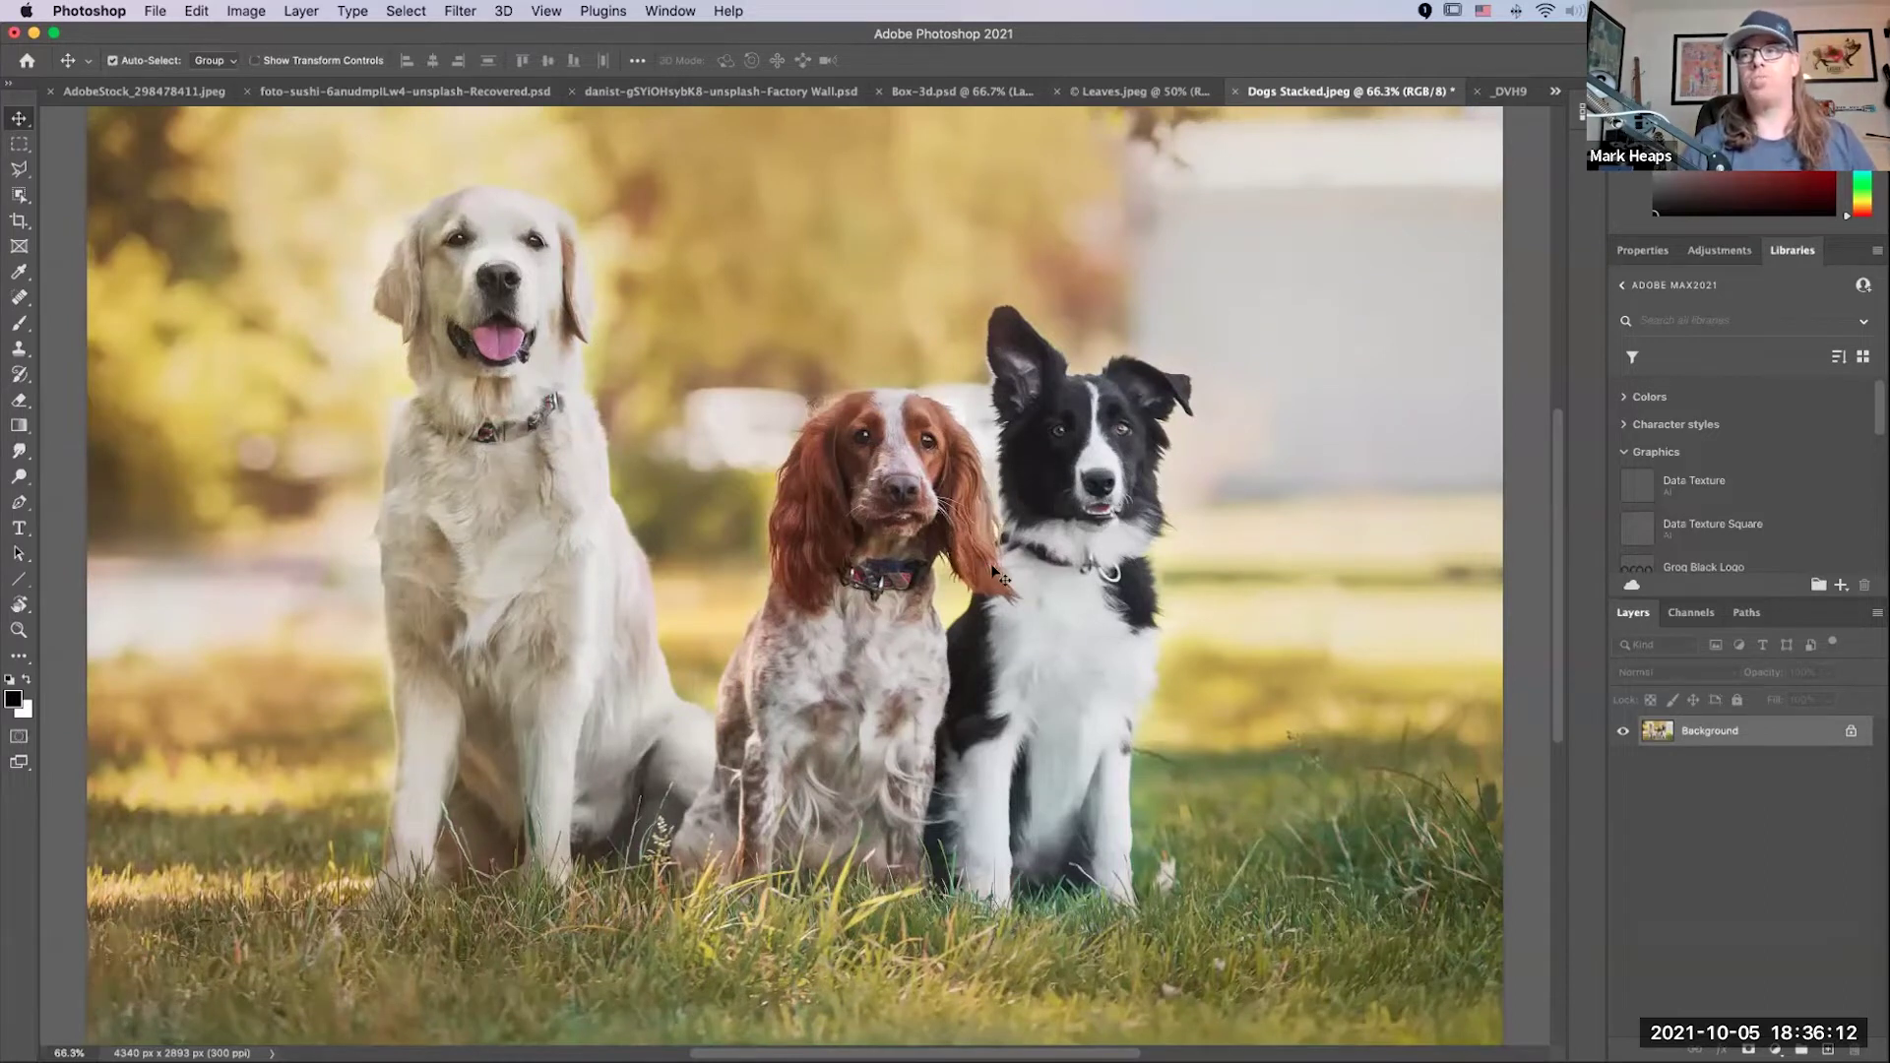
# Step: Switch to Temple-Pillar-Ruins_Source.jpeg, select the pillar with Select Subject, and clear the selection
pyautogui.hotkey('ctrl', 'Tab')
pyautogui.hotkey('ctrl', 'Tab')
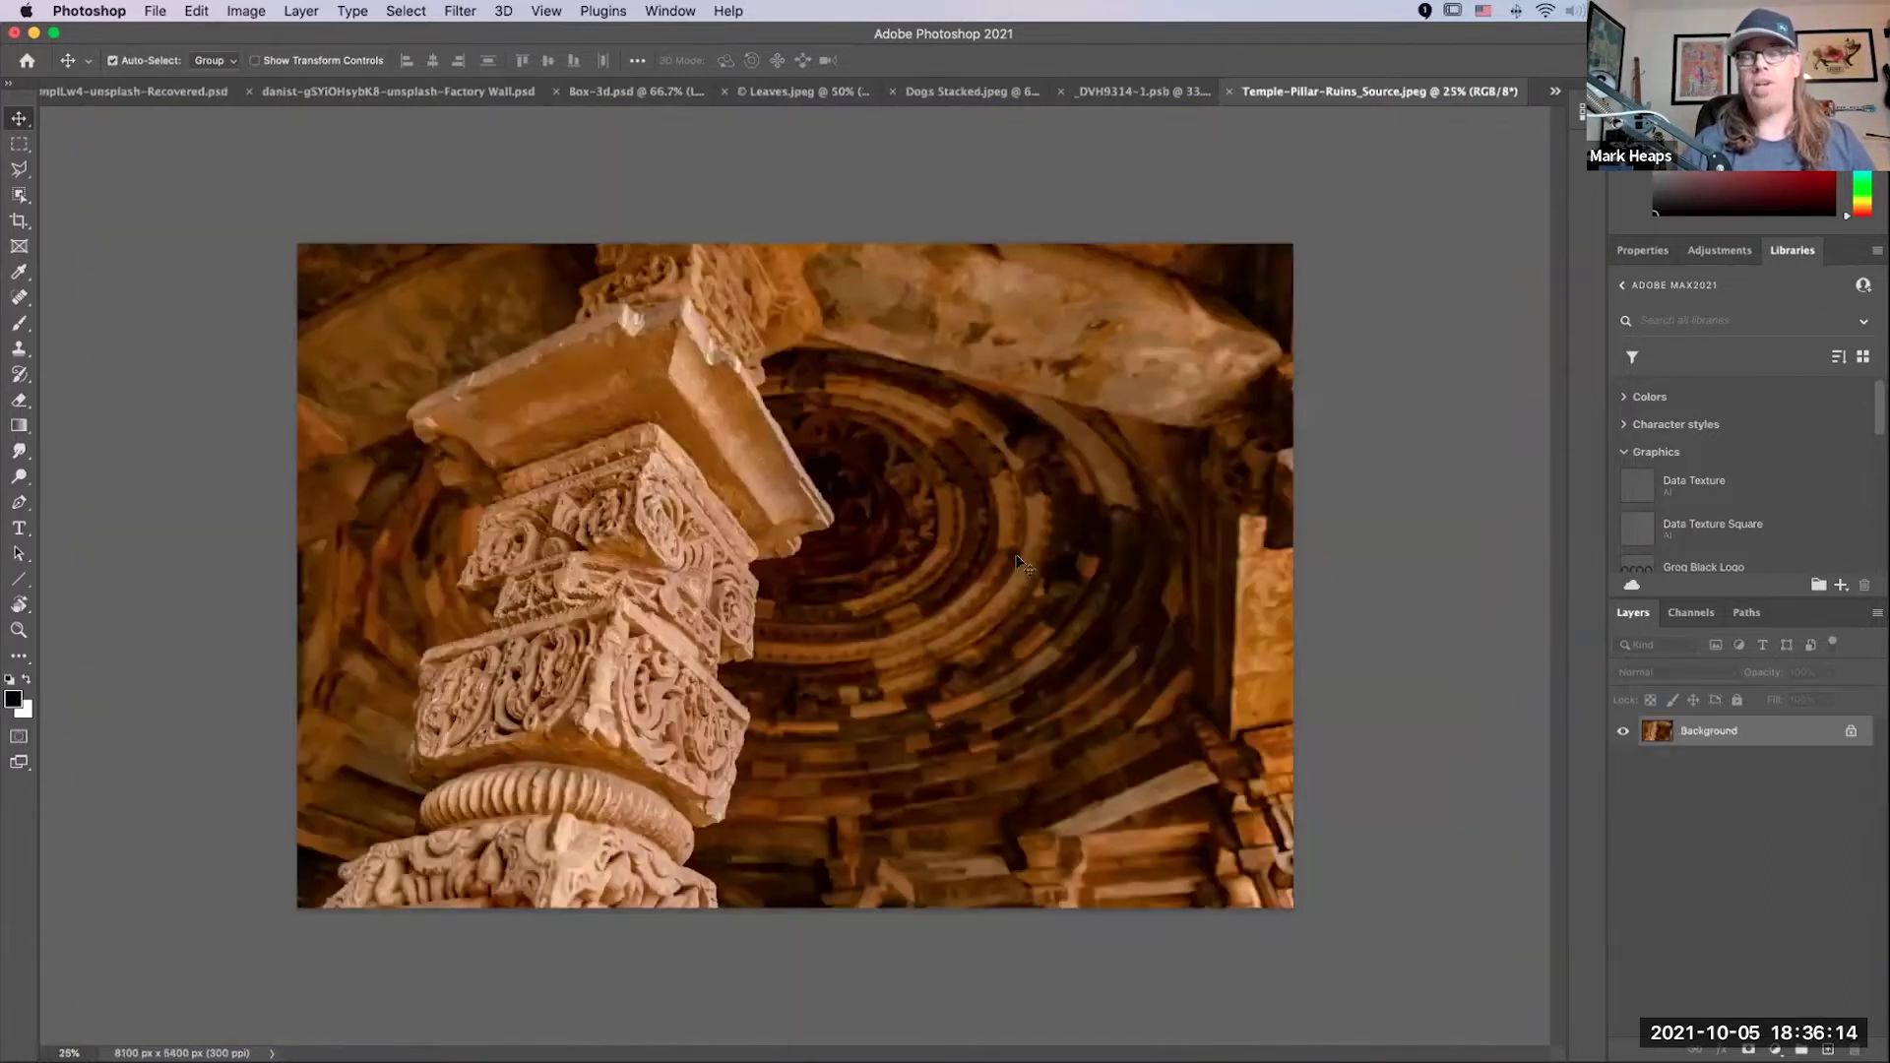
pyautogui.press('super+equal')
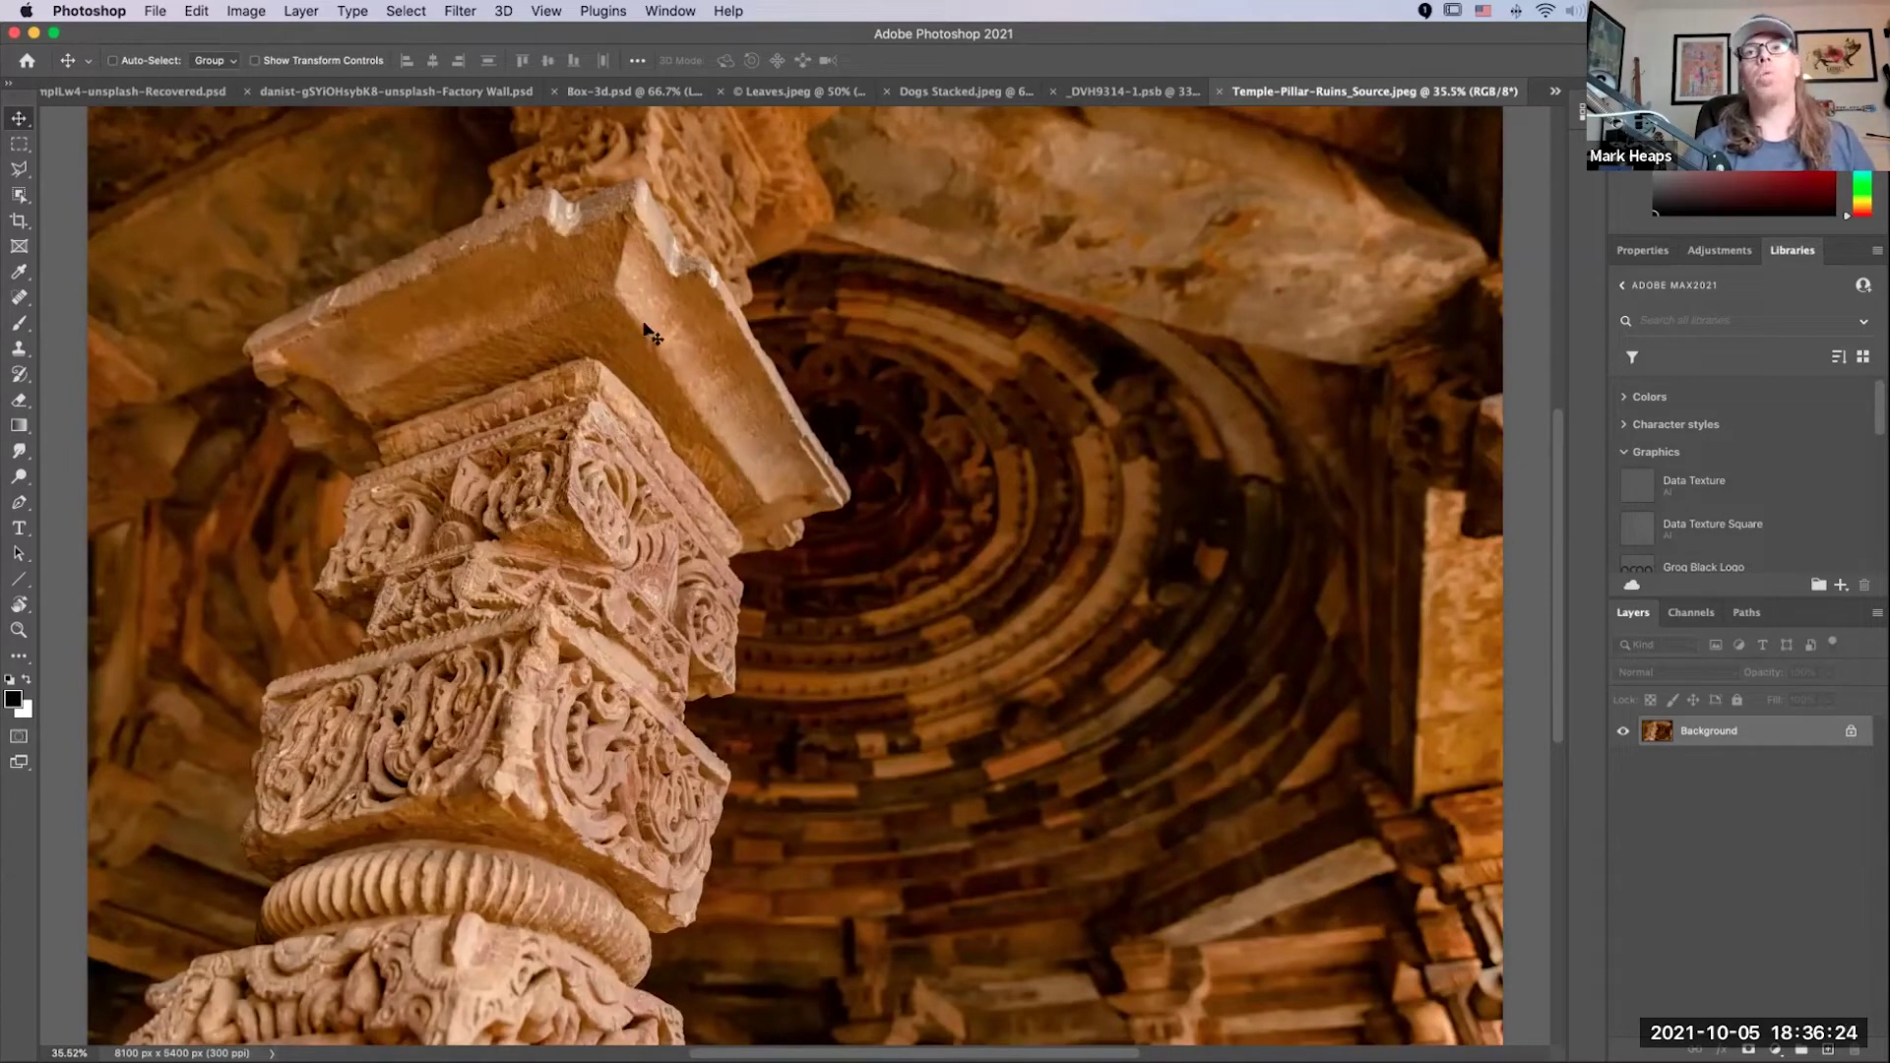
pyautogui.click(411, 10)
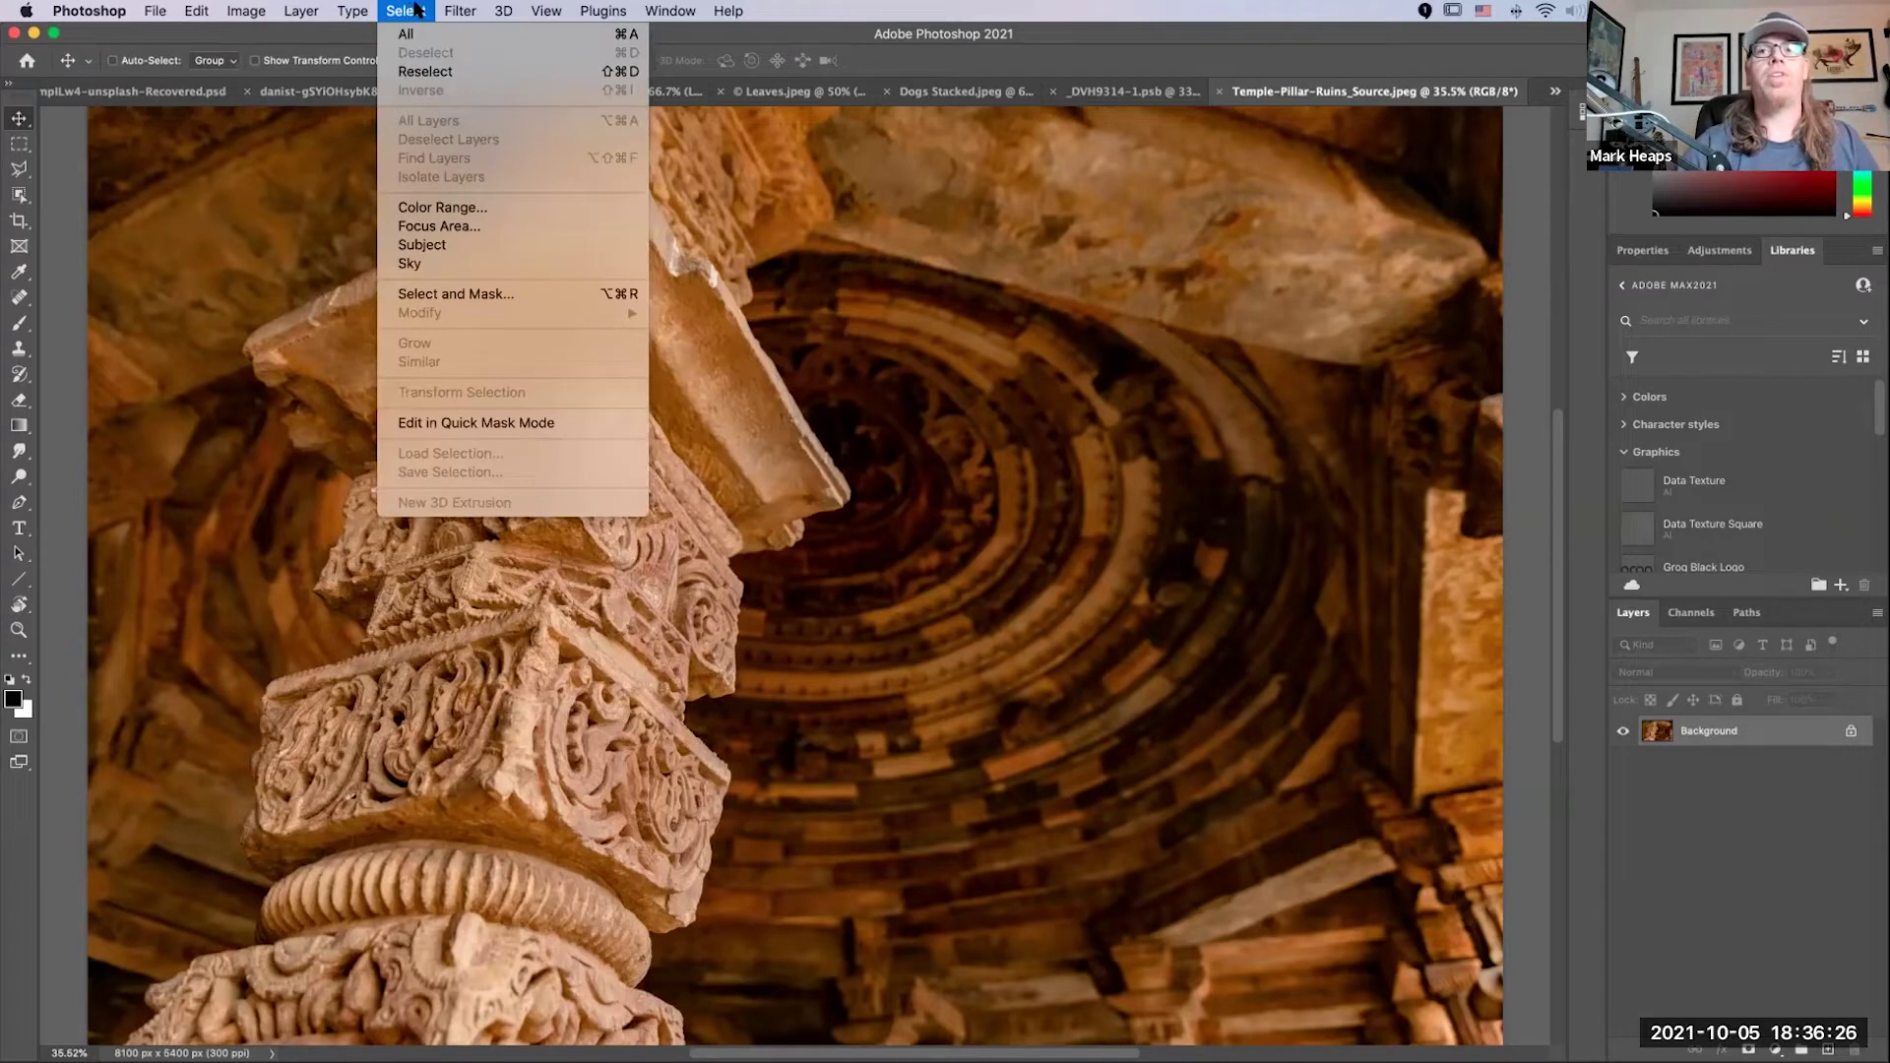
pyautogui.click(511, 251)
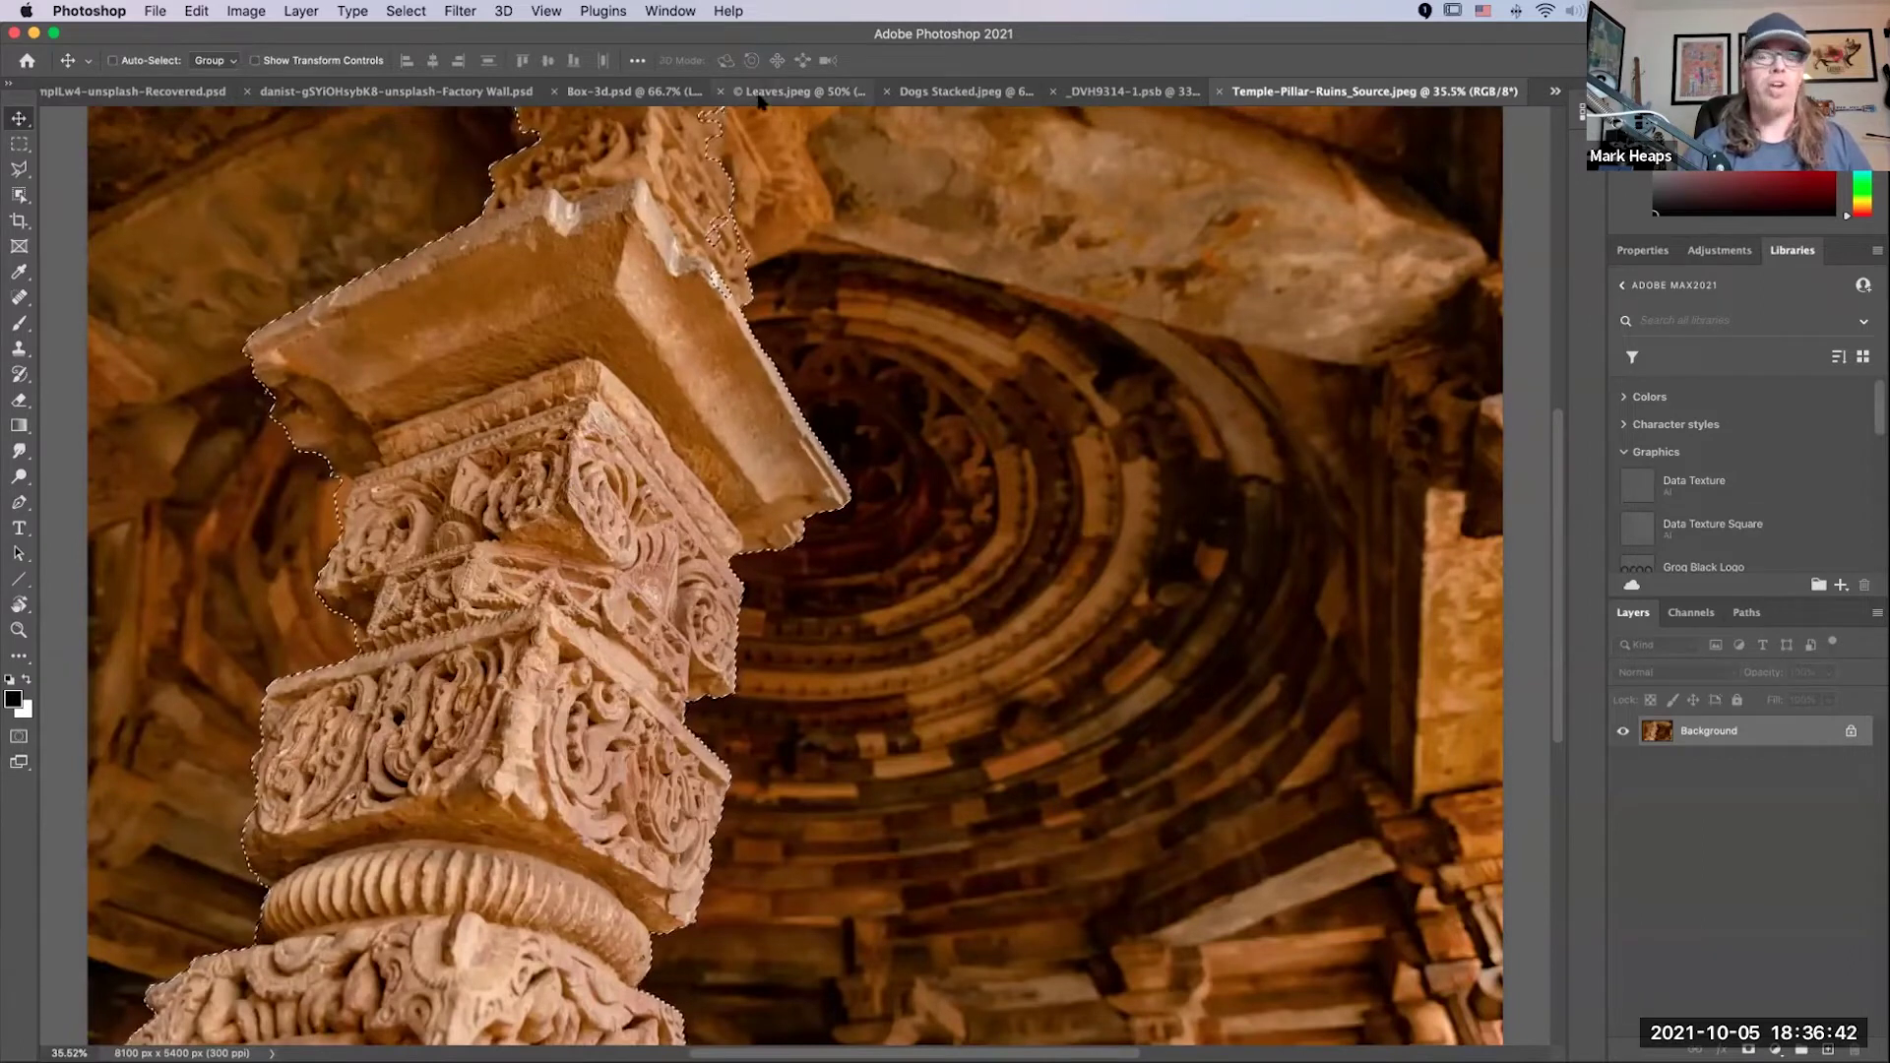
pyautogui.press('super+d')
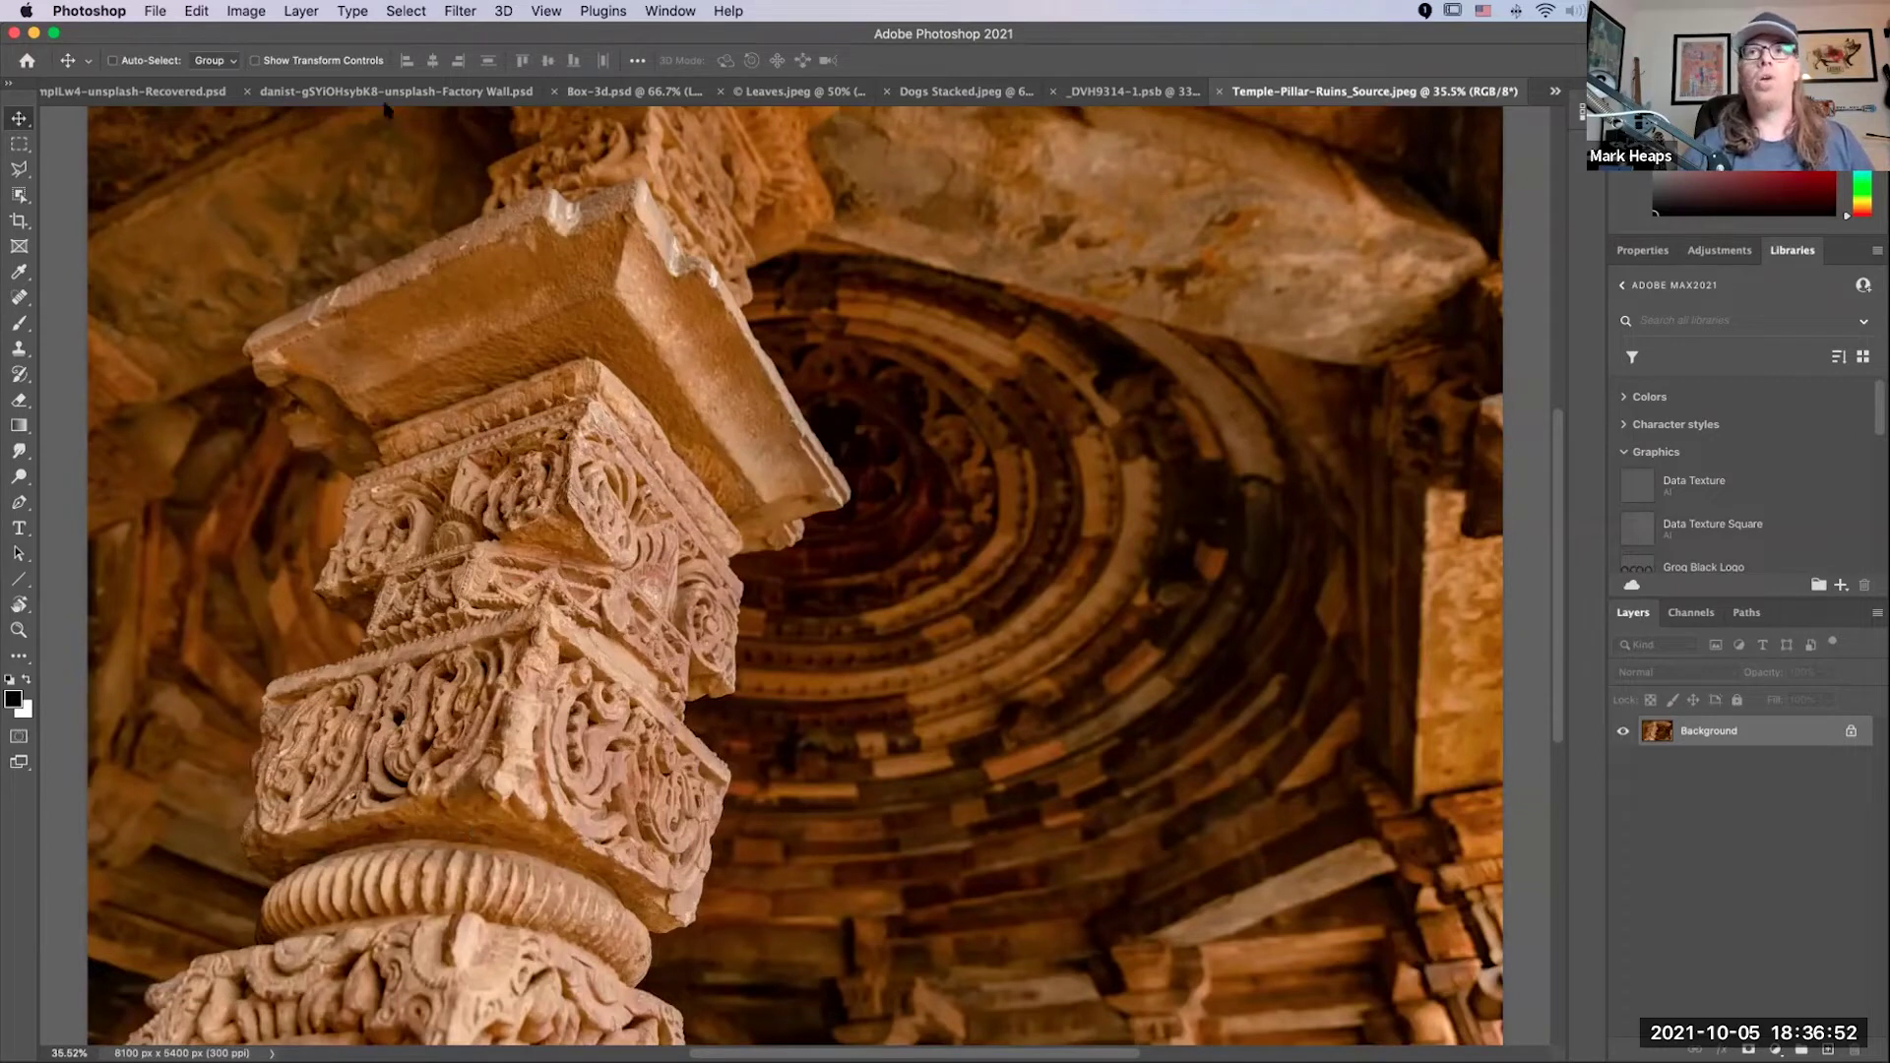
# Step: Select the in-focus pillar using Focus Area with the output set to Selection, and deselect it
pyautogui.click(406, 11)
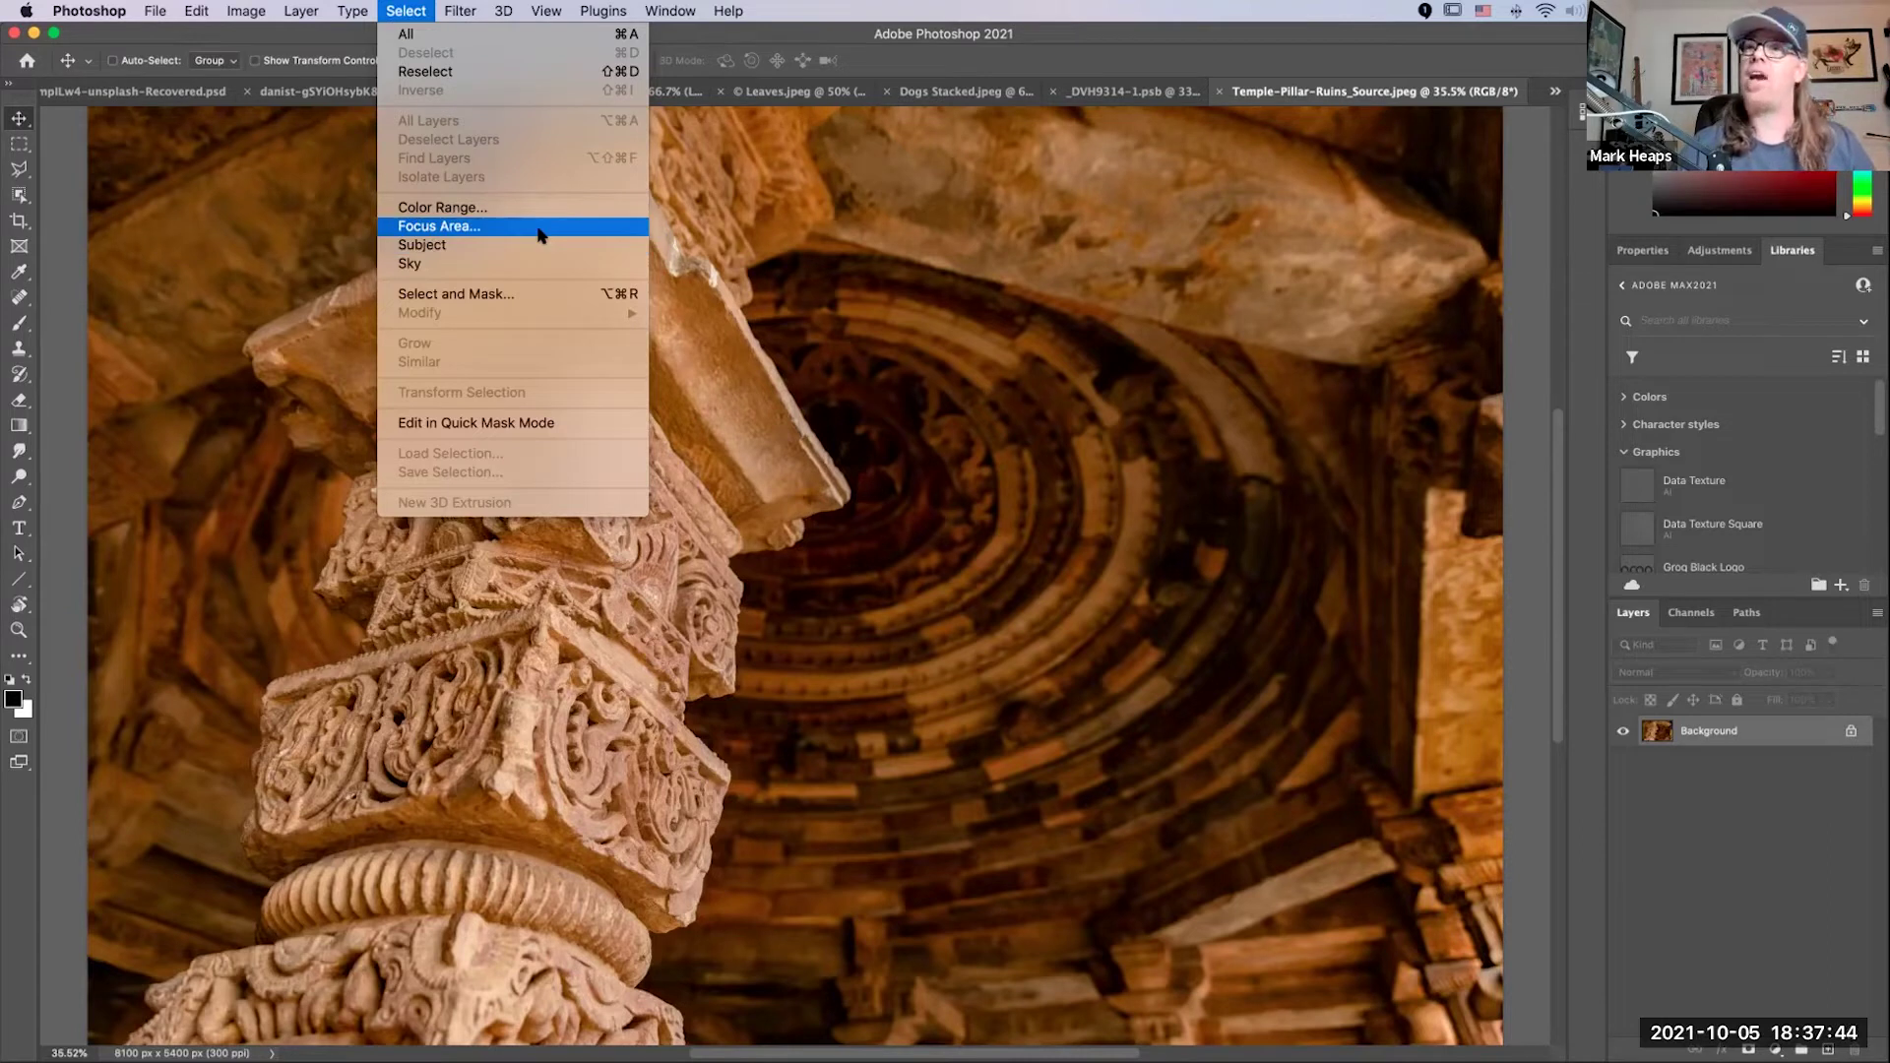
pyautogui.click(539, 233)
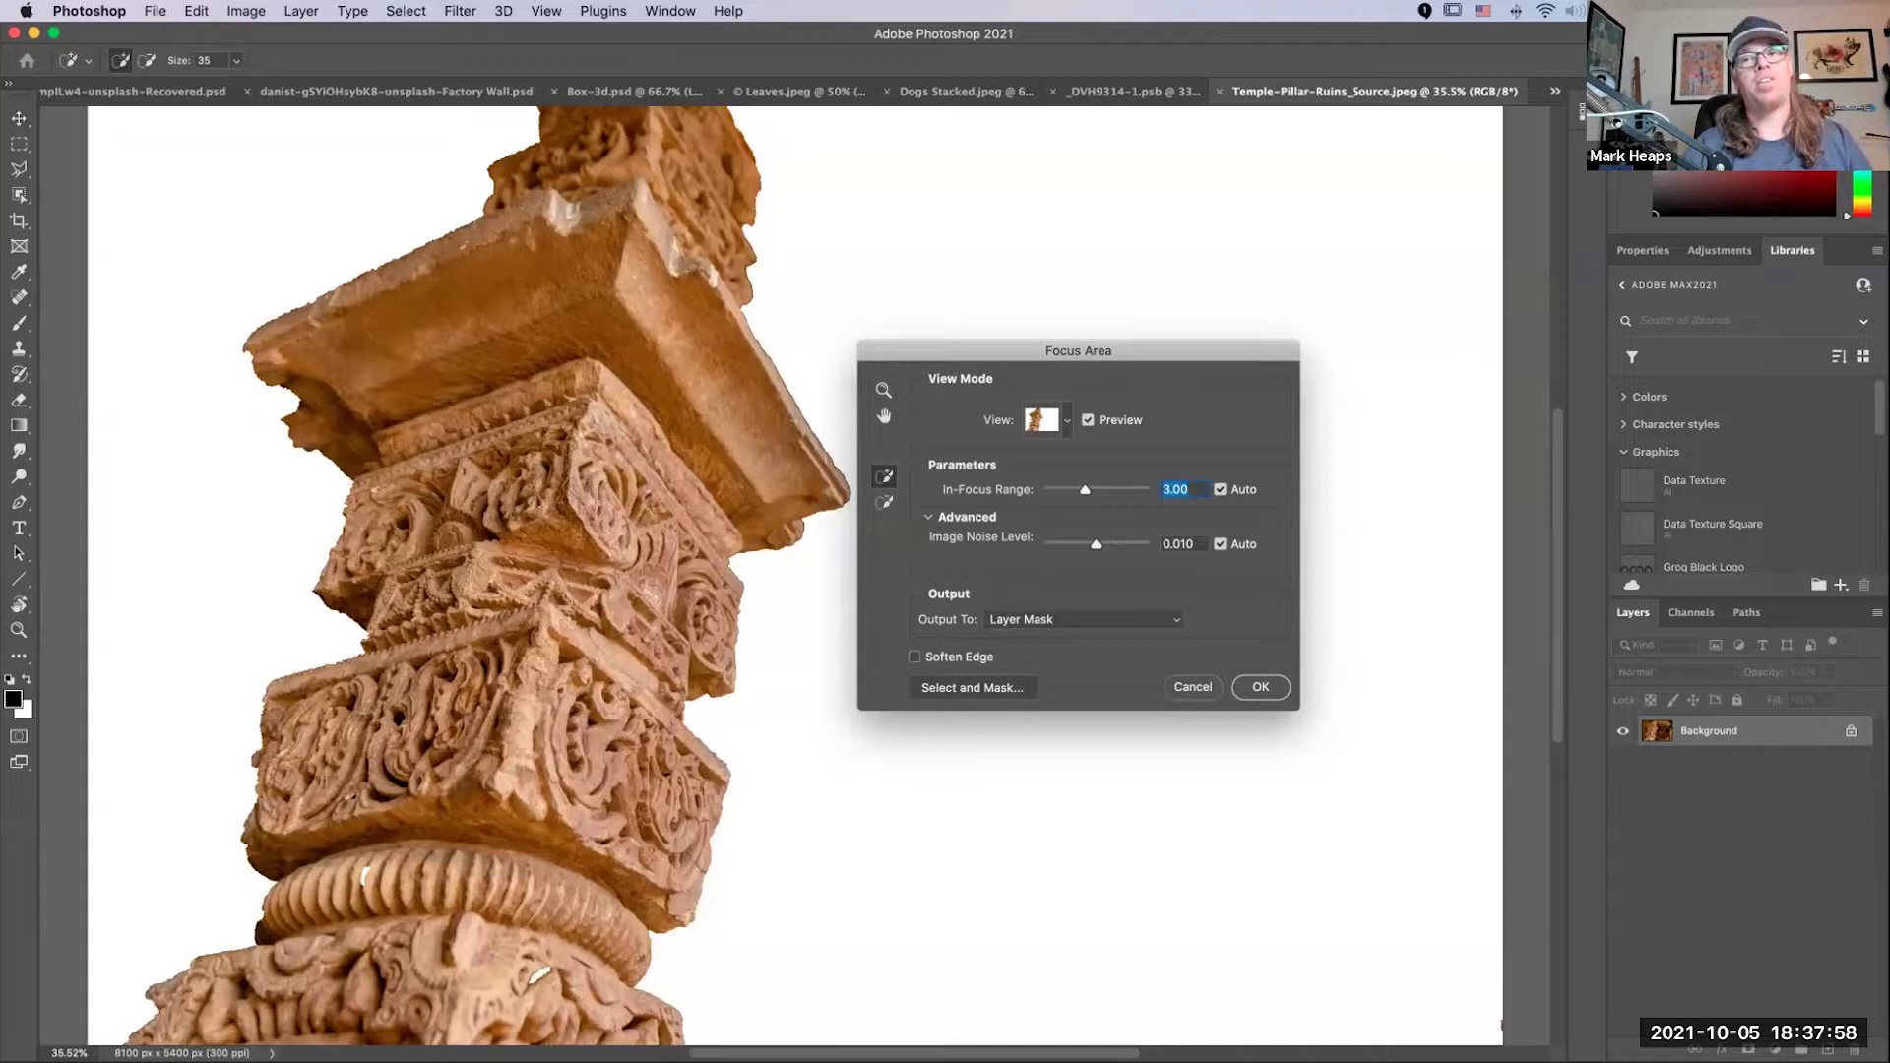
pyautogui.moveTo(1217, 354); pyautogui.dragTo(1205, 245)
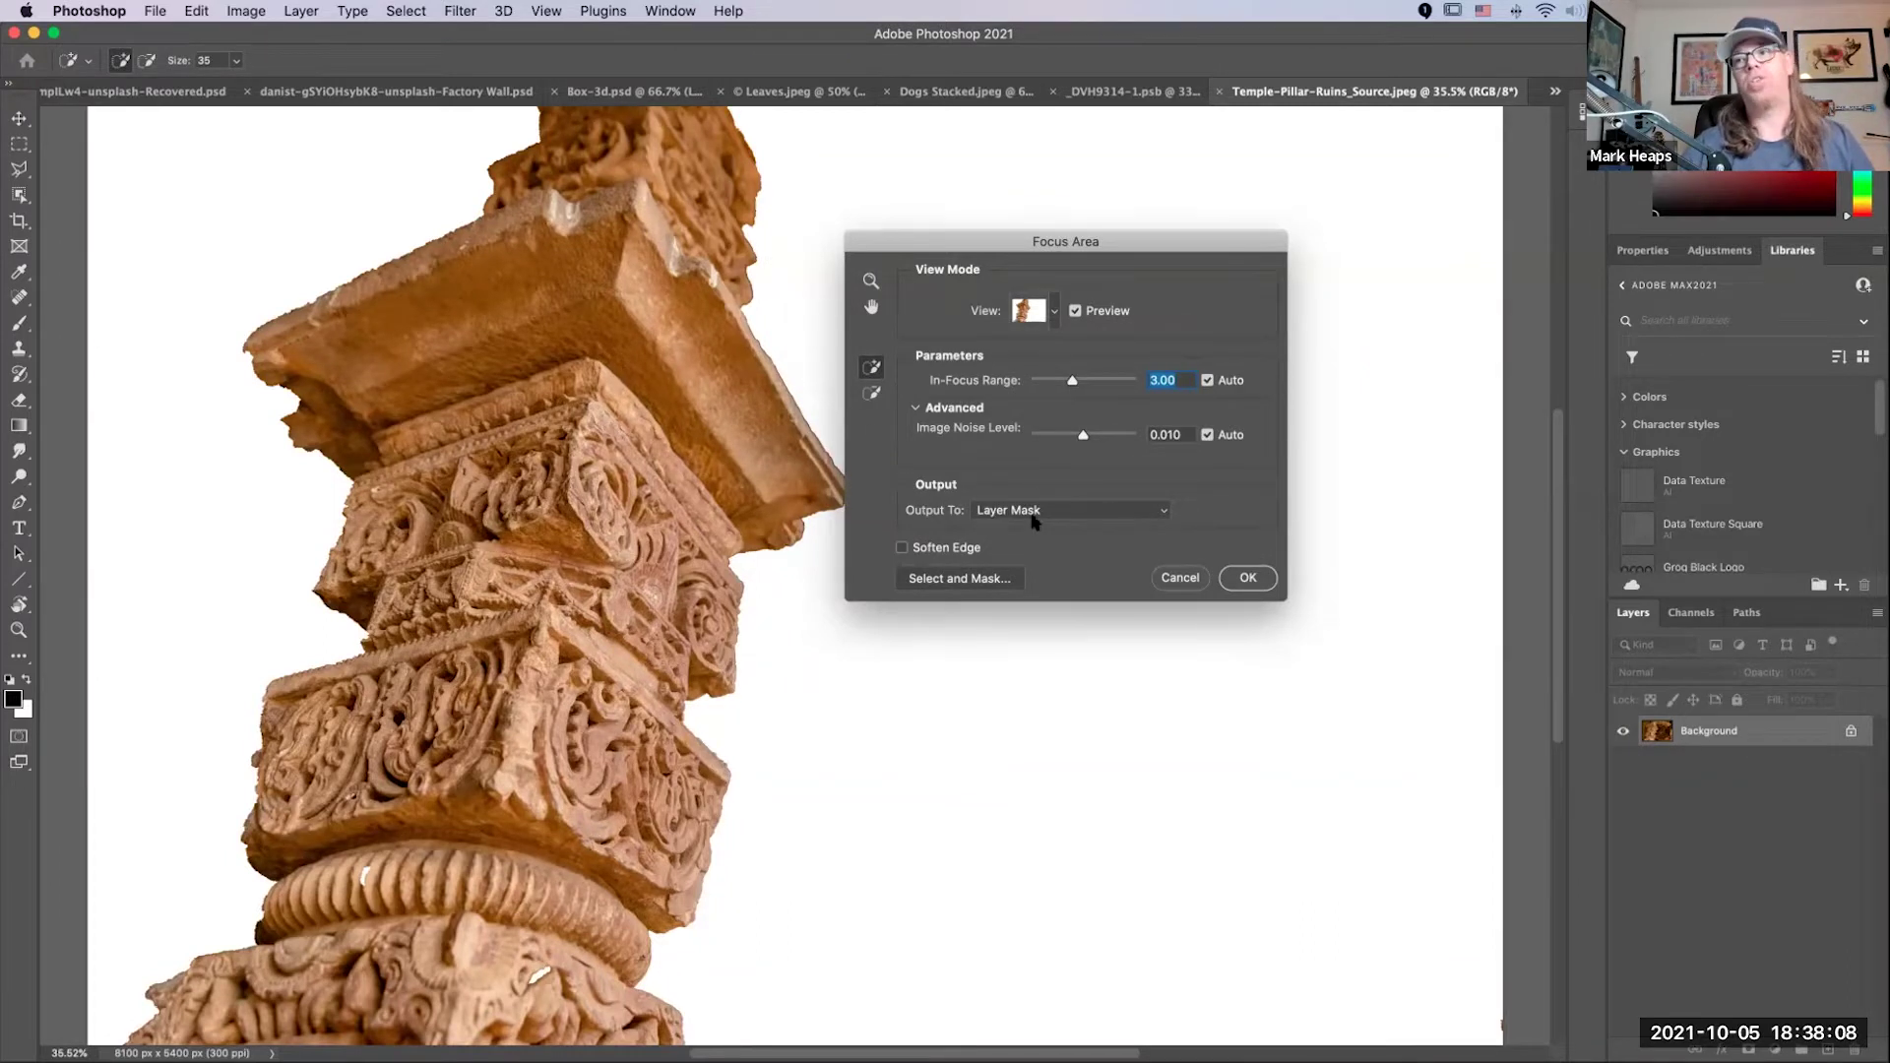
pyautogui.click(1148, 512)
pyautogui.click(1131, 491)
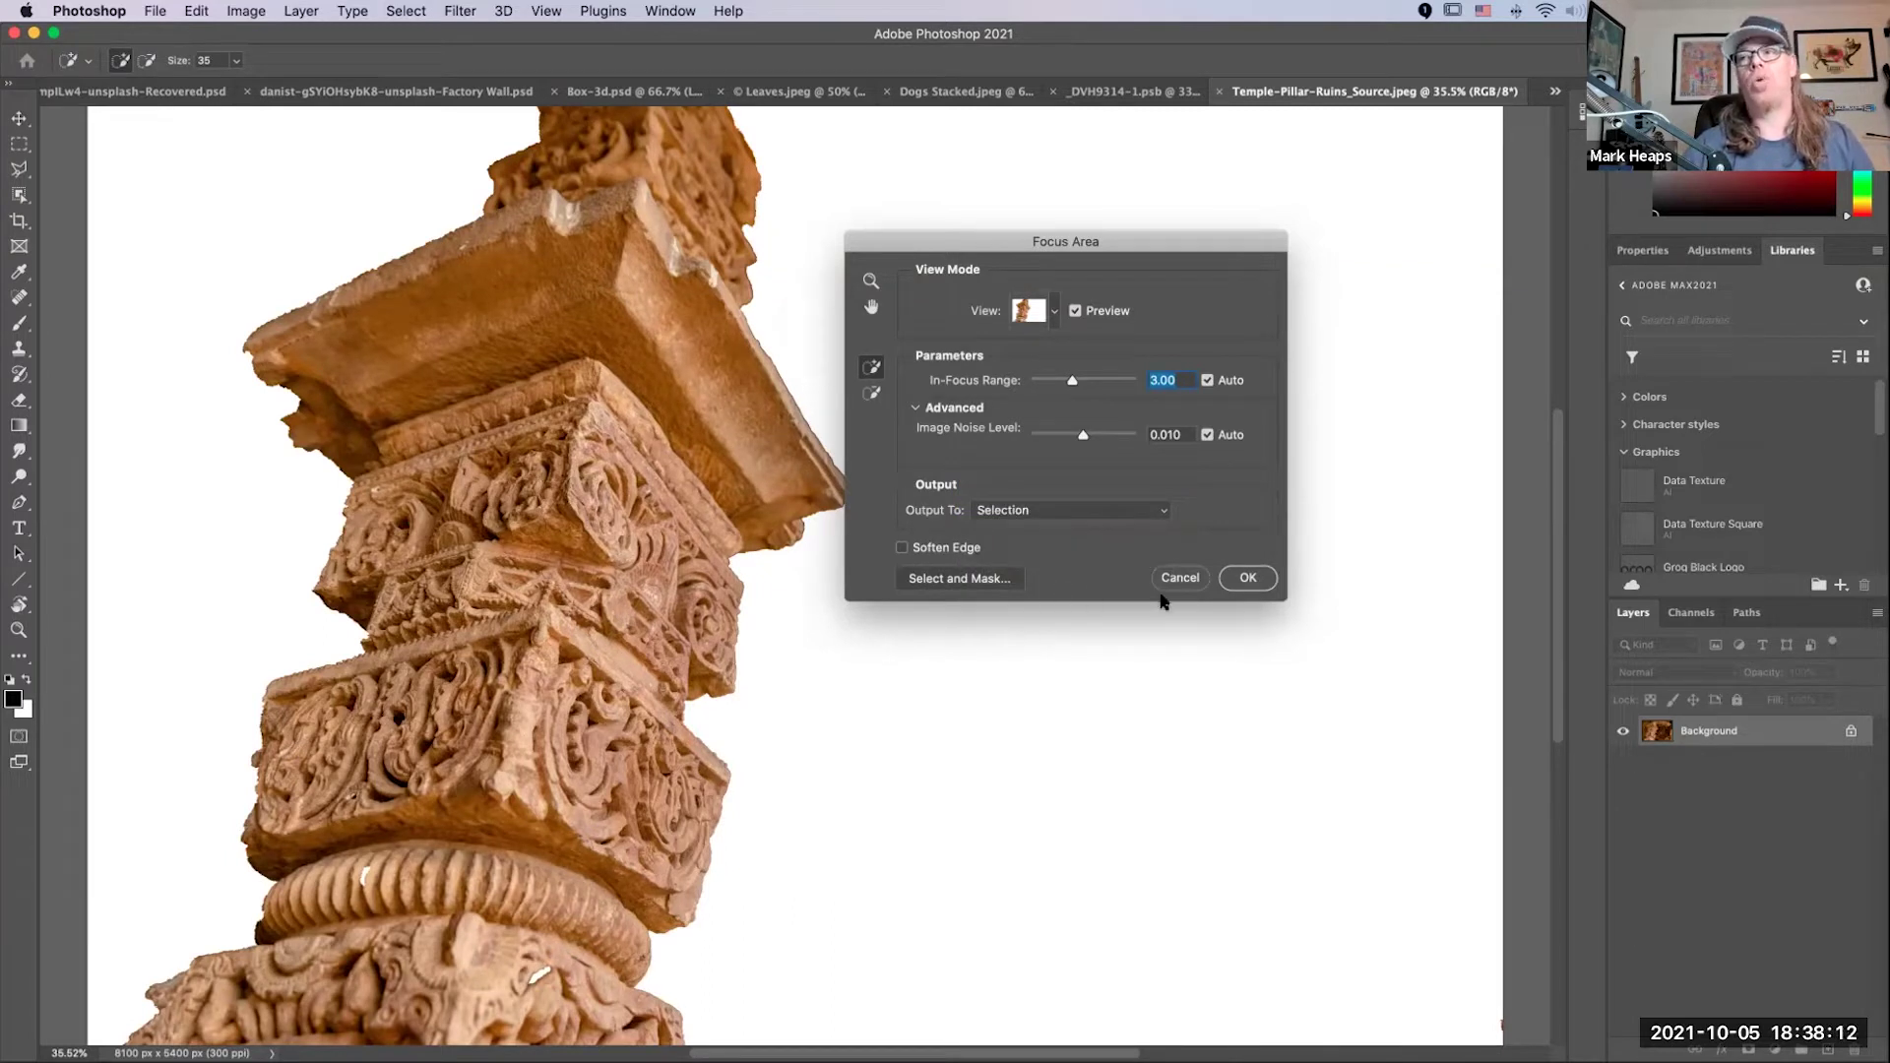
pyautogui.press('q')
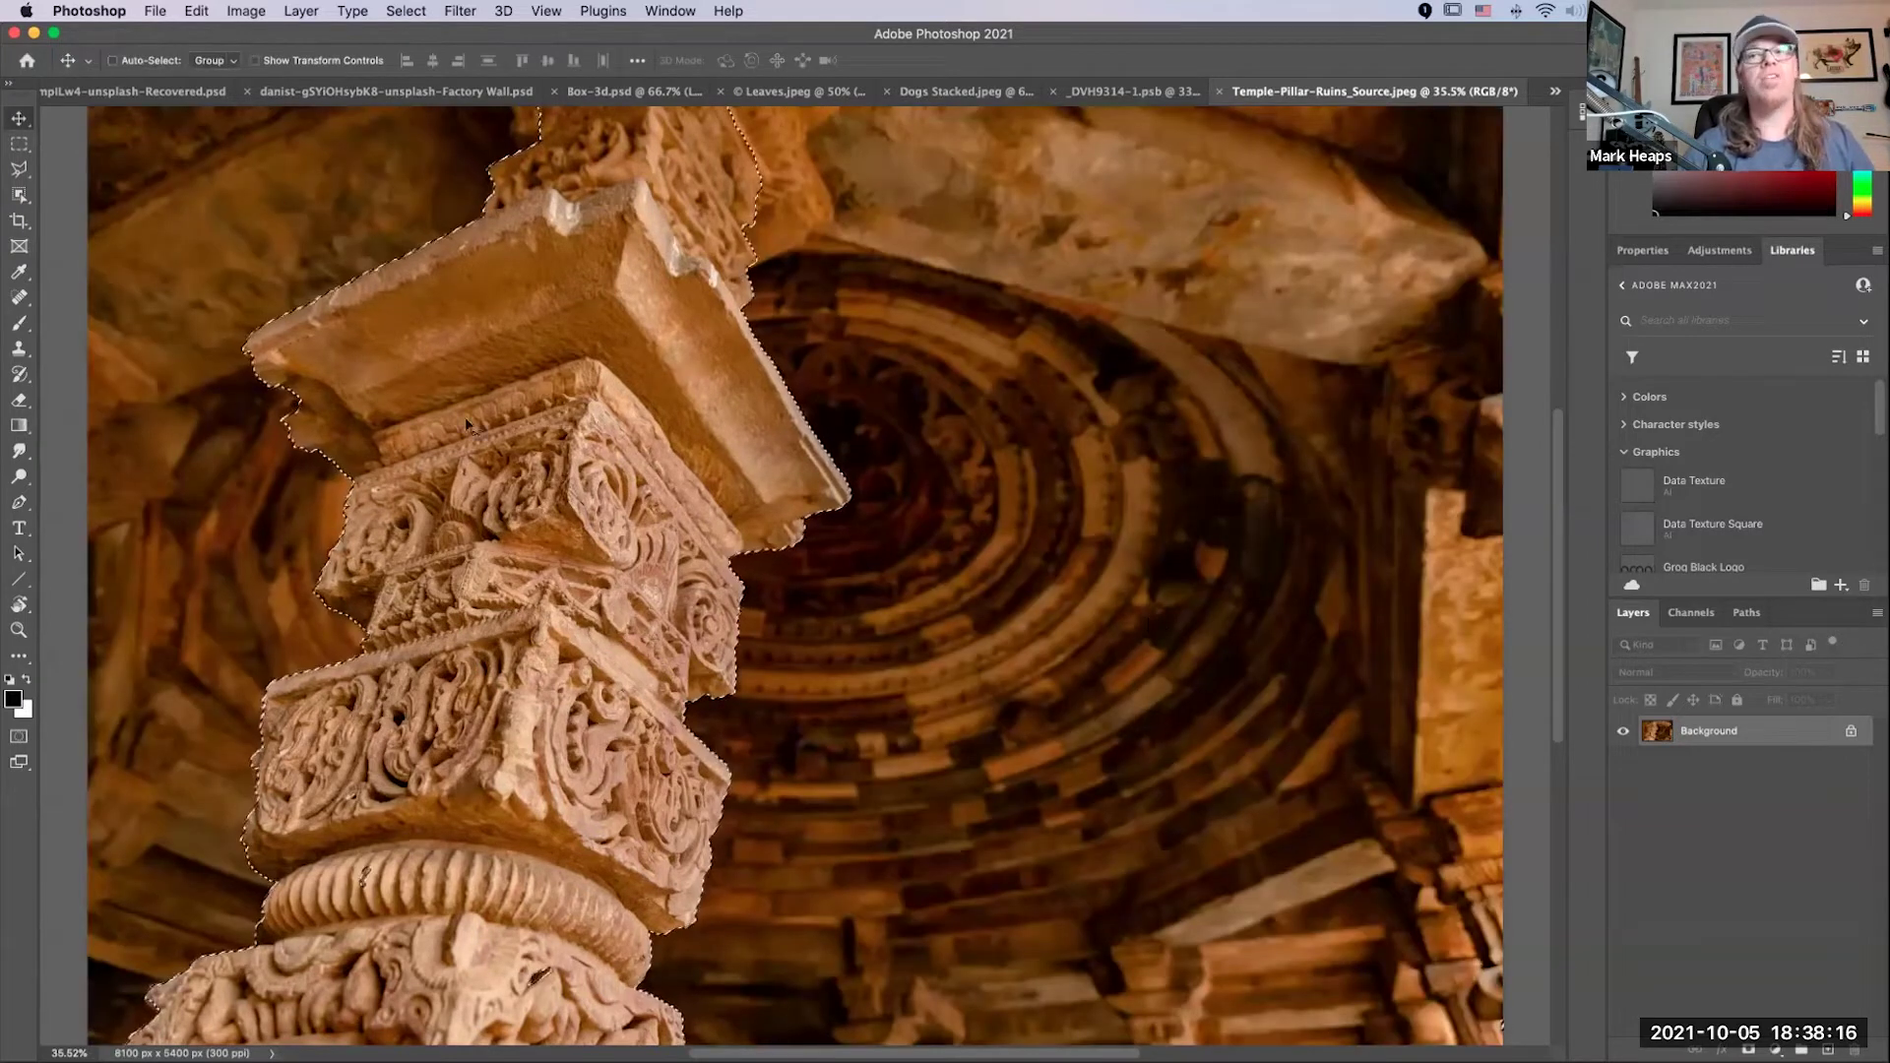
pyautogui.press('super')
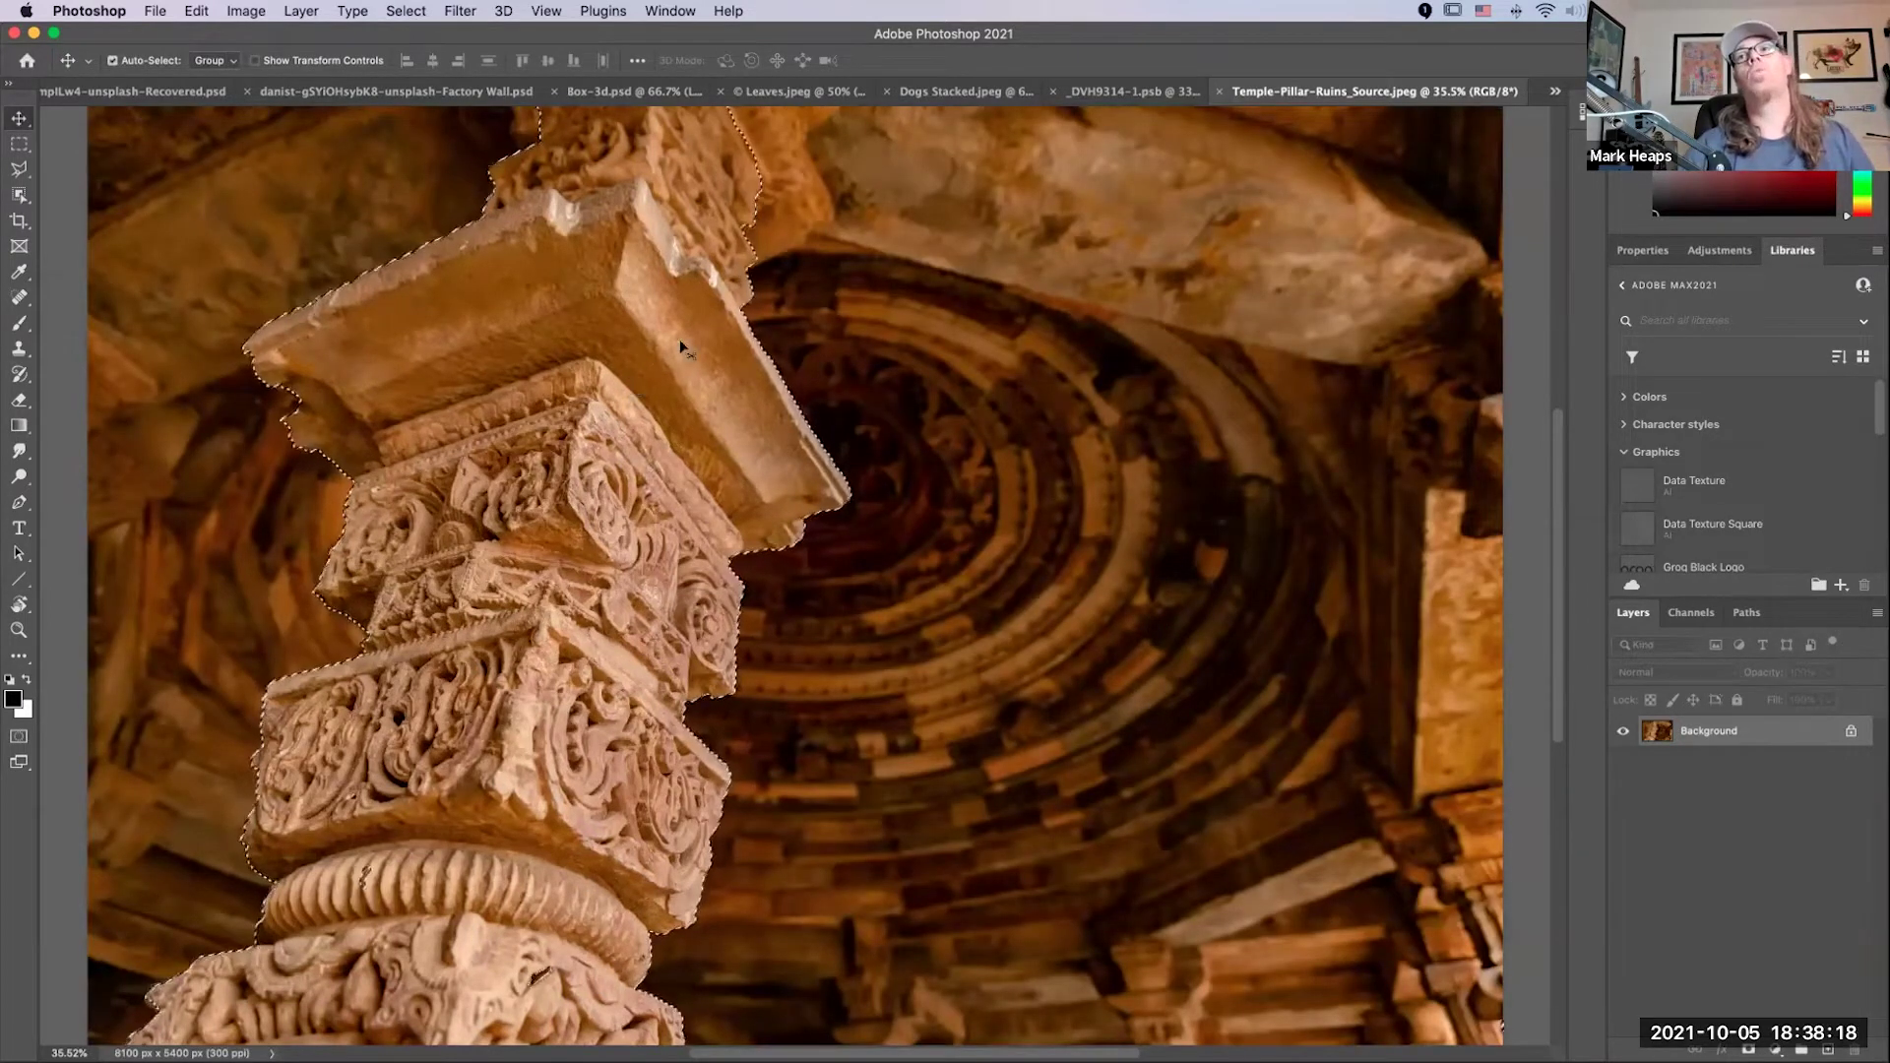
pyautogui.press('super+d')
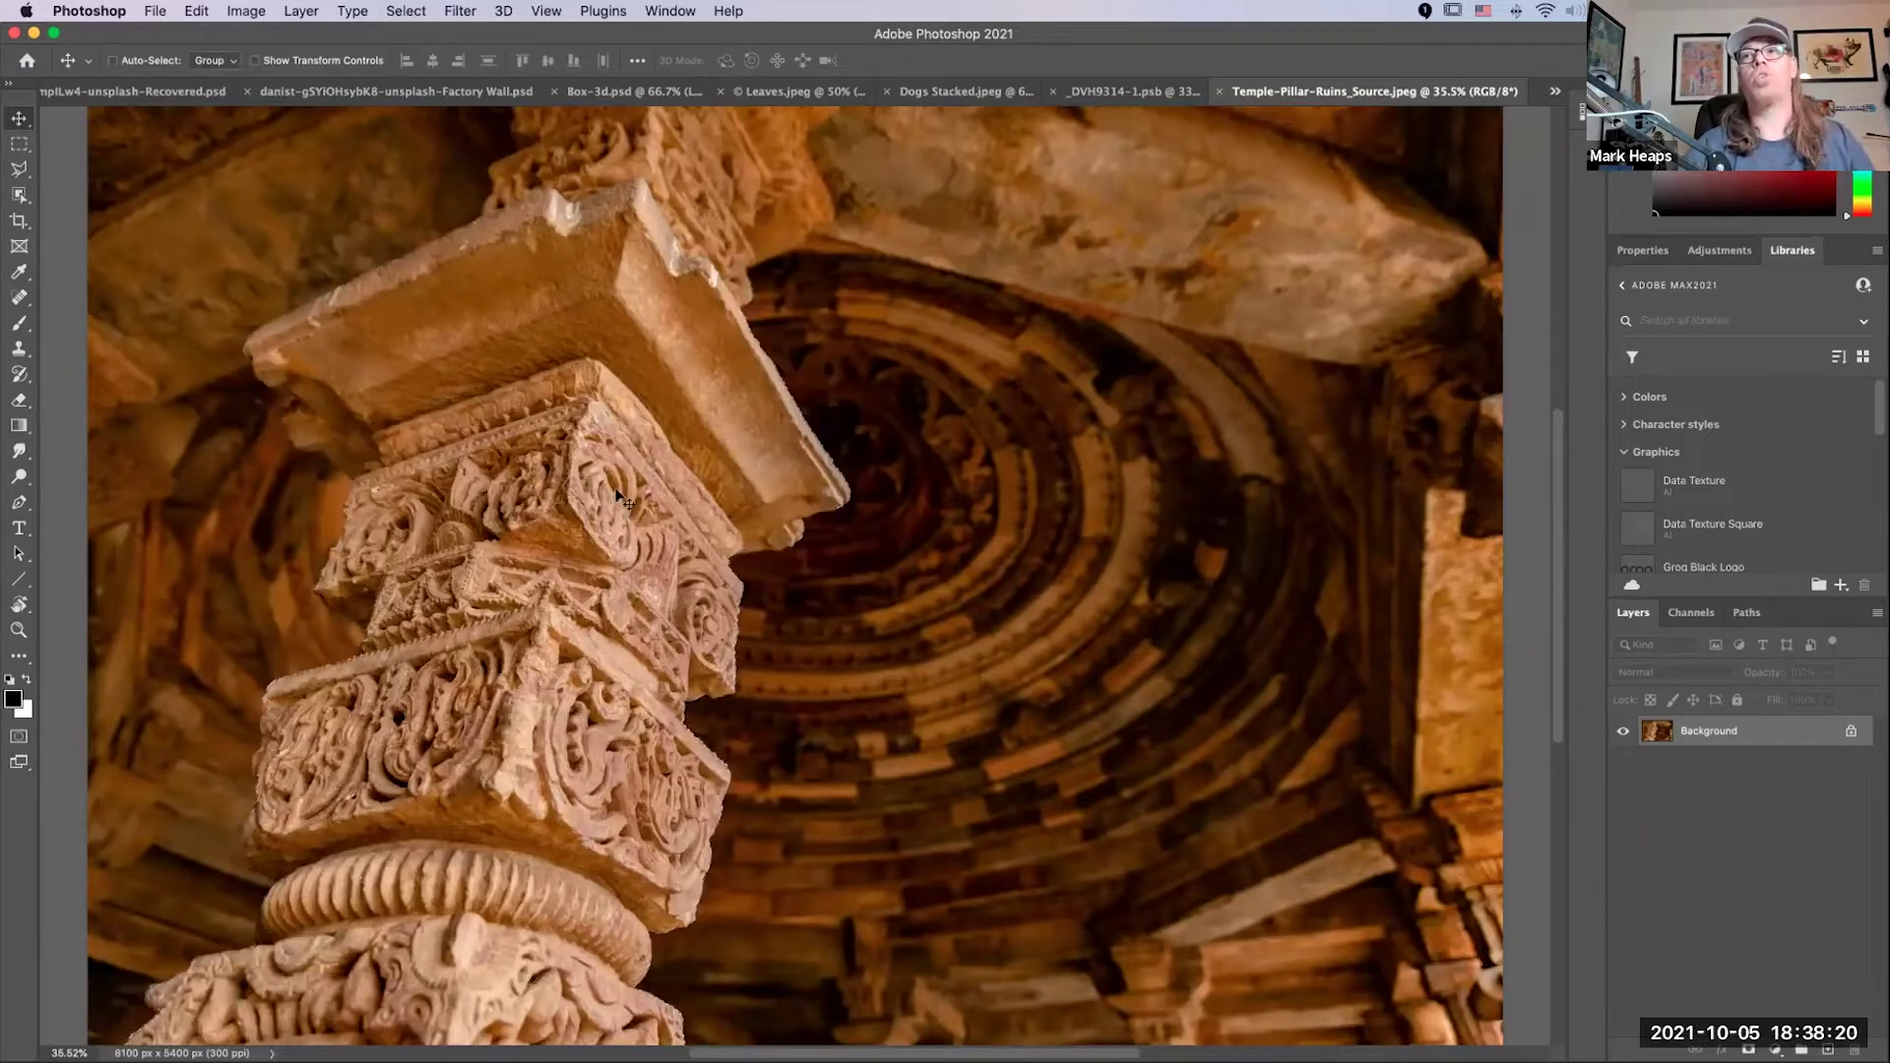
# Step: Return to Dogs Stacked.jpeg and activate the Object Selection tool in Lasso mode
pyautogui.hotkey('ctrl', 'Tab')
pyautogui.hotkey('ctrl', 'shift', 'Tab')
pyautogui.hotkey('ctrl', 'shift', 'Tab')
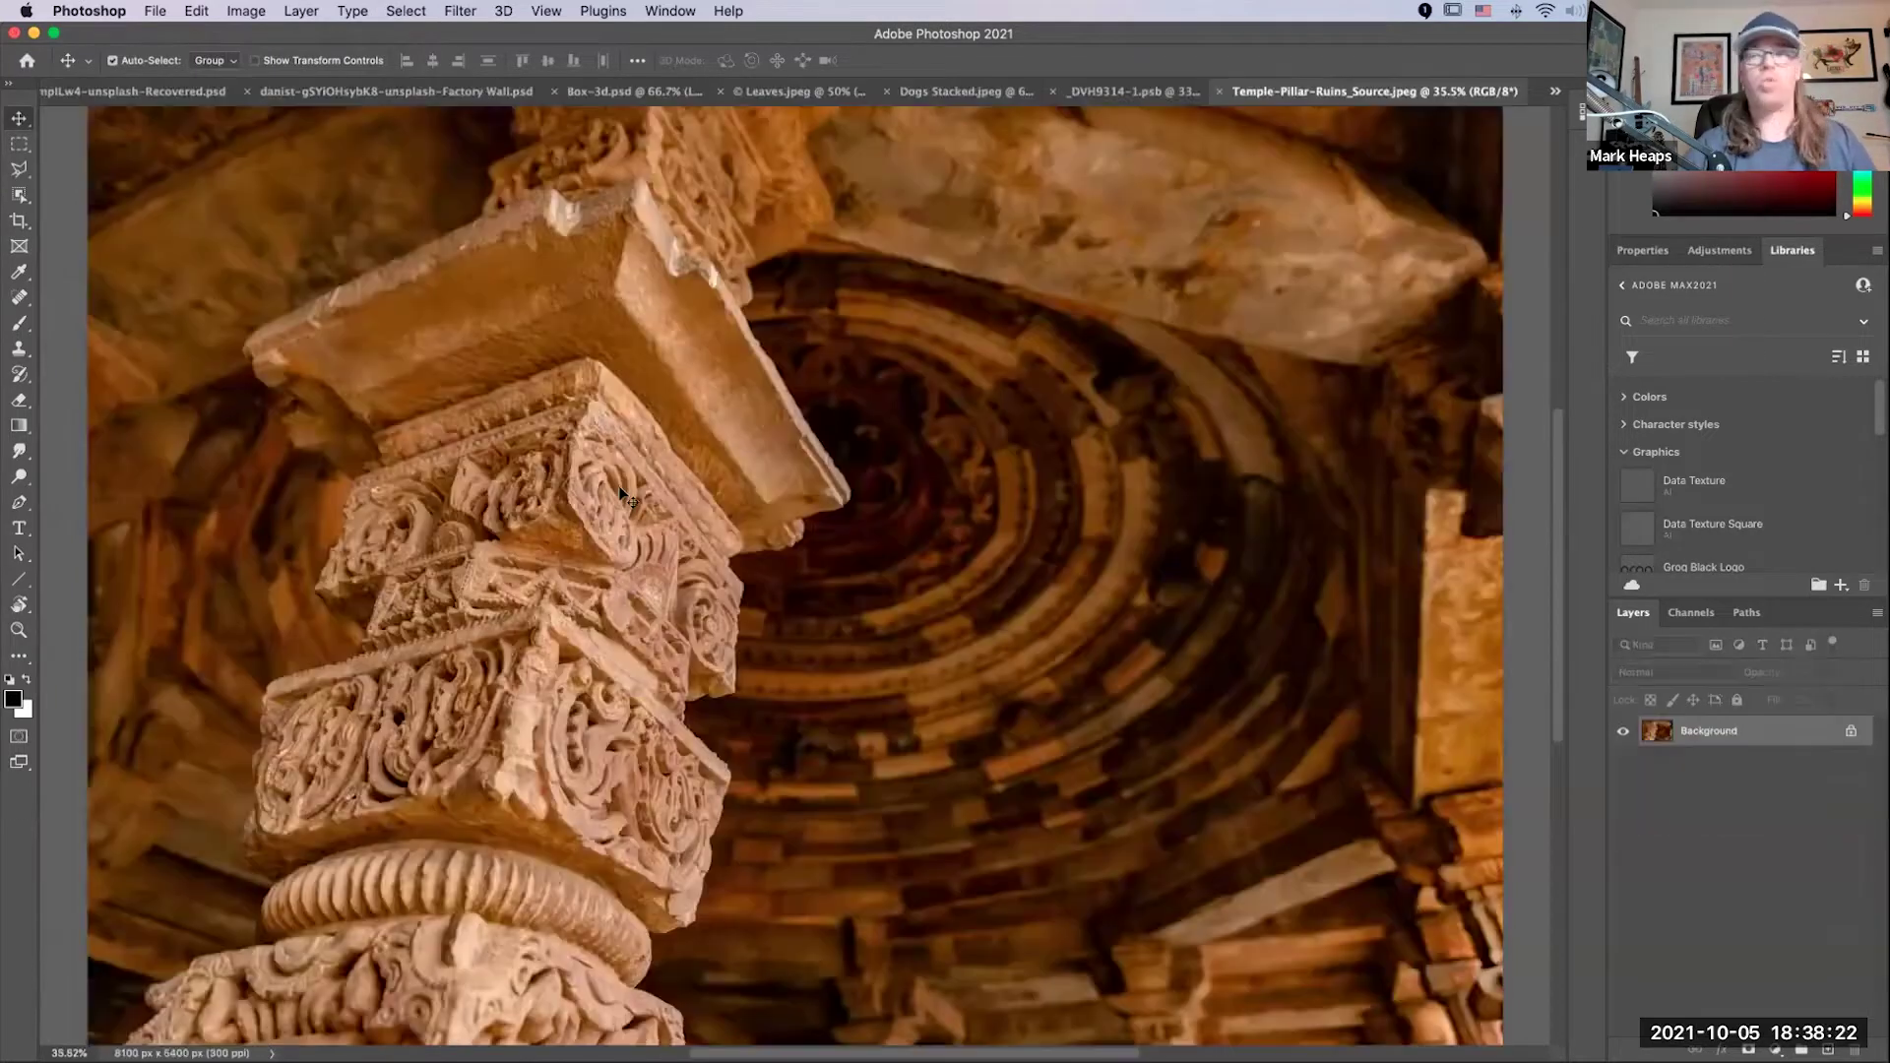
pyautogui.hotkey('ctrl', 'shift', 'Tab')
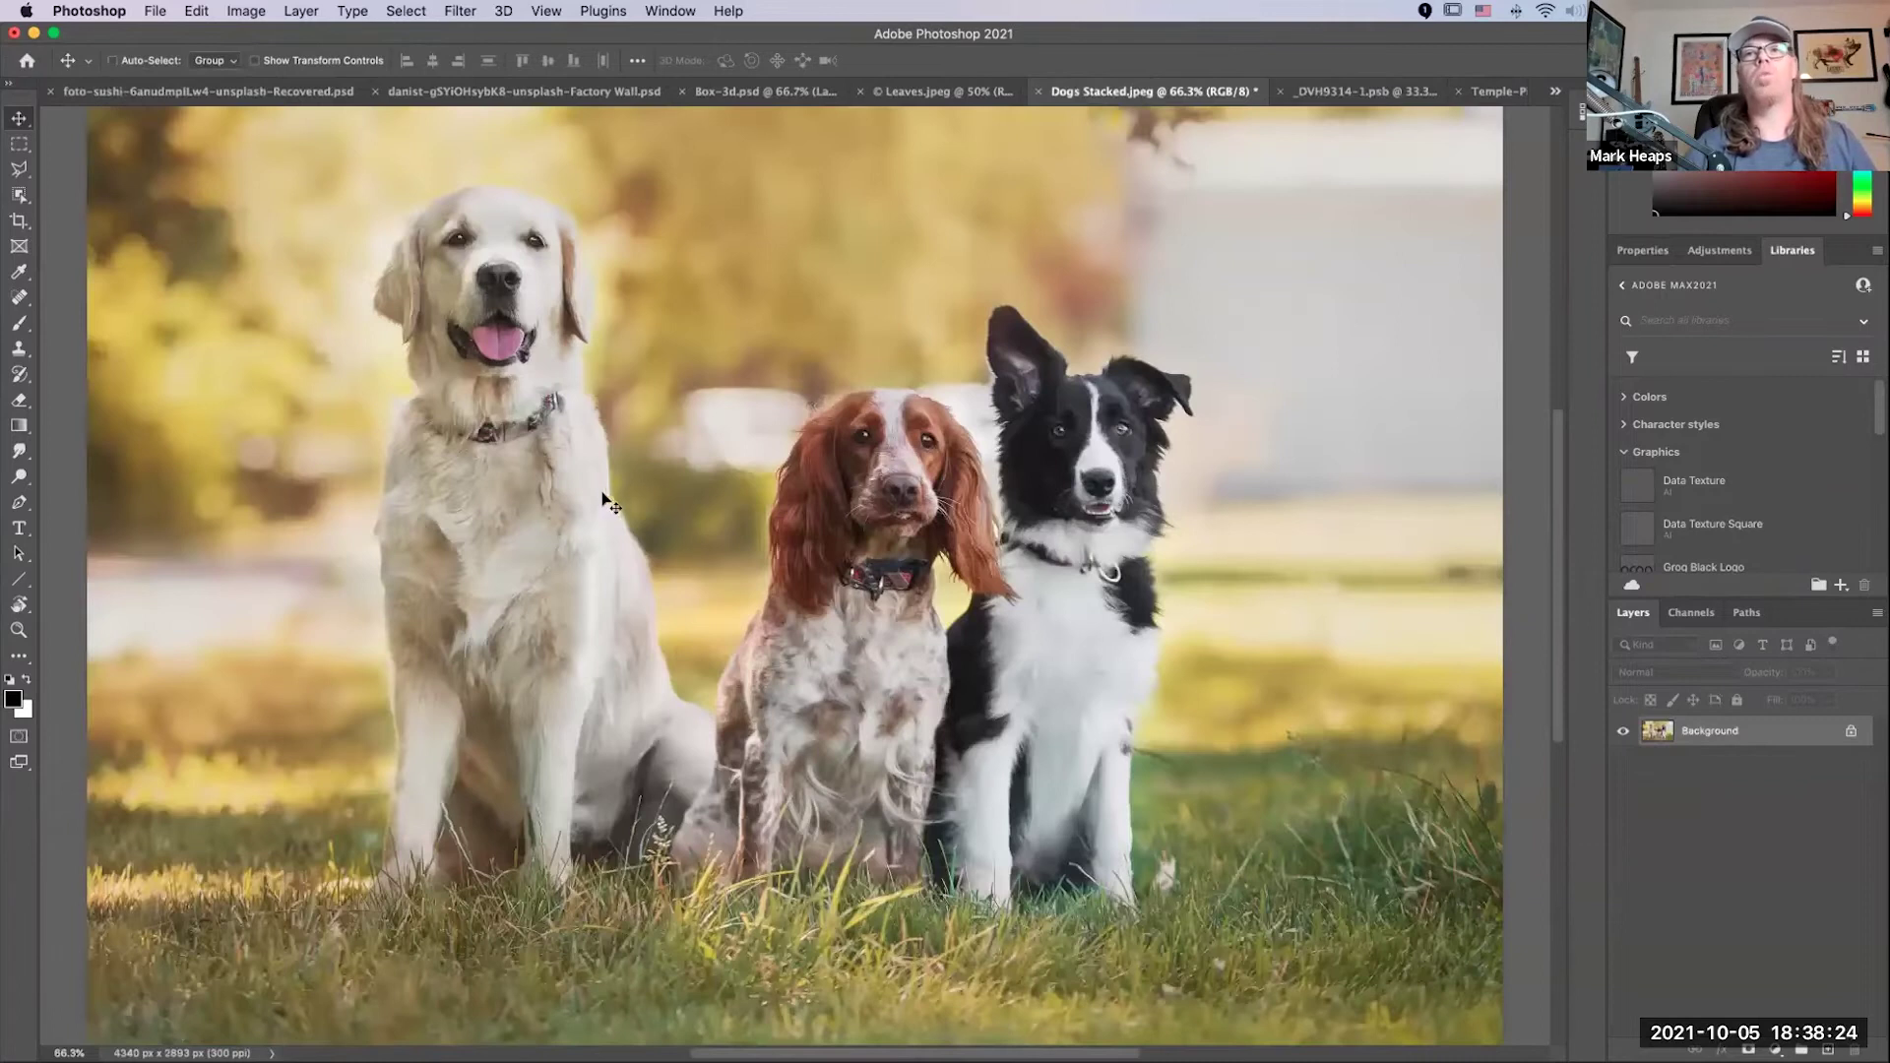
pyautogui.click(17, 197)
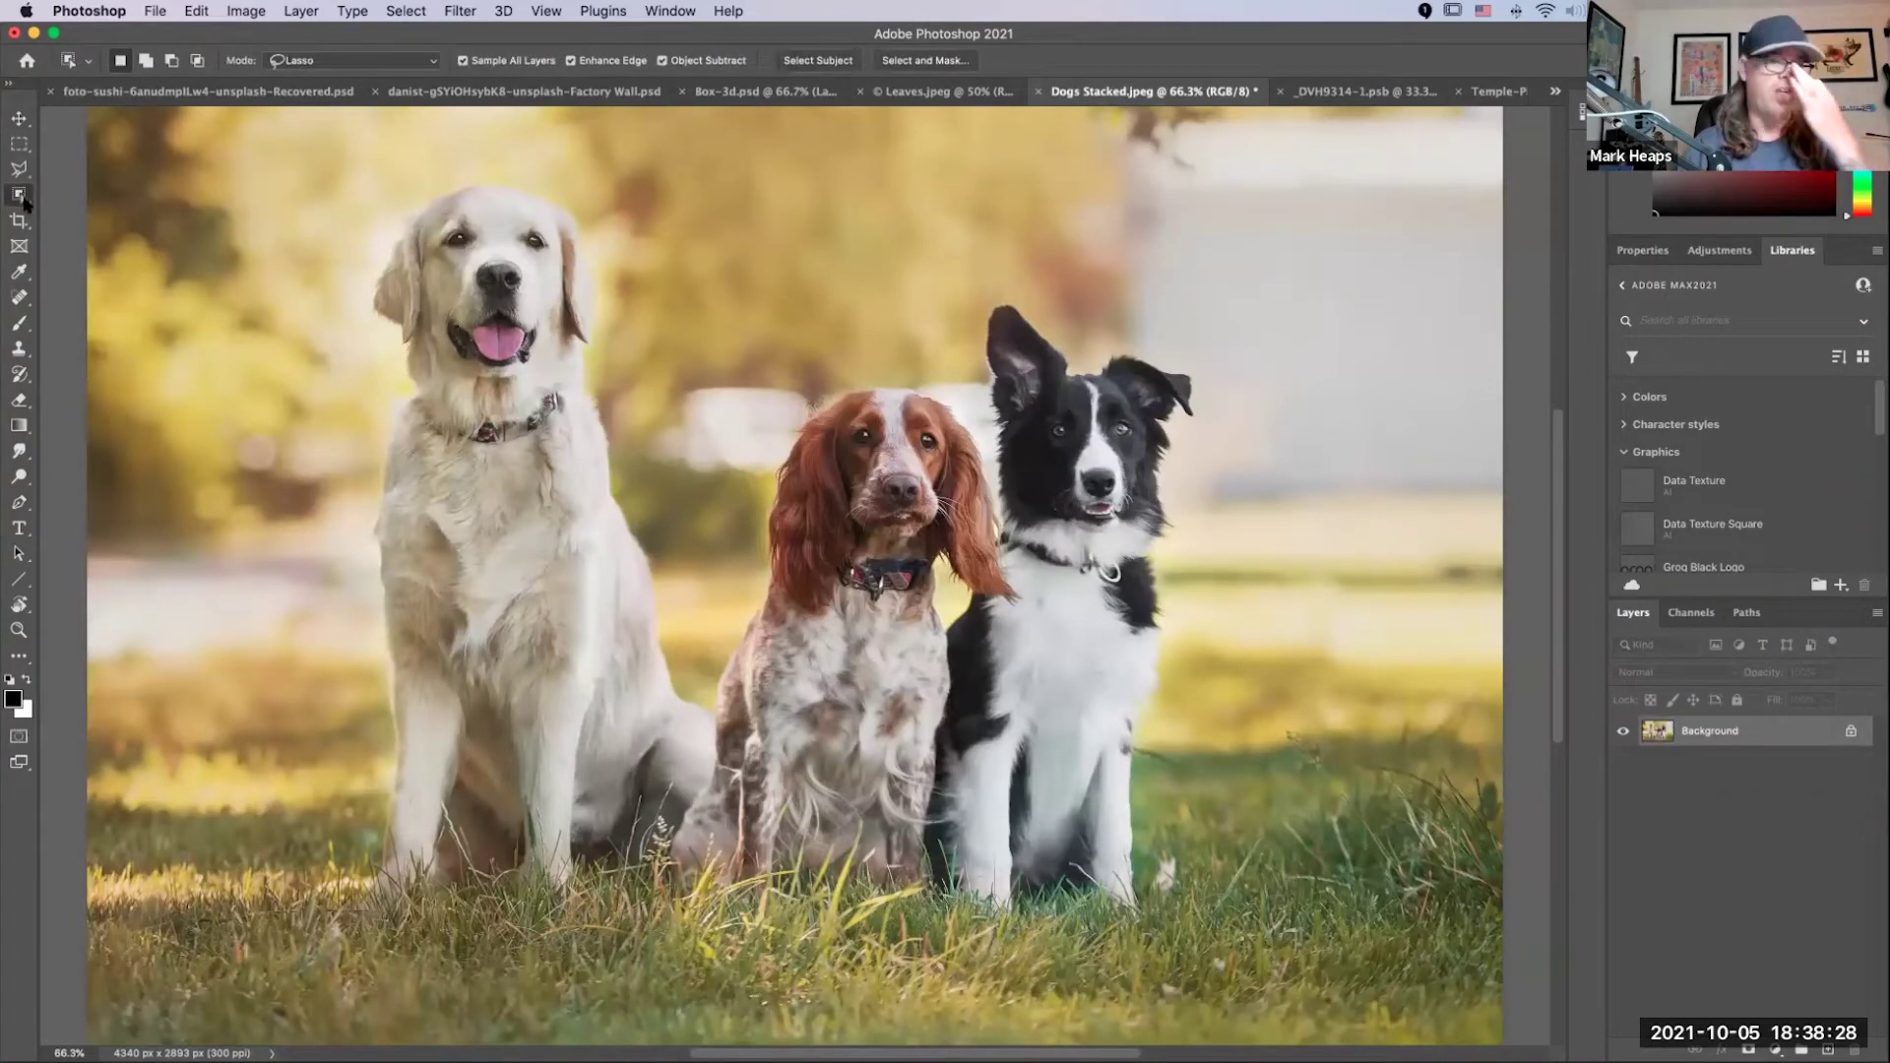
pyautogui.click(409, 61)
pyautogui.click(406, 45)
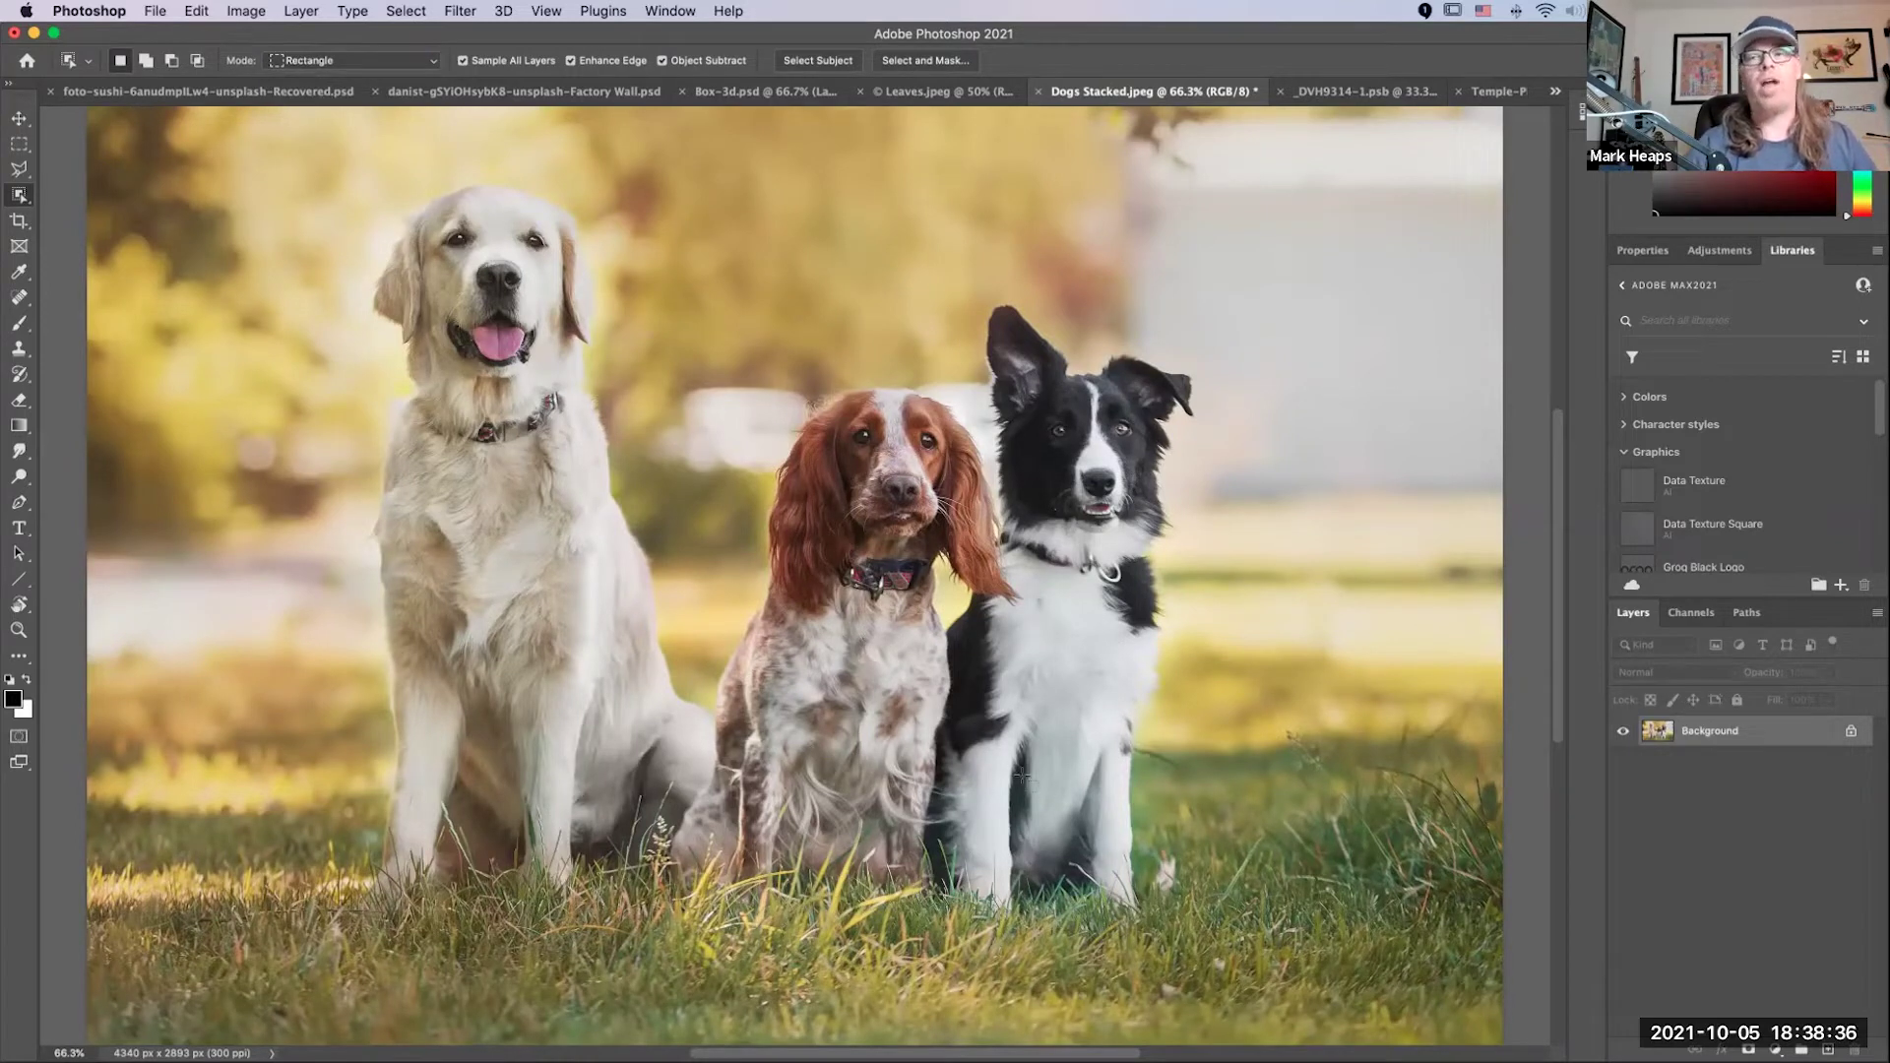
pyautogui.click(408, 61)
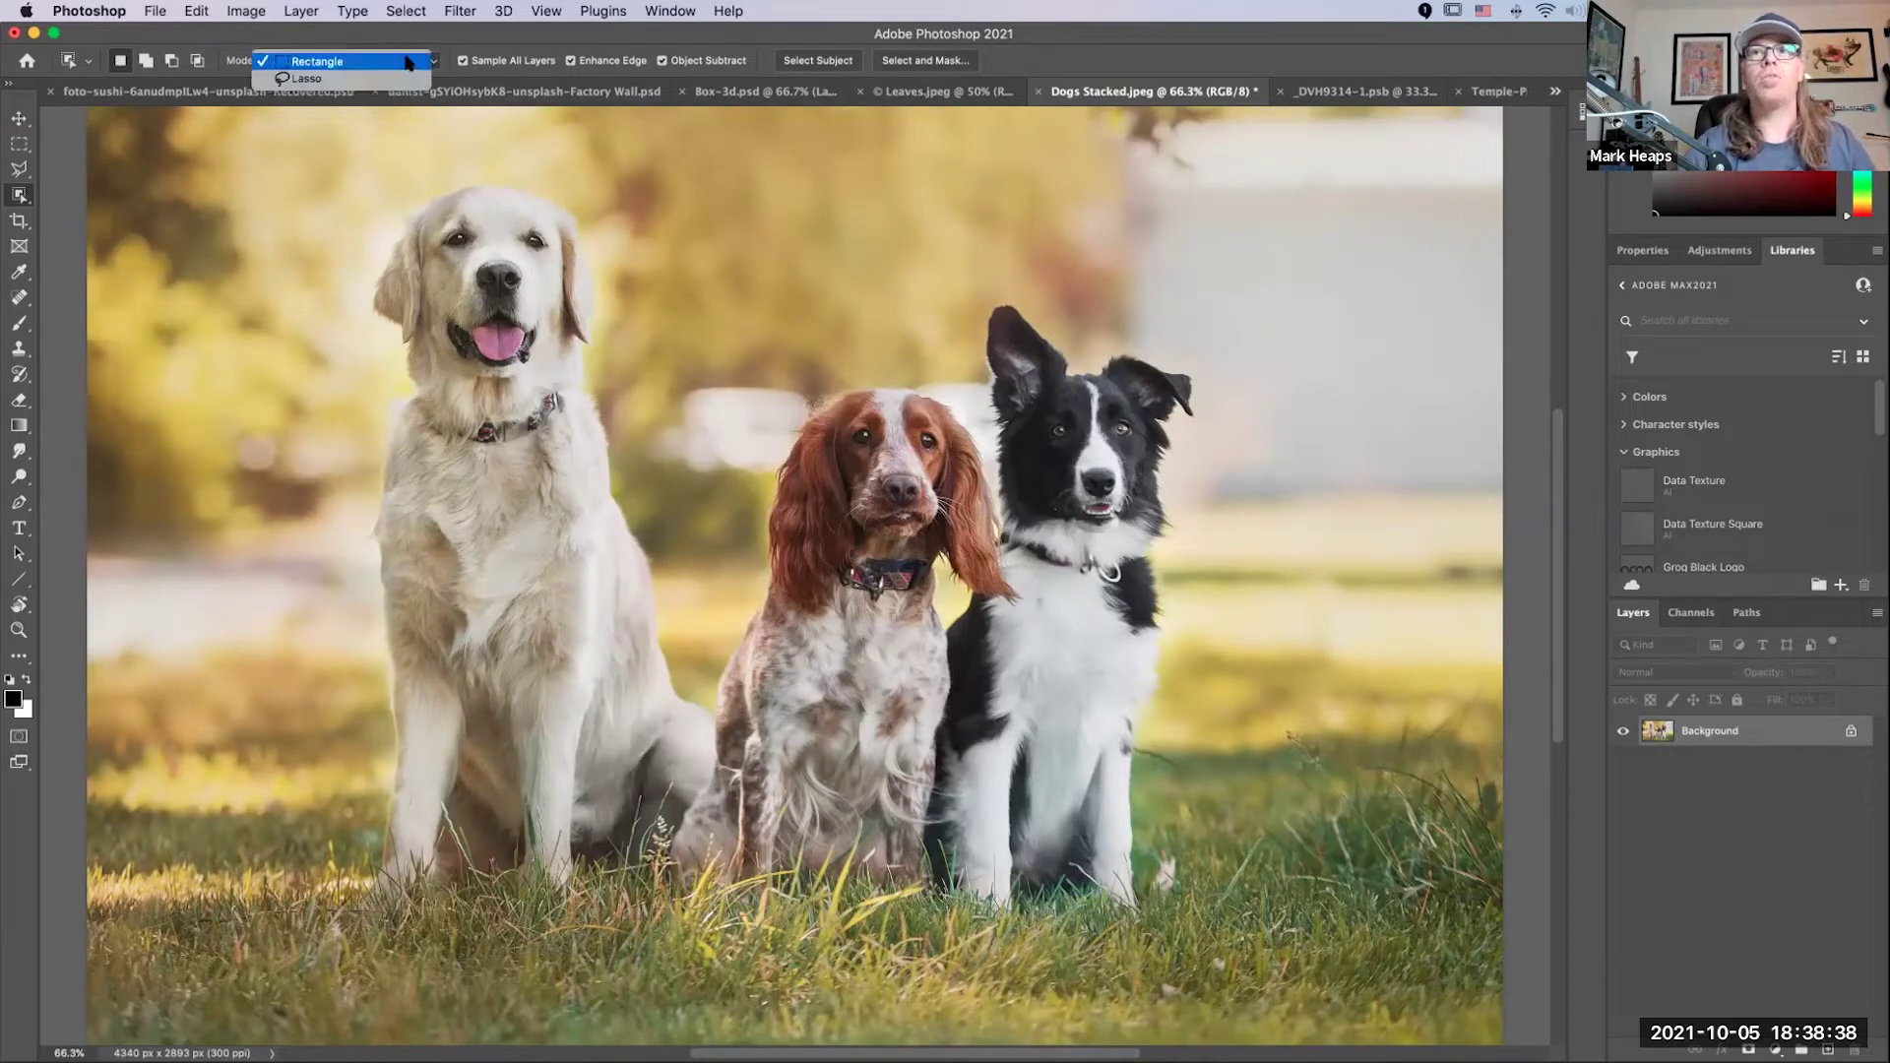
pyautogui.click(390, 79)
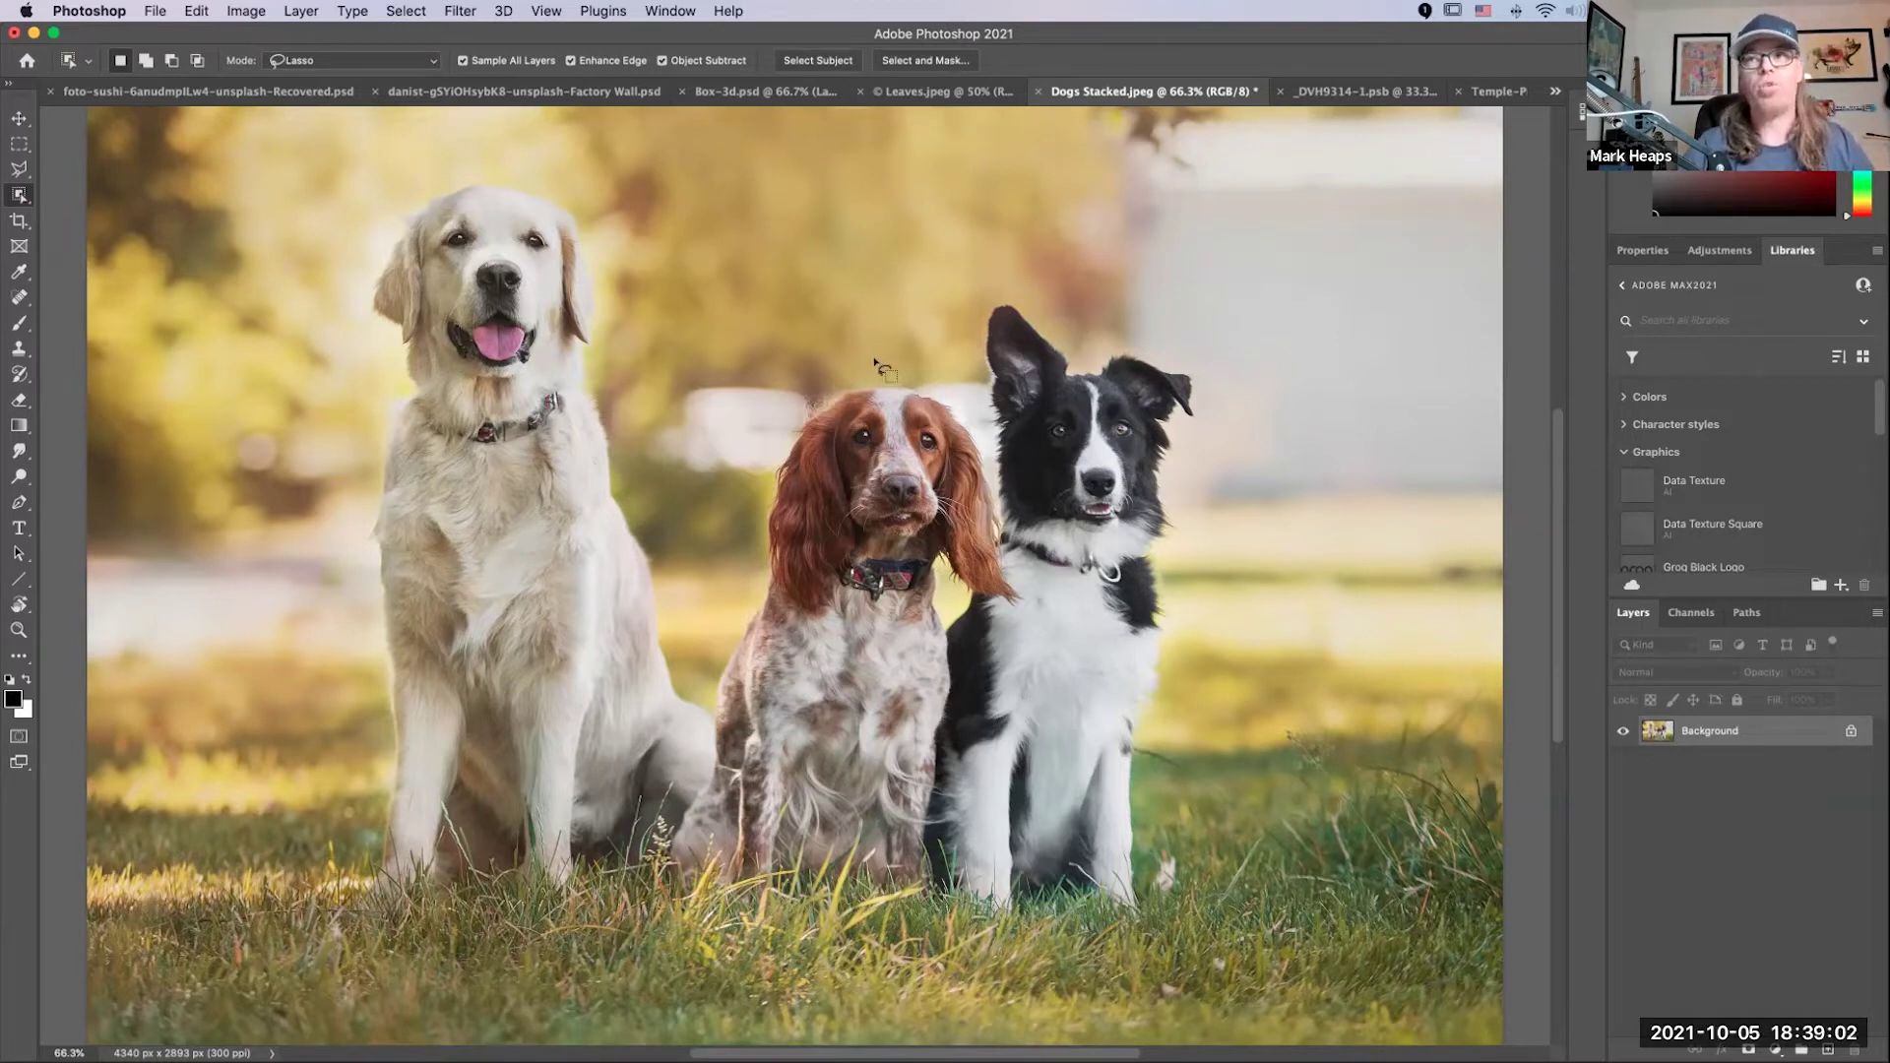
# Step: Select the middle dog with a loose lasso outline and add the missed area around its haunch to the selection
pyautogui.moveTo(777, 405); pyautogui.dragTo(753, 484)
pyautogui.moveTo(713, 595); pyautogui.dragTo(671, 700)
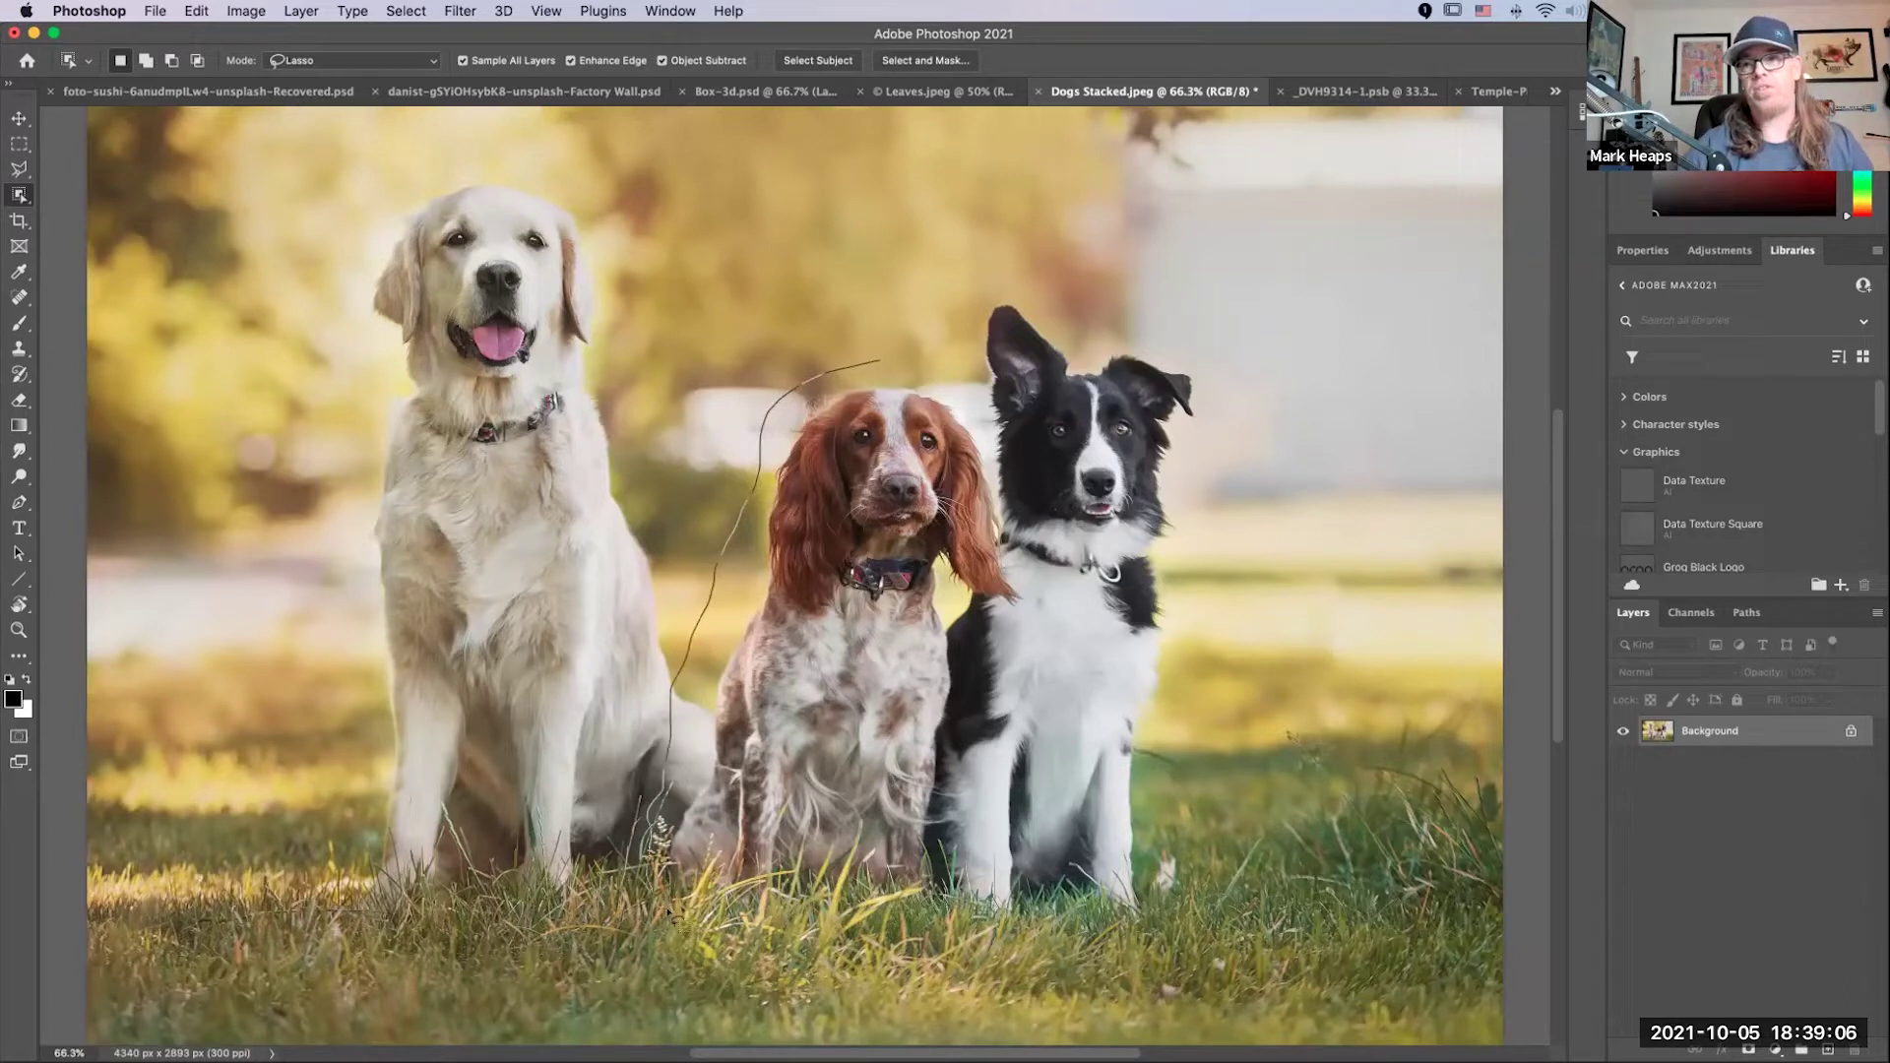
pyautogui.moveTo(960, 721)
pyautogui.mouseDown()
pyautogui.moveTo(961, 638)
pyautogui.moveTo(1050, 602)
pyautogui.moveTo(1027, 554)
pyautogui.mouseUp()
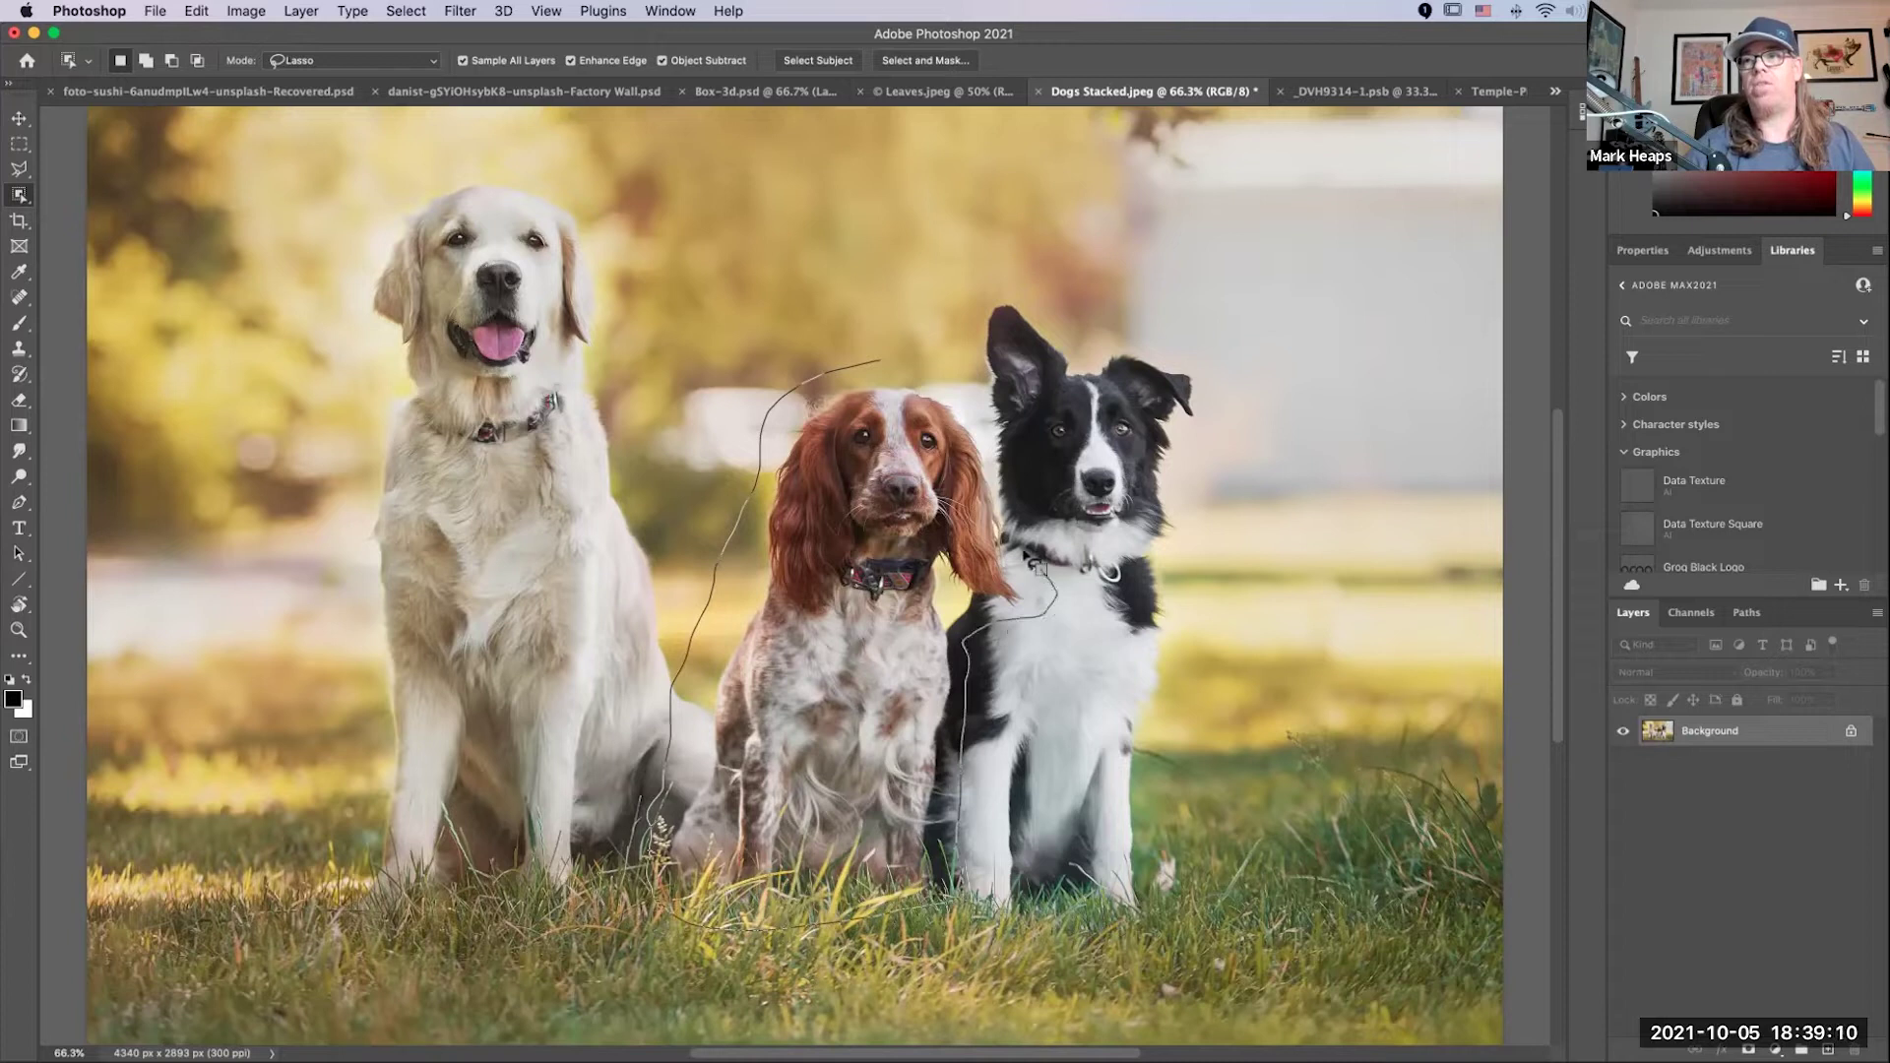
pyautogui.moveTo(996, 436); pyautogui.dragTo(942, 377)
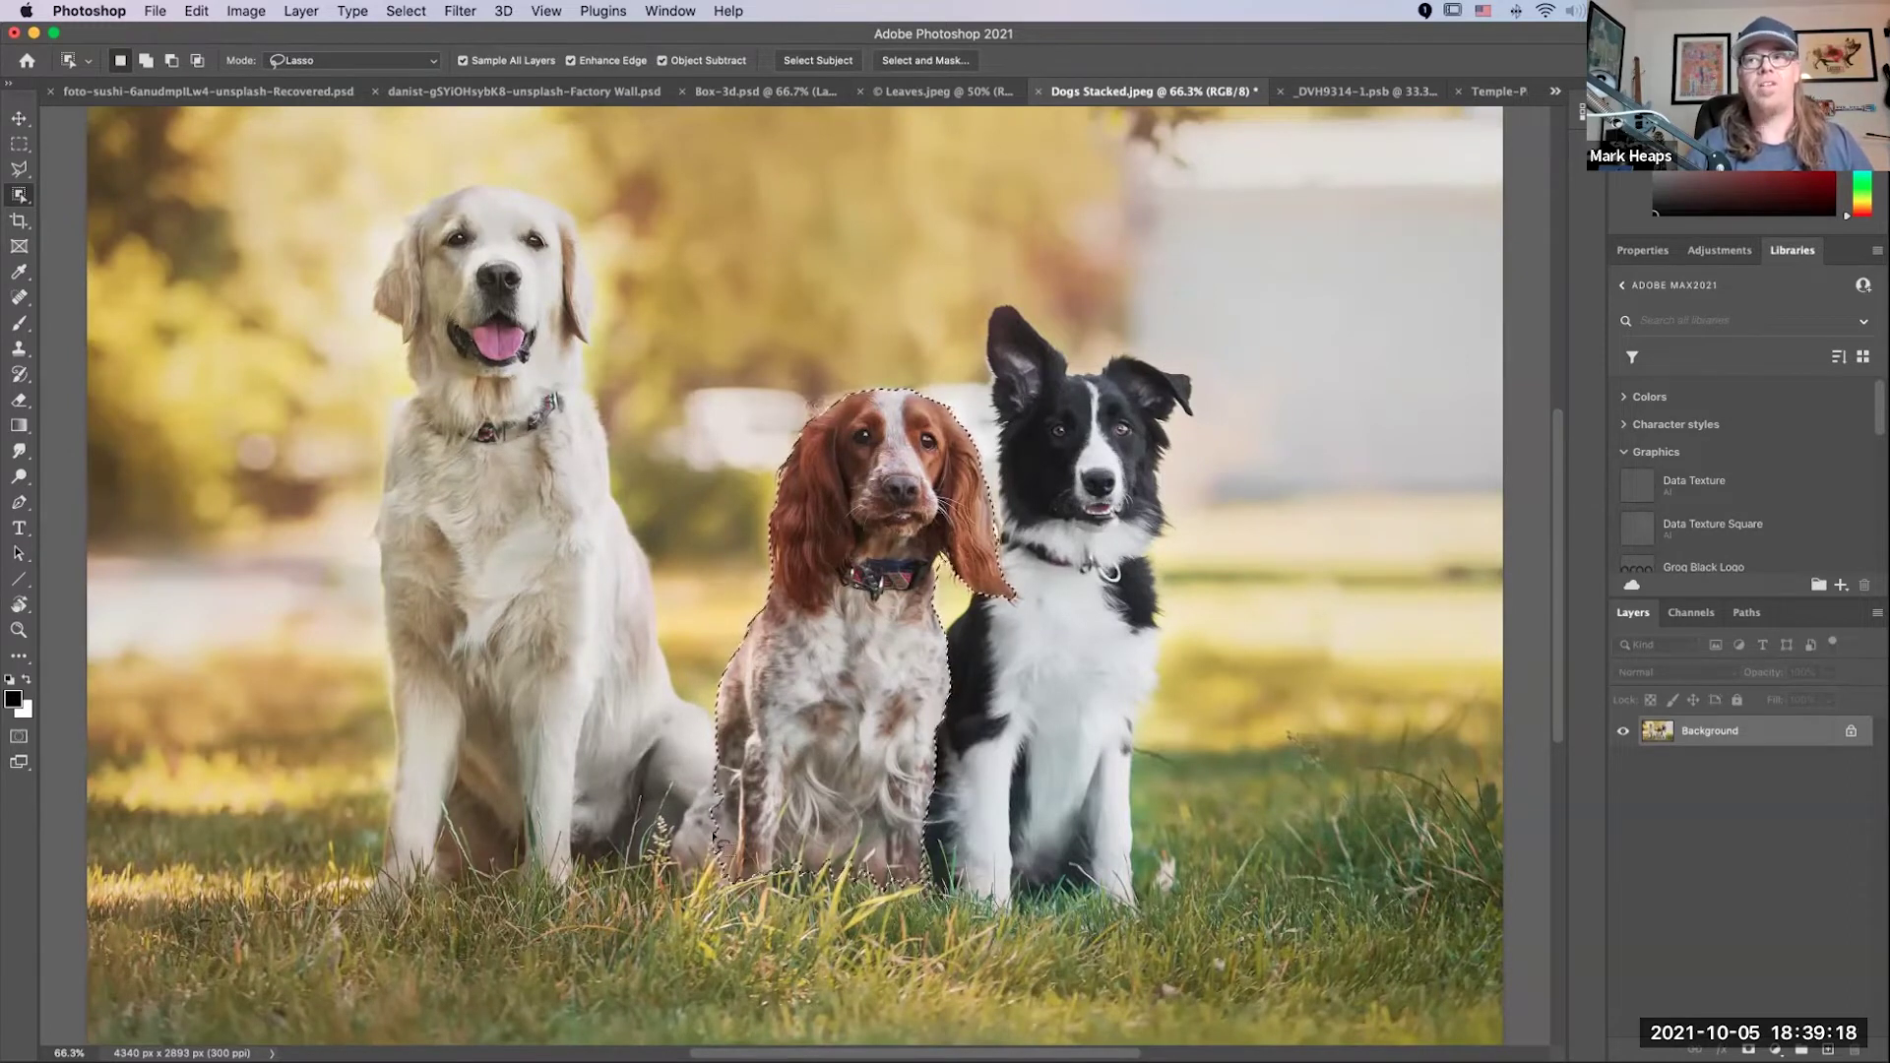
pyautogui.press('shift')
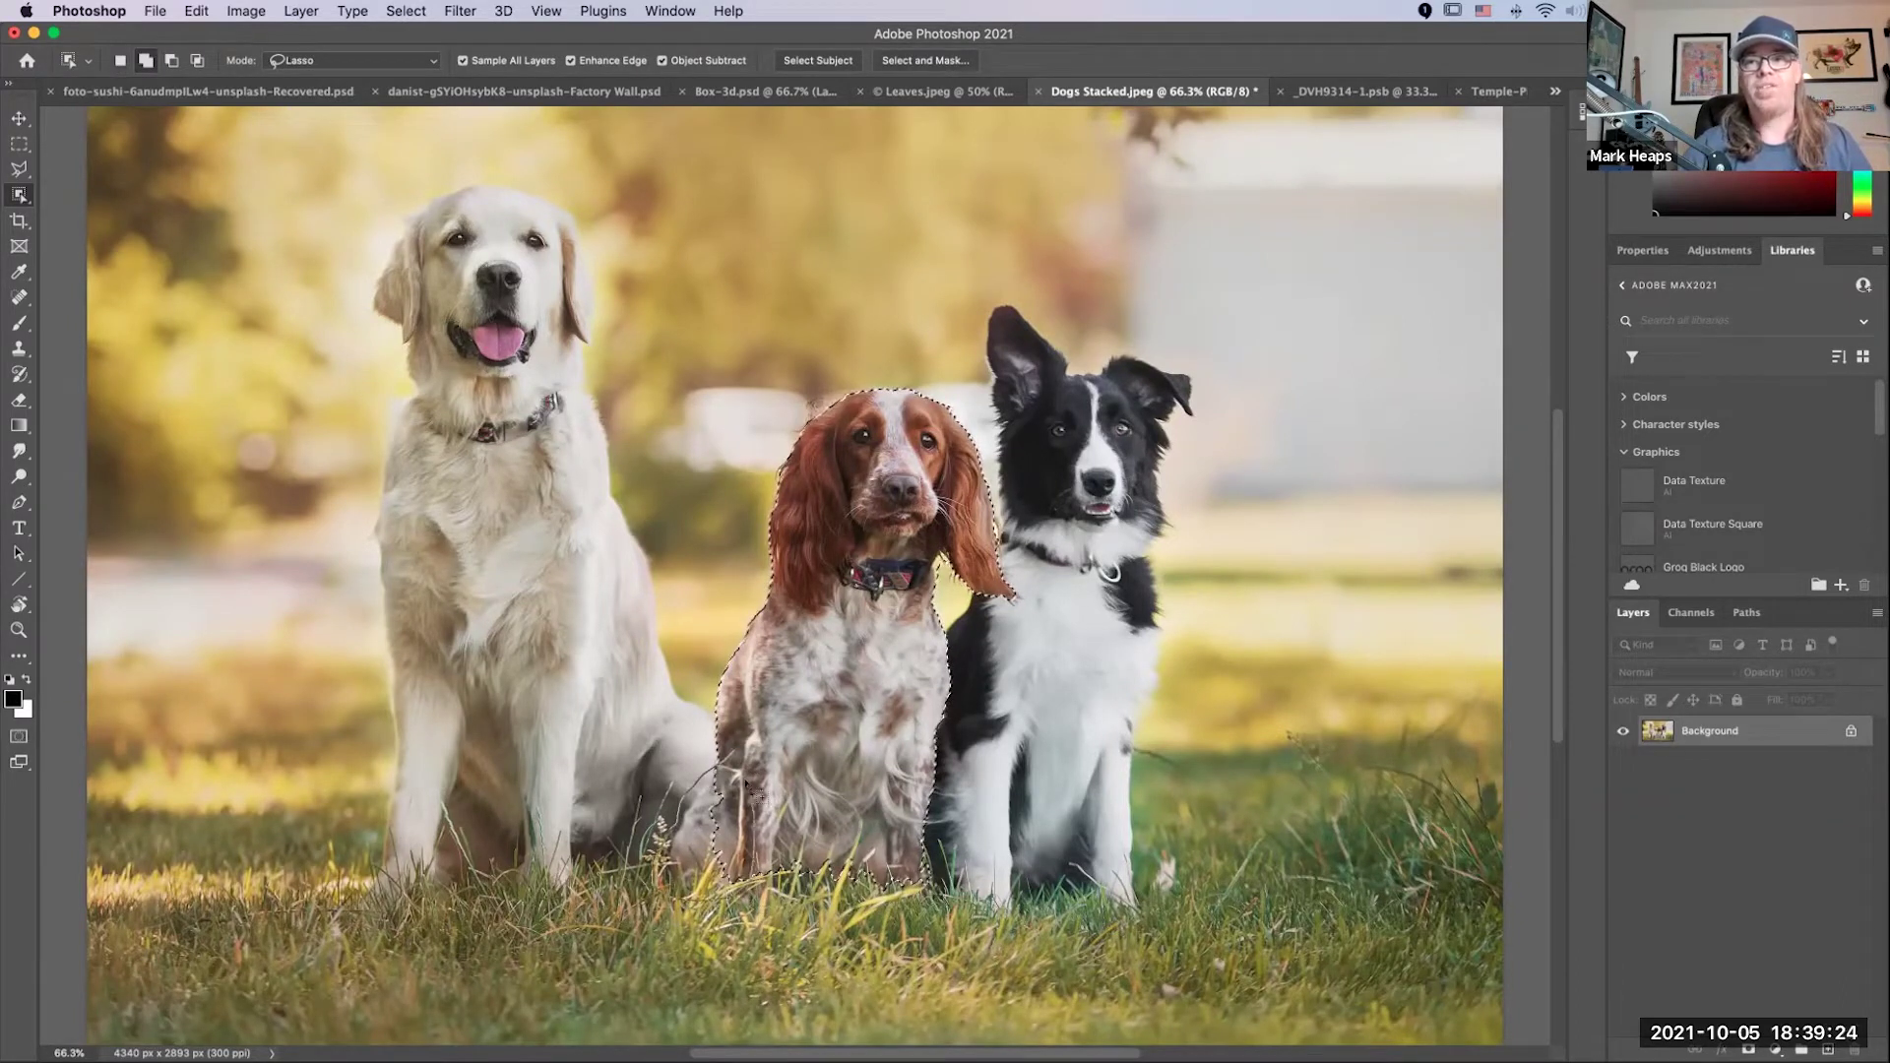
pyautogui.moveTo(723, 733); pyautogui.dragTo(778, 891)
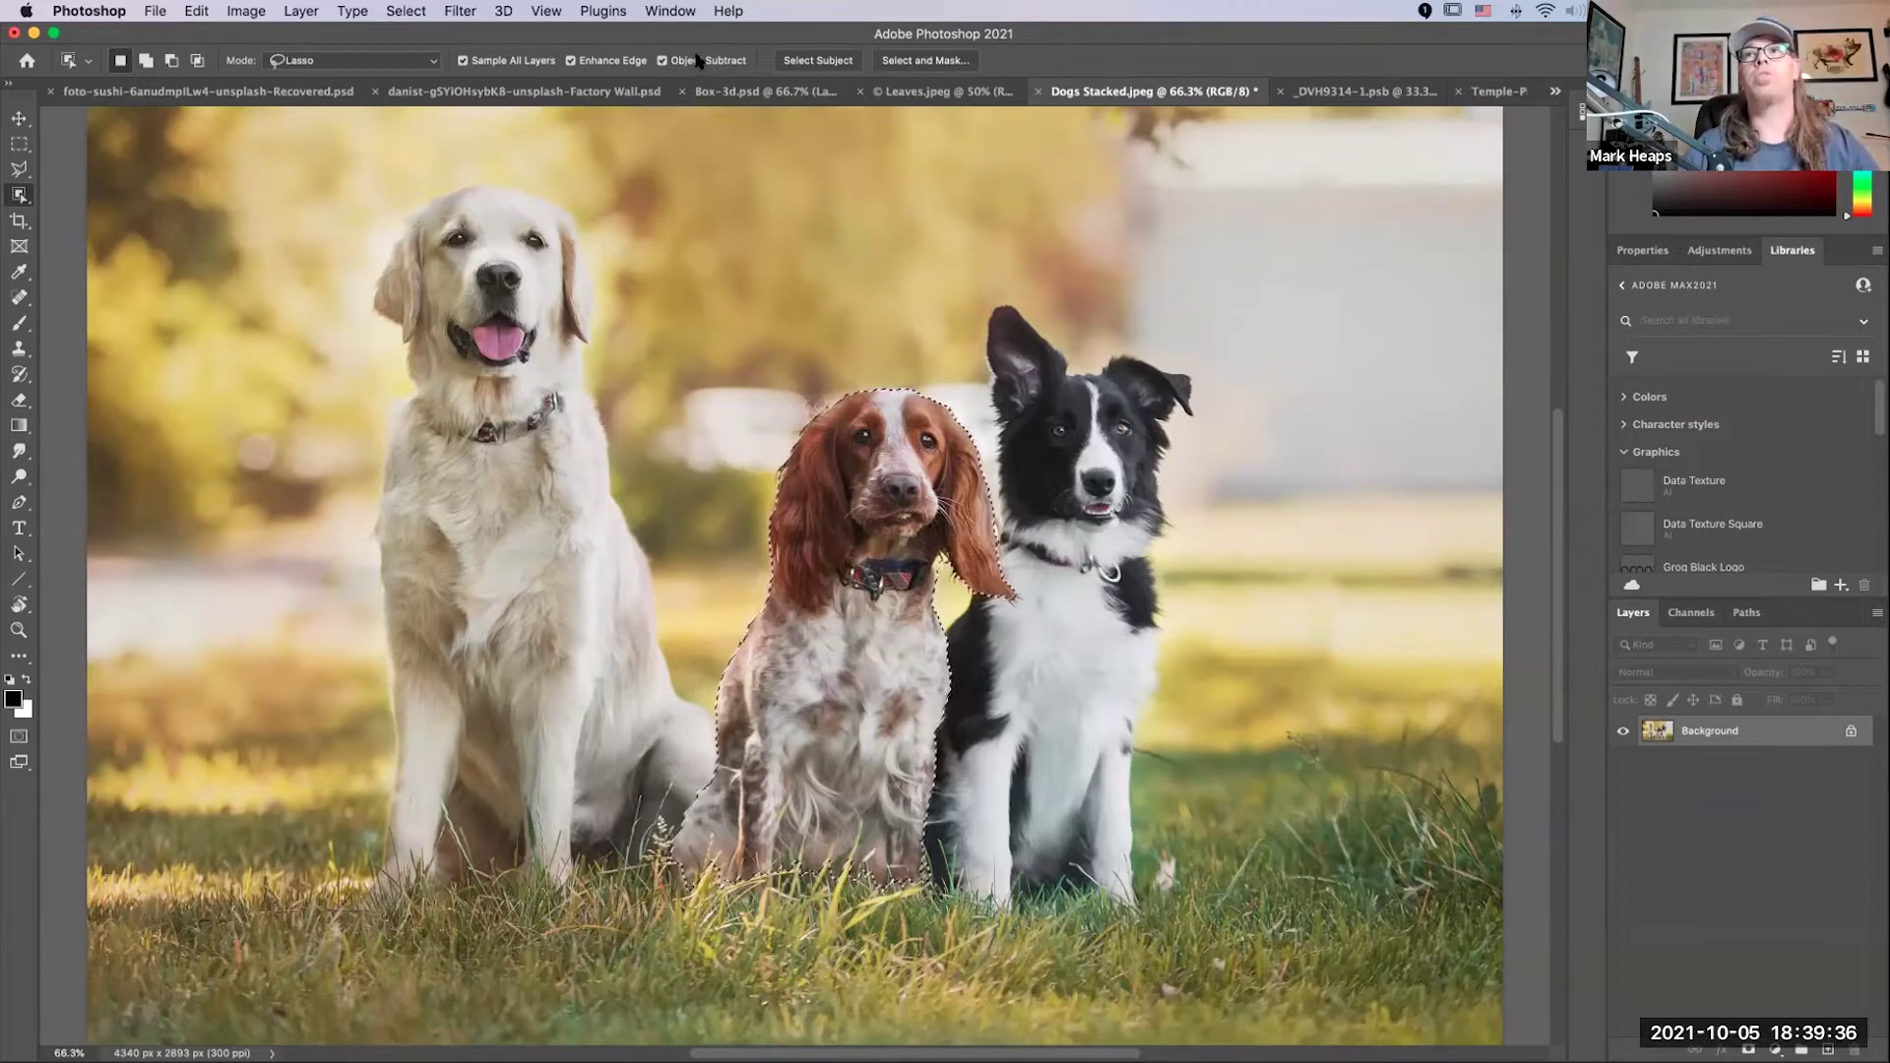
# Step: Subtract the yellow background gap between the middle dog's neck and ear from the selection
pyautogui.moveTo(701, 65)
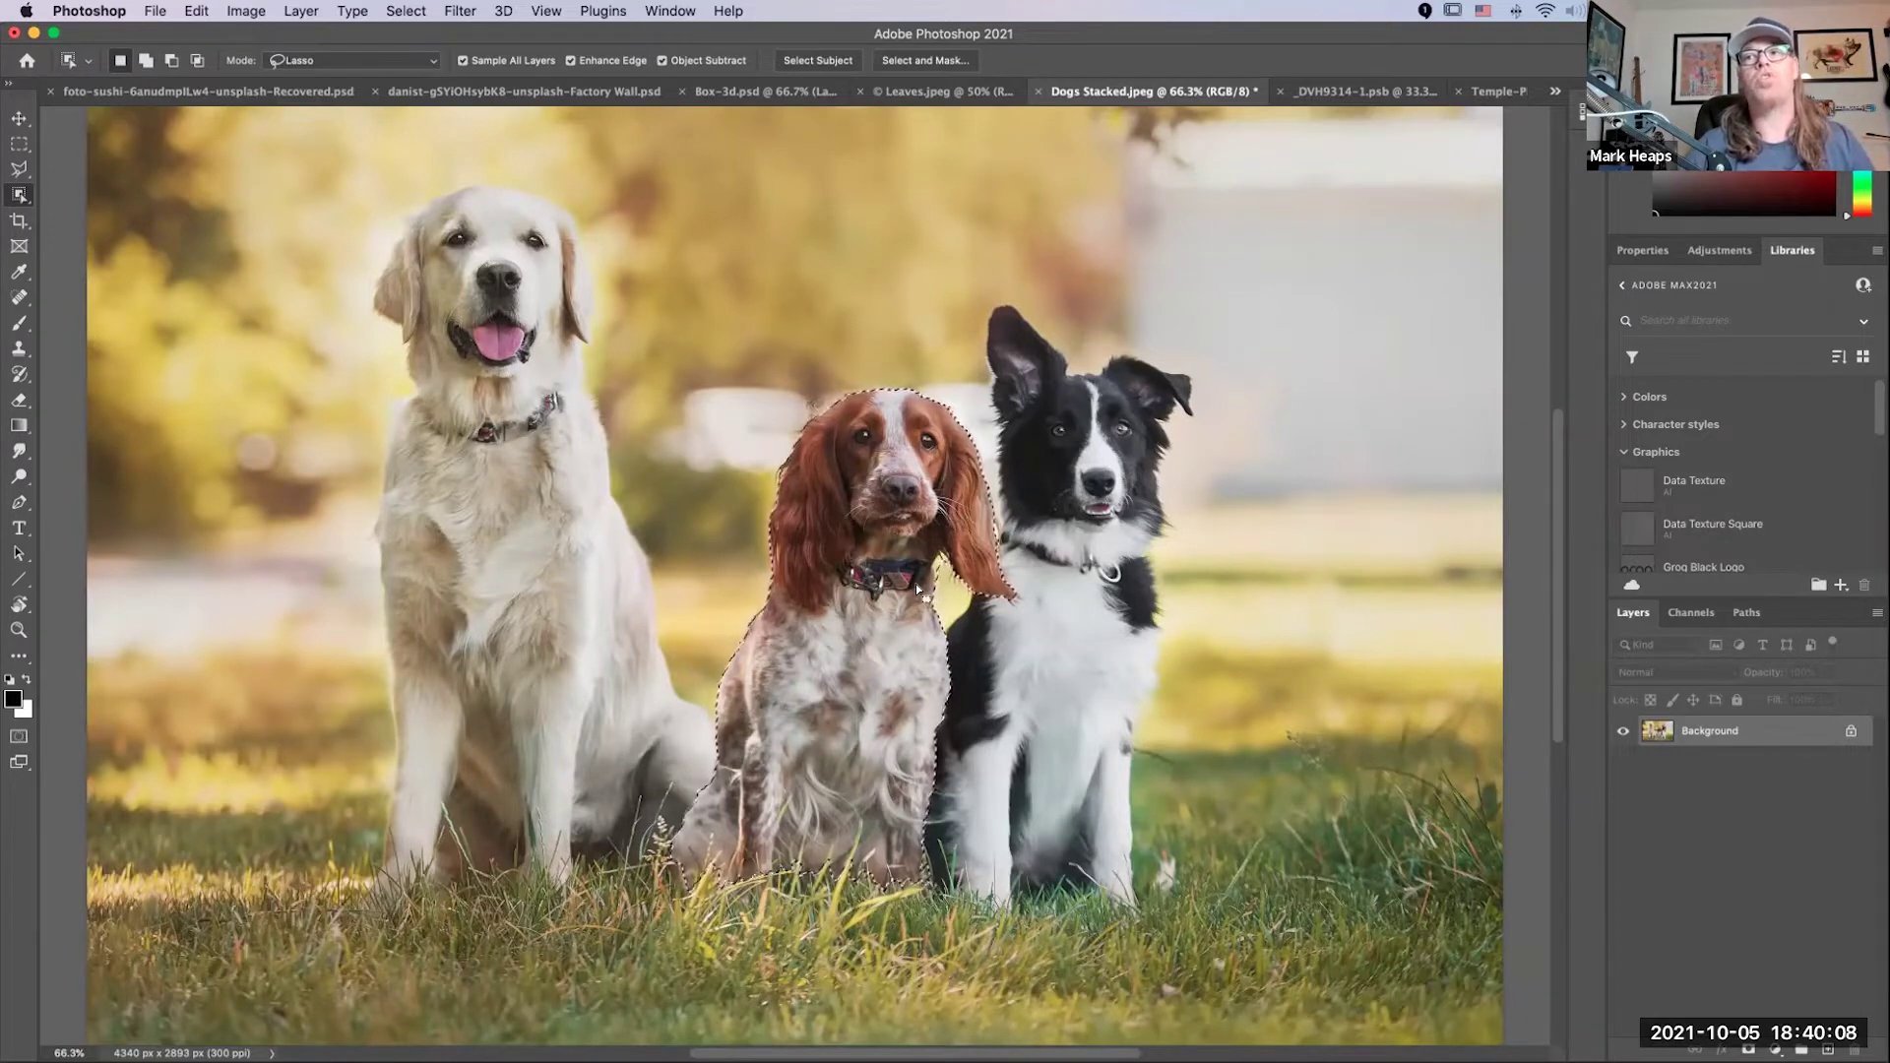
pyautogui.press('super+space')
pyautogui.press('Escape')
pyautogui.scroll(10, 963, 589)
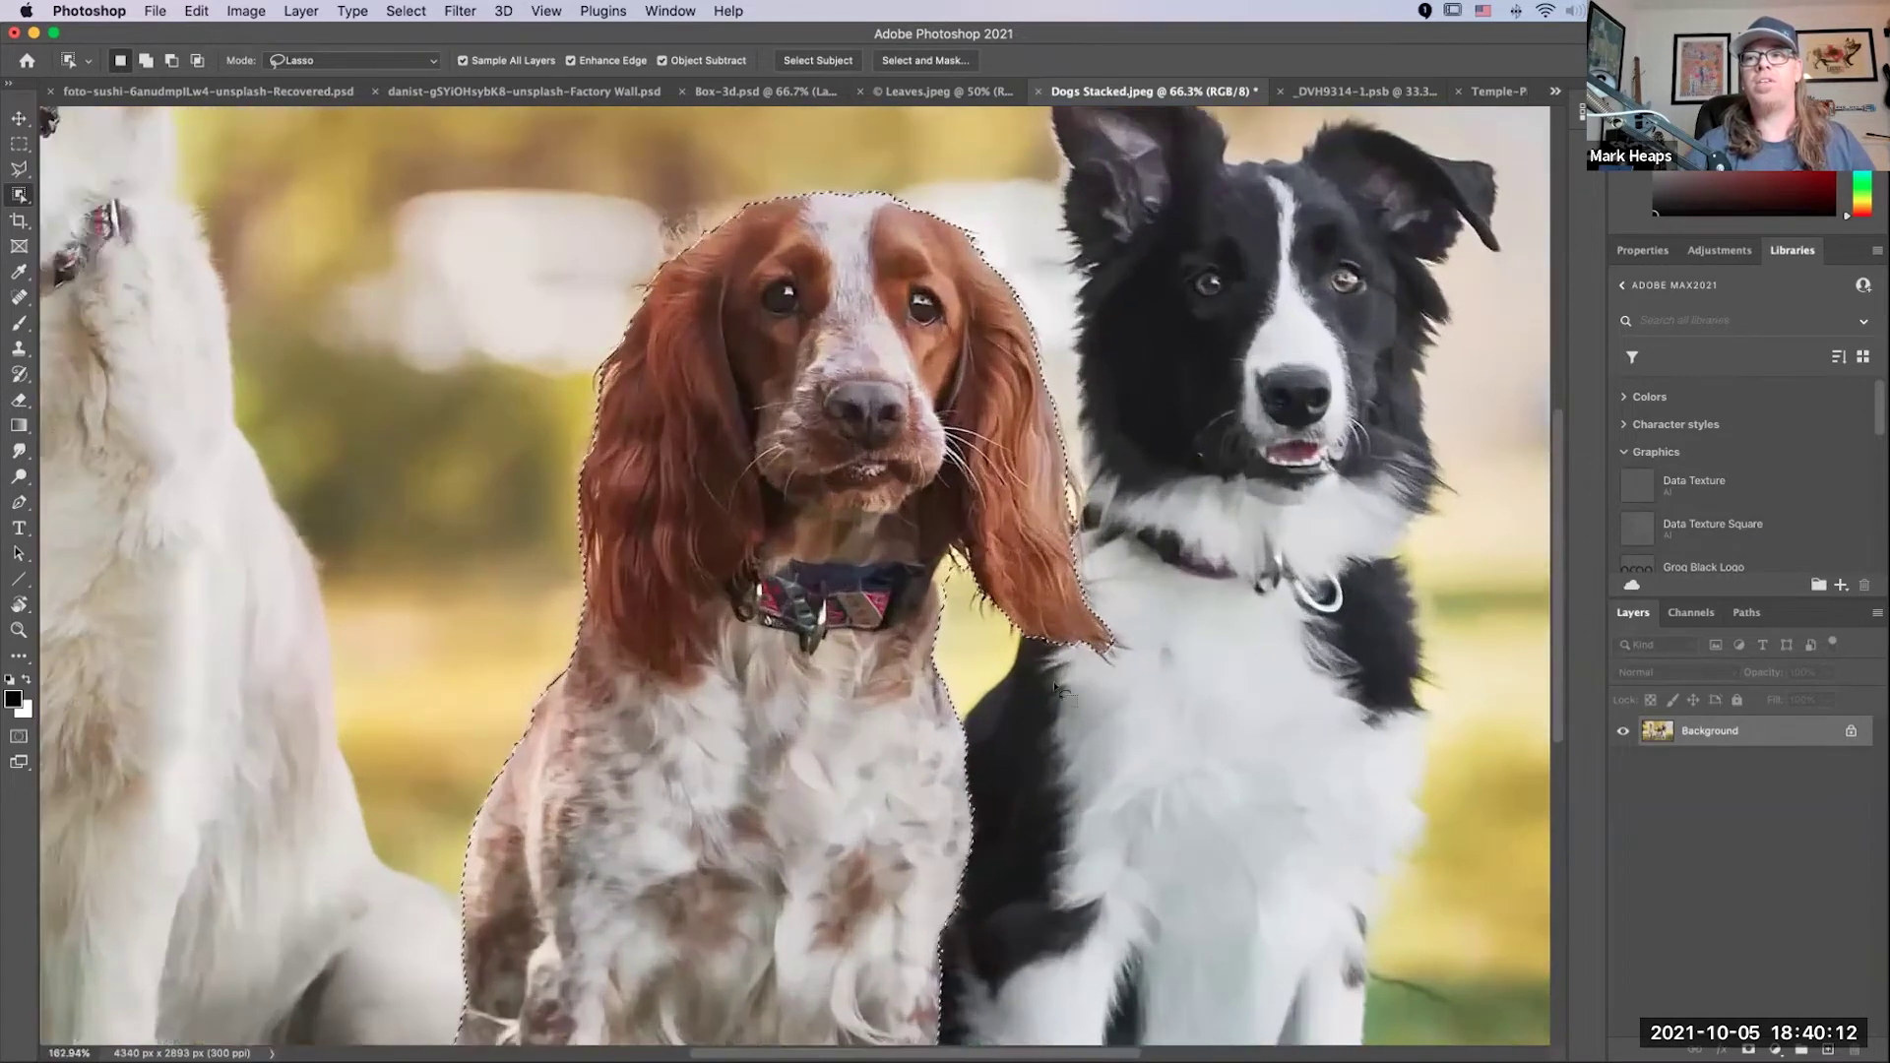
pyautogui.scroll(2, 996, 701)
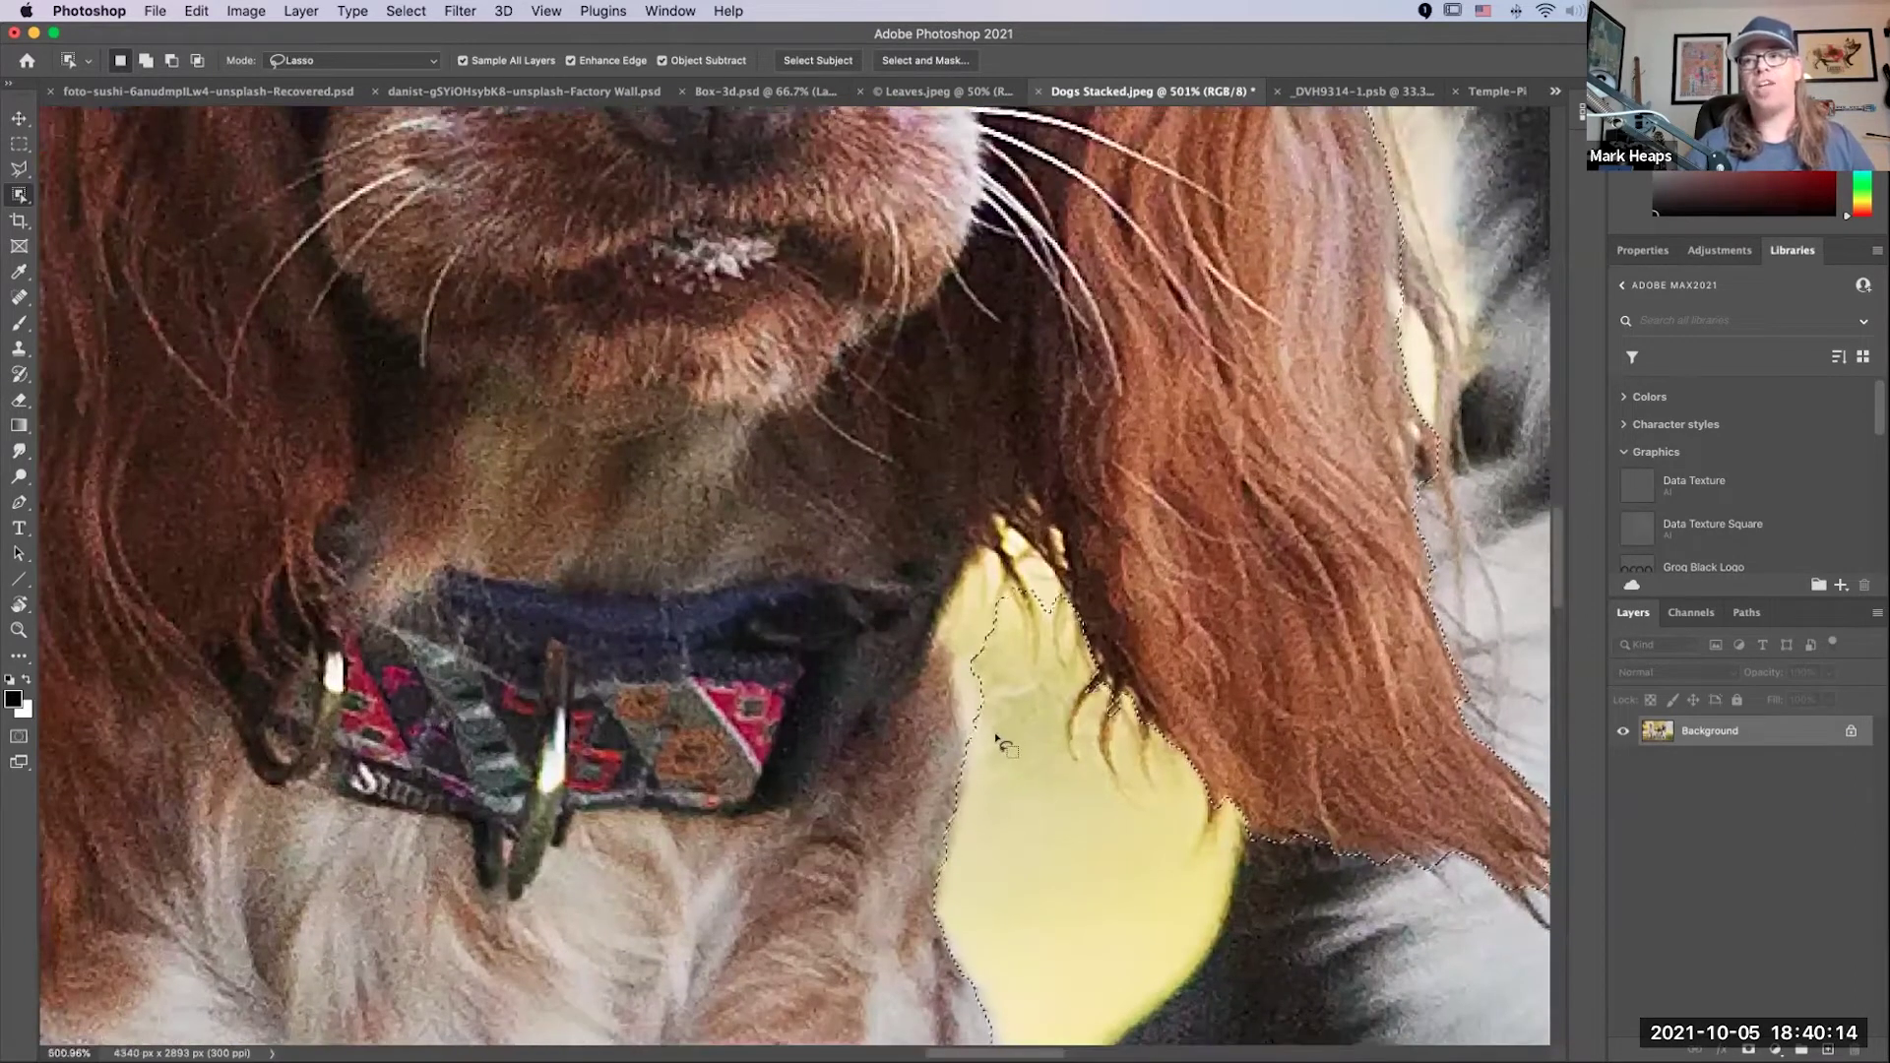
pyautogui.moveTo(996, 750); pyautogui.dragTo(960, 699)
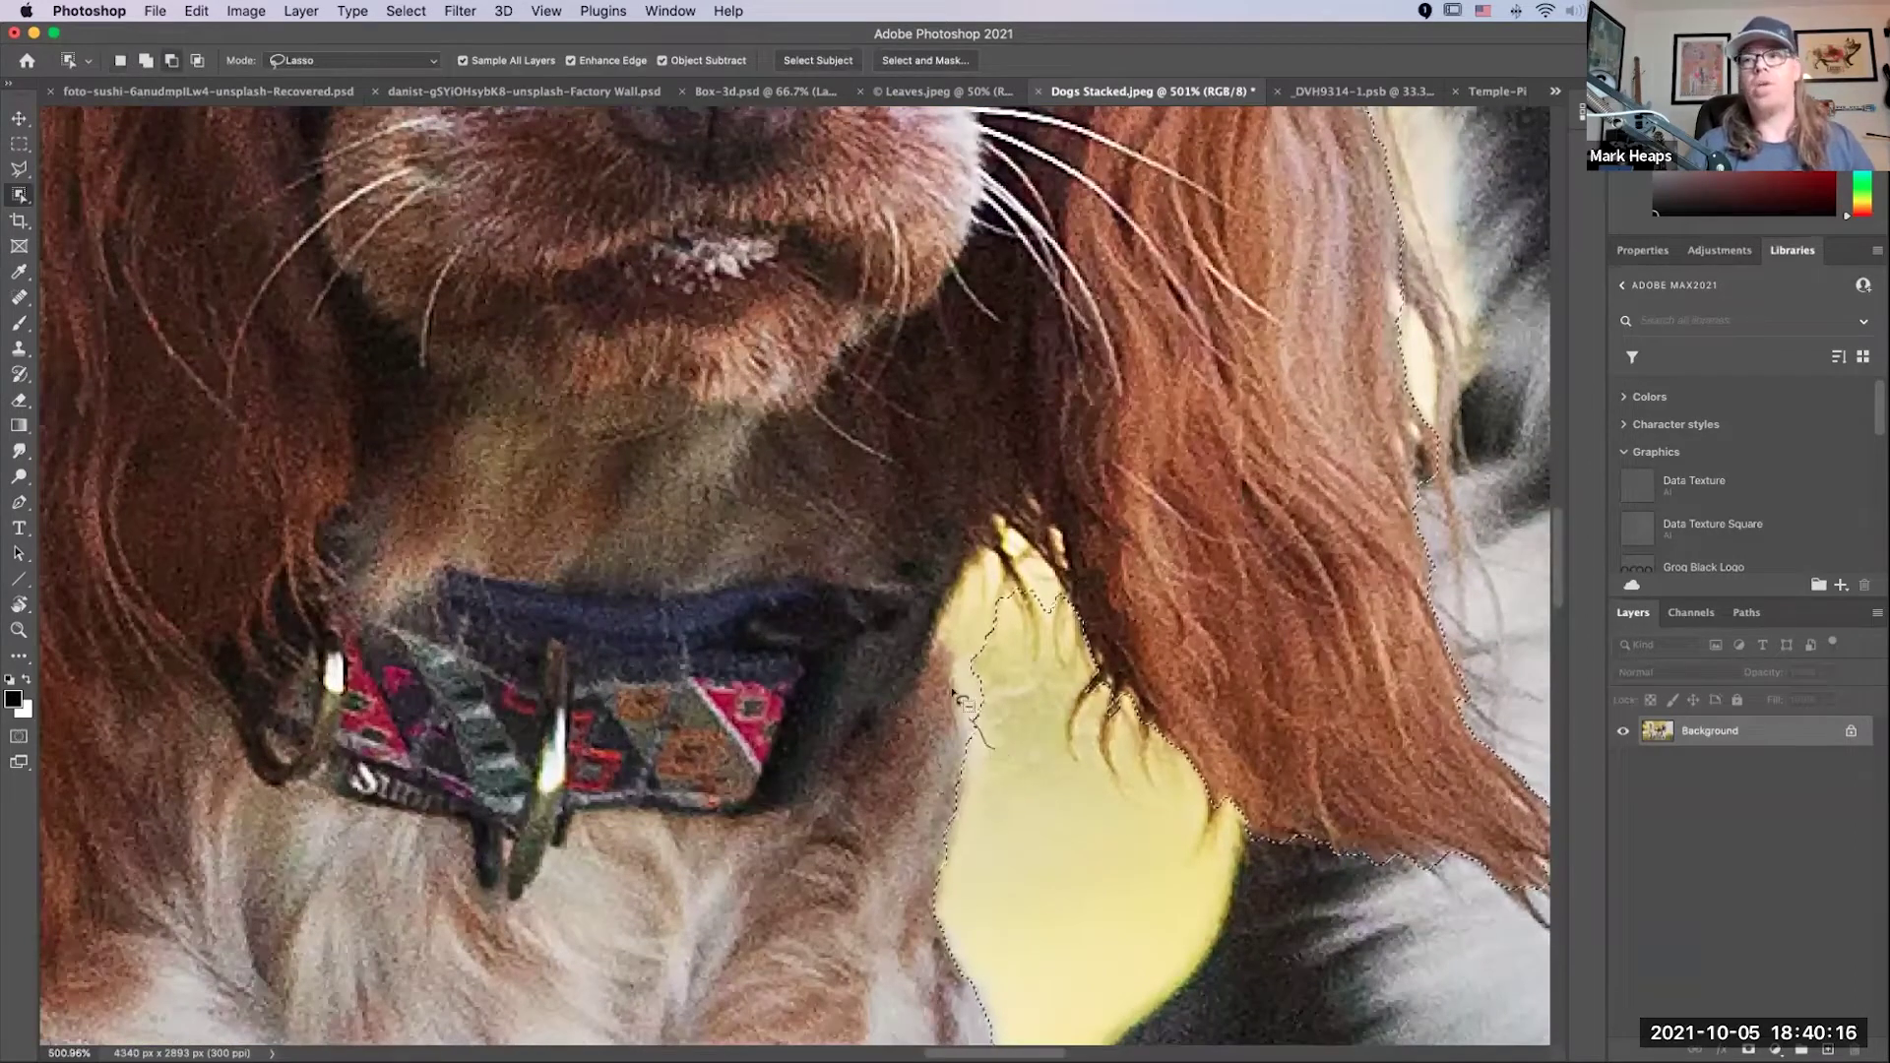
pyautogui.moveTo(1019, 523)
pyautogui.mouseDown()
pyautogui.moveTo(1075, 563)
pyautogui.moveTo(994, 822)
pyautogui.mouseUp()
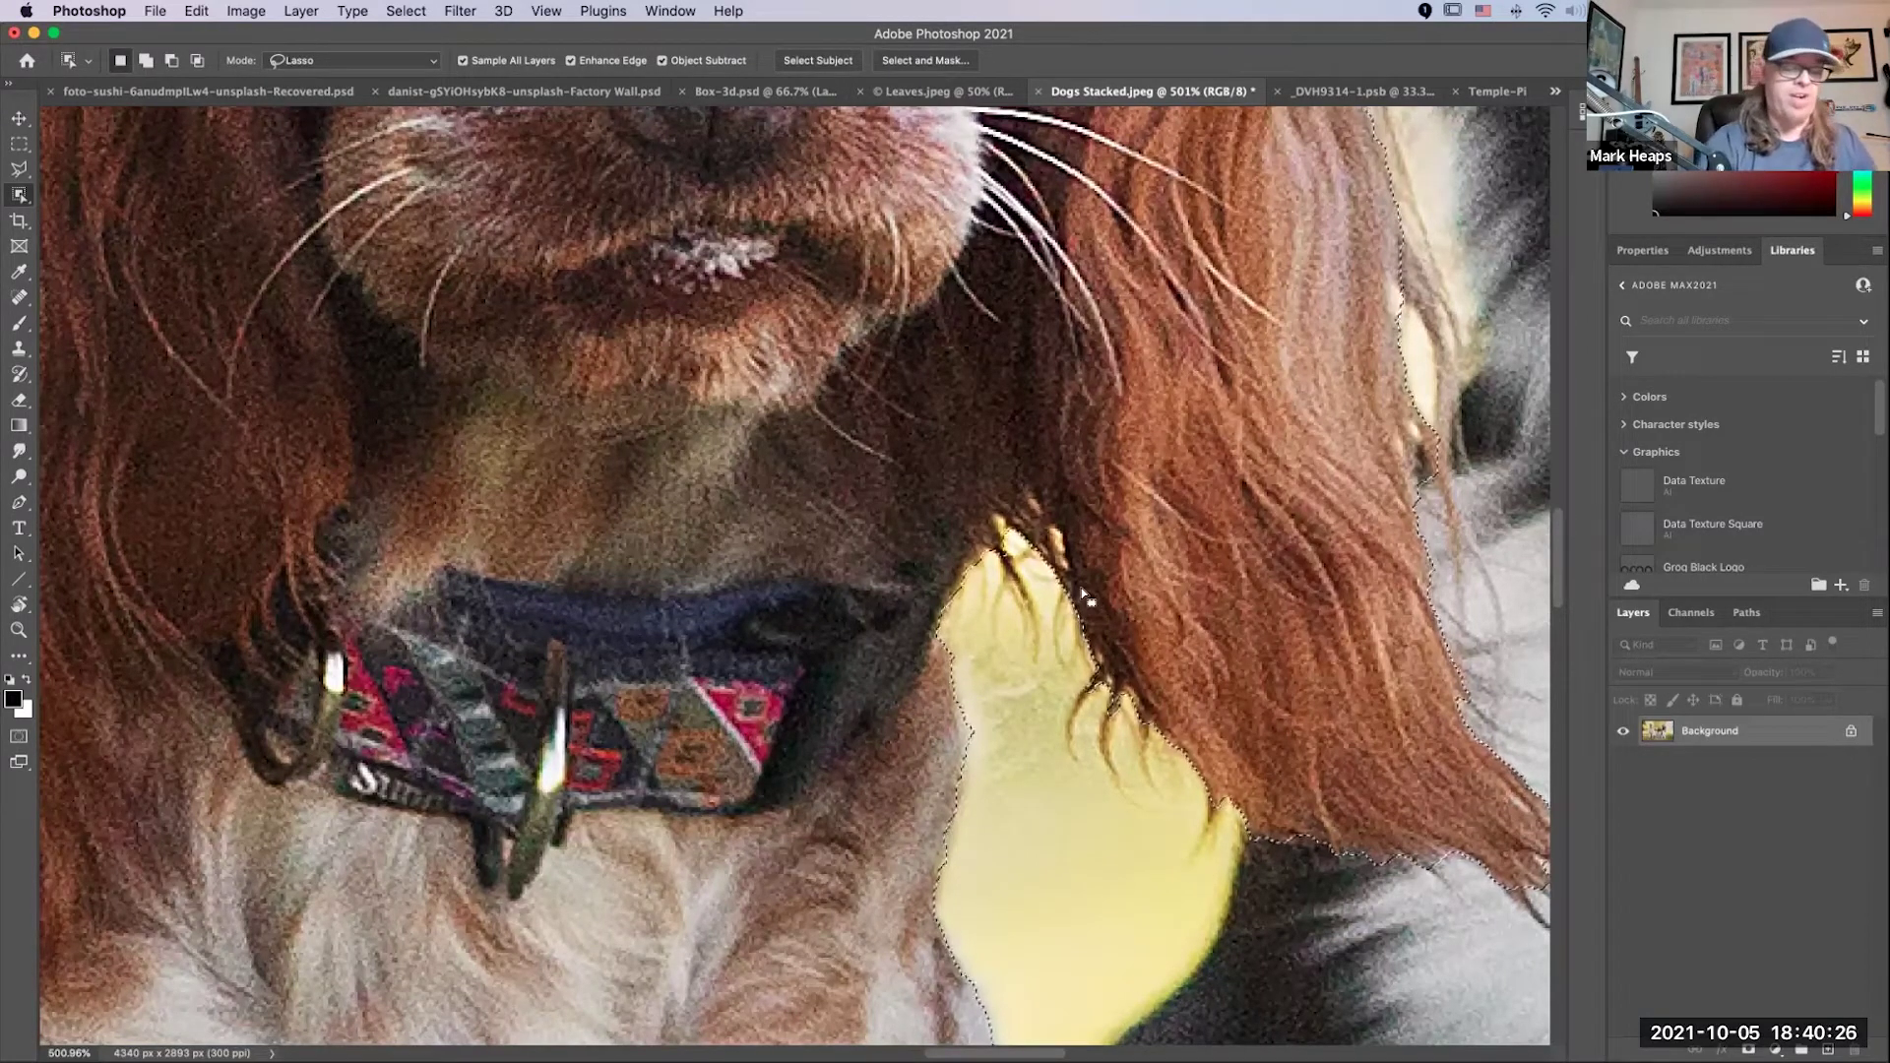
pyautogui.scroll(-10, 1081, 587)
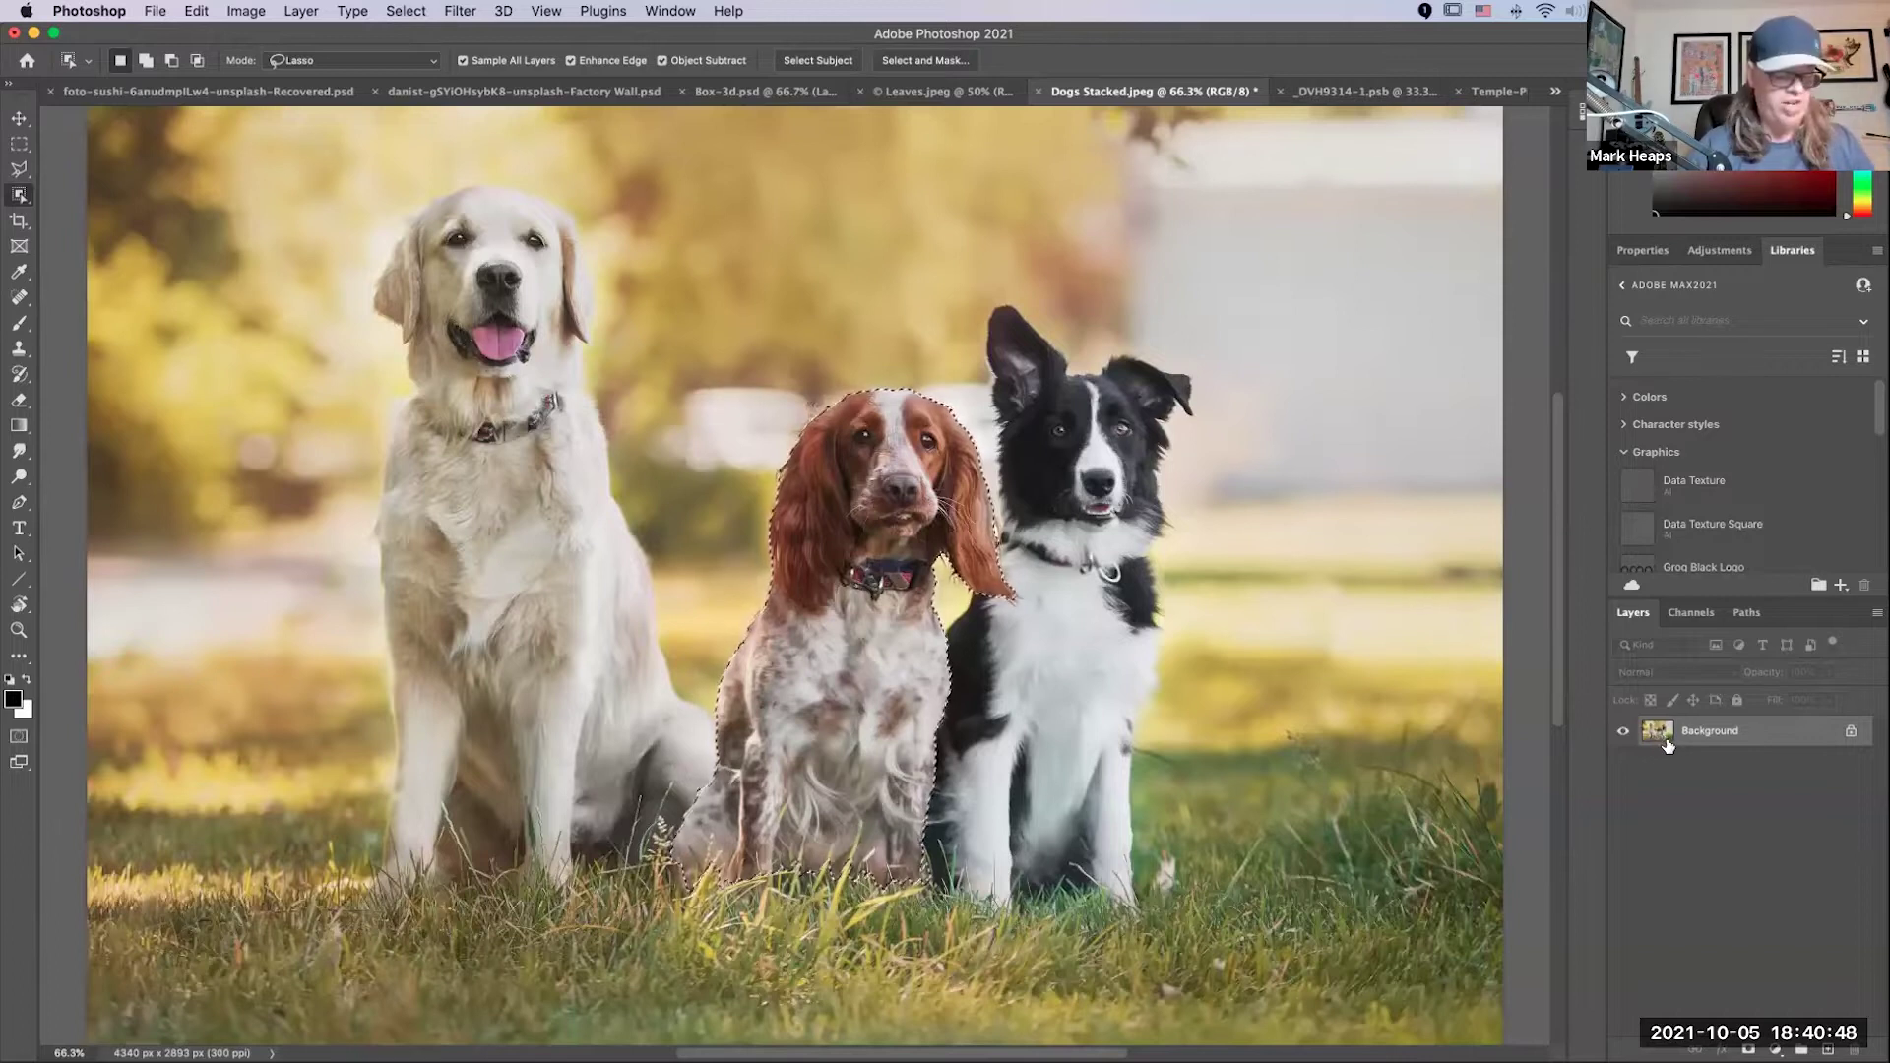
# Step: Copy the selected middle dog to a new layer and toggle the Background layer's visibility to check the cutout
pyautogui.press('super+j')
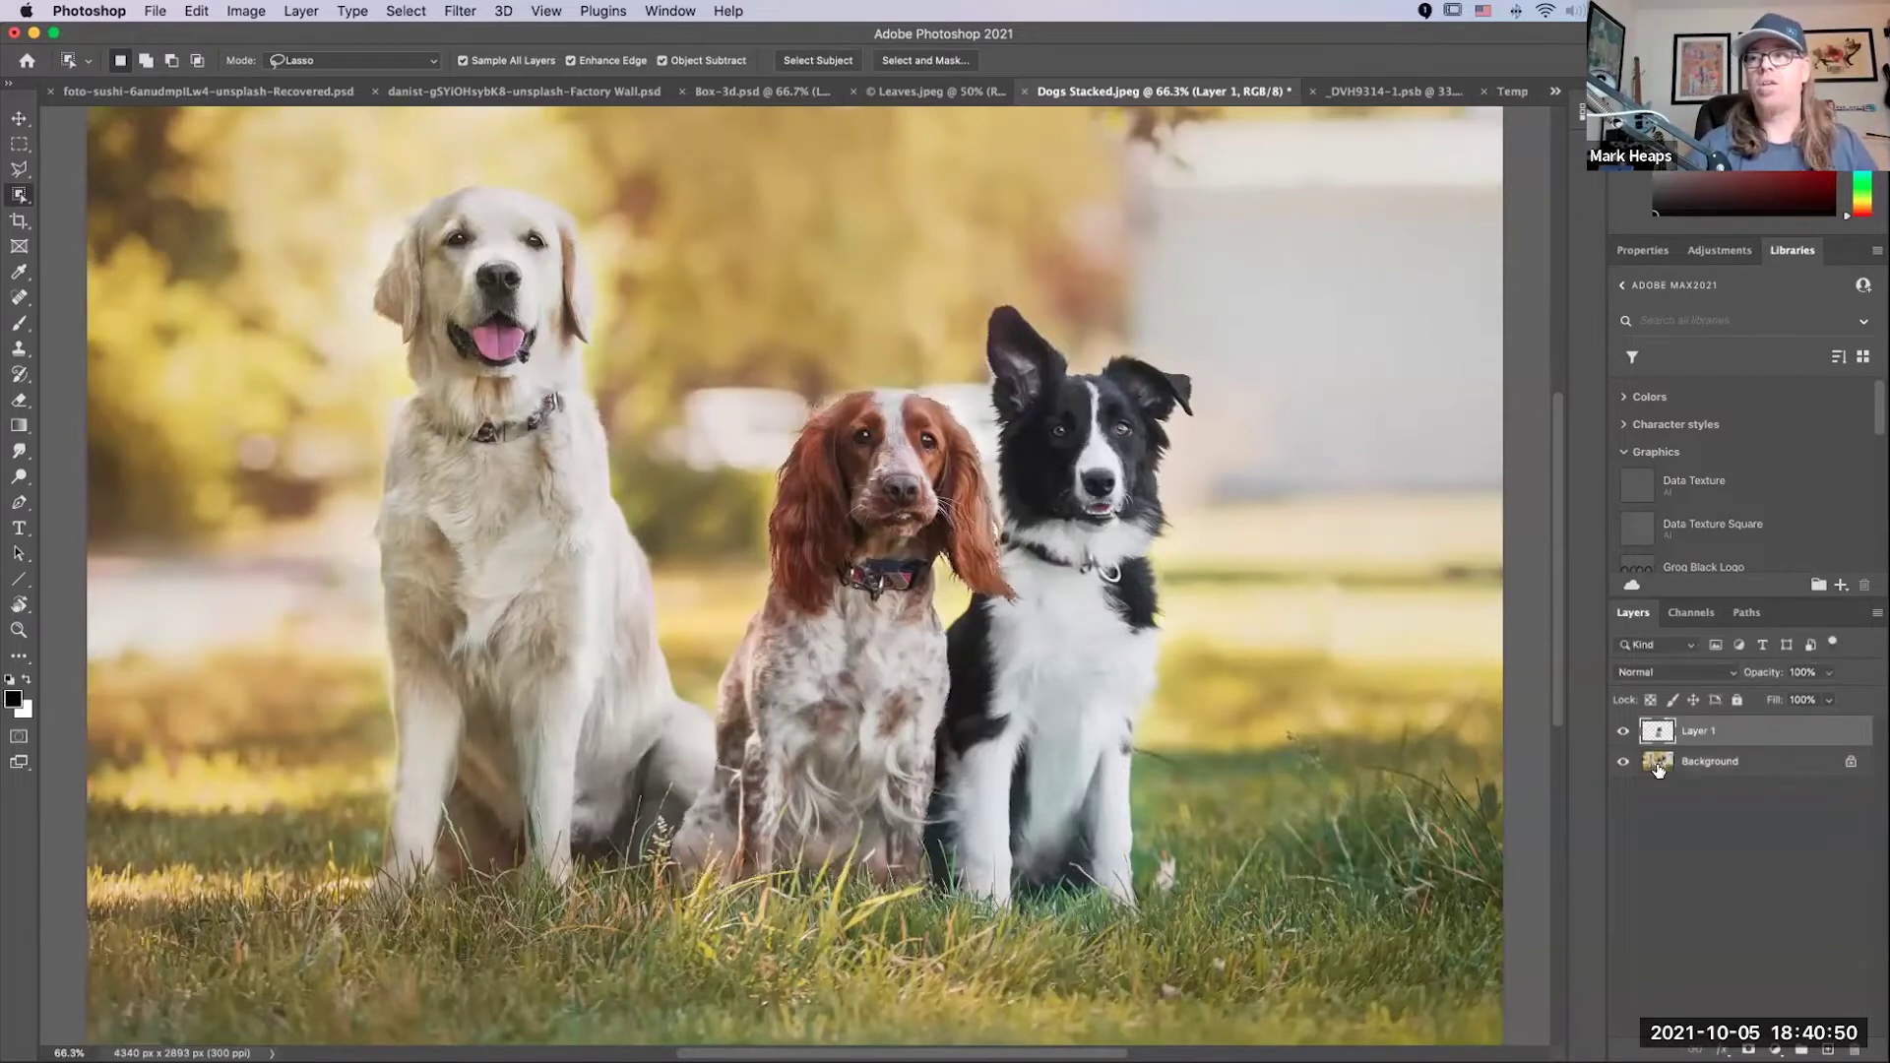
pyautogui.click(1624, 767)
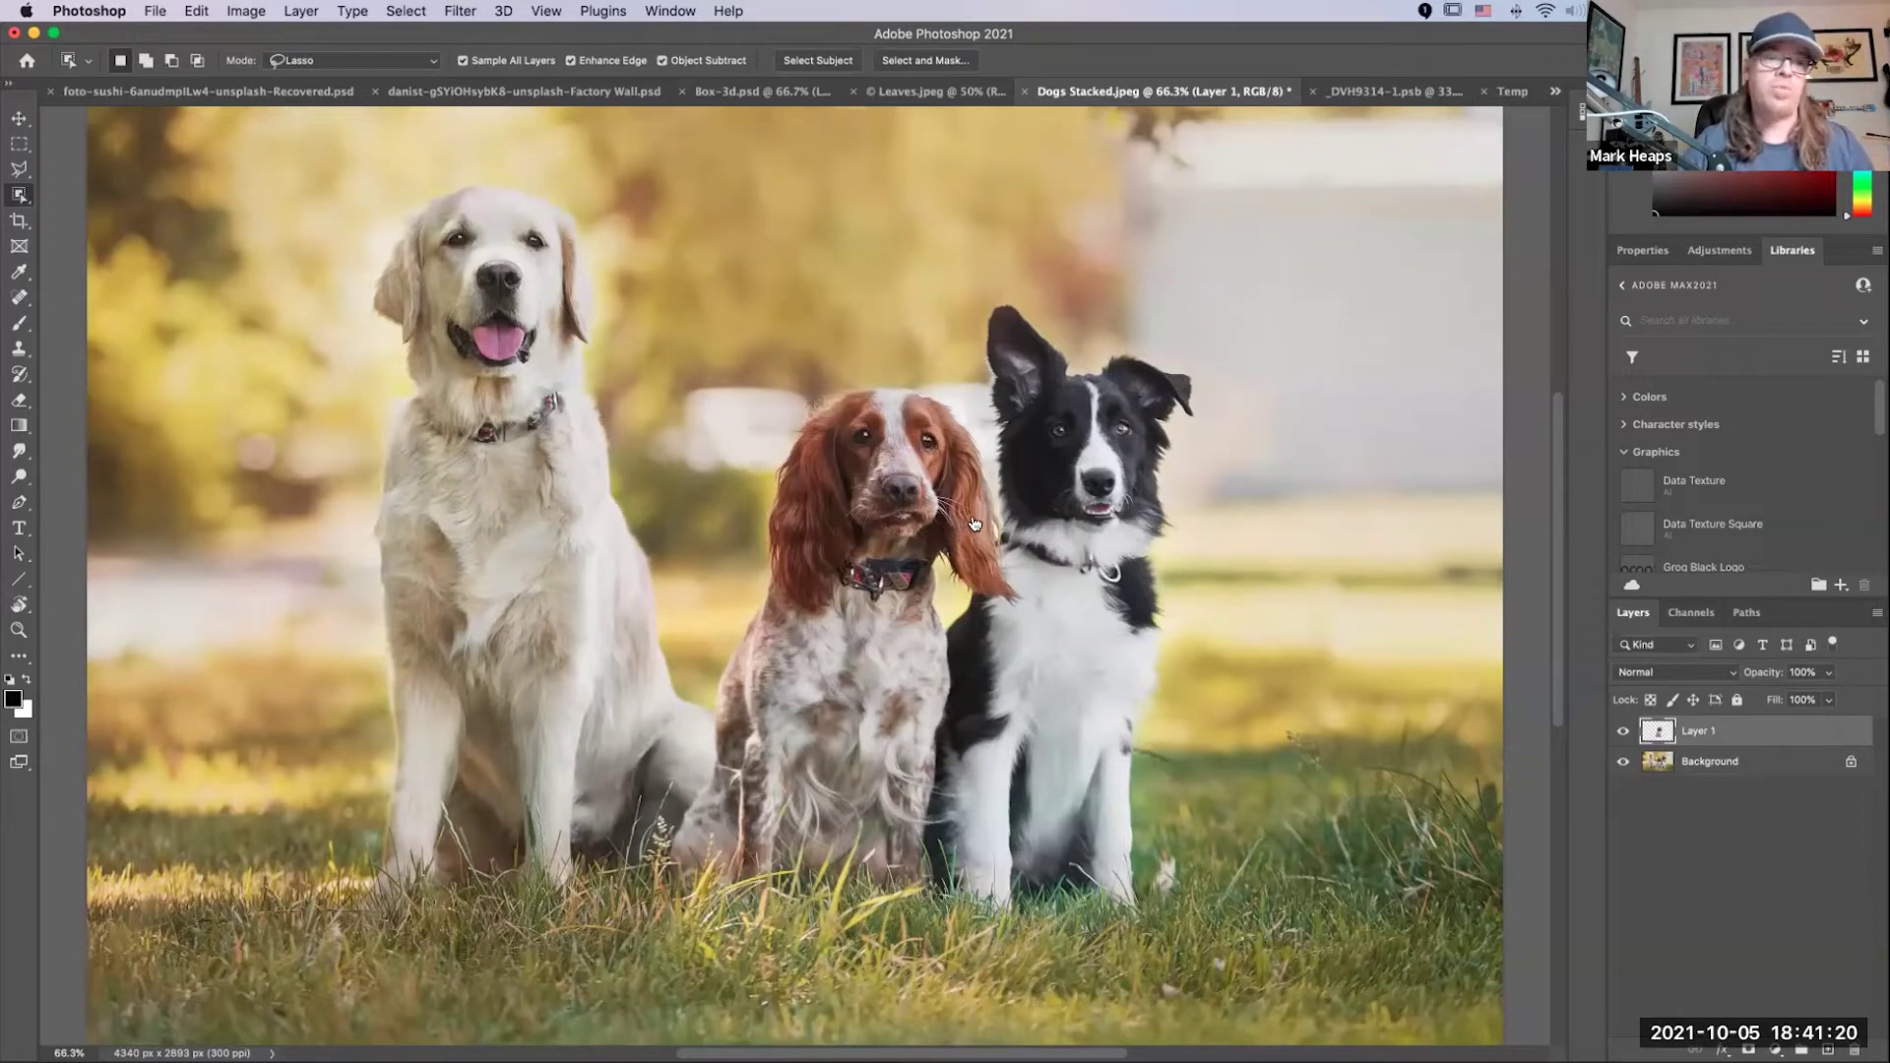
# Step: Switch to Illustrator and add the outlined TYPE text in Styles.ai to the library as a graphic
pyautogui.press('super+Tab')
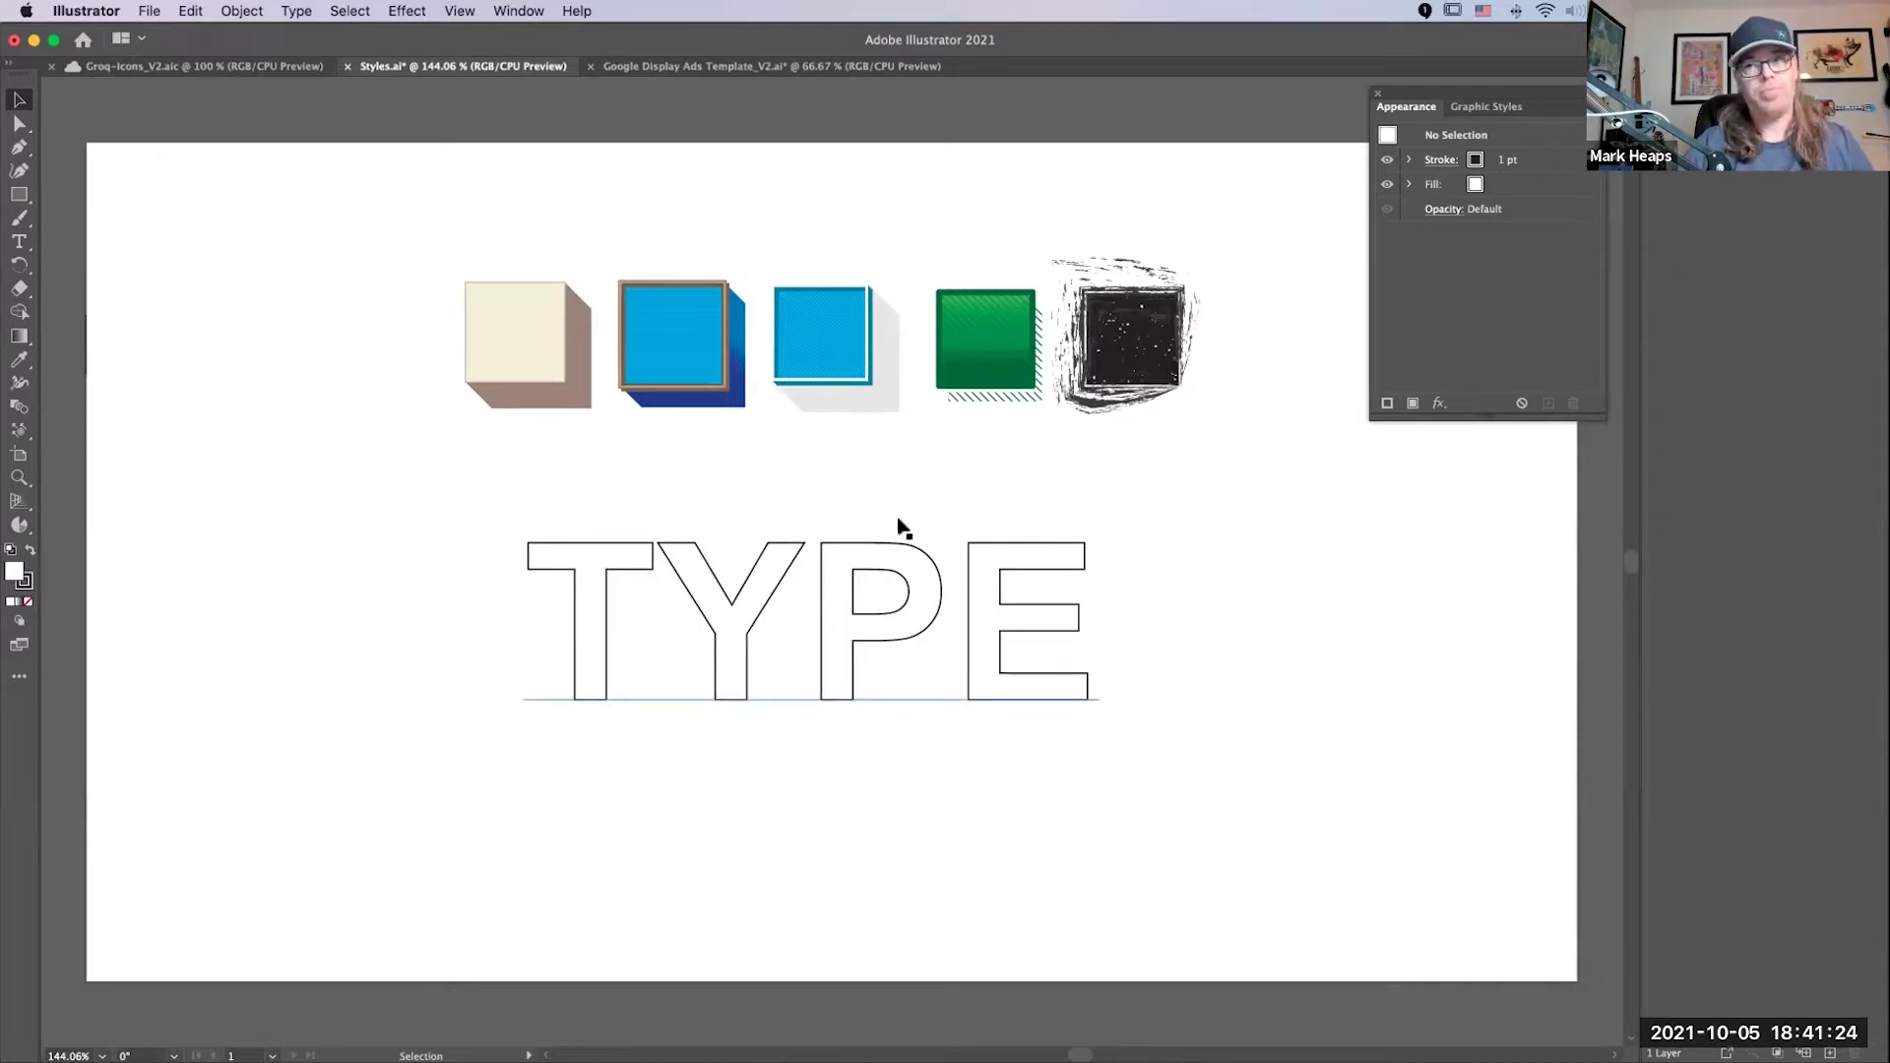
pyautogui.click(892, 642)
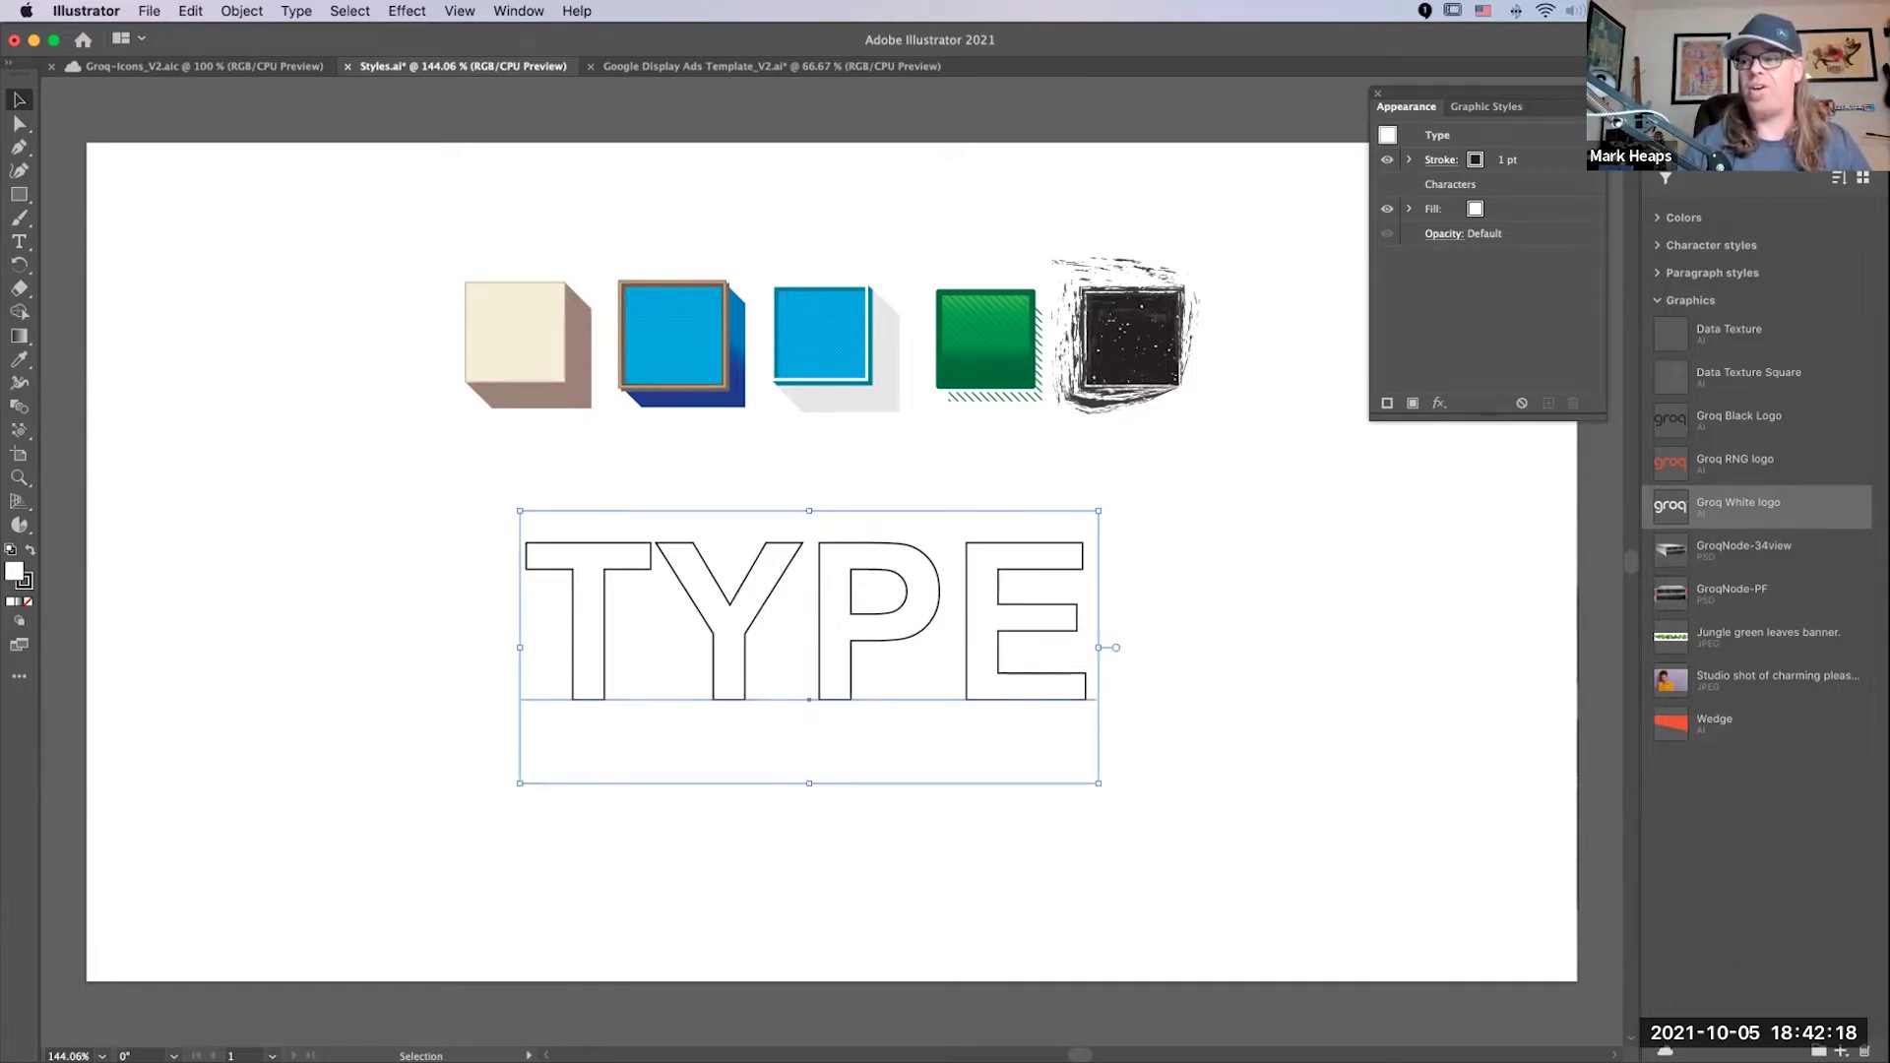
pyautogui.click(1840, 1051)
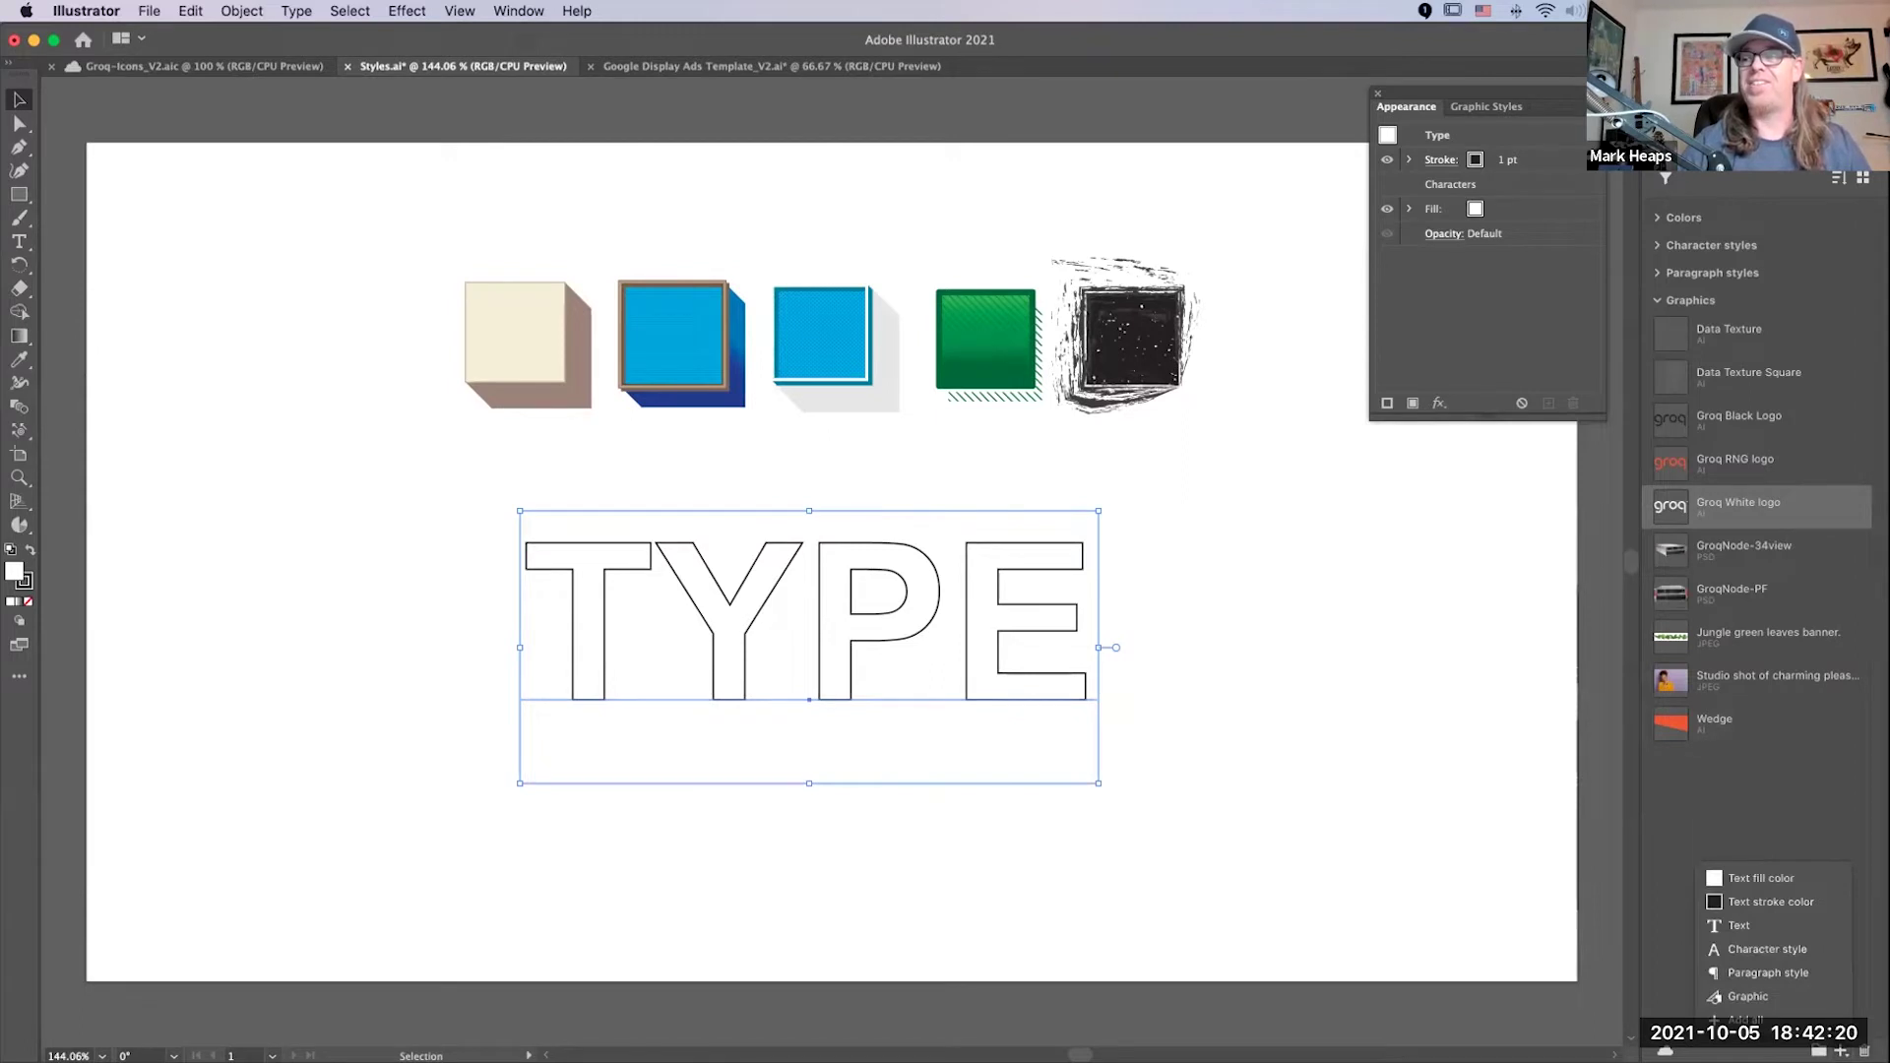
pyautogui.click(1748, 996)
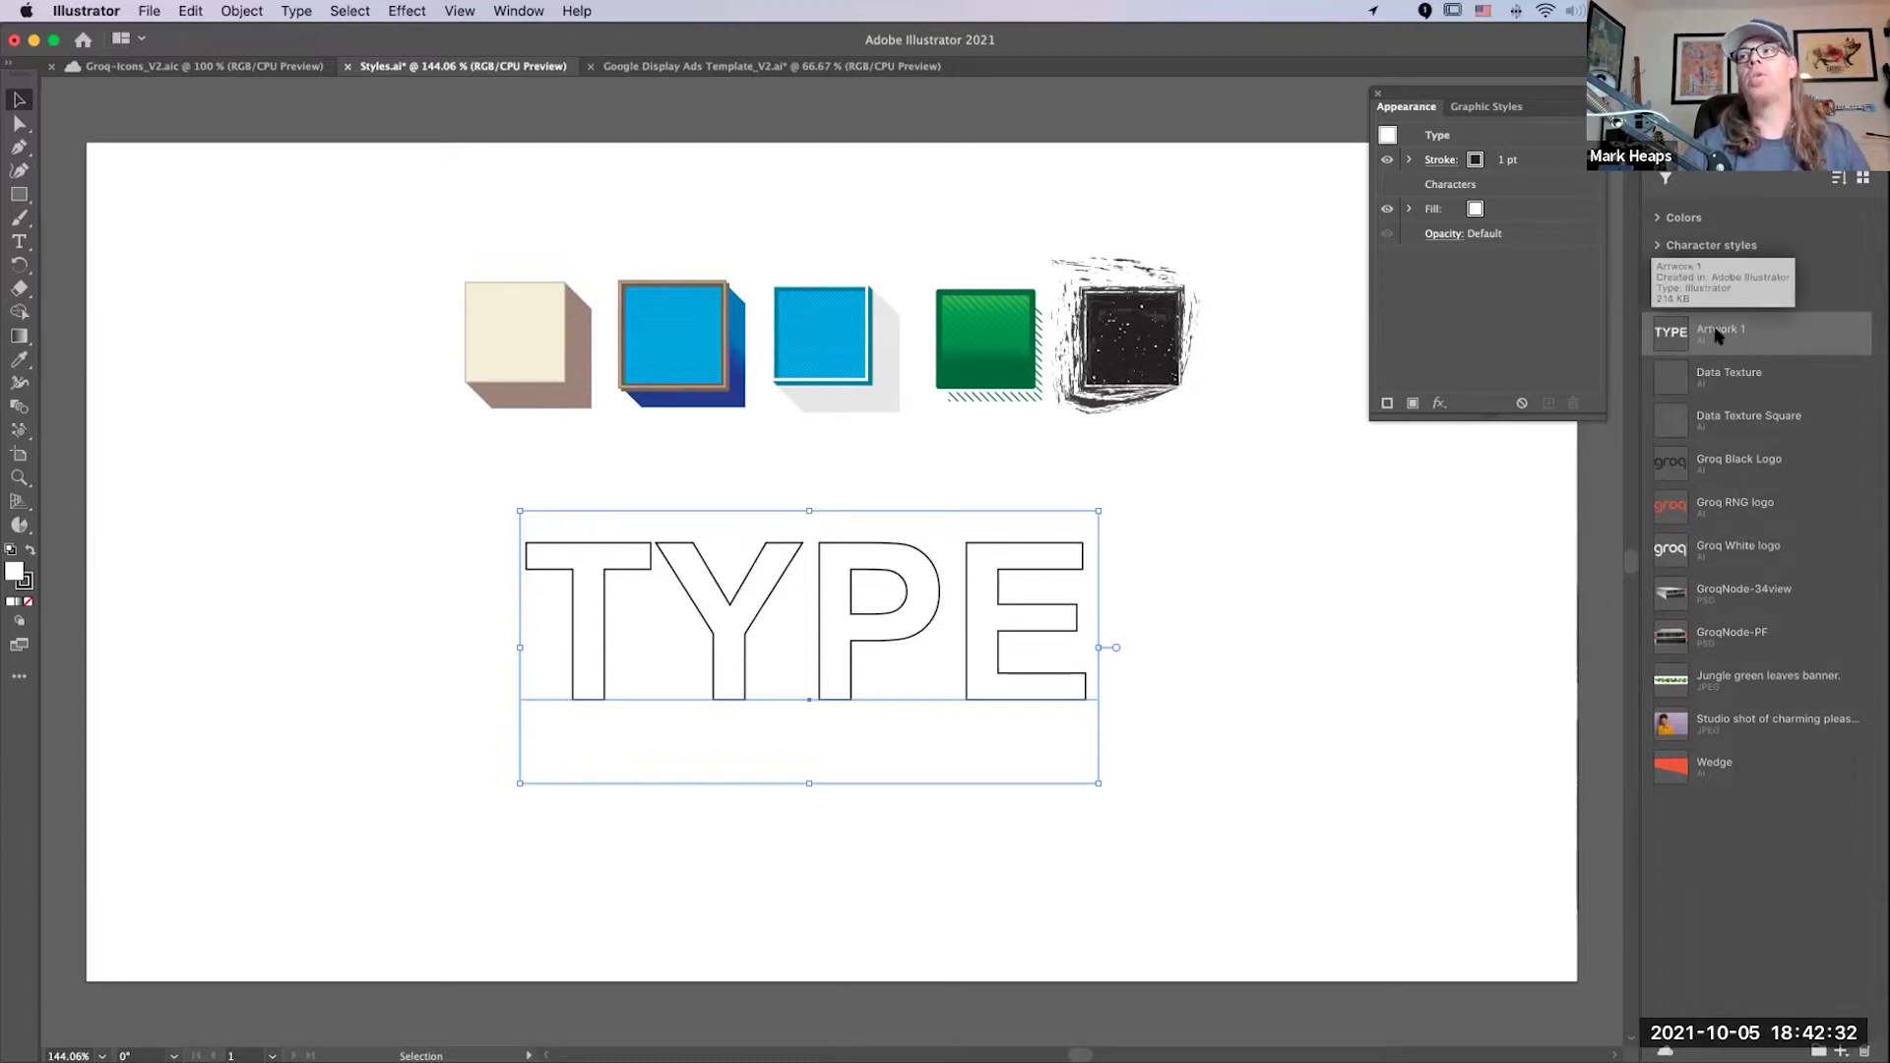
# Step: Switch to Photoshop and place the library's TYPE graphic over the middle dog, stacked below the dog's cutout layer
pyautogui.press('super+Tab')
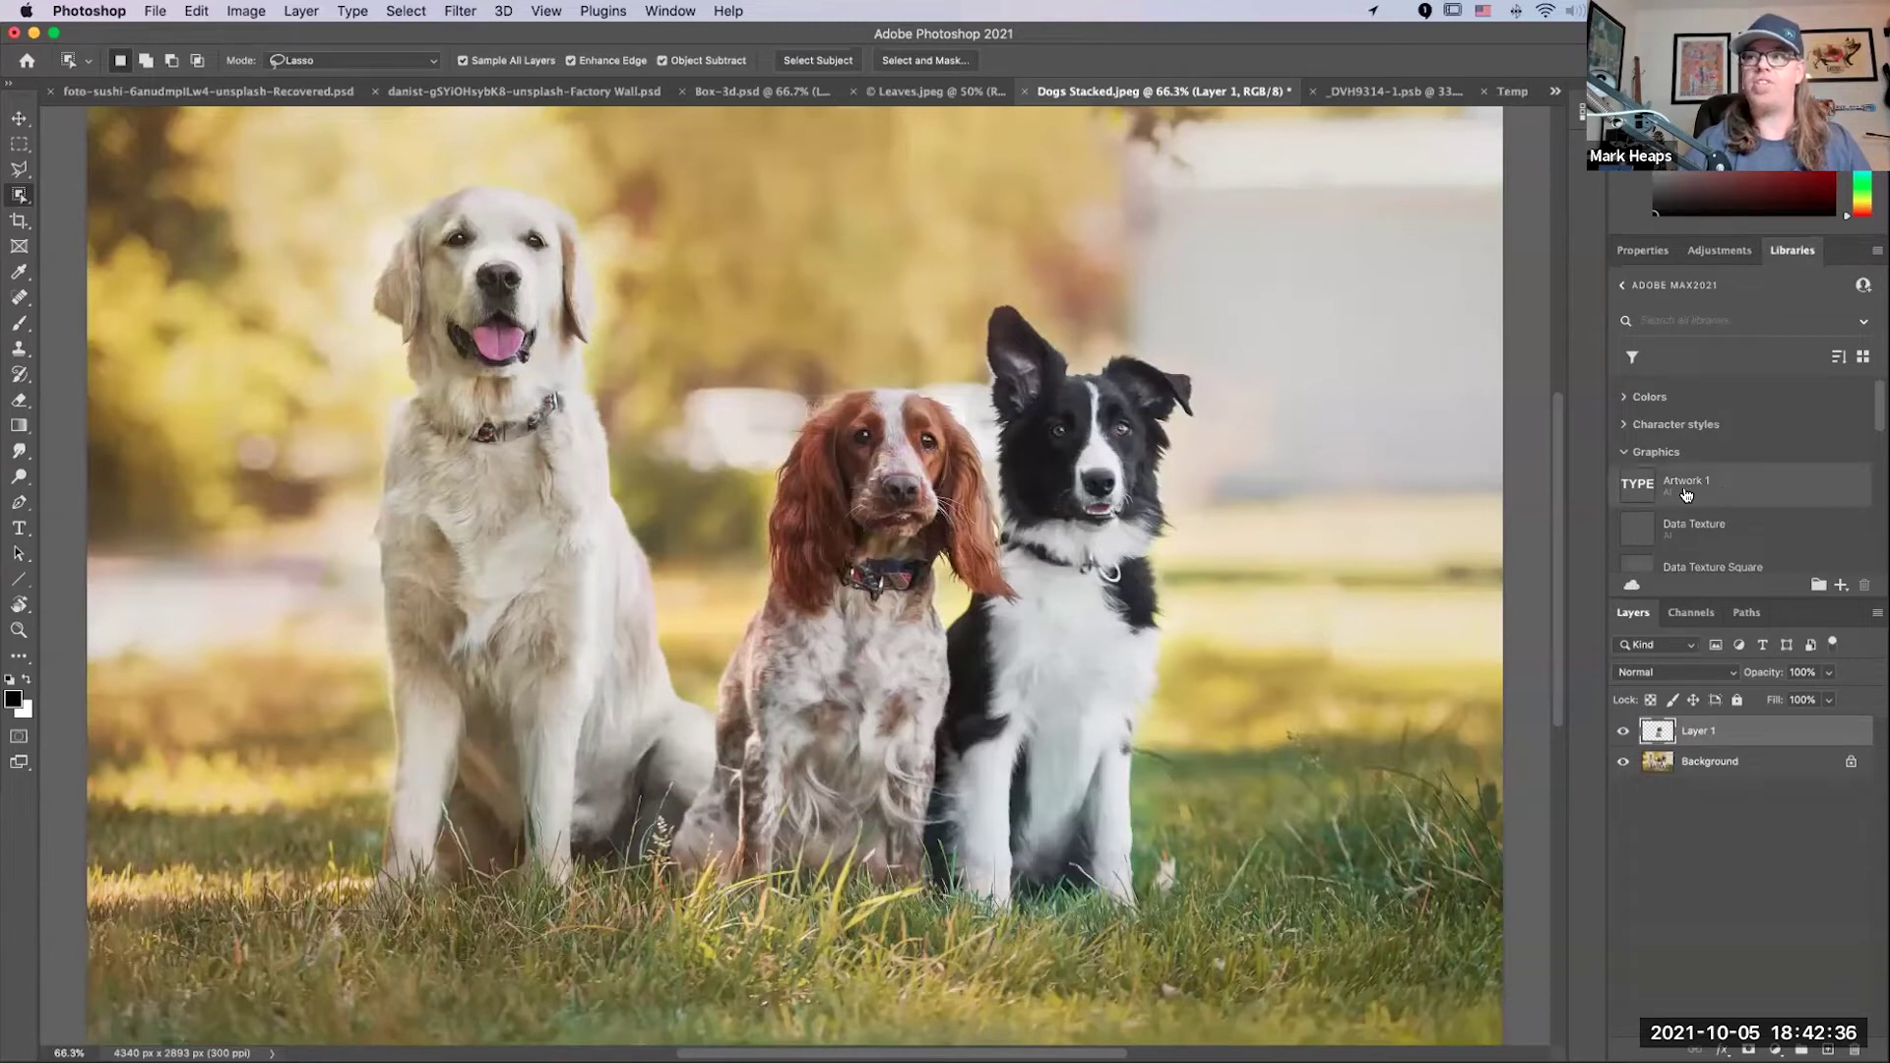
pyautogui.moveTo(1685, 494)
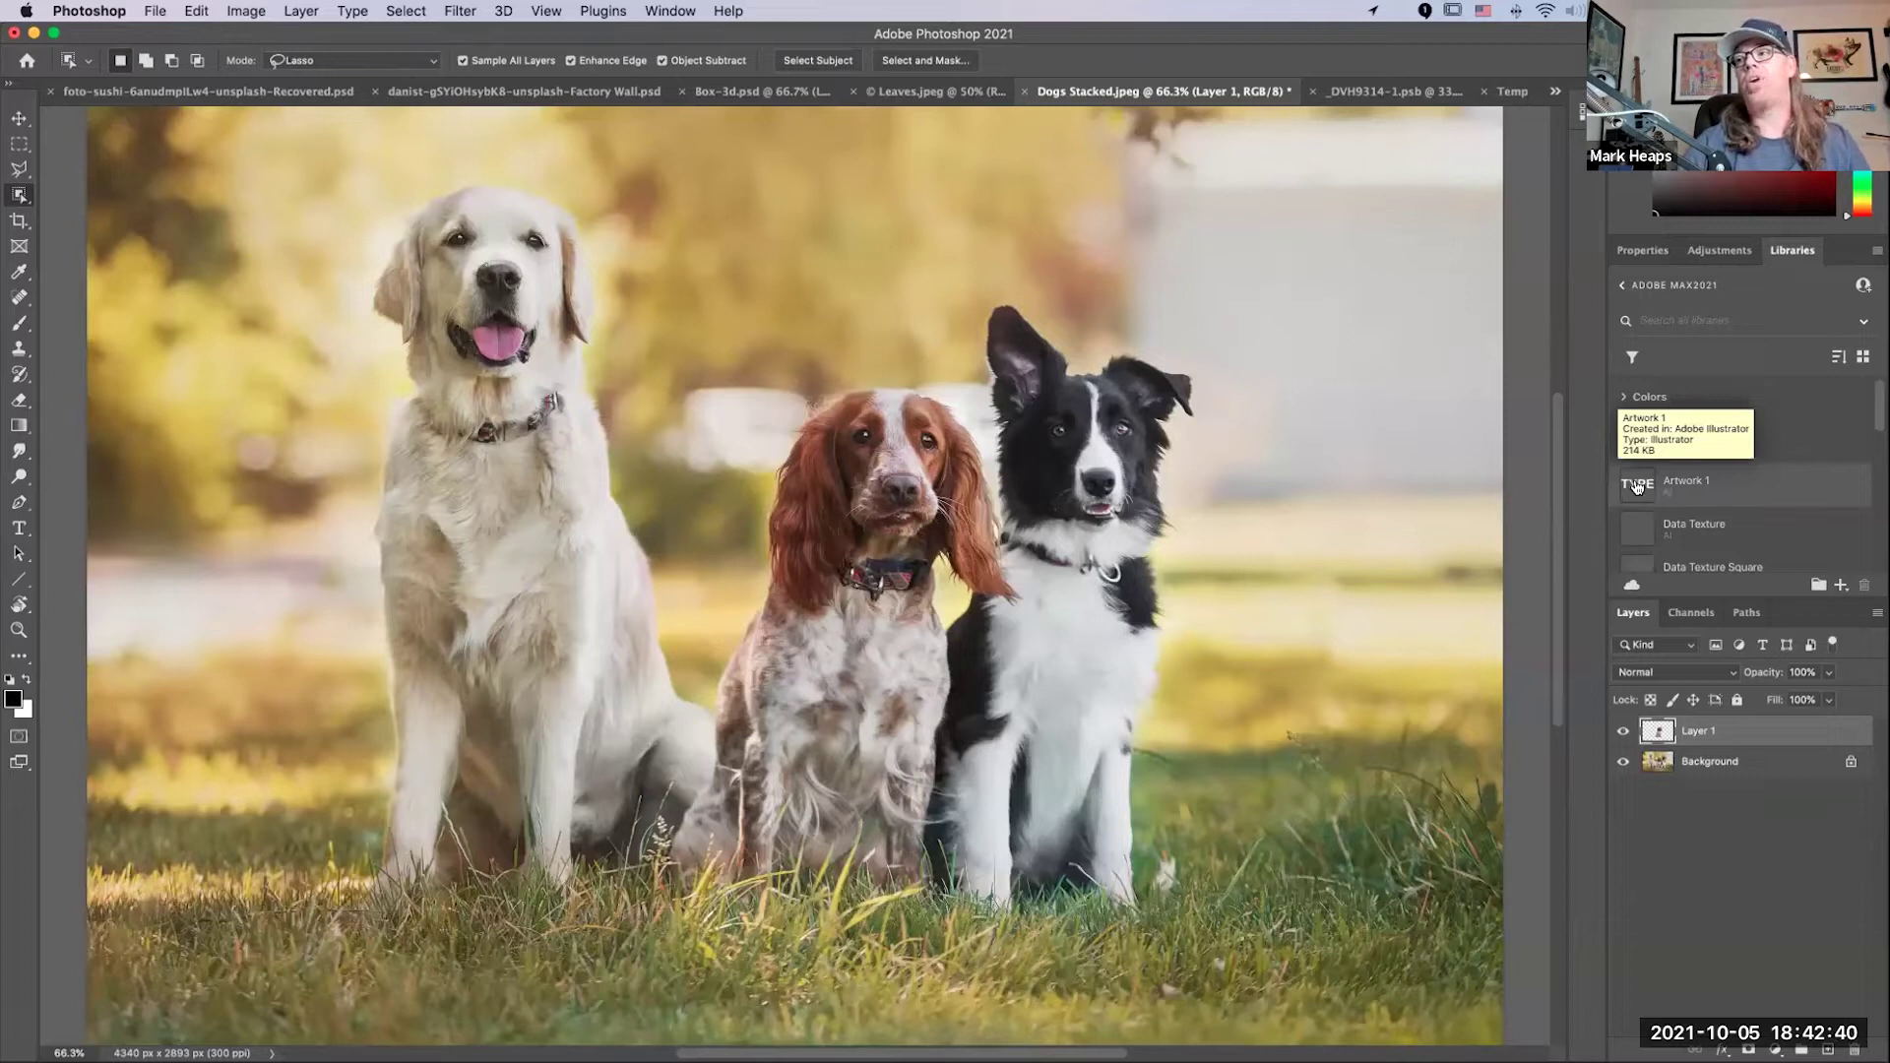
pyautogui.moveTo(1637, 487); pyautogui.dragTo(561, 404)
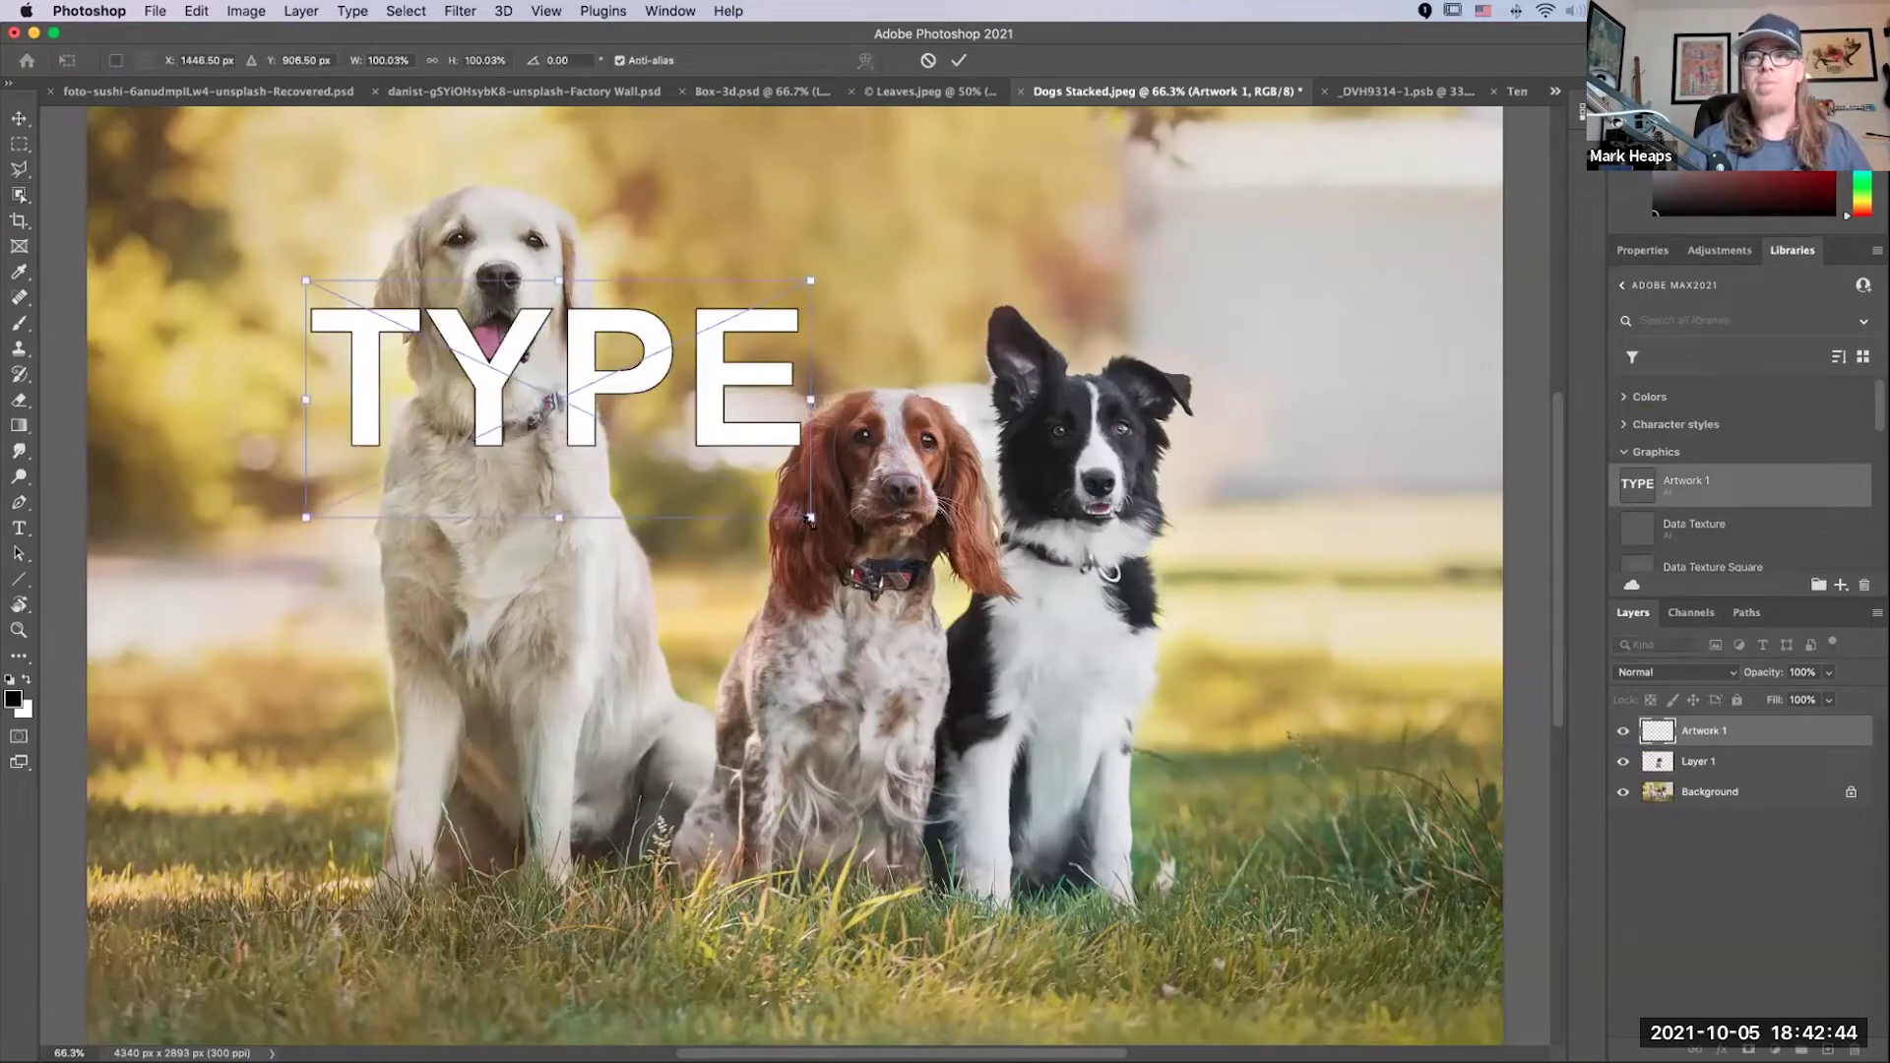
pyautogui.moveTo(706, 421); pyautogui.dragTo(987, 508)
pyautogui.press('Return')
pyautogui.press('w')
pyautogui.hotkey('ctrl', '[')
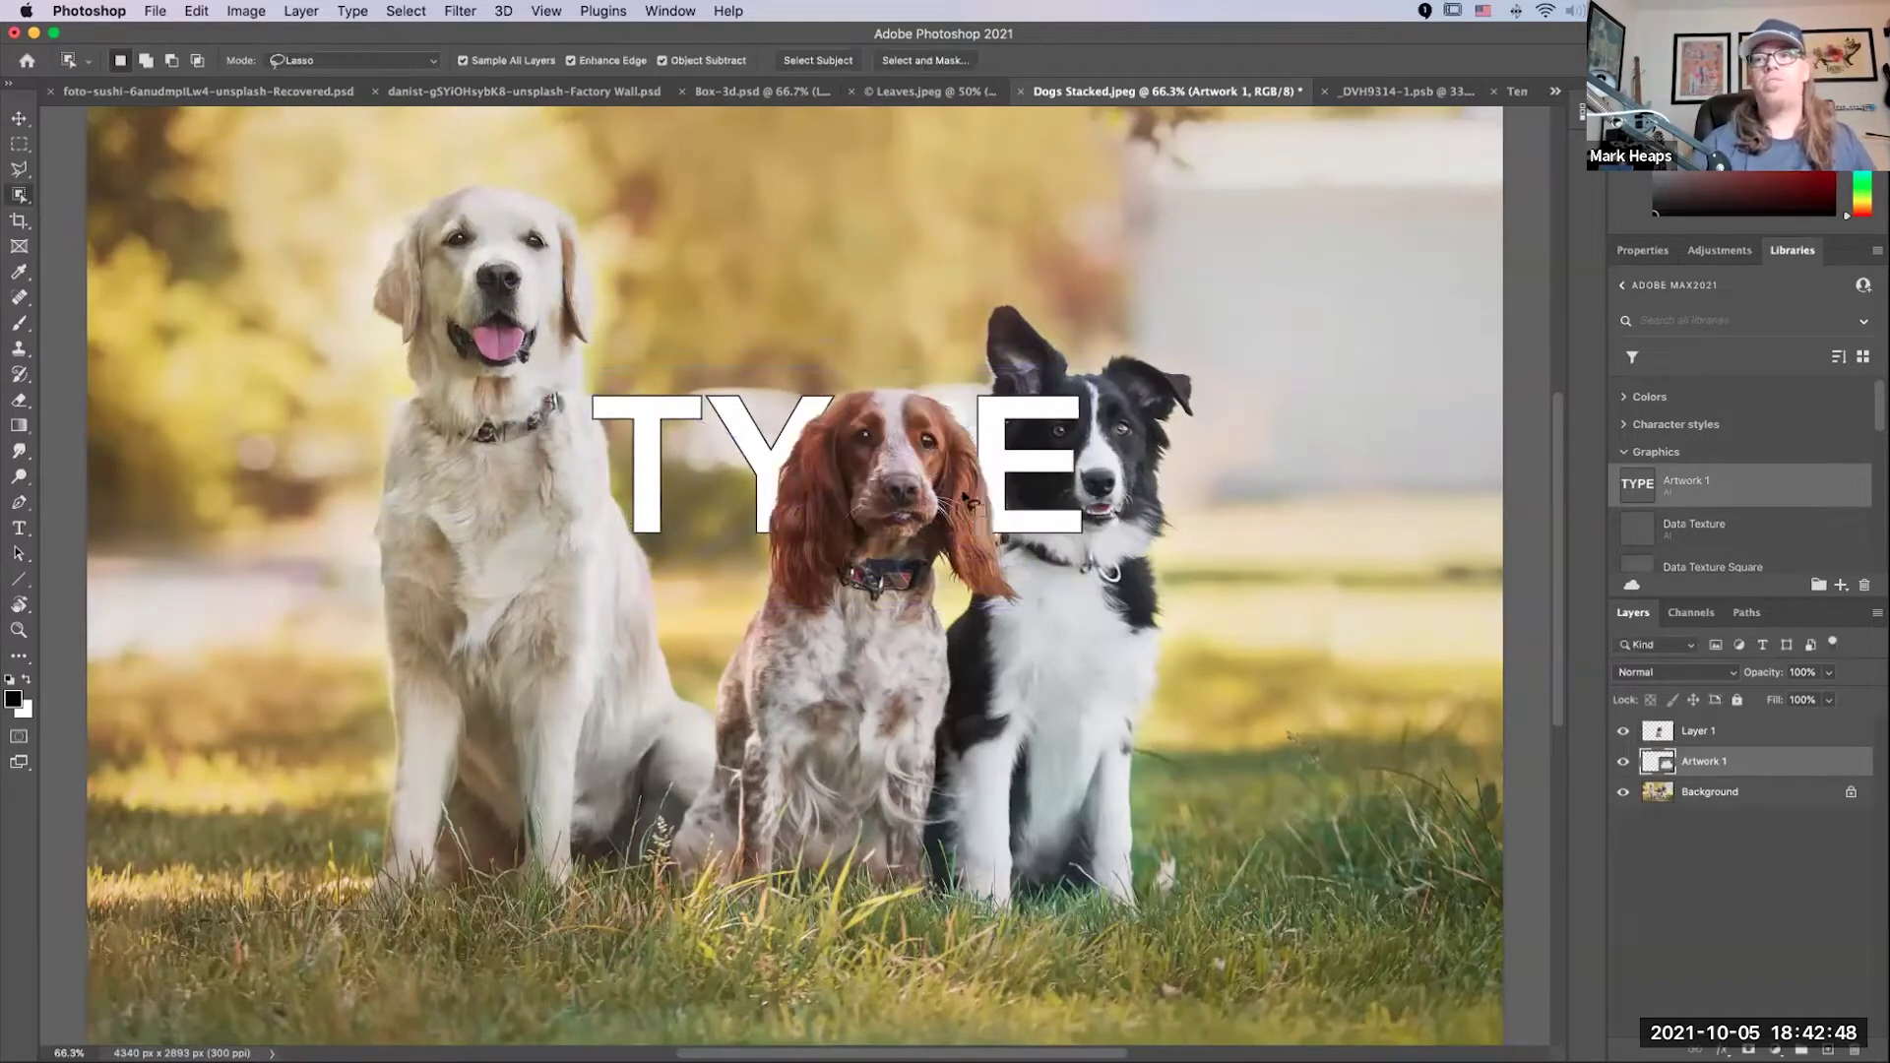
# Step: Enlarge the placed TYPE artwork and reposition it so the lettering spans the three dogs
pyautogui.press('v')
pyautogui.moveTo(766, 445); pyautogui.dragTo(737, 415)
pyautogui.hotkey('ctrl', 't')
pyautogui.moveTo(1078, 334); pyautogui.dragTo(1151, 270)
pyautogui.press('Return')
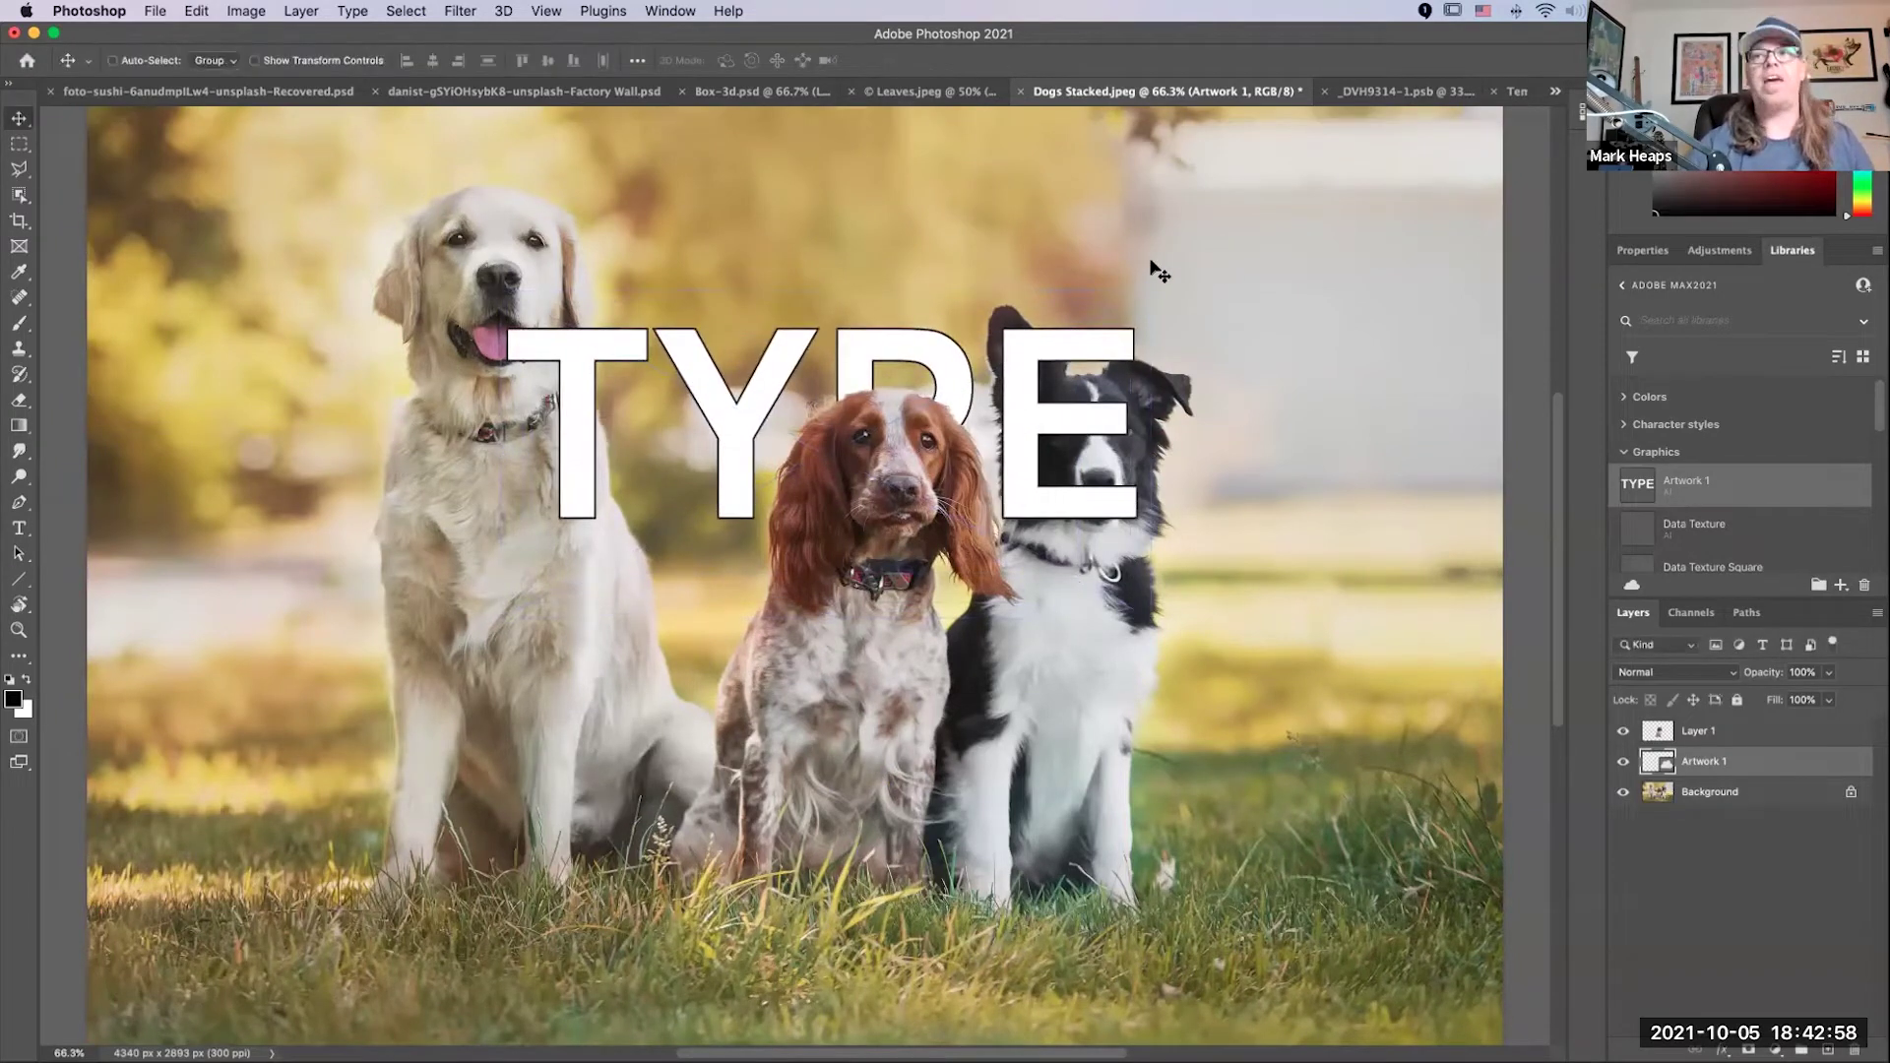
pyautogui.moveTo(573, 451); pyautogui.dragTo(578, 451)
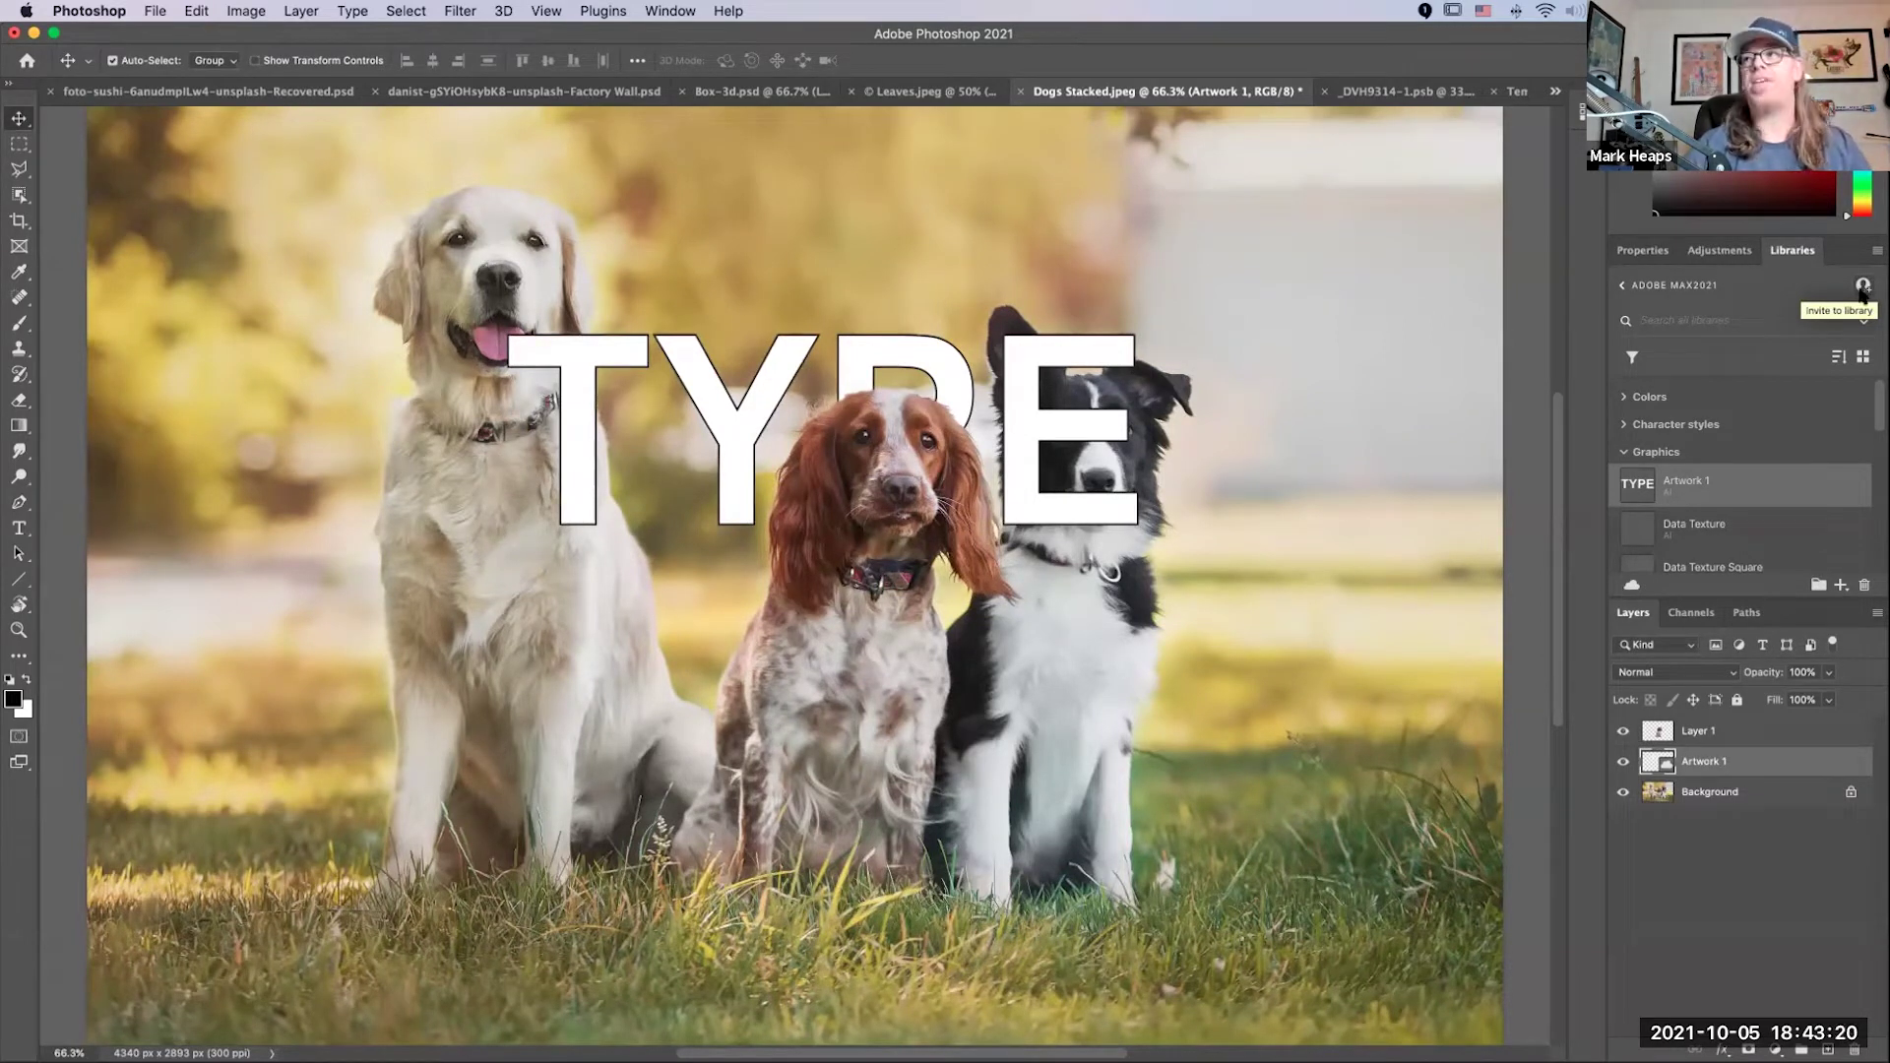
# Step: Open the library's TYPE graphic for editing in Illustrator and replace its text with the presenter's first name in capitals
pyautogui.click(1678, 334)
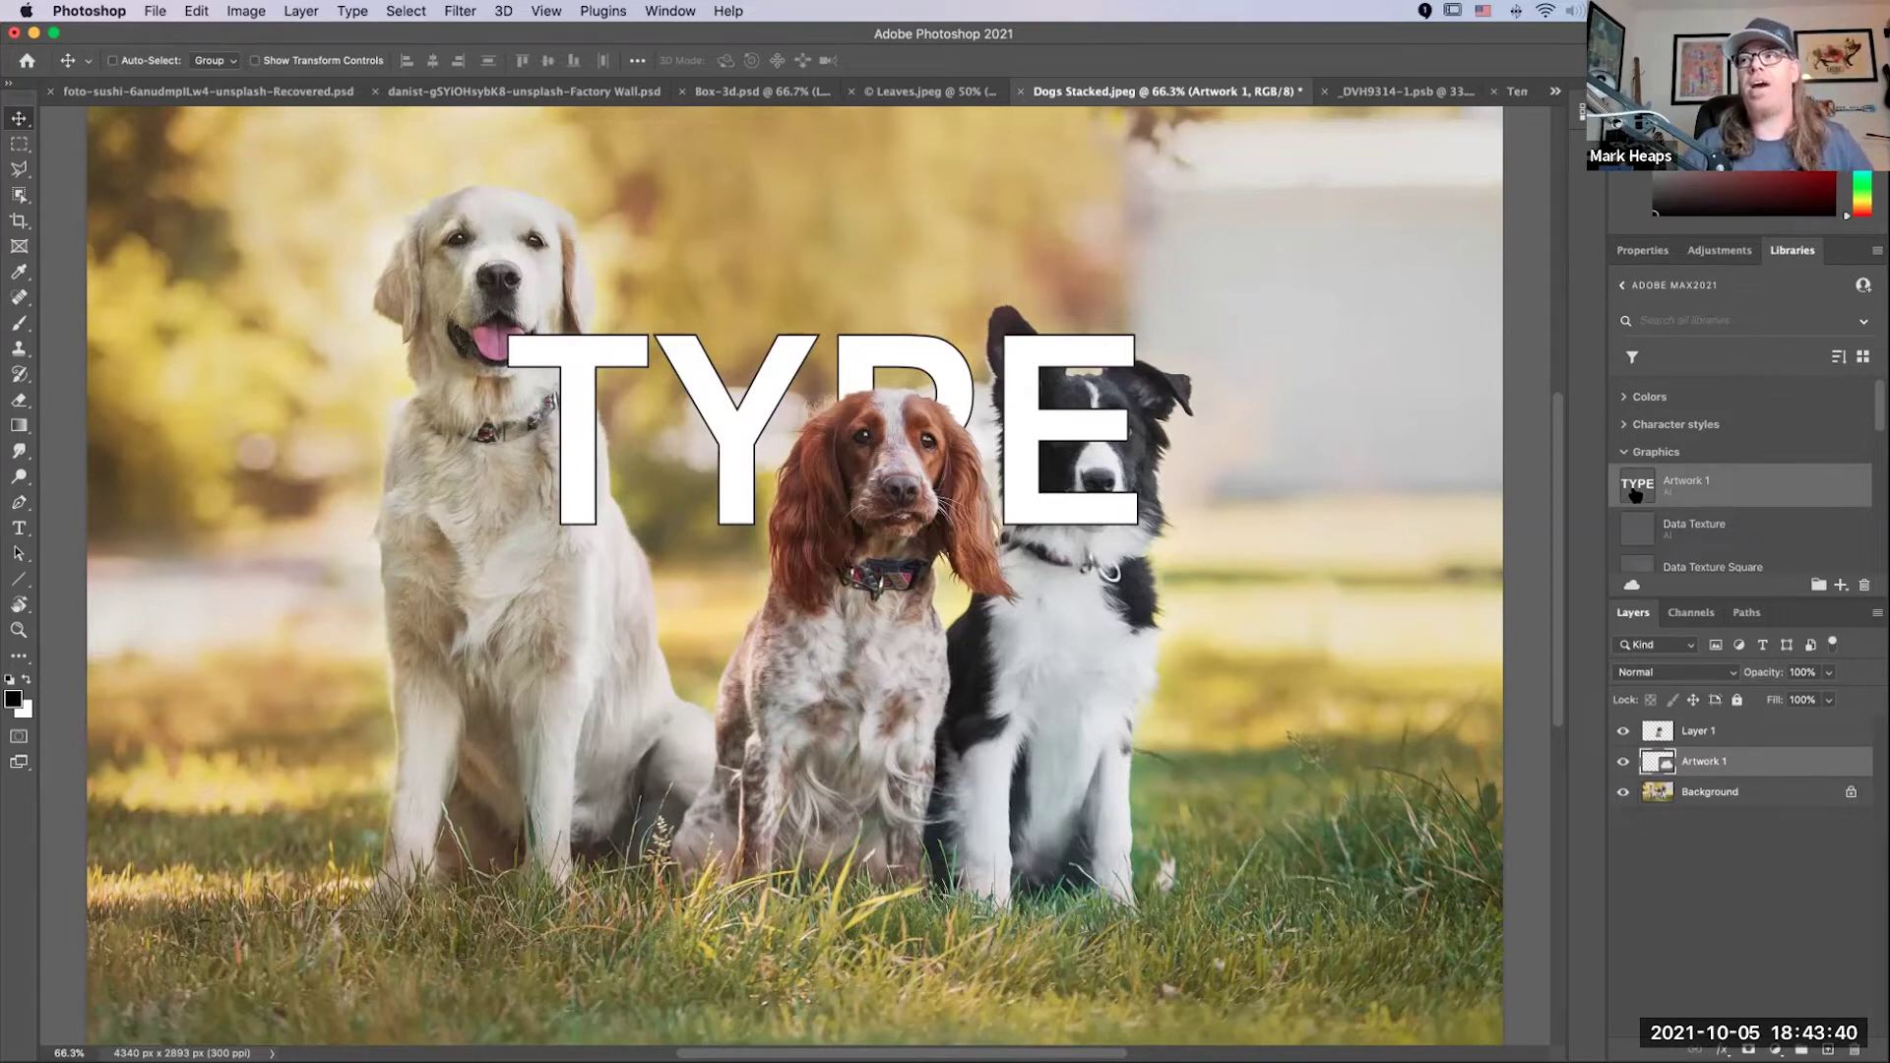
pyautogui.doubleClick(1635, 490)
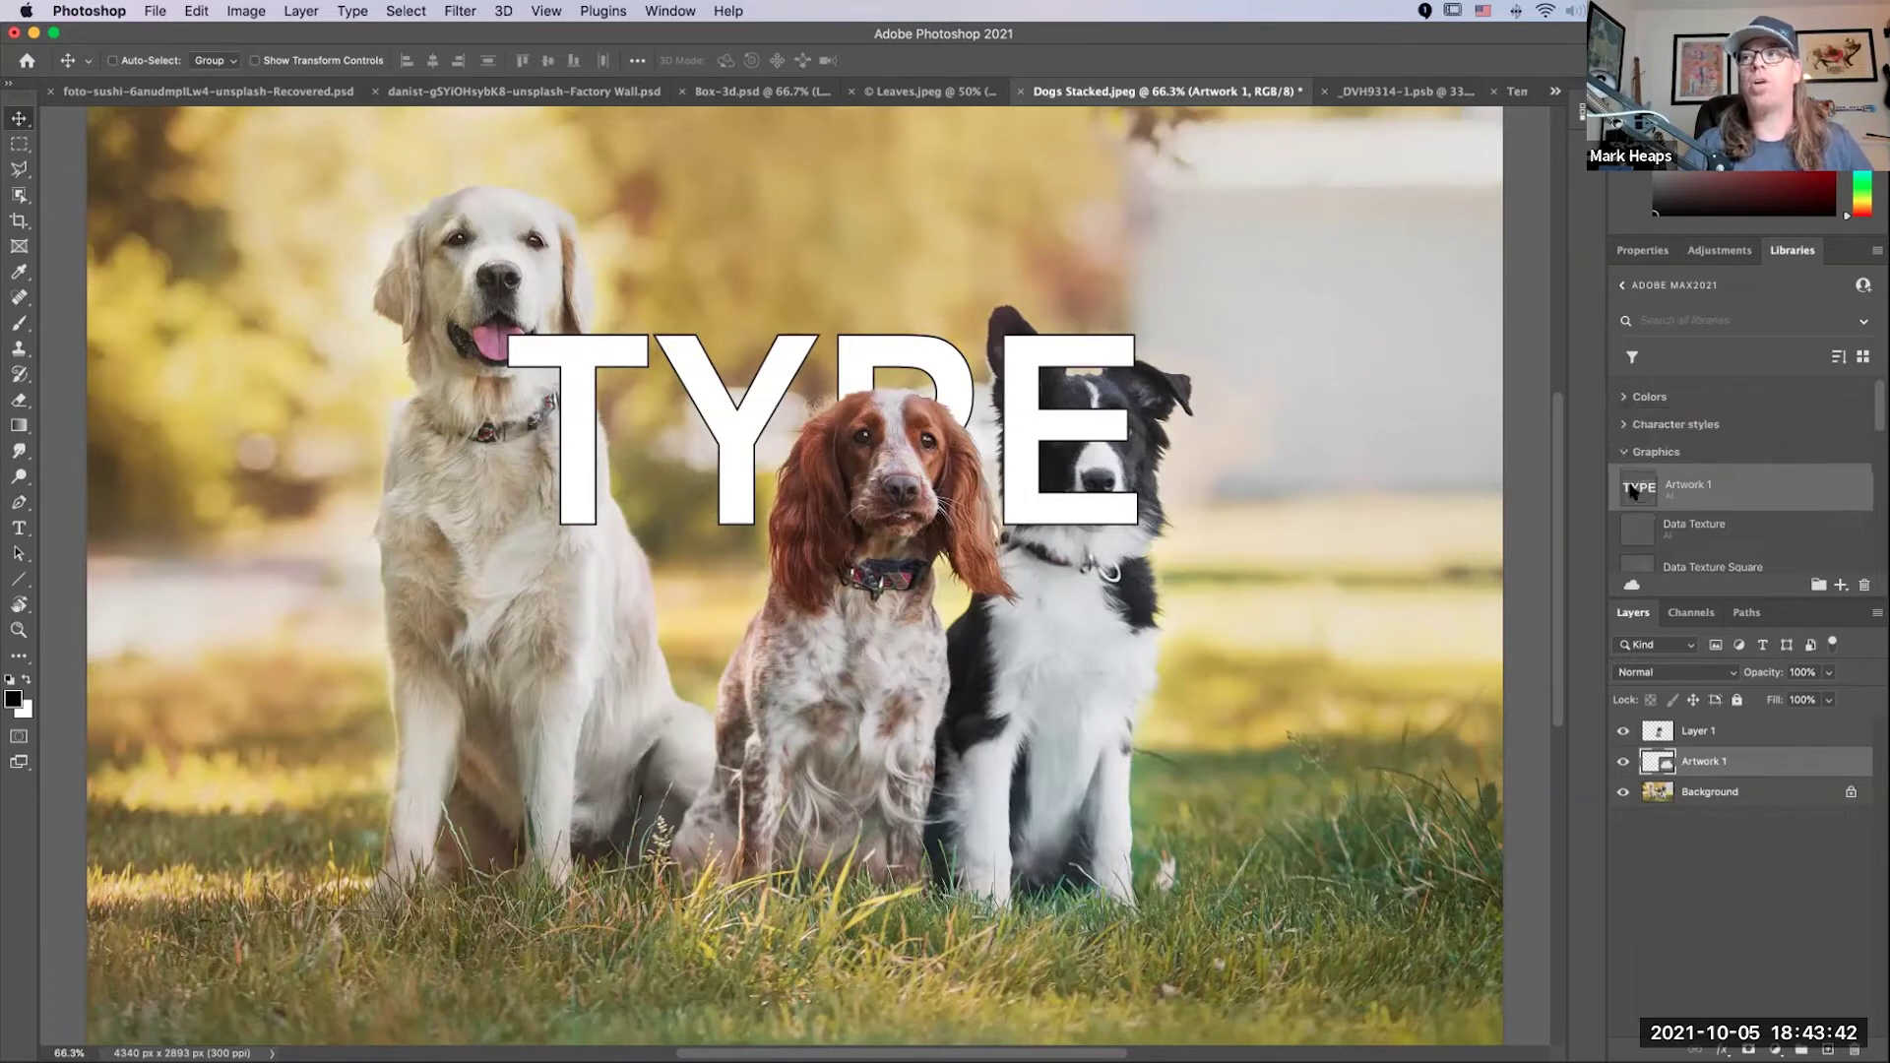
pyautogui.press('super+0')
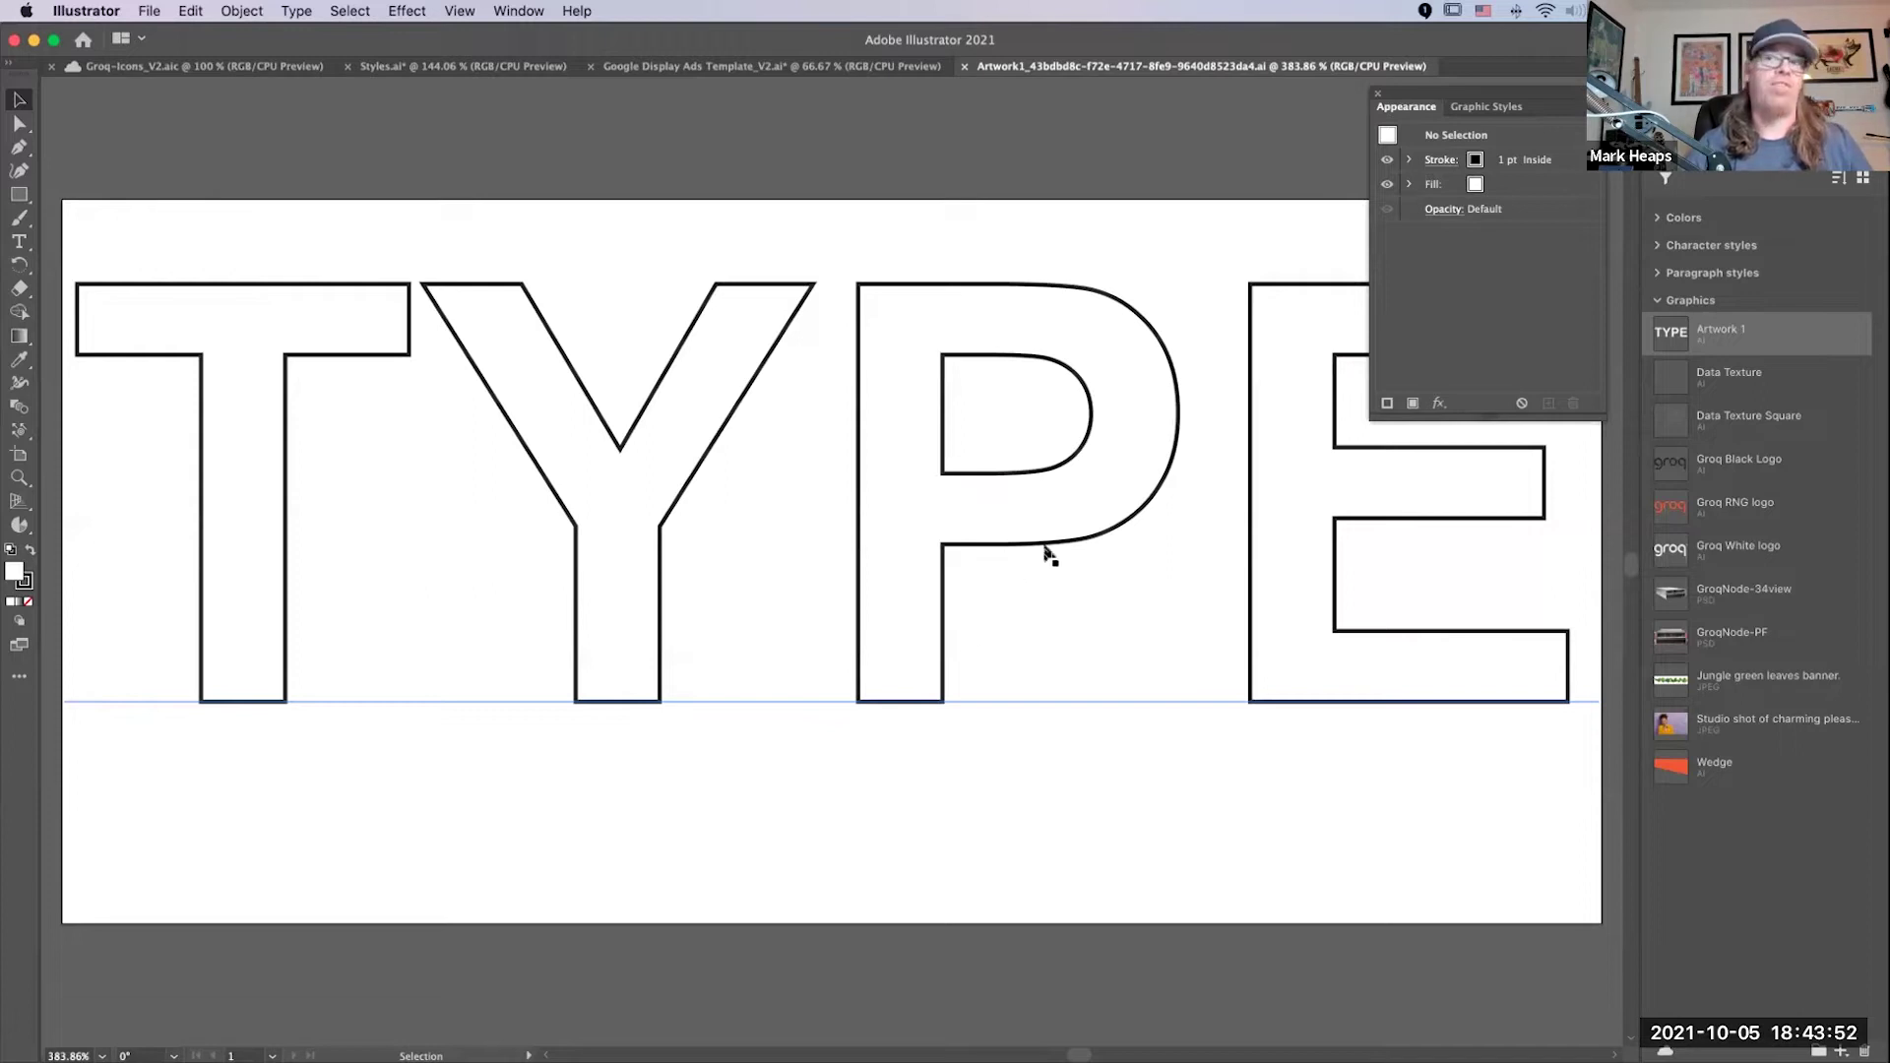
pyautogui.click(994, 566)
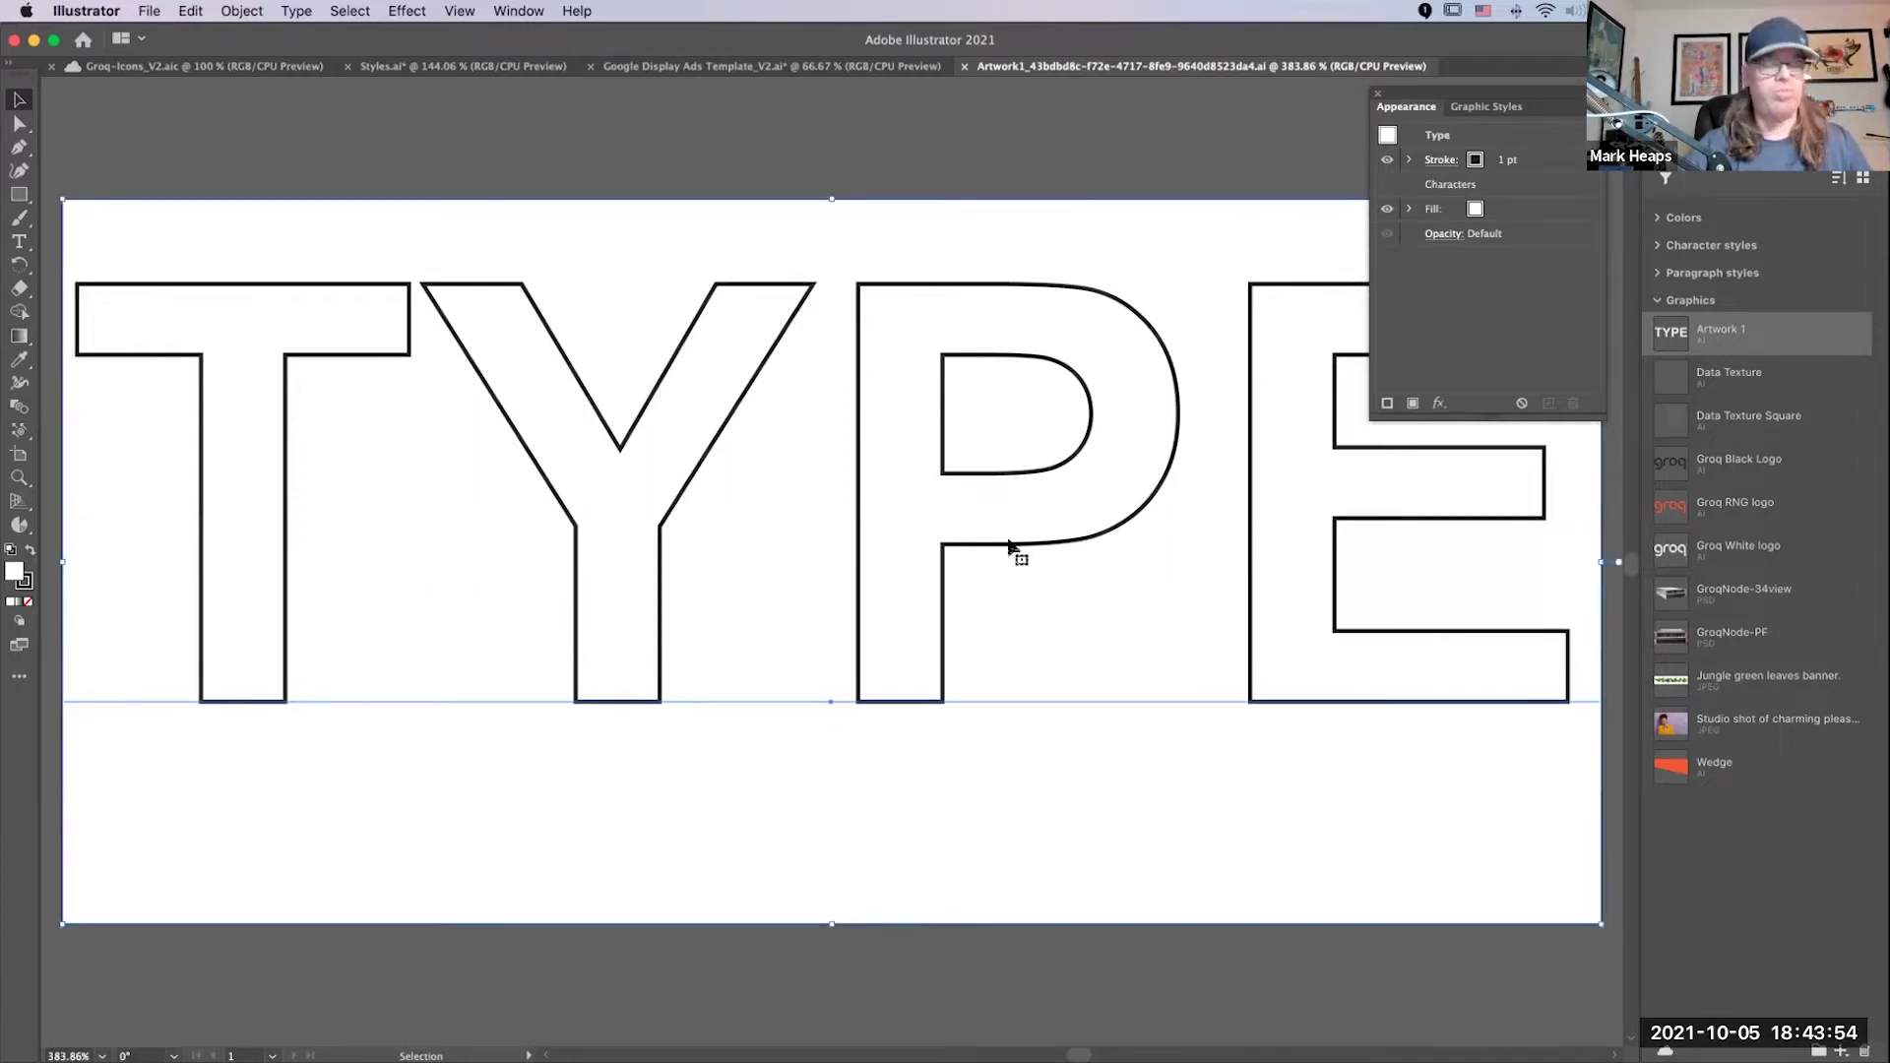
pyautogui.press('t')
pyautogui.click(823, 469)
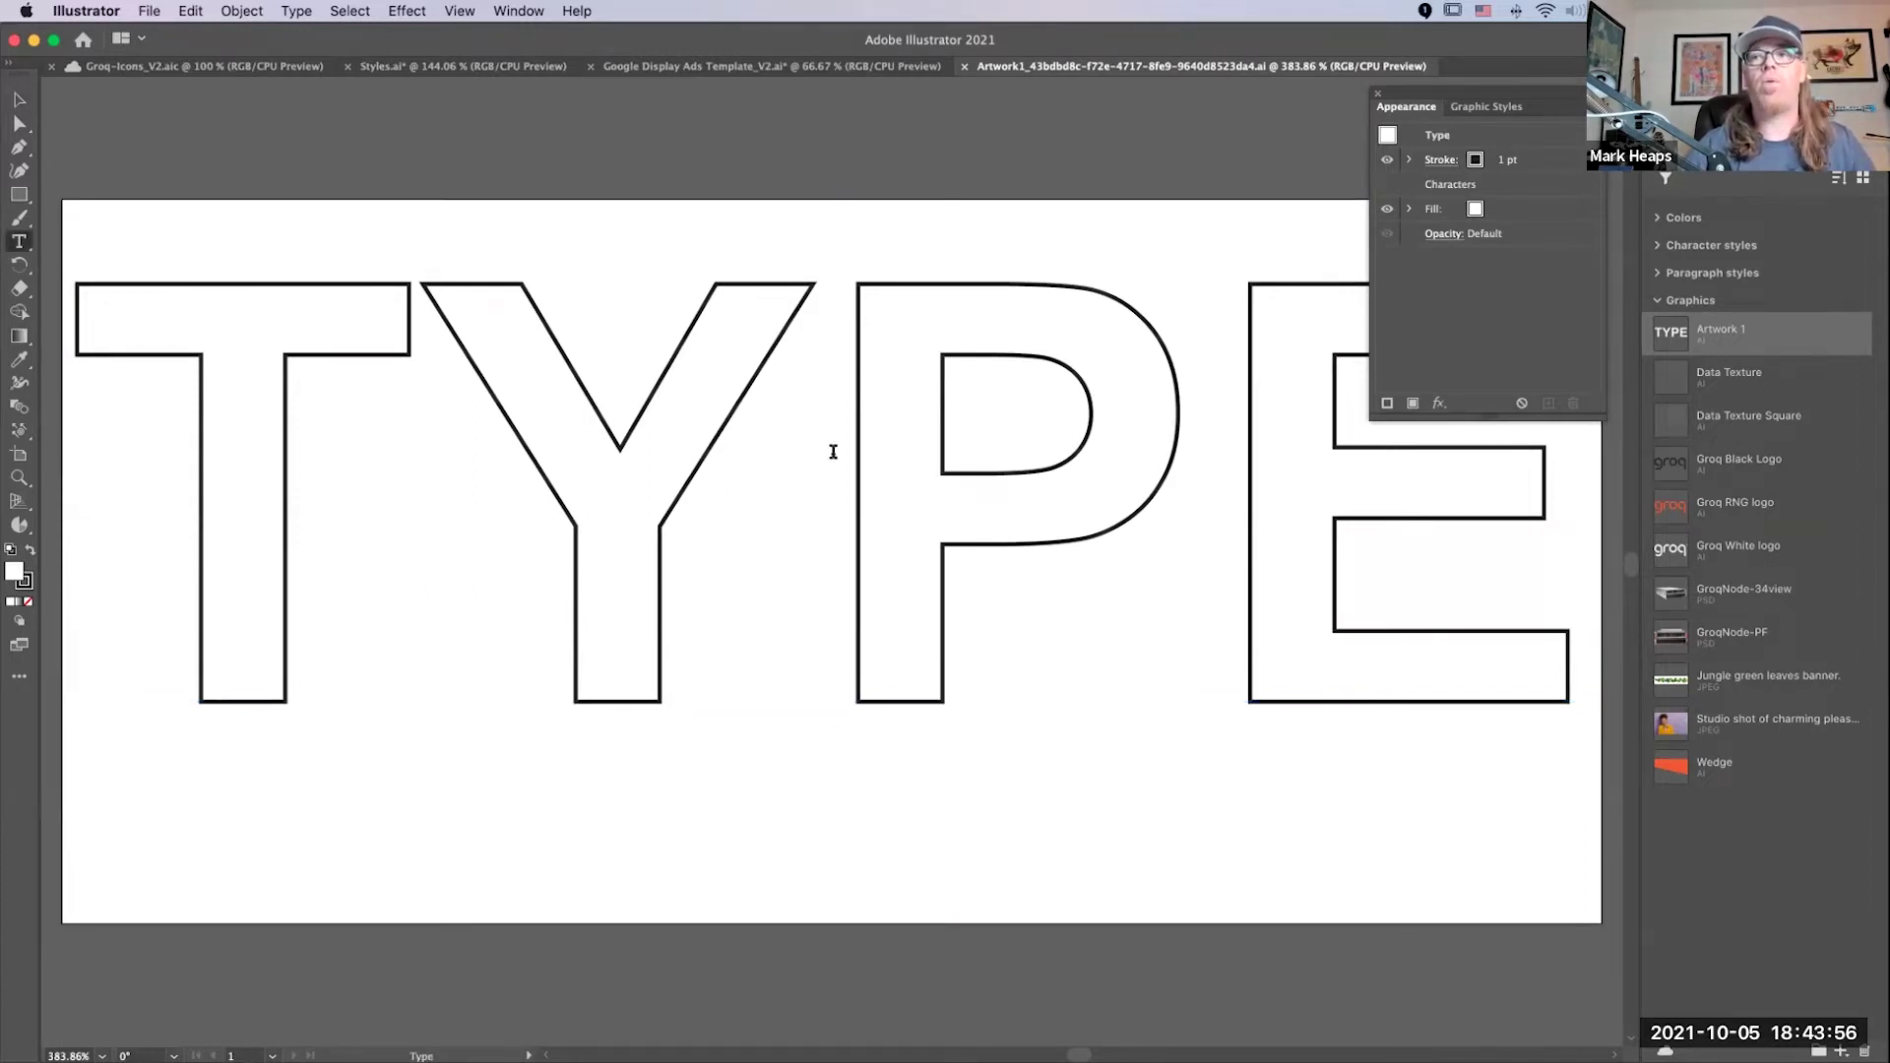
pyautogui.press('super+a')
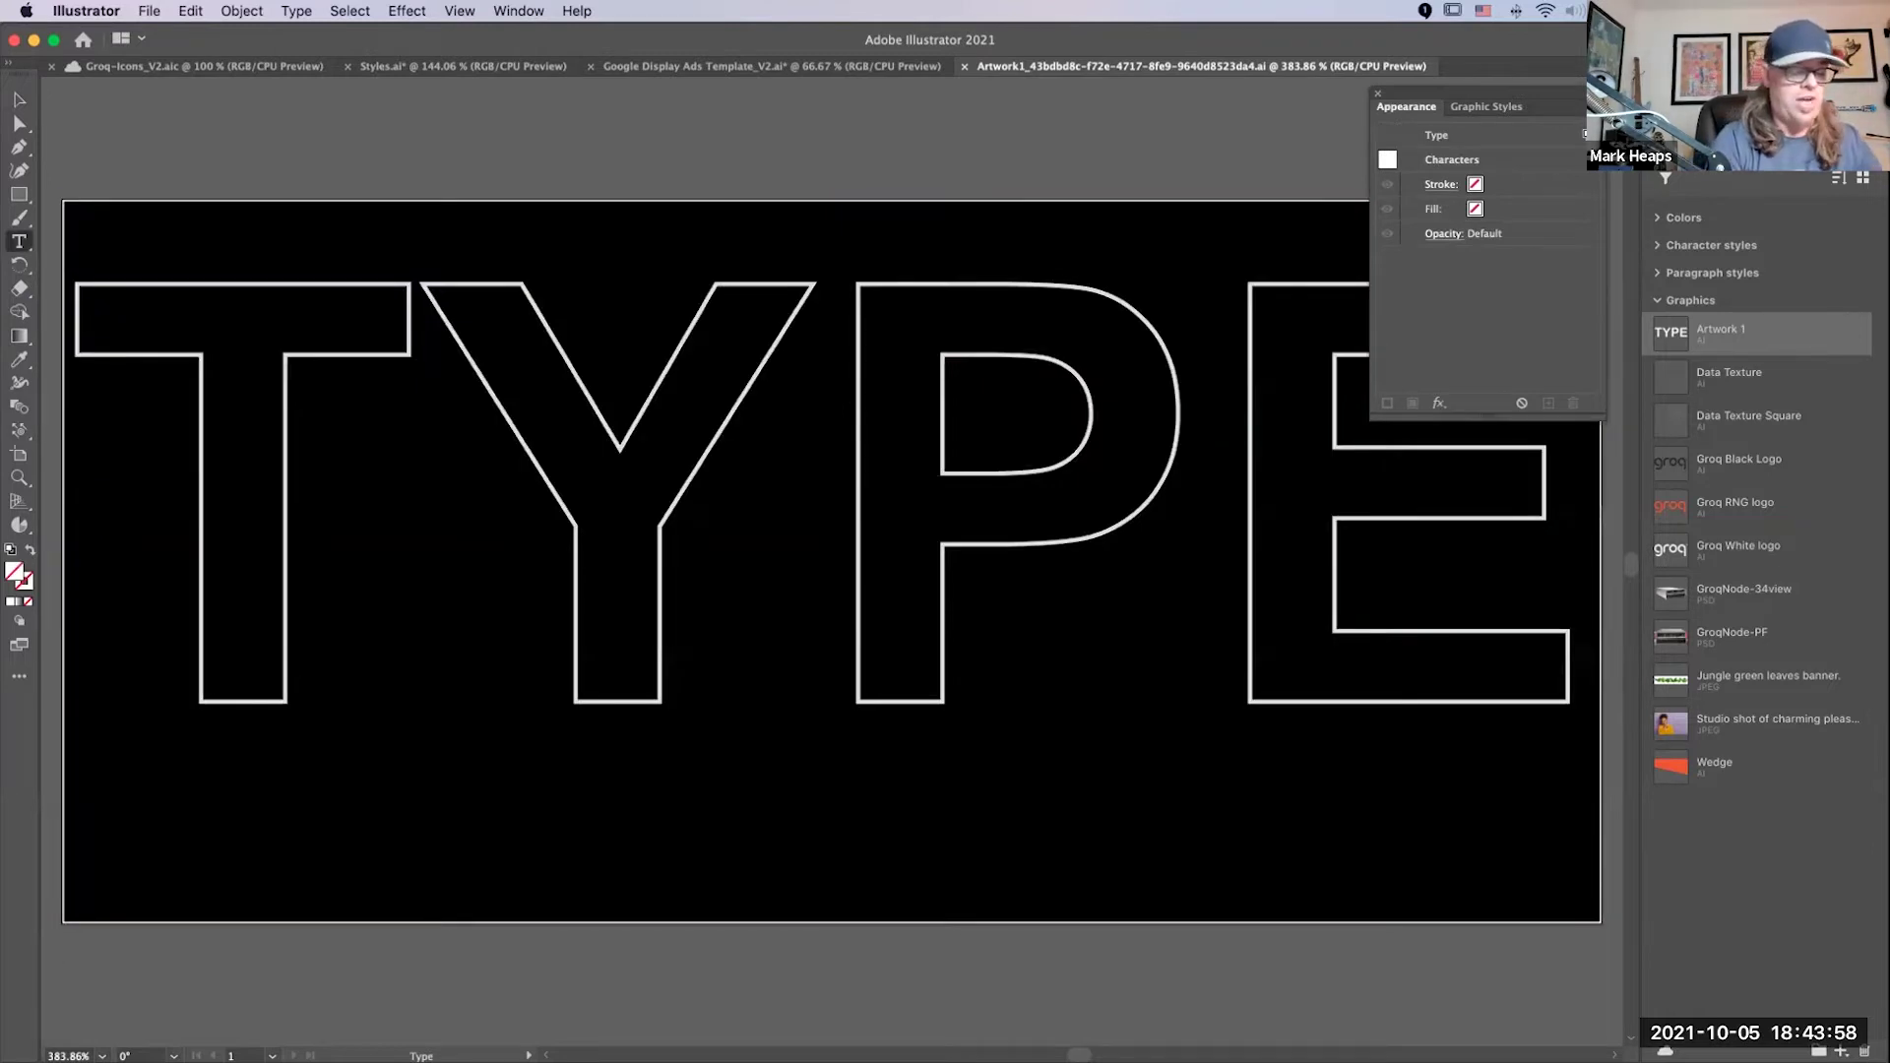
pyautogui.write('MARK')
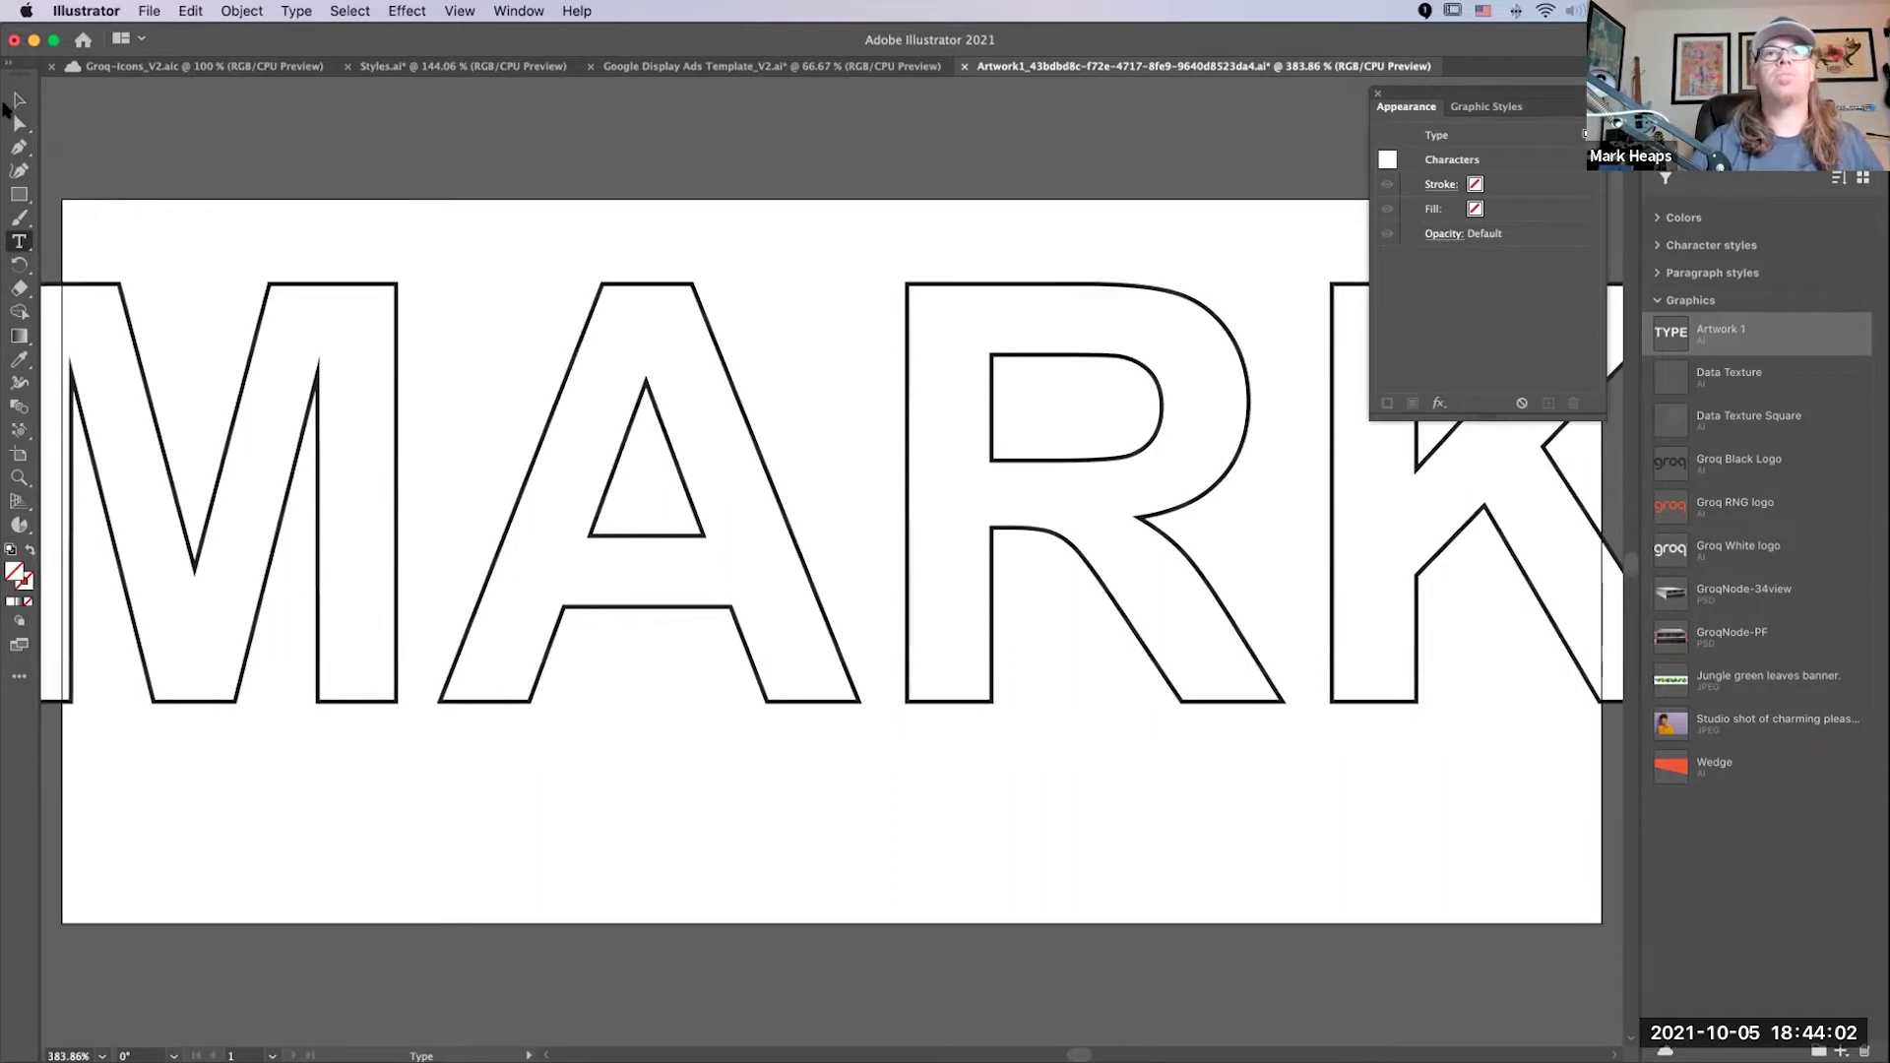
# Step: Scale the new lettering down so that it fits inside the artboard
pyautogui.click(19, 100)
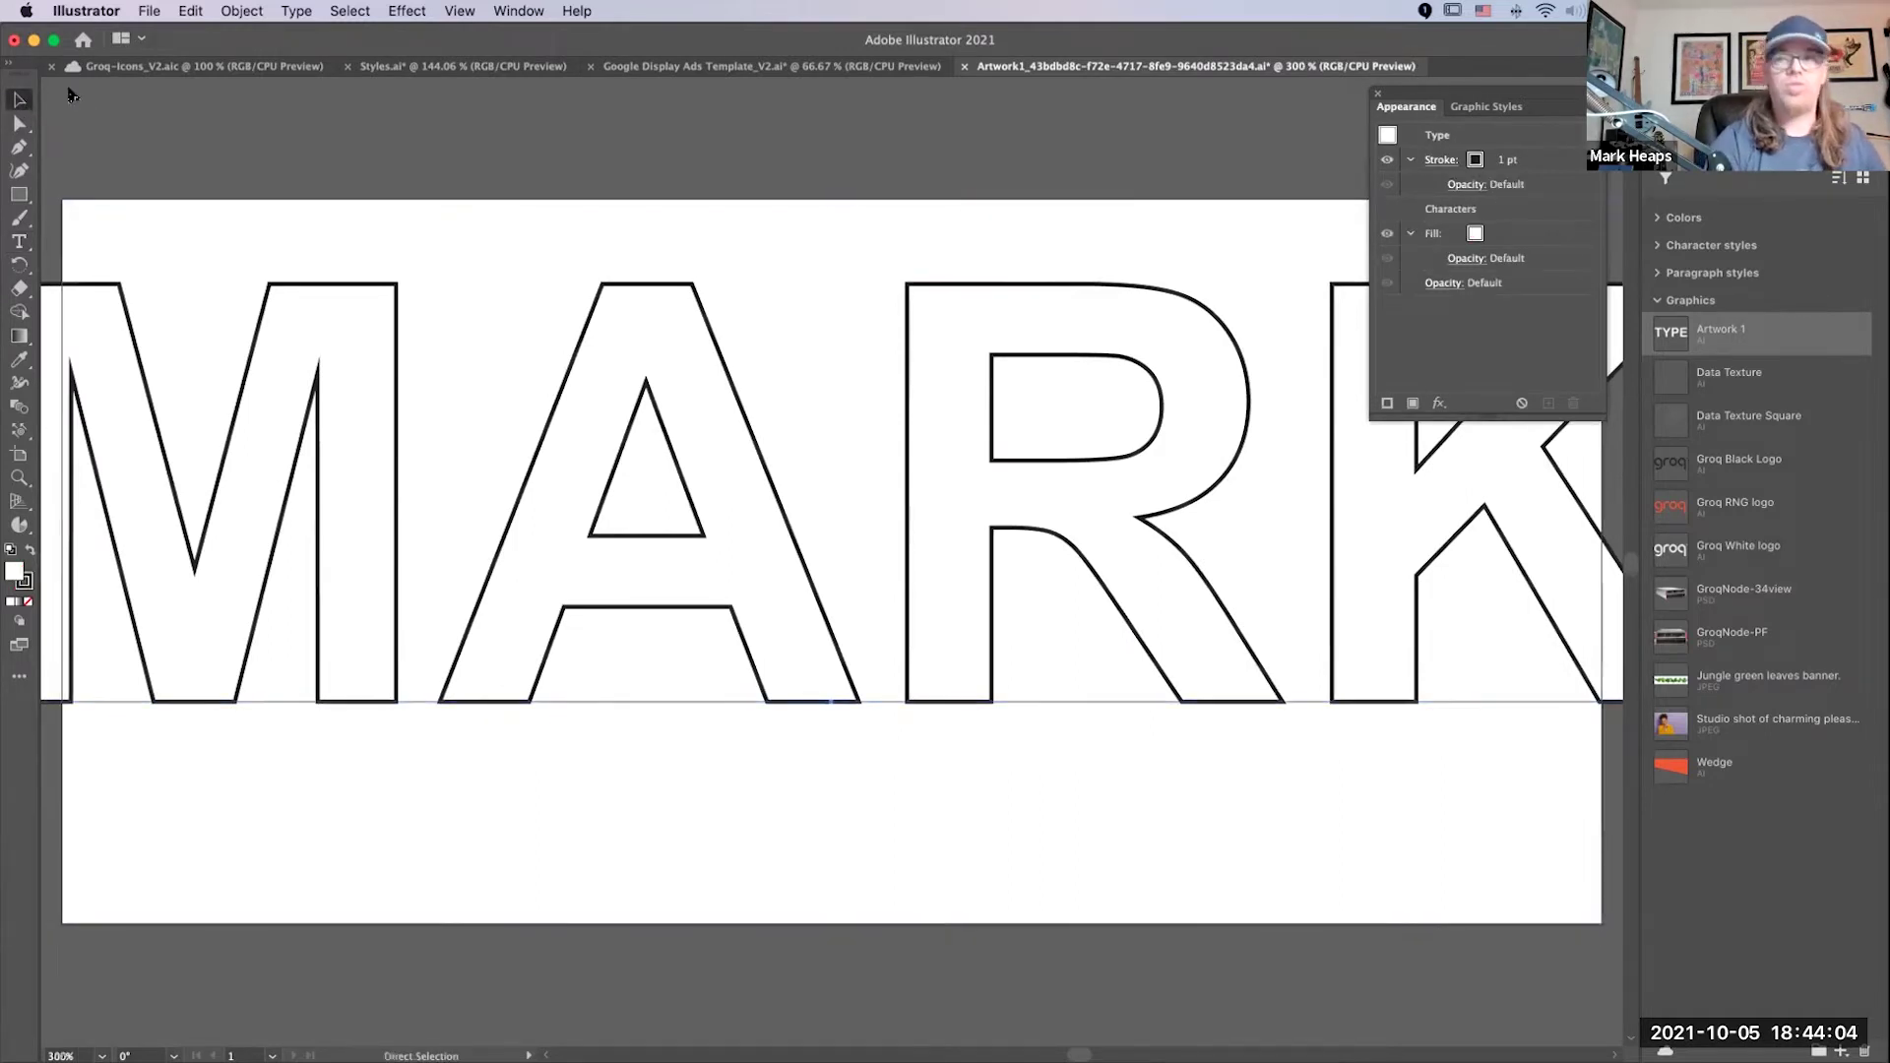
pyautogui.press('super+minus')
pyautogui.moveTo(135, 282)
pyautogui.mouseDown()
pyautogui.moveTo(228, 306)
pyautogui.moveTo(262, 361)
pyautogui.mouseUp()
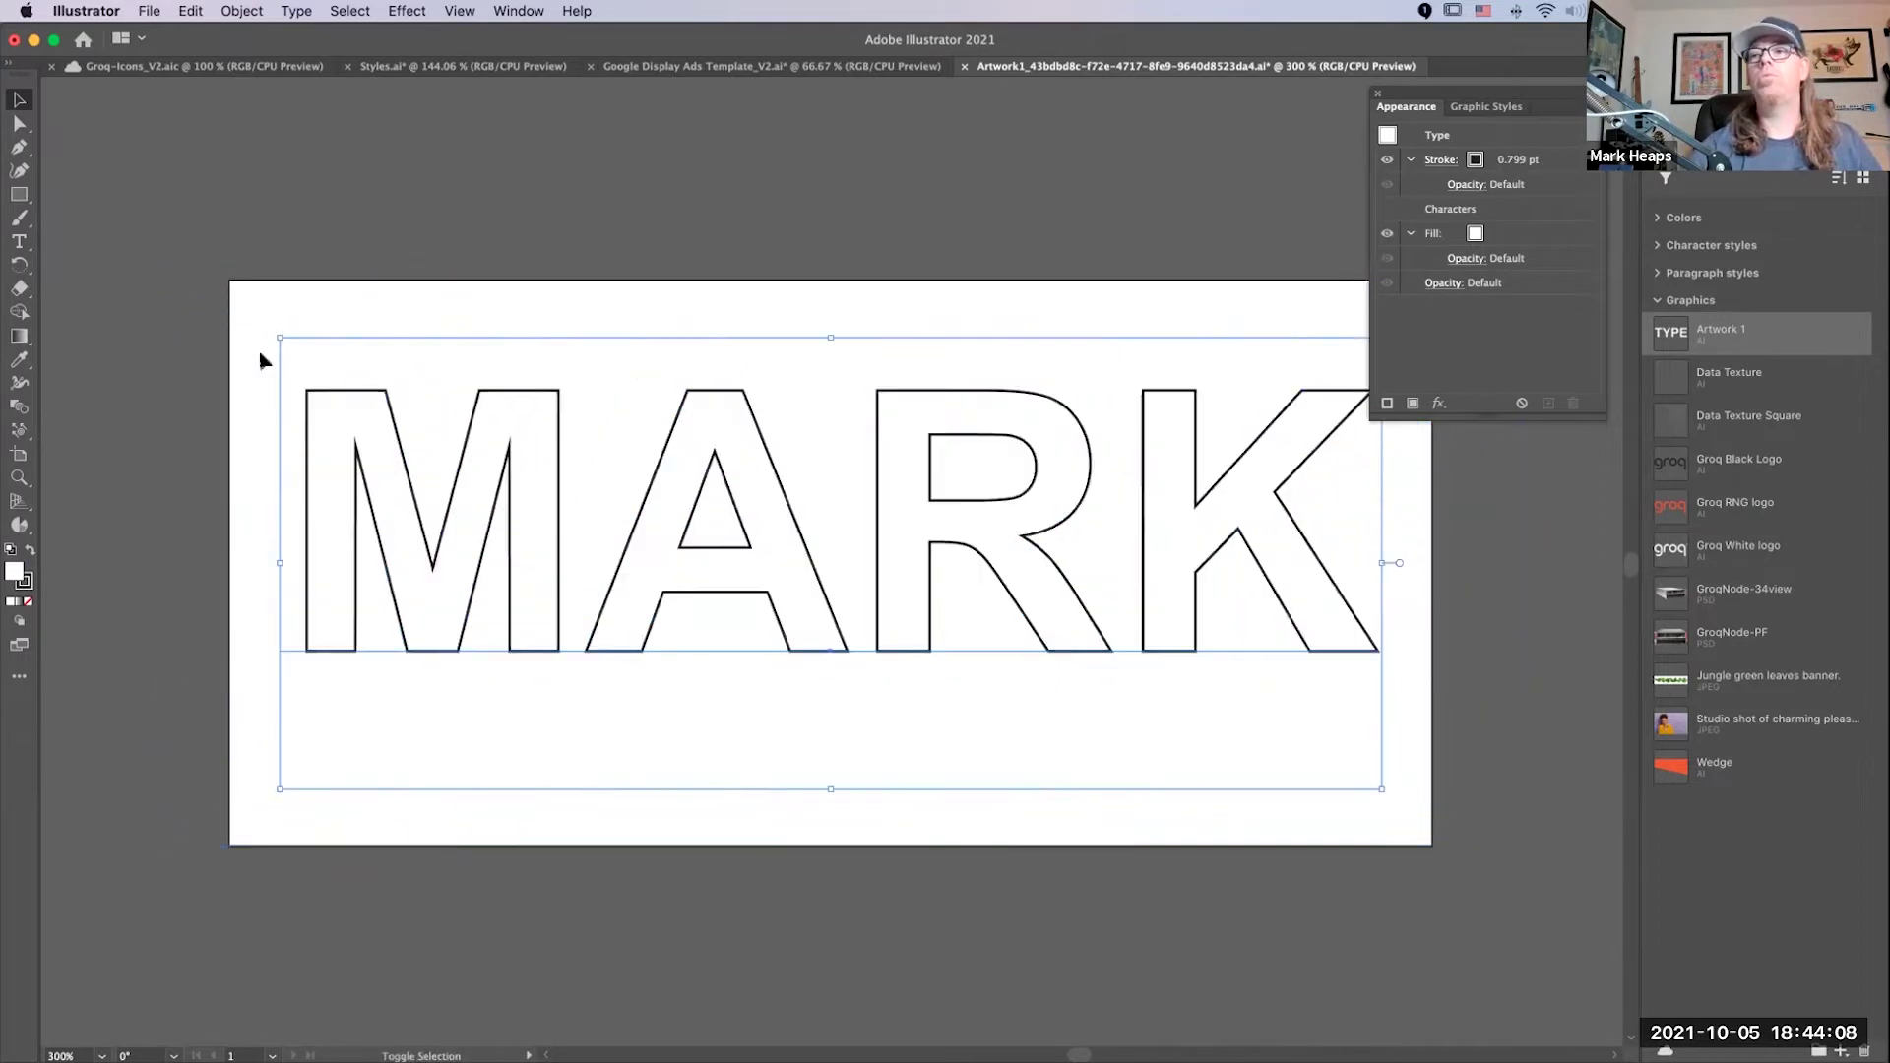
pyautogui.click(532, 310)
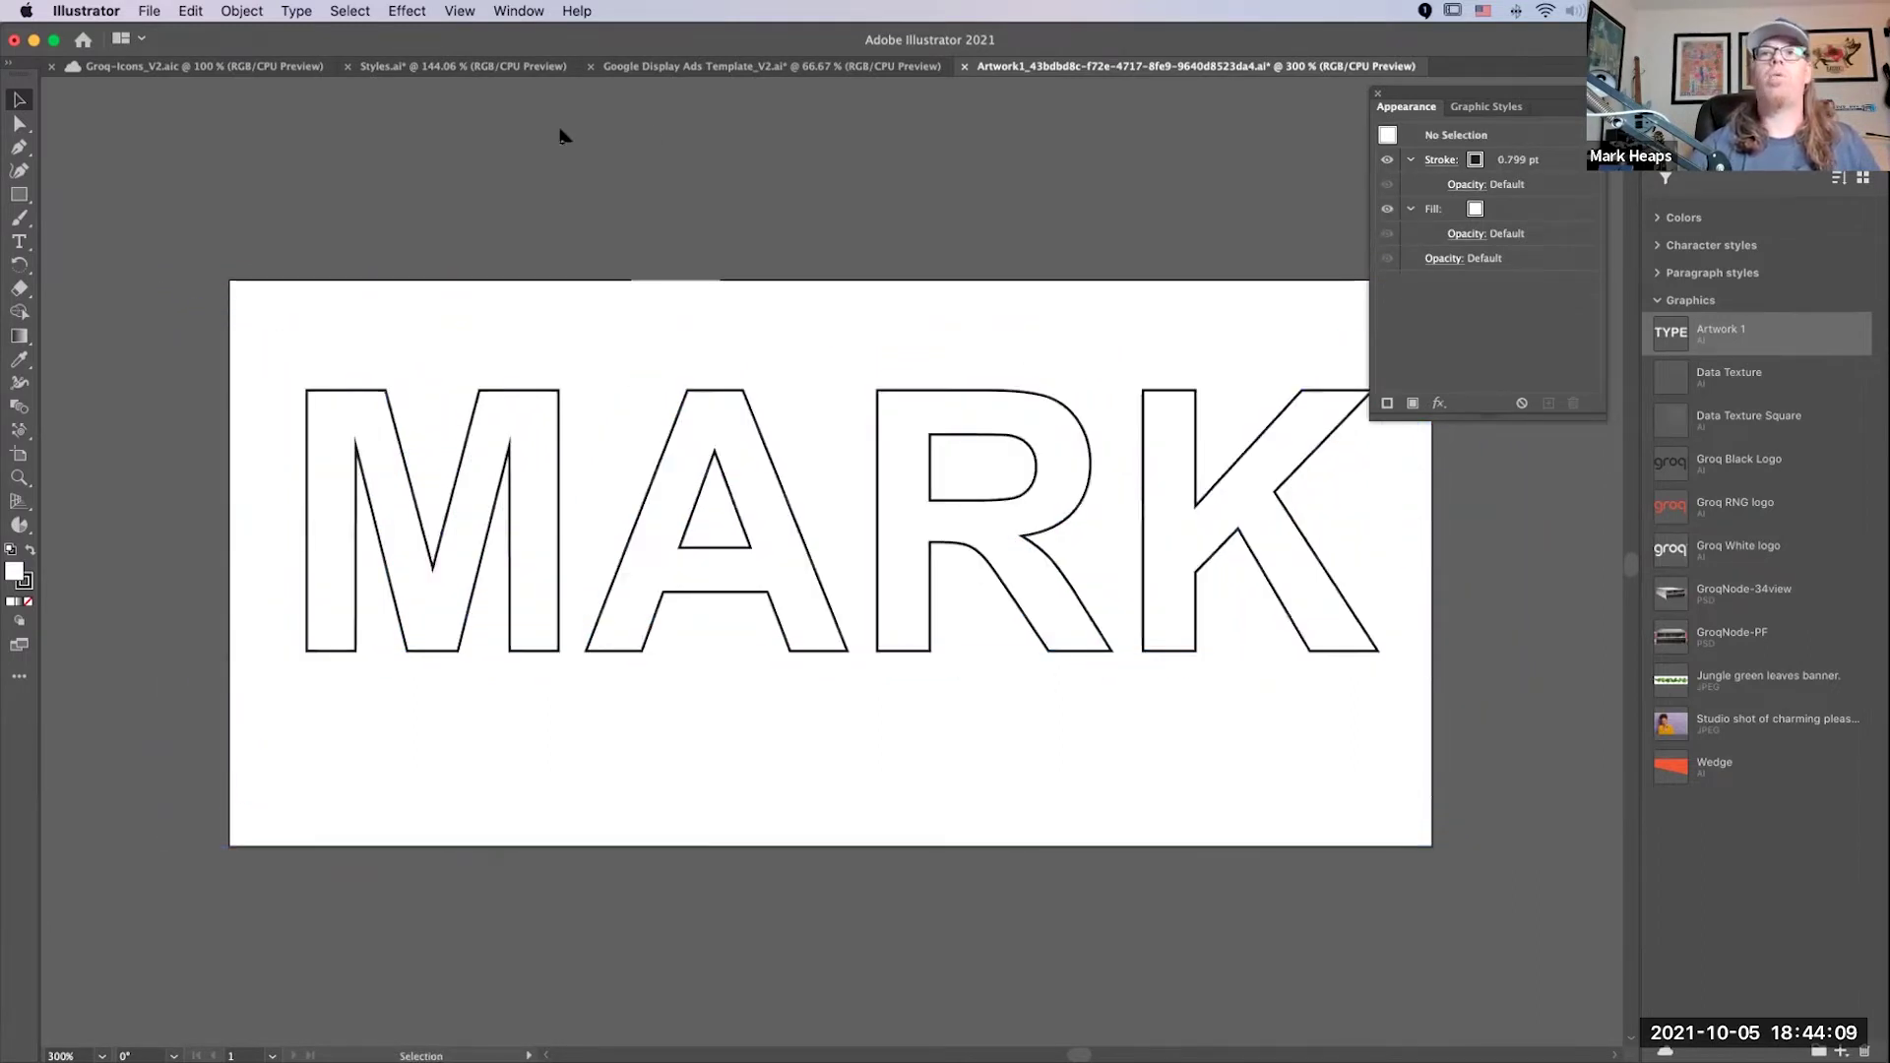
# Step: Copy the two blue styled squares from Styles.ai into the library artwork and position them below the lettering
pyautogui.click(462, 69)
pyautogui.click(517, 262)
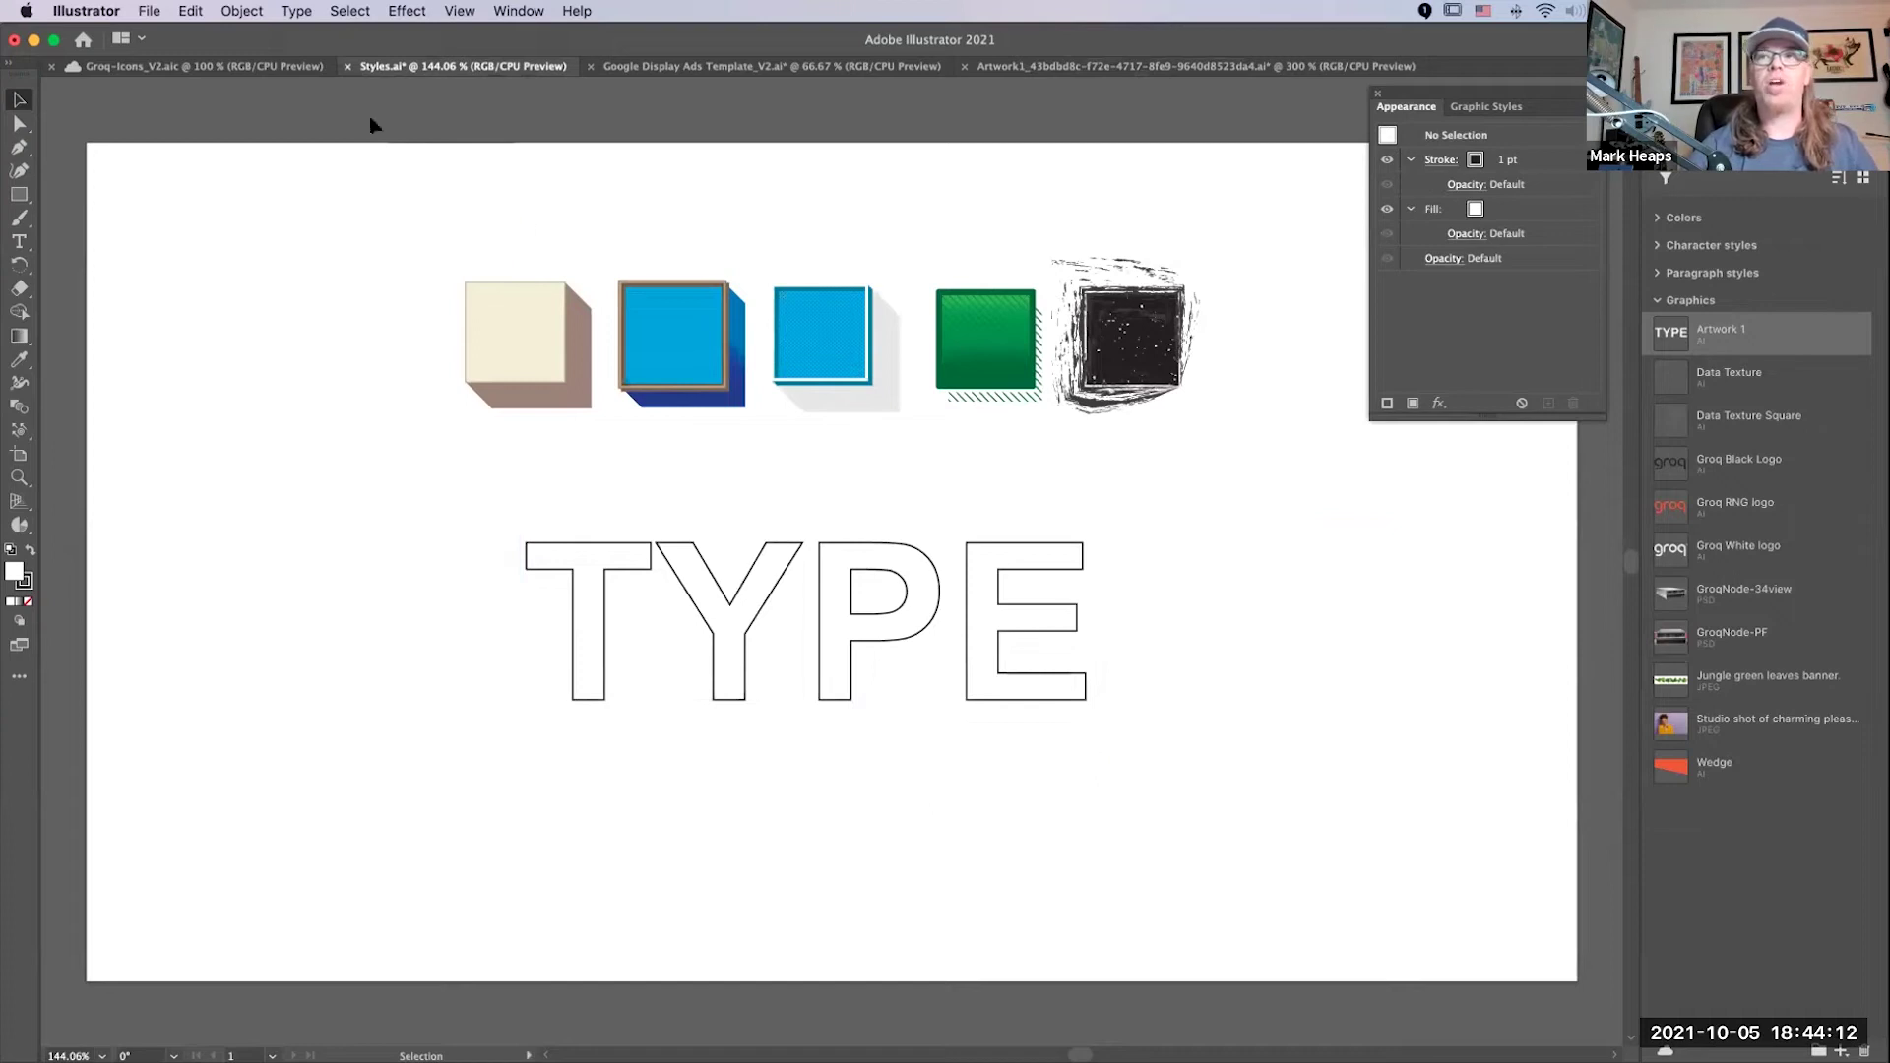
pyautogui.moveTo(805, 382); pyautogui.dragTo(848, 472)
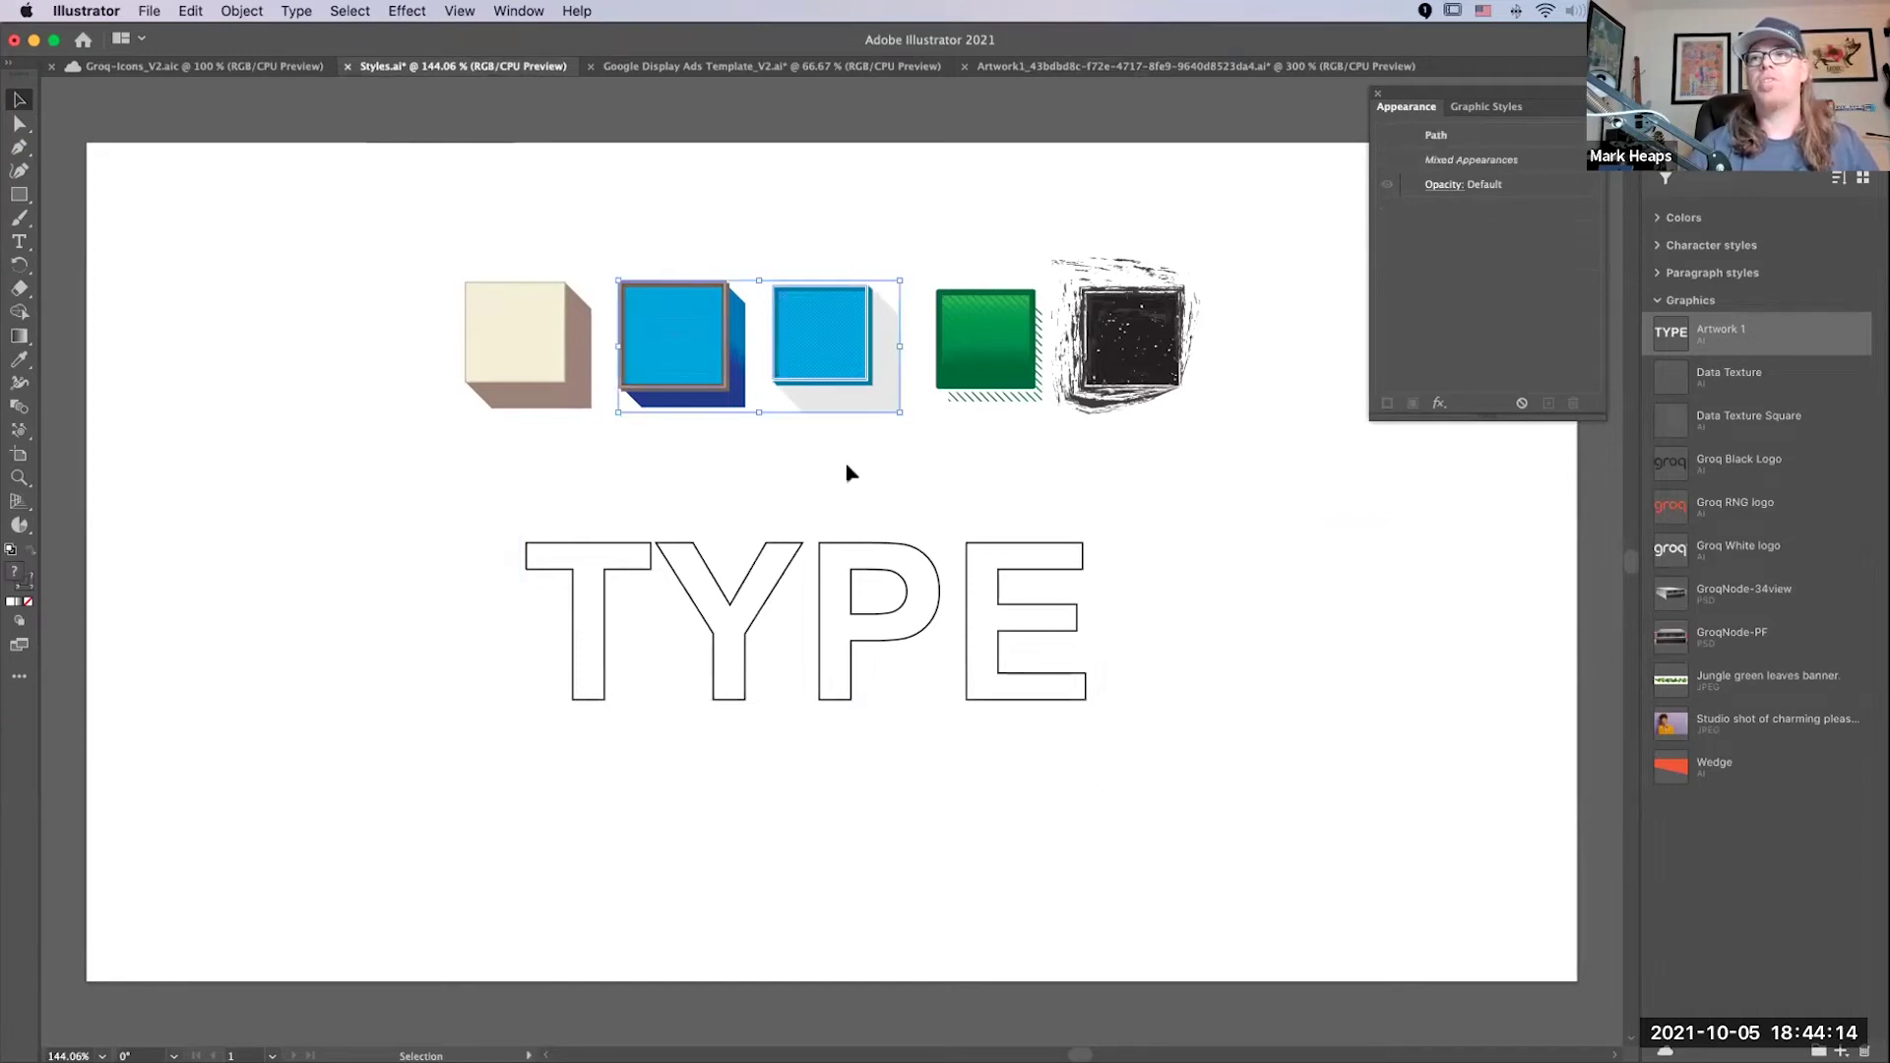
pyautogui.click(1080, 66)
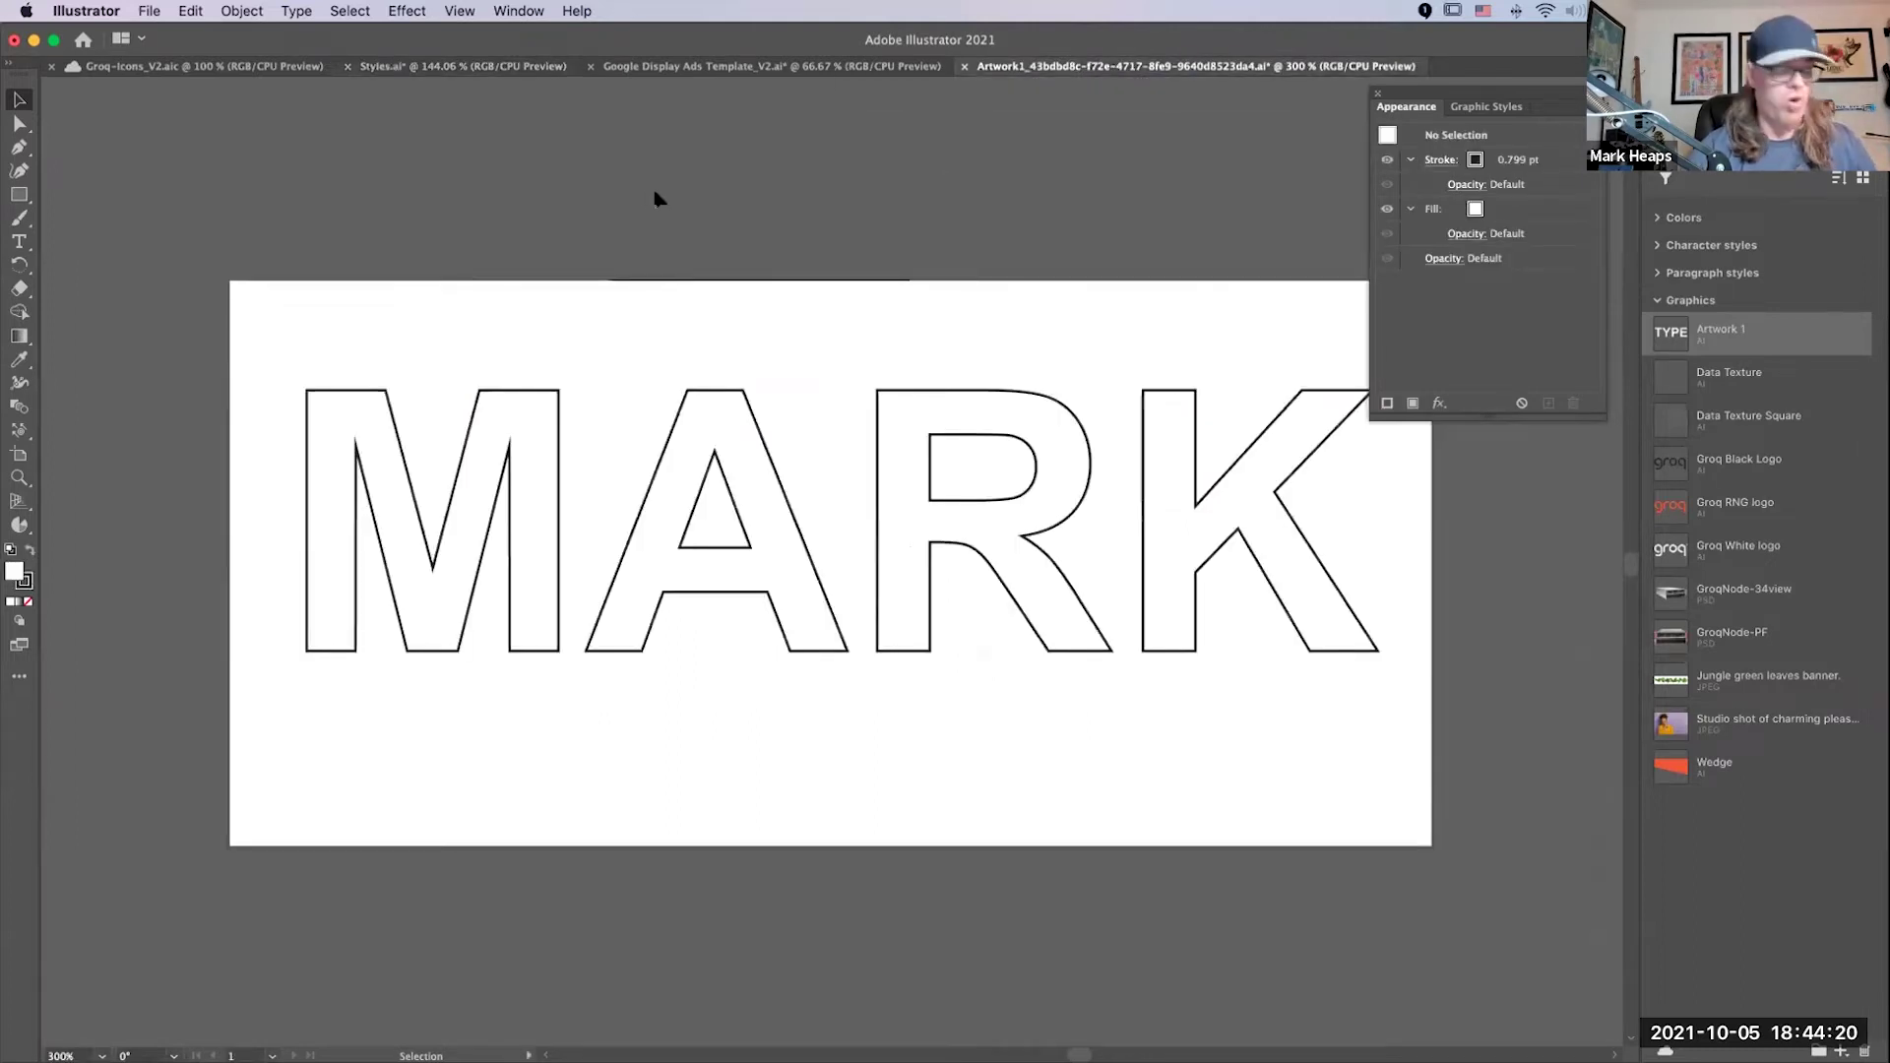
pyautogui.press('super+v')
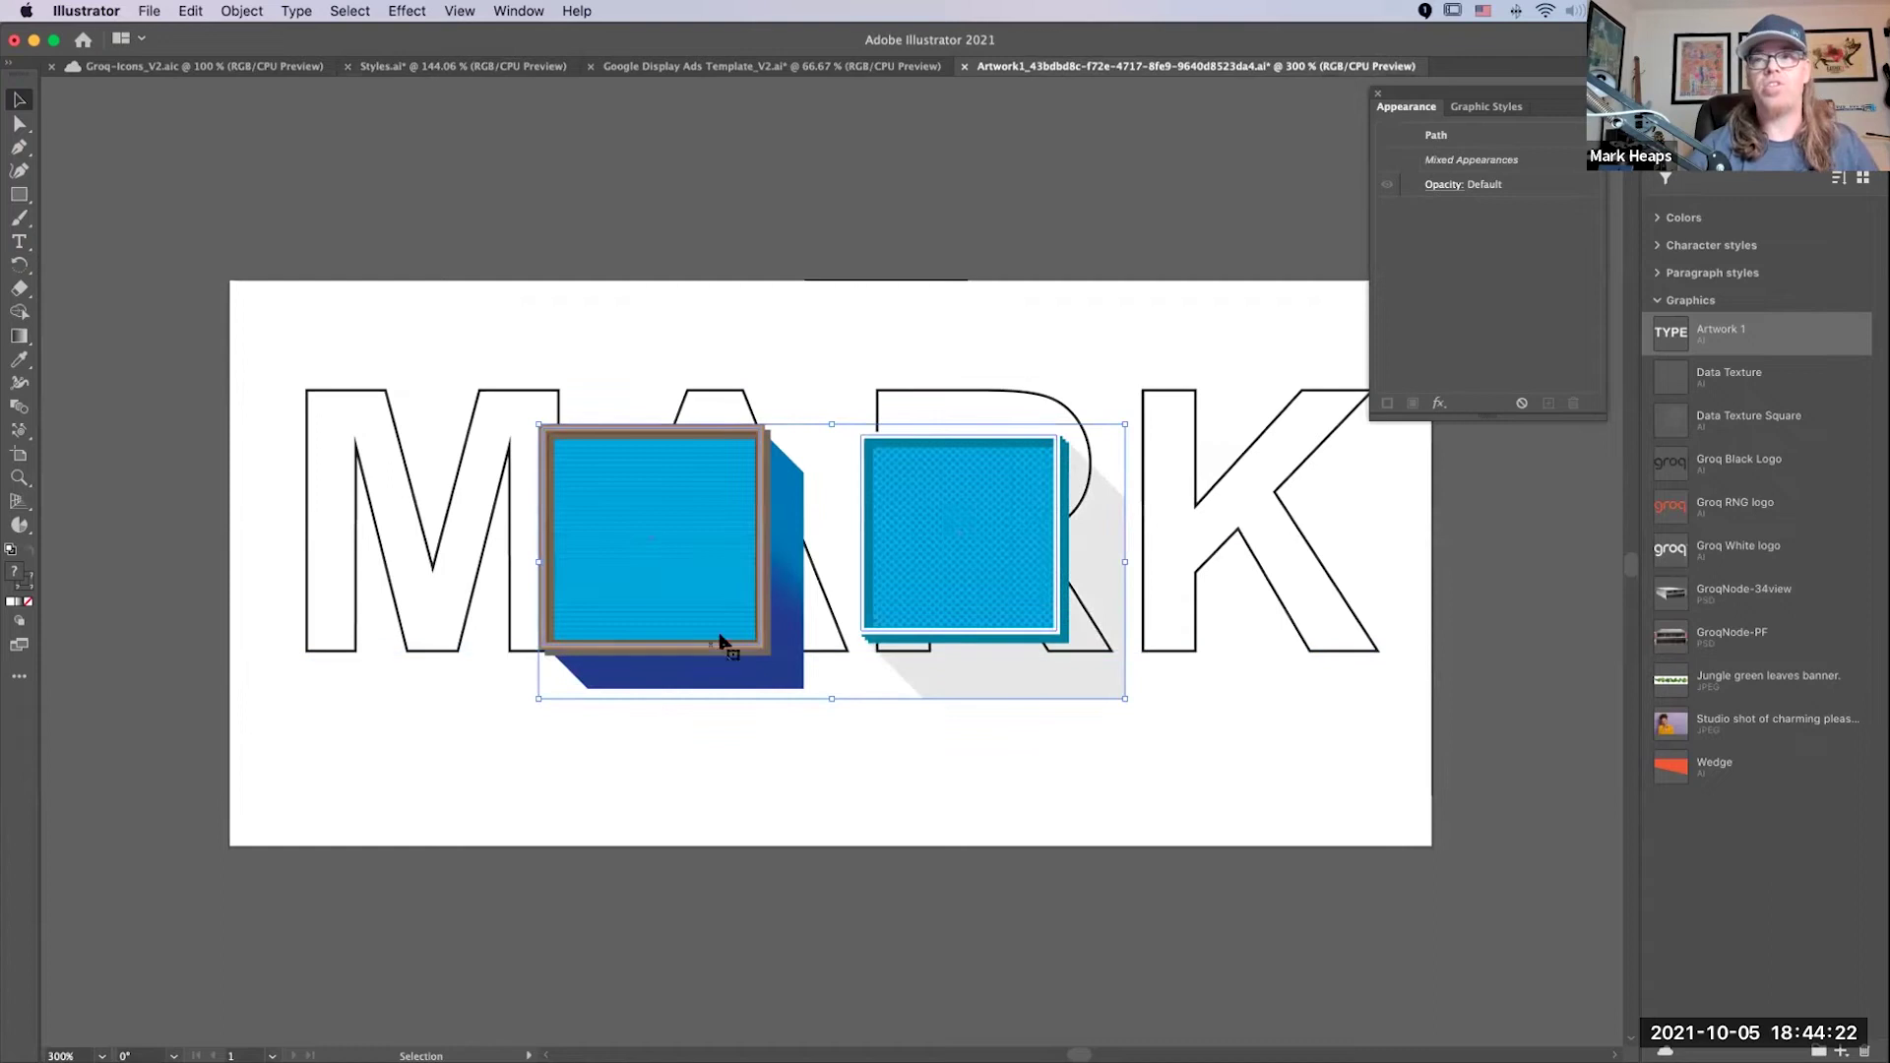
pyautogui.moveTo(696, 614); pyautogui.dragTo(641, 853)
pyautogui.click(246, 821)
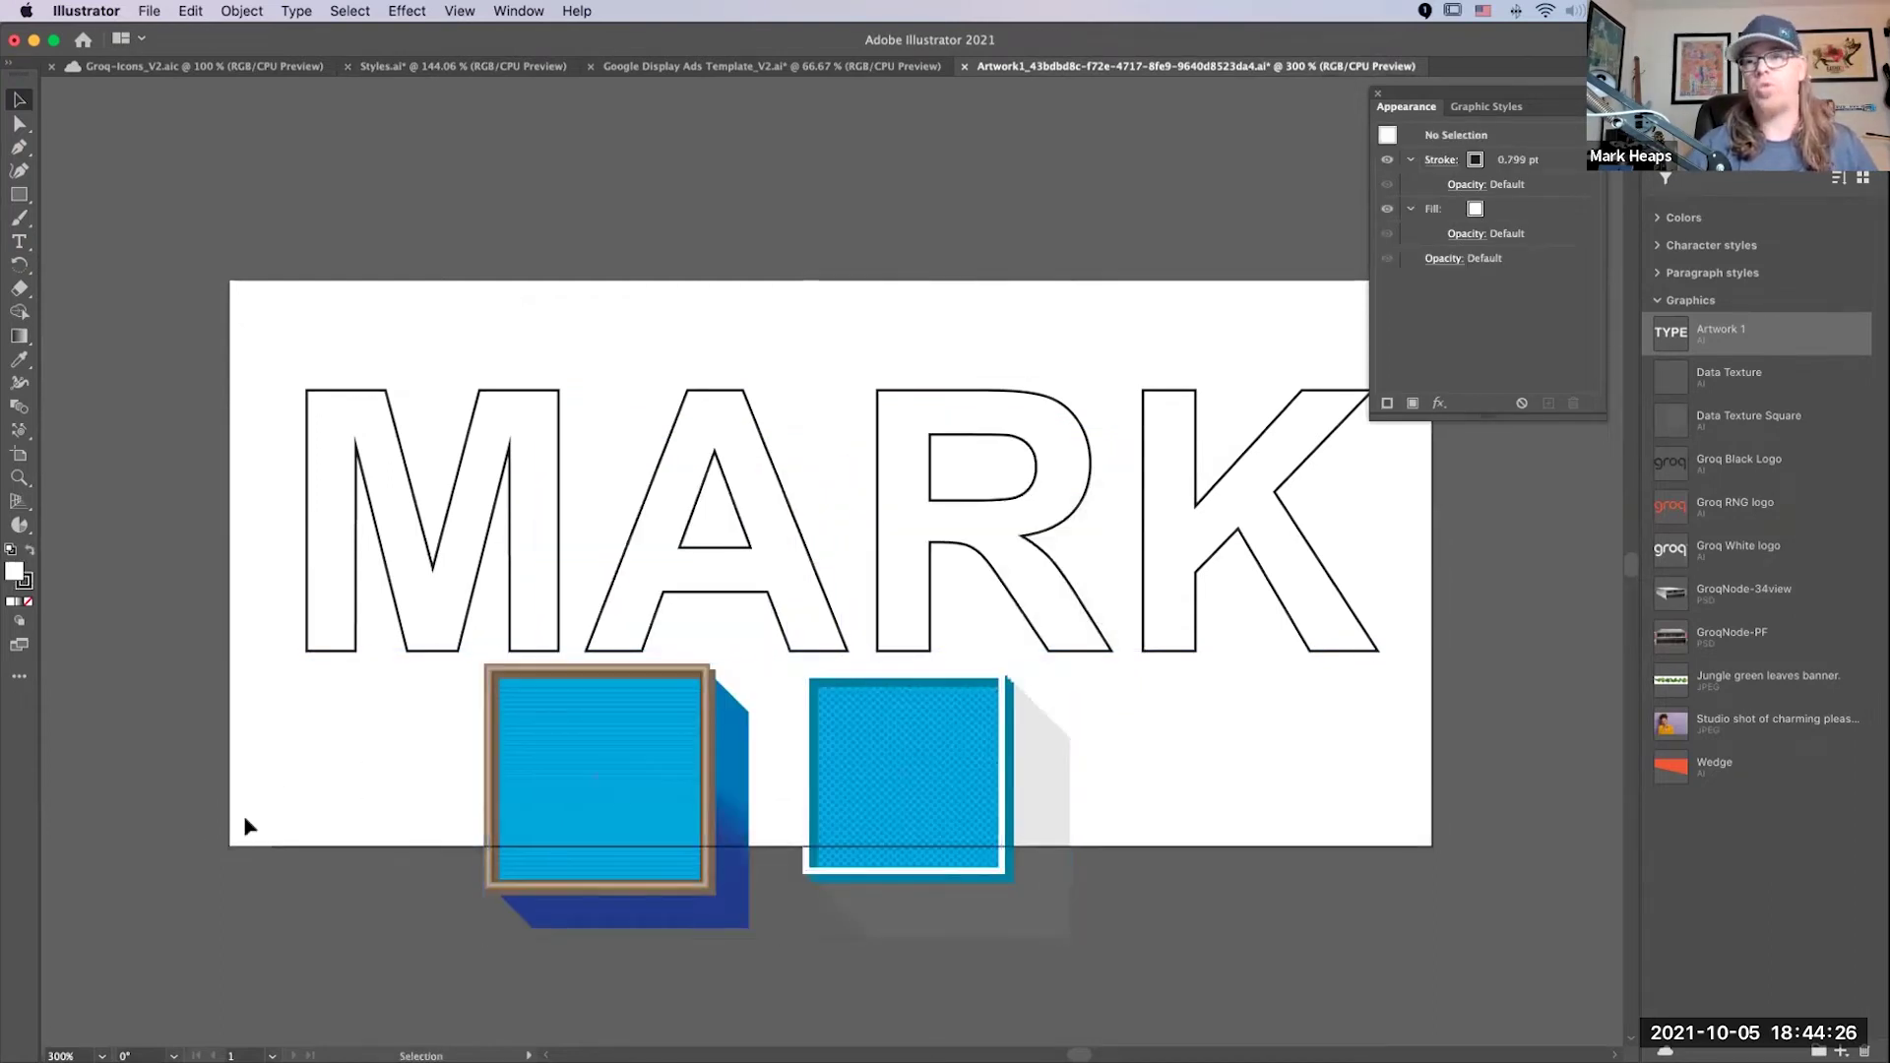
# Step: Nudge the two squares down and examine the patterned square's path in Outline view and its stacked appearance attributes
pyautogui.moveTo(620, 758); pyautogui.dragTo(898, 799)
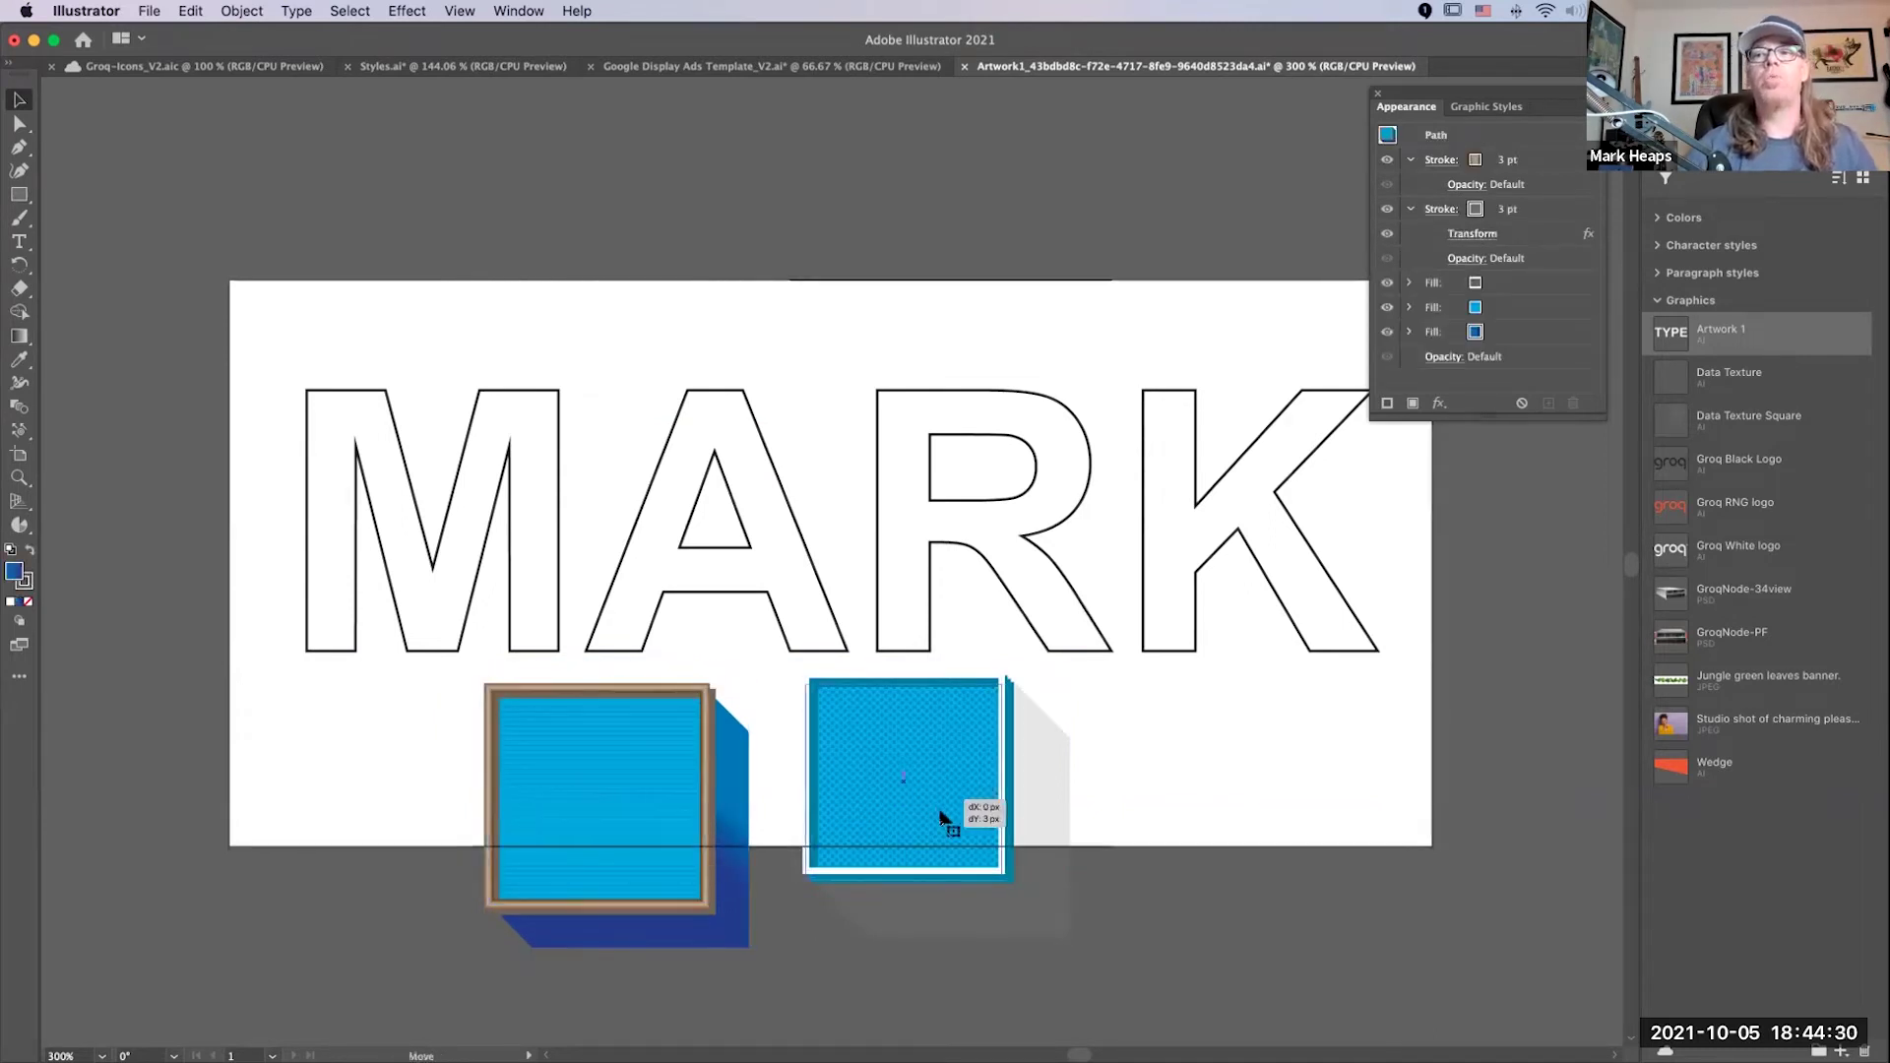
pyautogui.click(925, 825)
pyautogui.press('a')
pyautogui.press('super+y')
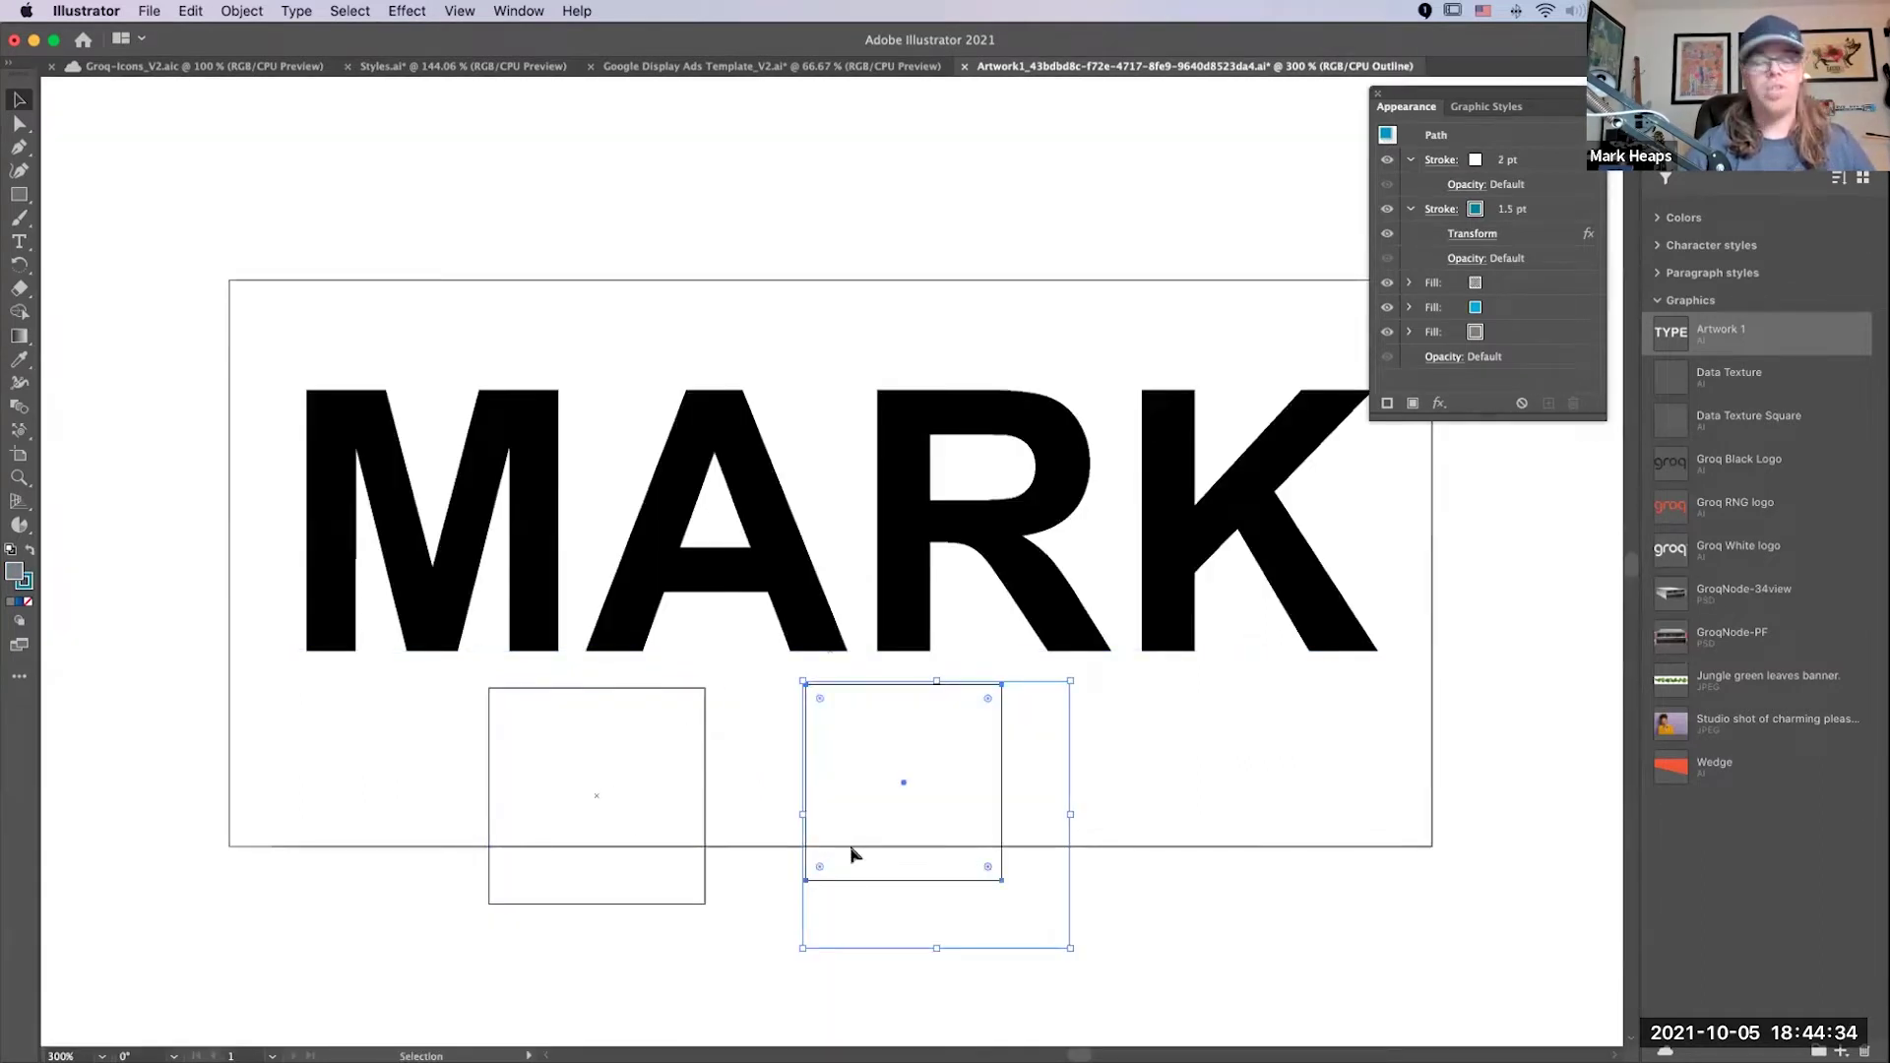
pyautogui.press('v')
pyautogui.press('super+y')
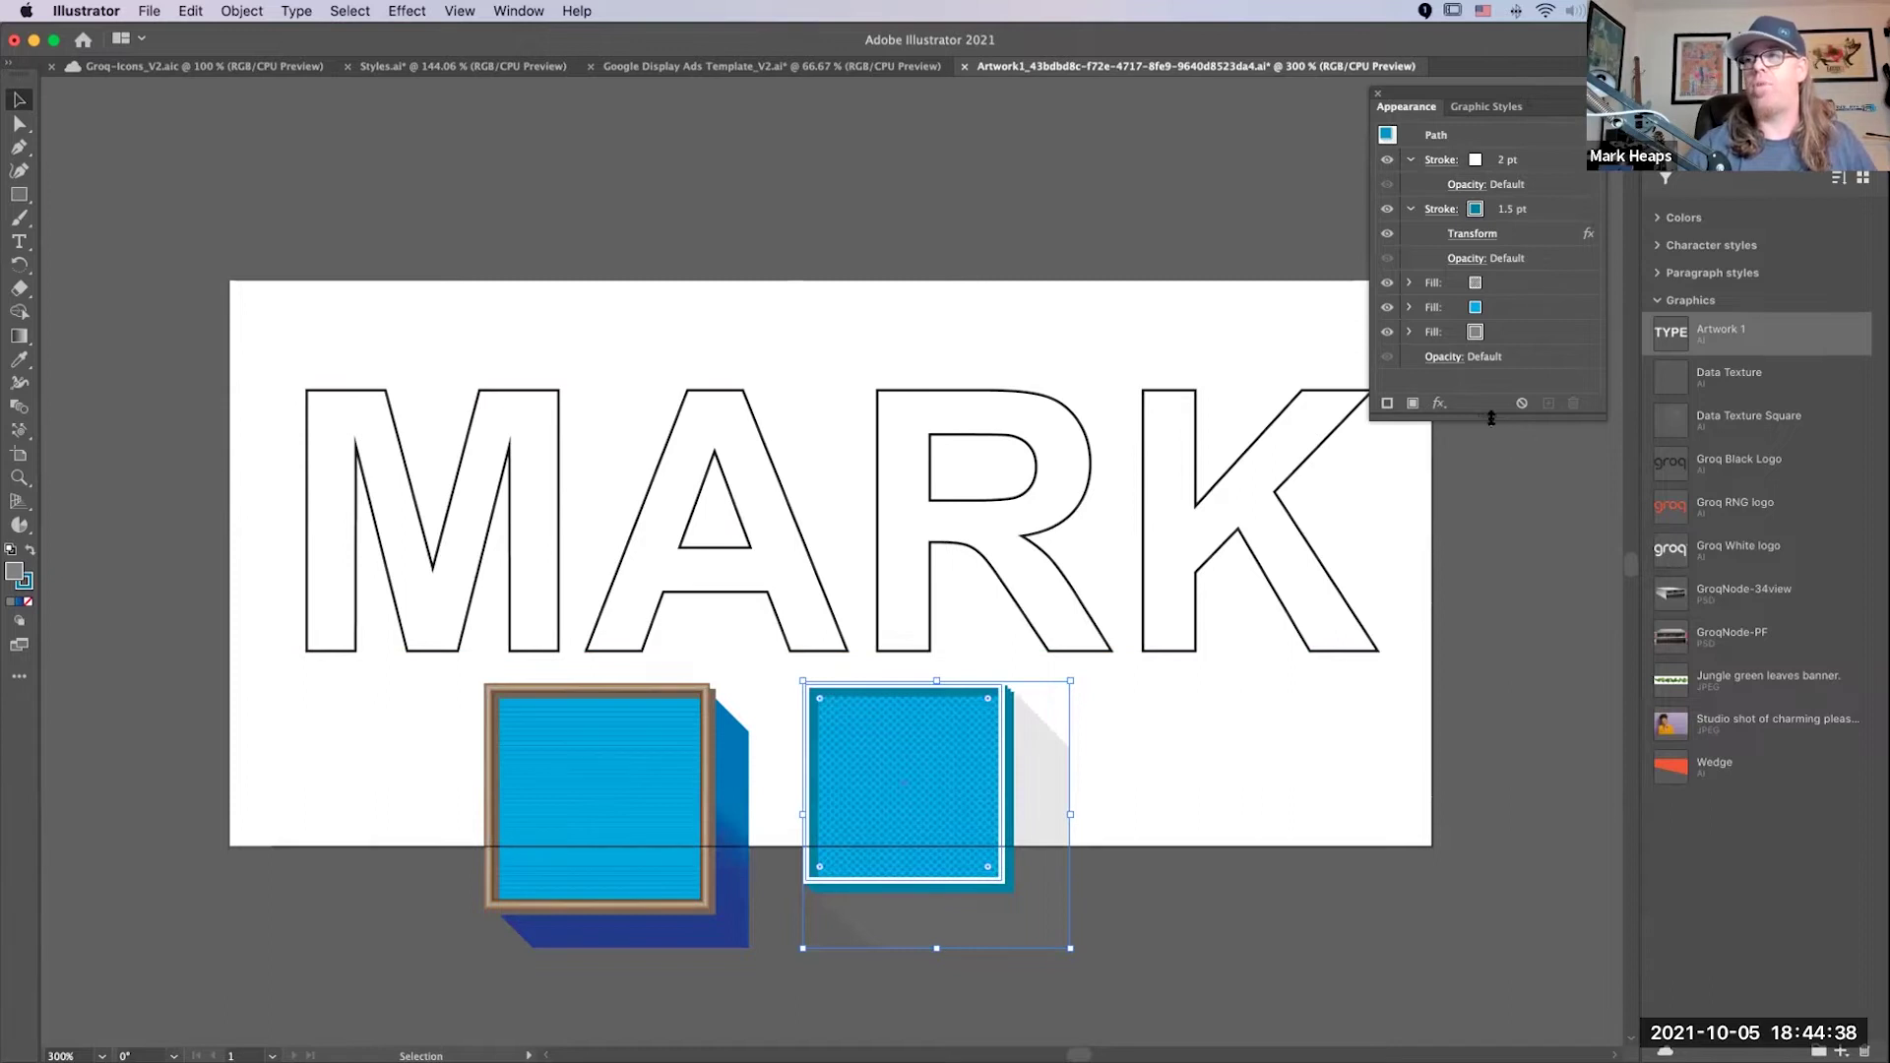
pyautogui.moveTo(1486, 418); pyautogui.dragTo(1486, 499)
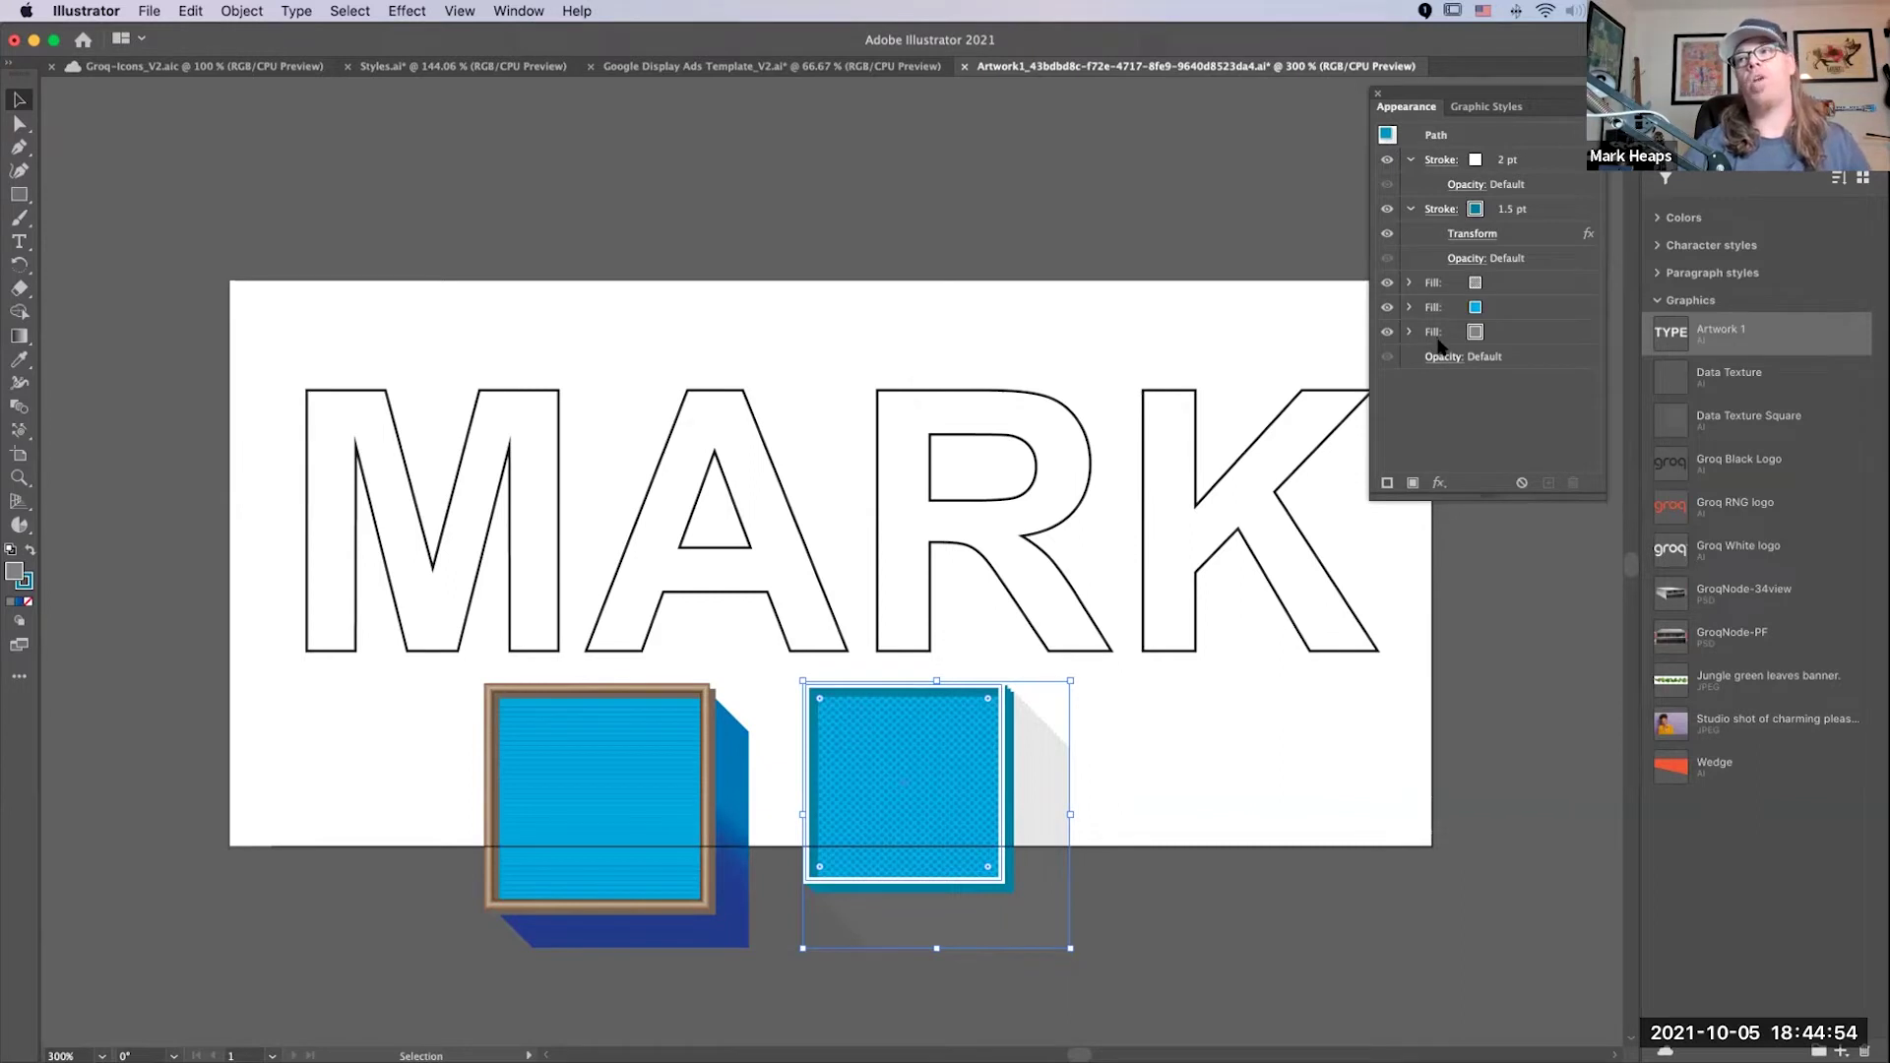
# Step: Confirm the Eyedropper options with Appearance picked up and applied, and copy the patterned square's style onto the lettering
pyautogui.click(885, 515)
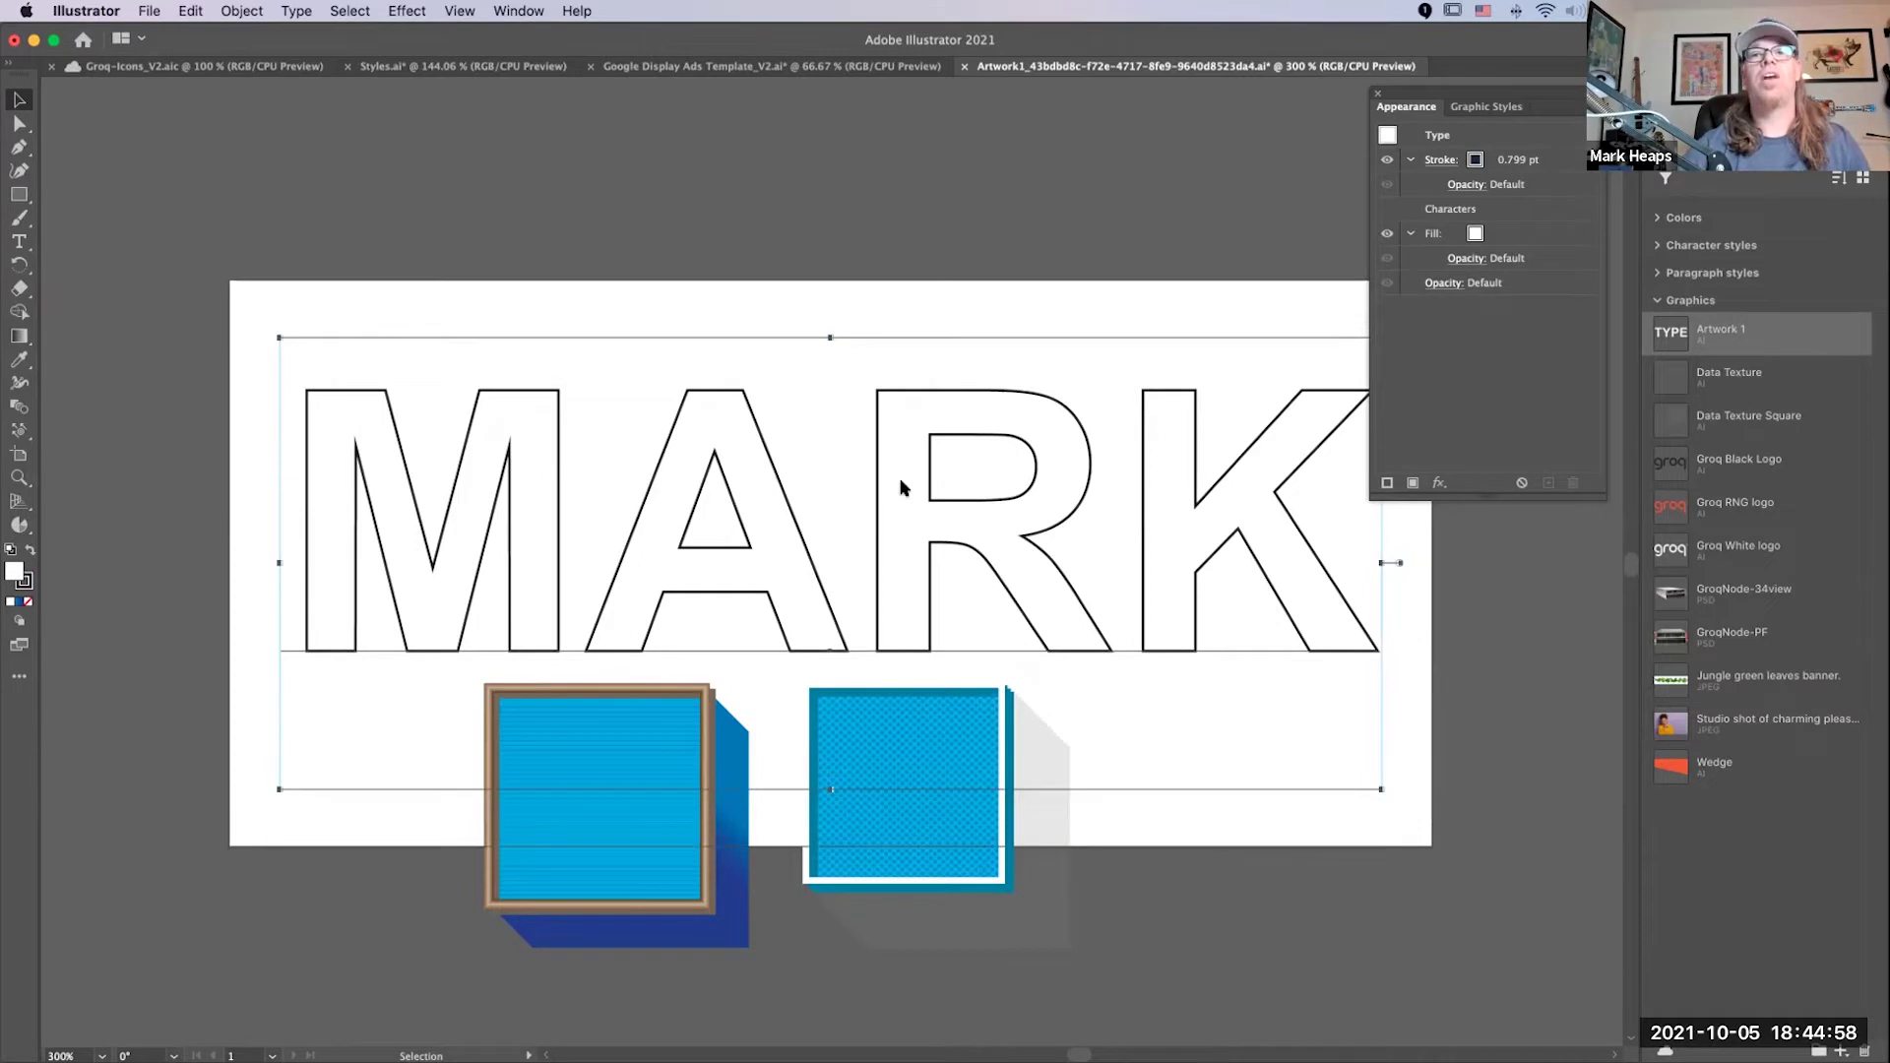
pyautogui.press('i')
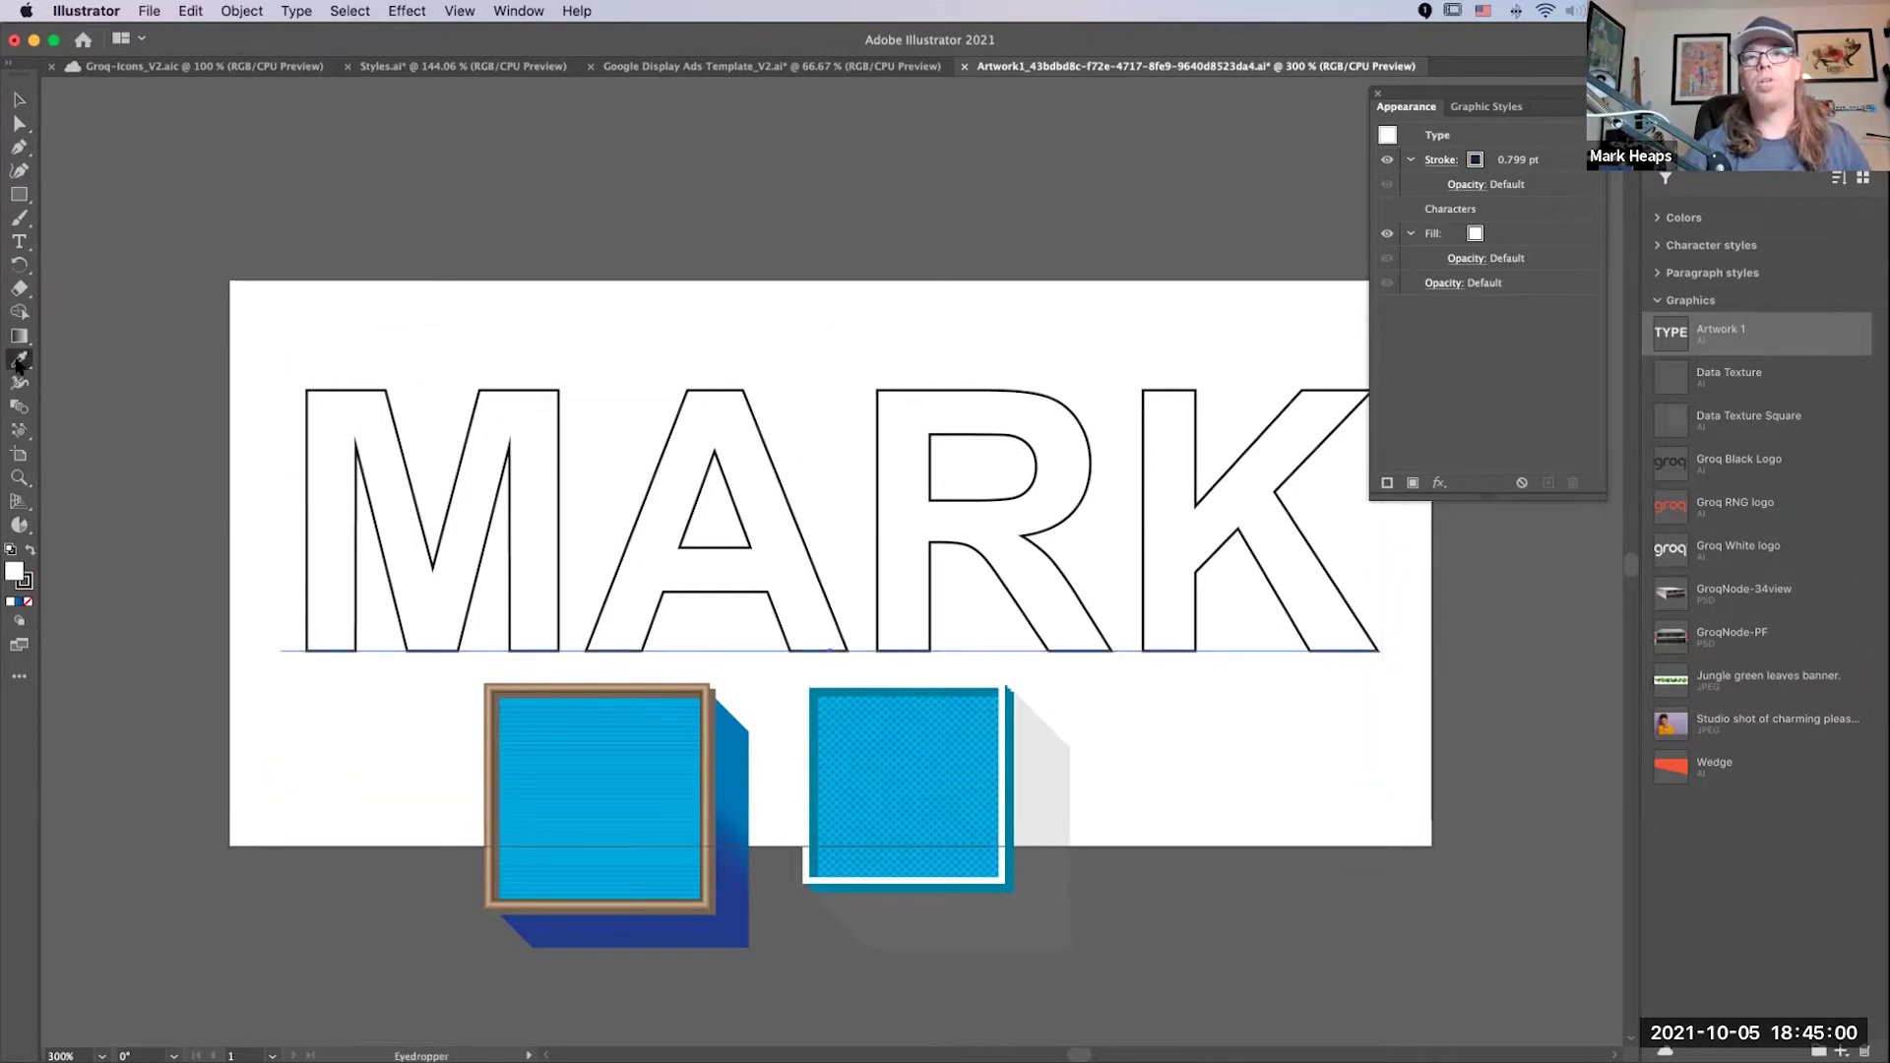
pyautogui.doubleClick(20, 363)
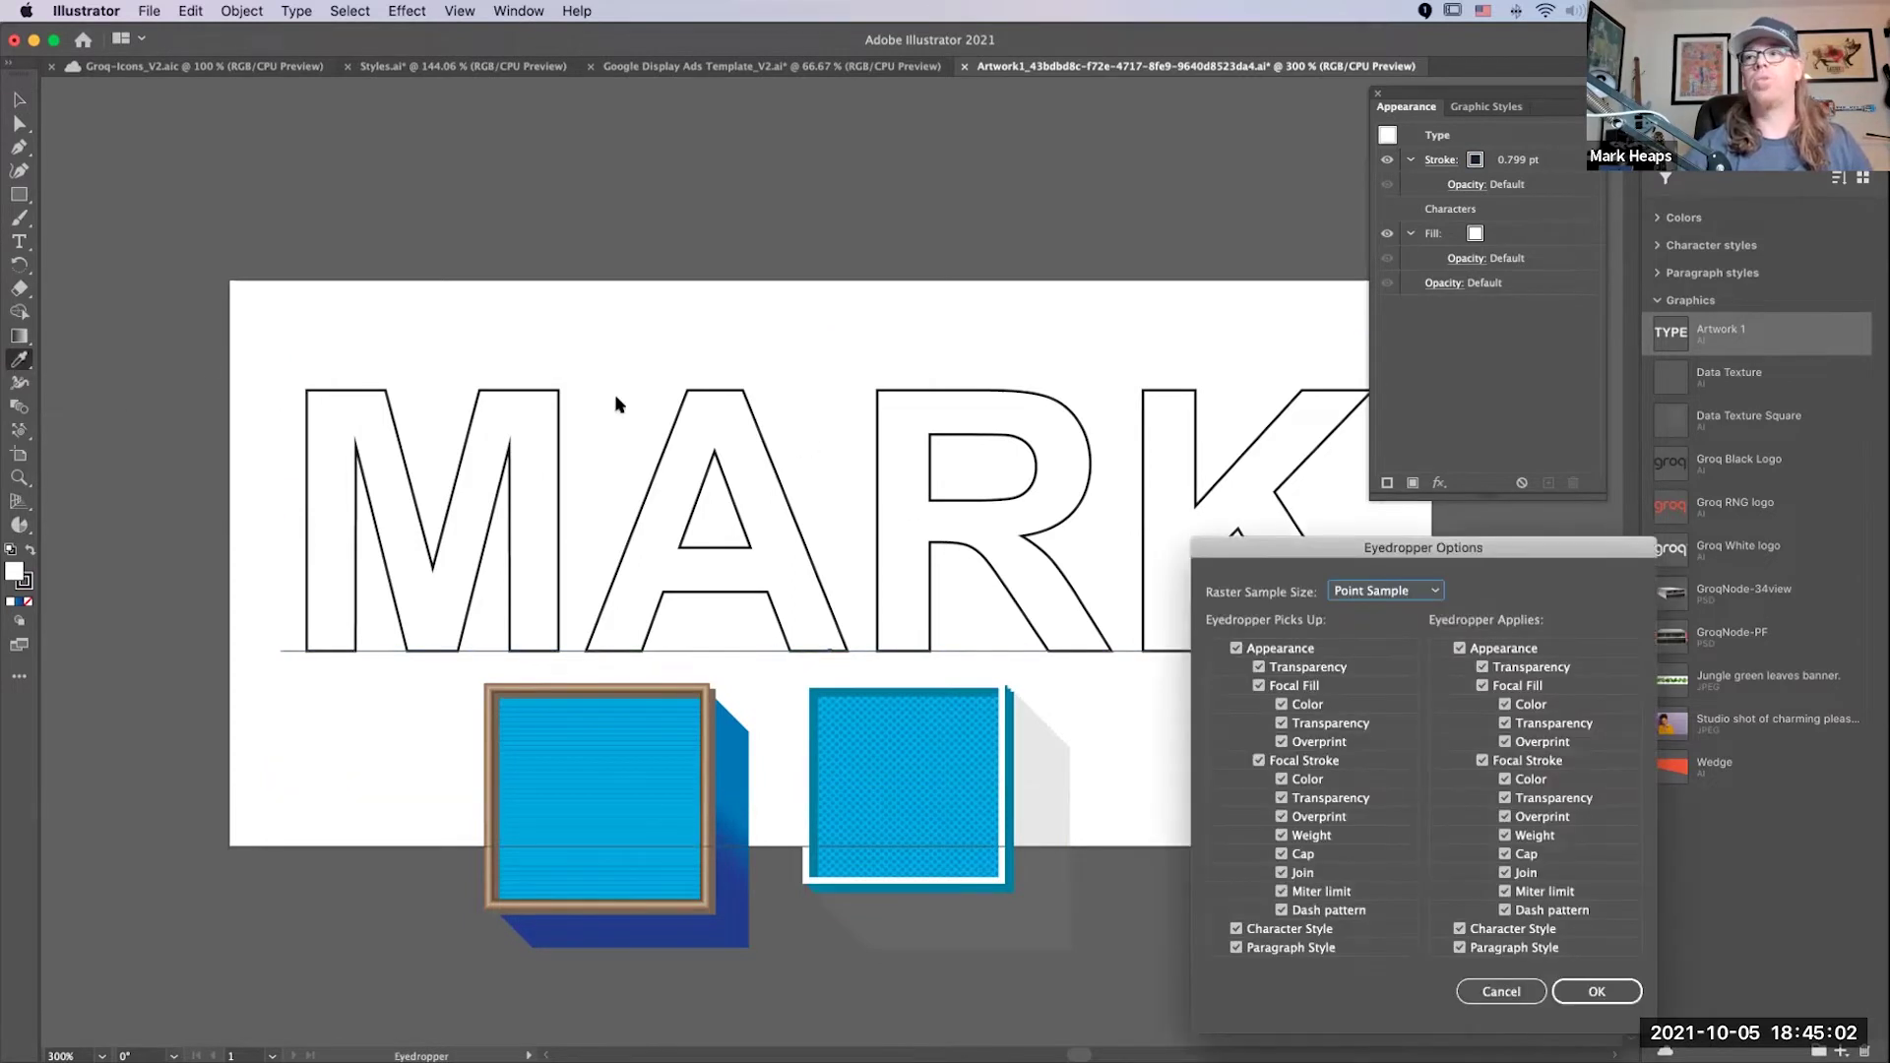
pyautogui.moveTo(1338, 553); pyautogui.dragTo(764, 172)
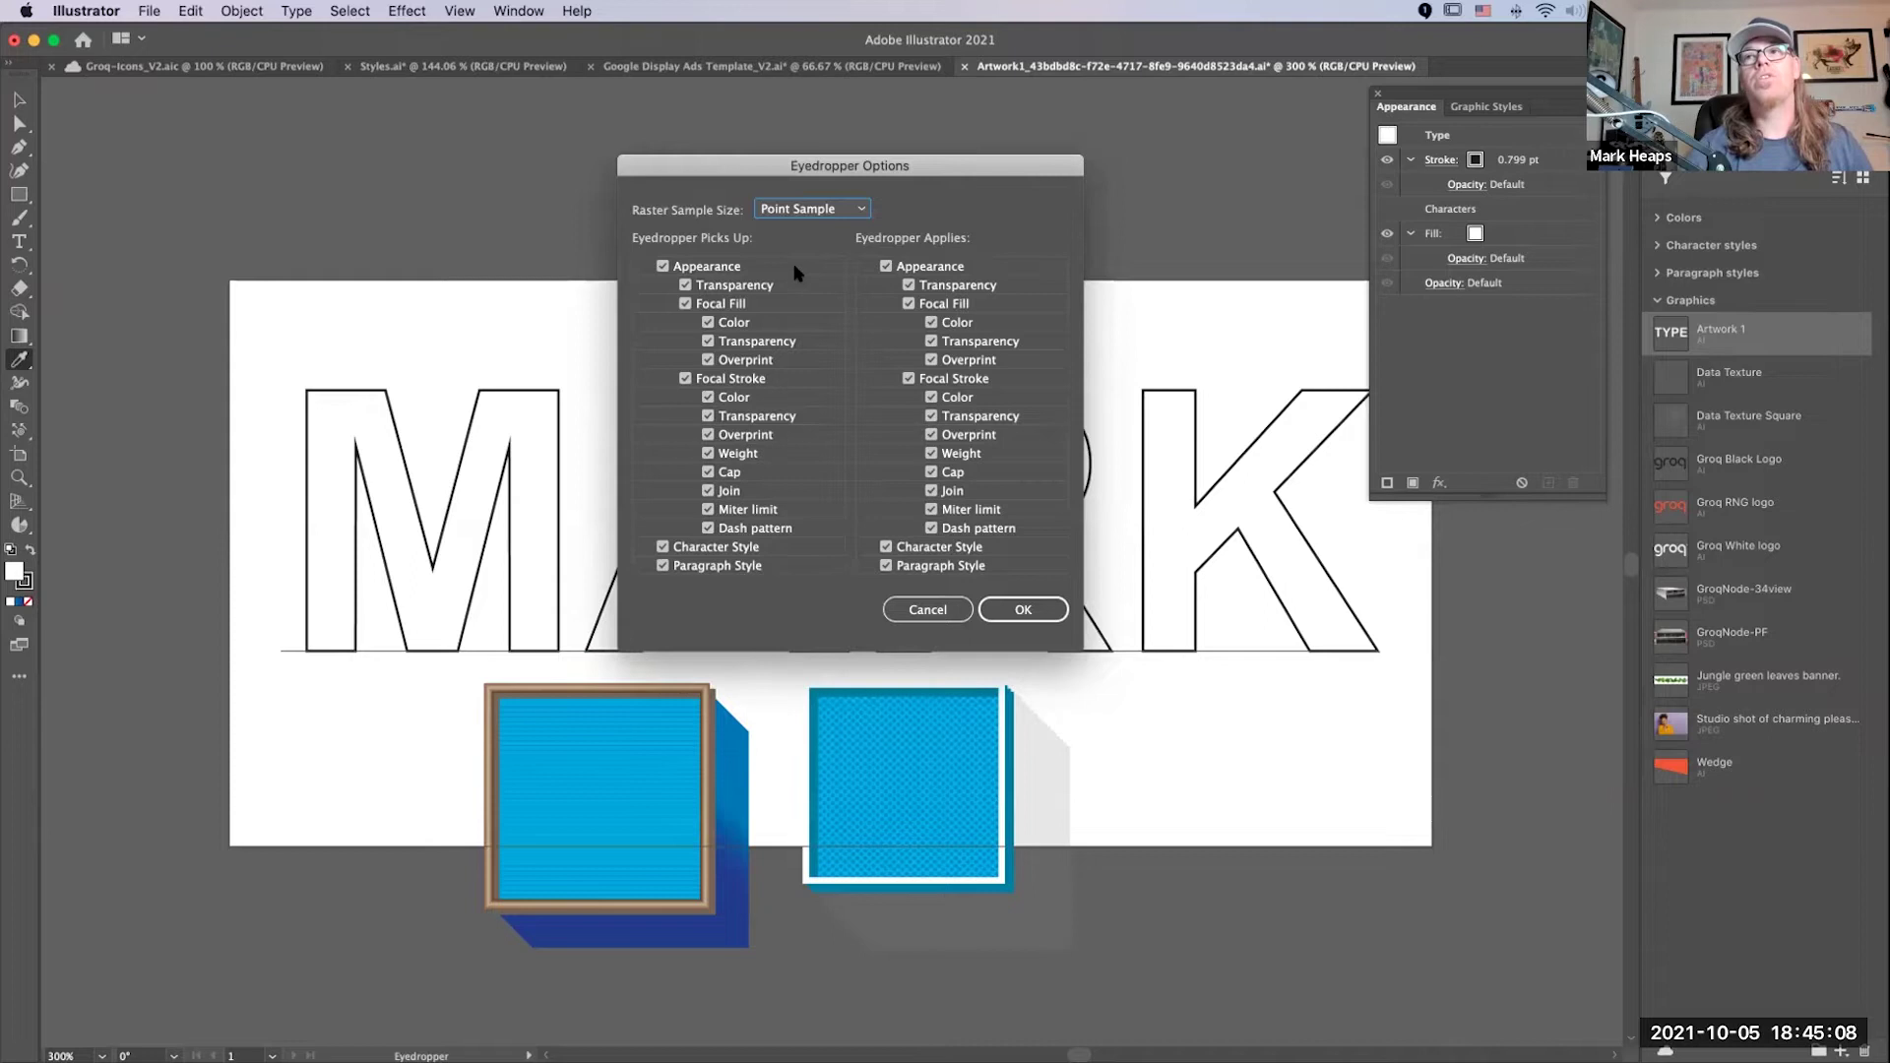
pyautogui.click(865, 266)
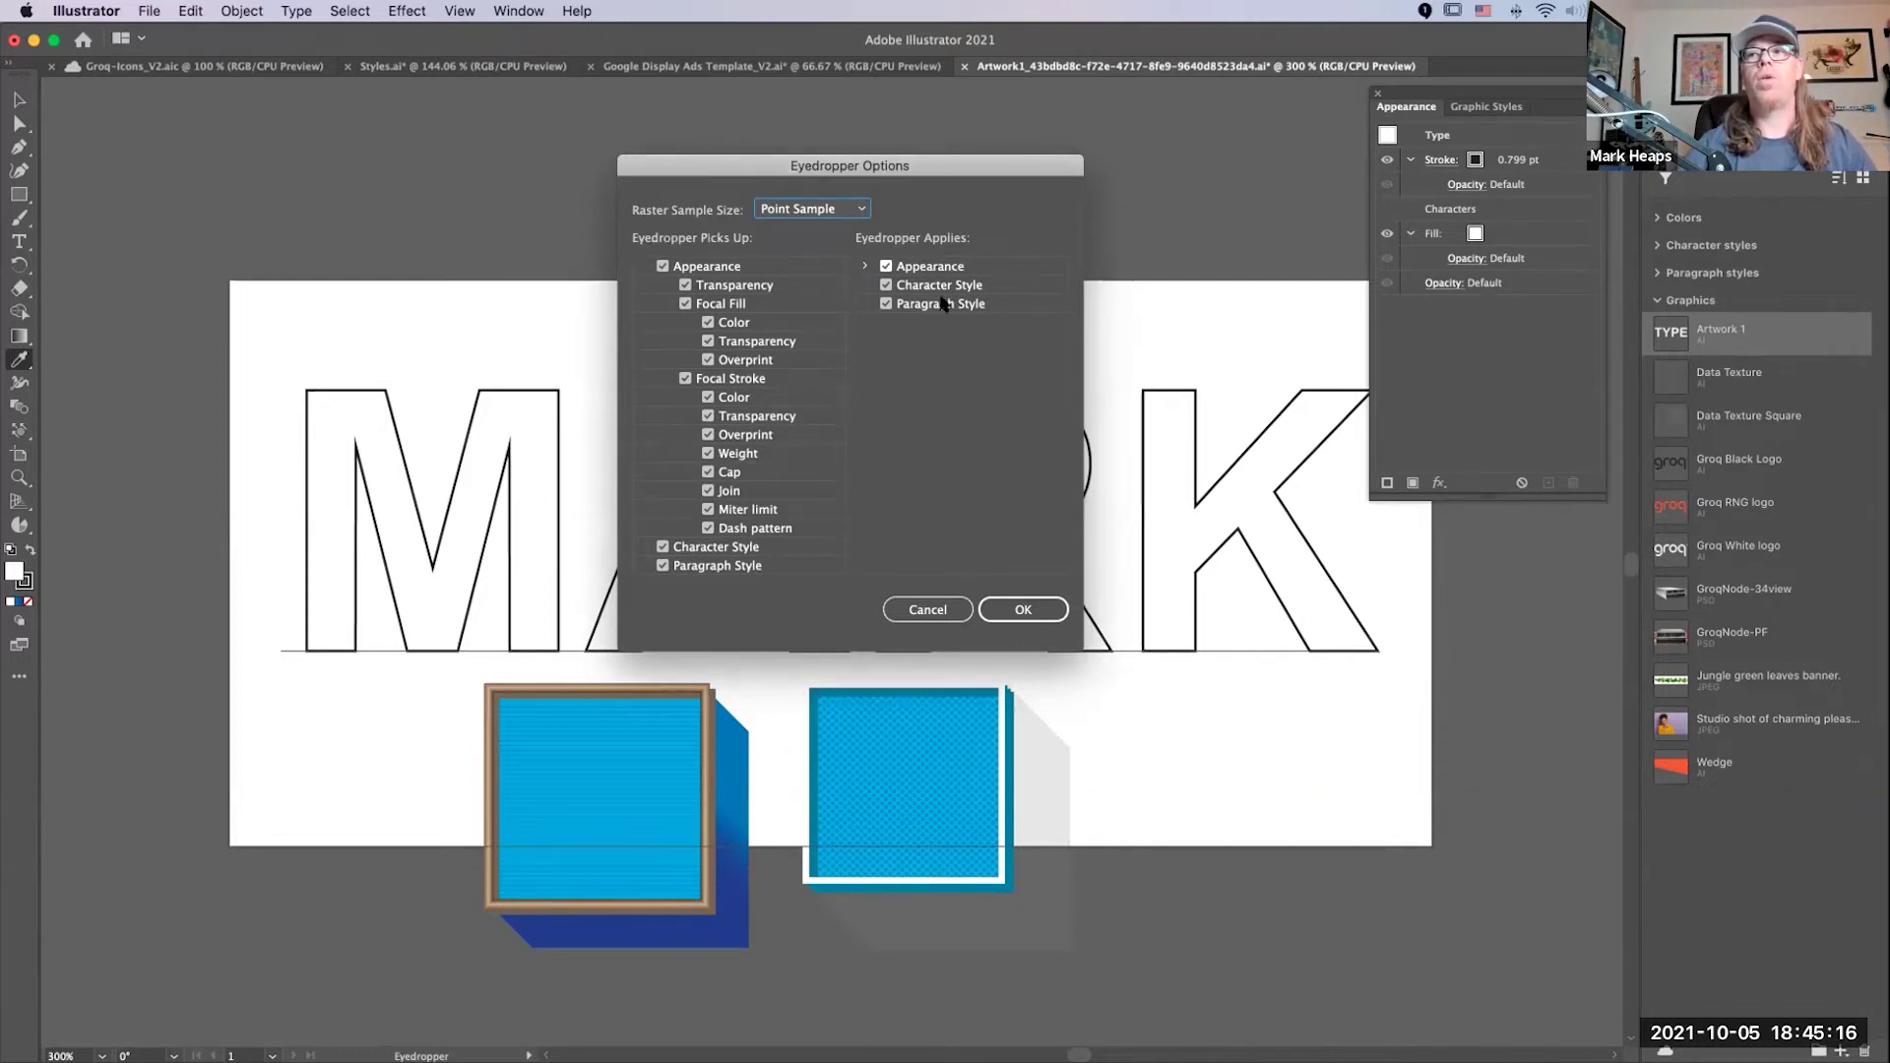
pyautogui.click(1043, 614)
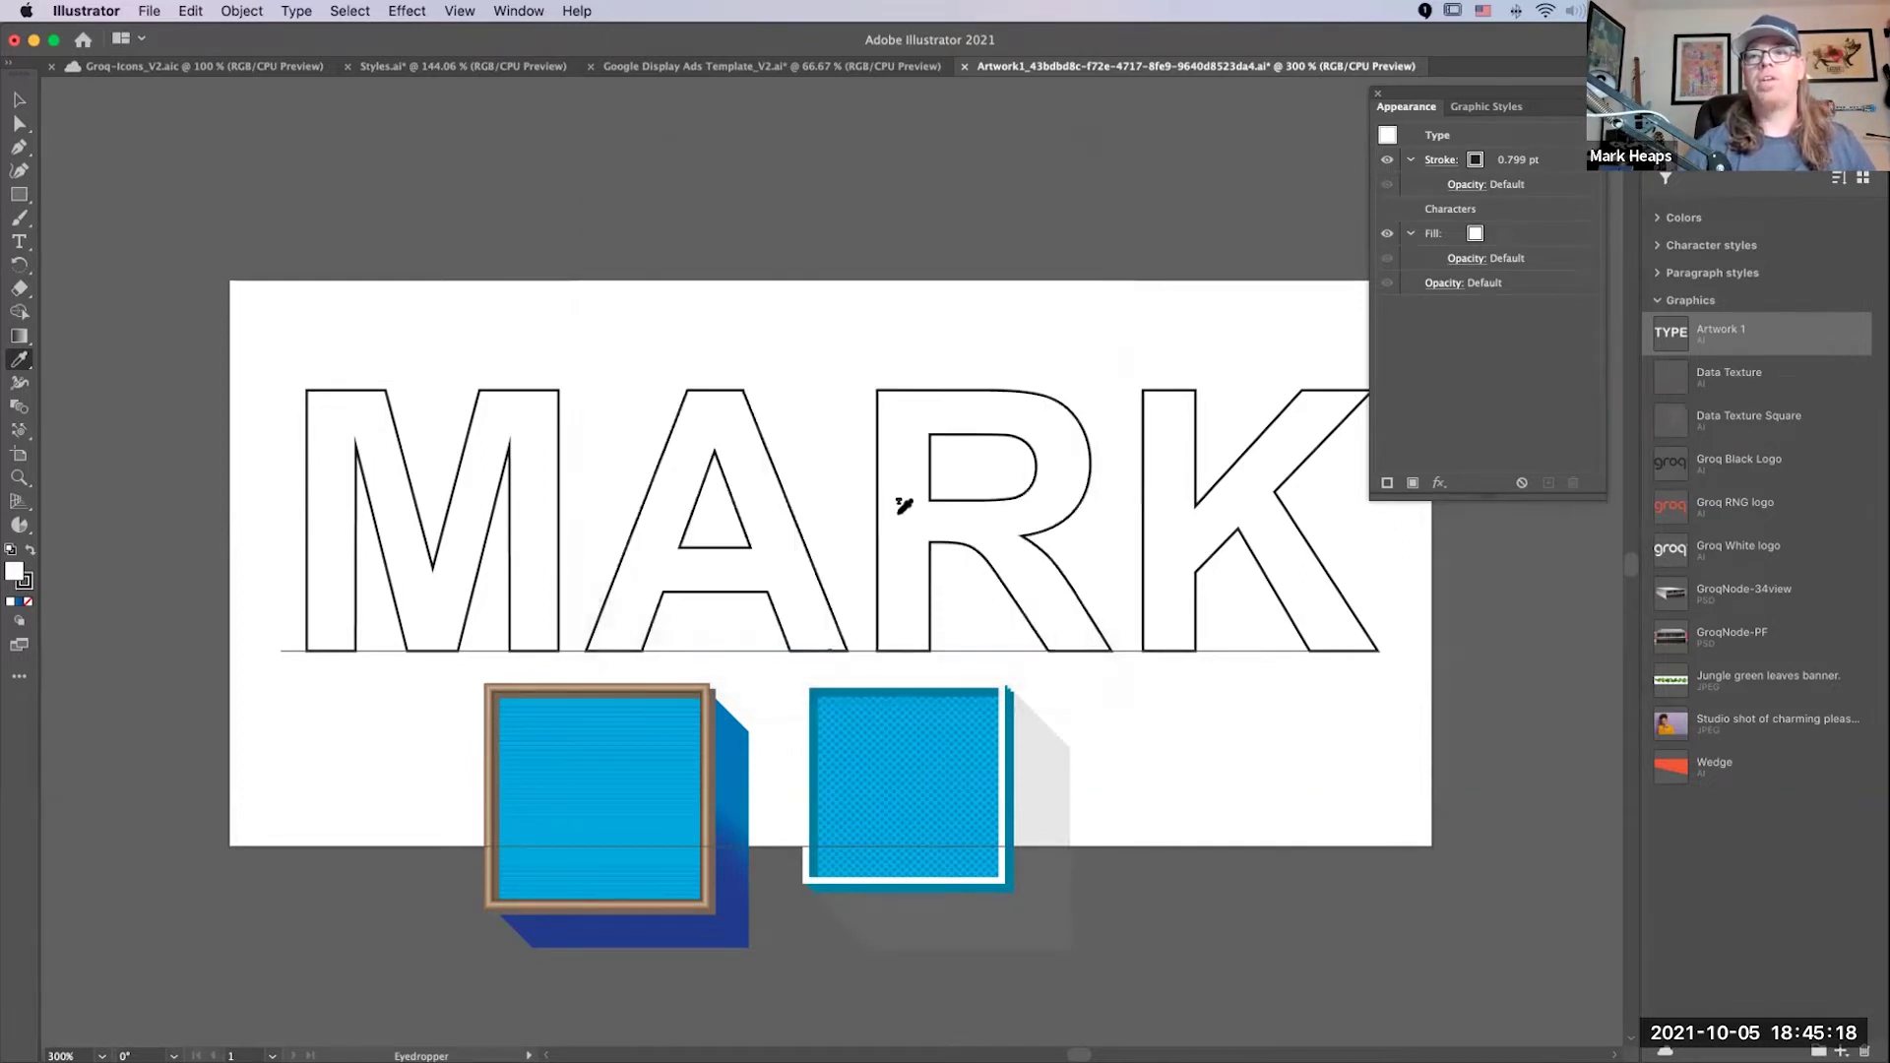
pyautogui.click(942, 766)
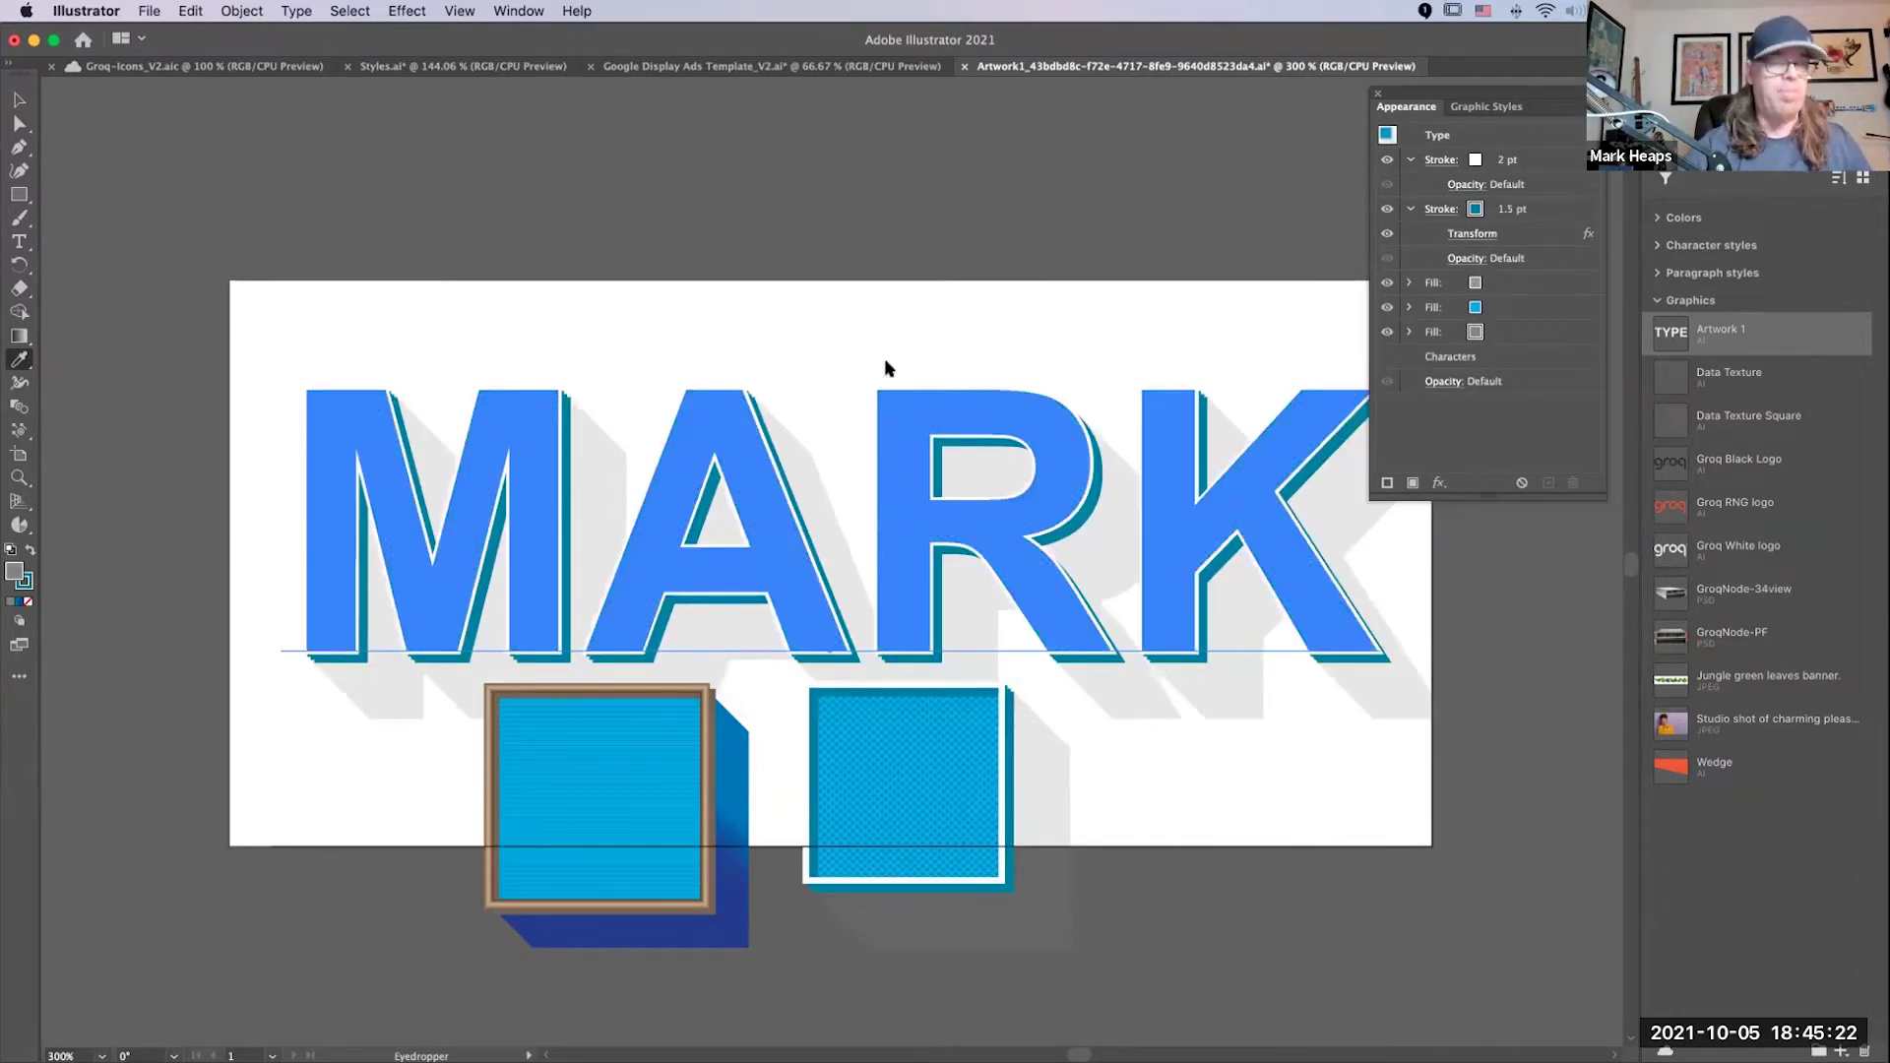
# Step: Delete the two sample squares from the artwork and select the styled lettering
pyautogui.press('v')
pyautogui.moveTo(405, 965); pyautogui.dragTo(876, 753)
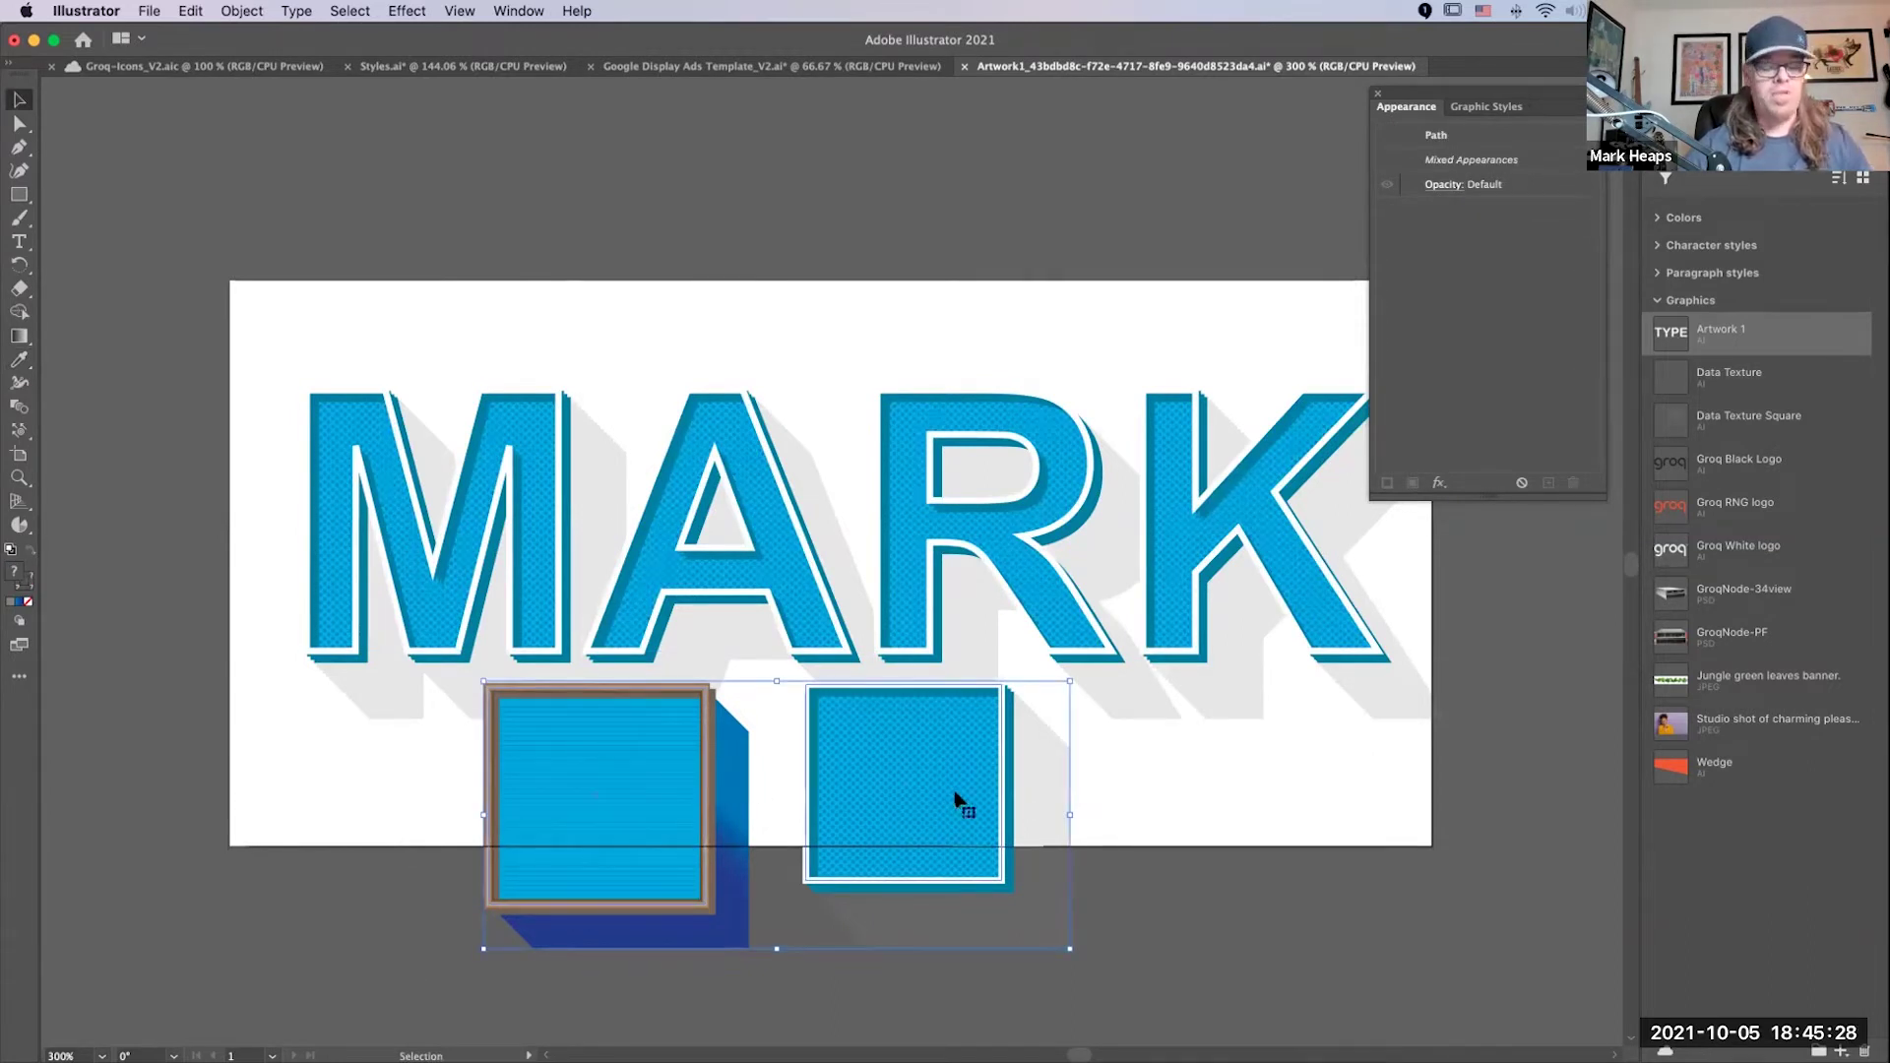
pyautogui.press('Delete')
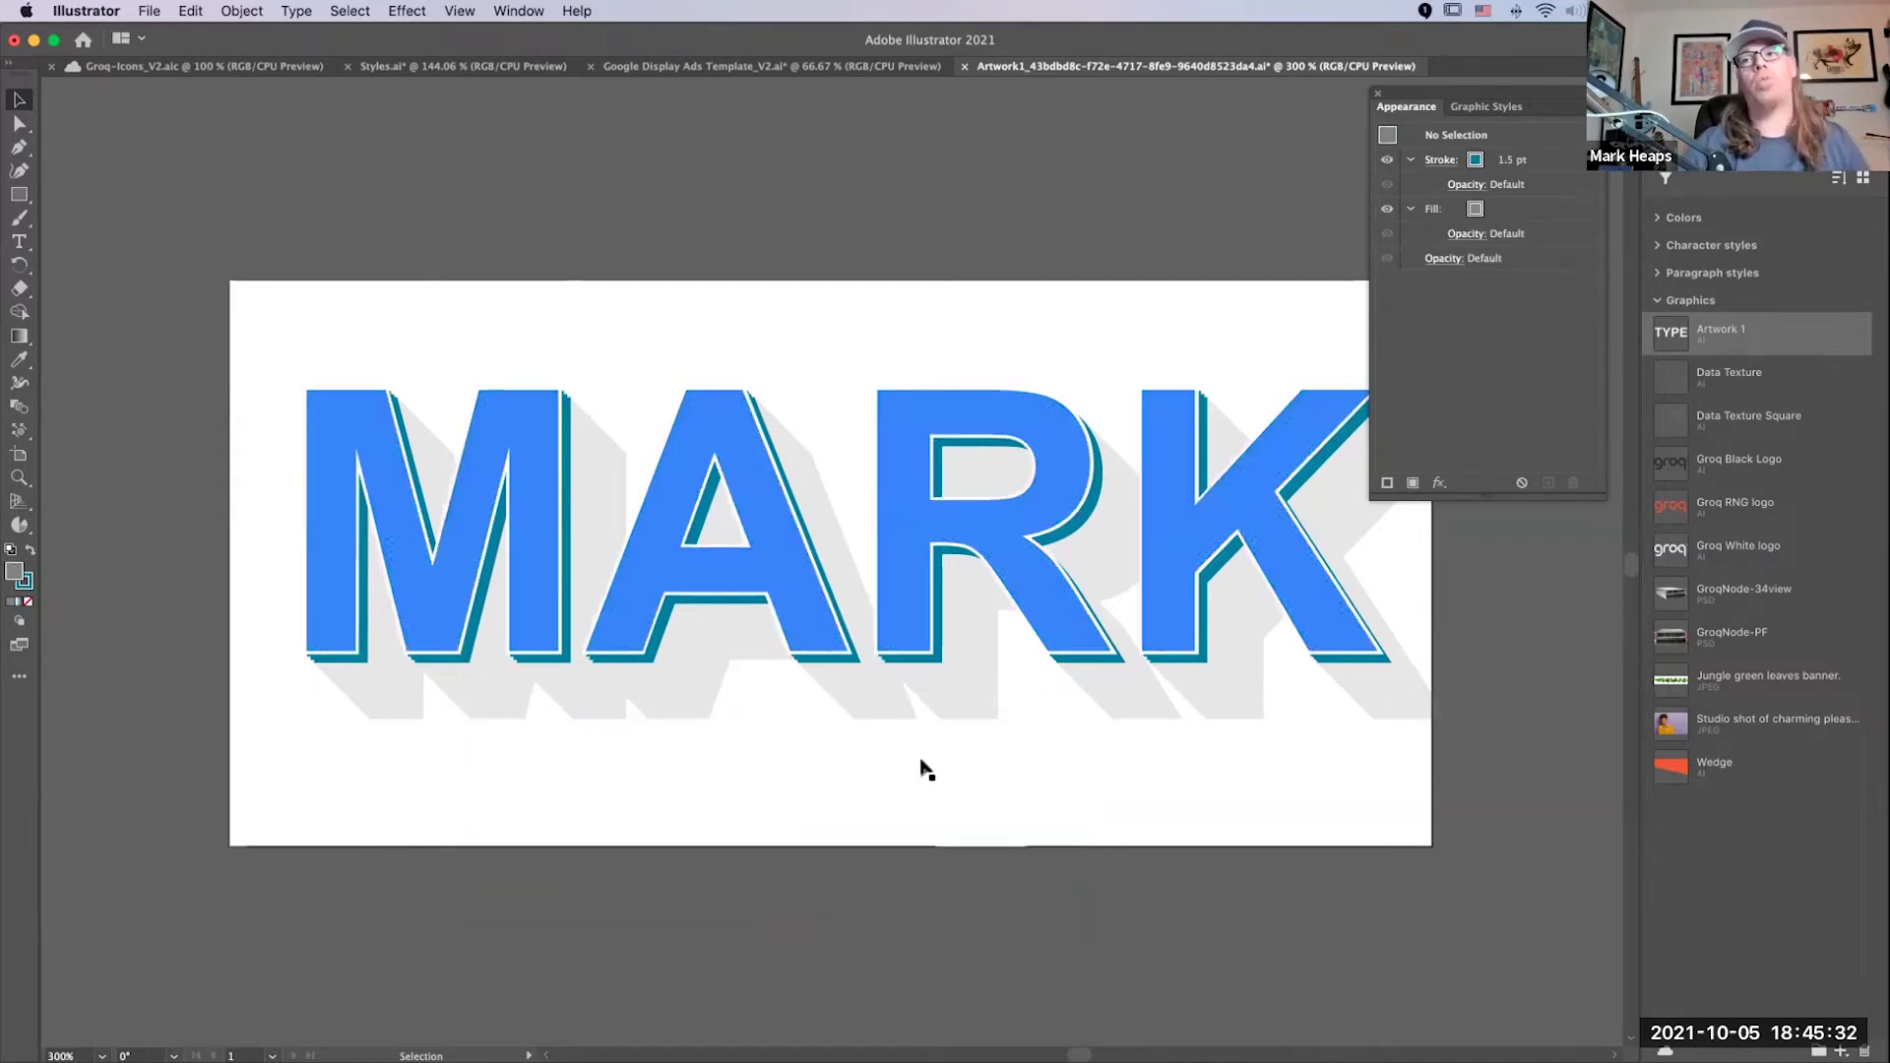
pyautogui.click(940, 616)
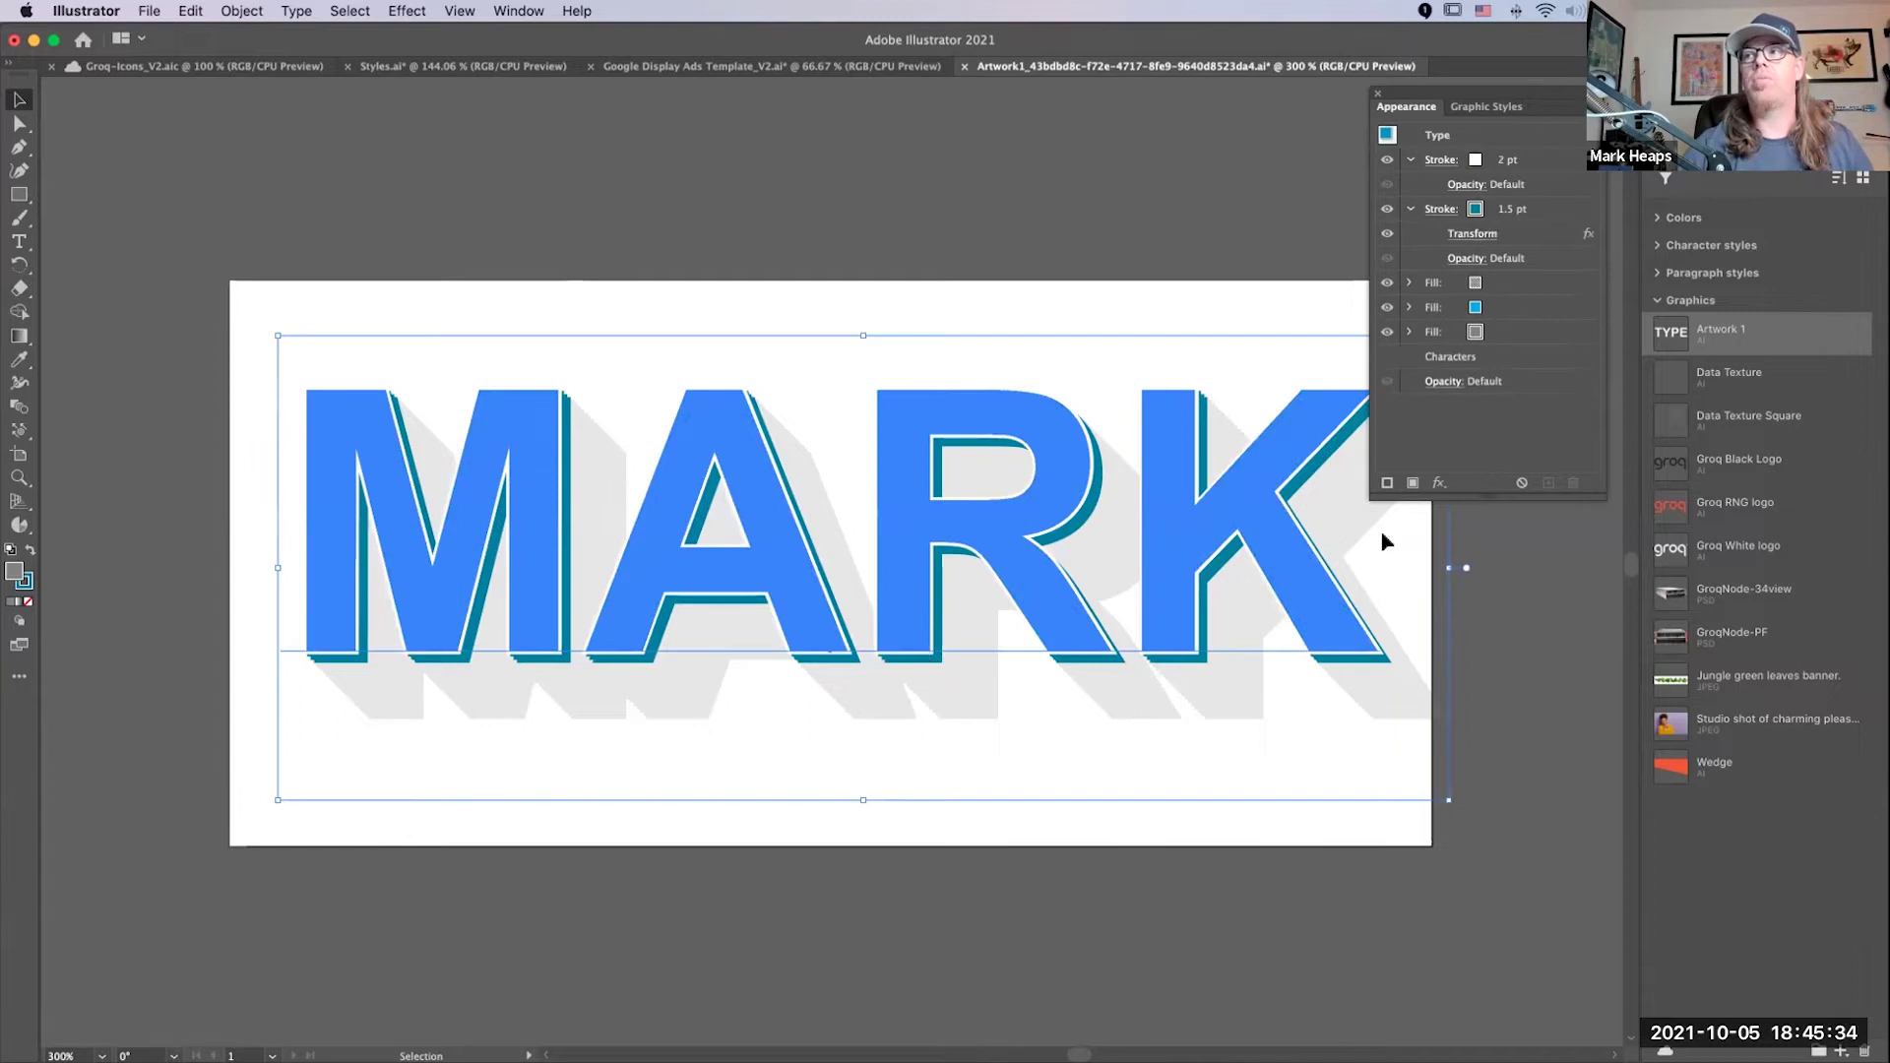
# Step: Hide the lettering's lowest gray fill in its appearance, deselect the lettering and save the artwork
pyautogui.click(1386, 333)
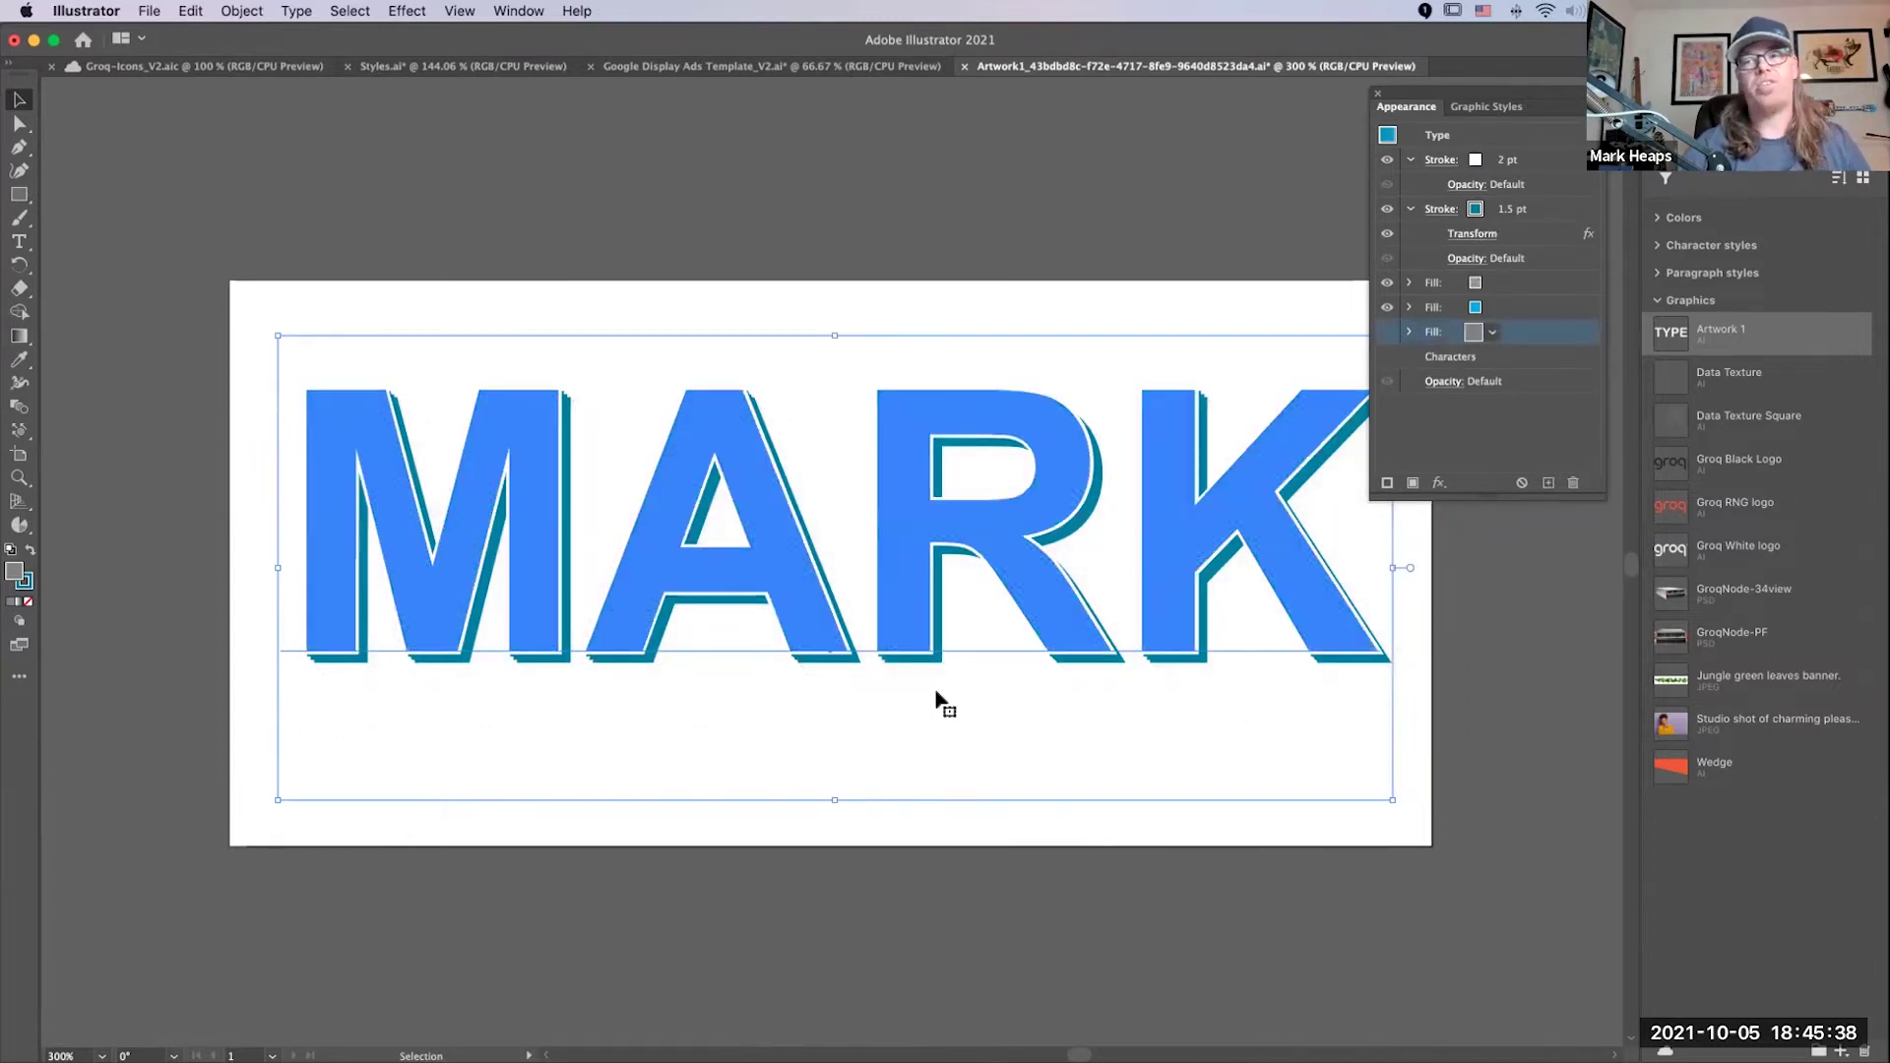
pyautogui.press('a')
pyautogui.click(1063, 737)
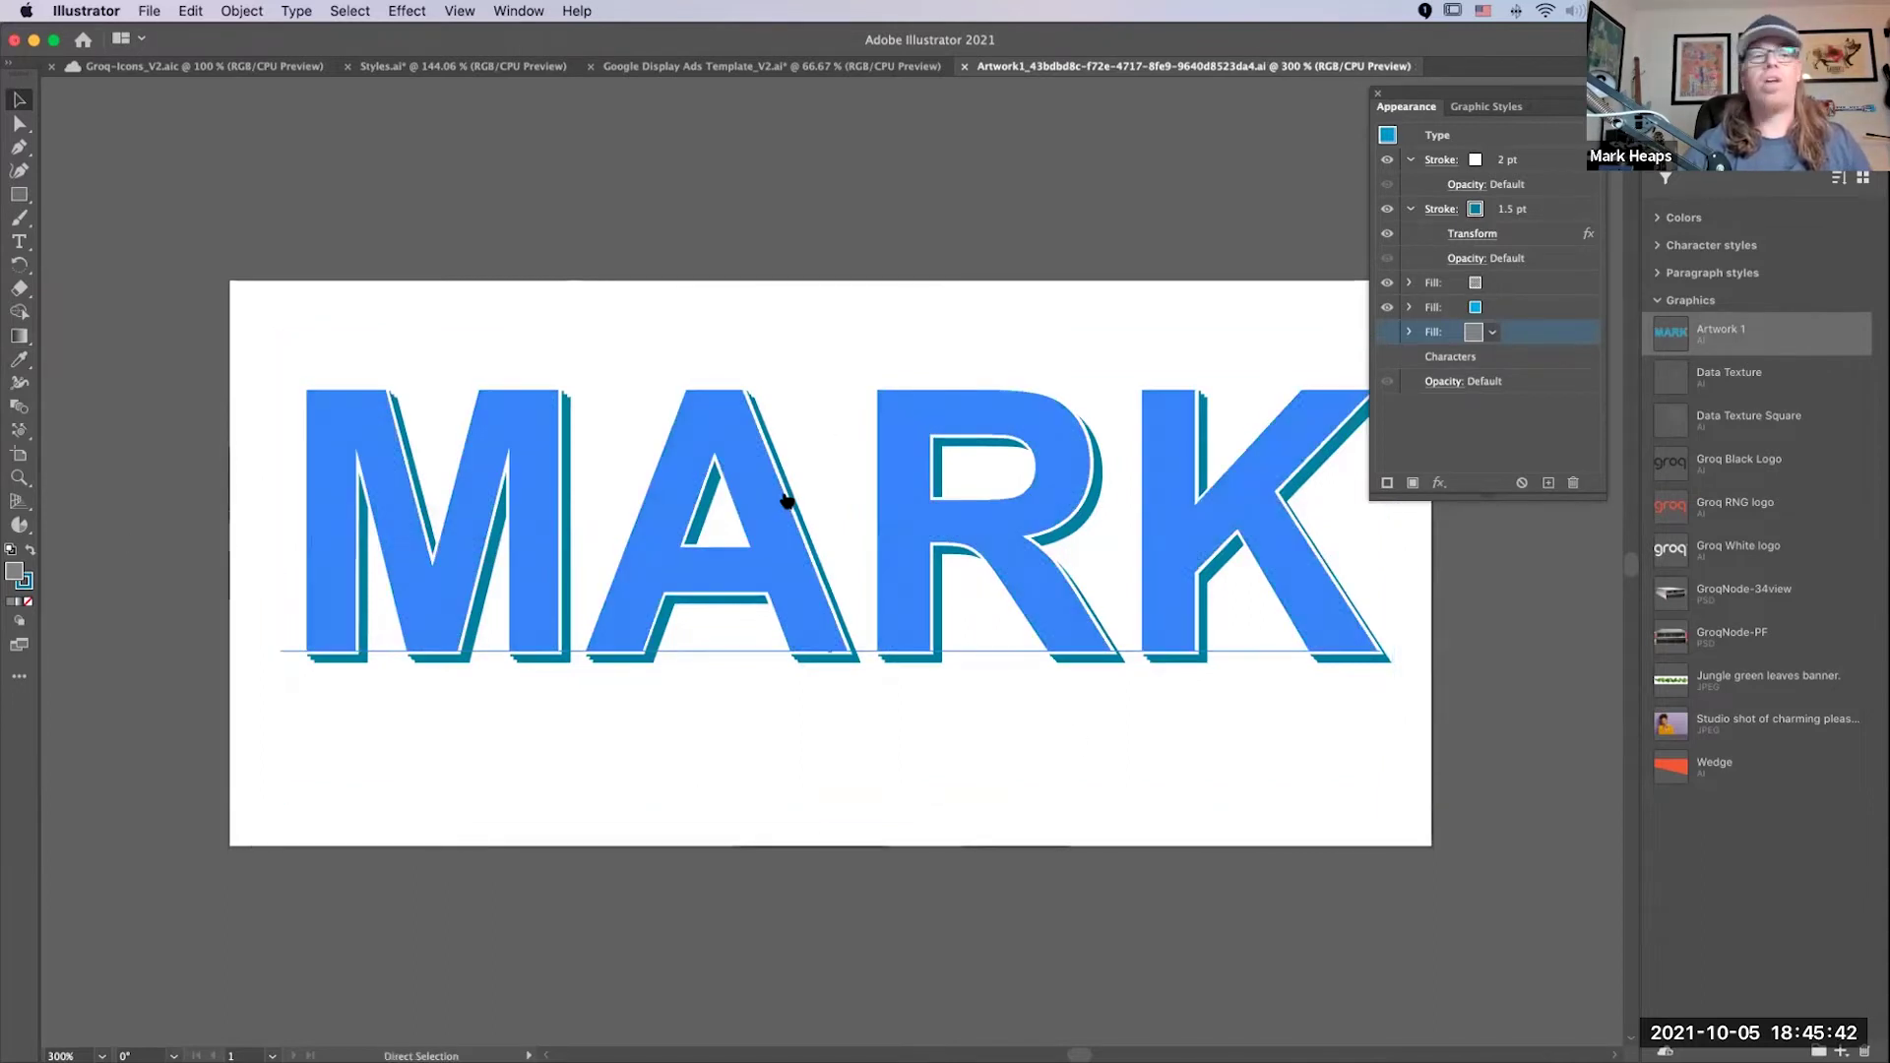
# Step: Switch to Photoshop, enlarge the linked lettering in Dogs Stacked.jpeg and reposition it behind the middle dog
pyautogui.press('super+Tab')
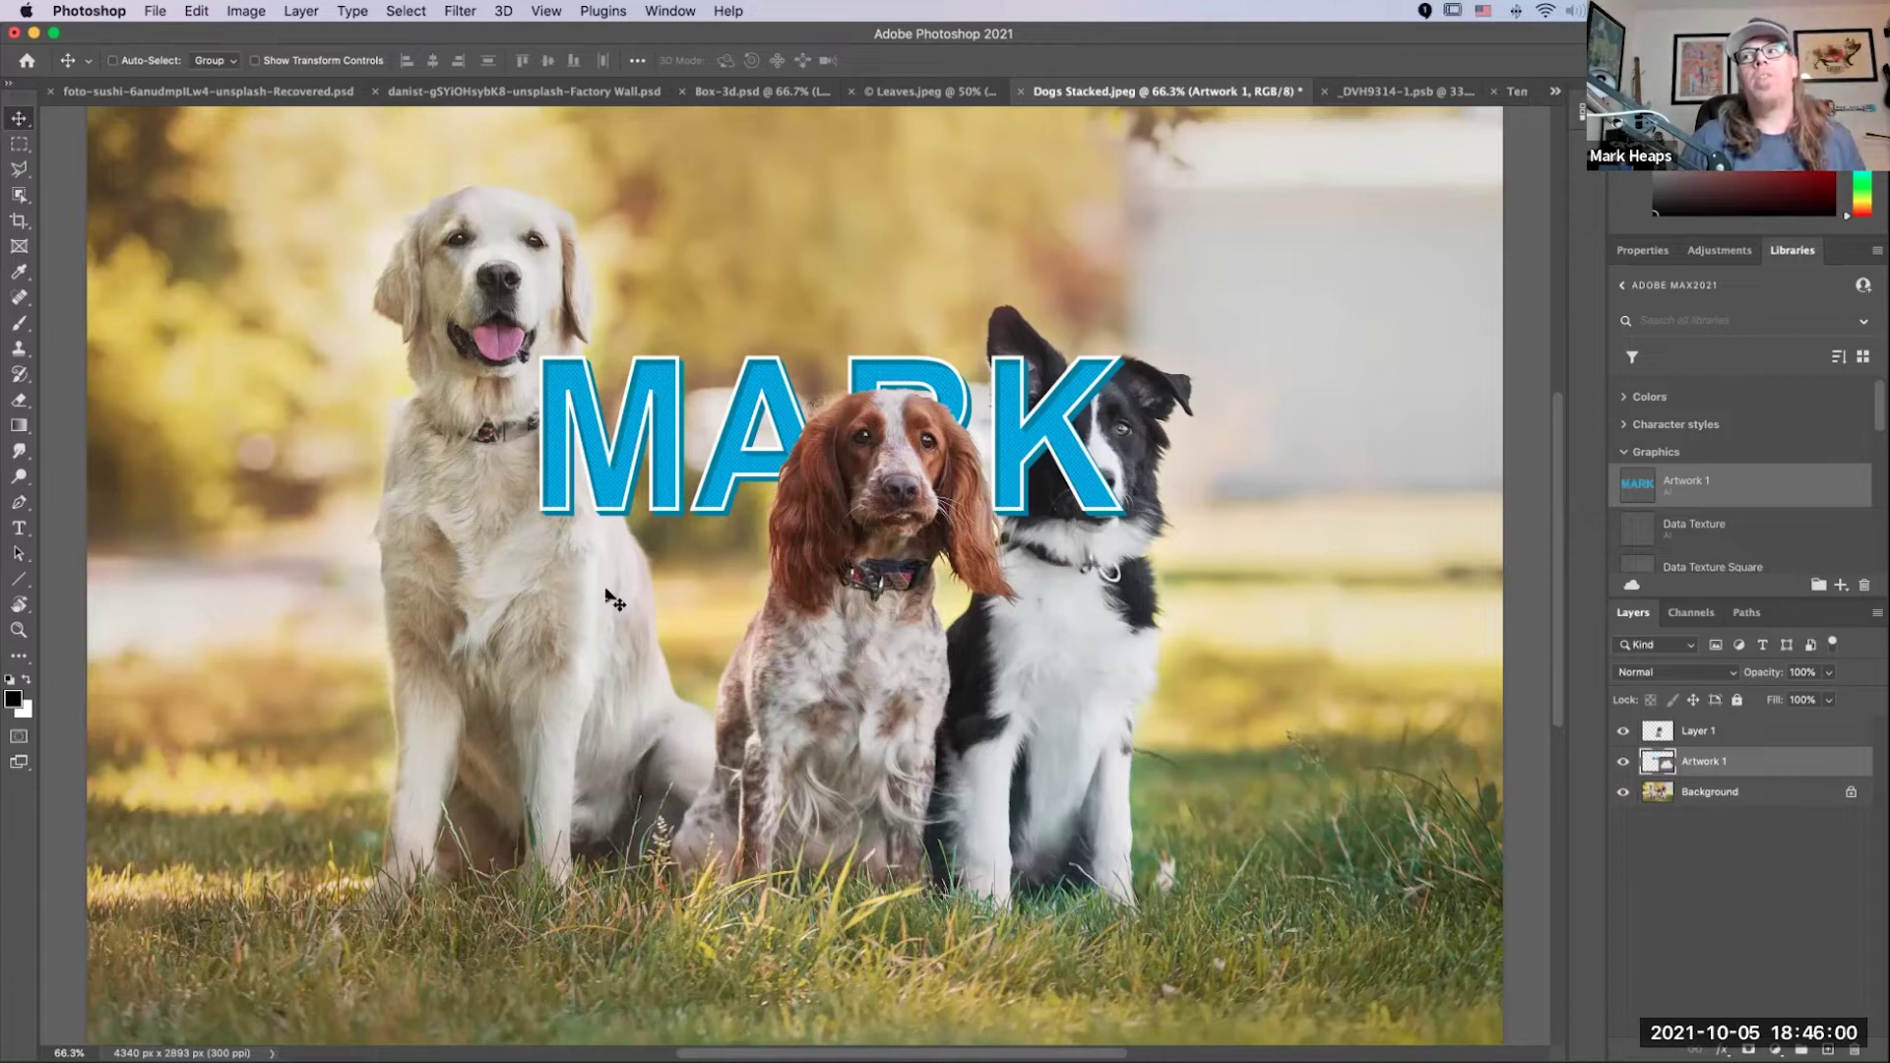
pyautogui.press('super+t')
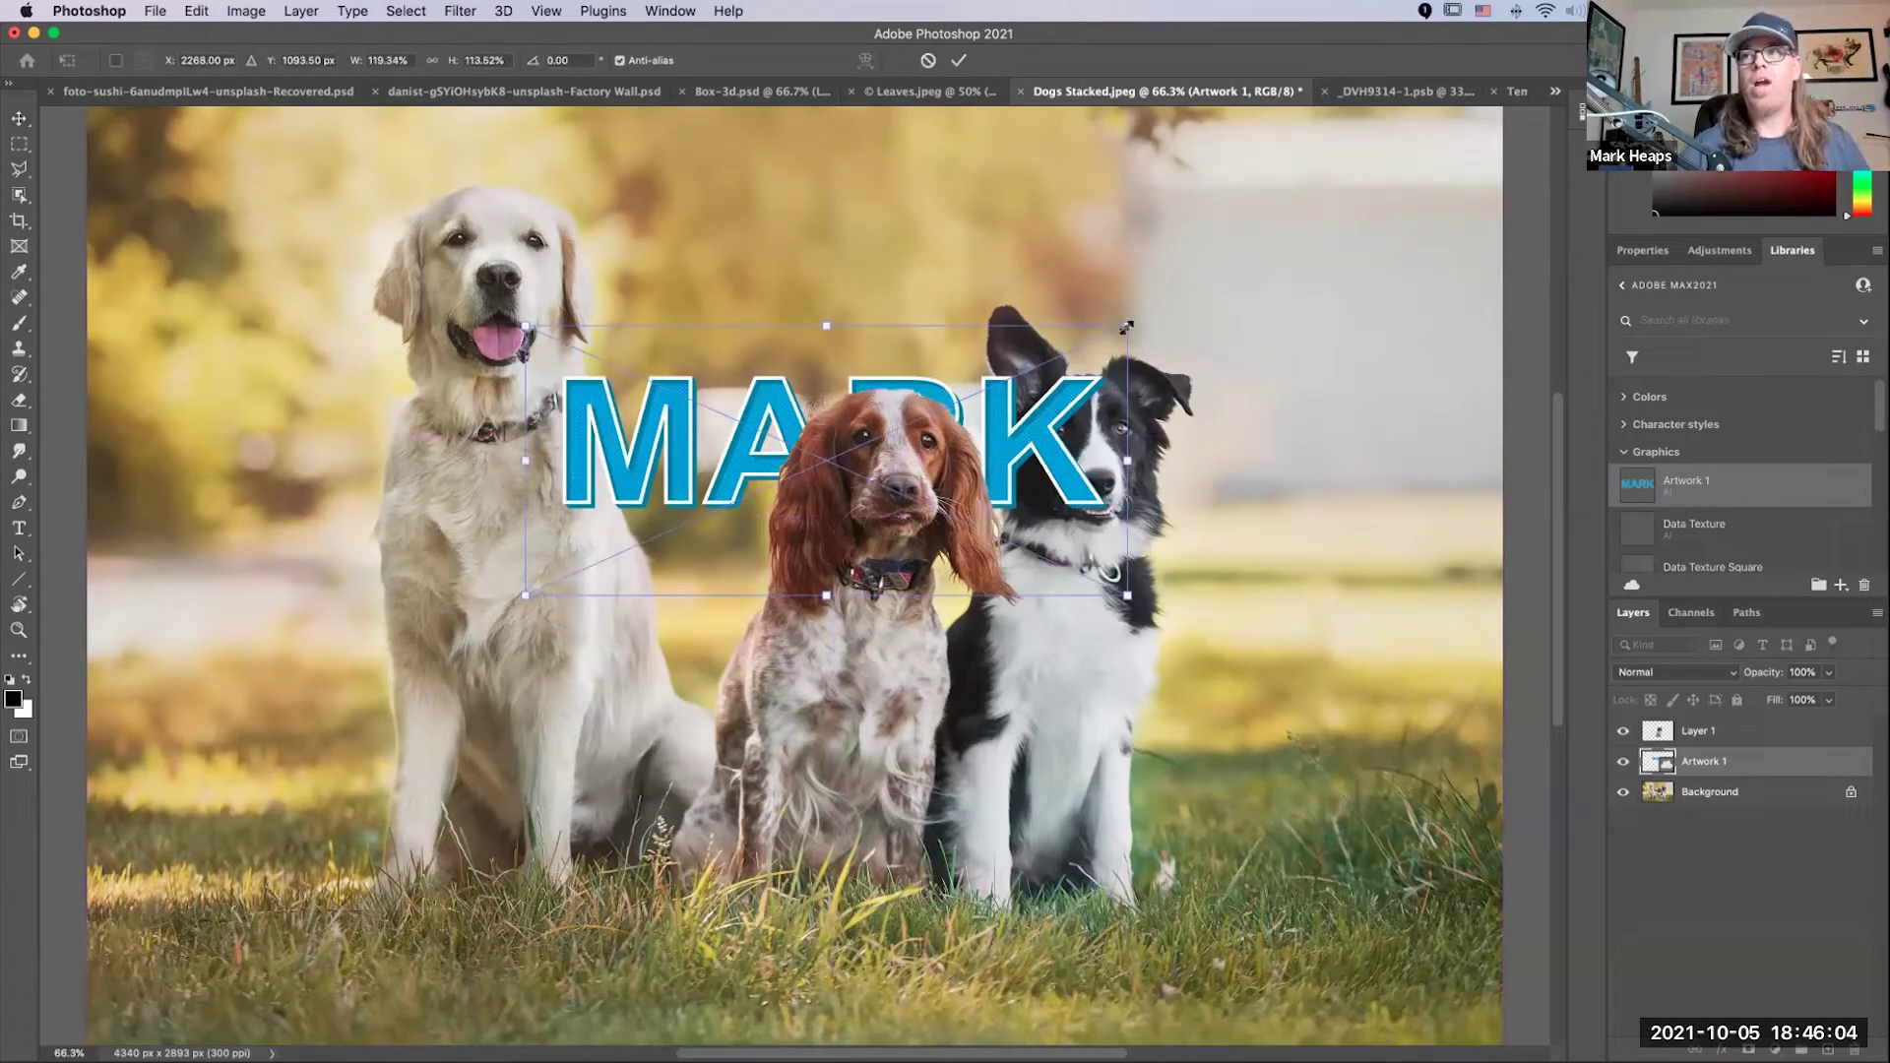
pyautogui.moveTo(1142, 312); pyautogui.dragTo(1349, 187)
pyautogui.press('Return')
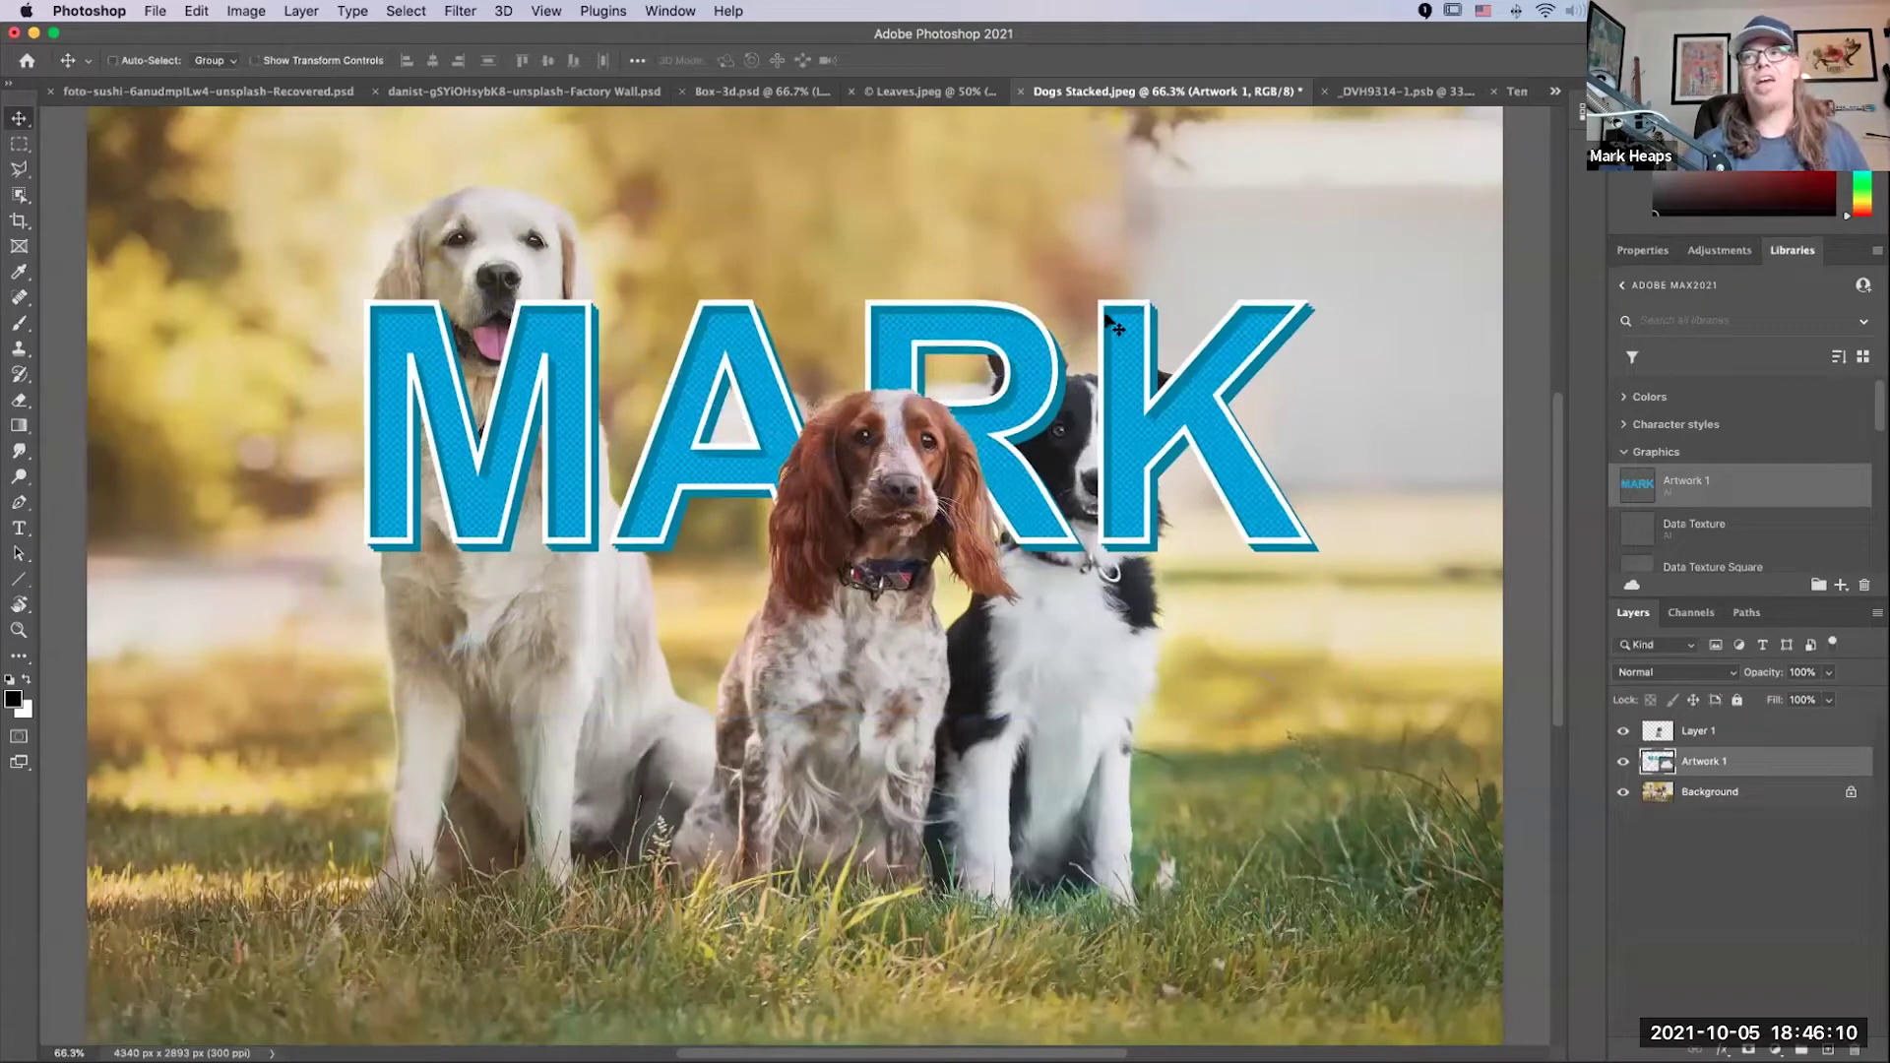
pyautogui.moveTo(884, 337)
pyautogui.mouseDown()
pyautogui.moveTo(875, 392)
pyautogui.moveTo(862, 334)
pyautogui.mouseUp()
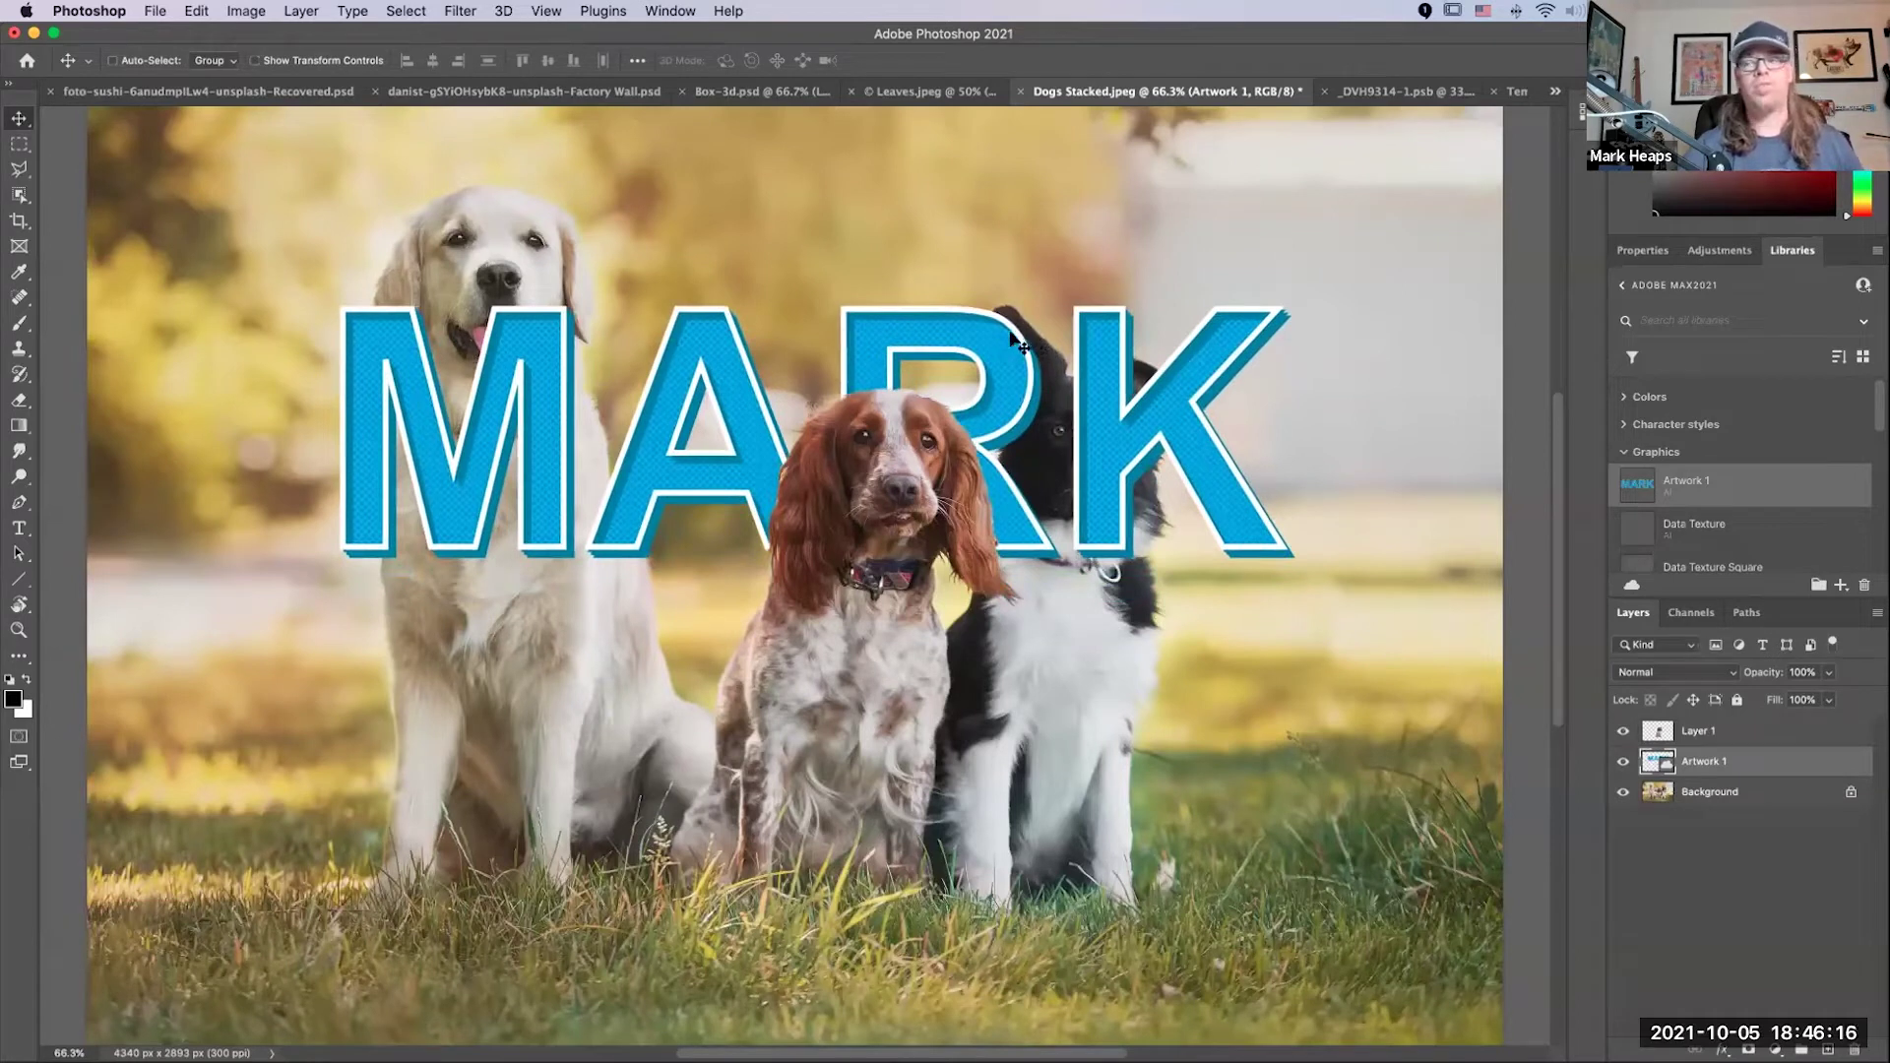
pyautogui.moveTo(1029, 403); pyautogui.dragTo(1027, 379)
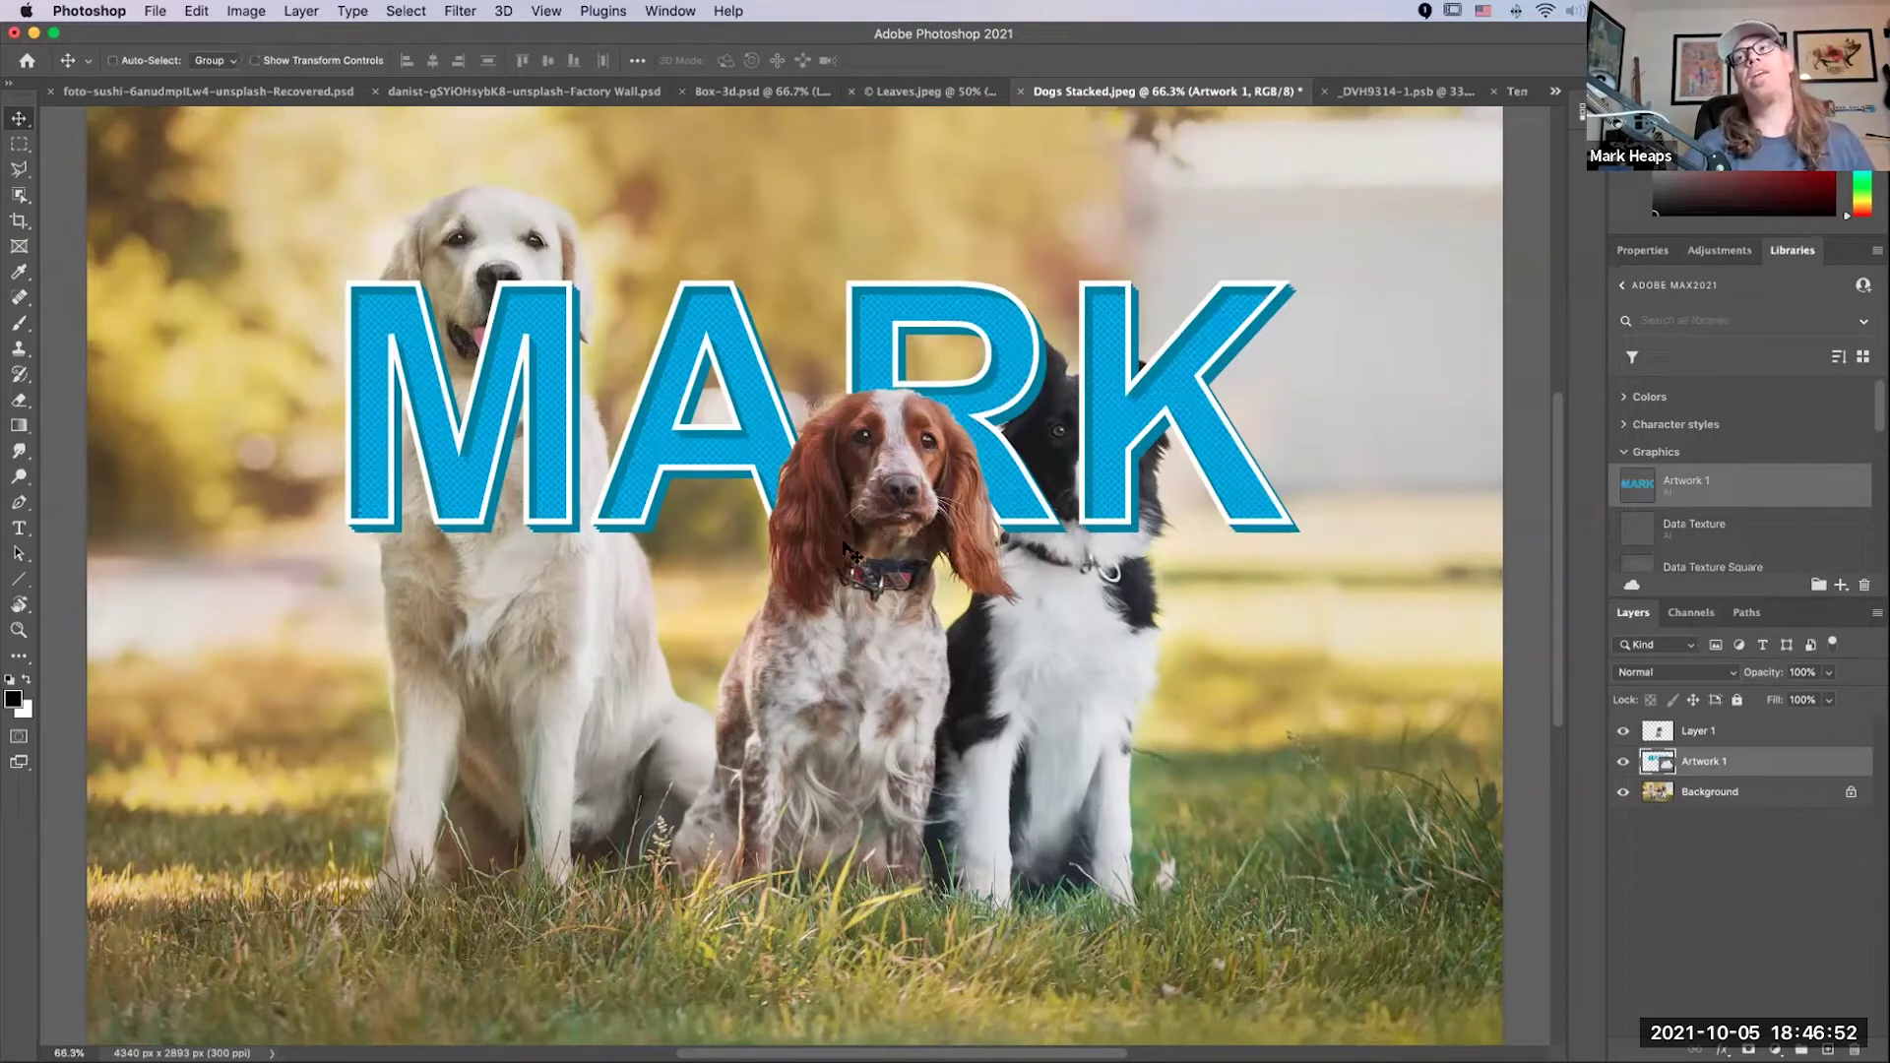
# Step: Look through the other open documents, return to Dogs Stacked.jpeg and close it without saving
pyautogui.click(178, 94)
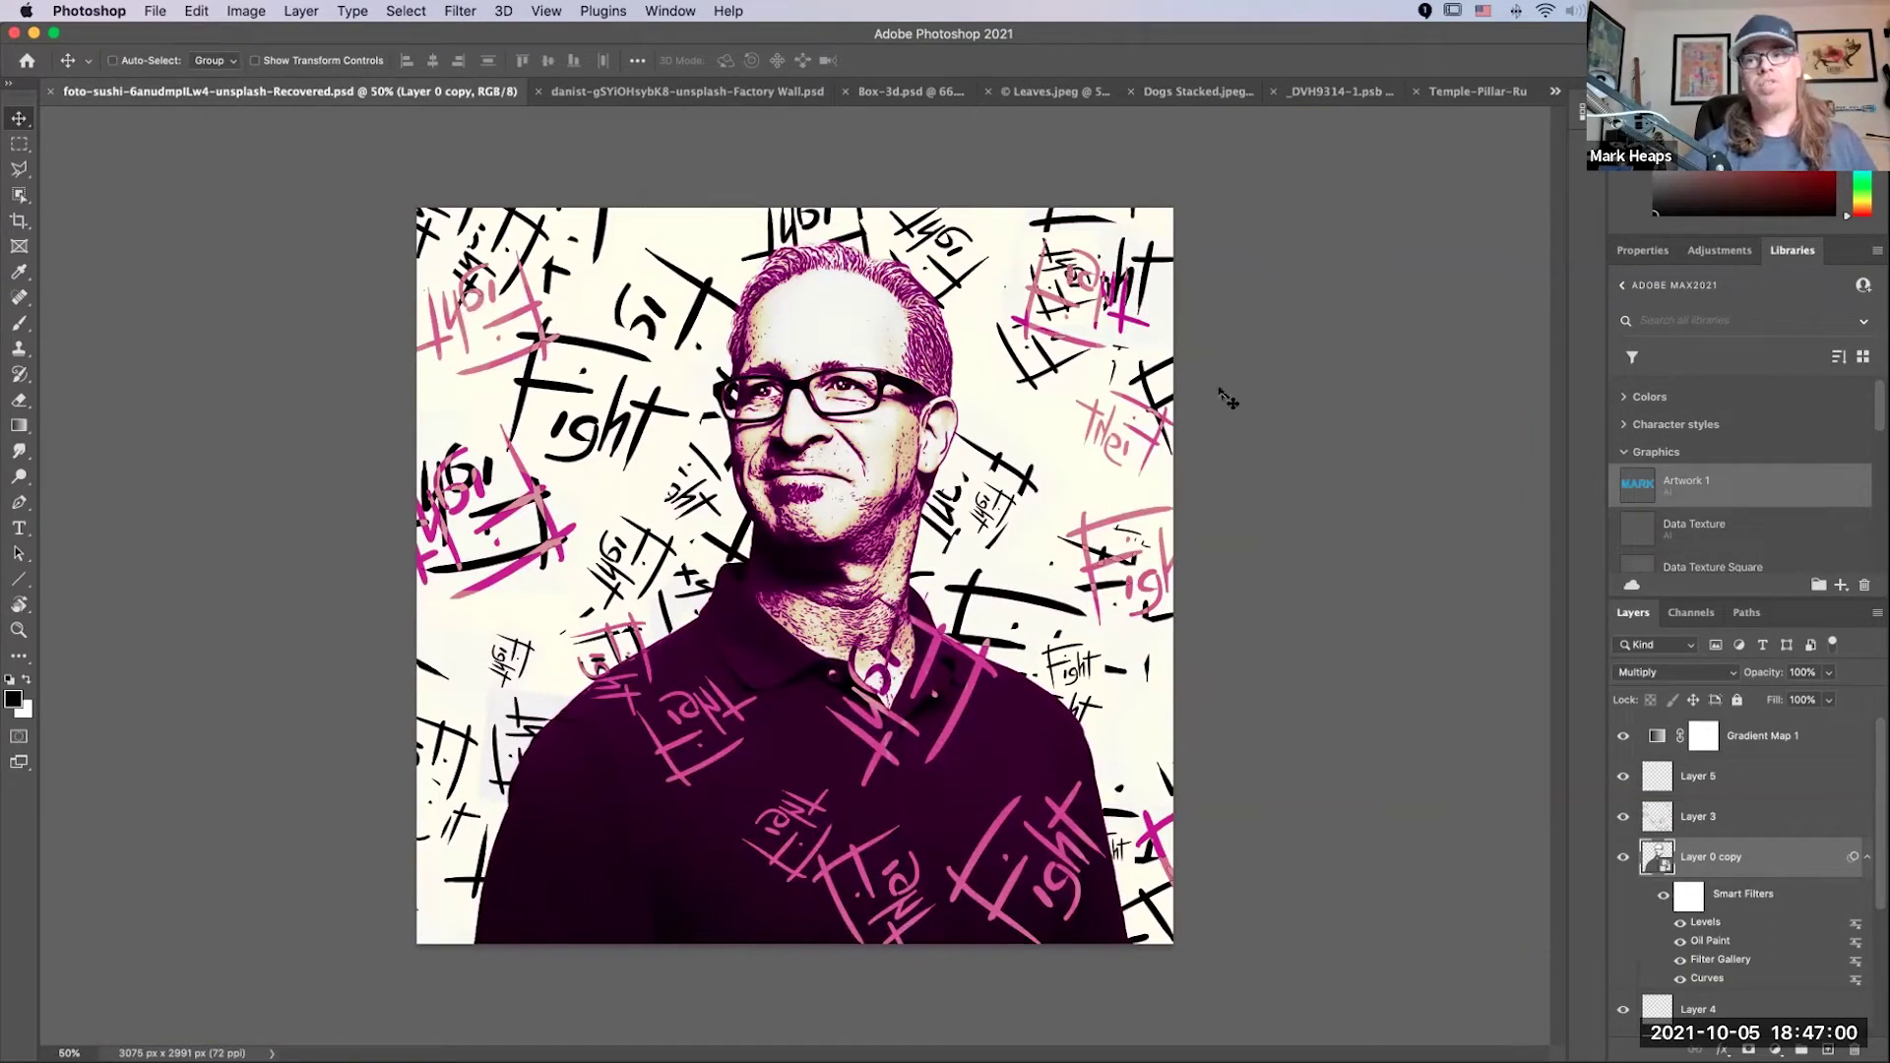
pyautogui.press('super')
pyautogui.hotkey('ctrl', 'Tab')
pyautogui.hotkey('ctrl', 'Tab')
pyautogui.hotkey('ctrl', 'Tab')
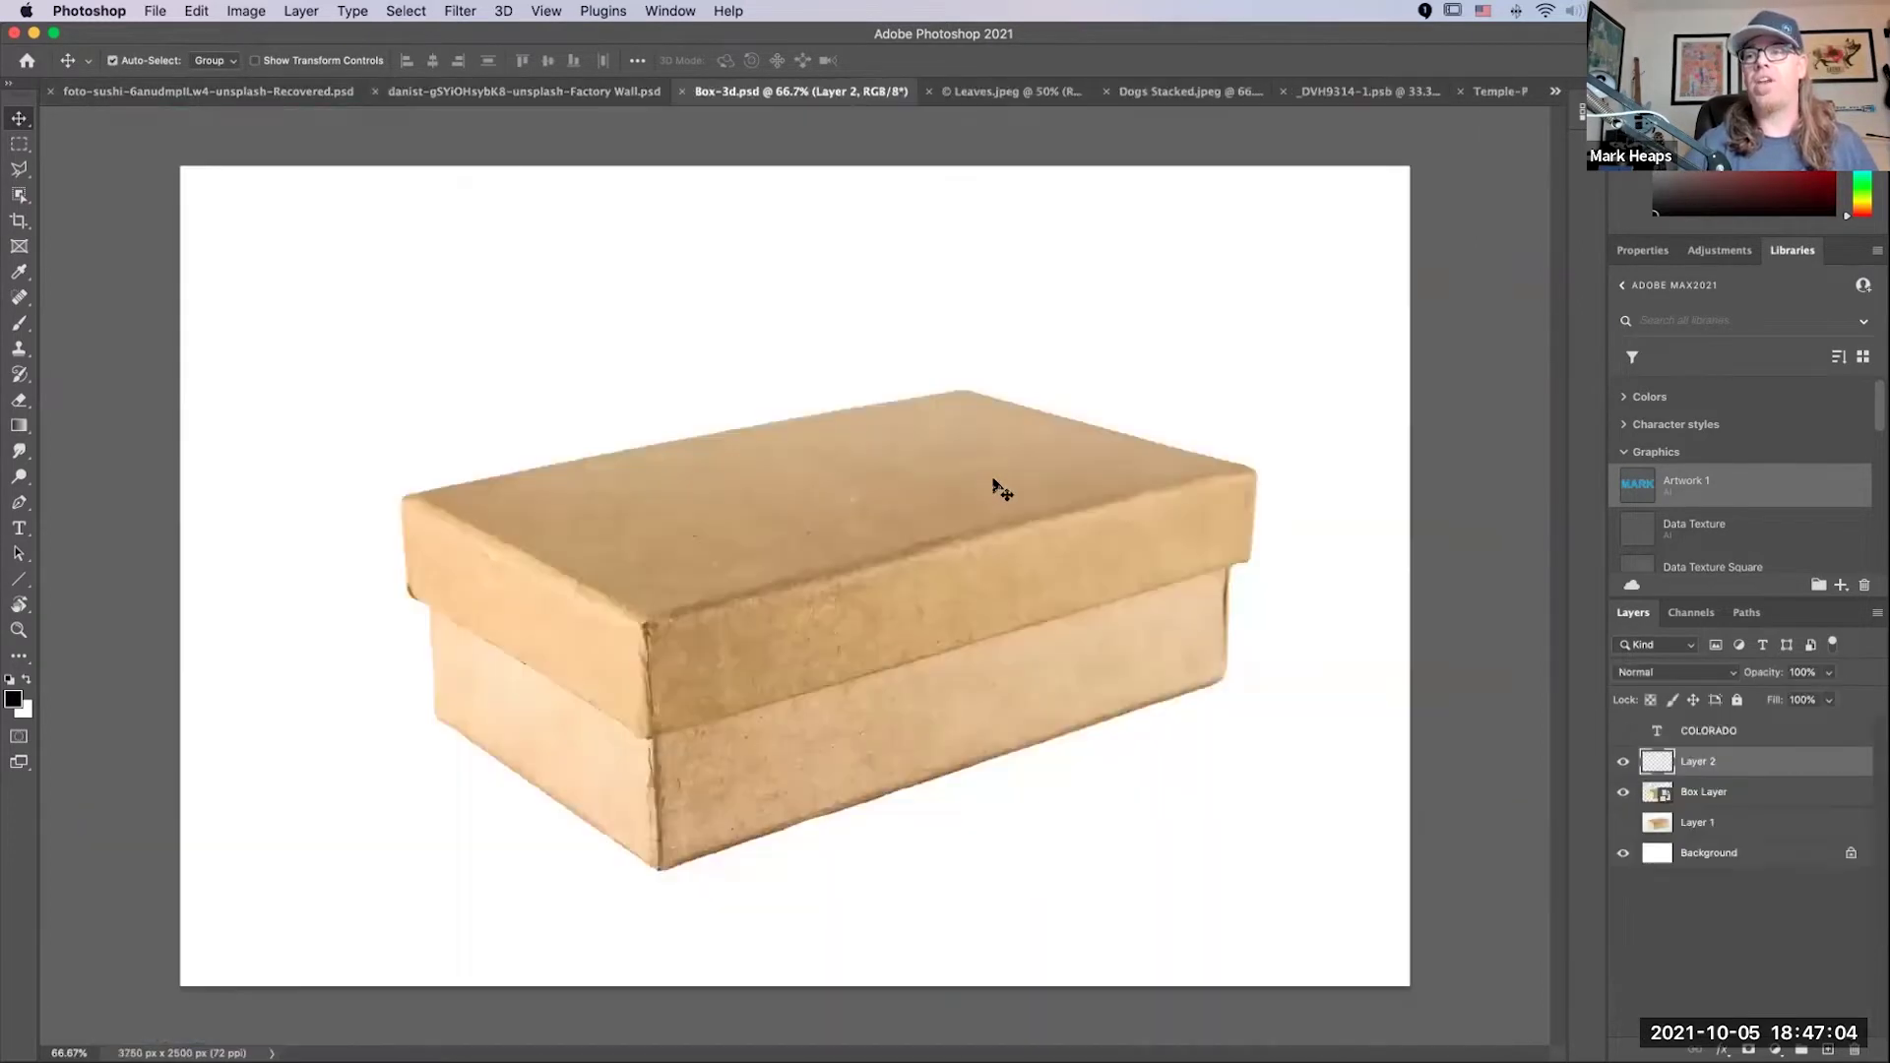
pyautogui.hotkey('ctrl', 'Tab')
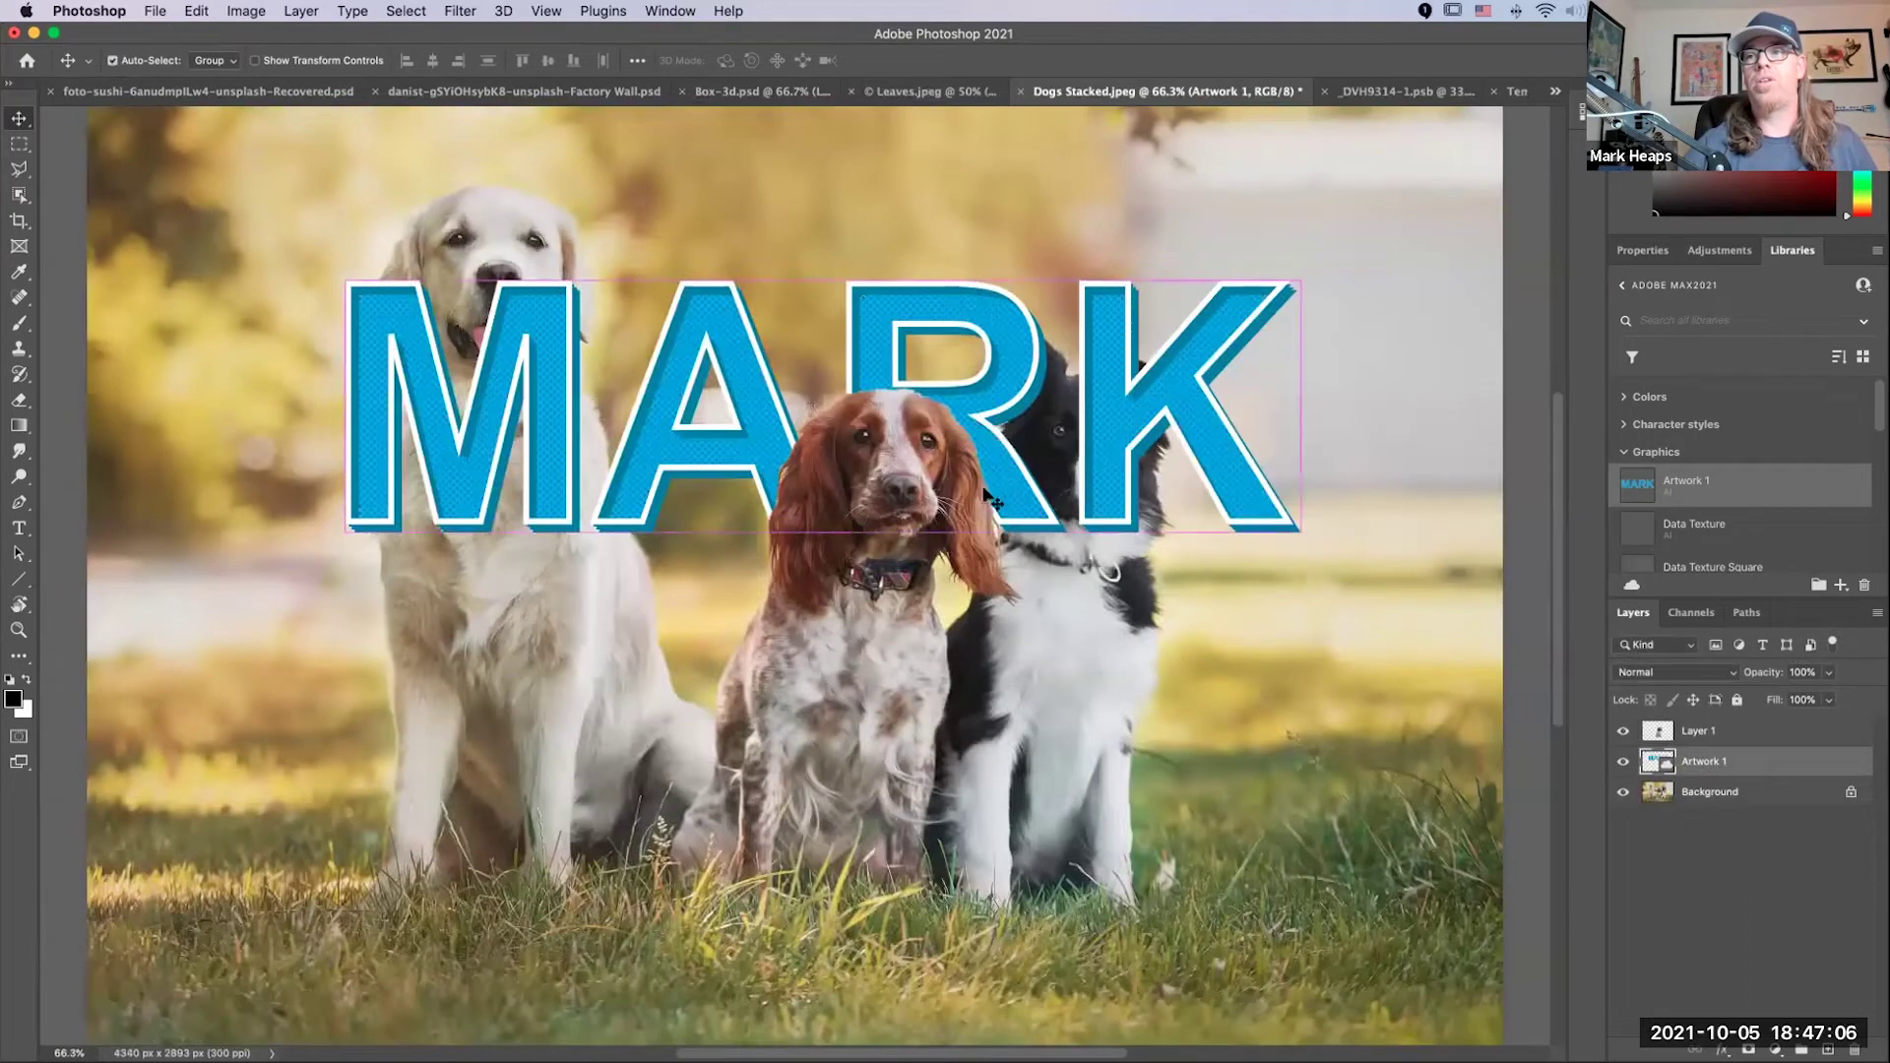
pyautogui.press('super+w')
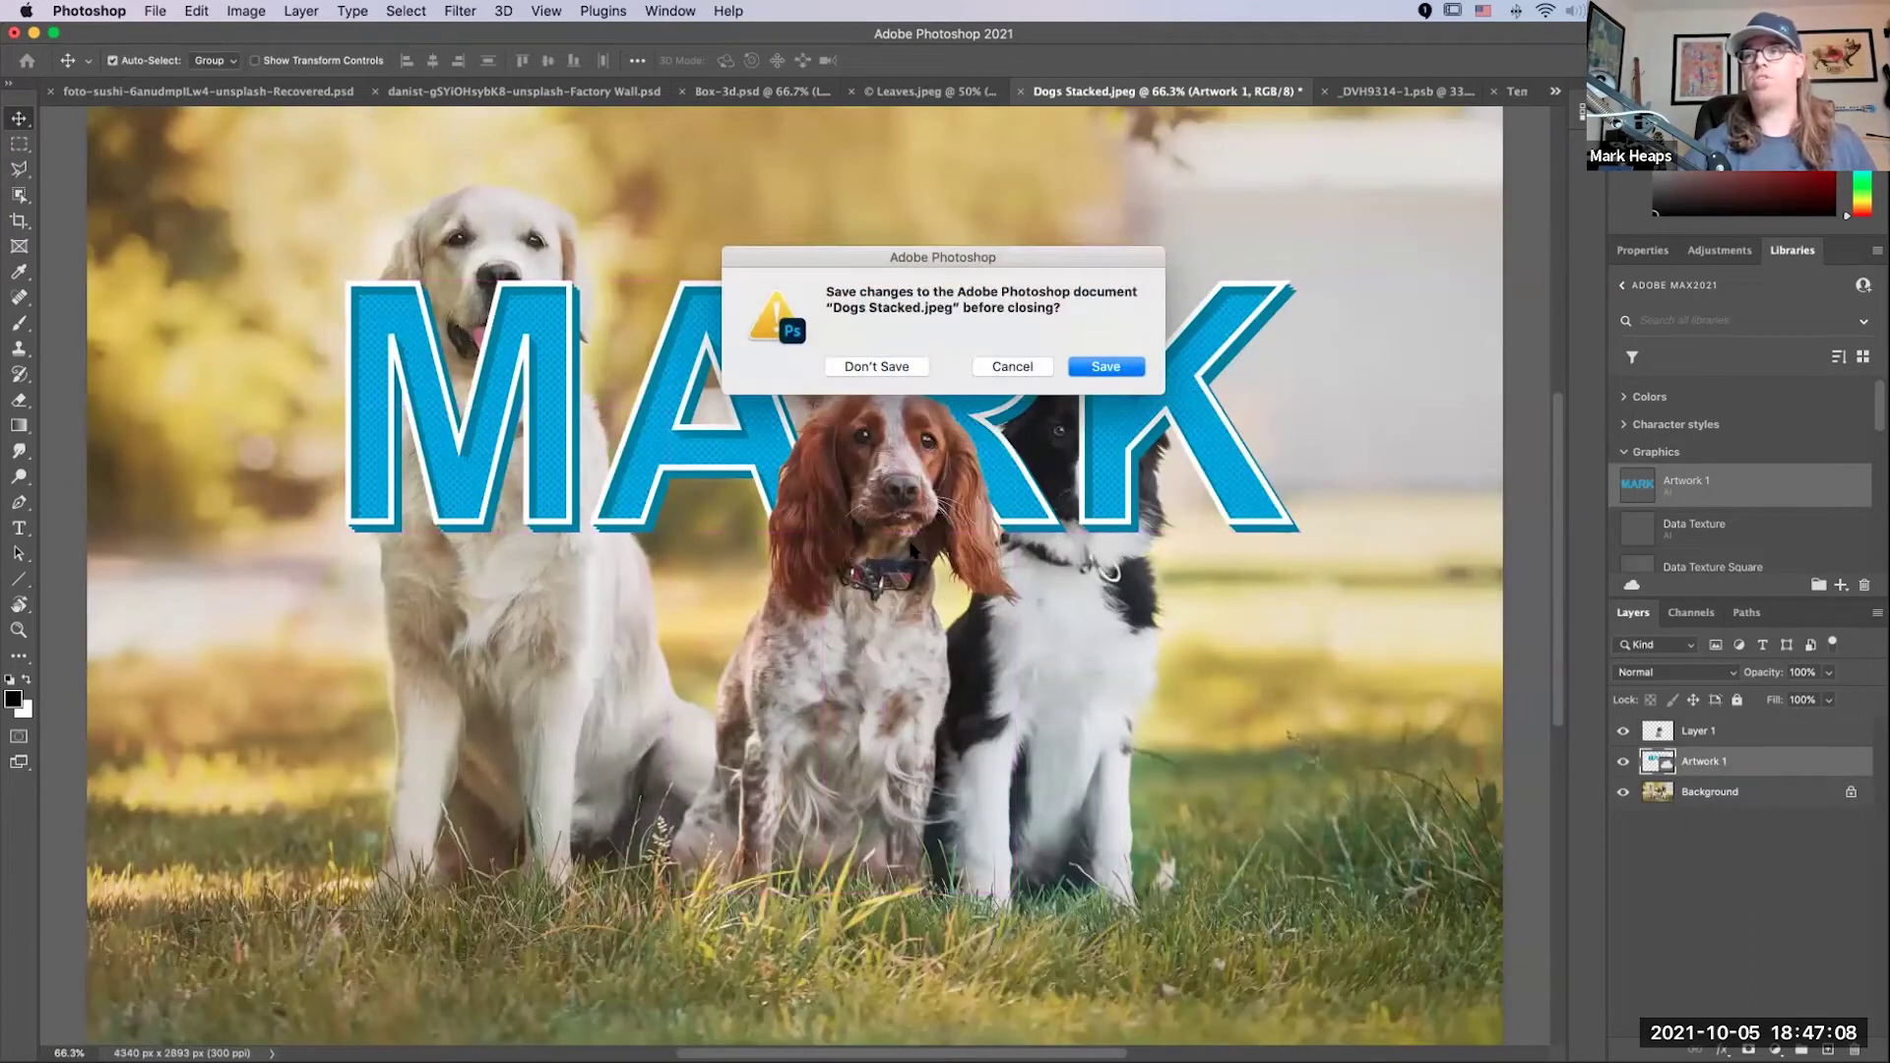
pyautogui.press('super+d')
# Step: Go to AdobeStock_298478411.jpeg and hide its Gradient Map Pattern Scripts text layer
pyautogui.hotkey('ctrl', 'Tab')
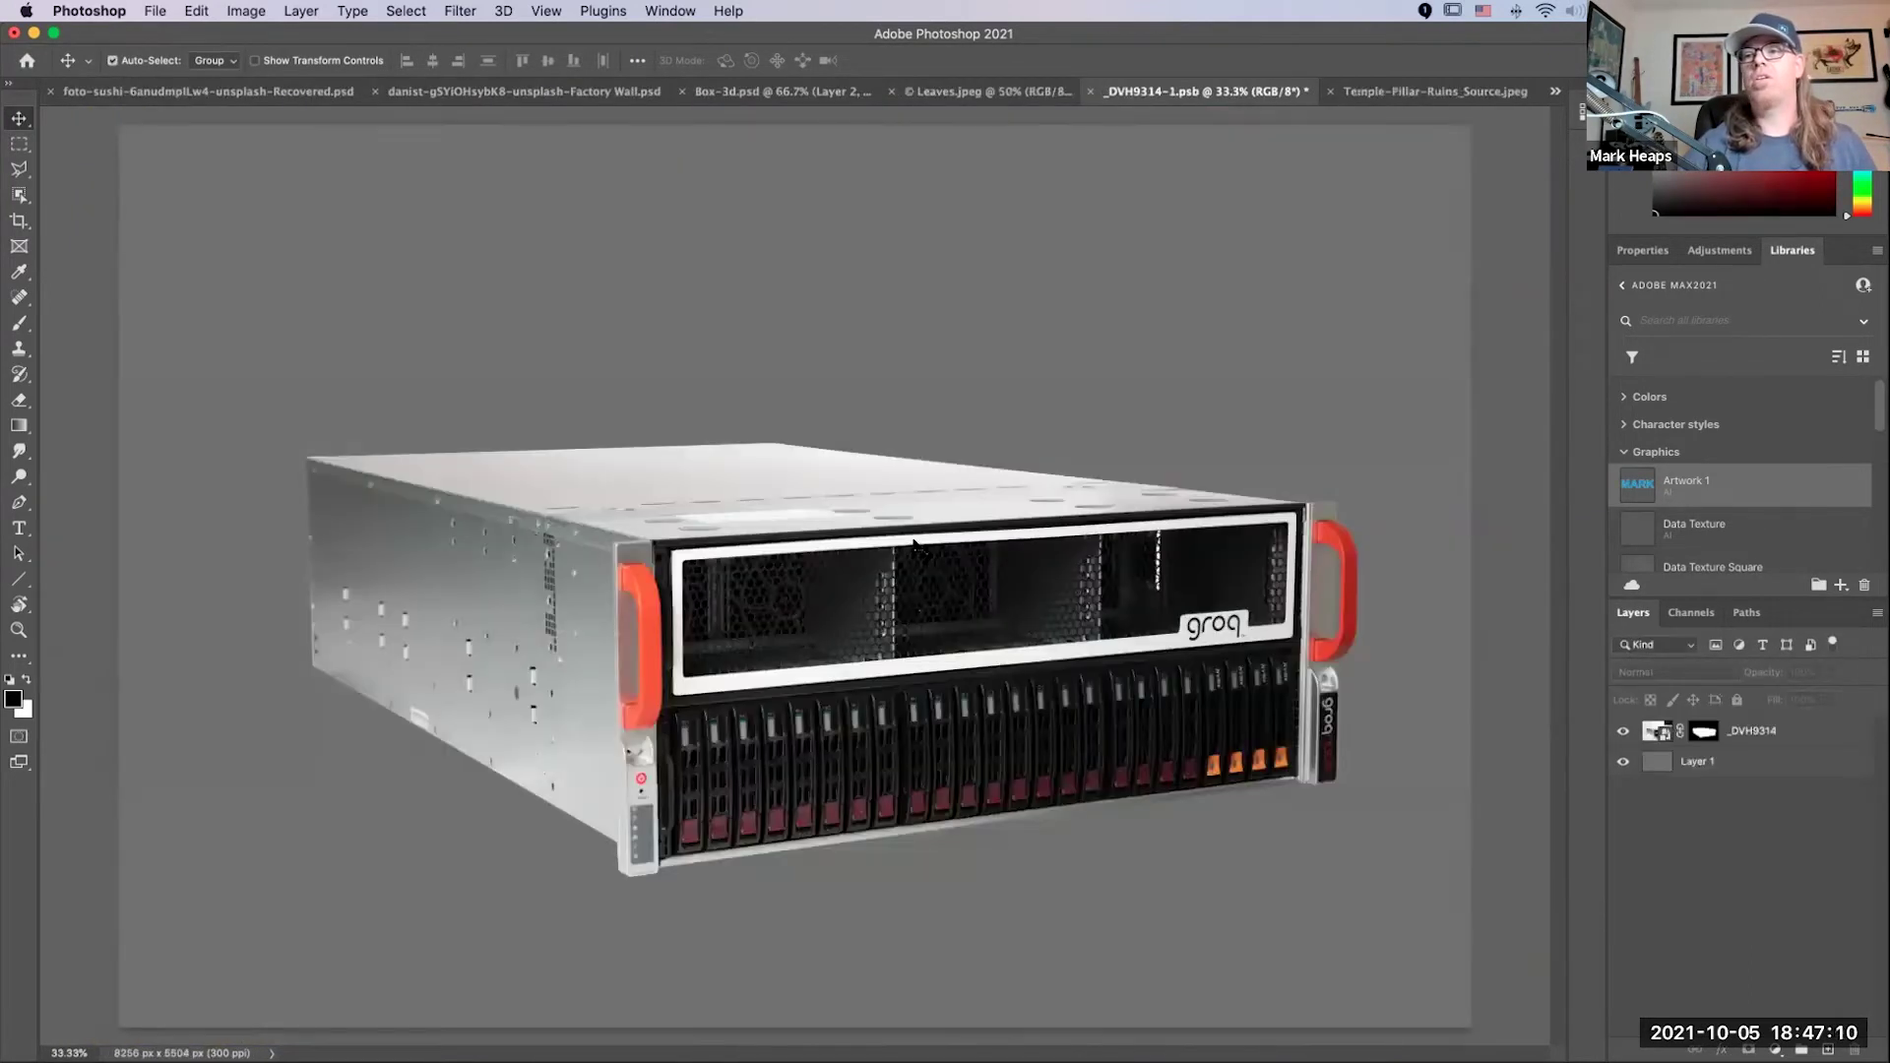
pyautogui.hotkey('ctrl', 'Tab')
pyautogui.hotkey('ctrl', 'Tab')
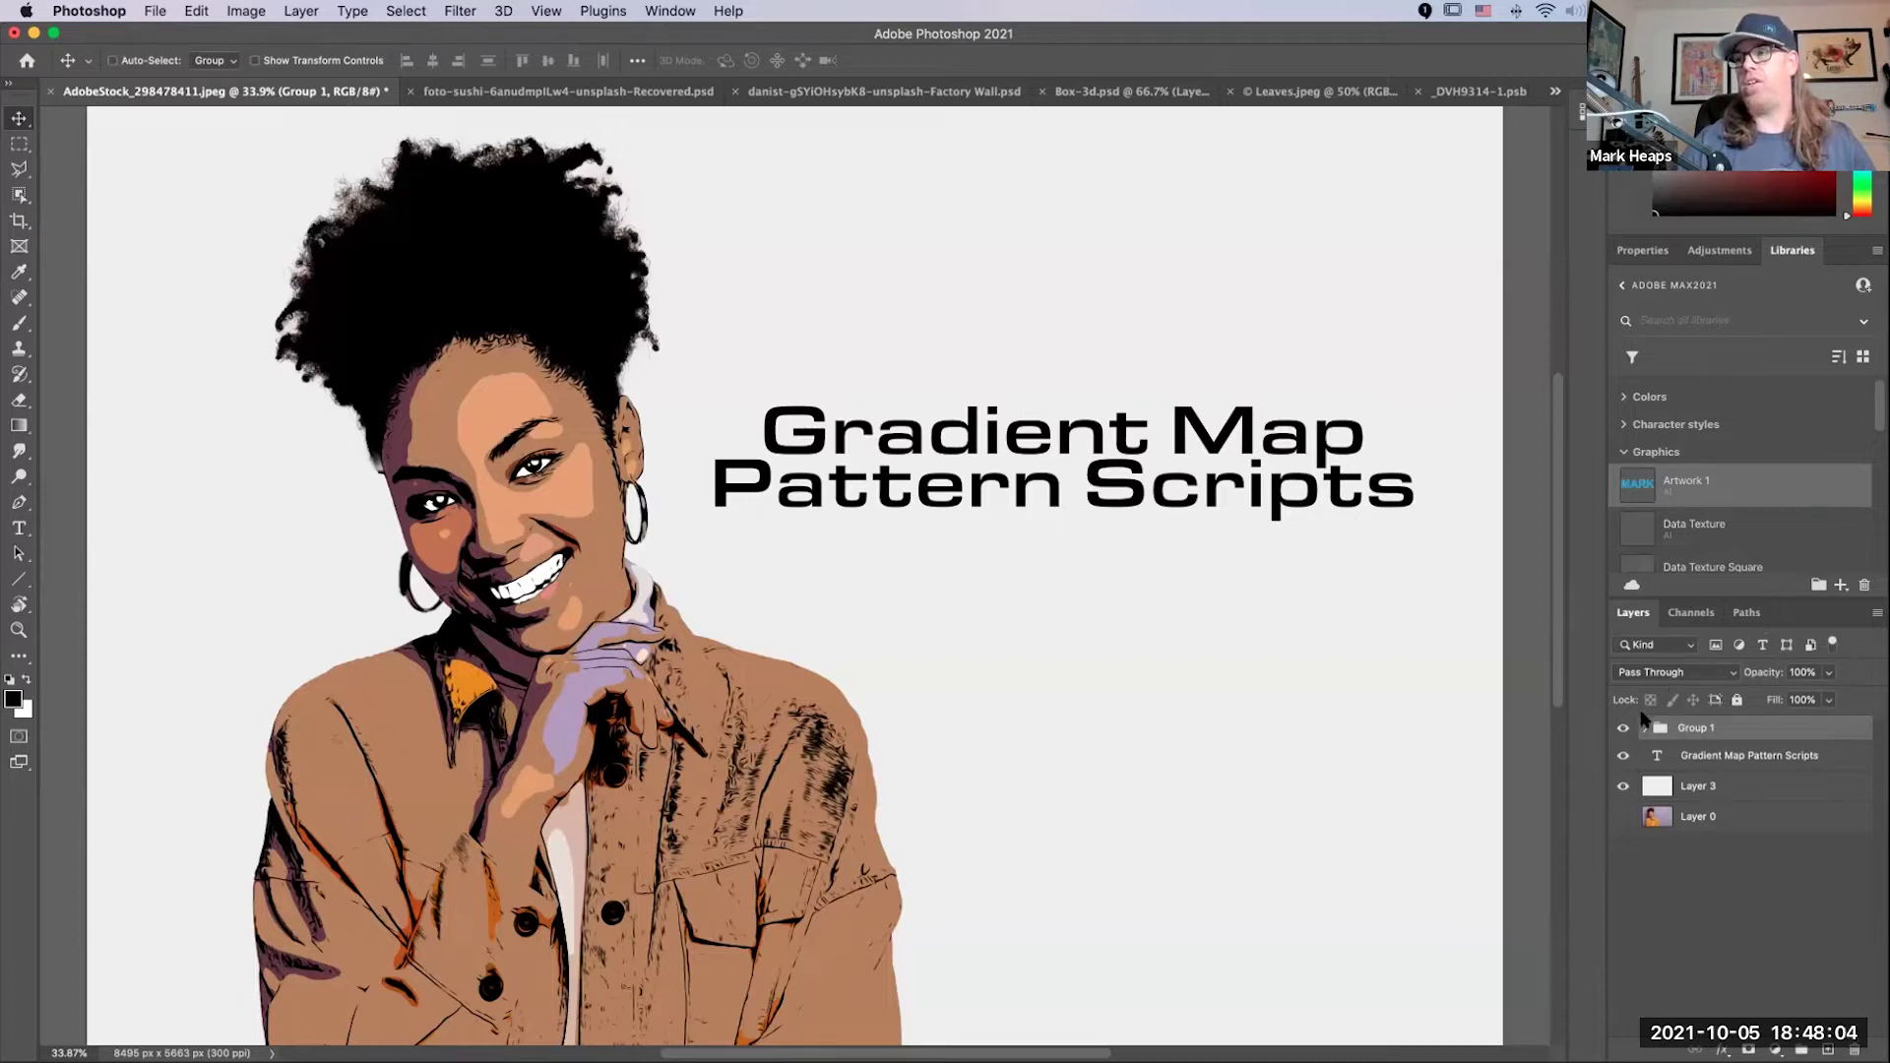
pyautogui.click(1622, 754)
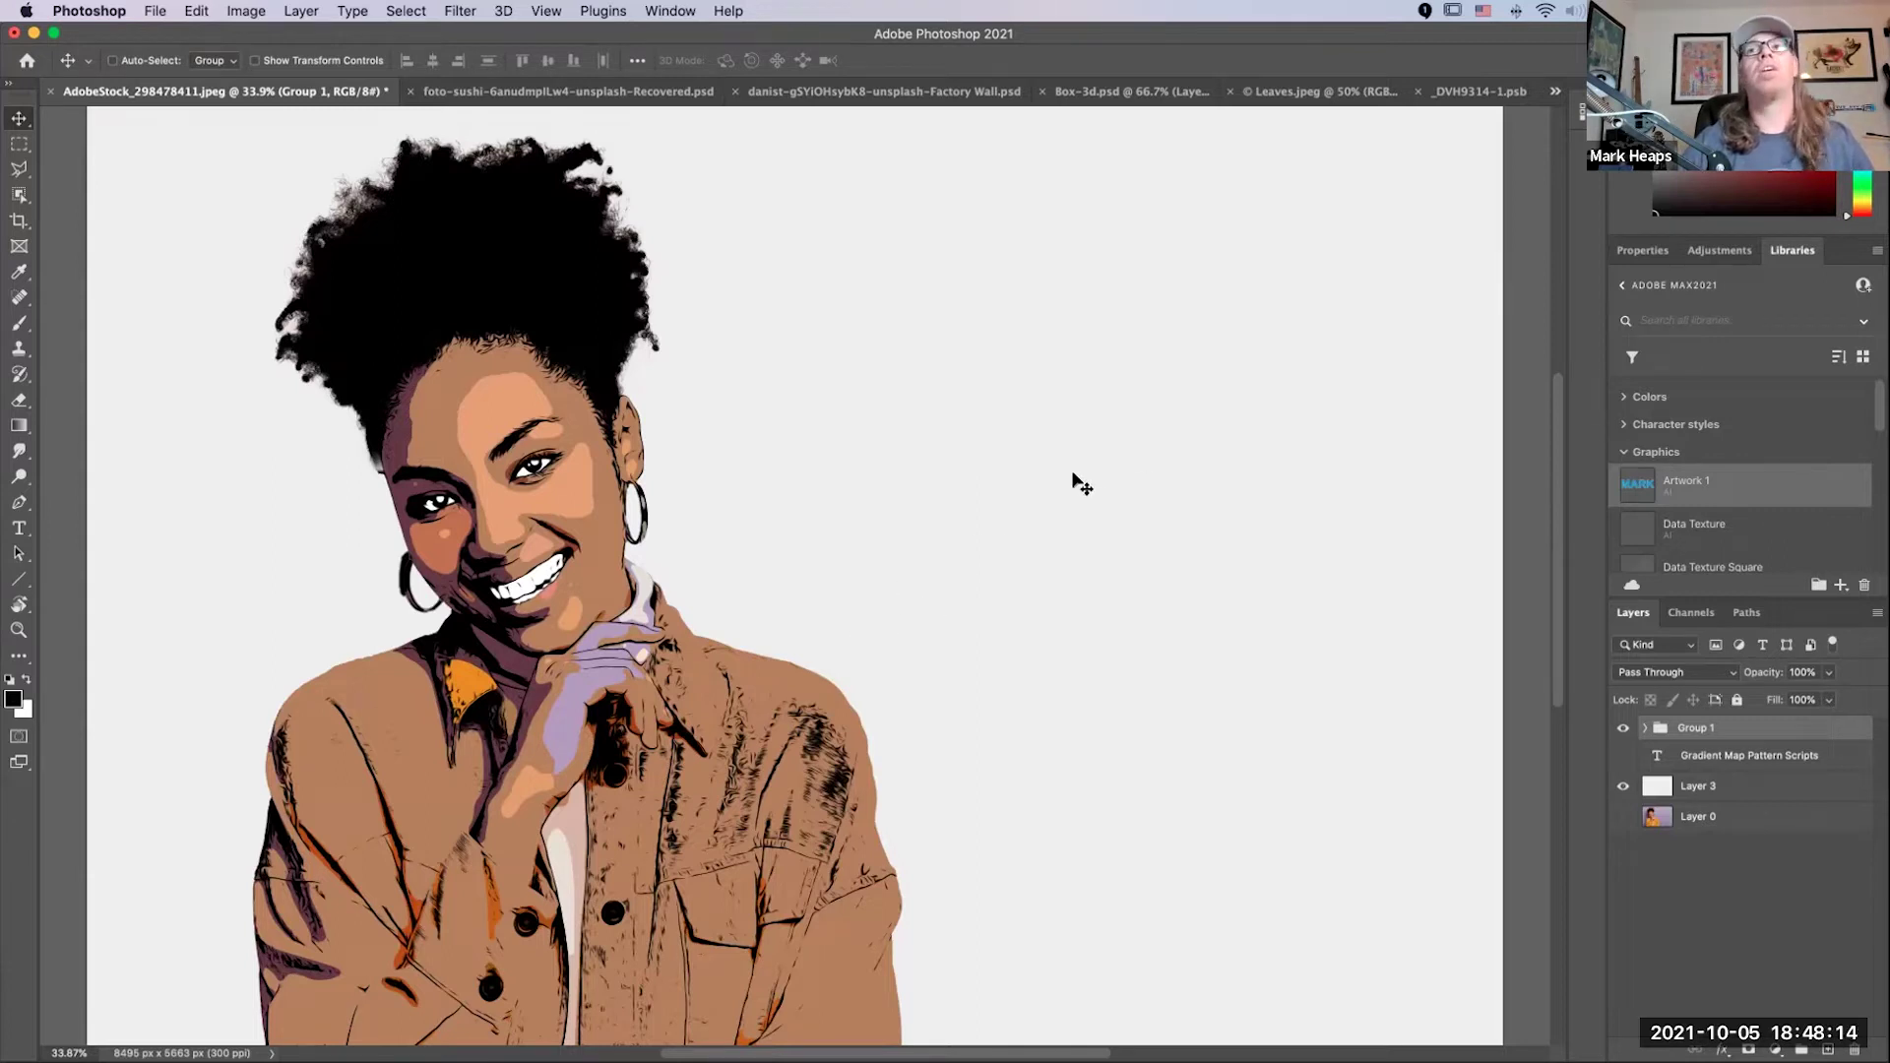
# Step: In Leaves.jpeg, select the heart-shaped leaf with Object Selection, copy it to its own layer and hide the Background layer
pyautogui.click(665, 11)
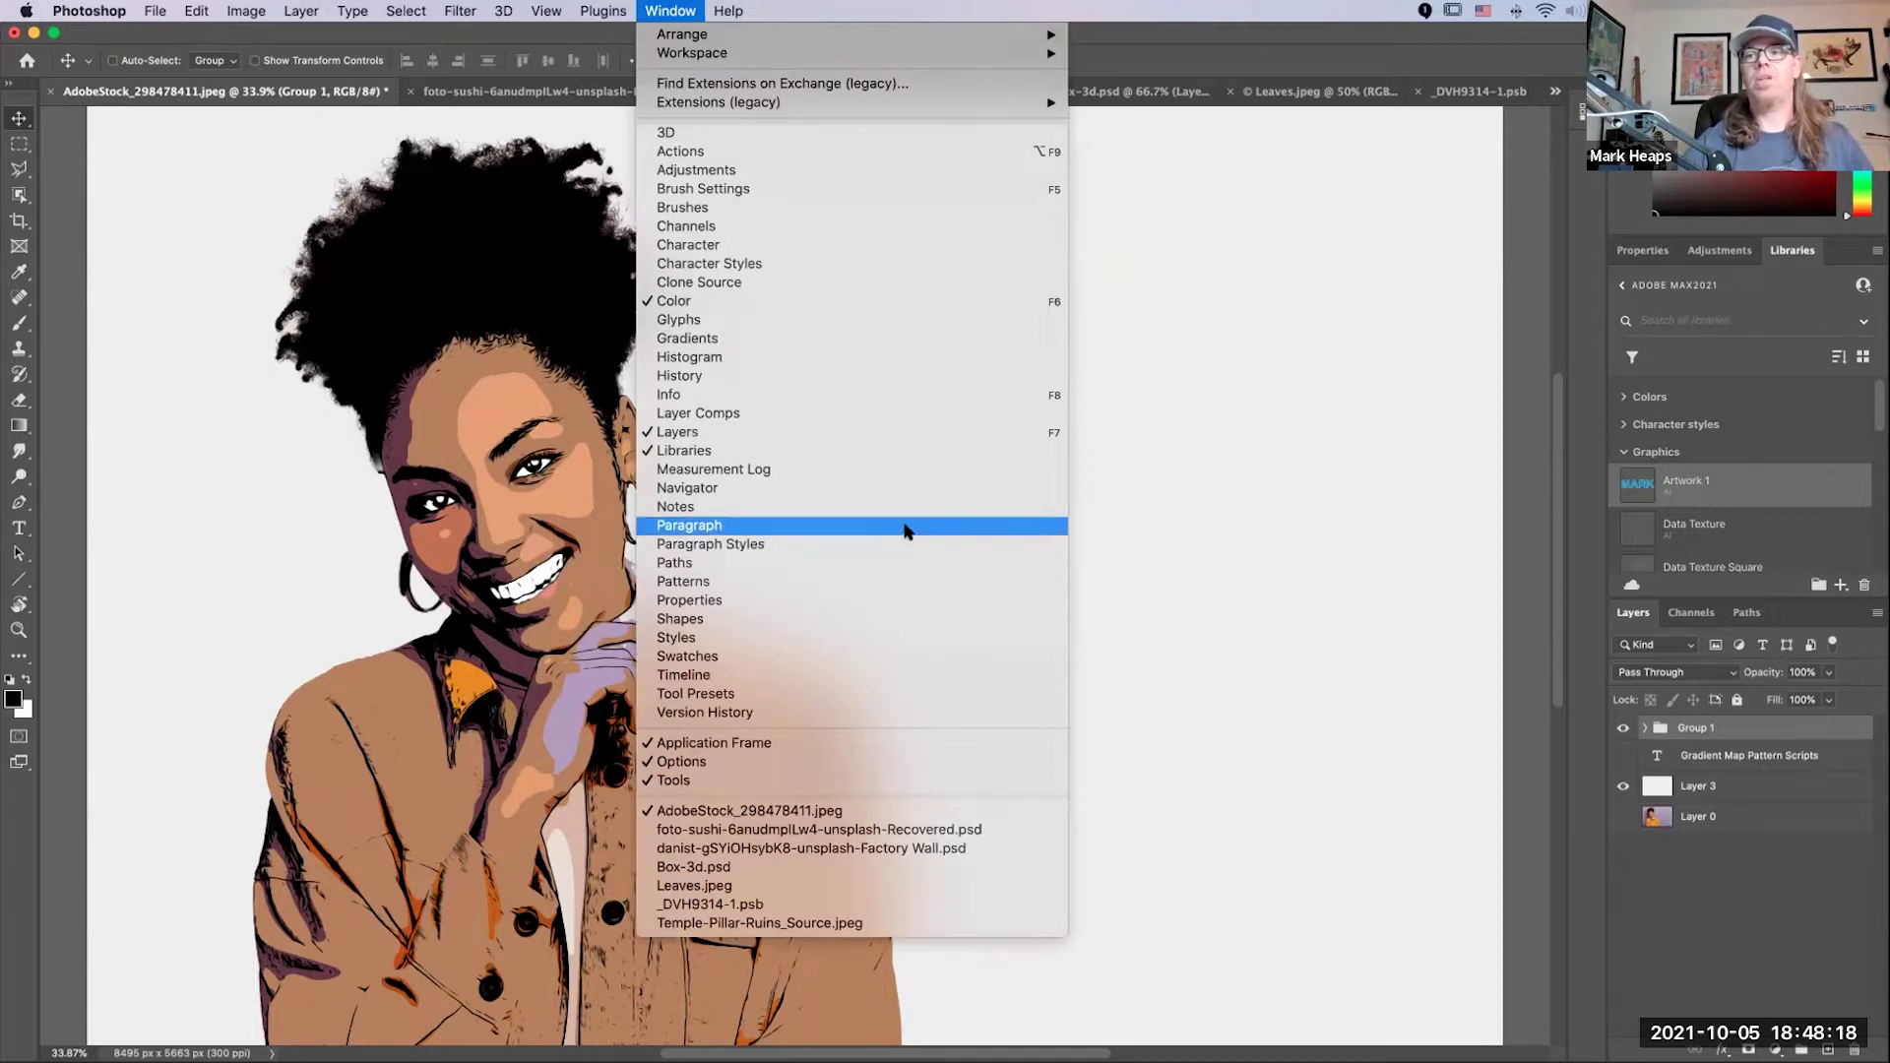
pyautogui.click(765, 889)
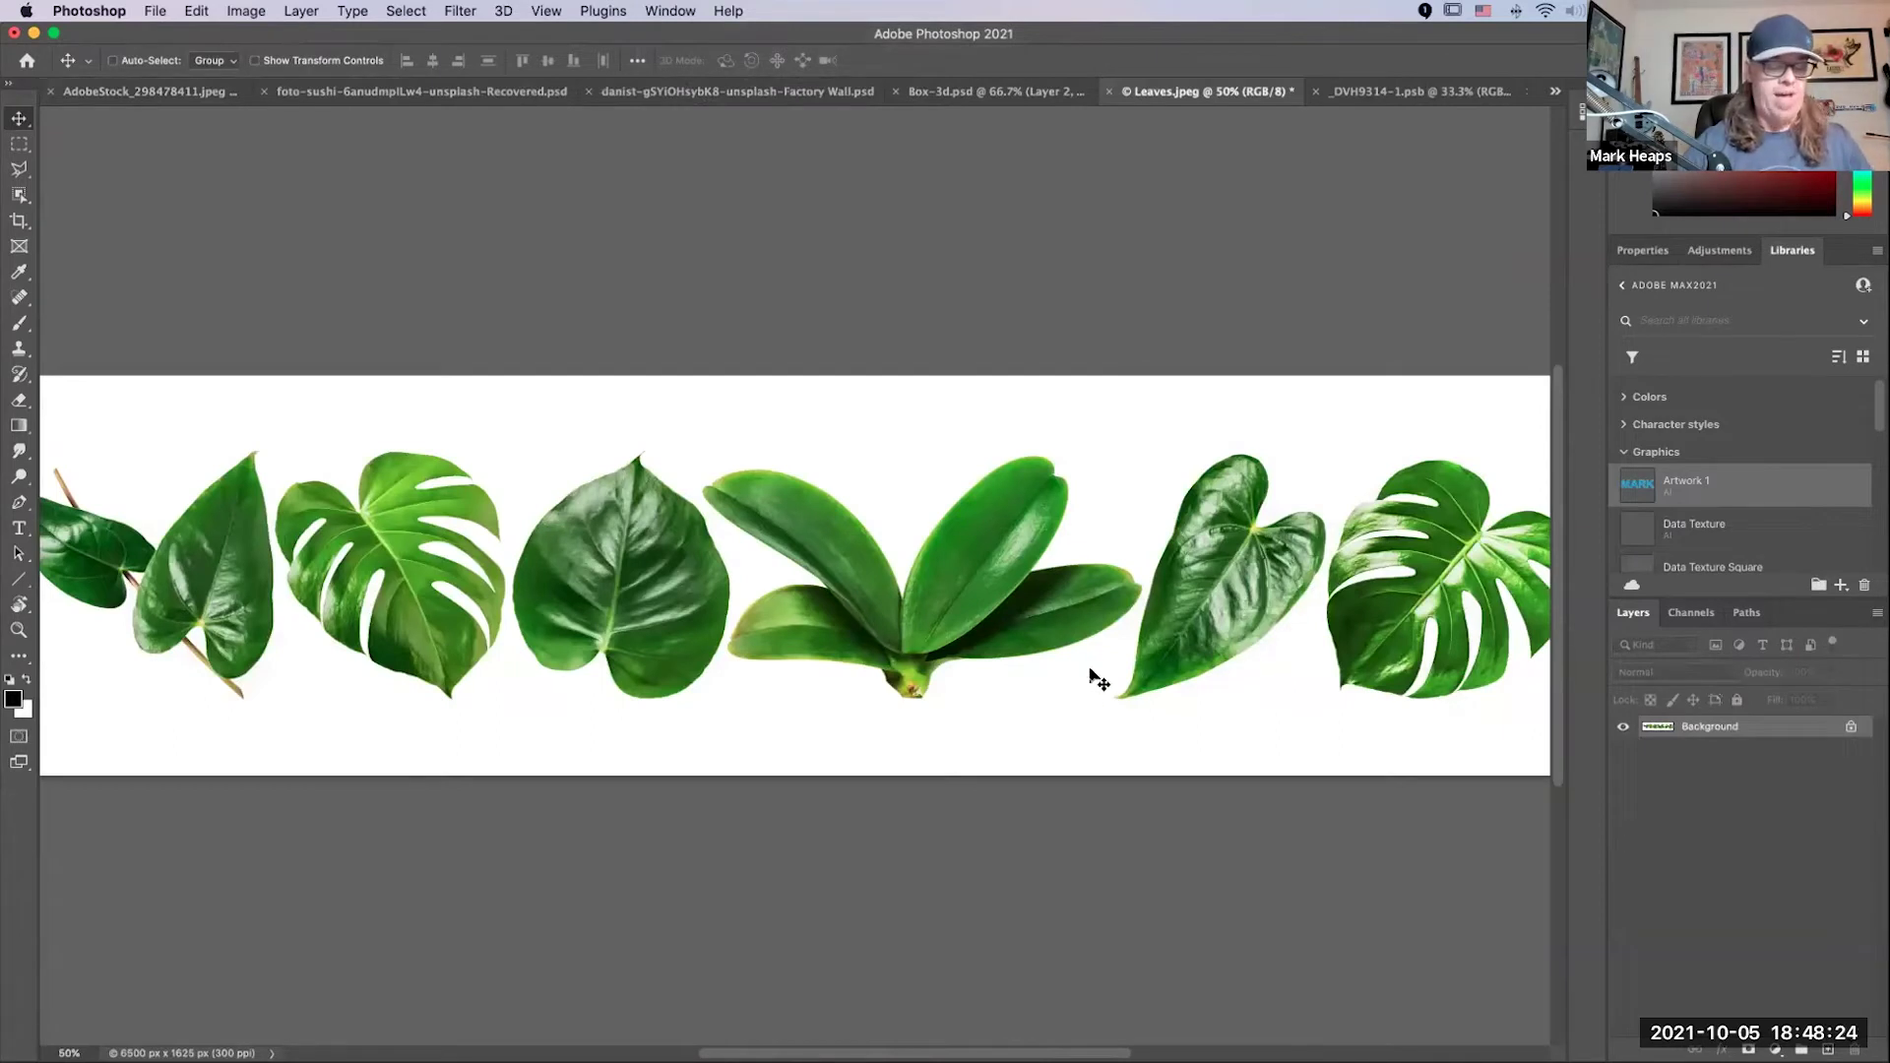
pyautogui.click(18, 195)
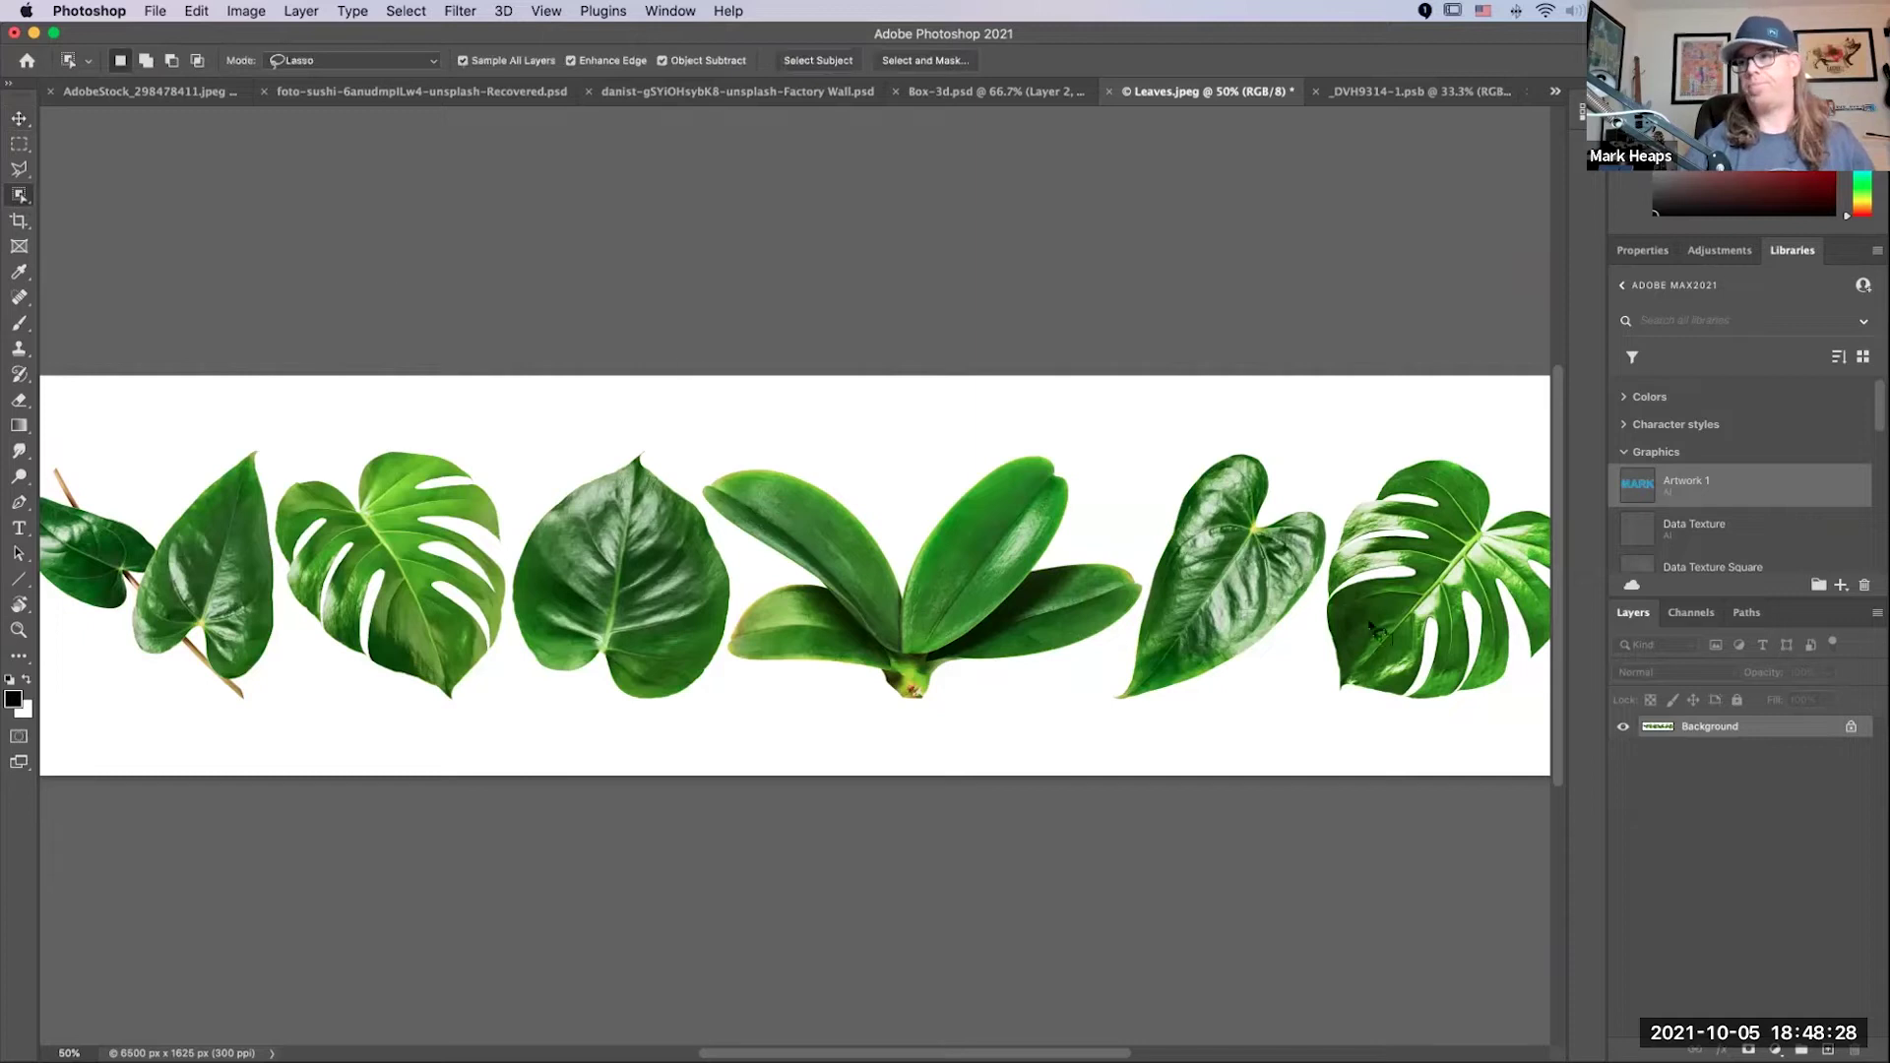
pyautogui.moveTo(1291, 461)
pyautogui.mouseDown()
pyautogui.moveTo(1153, 493)
pyautogui.moveTo(1117, 559)
pyautogui.moveTo(1091, 683)
pyautogui.moveTo(1163, 733)
pyautogui.moveTo(1307, 614)
pyautogui.moveTo(1345, 512)
pyautogui.moveTo(1297, 469)
pyautogui.mouseUp()
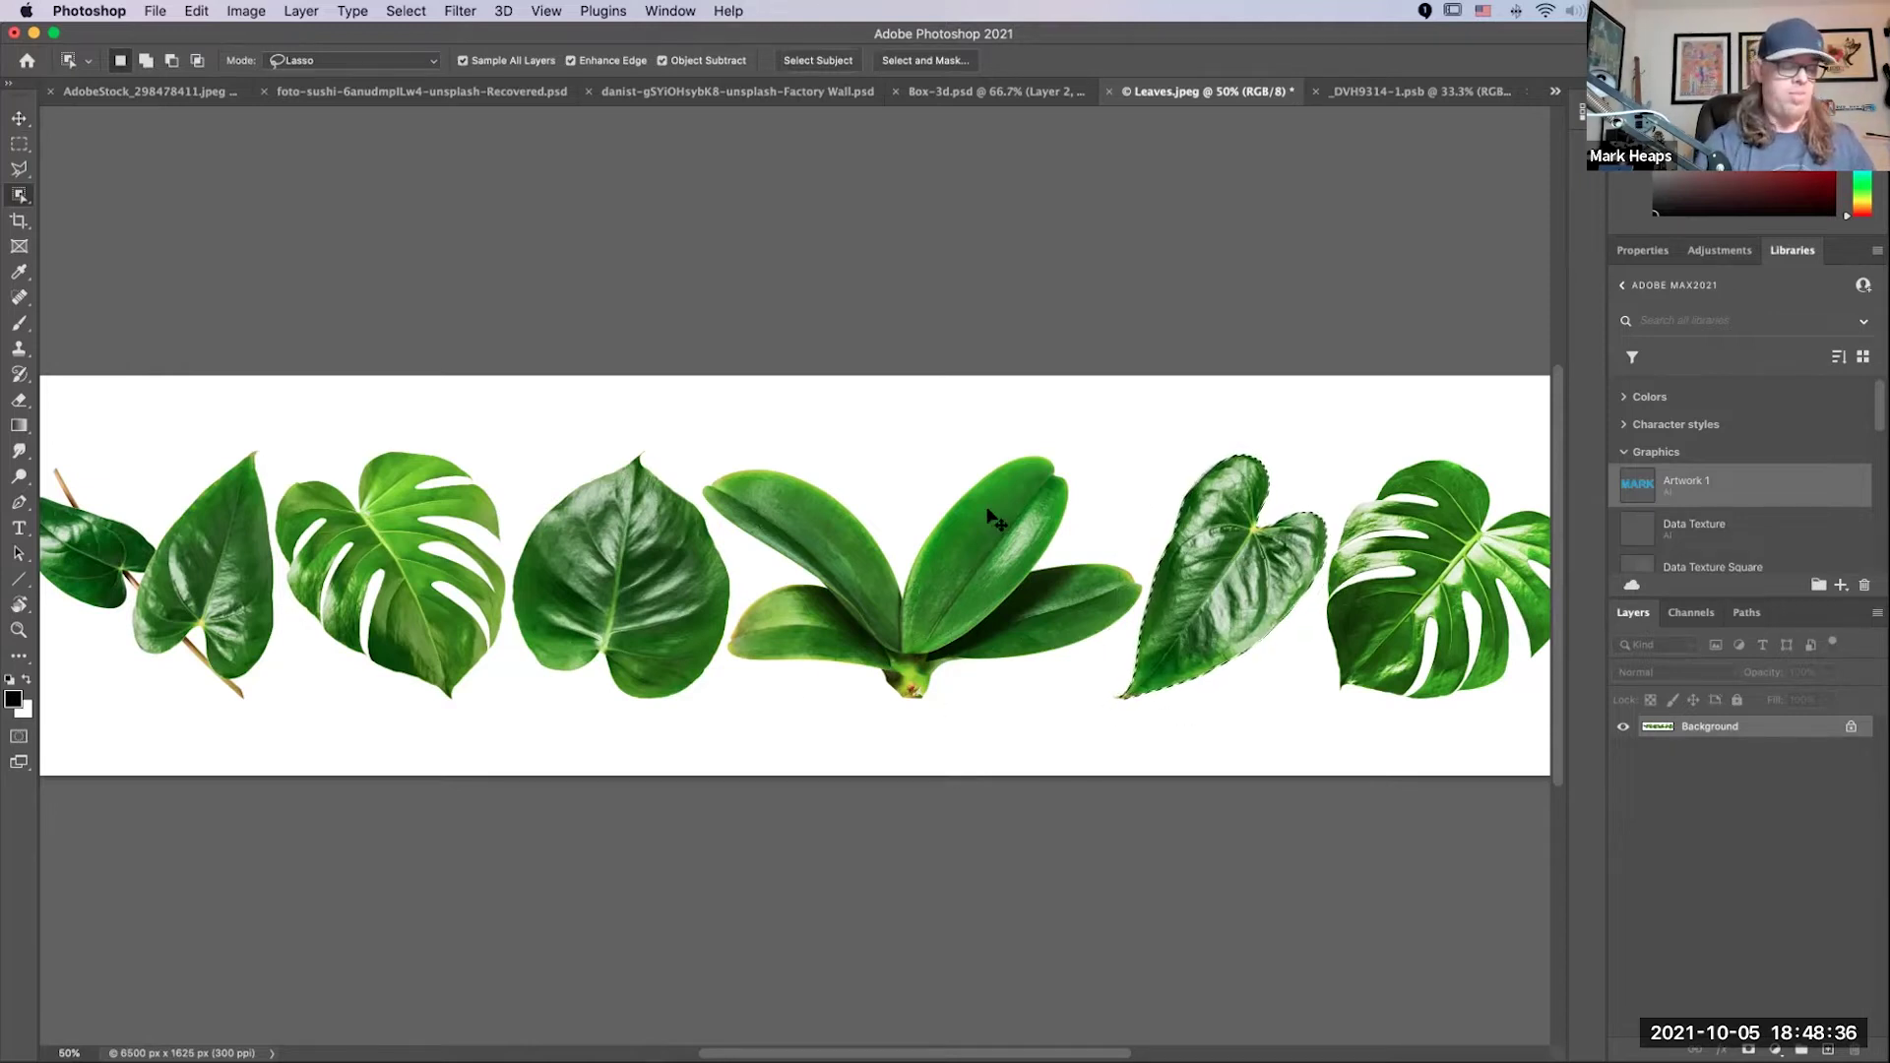
pyautogui.press('super+j')
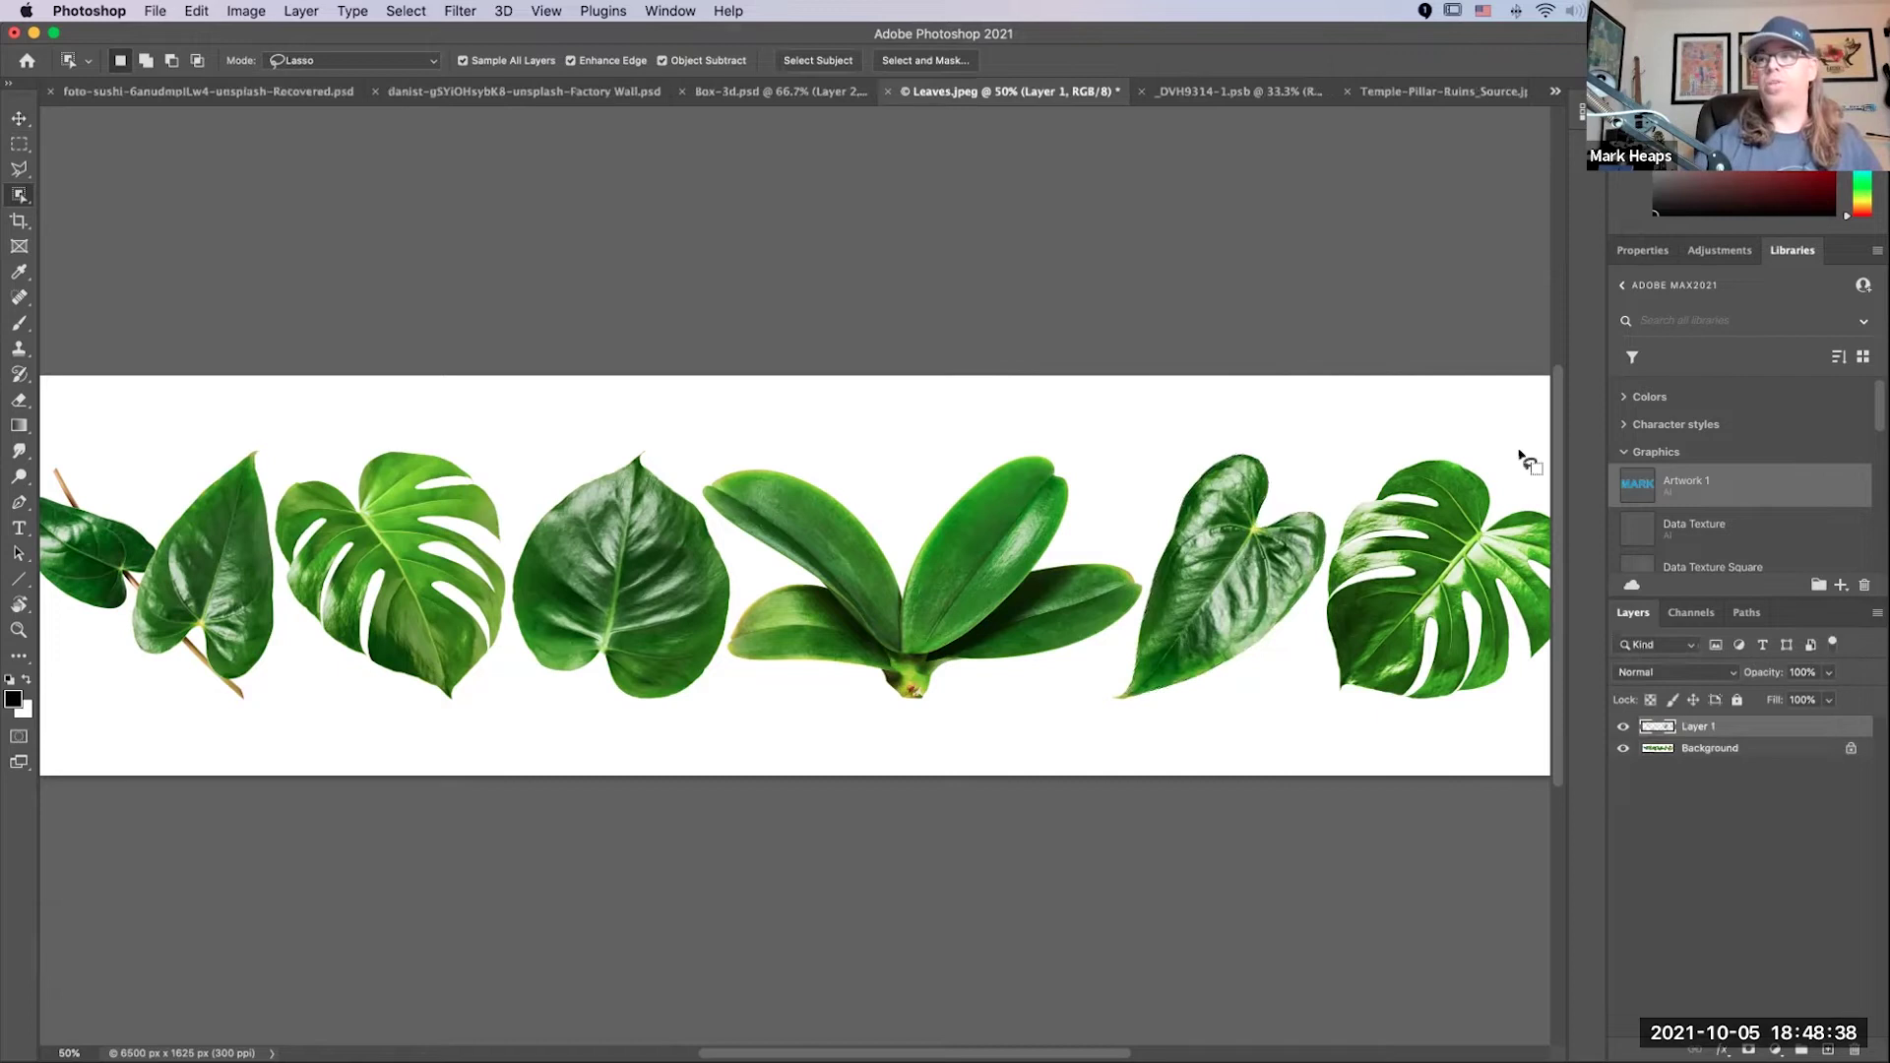
pyautogui.click(1622, 748)
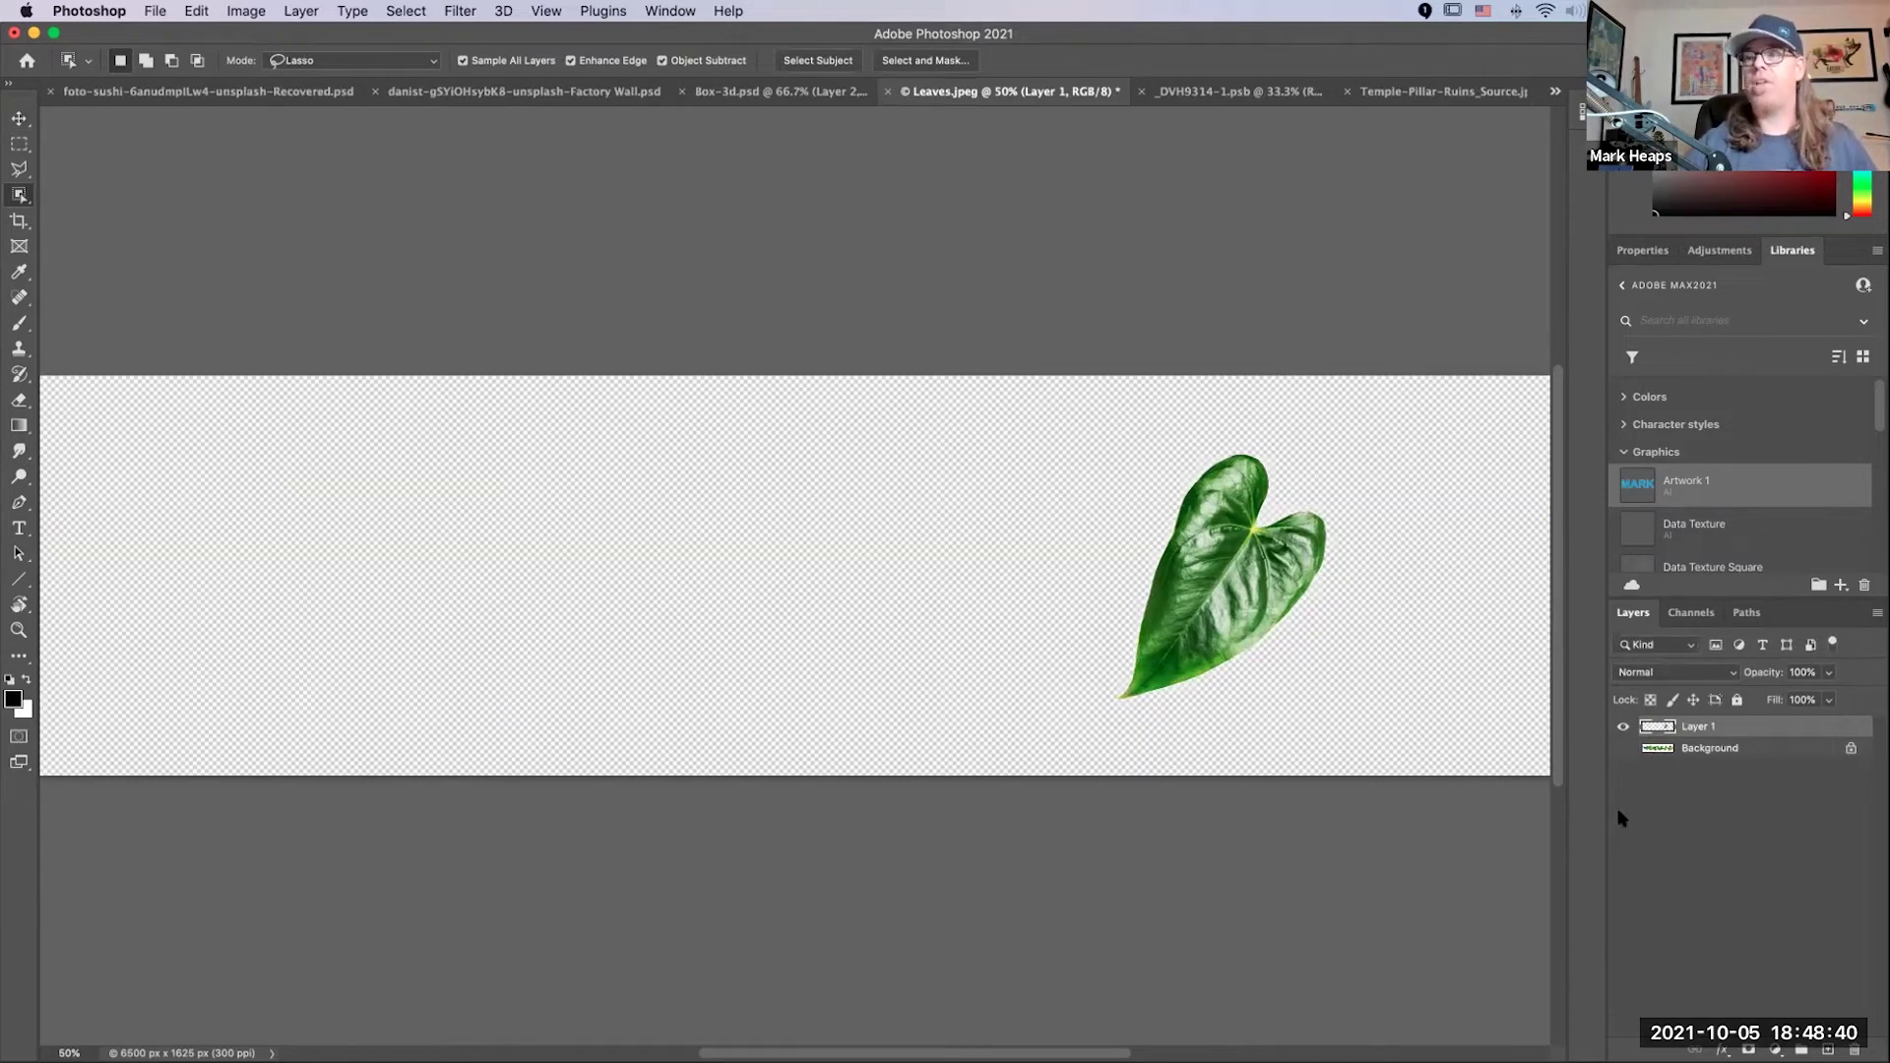
# Step: Marquee the isolated leaf, define it as a pattern named Leaf 2 and clear the selection
pyautogui.press('m')
pyautogui.moveTo(1097, 425); pyautogui.dragTo(1300, 698)
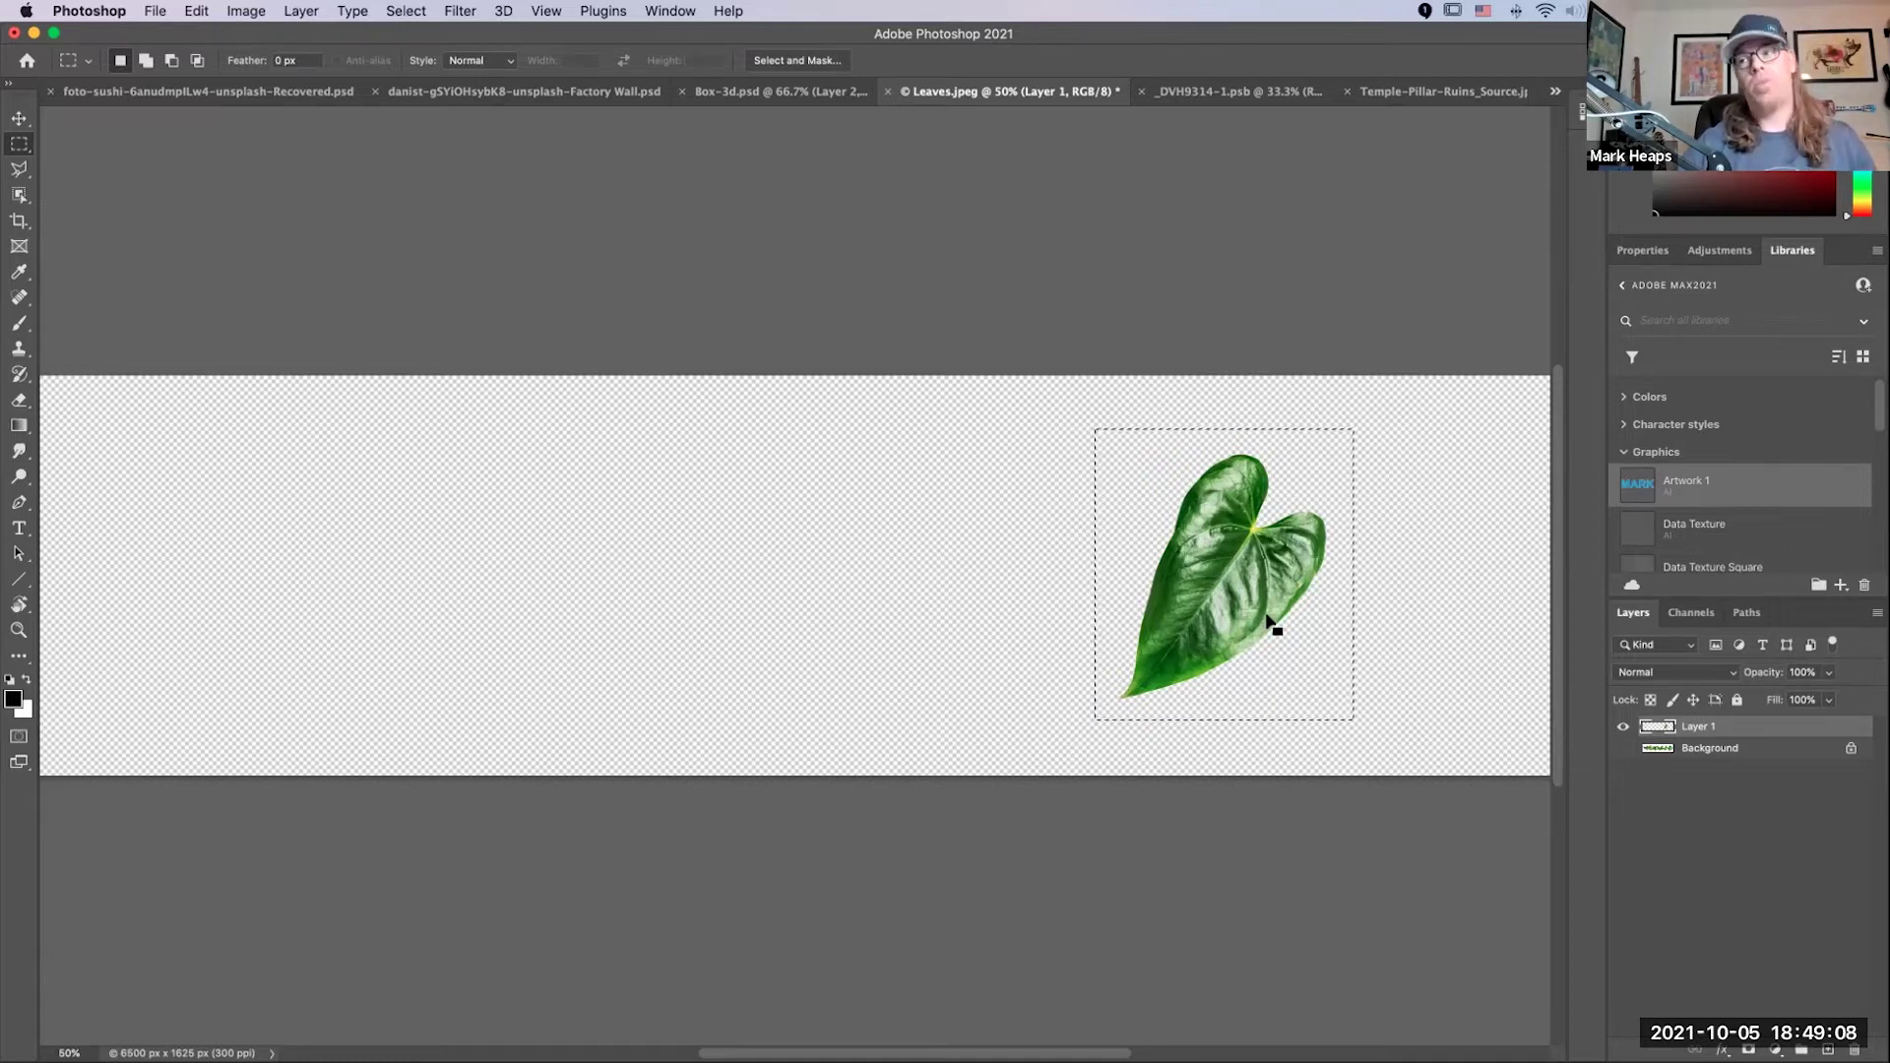
pyautogui.click(196, 11)
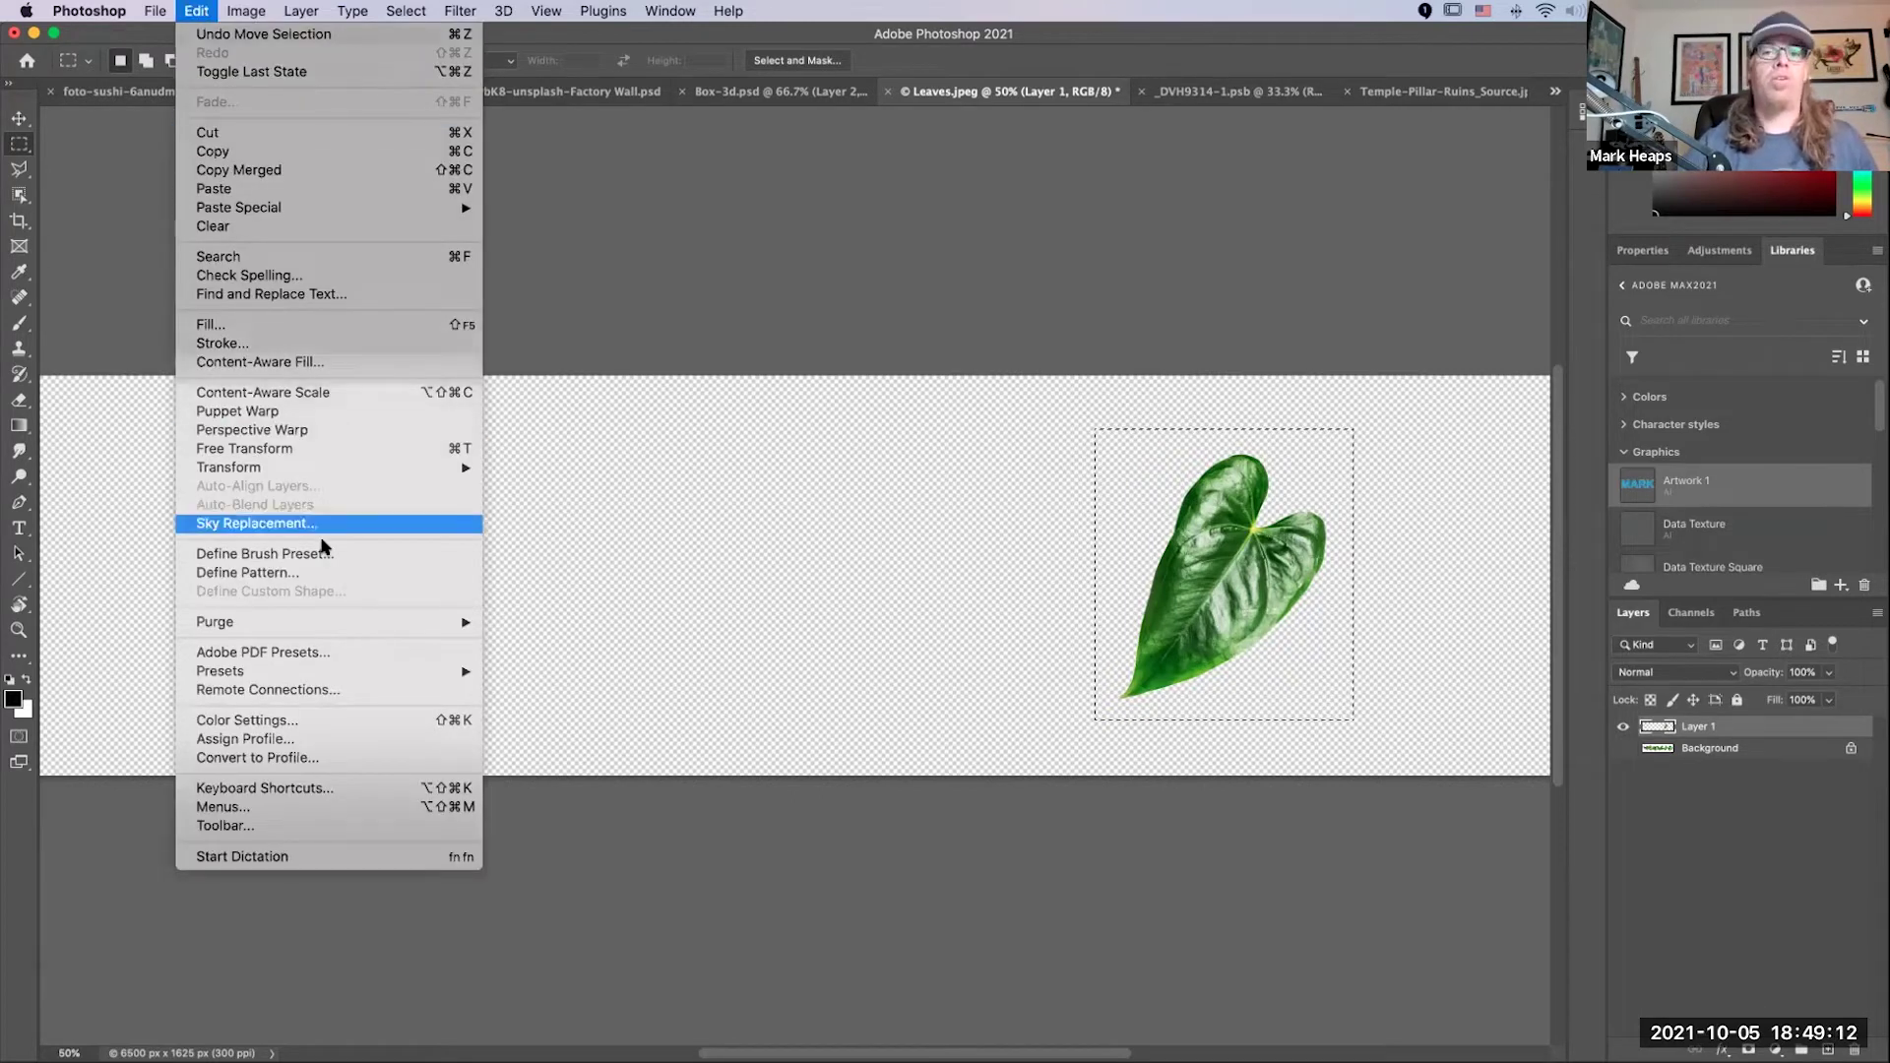
pyautogui.click(268, 574)
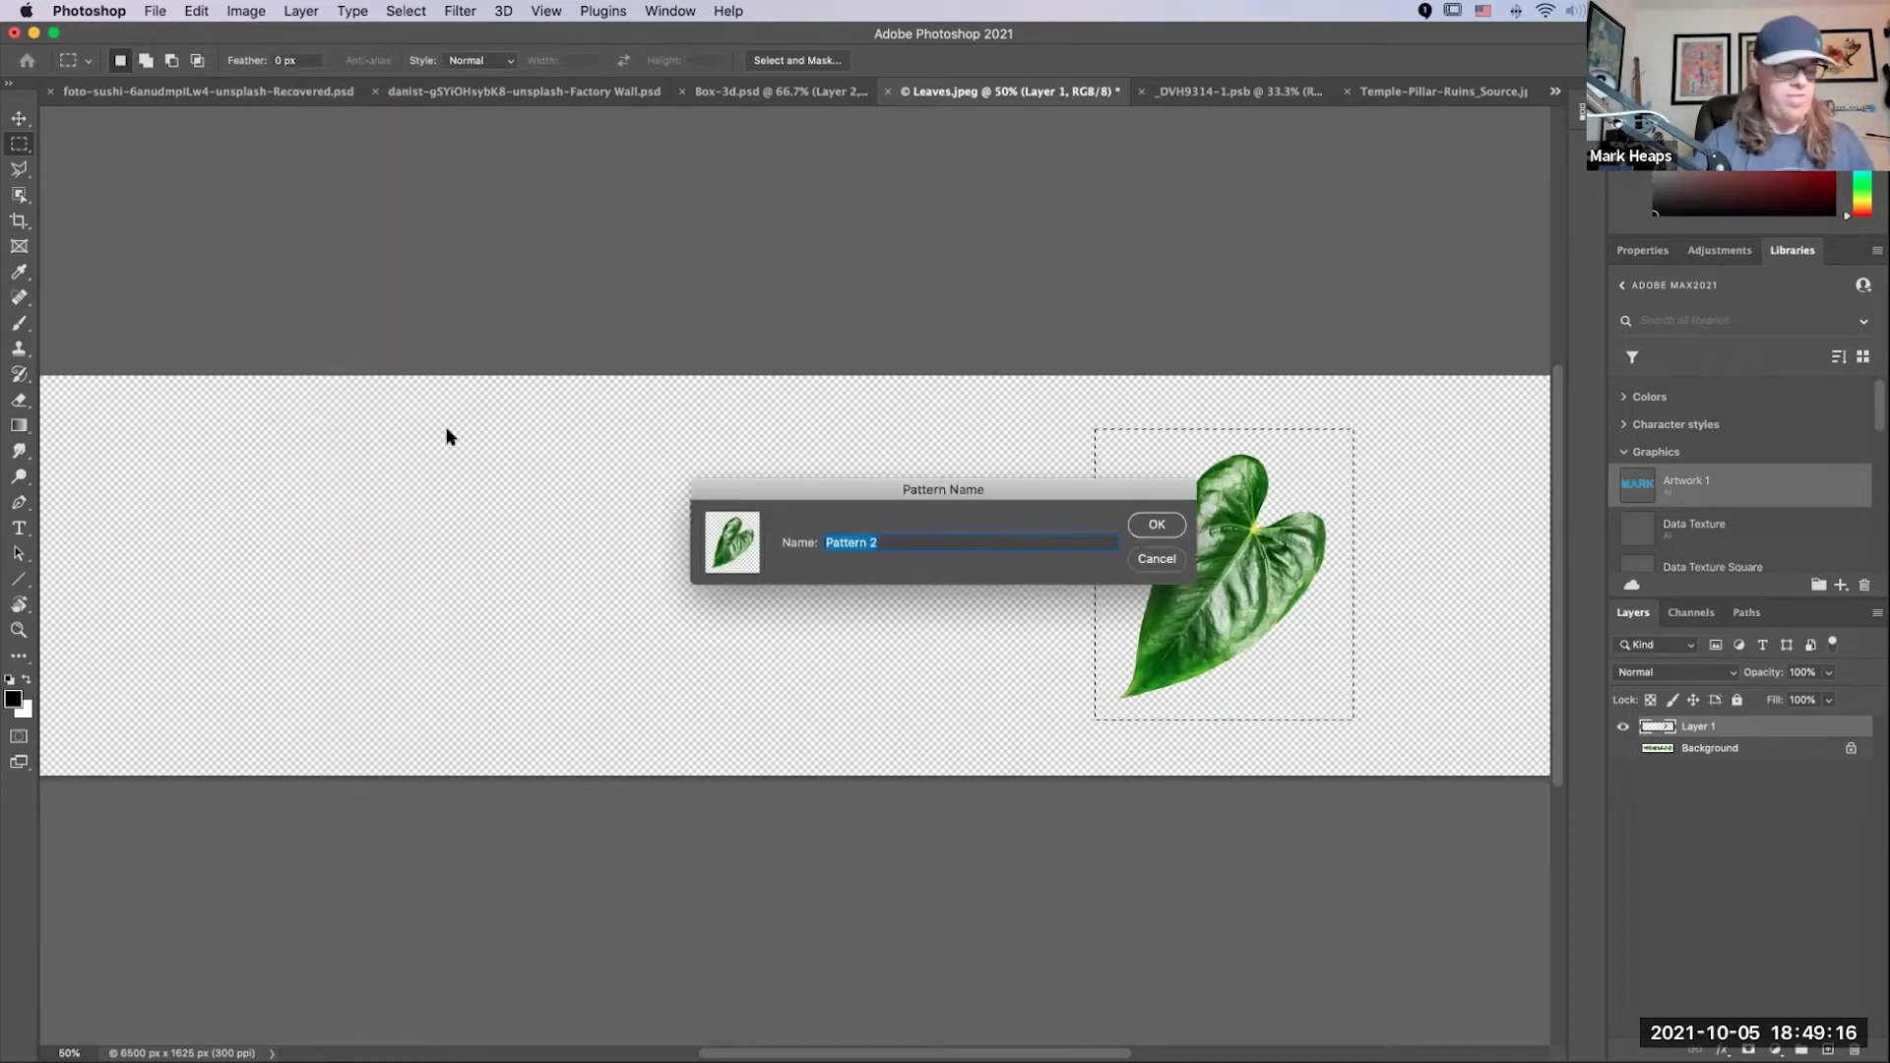
pyautogui.write('Leaf 2')
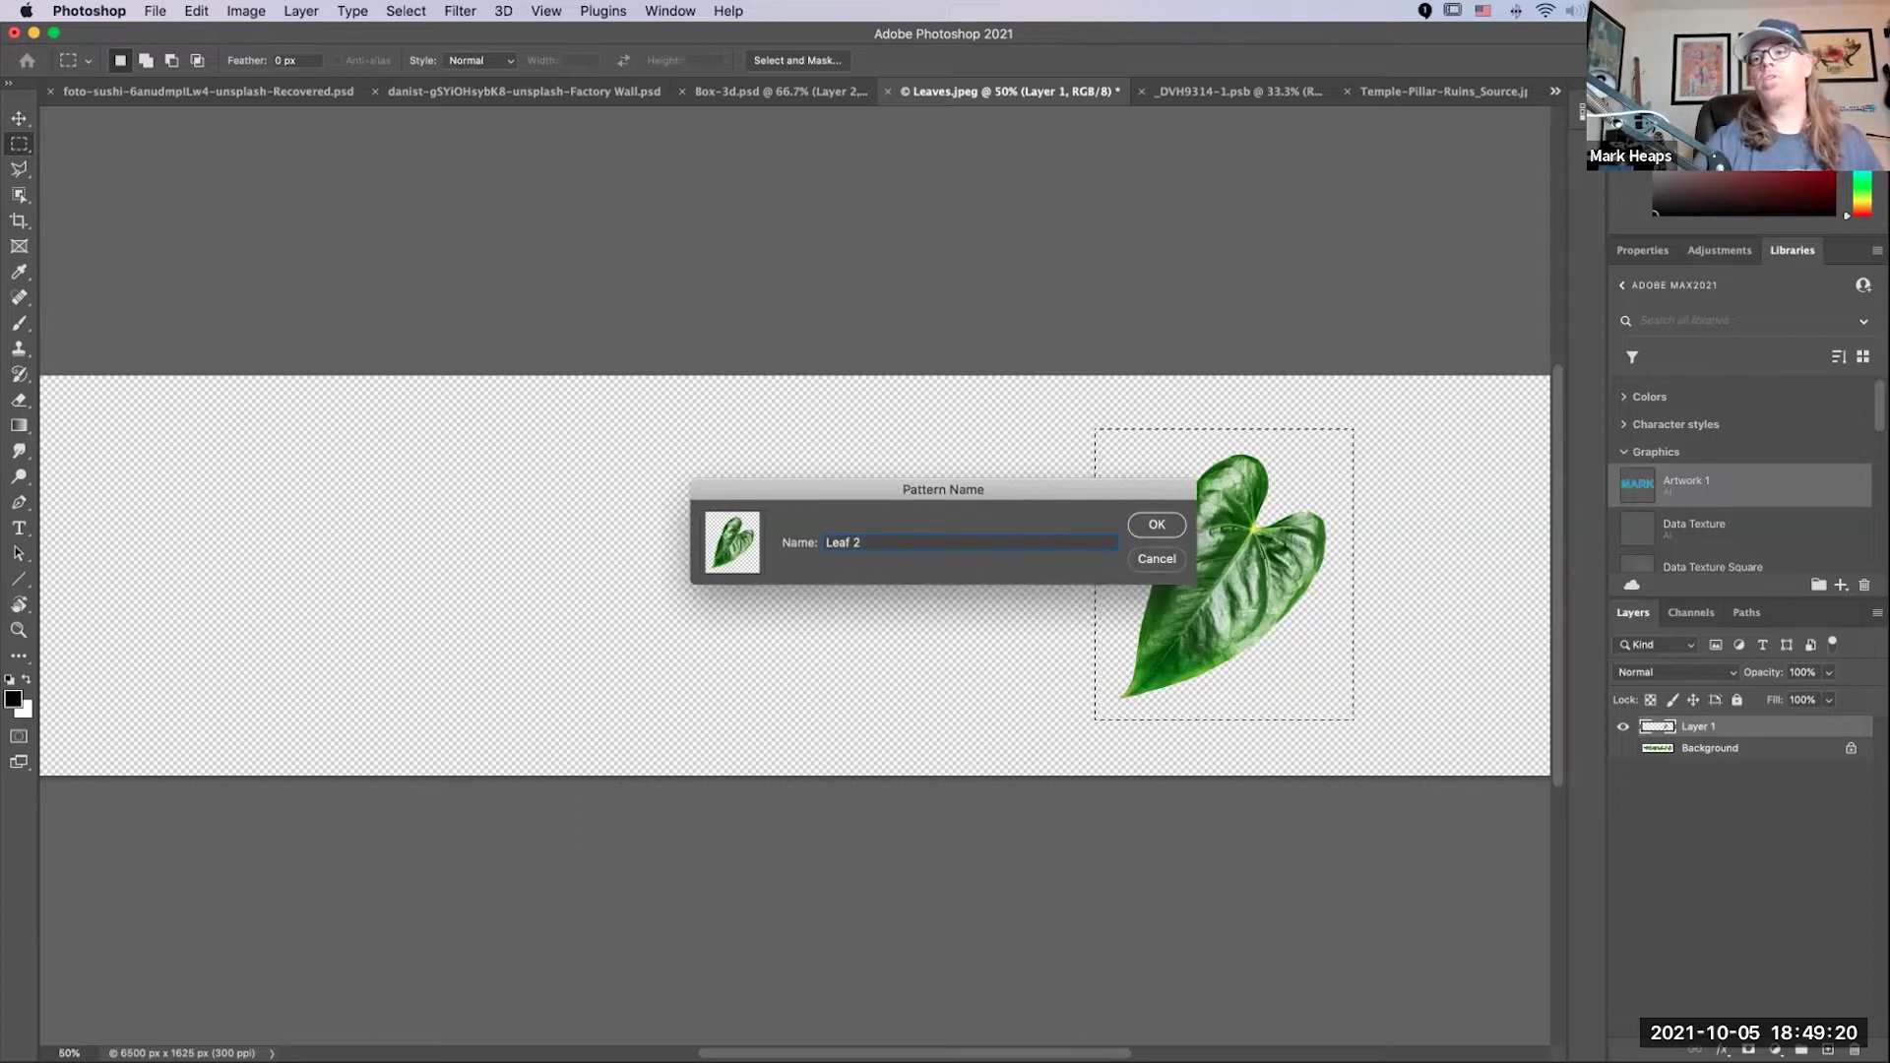
pyautogui.click(1152, 524)
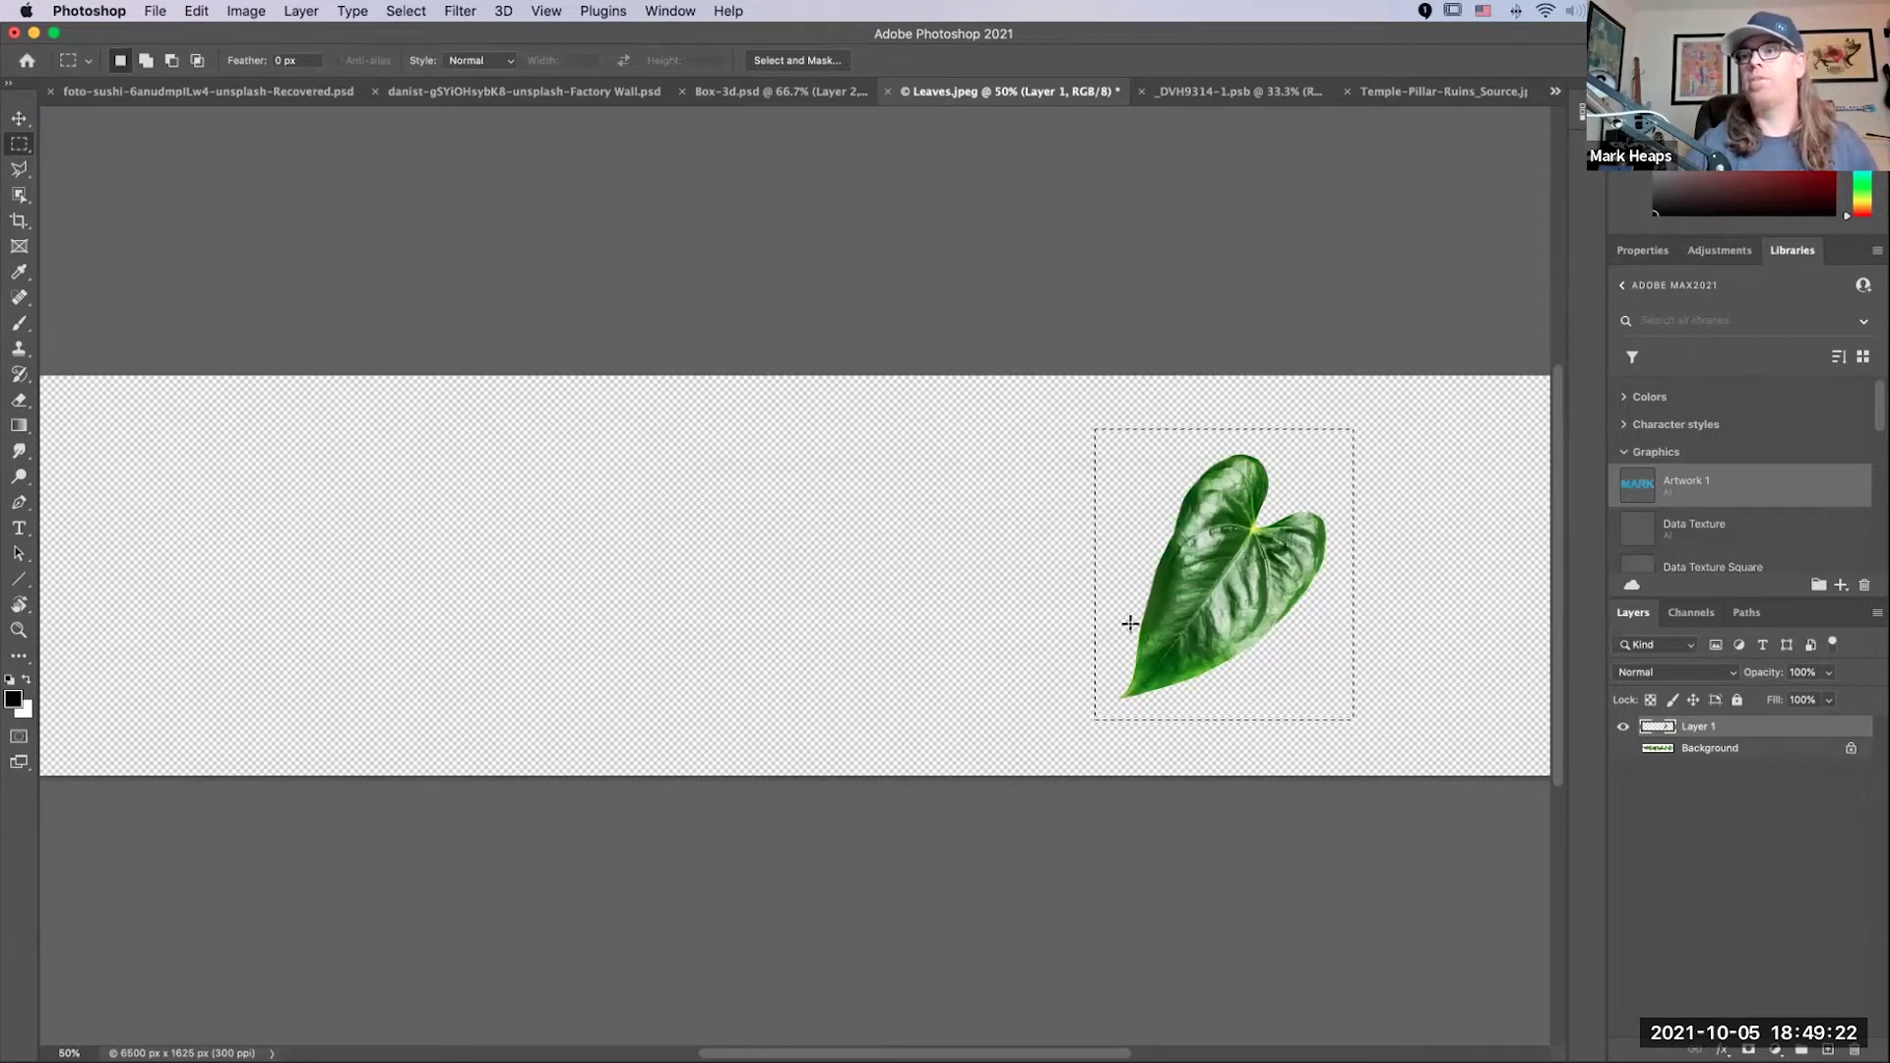
pyautogui.click(1083, 641)
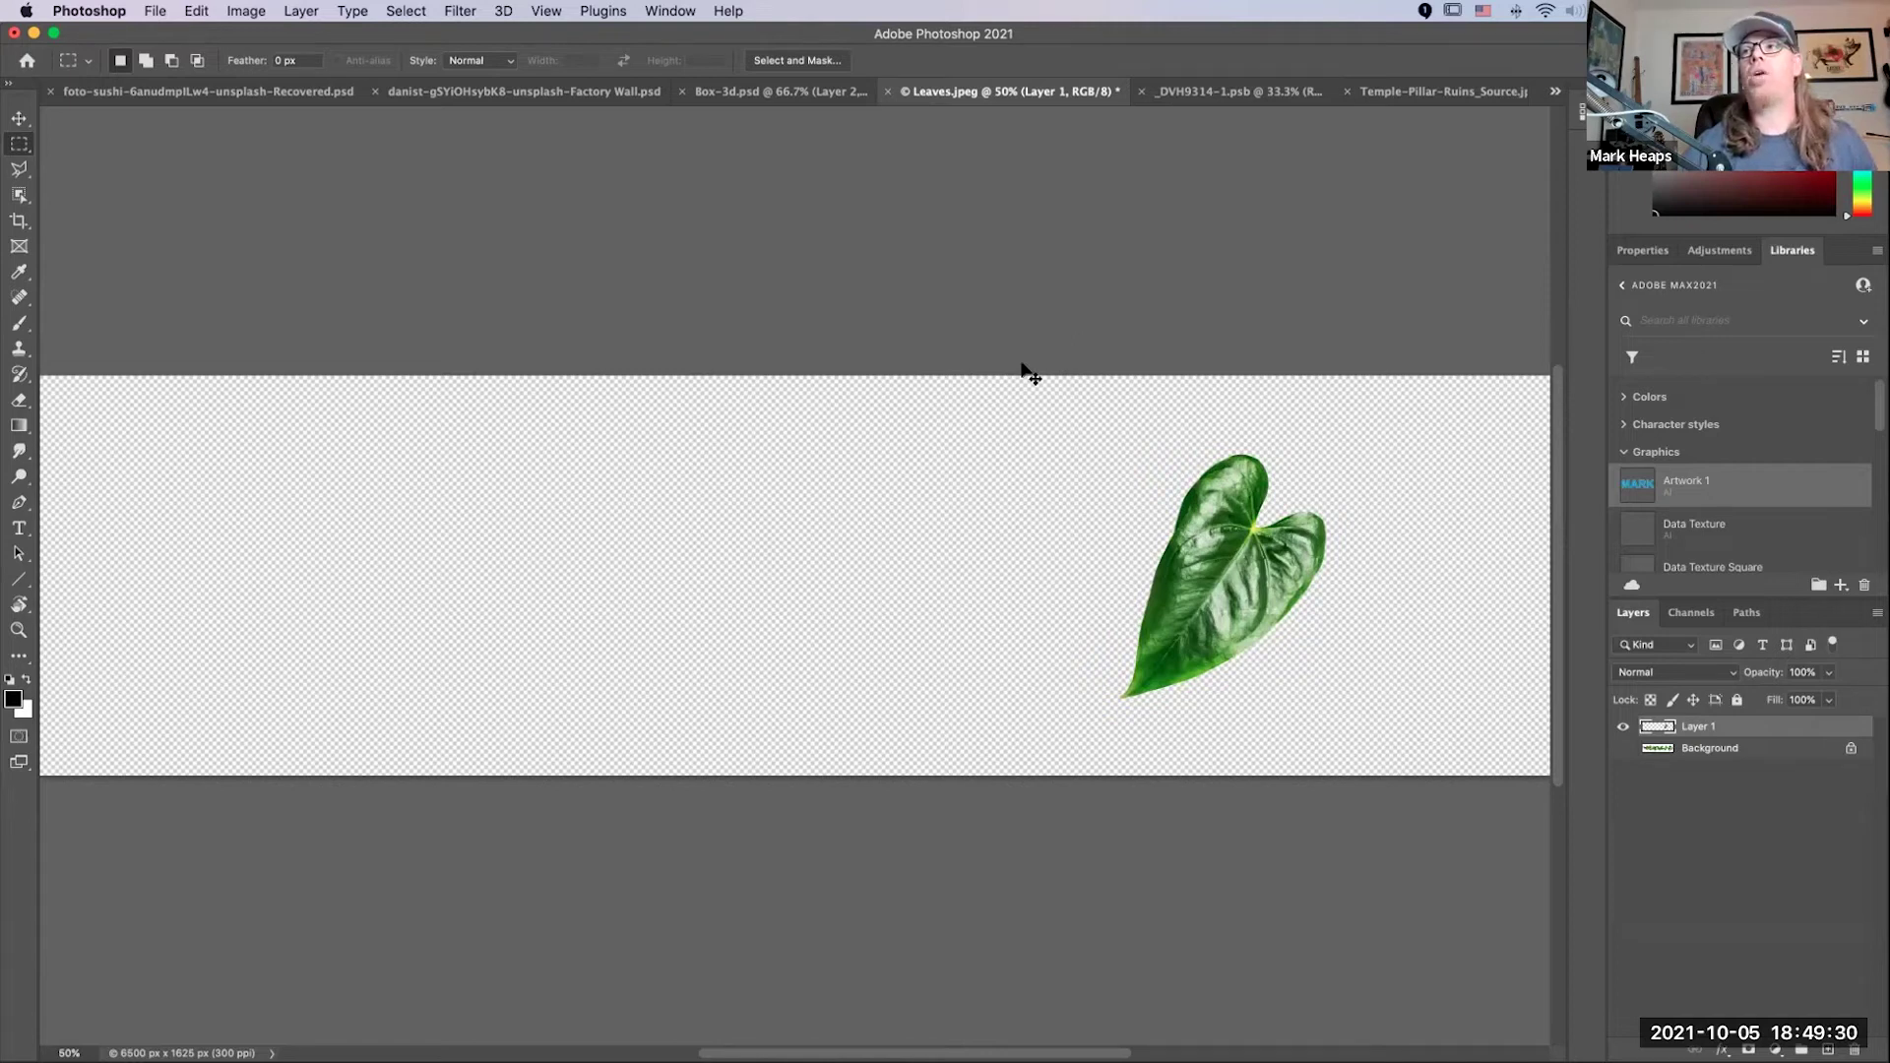
# Step: Return to AdobeStock_298478411.jpeg and add a new empty layer directly above Layer 3
pyautogui.hotkey('ctrl', 'Tab')
pyautogui.hotkey('ctrl', 'Tab')
pyautogui.hotkey('ctrl', 'Tab')
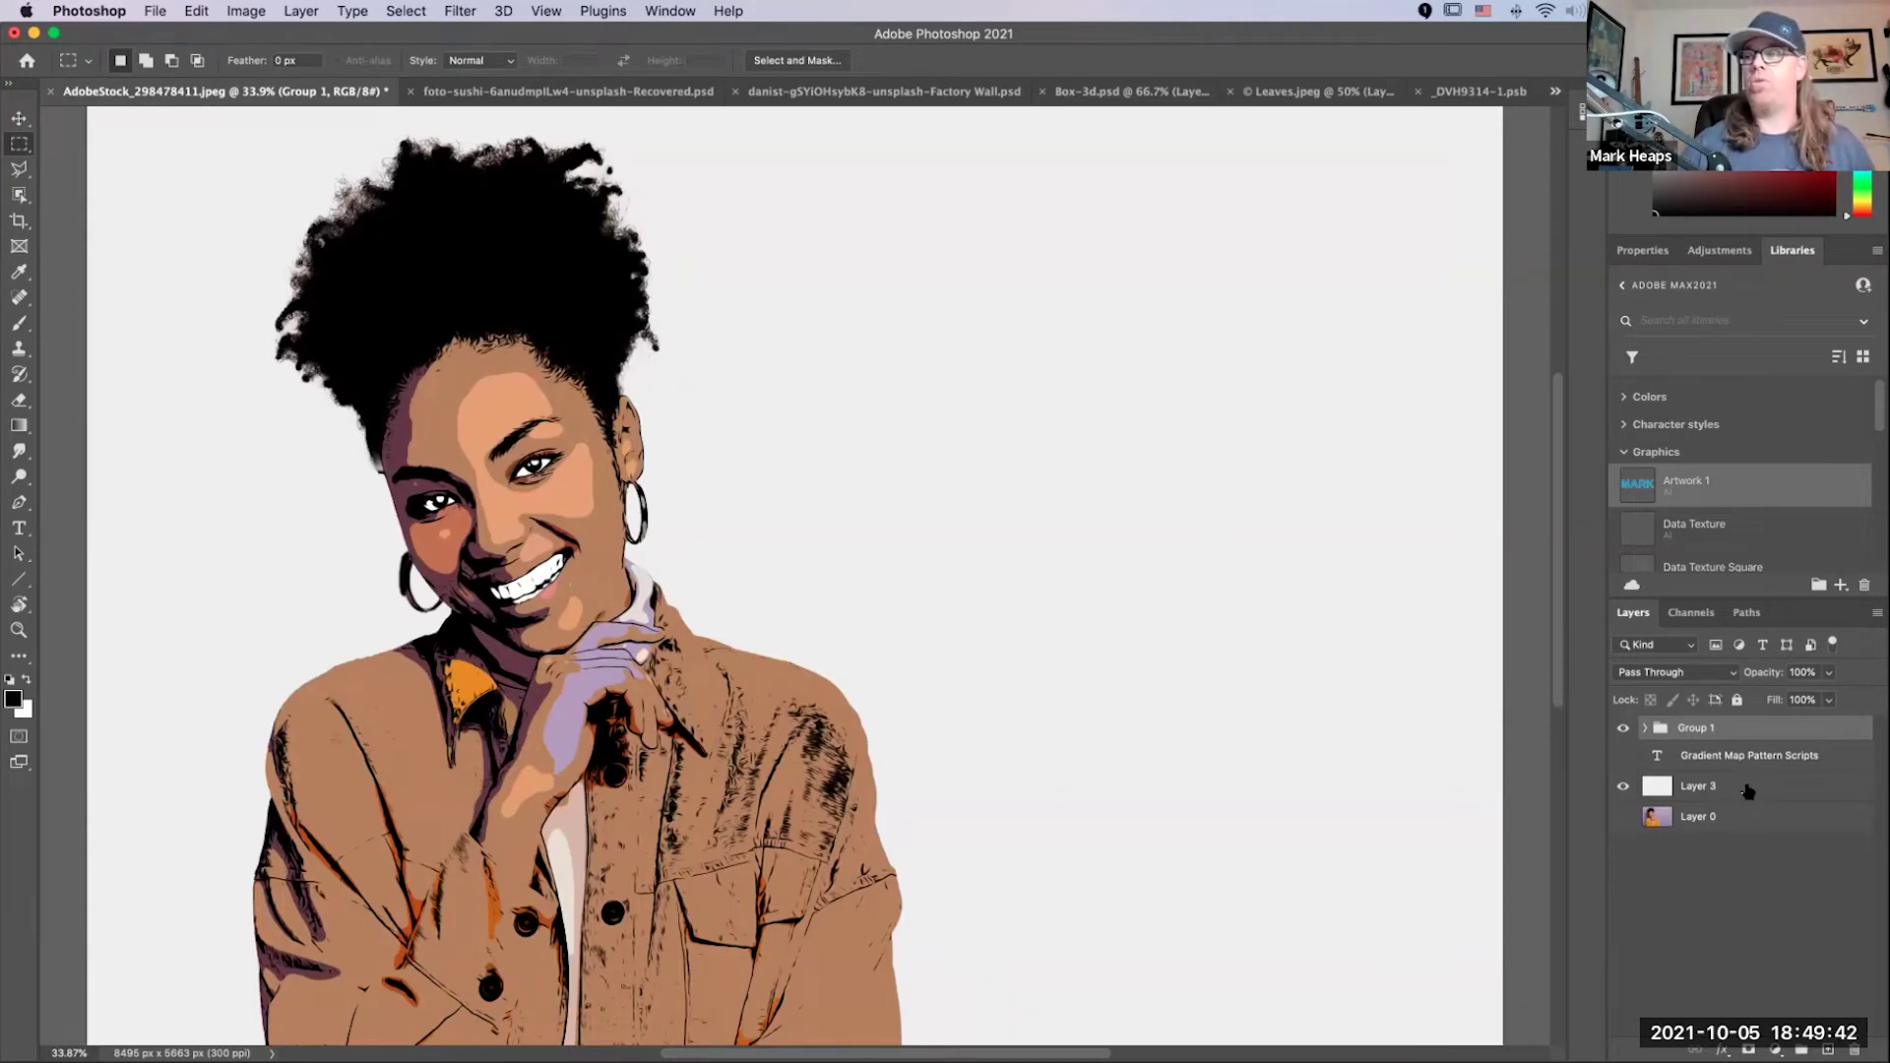
pyautogui.click(1757, 795)
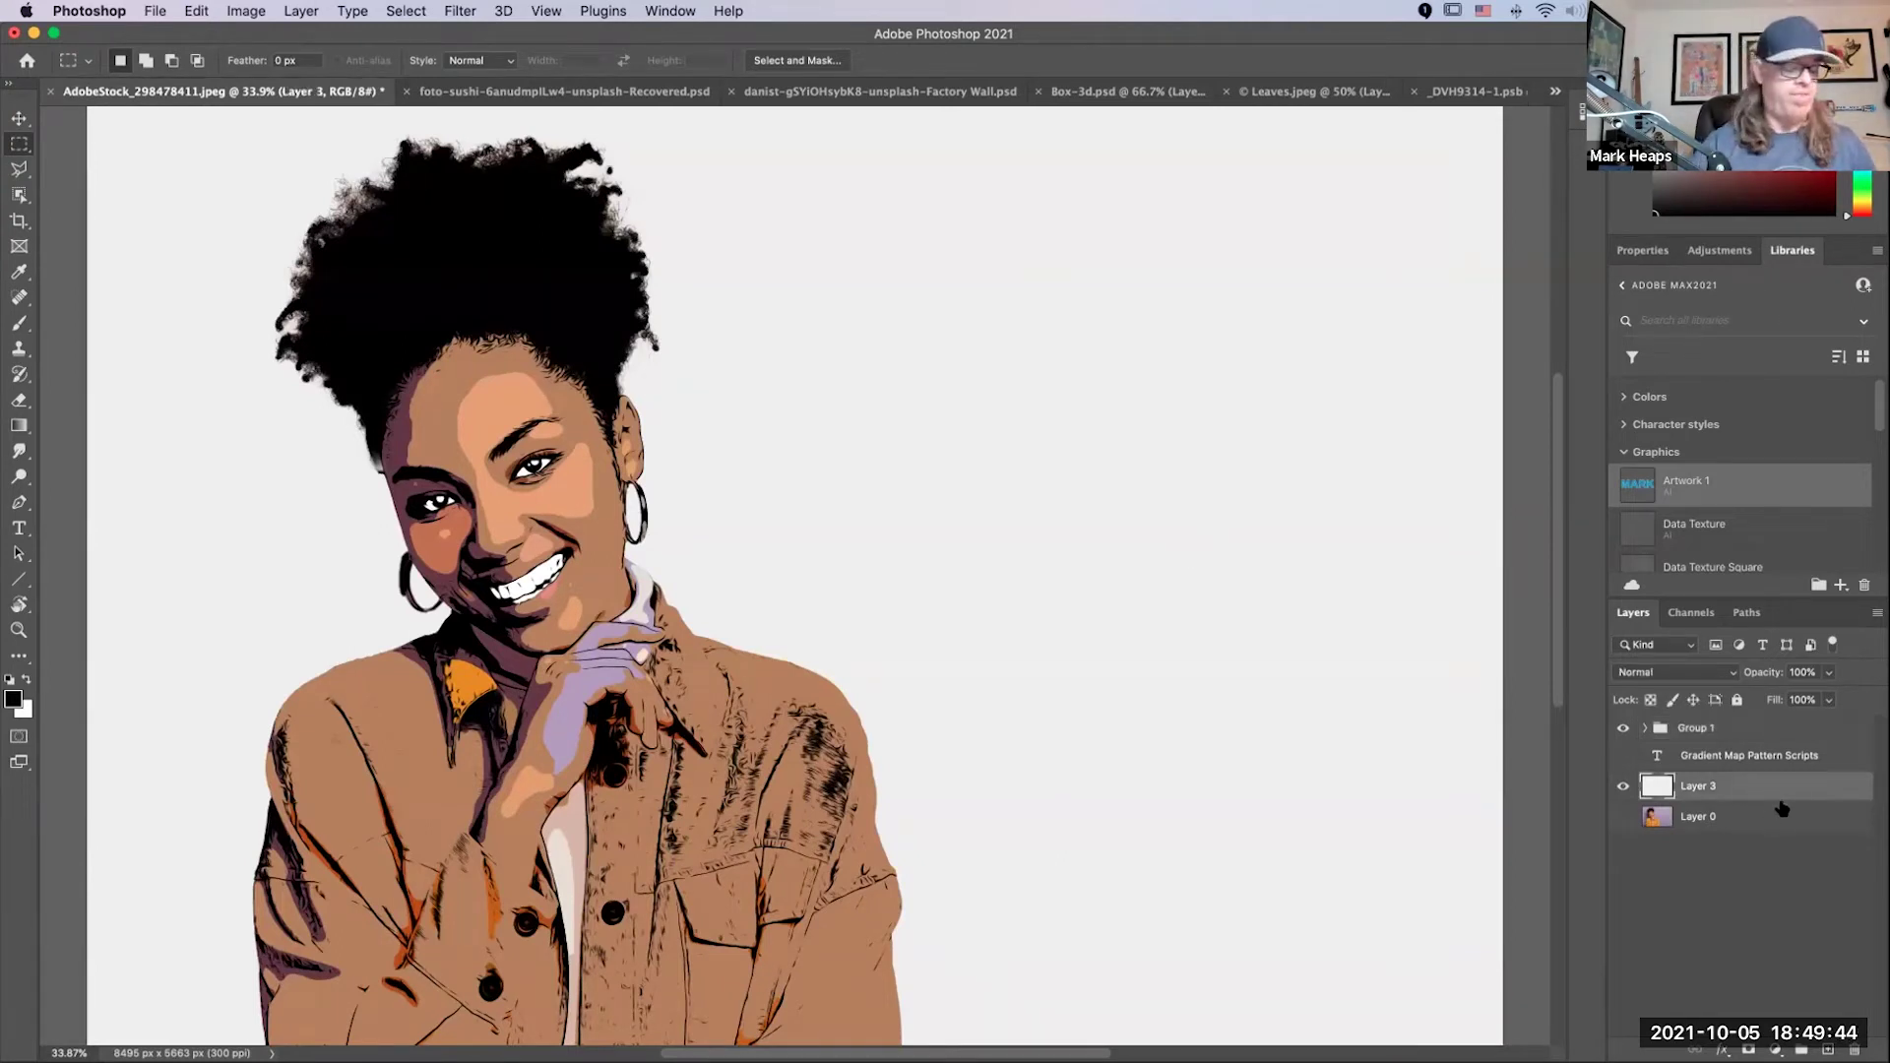
pyautogui.moveTo(1781, 808); pyautogui.dragTo(1781, 809)
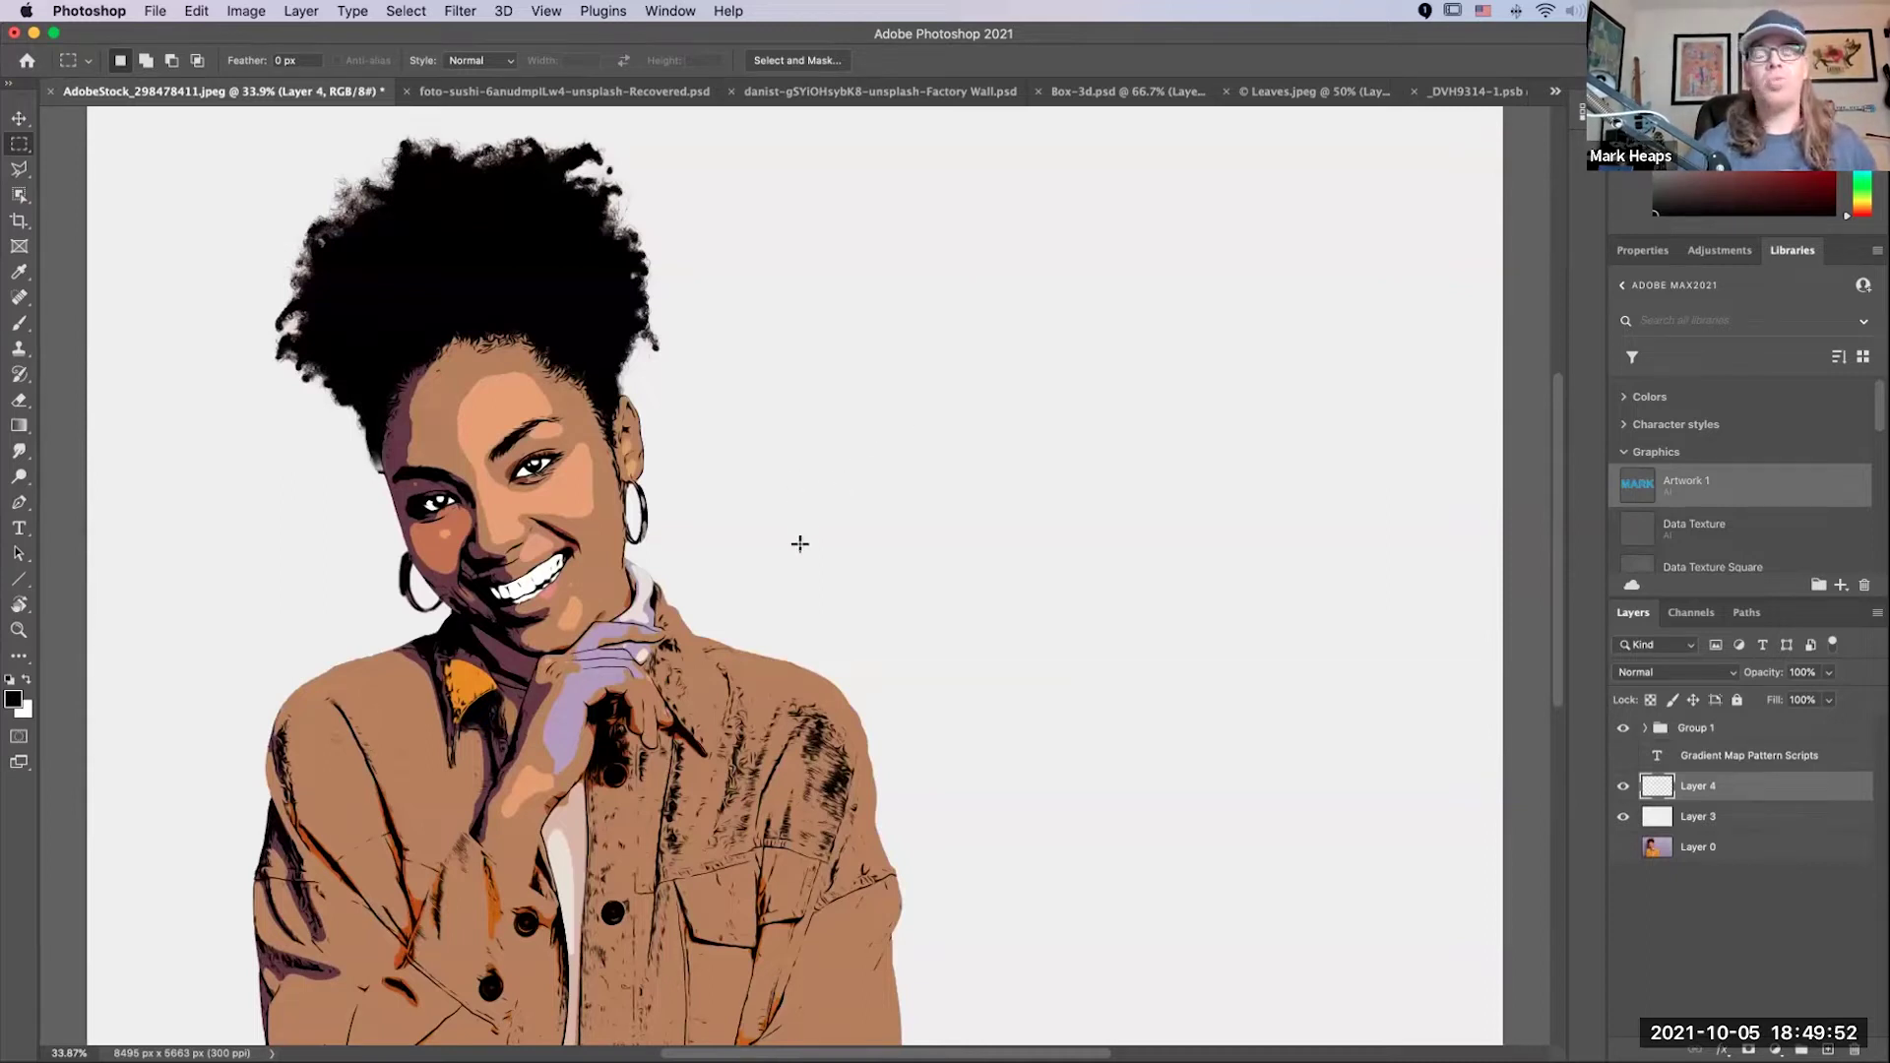
# Step: Open the Fill settings for Layer 4, try Foreground Color and Background Color as contents, and return the contents to Pattern
pyautogui.click(197, 11)
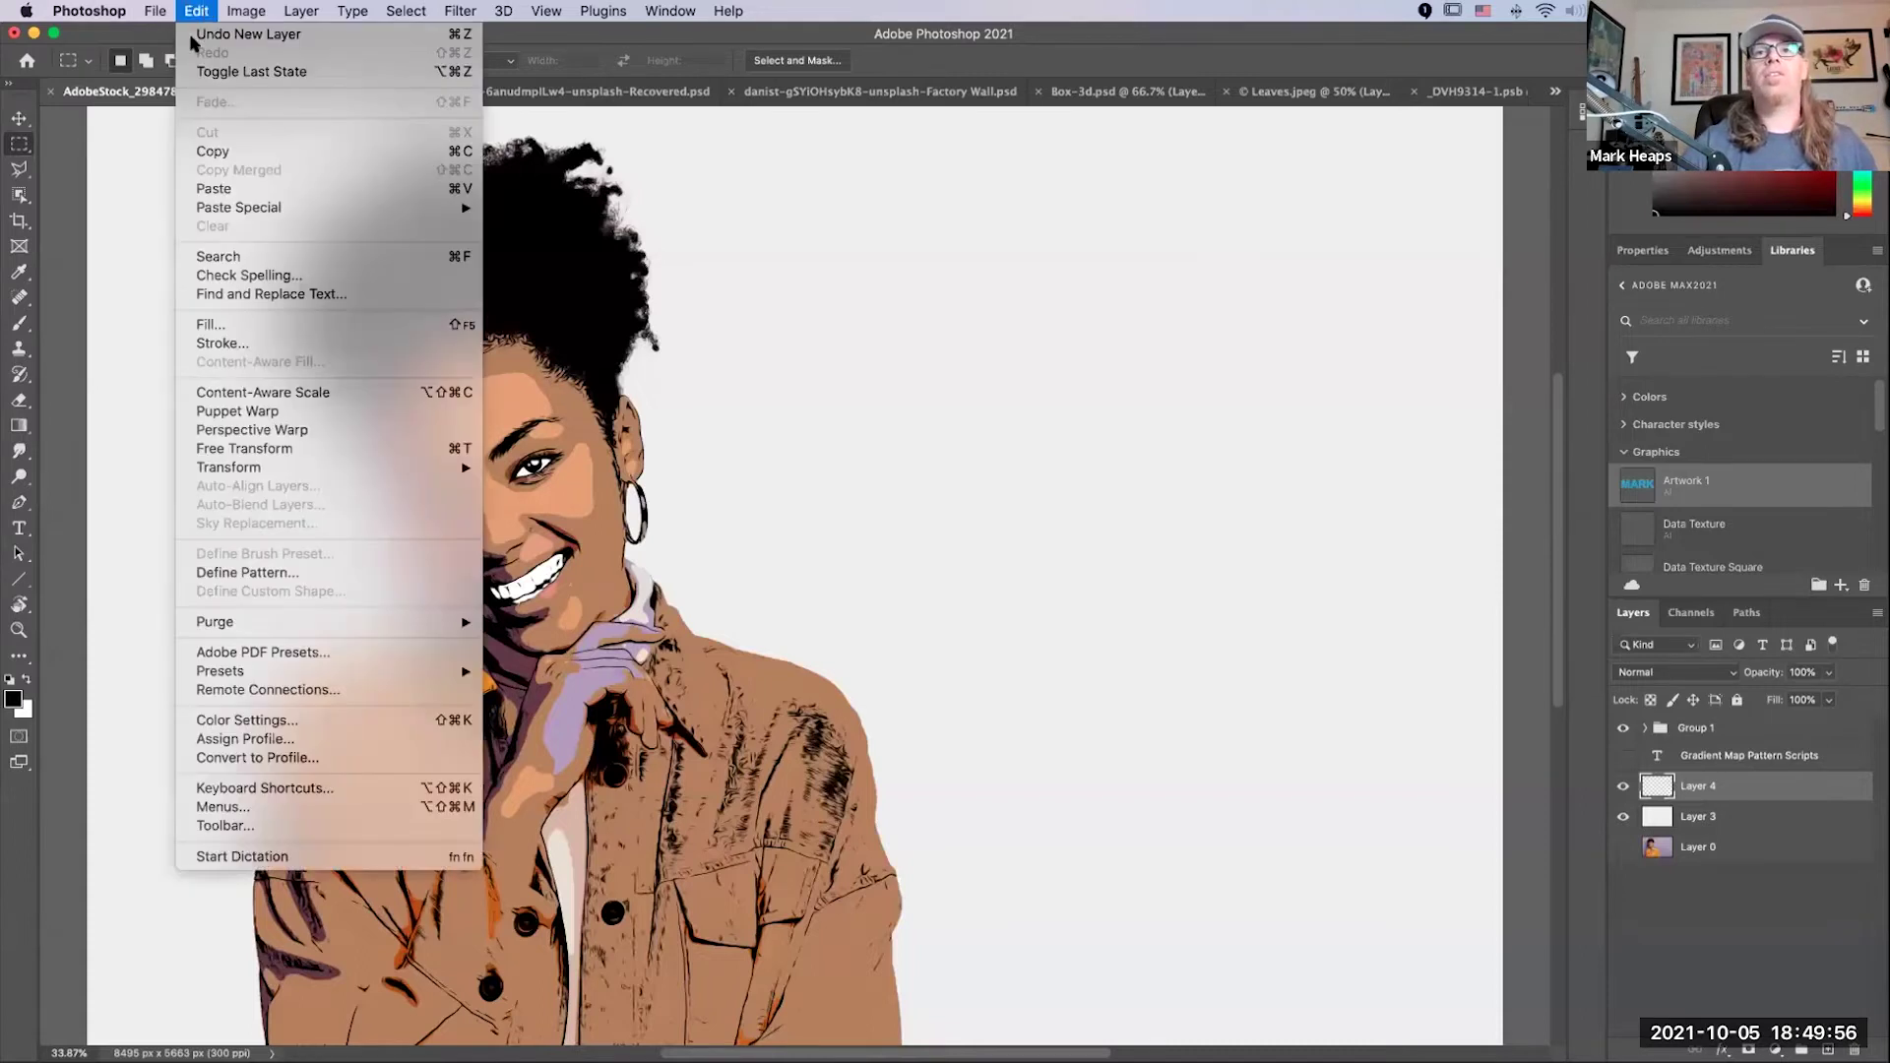
pyautogui.click(218, 326)
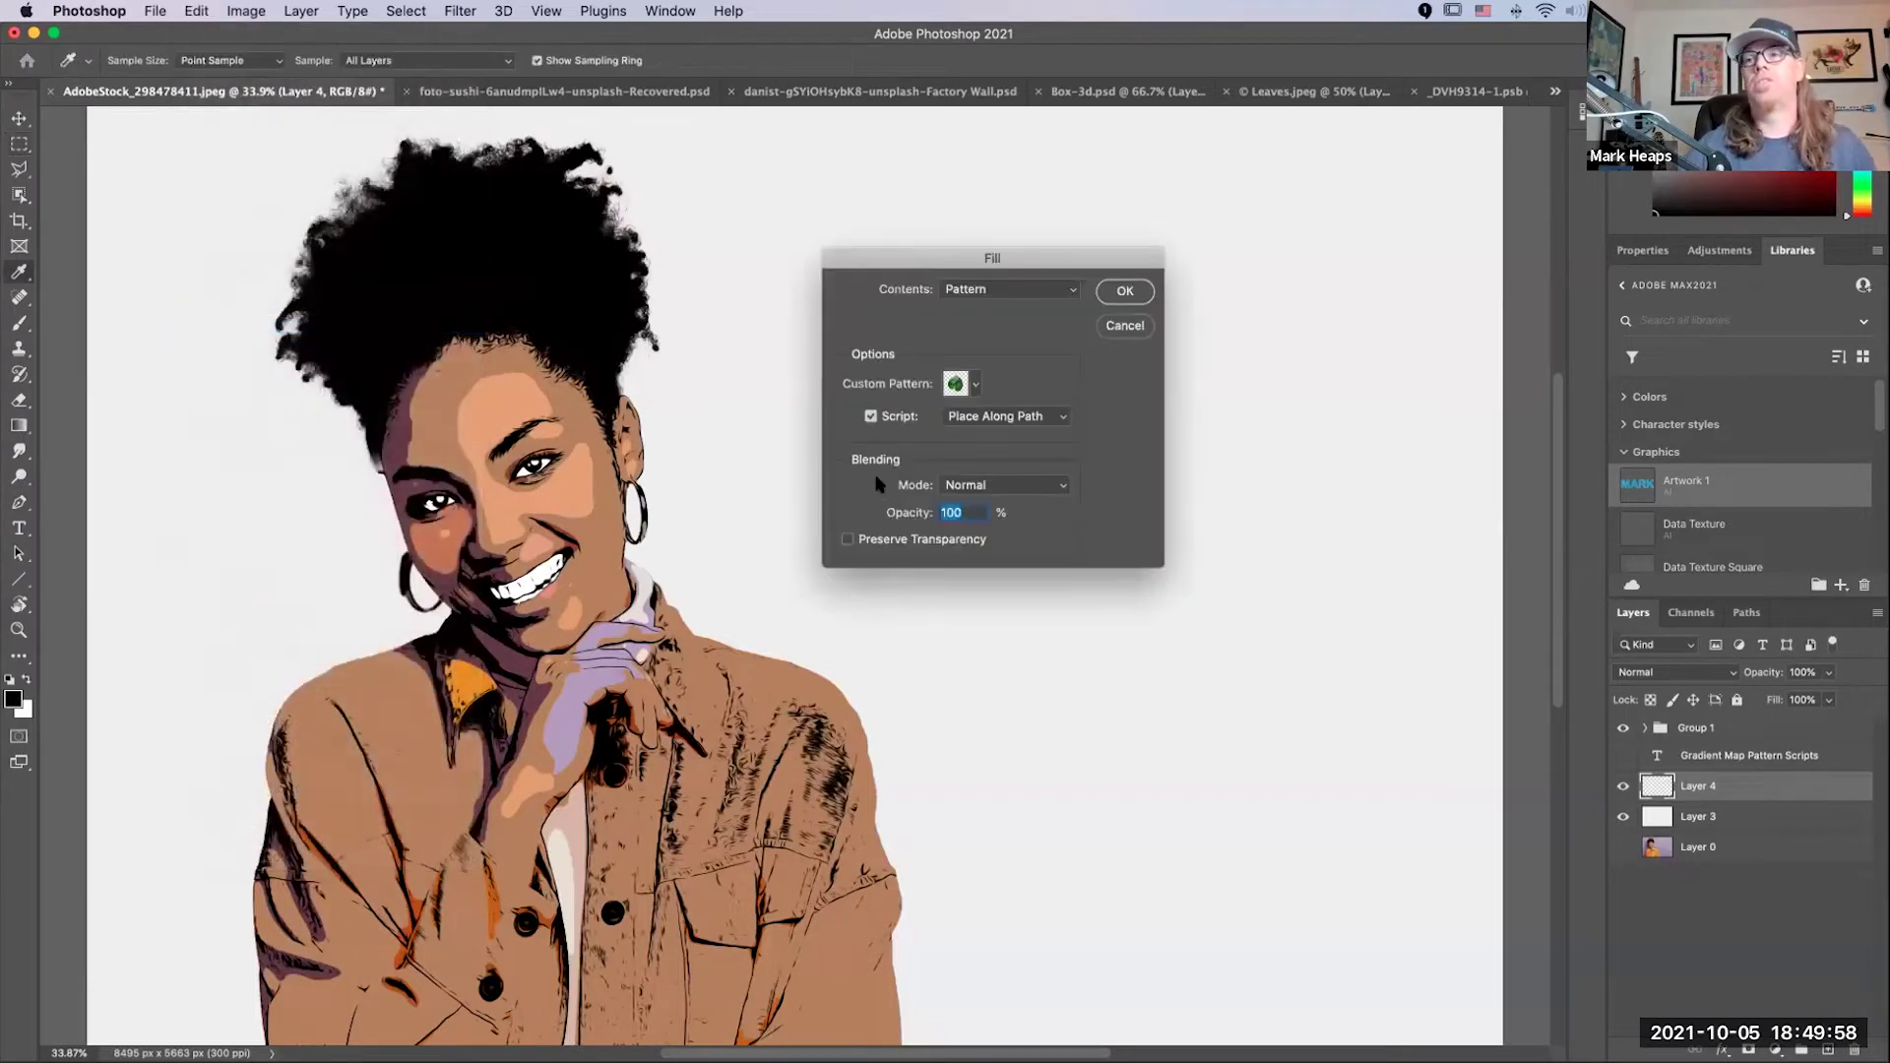
pyautogui.moveTo(1080, 253); pyautogui.dragTo(972, 192)
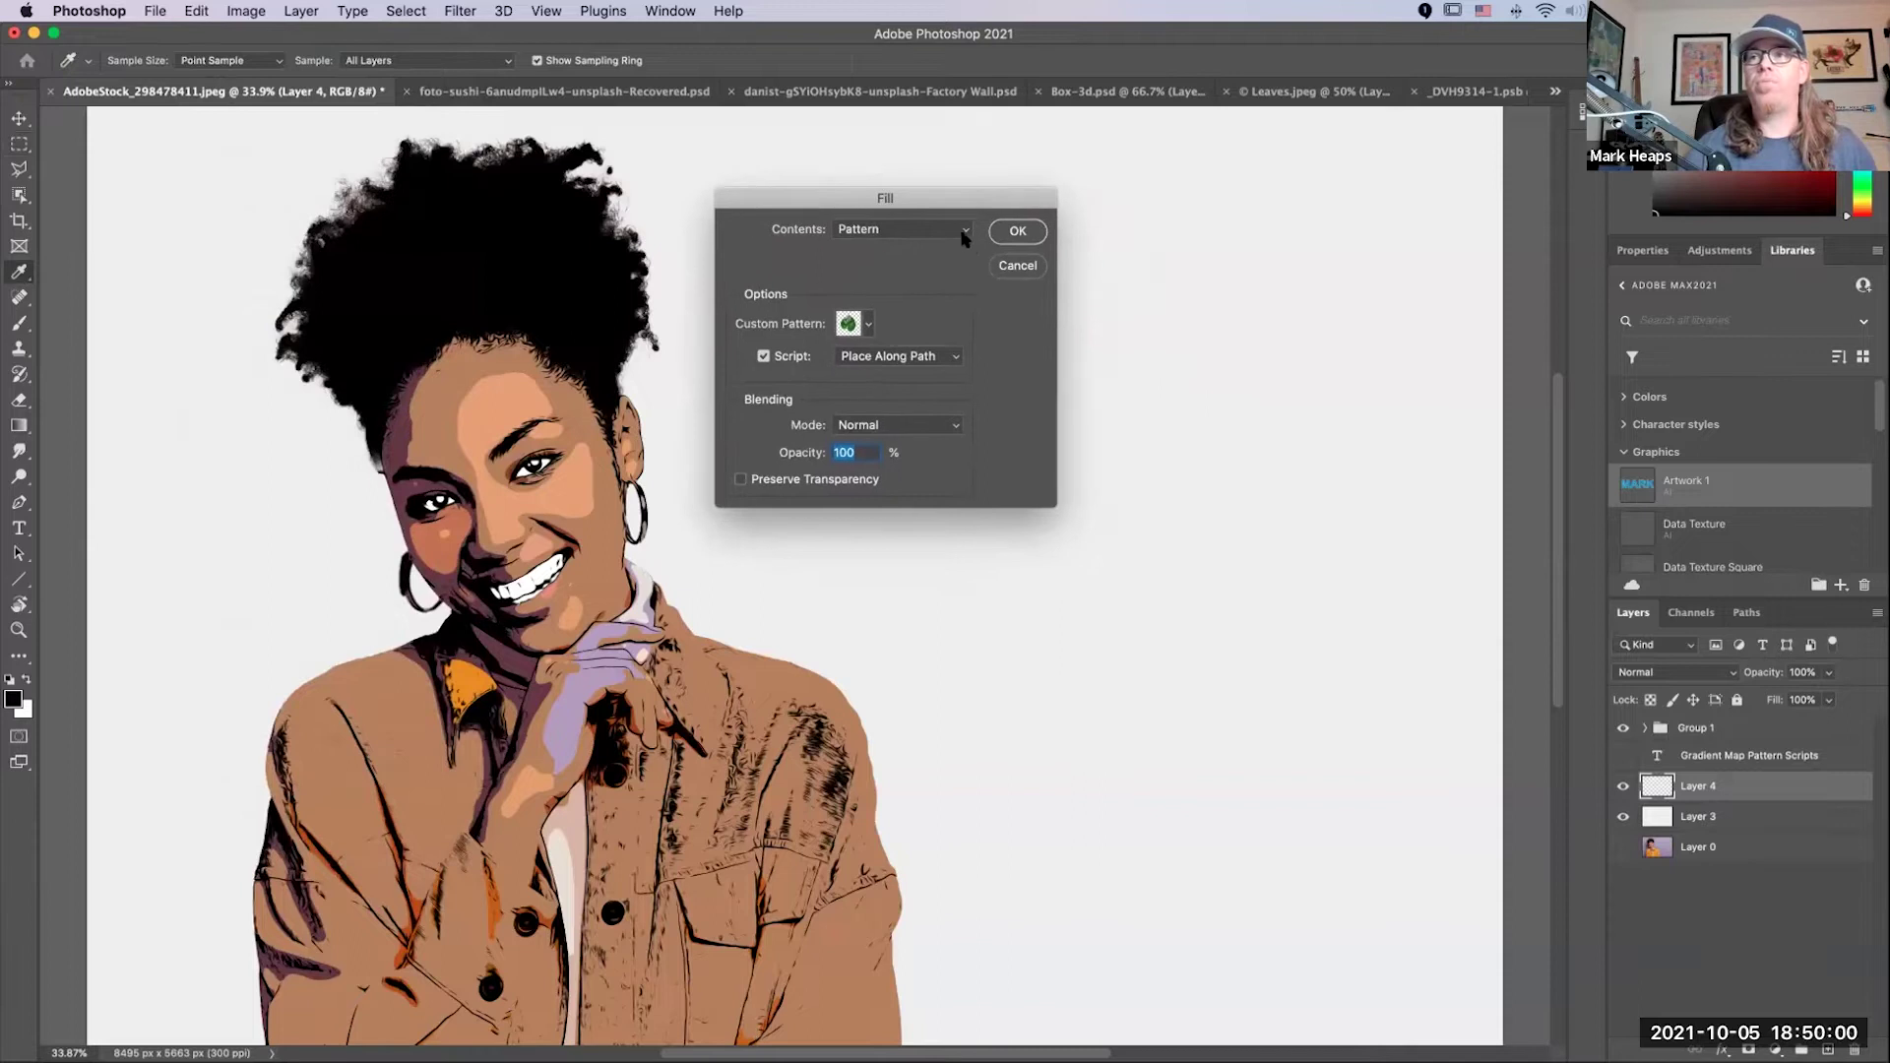
pyautogui.click(960, 234)
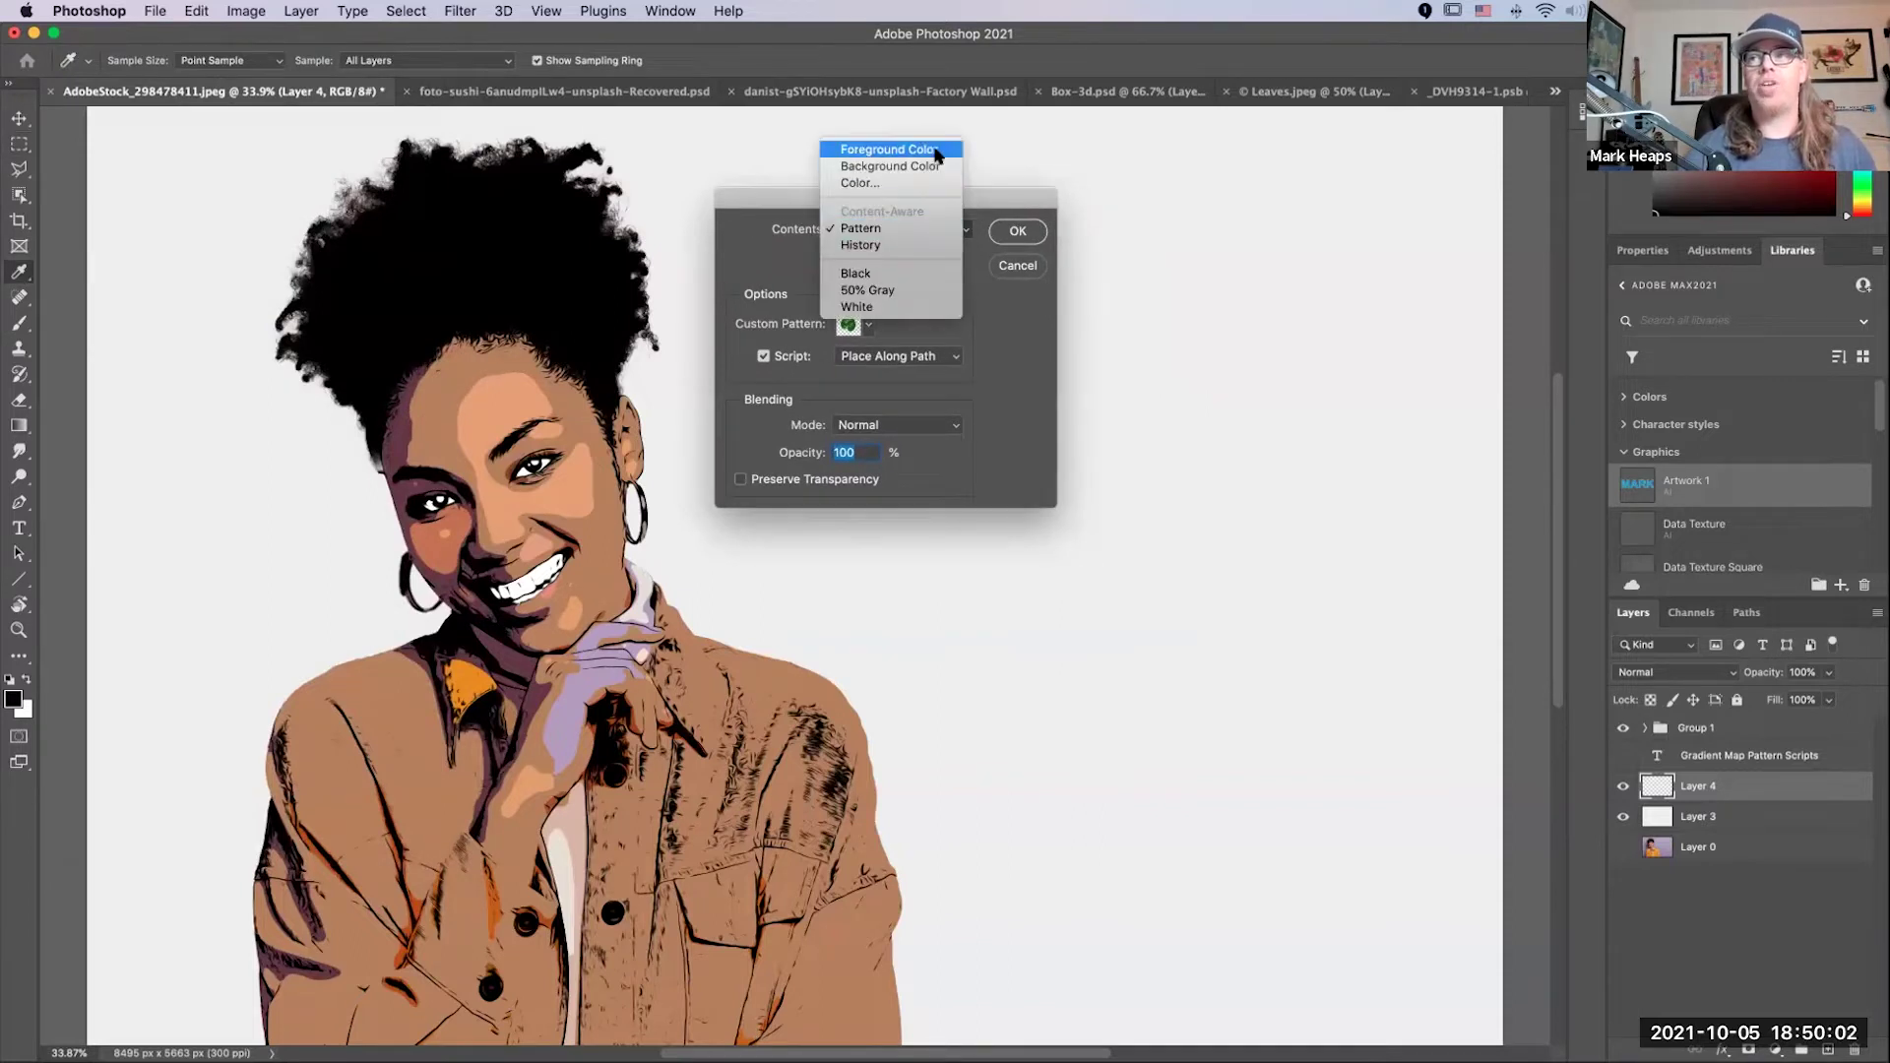
pyautogui.click(935, 153)
pyautogui.click(935, 229)
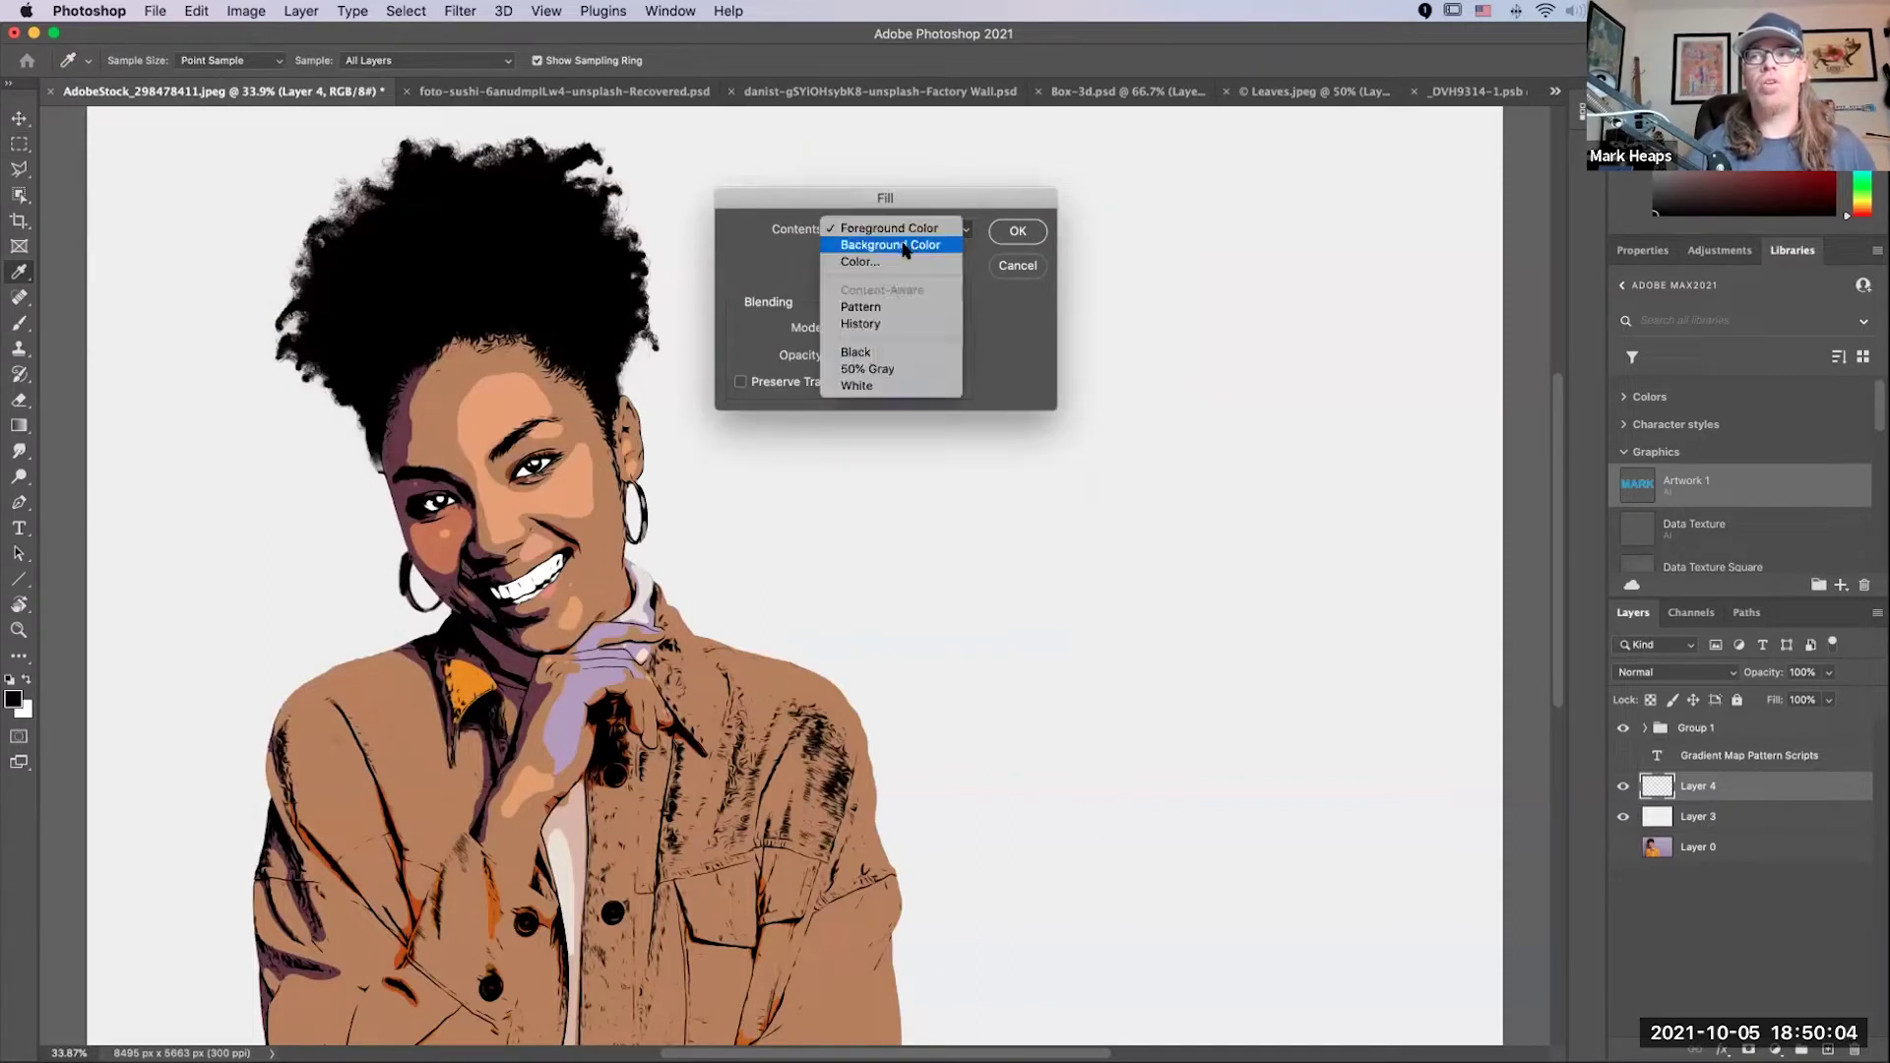
pyautogui.click(929, 250)
pyautogui.click(935, 232)
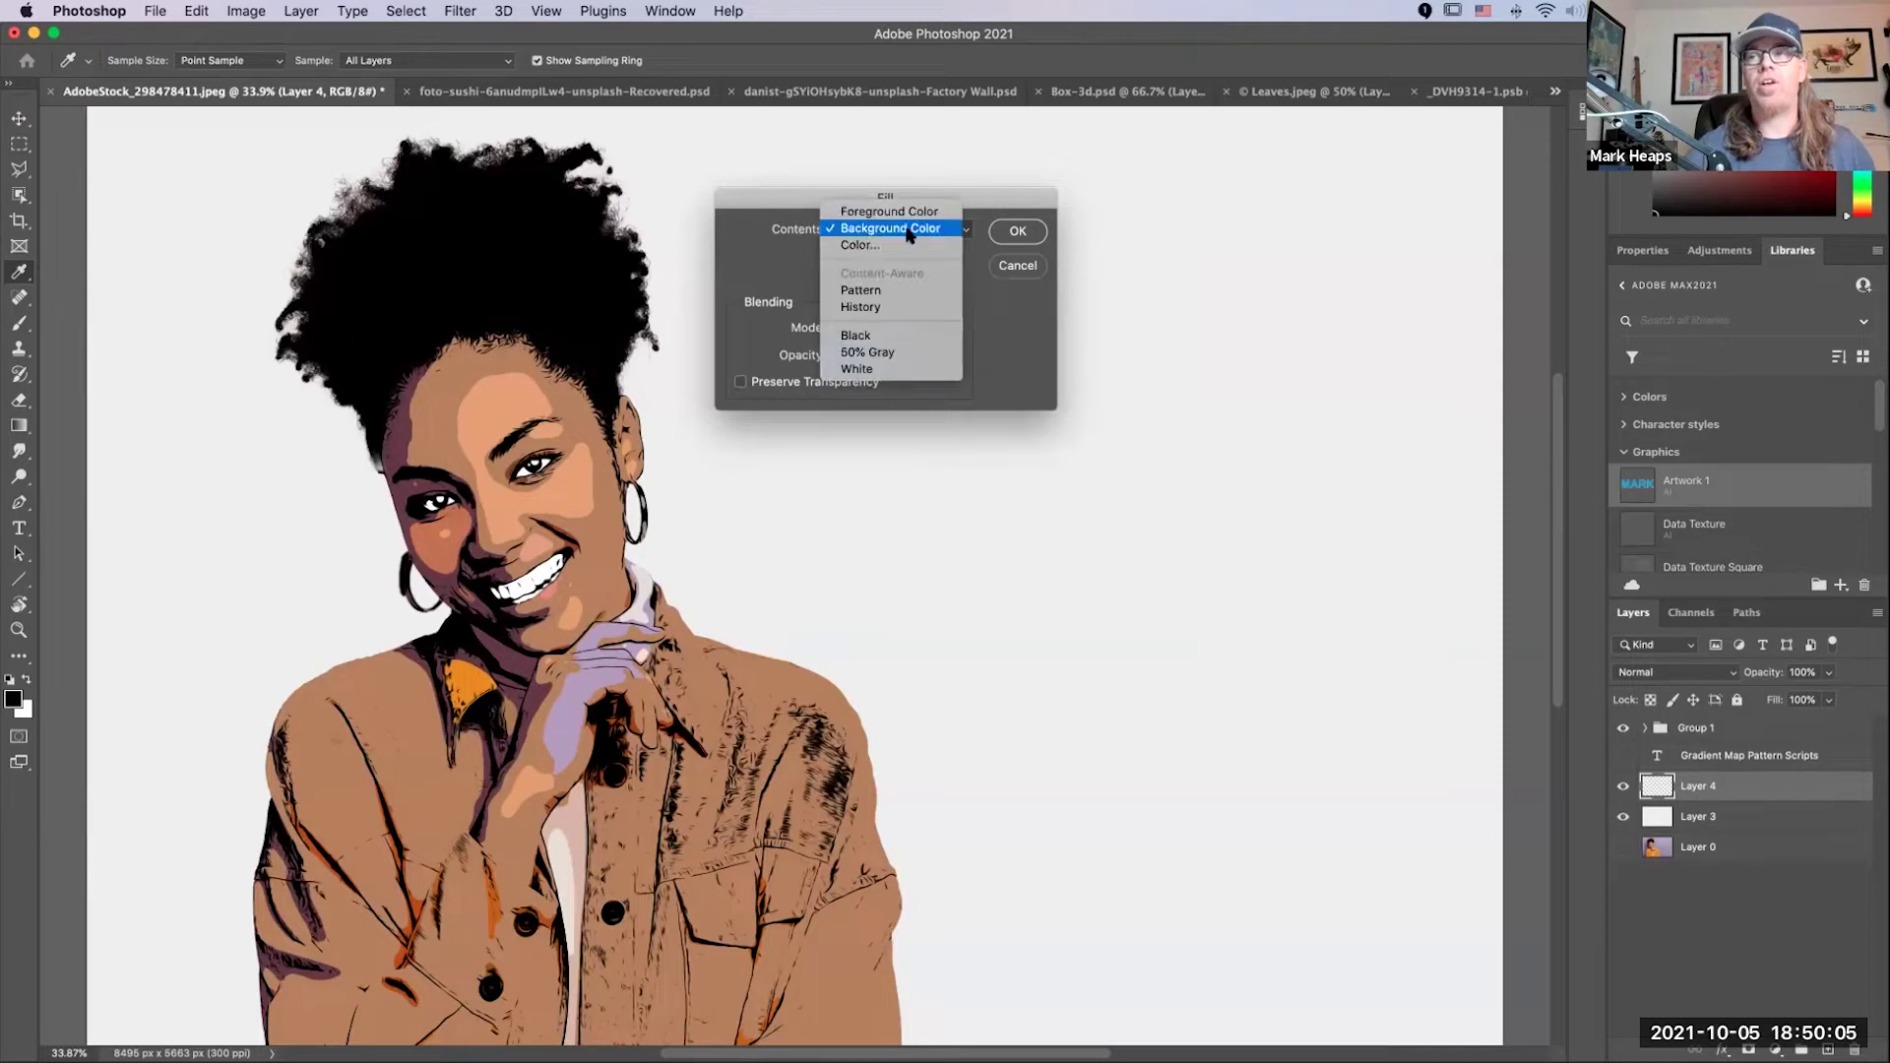
pyautogui.click(869, 291)
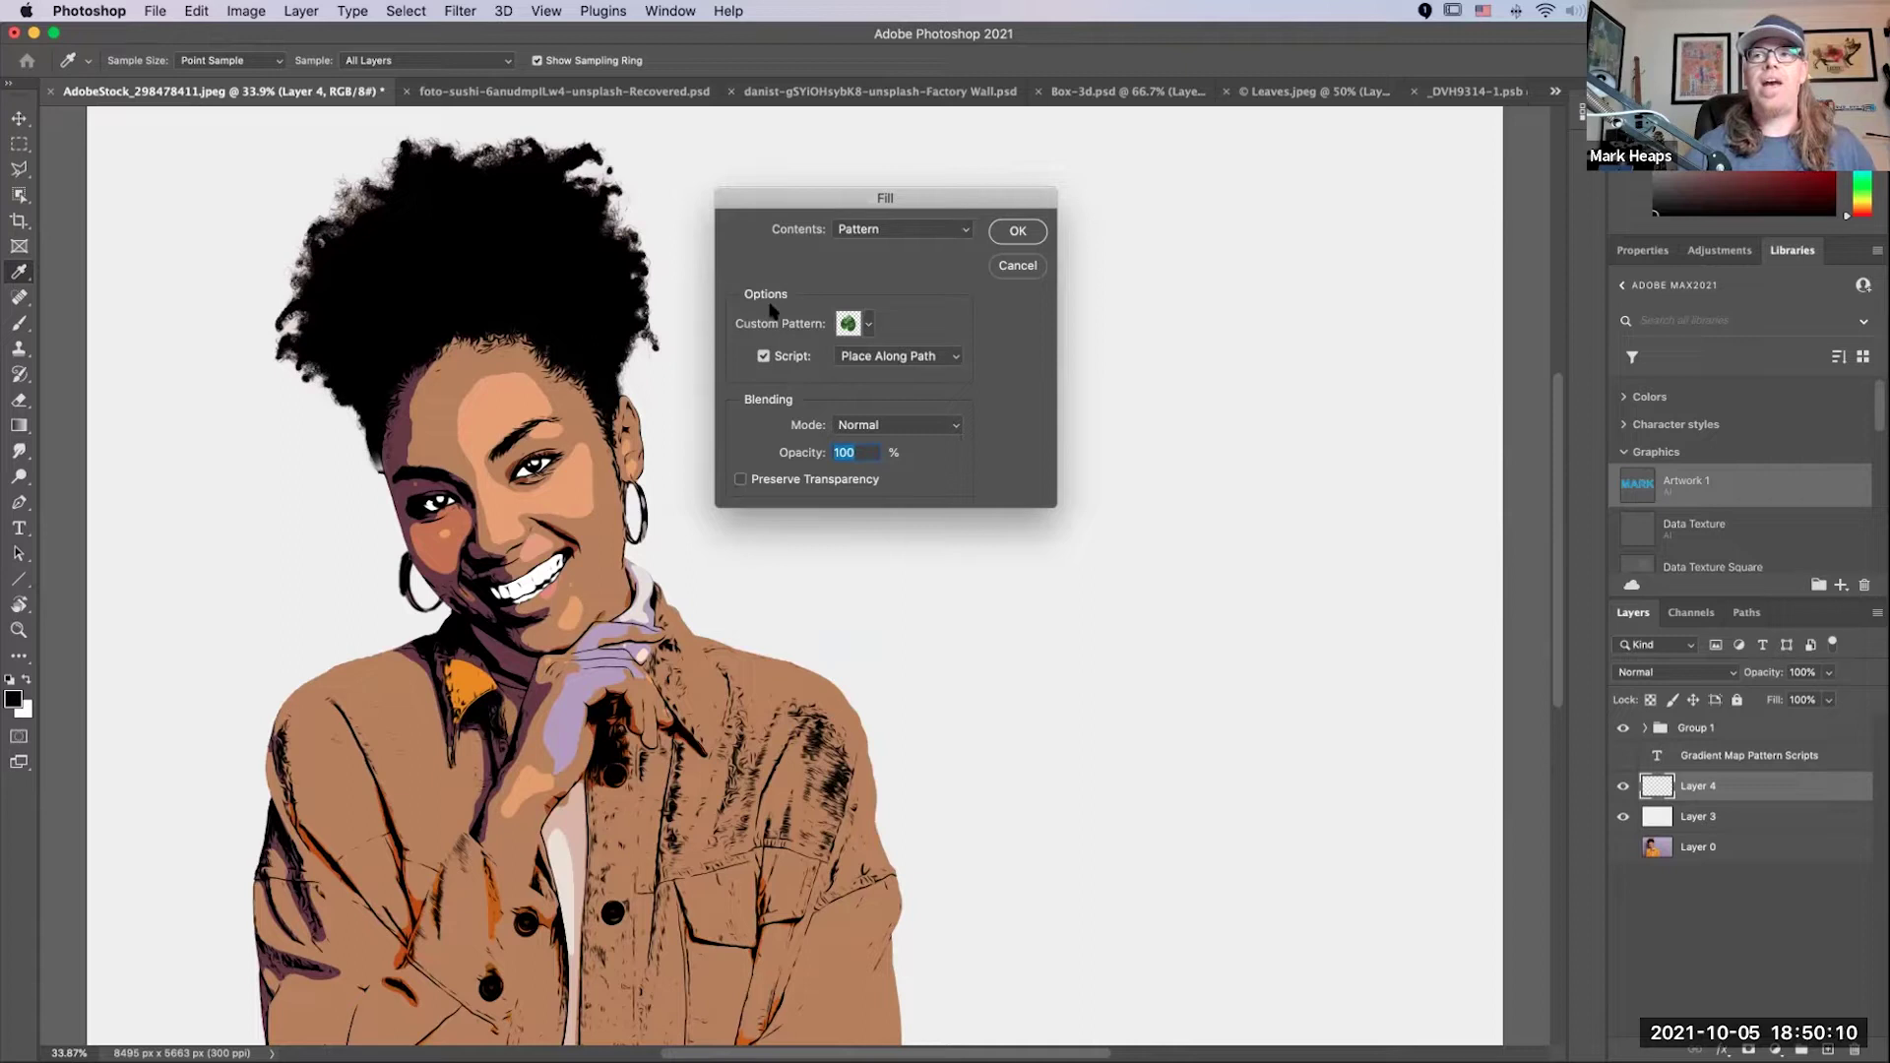
pyautogui.press('alt')
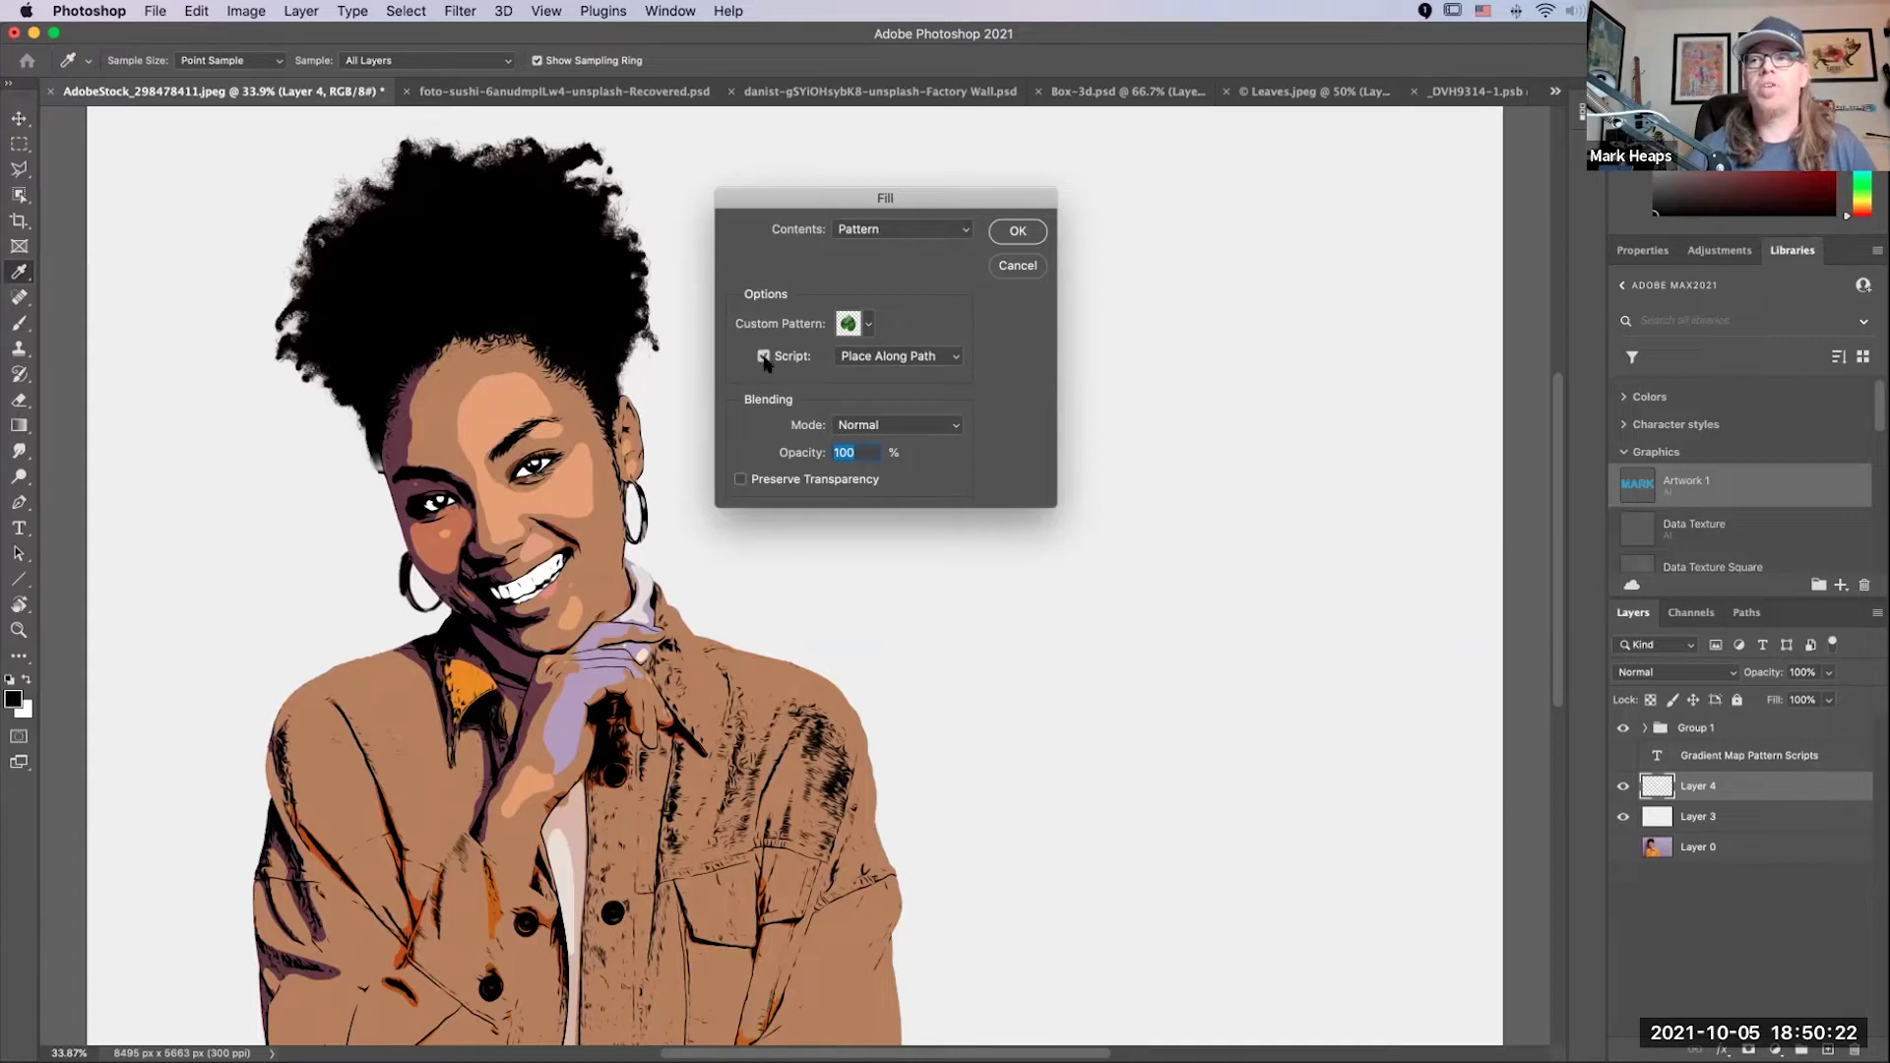
pyautogui.press('alt')
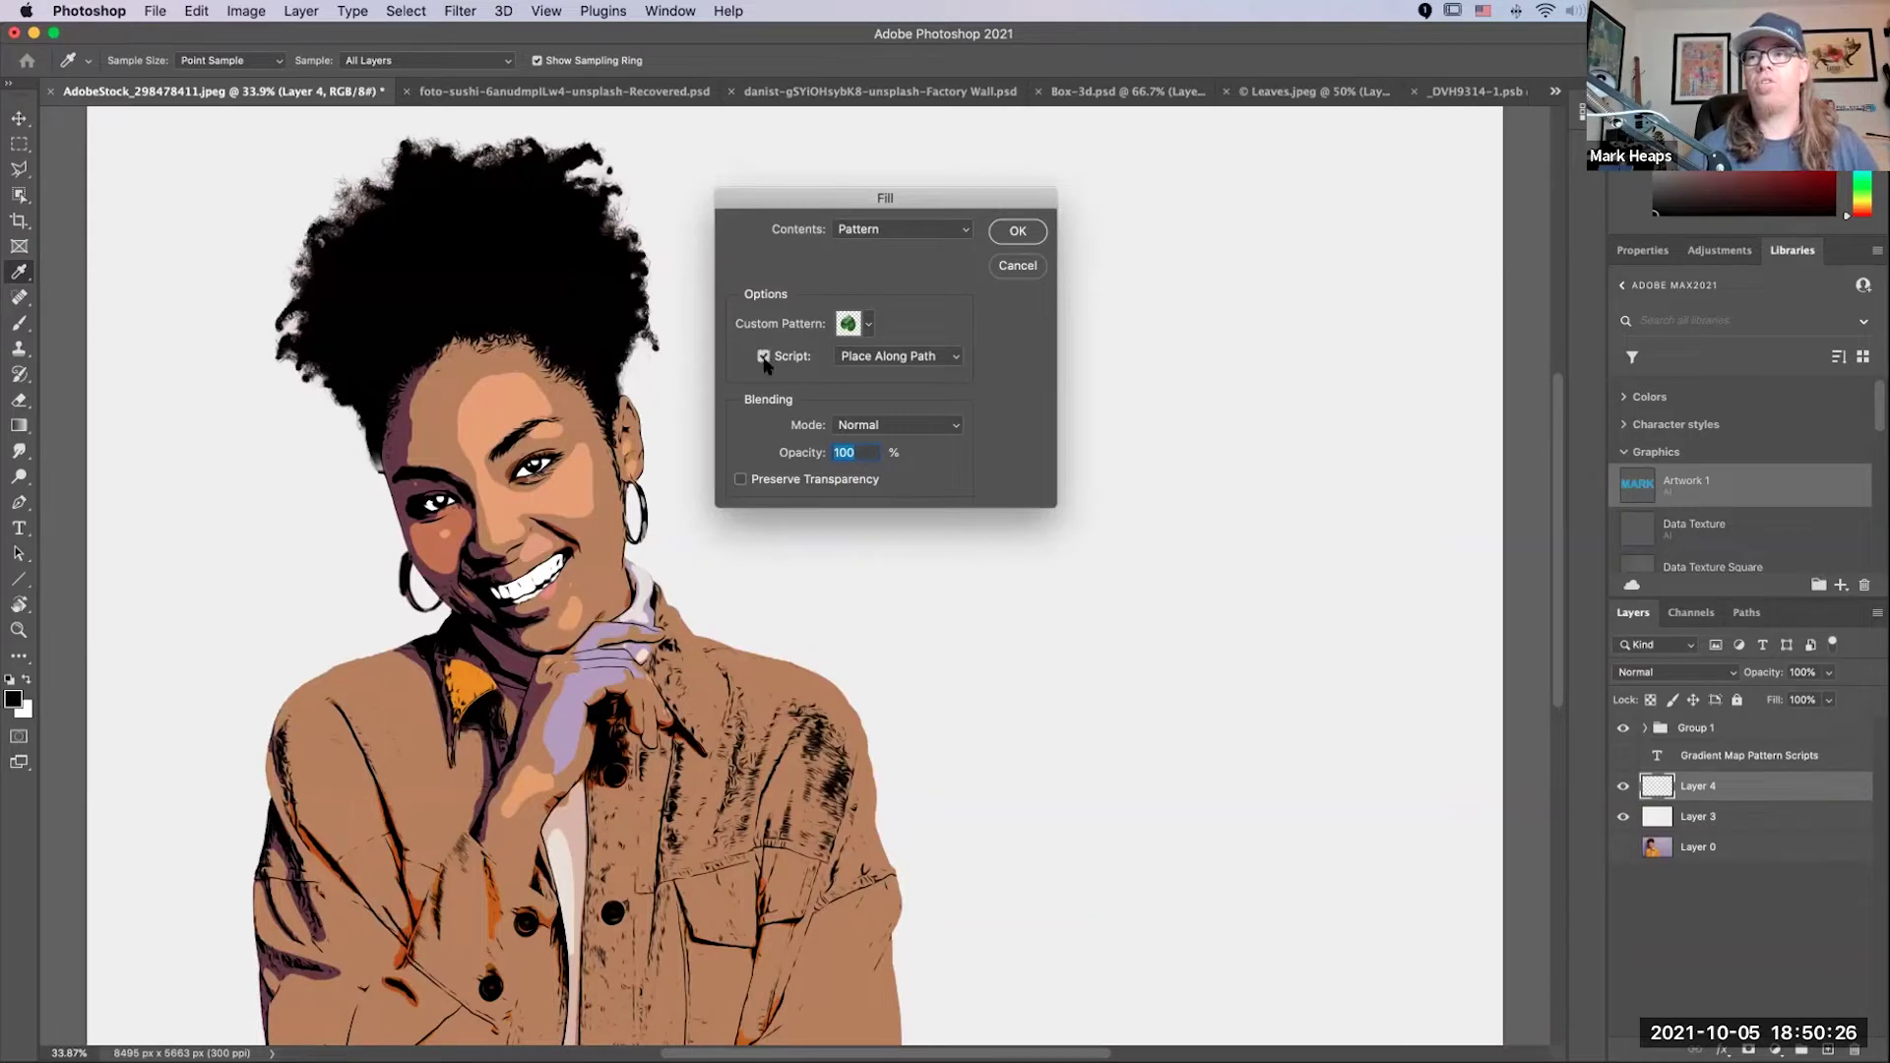
# Step: Turn off the fill script, choose the heart-shaped Leaf 2 pattern and fill Layer 4 with it
pyautogui.click(763, 356)
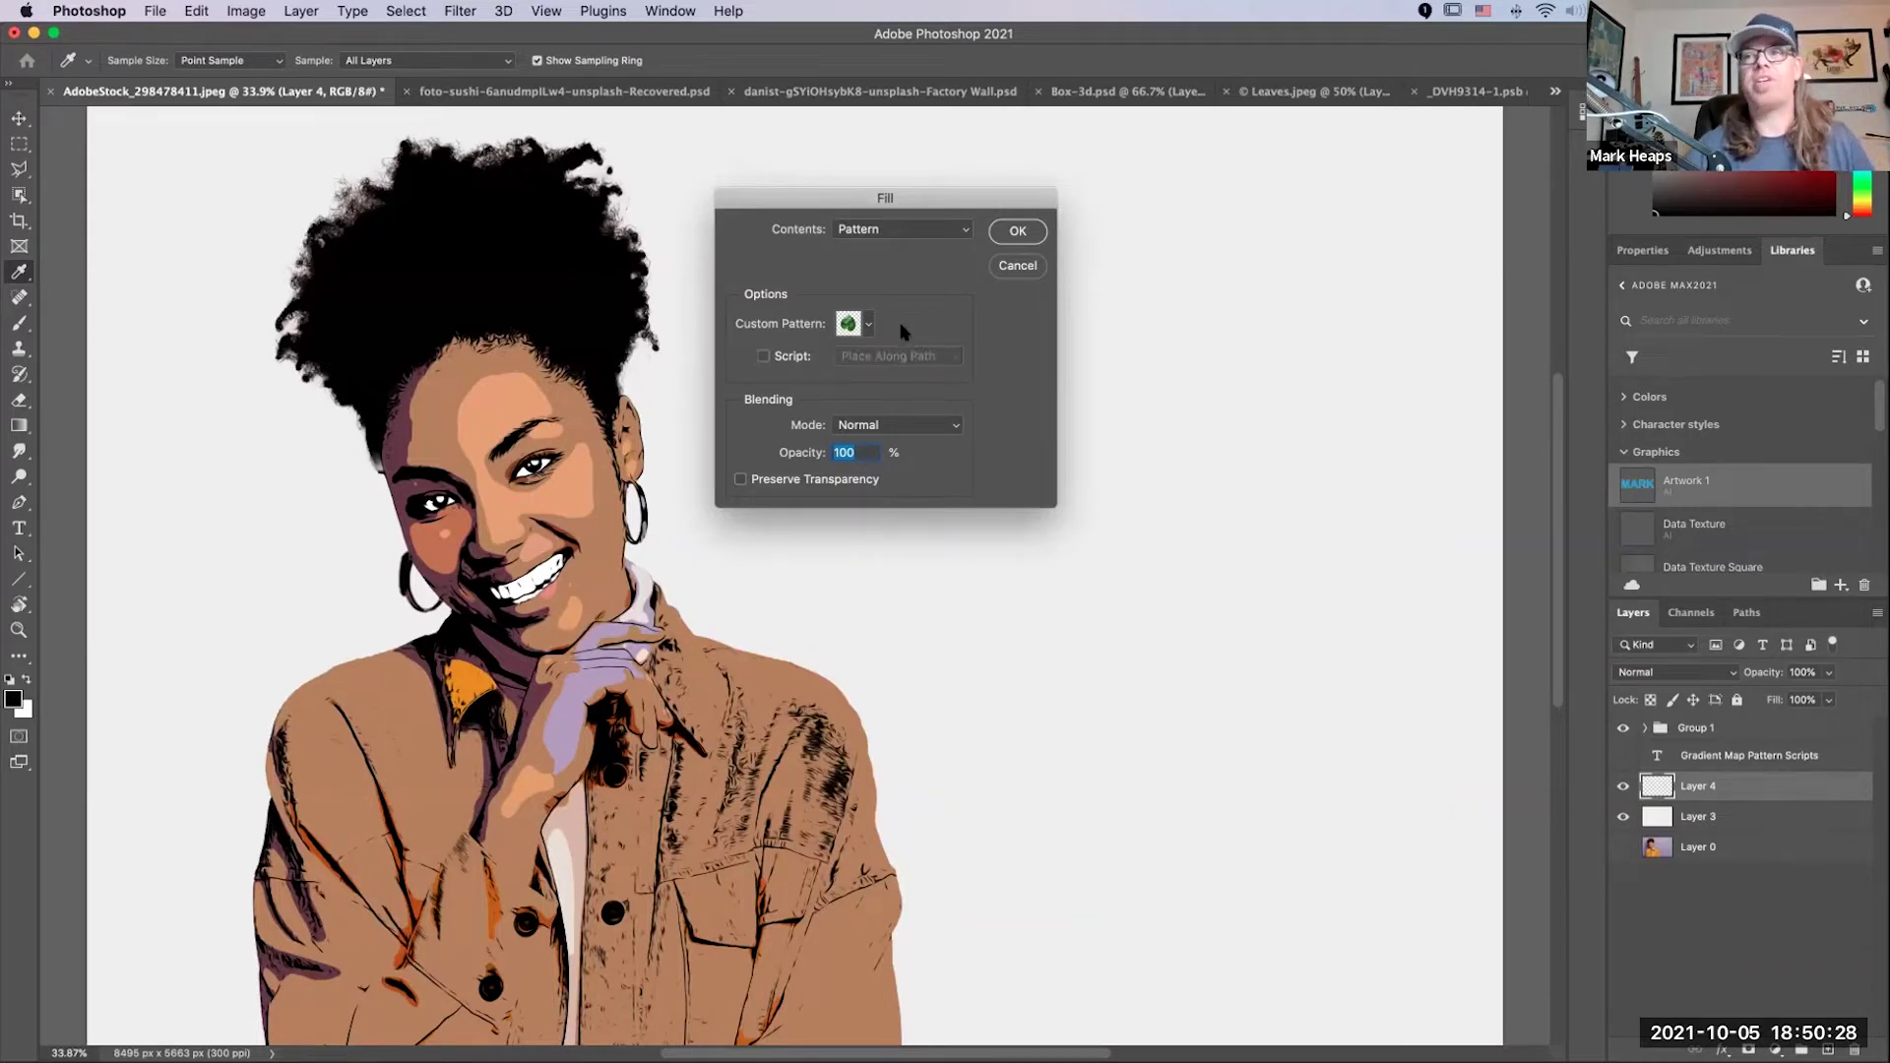
pyautogui.click(870, 326)
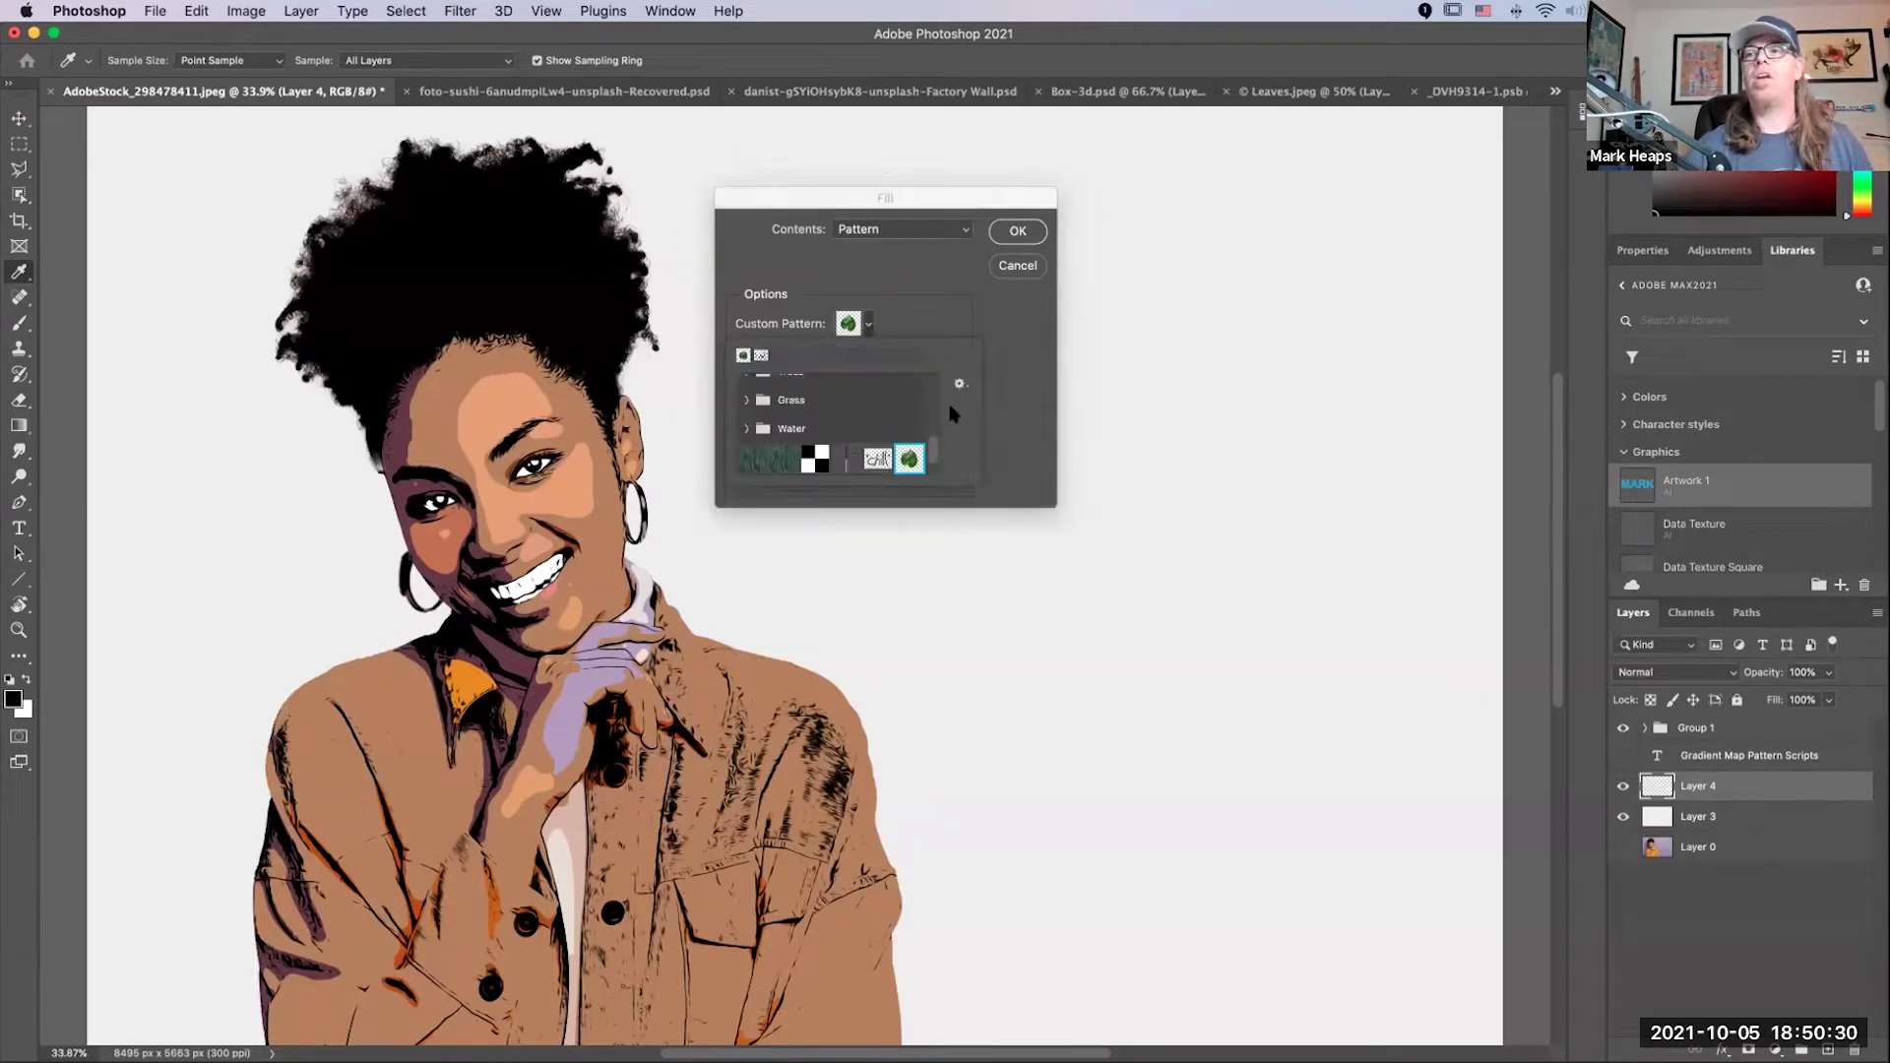
pyautogui.moveTo(930, 456)
pyautogui.mouseDown()
pyautogui.moveTo(930, 380)
pyautogui.moveTo(928, 466)
pyautogui.mouseUp()
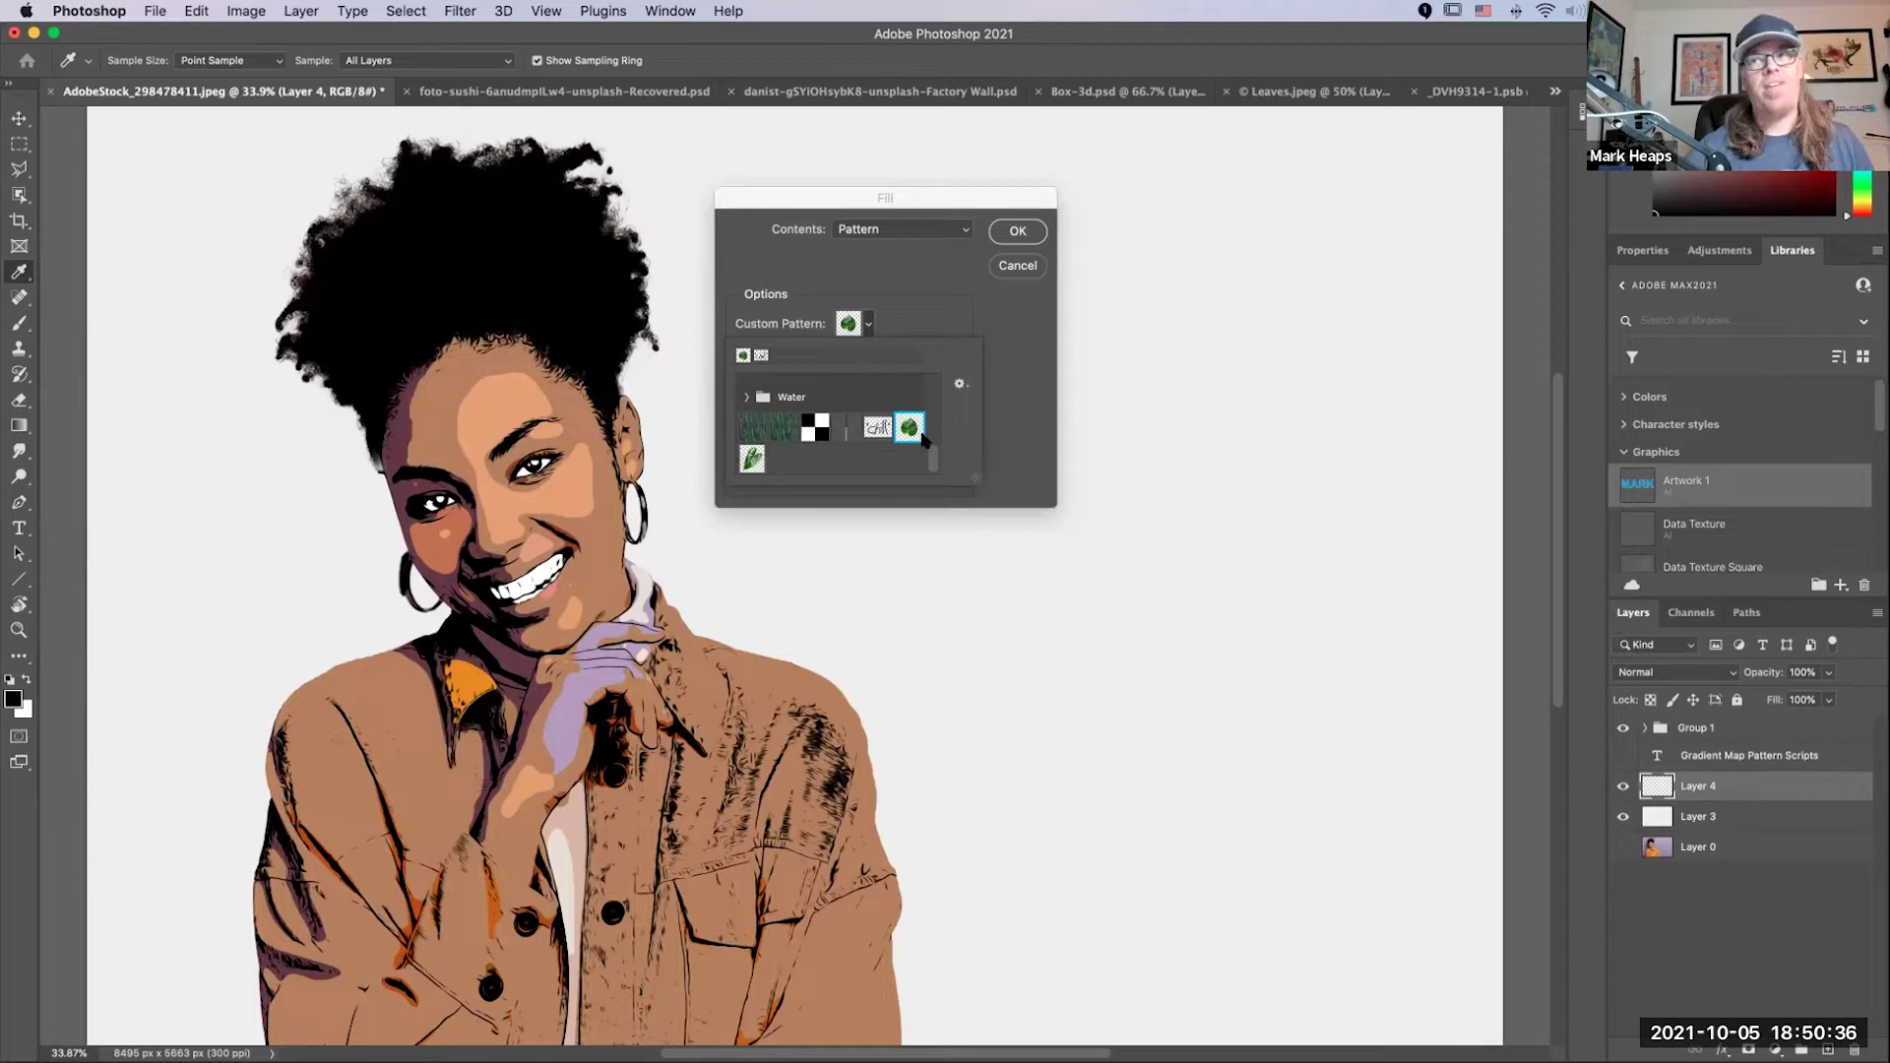
pyautogui.click(751, 468)
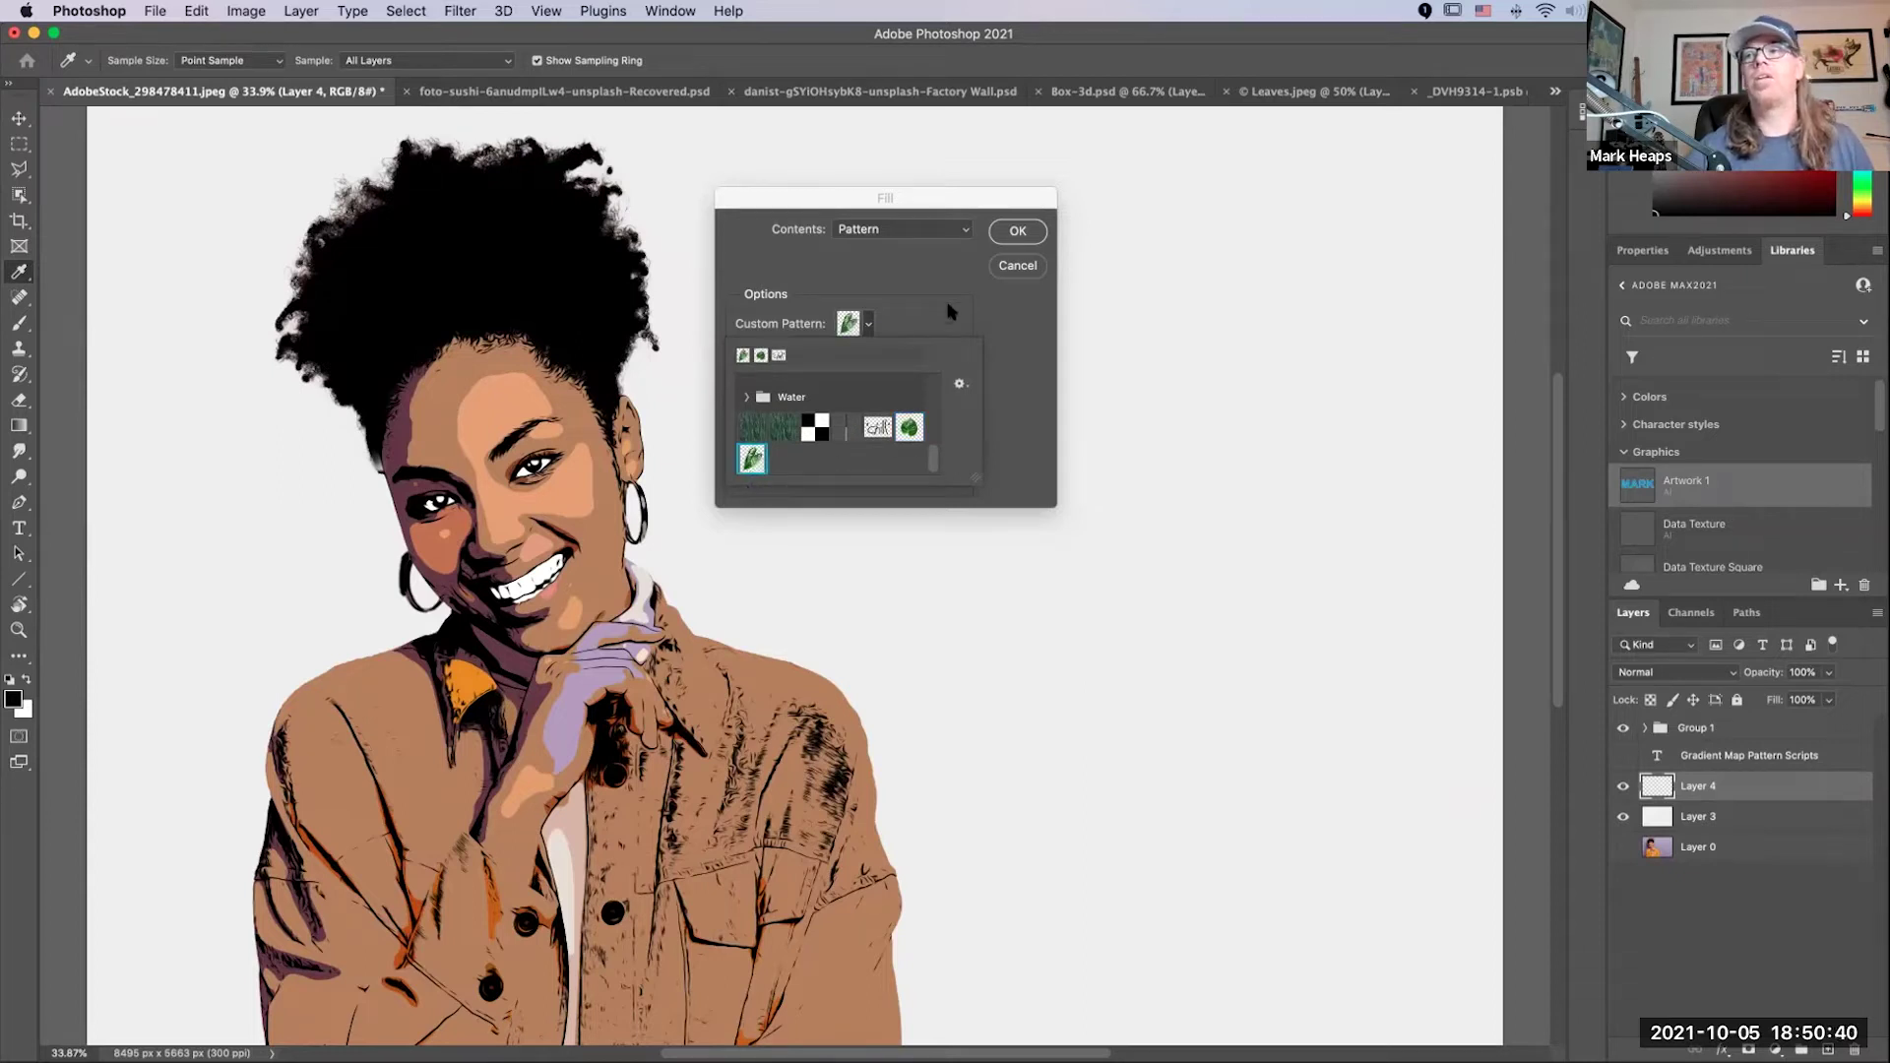
pyautogui.click(981, 297)
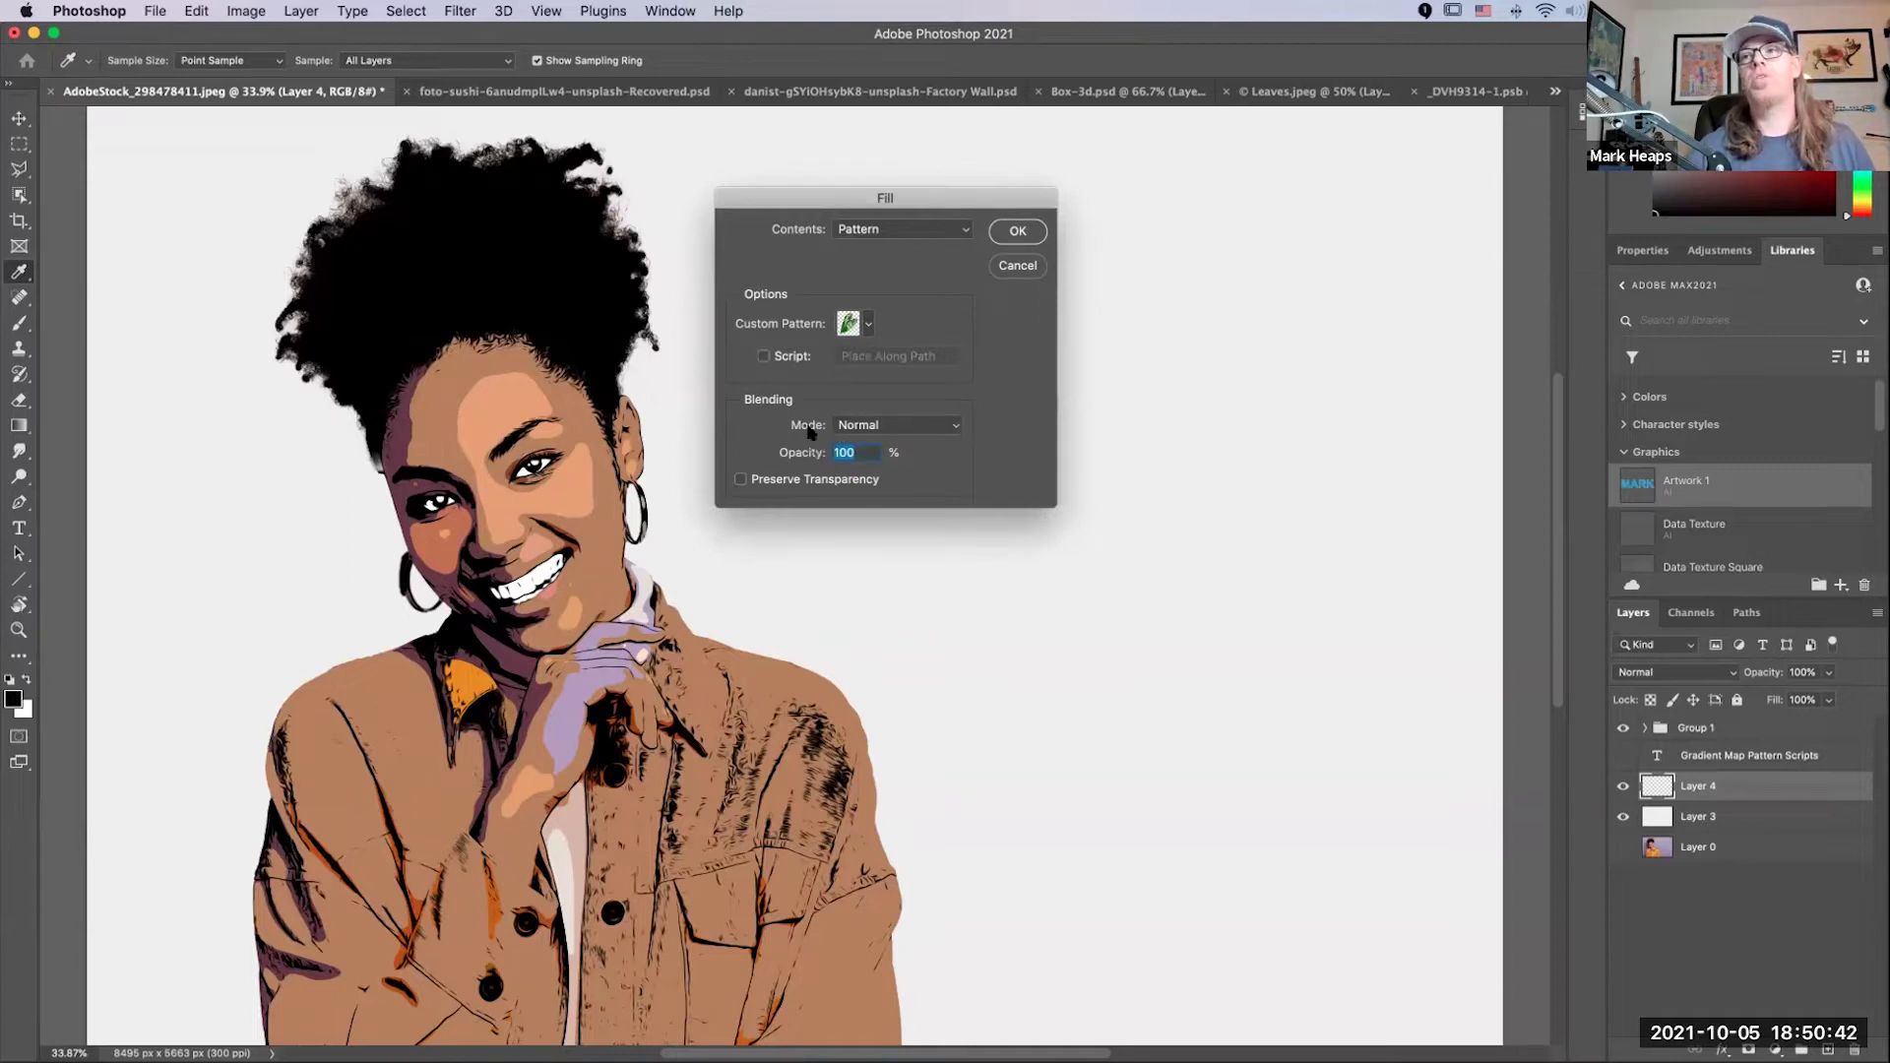
pyautogui.click(1019, 233)
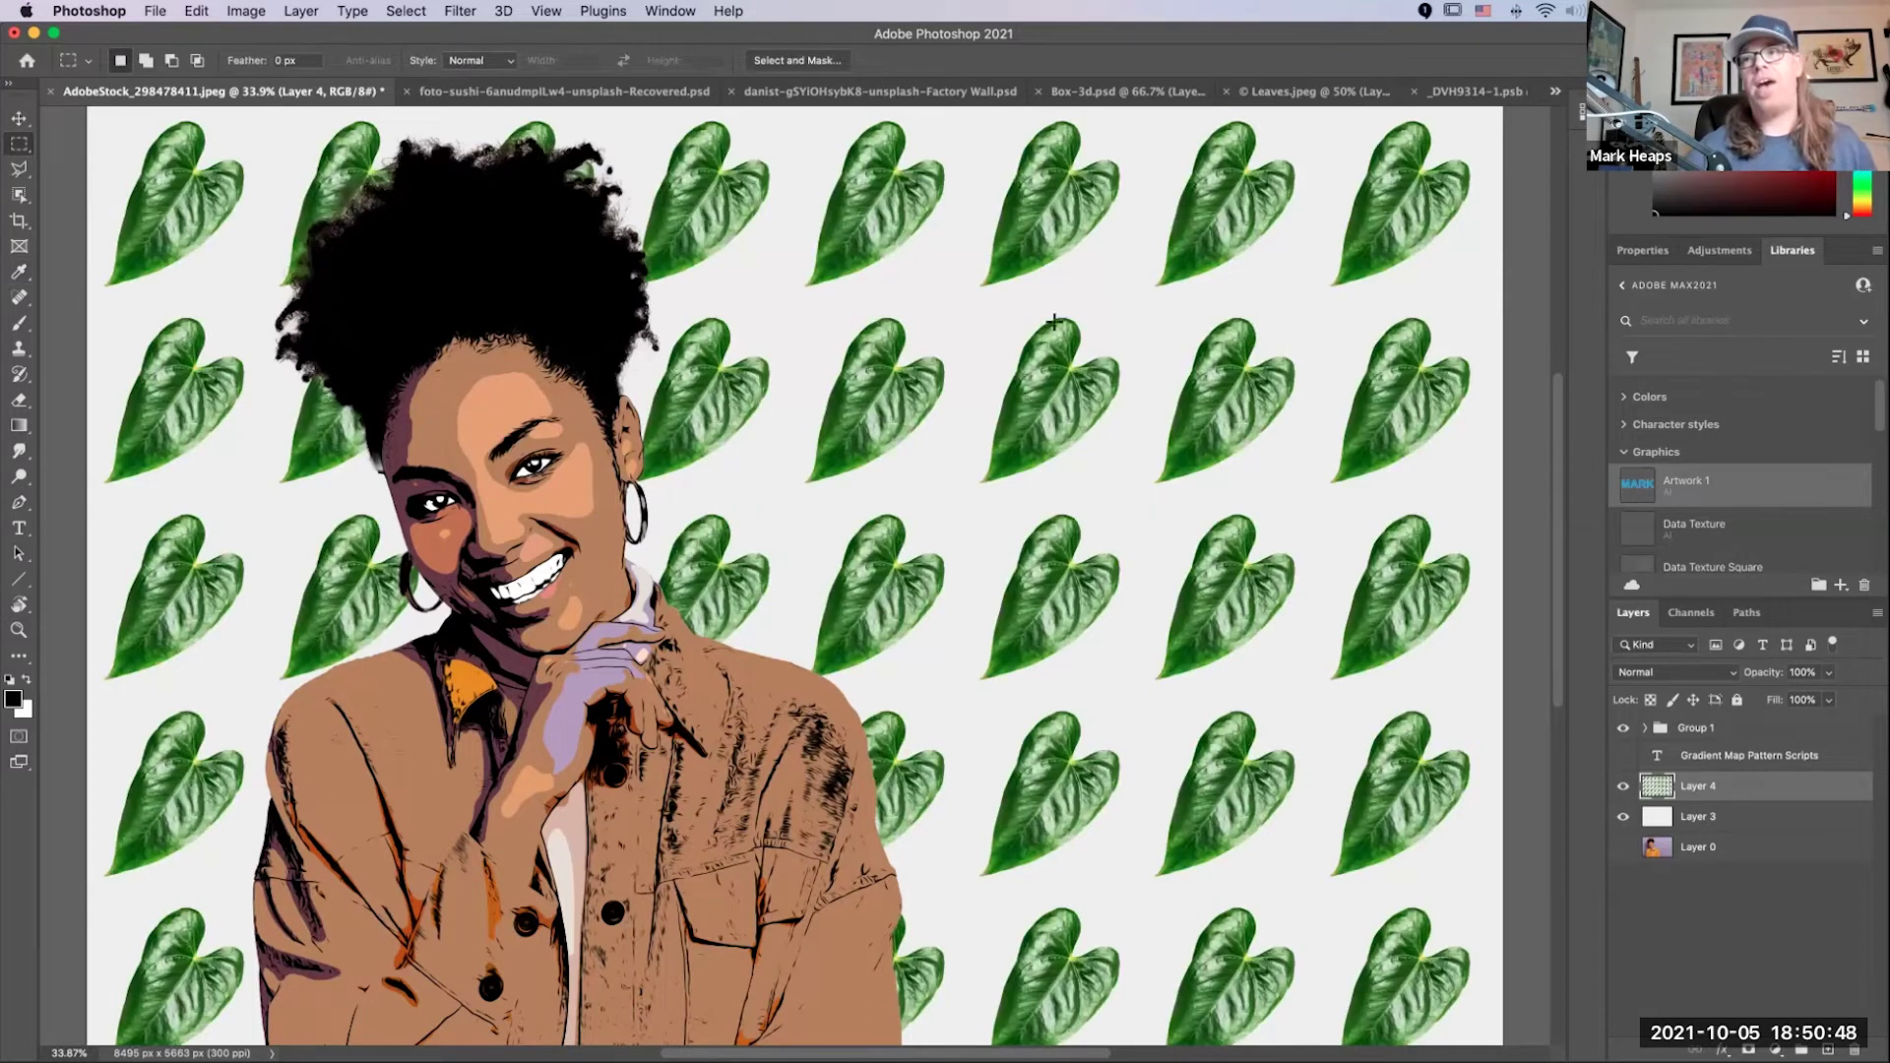
# Step: Undo the plain pattern fill and start a scripted Fill of Layer 4 with the same leaf pattern, using Random Fill
pyautogui.press('super+z')
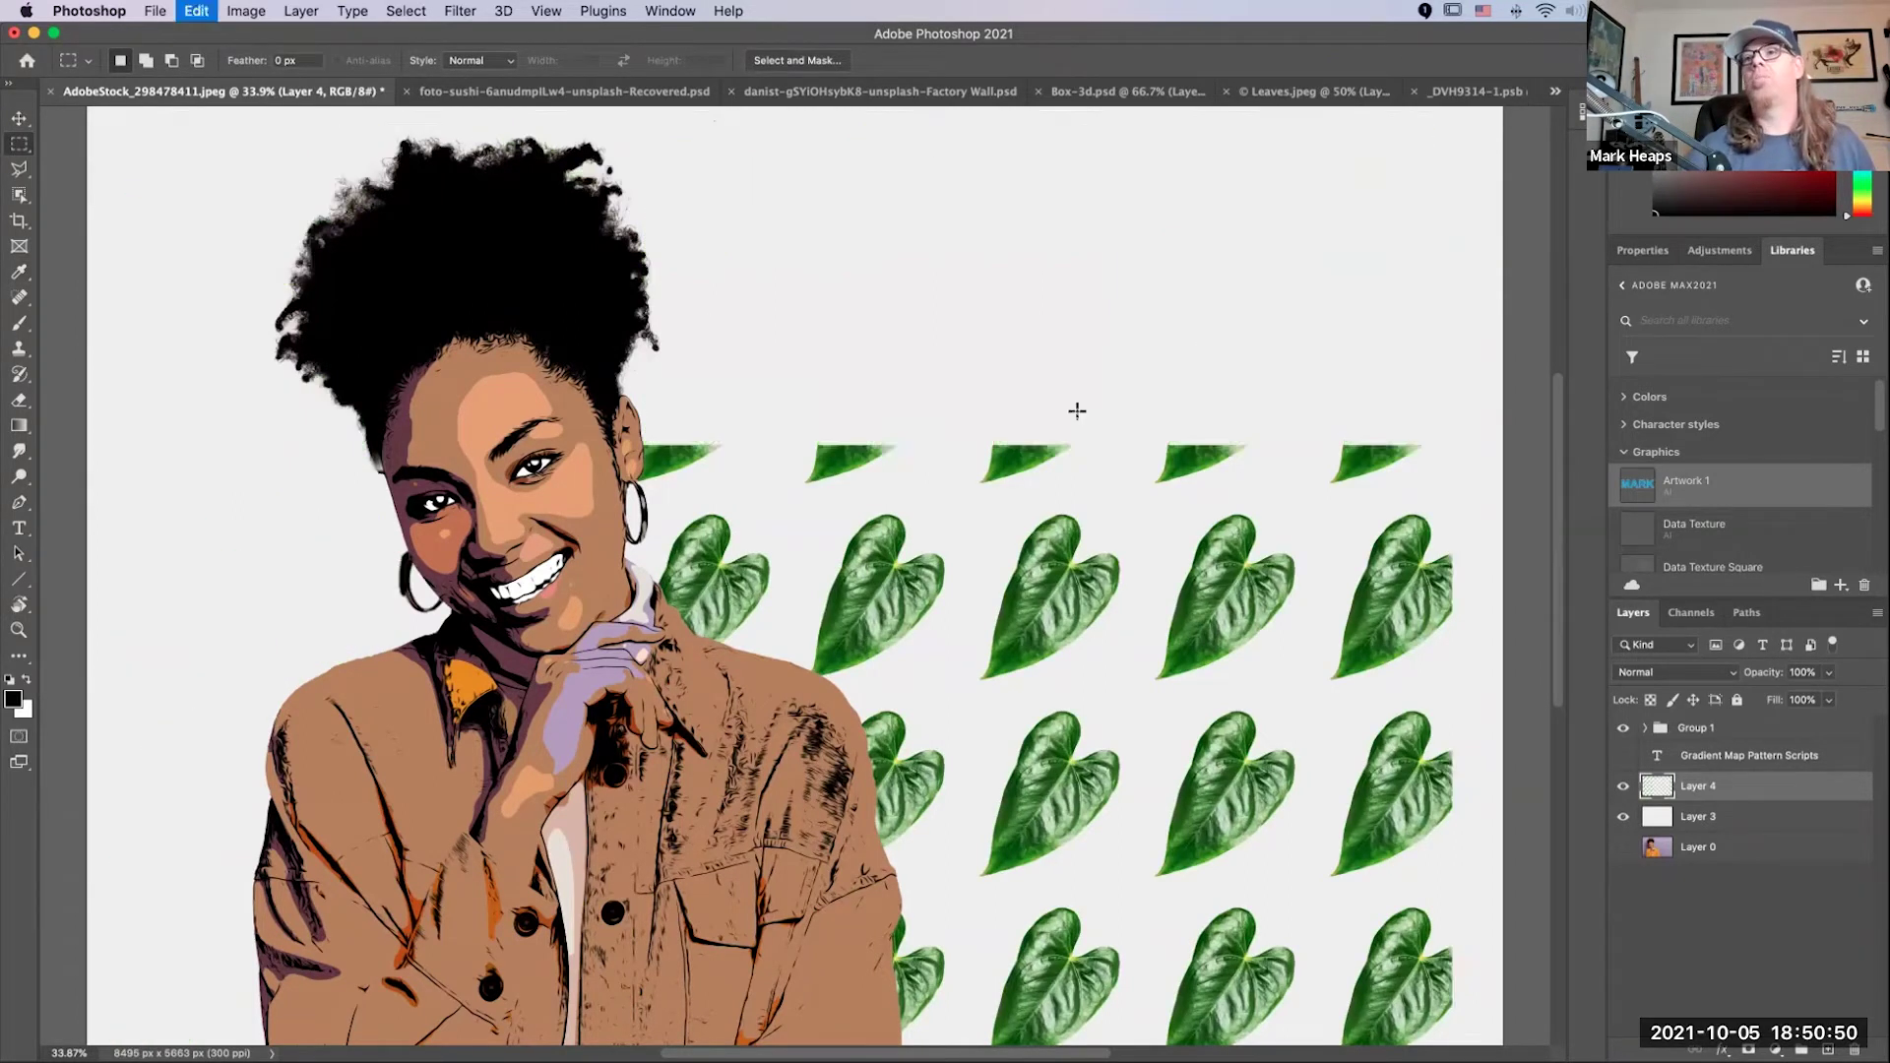
pyautogui.click(196, 14)
pyautogui.click(301, 330)
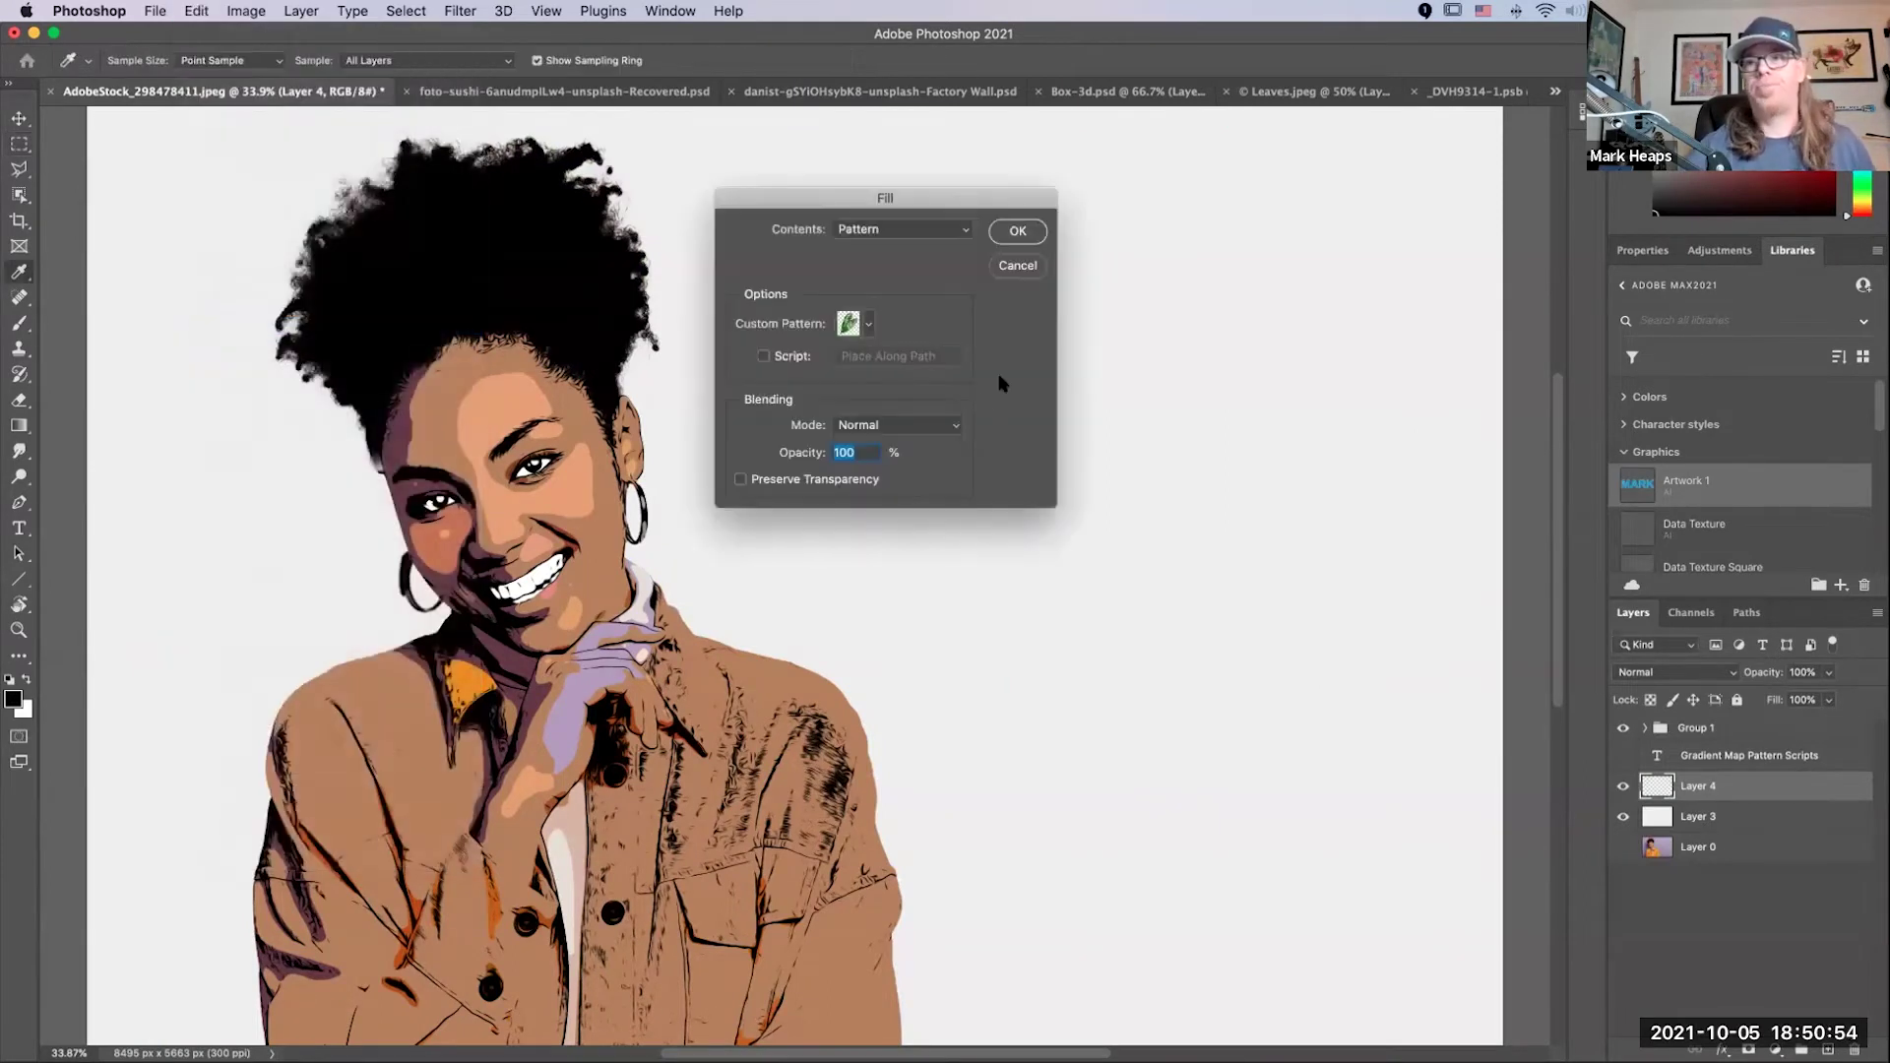
pyautogui.click(763, 357)
pyautogui.click(955, 356)
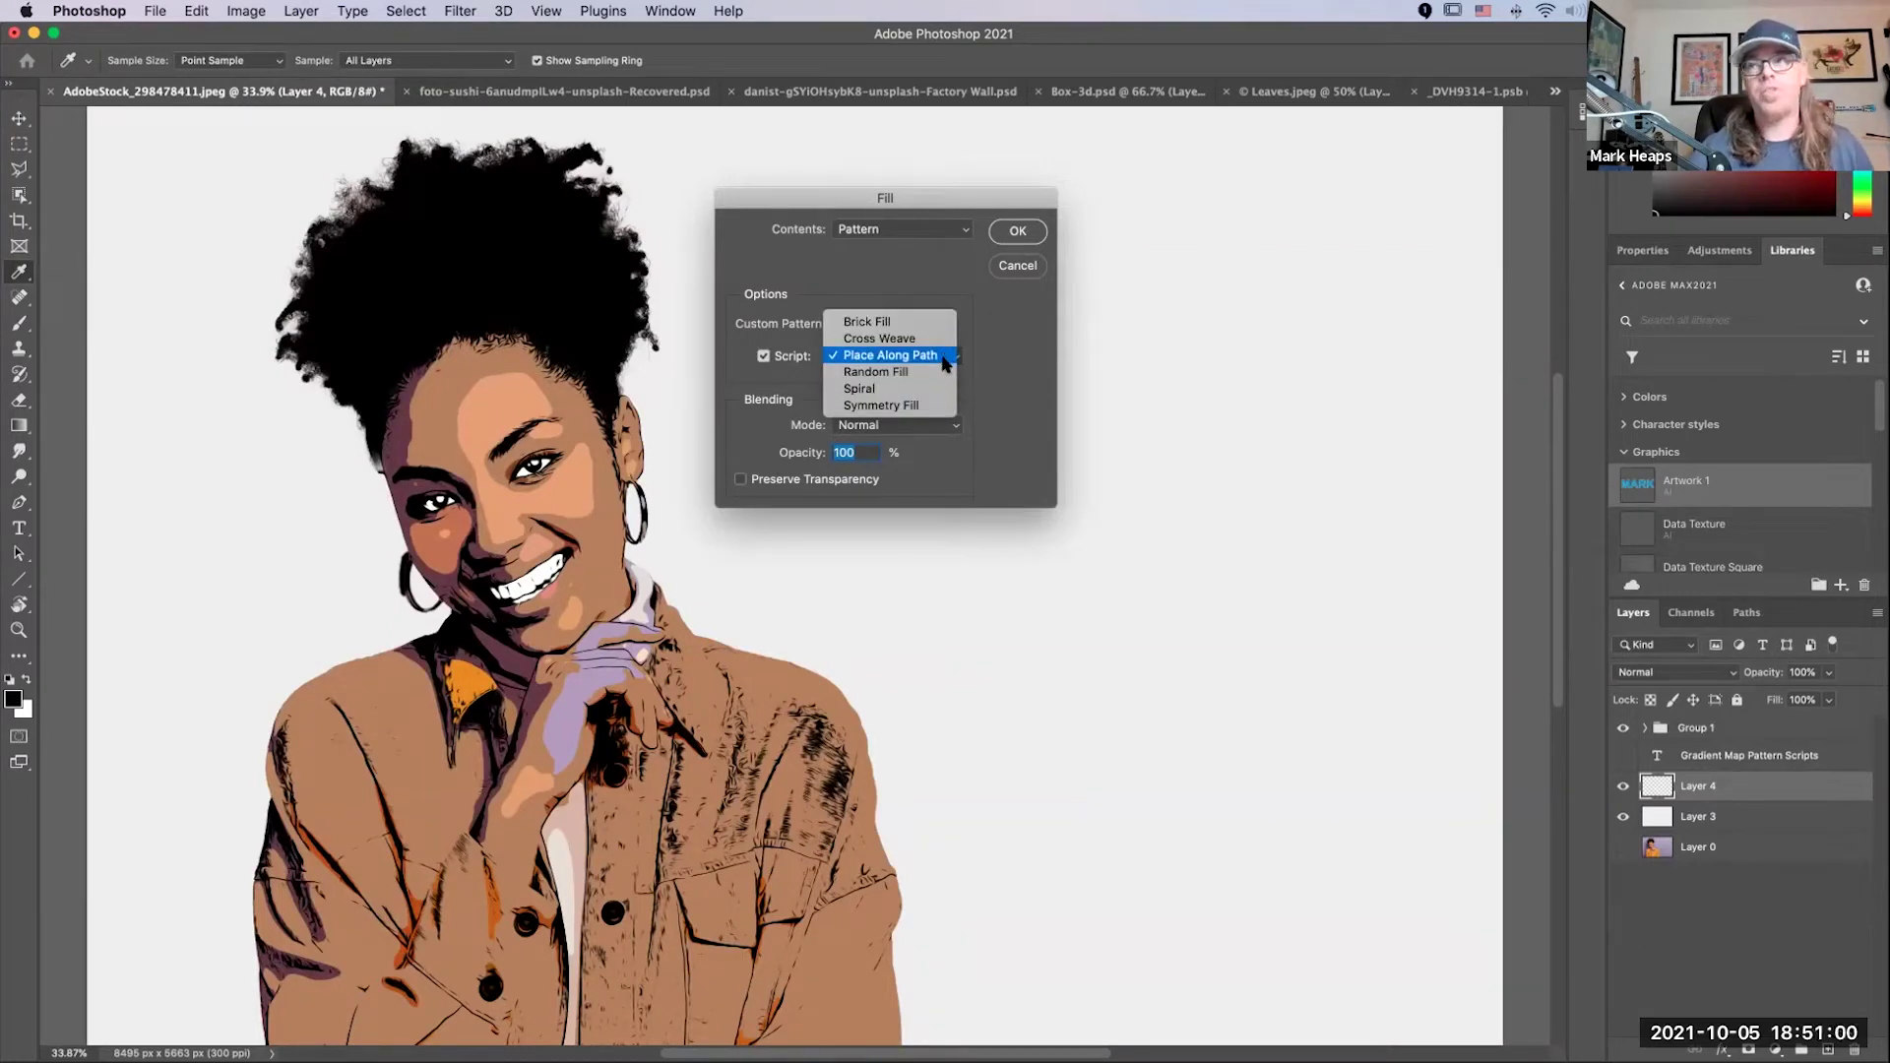
pyautogui.click(922, 374)
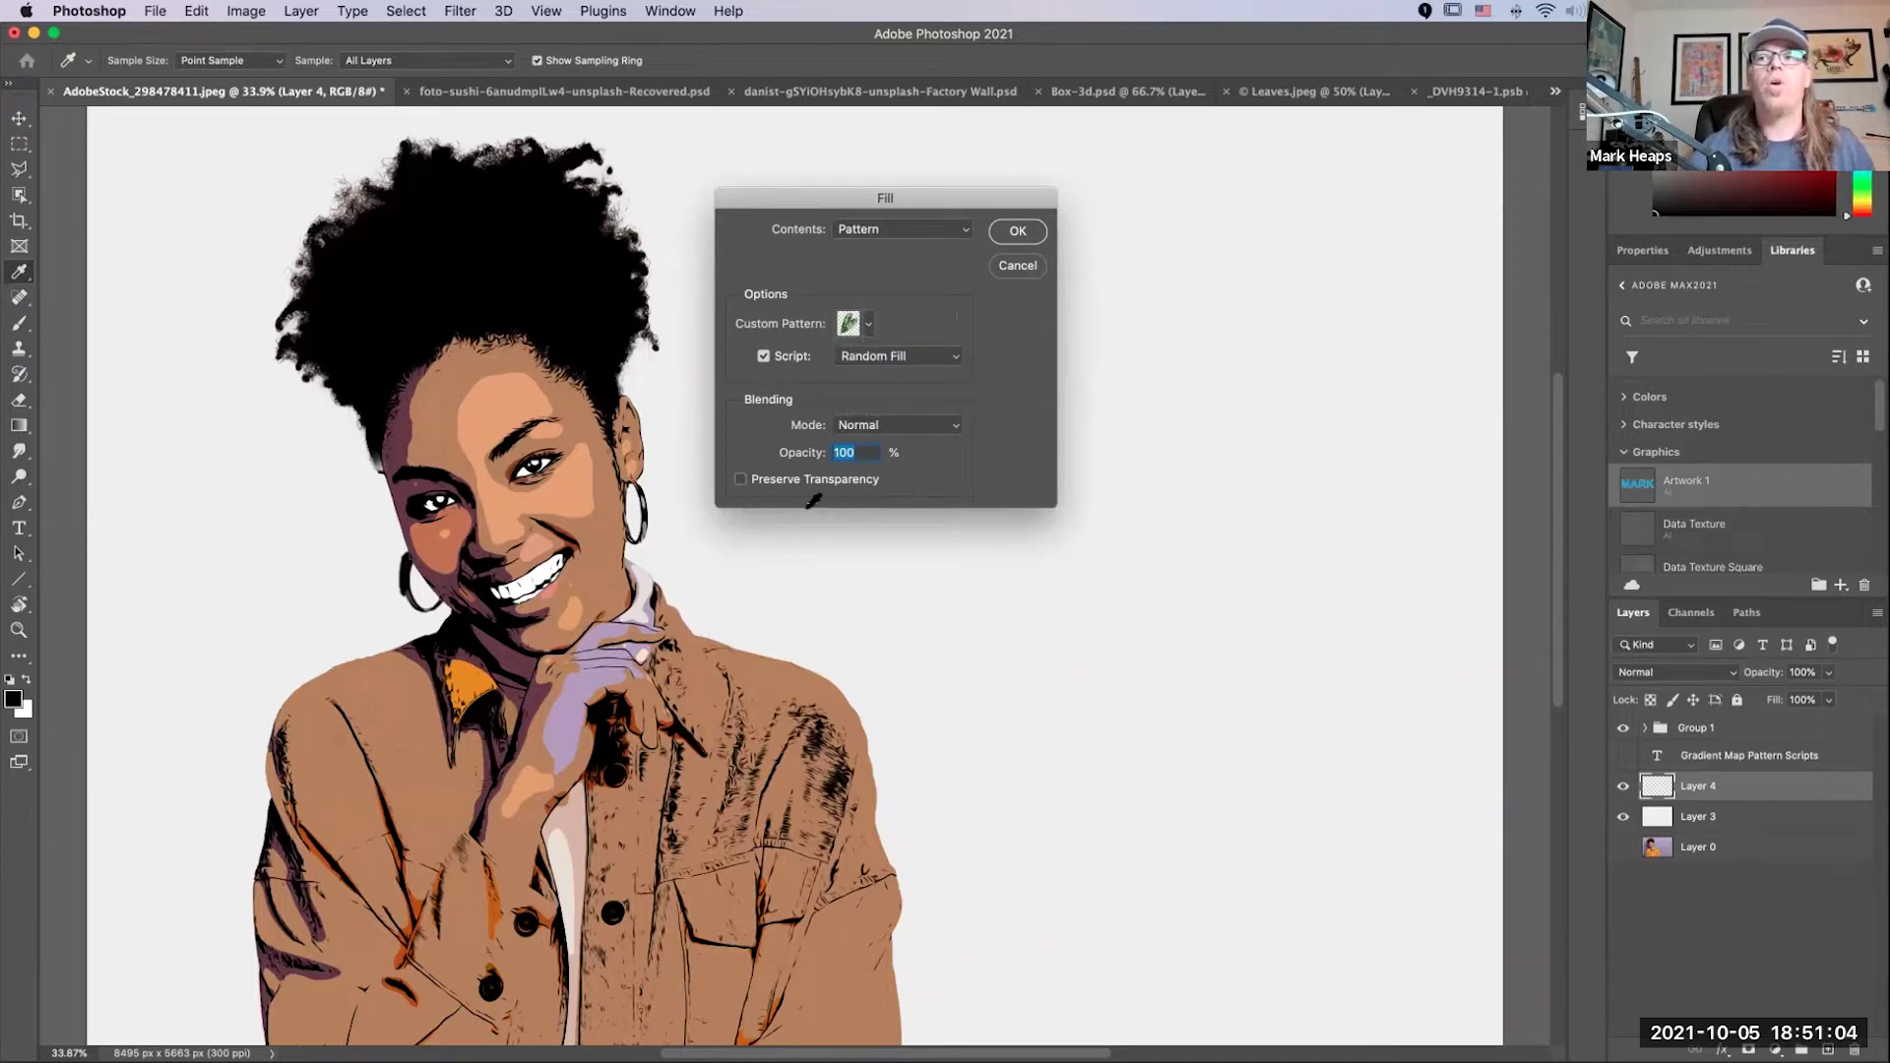
pyautogui.click(1016, 232)
# Step: Set the Random Fill minimum scale factor to 0.29 and maximum to 0.97, compare with rotation off, and apply it with Rotate pattern on
pyautogui.moveTo(1117, 300); pyautogui.dragTo(1225, 179)
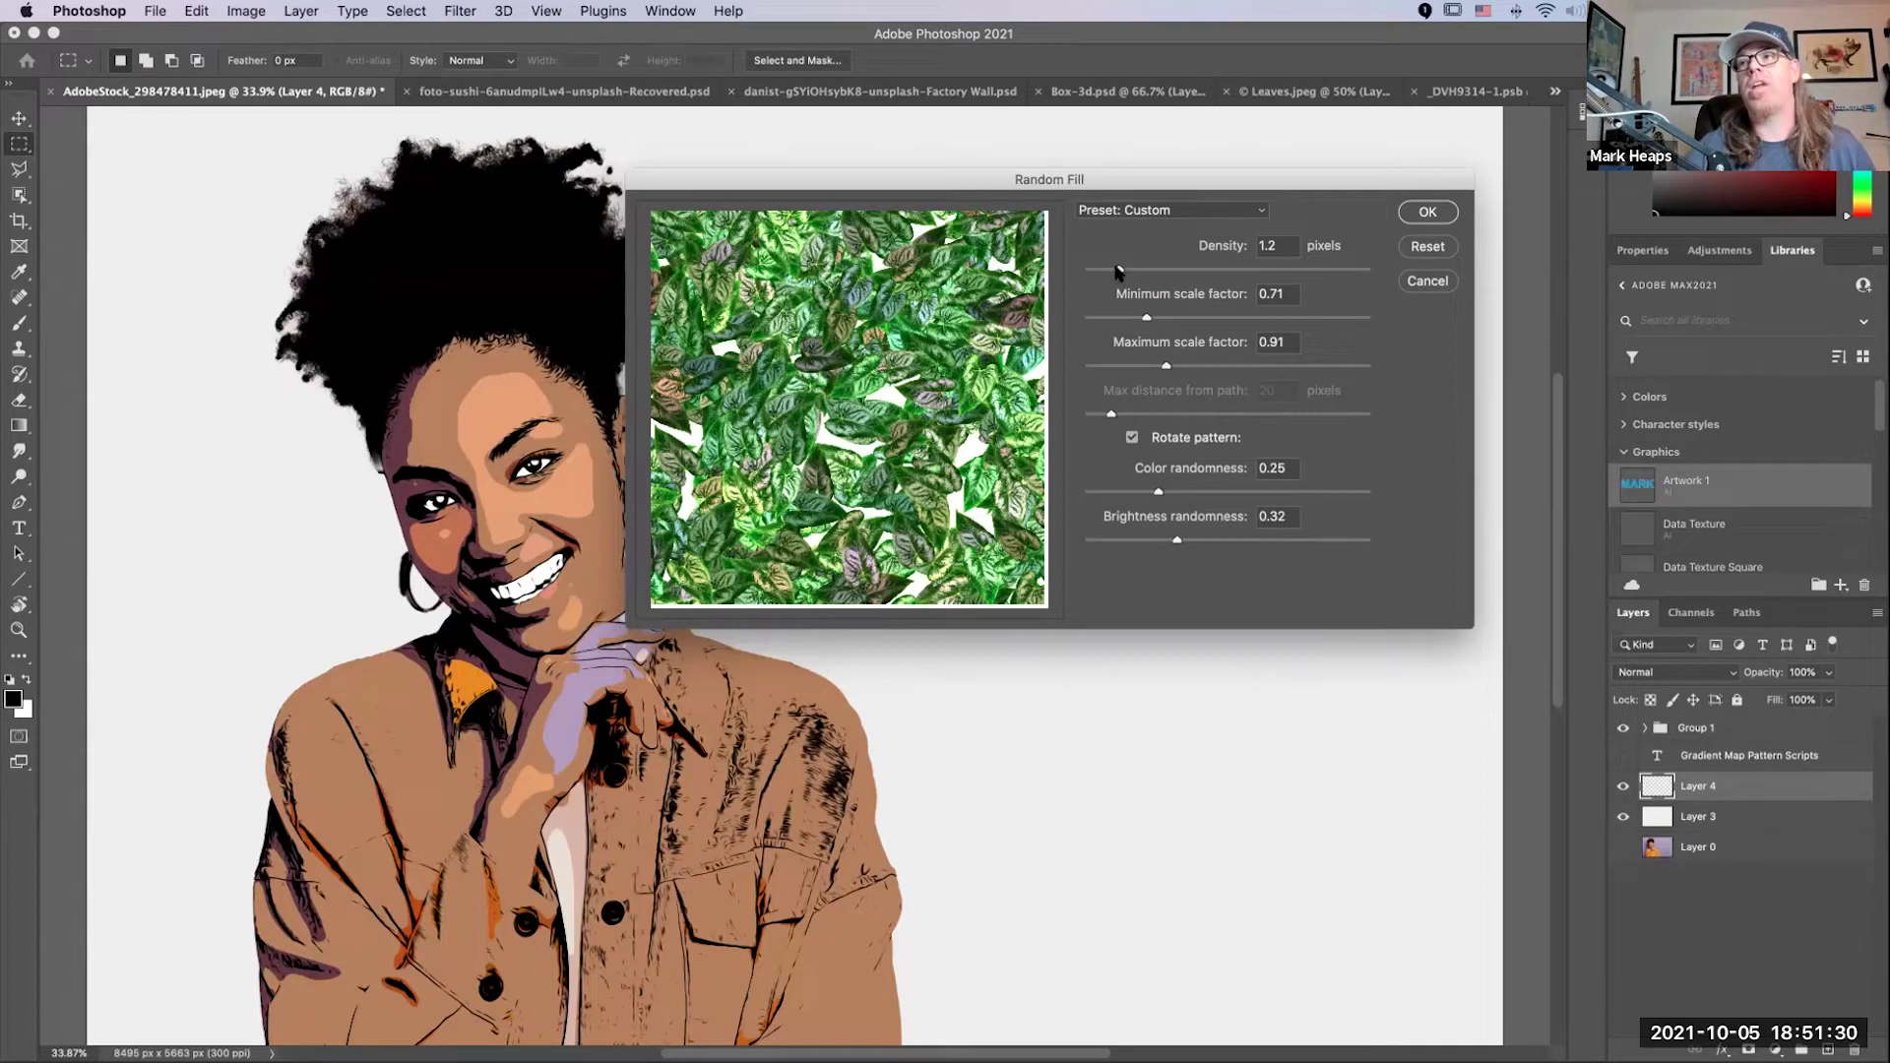
pyautogui.click(1105, 317)
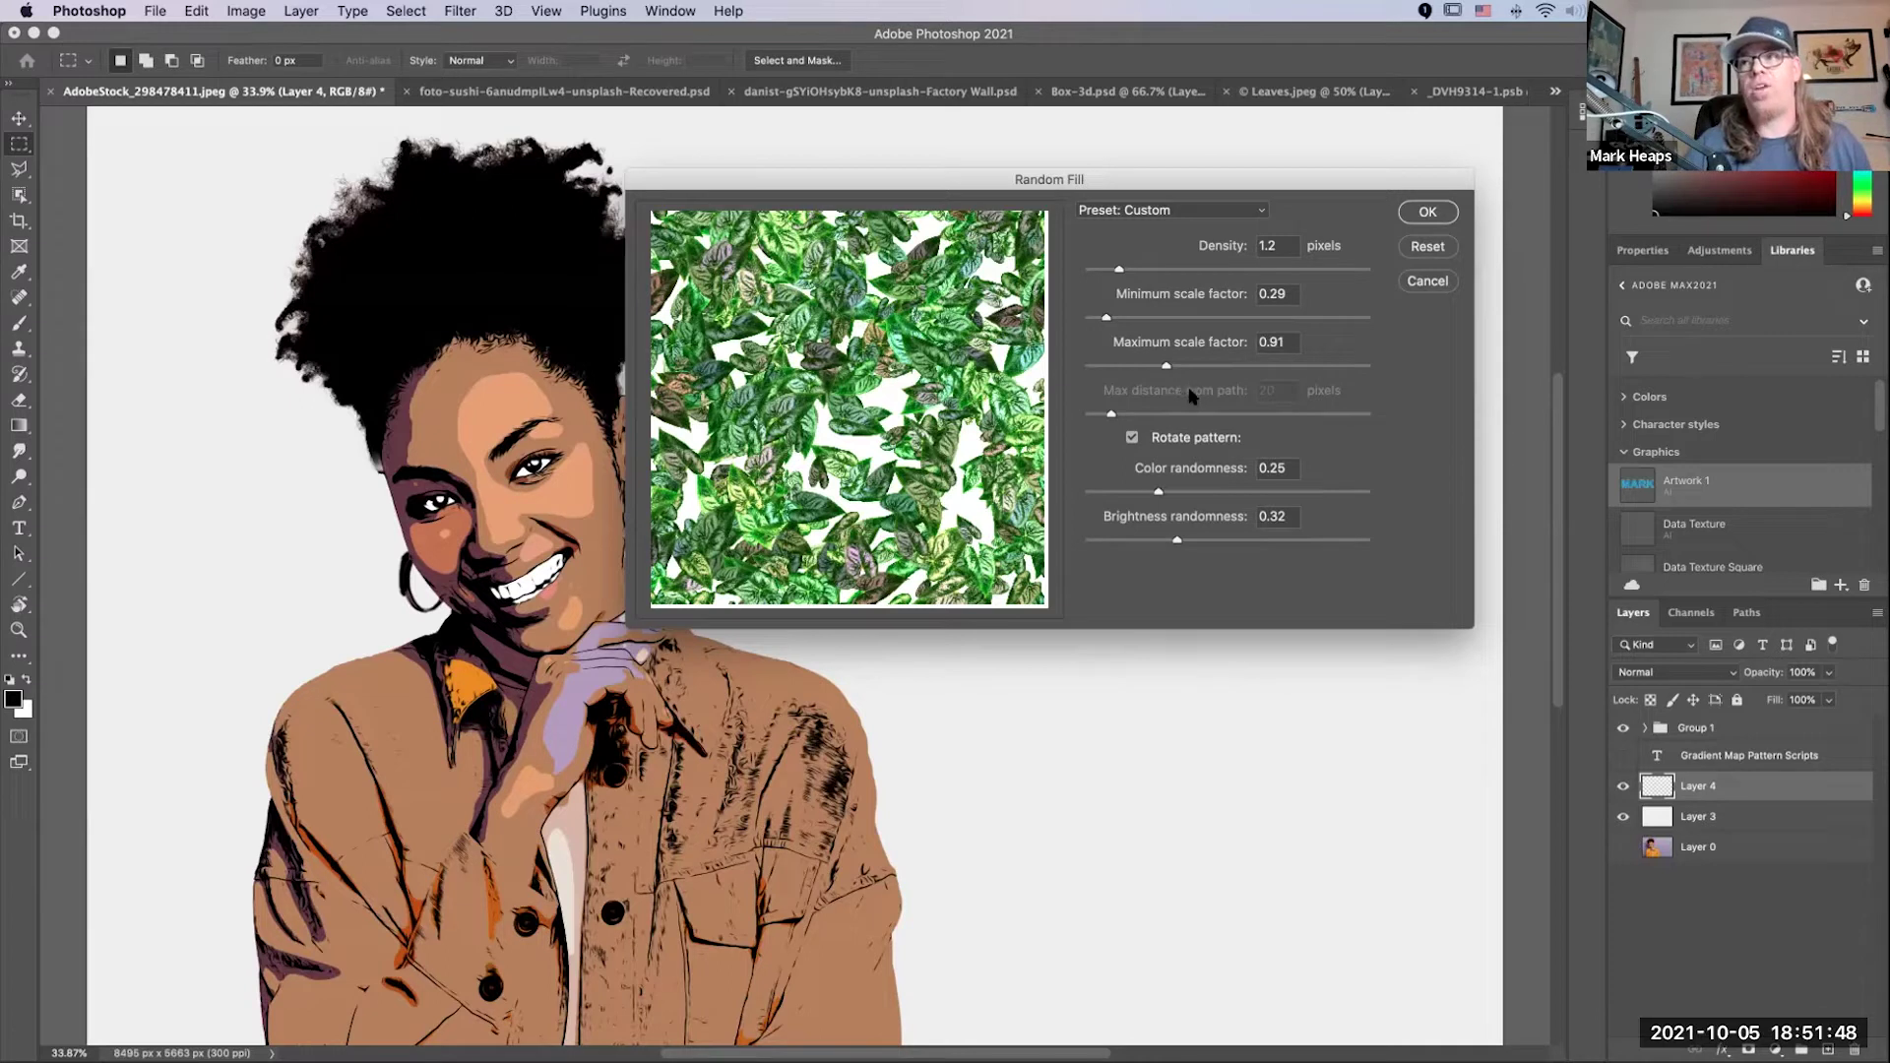
pyautogui.moveTo(1165, 367); pyautogui.dragTo(1171, 367)
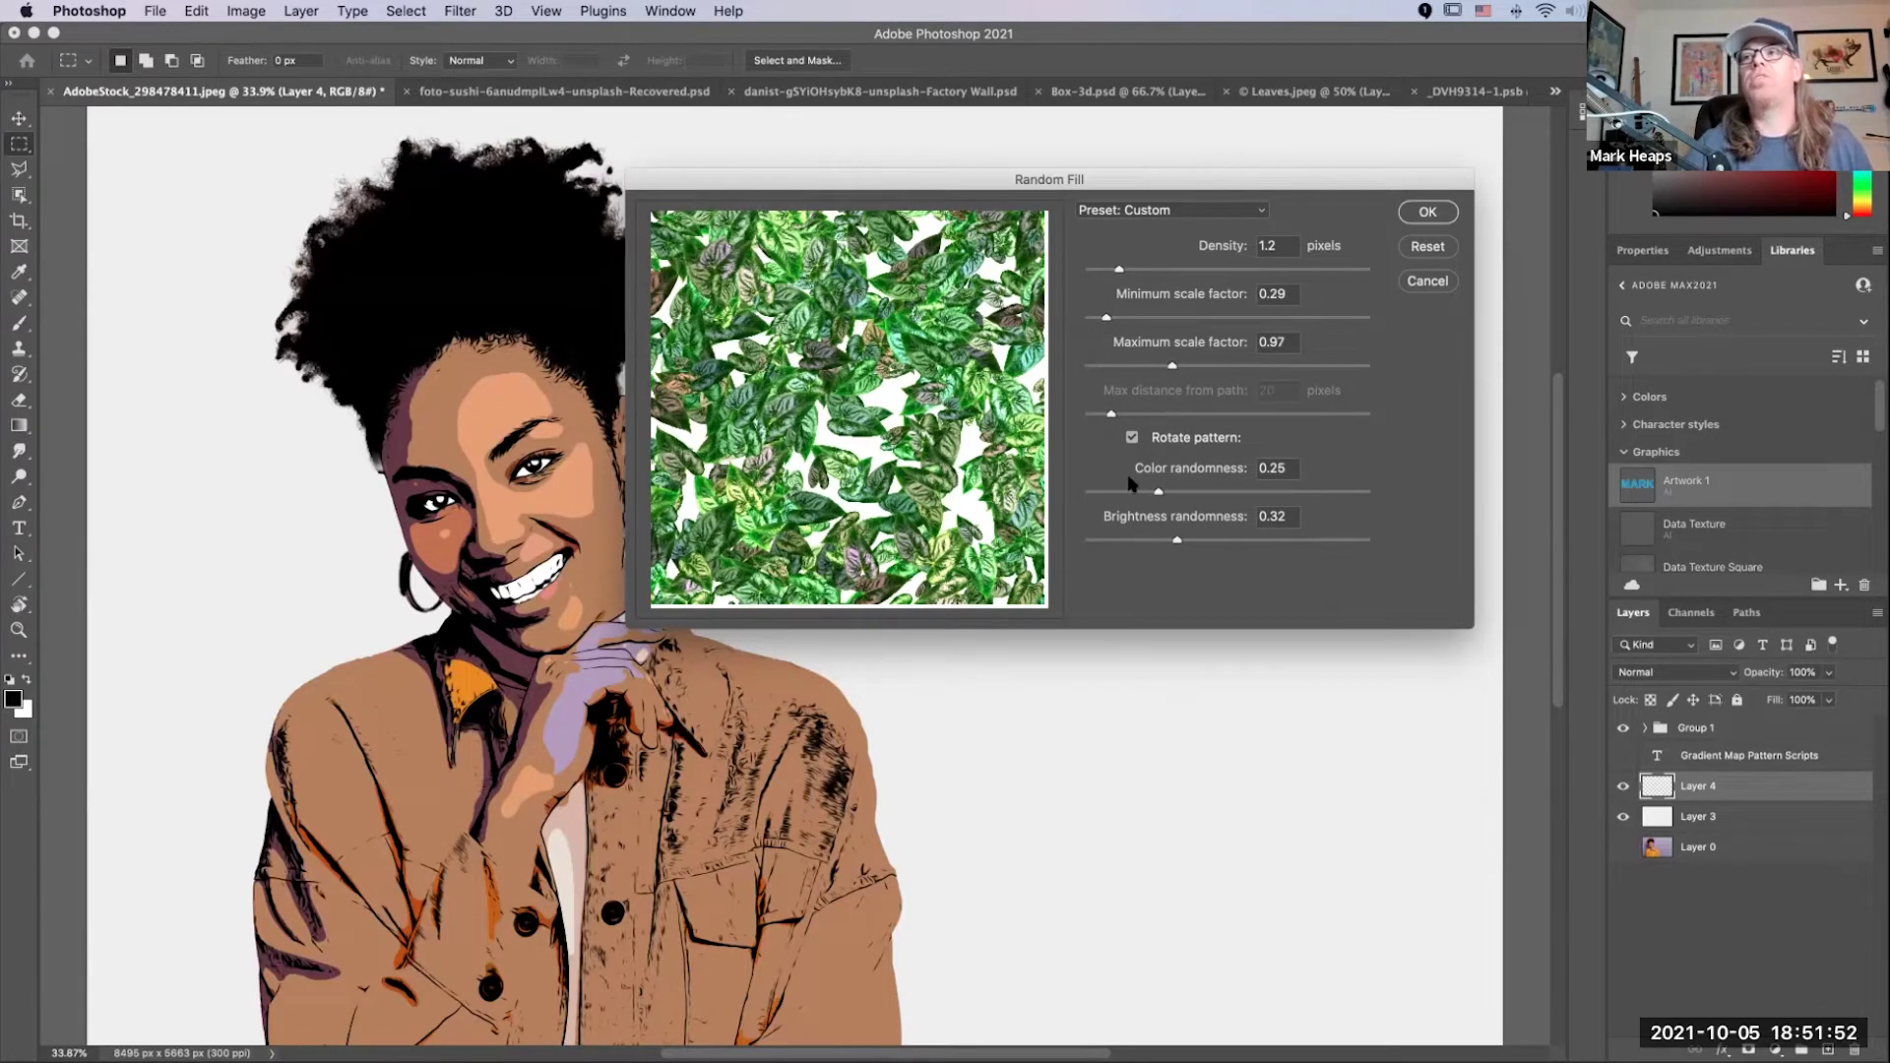
pyautogui.click(1132, 438)
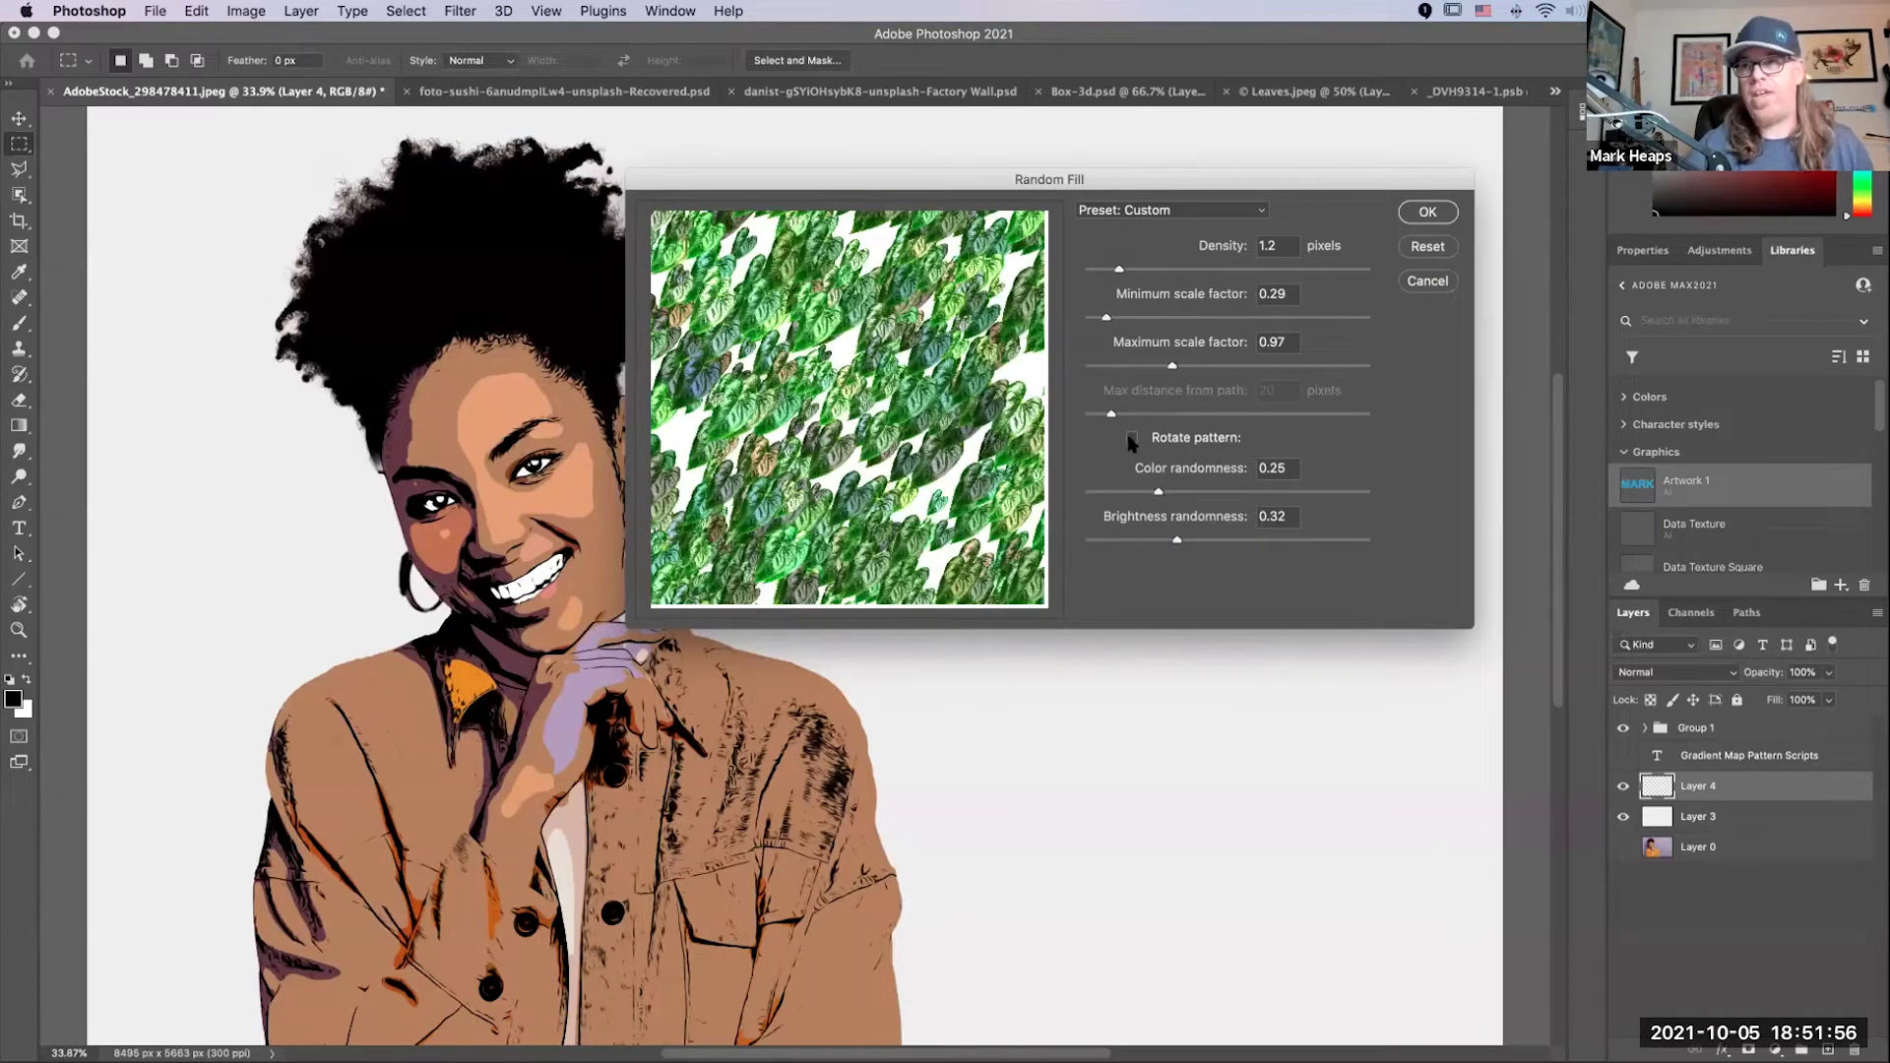
pyautogui.click(1133, 438)
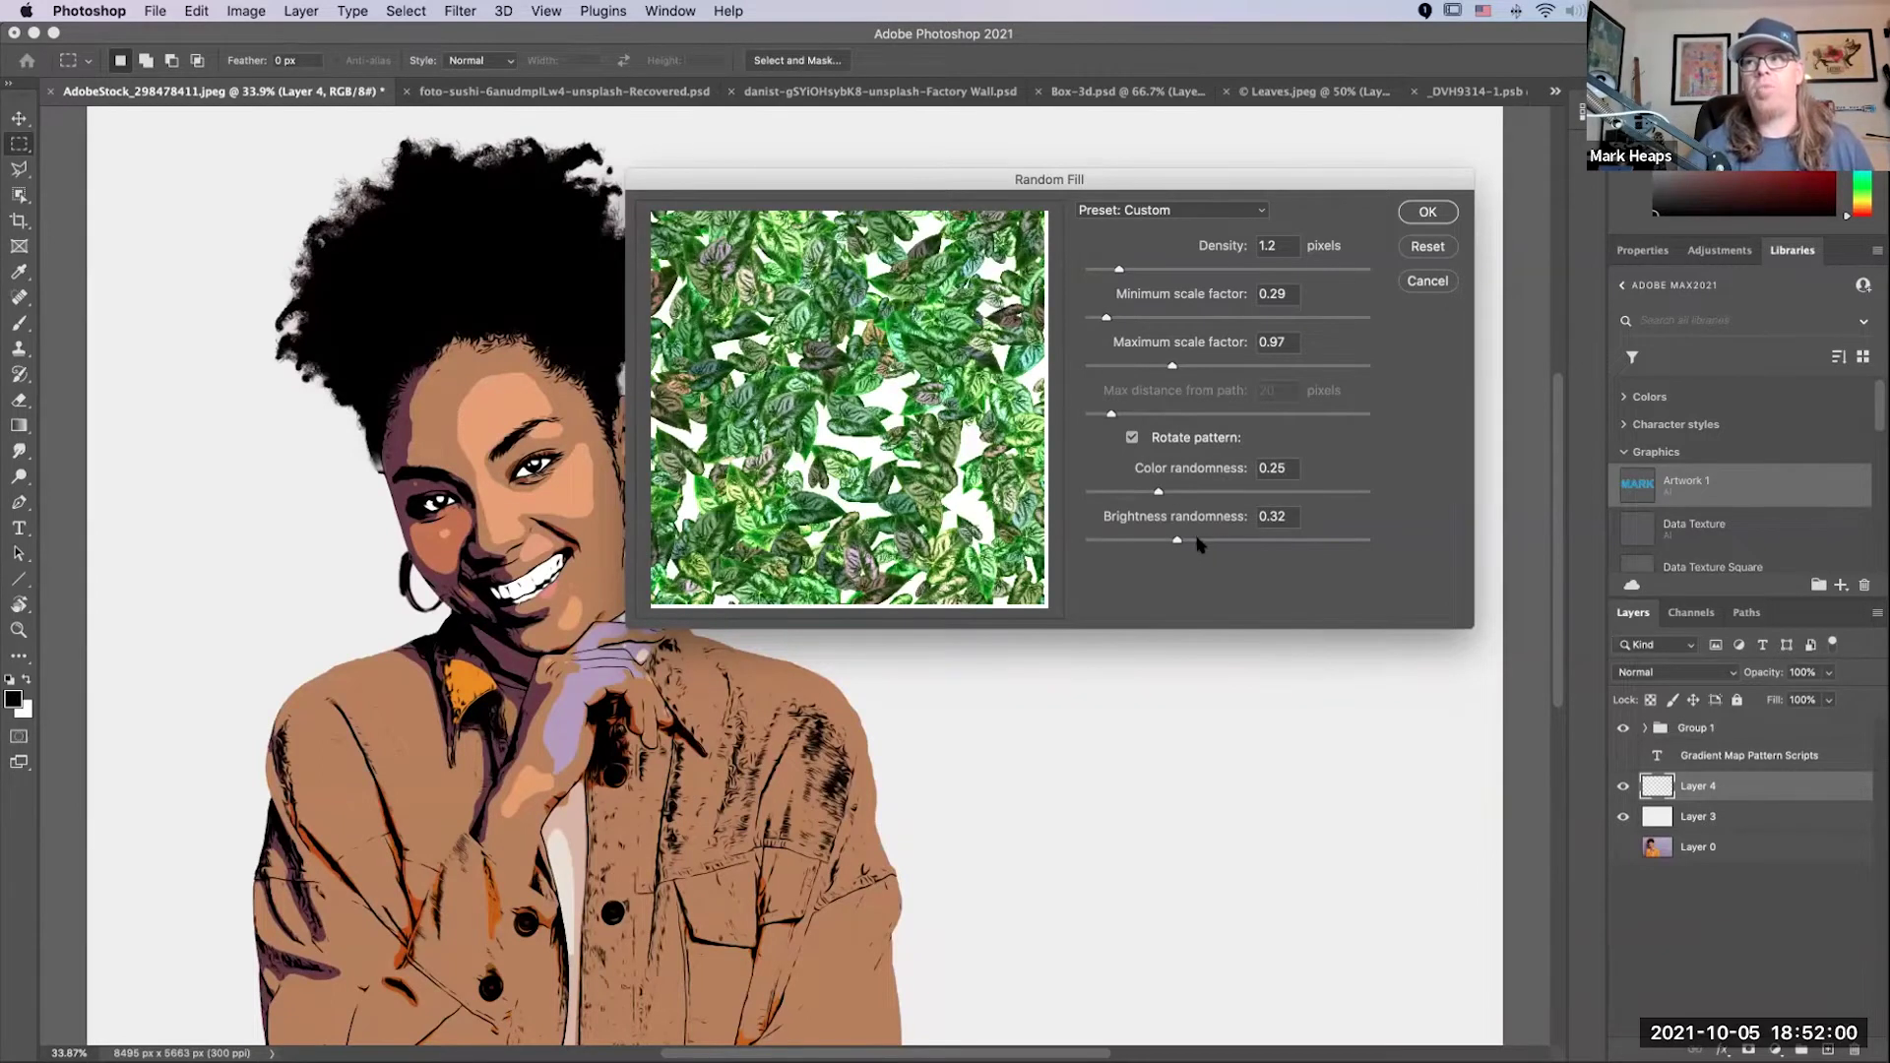
pyautogui.click(1427, 213)
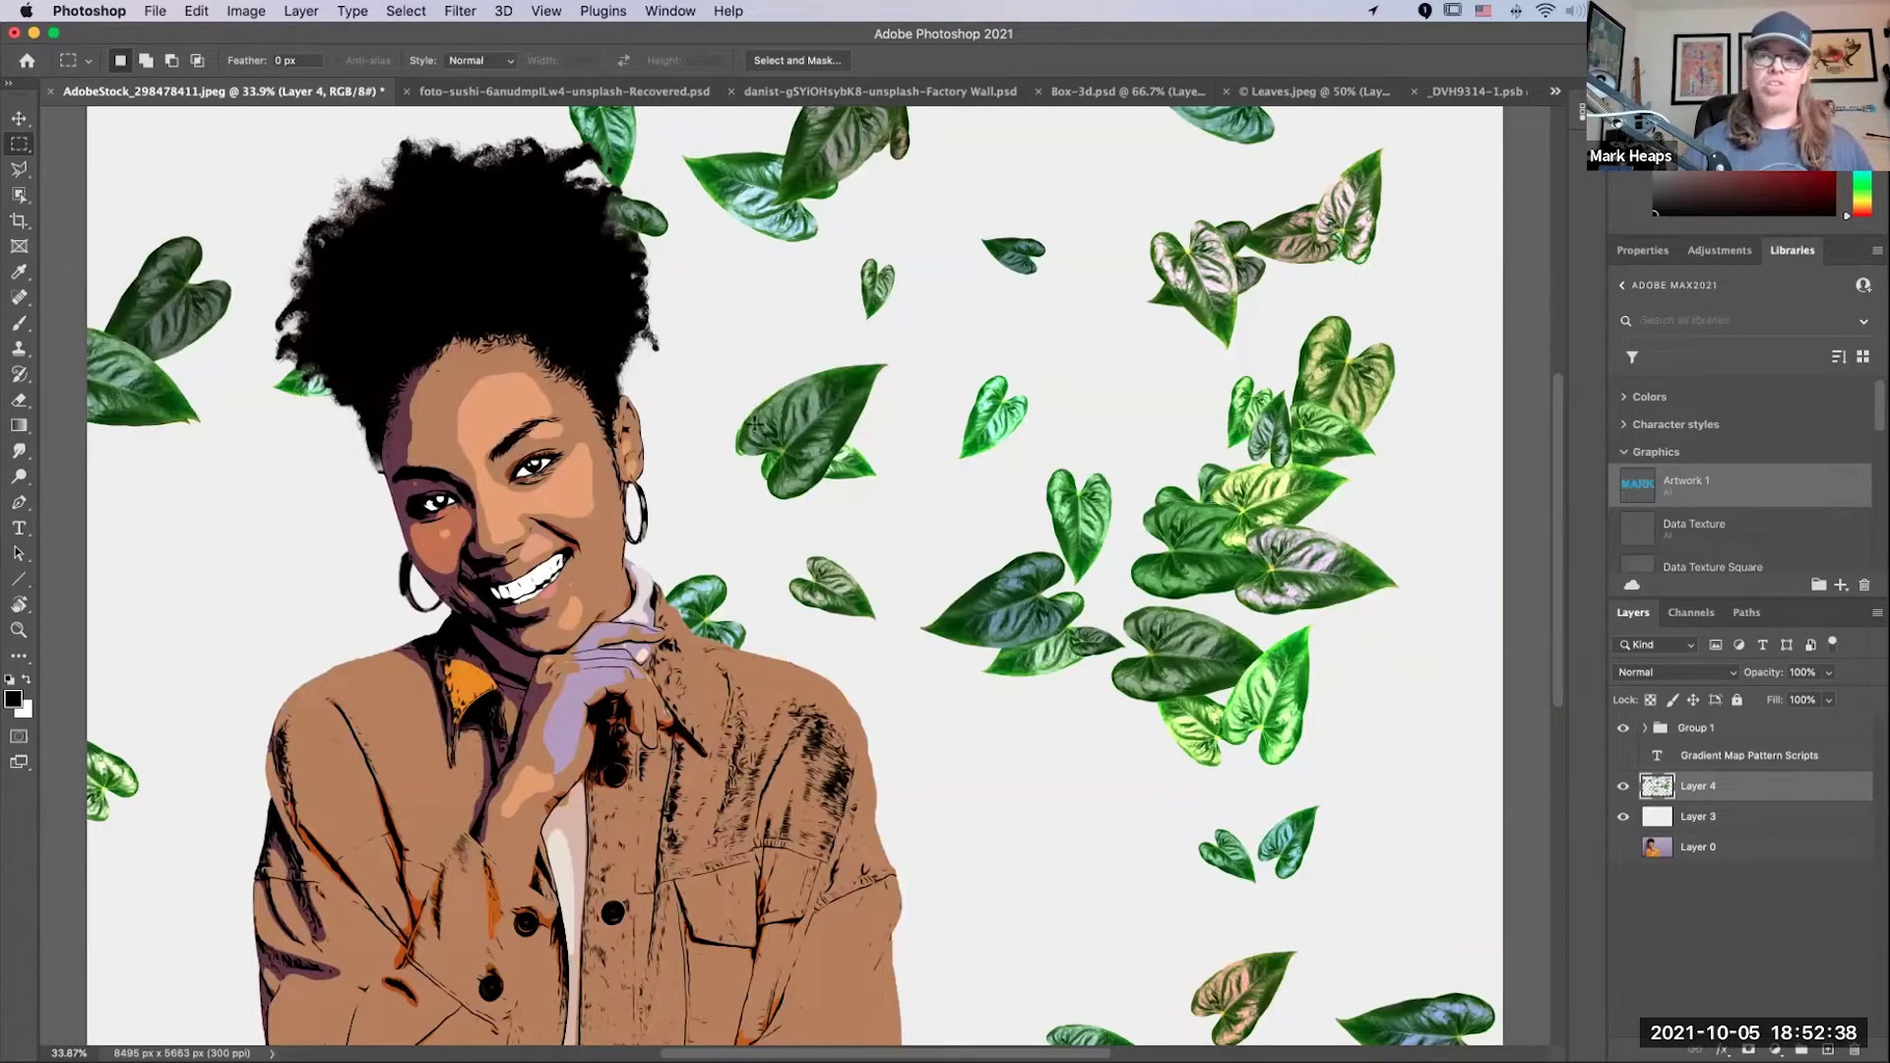
# Step: Load Layer 4's leaf outlines as a selection, hide that layer, and fill the selection with black on a new layer above it
pyautogui.keyDown('super'); pyautogui.click(1657, 787); pyautogui.keyUp('super')
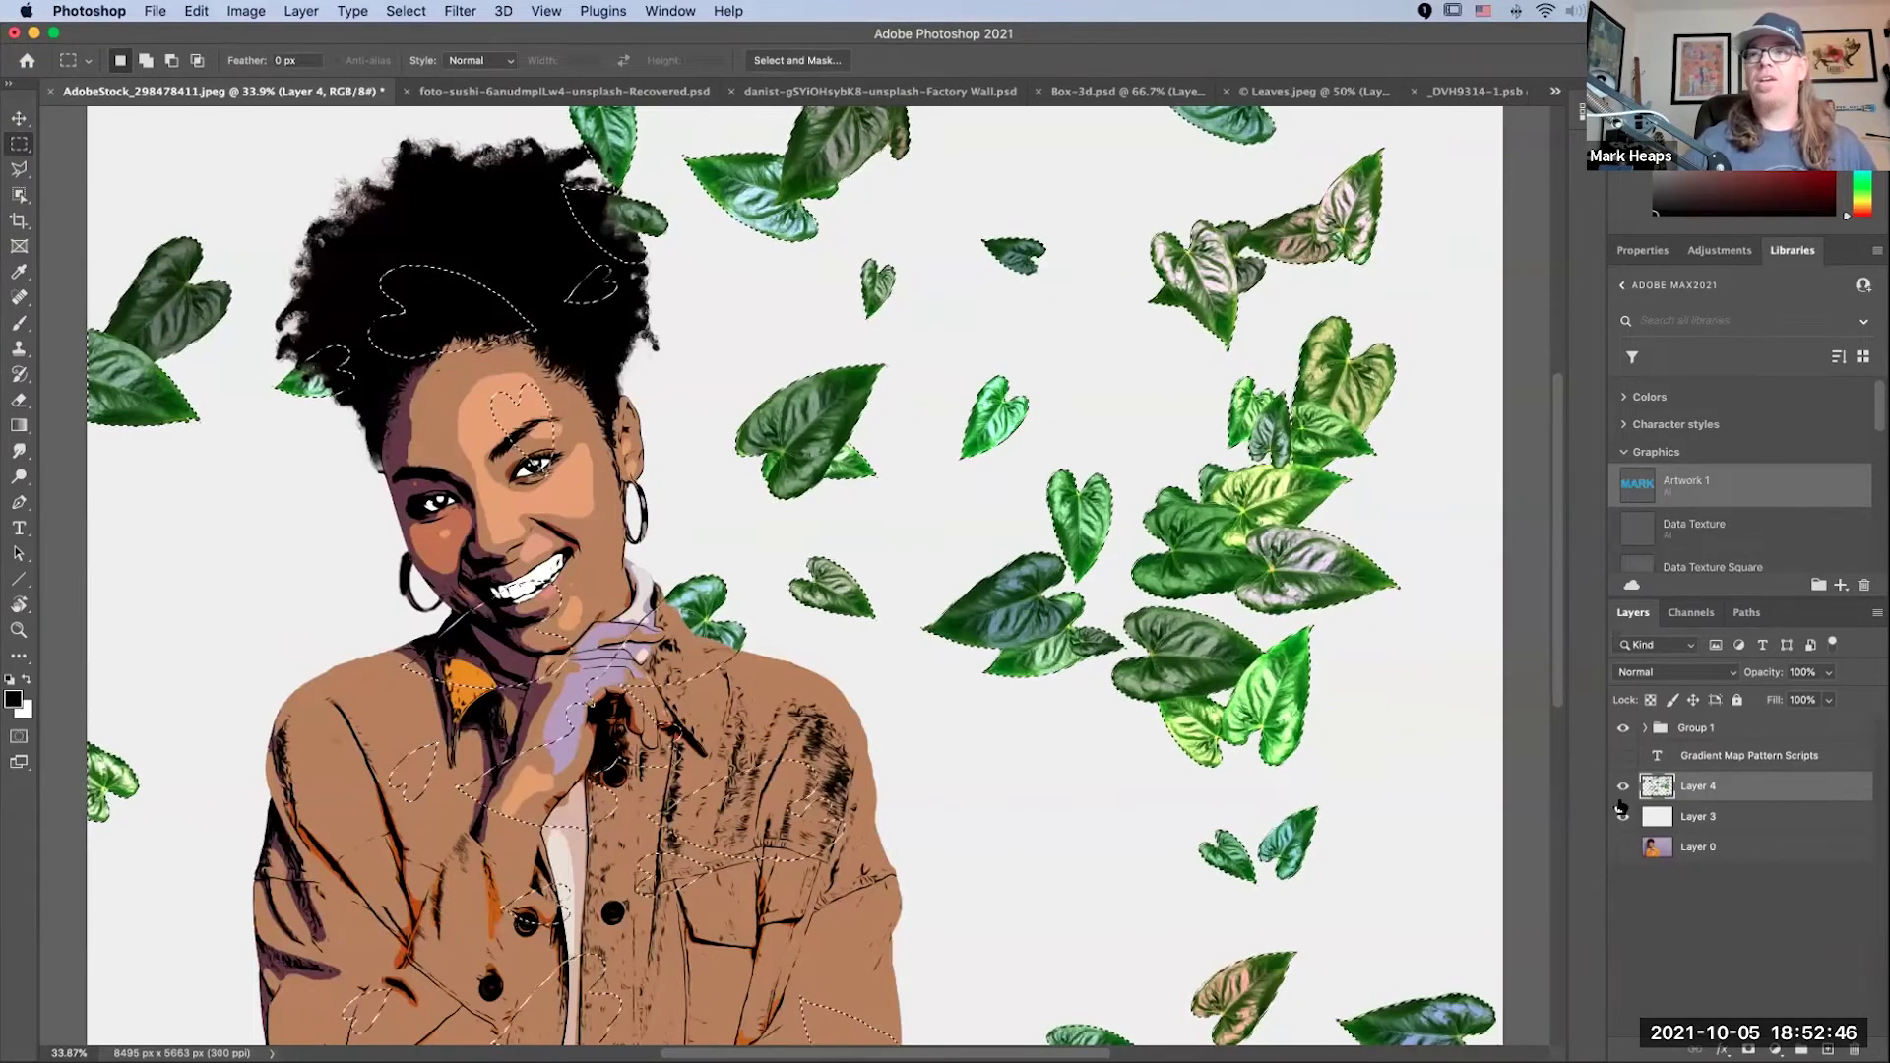
pyautogui.click(1622, 786)
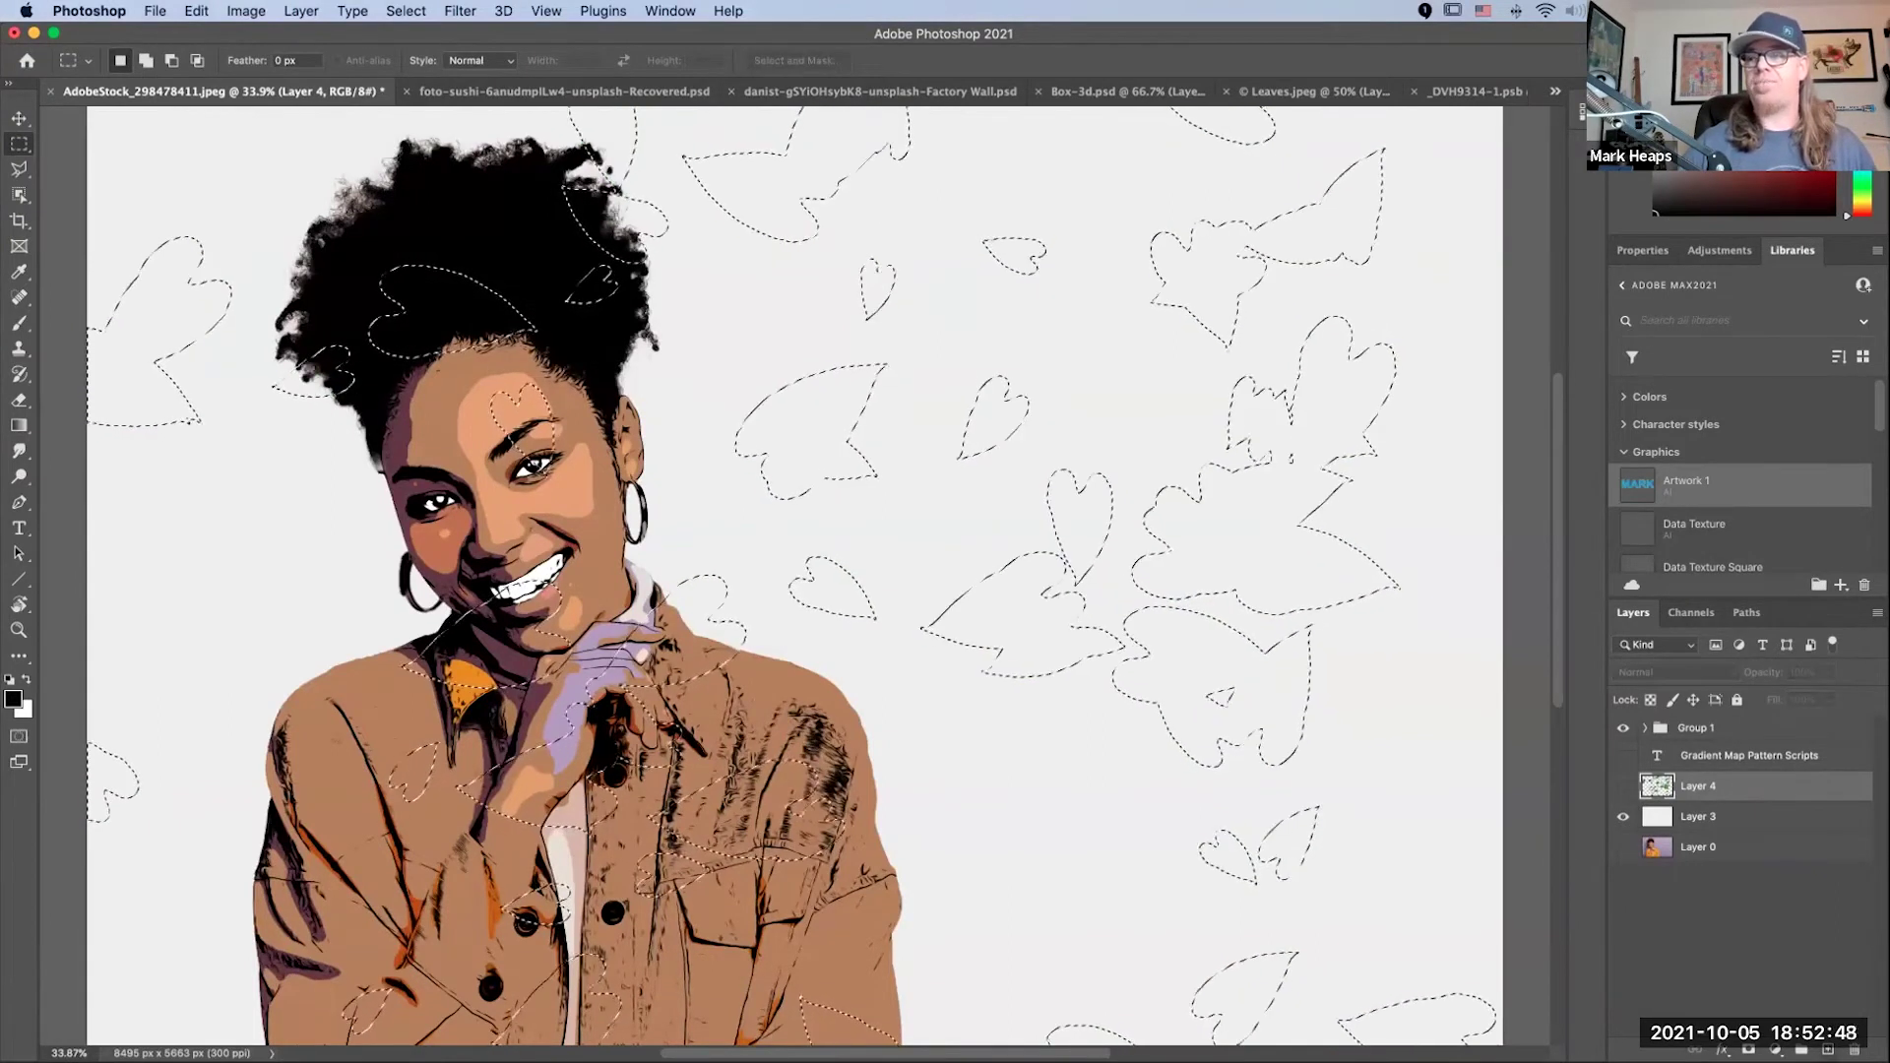
pyautogui.click(1827, 1050)
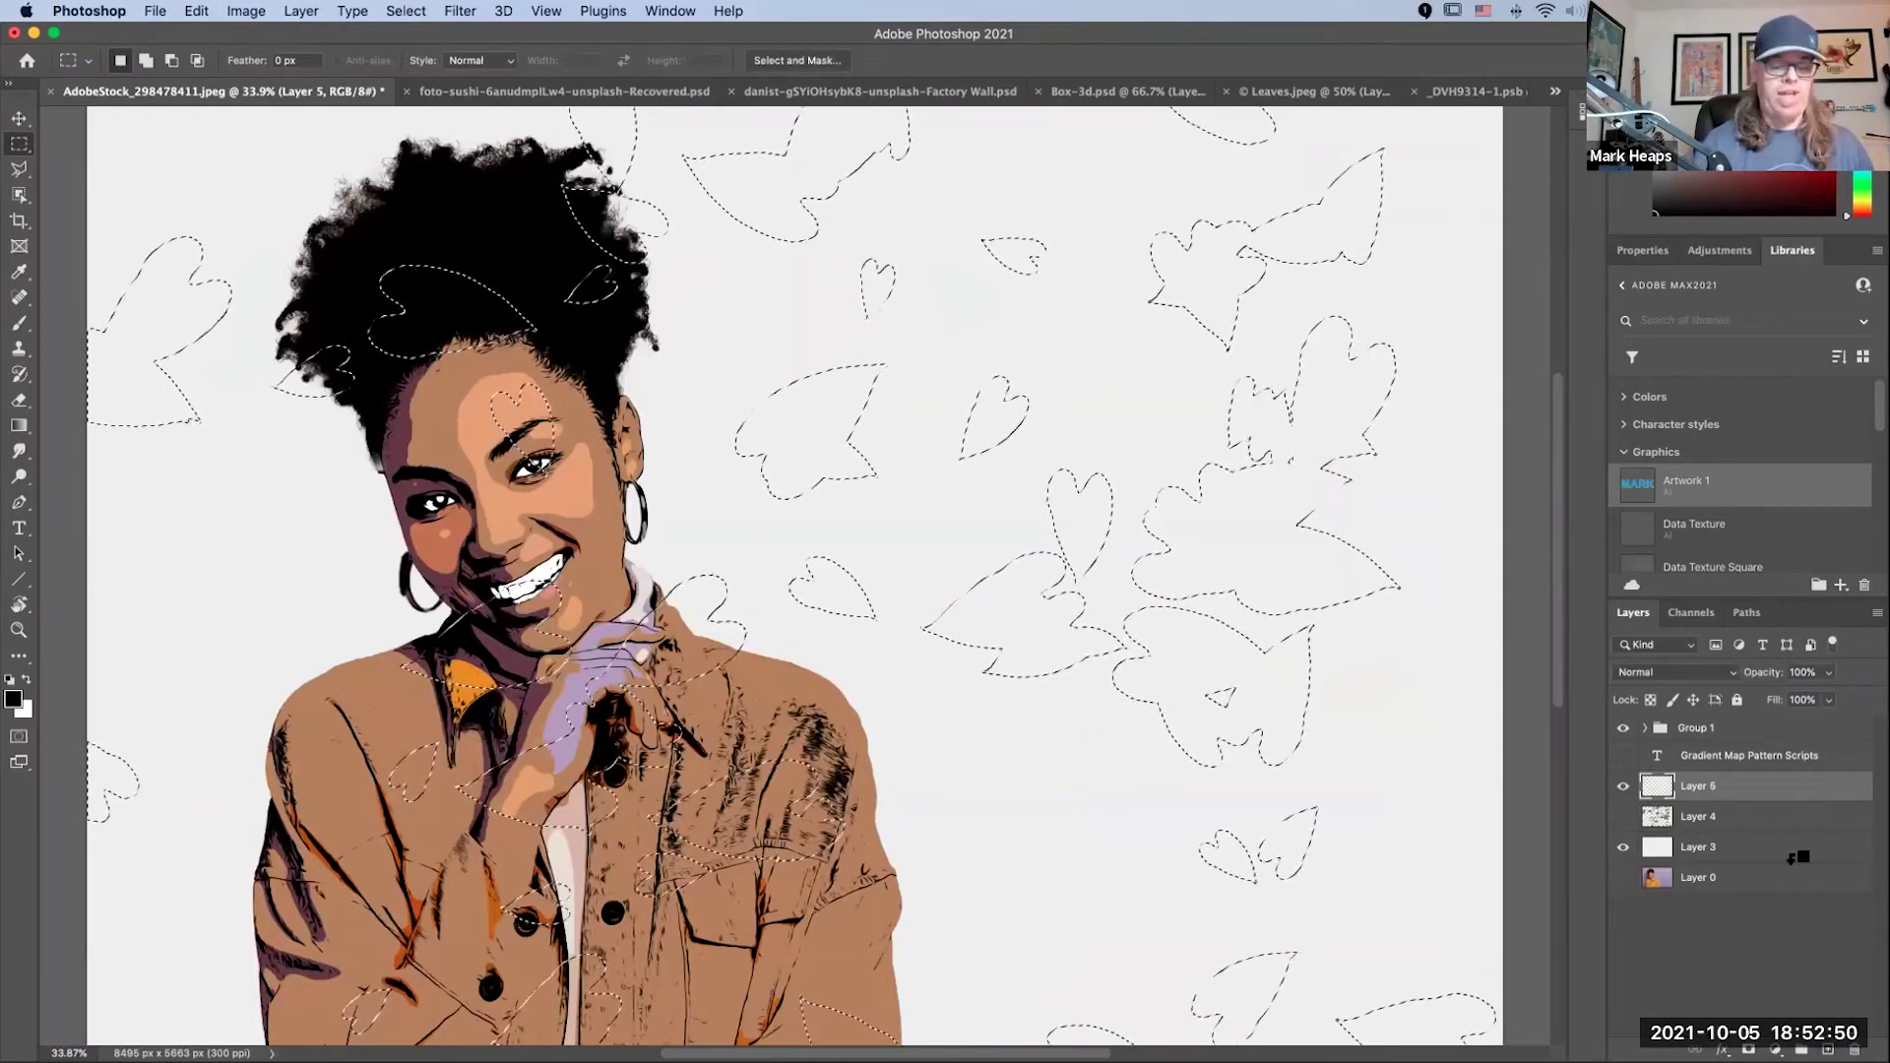
pyautogui.hotkey('alt', 'BackSpace')
pyautogui.press('super+d')
# Step: Soften the black leaf silhouettes with Gaussian Blur and set their layer's opacity to 20%
pyautogui.click(456, 13)
pyautogui.click(440, 14)
pyautogui.click(443, 14)
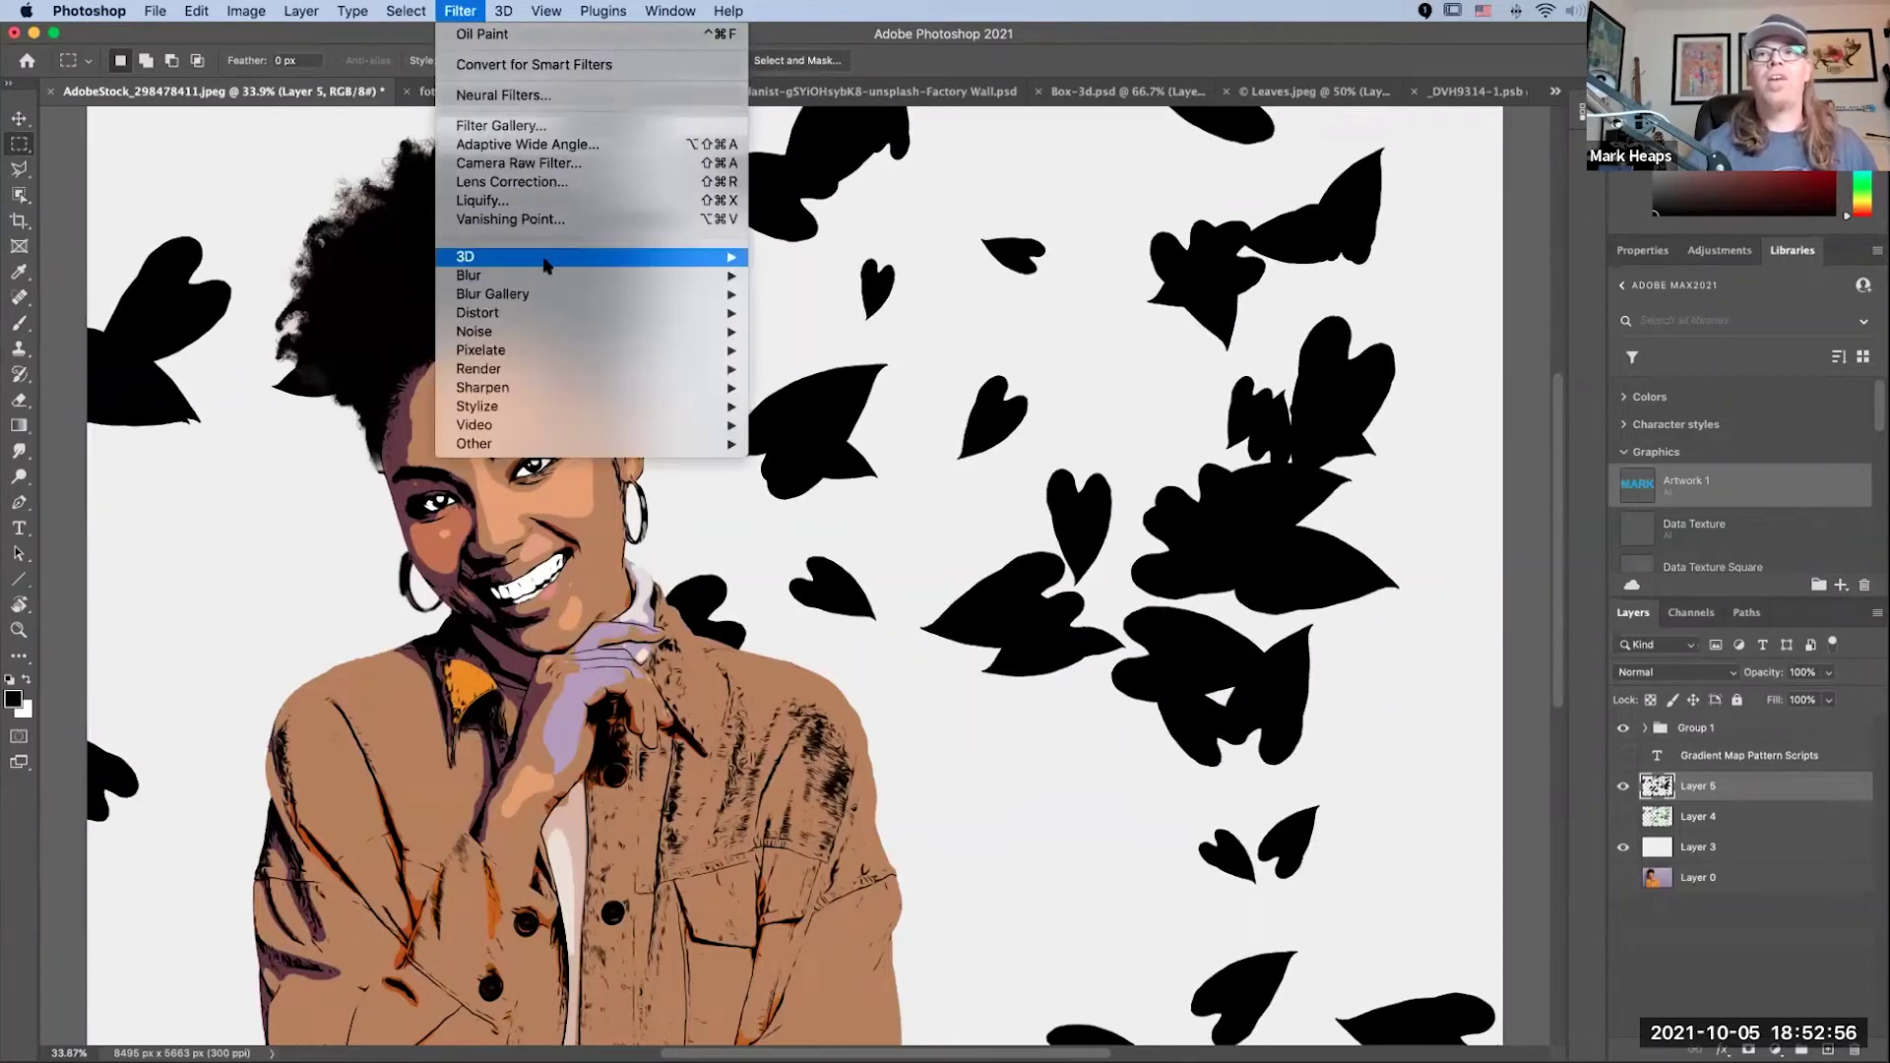
pyautogui.moveTo(556, 276)
pyautogui.click(866, 352)
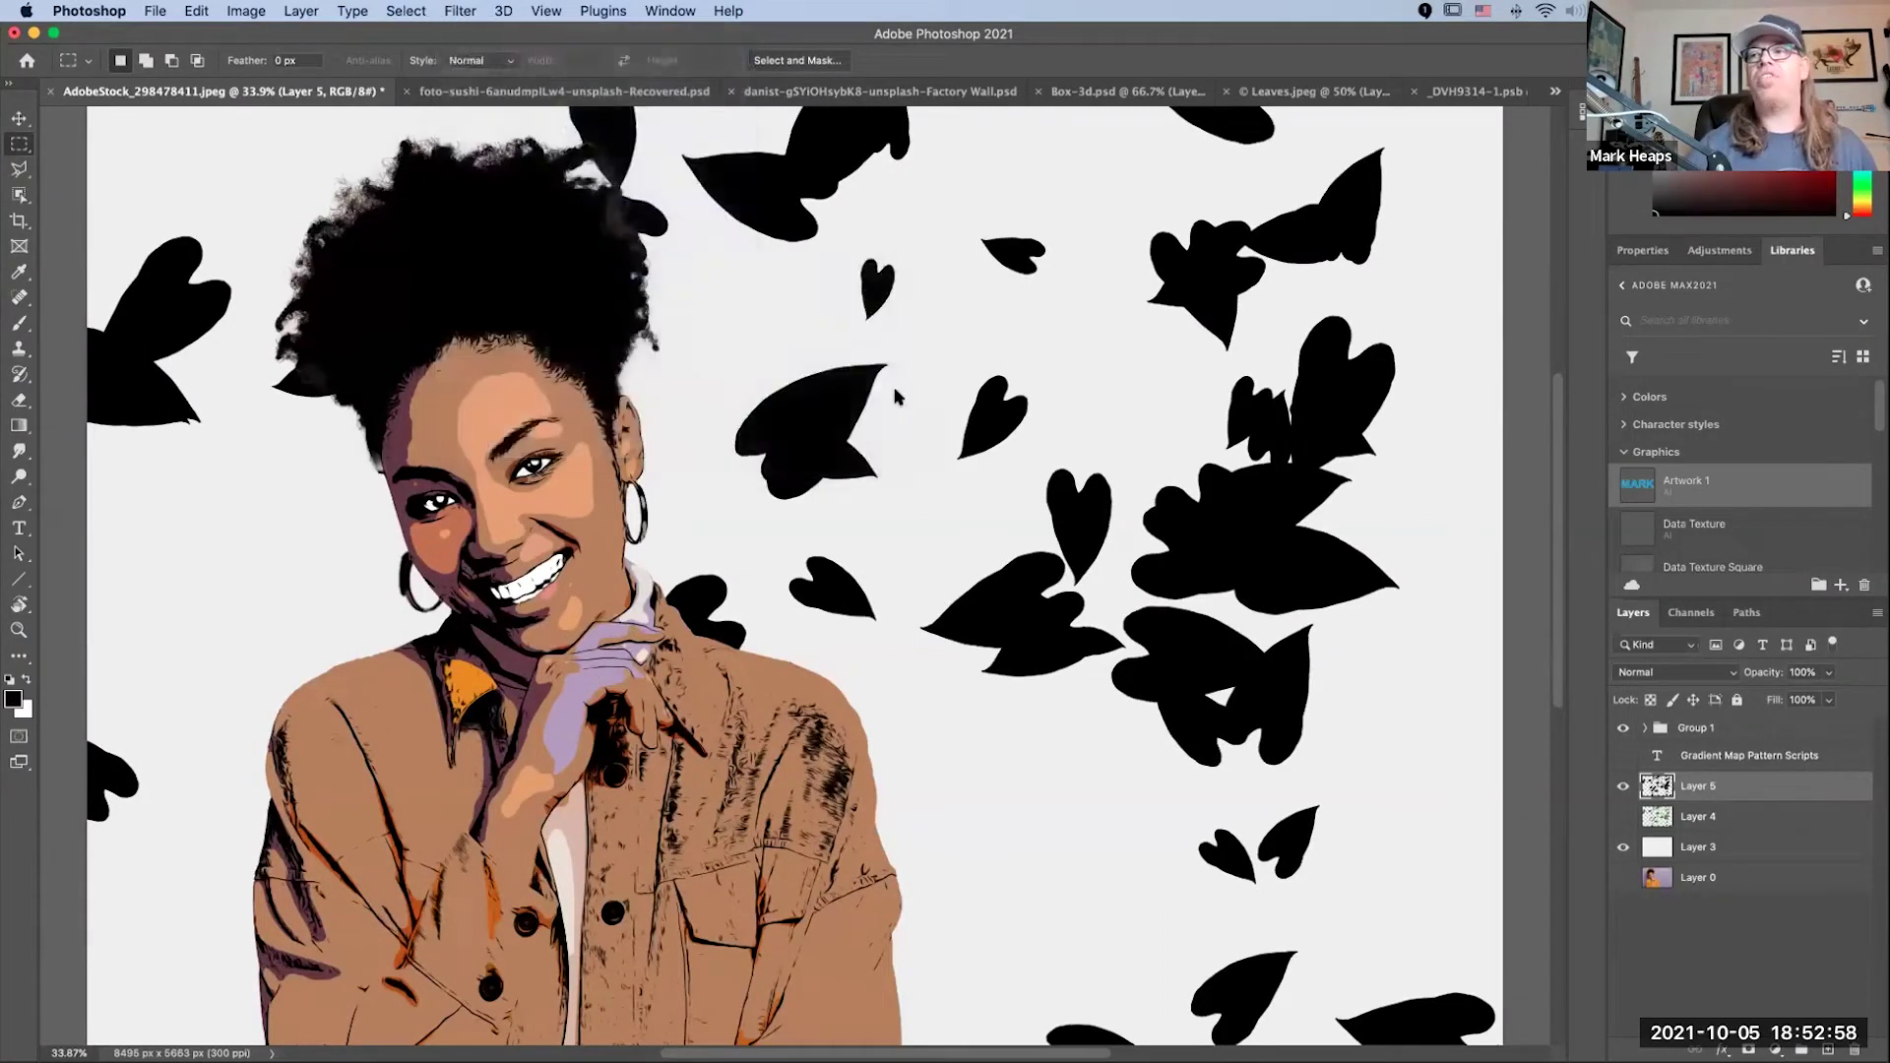
pyautogui.click(1343, 500)
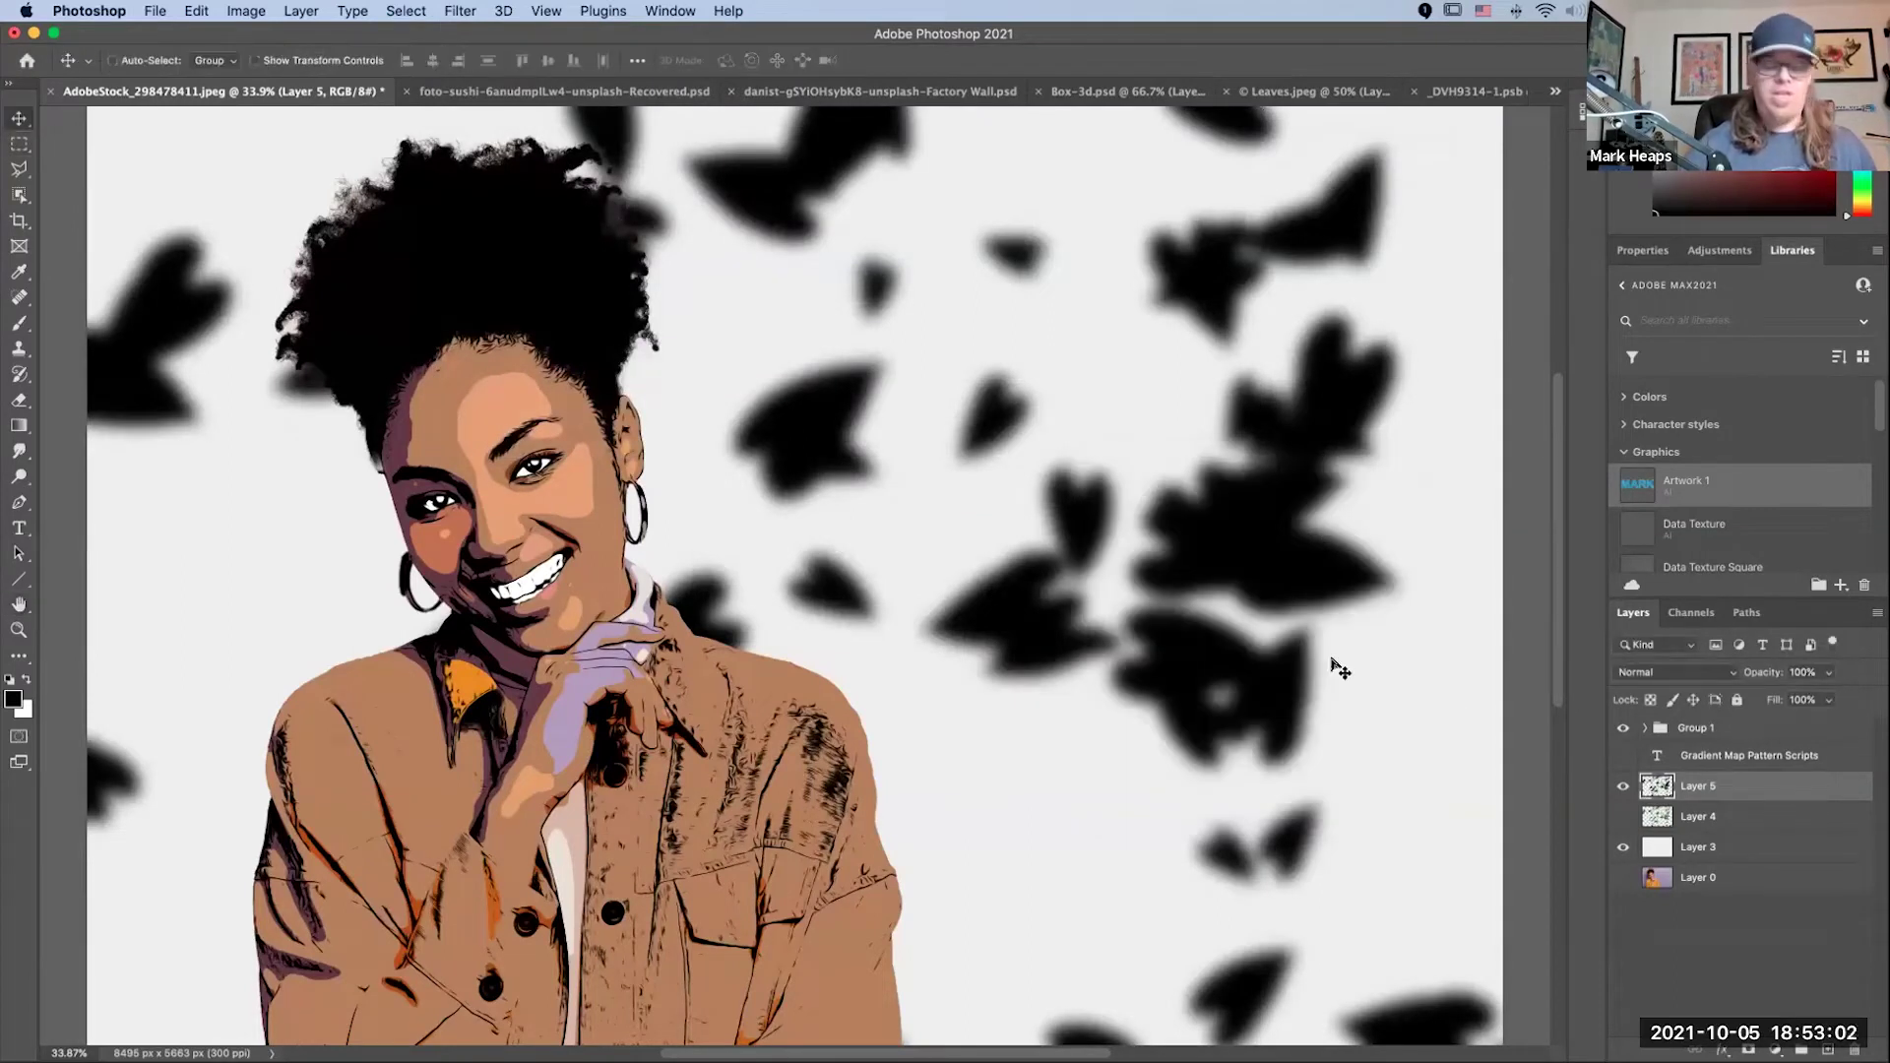
pyautogui.press('2')
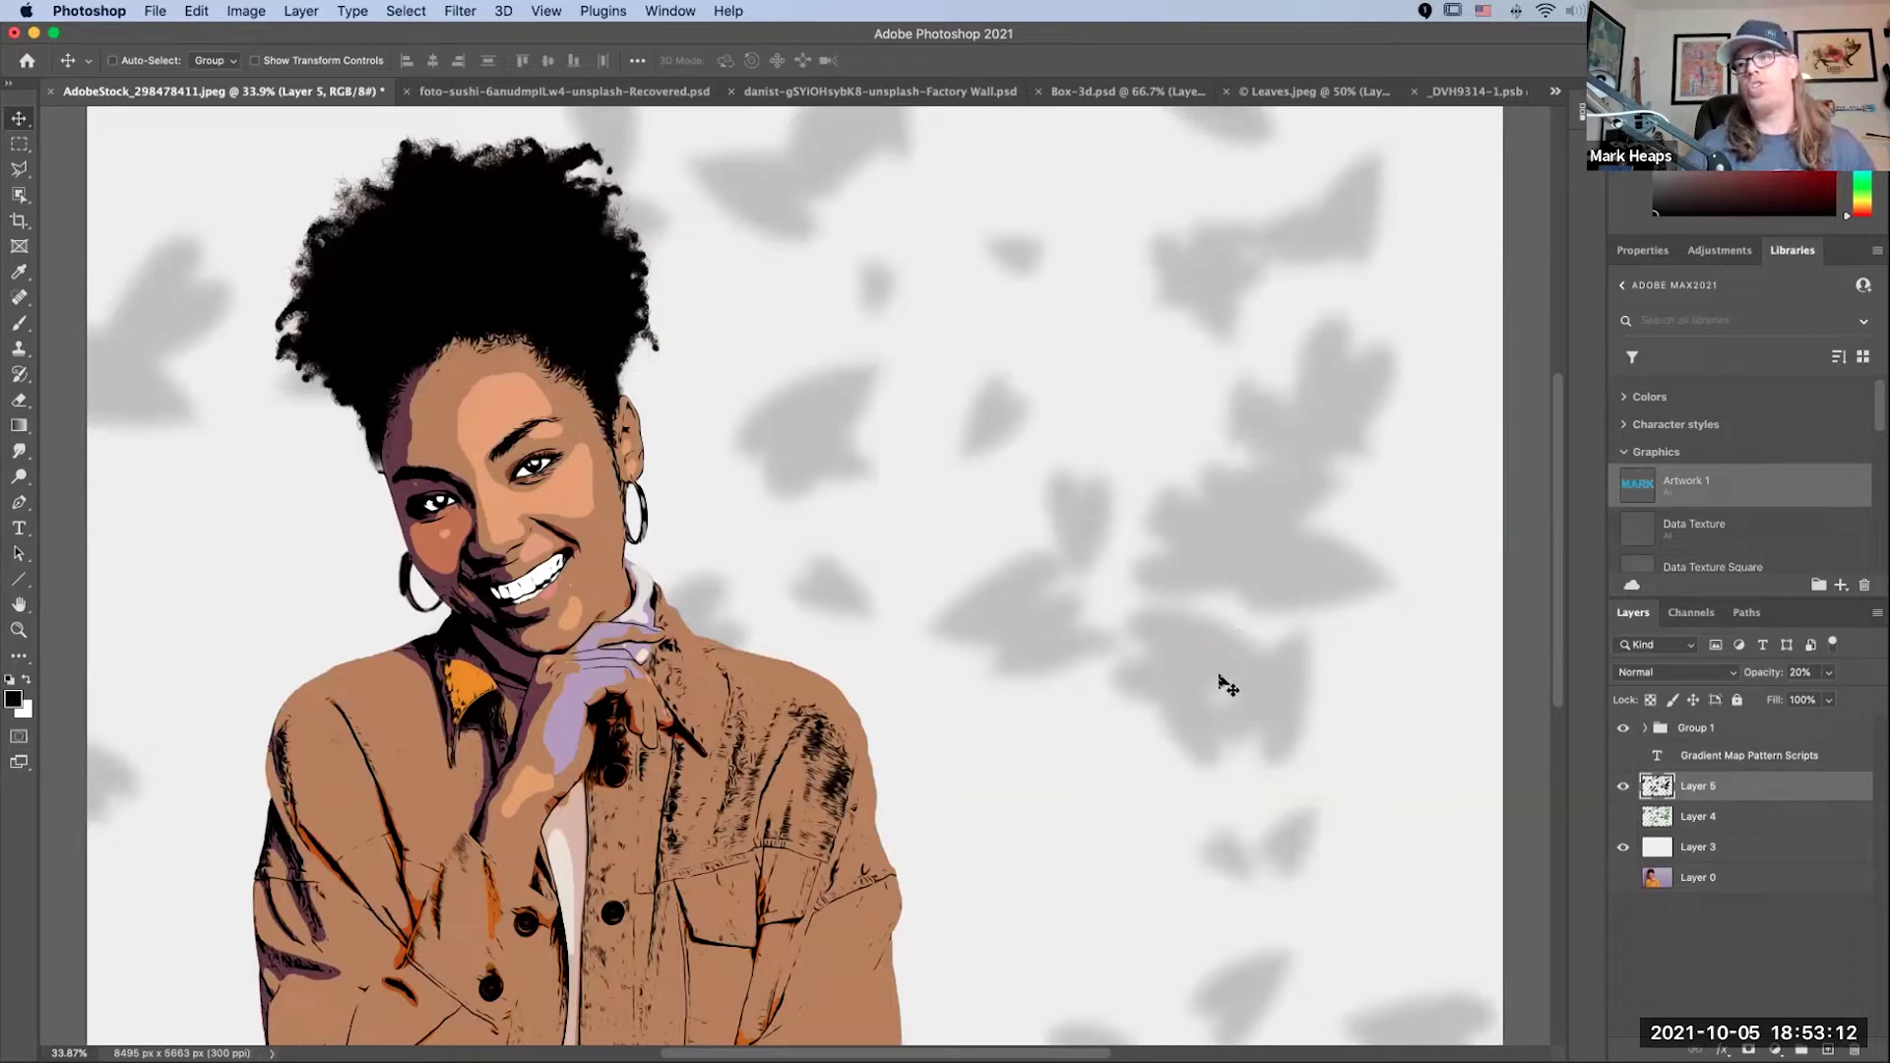
# Step: Replace the blurred silhouette layer with a new empty layer above Layer 4, and show Layer 4 again
pyautogui.moveTo(1801, 790); pyautogui.dragTo(1855, 1049)
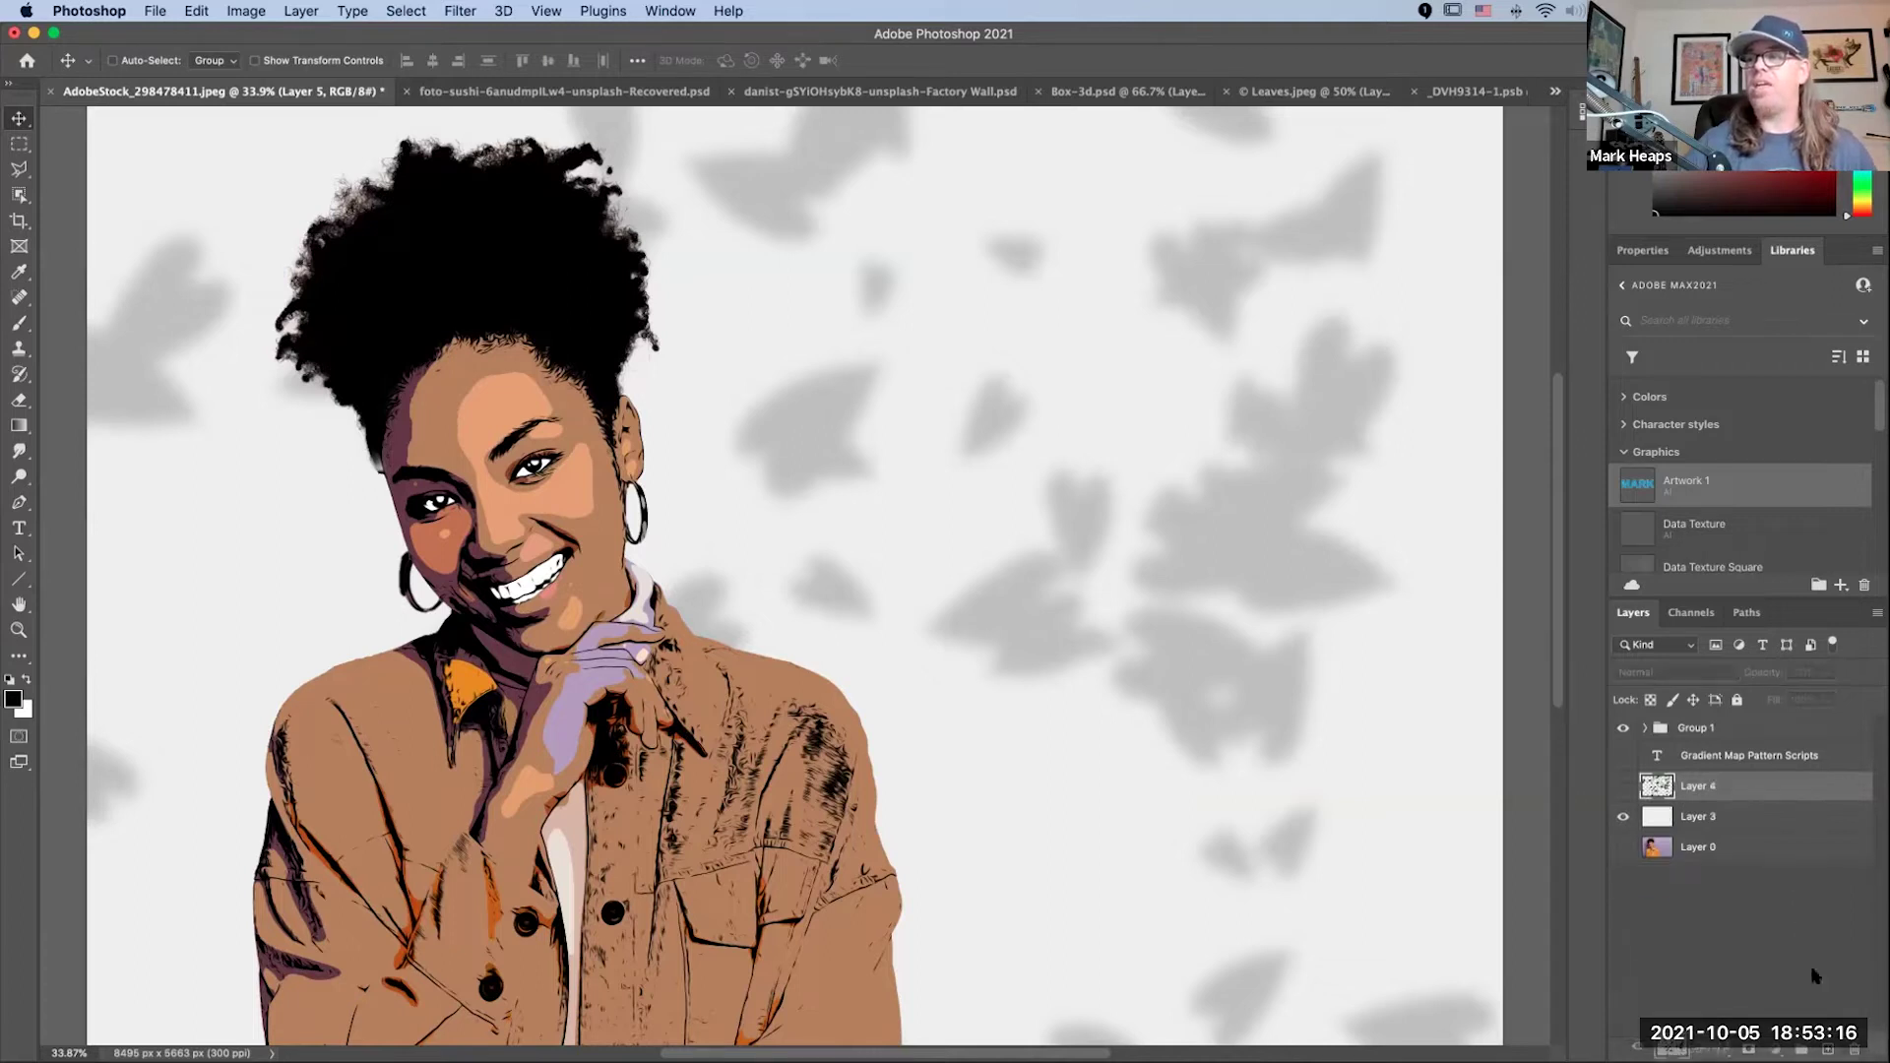
pyautogui.click(1623, 786)
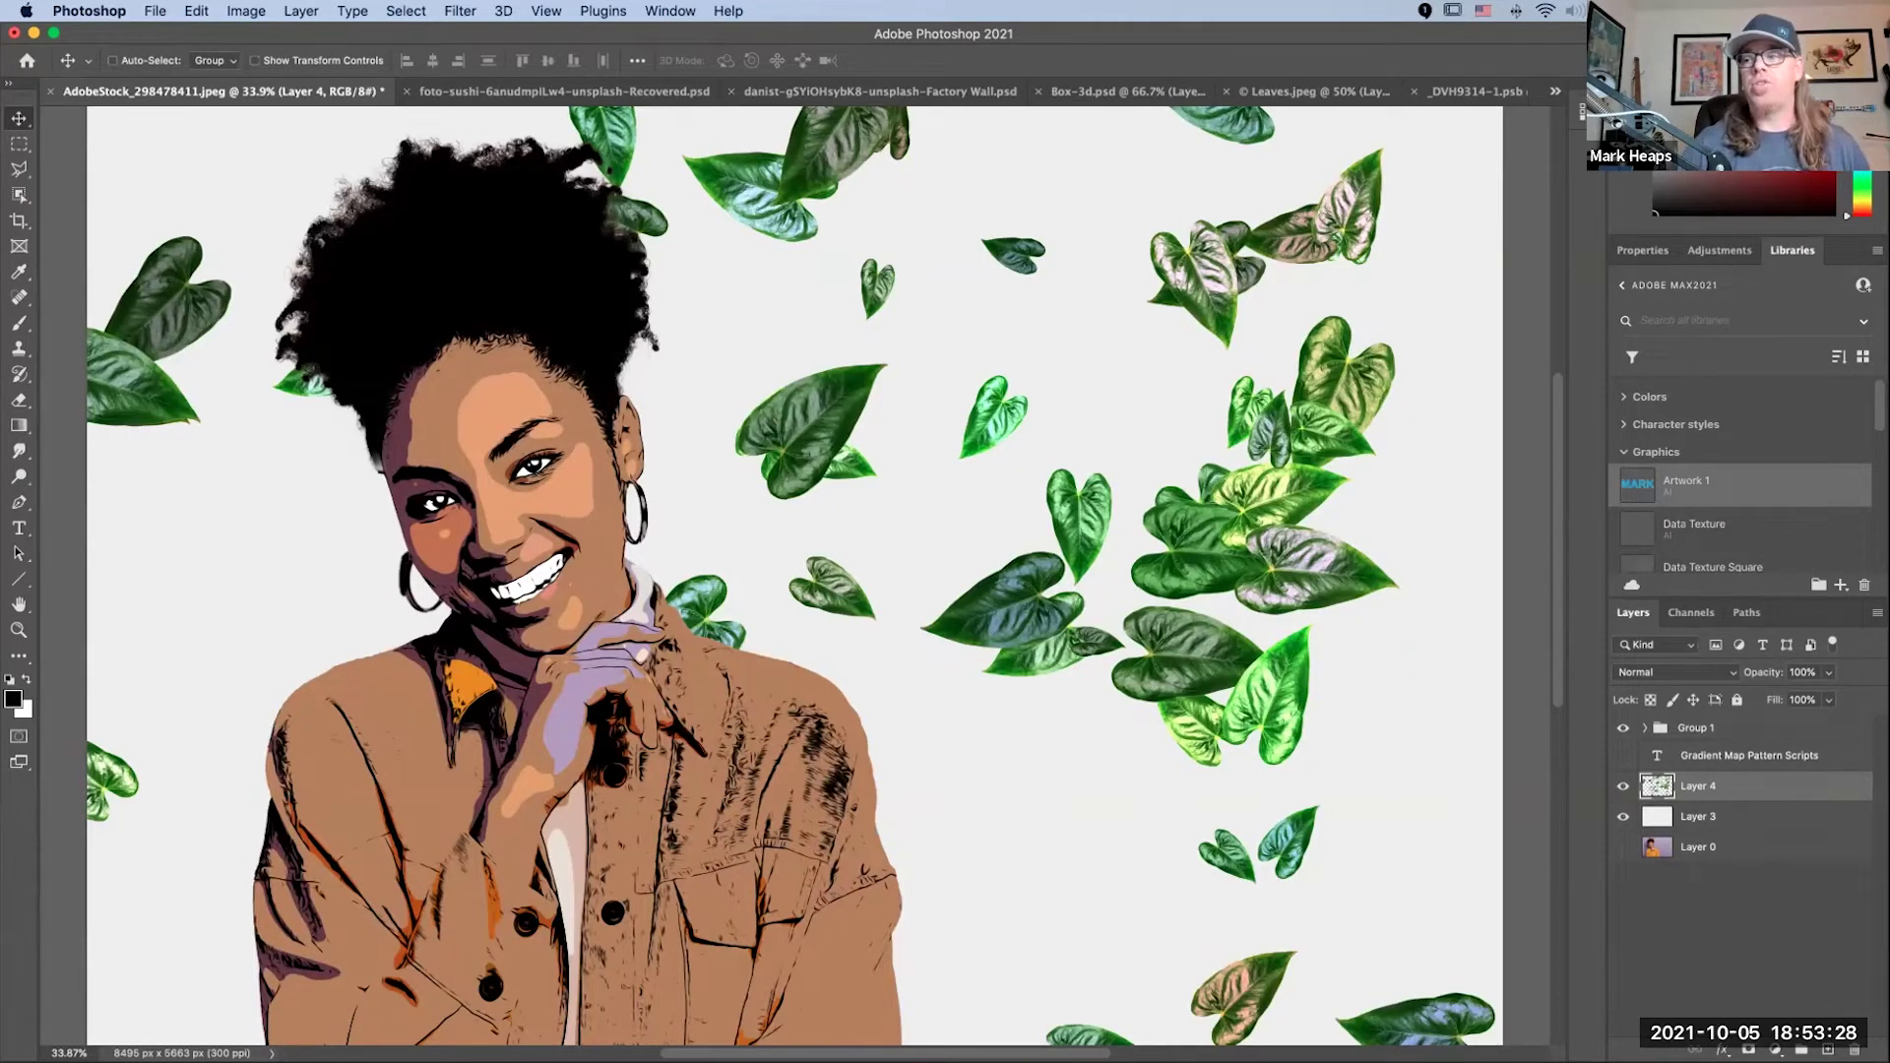
pyautogui.click(1828, 1050)
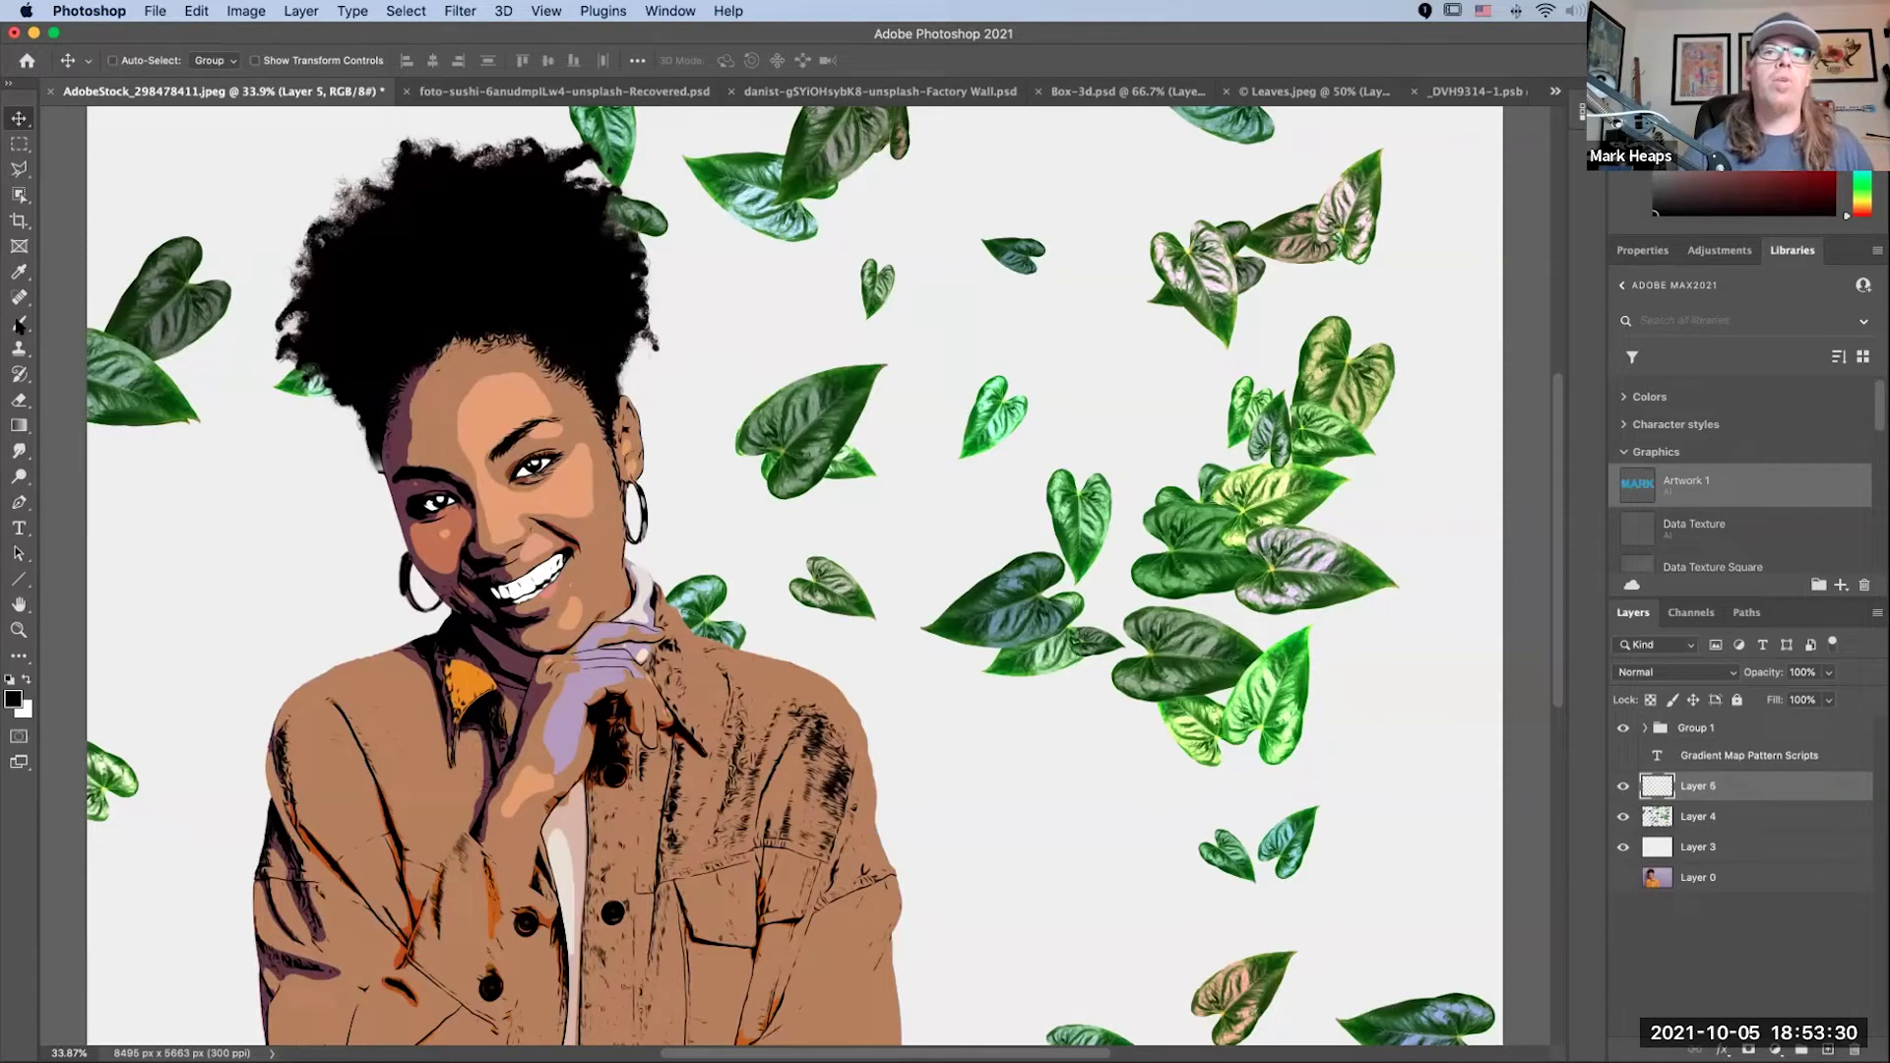
# Step: Activate the Brush tool and choose the 25 px Pen Sample brush tip, keeping its name
pyautogui.click(24, 327)
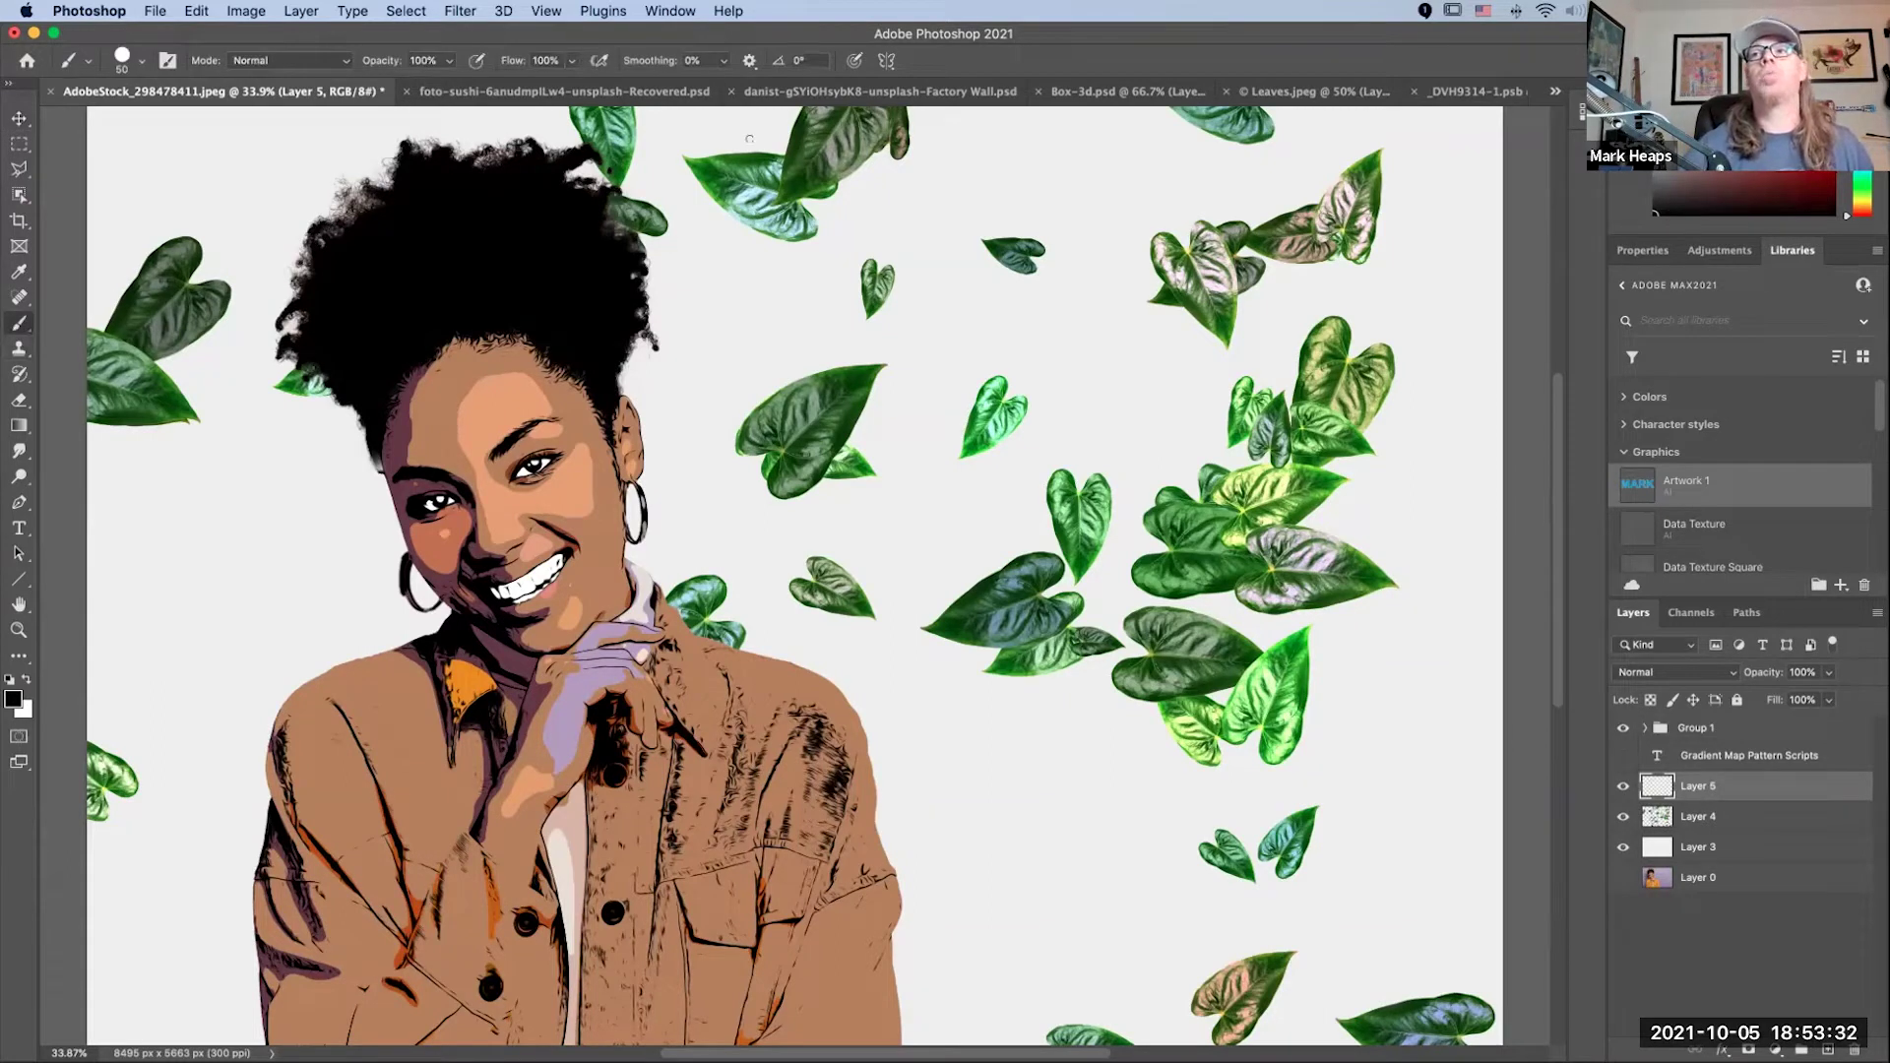
pyautogui.click(168, 60)
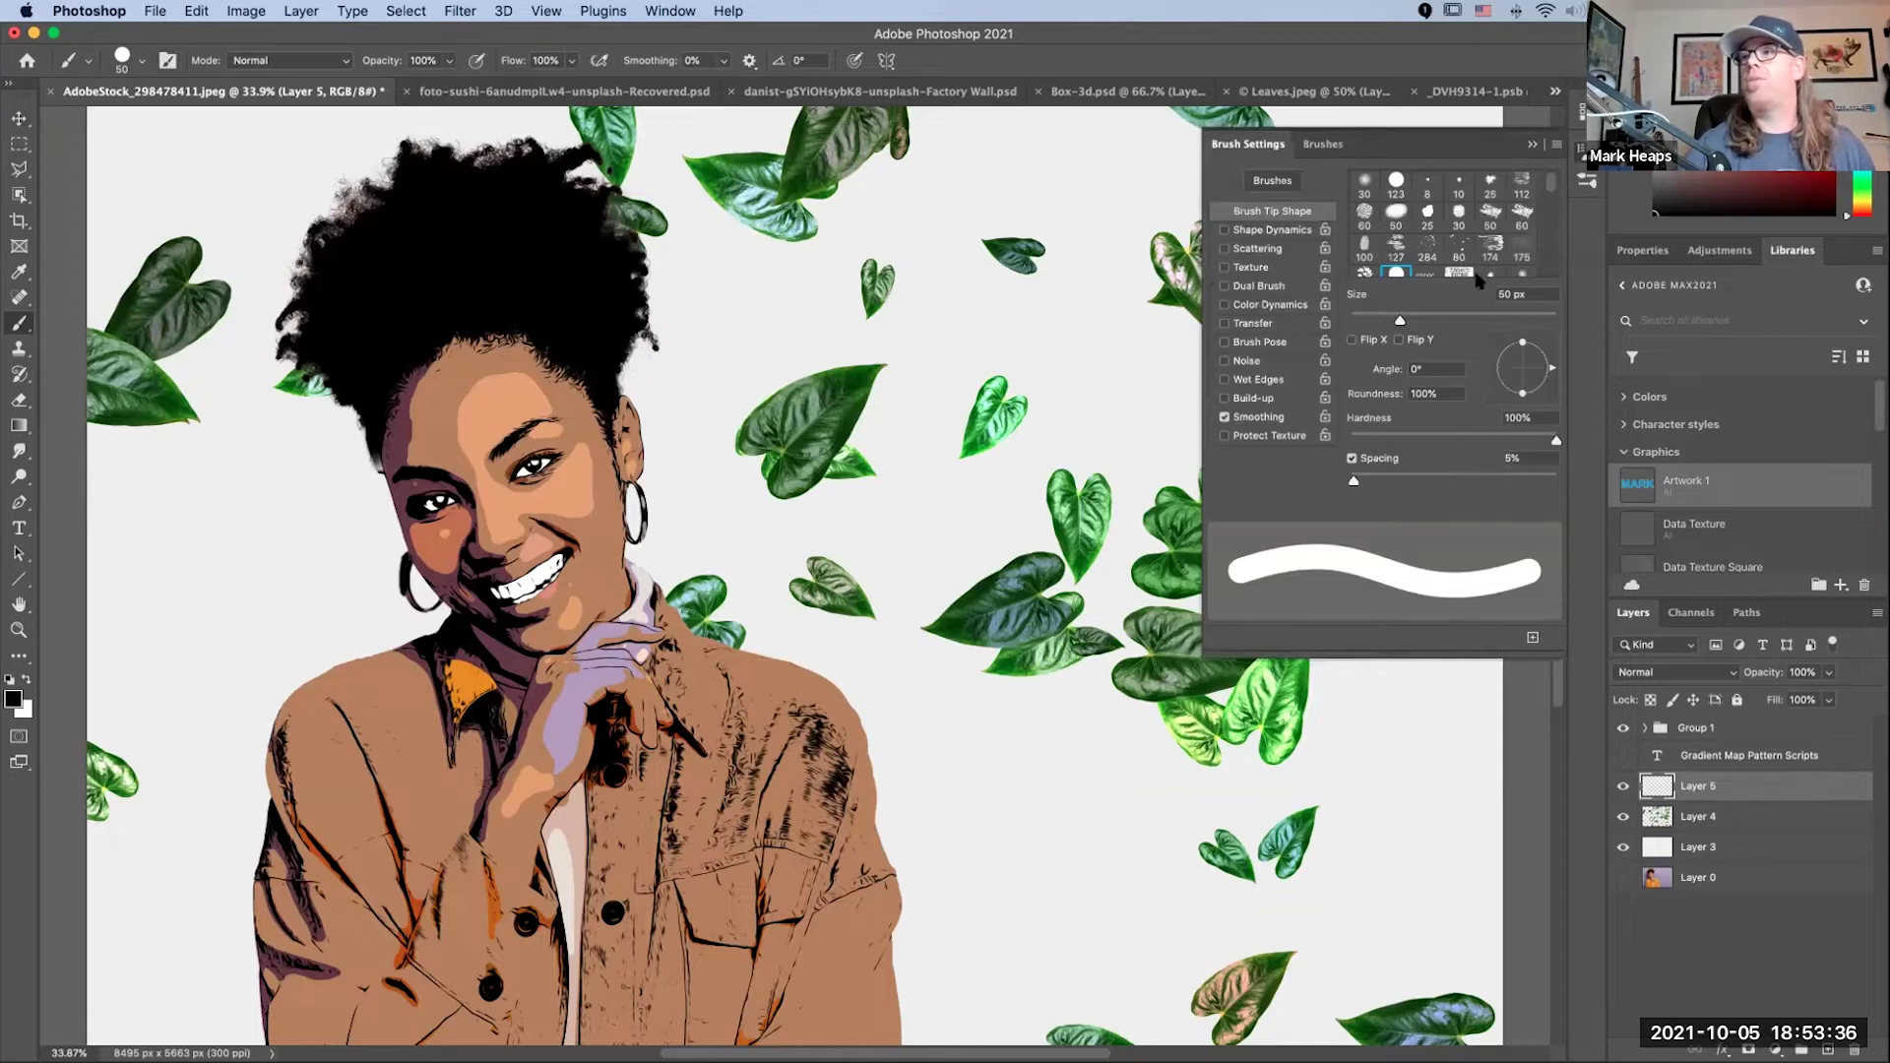
pyautogui.doubleClick(1428, 216)
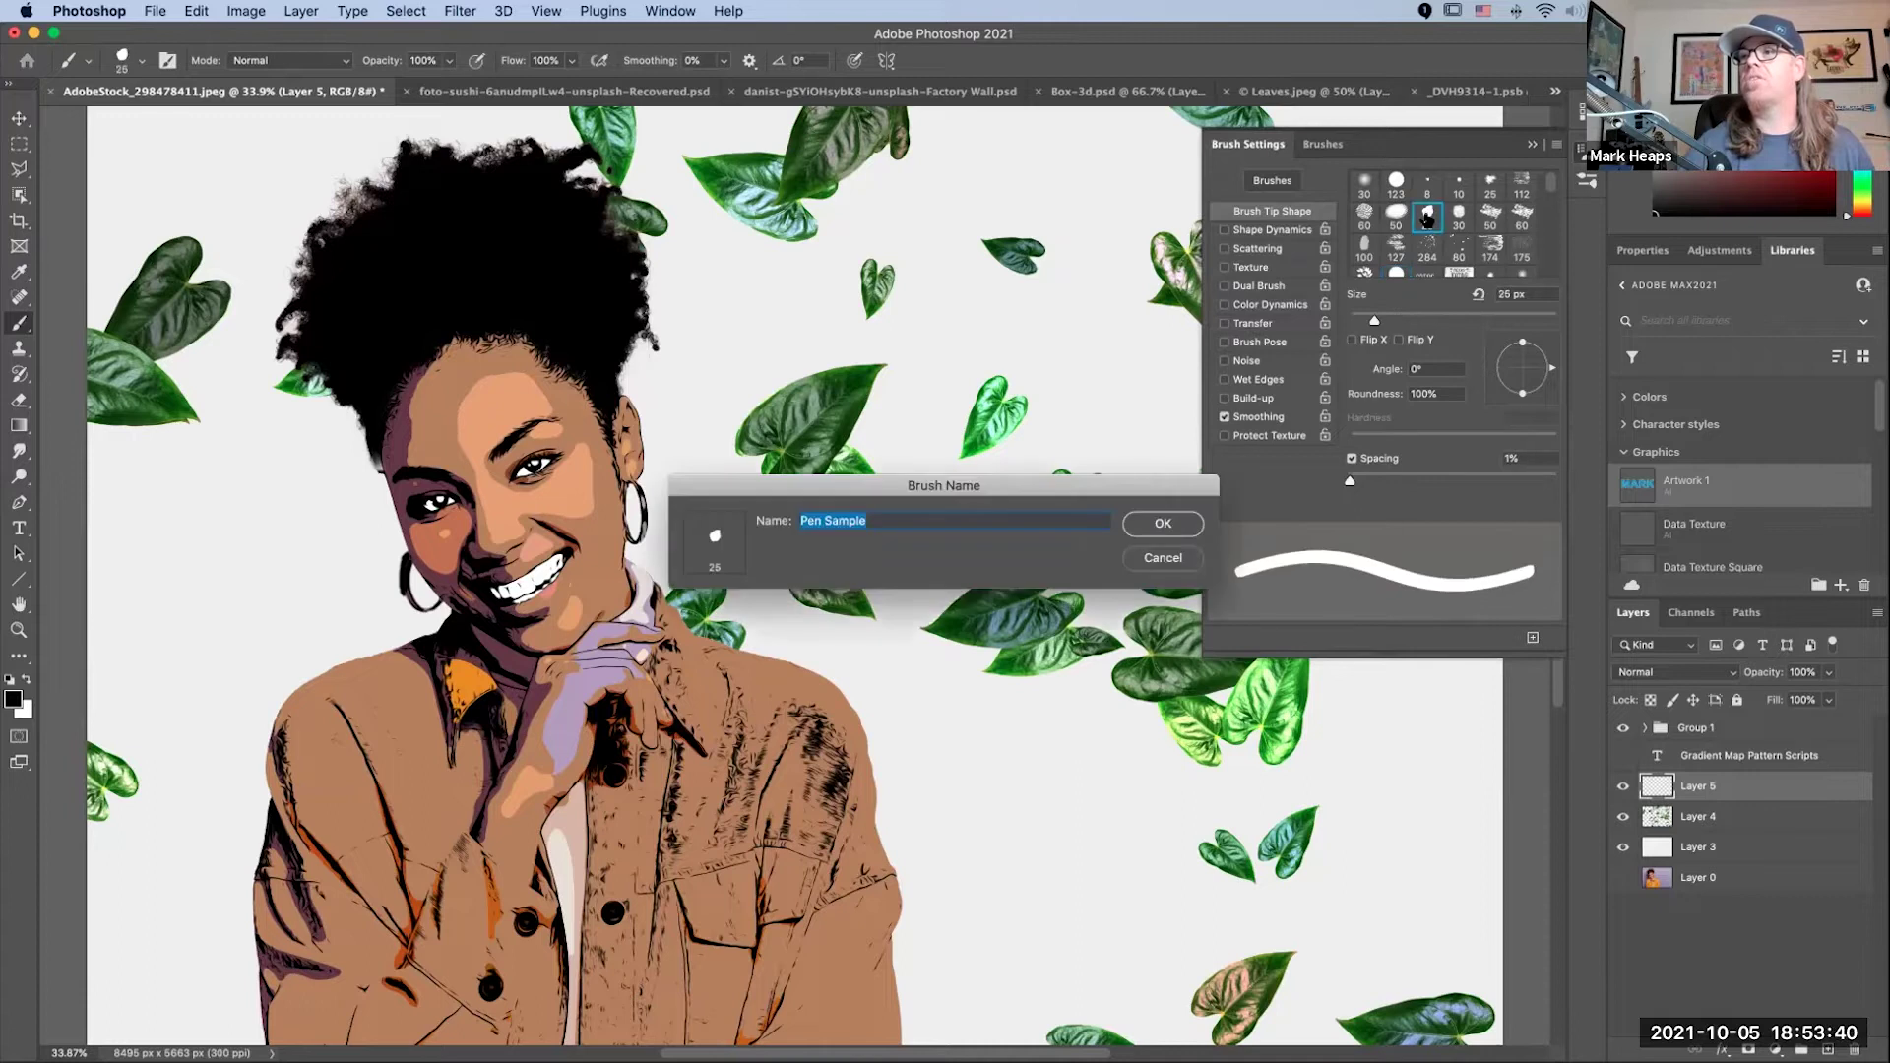
pyautogui.click(1181, 525)
# Step: Enable Scattering for the brush, set Scatter to 510%, and try a Count of 4
pyautogui.click(1254, 249)
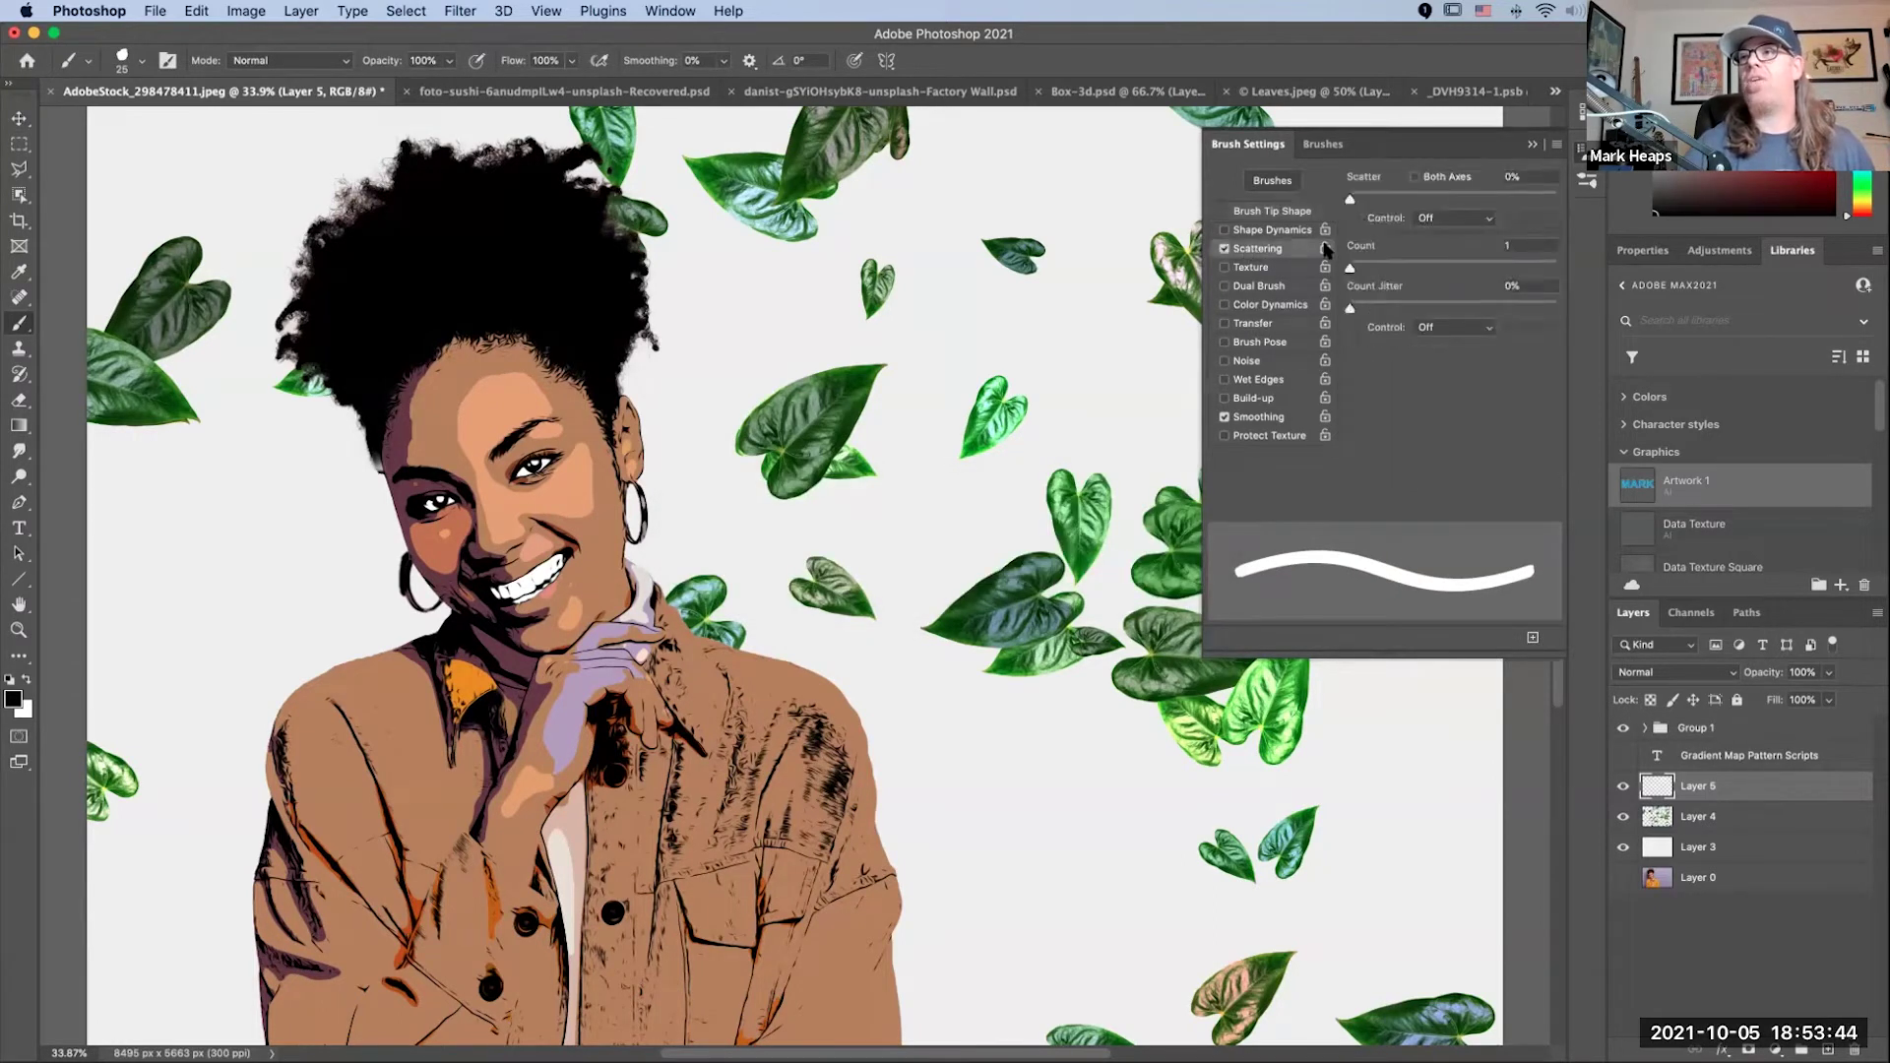
pyautogui.moveTo(1352, 198); pyautogui.dragTo(1455, 199)
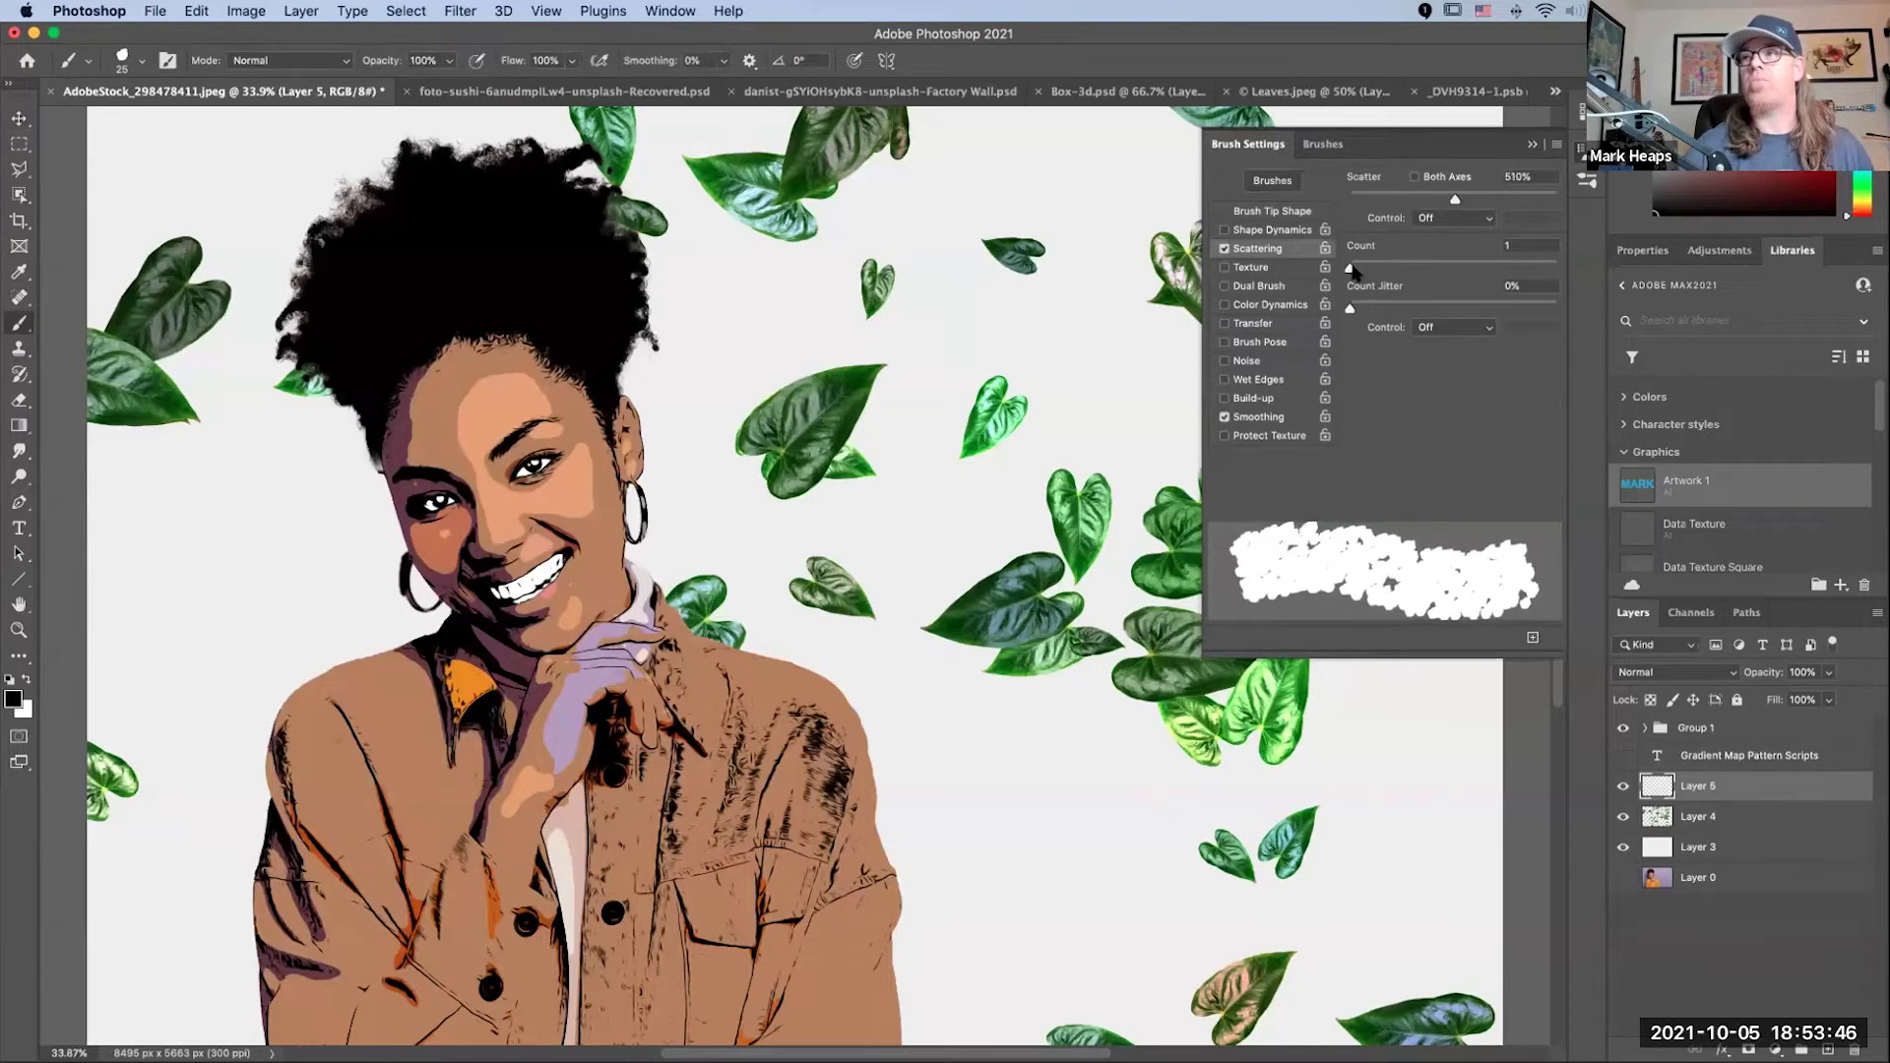
pyautogui.moveTo(1350, 265); pyautogui.dragTo(1396, 266)
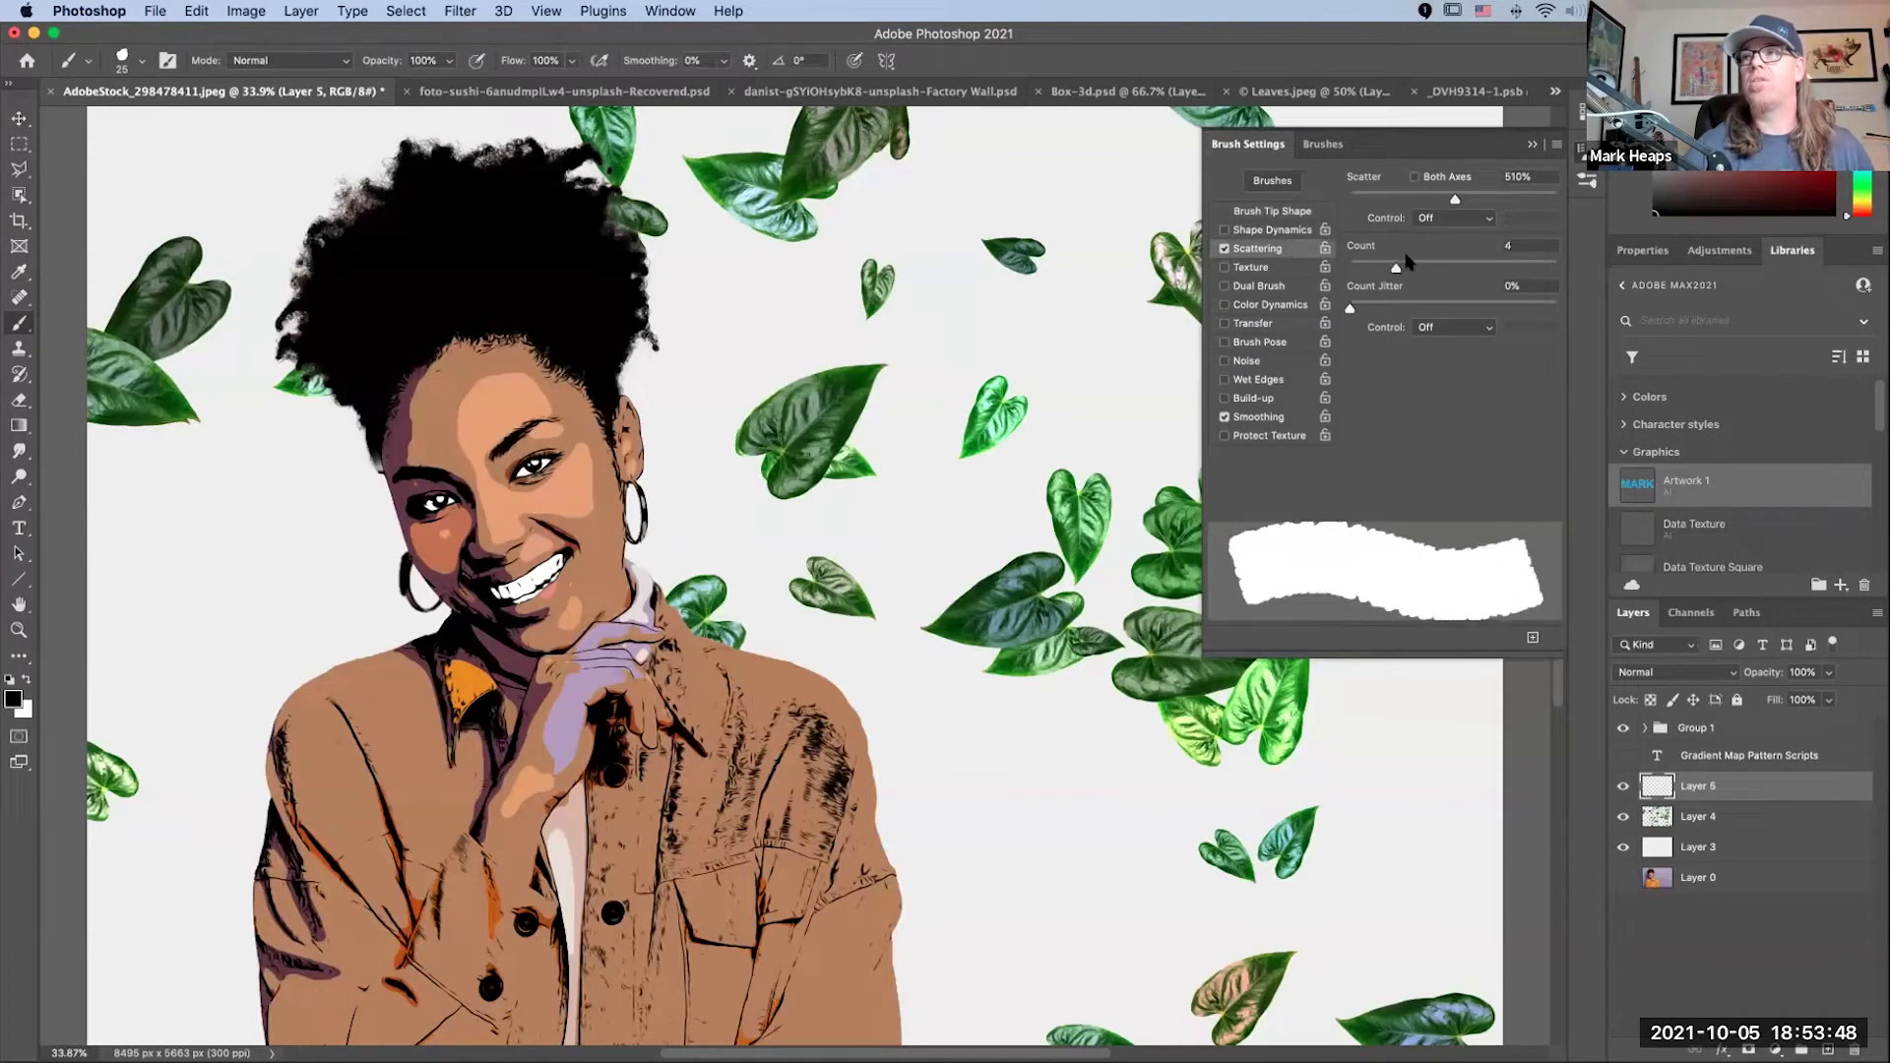
# Step: Enable Shape Dynamics for the brush and set the brush tip's spacing to 44%
pyautogui.click(1262, 233)
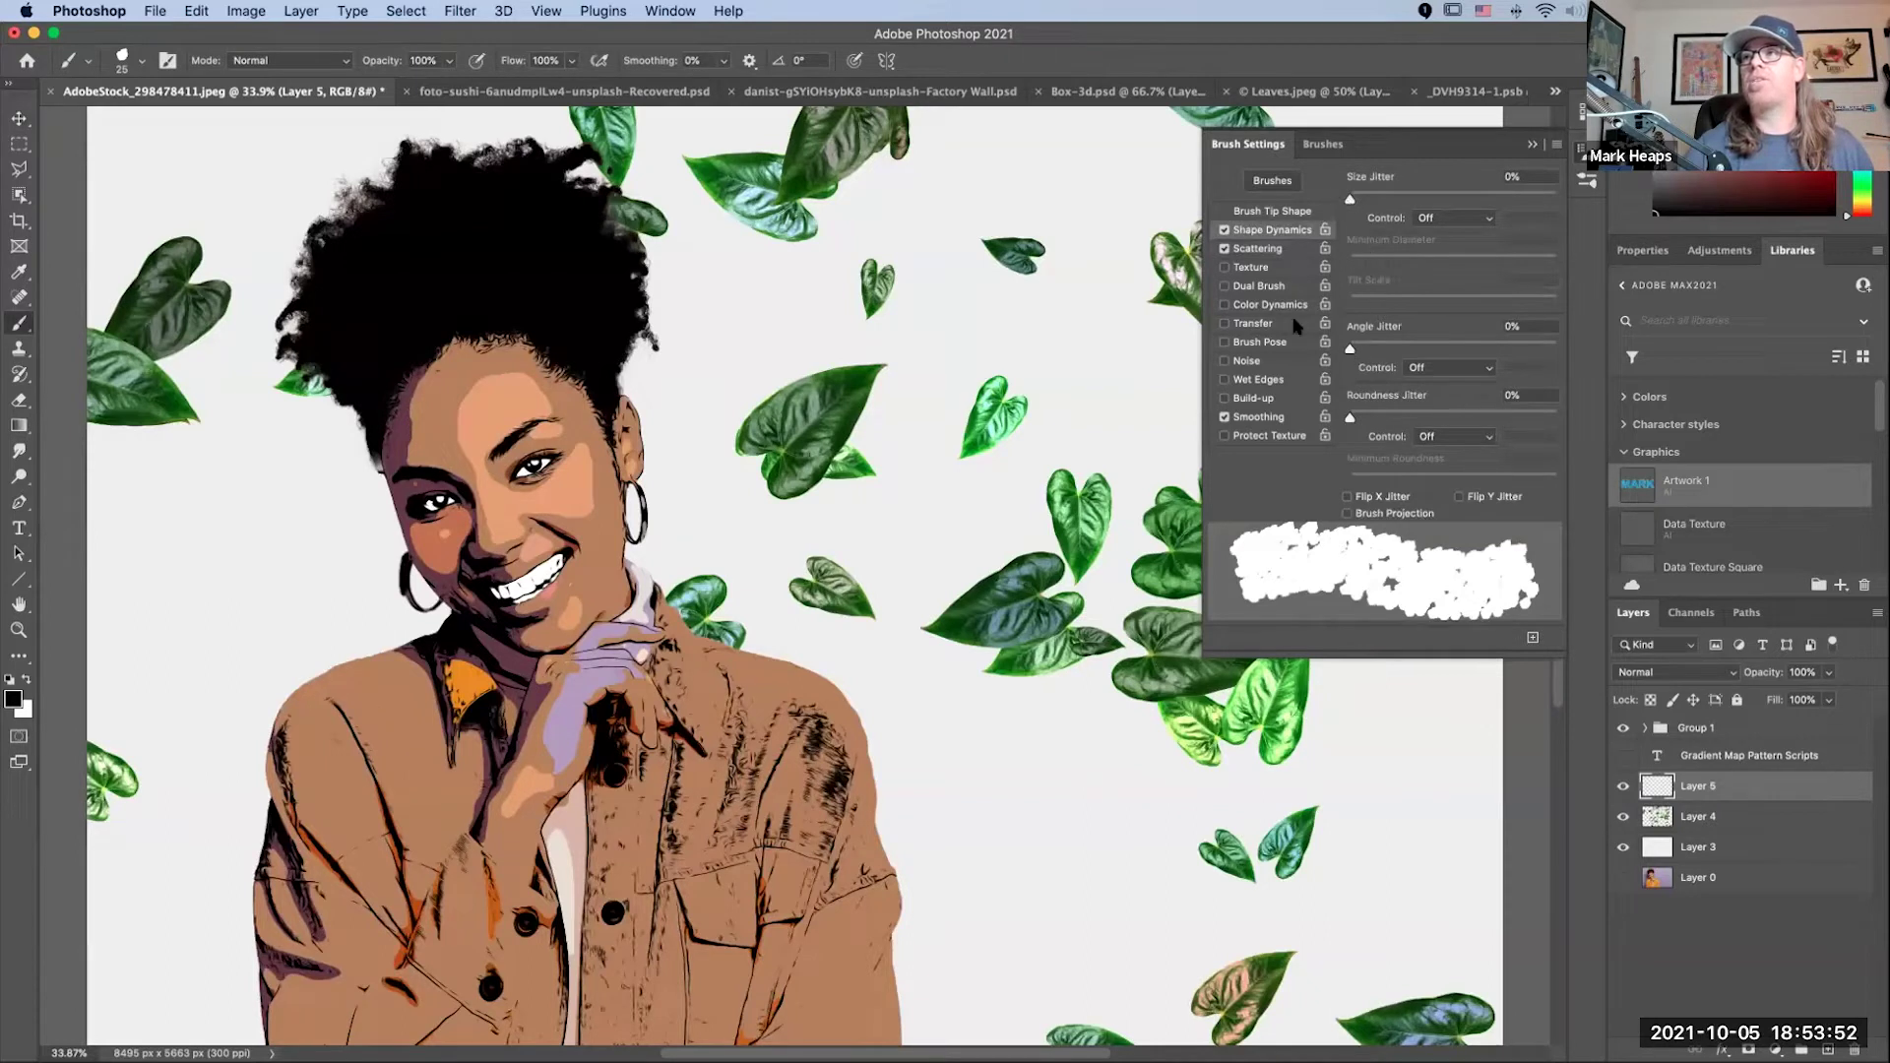
pyautogui.click(1279, 211)
pyautogui.moveTo(1346, 475); pyautogui.dragTo(1392, 473)
pyautogui.moveTo(1392, 387); pyautogui.dragTo(1389, 389)
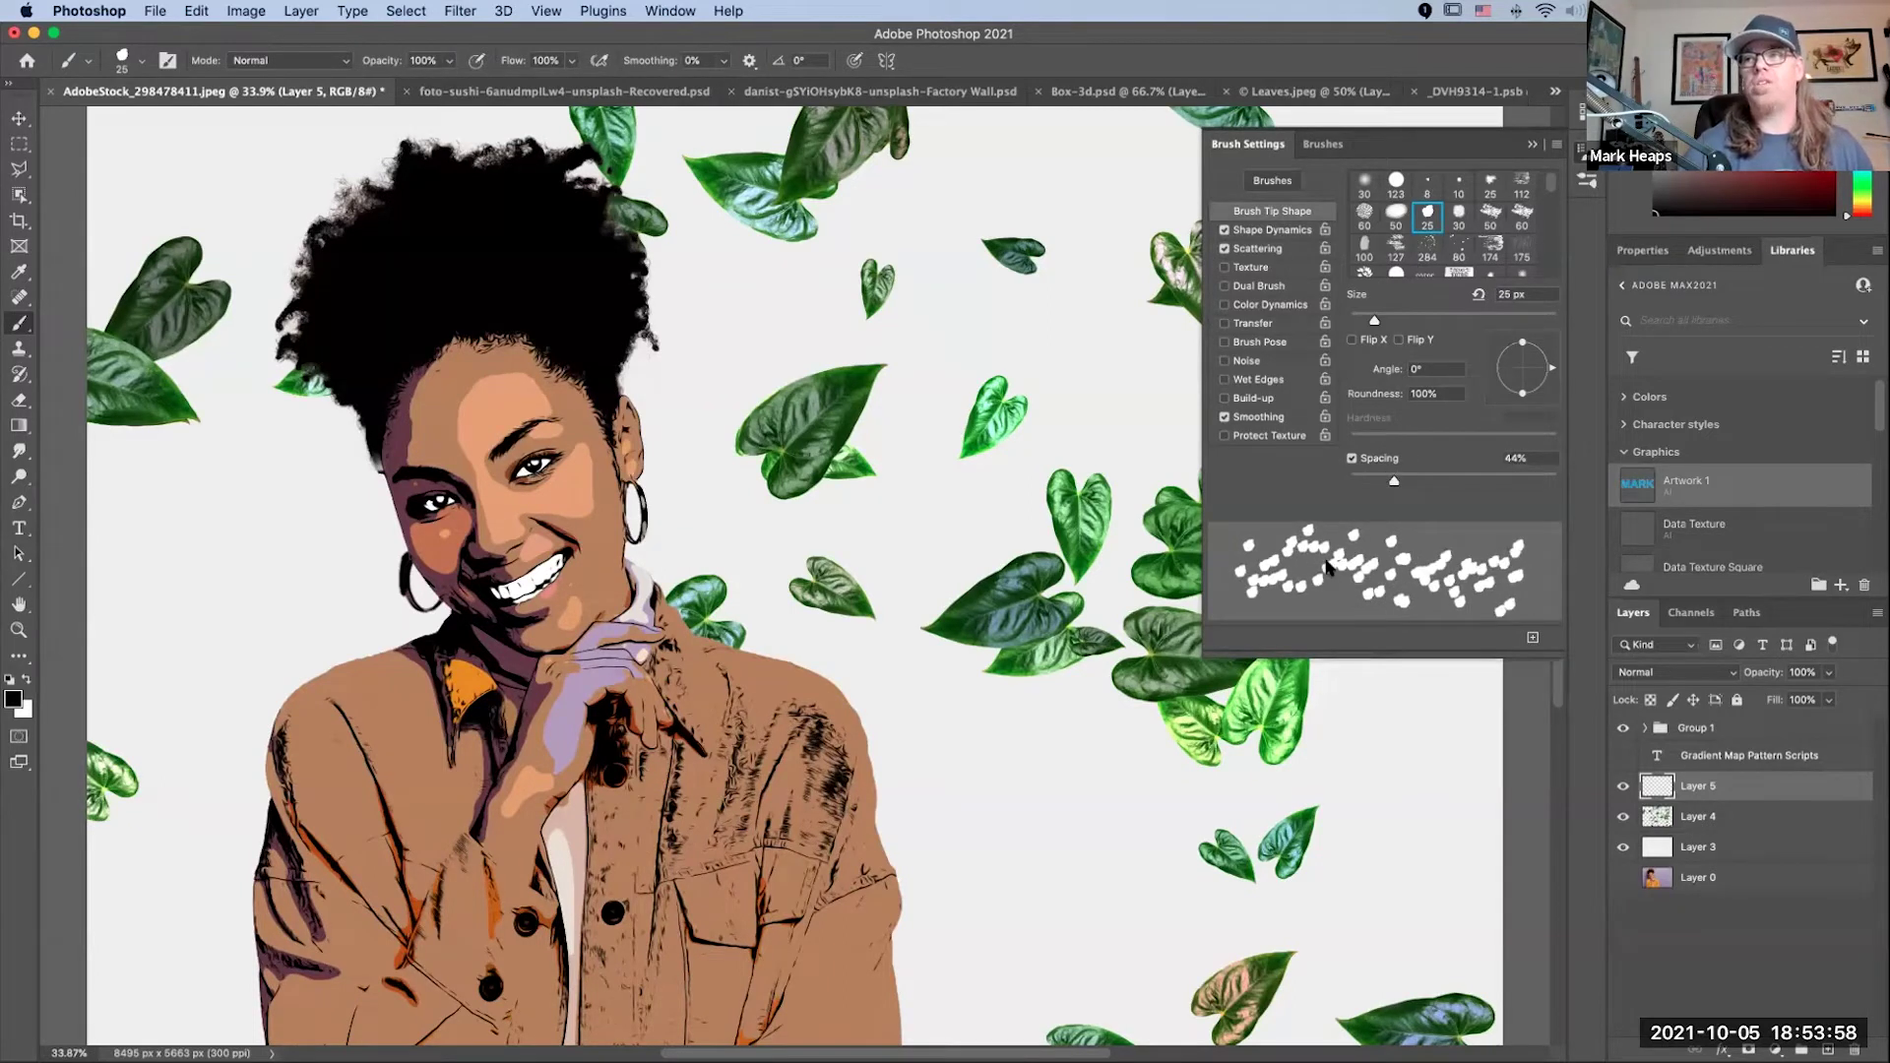
# Step: Set the brush's Angle Jitter to 54% and Roundness Jitter to 35%, and close the brush settings
pyautogui.click(1291, 250)
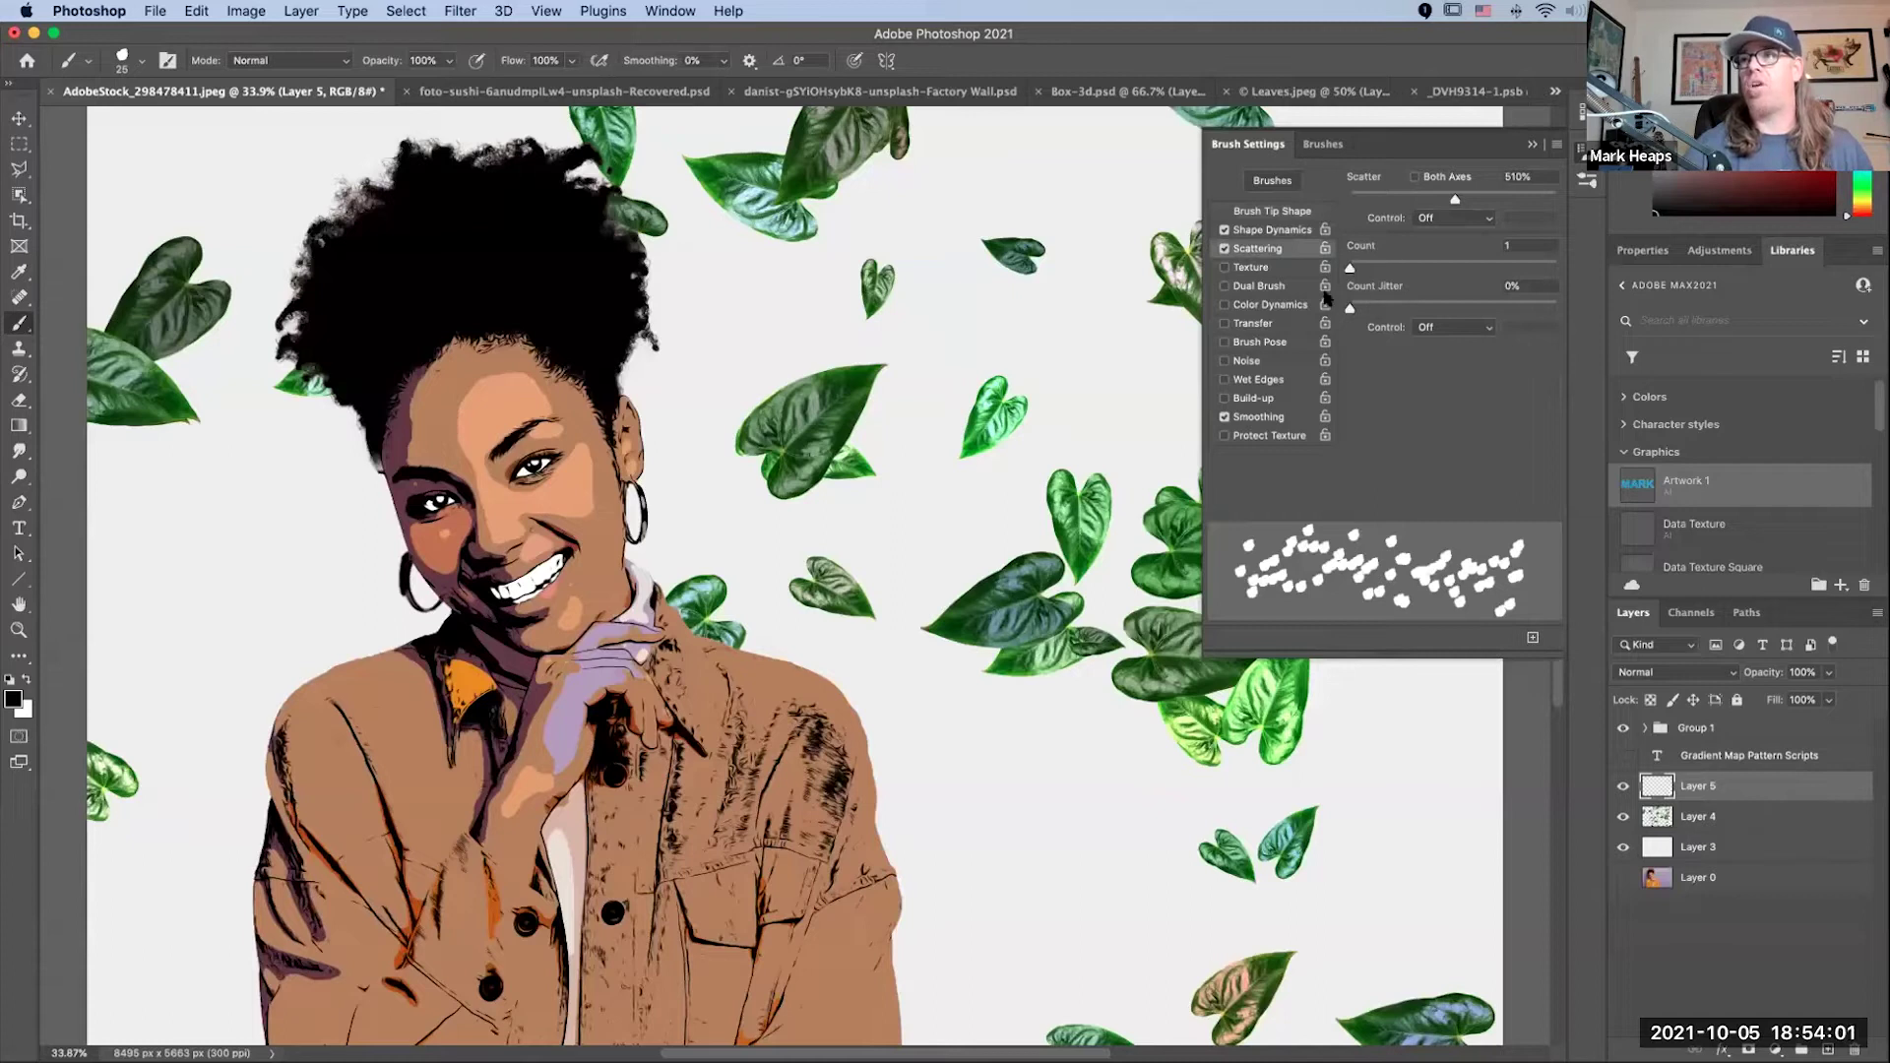
pyautogui.click(1291, 232)
pyautogui.moveTo(1349, 348); pyautogui.dragTo(1461, 348)
pyautogui.moveTo(1349, 413); pyautogui.dragTo(1423, 416)
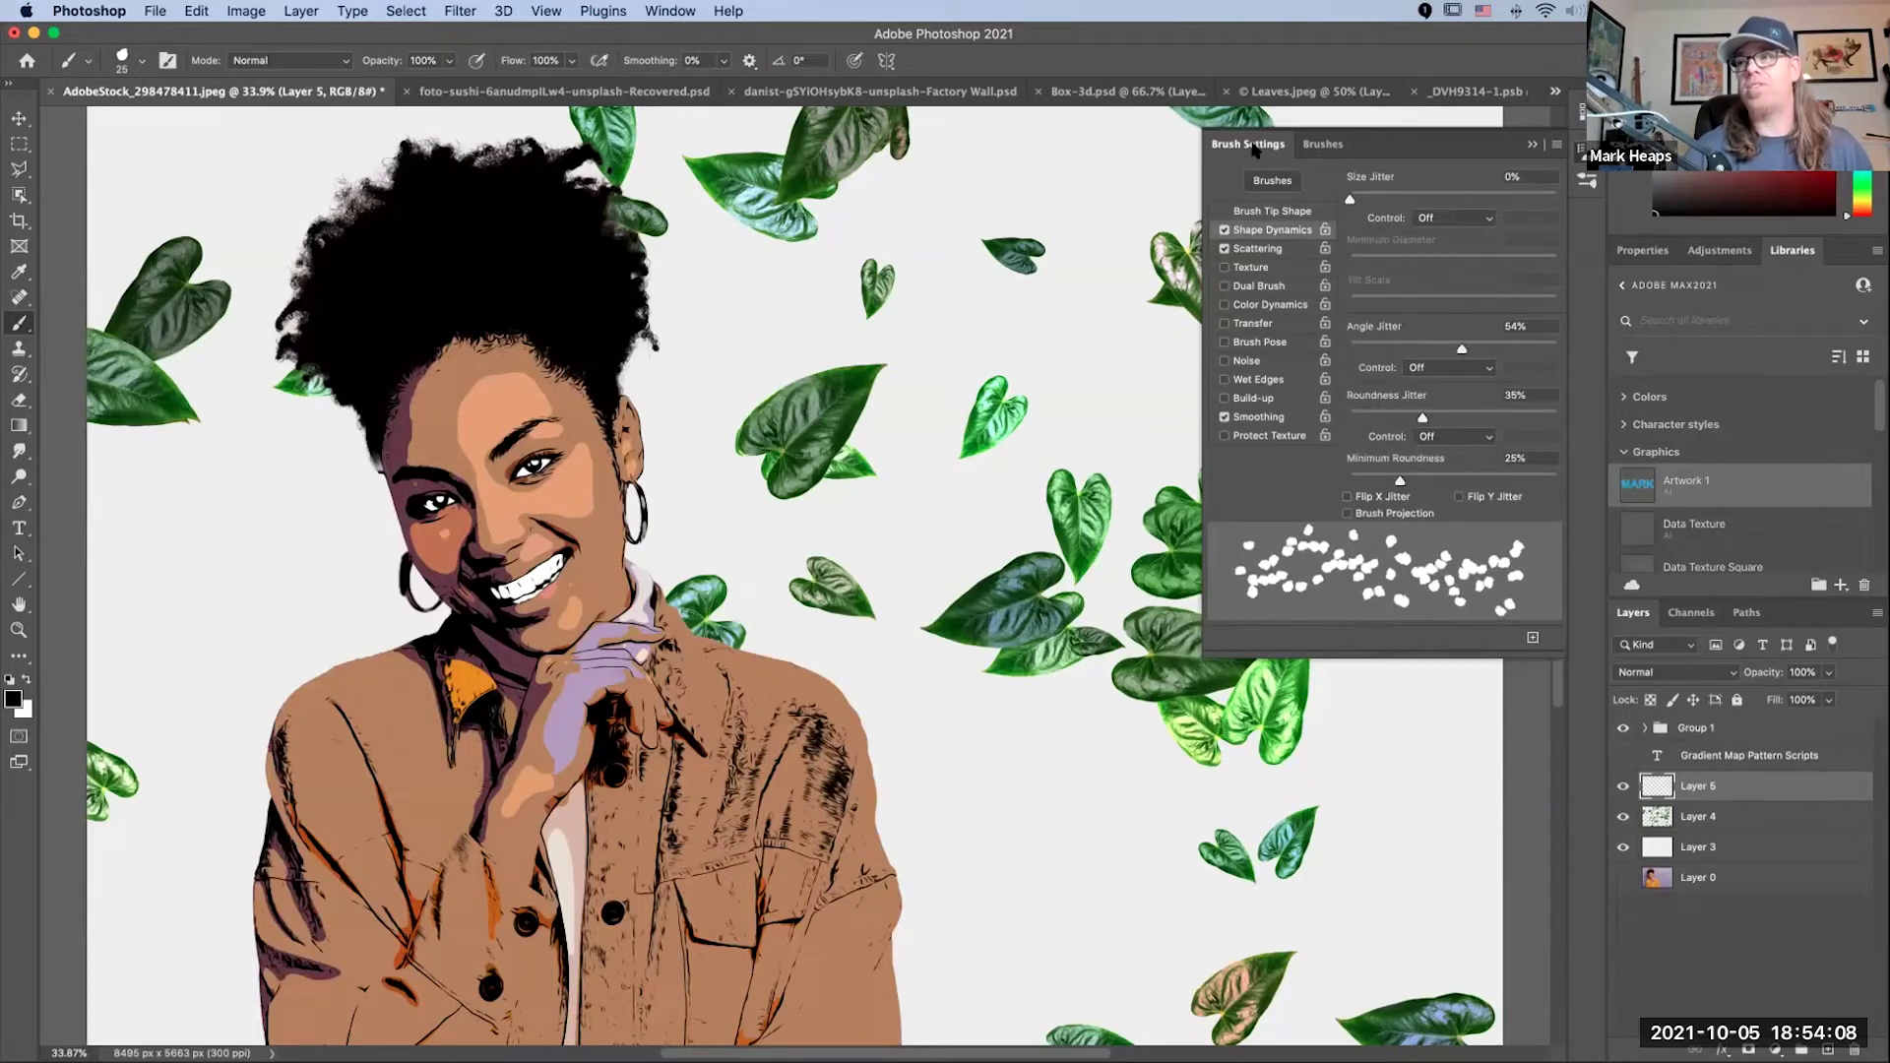
pyautogui.press('F5')
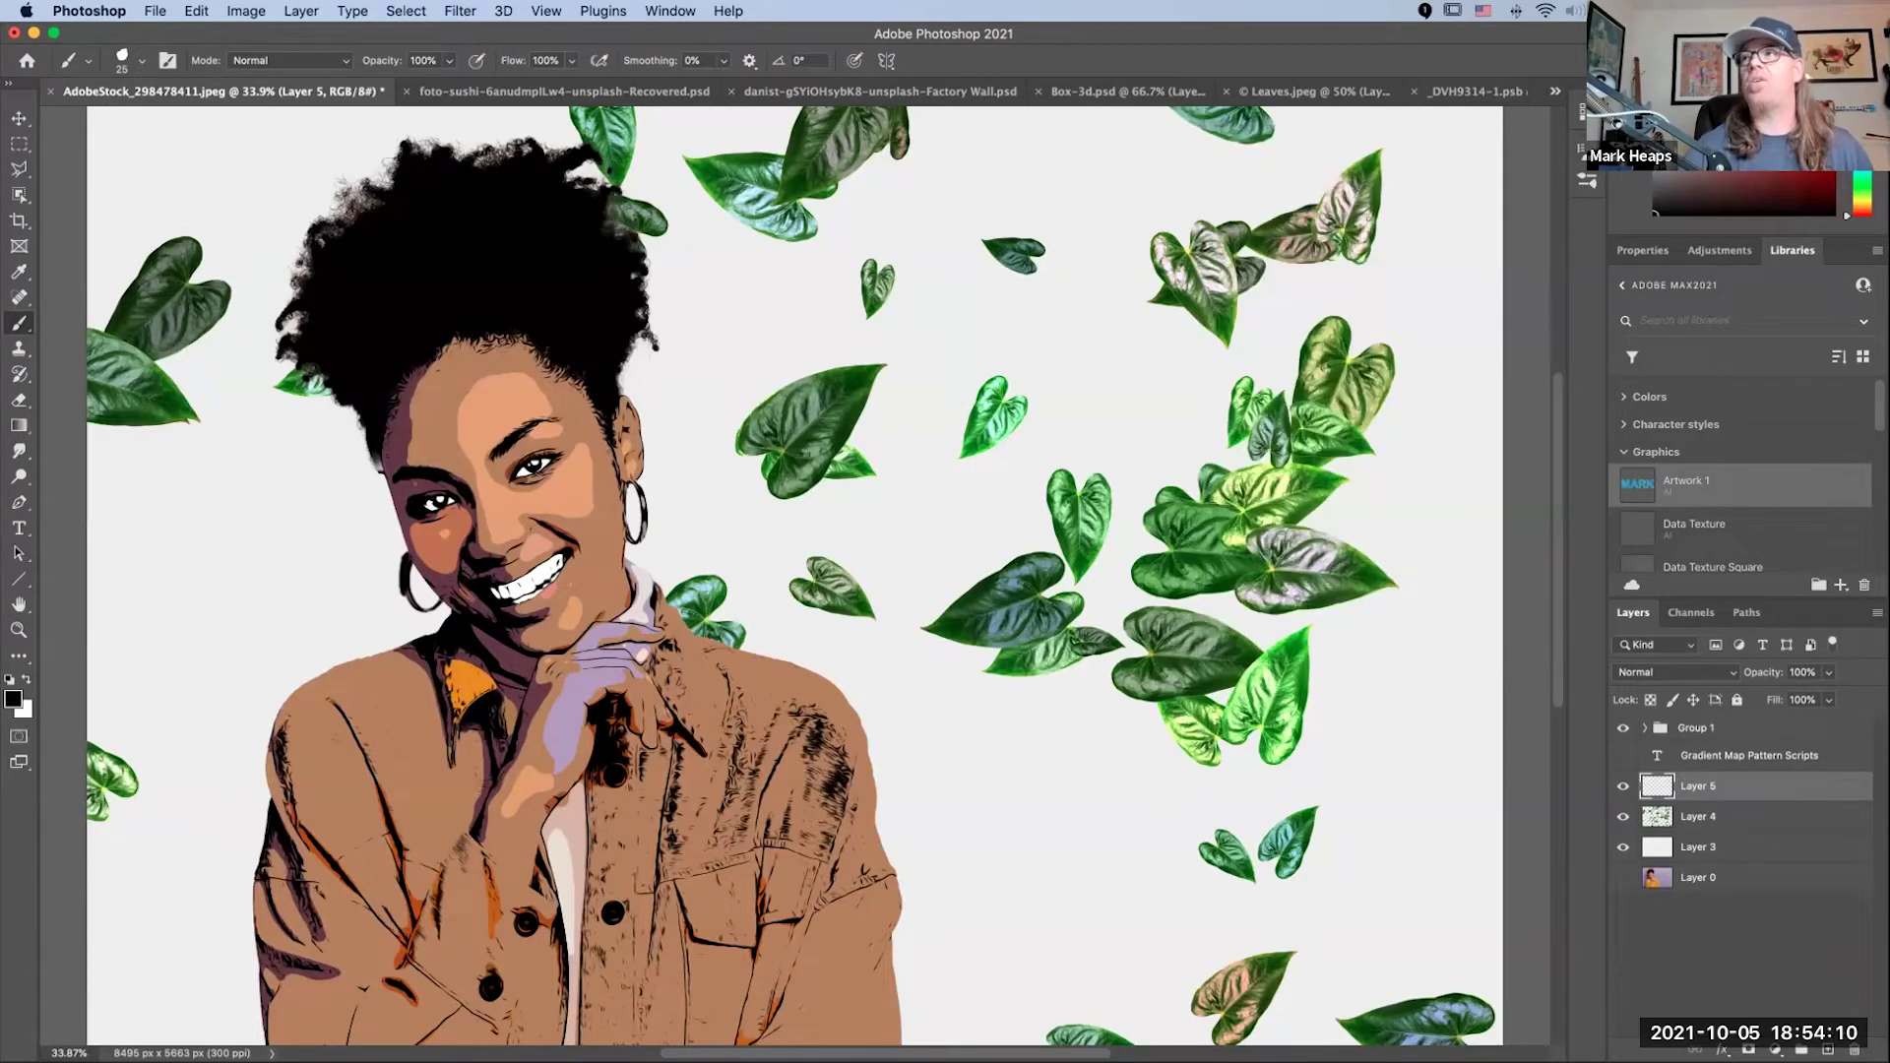
# Step: Set the foreground color to bright red and enlarge the brush to 260 px
pyautogui.click(1829, 124)
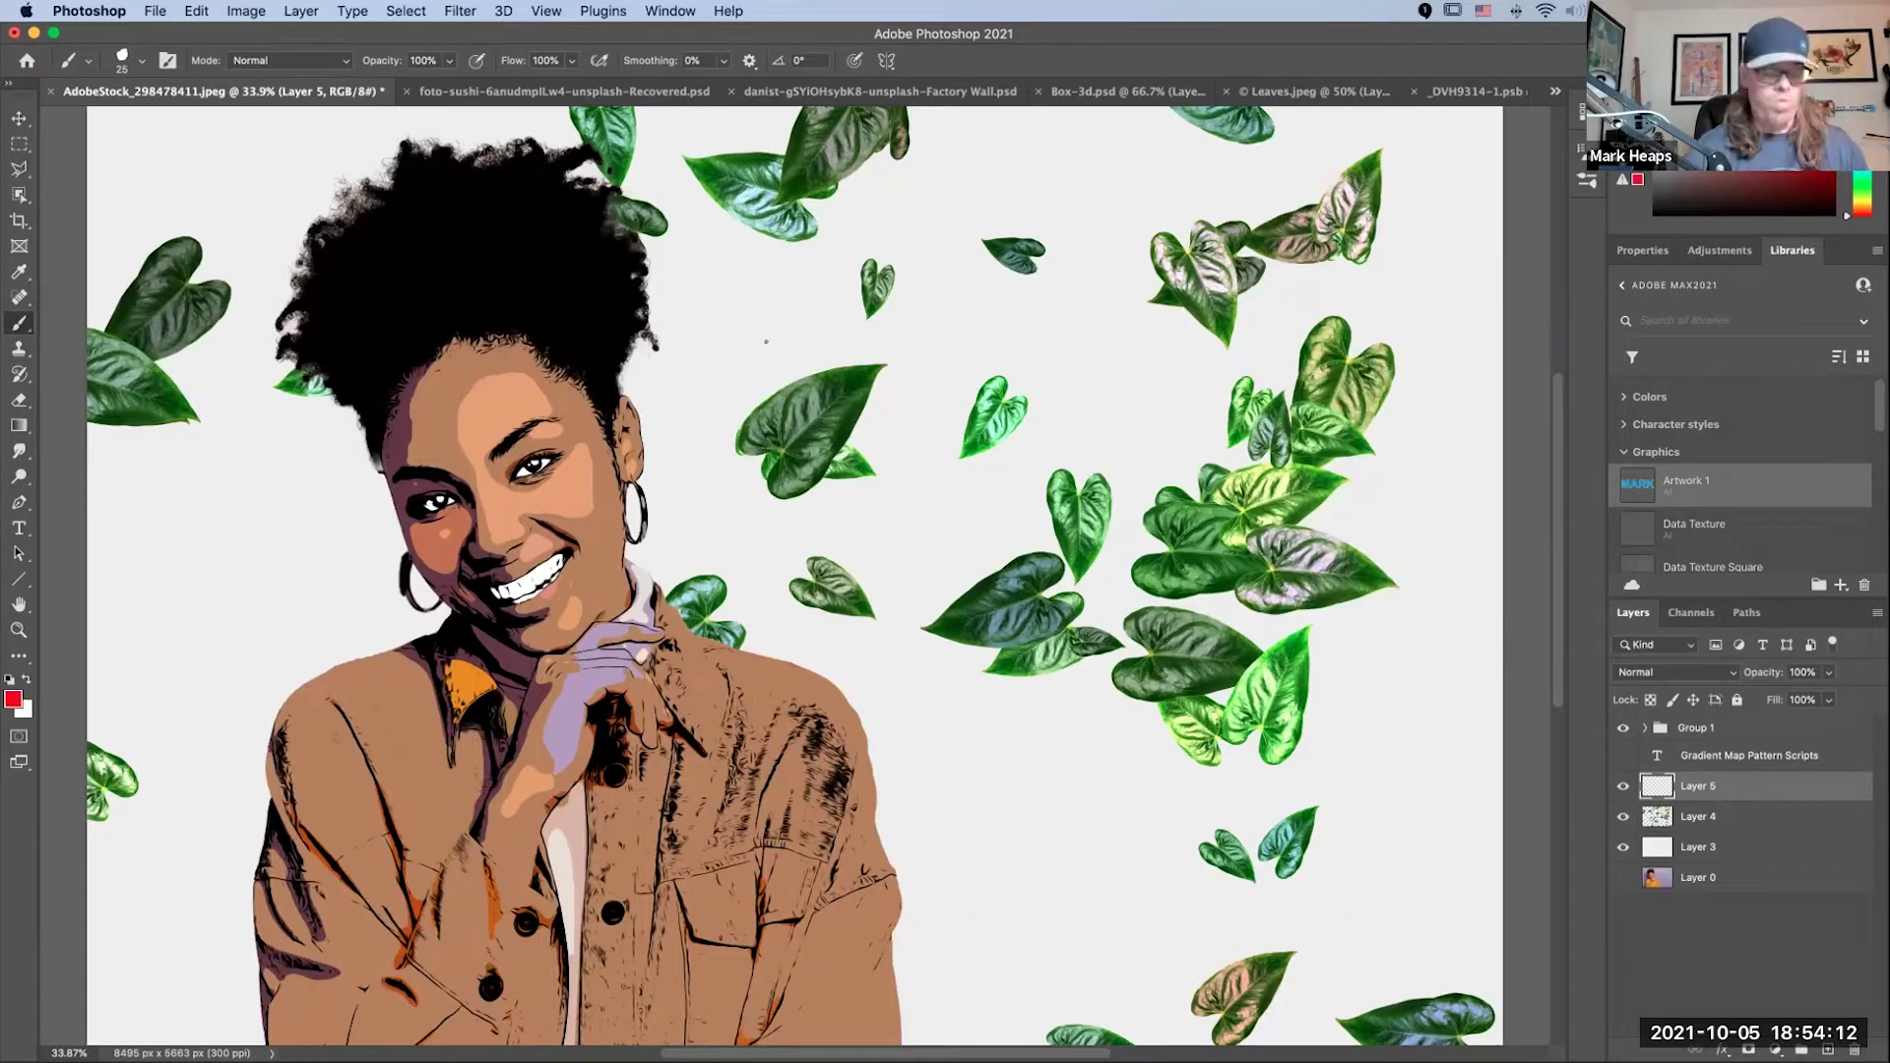
pyautogui.press(']')
pyautogui.press(']')
pyautogui.press(']')
pyautogui.press(']')
pyautogui.press(']')
pyautogui.press(']')
pyautogui.press(']')
pyautogui.press(']')
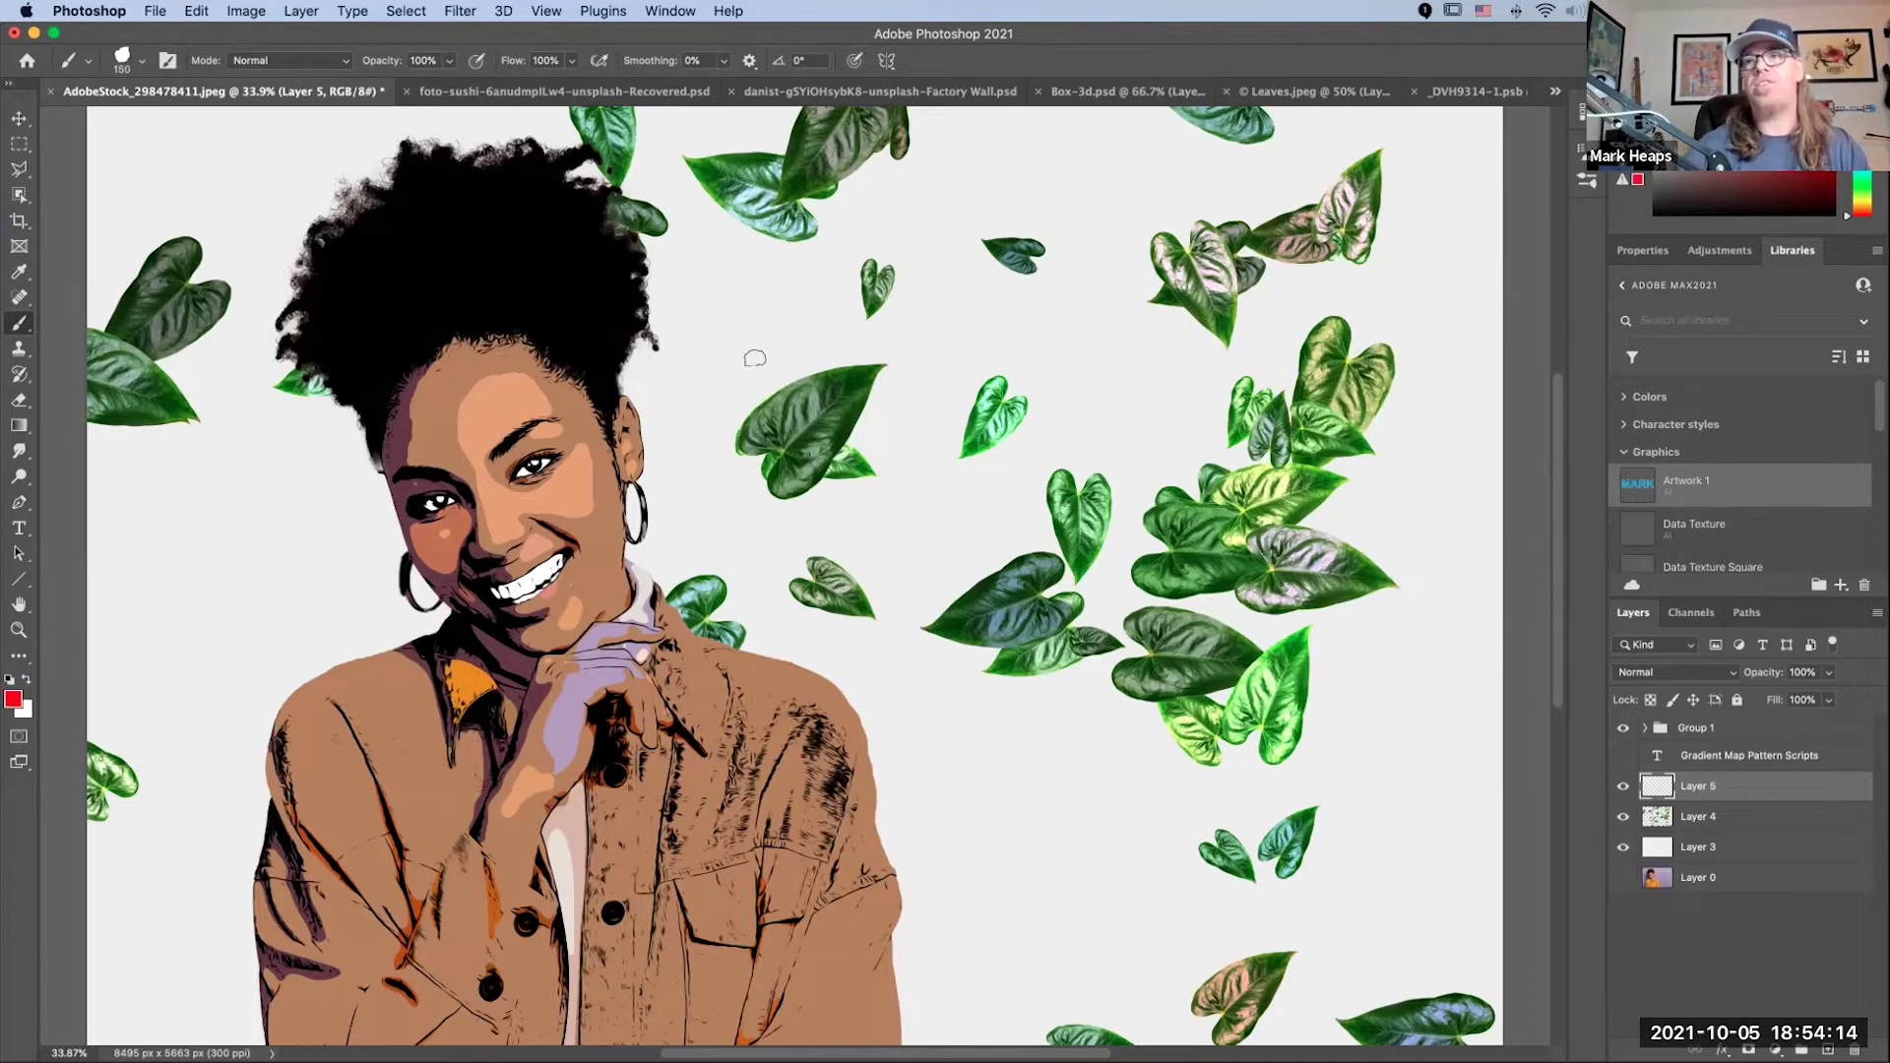
pyautogui.press(']')
# Step: Paint a test stroke of scattered red dabs across the background on Layer 5, and undo it
pyautogui.moveTo(898, 380)
pyautogui.mouseDown()
pyautogui.moveTo(935, 443)
pyautogui.moveTo(591, 492)
pyautogui.moveTo(610, 551)
pyautogui.moveTo(1001, 671)
pyautogui.moveTo(768, 246)
pyautogui.moveTo(694, 433)
pyautogui.mouseUp()
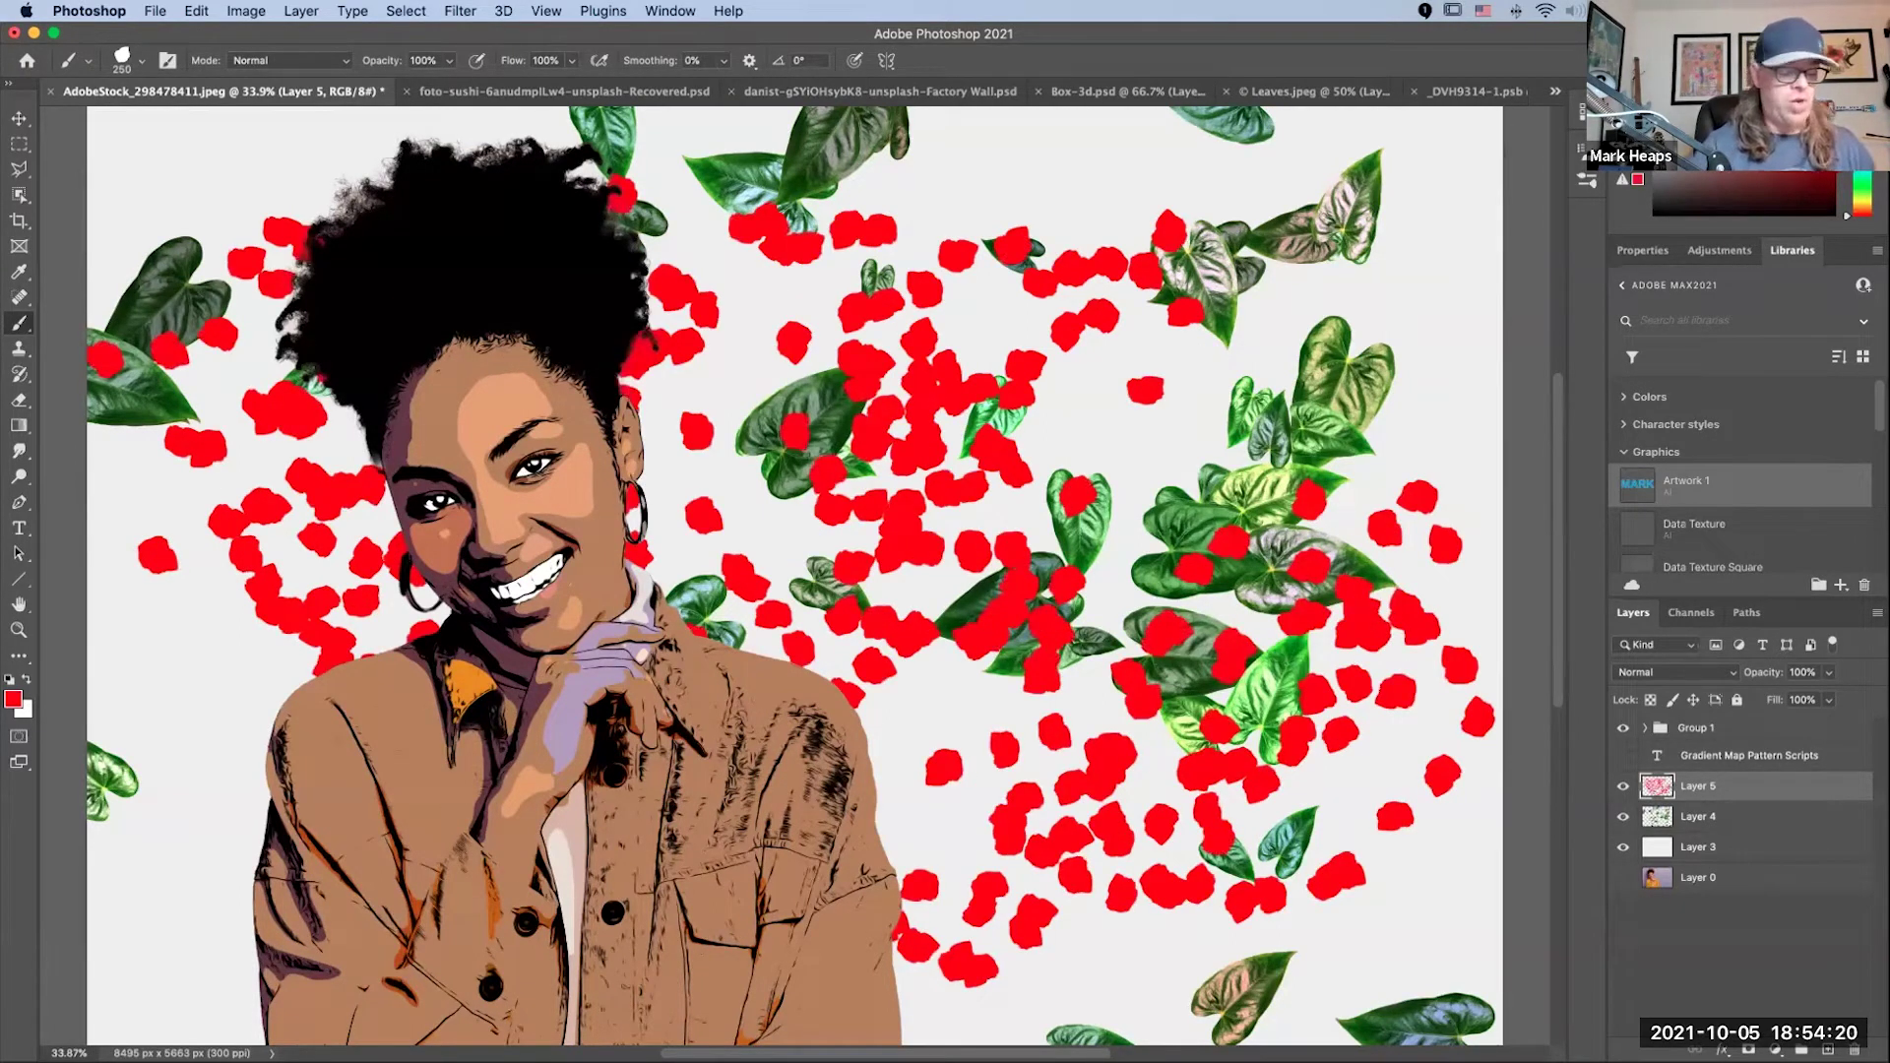
pyautogui.press('super+z')
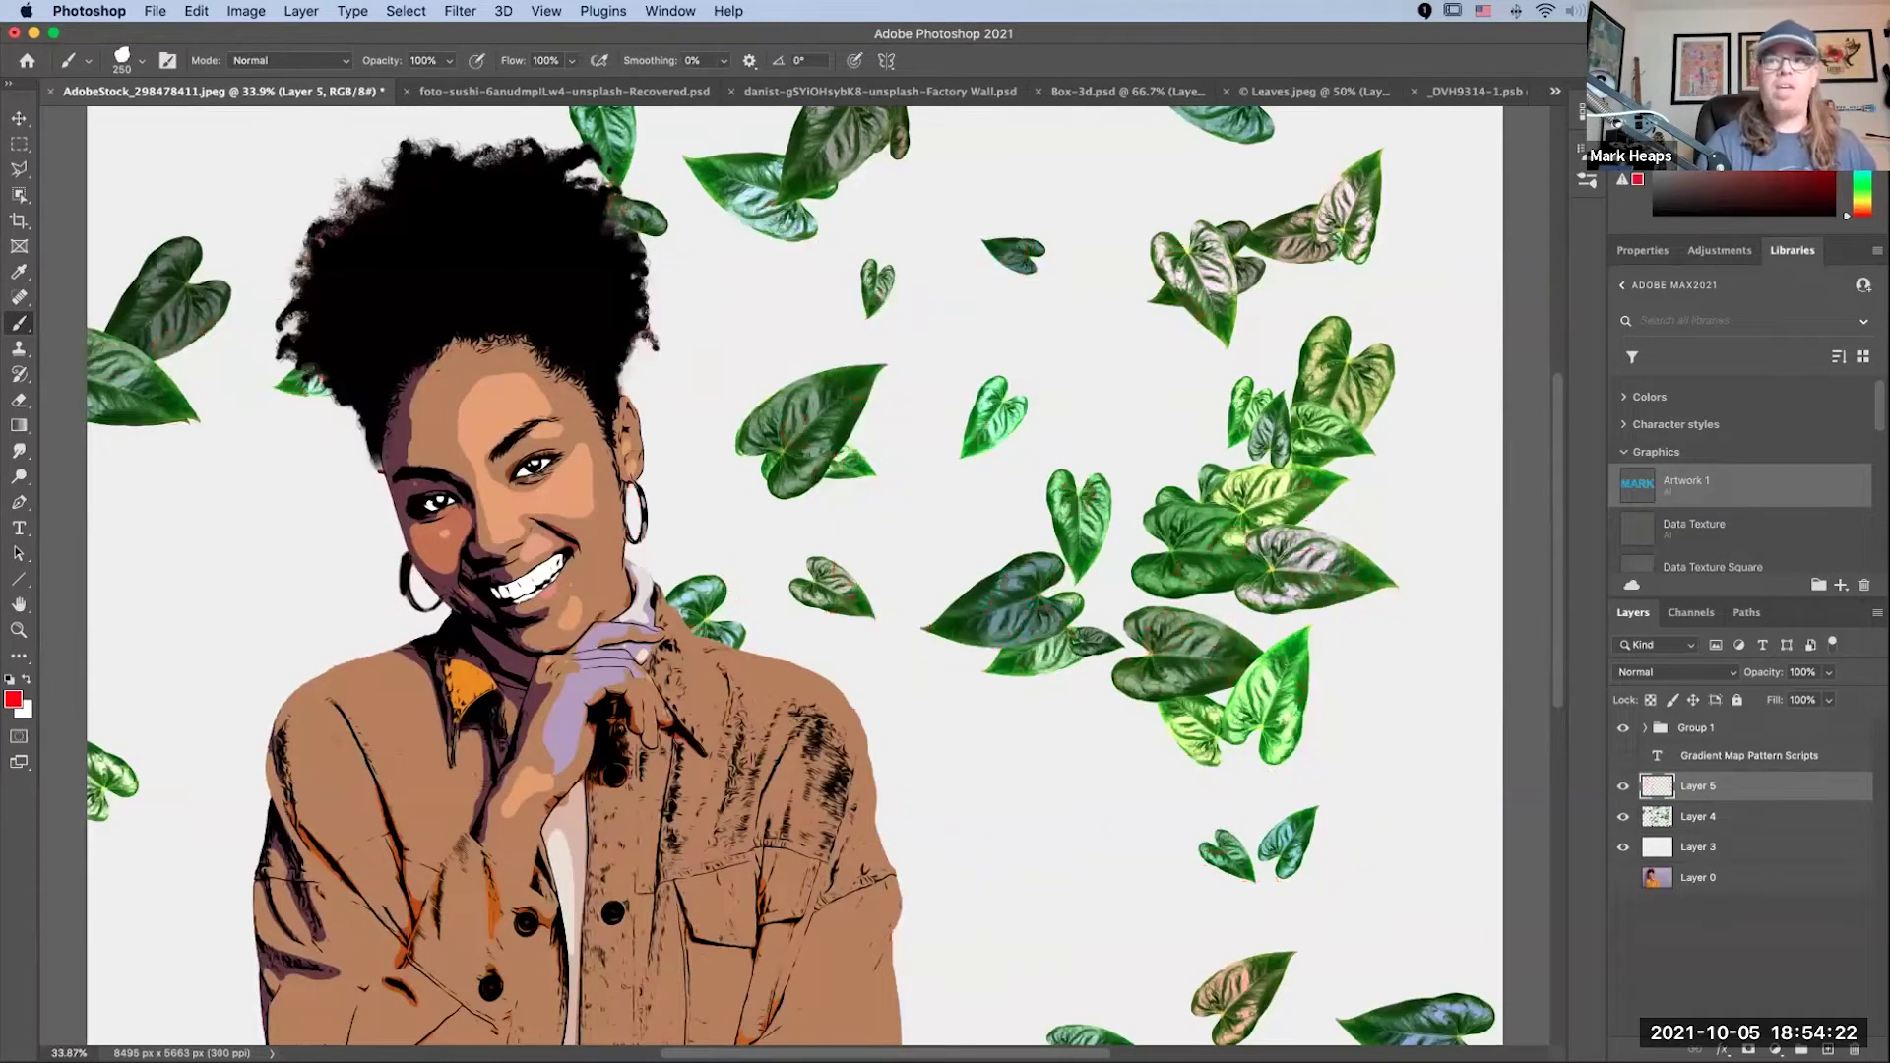
pyautogui.press('v')
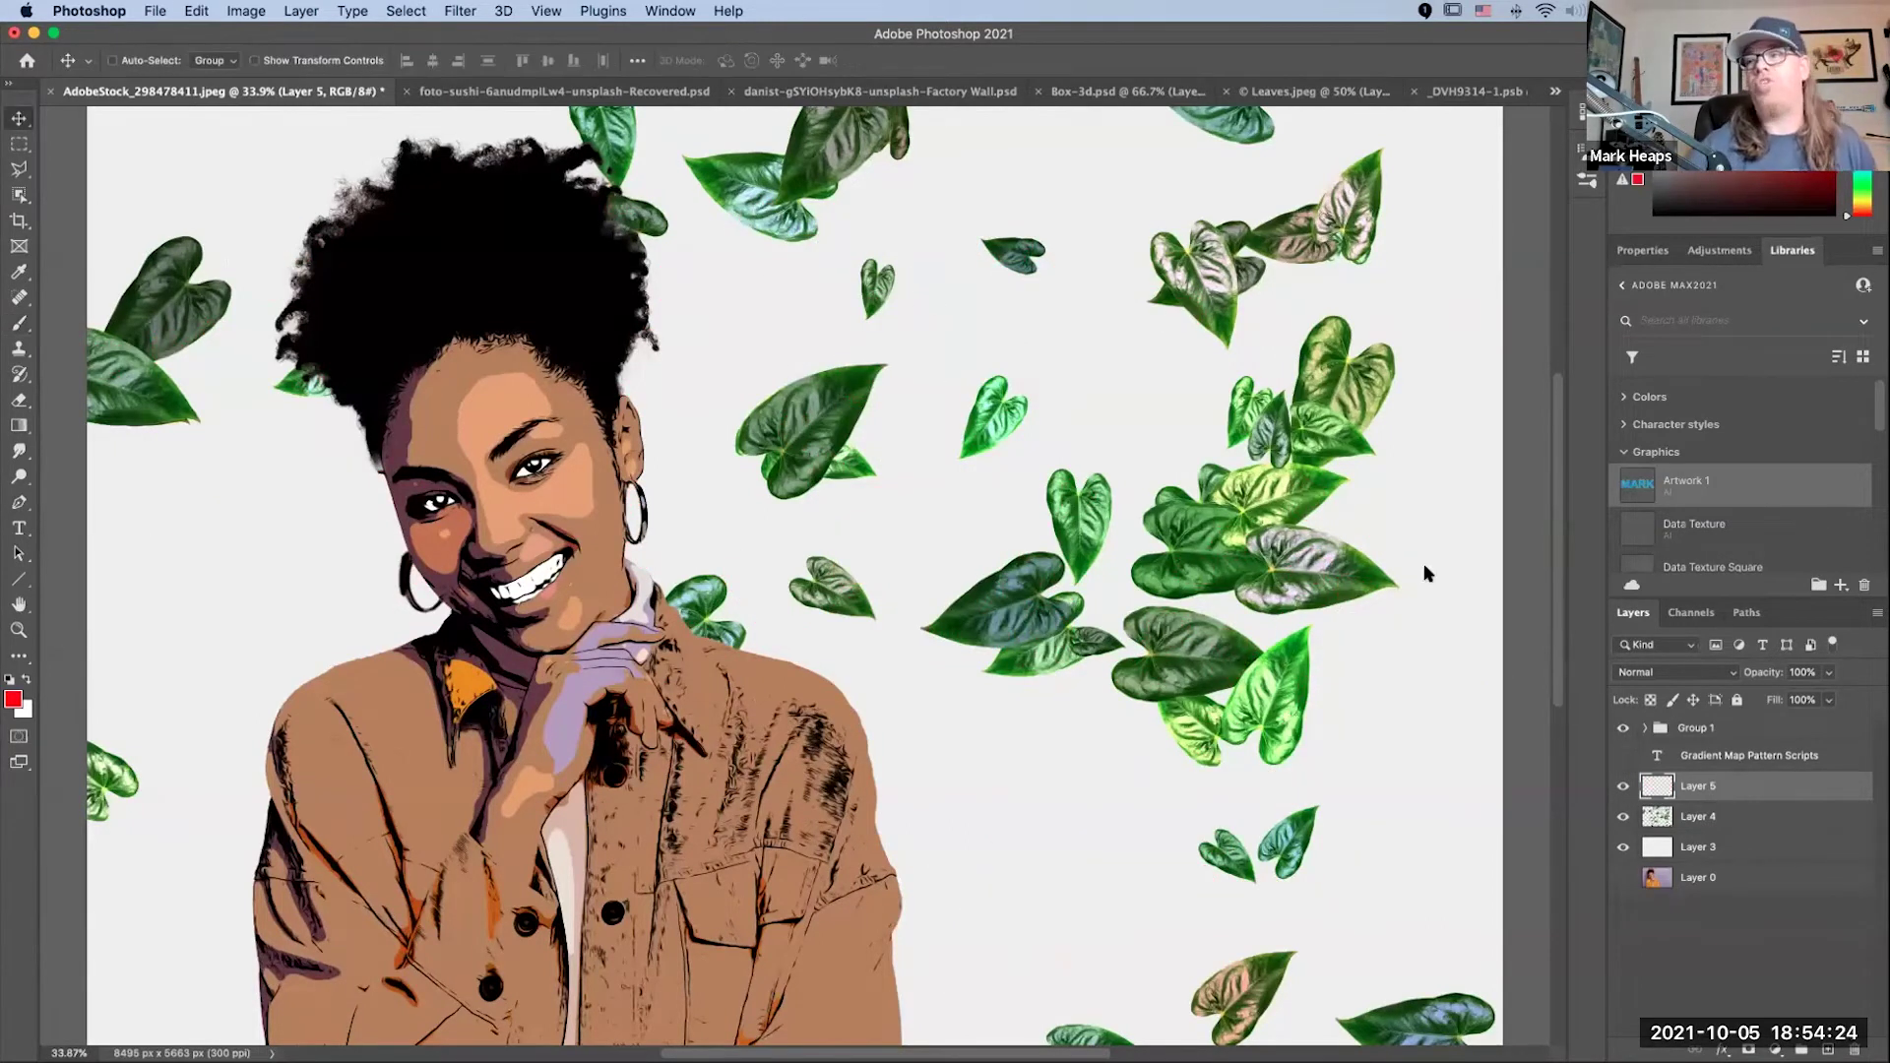
pyautogui.moveTo(1777, 779); pyautogui.dragTo(1828, 1048)
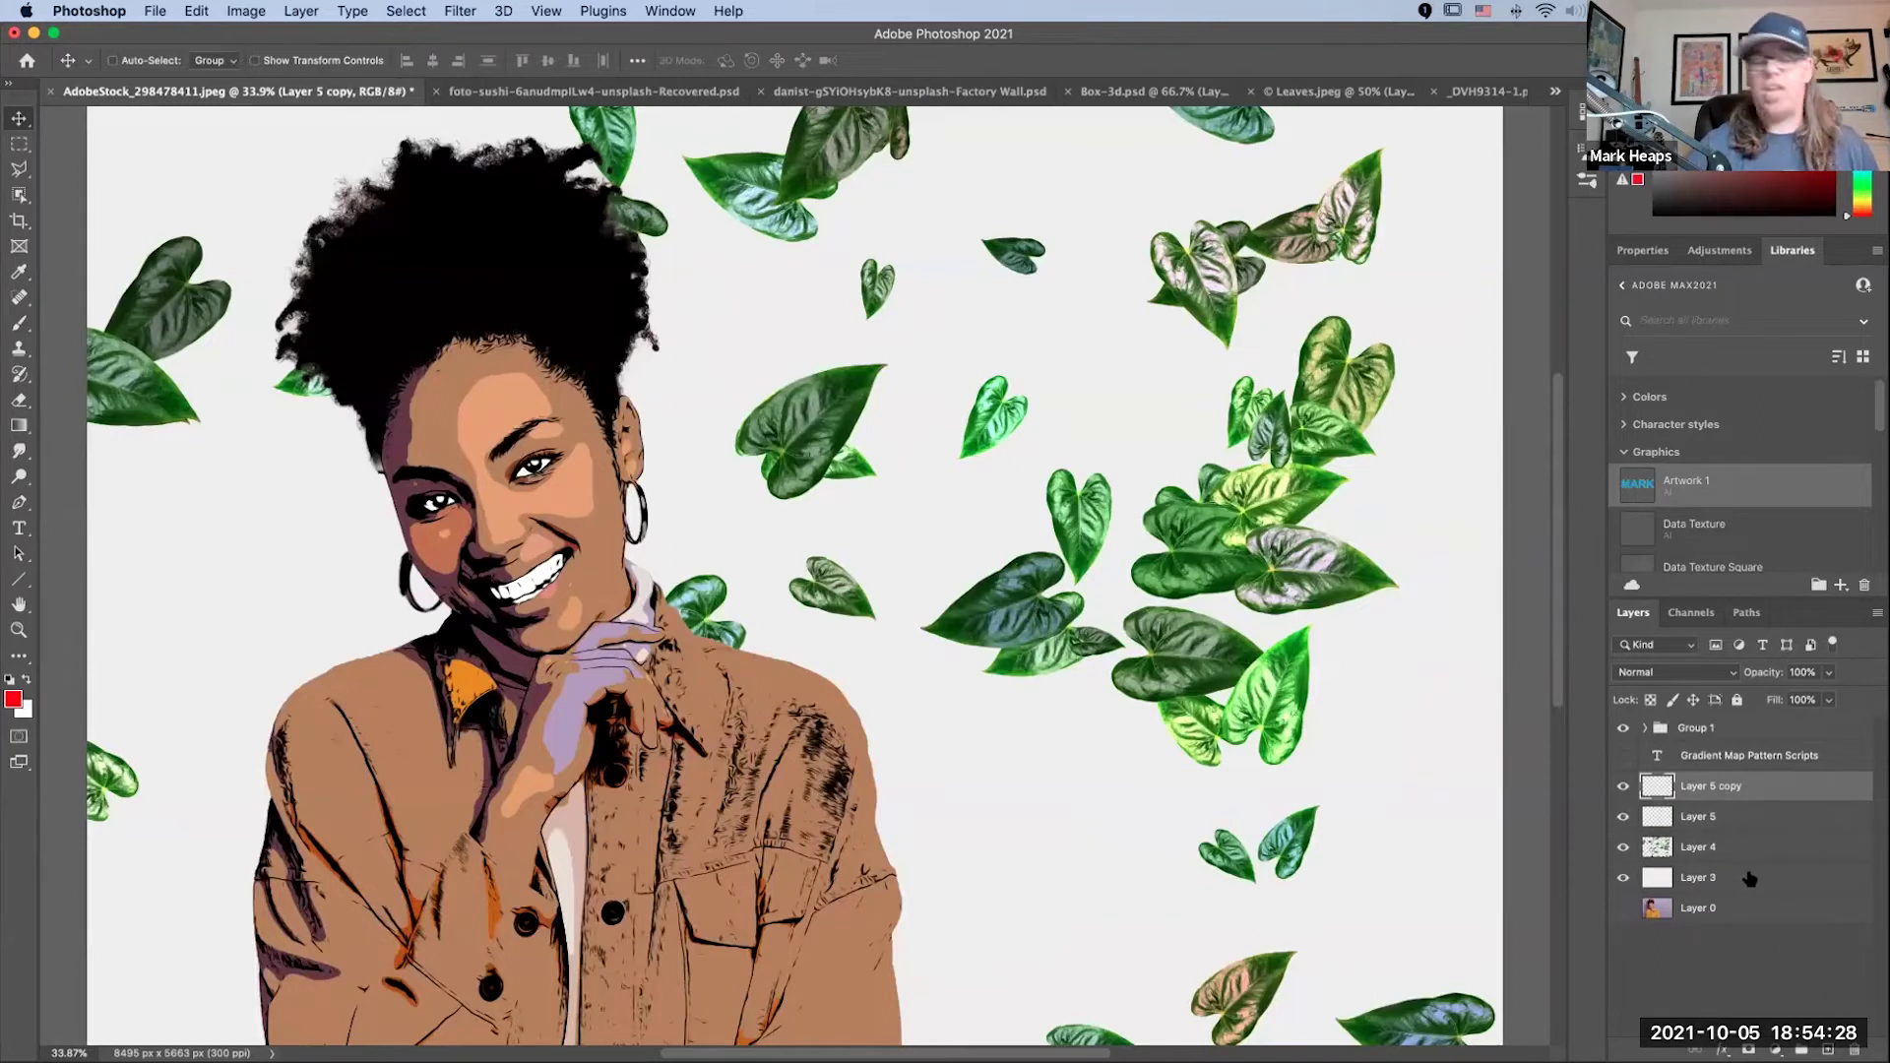
pyautogui.press('super+z')
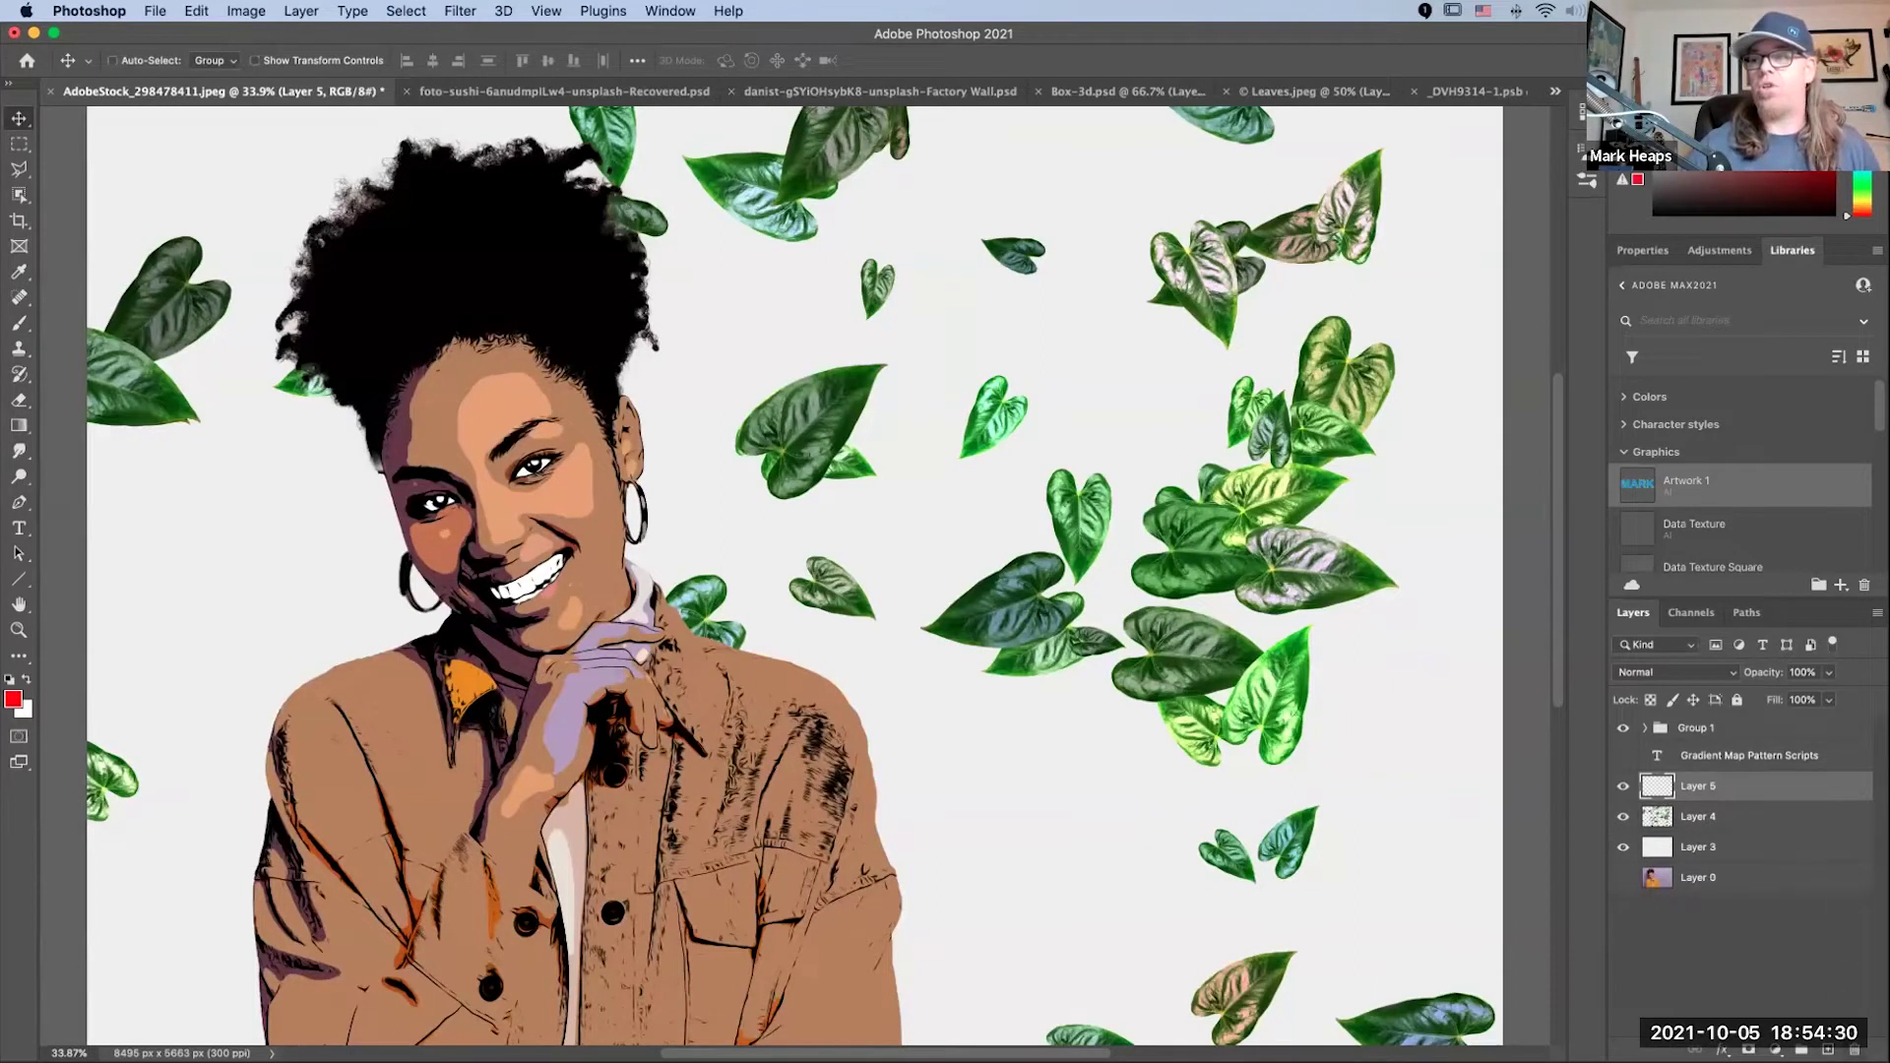
# Step: Hide Layer 4 and begin a wavy Pen path from below the woman's elbow up and over her hair
pyautogui.click(1622, 817)
pyautogui.press('p')
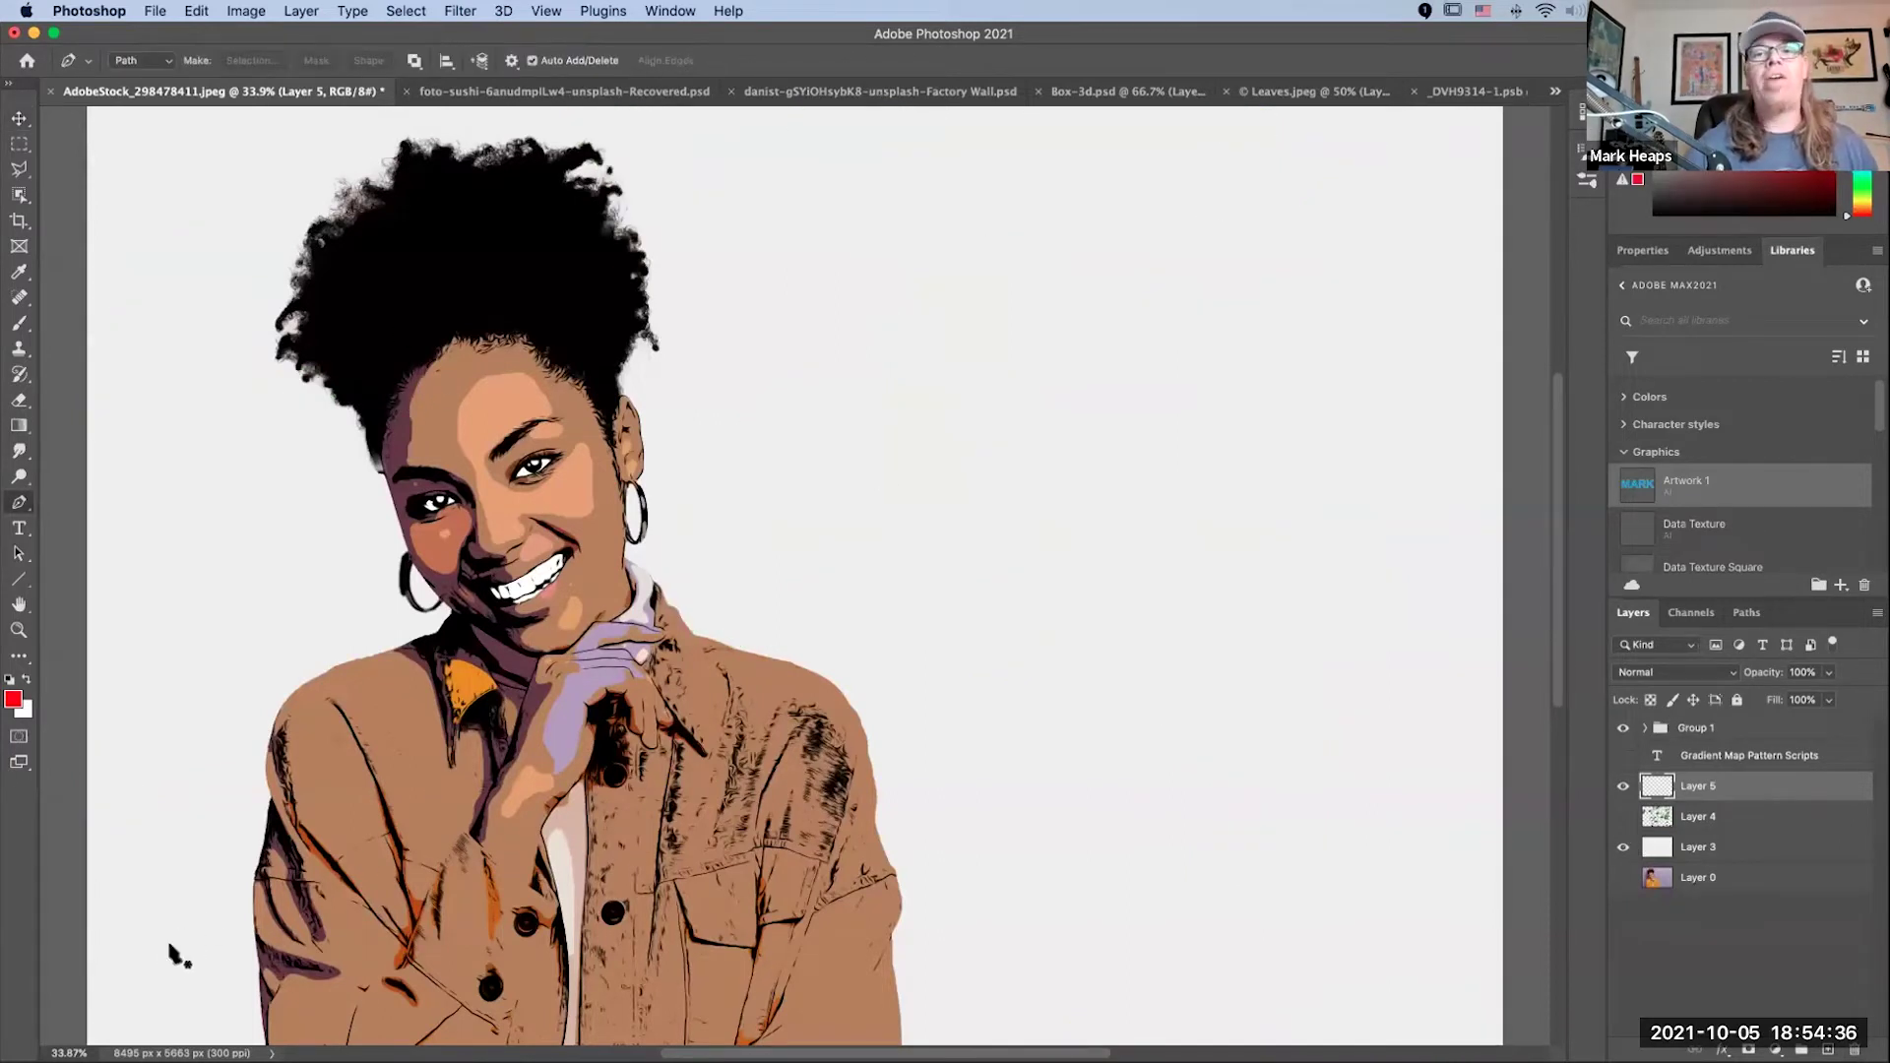
pyautogui.click(234, 1012)
pyautogui.click(190, 845)
pyautogui.moveTo(241, 680); pyautogui.dragTo(292, 610)
pyautogui.moveTo(336, 501); pyautogui.dragTo(315, 421)
pyautogui.moveTo(204, 343); pyautogui.dragTo(222, 286)
pyautogui.moveTo(408, 231); pyautogui.dragTo(499, 241)
pyautogui.moveTo(655, 316); pyautogui.dragTo(708, 366)
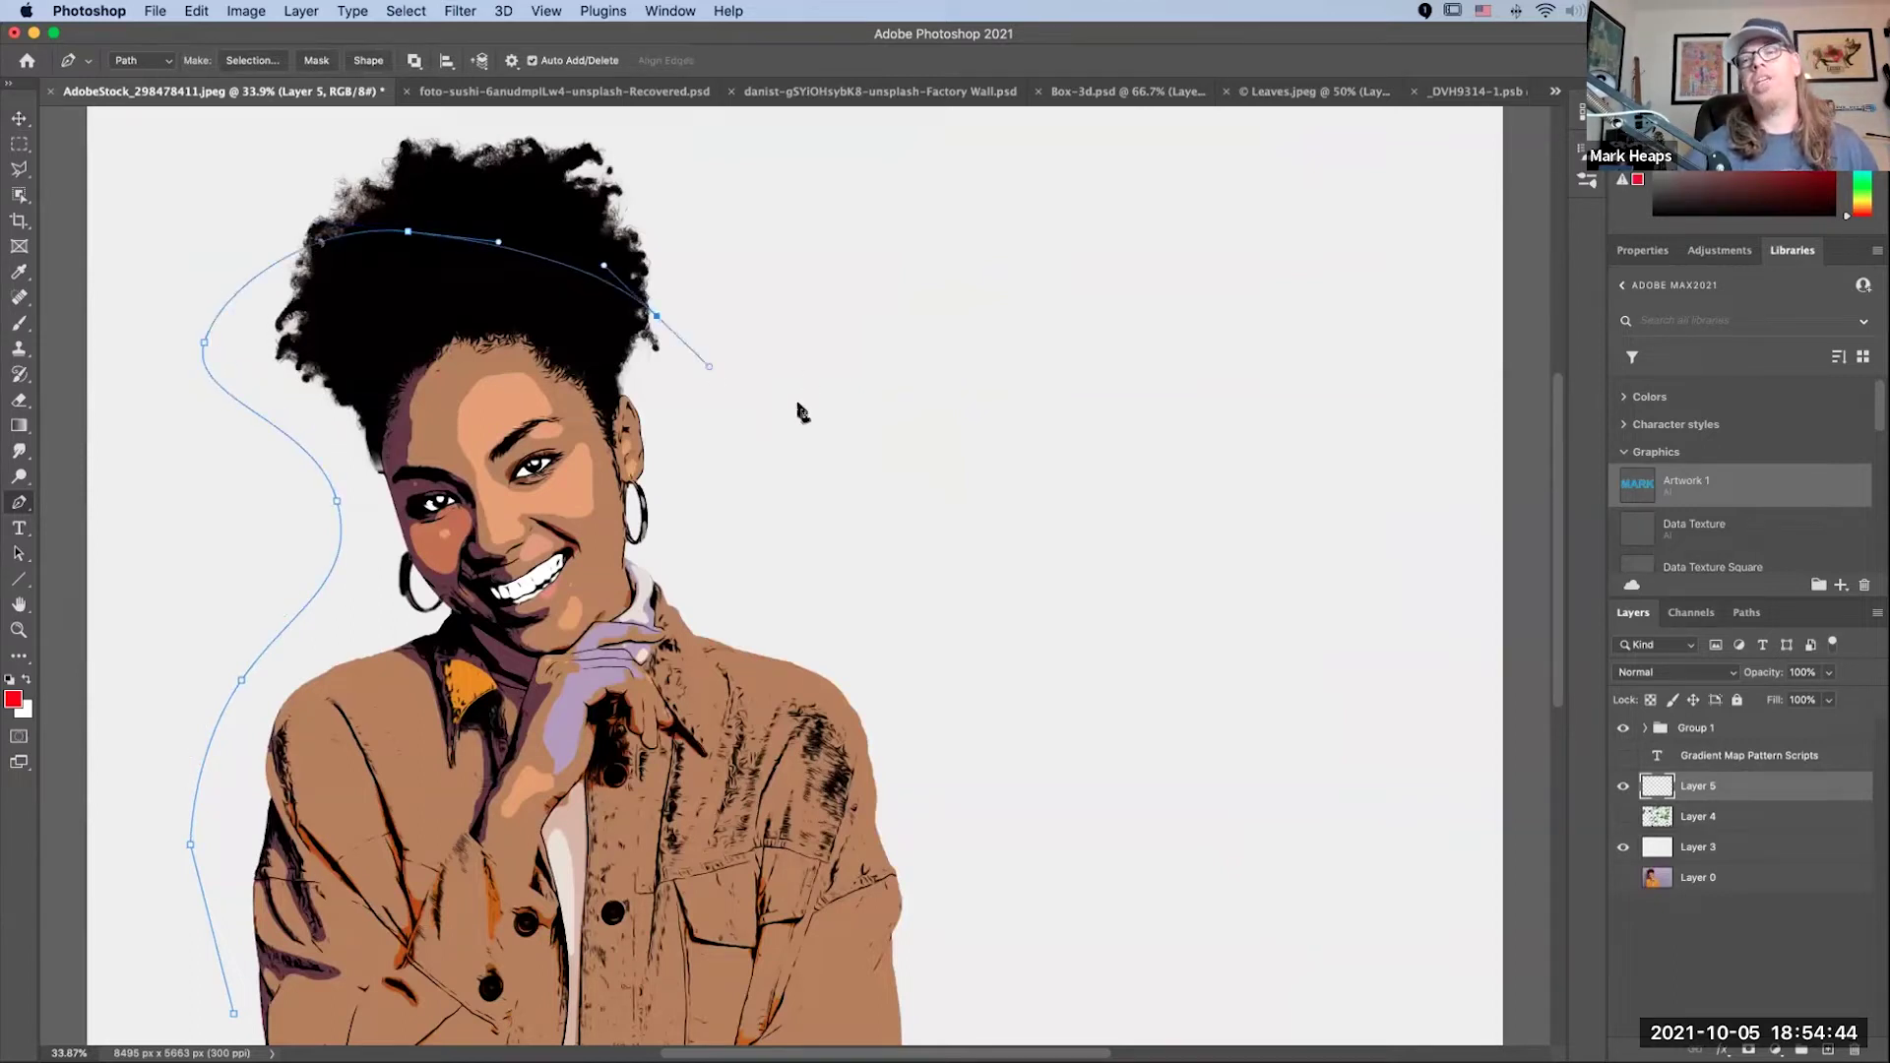
# Step: Continue the path down past her shoulder and through a large S-curve in the empty background, keeping the pen in Path mode
pyautogui.moveTo(786, 465); pyautogui.dragTo(759, 528)
pyautogui.moveTo(858, 630); pyautogui.dragTo(898, 633)
pyautogui.moveTo(1035, 753); pyautogui.dragTo(1046, 797)
pyautogui.moveTo(1064, 922); pyautogui.dragTo(1139, 945)
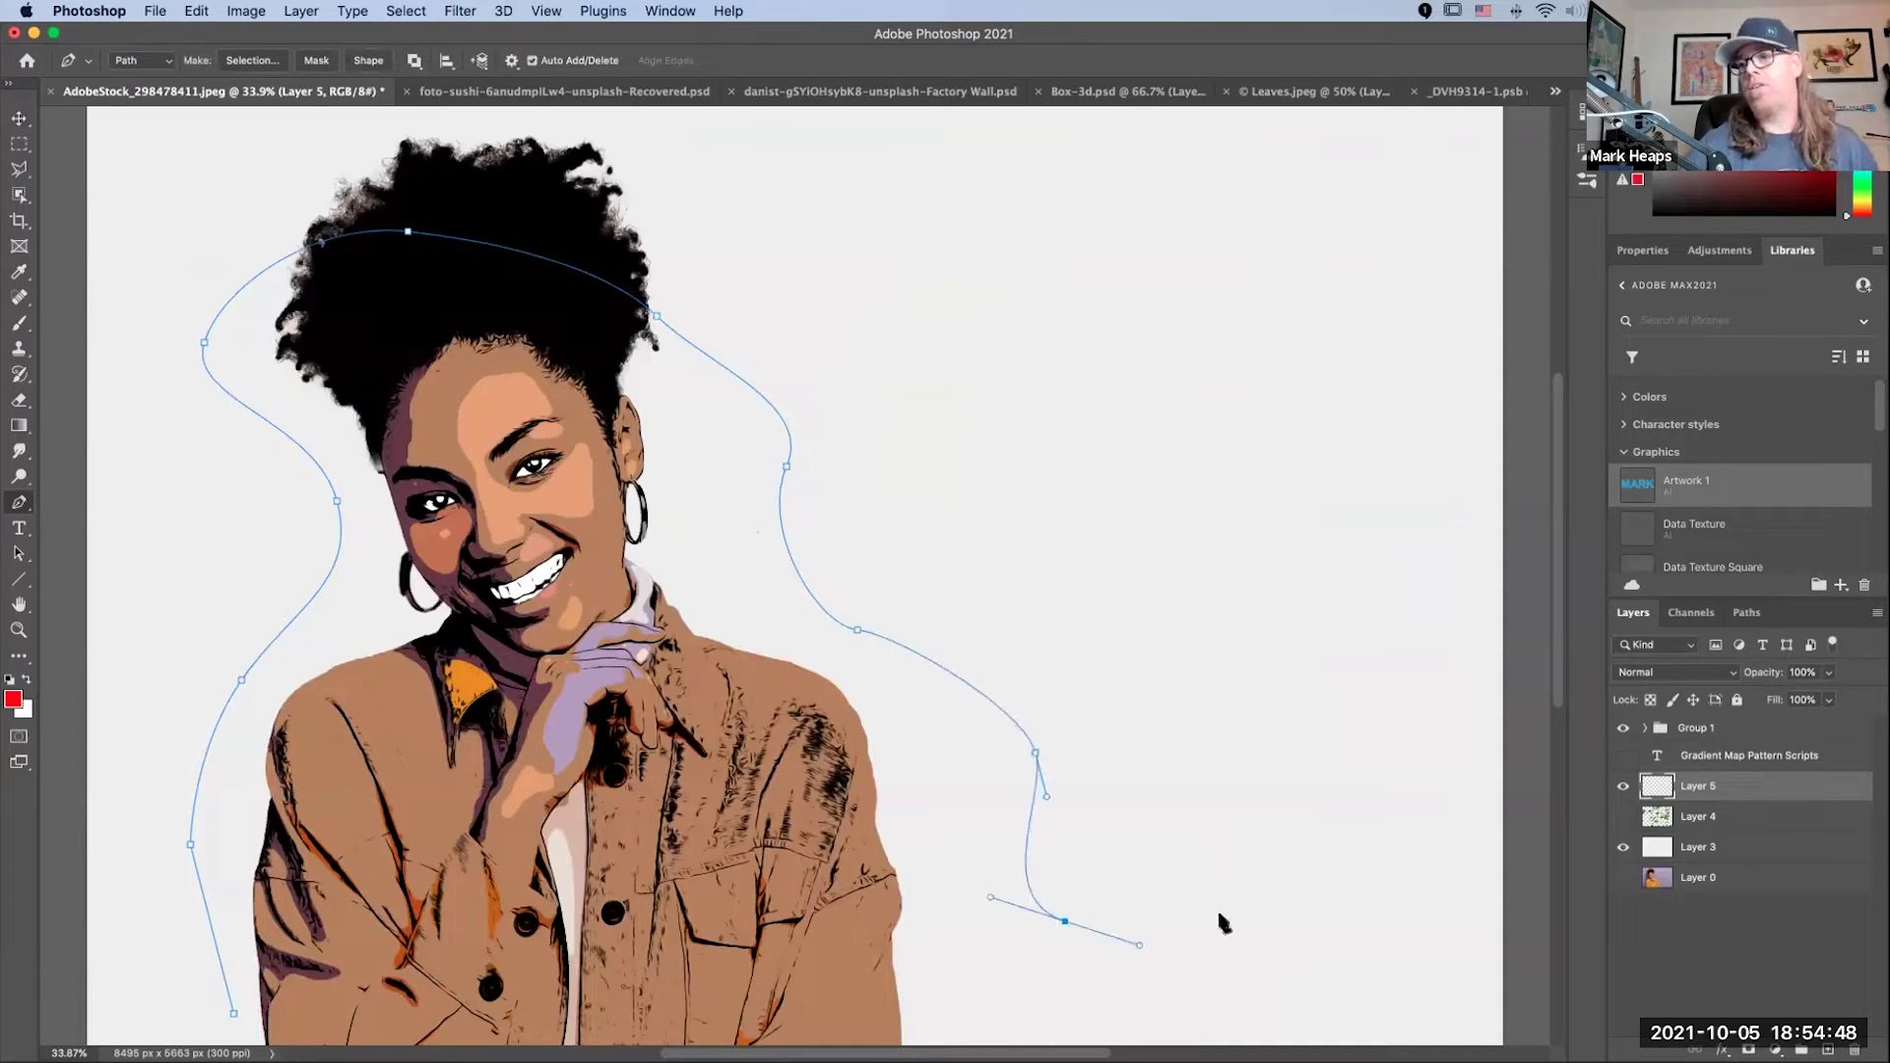
pyautogui.moveTo(1308, 872); pyautogui.dragTo(1358, 652)
pyautogui.moveTo(993, 546); pyautogui.dragTo(961, 492)
pyautogui.moveTo(1001, 306); pyautogui.dragTo(1083, 266)
pyautogui.moveTo(1268, 341); pyautogui.dragTo(1341, 389)
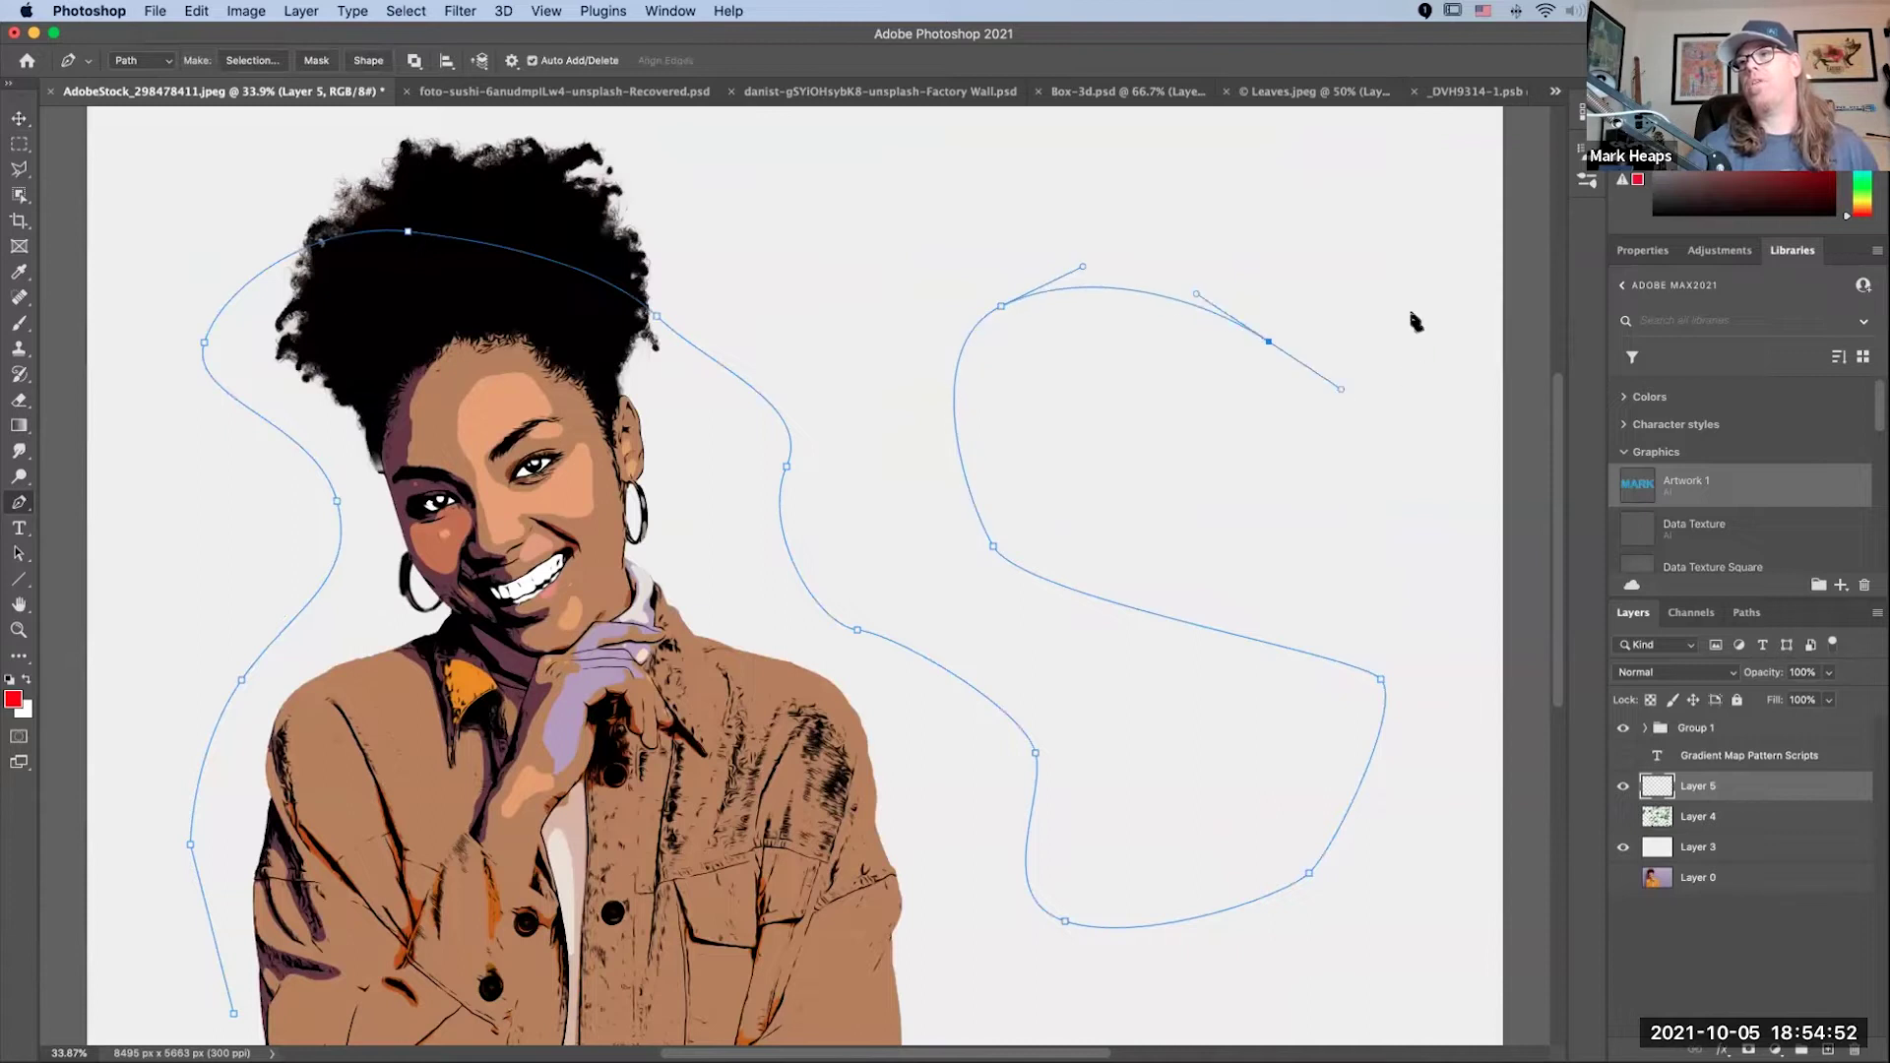
pyautogui.moveTo(1394, 269); pyautogui.dragTo(1381, 219)
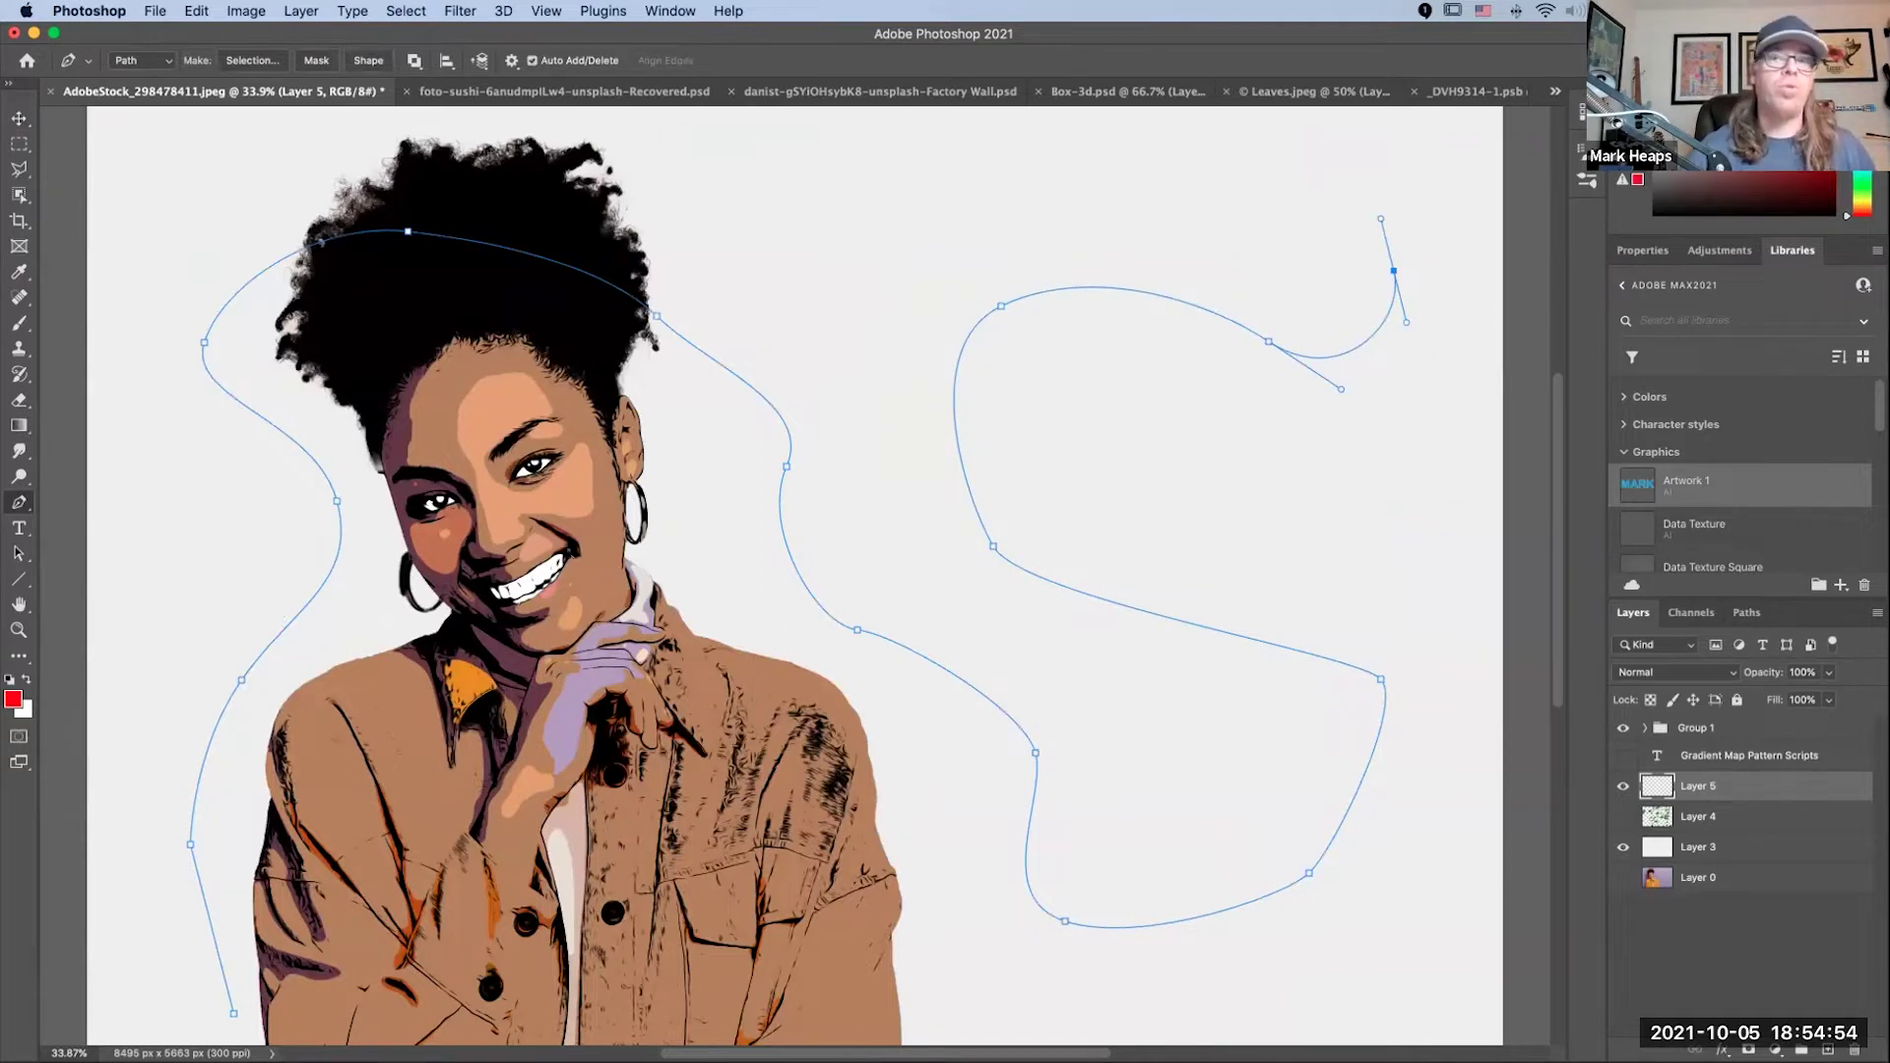
pyautogui.click(167, 63)
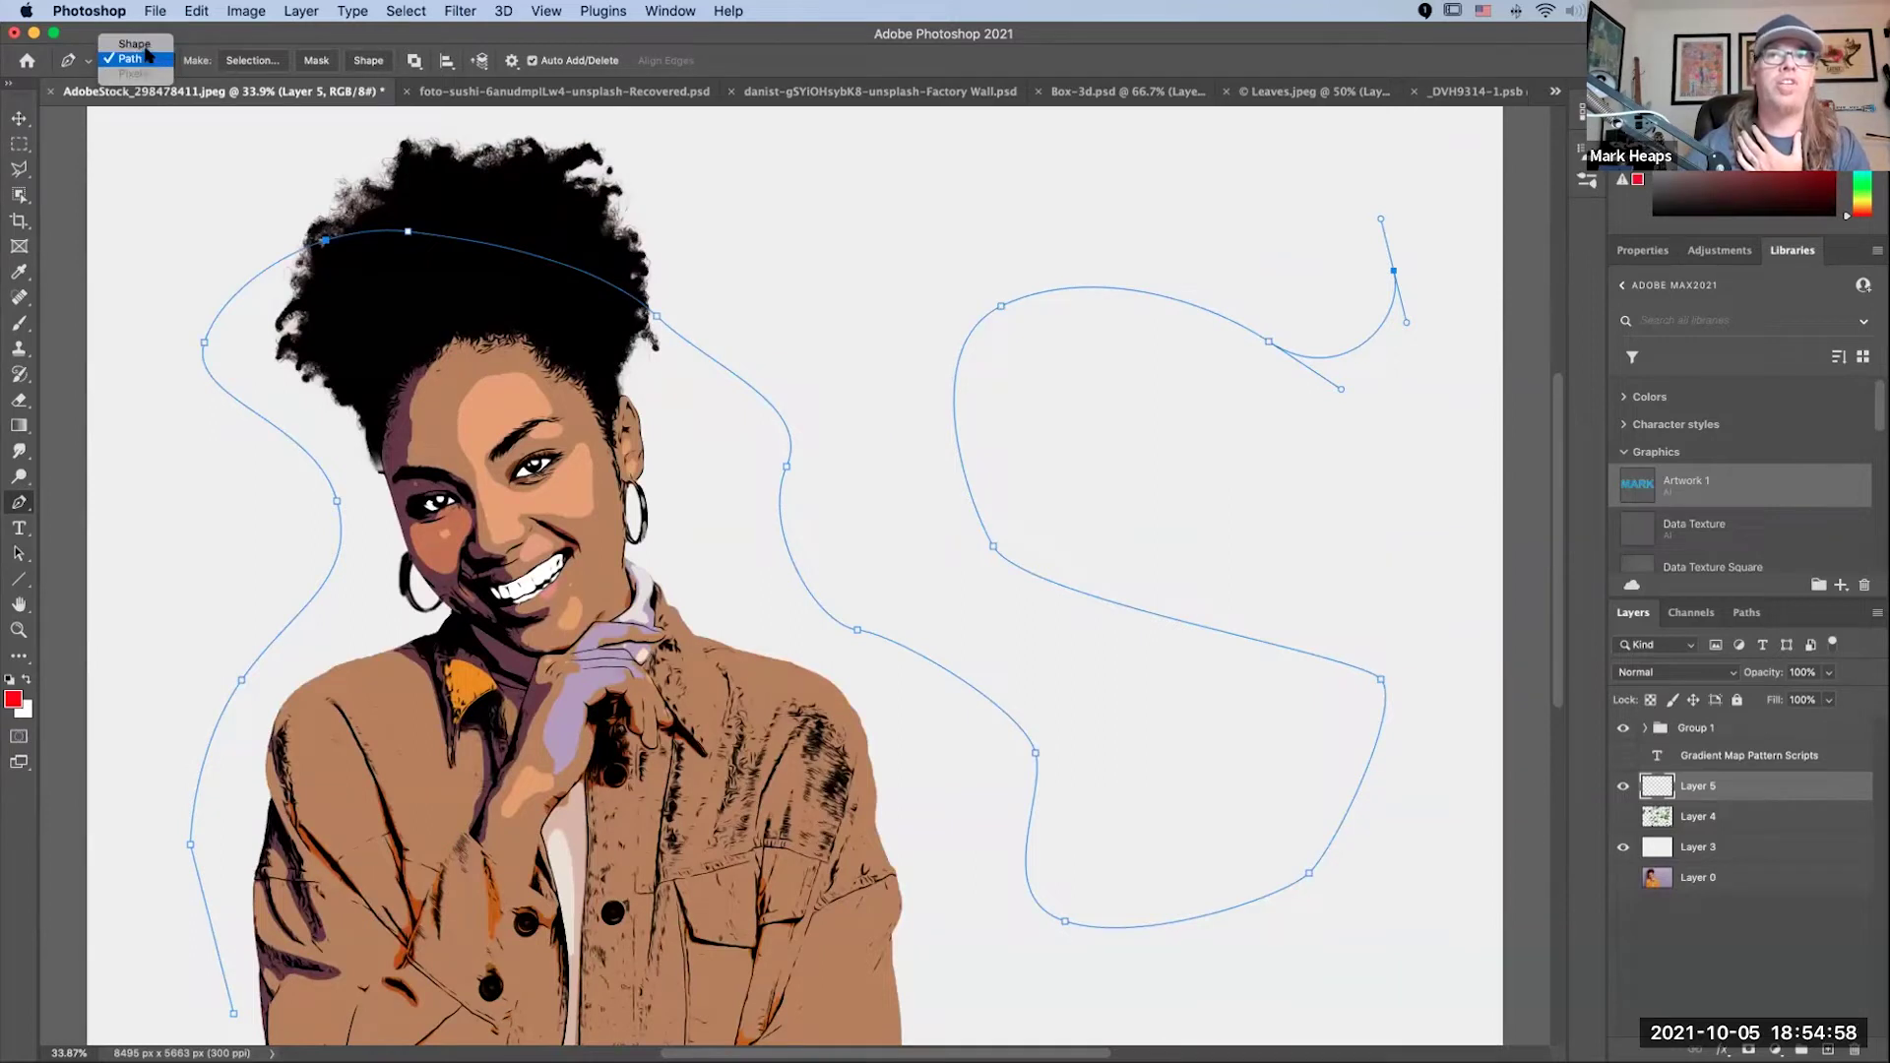
pyautogui.click(146, 61)
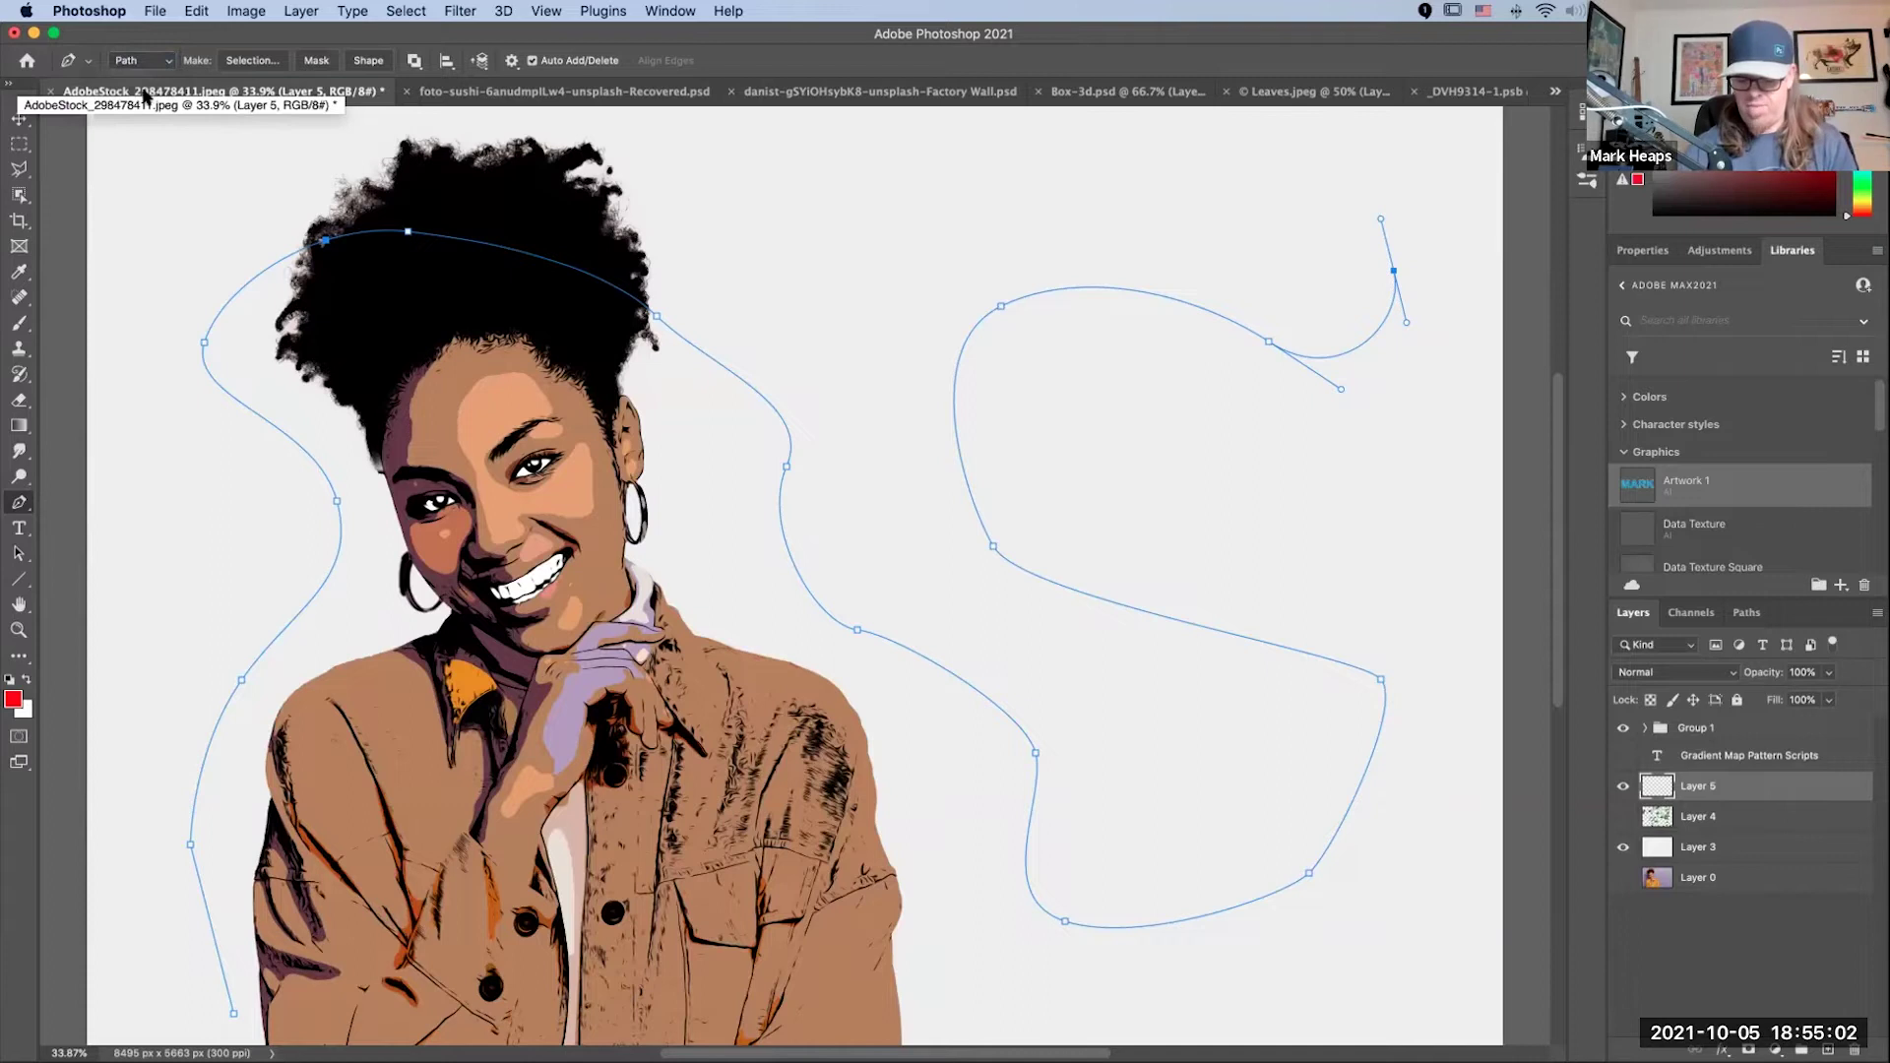
# Step: Select the drawn path and start a leaf pattern fill on Layer 5 using the Place Along Path script
pyautogui.press('a')
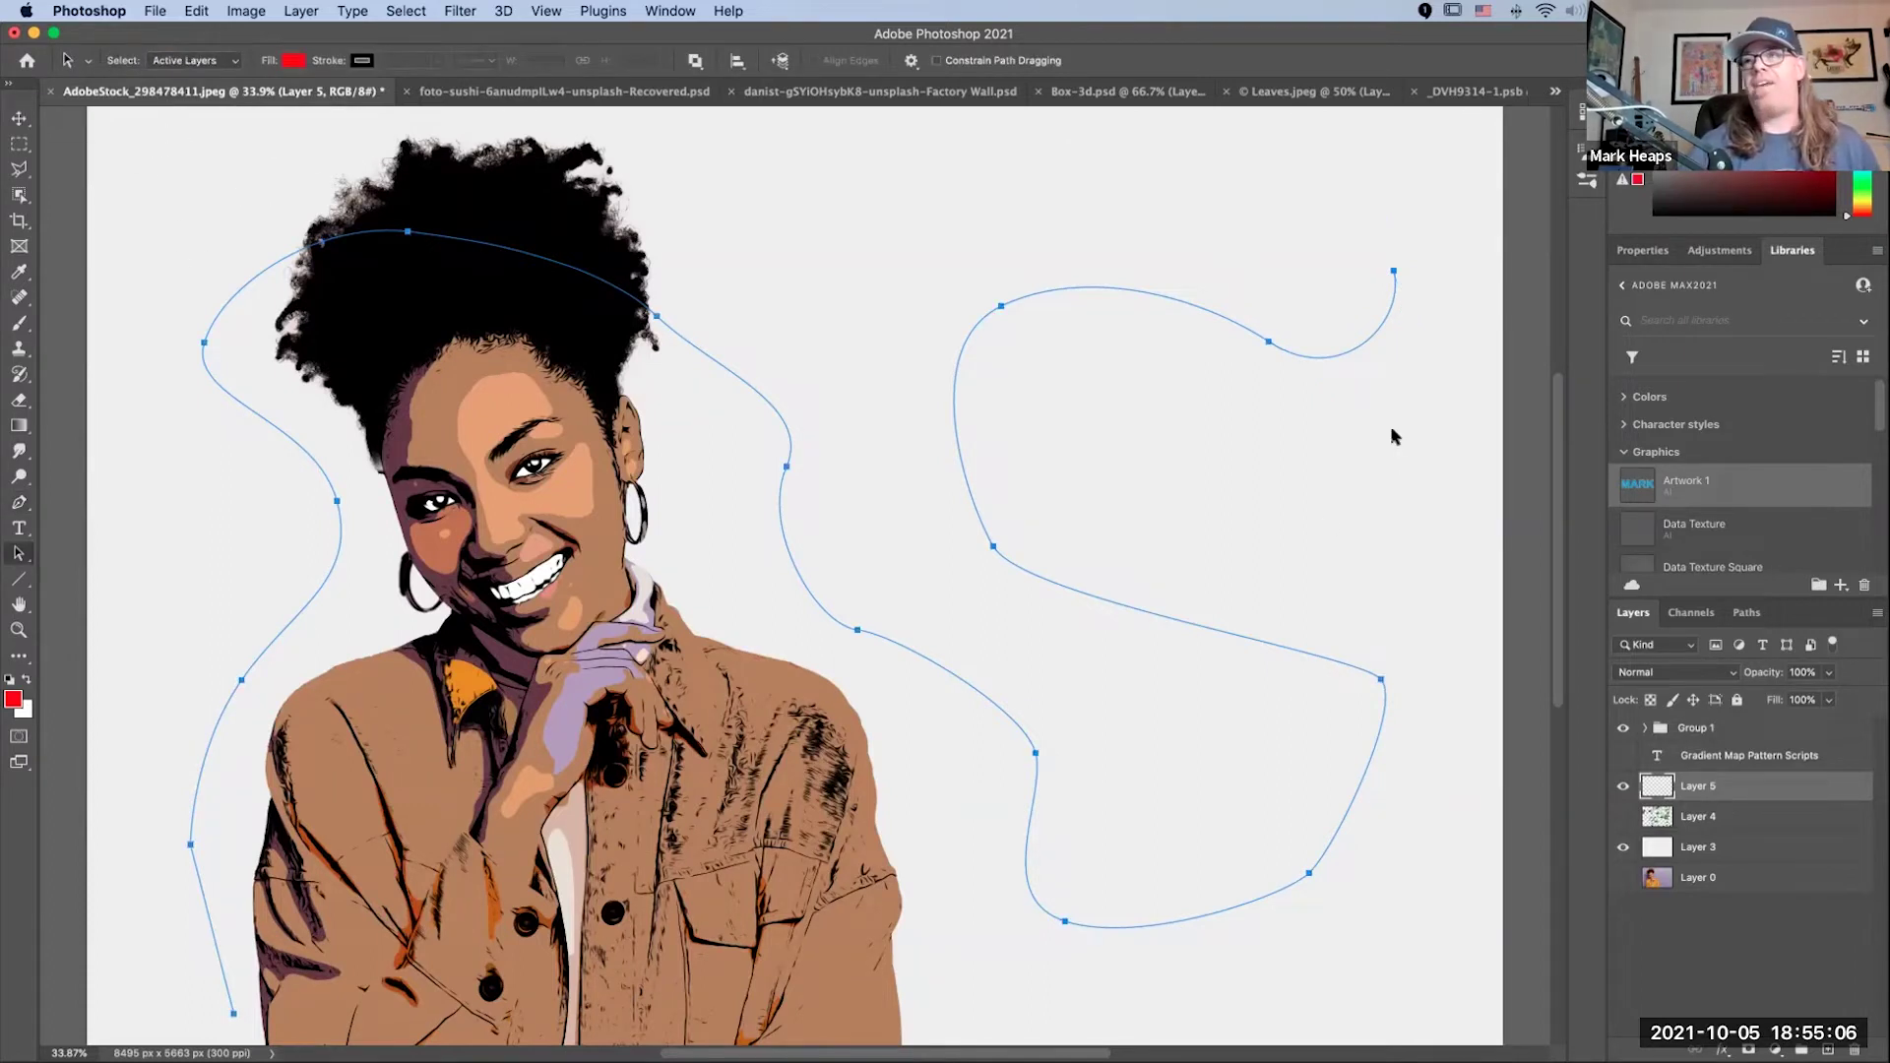
pyautogui.click(196, 10)
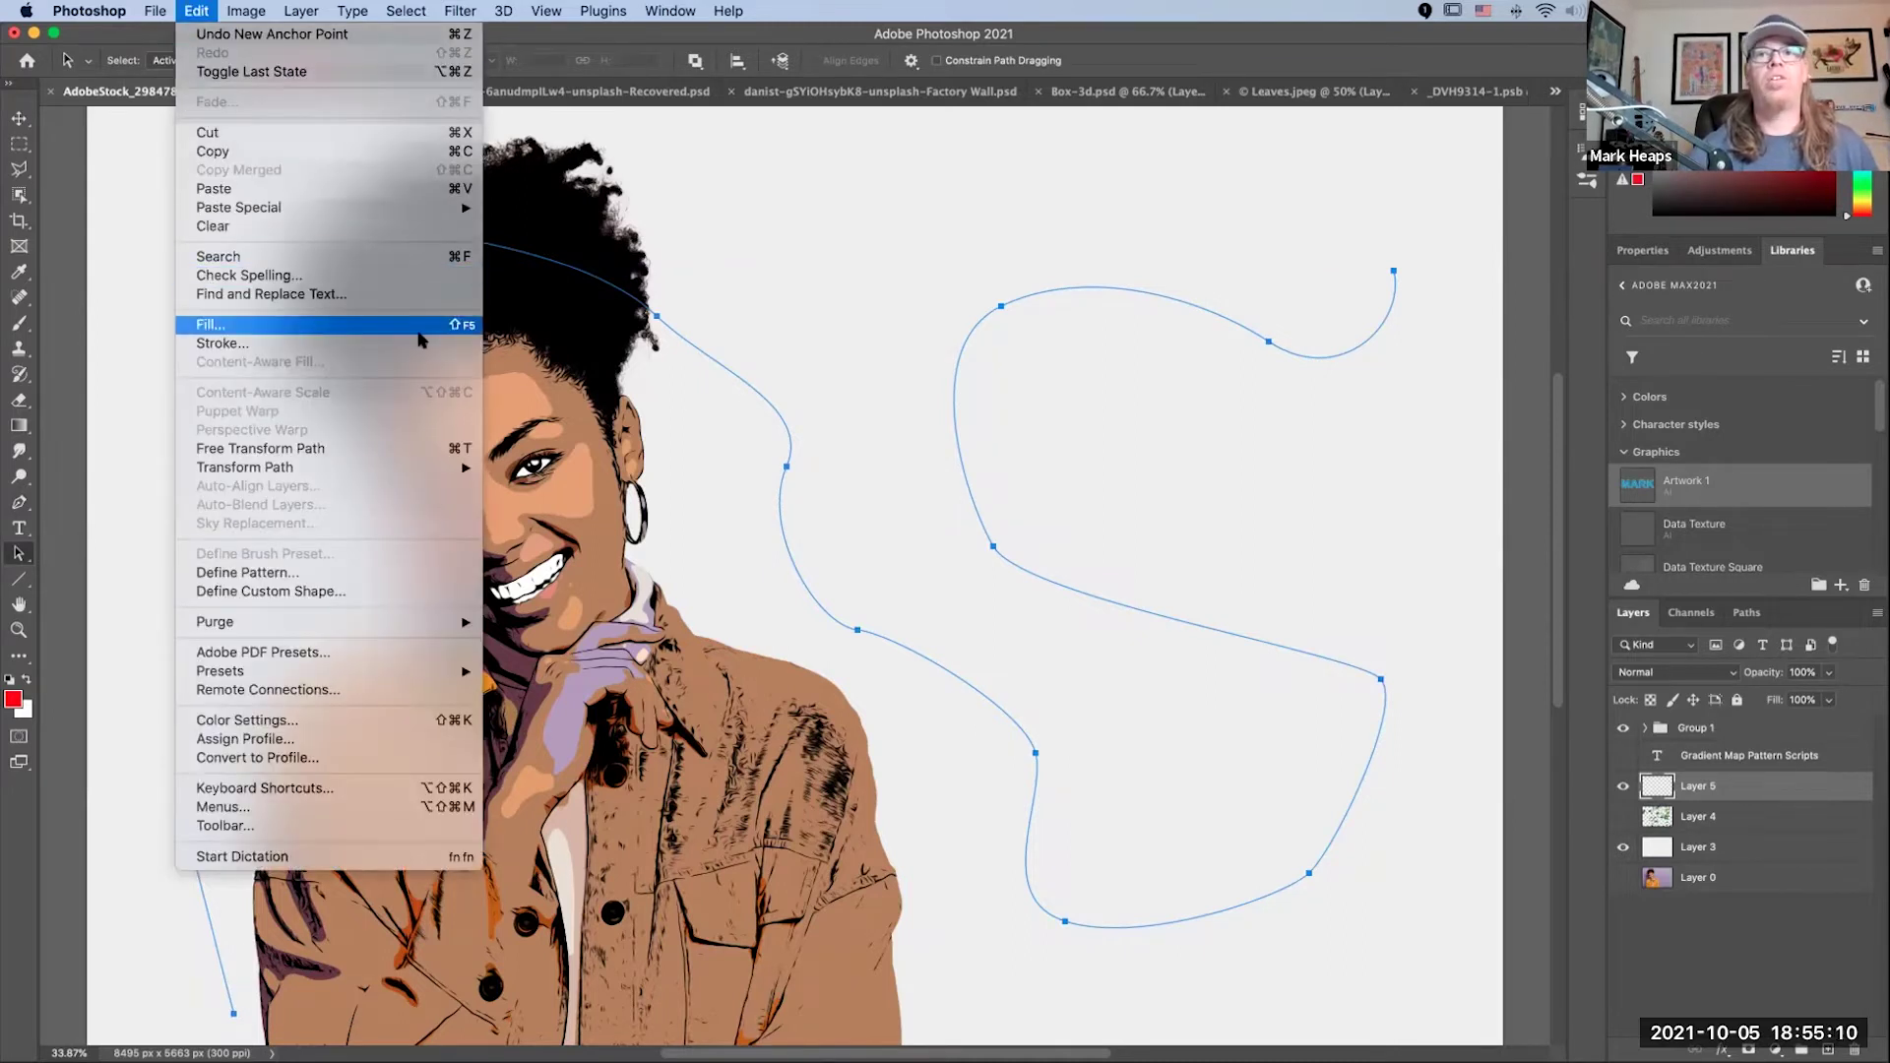
pyautogui.click(293, 327)
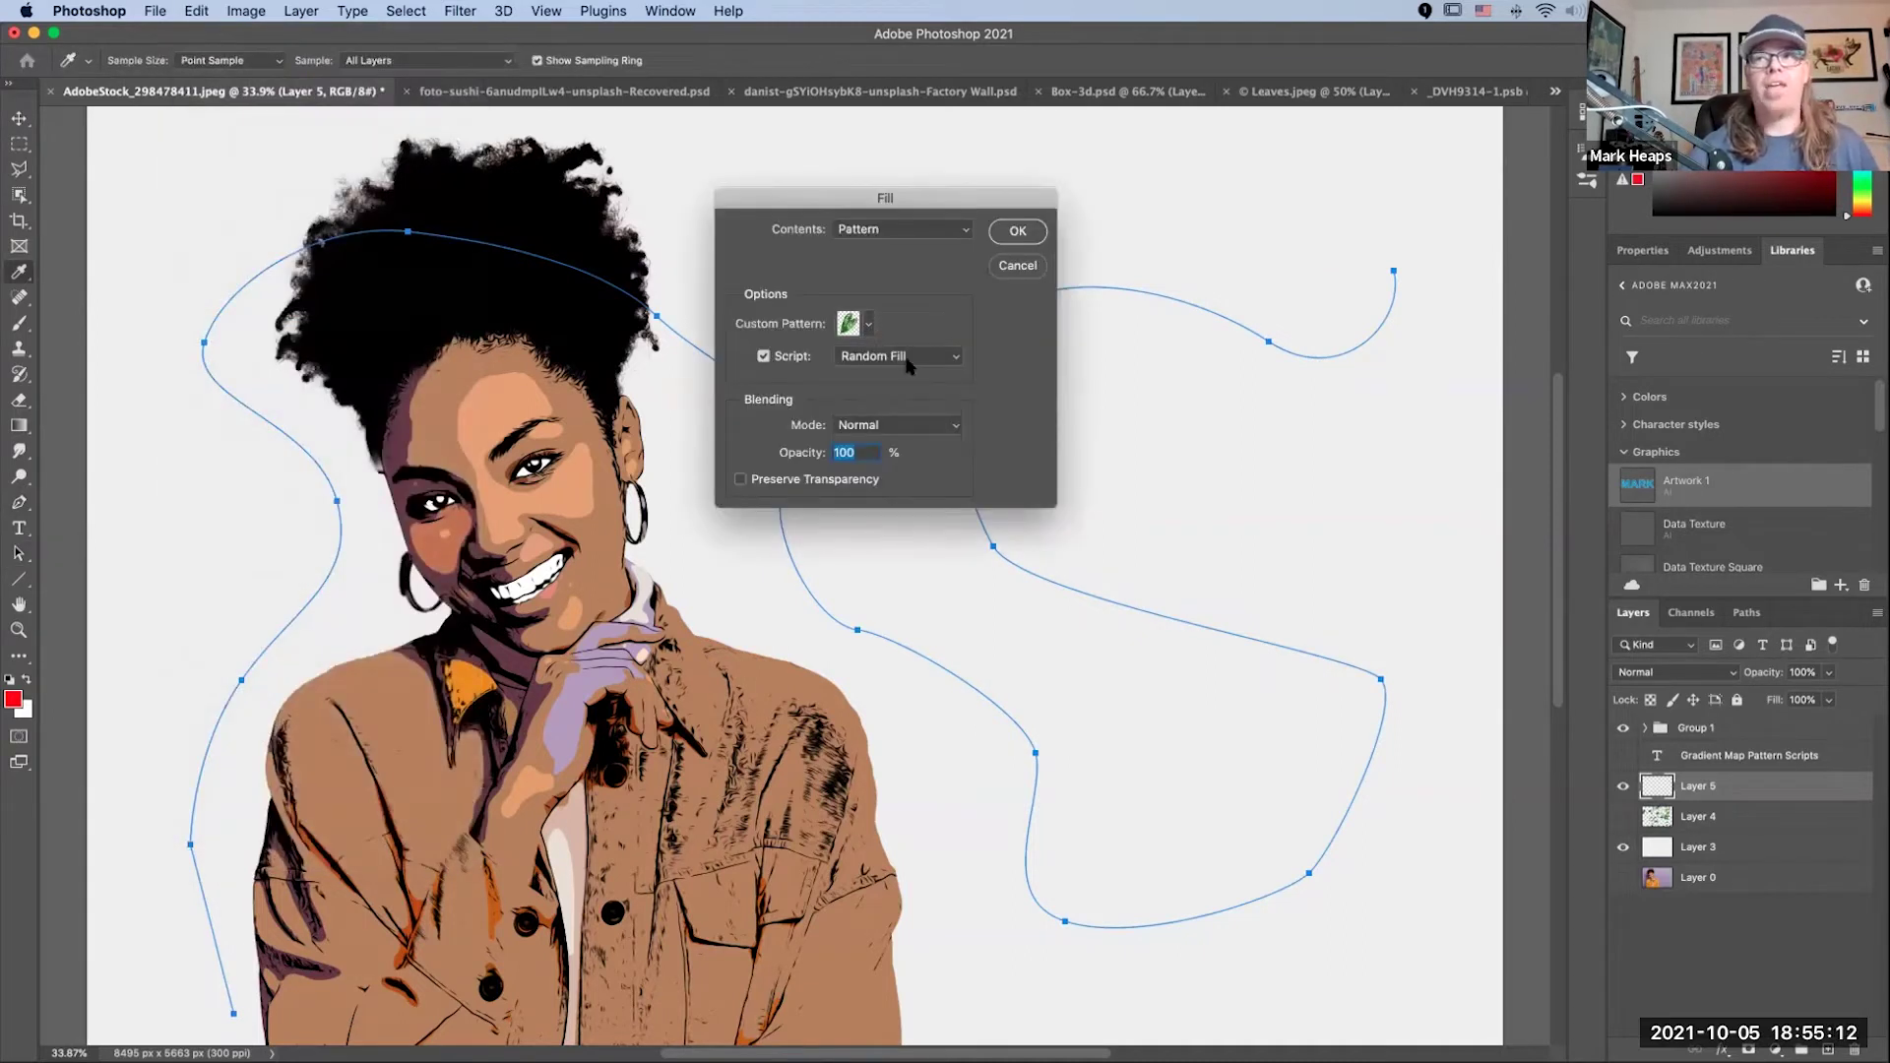
pyautogui.click(954, 360)
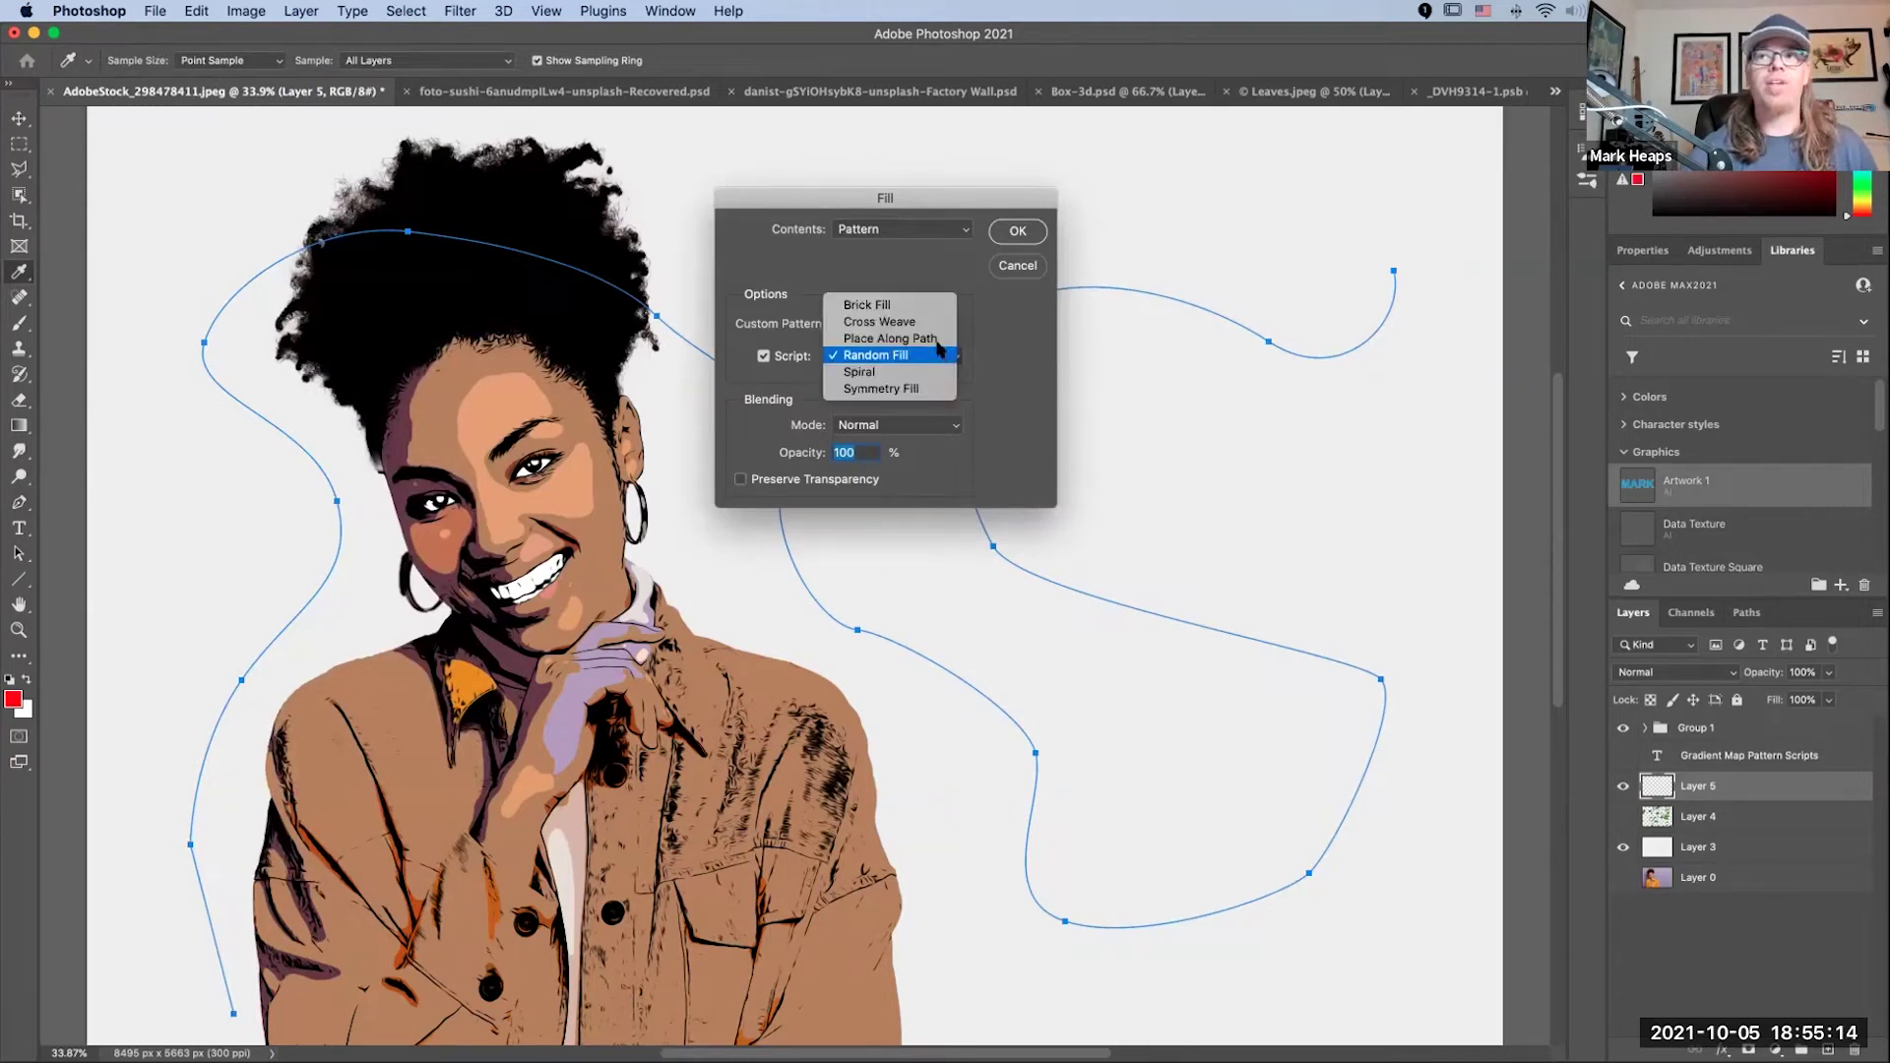
pyautogui.click(939, 341)
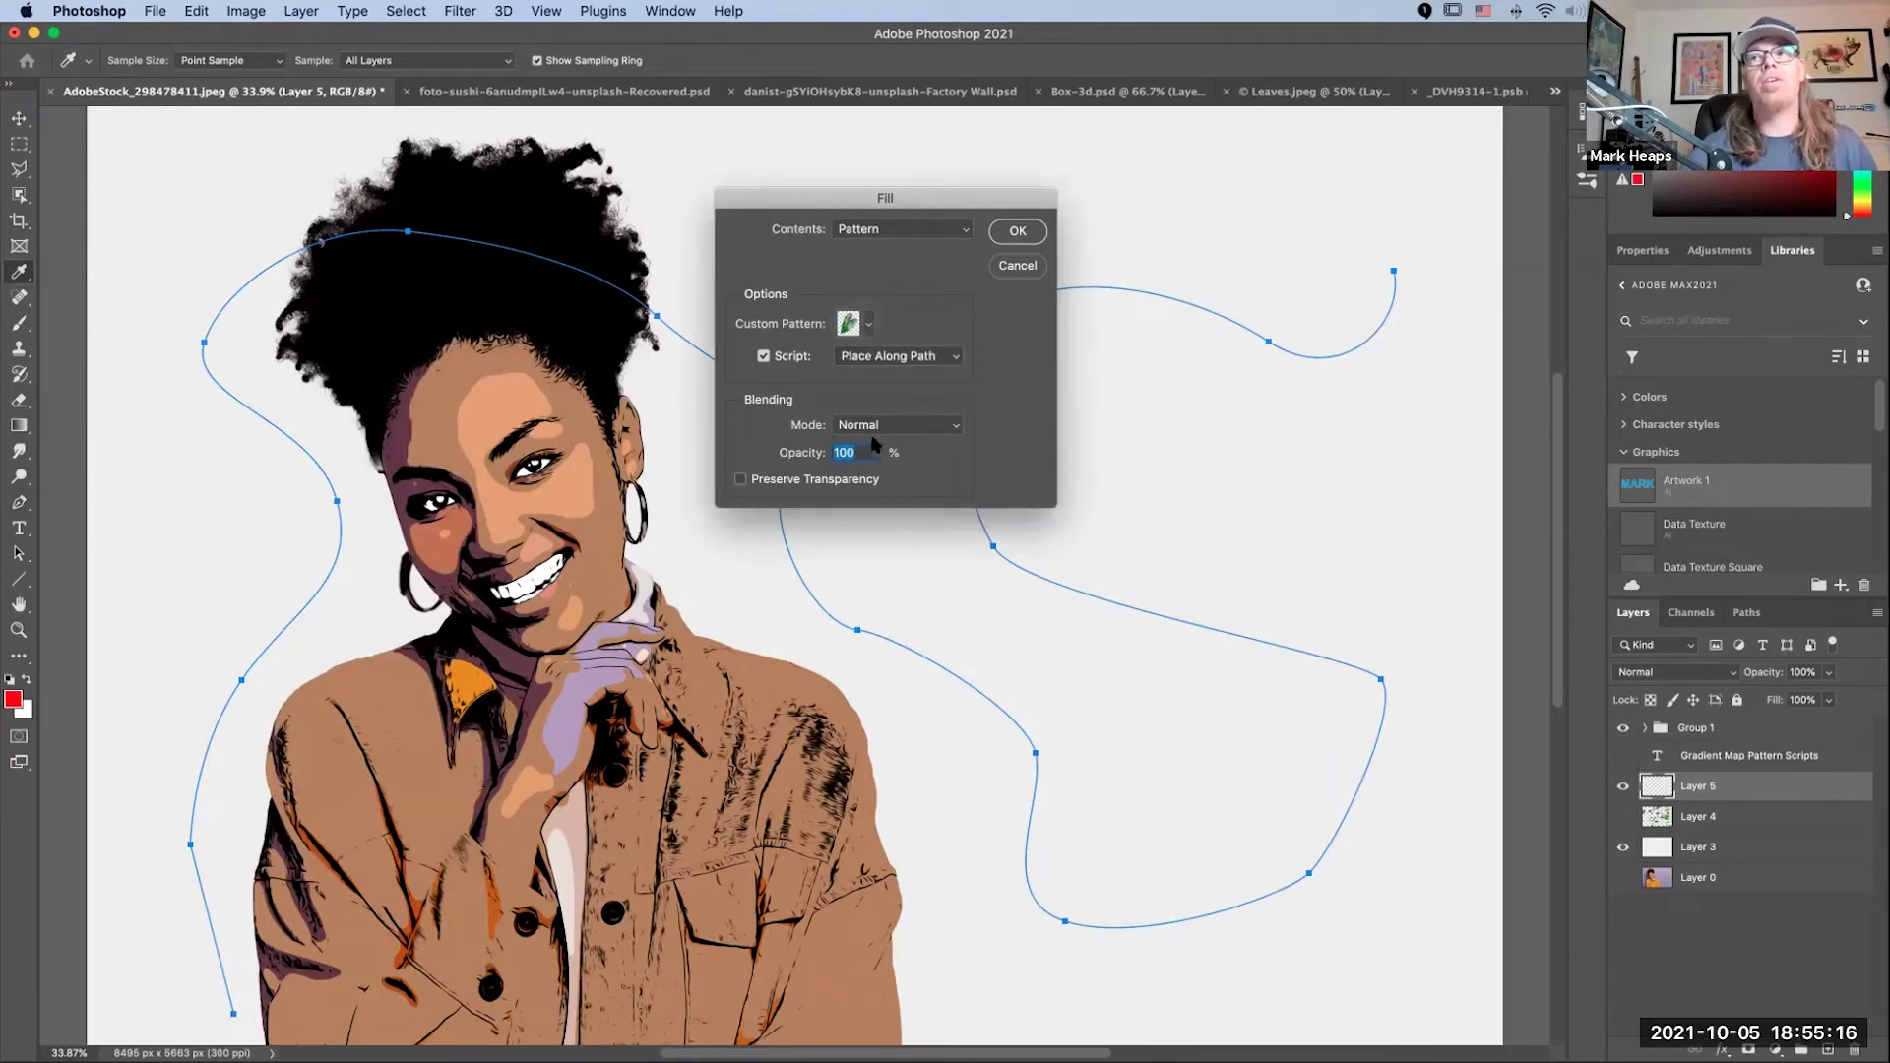
pyautogui.click(1037, 237)
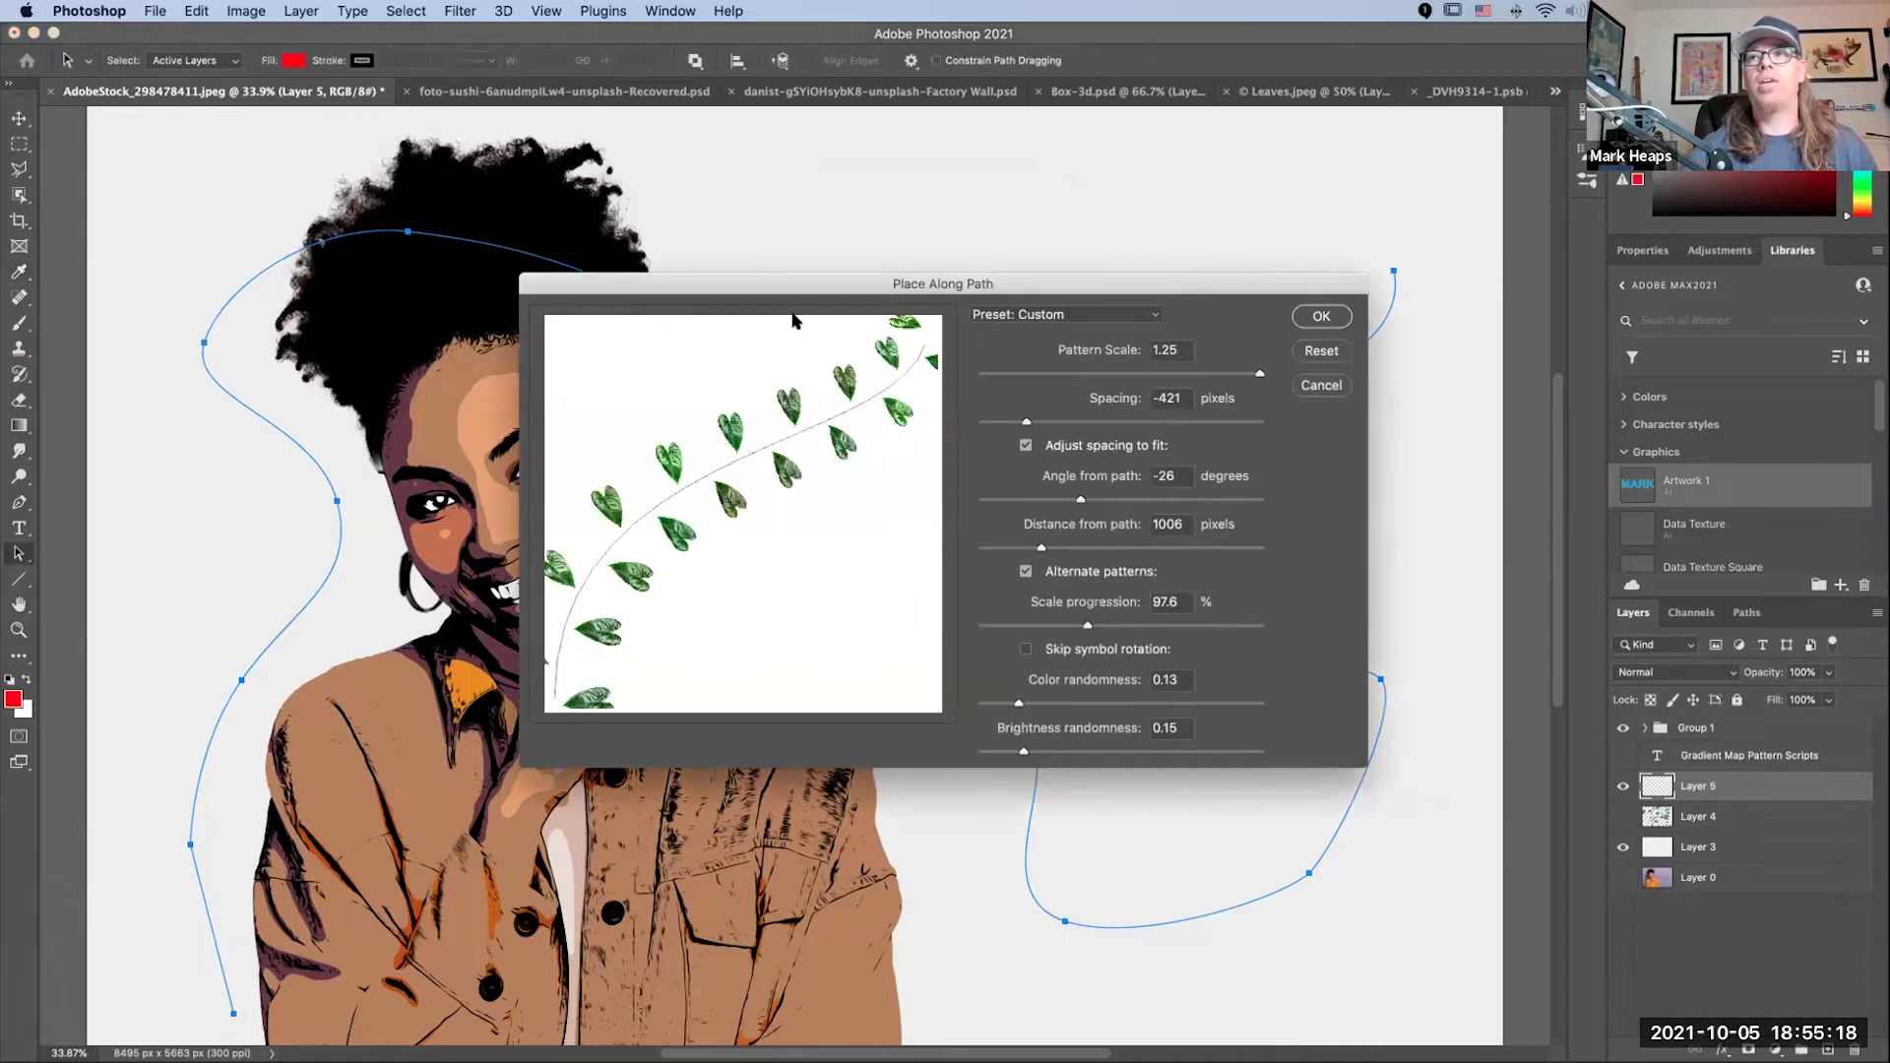
# Step: Compare Alternate patterns off and on, leave it enabled, and set the Scale progression to 94.6%
pyautogui.moveTo(811, 283); pyautogui.dragTo(914, 152)
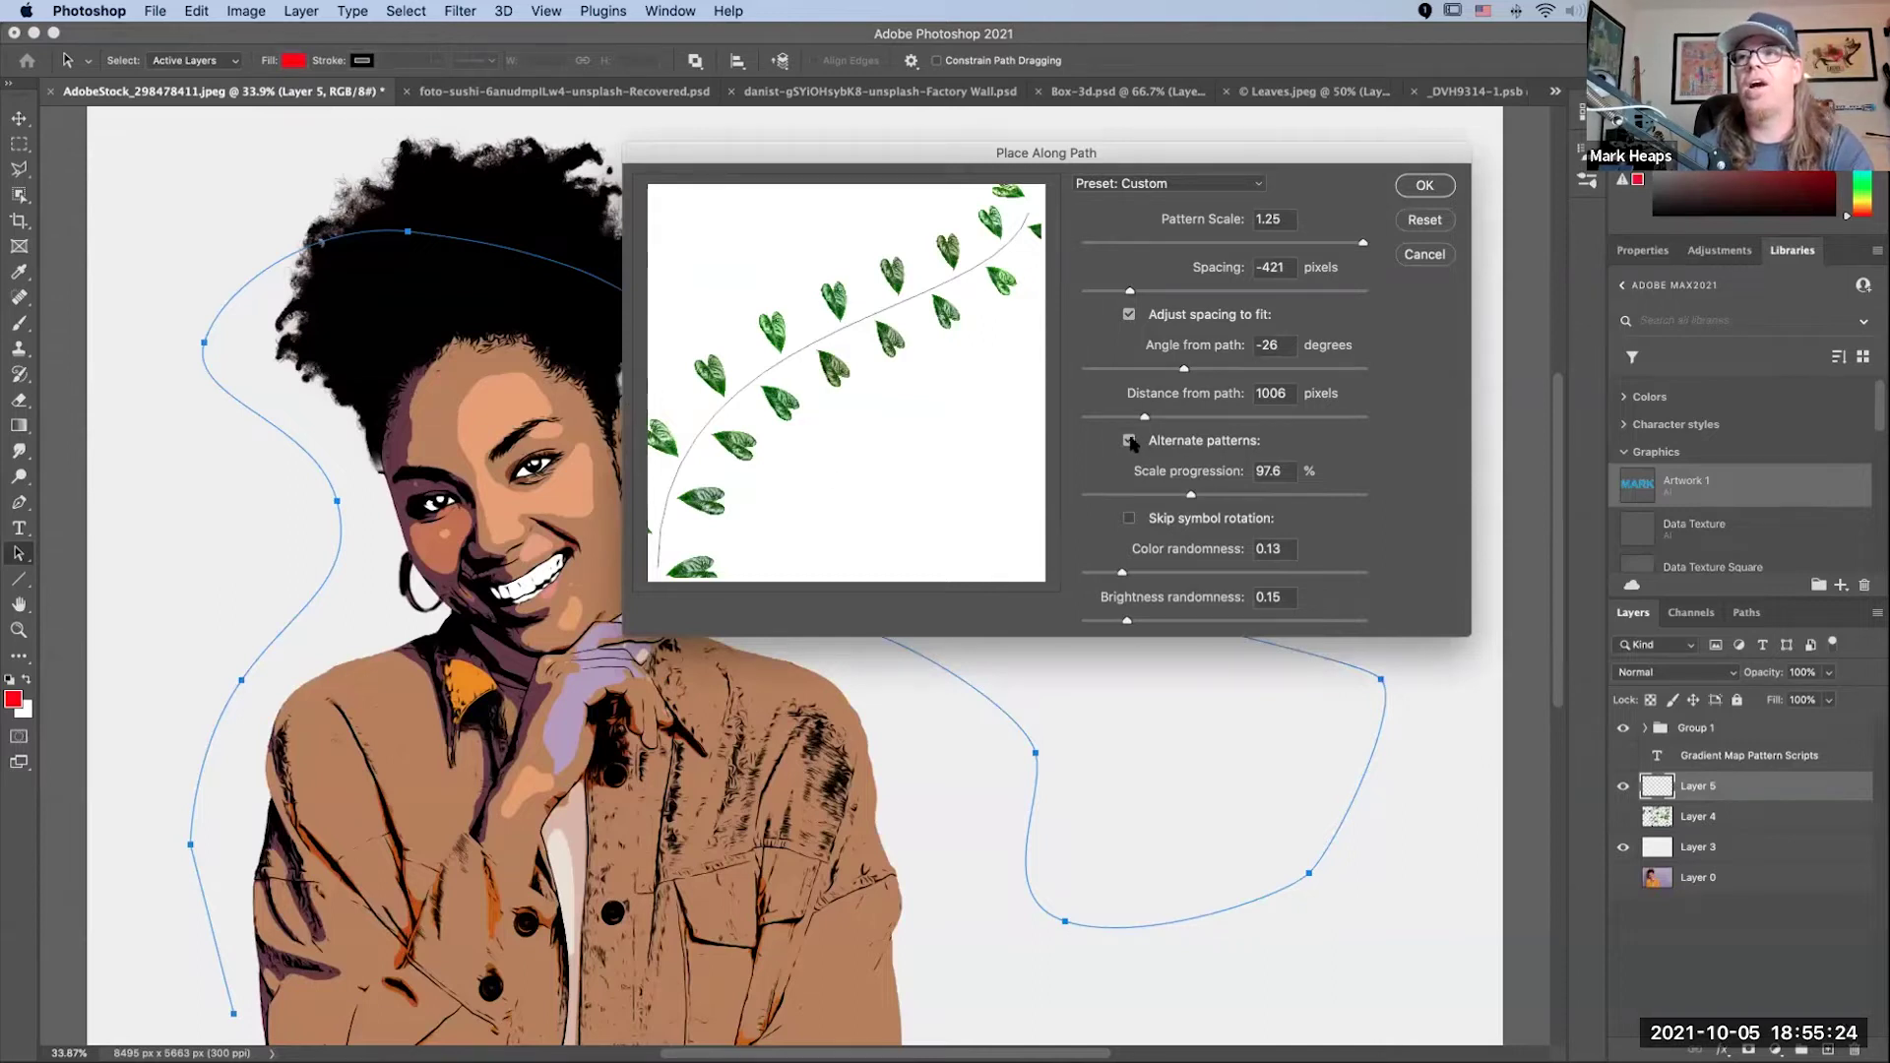
pyautogui.click(1128, 440)
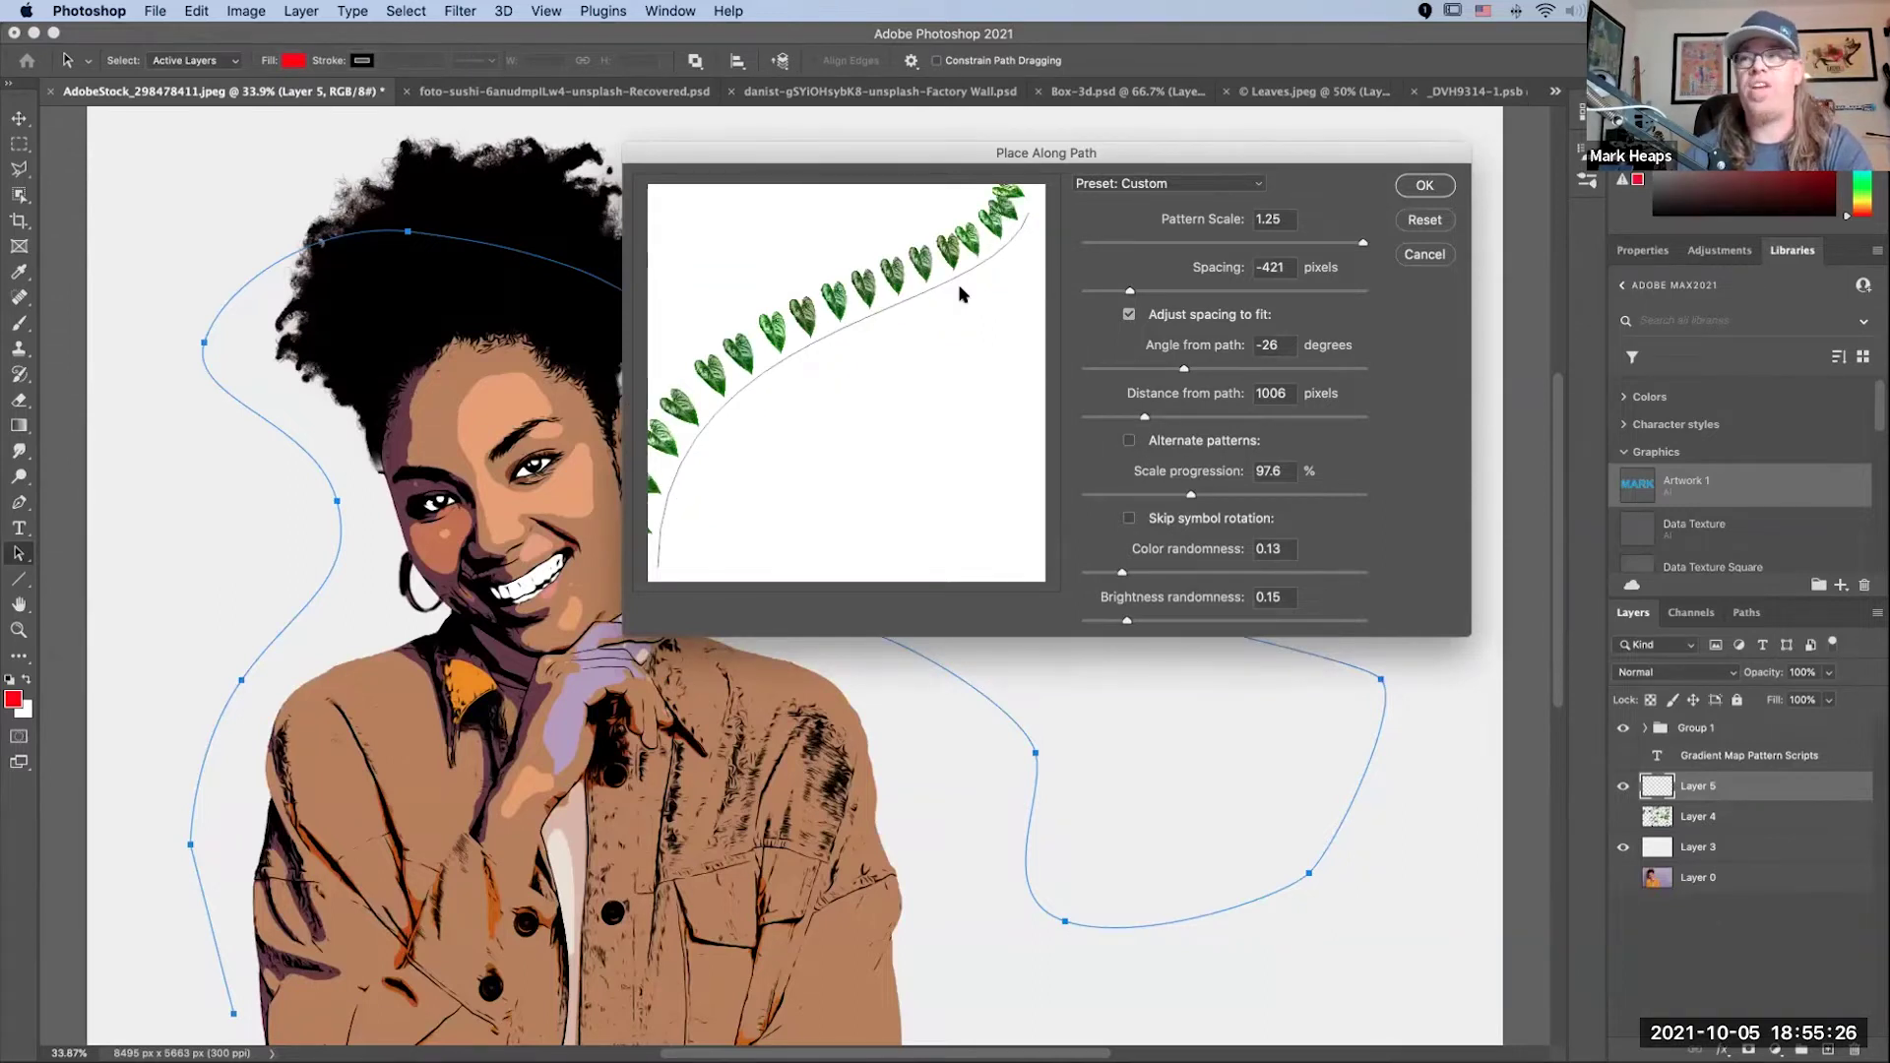
pyautogui.click(1129, 440)
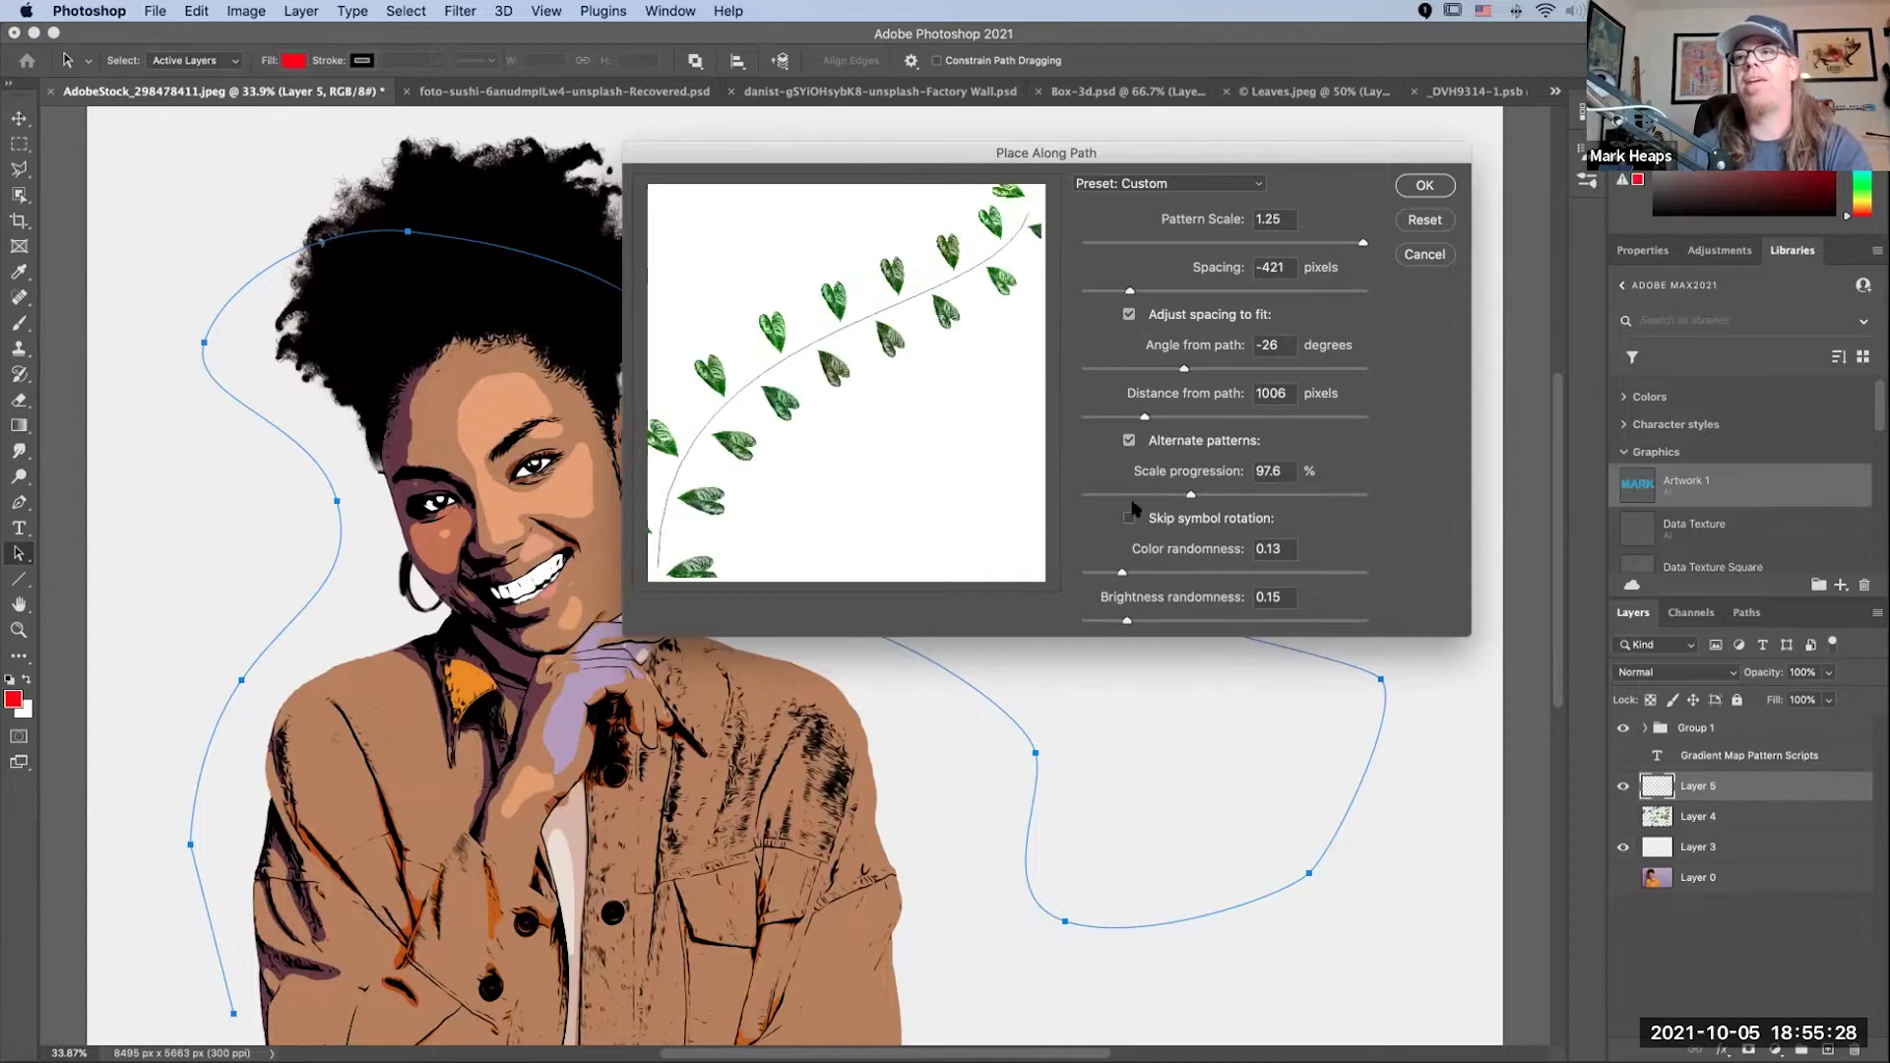
pyautogui.click(1147, 495)
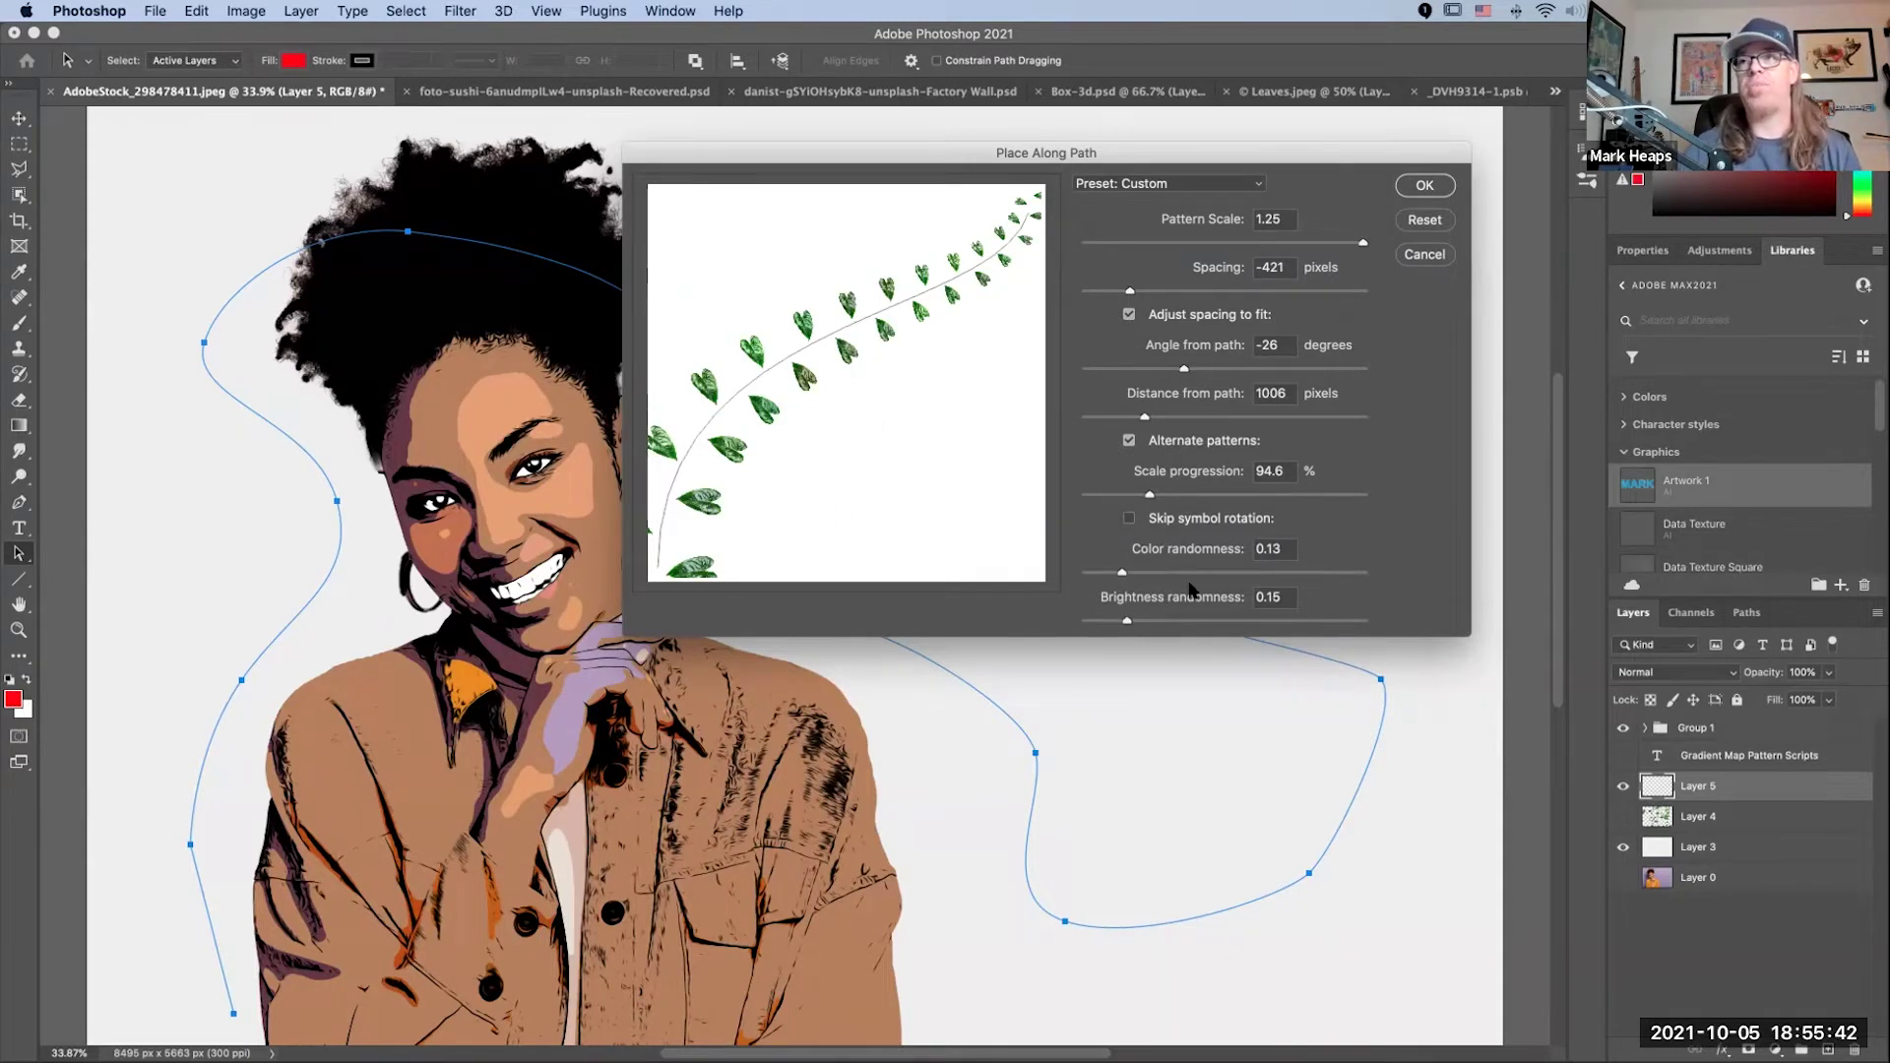
# Step: Finish the path fill with a -54 degree angle from path, a pattern scale of 0.79 and tighter spacing
pyautogui.moveTo(1184, 370); pyautogui.dragTo(1142, 370)
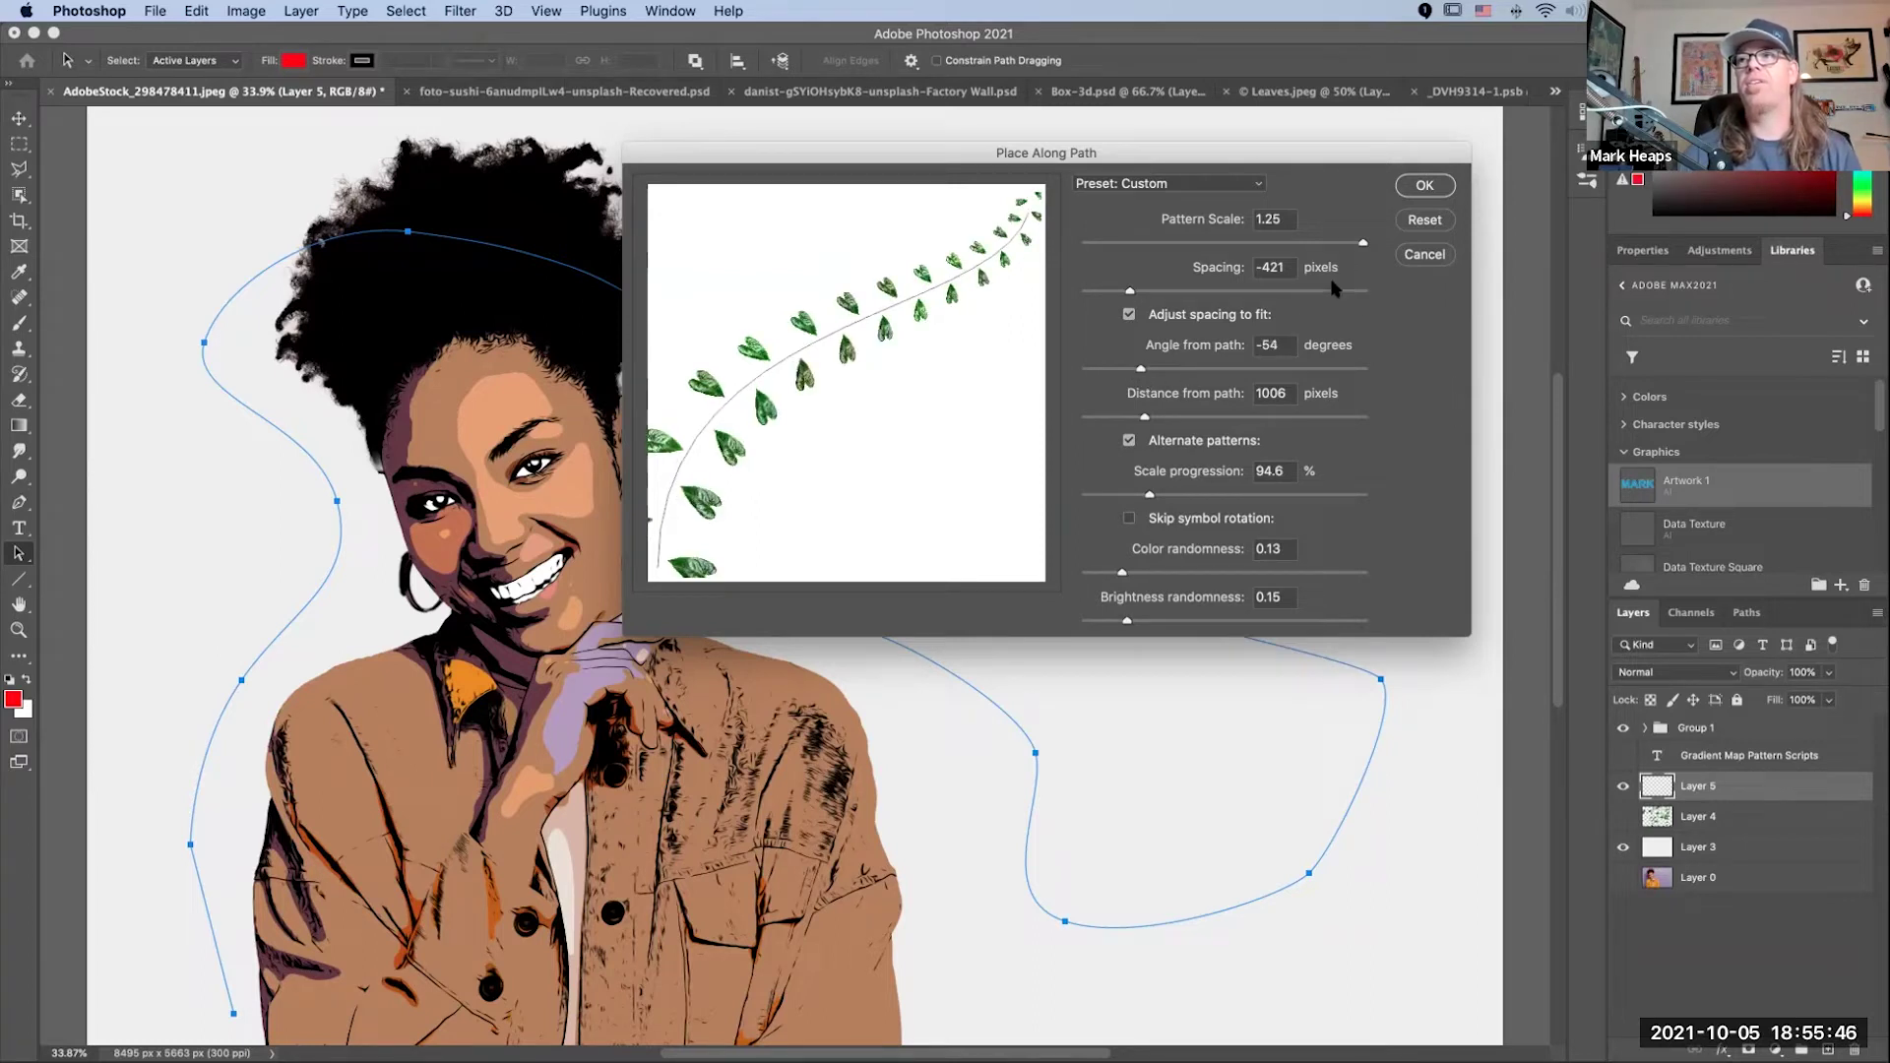
pyautogui.moveTo(1364, 247); pyautogui.dragTo(1273, 260)
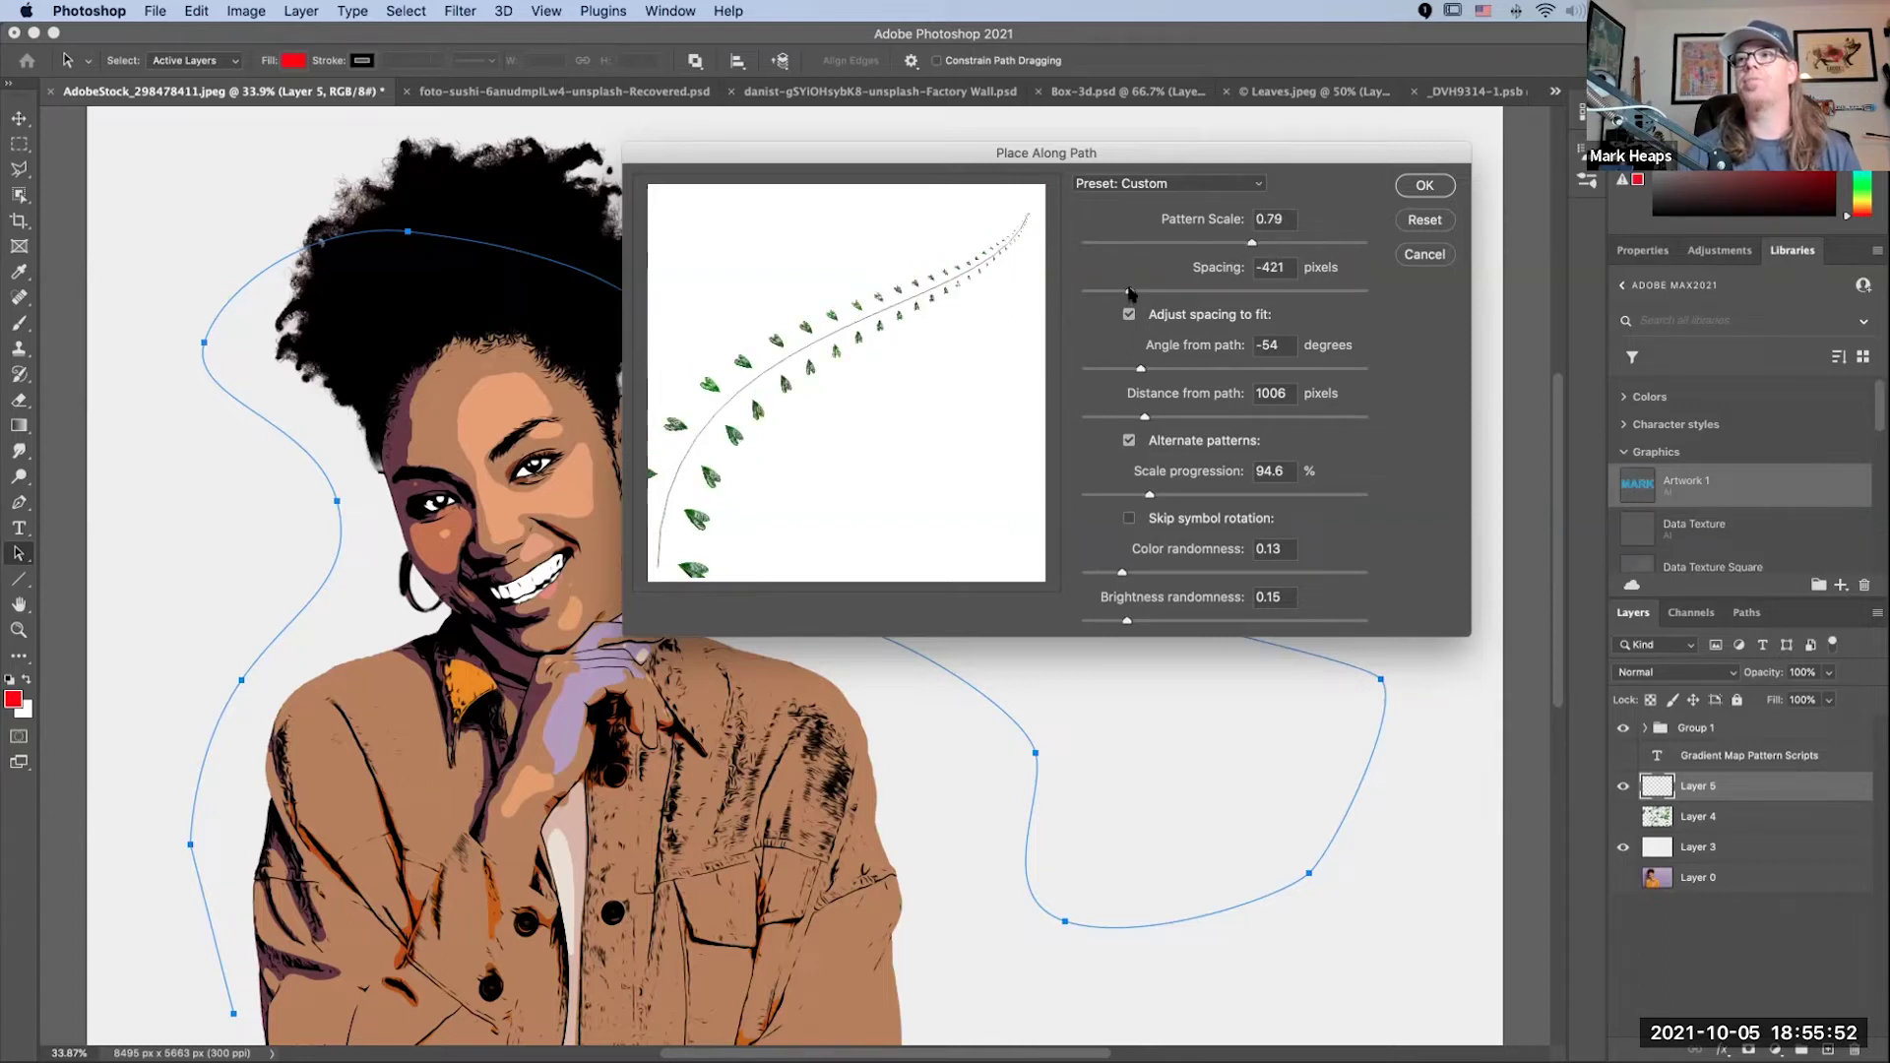
pyautogui.moveTo(1134, 293); pyautogui.dragTo(1107, 294)
pyautogui.click(1427, 186)
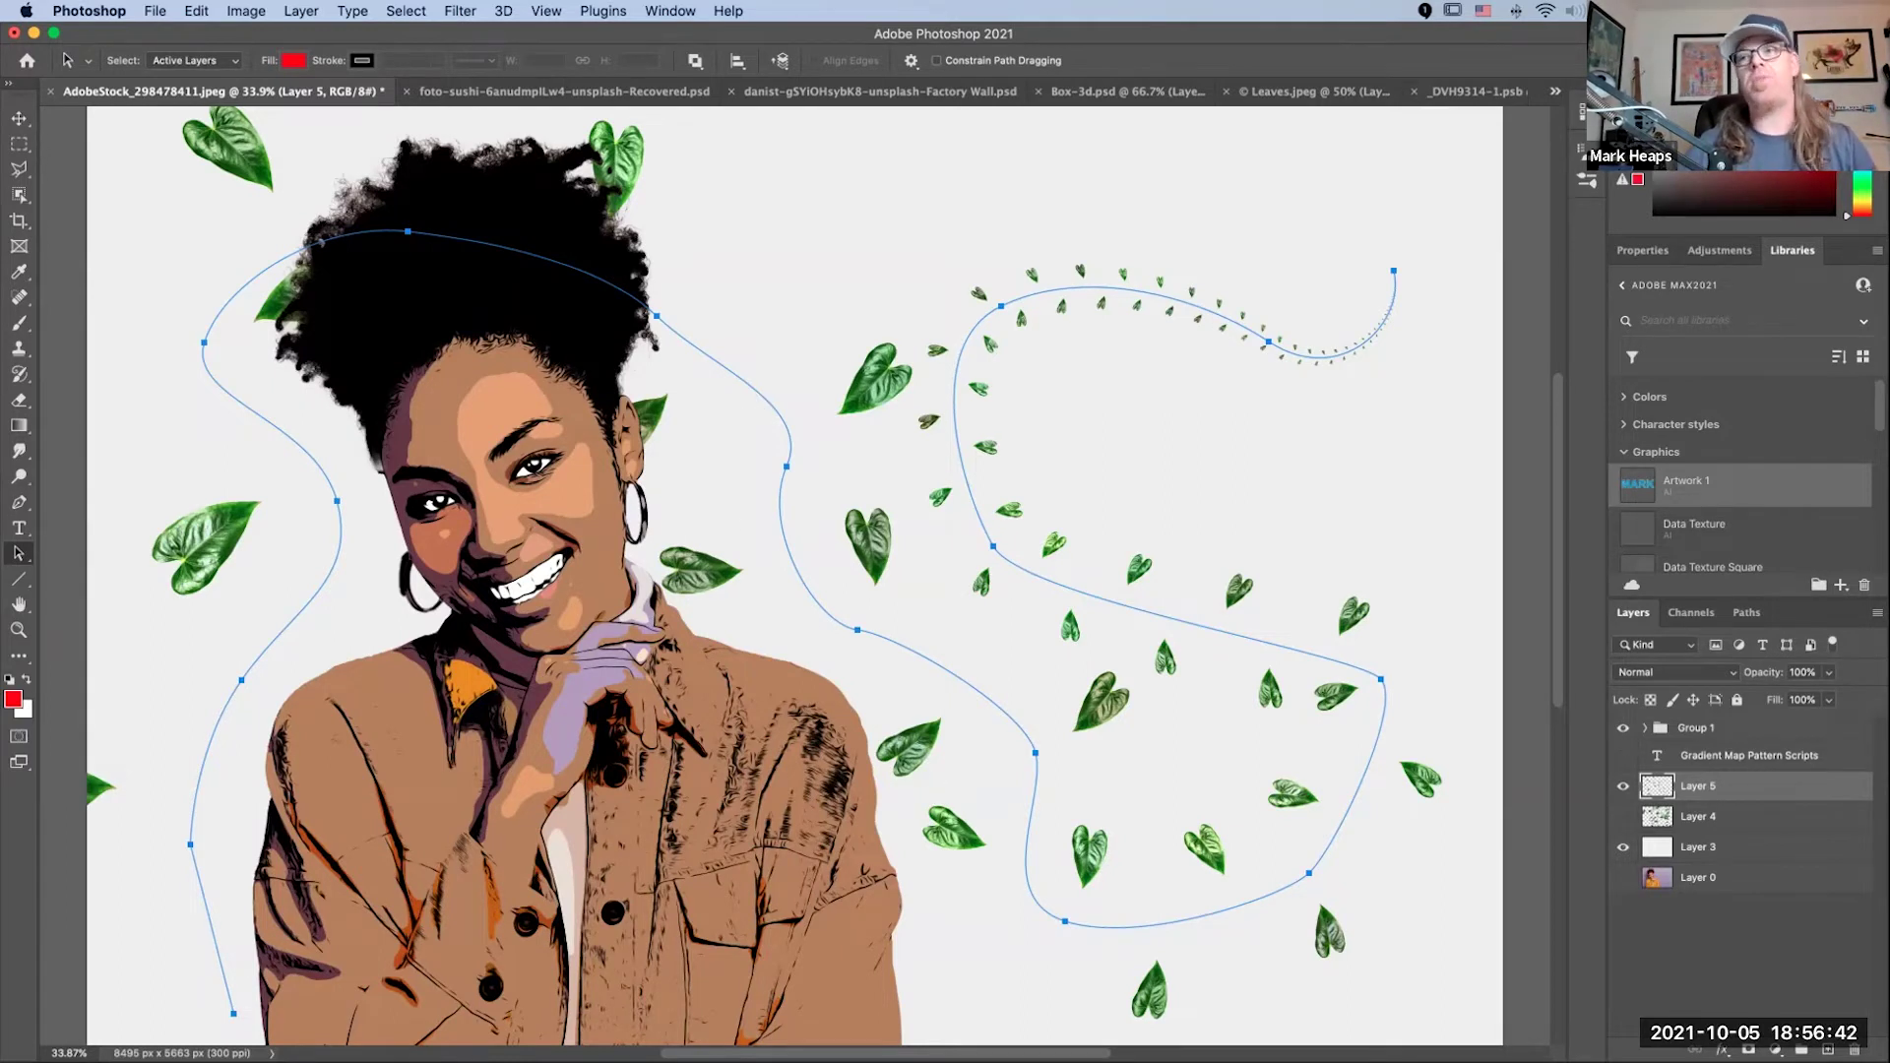
# Step: Show Layer 4 with the new path leaves, and deselect the work path so its outline is hidden
pyautogui.click(1622, 817)
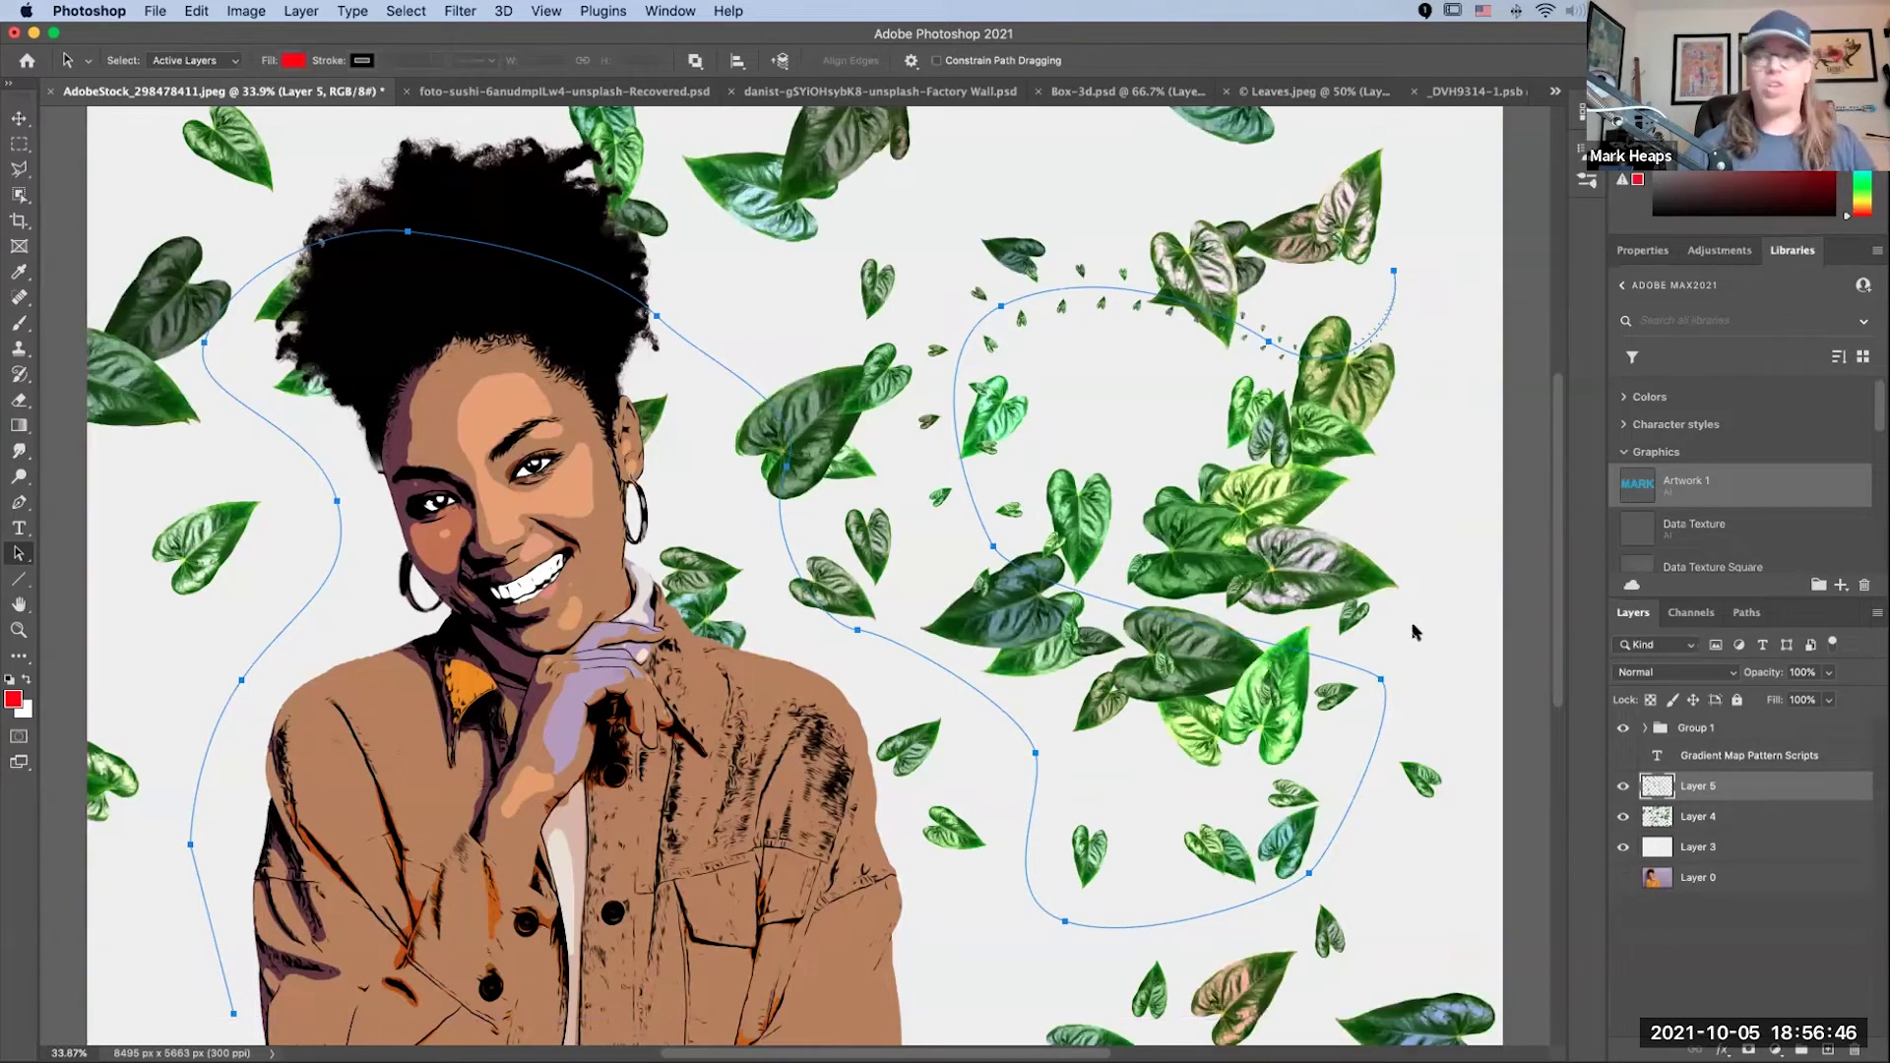
pyautogui.click(1001, 788)
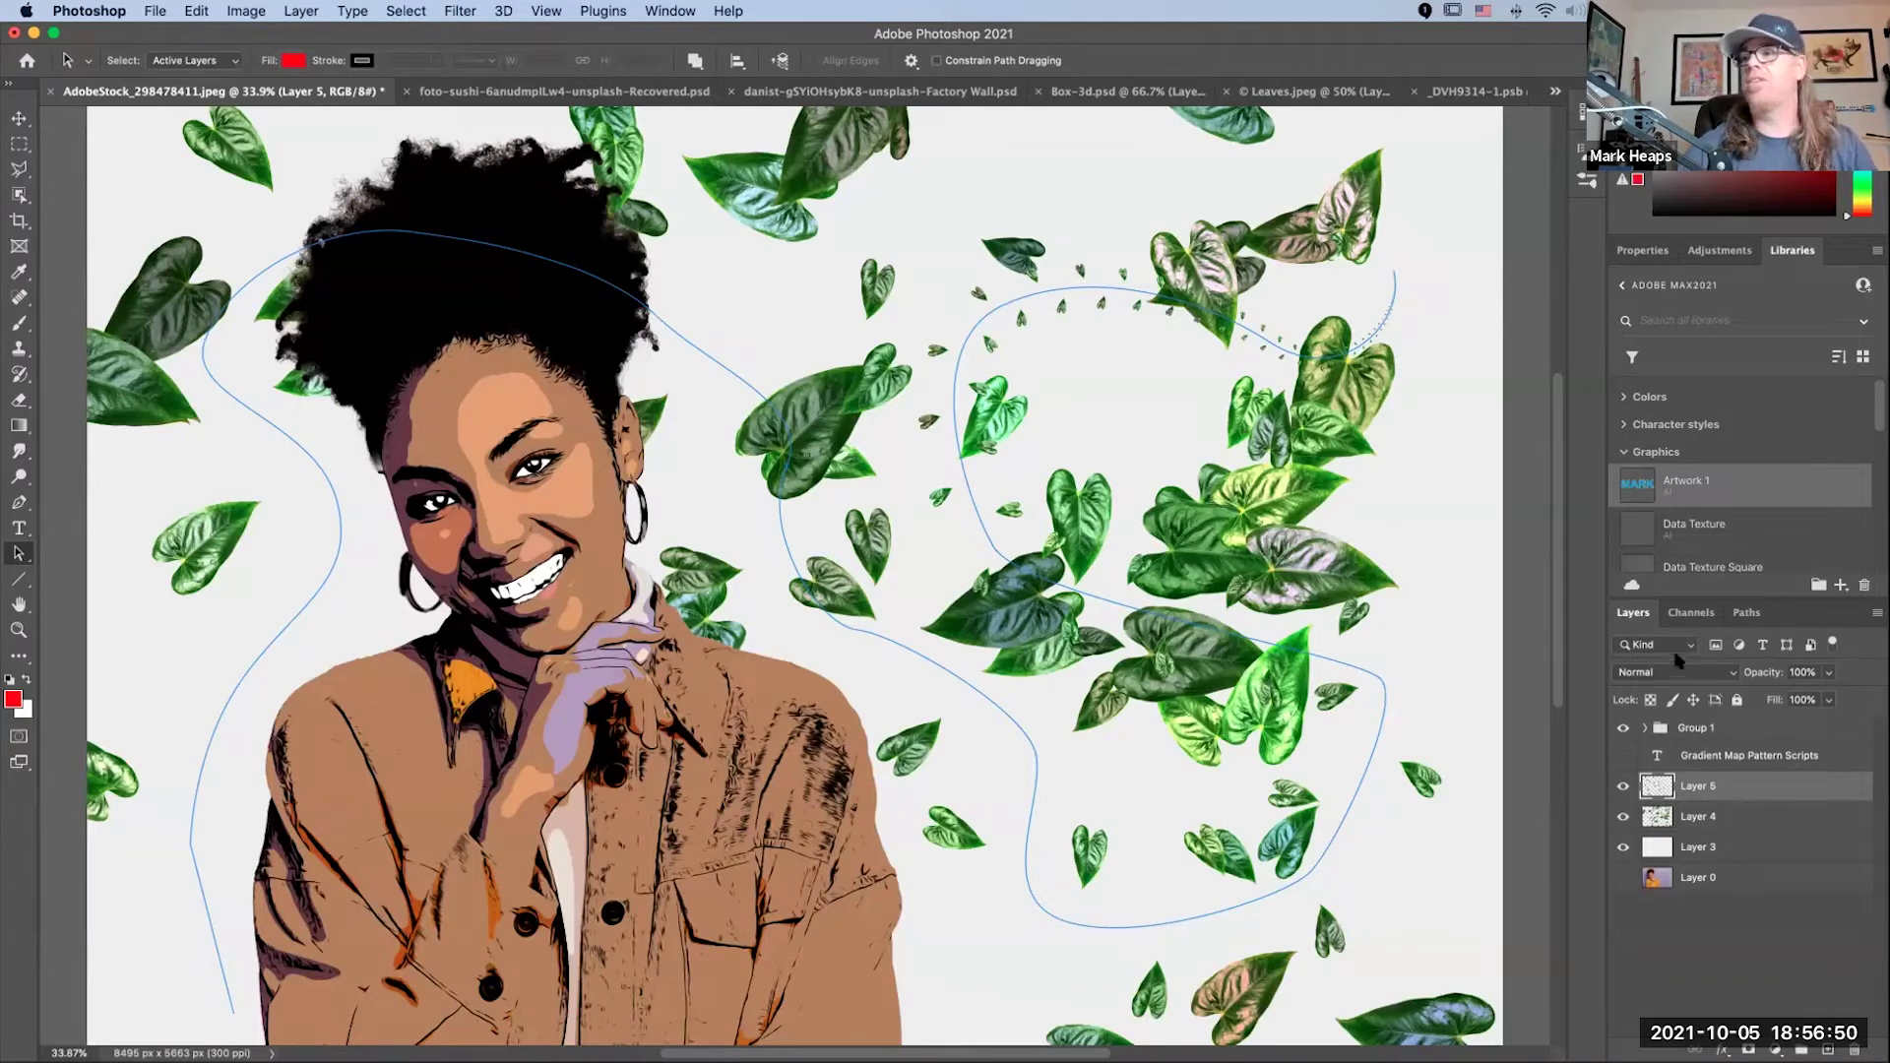
pyautogui.click(1746, 612)
pyautogui.click(1732, 708)
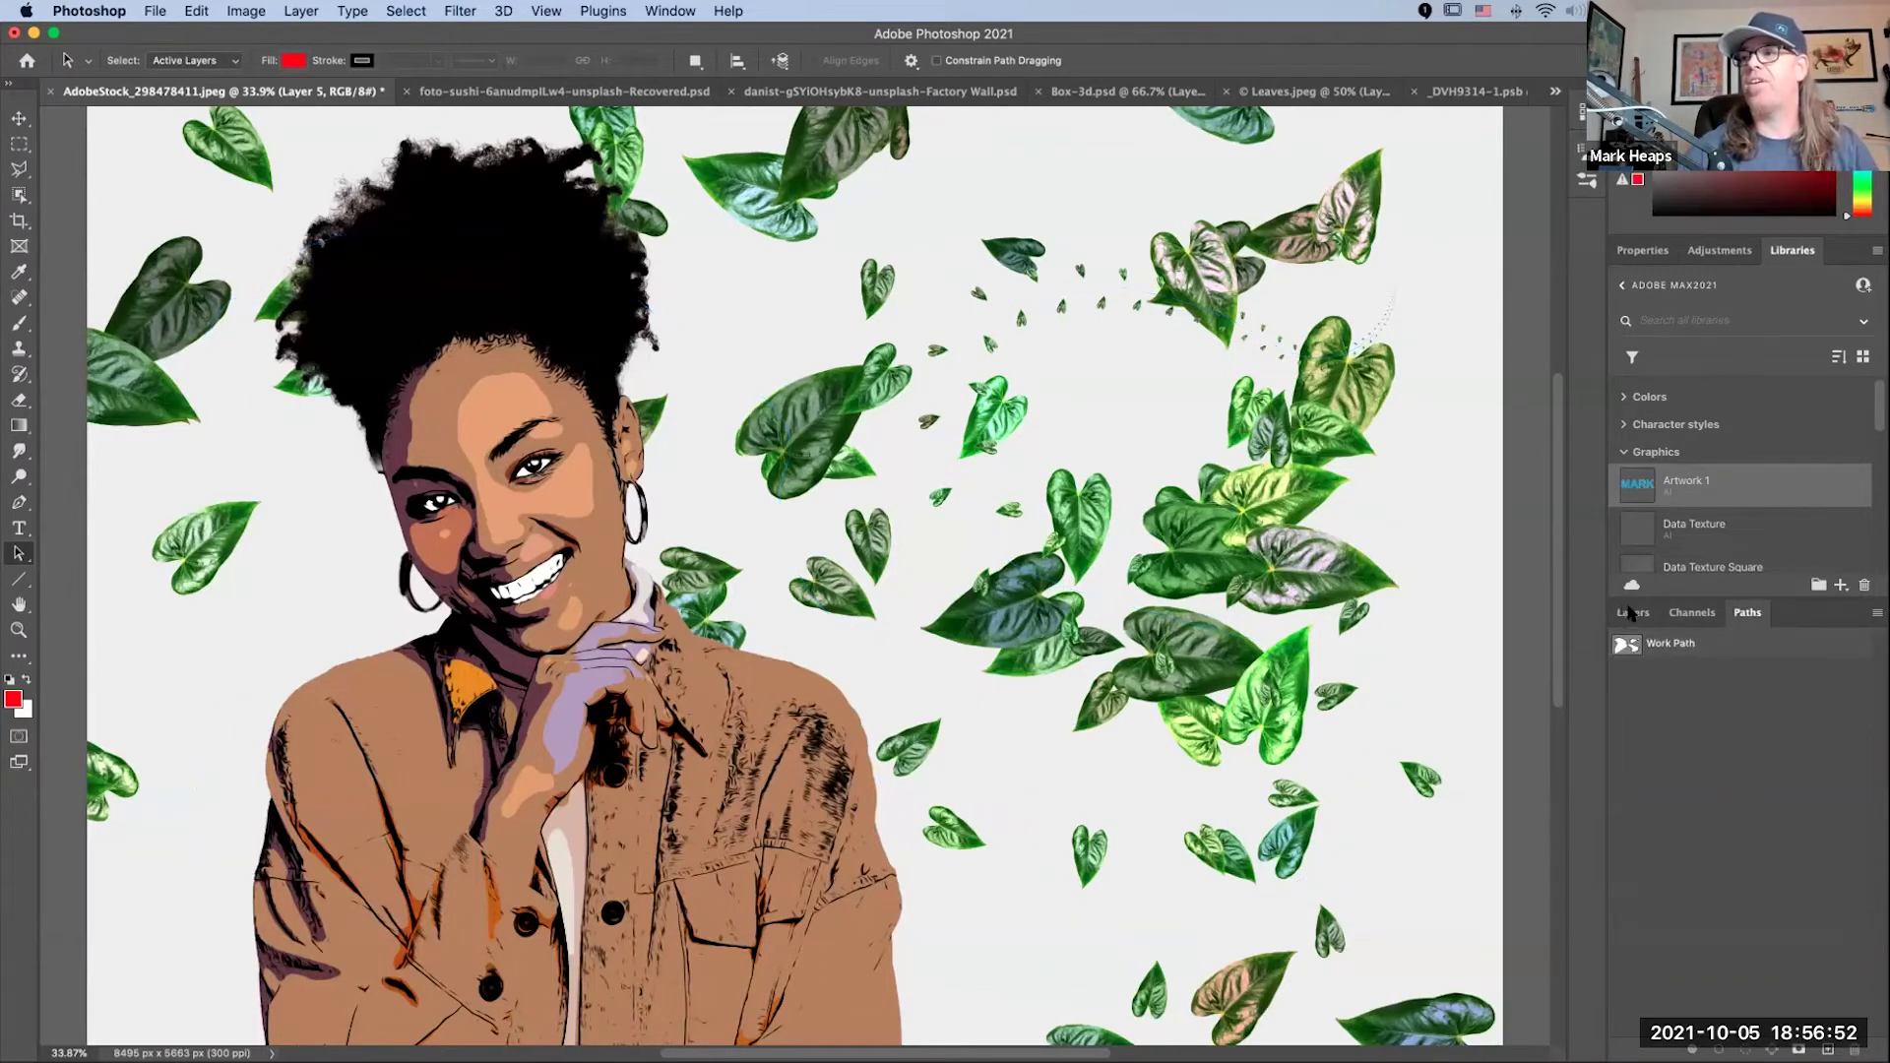
pyautogui.click(1629, 613)
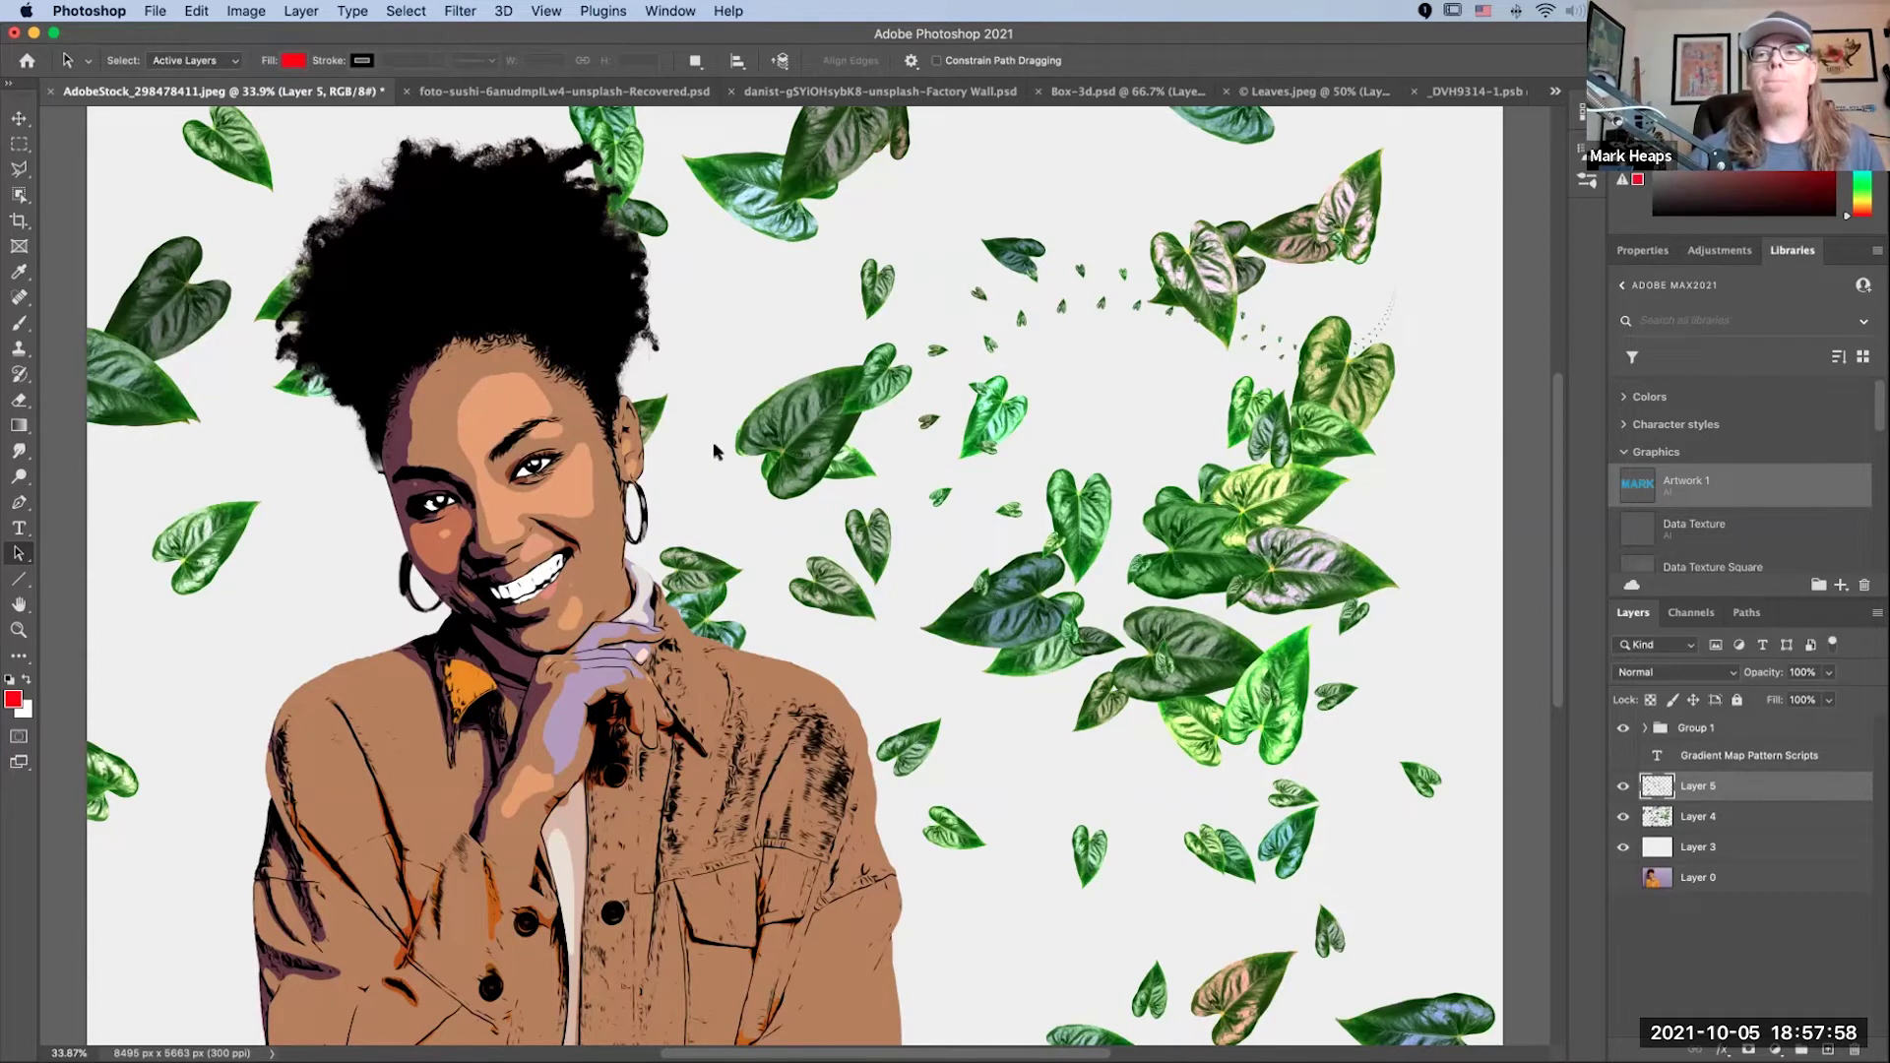
# Step: Switch to the foto-sushi portrait document and examine how its Fight lettering layers, including Layer 3 and Layer 2, build the background
pyautogui.hotkey('ctrl', 'Tab')
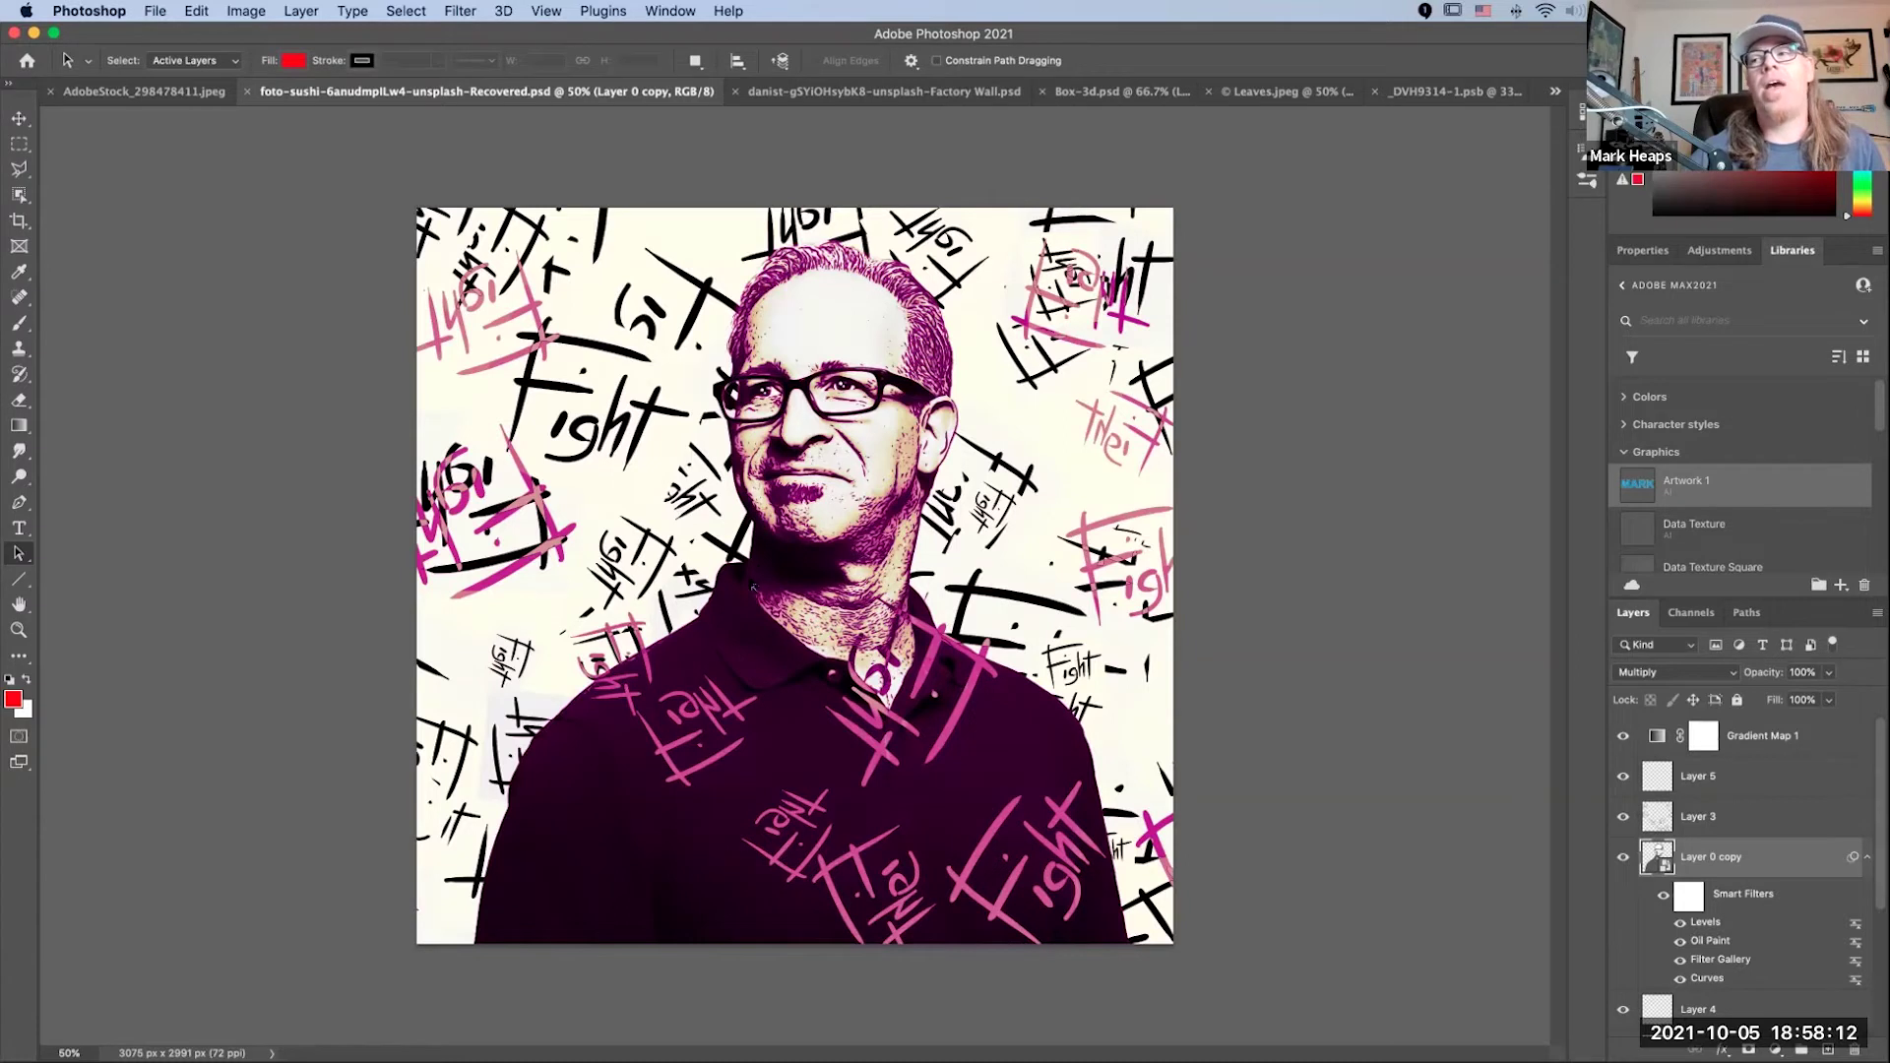
pyautogui.click(1623, 816)
pyautogui.click(1623, 816)
pyautogui.click(1621, 775)
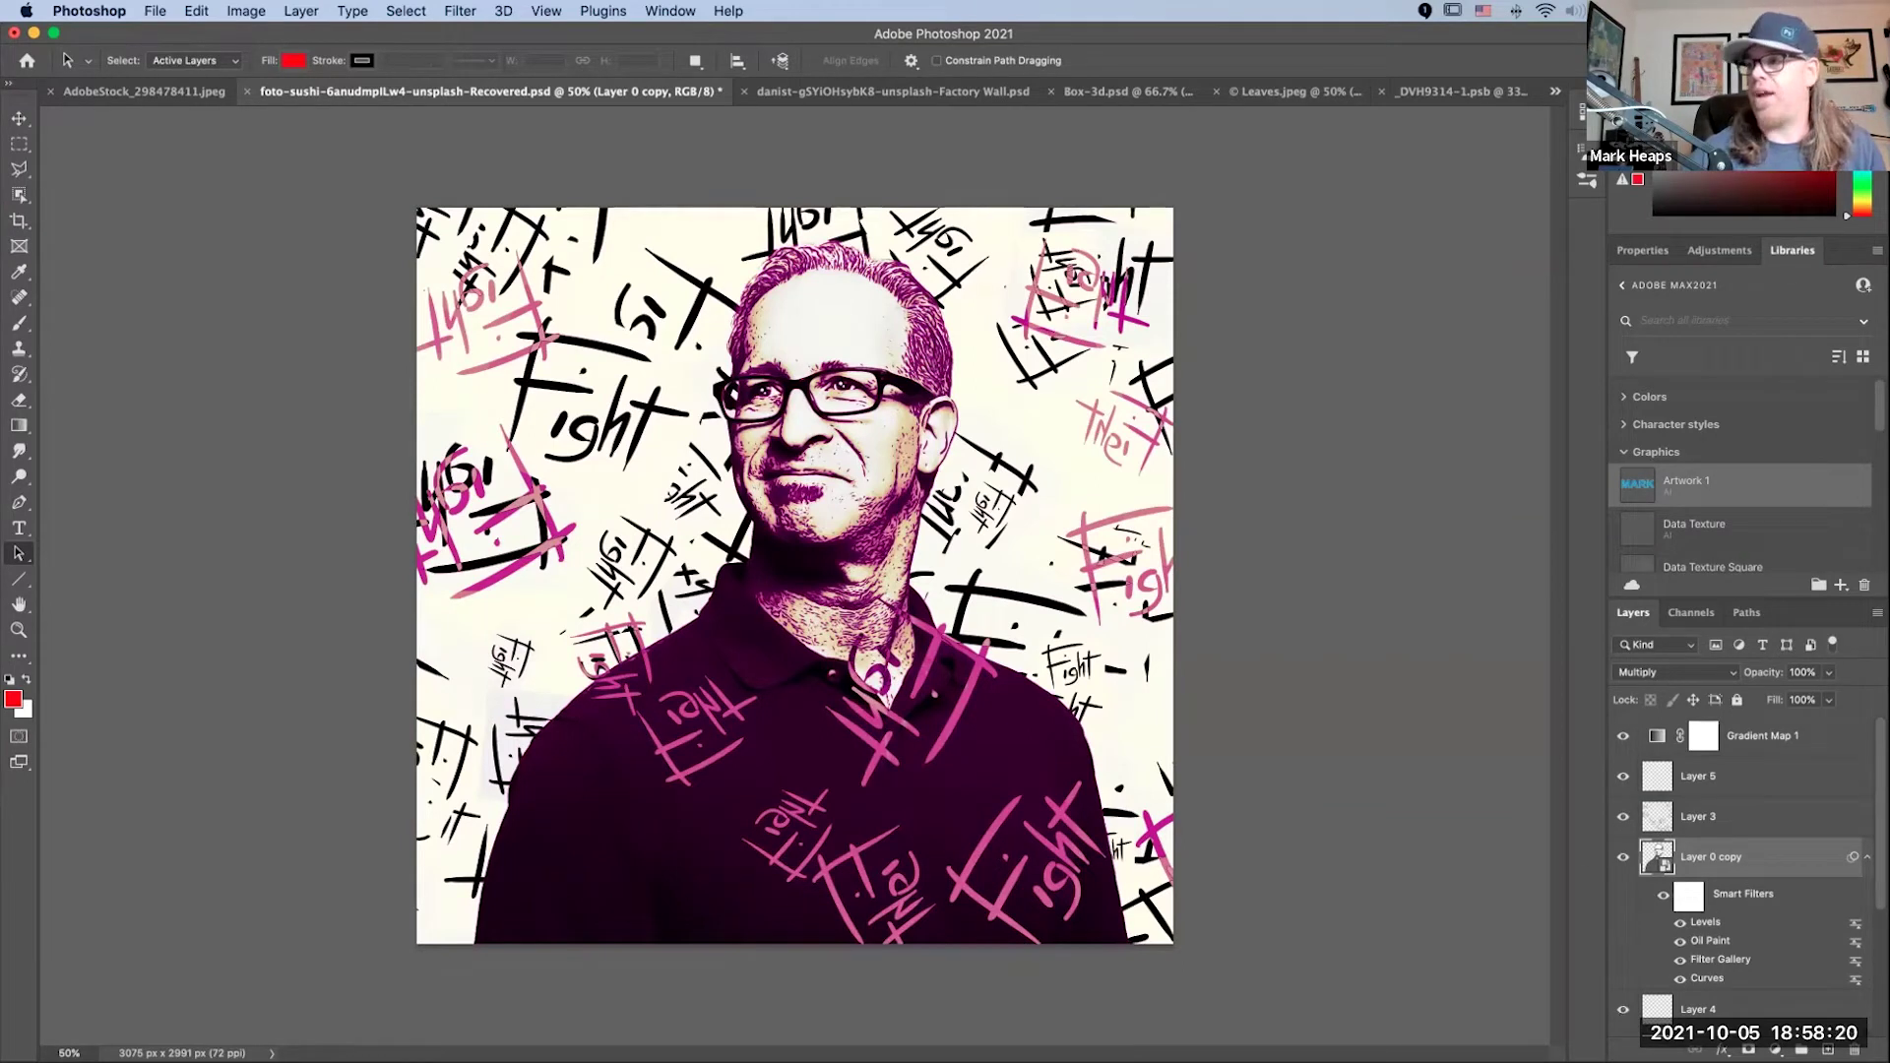
pyautogui.scroll(-5, 1844, 881)
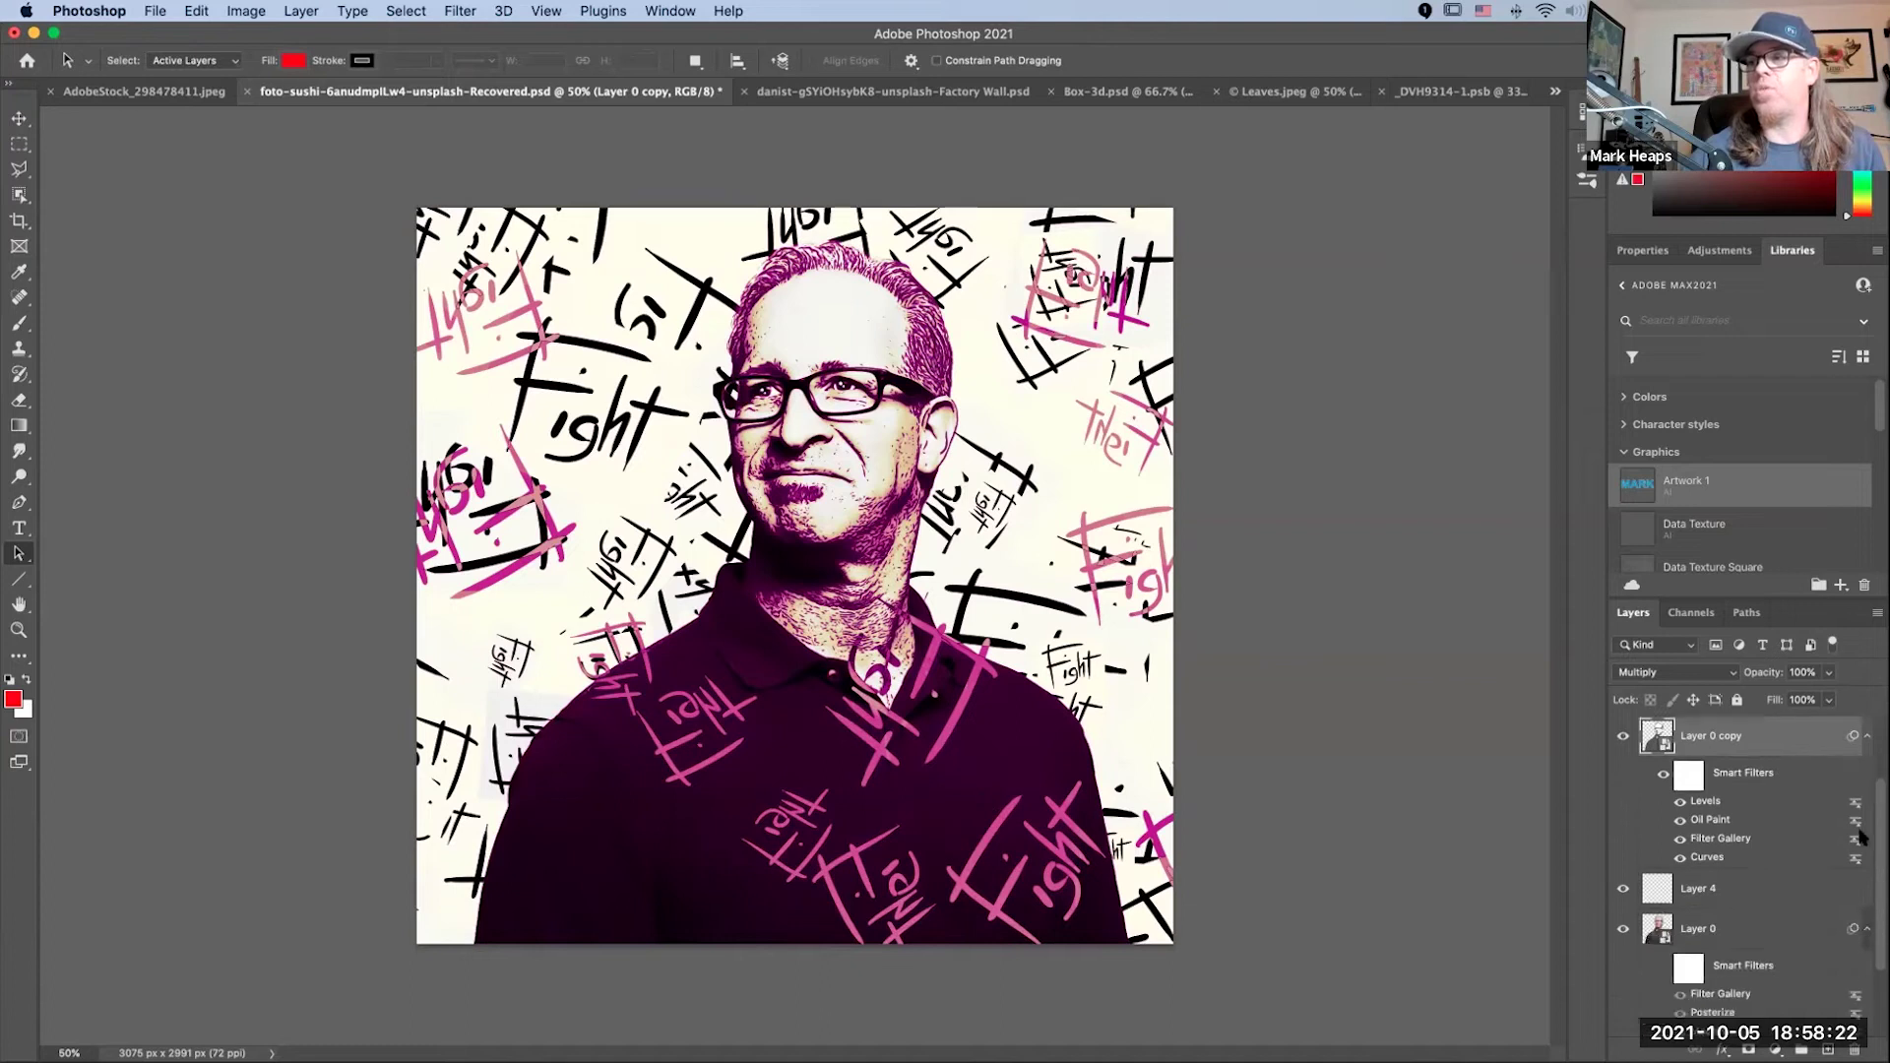
pyautogui.click(1623, 981)
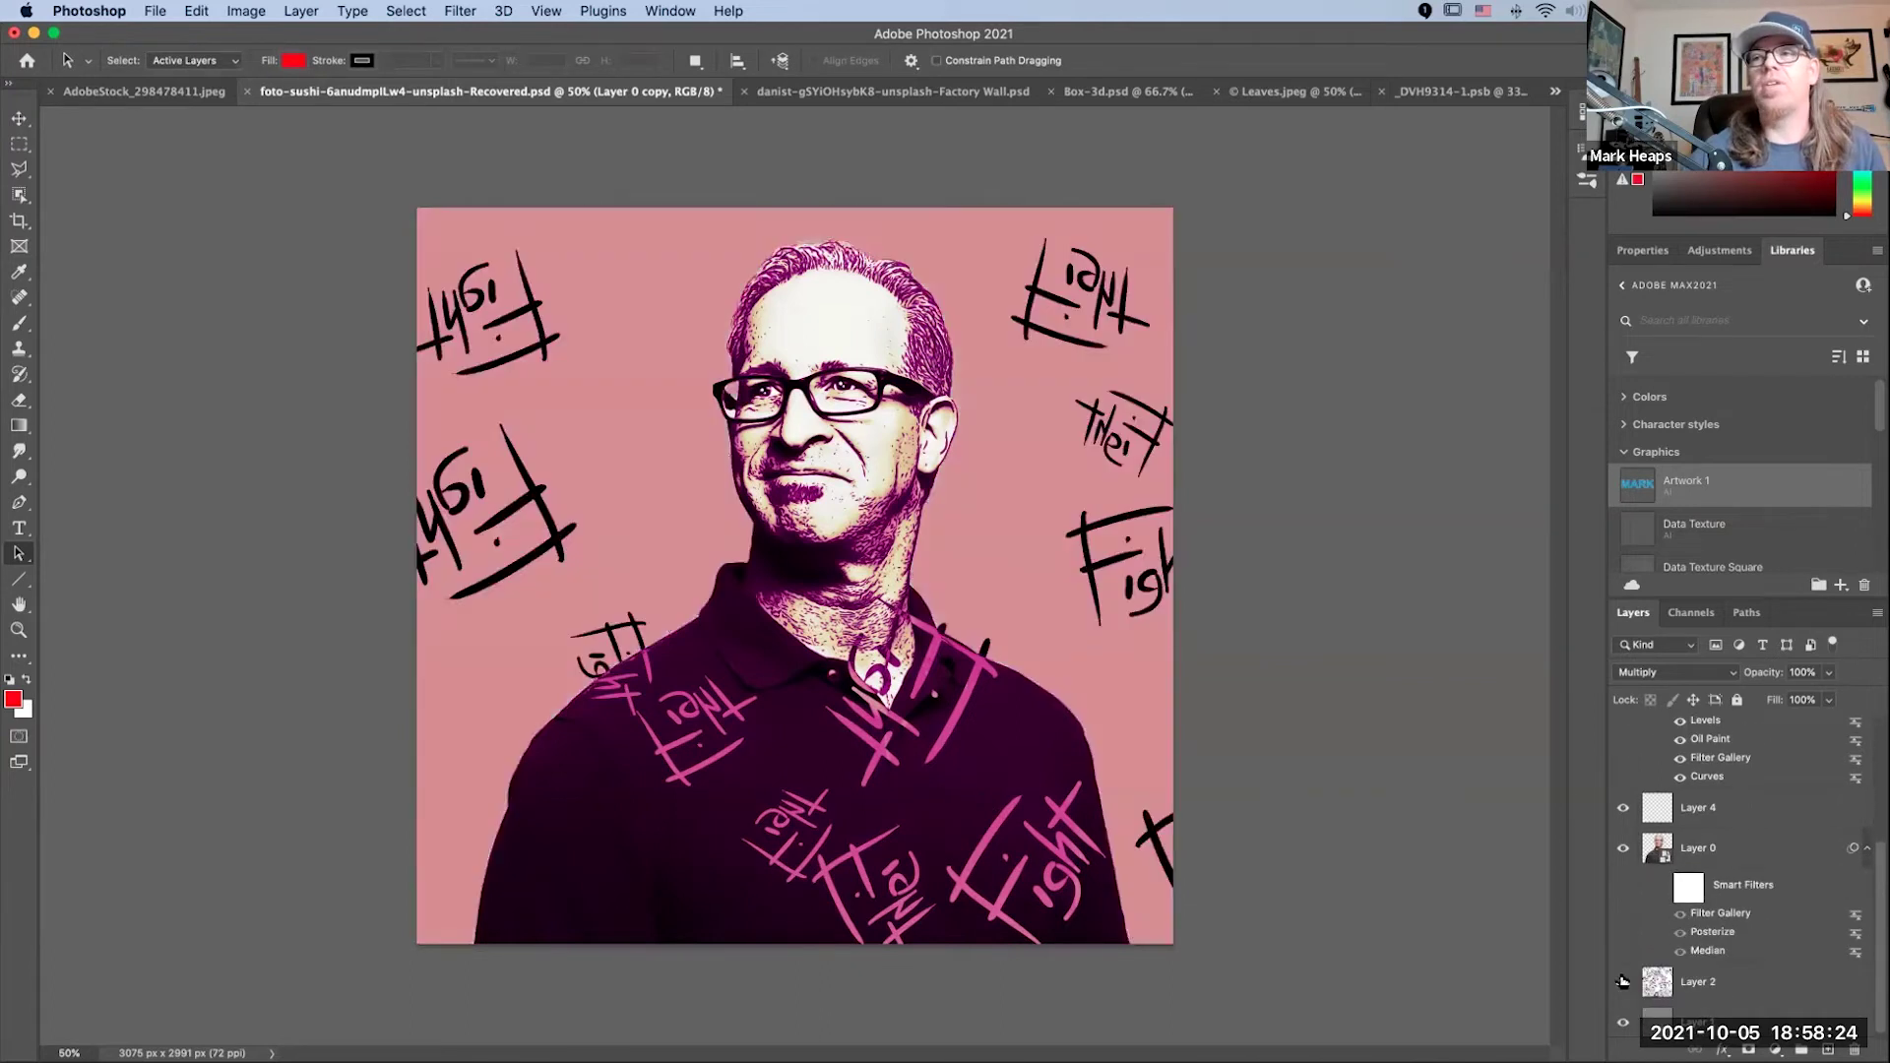
pyautogui.click(1623, 981)
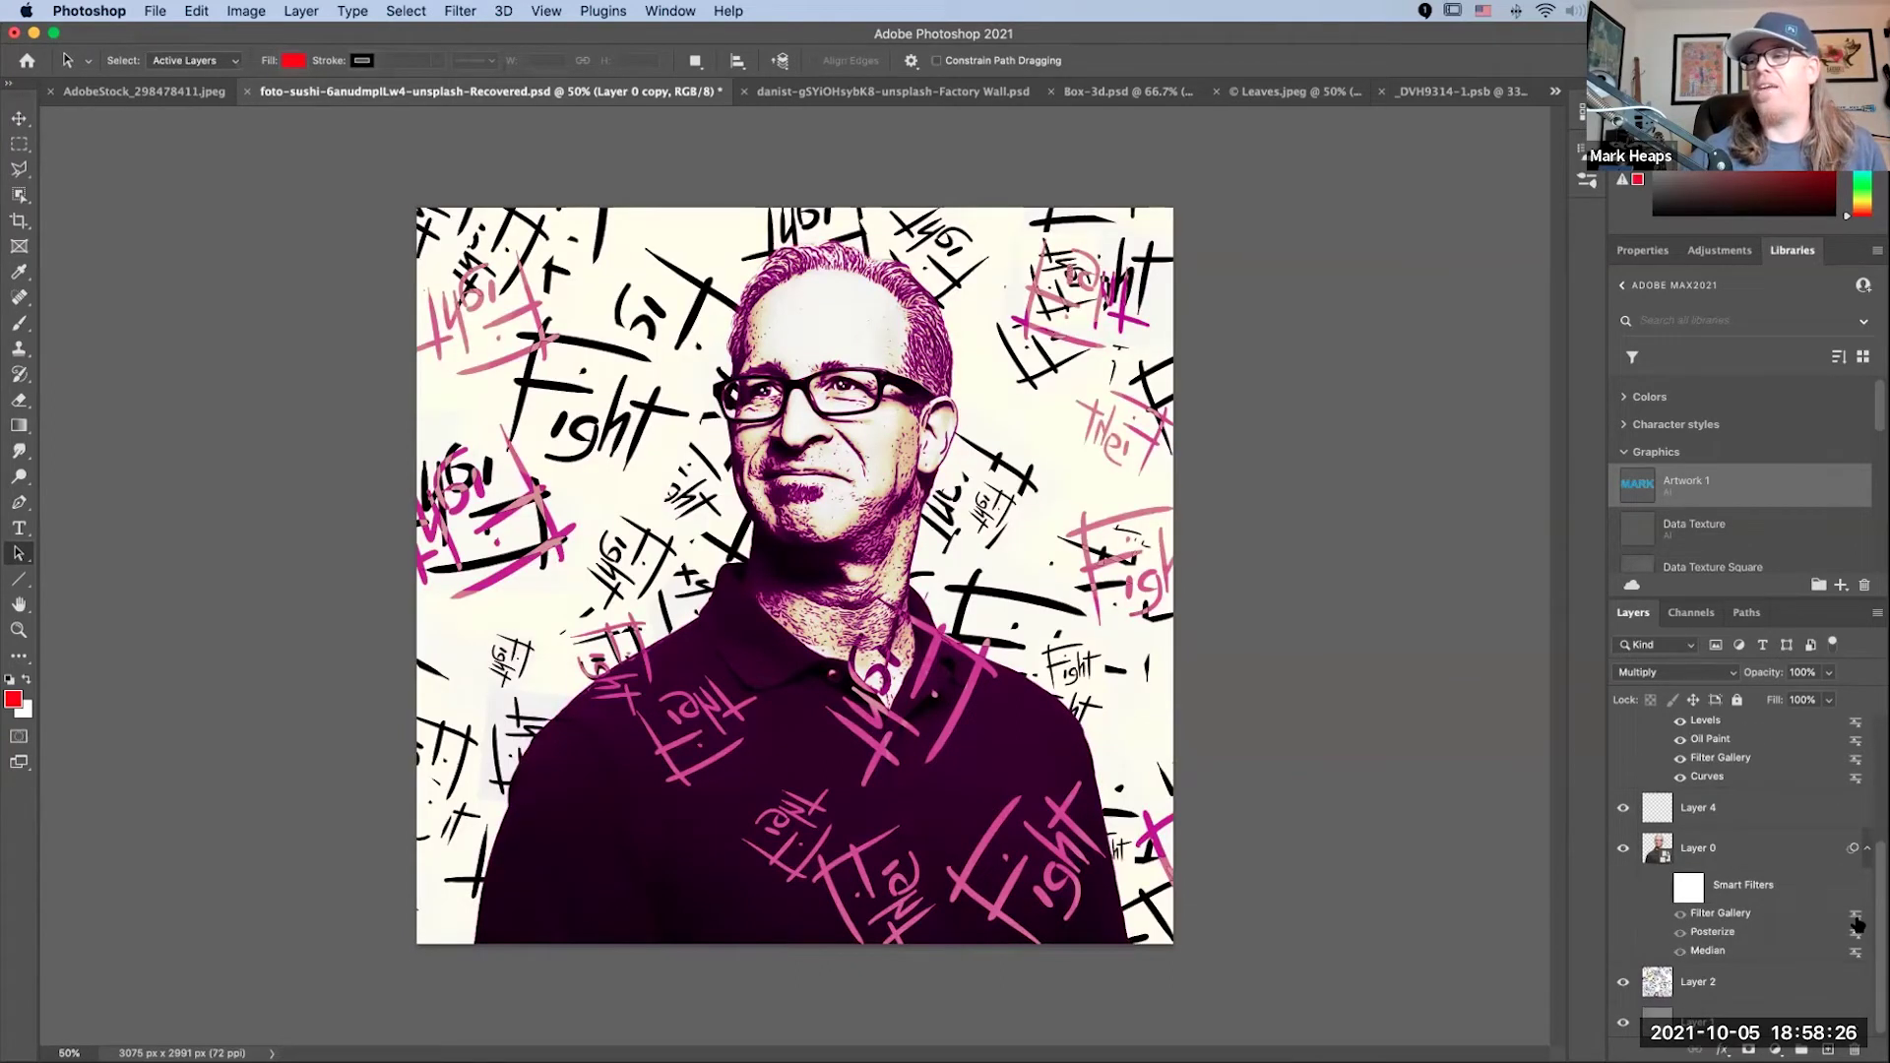
pyautogui.scroll(8, 1873, 757)
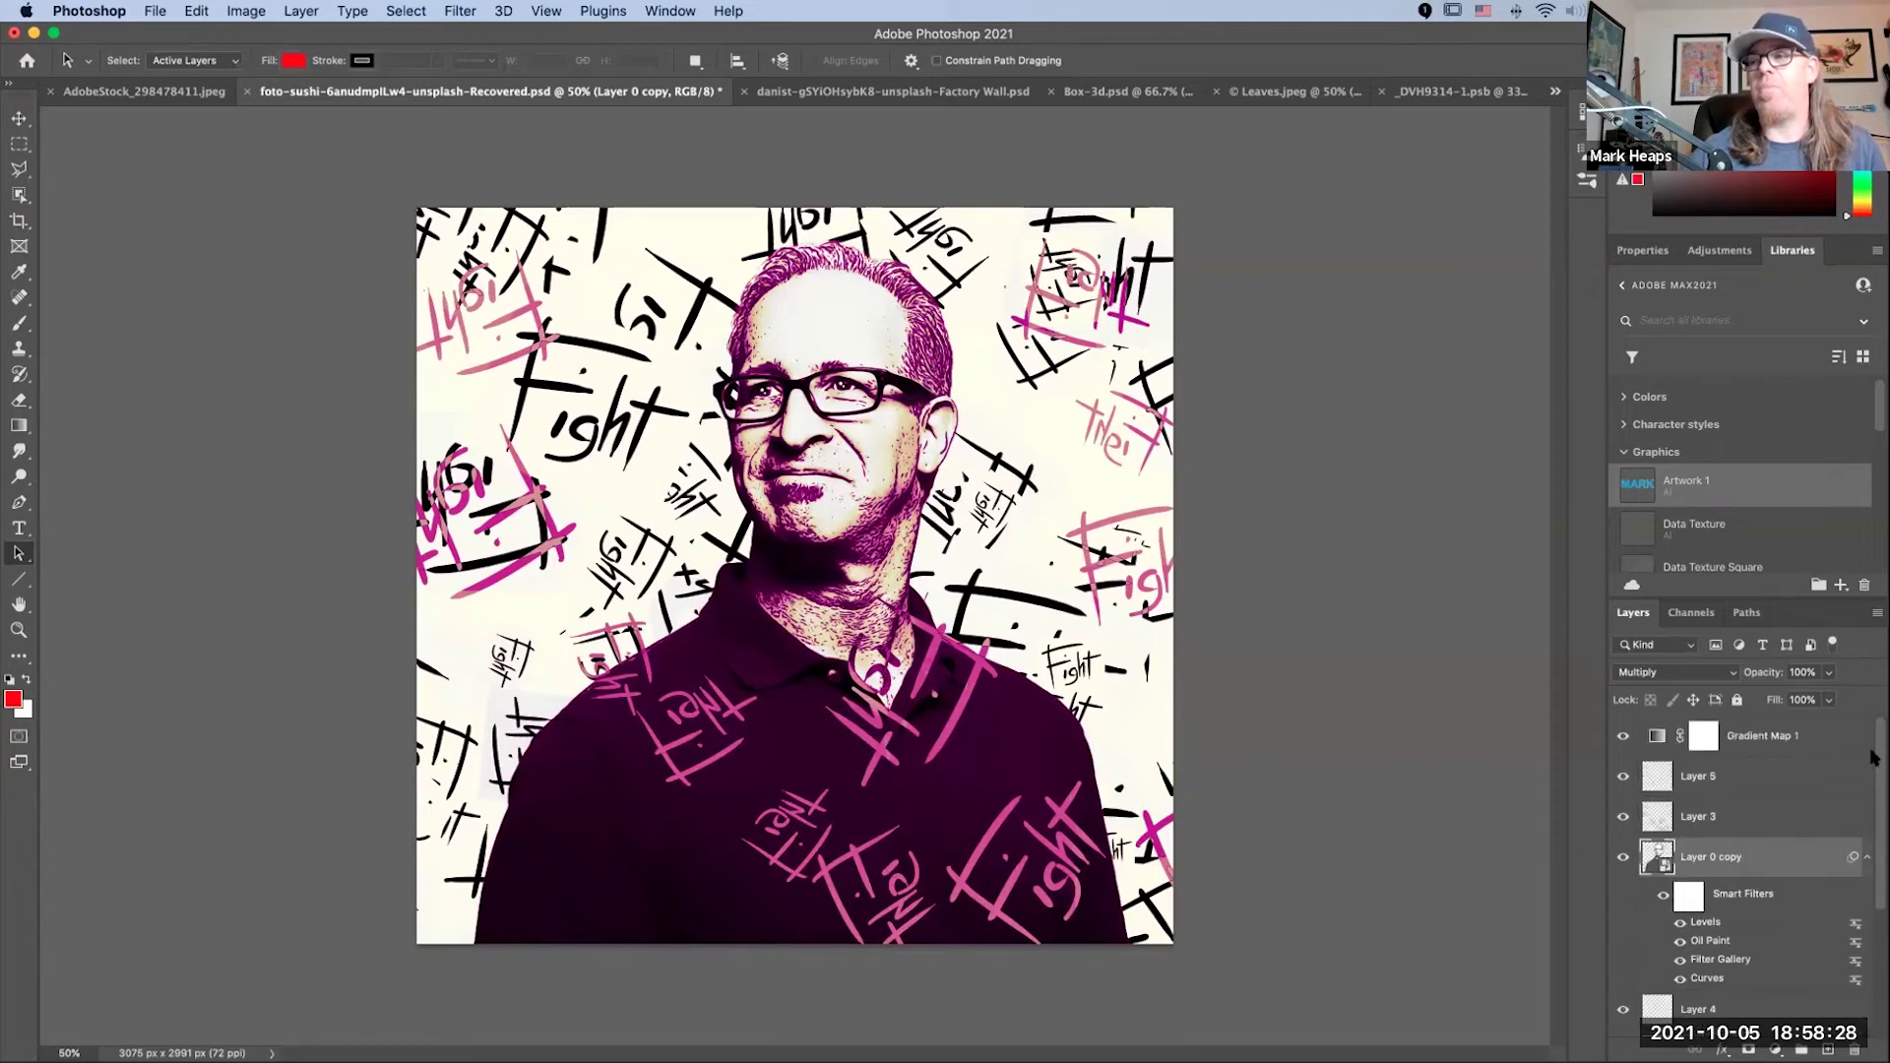
pyautogui.click(1866, 858)
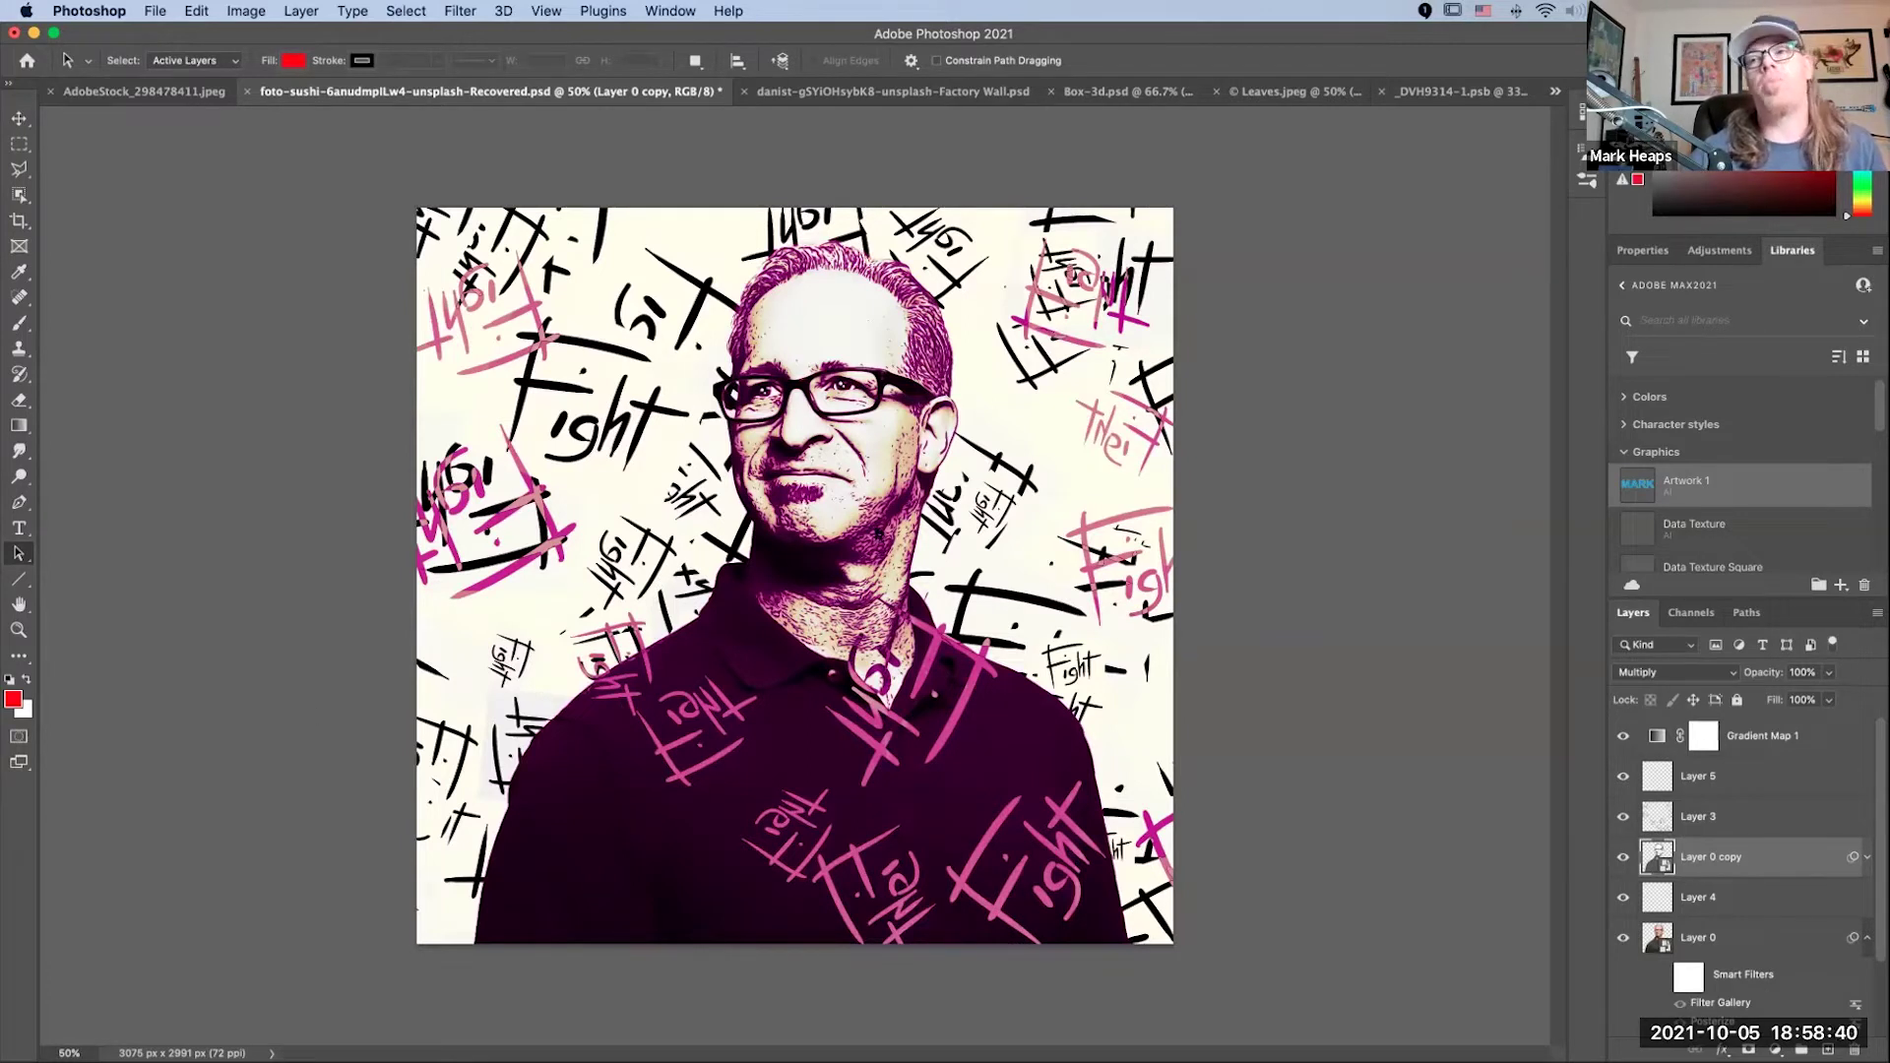
# Step: Examine the stroke texture on the man's chin and neck up close, and return to the AdobeStock leaf portrait document
pyautogui.press('super+space')
pyautogui.click(958, 553)
pyautogui.moveTo(1004, 573); pyautogui.dragTo(922, 635)
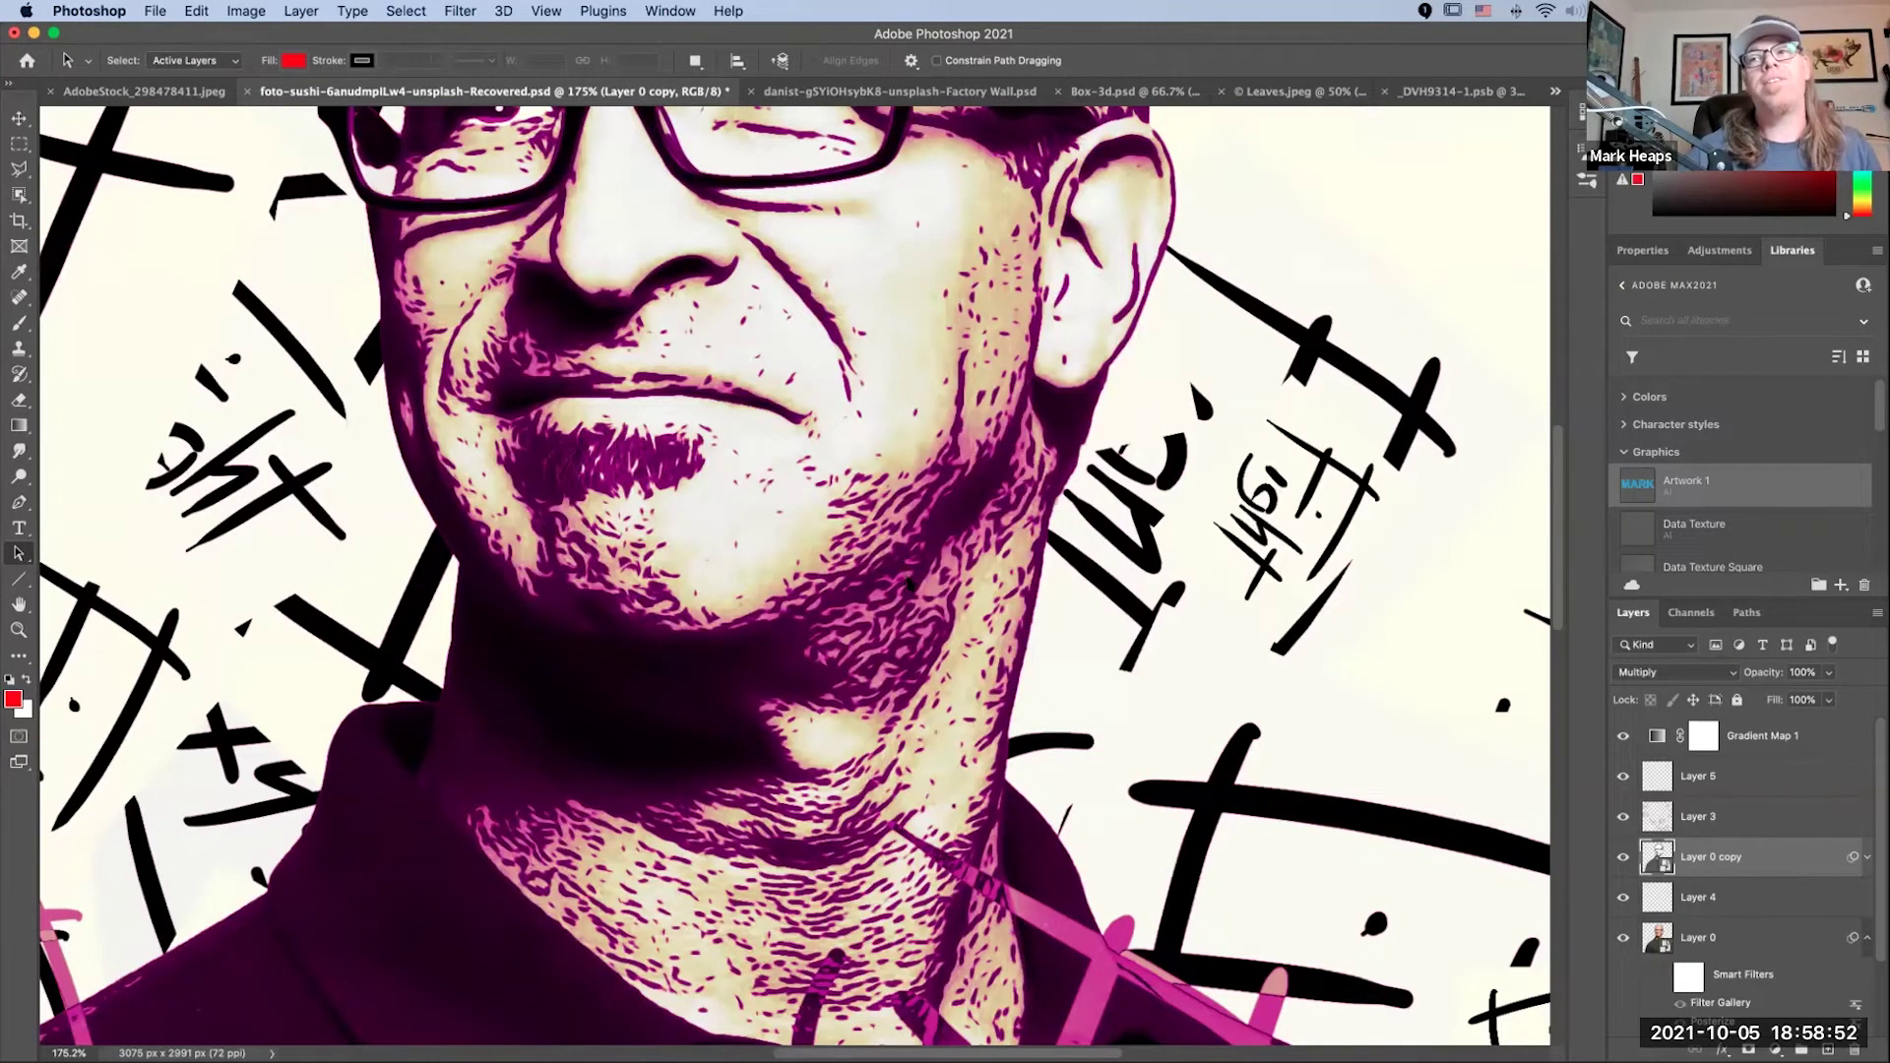
pyautogui.hotkey('ctrl', 'Tab')
pyautogui.hotkey('ctrl', 'shift', 'Tab')
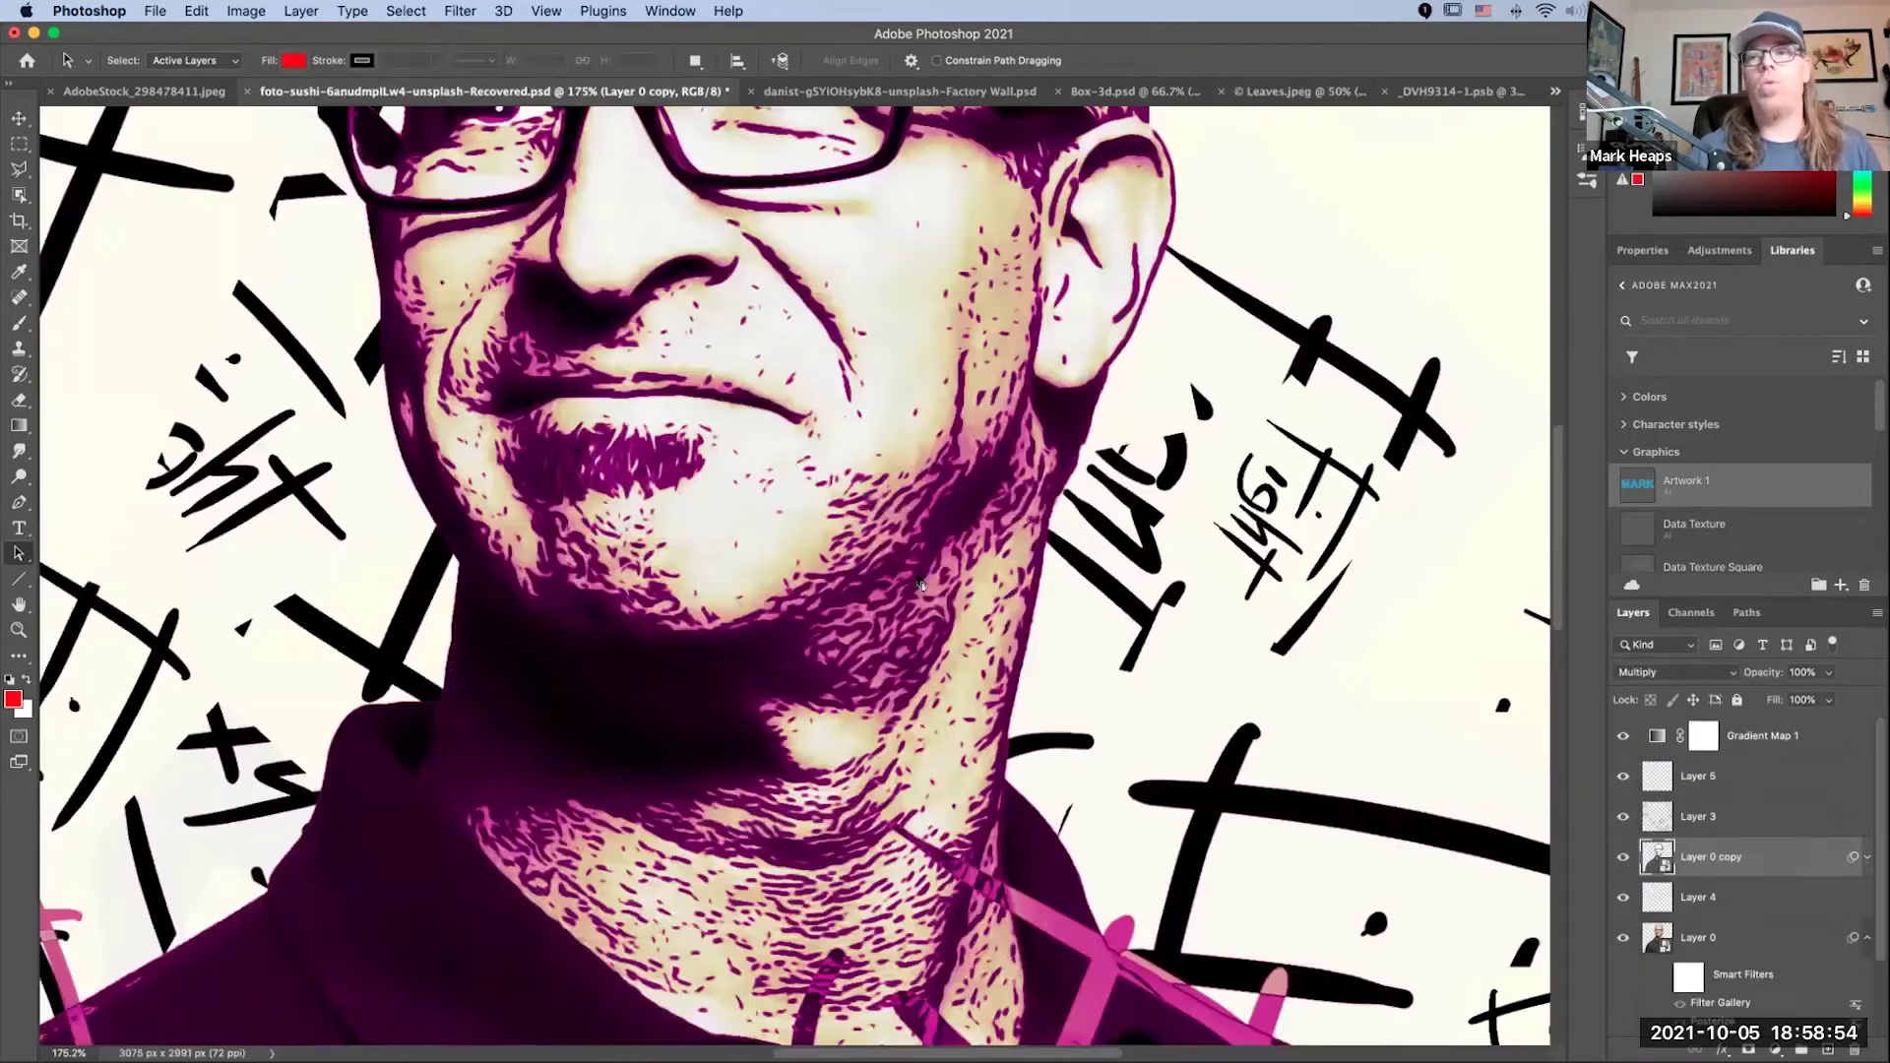
pyautogui.hotkey('ctrl', 'shift', 'Tab')
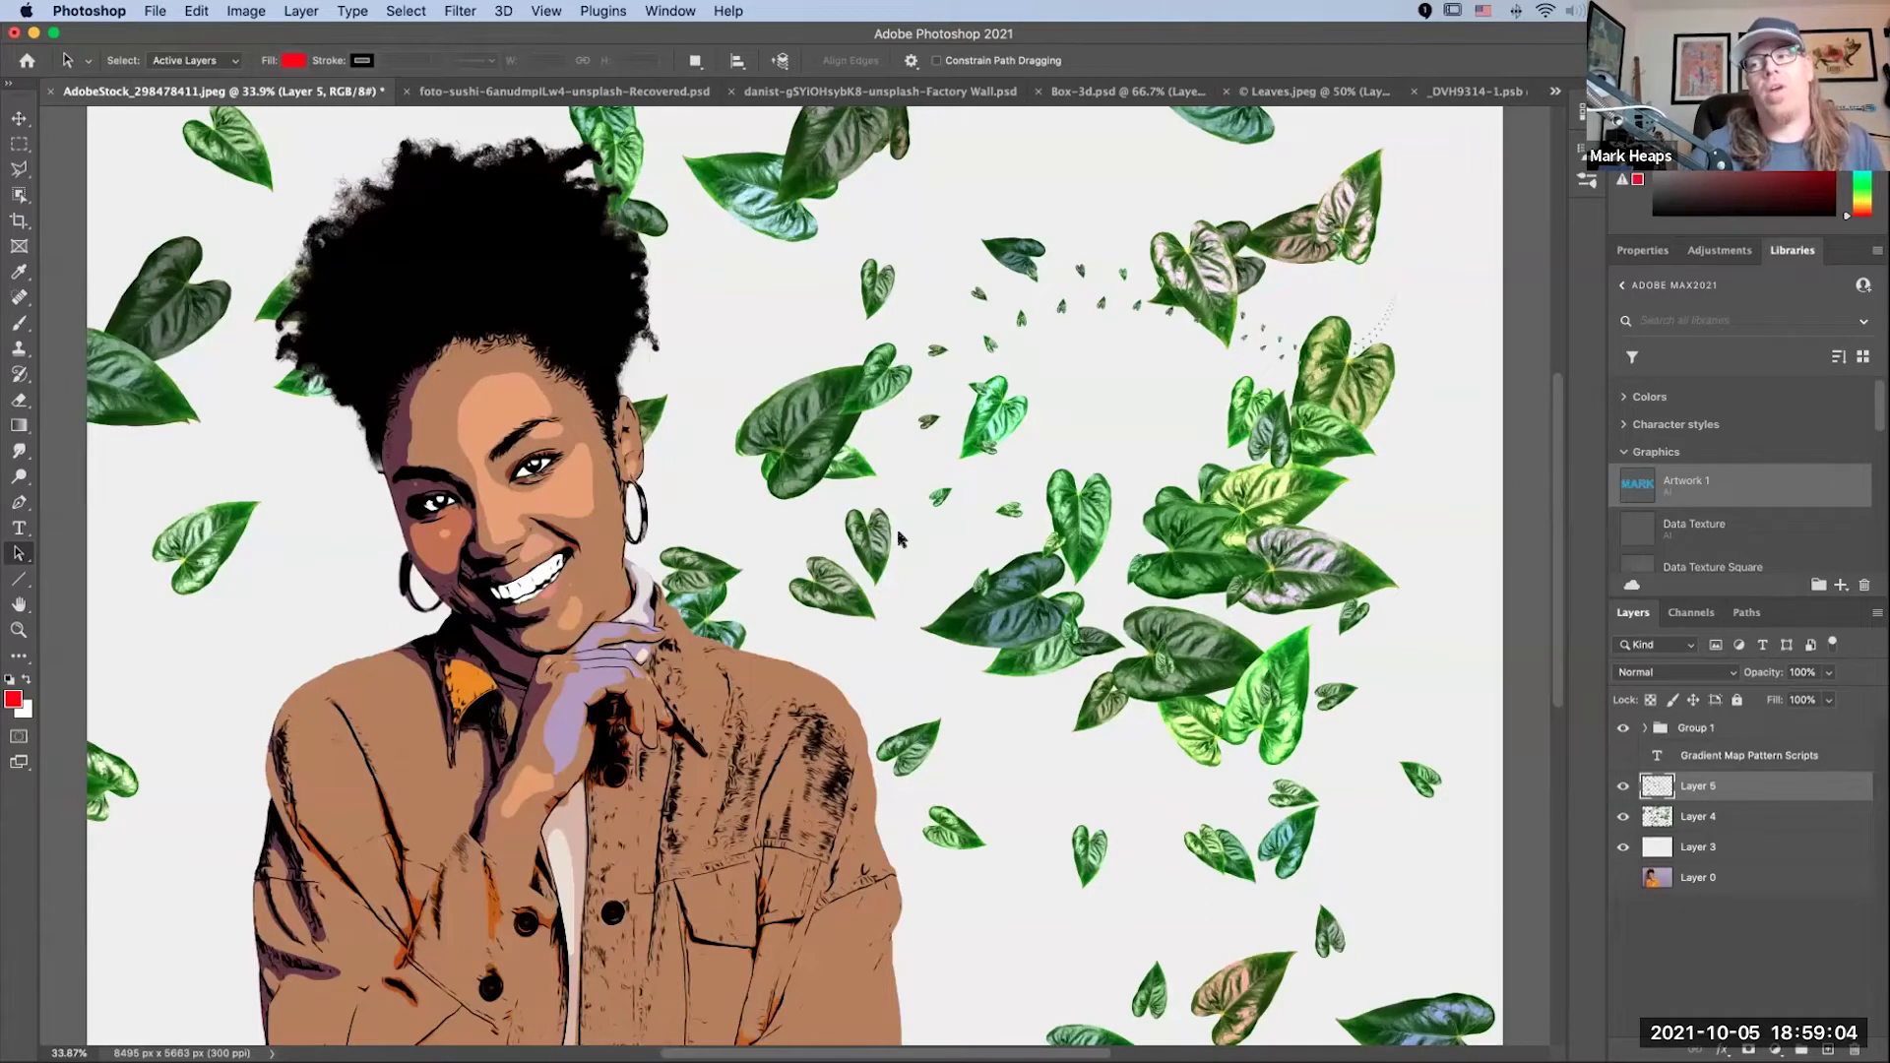
# Step: Add a Gradient Map adjustment layer above Group 1 to recolor the portrait and leaves
pyautogui.click(1748, 733)
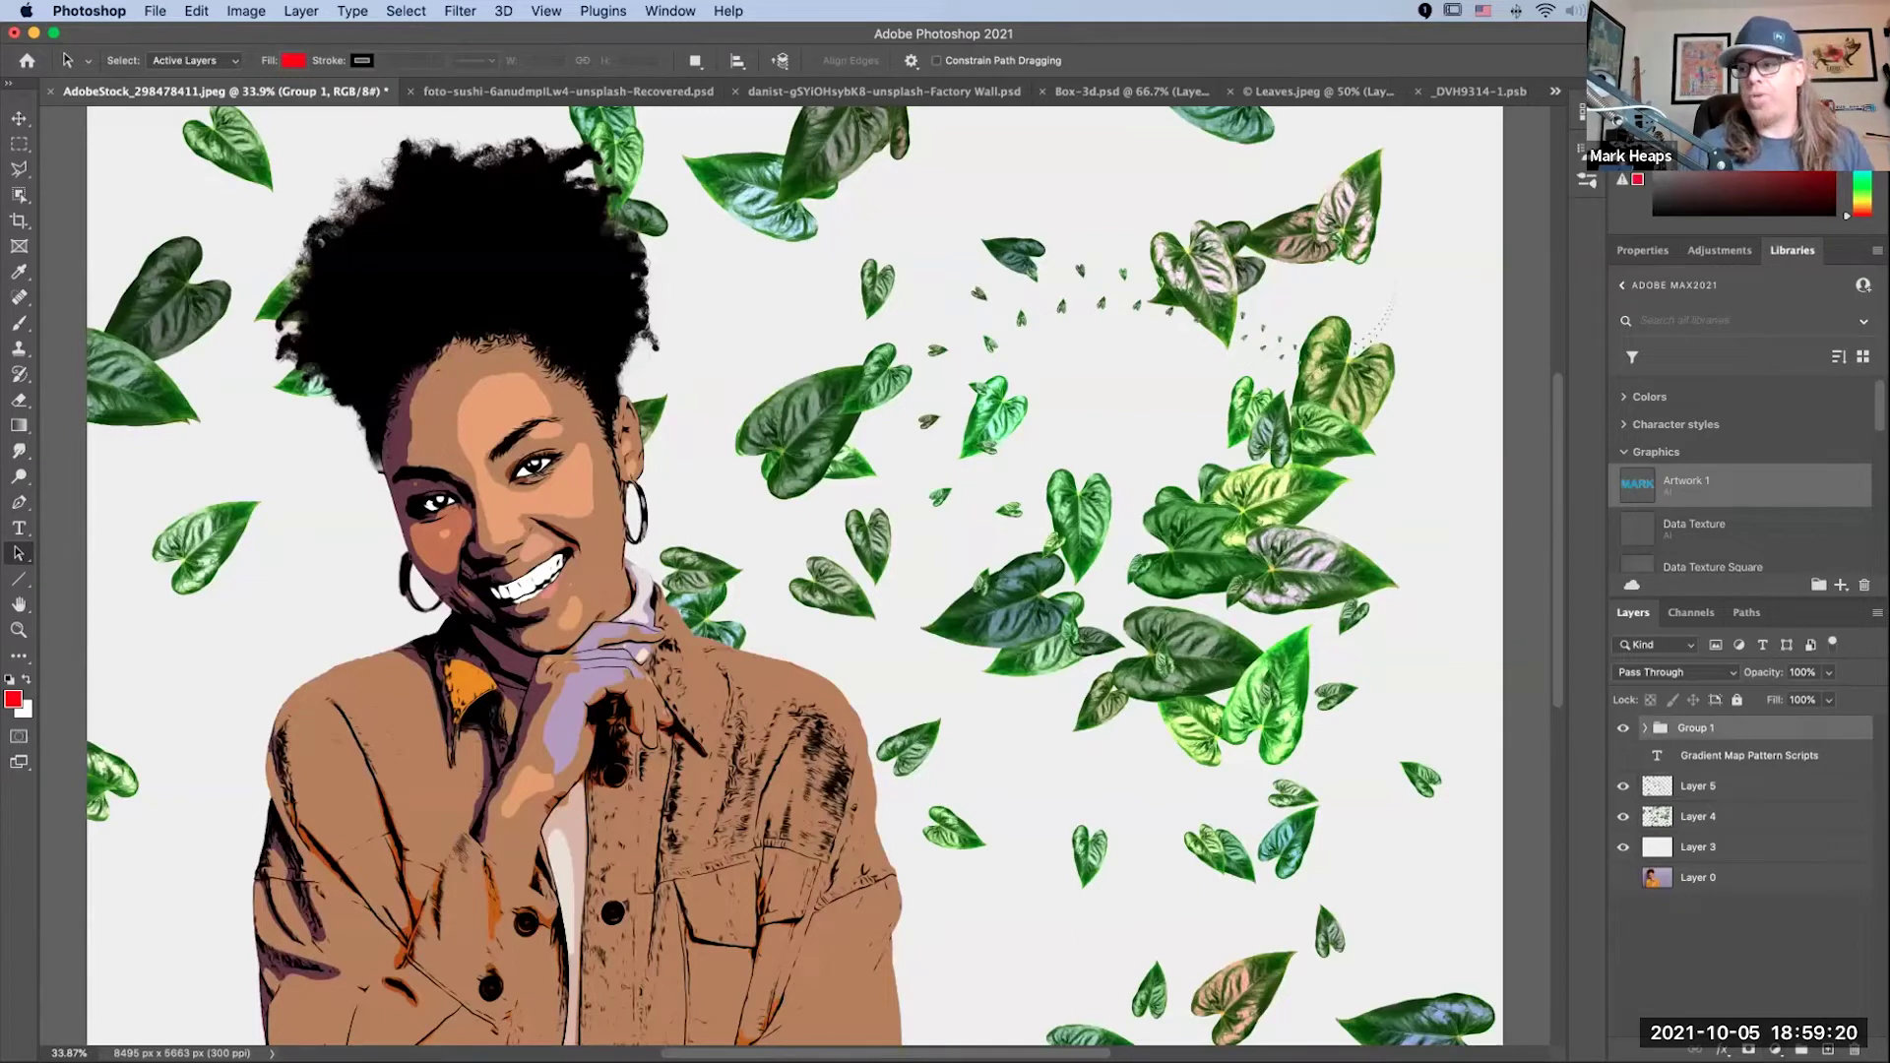
pyautogui.click(1775, 1049)
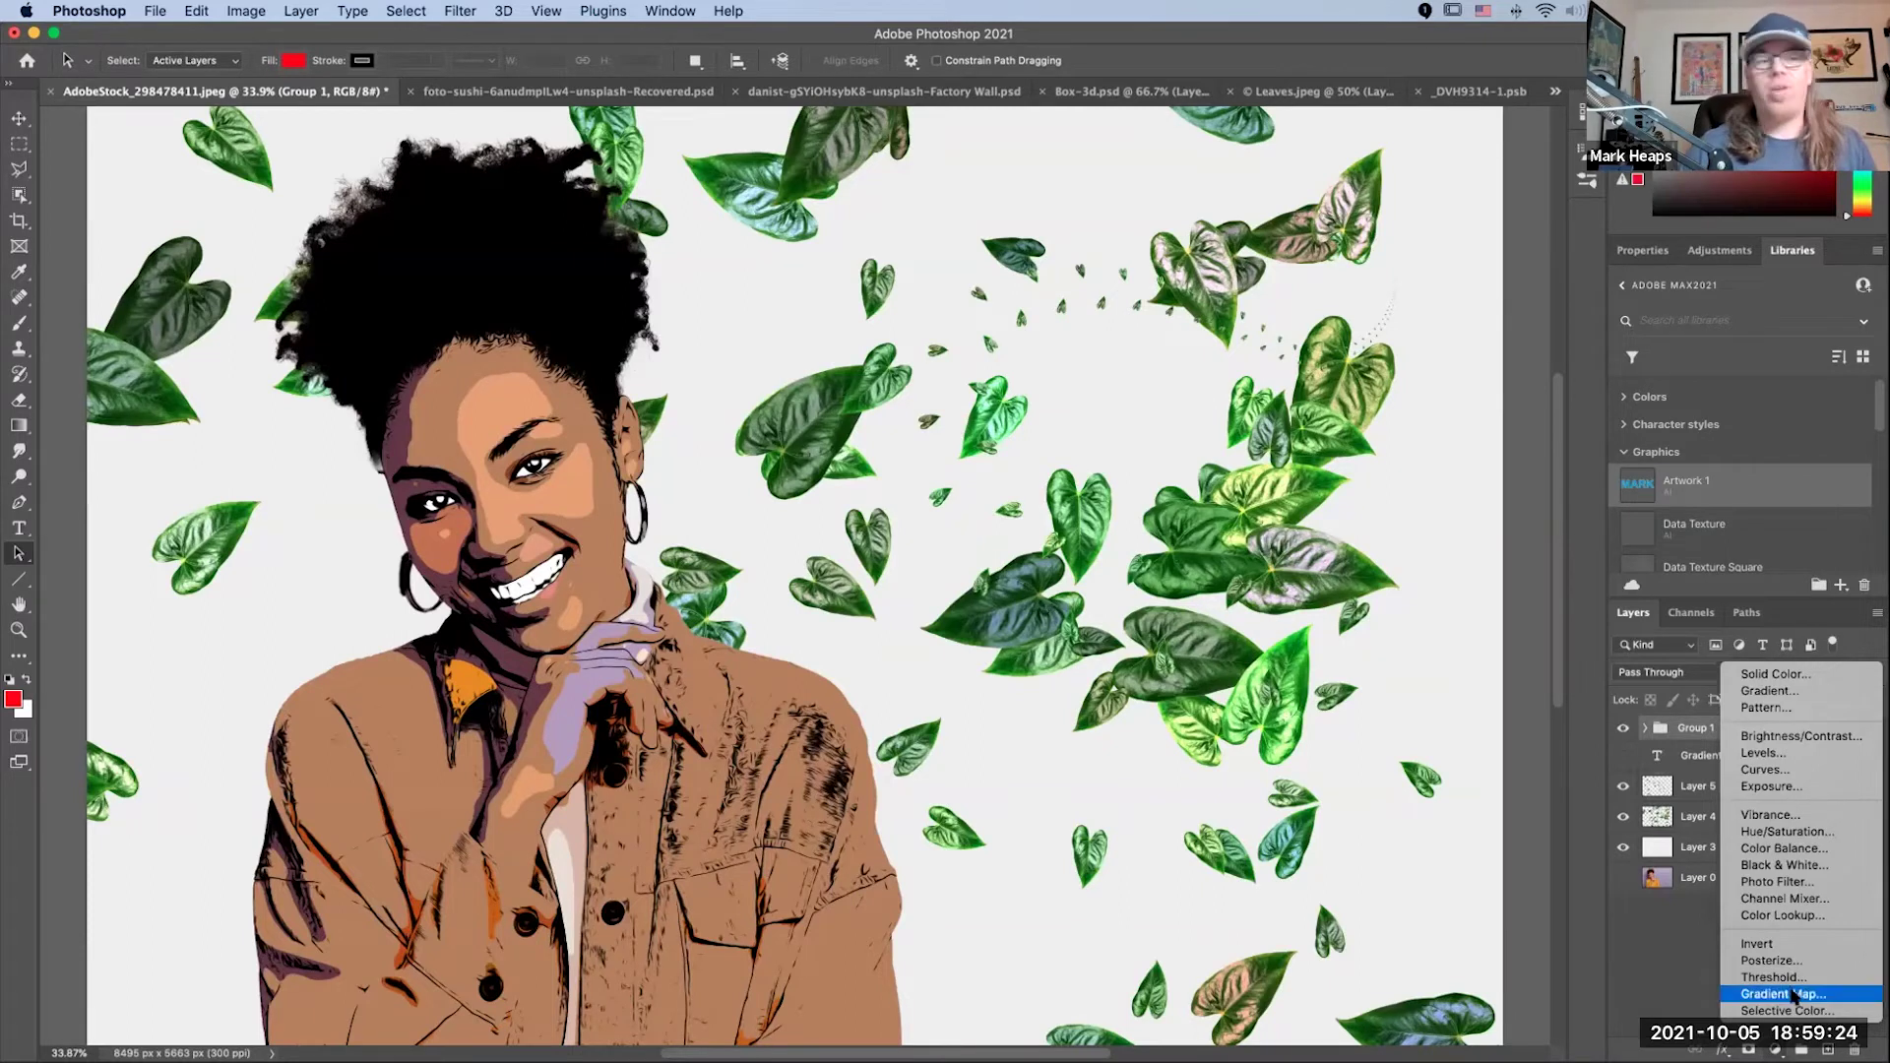
pyautogui.click(1791, 996)
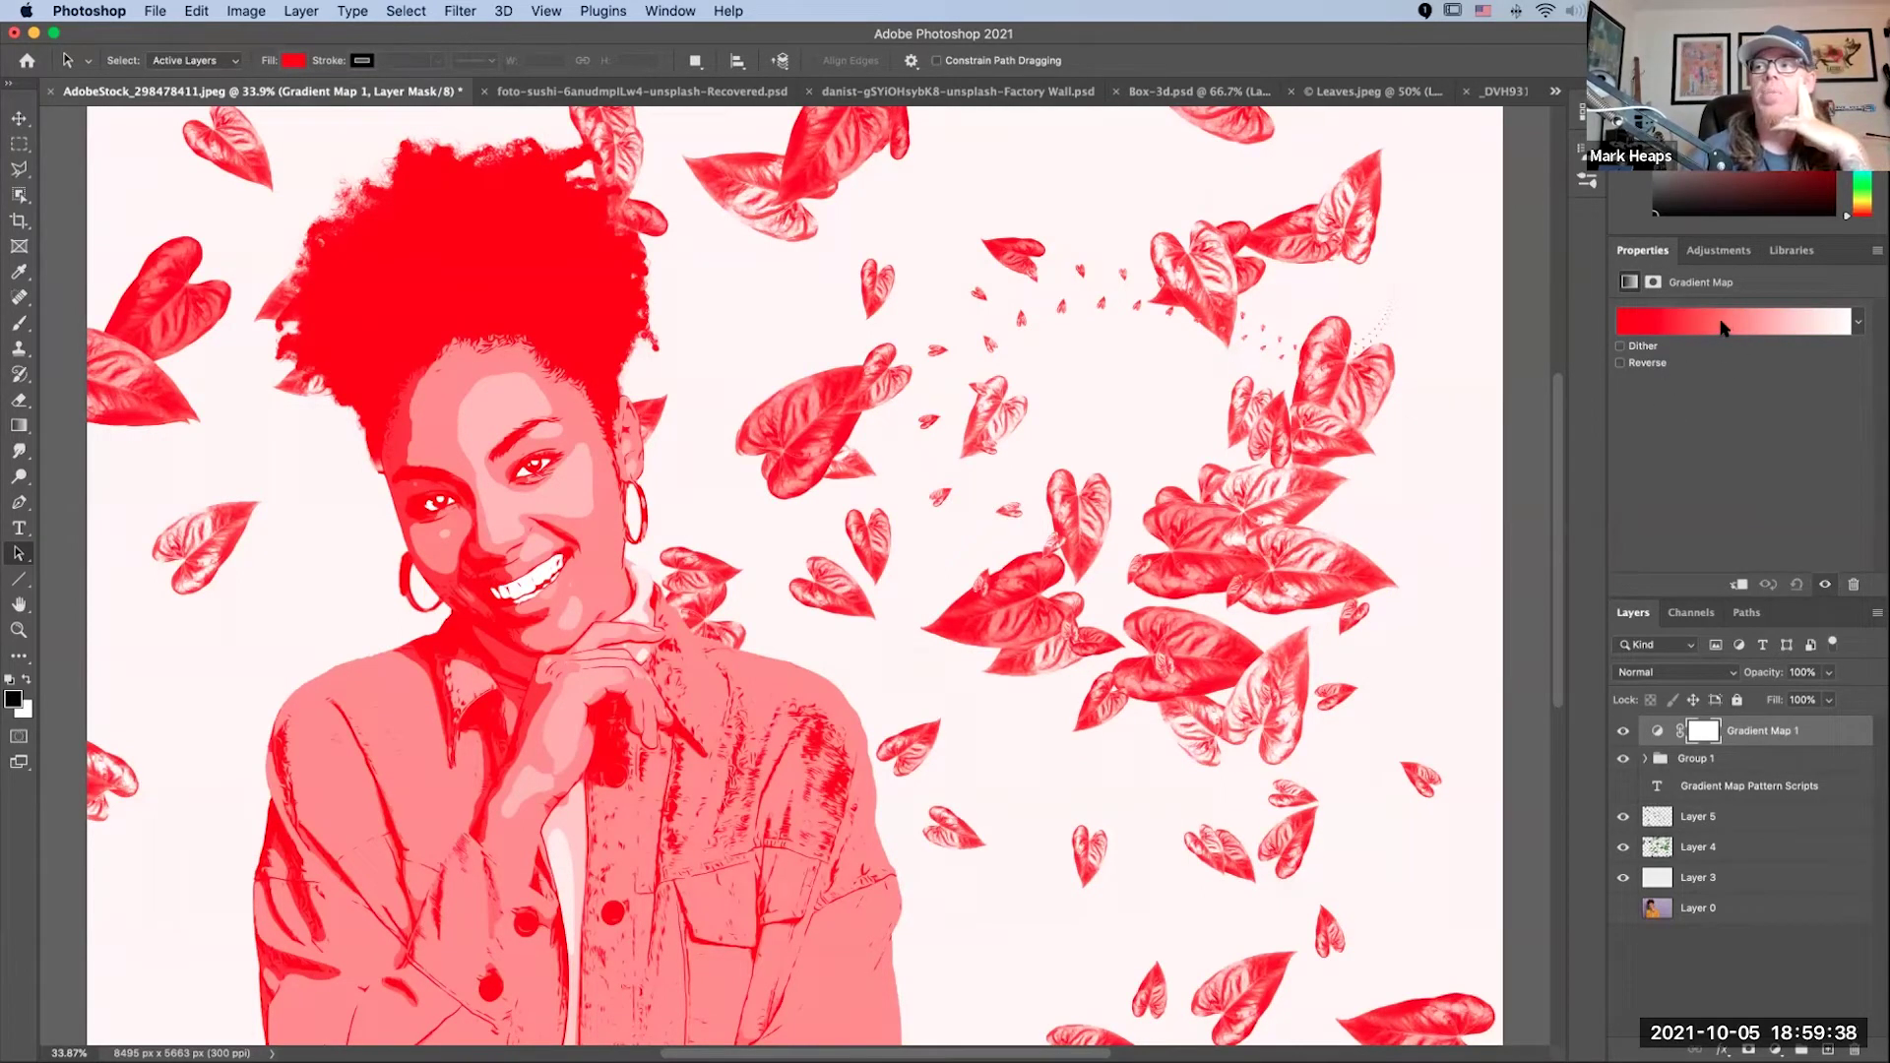
# Step: Try the blue-to-pink, pale lavender and cream-to-pink Iridescent presets on the gradient map
pyautogui.click(1857, 323)
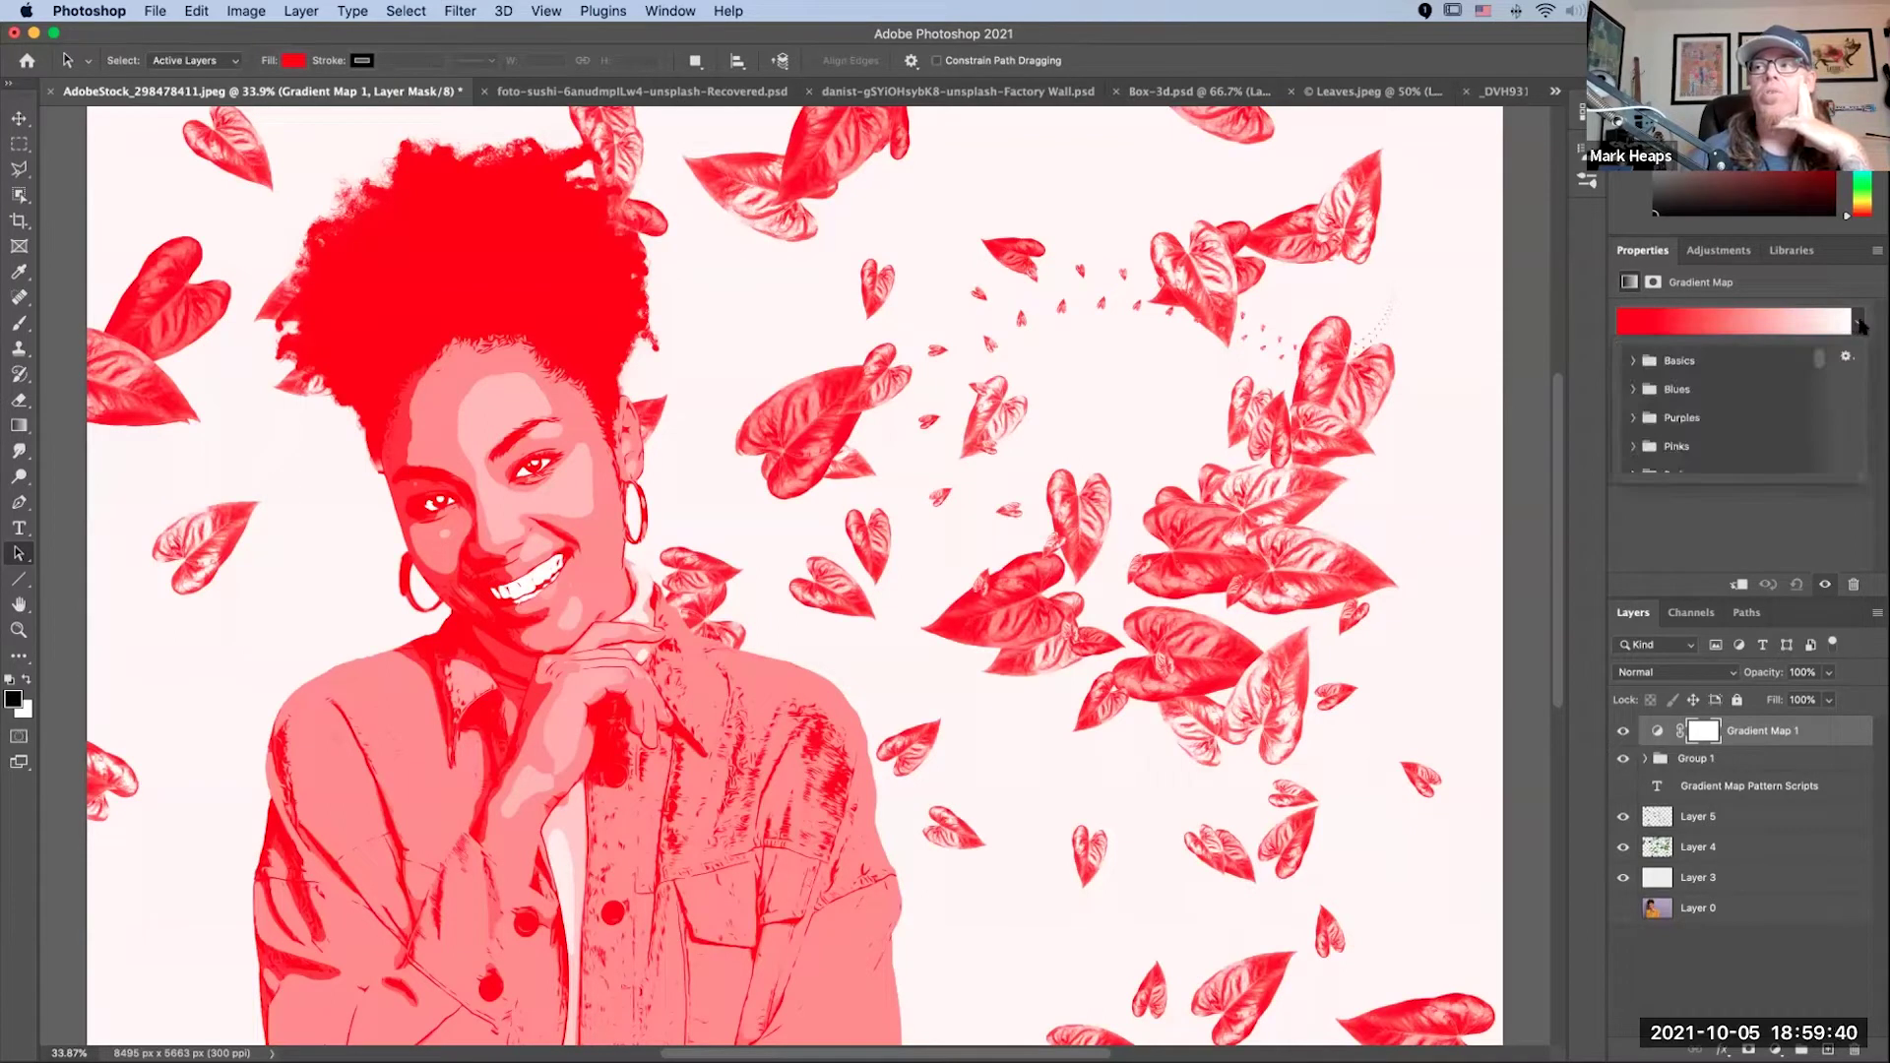
pyautogui.moveTo(1818, 364); pyautogui.dragTo(1807, 376)
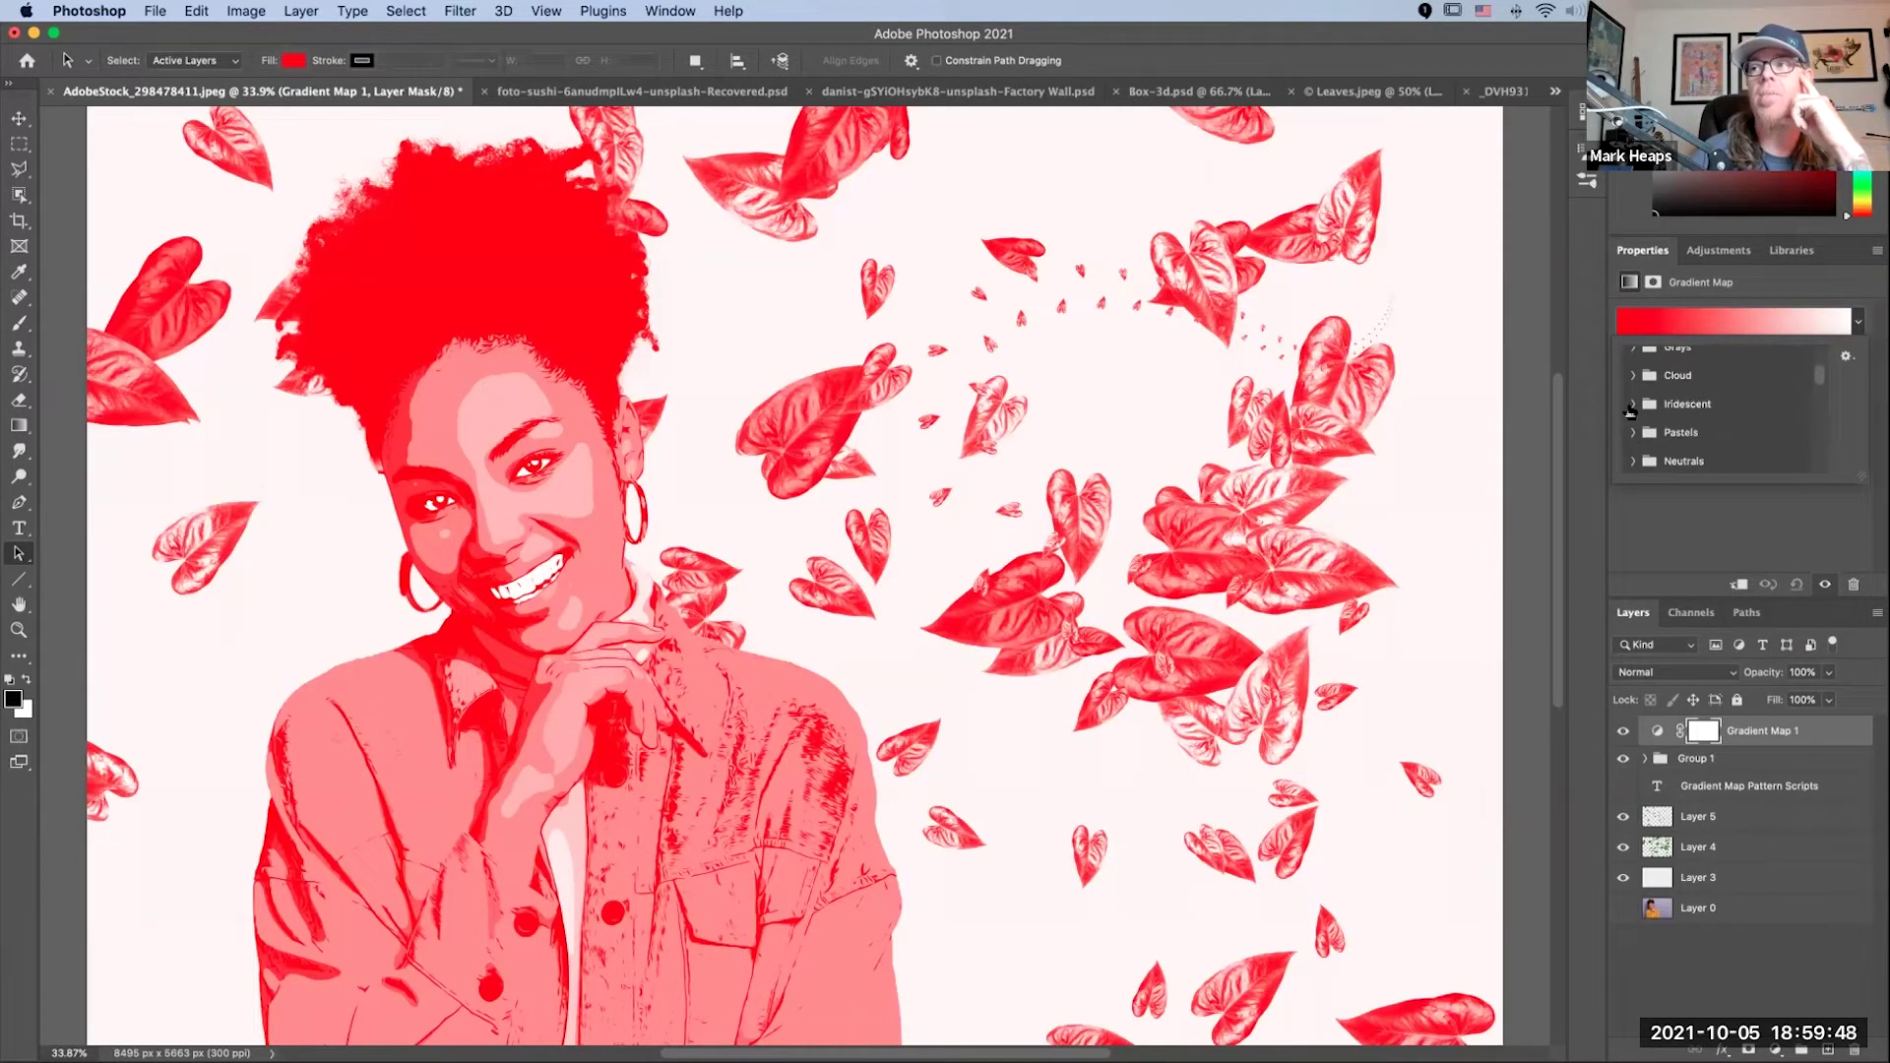
pyautogui.click(1632, 406)
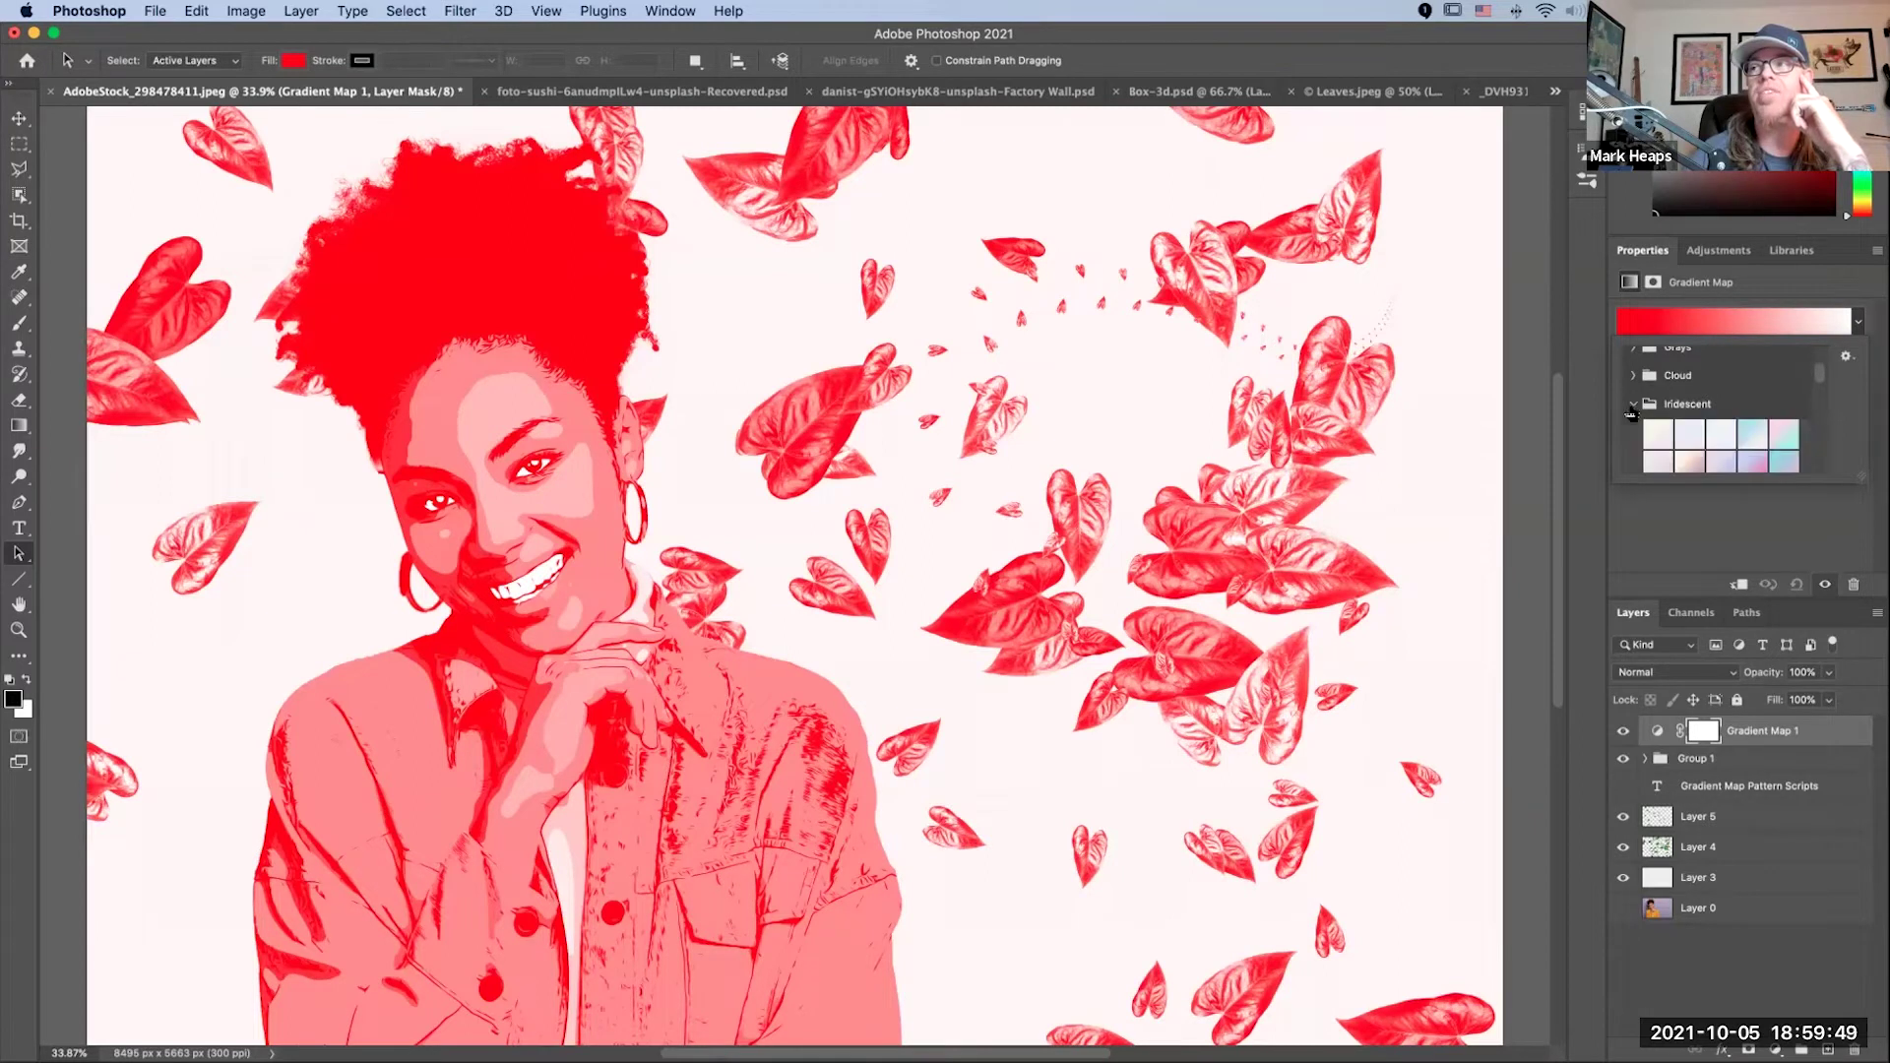
pyautogui.click(1743, 457)
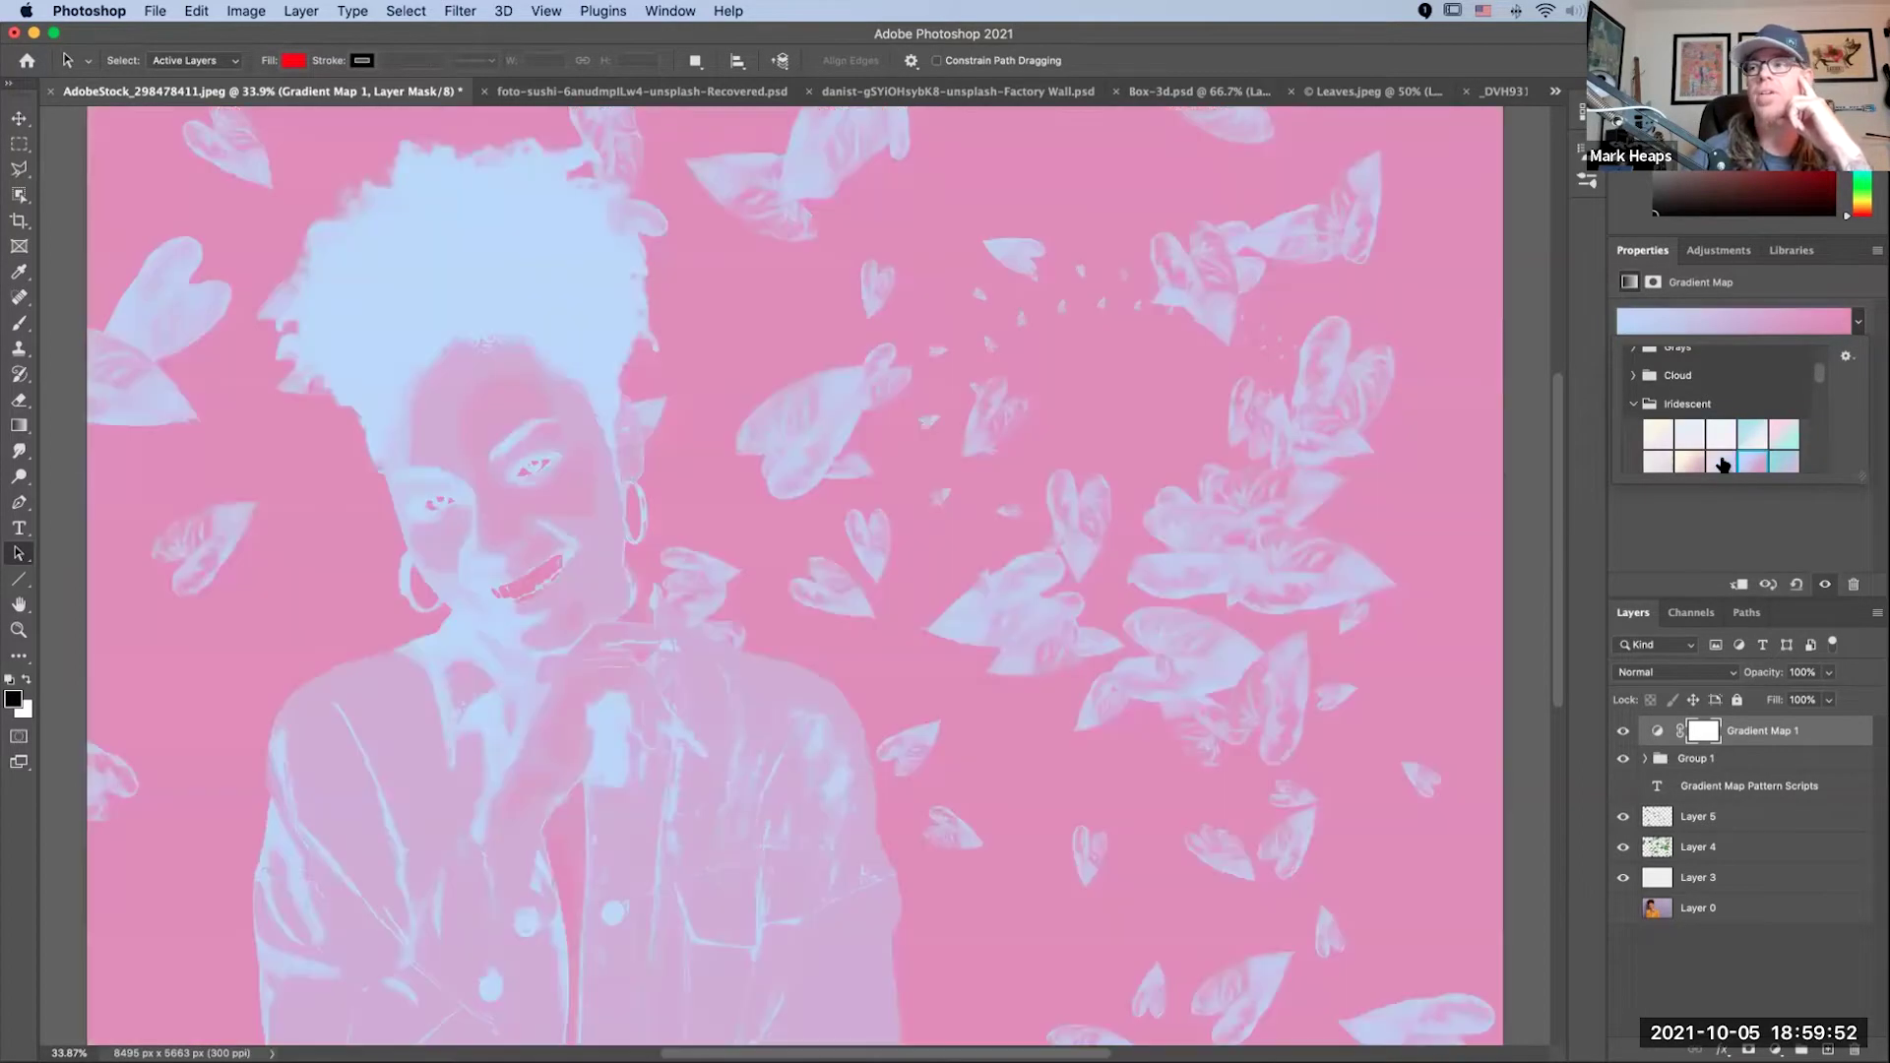
pyautogui.click(1720, 462)
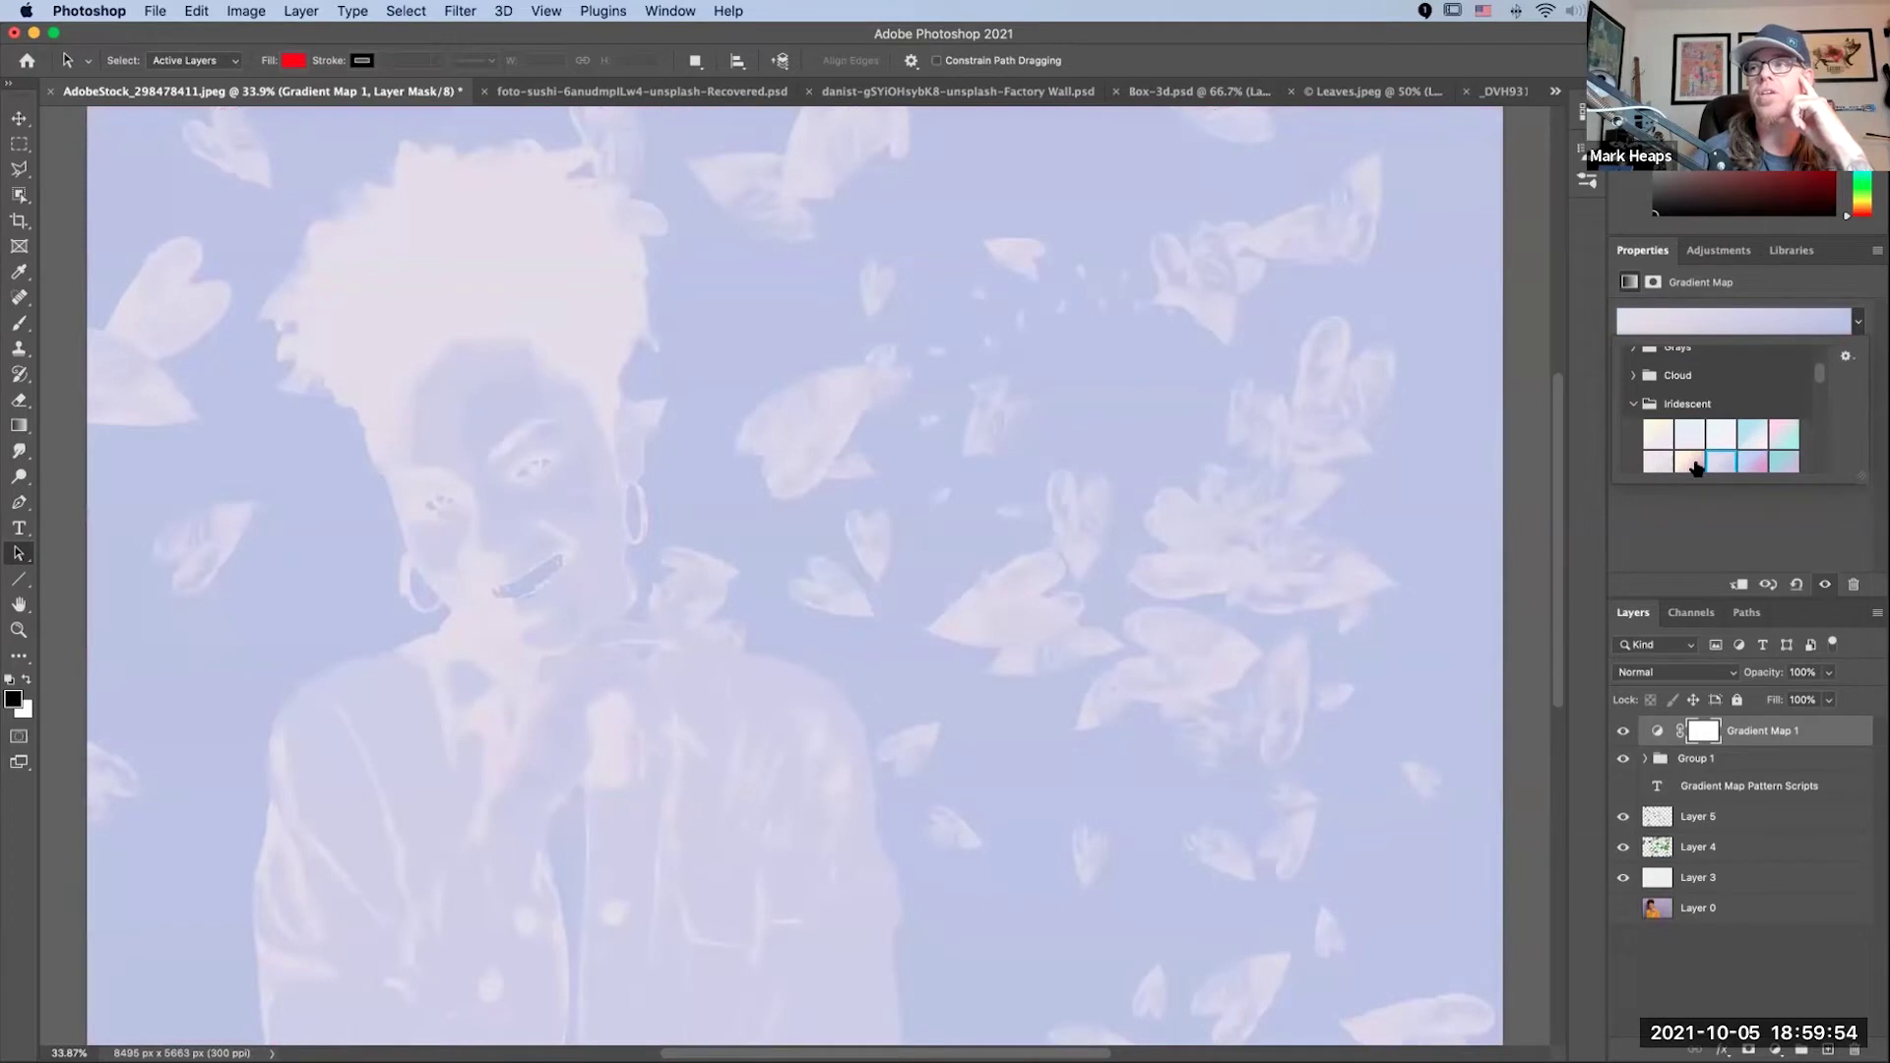
pyautogui.click(1693, 463)
# Step: Try more Iridescent gradients on the map, including mint-to-violet, green-to-lilac and mint-to-dark-plum
pyautogui.scroll(-3, 1819, 384)
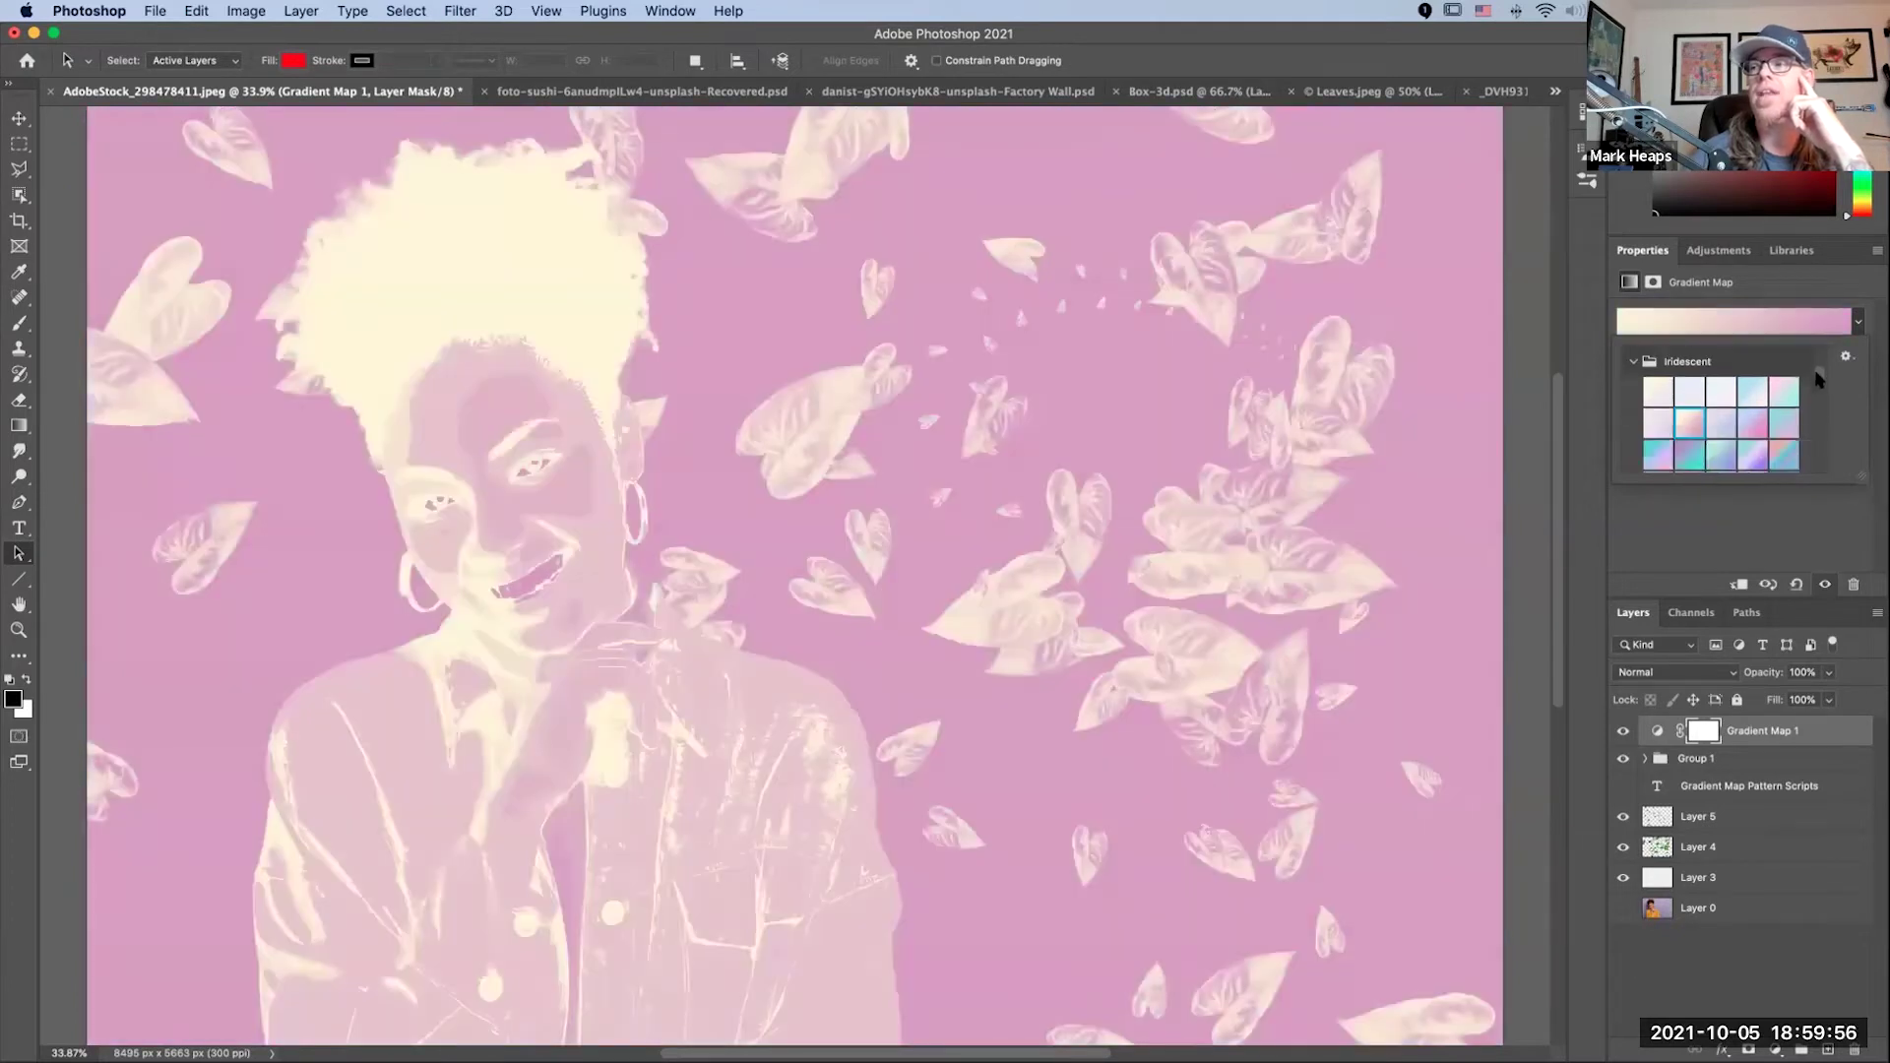
pyautogui.scroll(-1, 1819, 384)
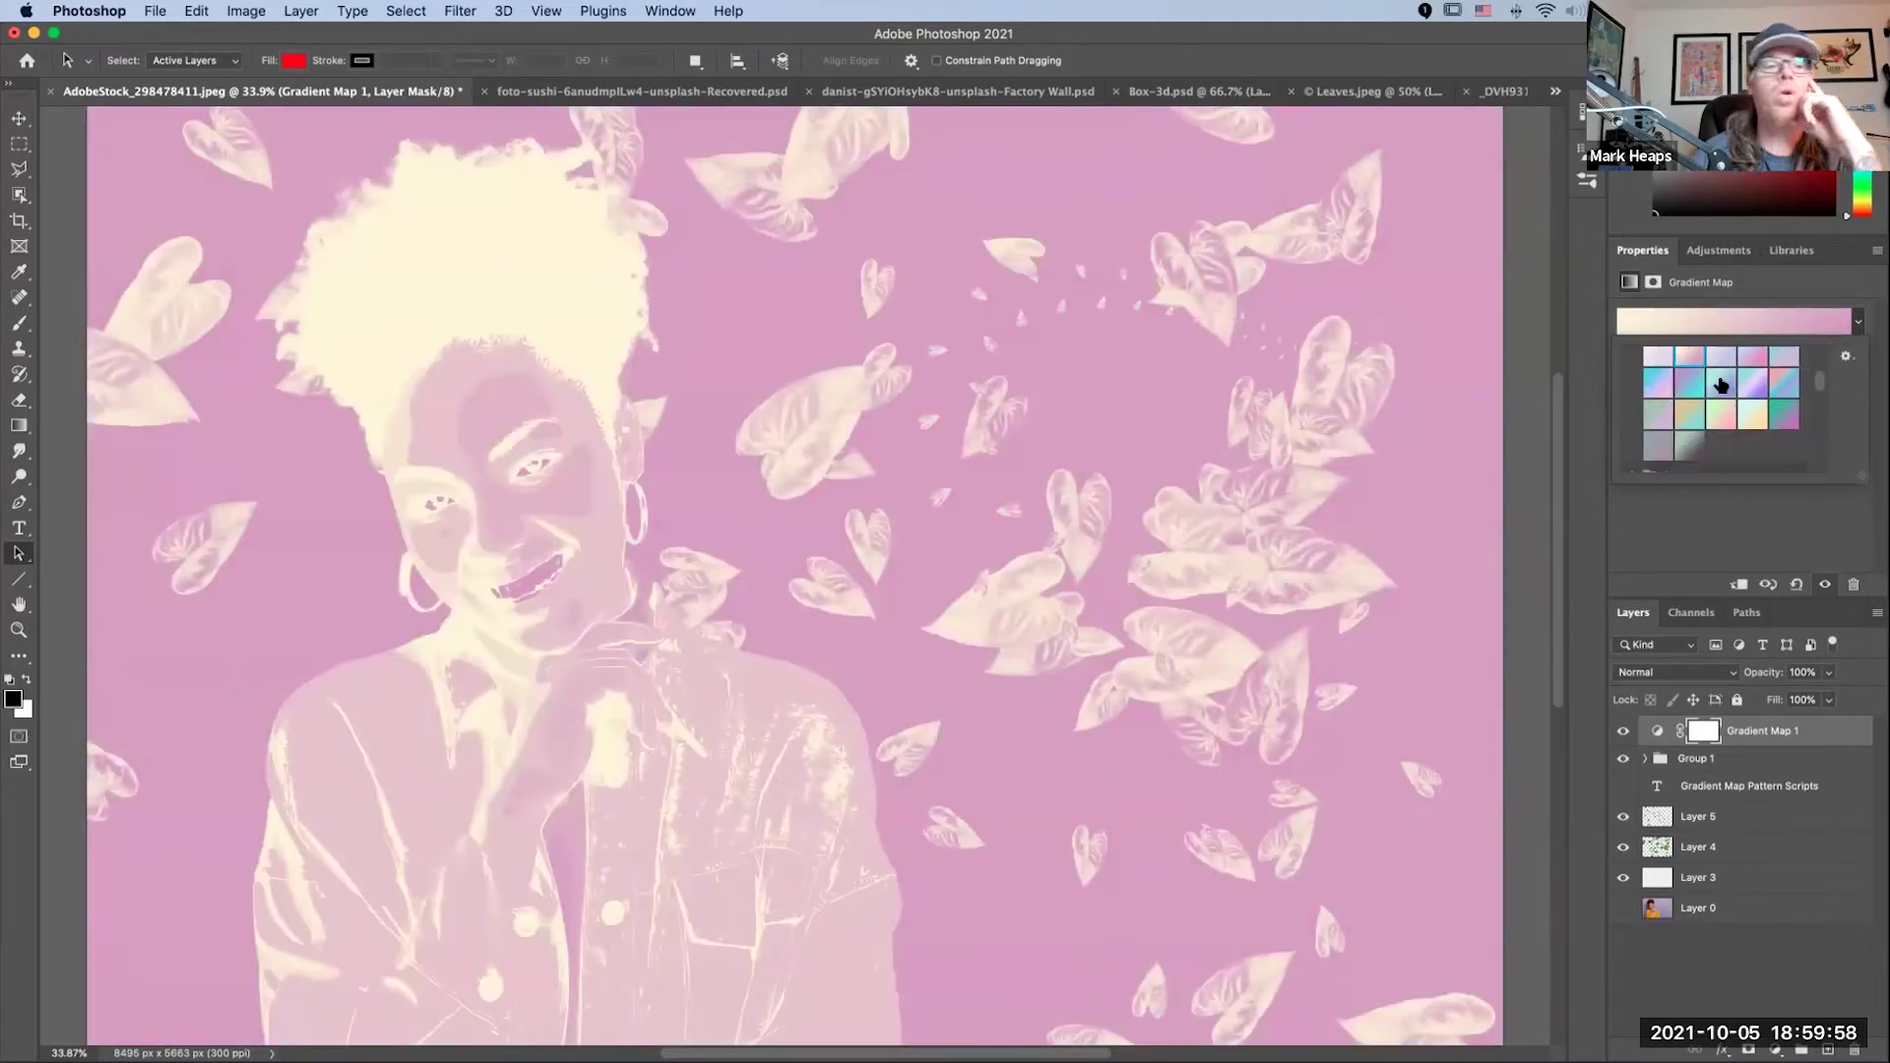
pyautogui.click(1721, 385)
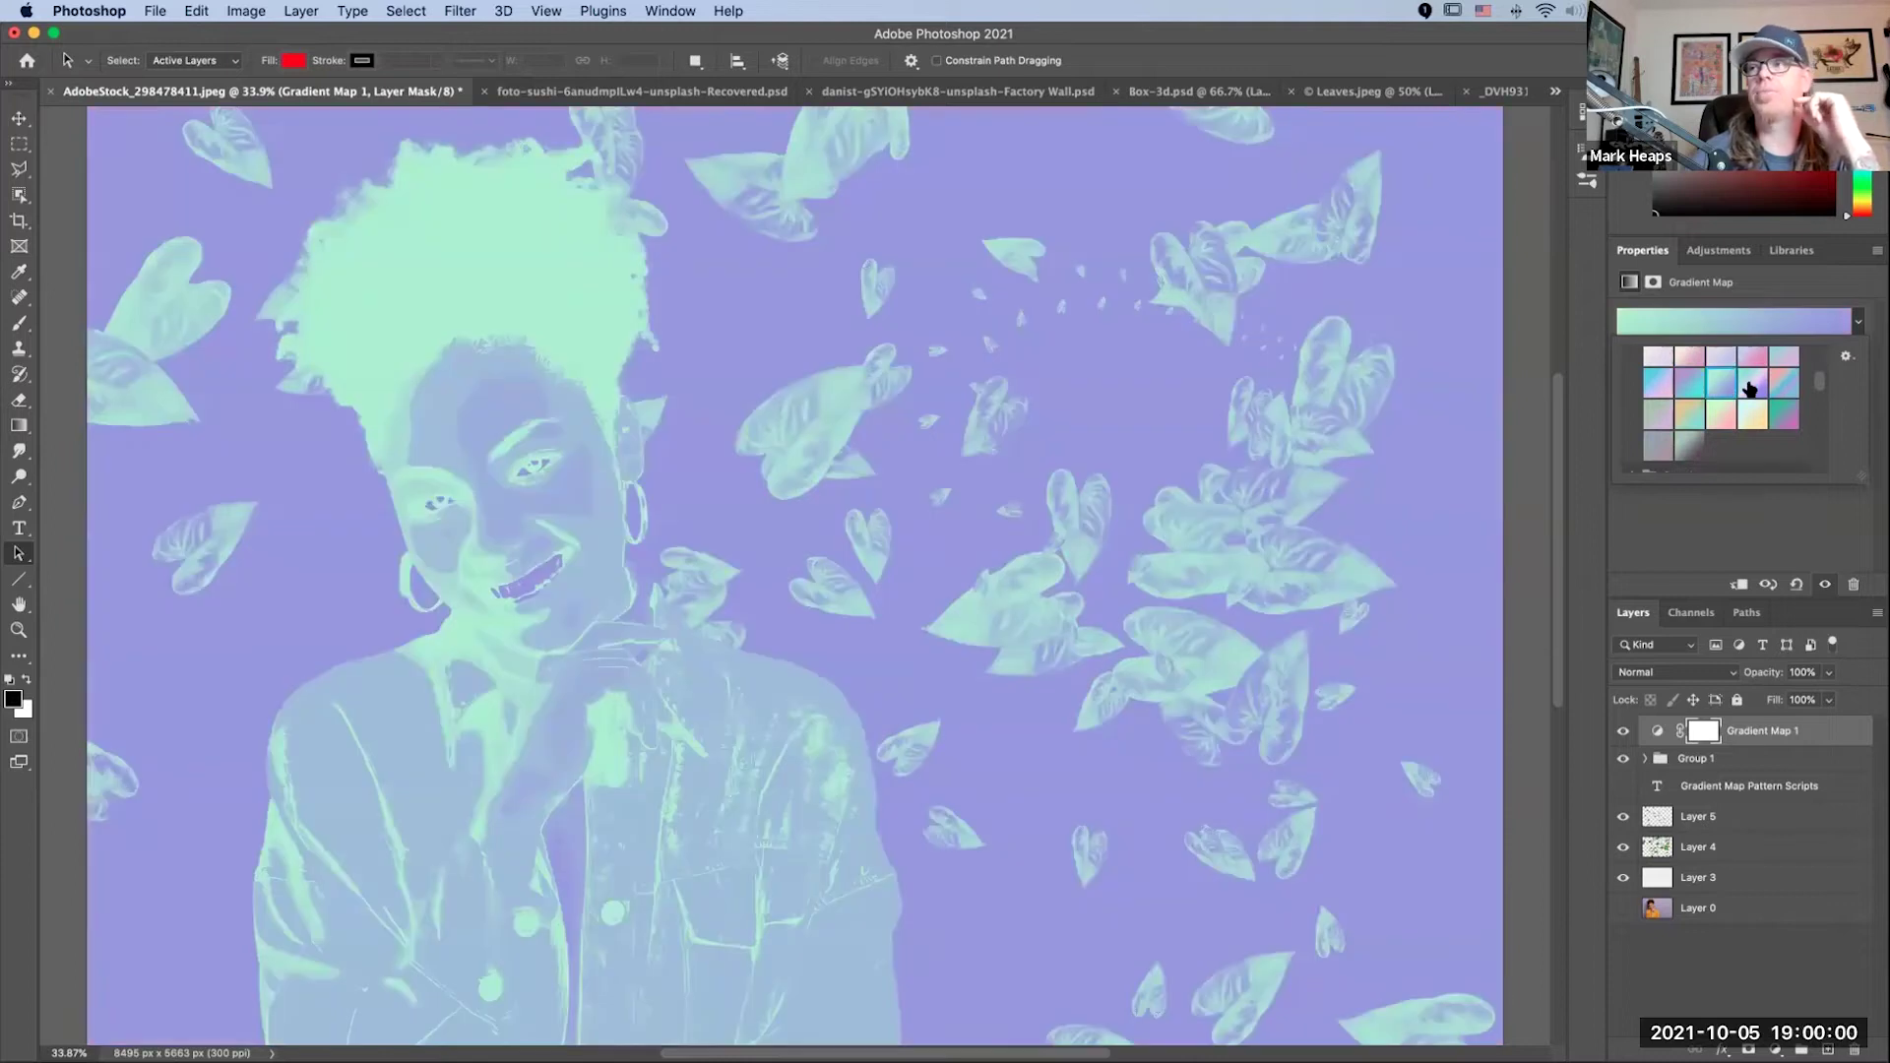
pyautogui.click(1750, 391)
pyautogui.click(1663, 414)
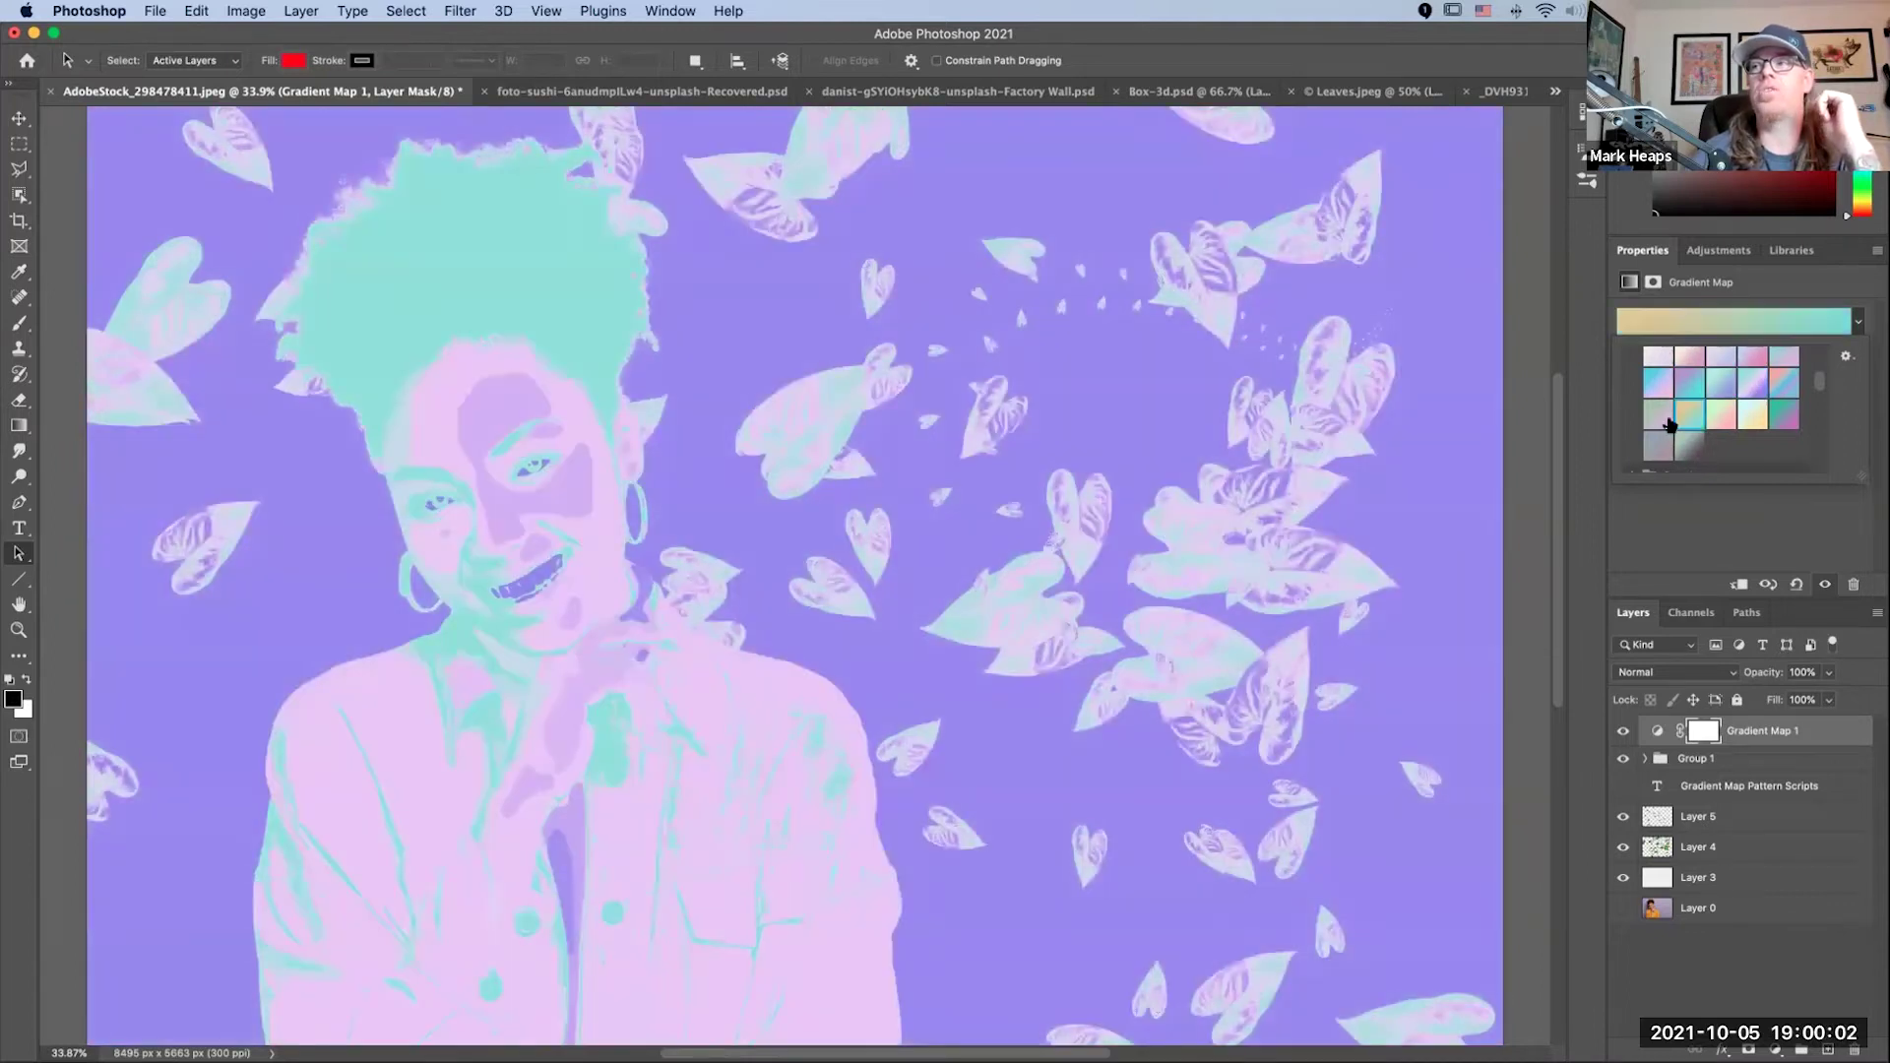
pyautogui.click(1664, 414)
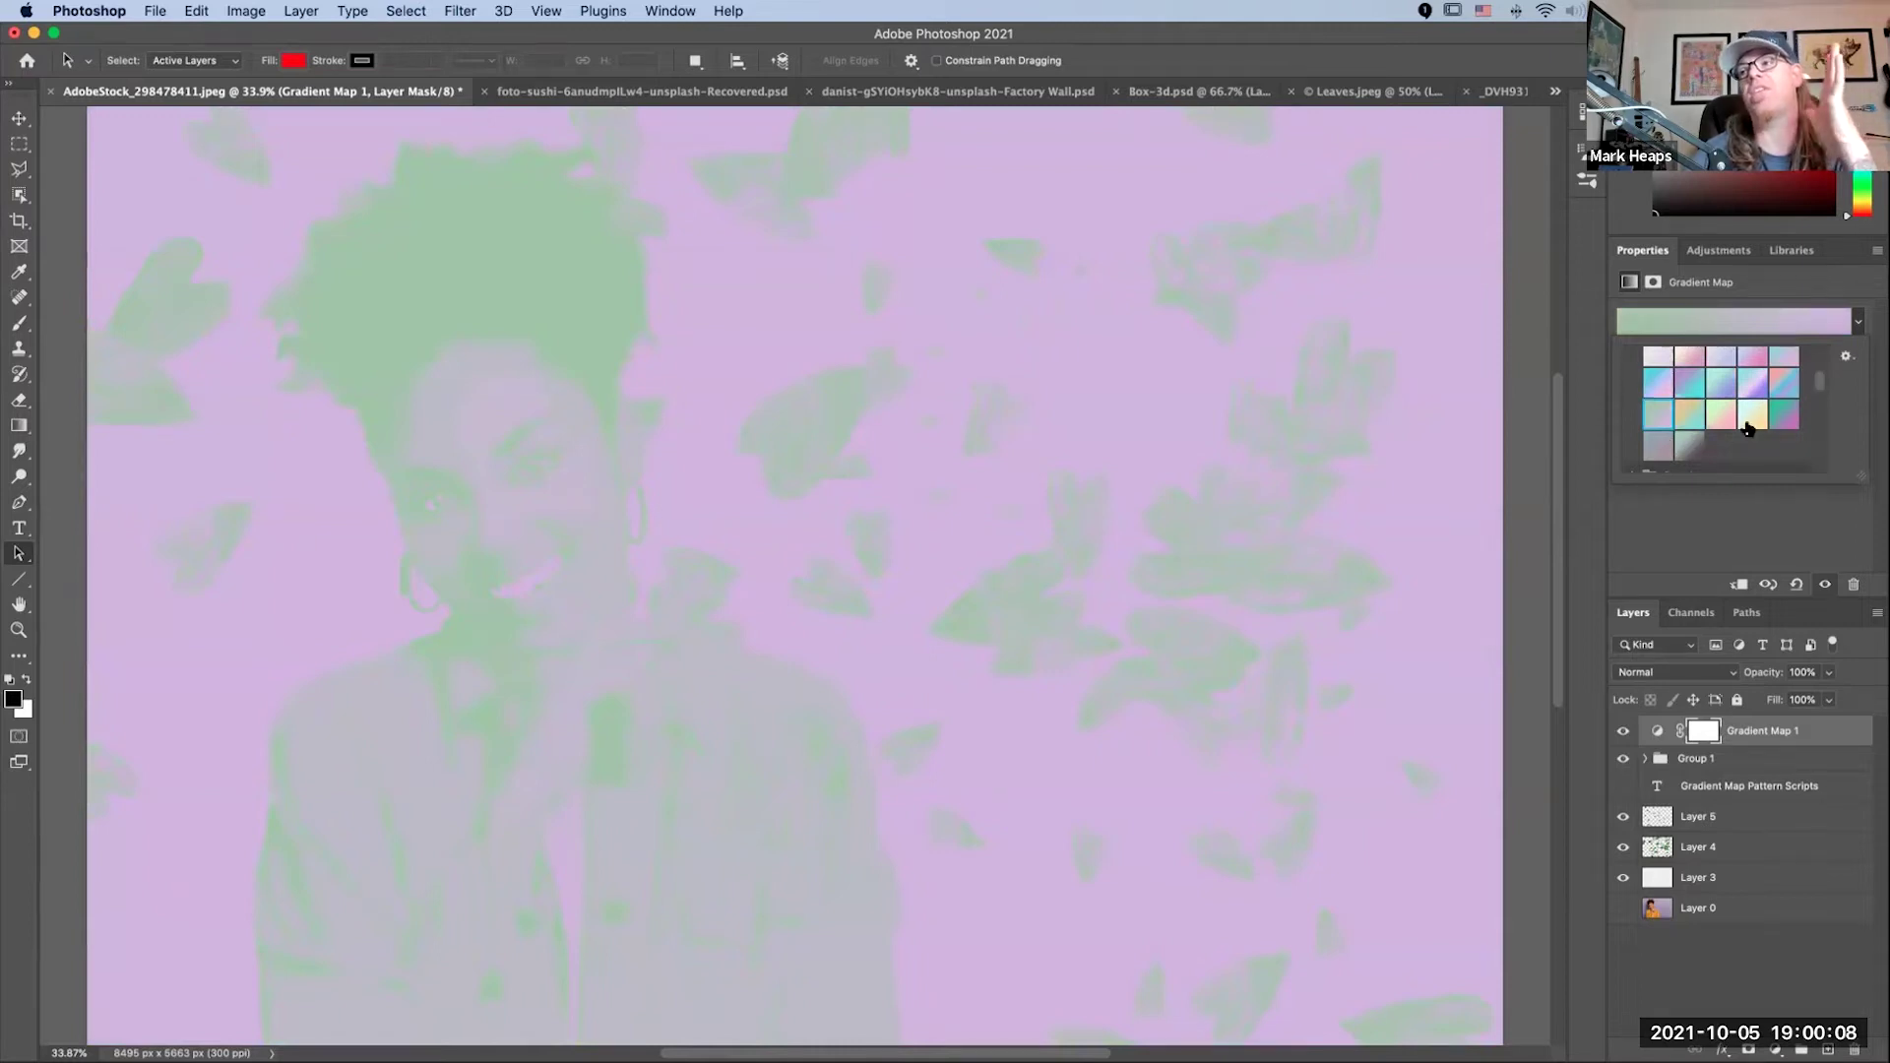
pyautogui.click(1689, 447)
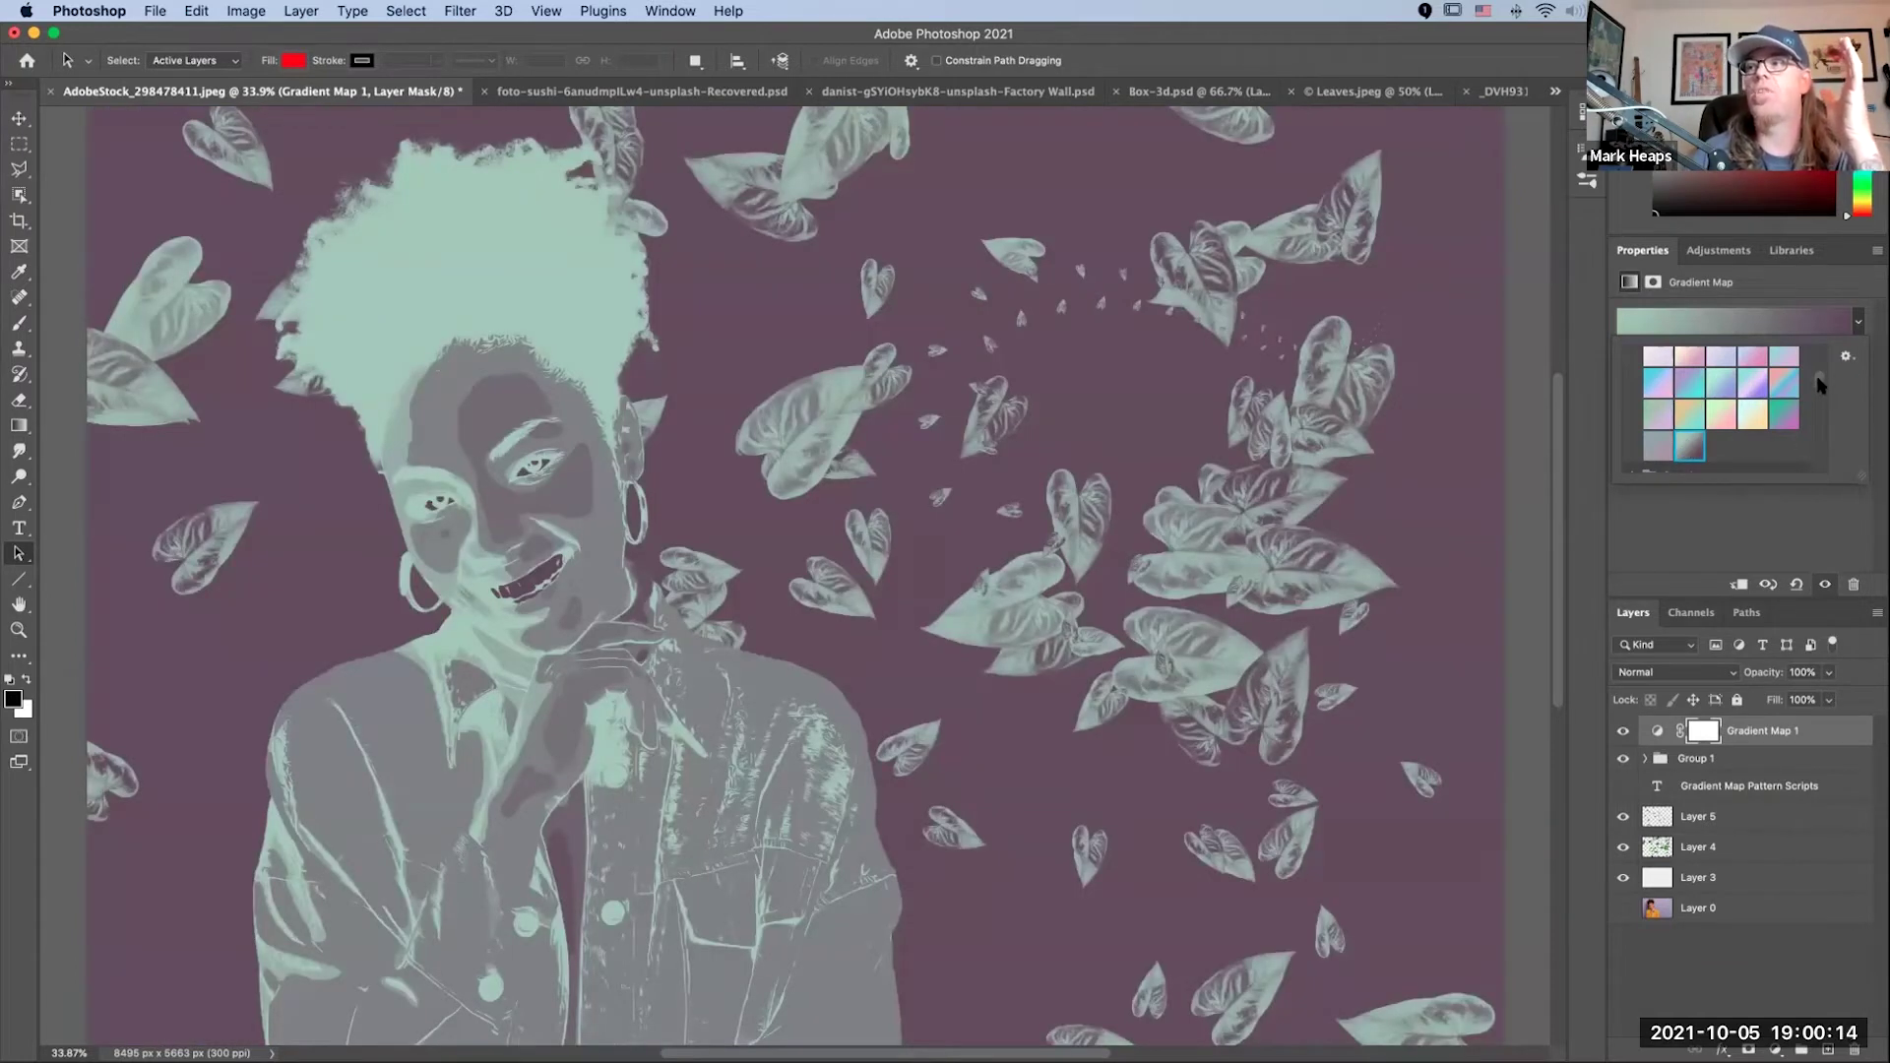
# Step: Apply the first black-to-white preset from the Basics group to the gradient map
pyautogui.moveTo(1821, 386); pyautogui.dragTo(1811, 354)
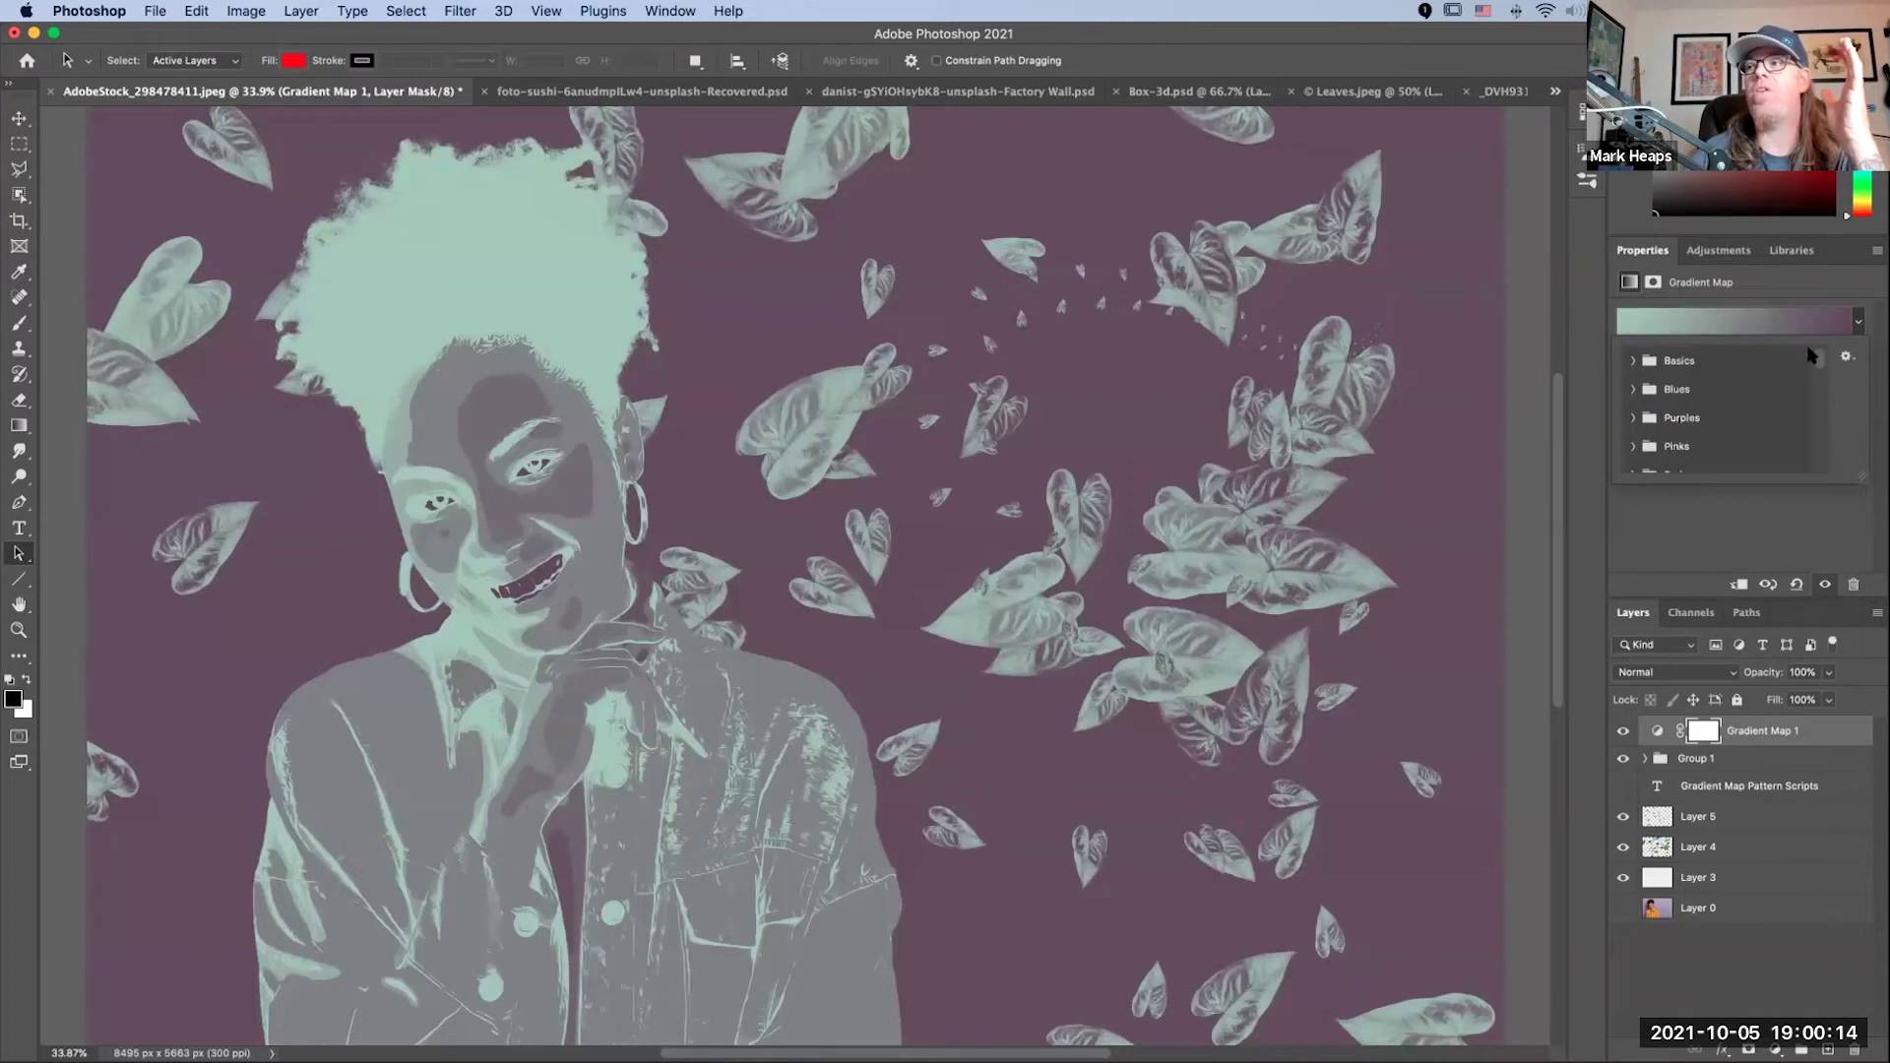
pyautogui.click(1632, 362)
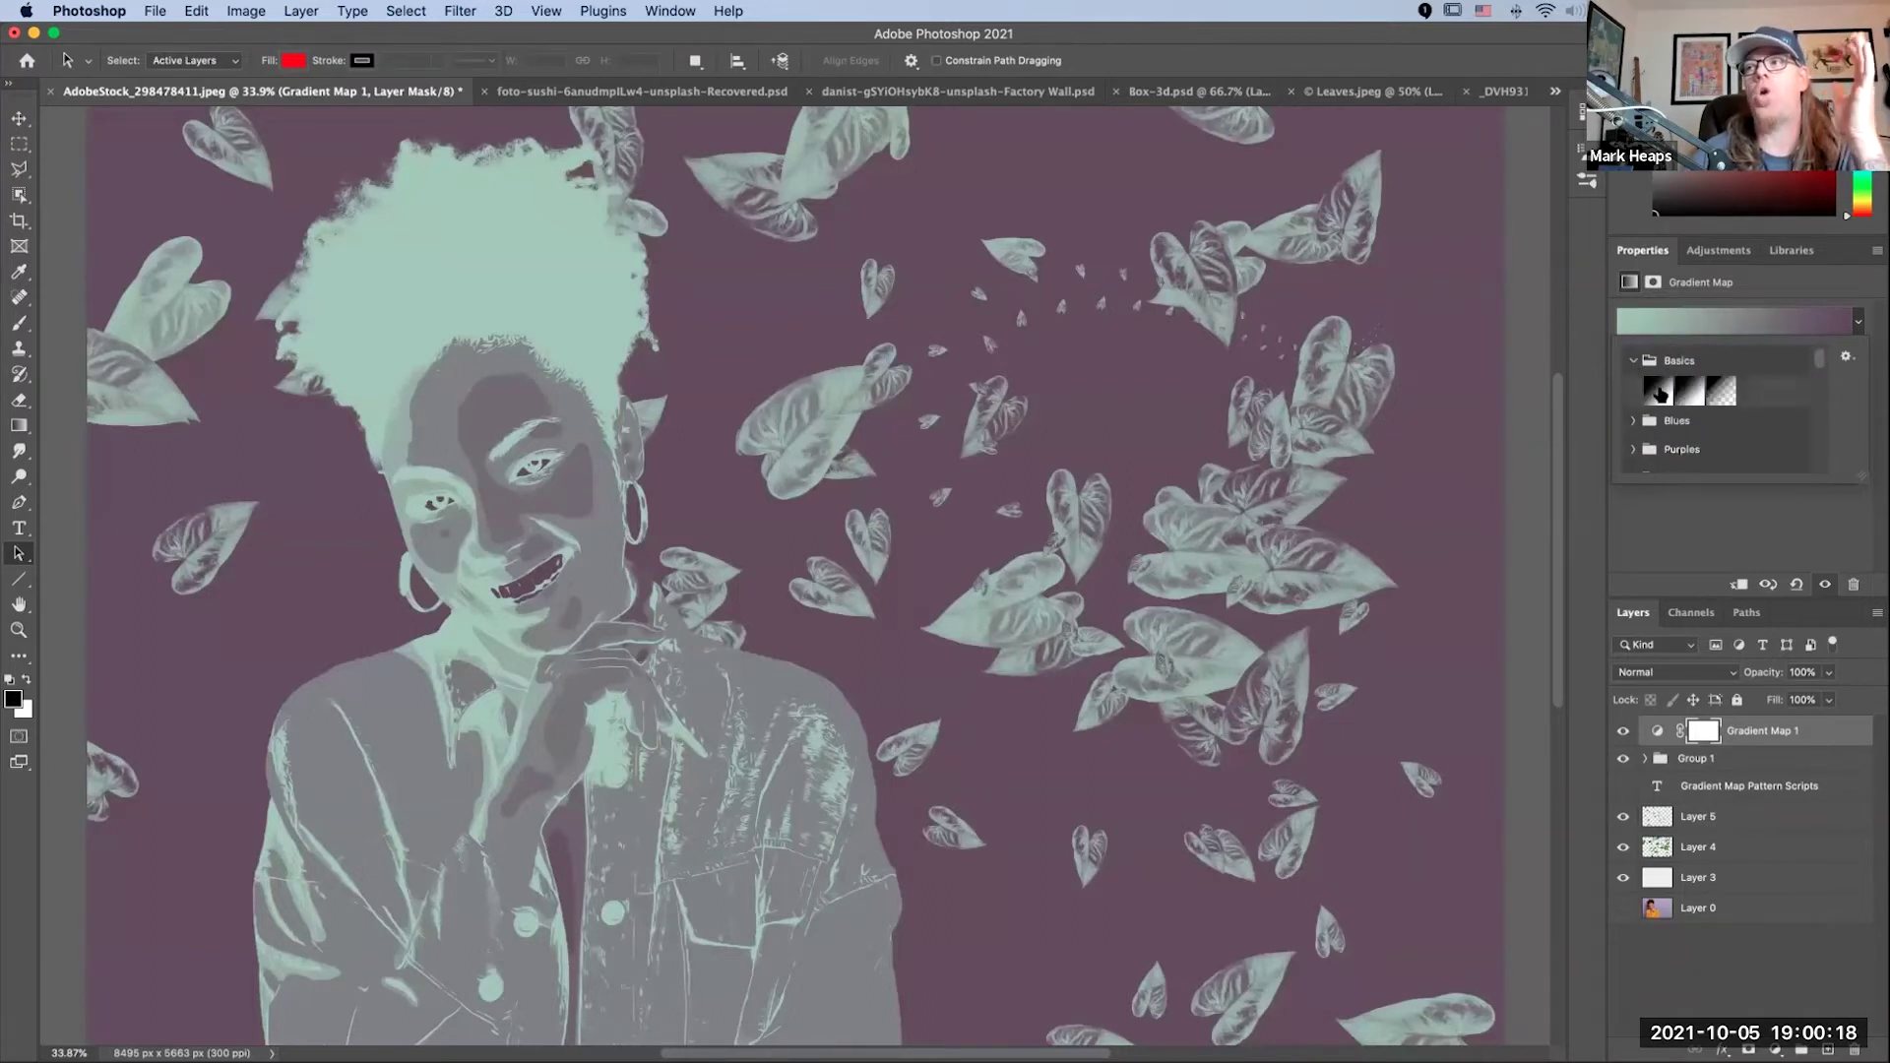
pyautogui.click(1659, 391)
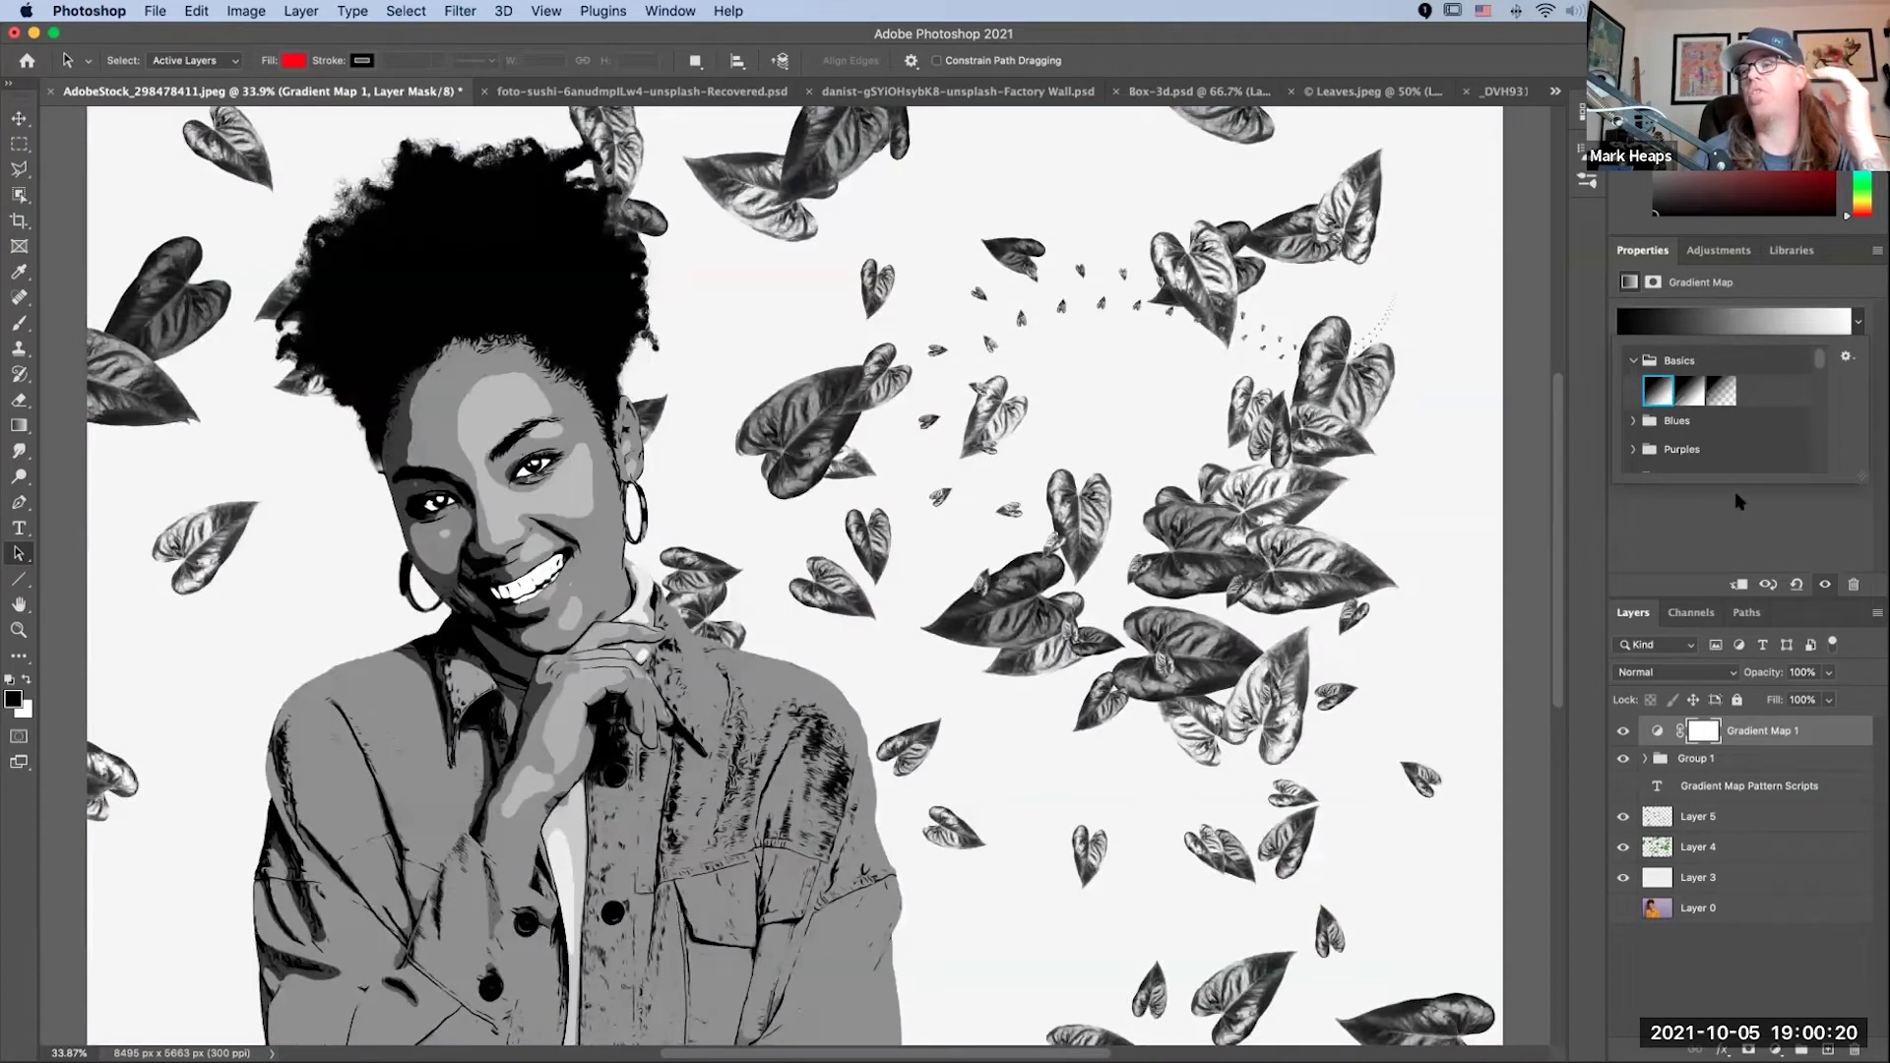
pyautogui.click(1733, 526)
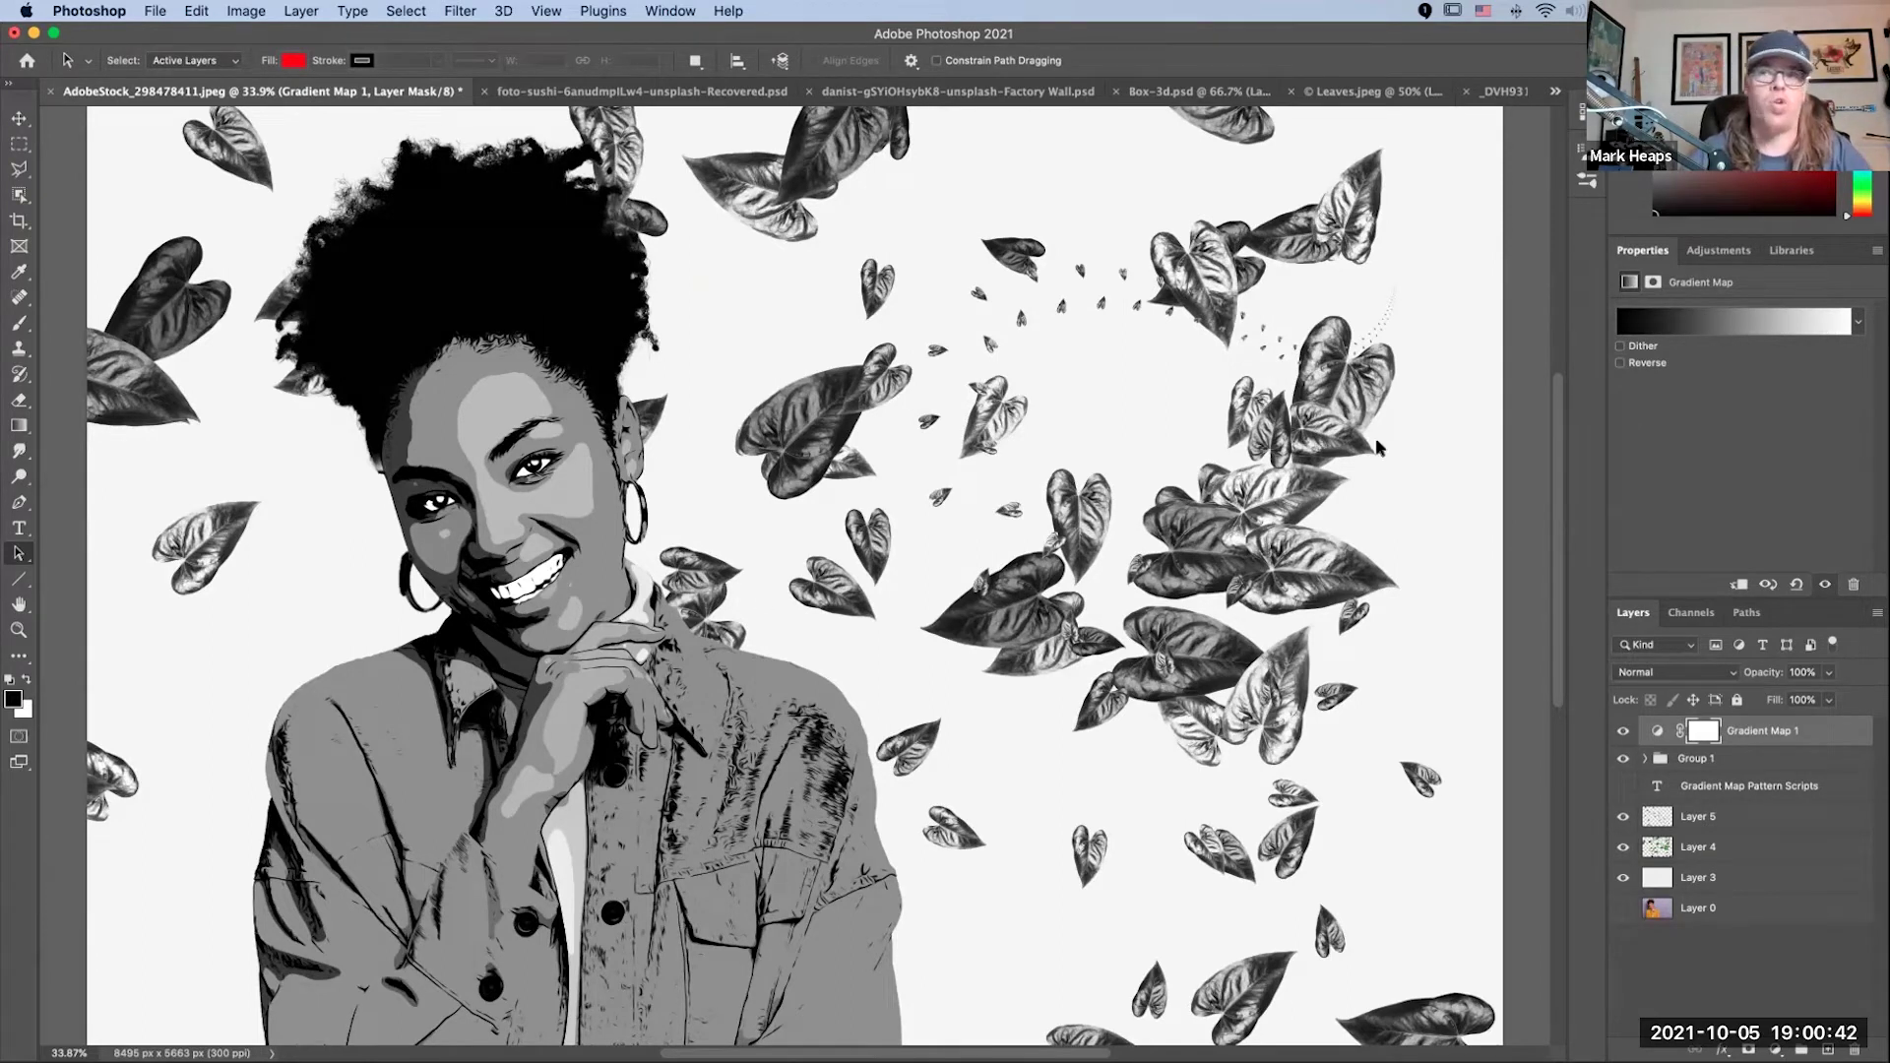
# Step: Open the gradient map's black-to-white gradient for editing, keeping the portrait visible beside the editor
pyautogui.click(1724, 324)
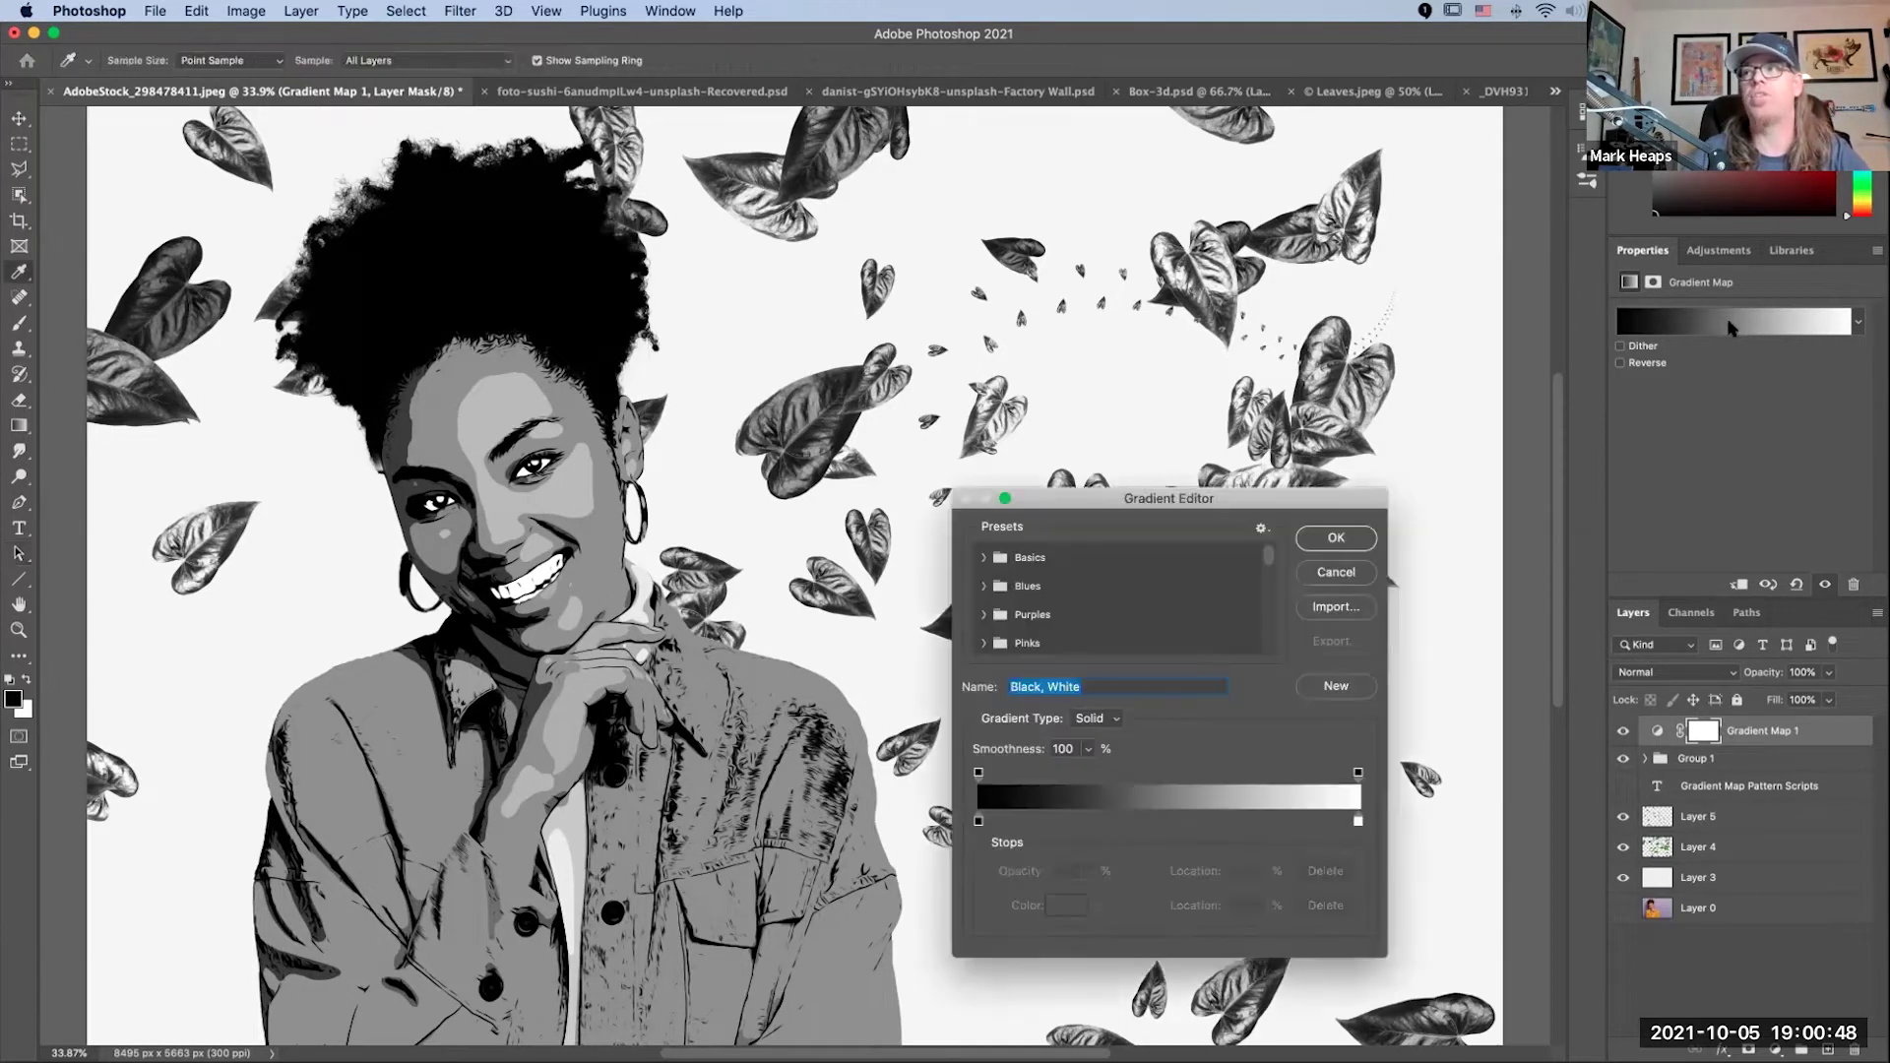
pyautogui.moveTo(1314, 496); pyautogui.dragTo(1209, 230)
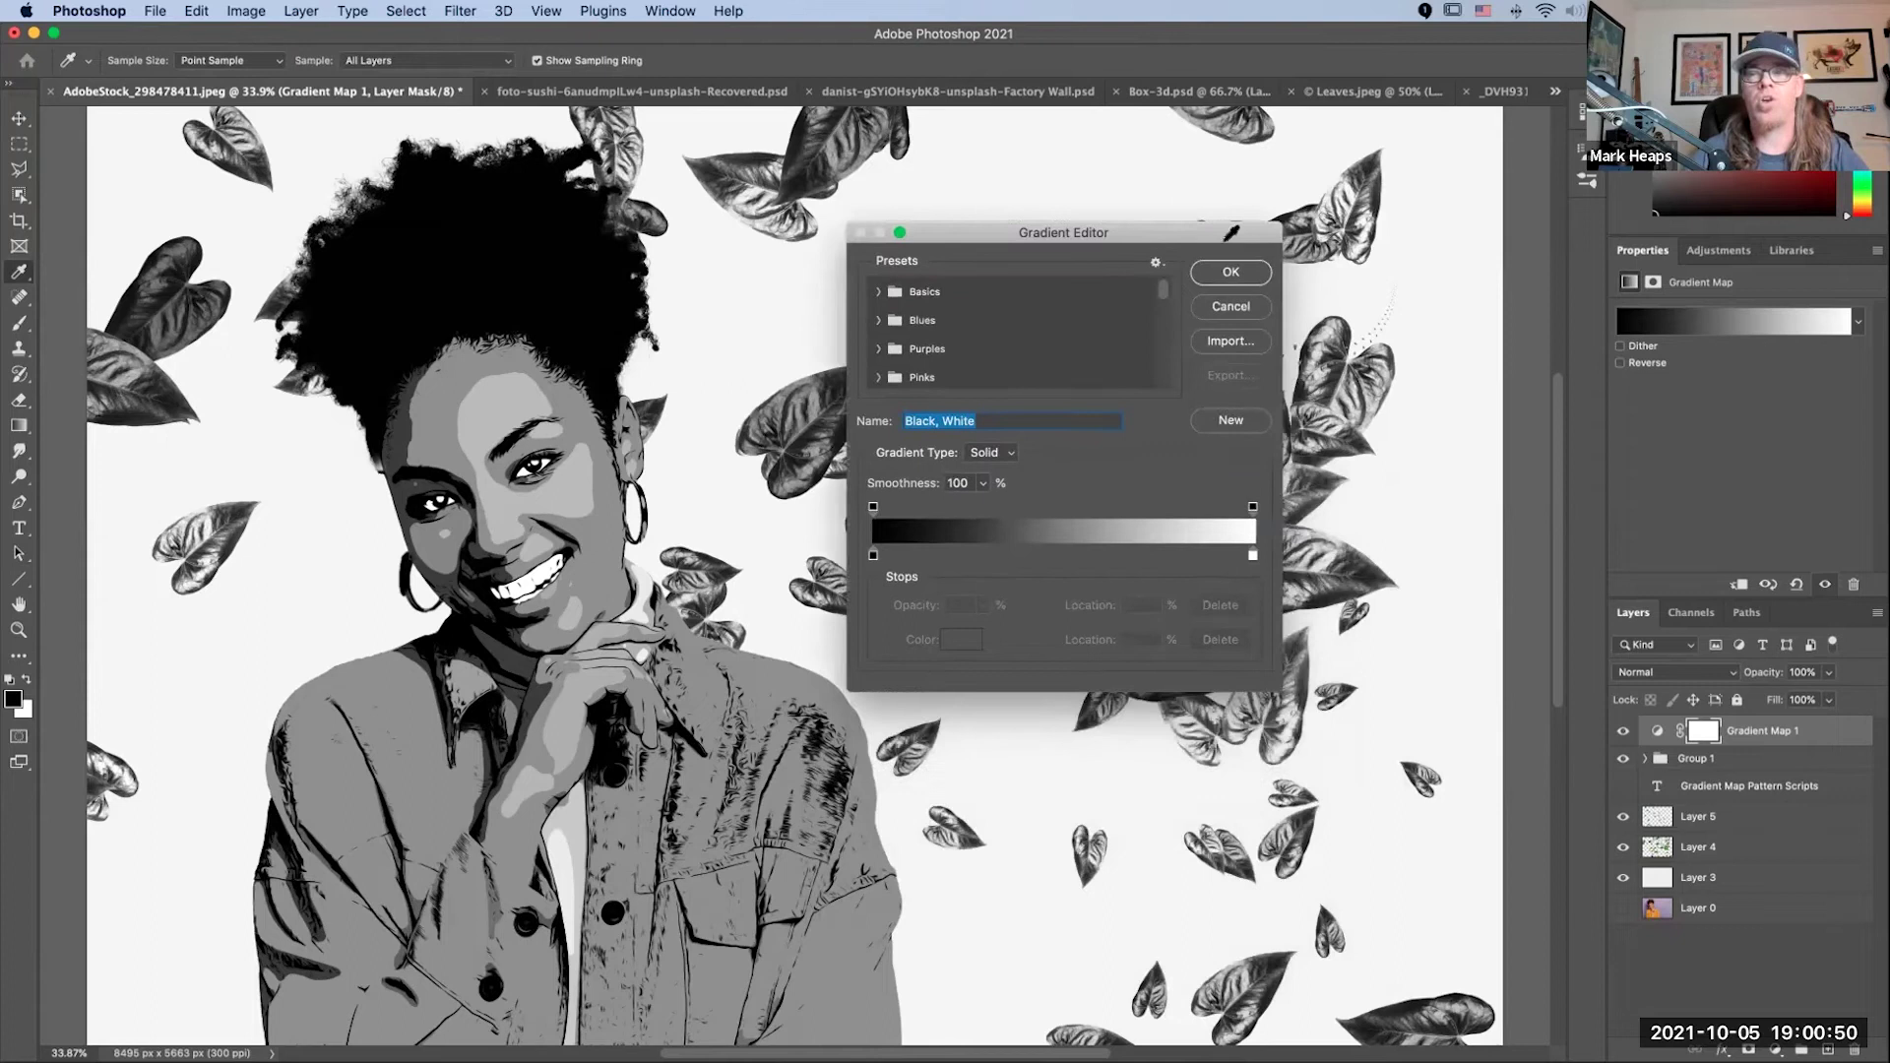
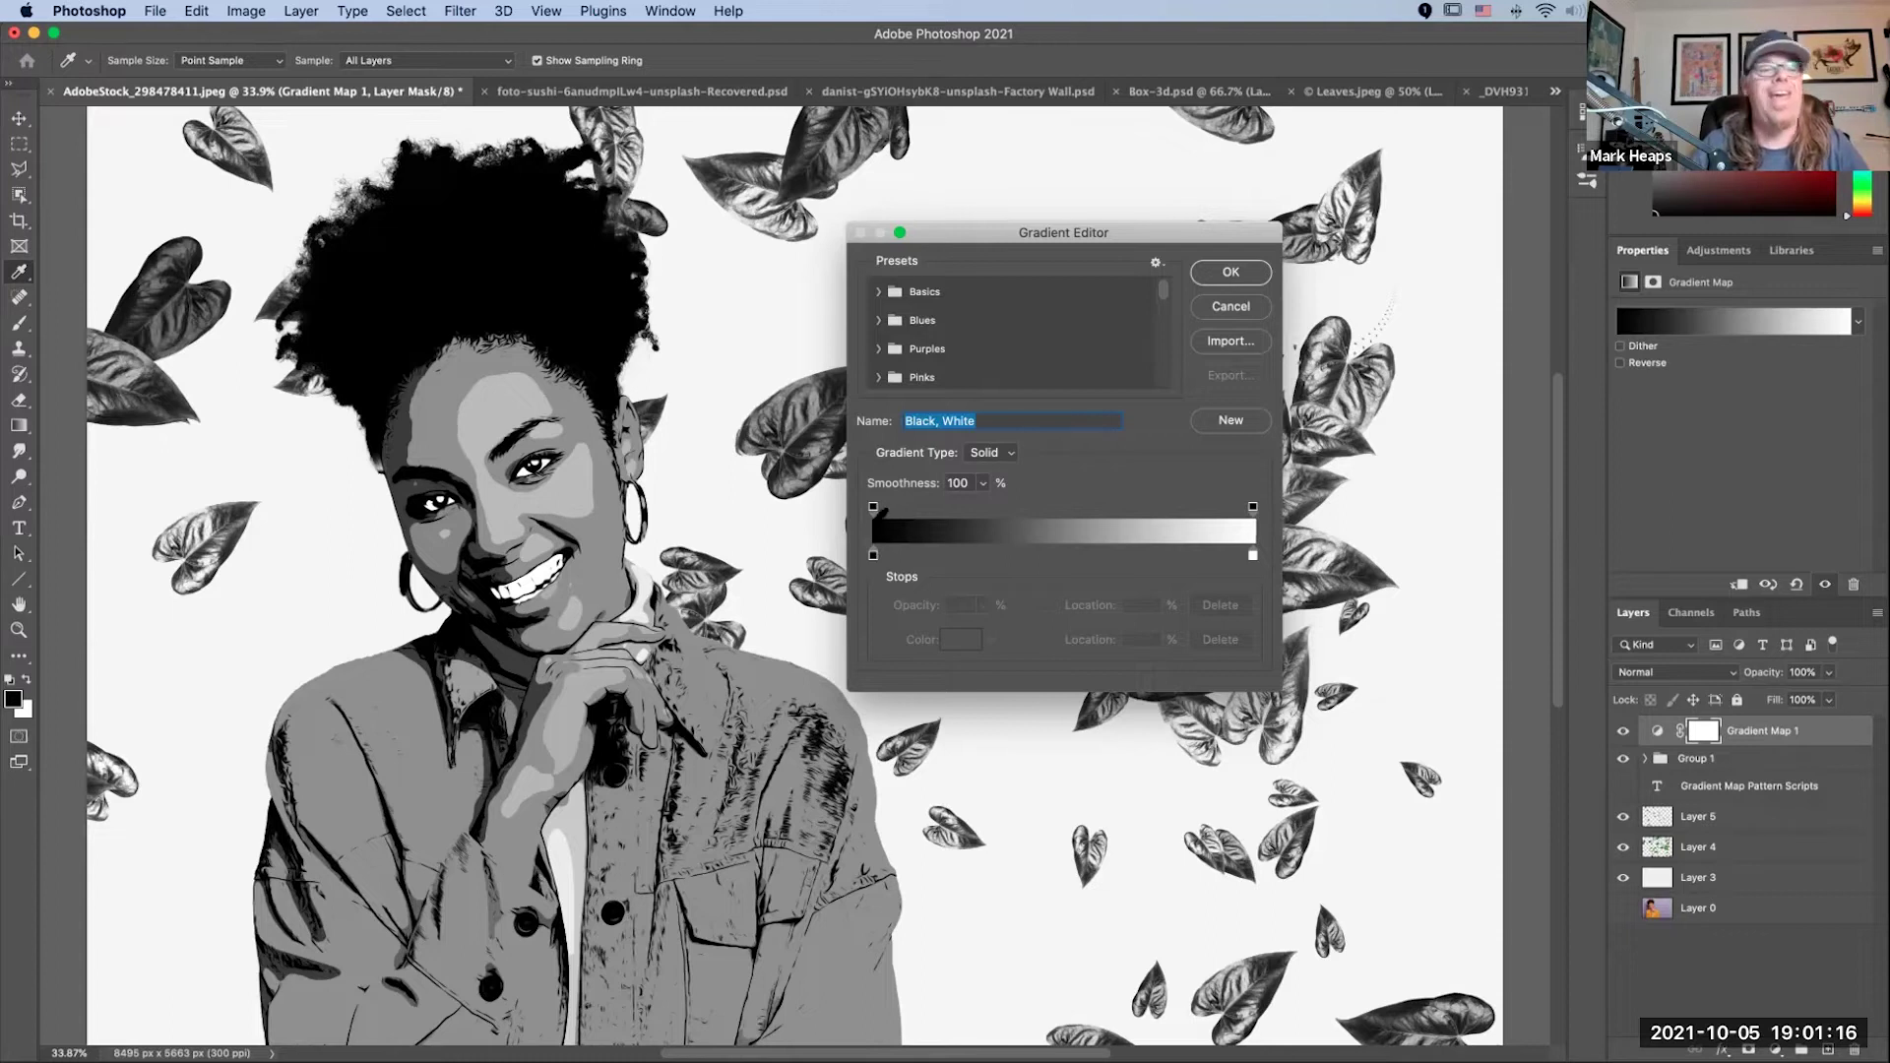
# Step: Try a tan color stop in the middle of the gradient, shift it to 56%, and remove it
pyautogui.click(1038, 554)
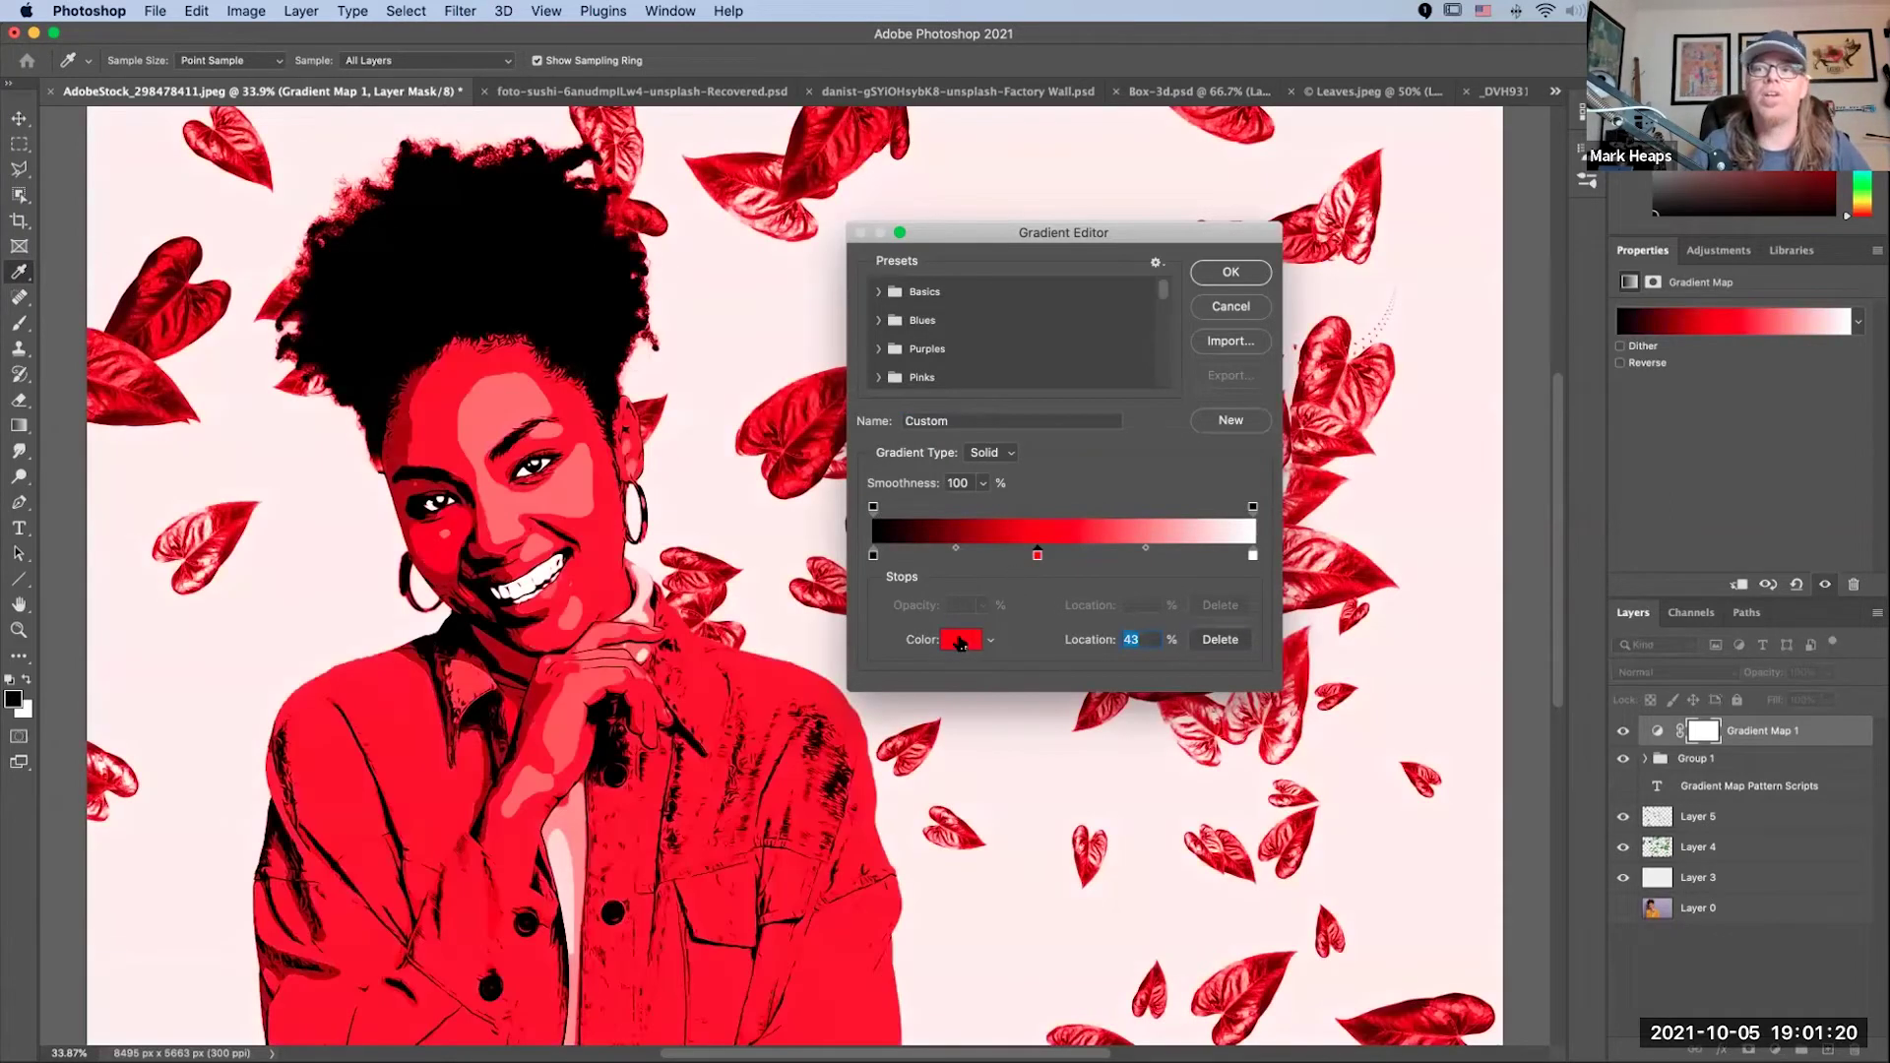
pyautogui.click(960, 640)
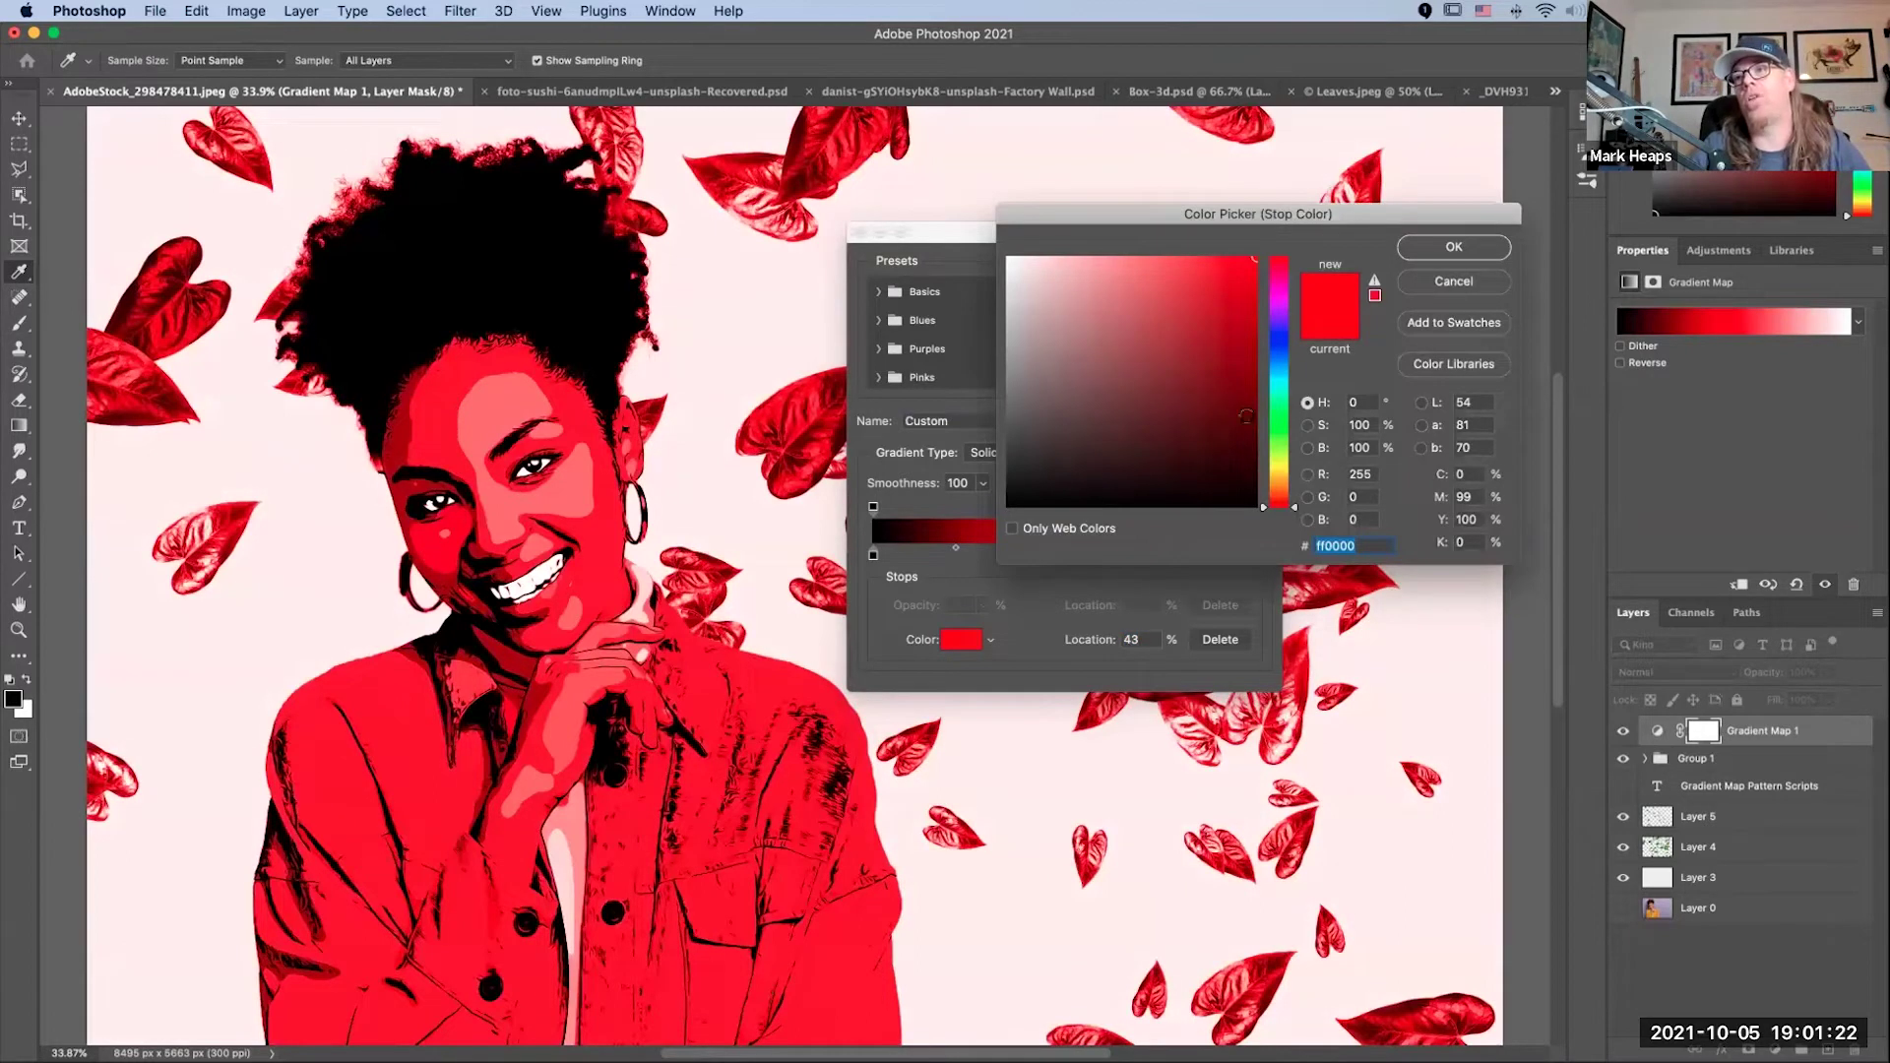
pyautogui.click(1282, 479)
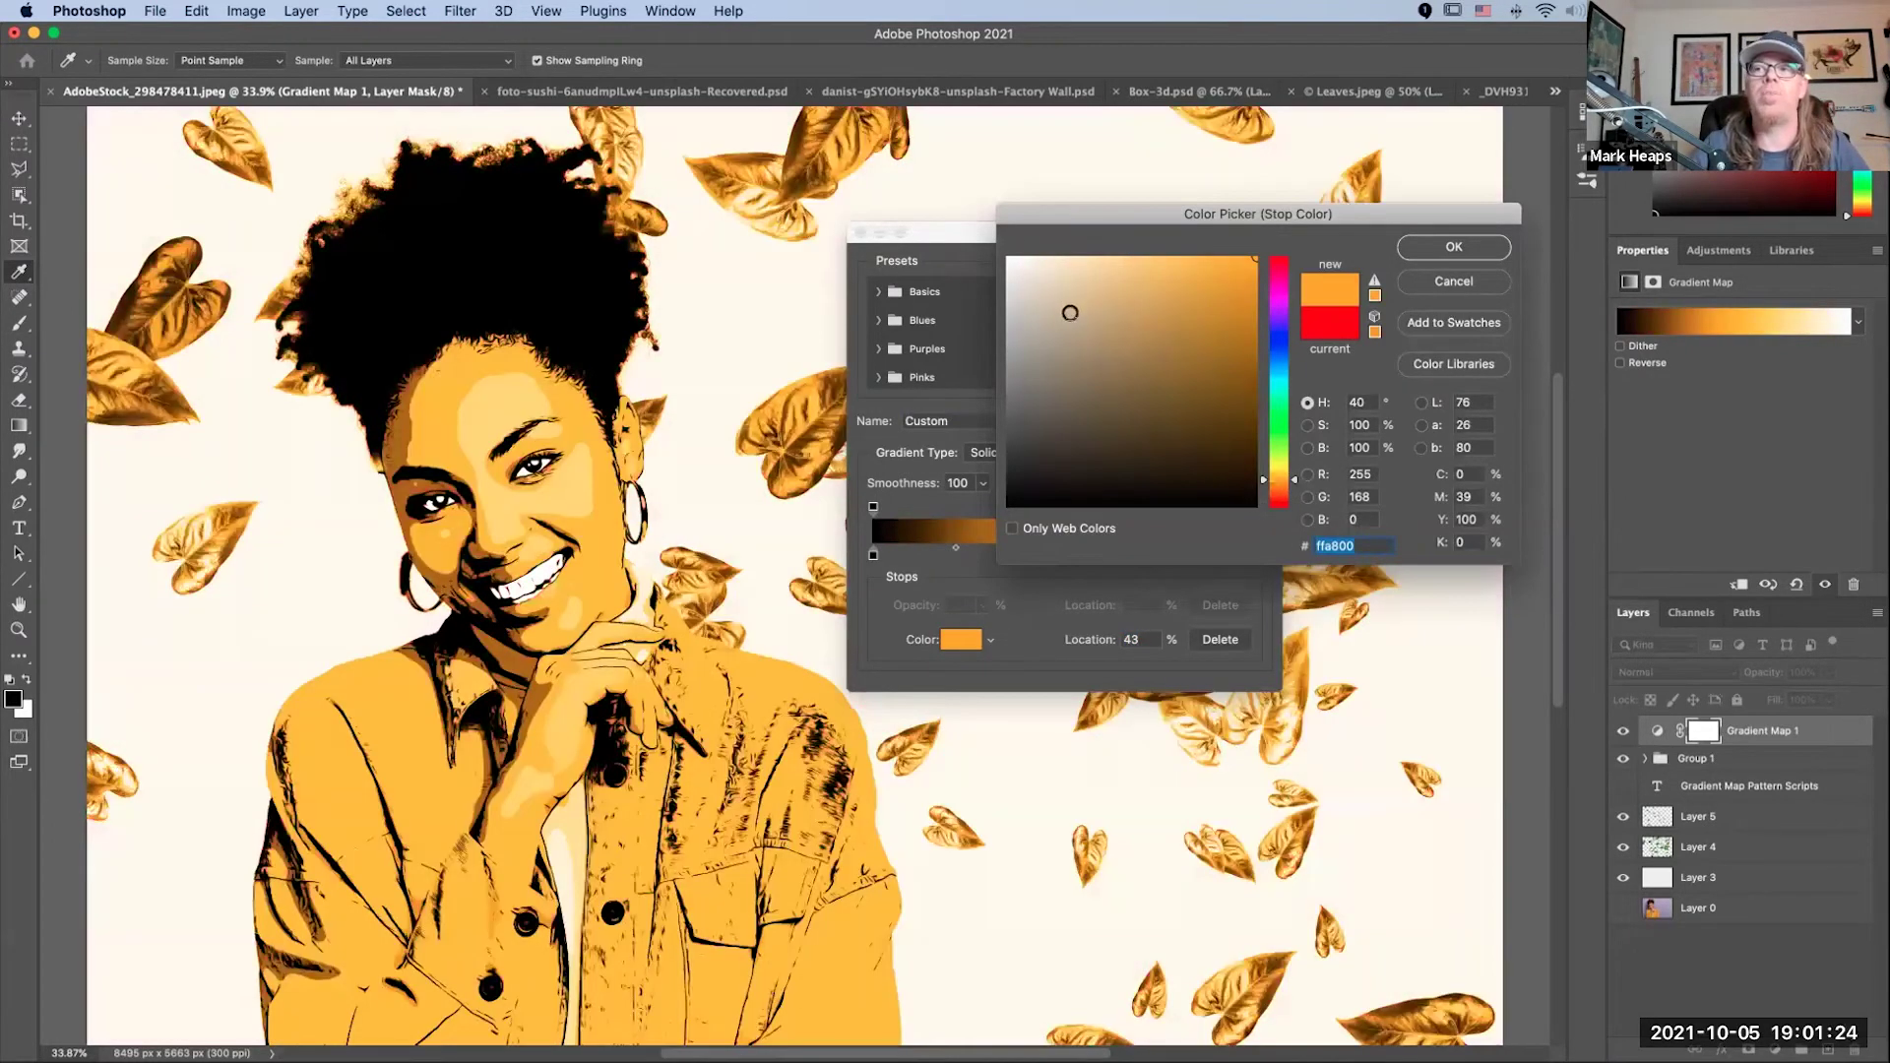
pyautogui.click(1060, 321)
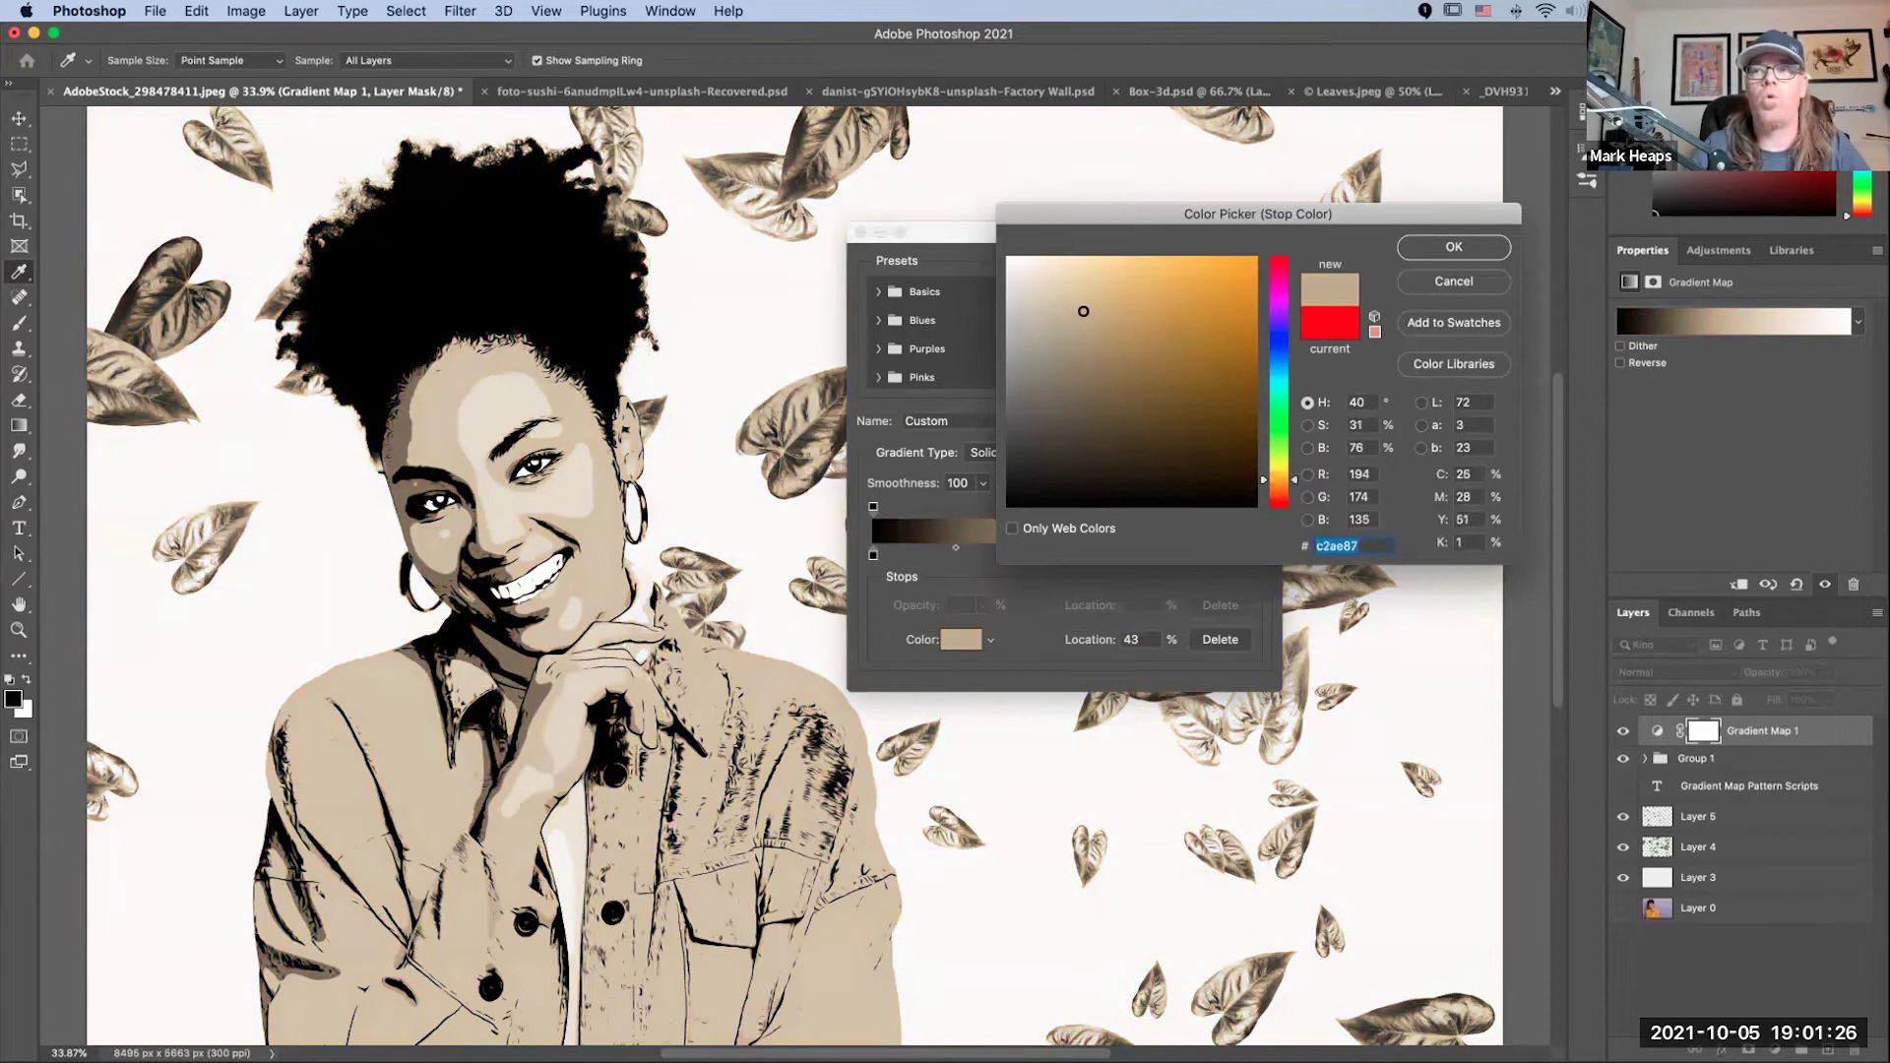
pyautogui.click(1447, 252)
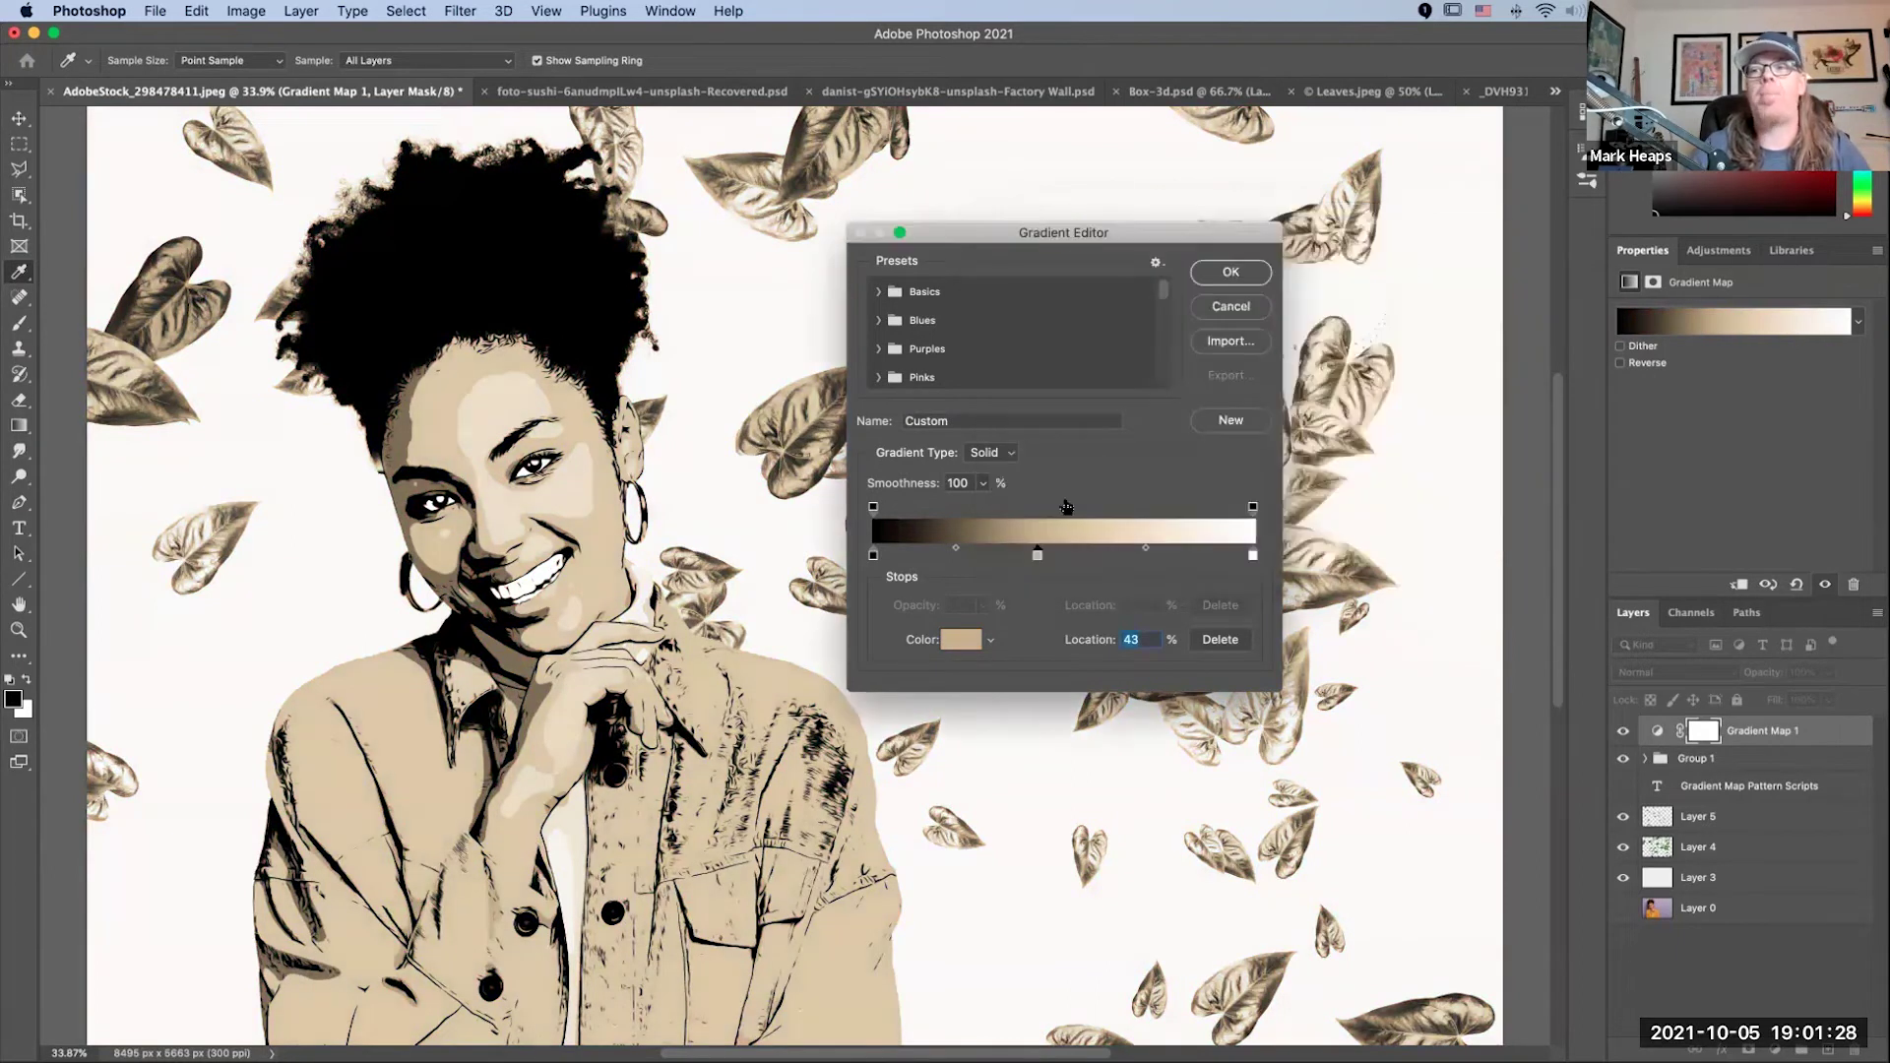
pyautogui.moveTo(1036, 557); pyautogui.dragTo(1090, 563)
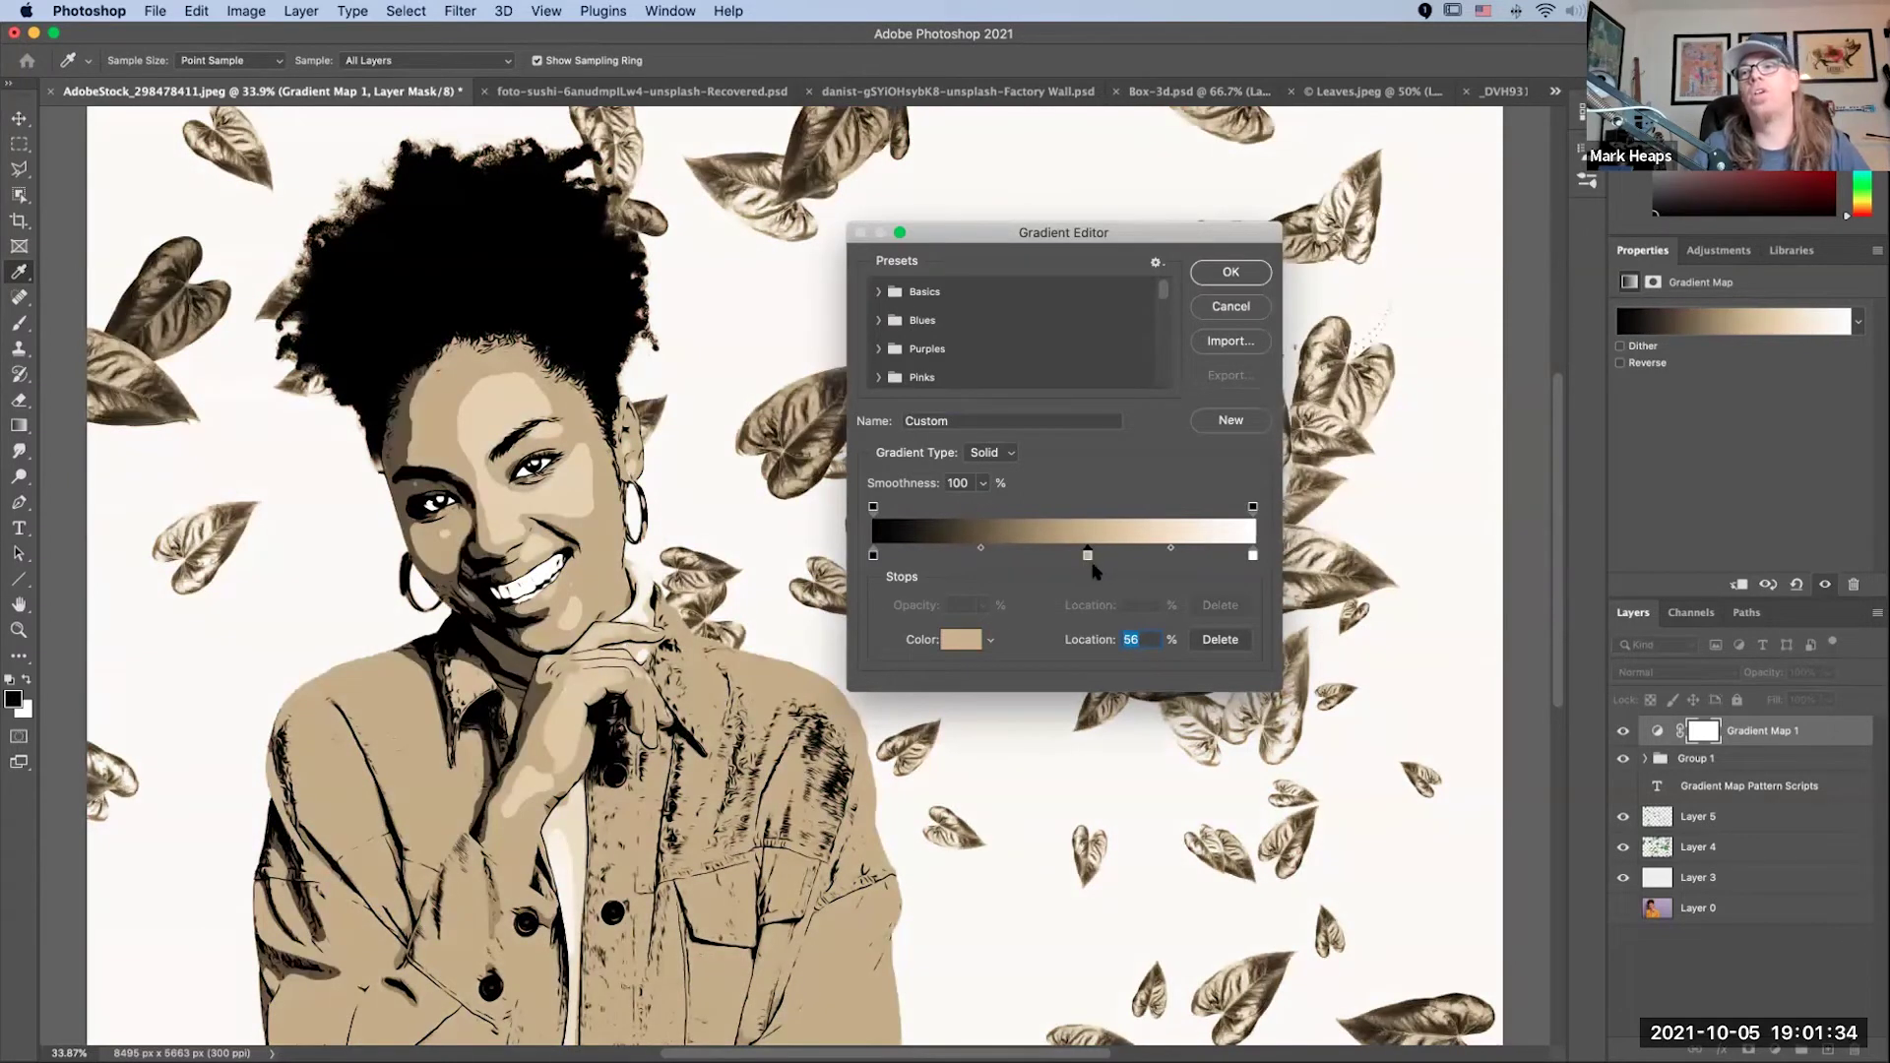
pyautogui.moveTo(1086, 557); pyautogui.dragTo(1073, 602)
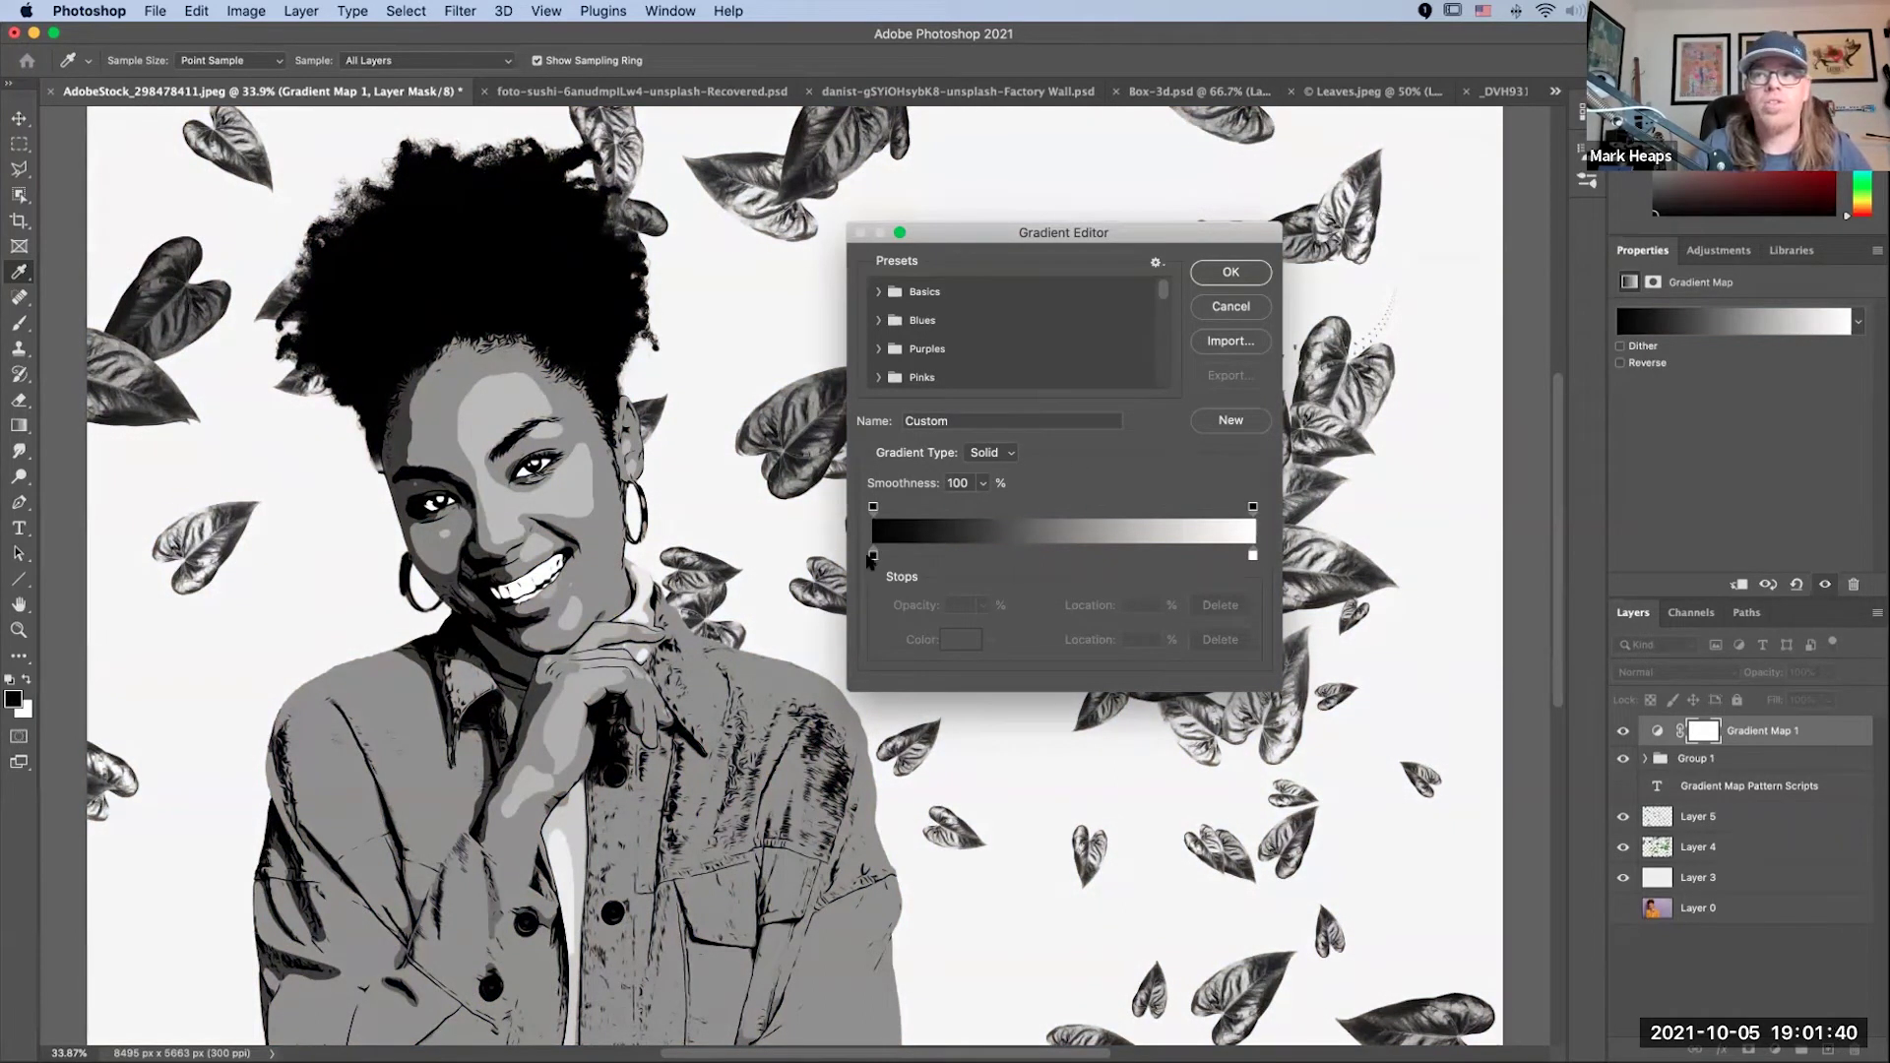
# Step: Try inverting the gradient by swapping its black and white end stops, and swap them back
pyautogui.moveTo(872, 556); pyautogui.dragTo(1082, 556)
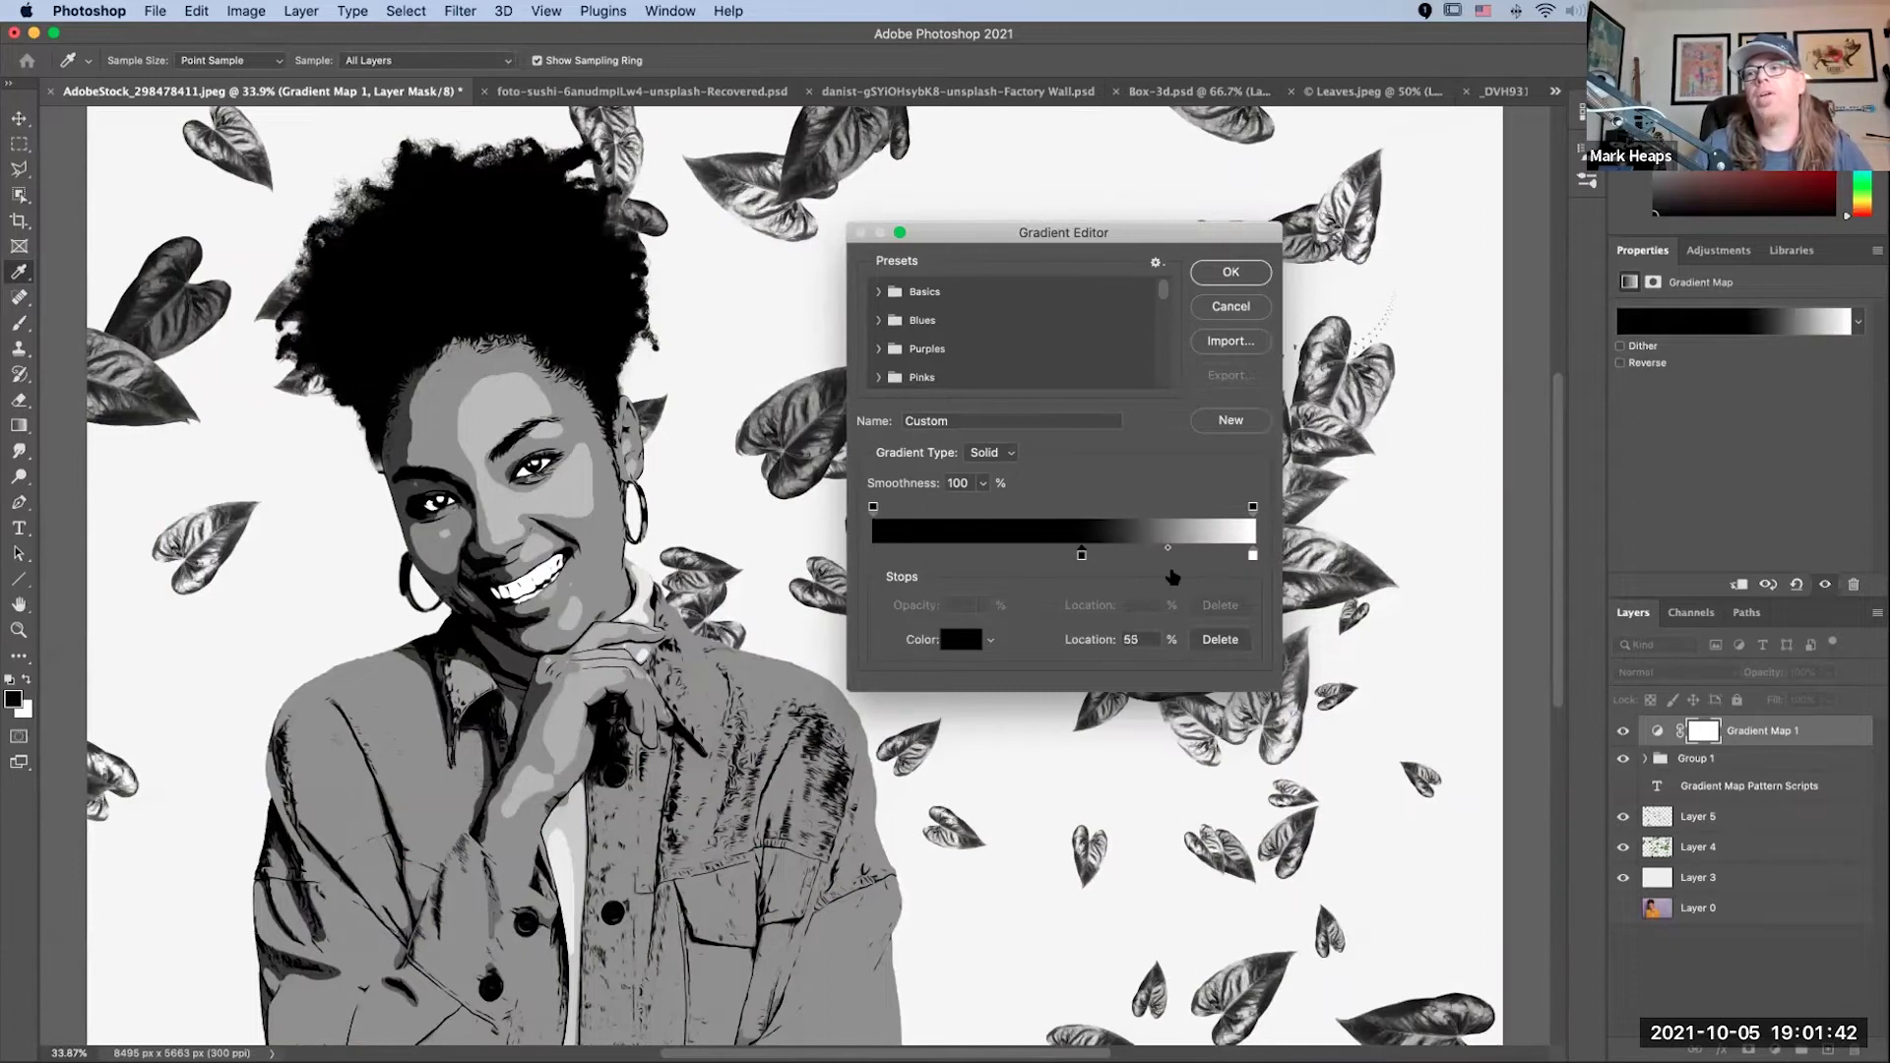
pyautogui.moveTo(1252, 557); pyautogui.dragTo(866, 552)
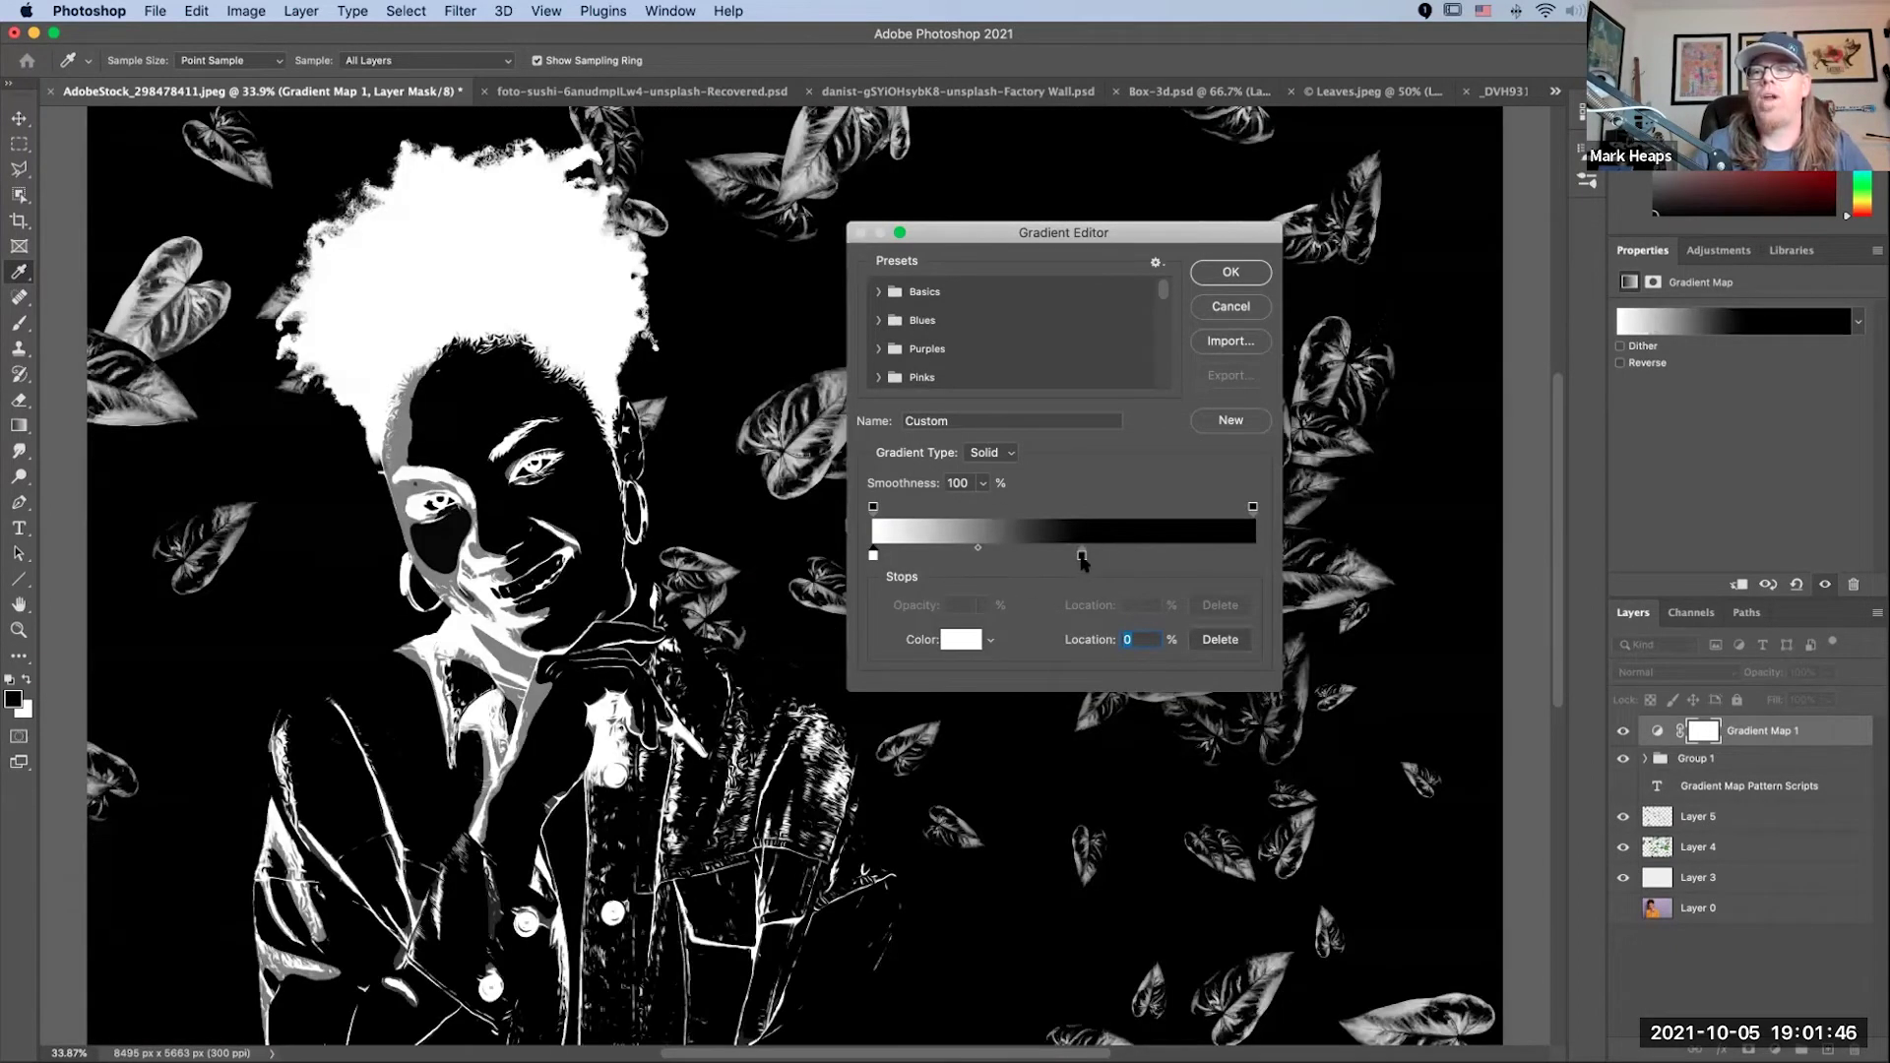
pyautogui.moveTo(1081, 559); pyautogui.dragTo(1260, 558)
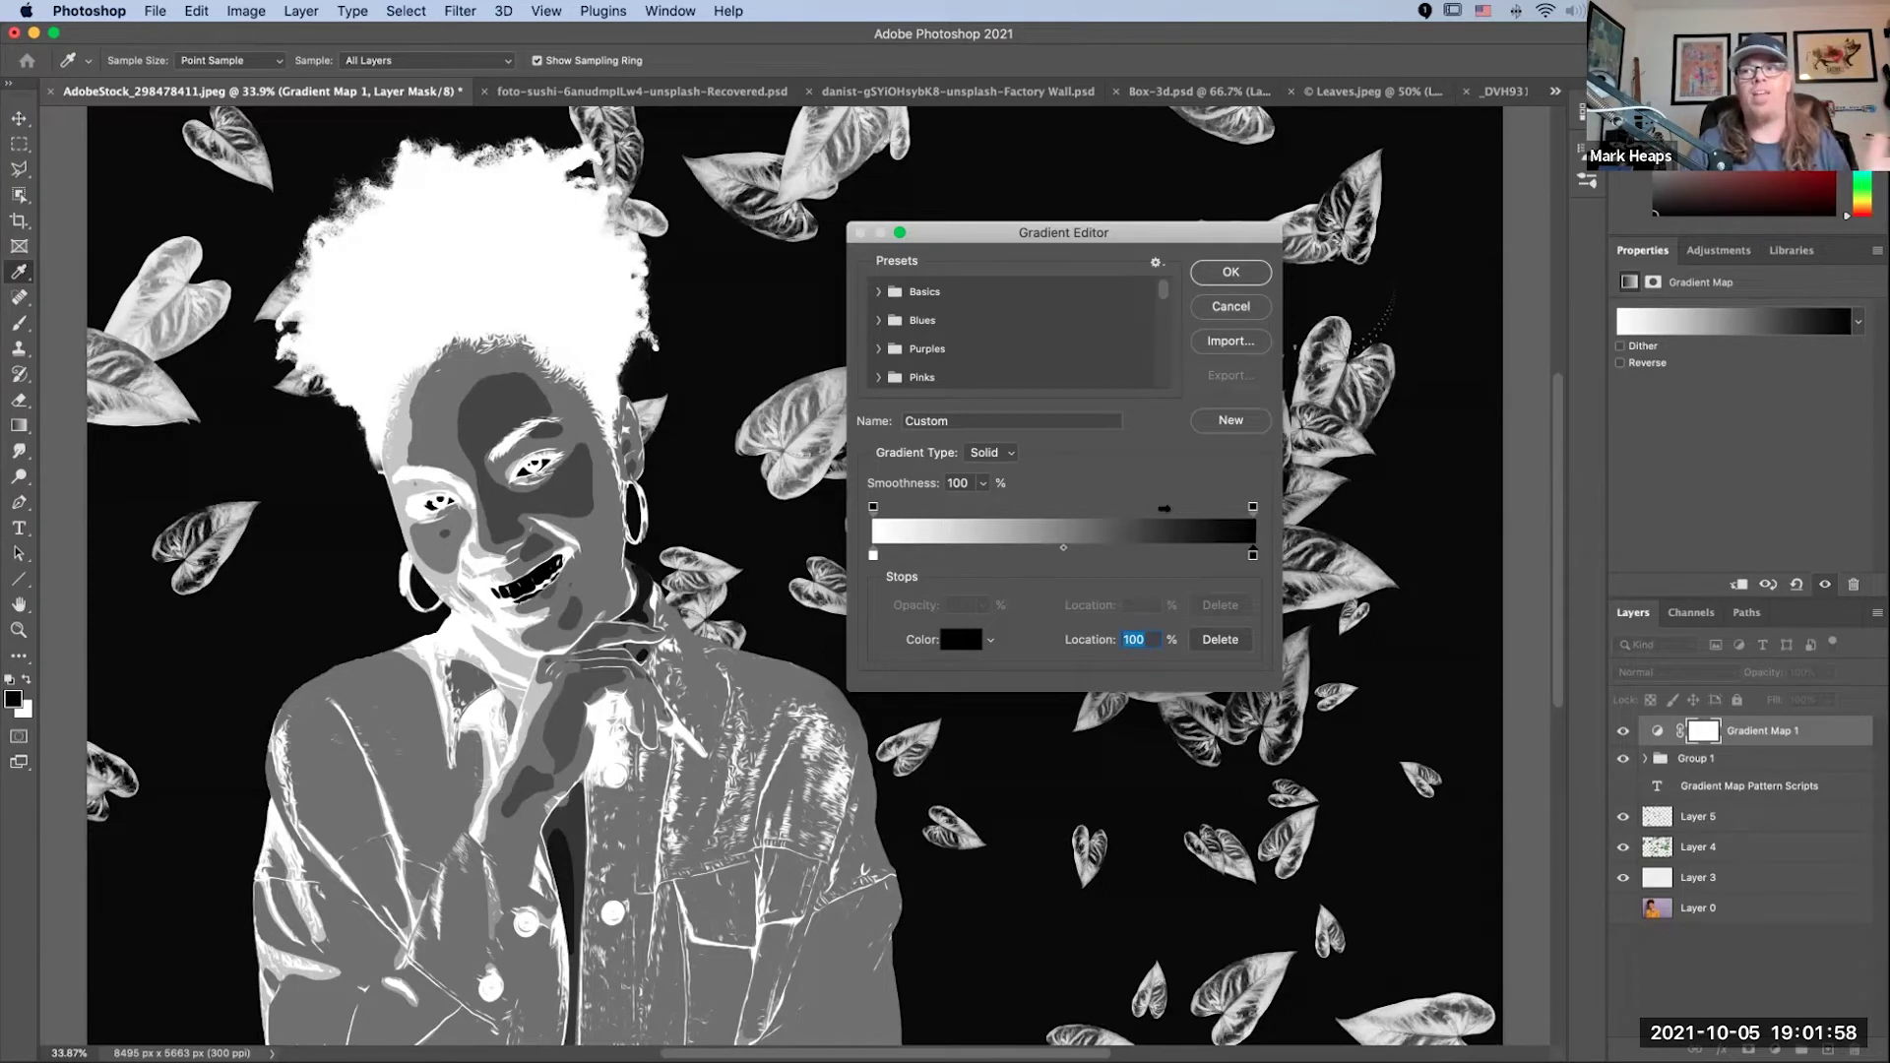
pyautogui.moveTo(873, 557); pyautogui.dragTo(1090, 556)
pyautogui.moveTo(1250, 557); pyautogui.dragTo(863, 566)
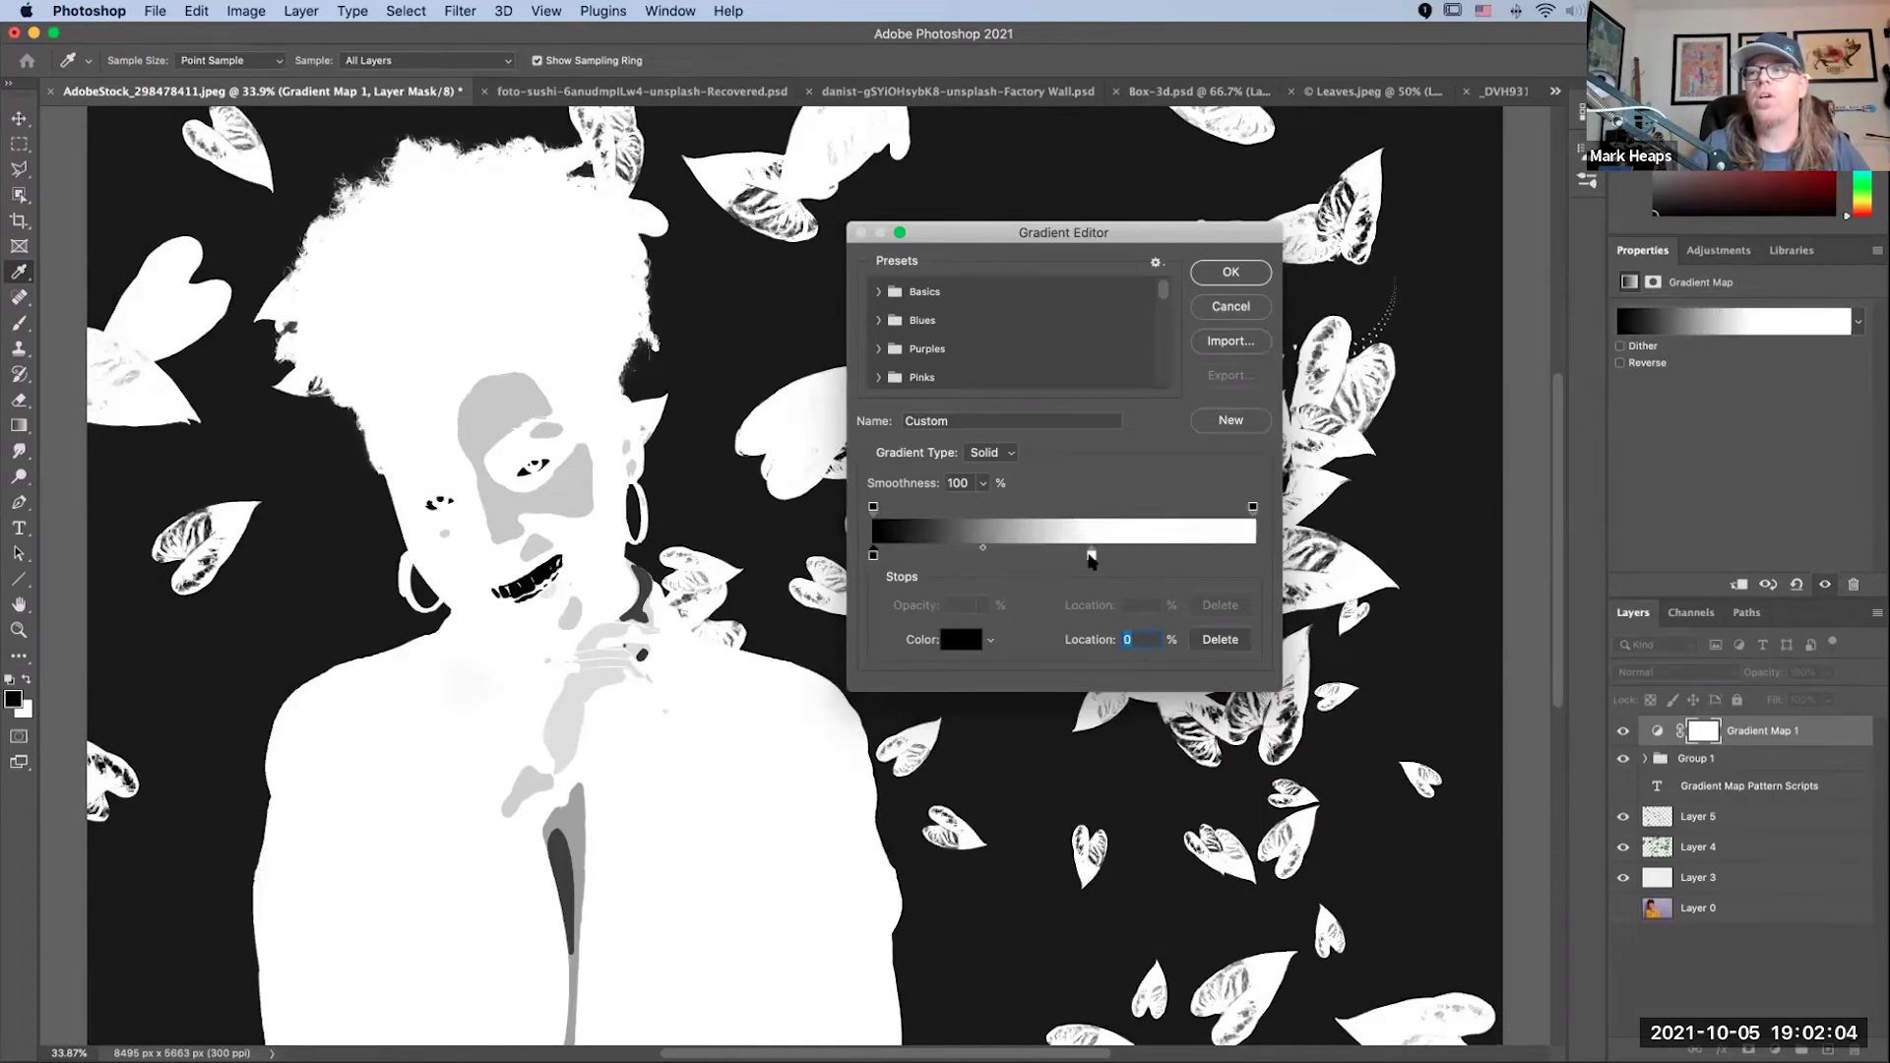
pyautogui.moveTo(1090, 554); pyautogui.dragTo(1267, 553)
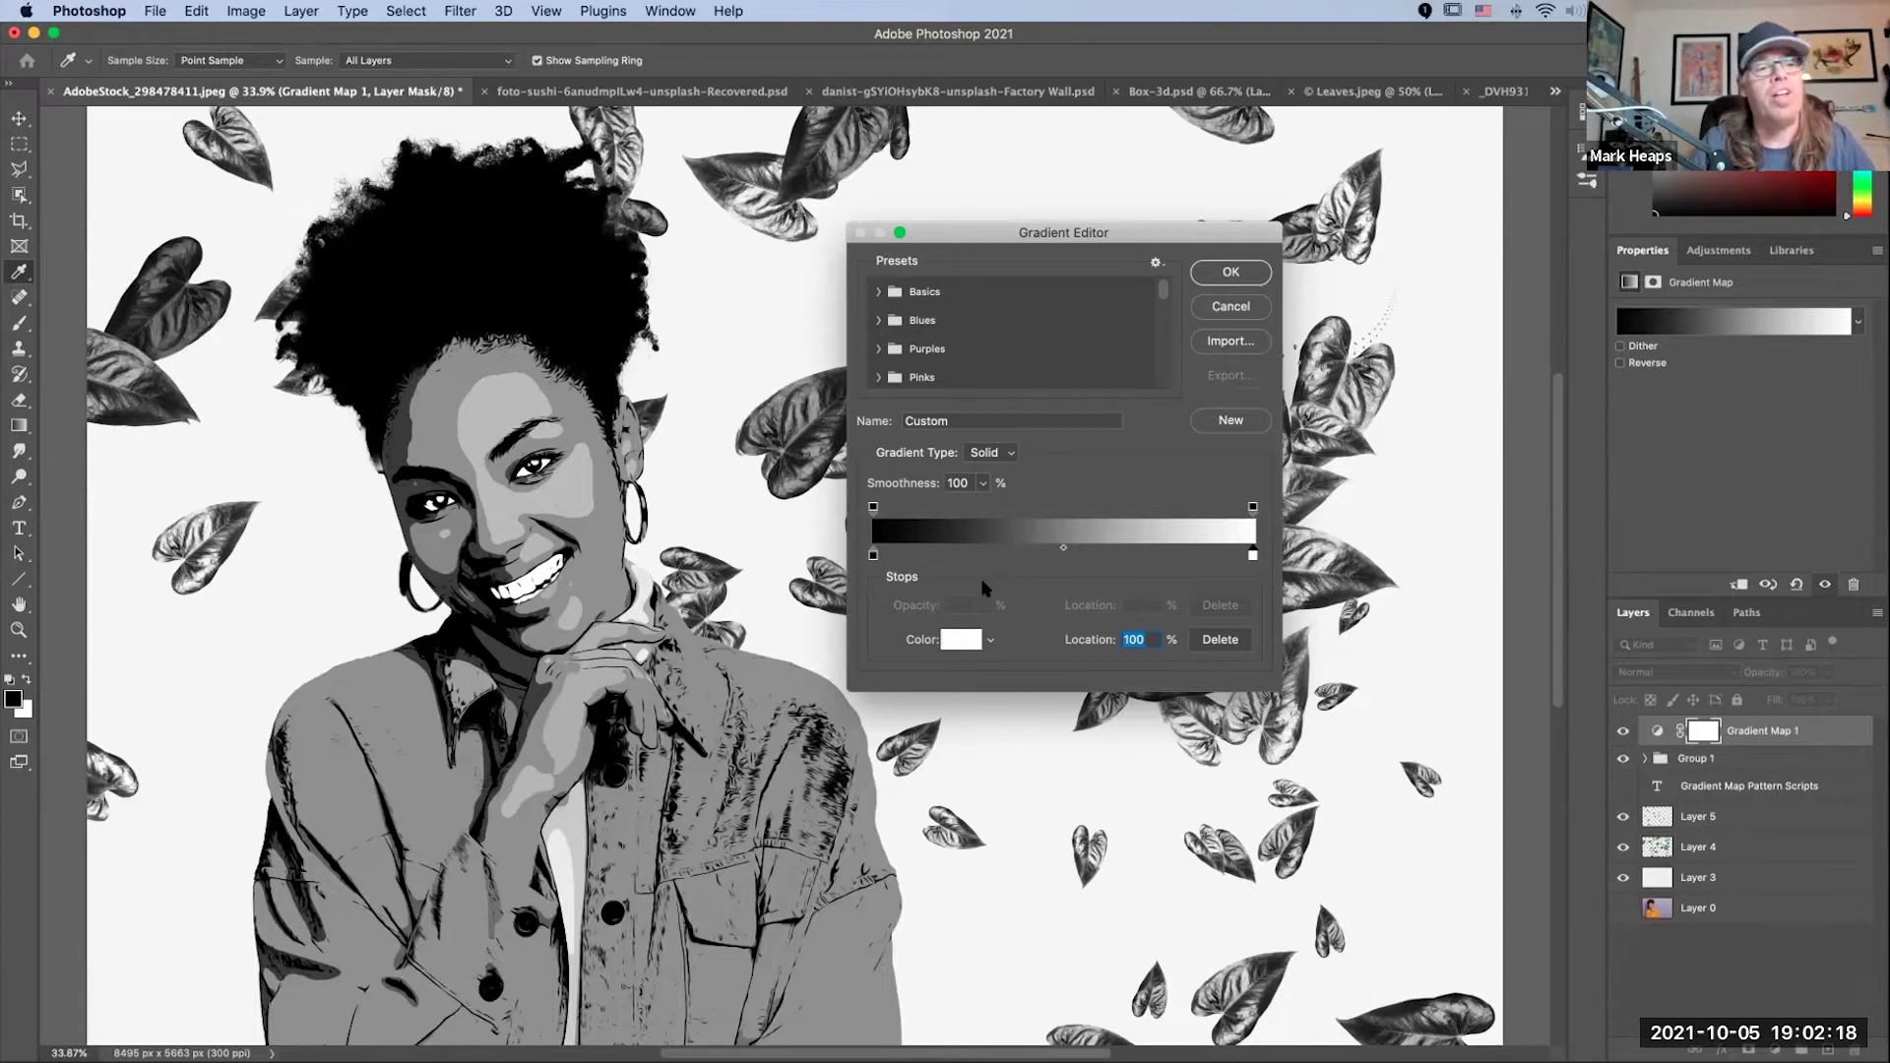
# Step: Change the gradient's black stop at 0% to navy blue #1b1b70
pyautogui.doubleClick(872, 555)
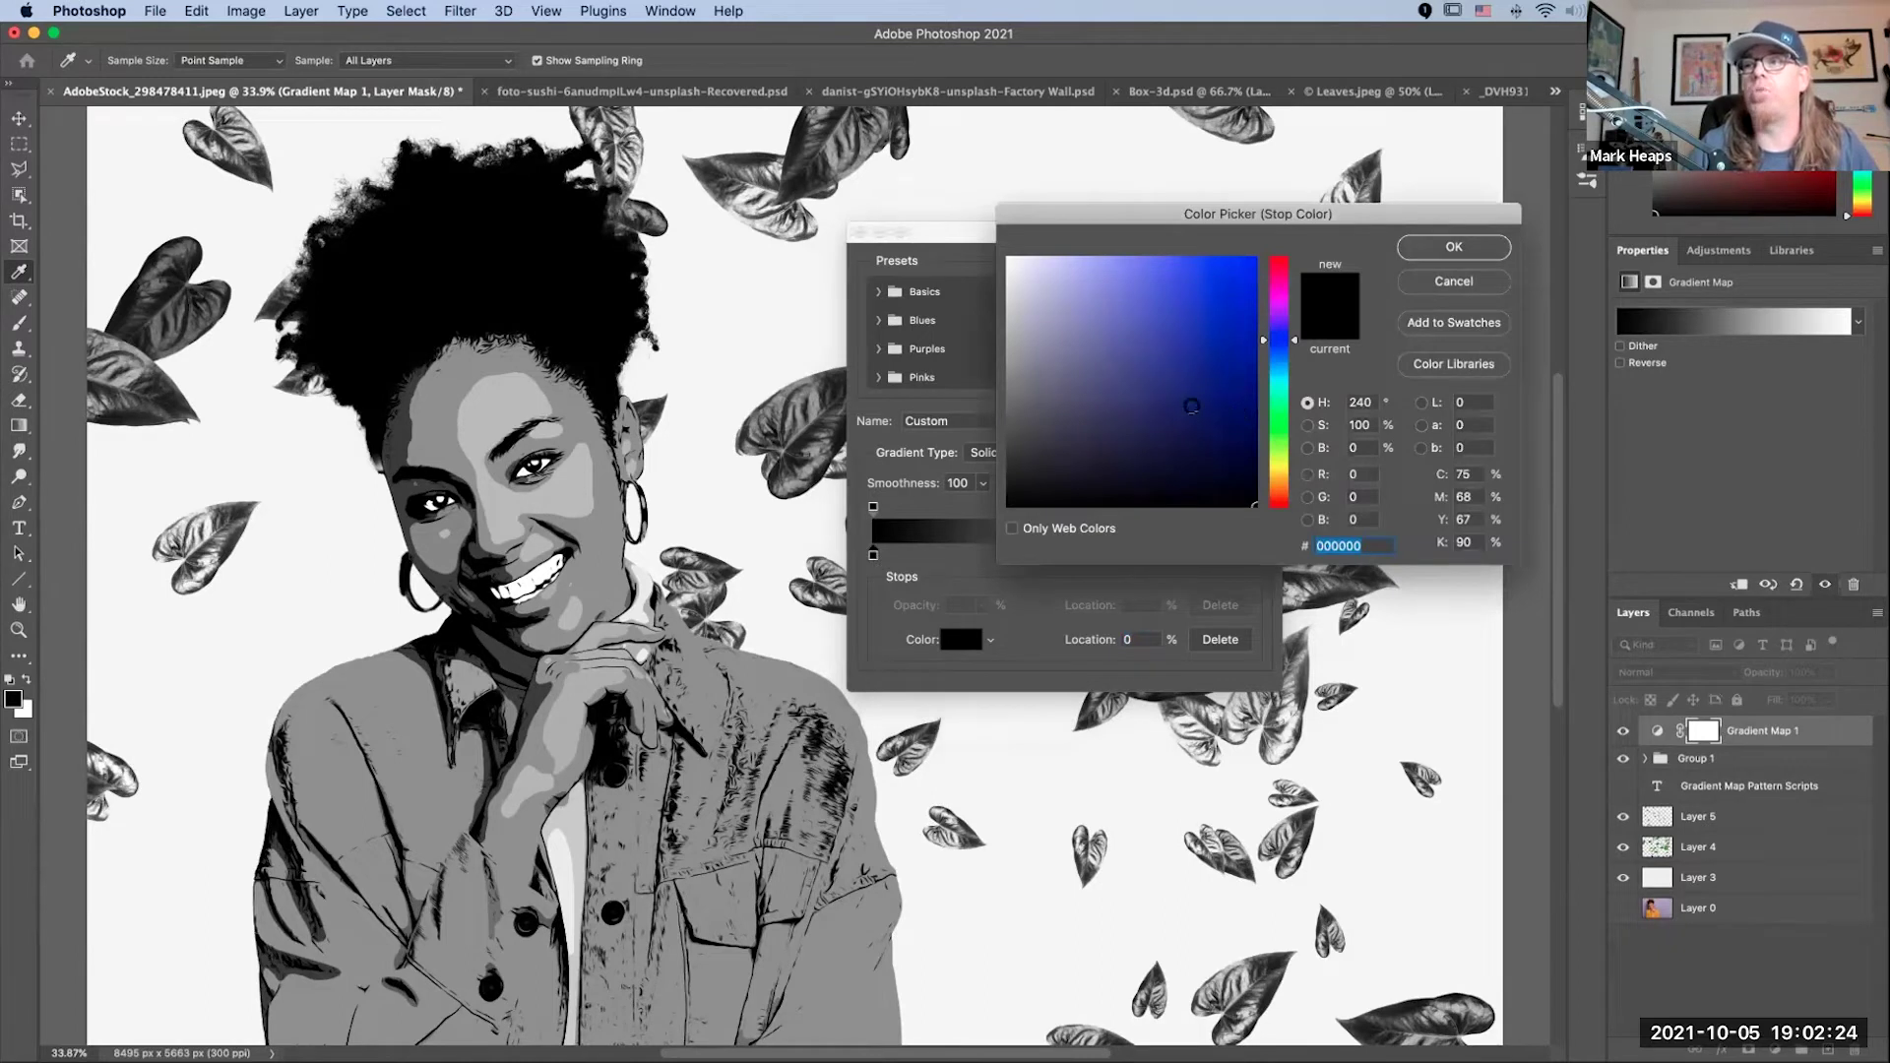
pyautogui.click(1194, 408)
pyautogui.moveTo(1194, 408); pyautogui.dragTo(1197, 397)
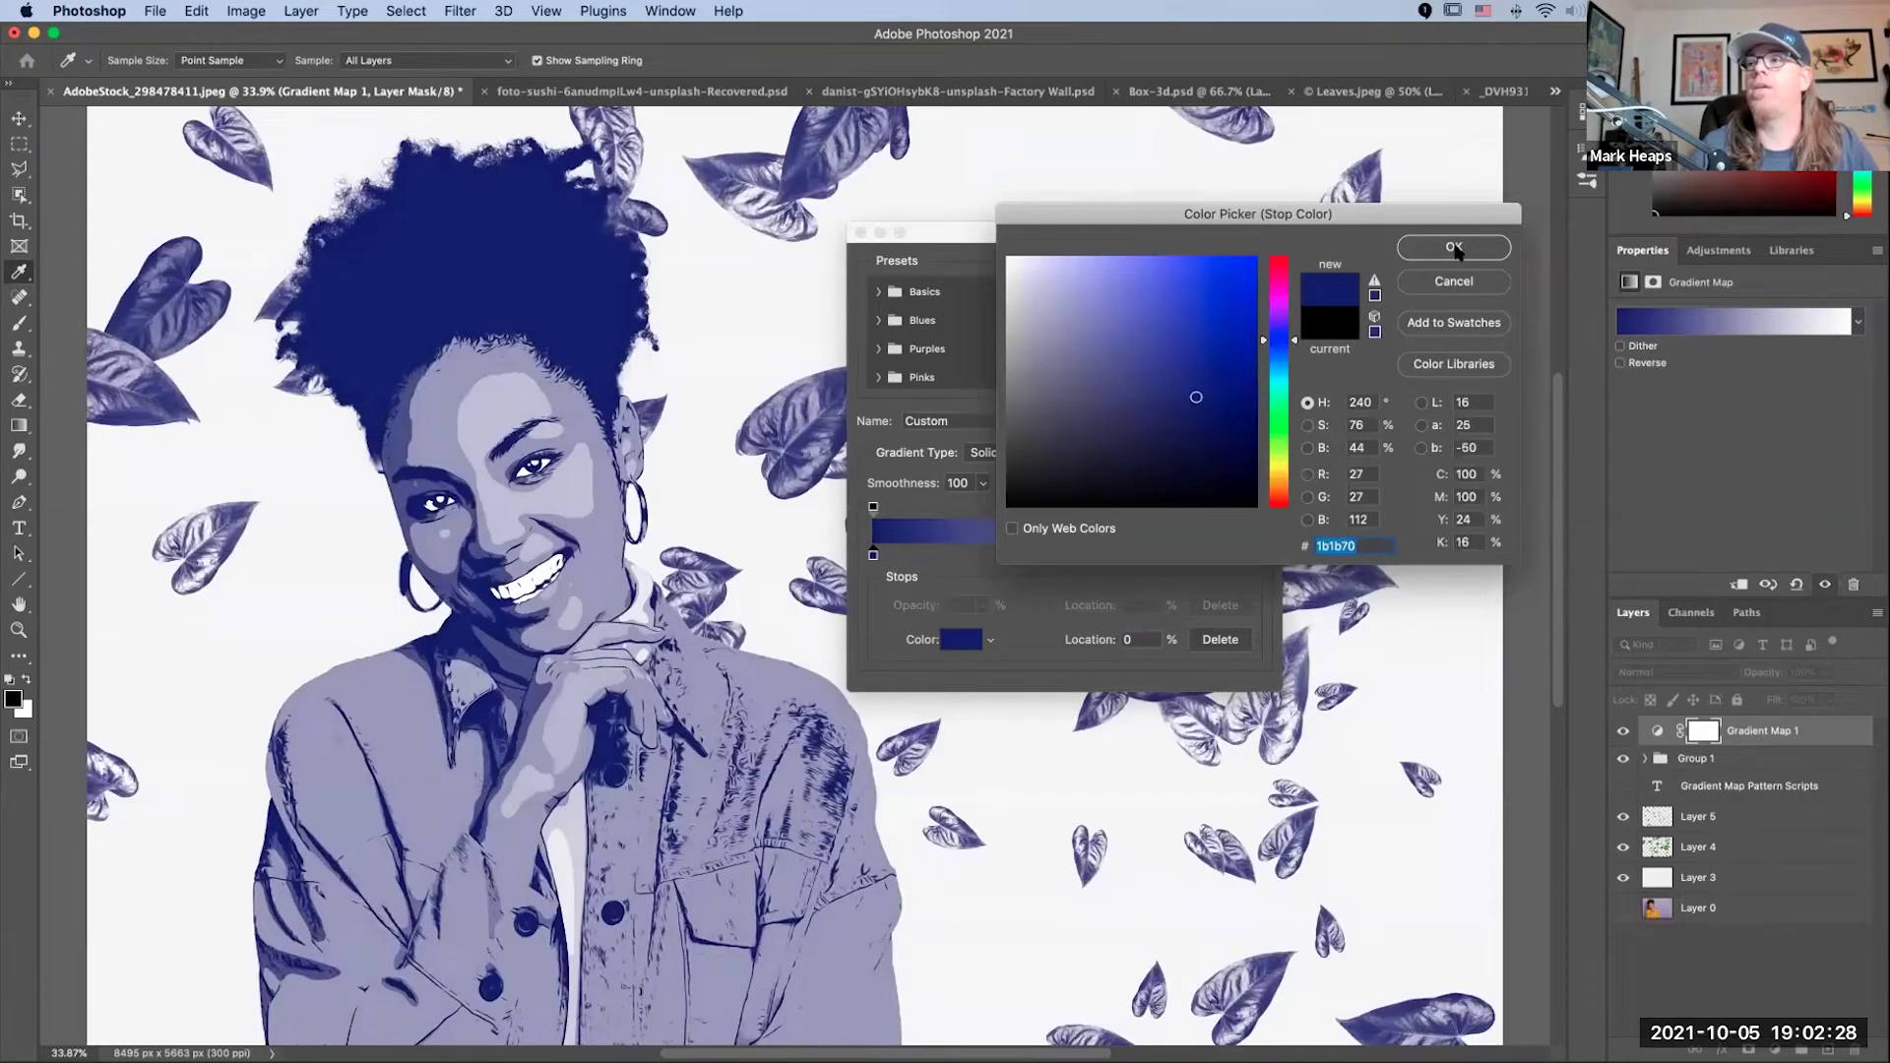
pyautogui.click(1462, 253)
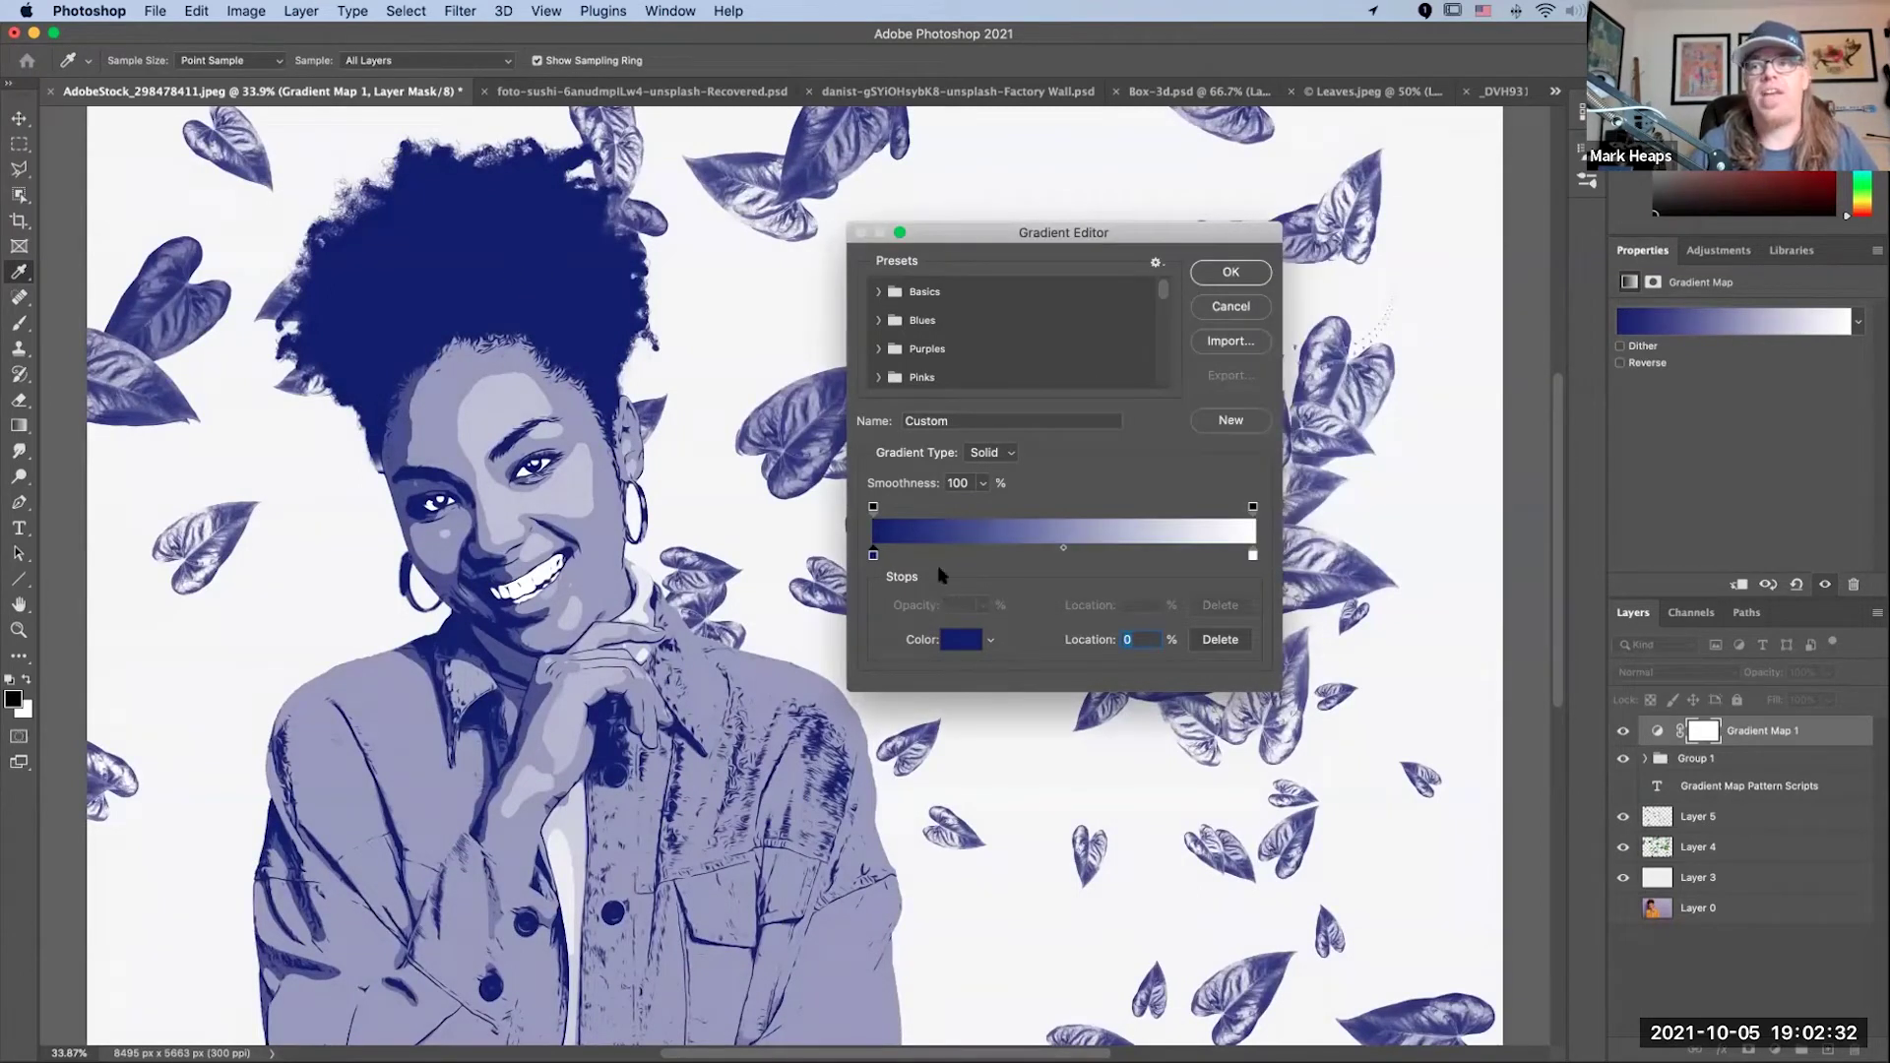
# Step: Change the gradient's white stop at 100% to pale yellow #eae681
pyautogui.click(1250, 555)
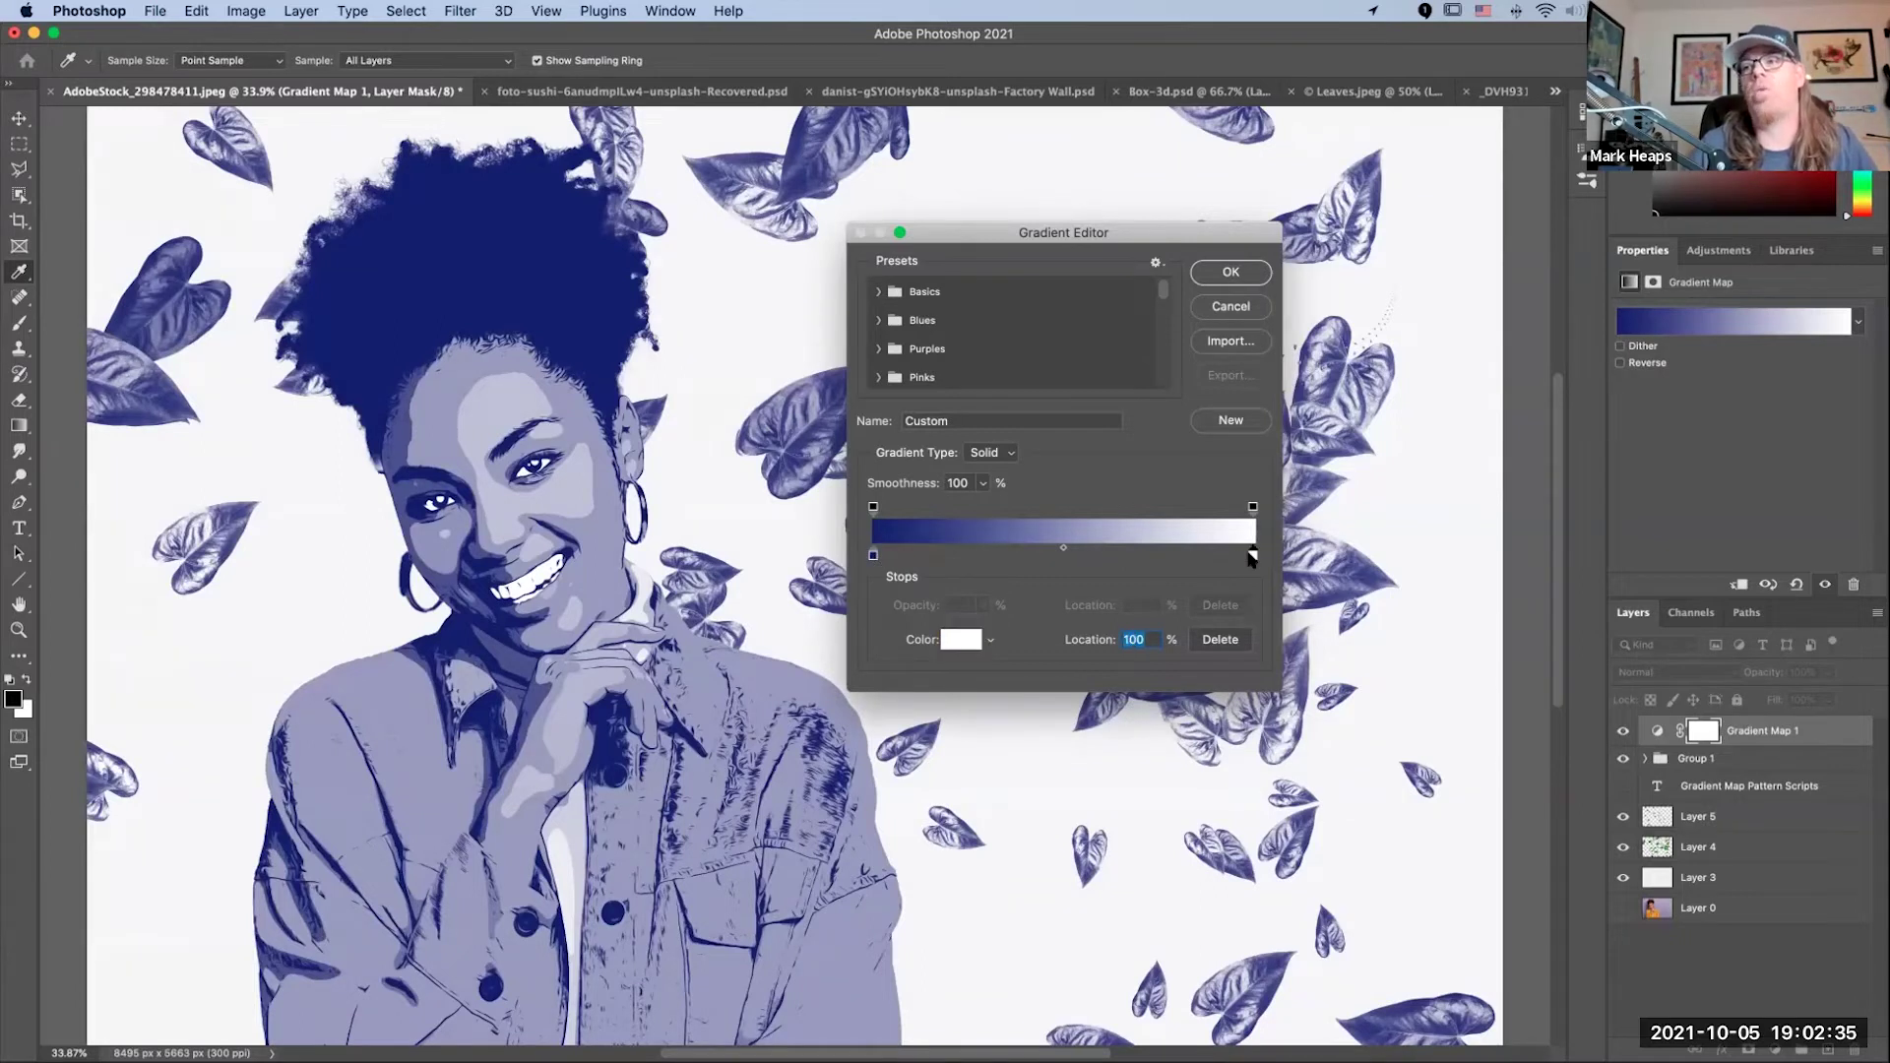
pyautogui.click(962, 642)
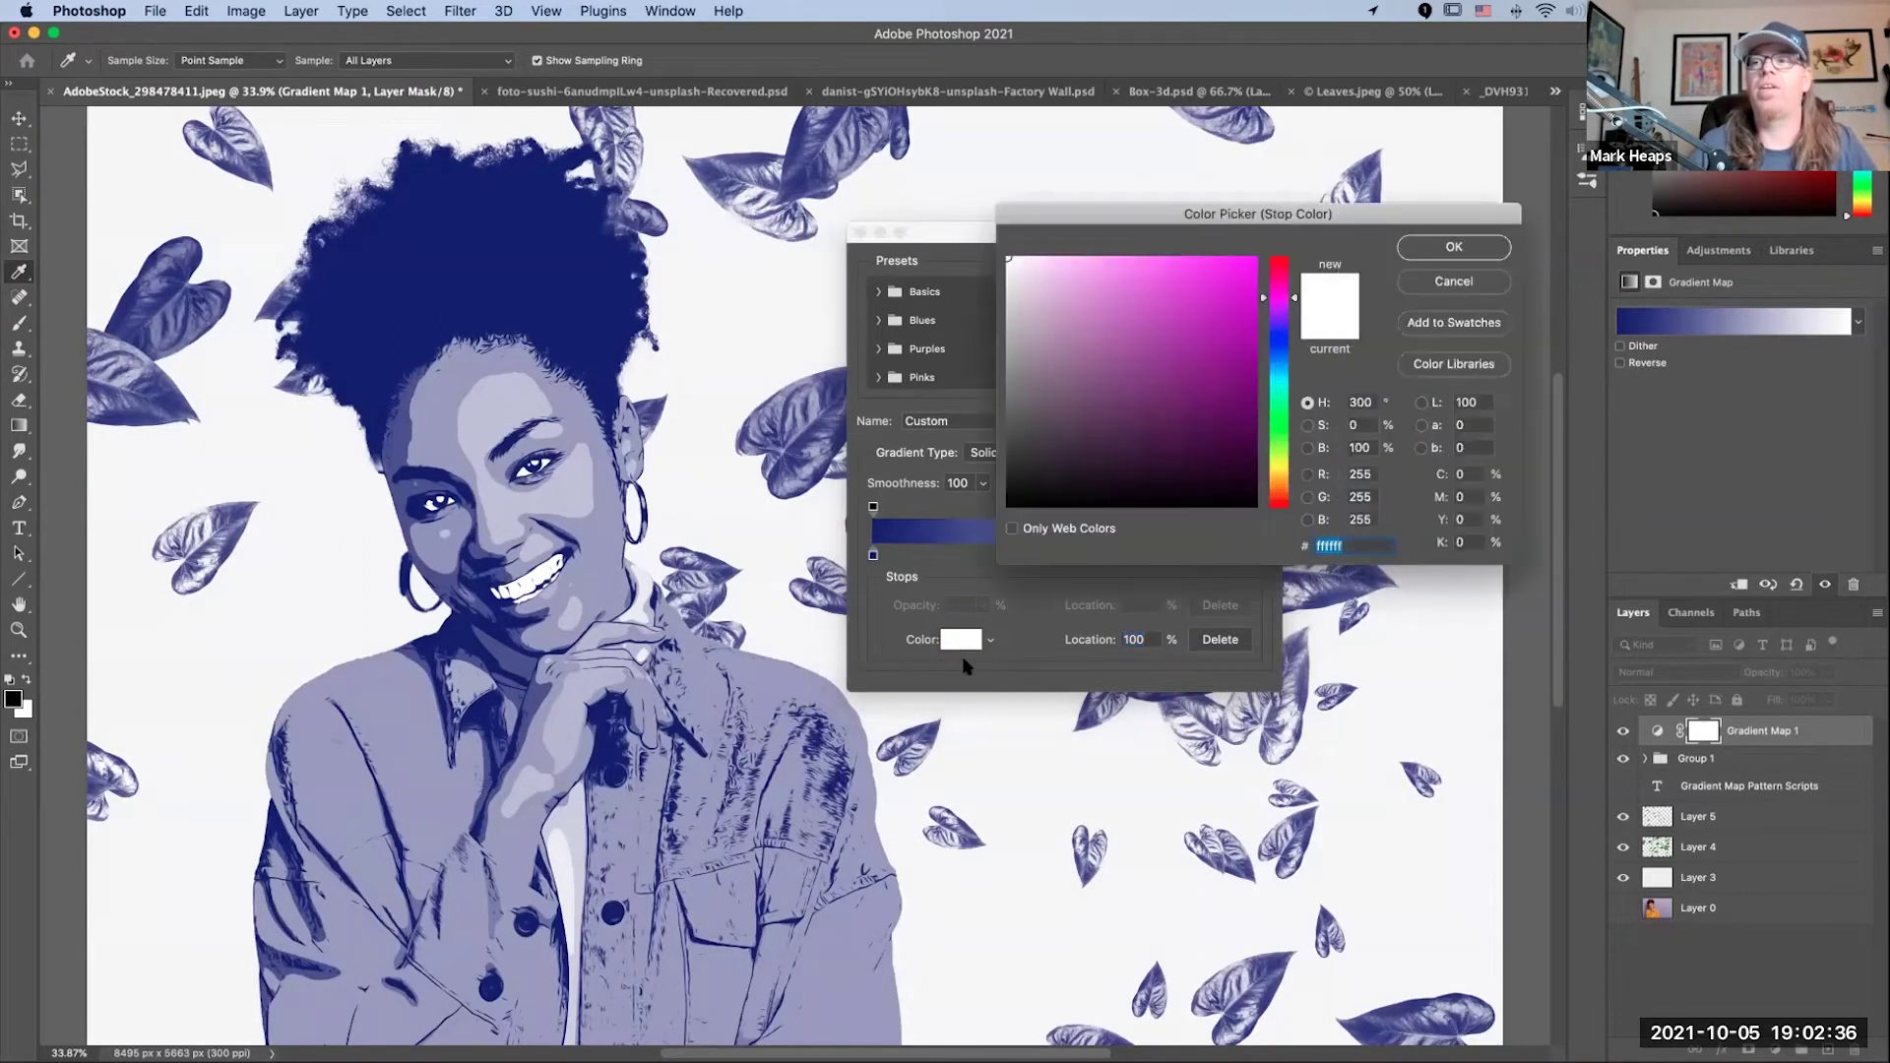
pyautogui.click(1277, 469)
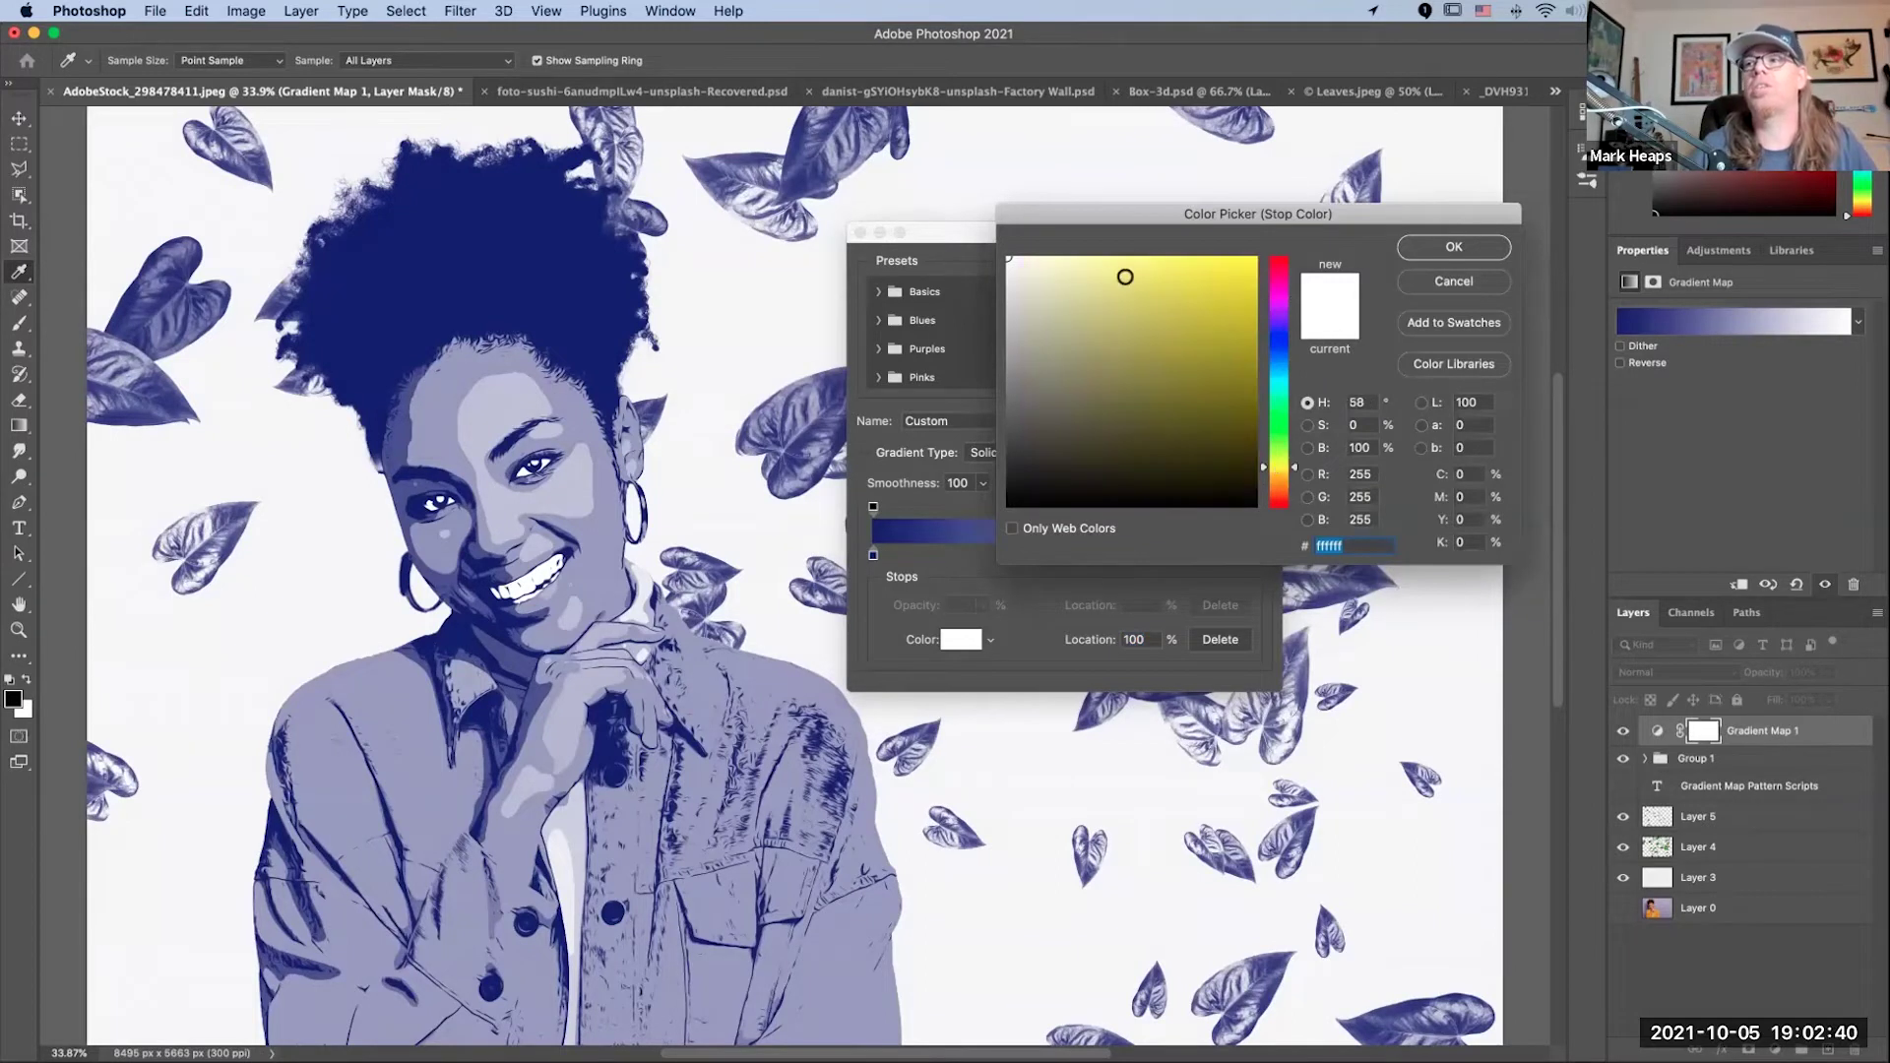
pyautogui.click(1119, 281)
pyautogui.moveTo(1119, 281); pyautogui.dragTo(1118, 277)
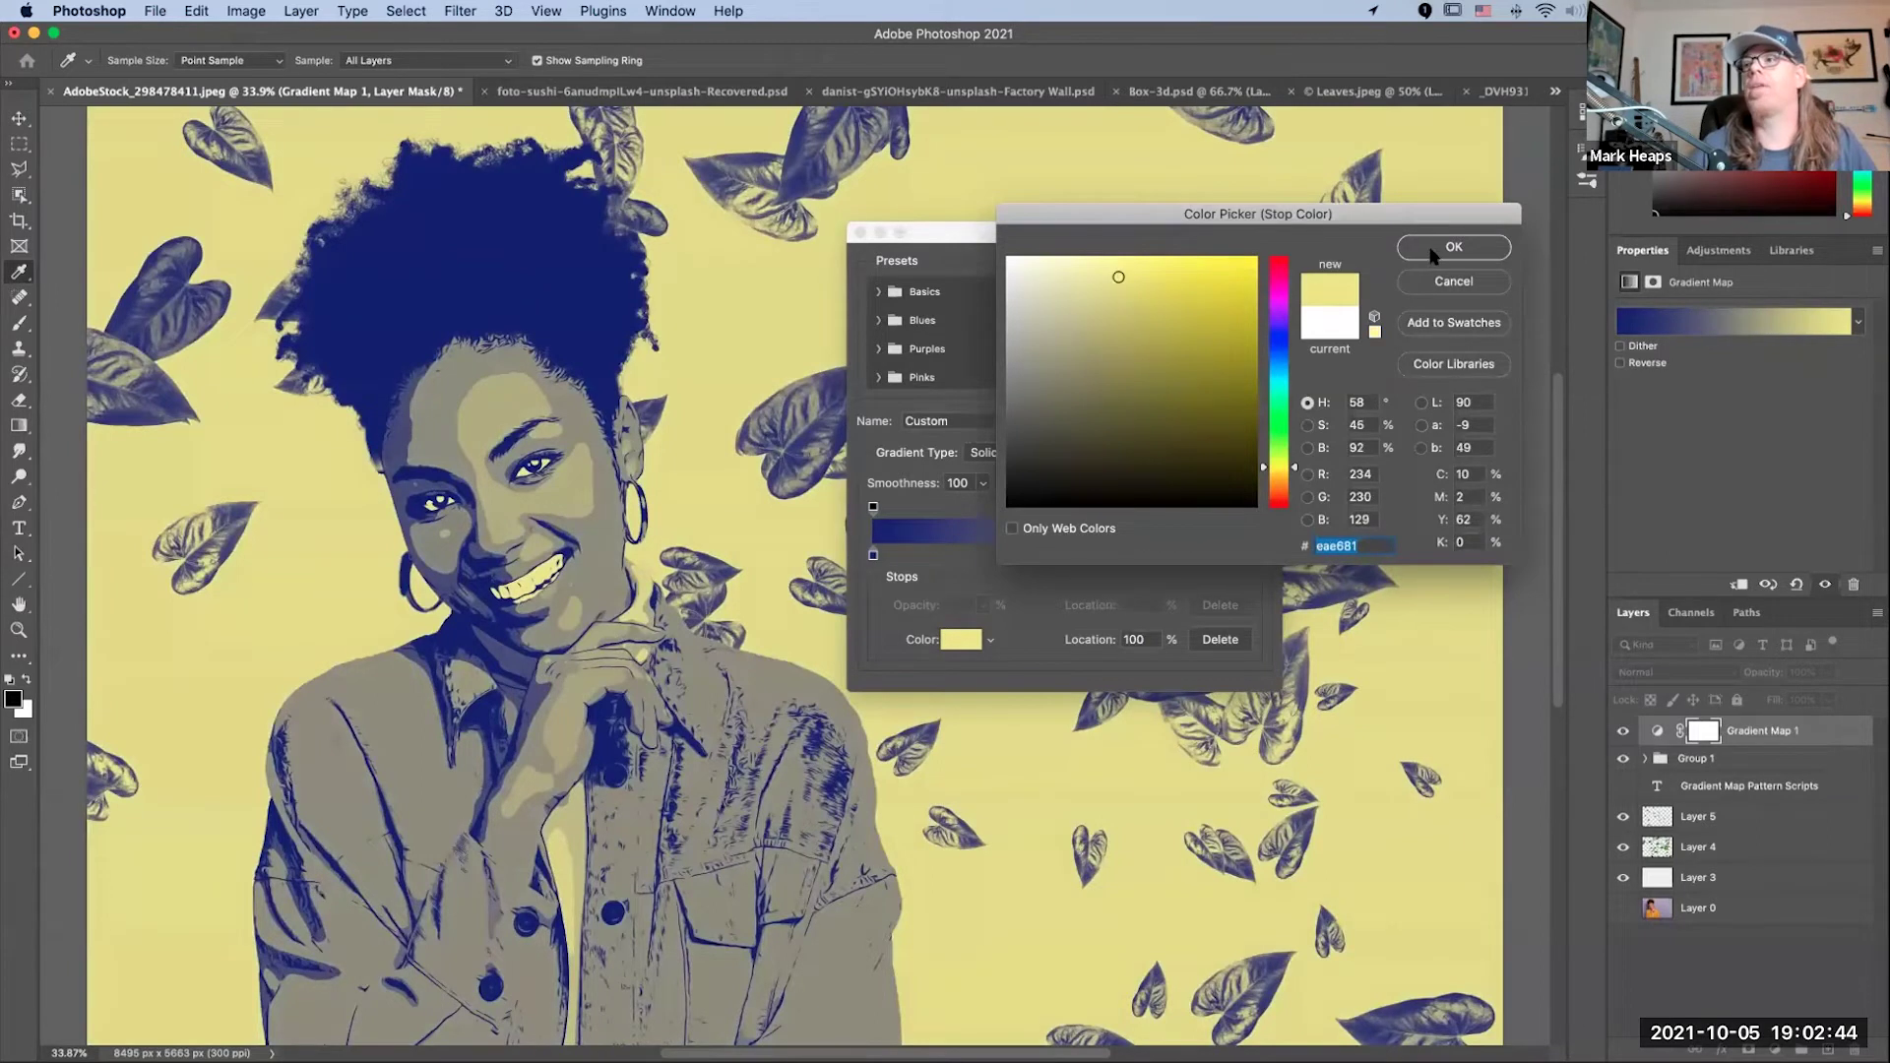
pyautogui.click(1437, 251)
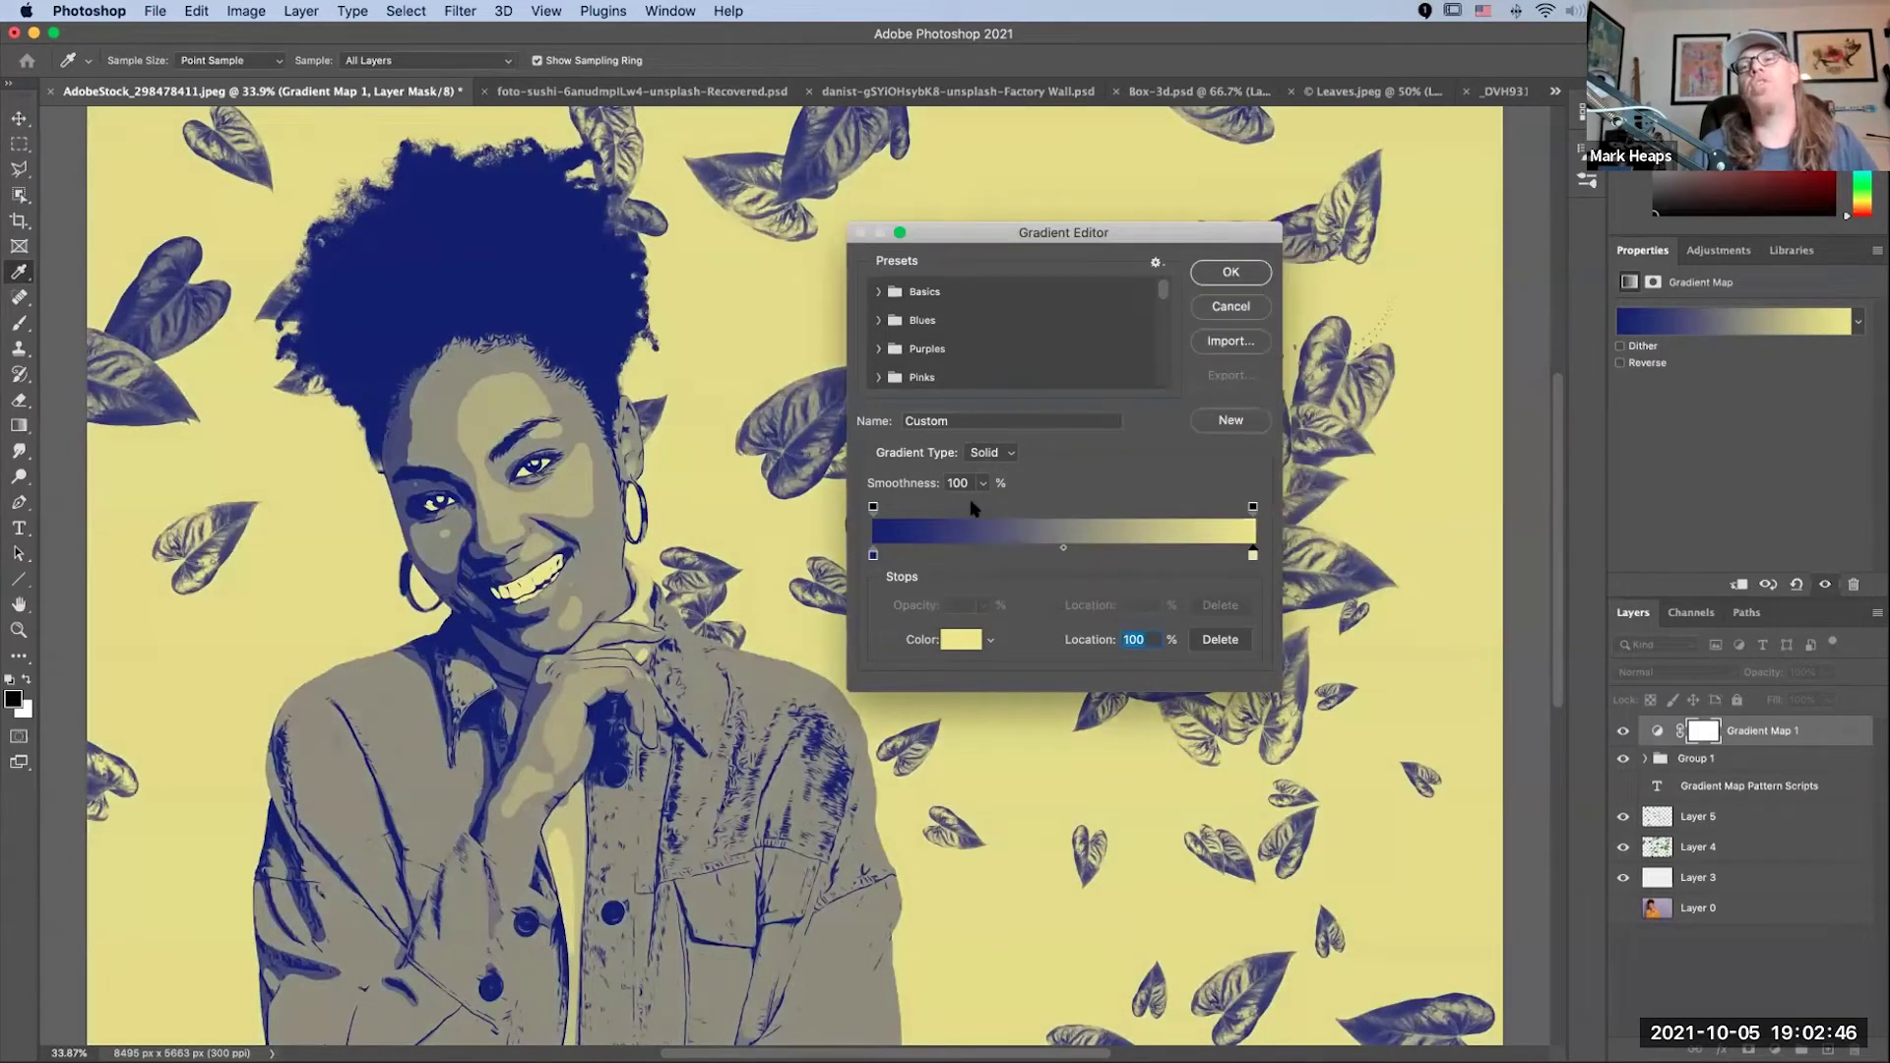
# Step: Duplicate the pale yellow stop, recolor the 100% stop to white, and position the yellow stop at 68%
pyautogui.moveTo(984, 230); pyautogui.dragTo(1008, 191)
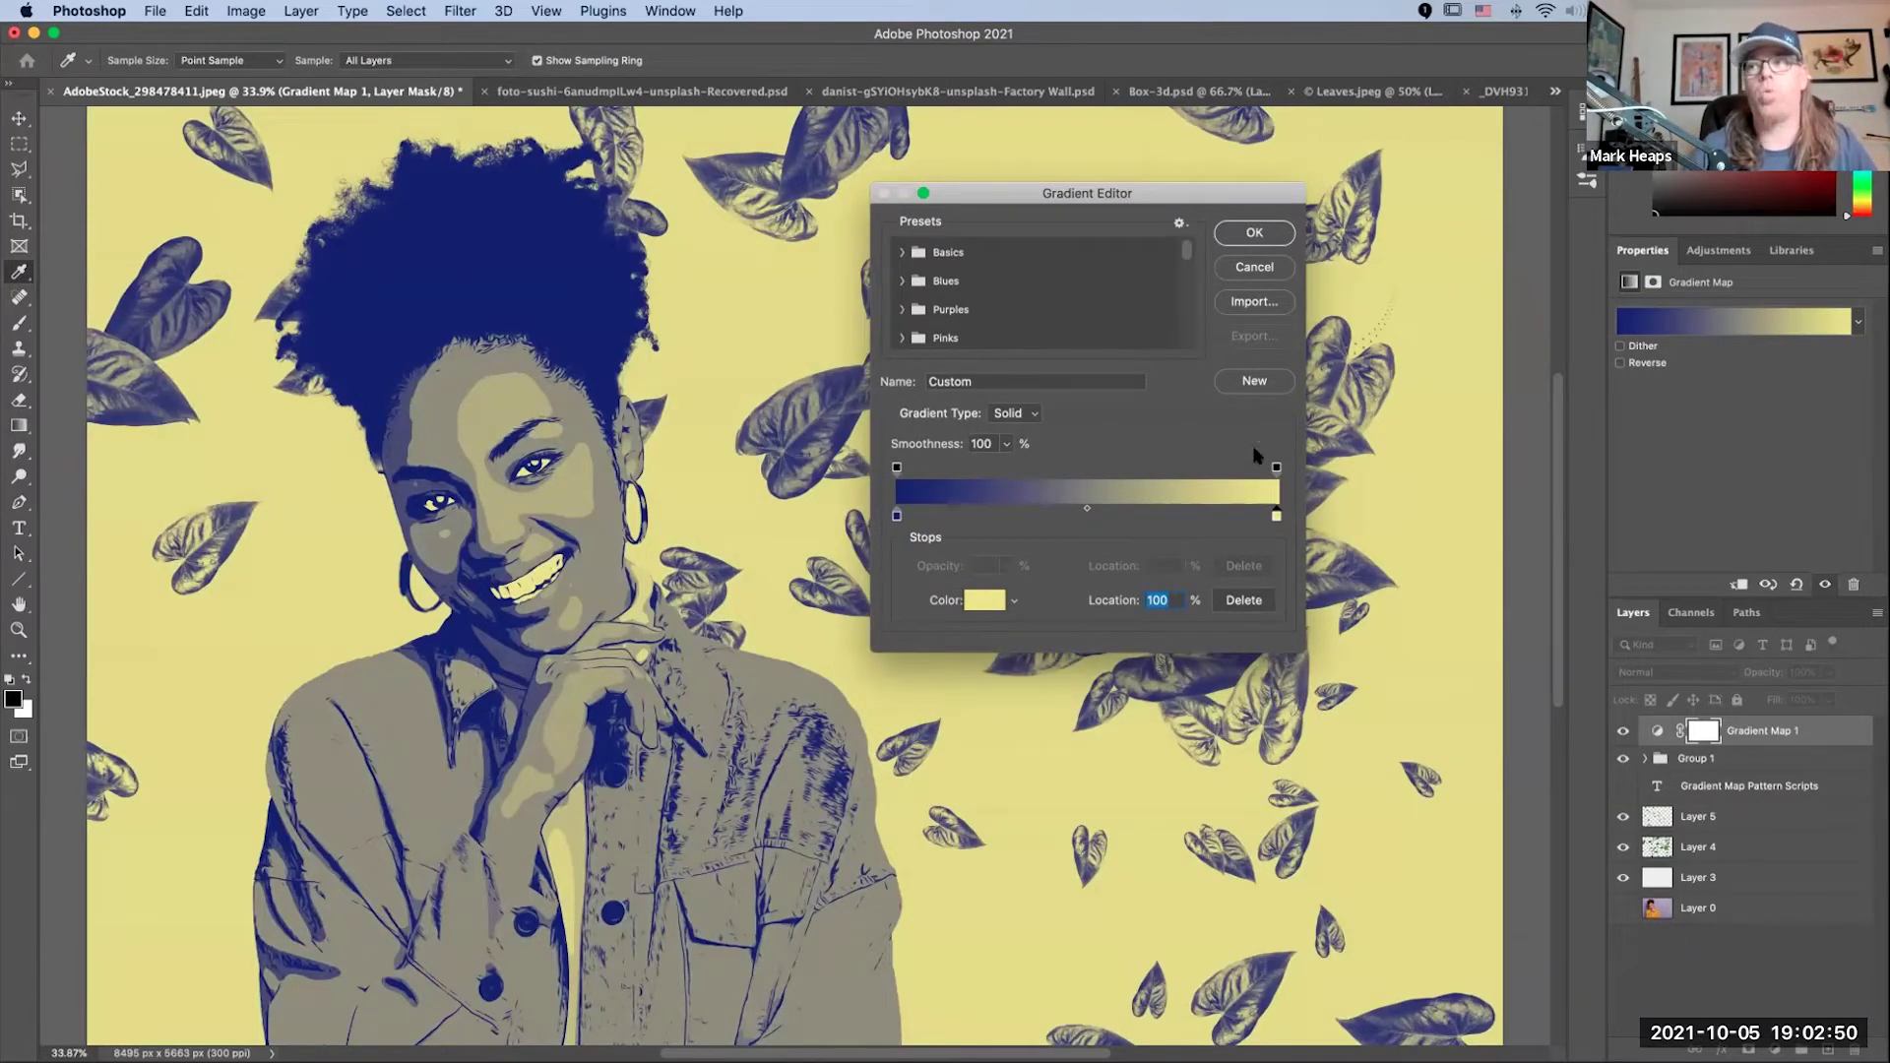
pyautogui.moveTo(1274, 518)
pyautogui.mouseDown()
pyautogui.moveTo(1243, 523)
pyautogui.moveTo(1285, 520)
pyautogui.mouseUp()
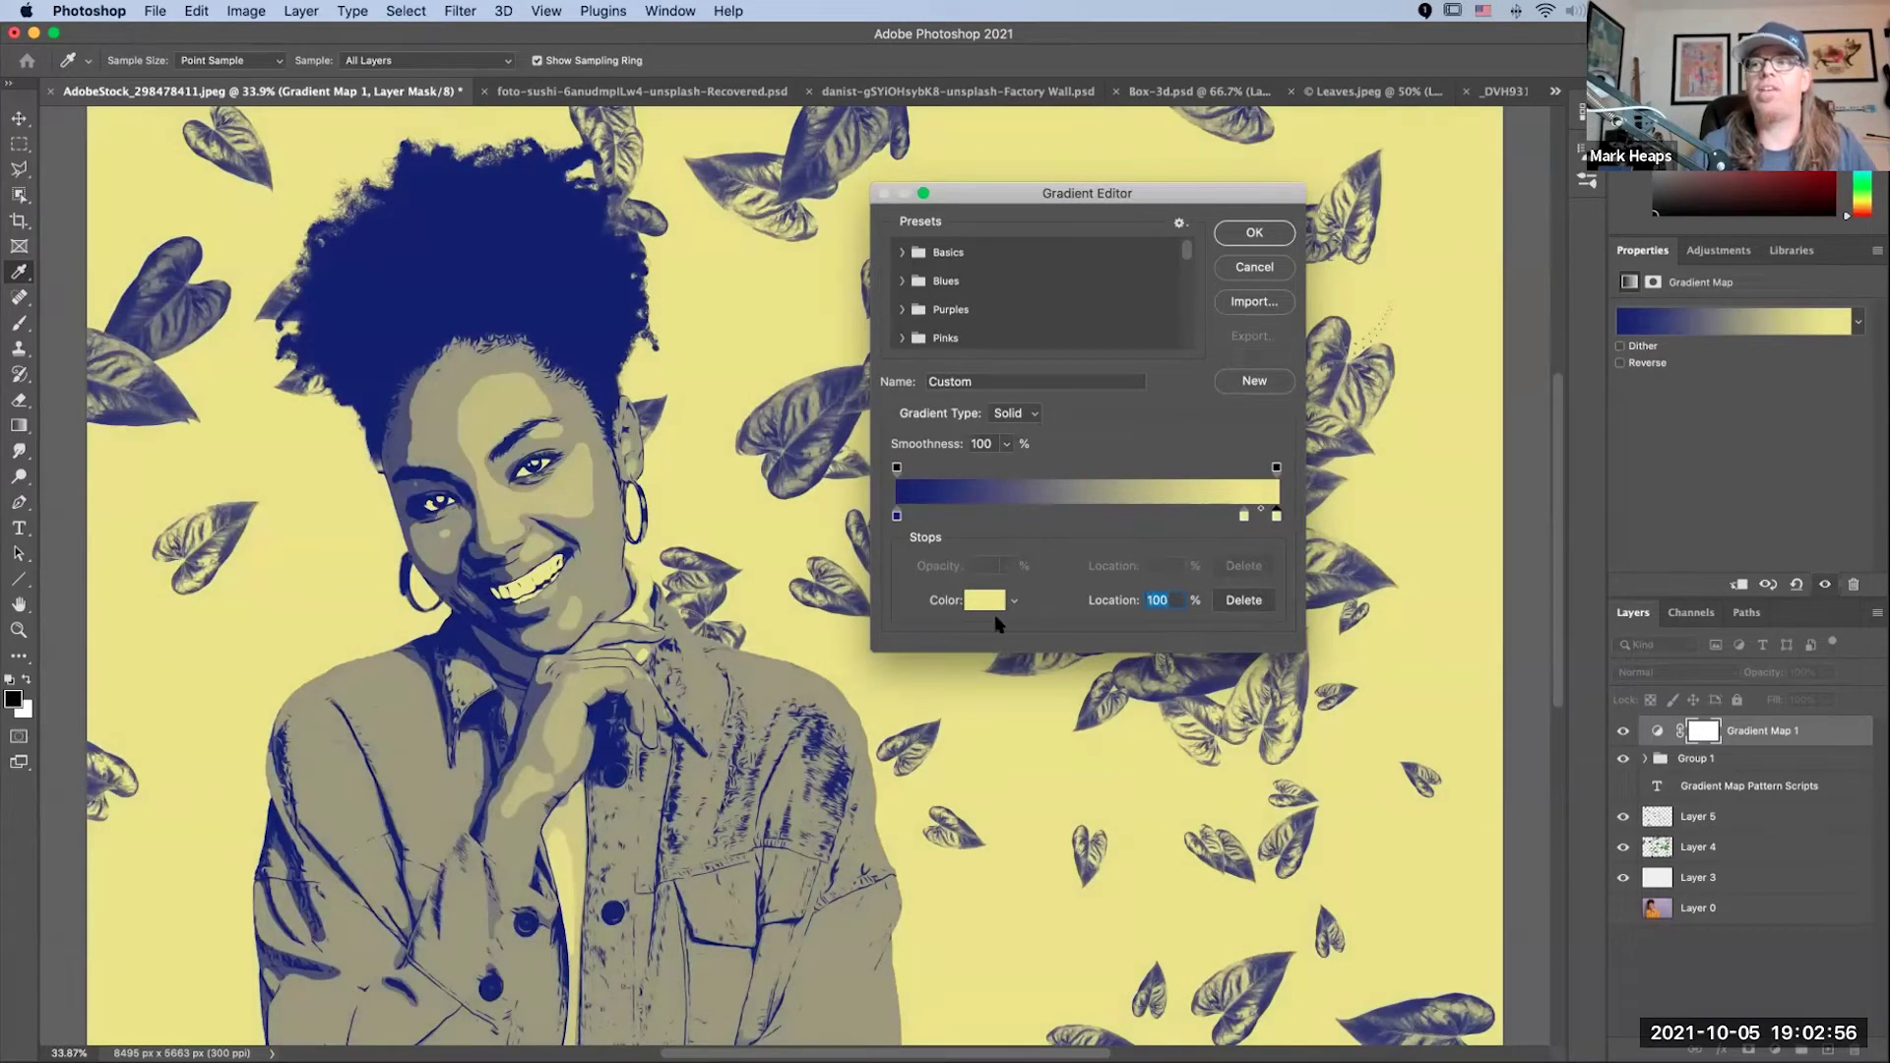
pyautogui.click(979, 603)
pyautogui.click(1012, 261)
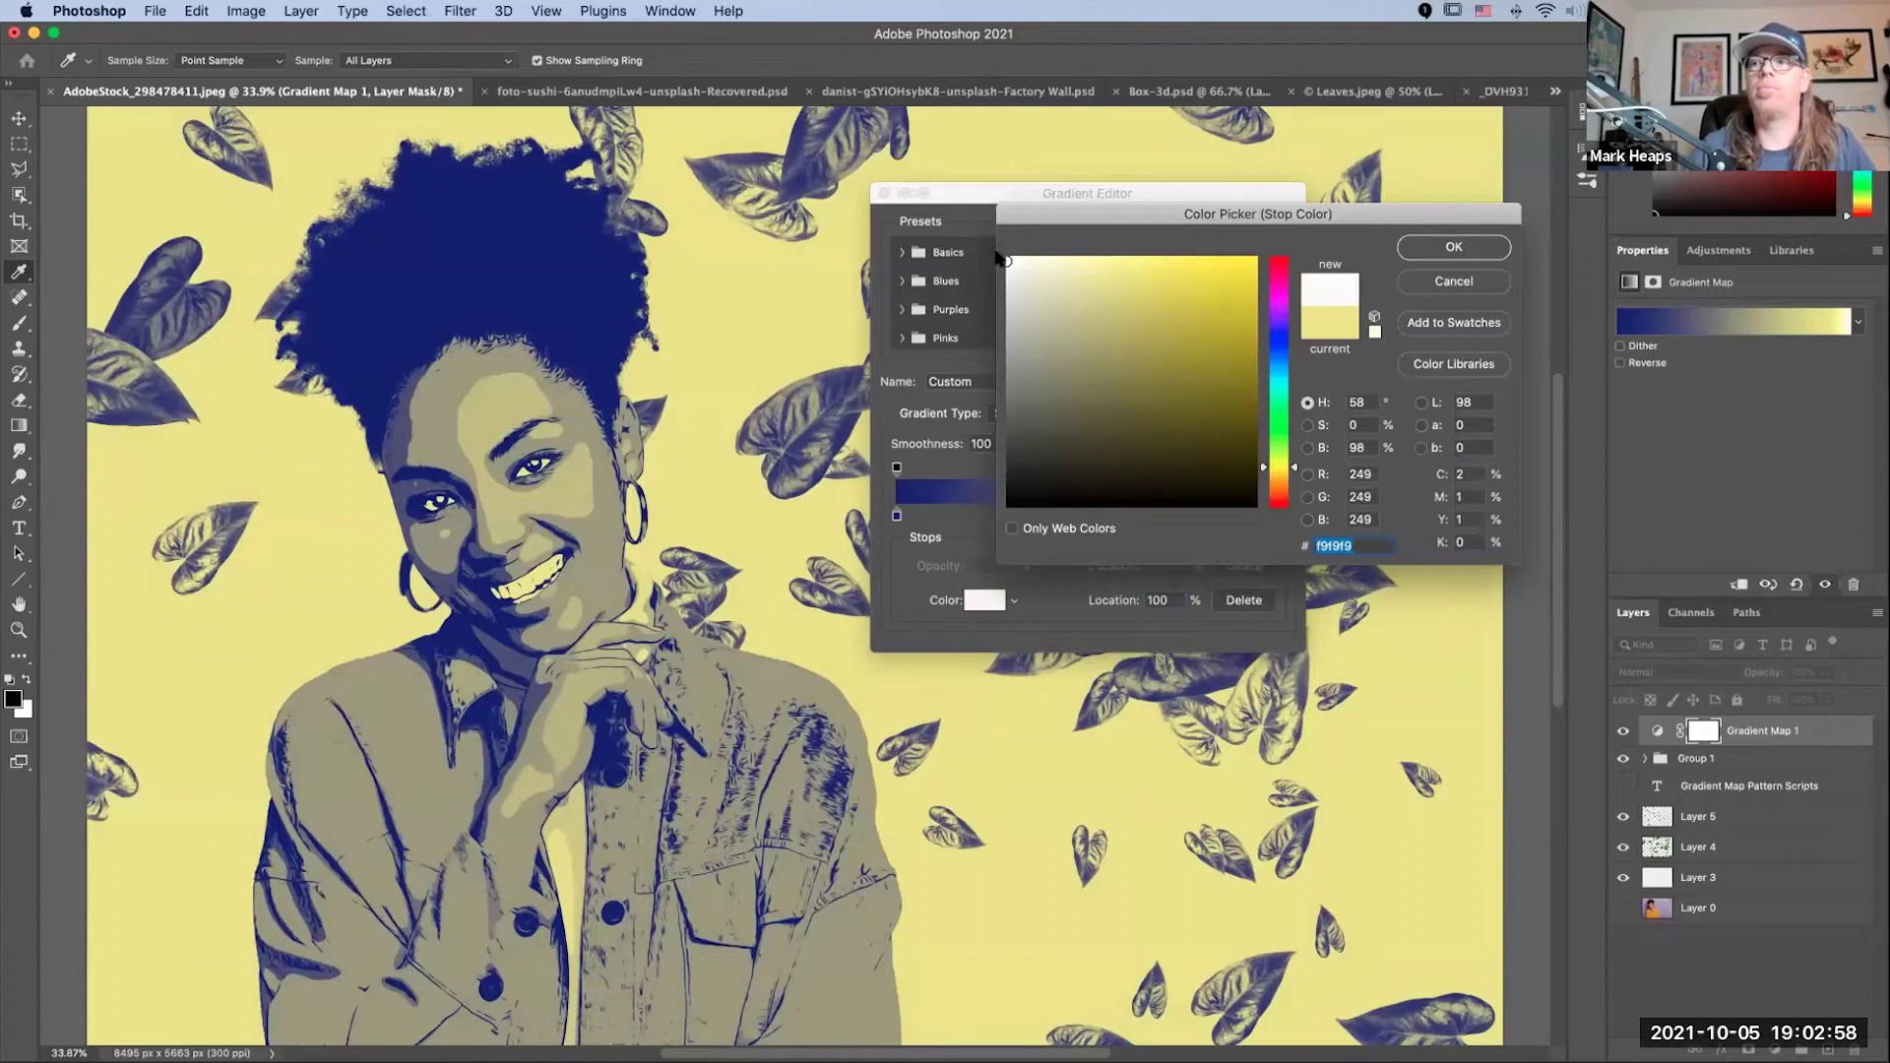
pyautogui.click(1428, 247)
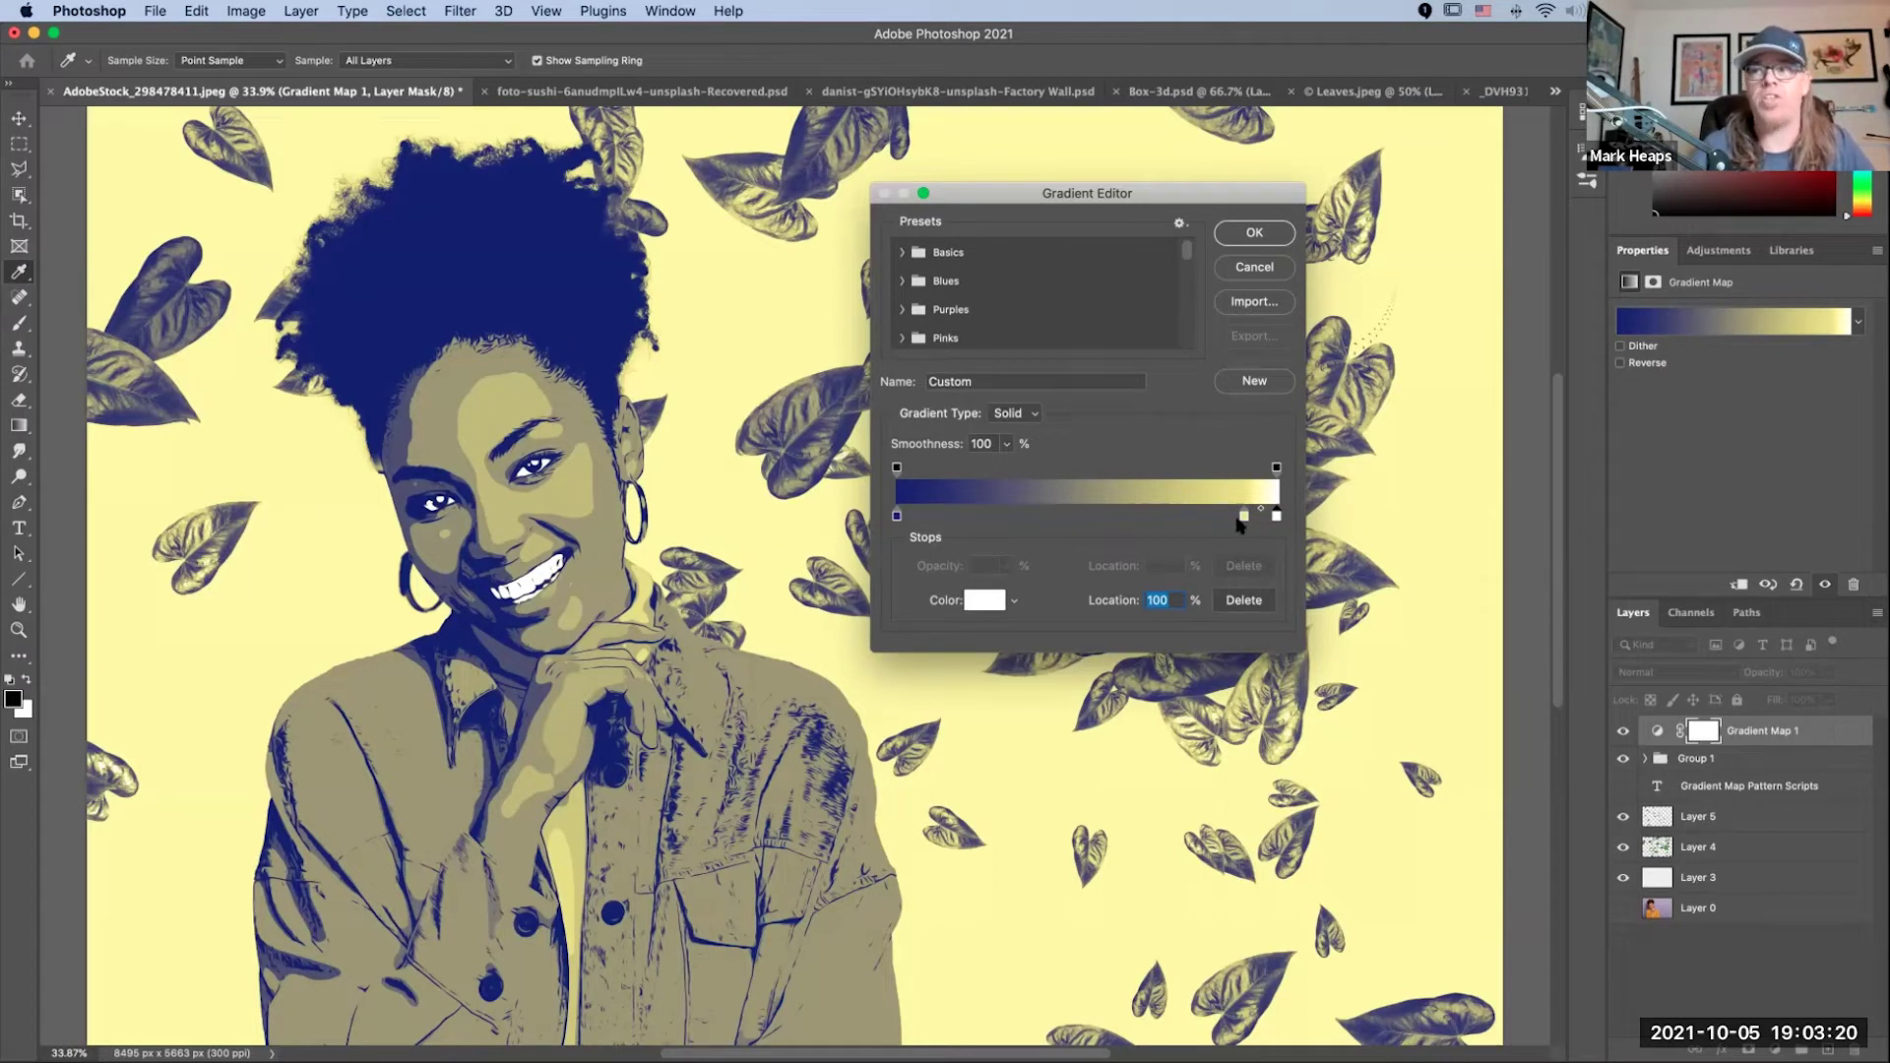
pyautogui.moveTo(1241, 513); pyautogui.dragTo(1112, 516)
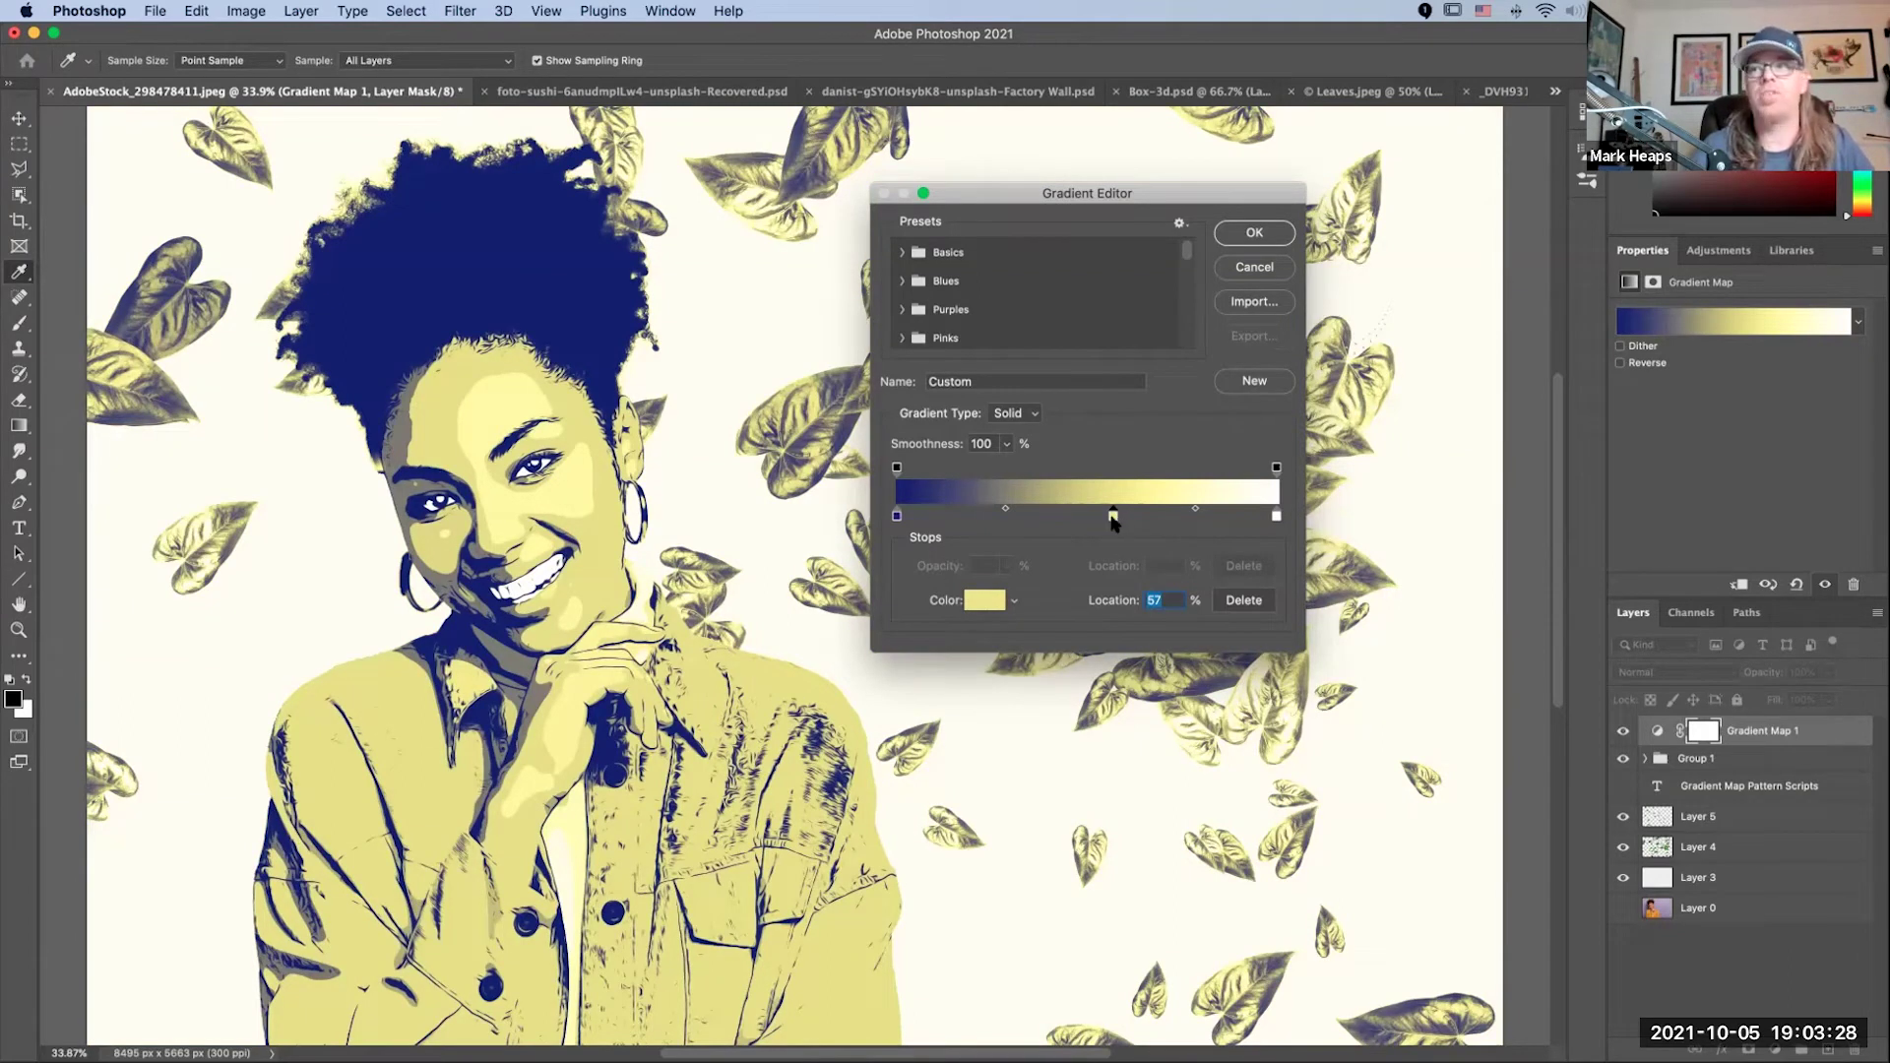
pyautogui.moveTo(1113, 519); pyautogui.dragTo(1156, 519)
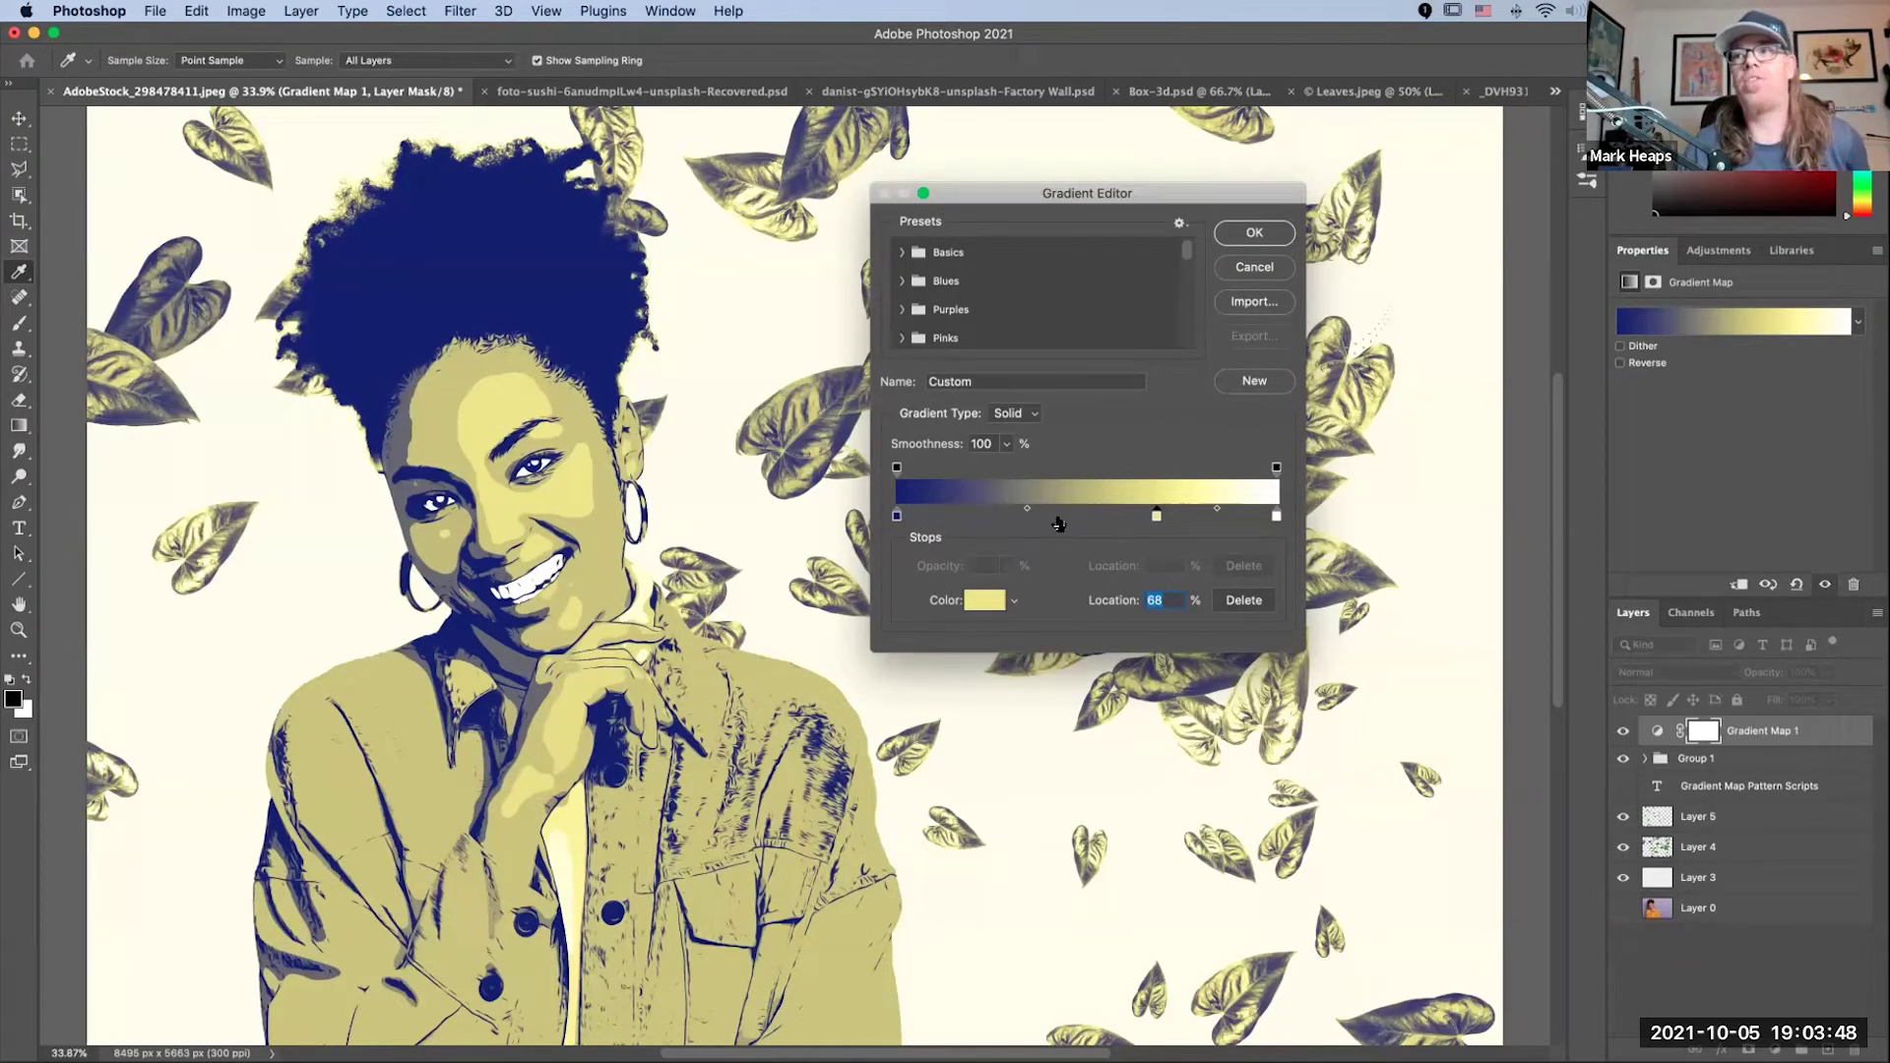
# Step: Add a gradient stop at 42% between the navy and yellow stops and color it purple #72369d
pyautogui.click(1055, 517)
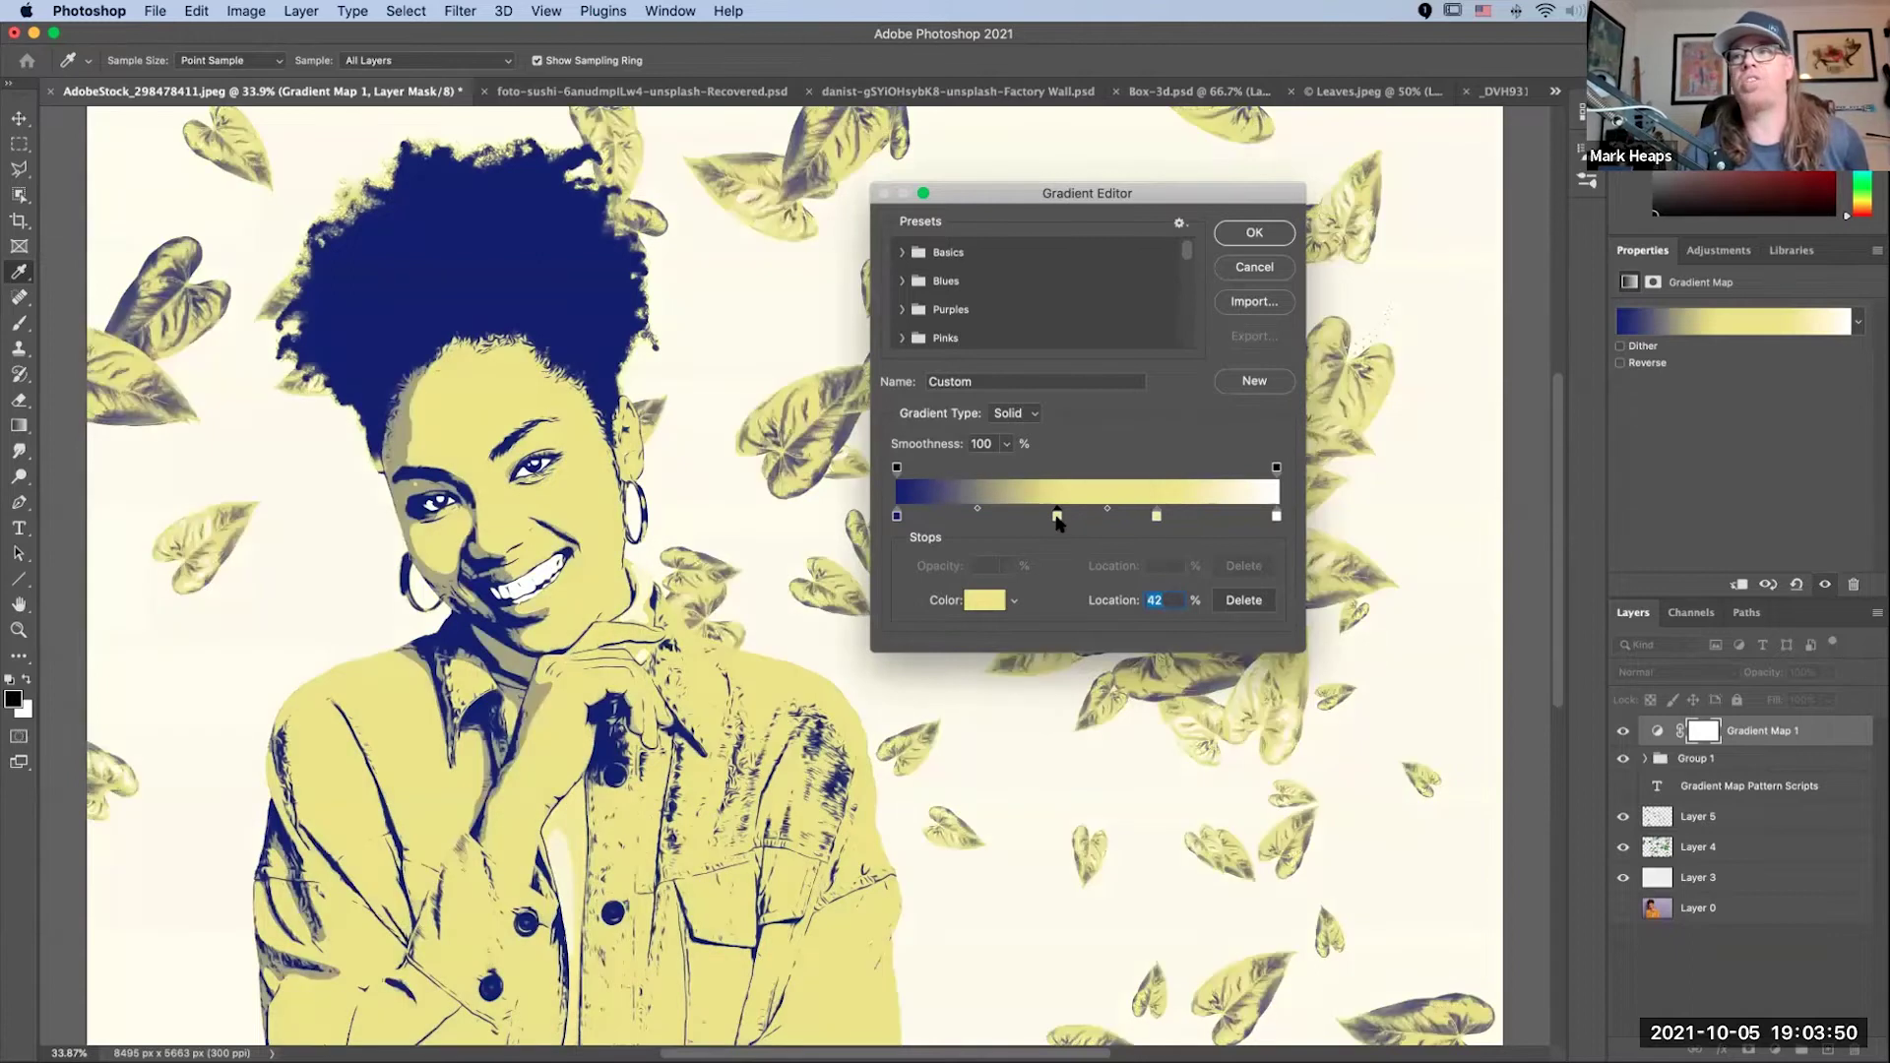
pyautogui.click(980, 603)
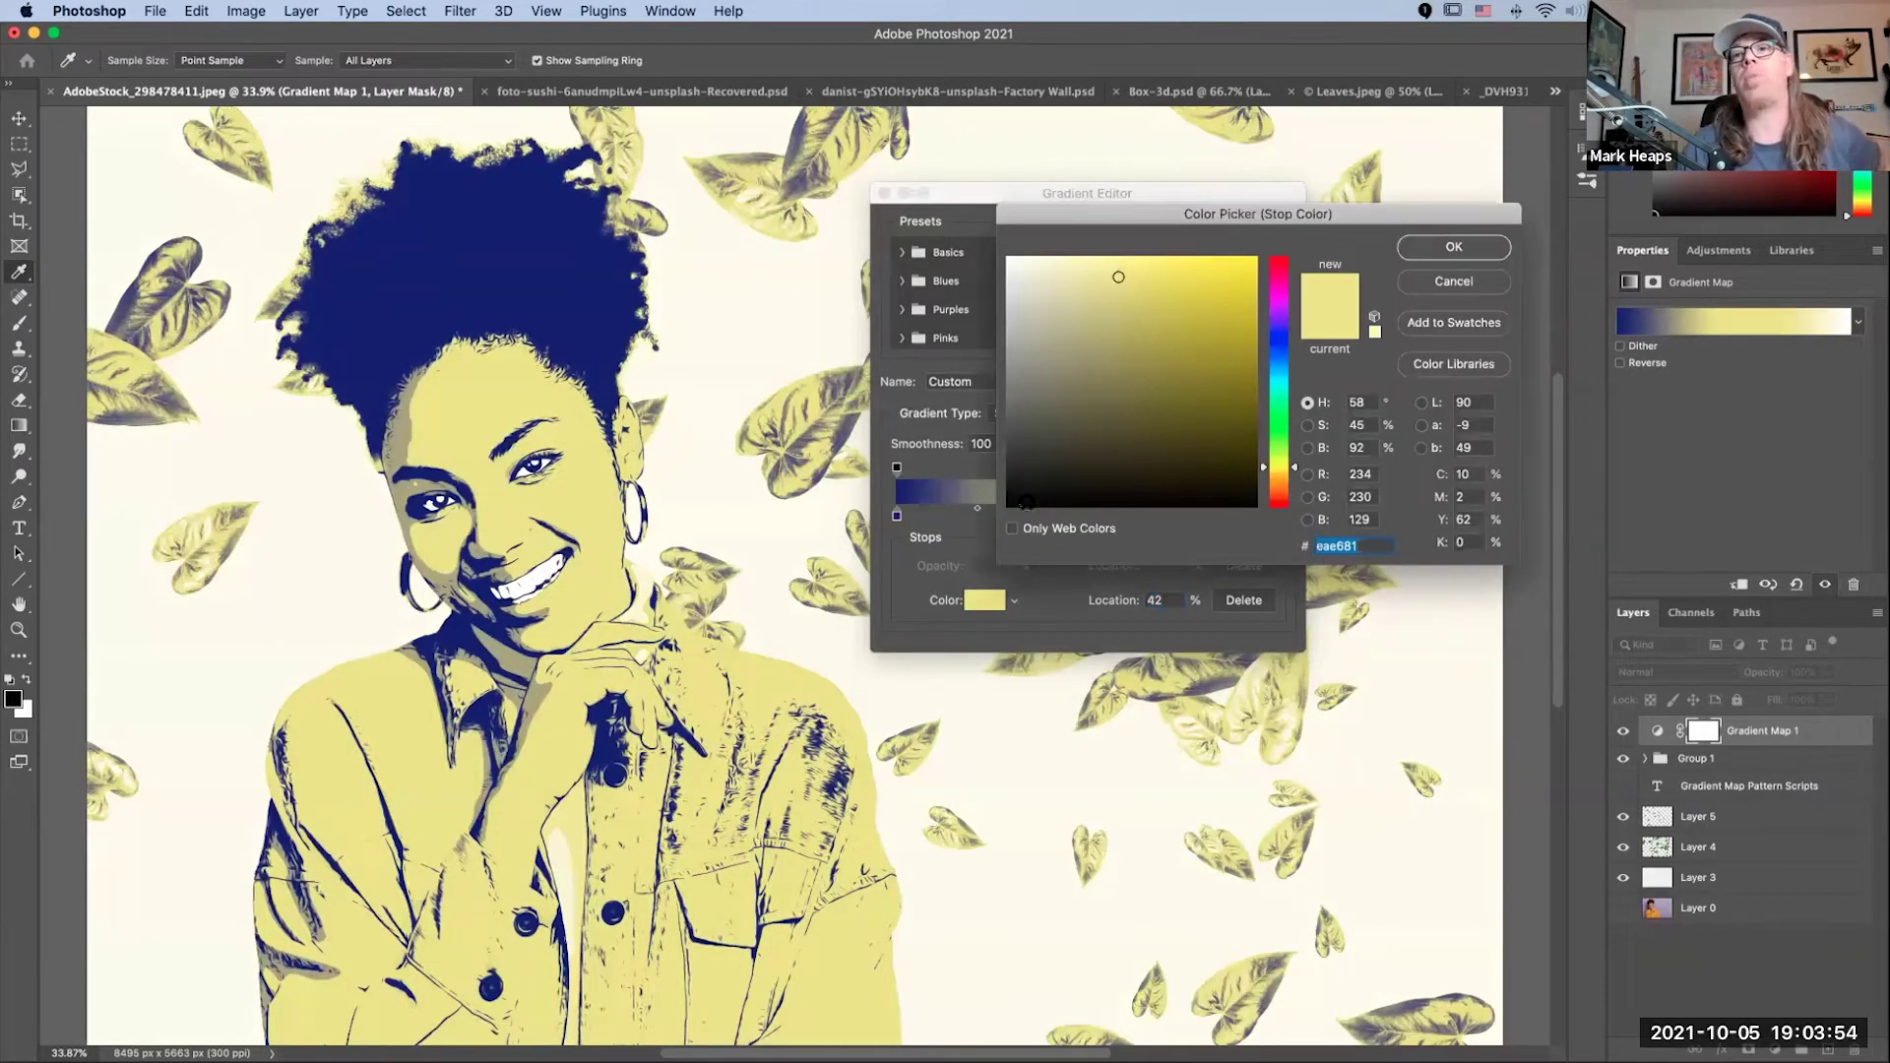
pyautogui.click(1276, 316)
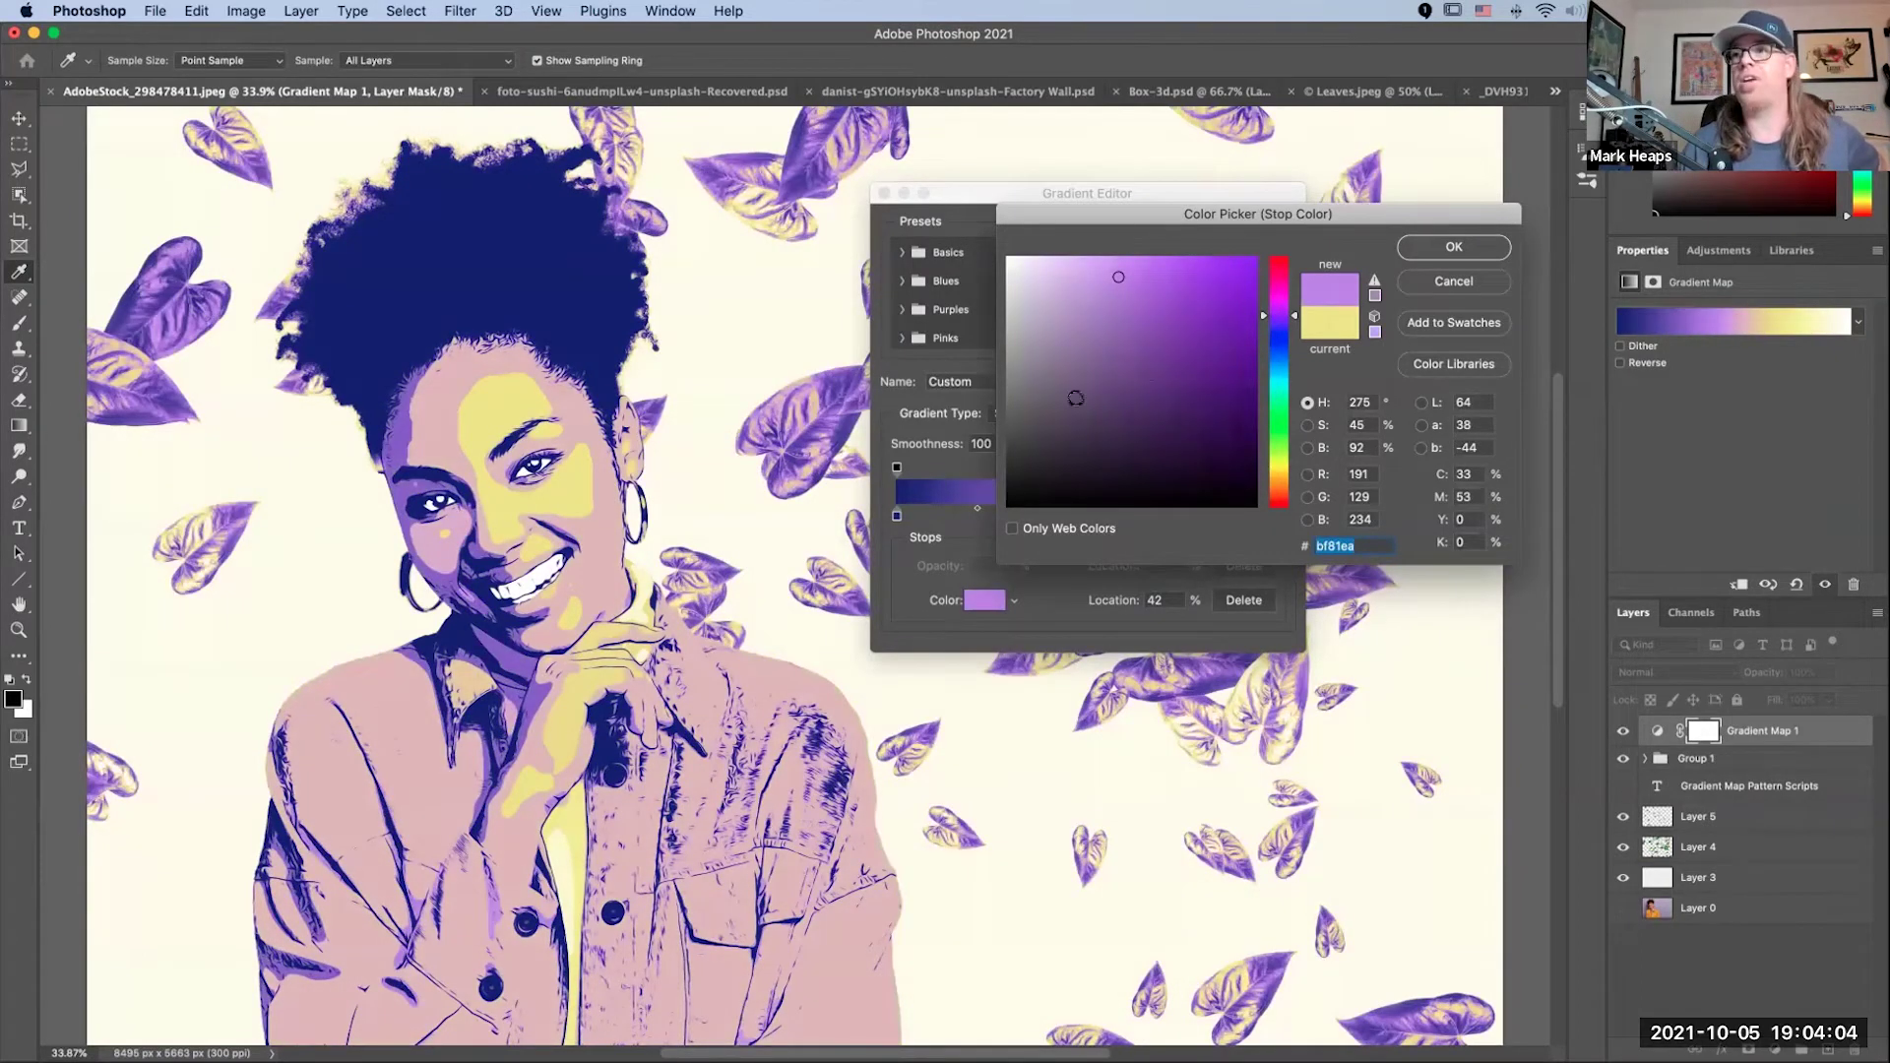
pyautogui.click(1091, 393)
pyautogui.click(1101, 352)
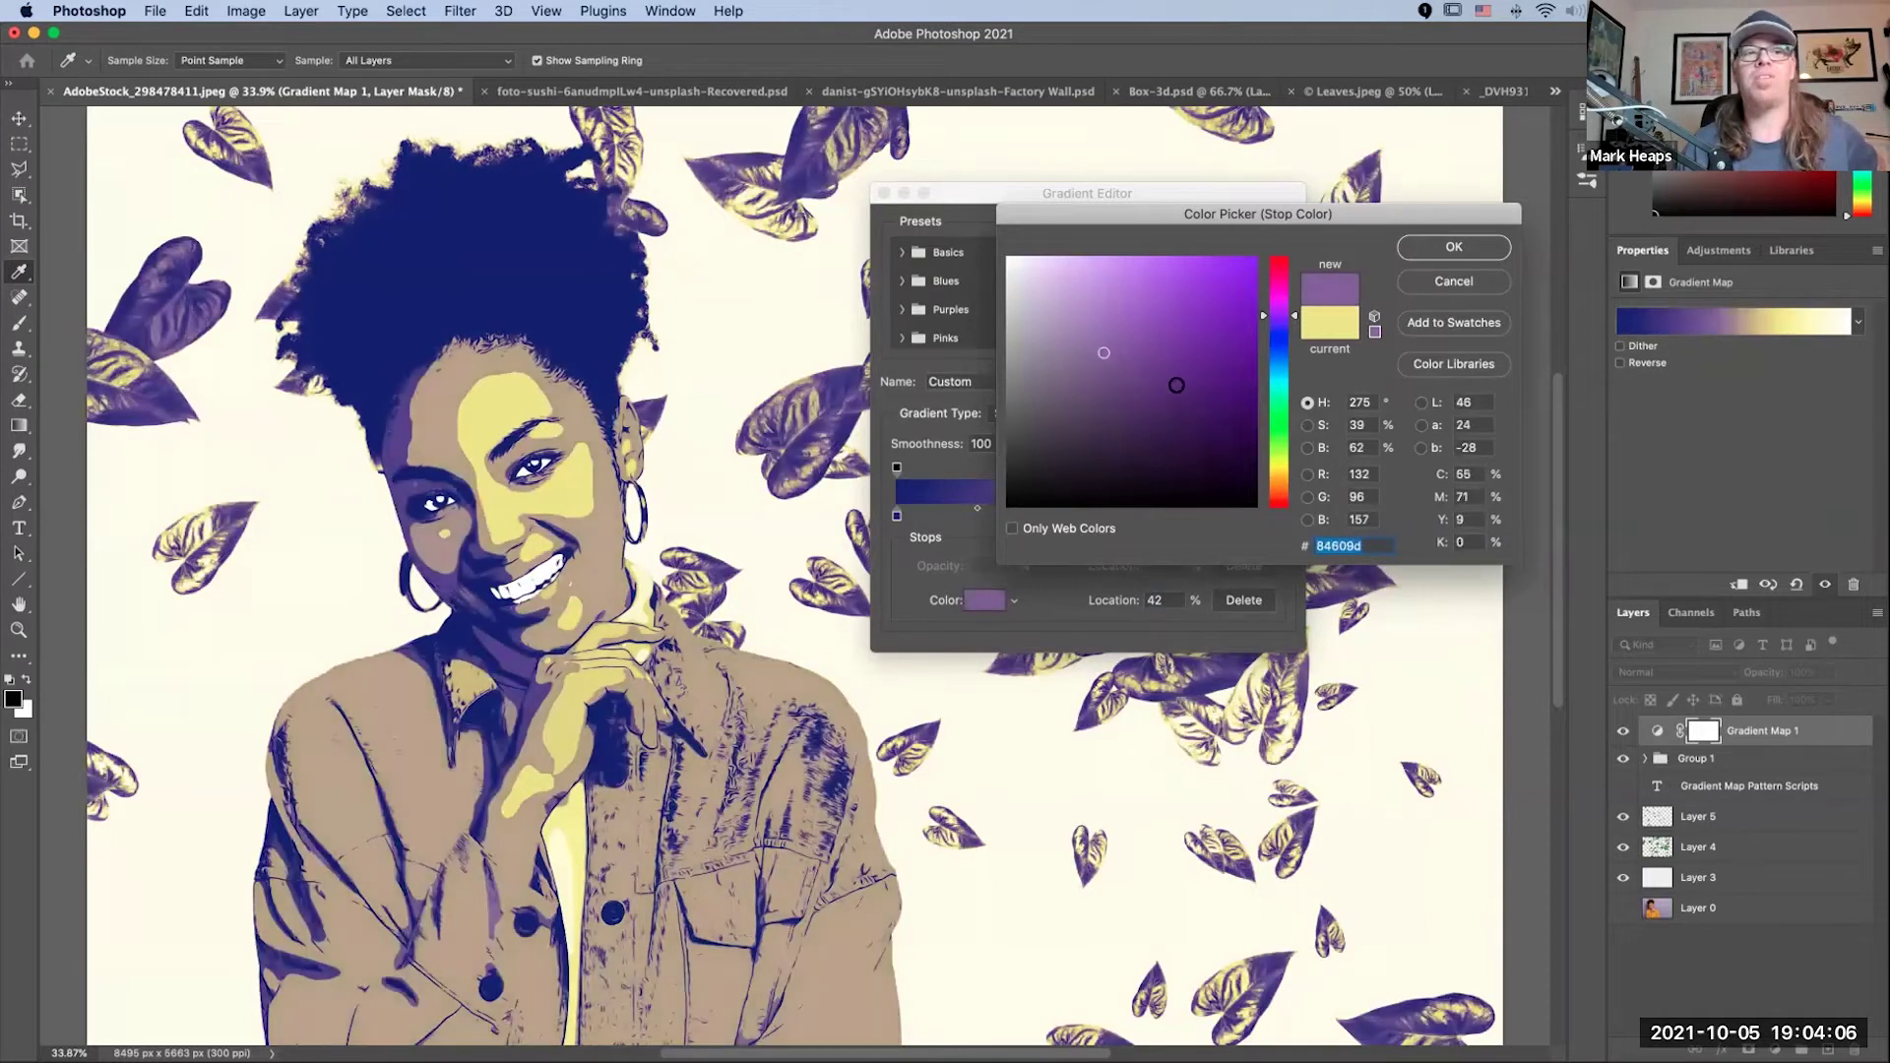
pyautogui.click(1149, 356)
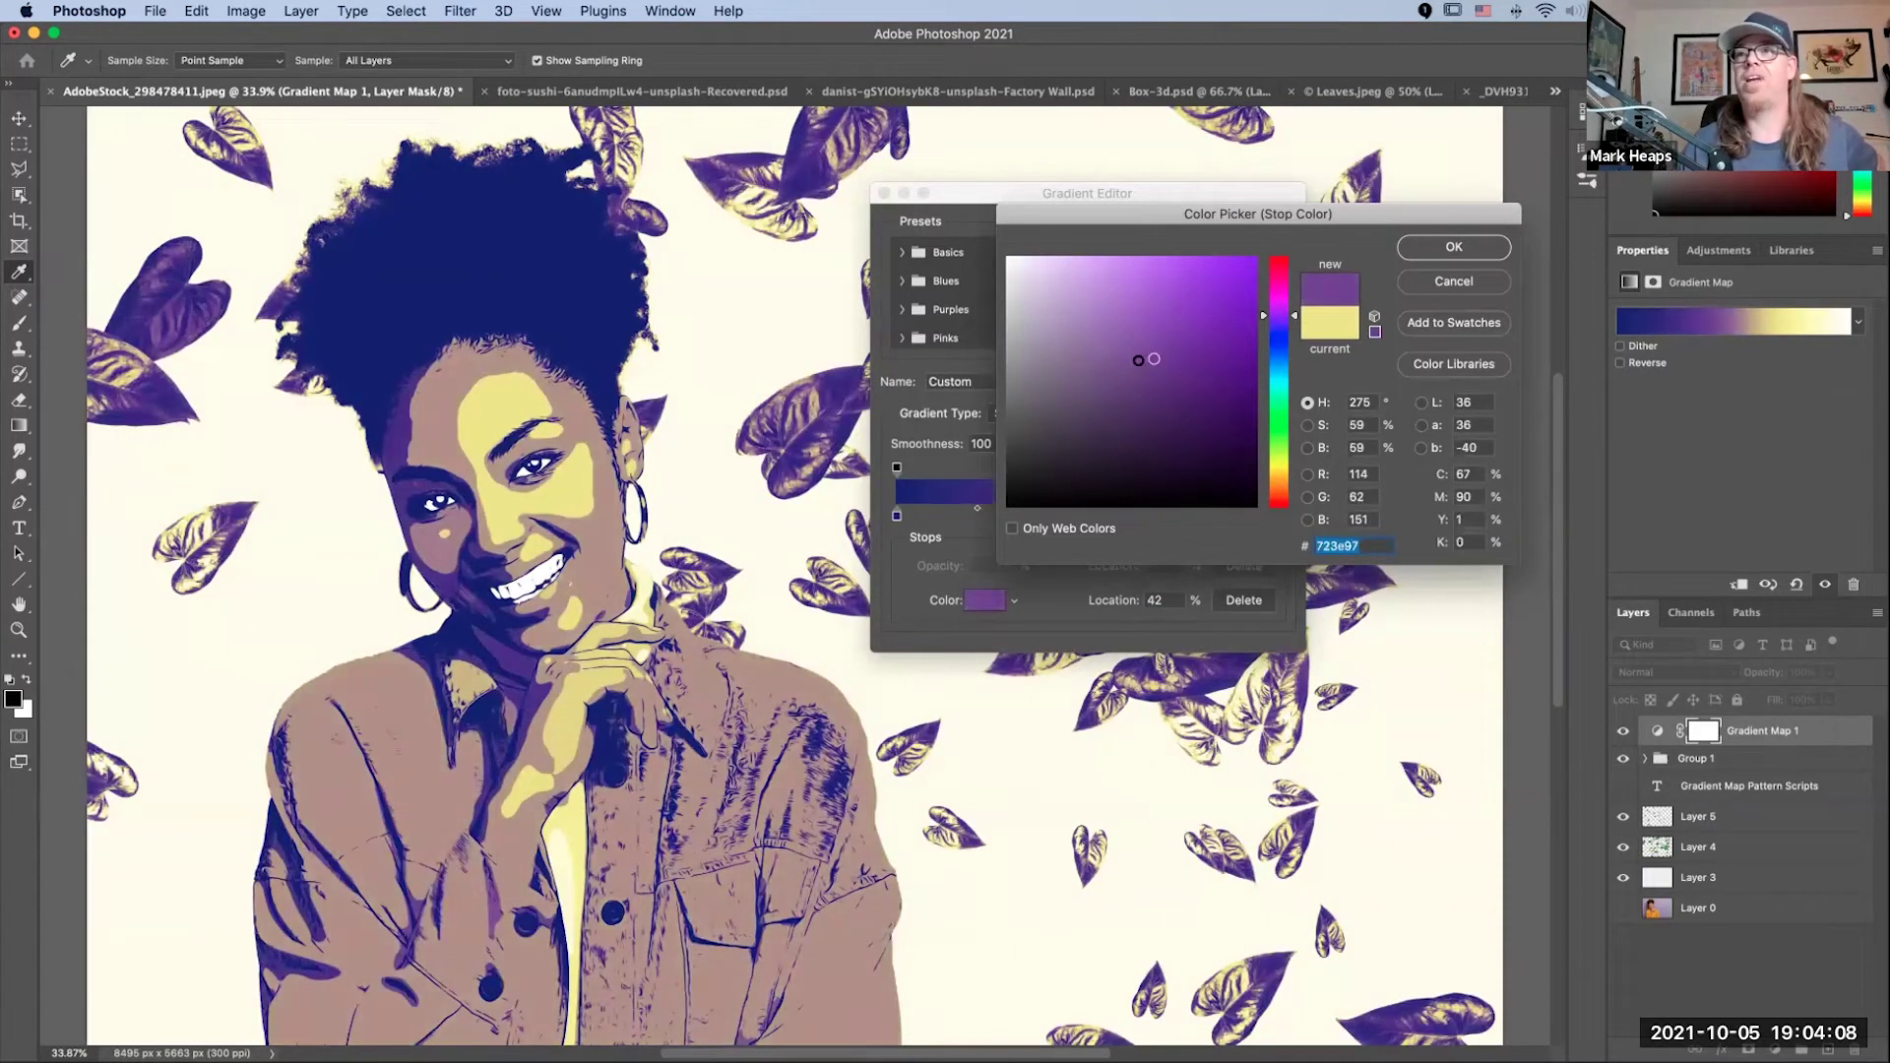
pyautogui.click(1085, 361)
pyautogui.click(1148, 356)
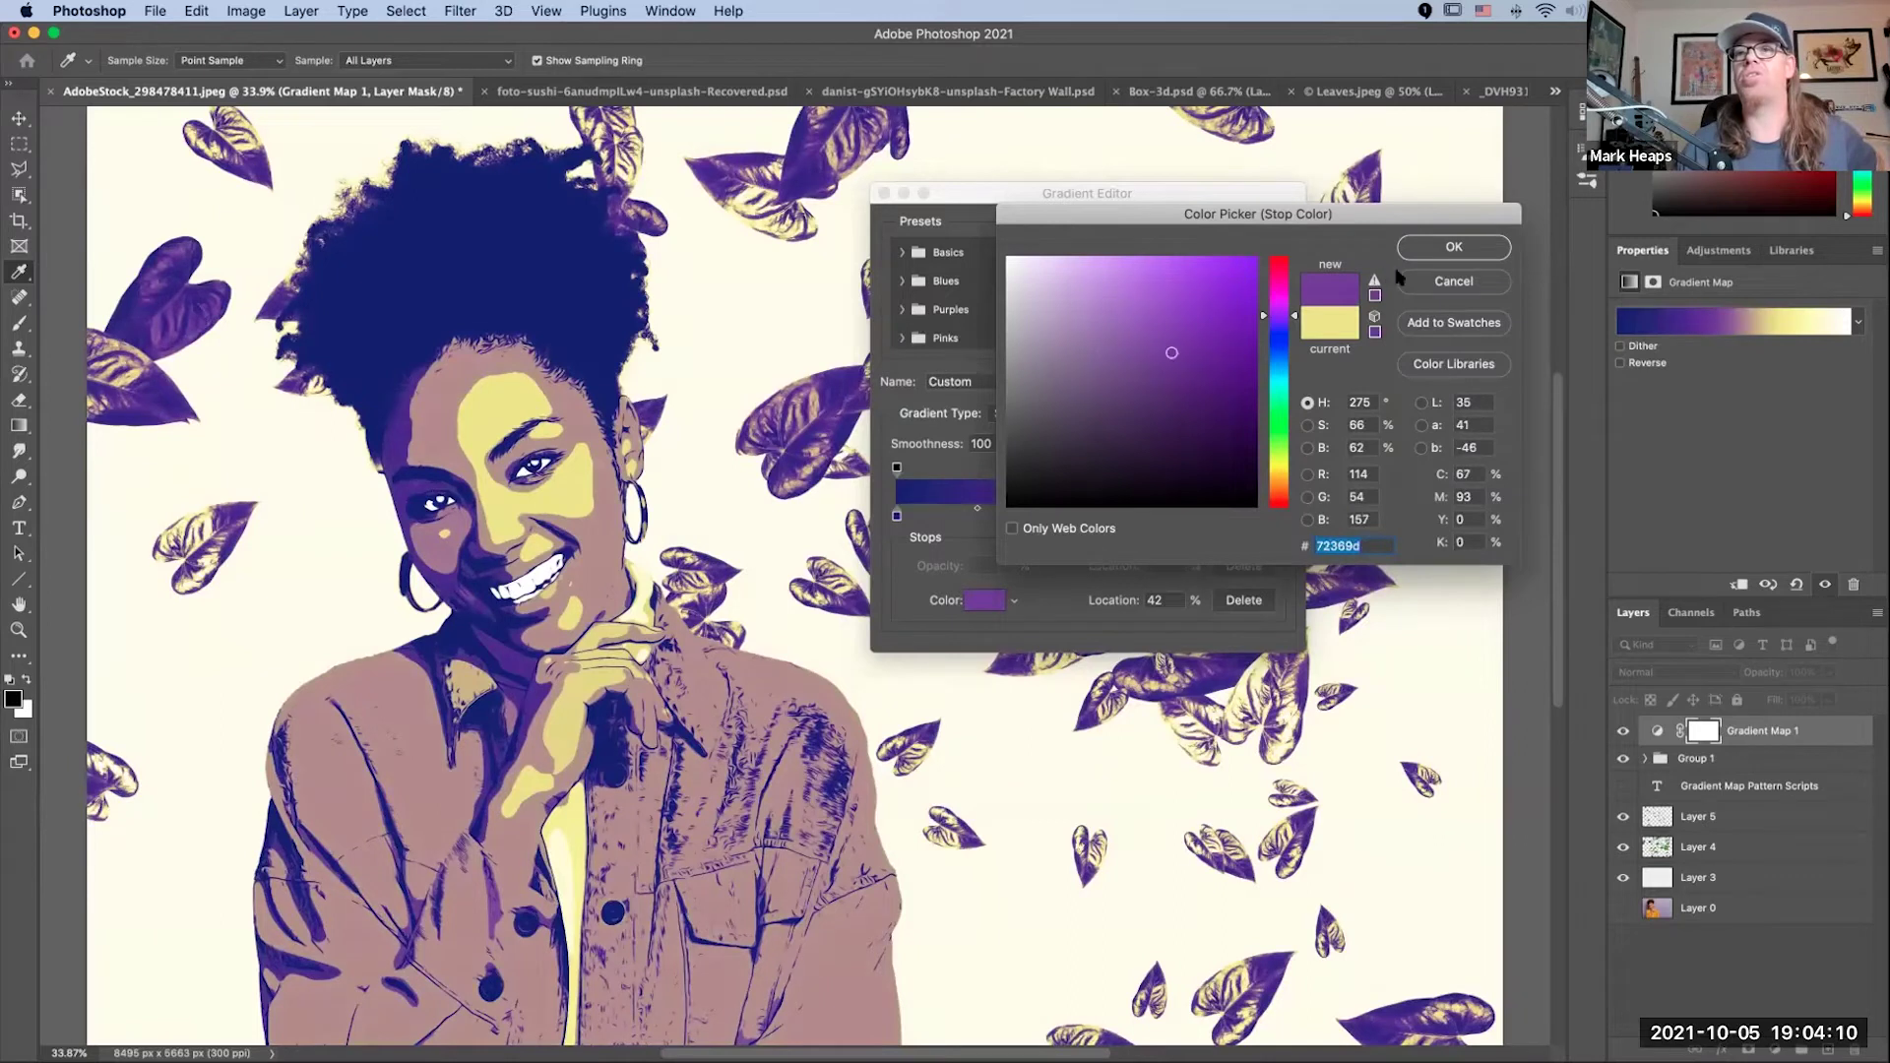
pyautogui.click(1447, 247)
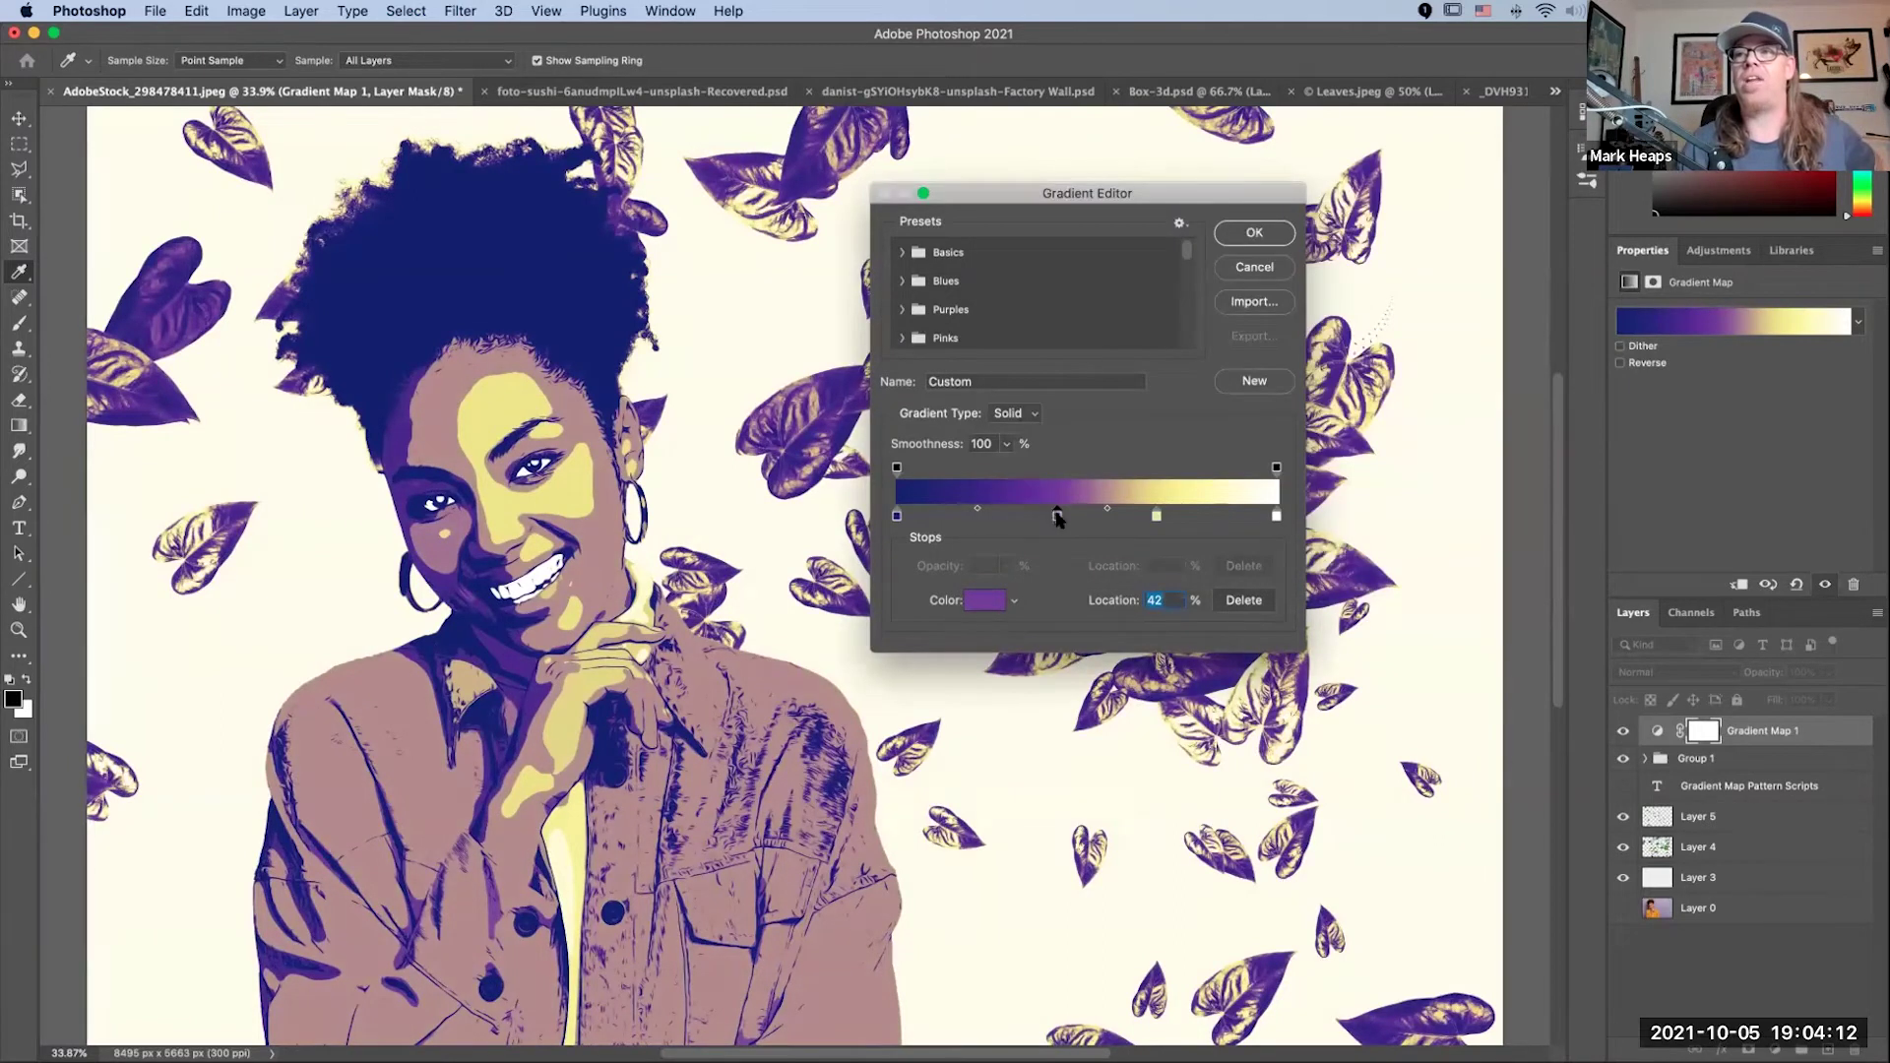
# Step: Move the purple stop to 23% and accept the edited gradient
pyautogui.moveTo(1056, 517); pyautogui.dragTo(985, 519)
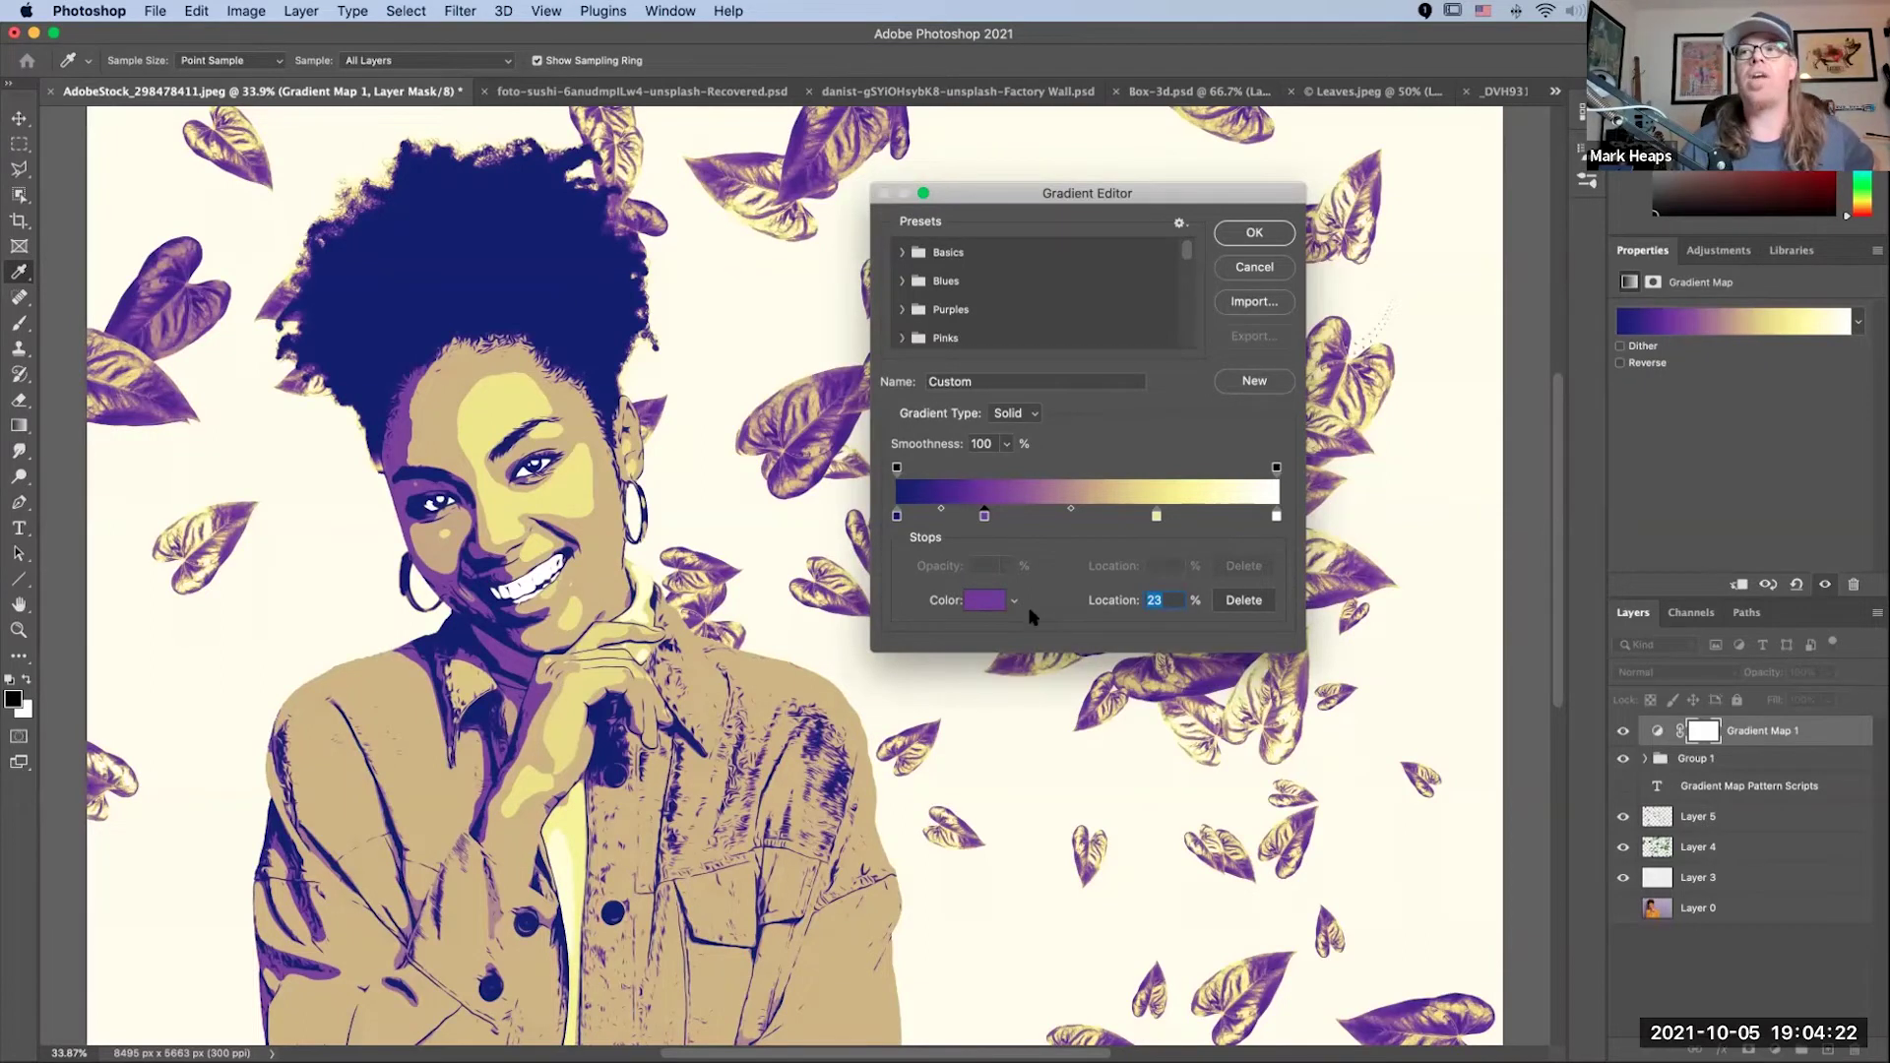
pyautogui.click(1255, 233)
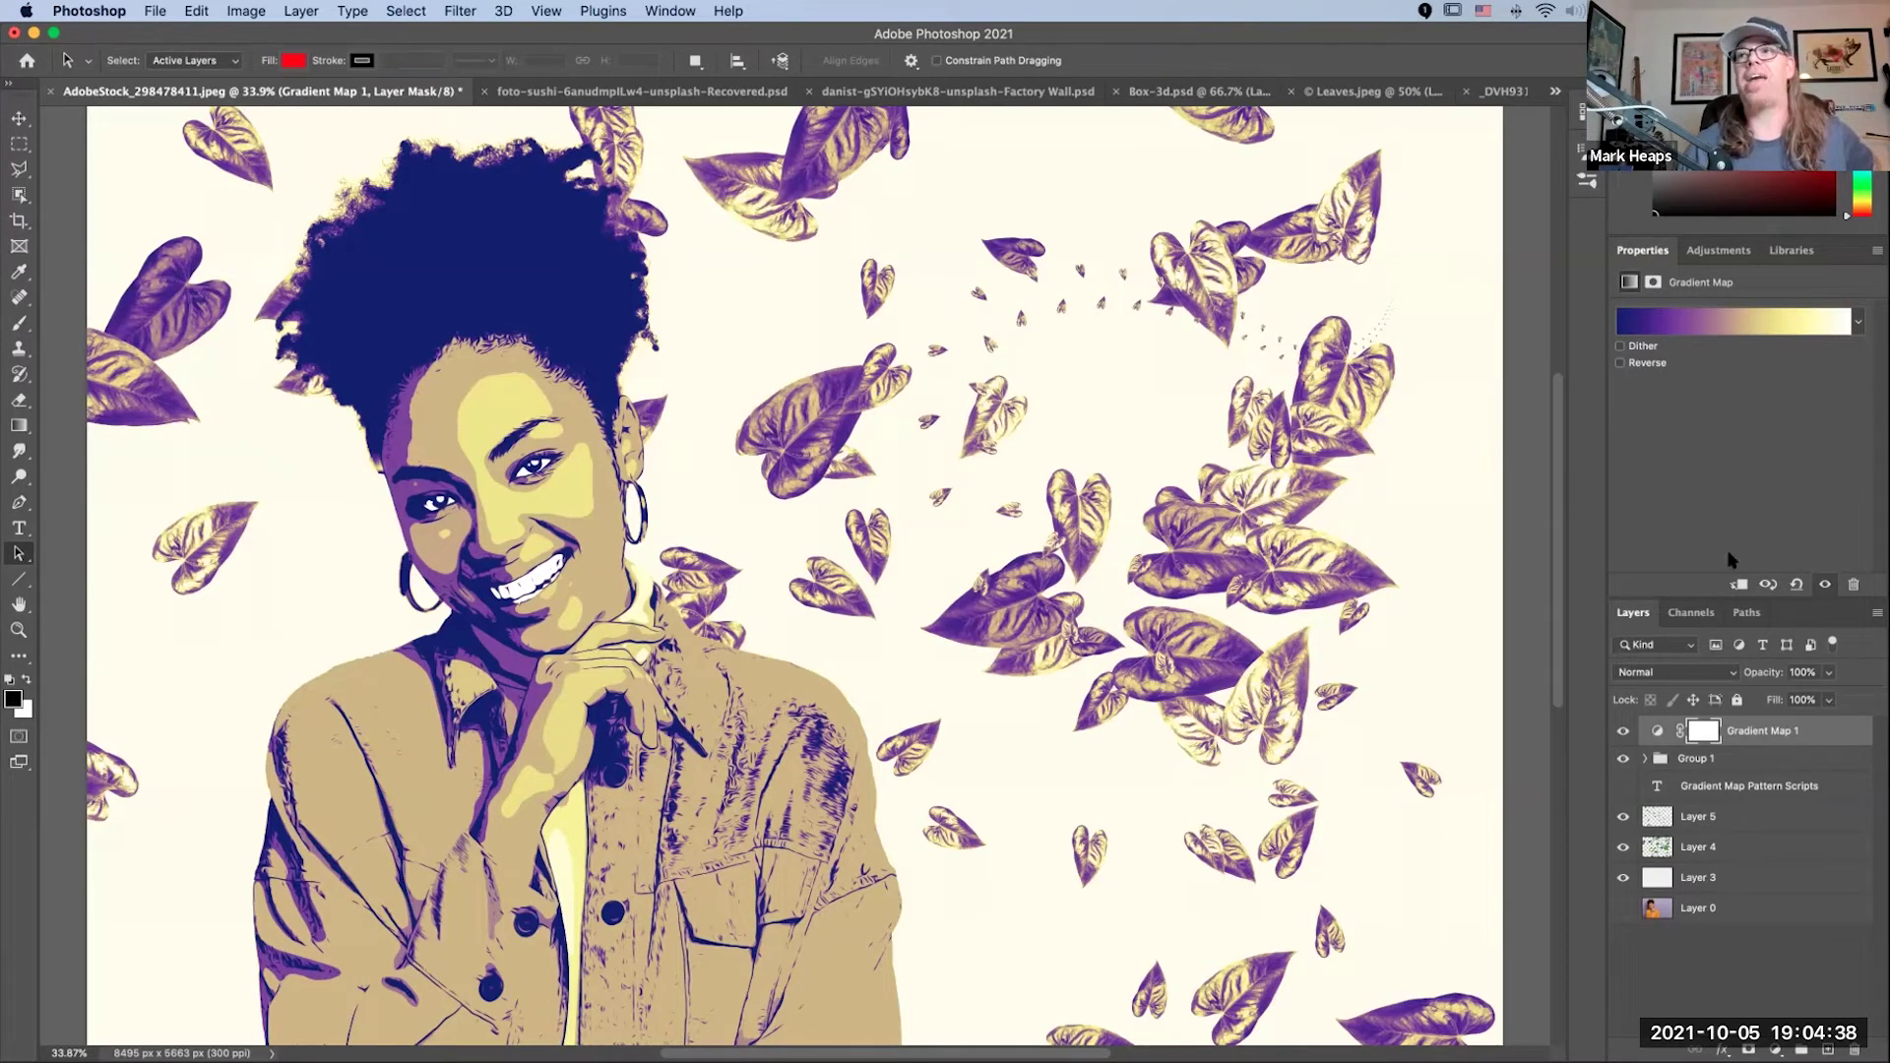
pyautogui.press('super+2')
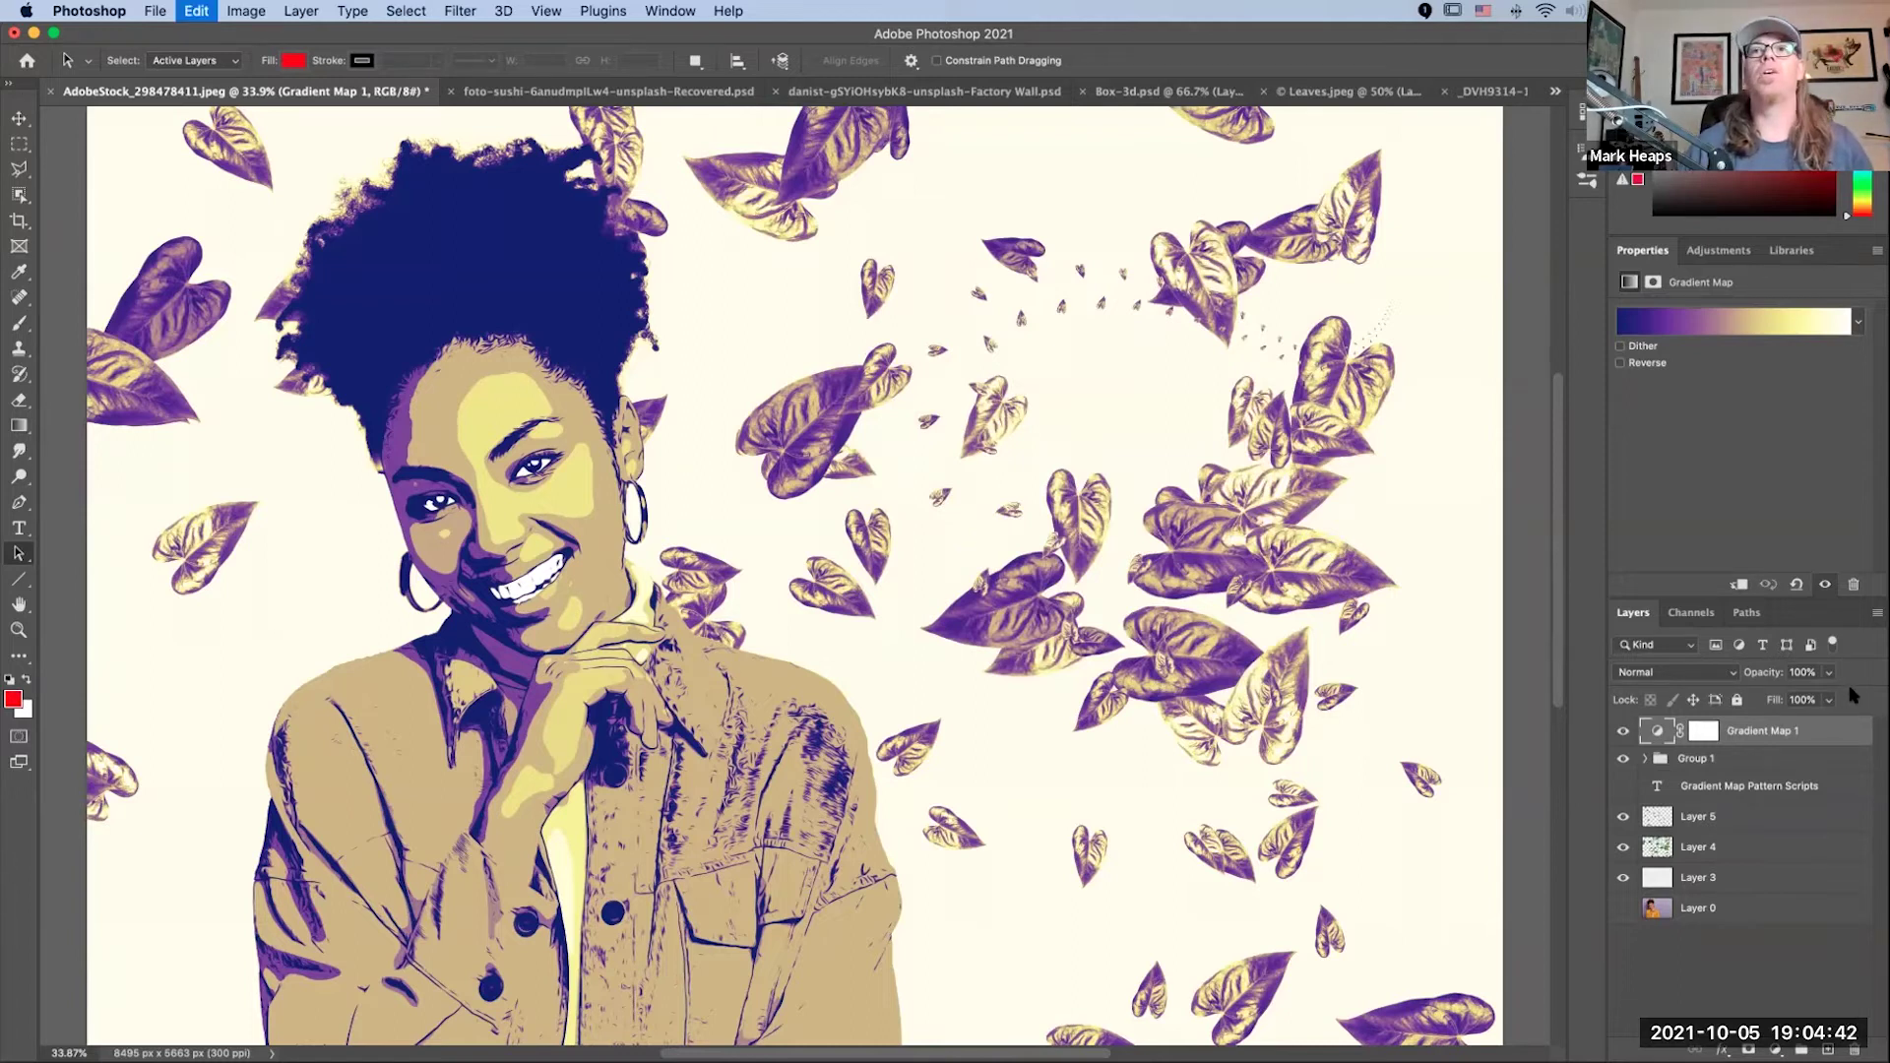
# Step: Switch to the foto-sushi document and hide its Gradient Map 1 adjustment layer
pyautogui.hotkey('ctrl', 'Tab')
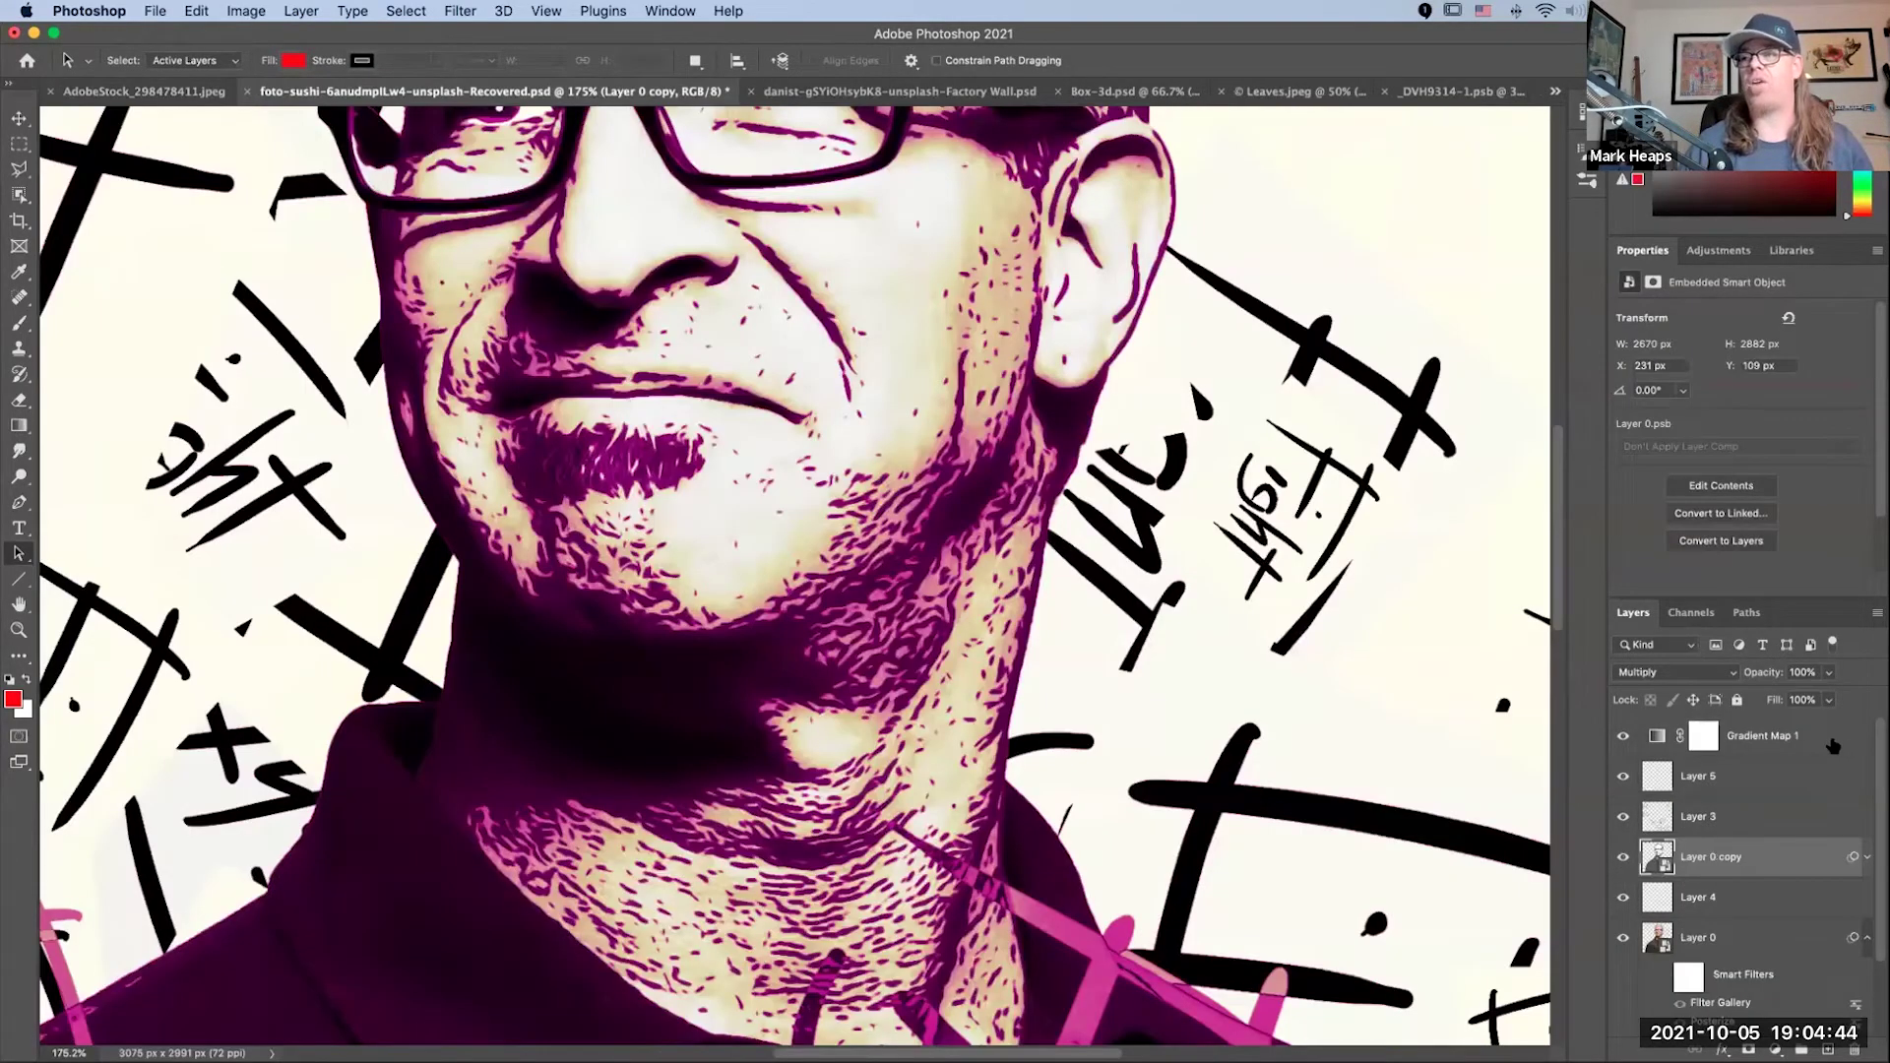
pyautogui.click(1831, 746)
pyautogui.click(1624, 740)
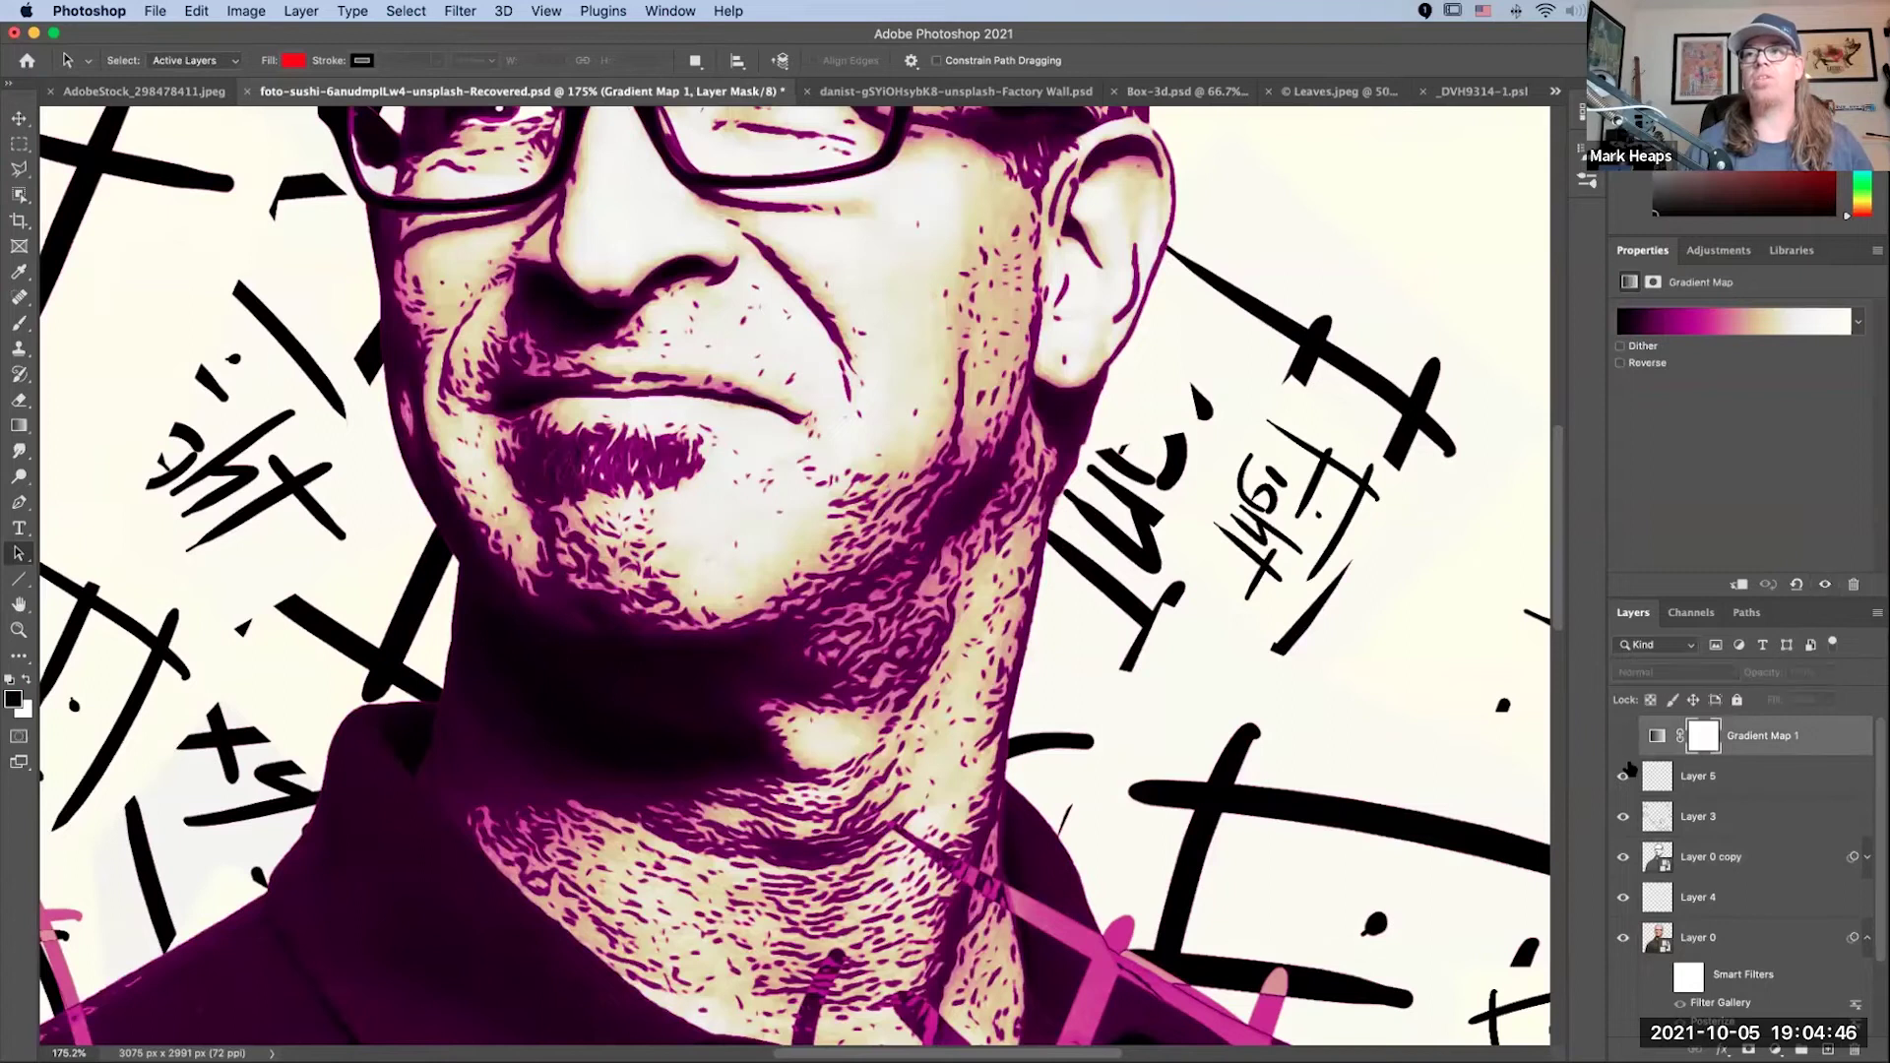
pyautogui.press('super+h')
pyautogui.press('super+0')
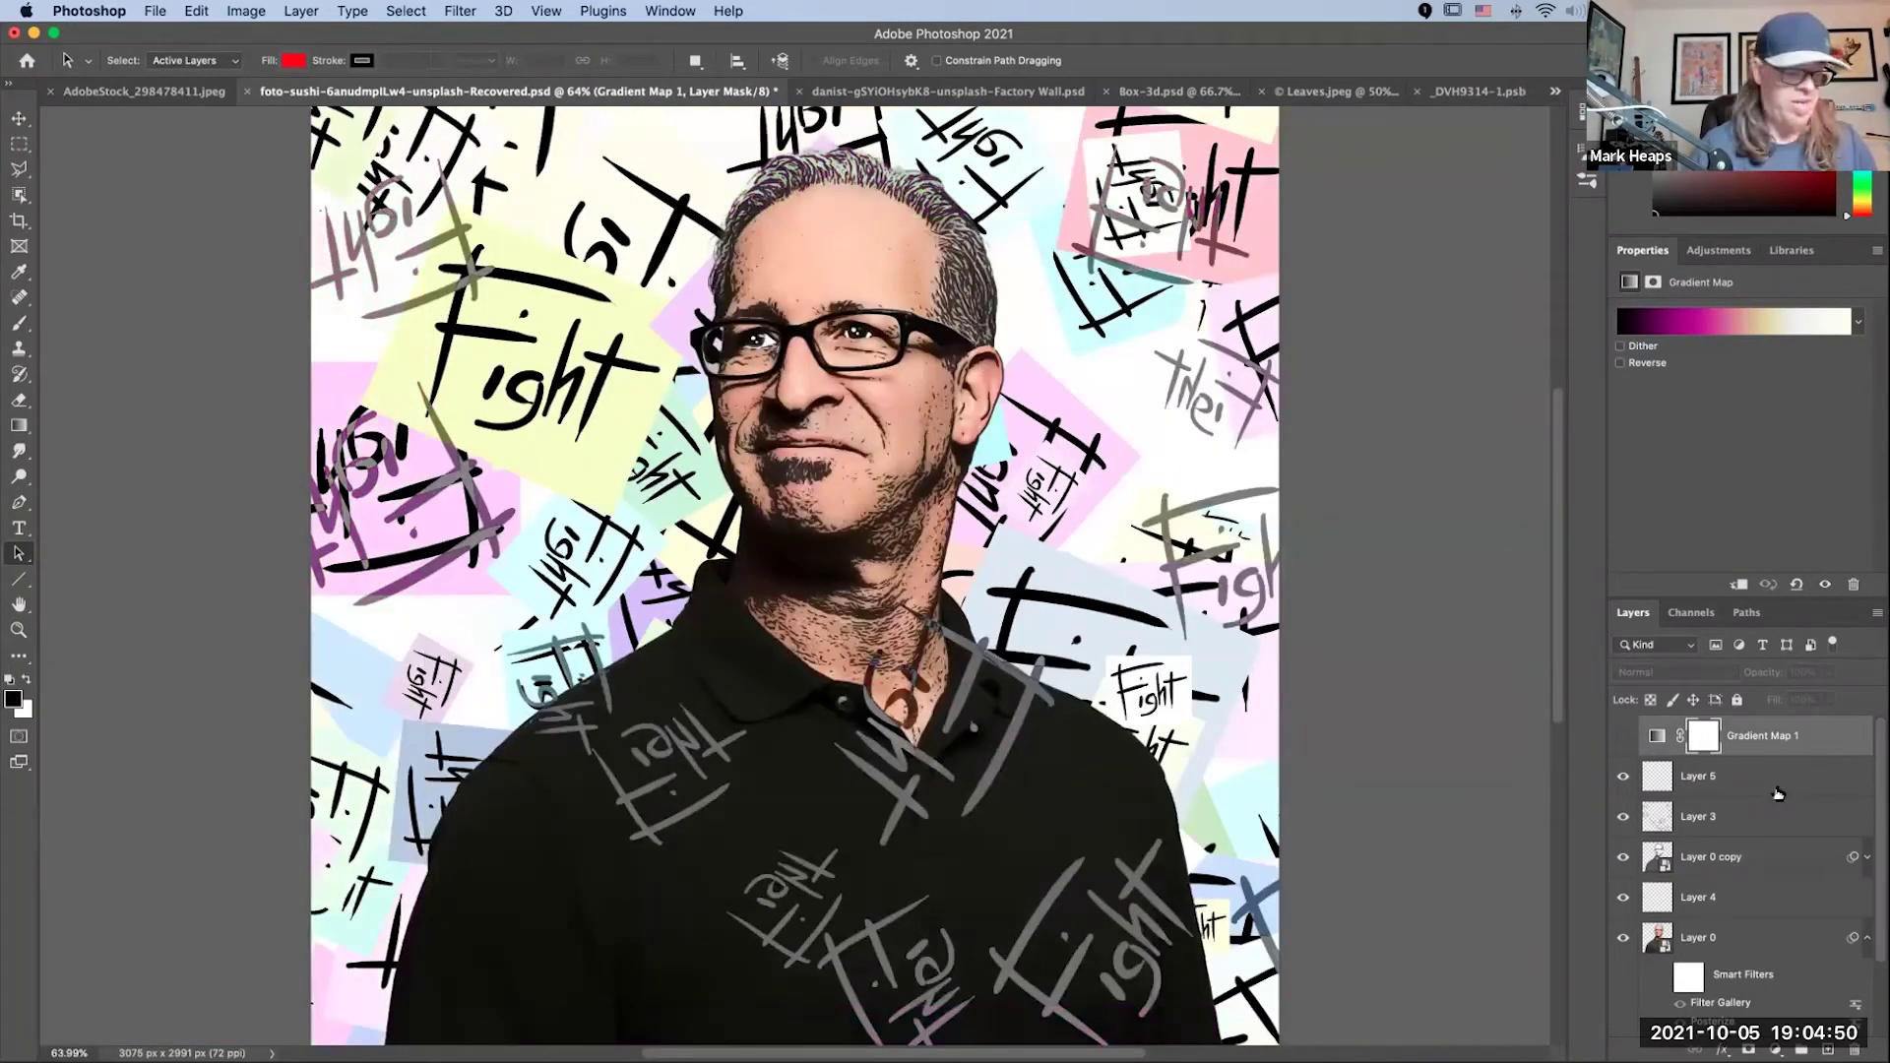
# Step: Try the leaf portrait's Gradient Map on the foto-sushi document, undo it, and show the document's original Gradient Map again
pyautogui.press('super+z')
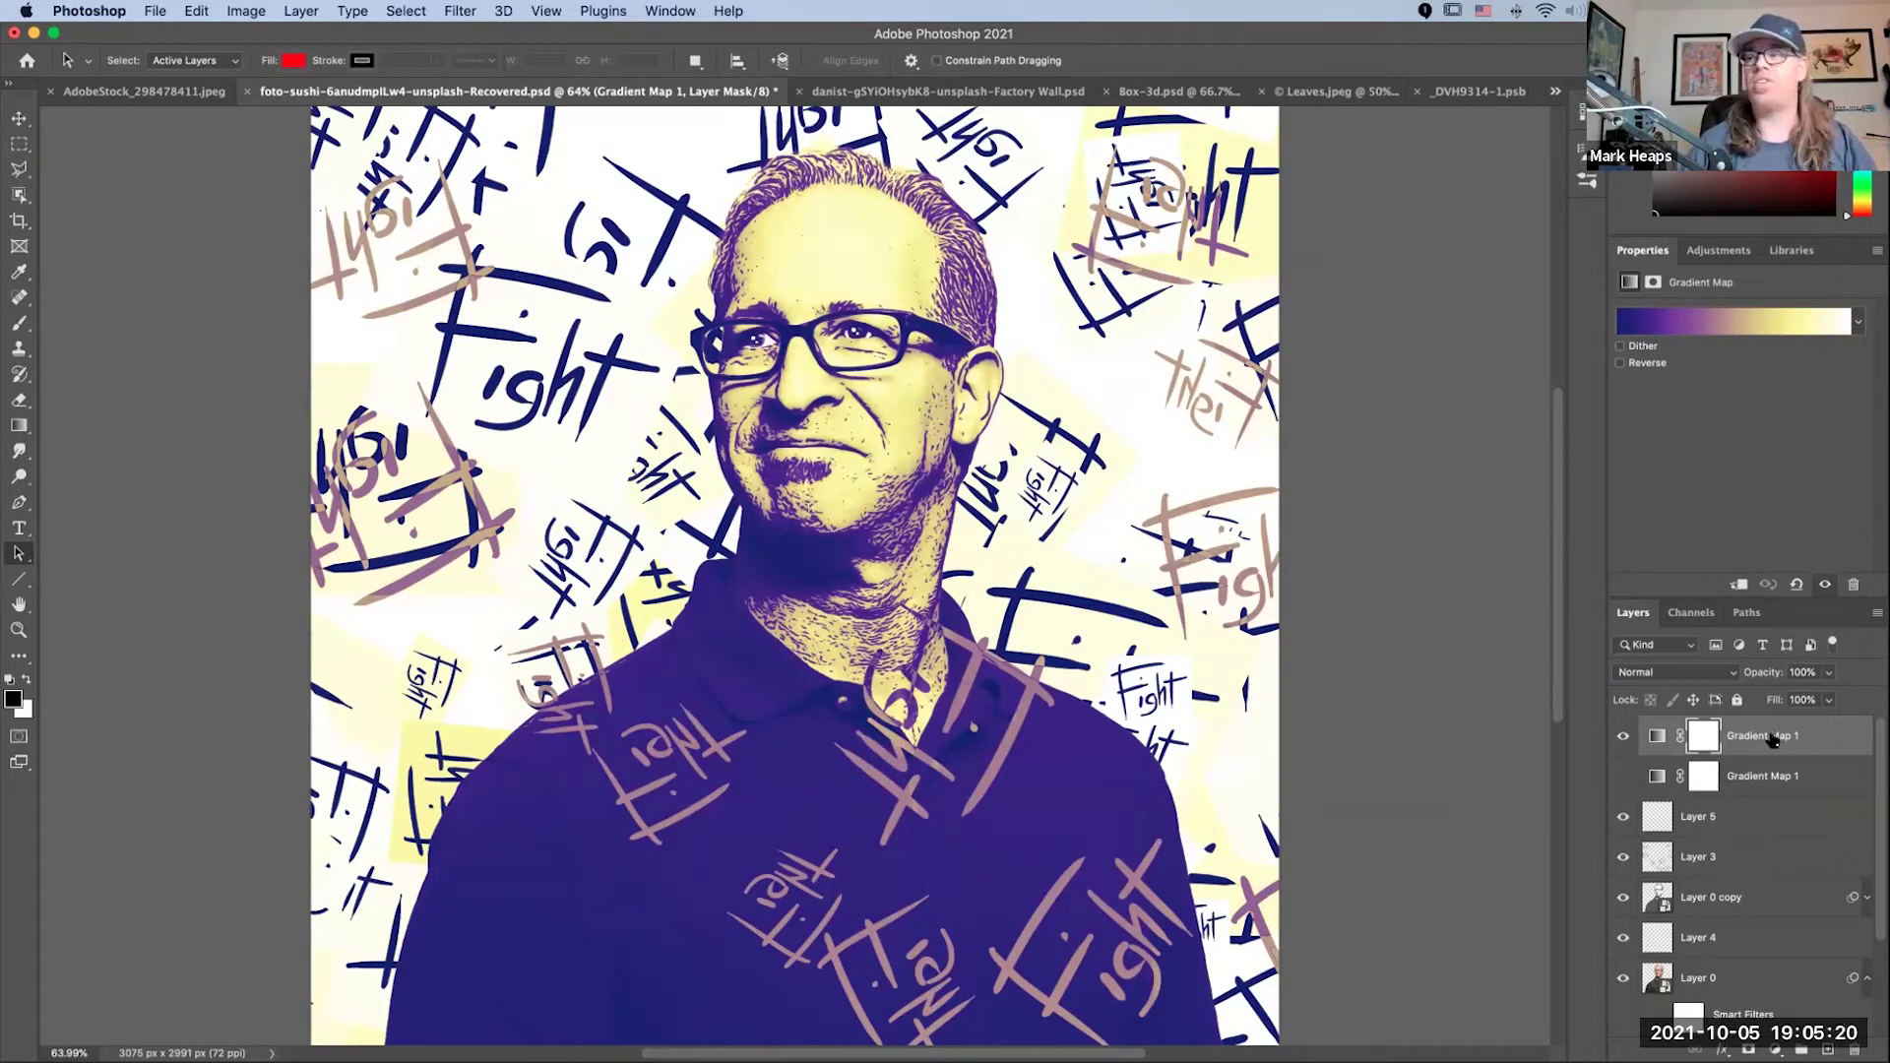
pyautogui.scroll(-2, 1717, 1033)
pyautogui.scroll(1, 1673, 788)
pyautogui.click(1623, 737)
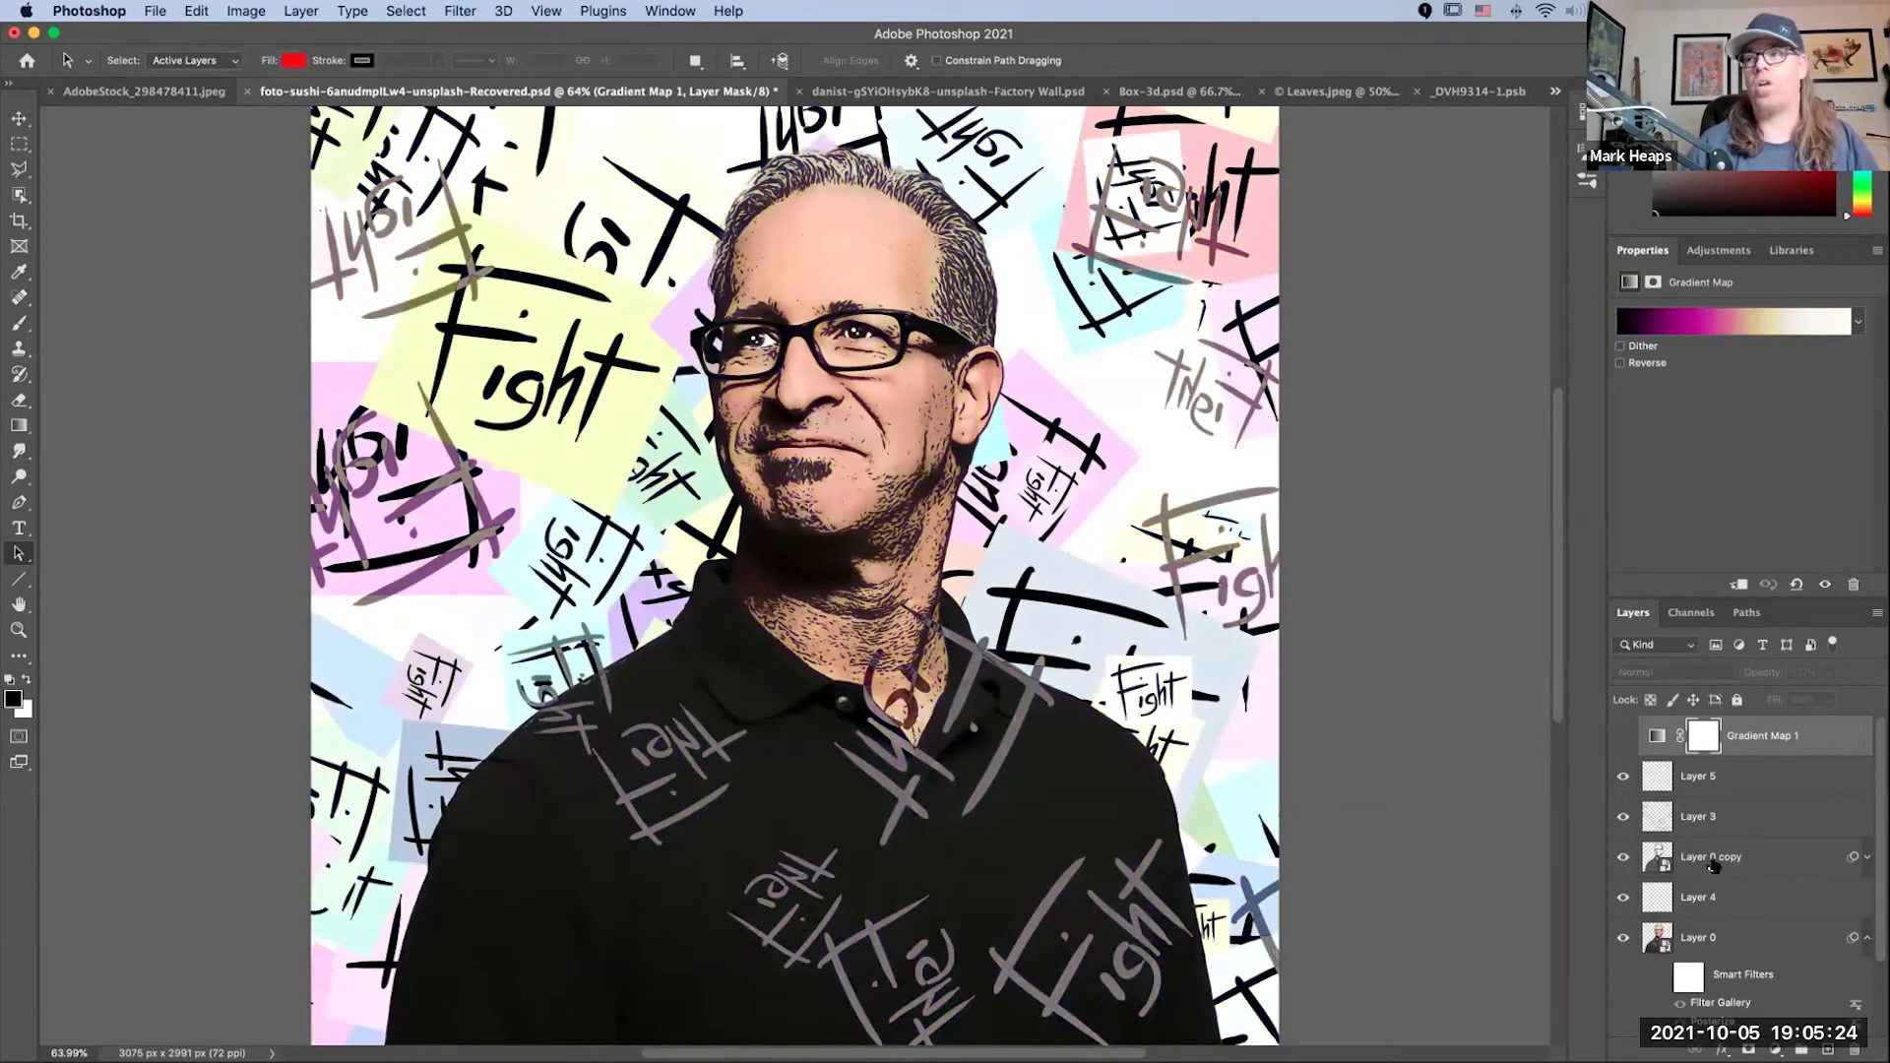
pyautogui.click(1623, 736)
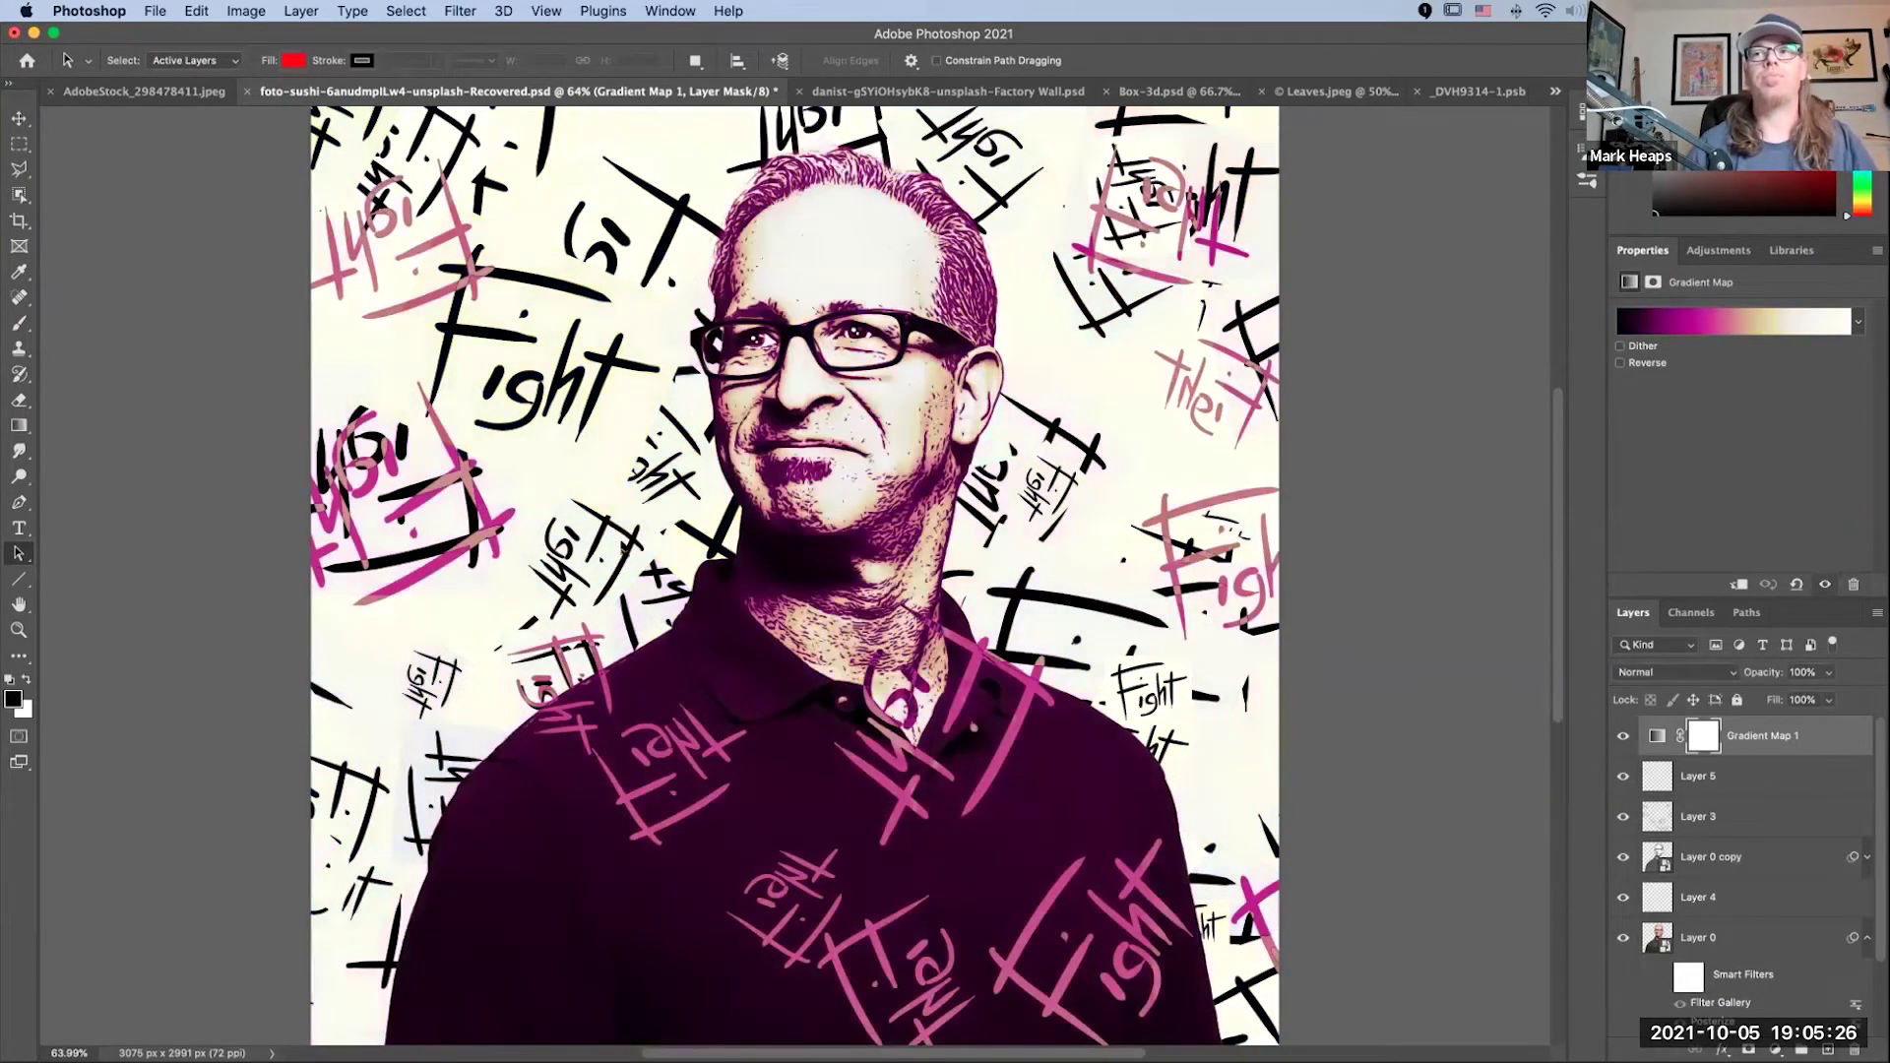
# Step: Return to the AdobeStock portrait document and add a new empty layer directly above Layer 3
pyautogui.click(148, 91)
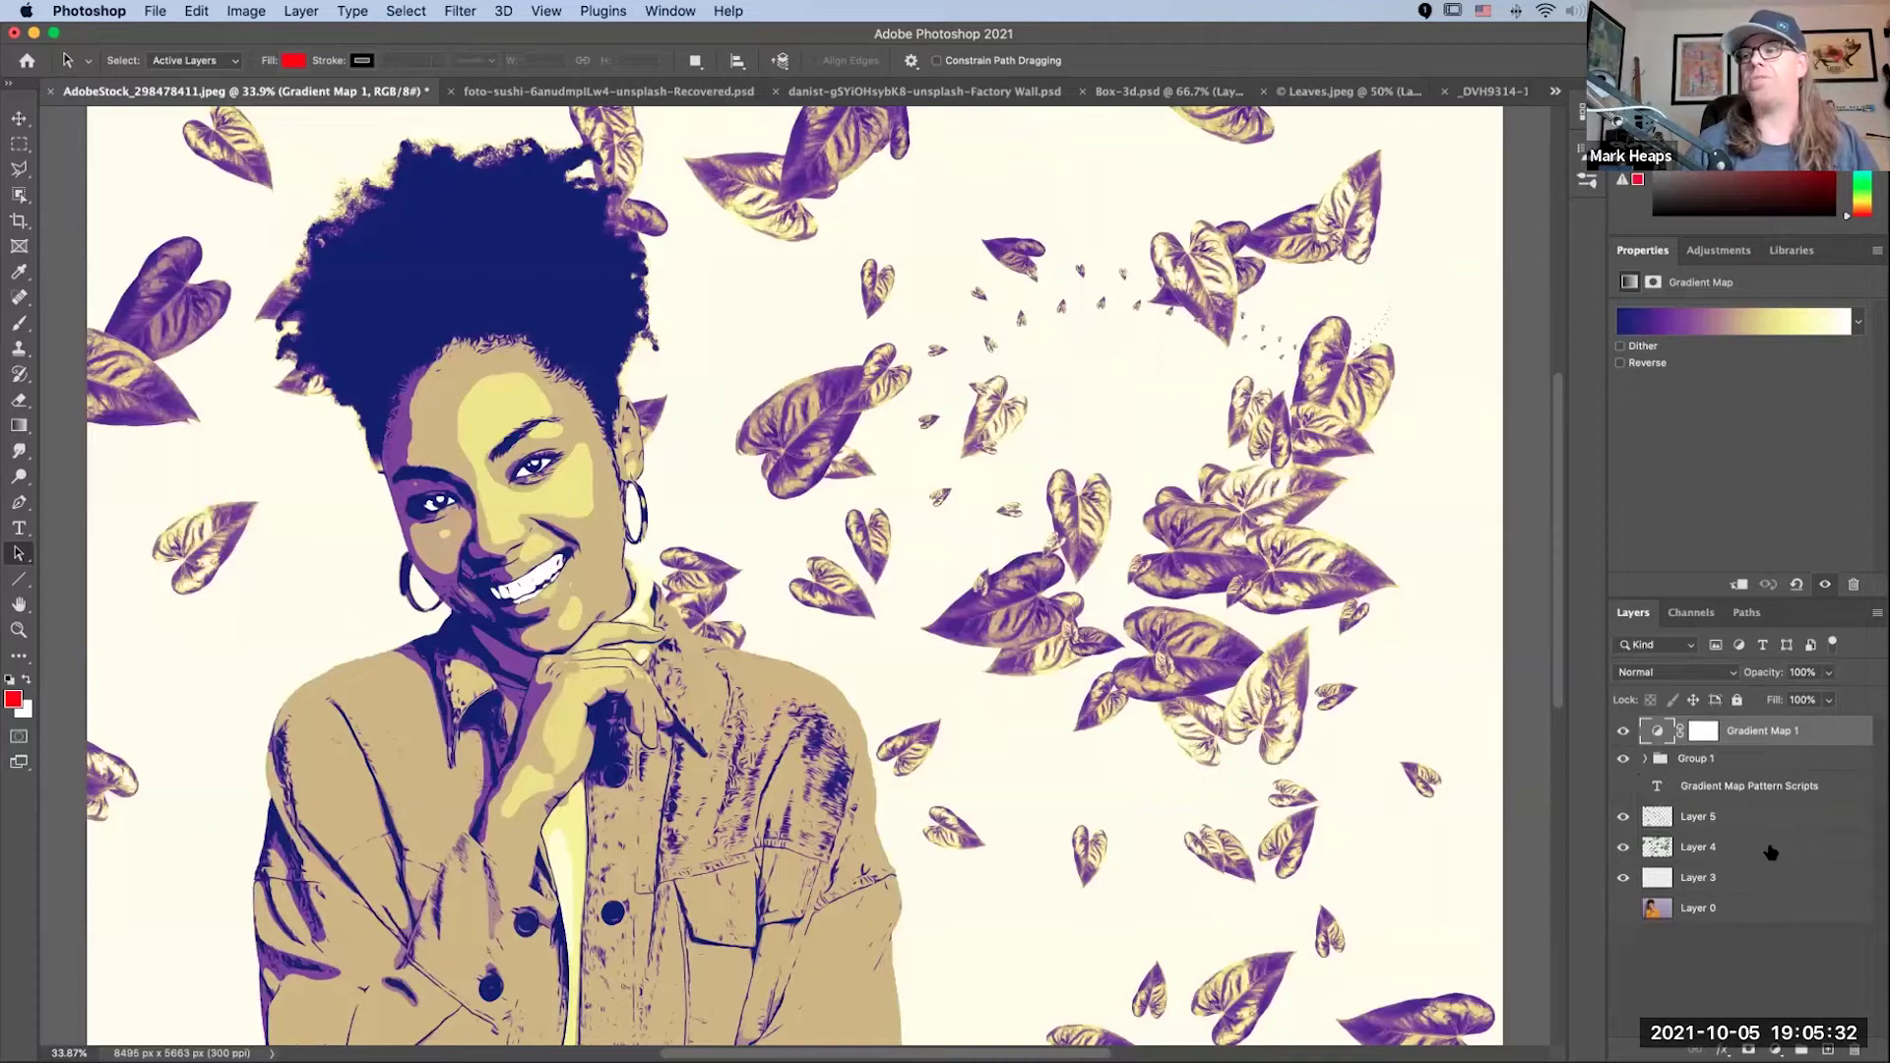
pyautogui.click(1789, 879)
pyautogui.press('super+shift+alt+n')
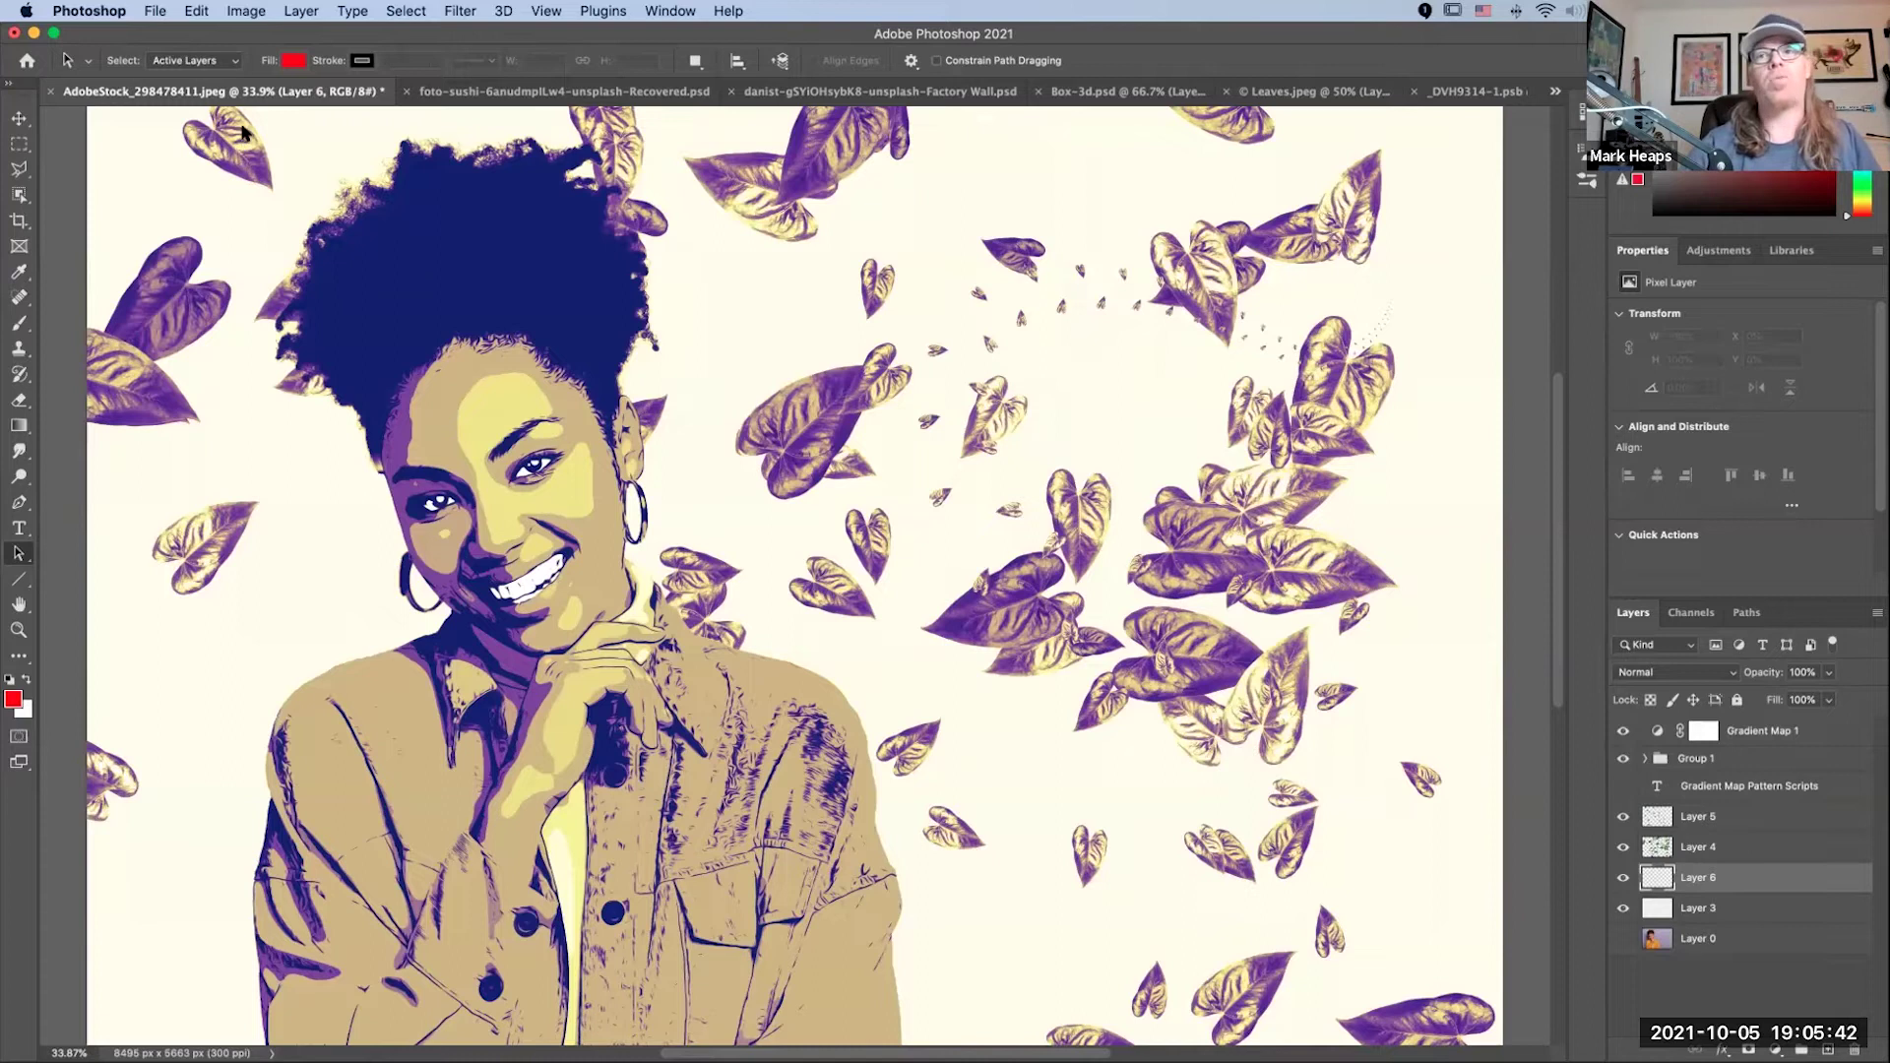
# Step: Start a pattern fill on the new layer using the custom leaf pattern and the Spiral script at 100% opacity
pyautogui.click(200, 11)
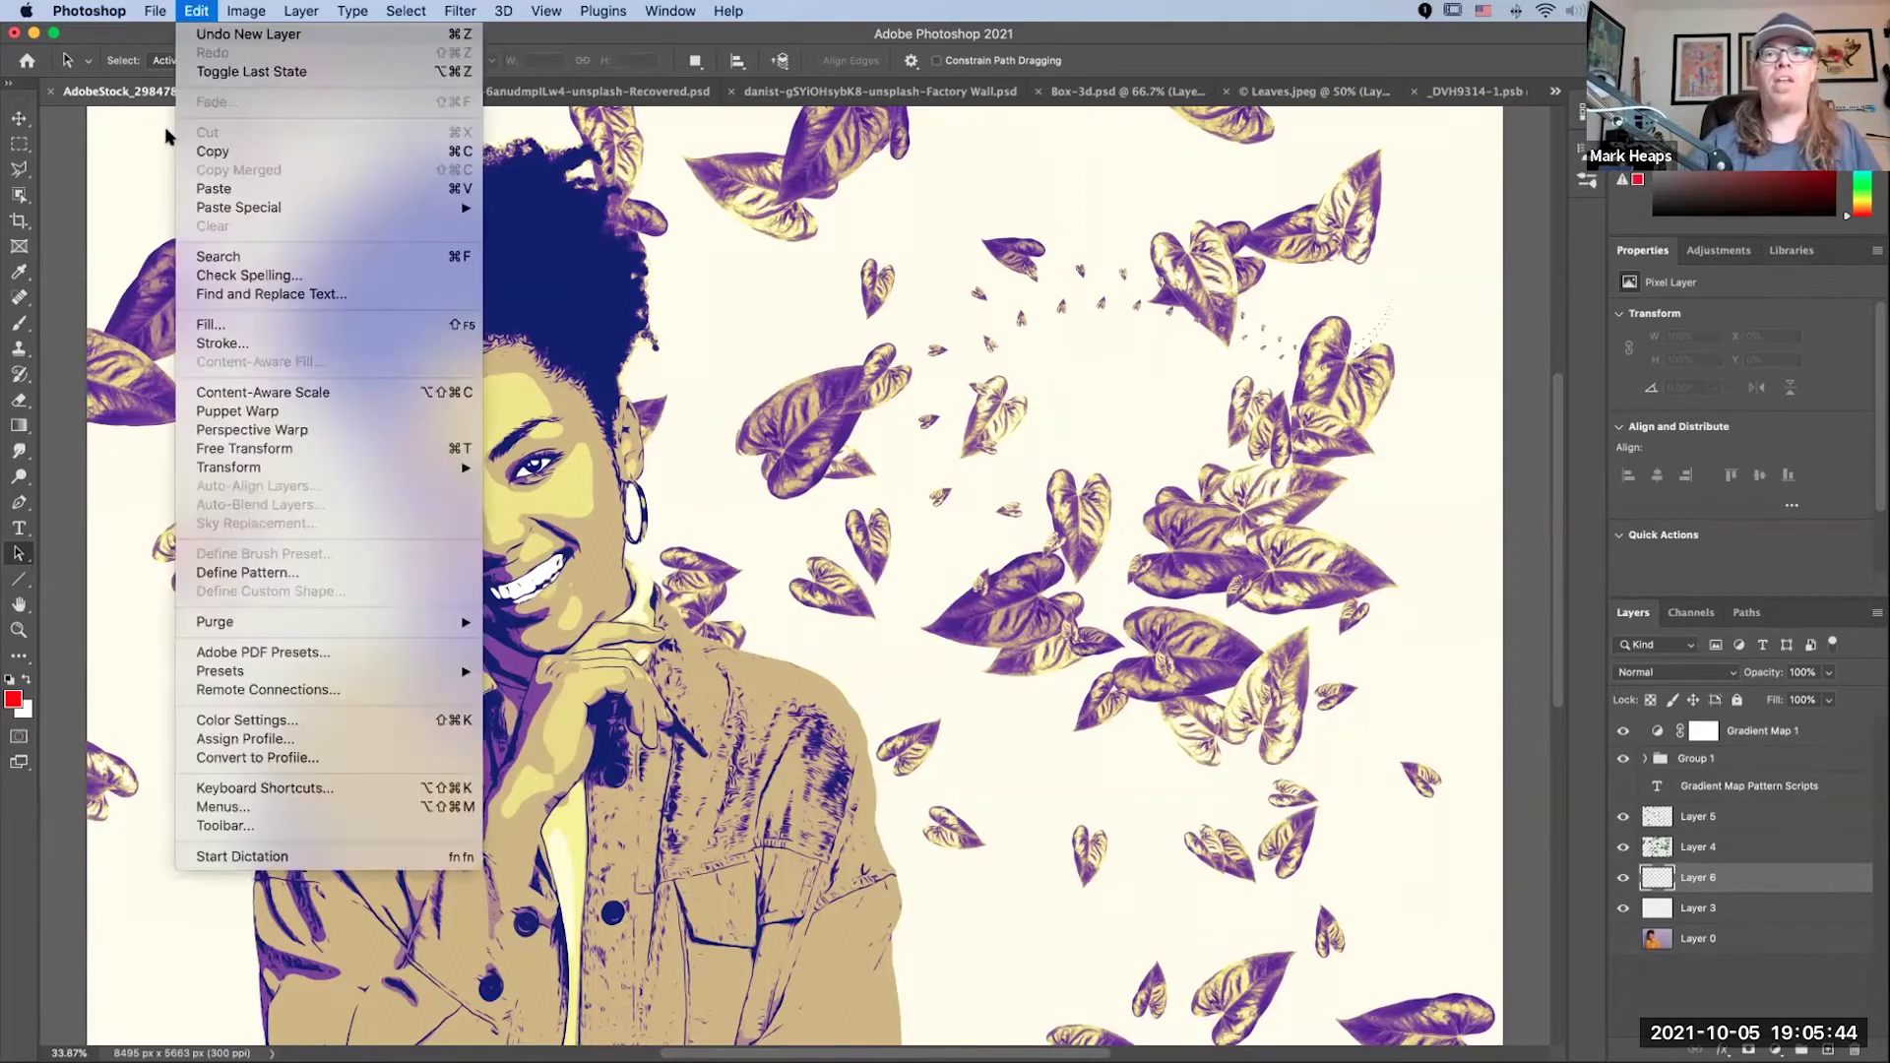
pyautogui.click(233, 330)
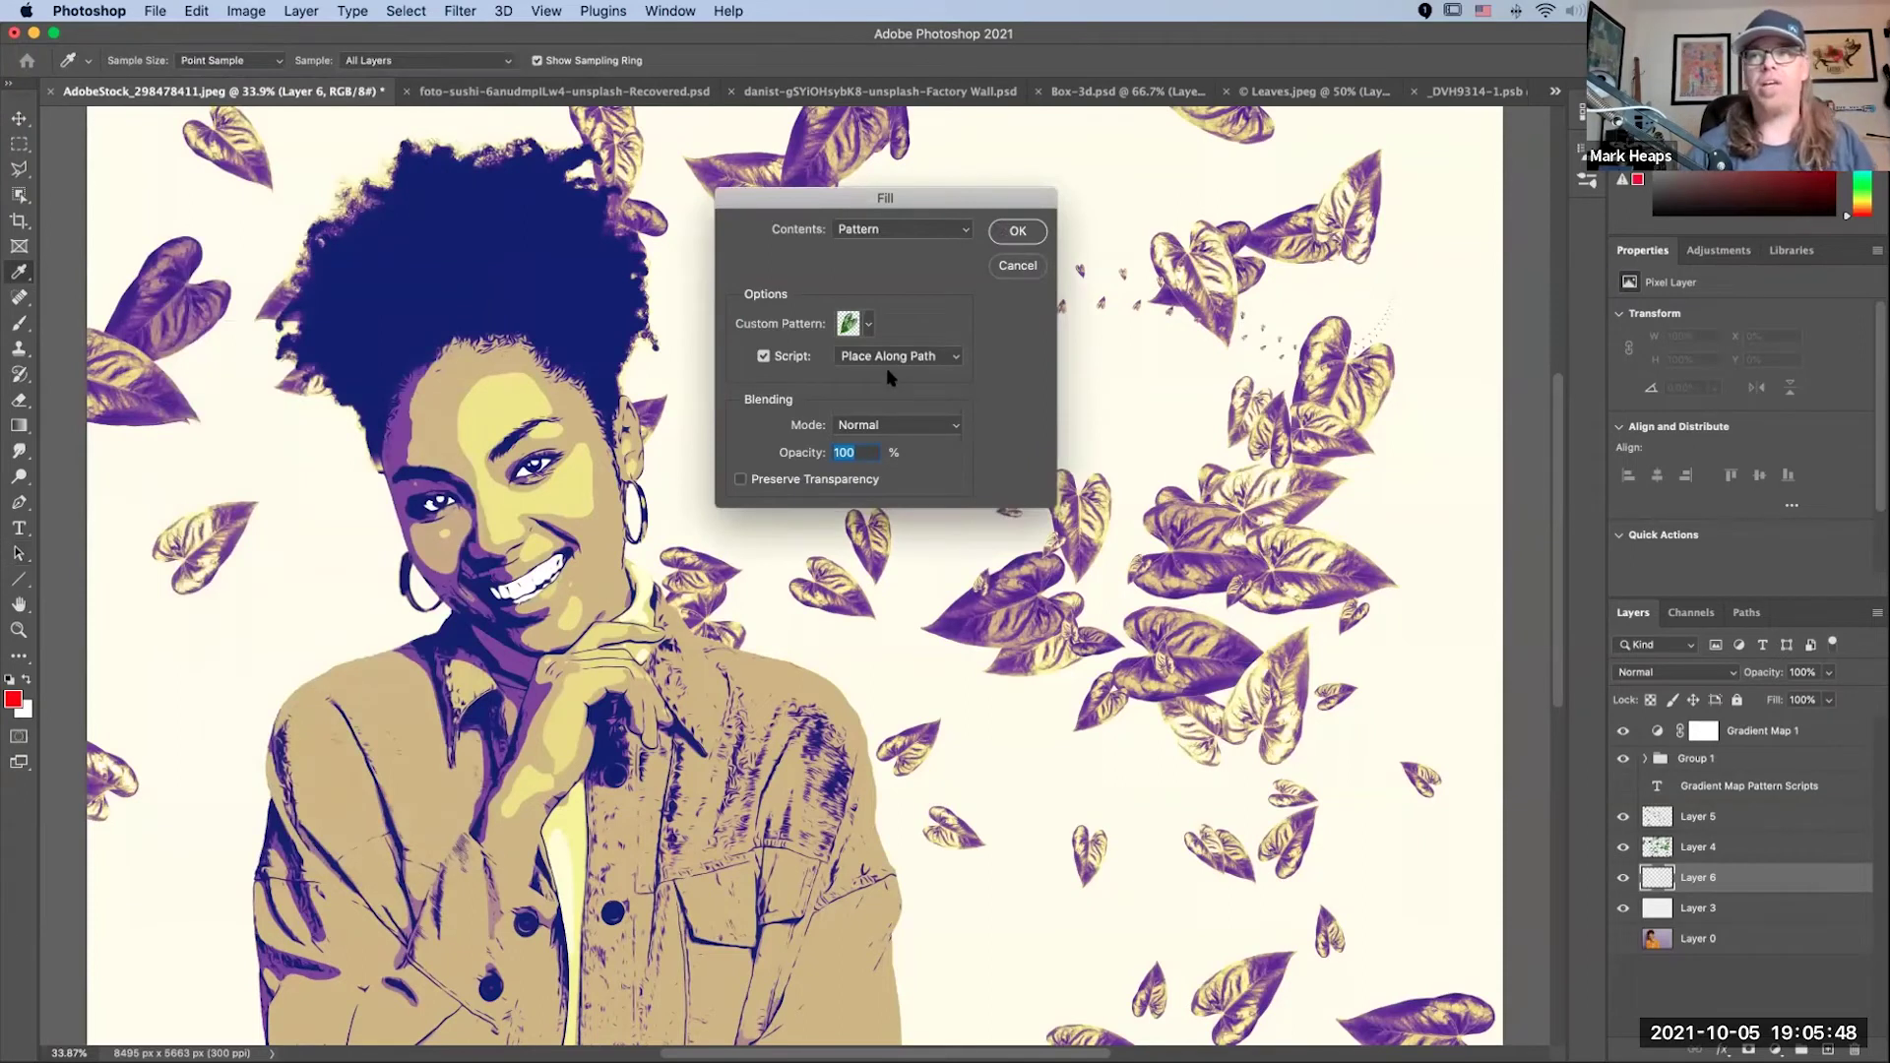
pyautogui.click(952, 358)
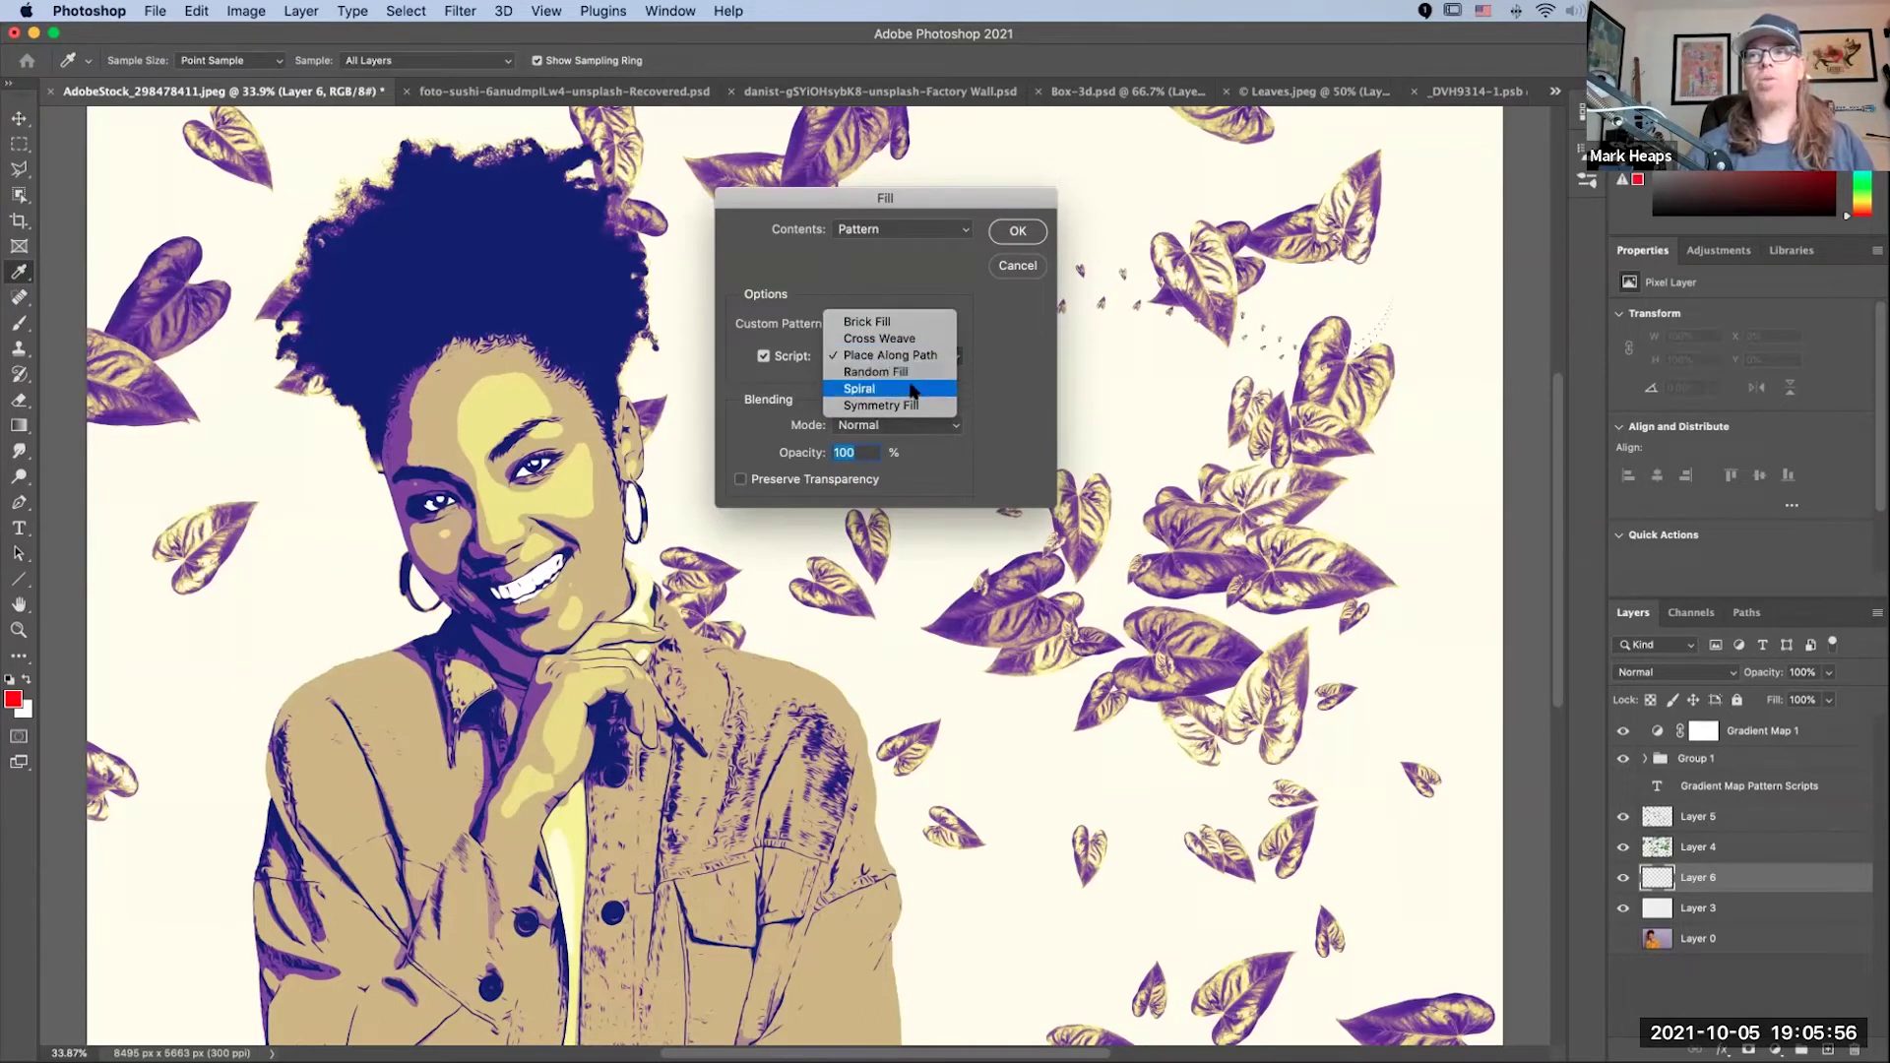
pyautogui.click(920, 388)
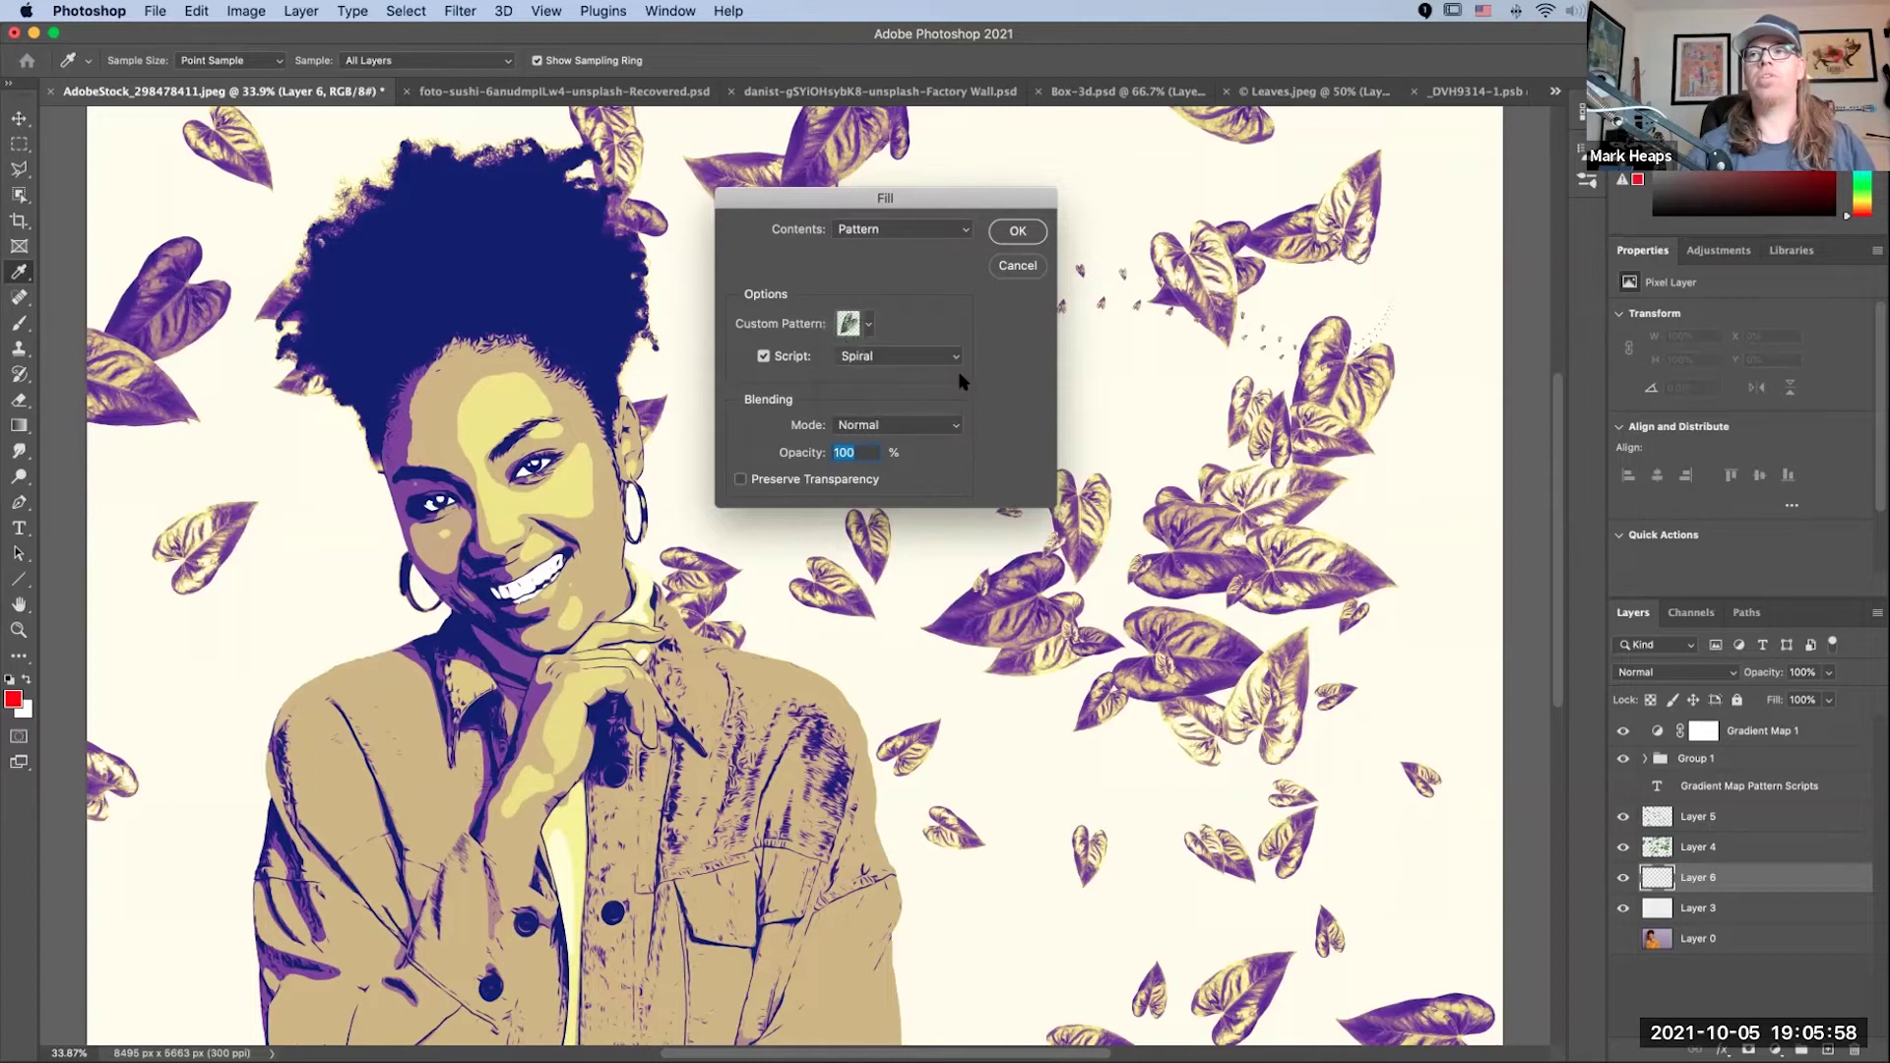
pyautogui.click(867, 324)
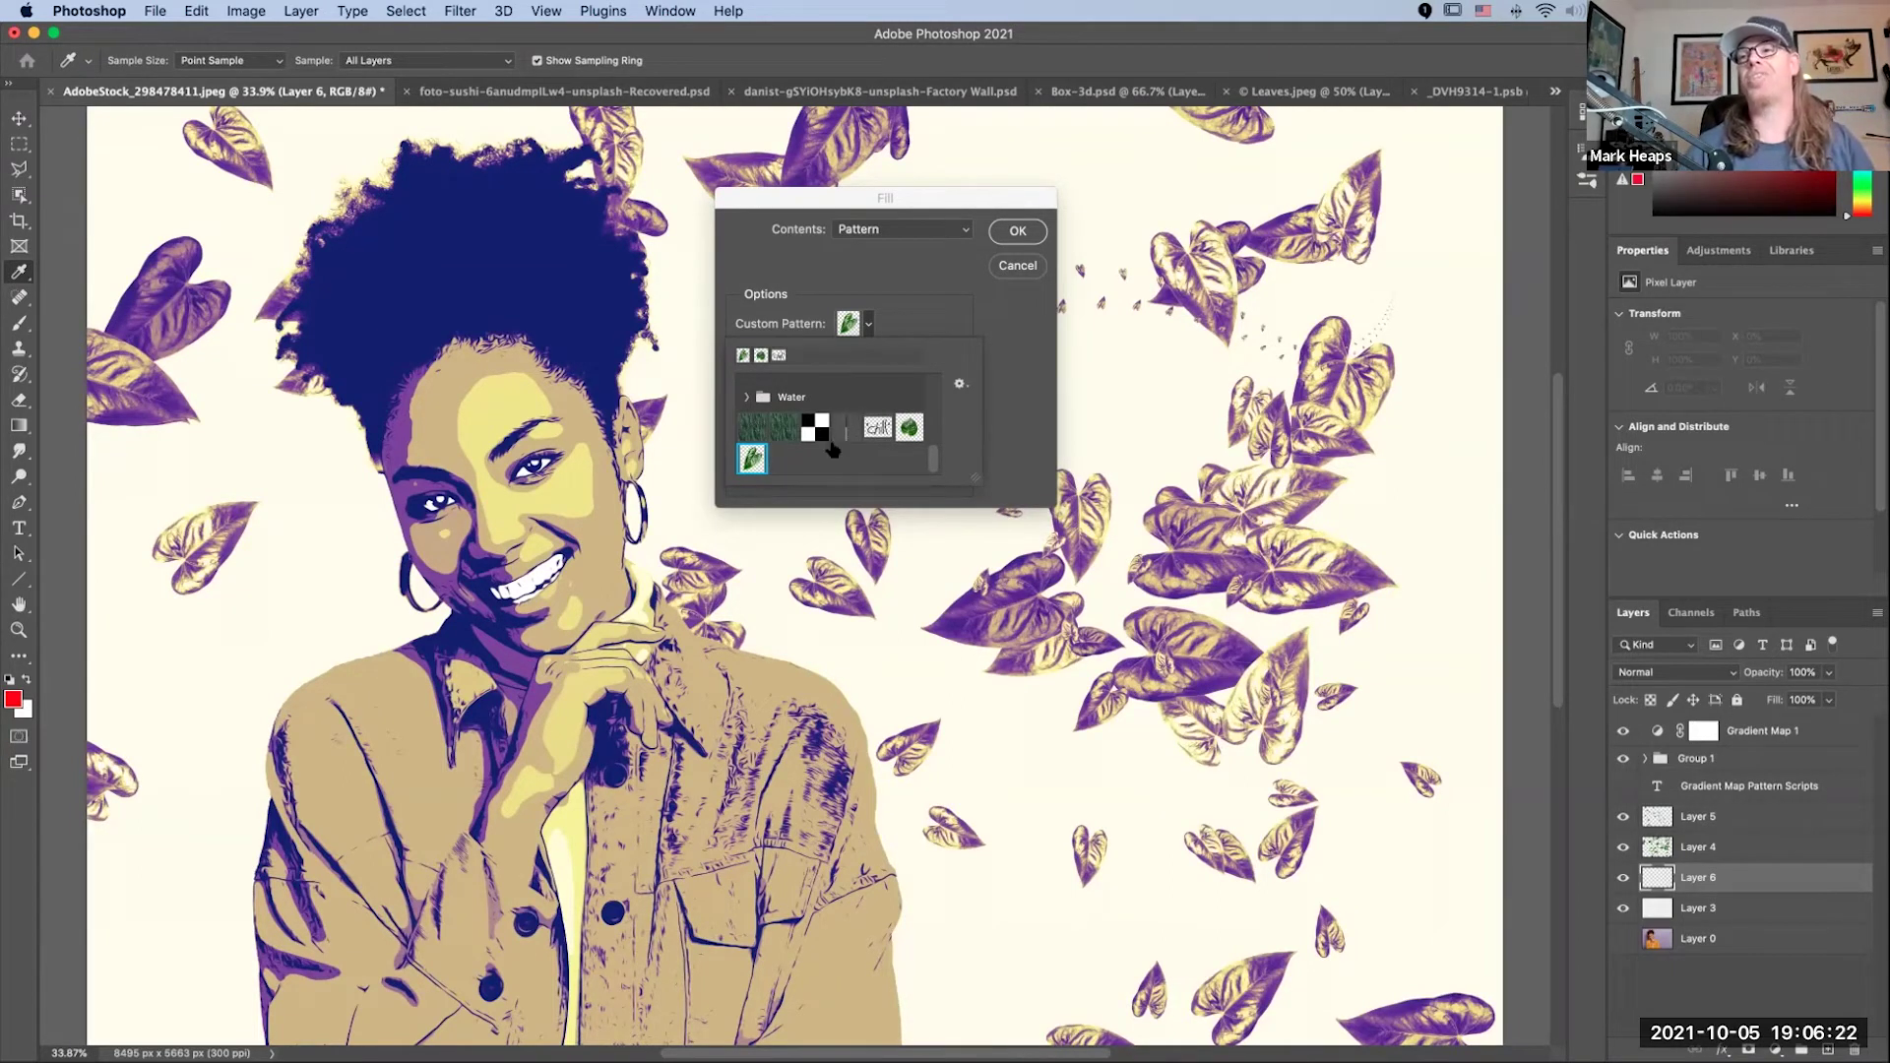
pyautogui.click(978, 310)
pyautogui.click(1017, 231)
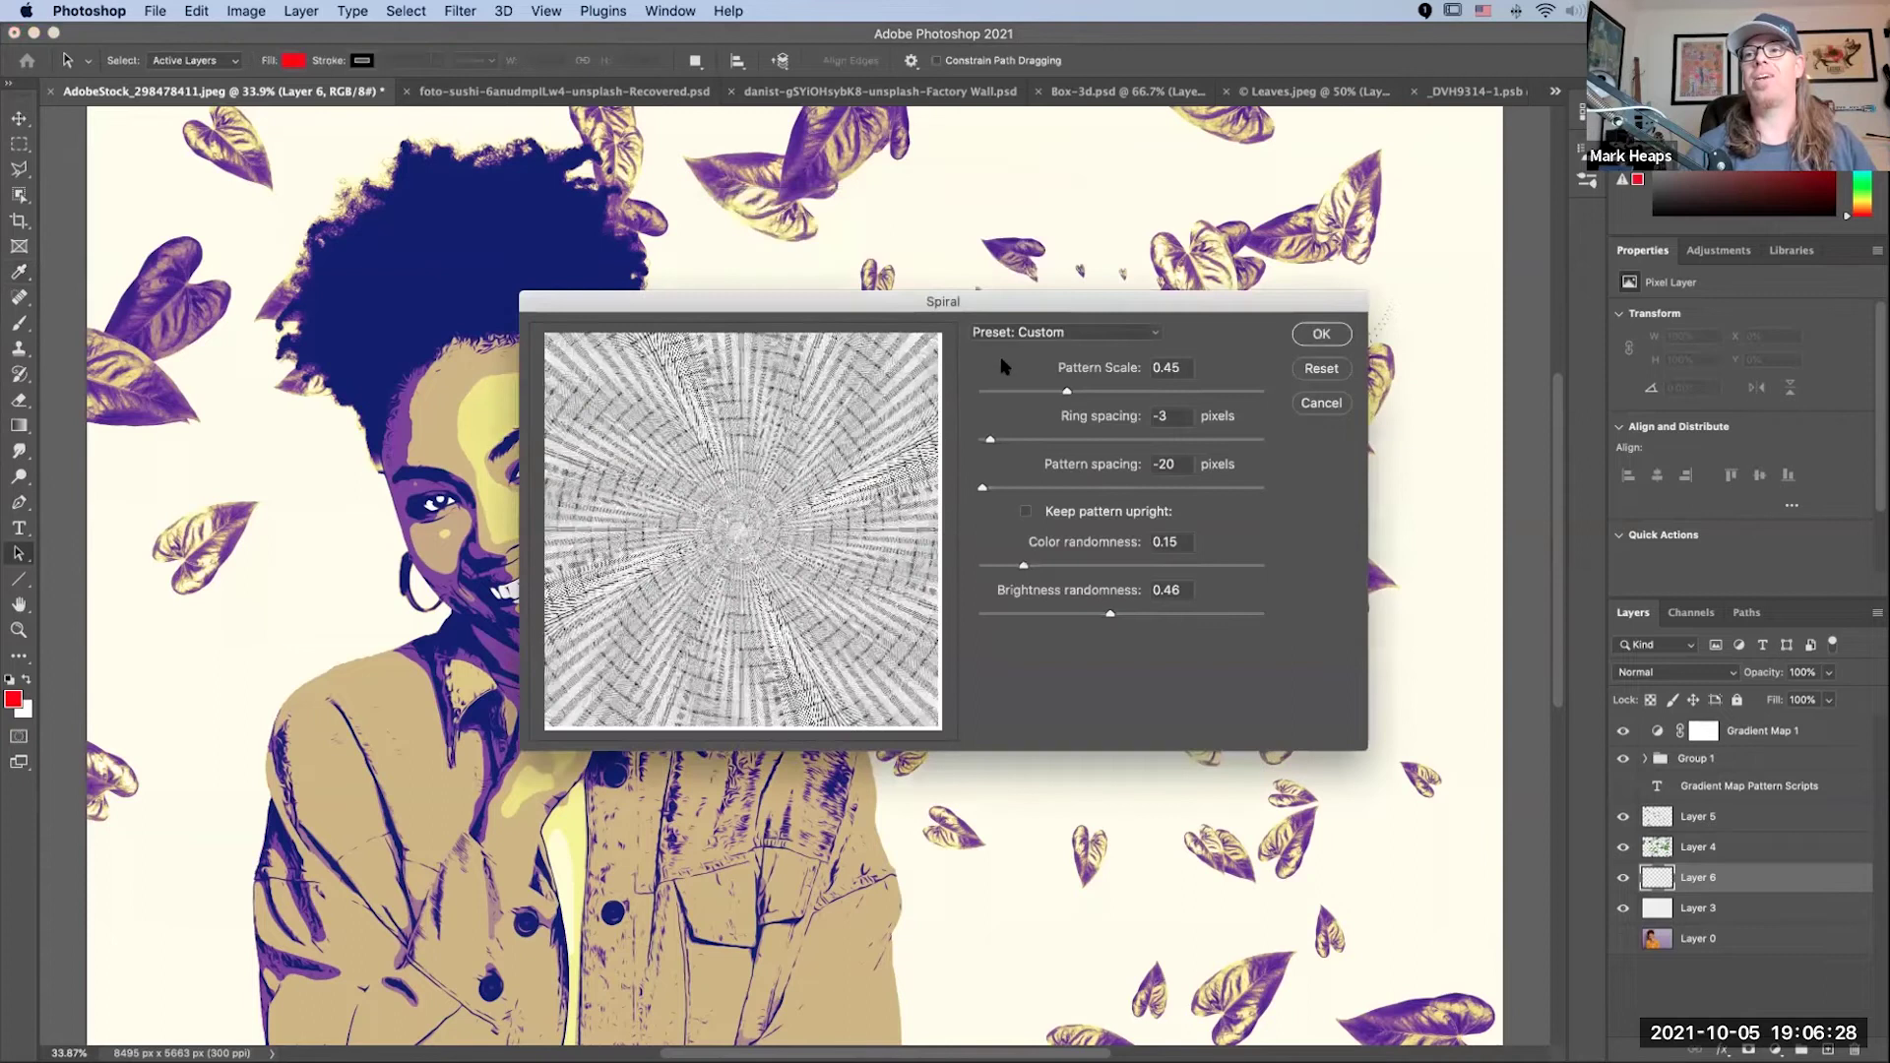
# Step: Set the spiral's pattern scale to 0.58 and its ring spacing to 107 pixels
pyautogui.moveTo(1106, 298); pyautogui.dragTo(1192, 202)
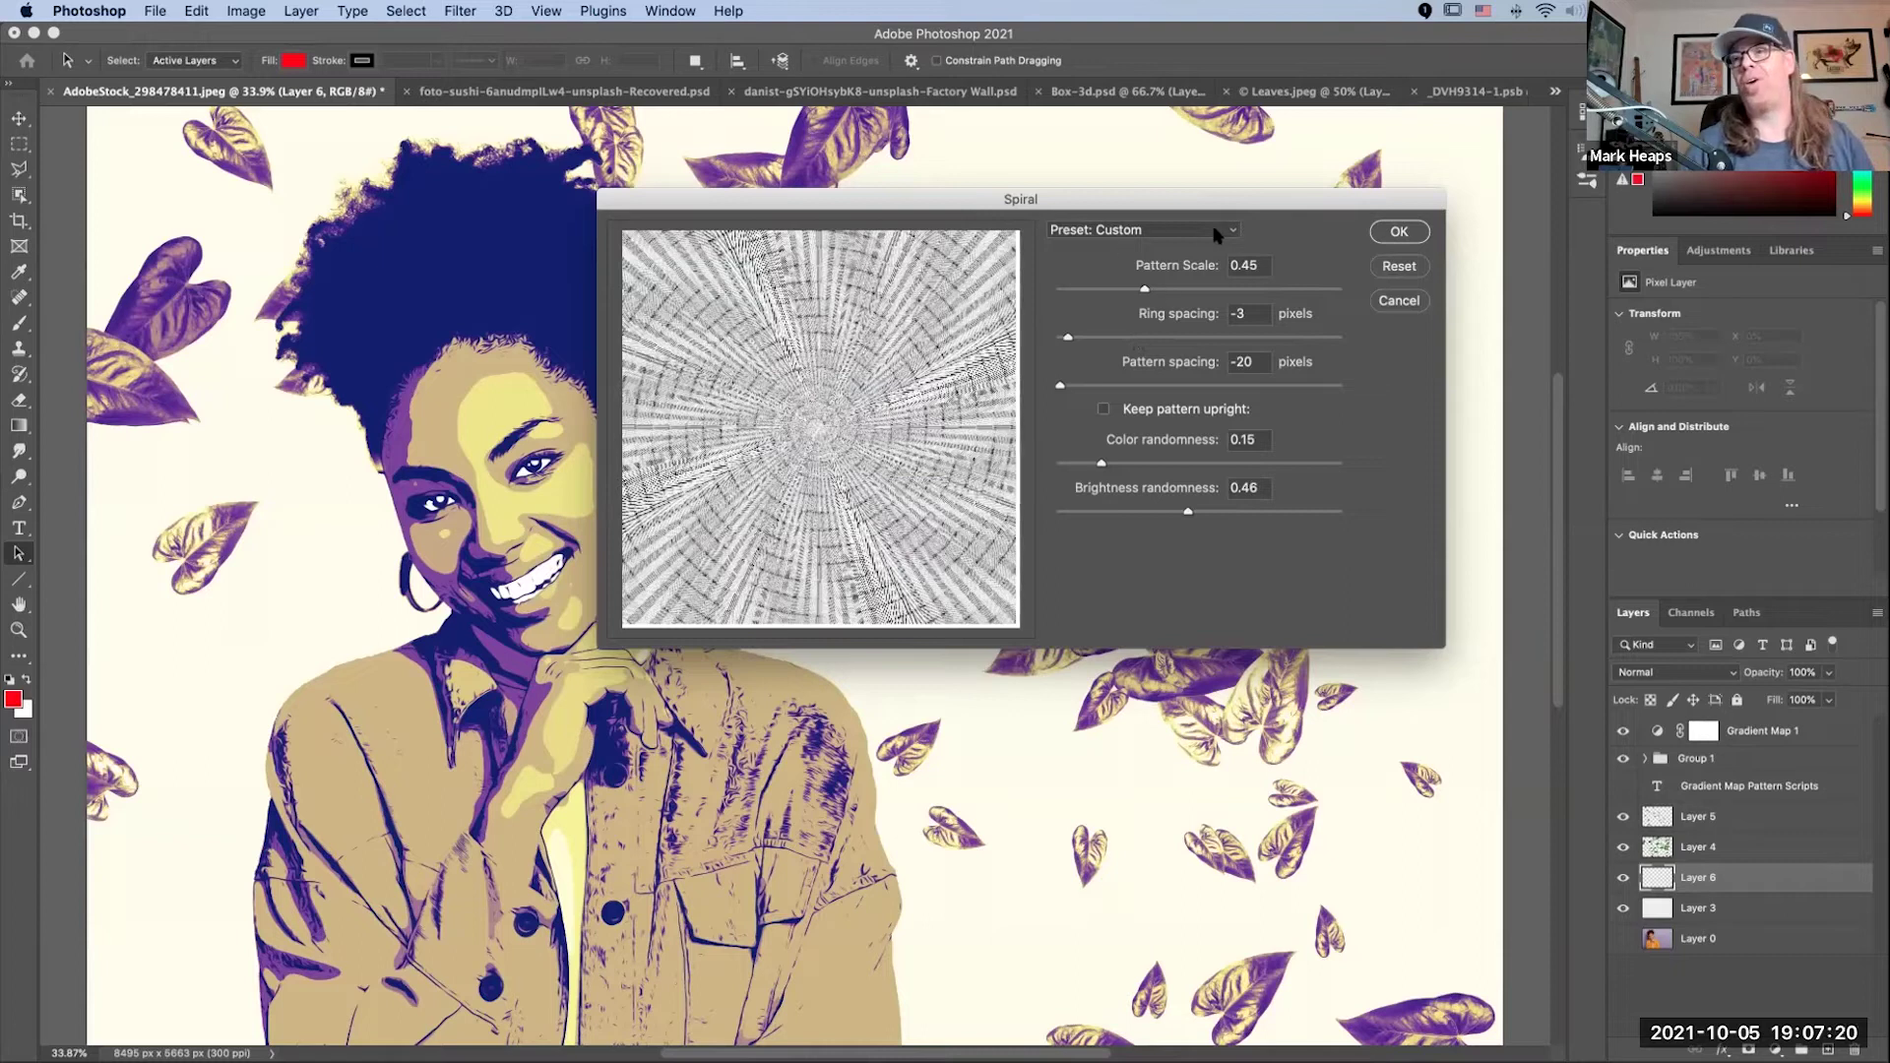
pyautogui.moveTo(1212, 202); pyautogui.dragTo(1186, 191)
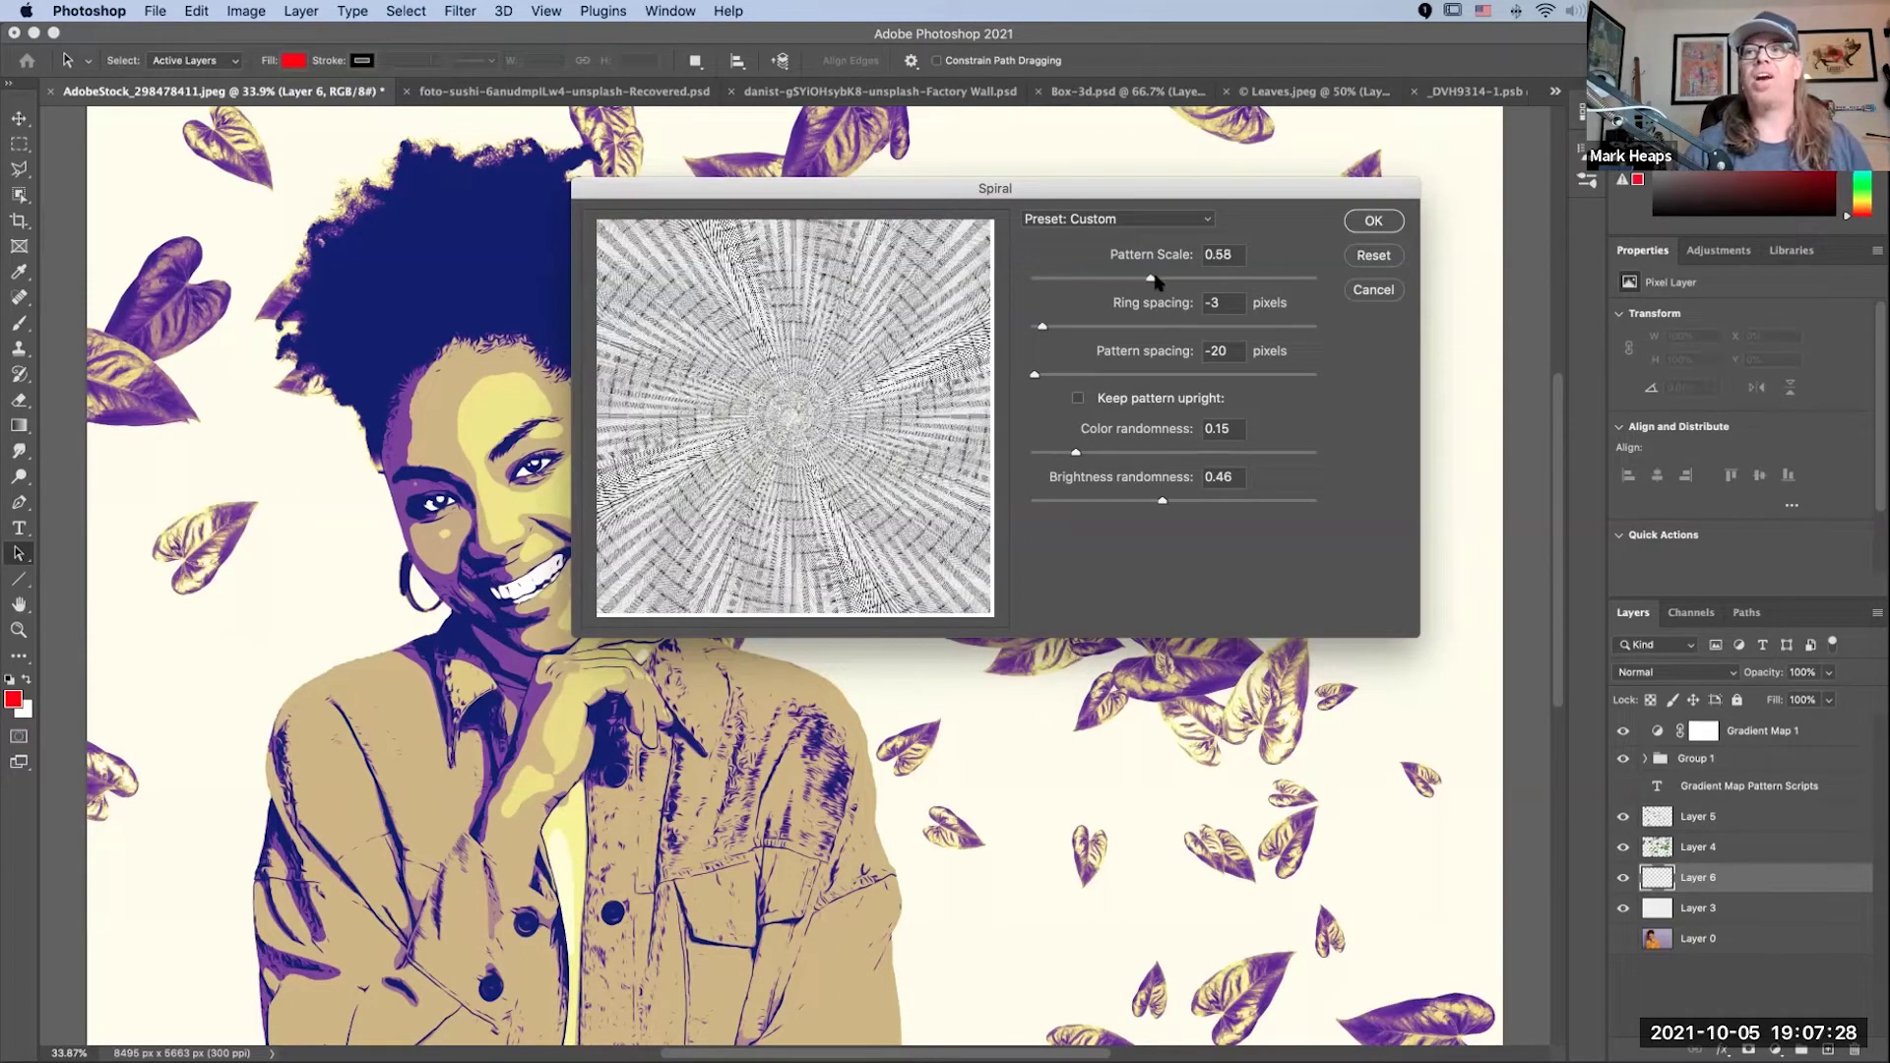
pyautogui.moveTo(1143, 280); pyautogui.dragTo(1155, 281)
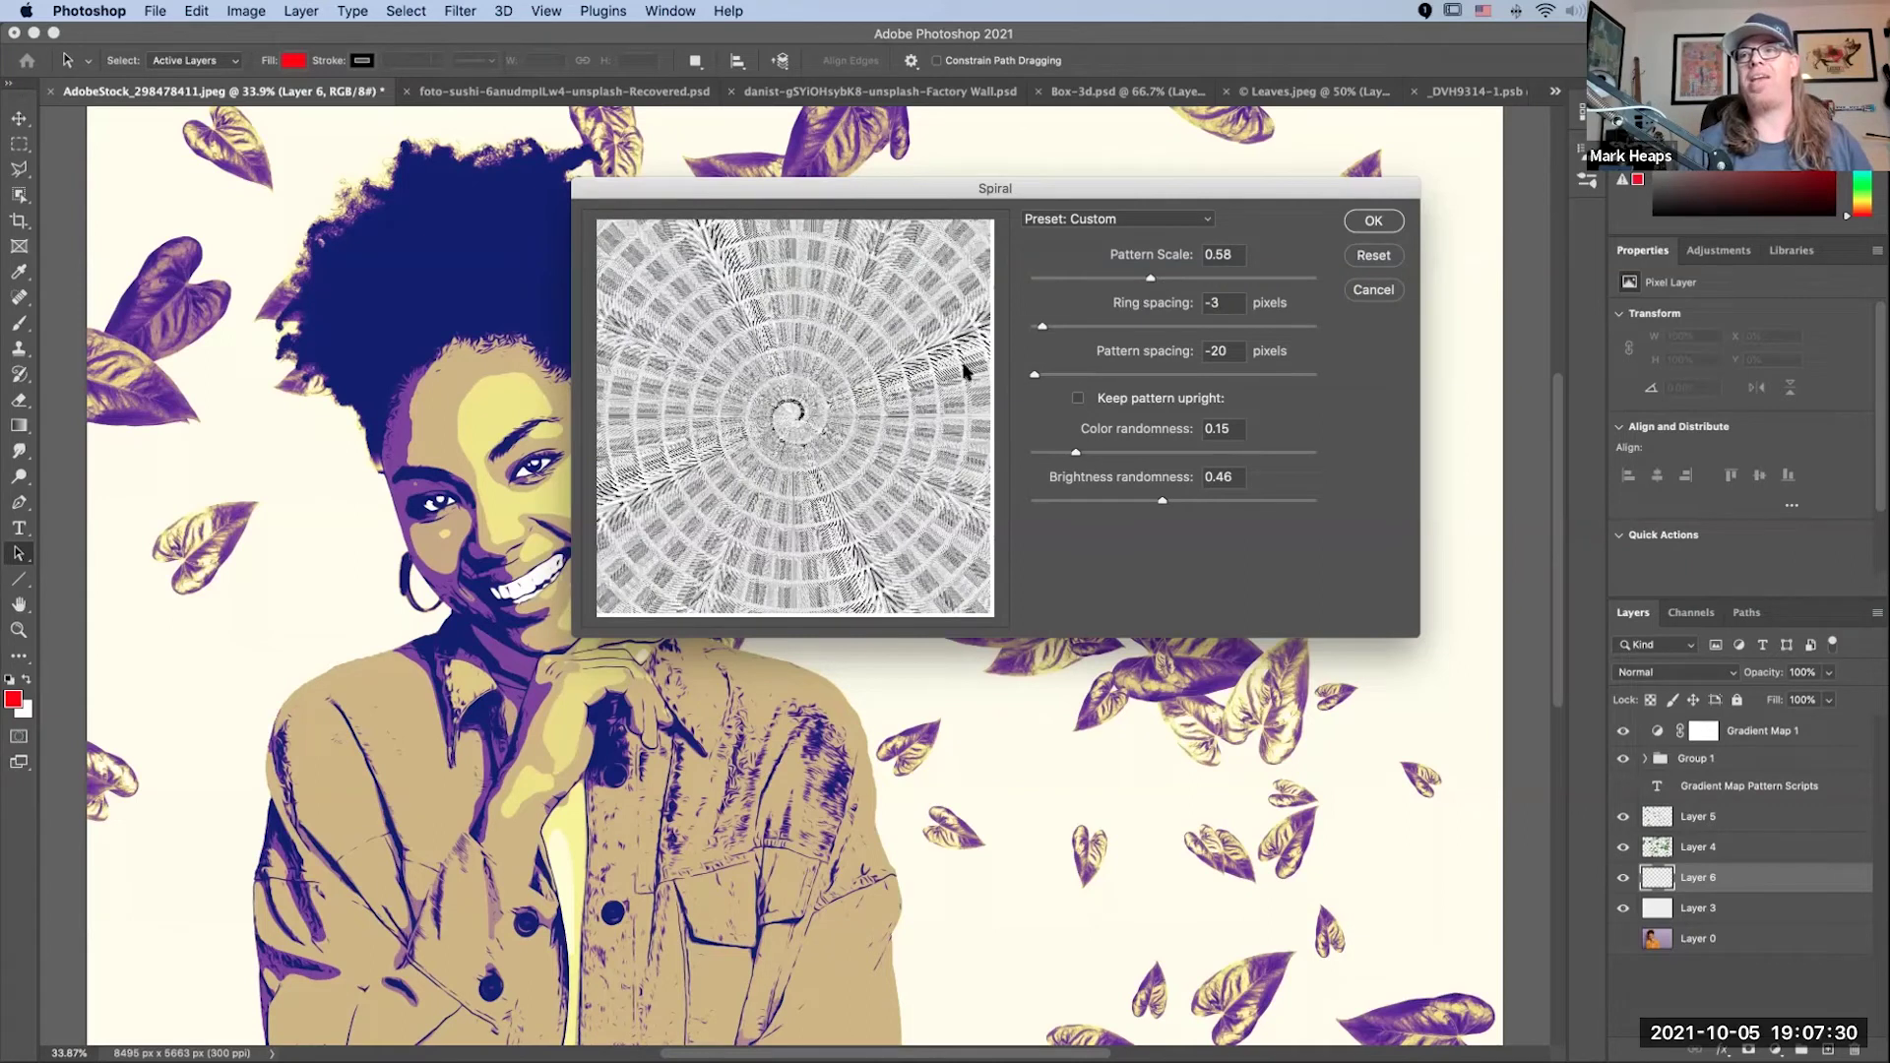
pyautogui.click(1090, 327)
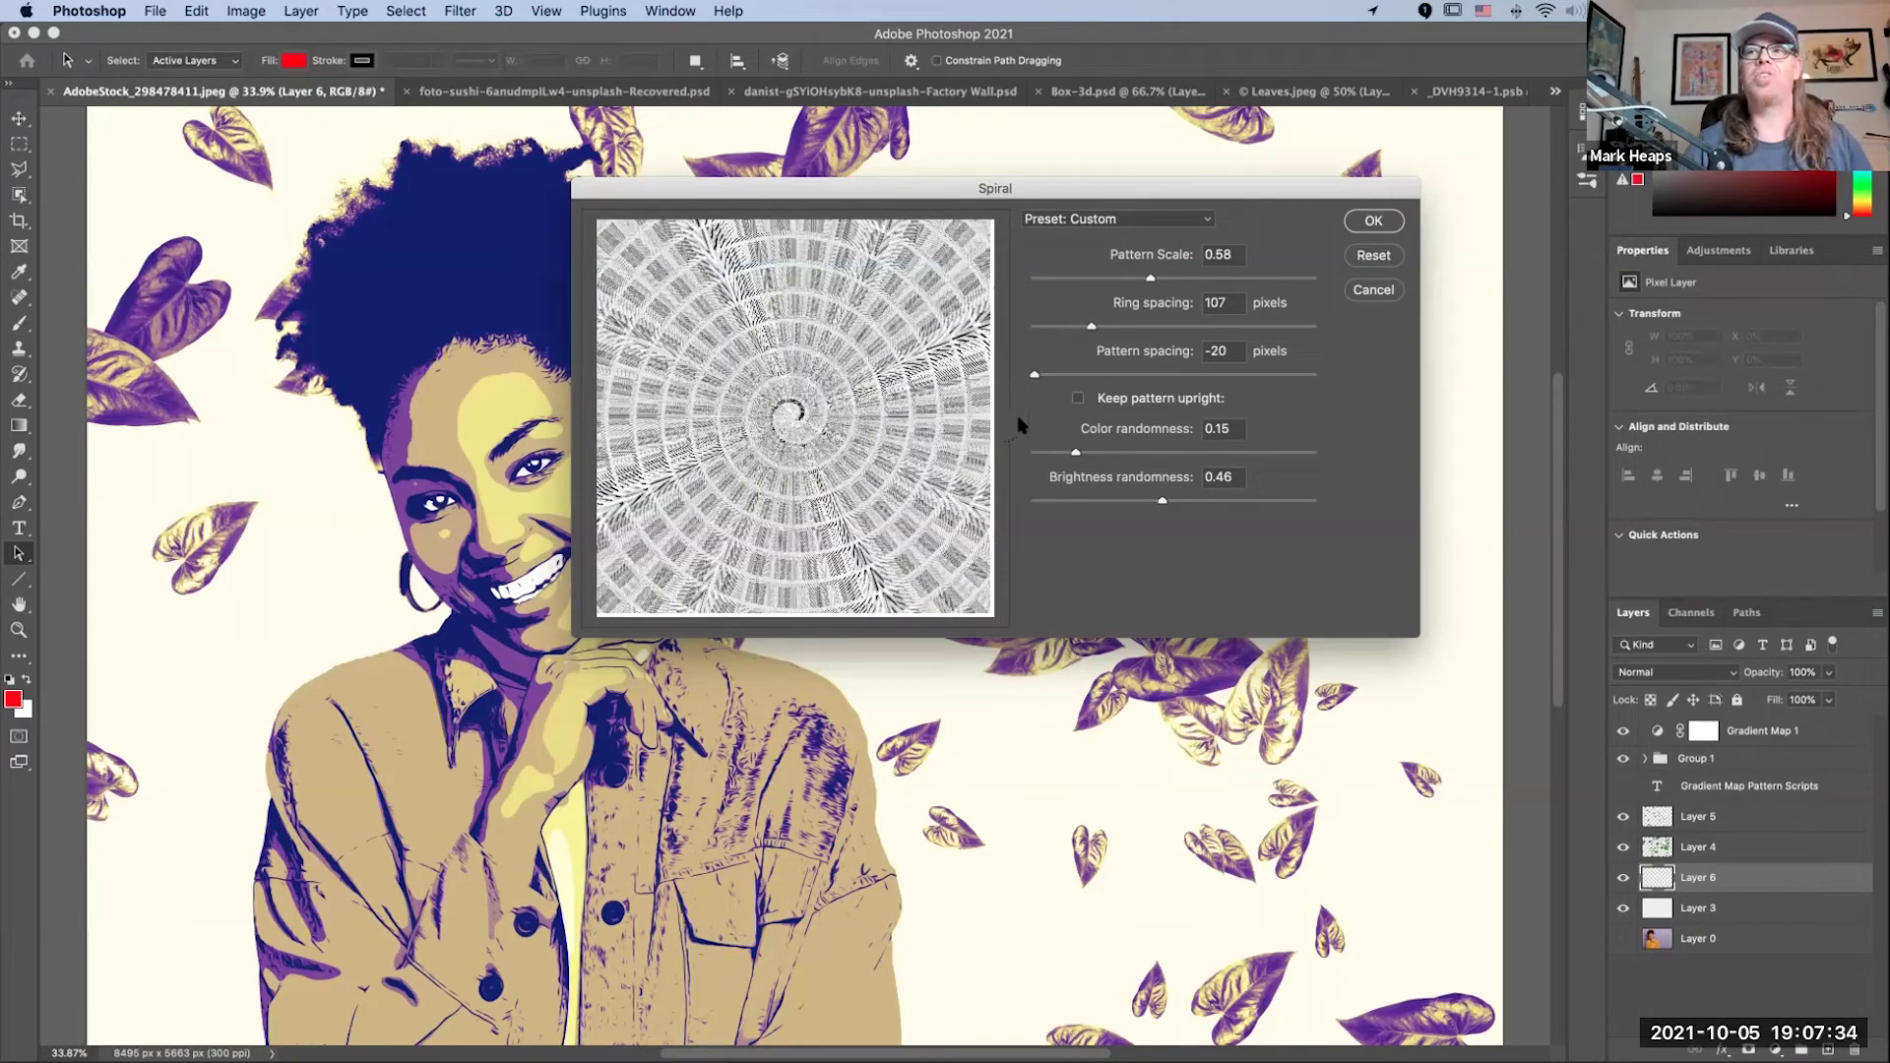
# Step: Set the Spiral pattern's ring spacing to 37 pixels and apply the fill to Layer 6
pyautogui.click(1060, 327)
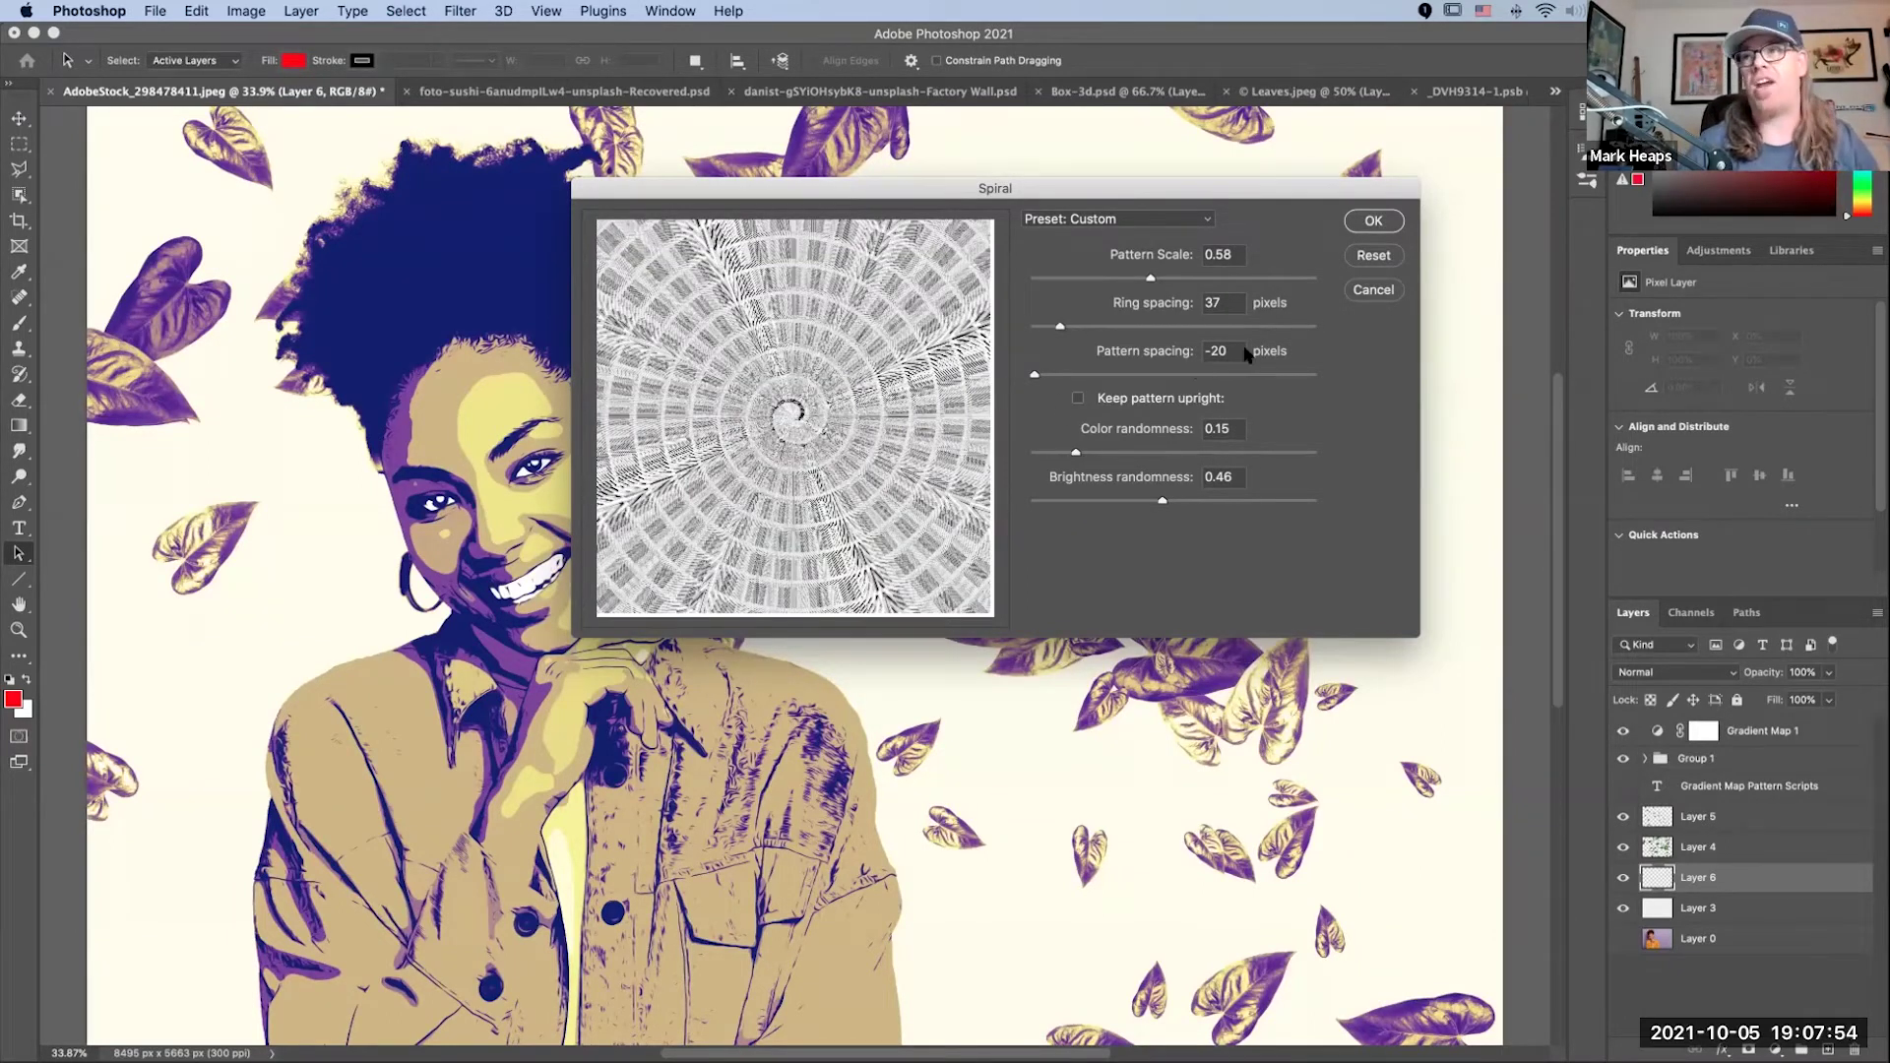
pyautogui.click(1375, 223)
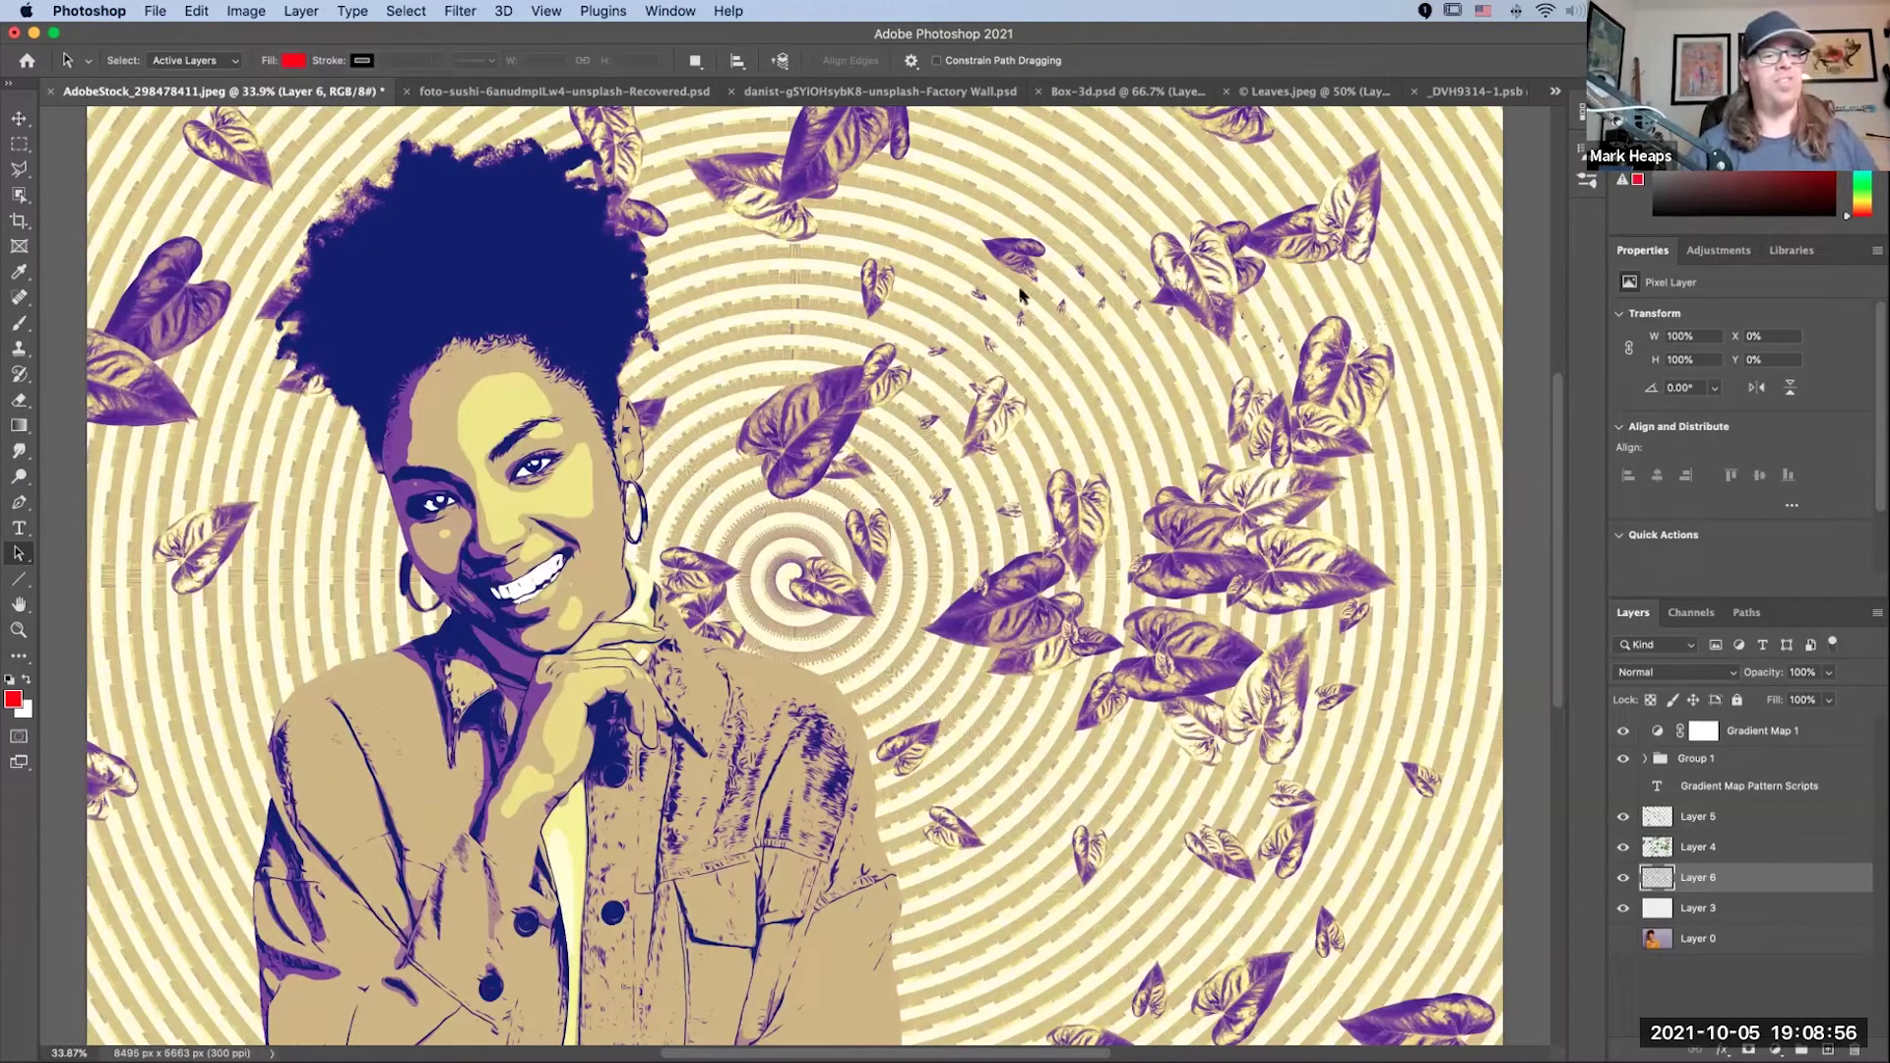
# Step: Look through the open foto-sushi portrait, Factory Wall and Box-3d.psd documents
pyautogui.click(630, 93)
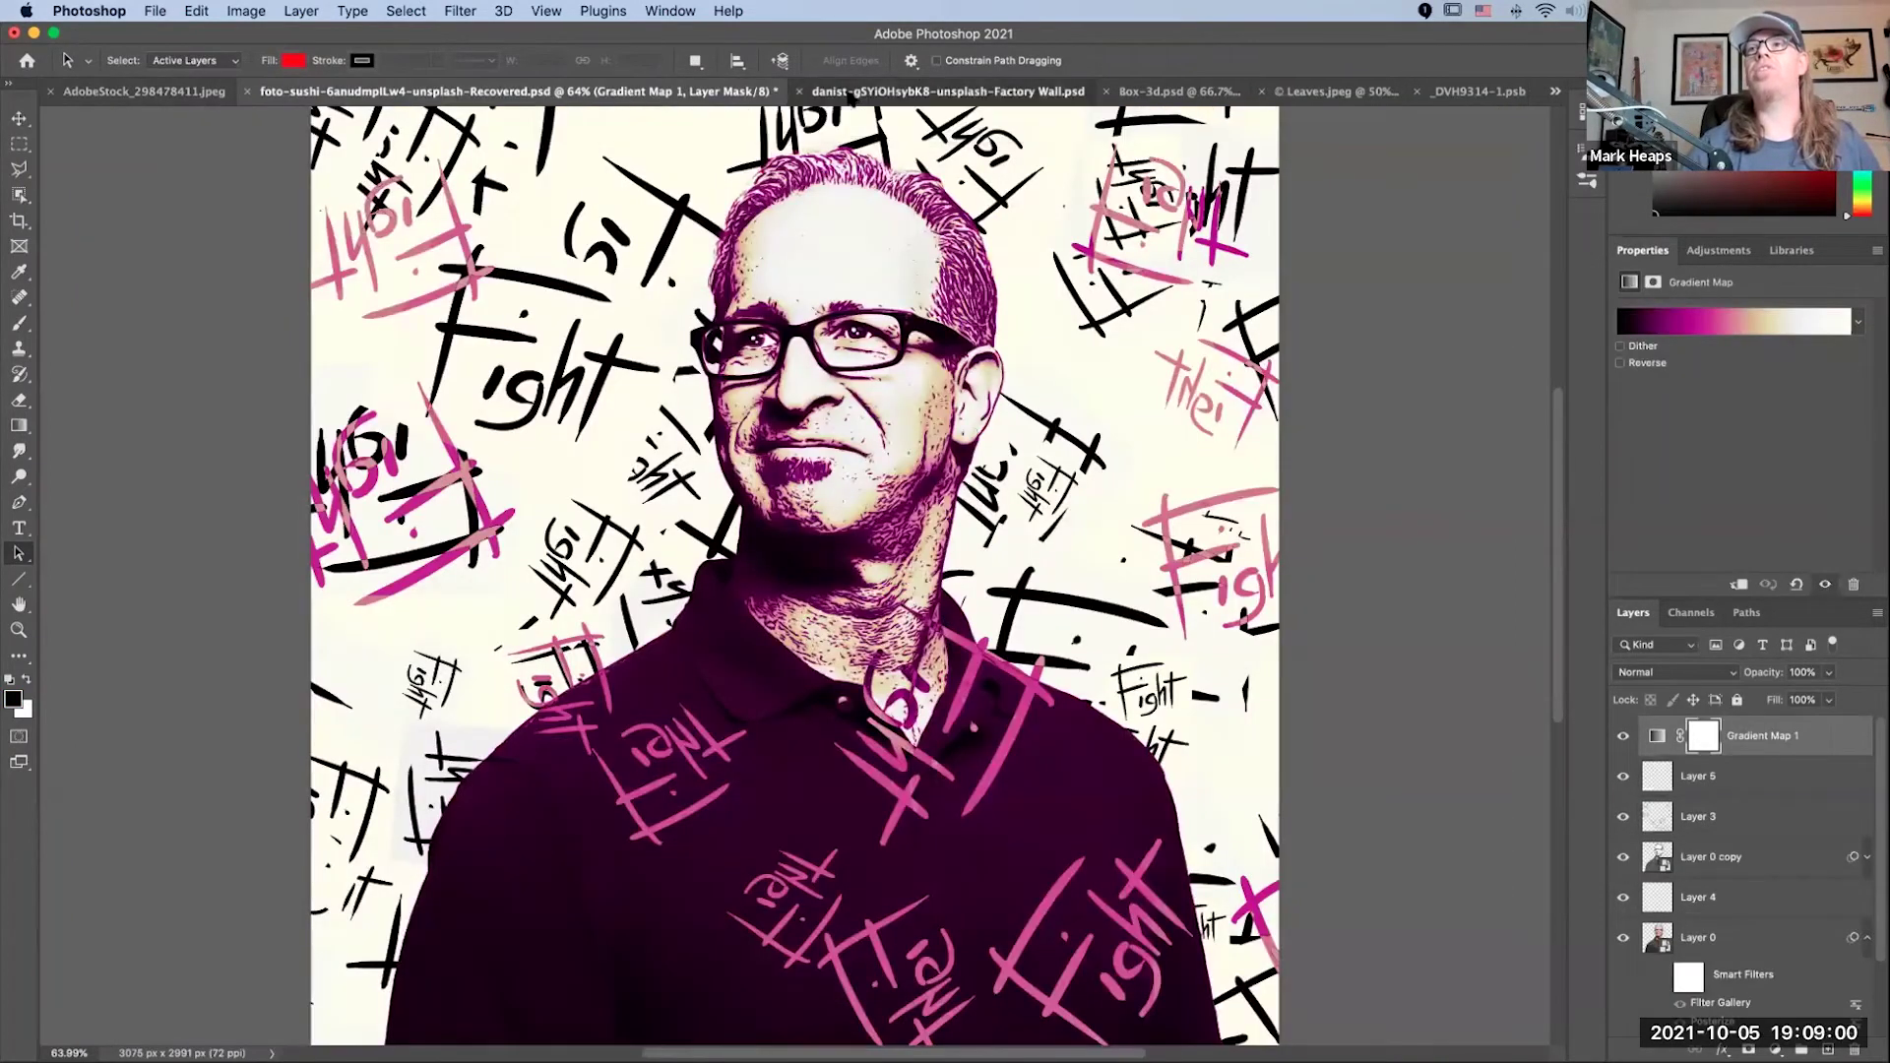
pyautogui.click(859, 94)
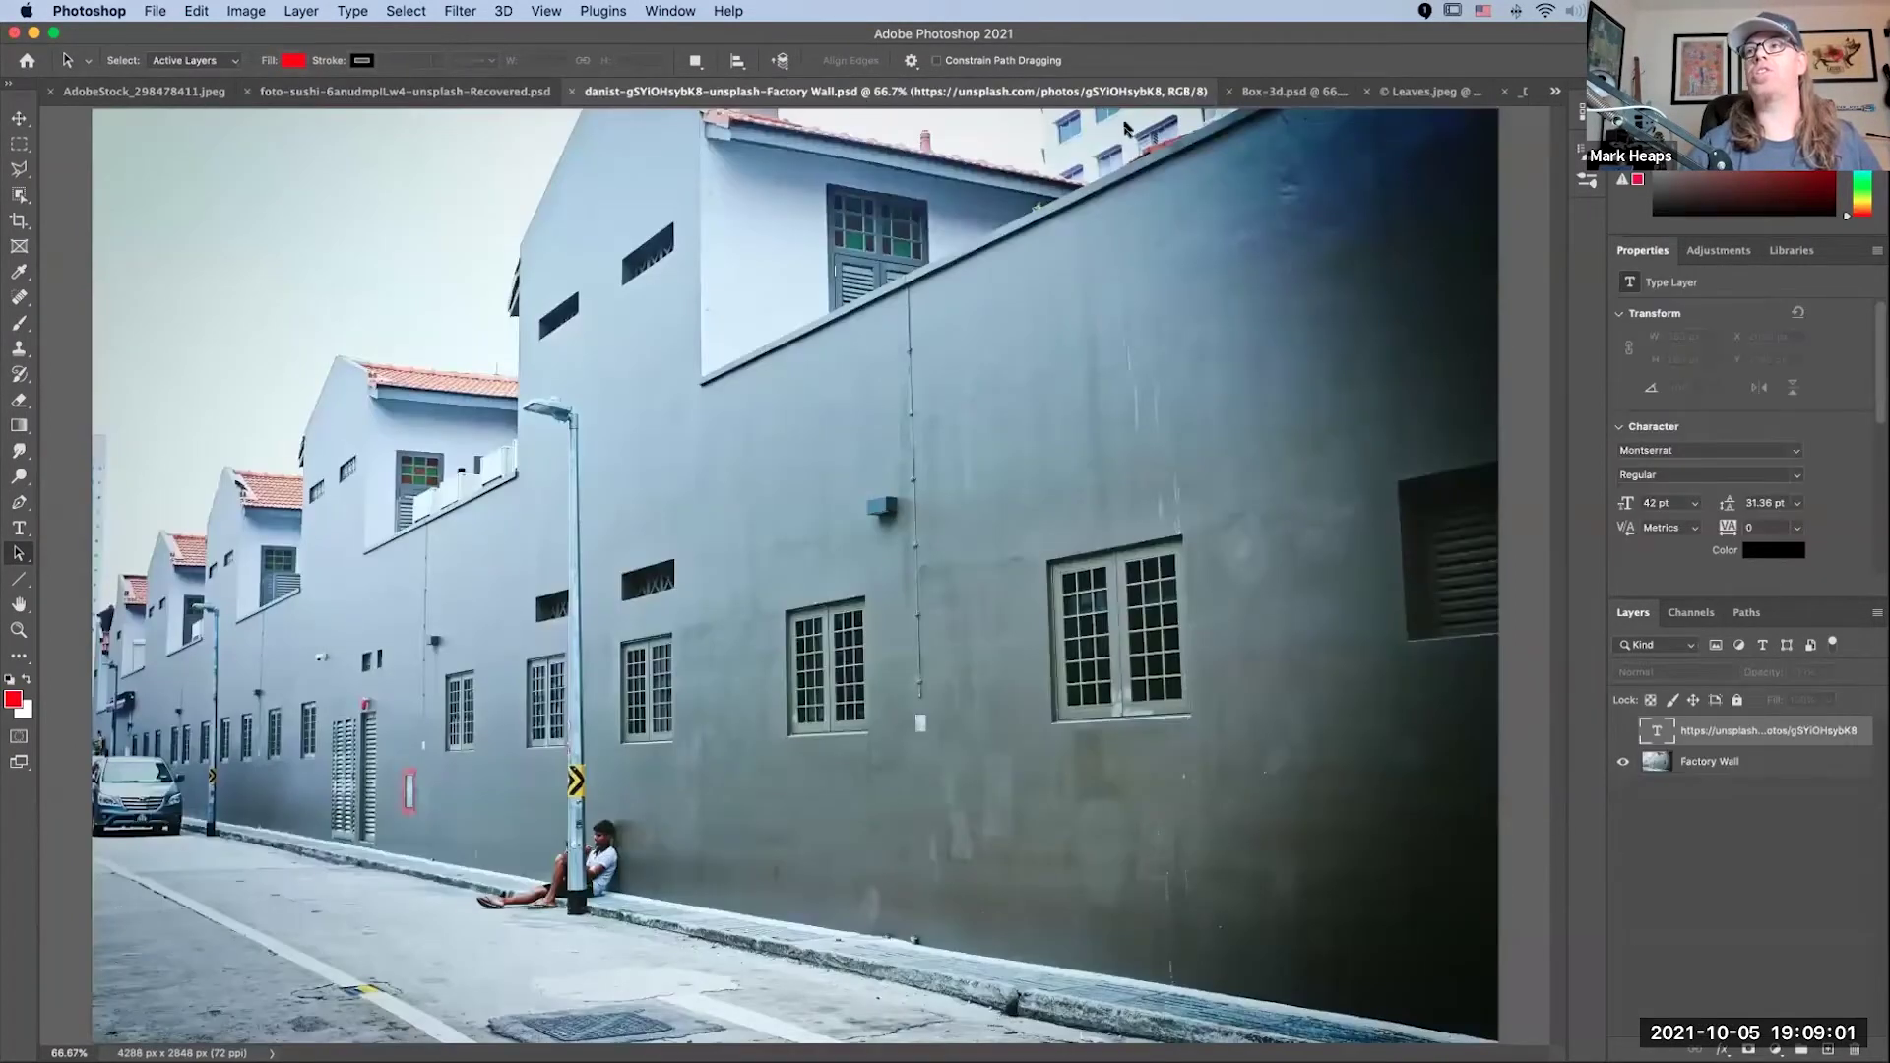
pyautogui.click(1287, 95)
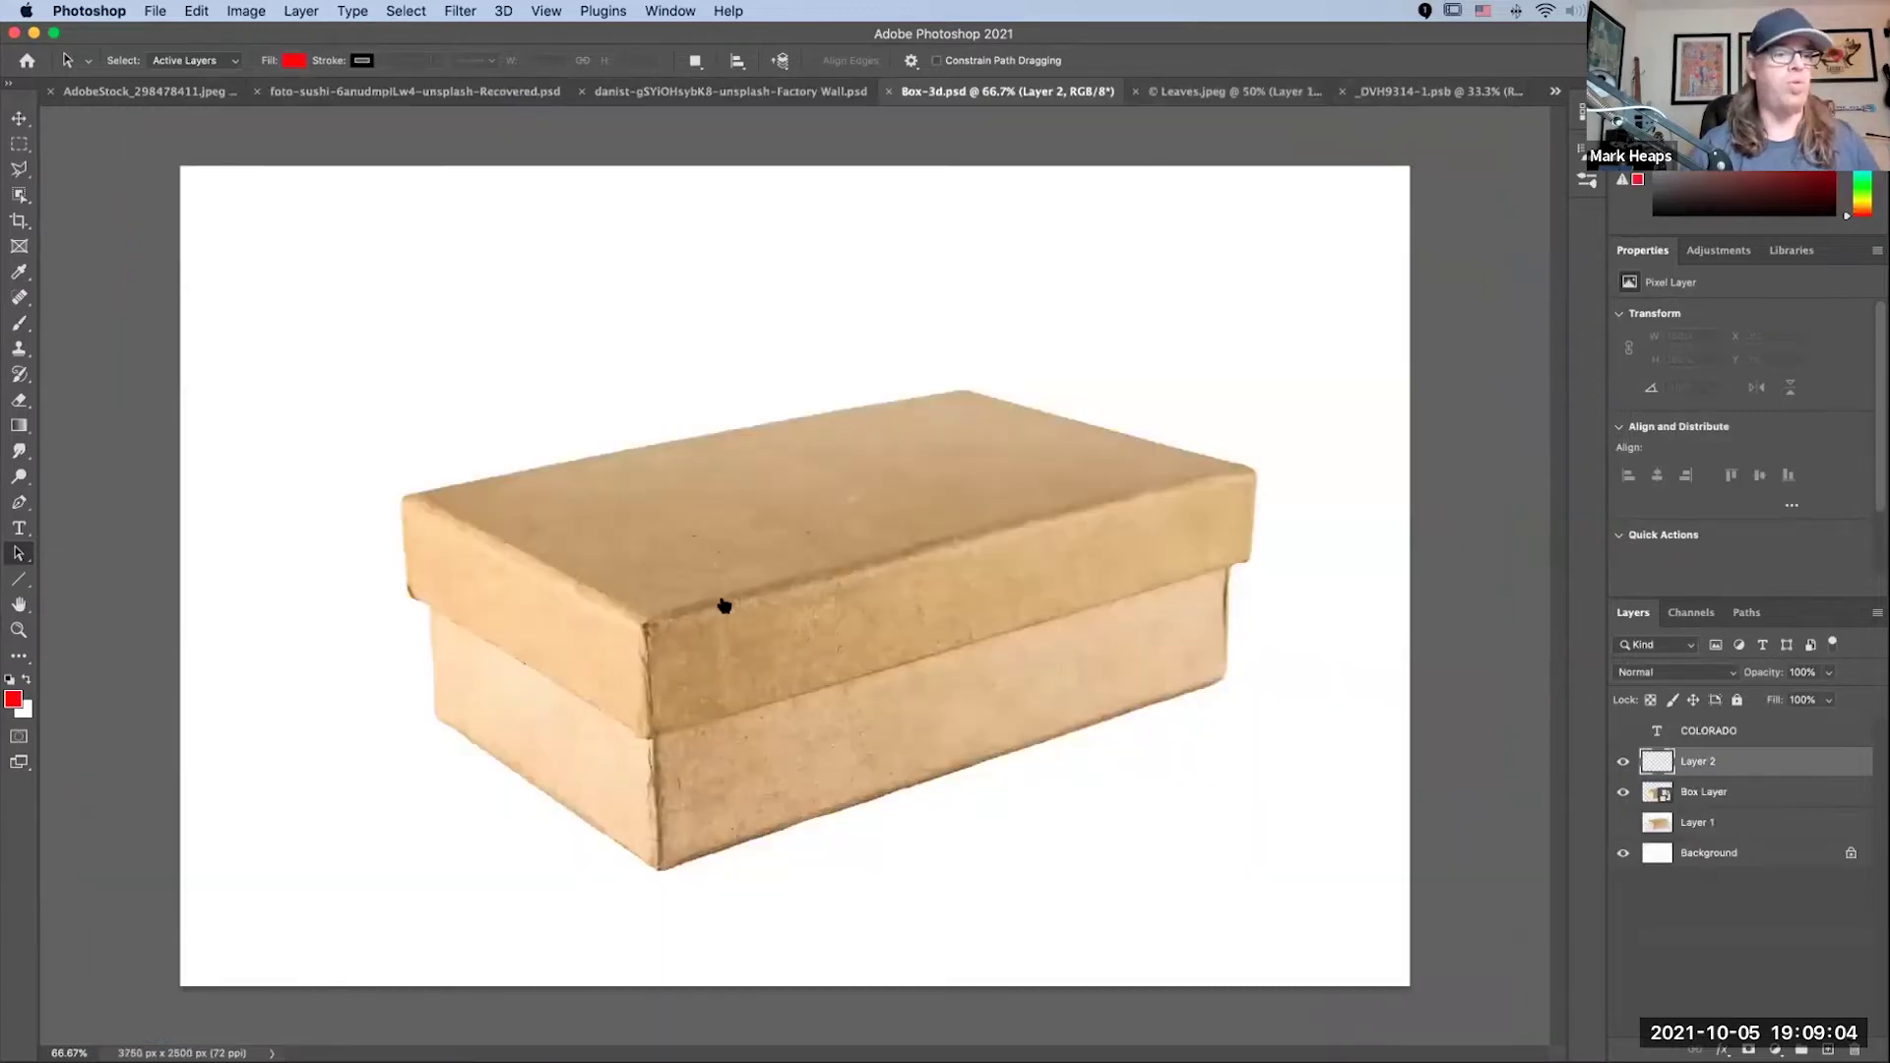
# Step: Switch to Illustrator and close the MARK artwork and Styles.ai without saving changes
pyautogui.press('super+Tab')
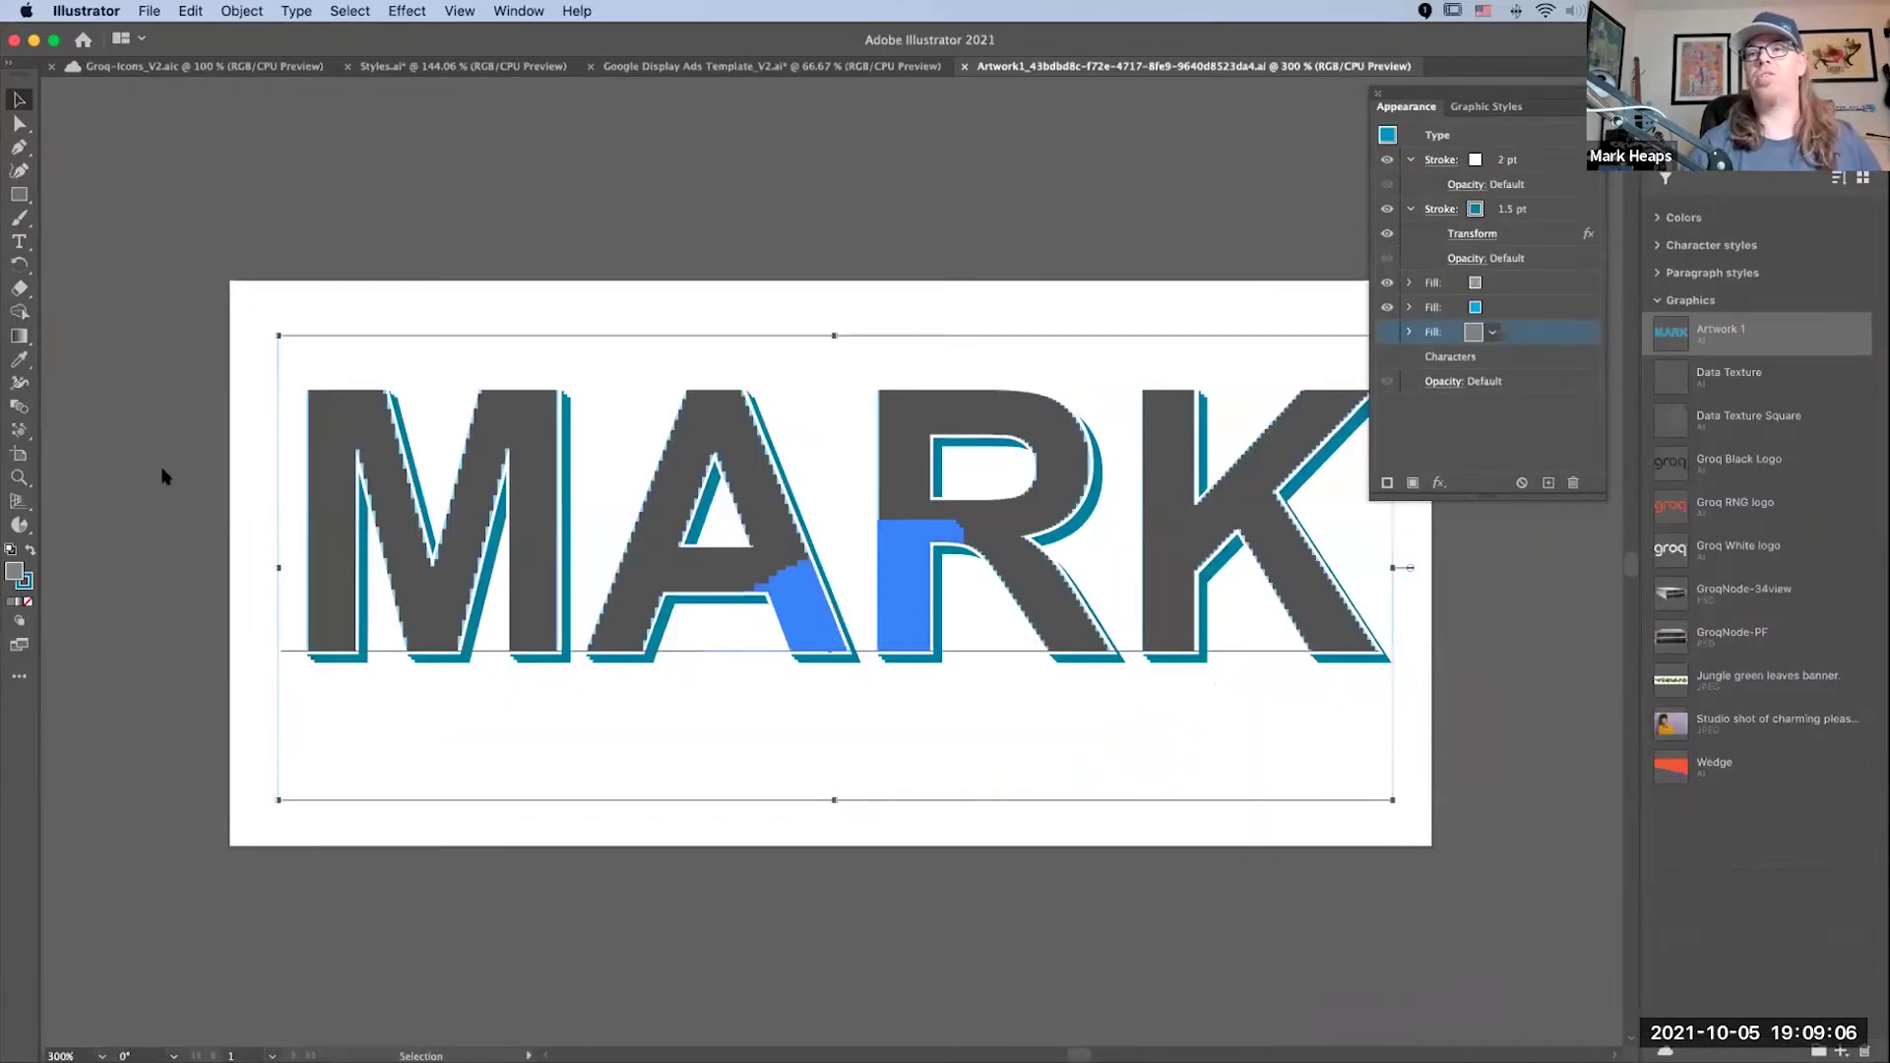
pyautogui.press('a')
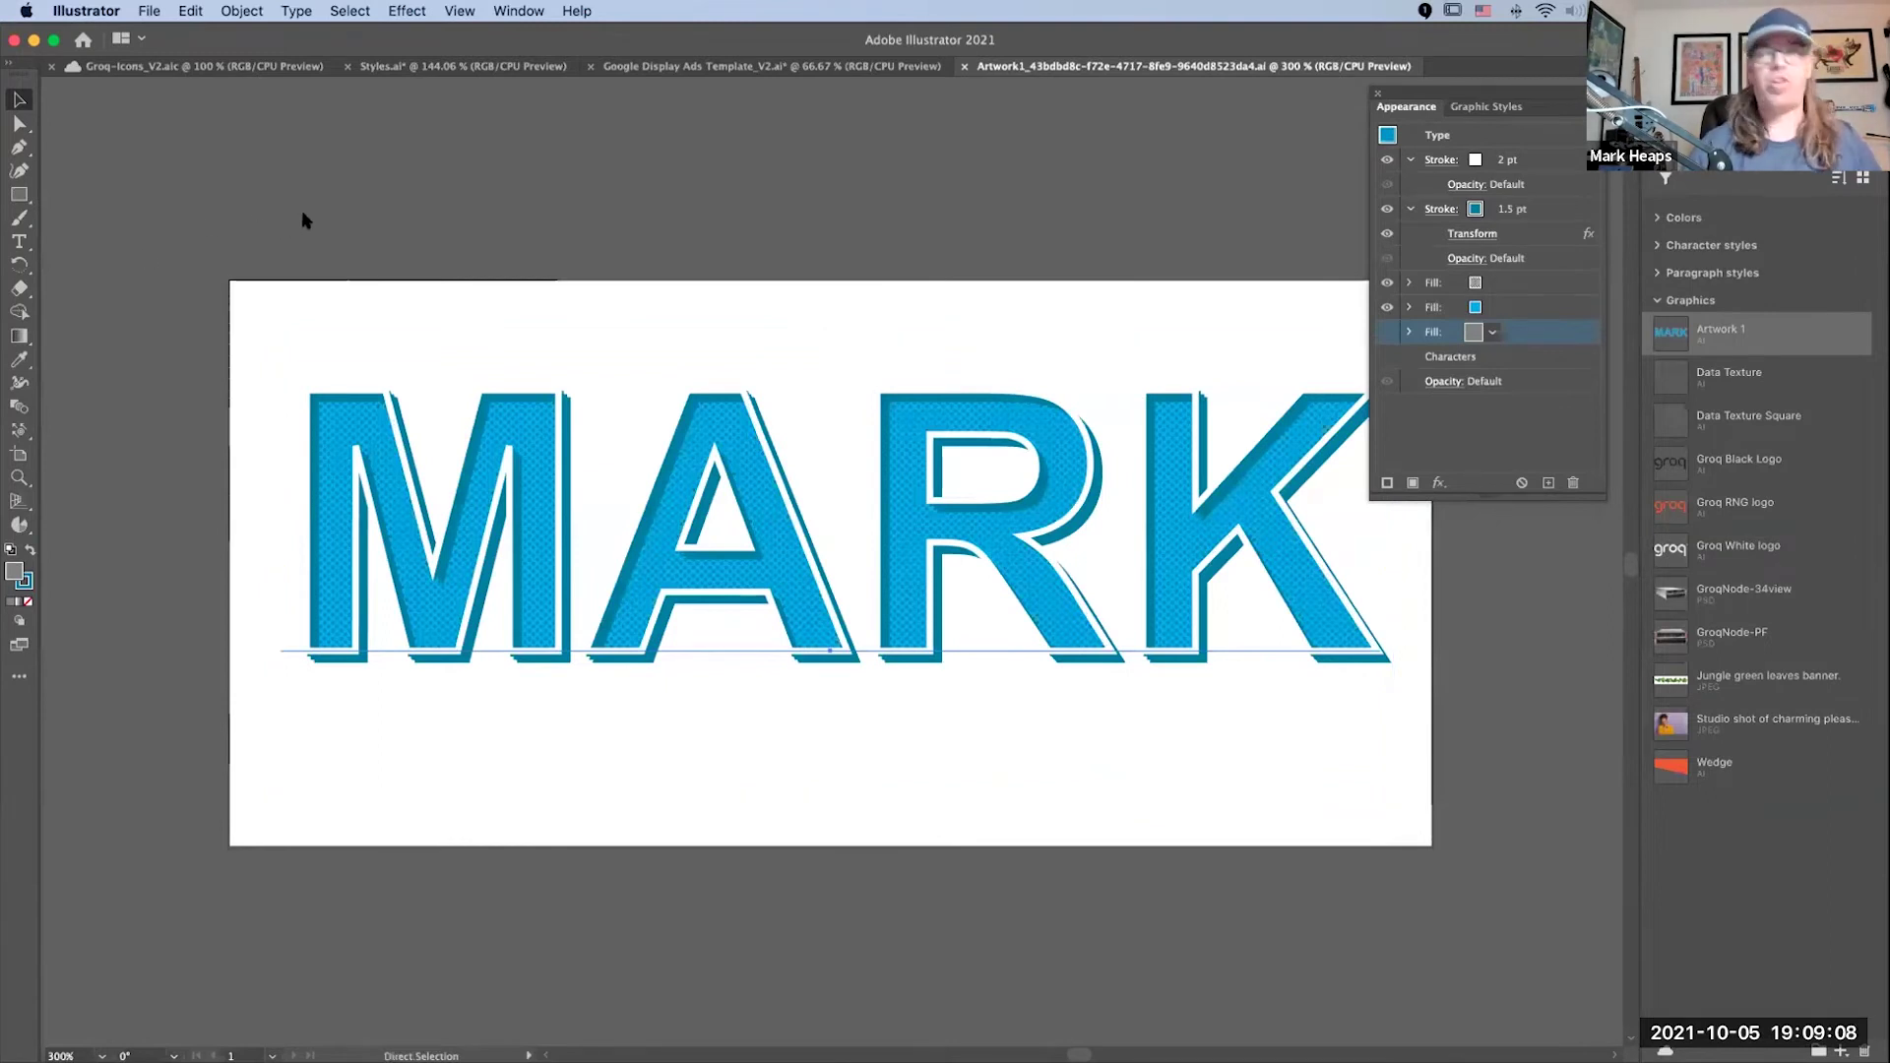
pyautogui.press('super+w')
pyautogui.press('super+w')
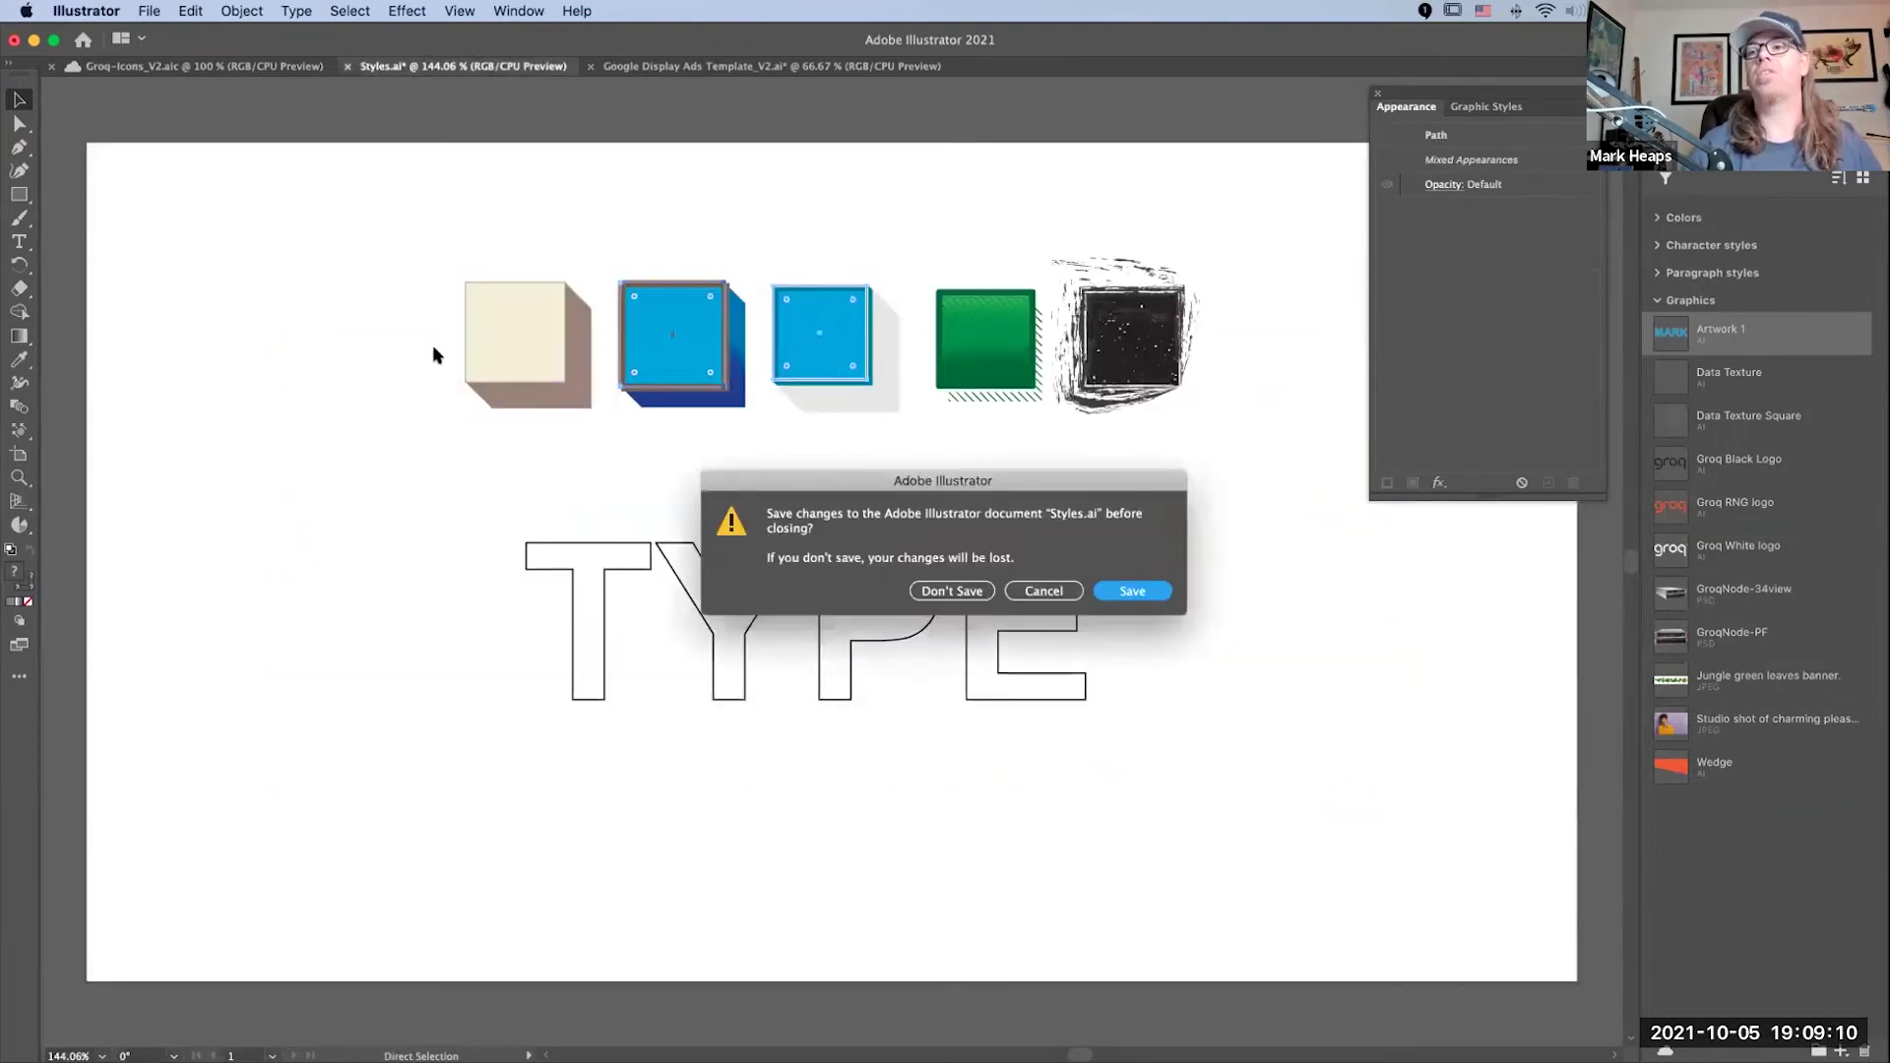
pyautogui.press('super+d')
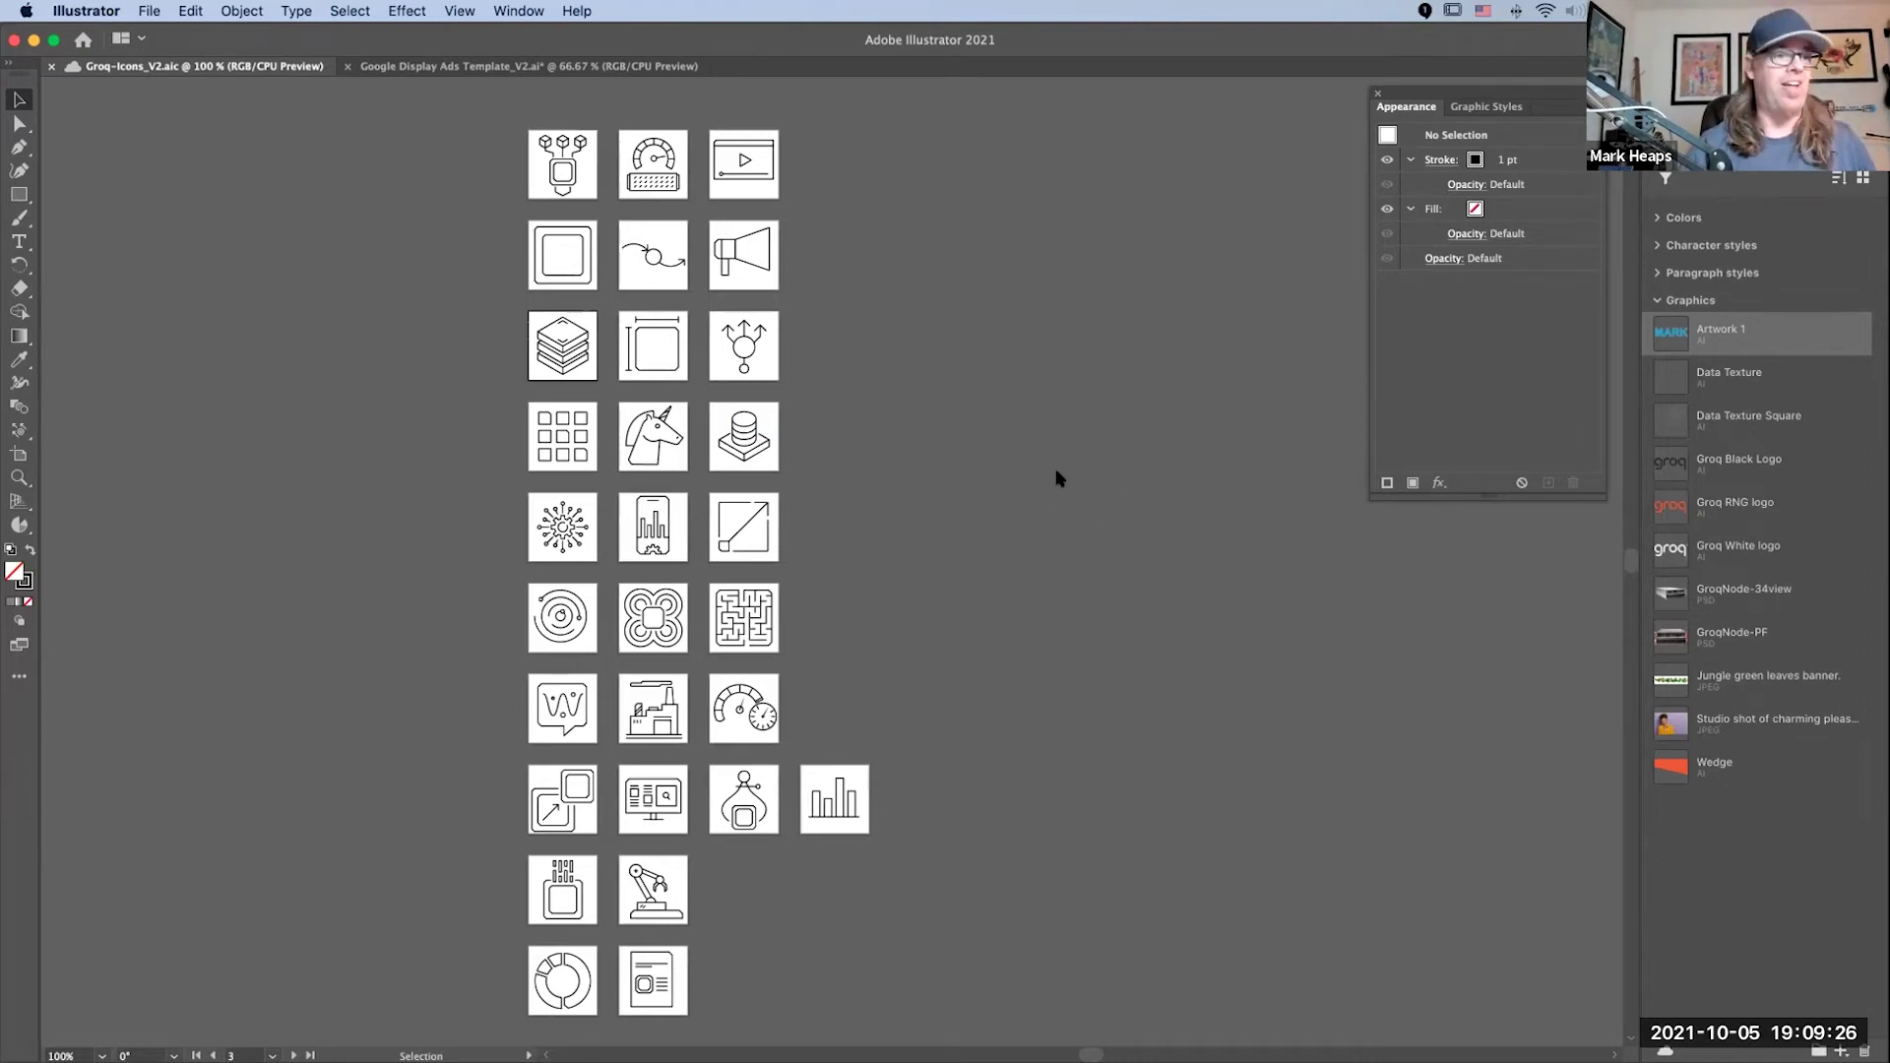
# Step: Recolor the stroke of the unicorn's head outline on the Groq-Icons_V2 sheet to bright blue
pyautogui.press('super+space')
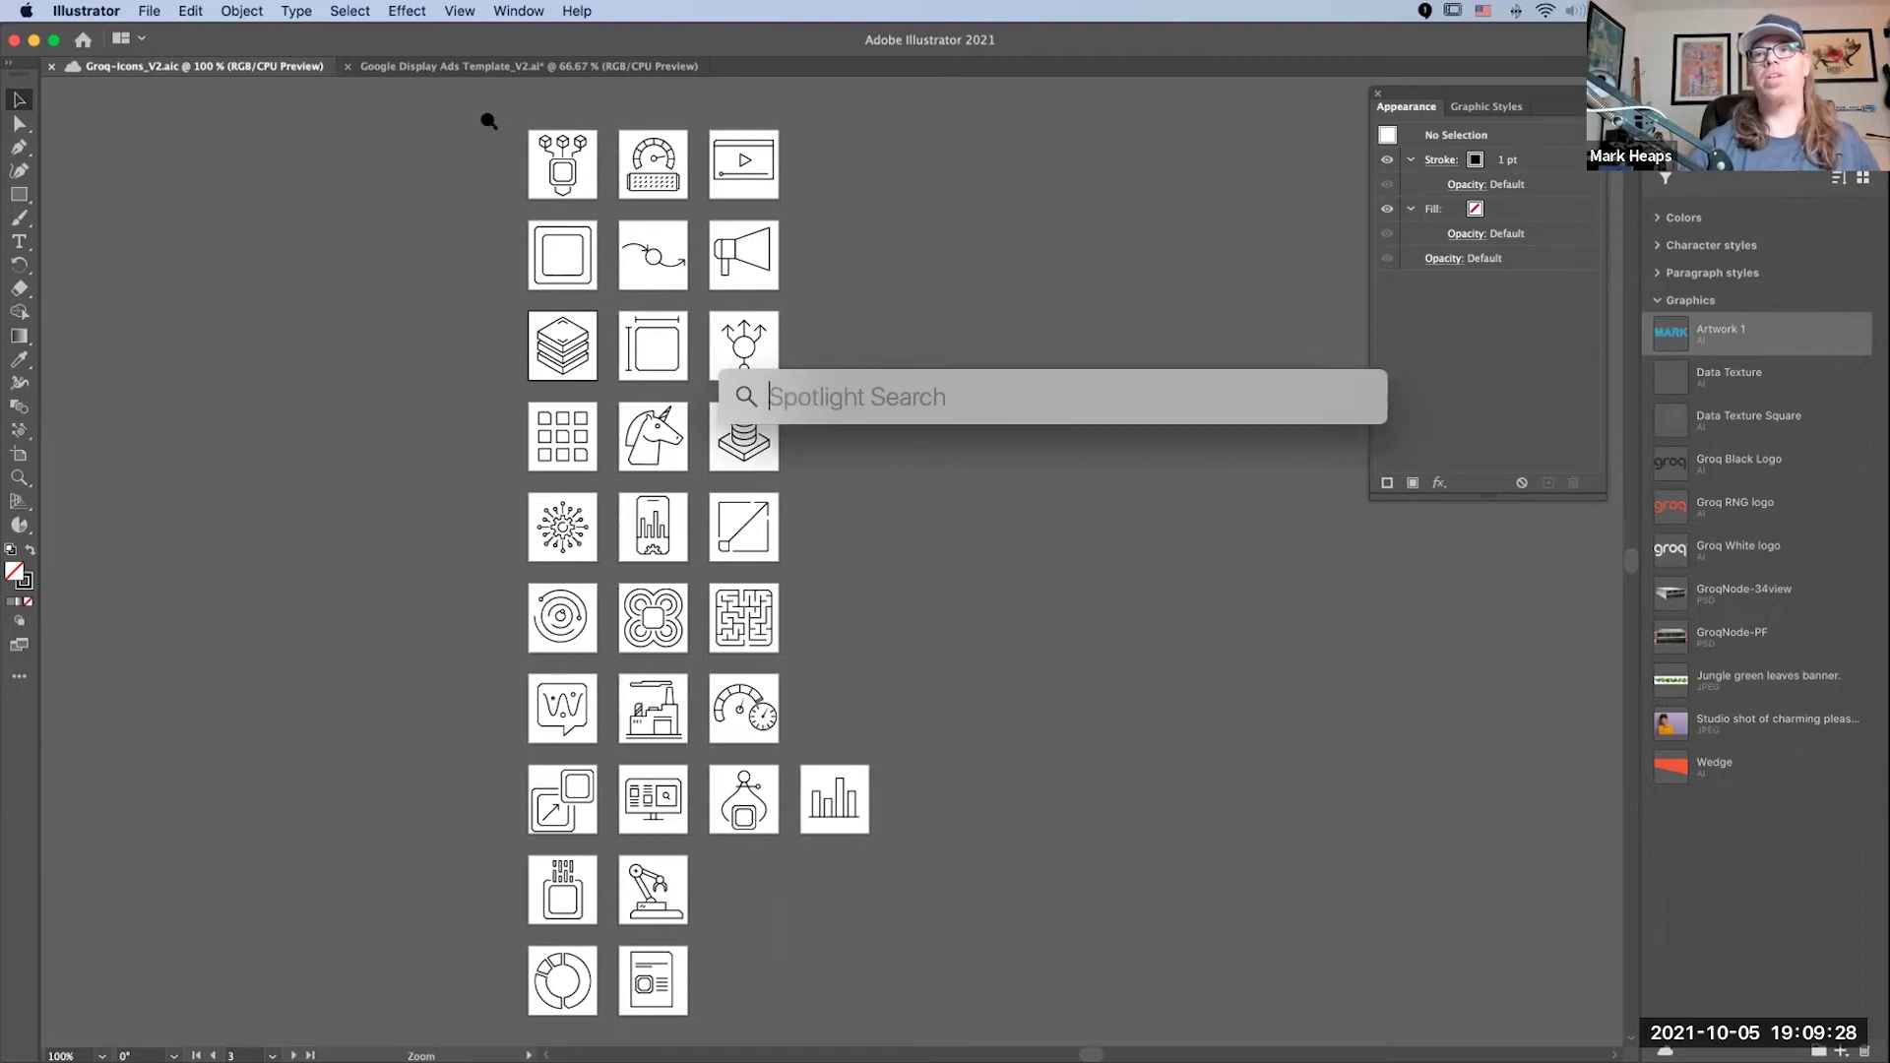
pyautogui.press('super+space')
pyautogui.moveTo(757, 332); pyautogui.dragTo(803, 393)
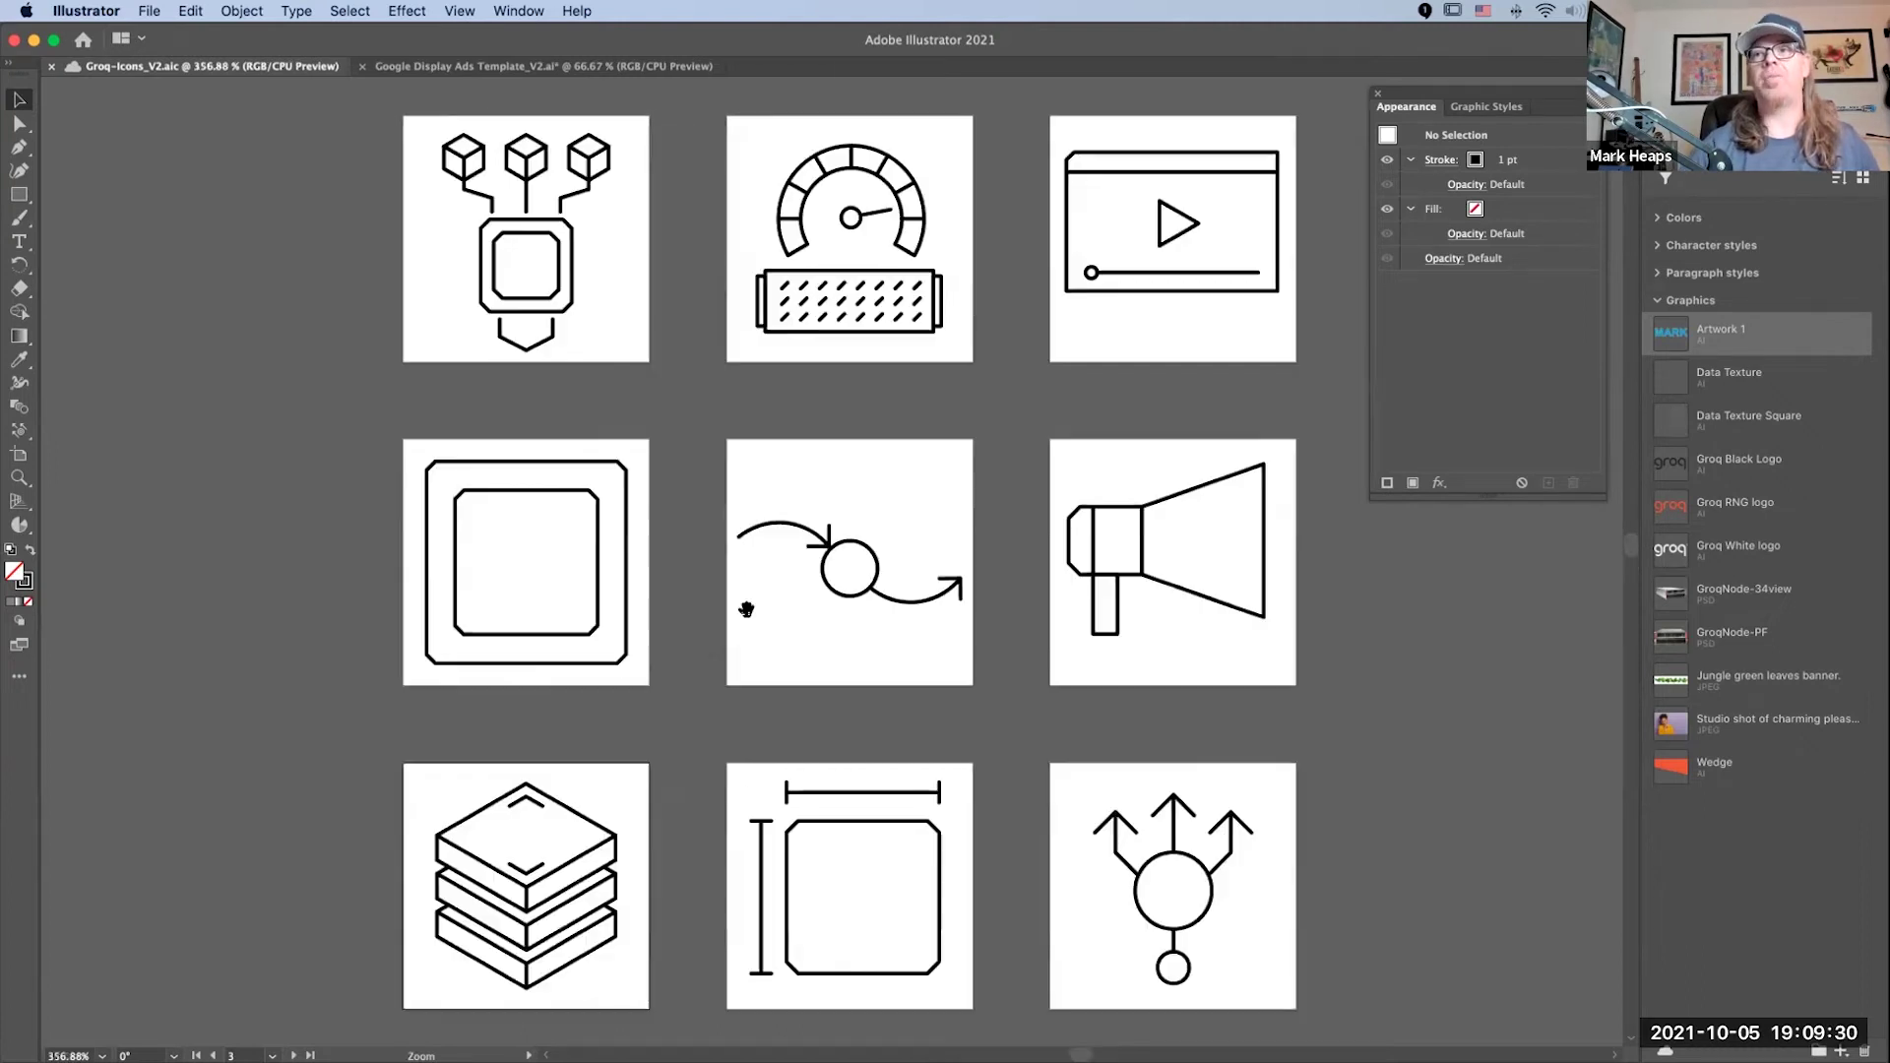
pyautogui.scroll(-10, 903, 859)
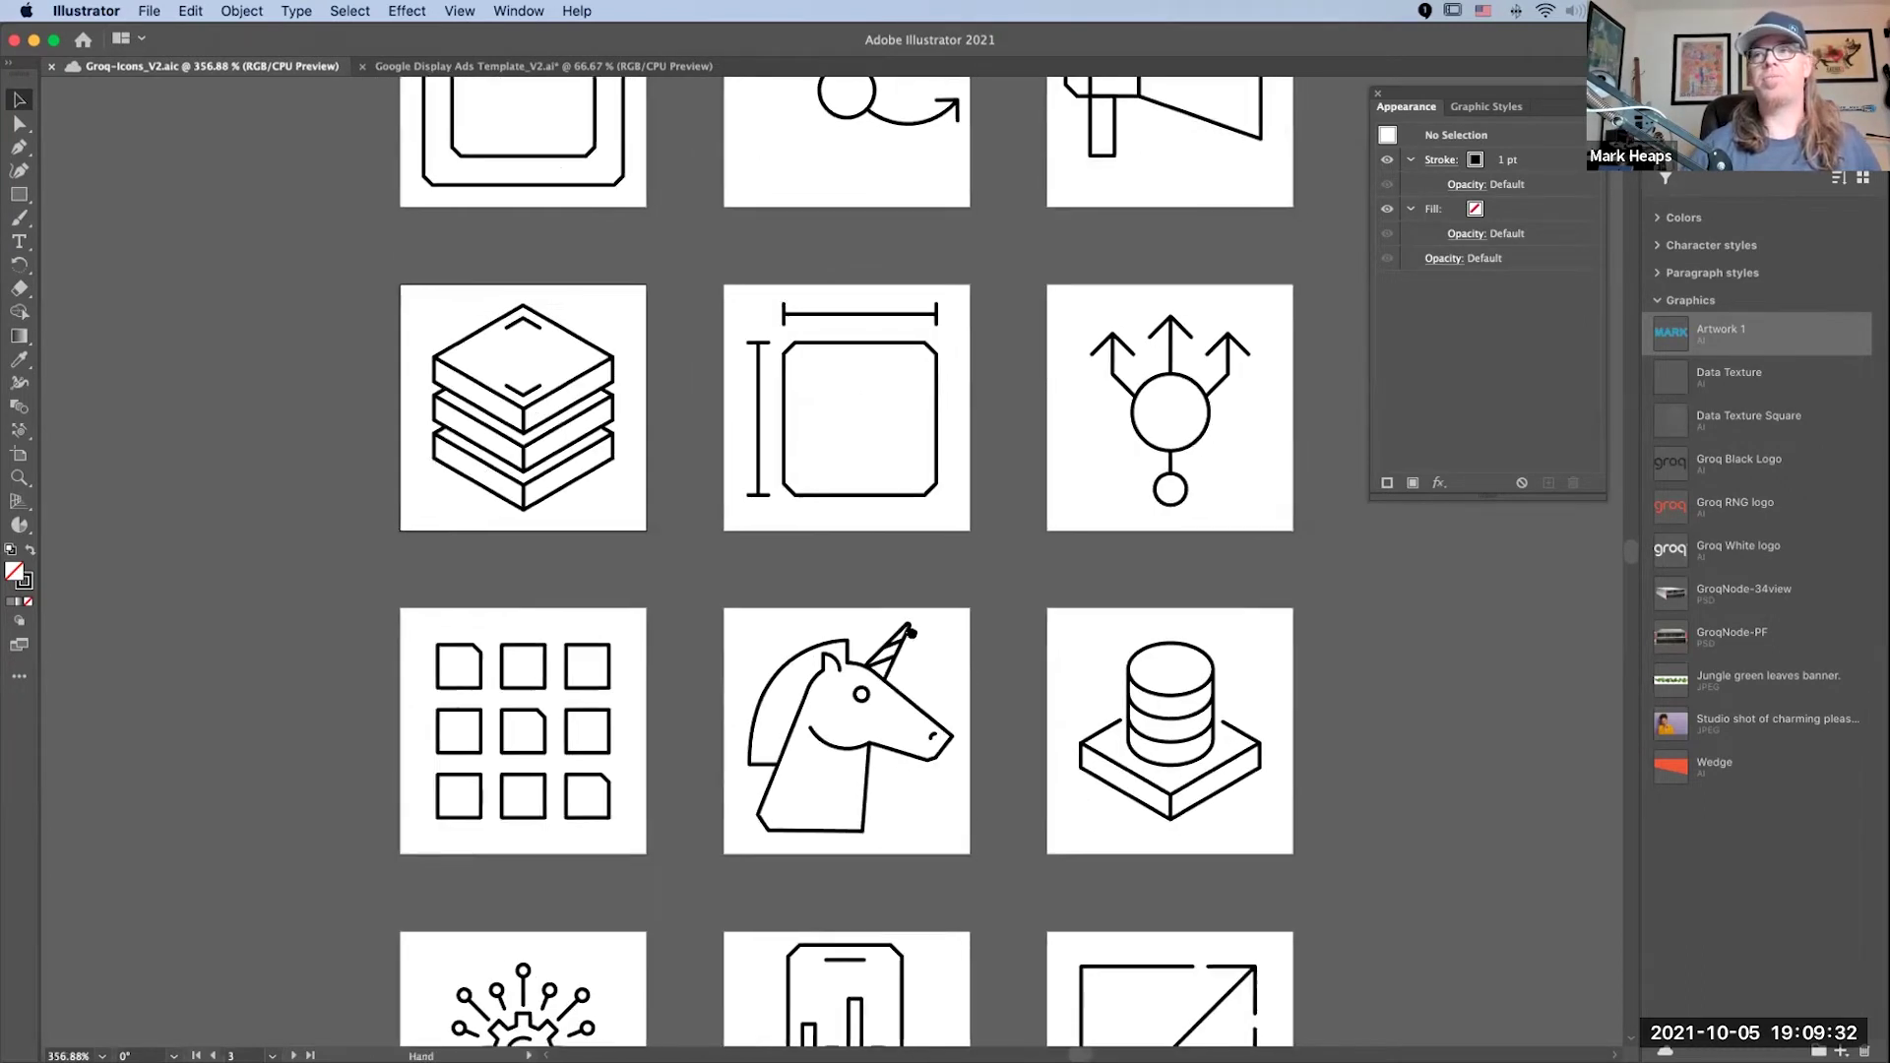
pyautogui.scroll(2, 773, 551)
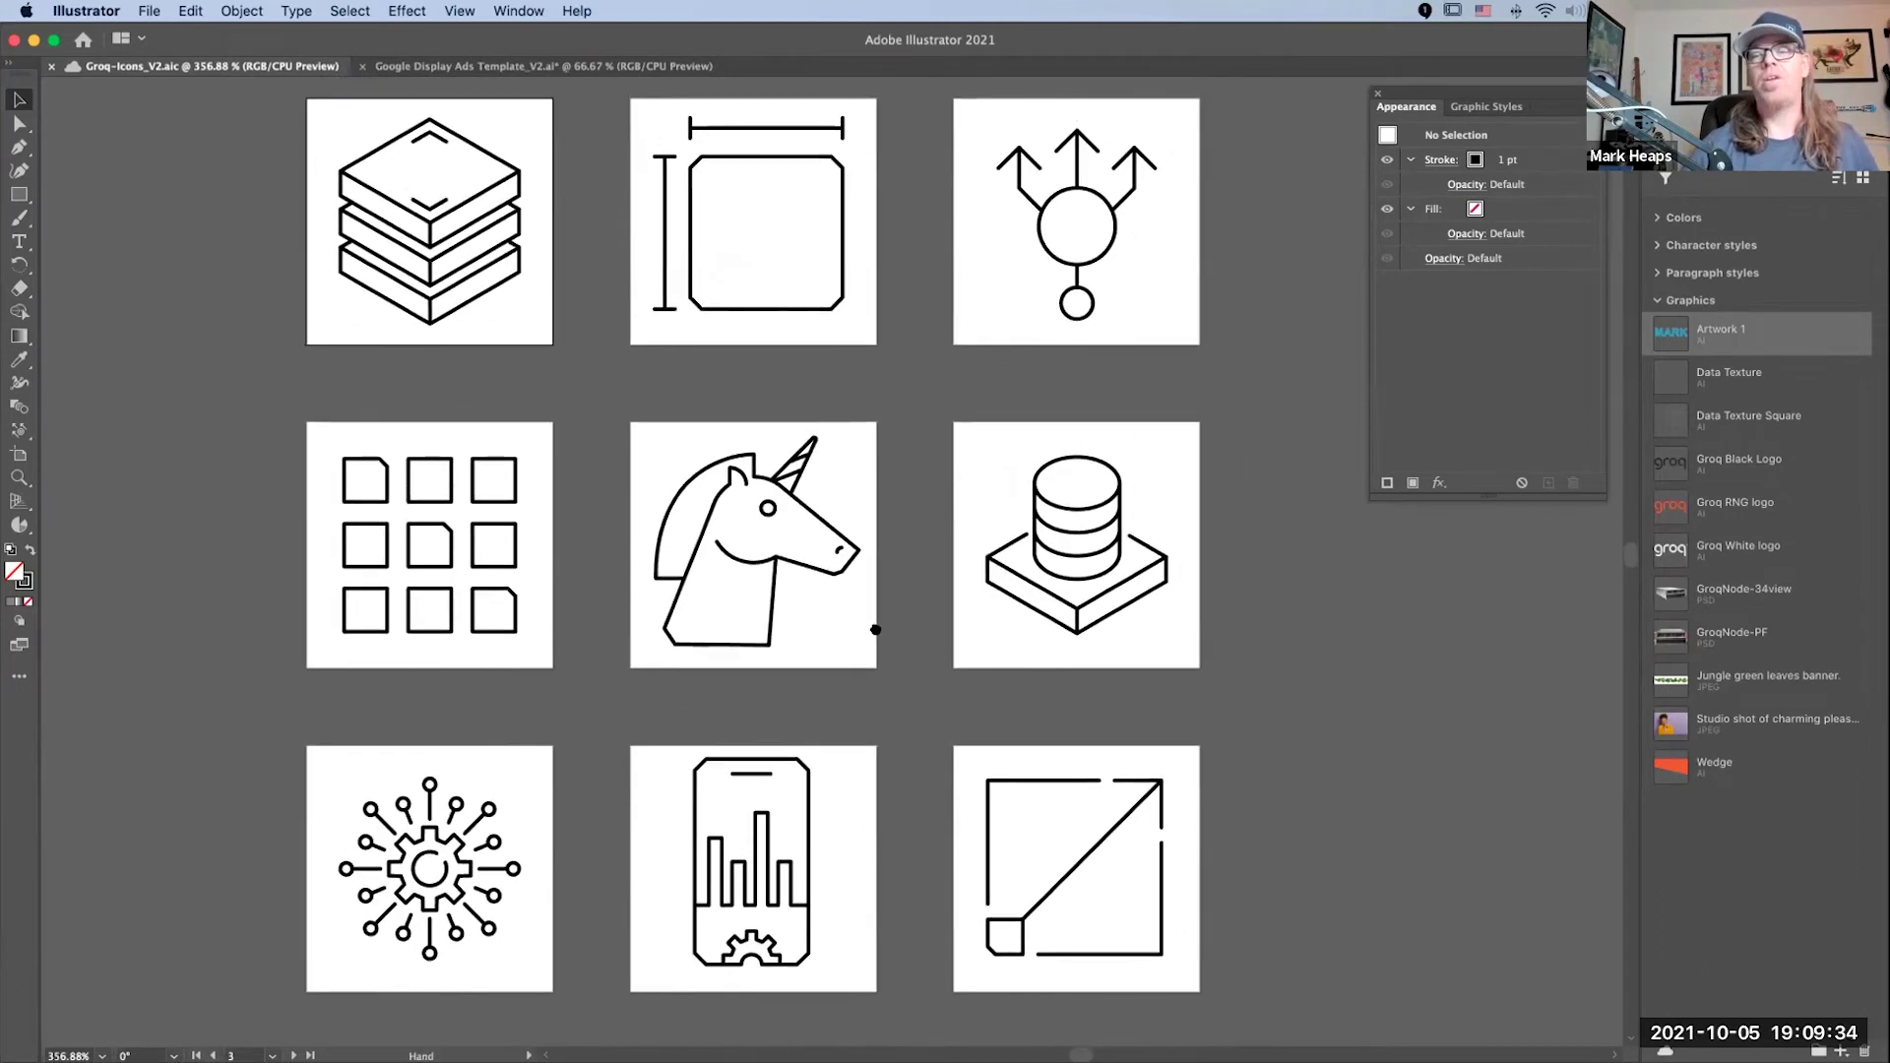
pyautogui.scroll(1, 873, 632)
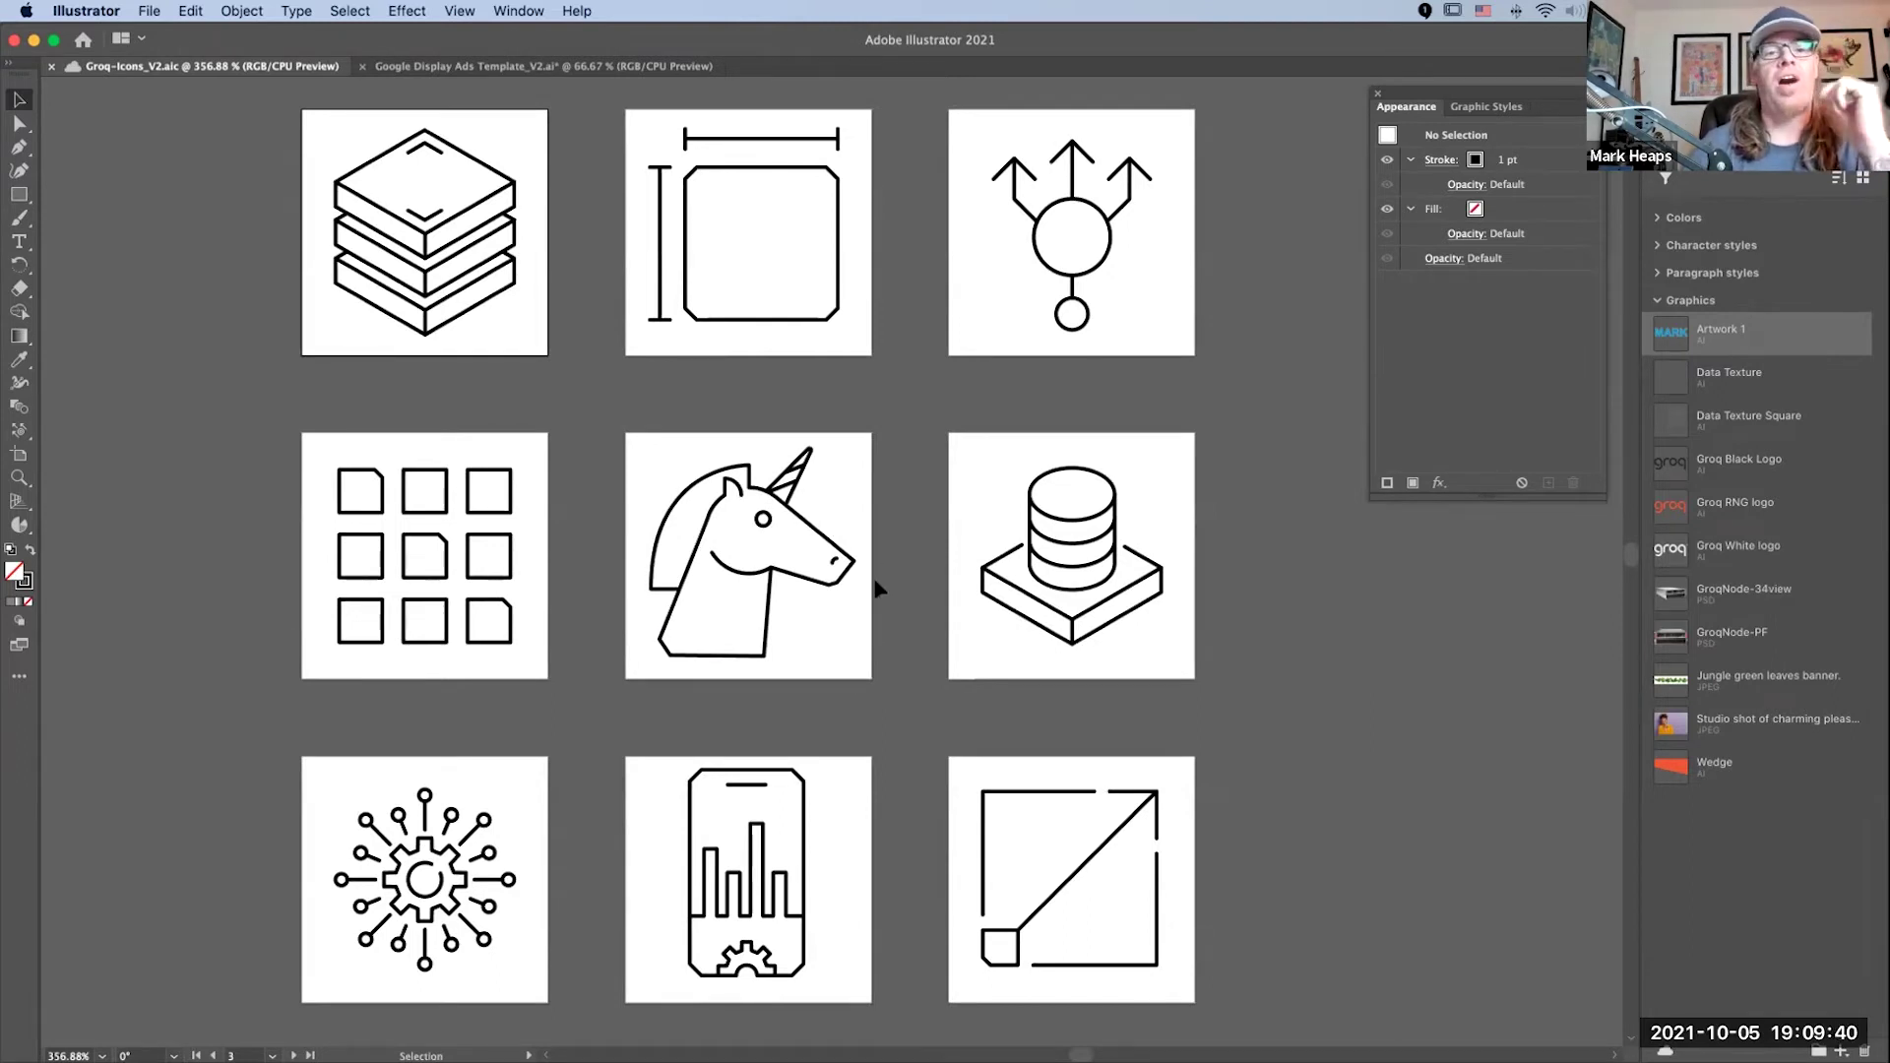
pyautogui.click(807, 626)
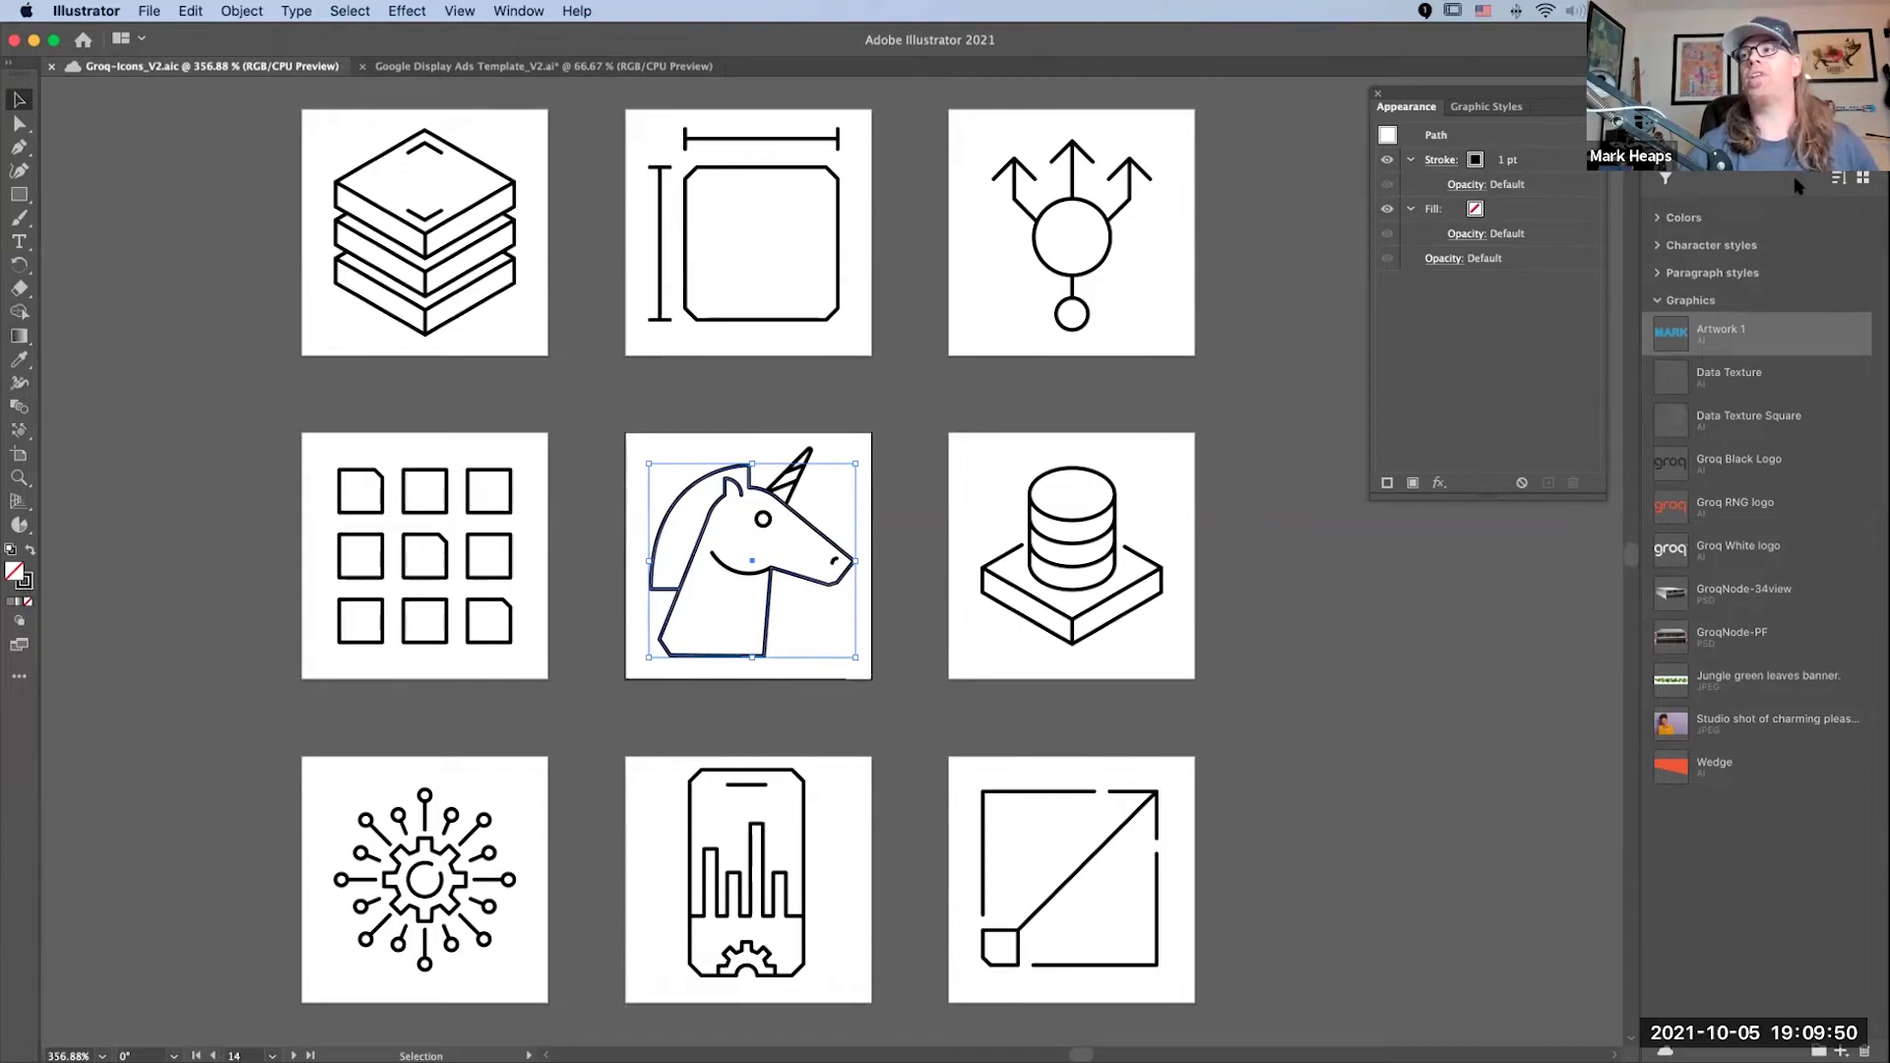
pyautogui.click(1676, 72)
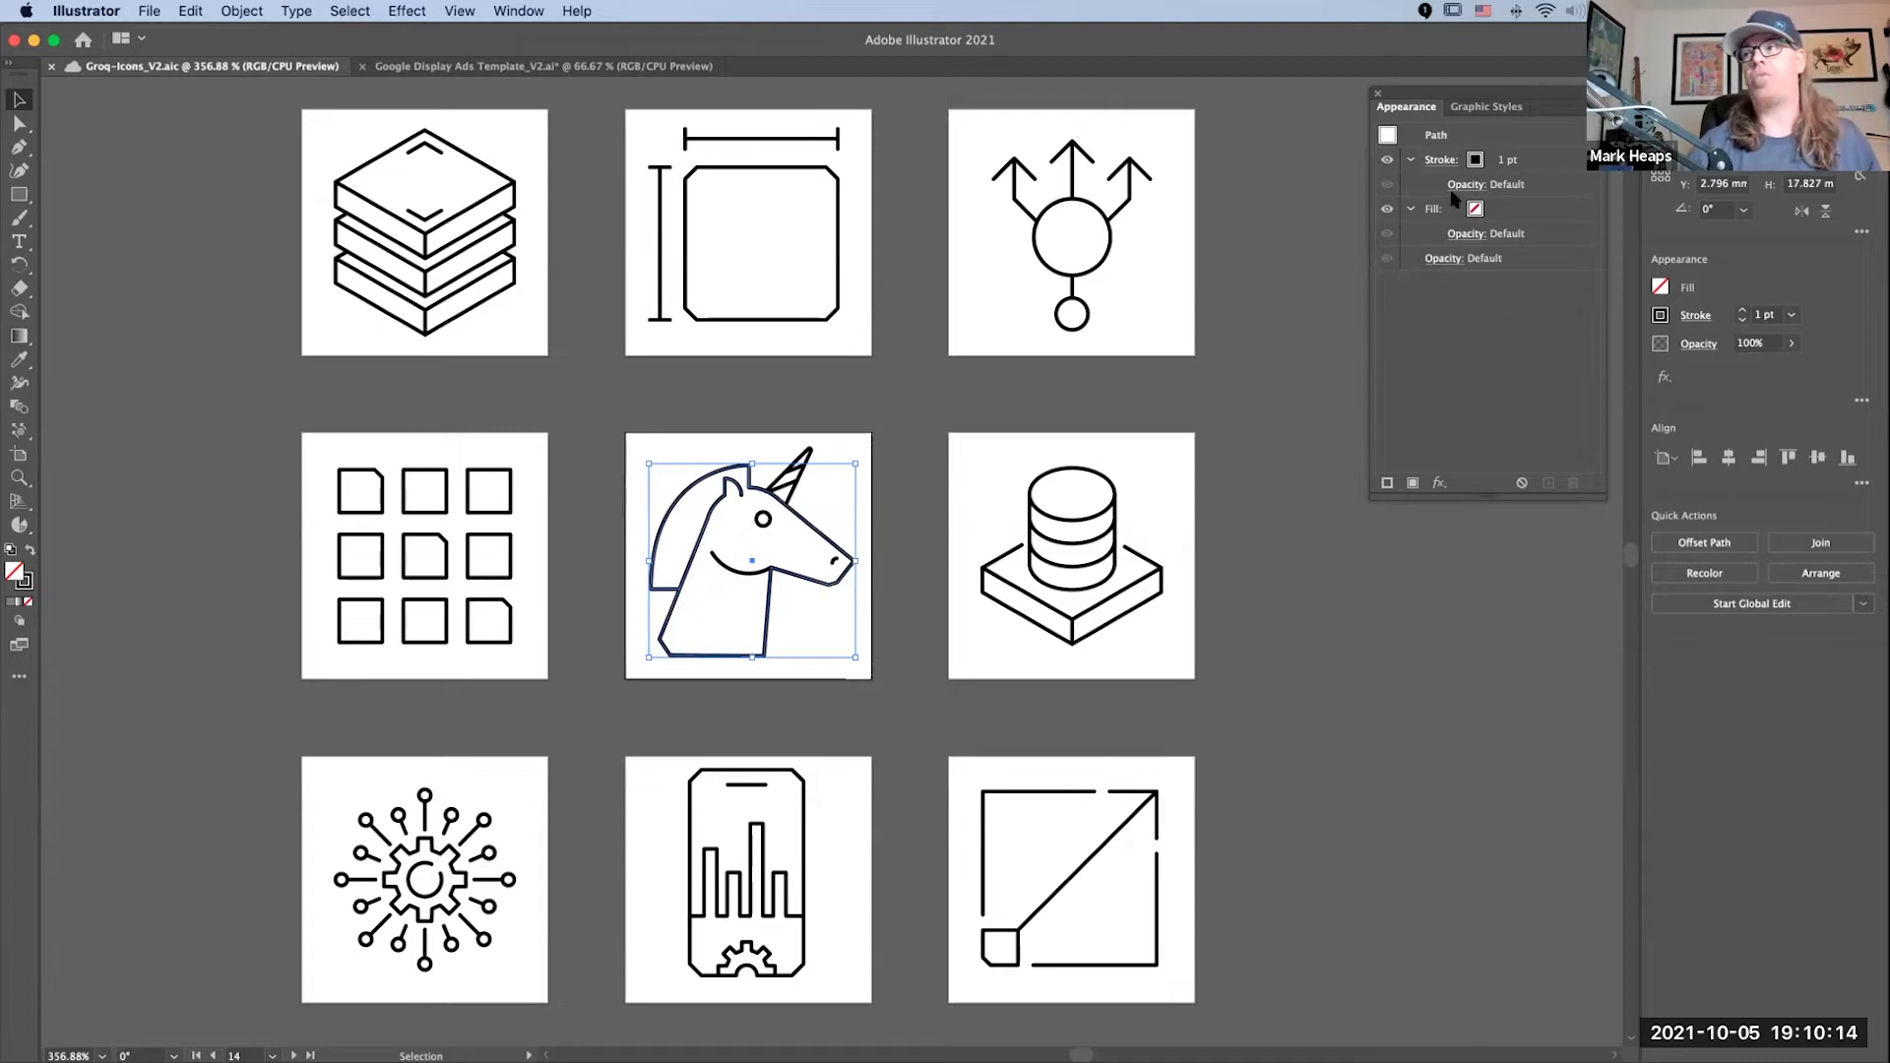
pyautogui.click(1473, 168)
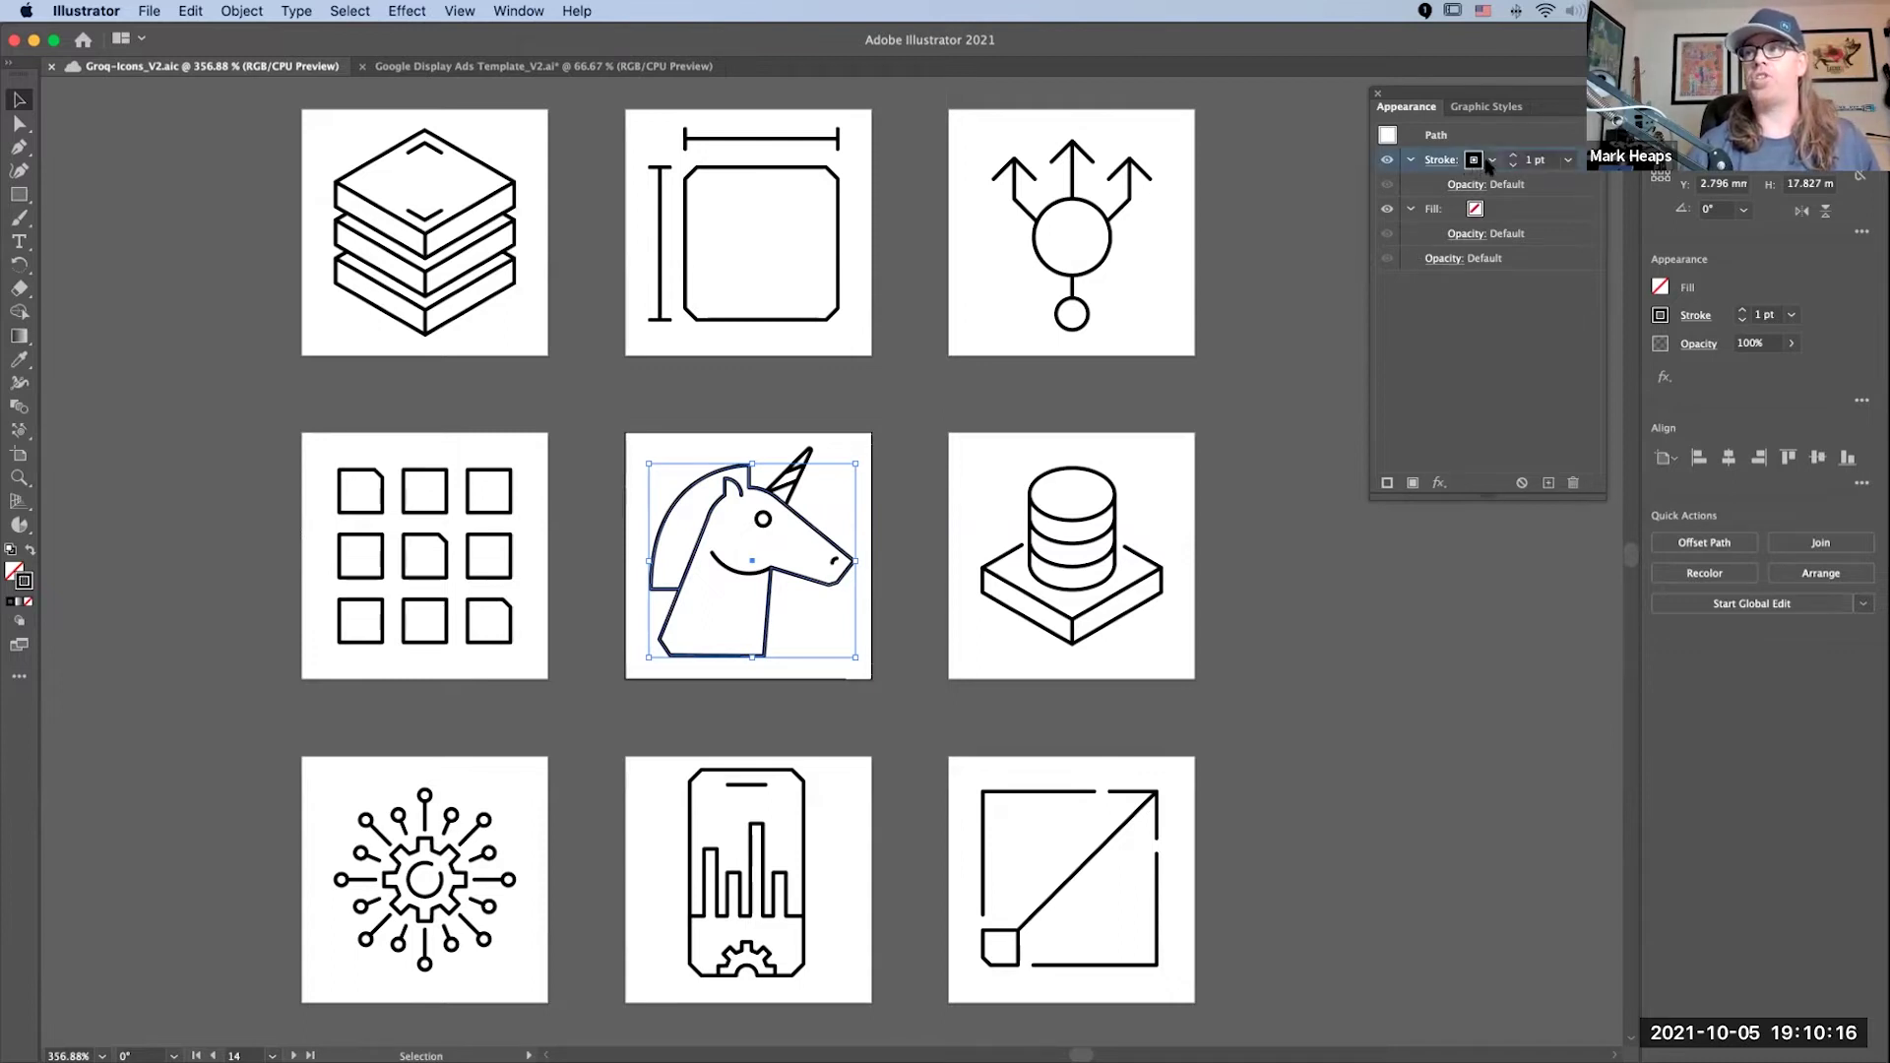
pyautogui.click(1492, 162)
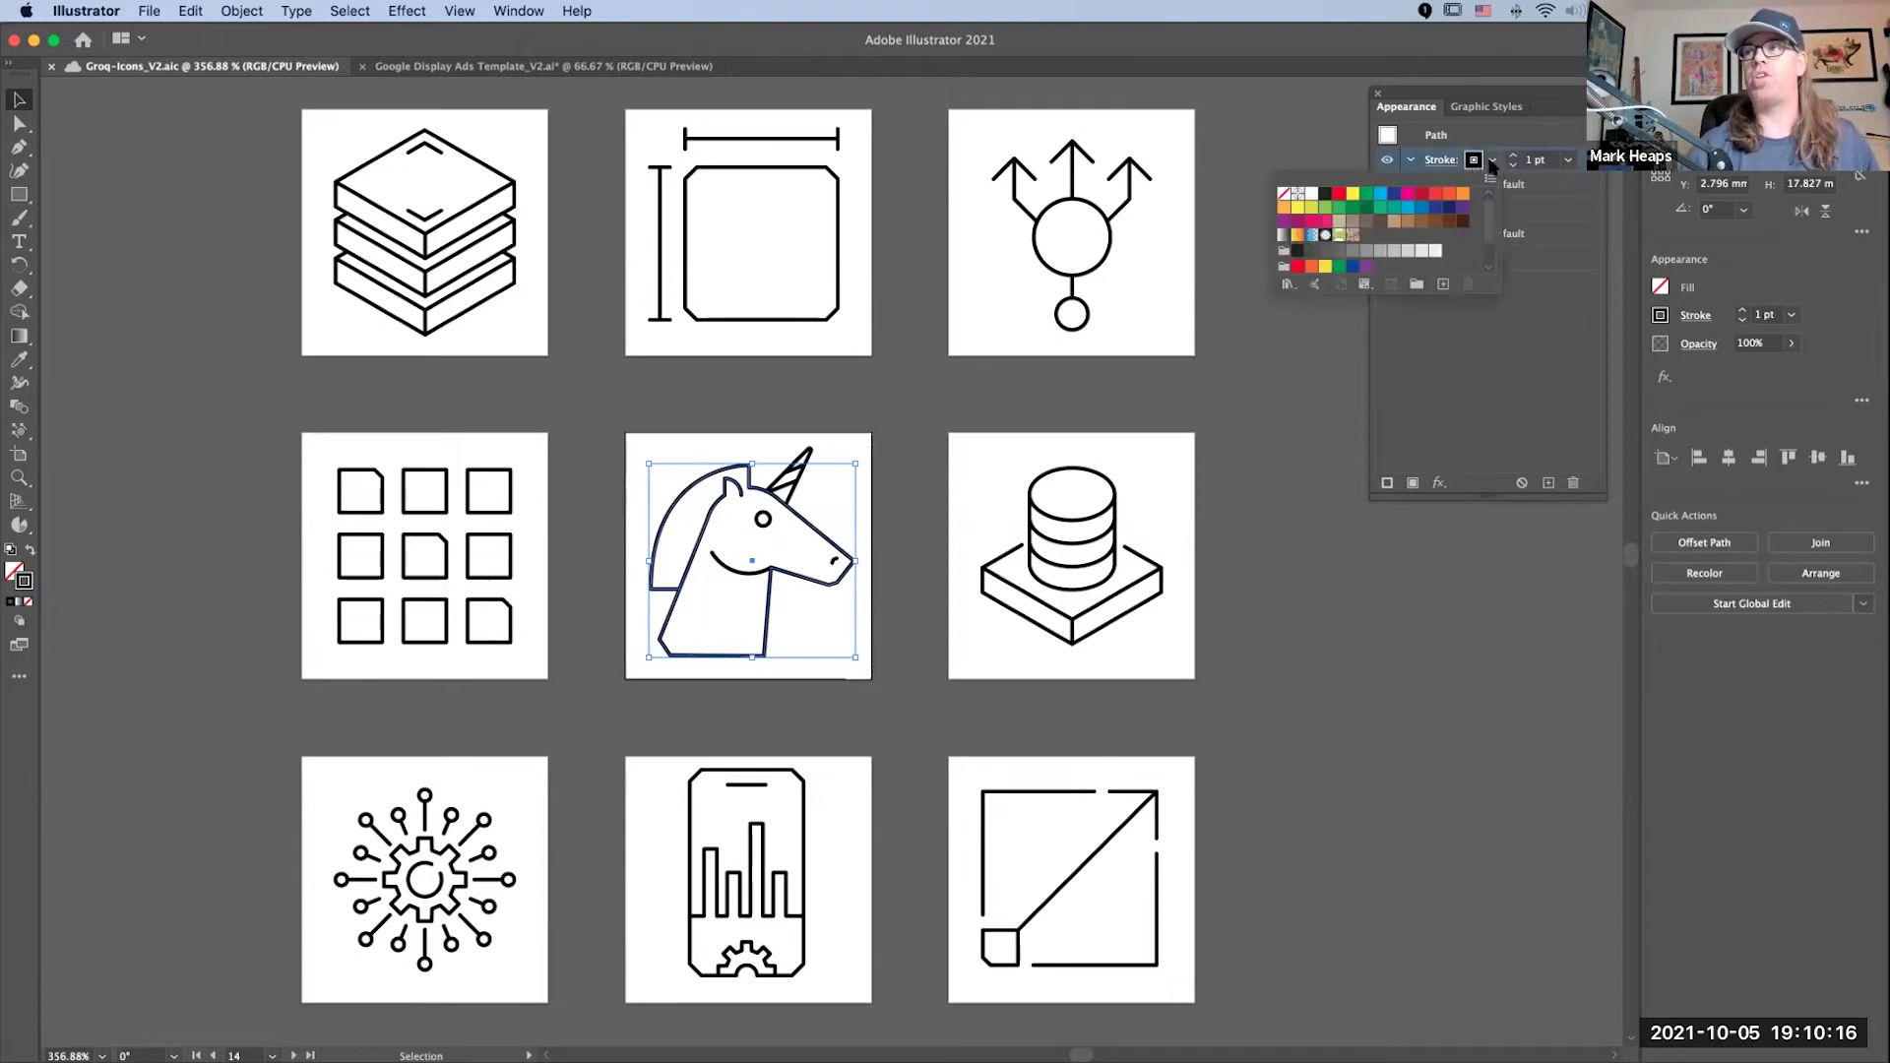
pyautogui.click(1379, 209)
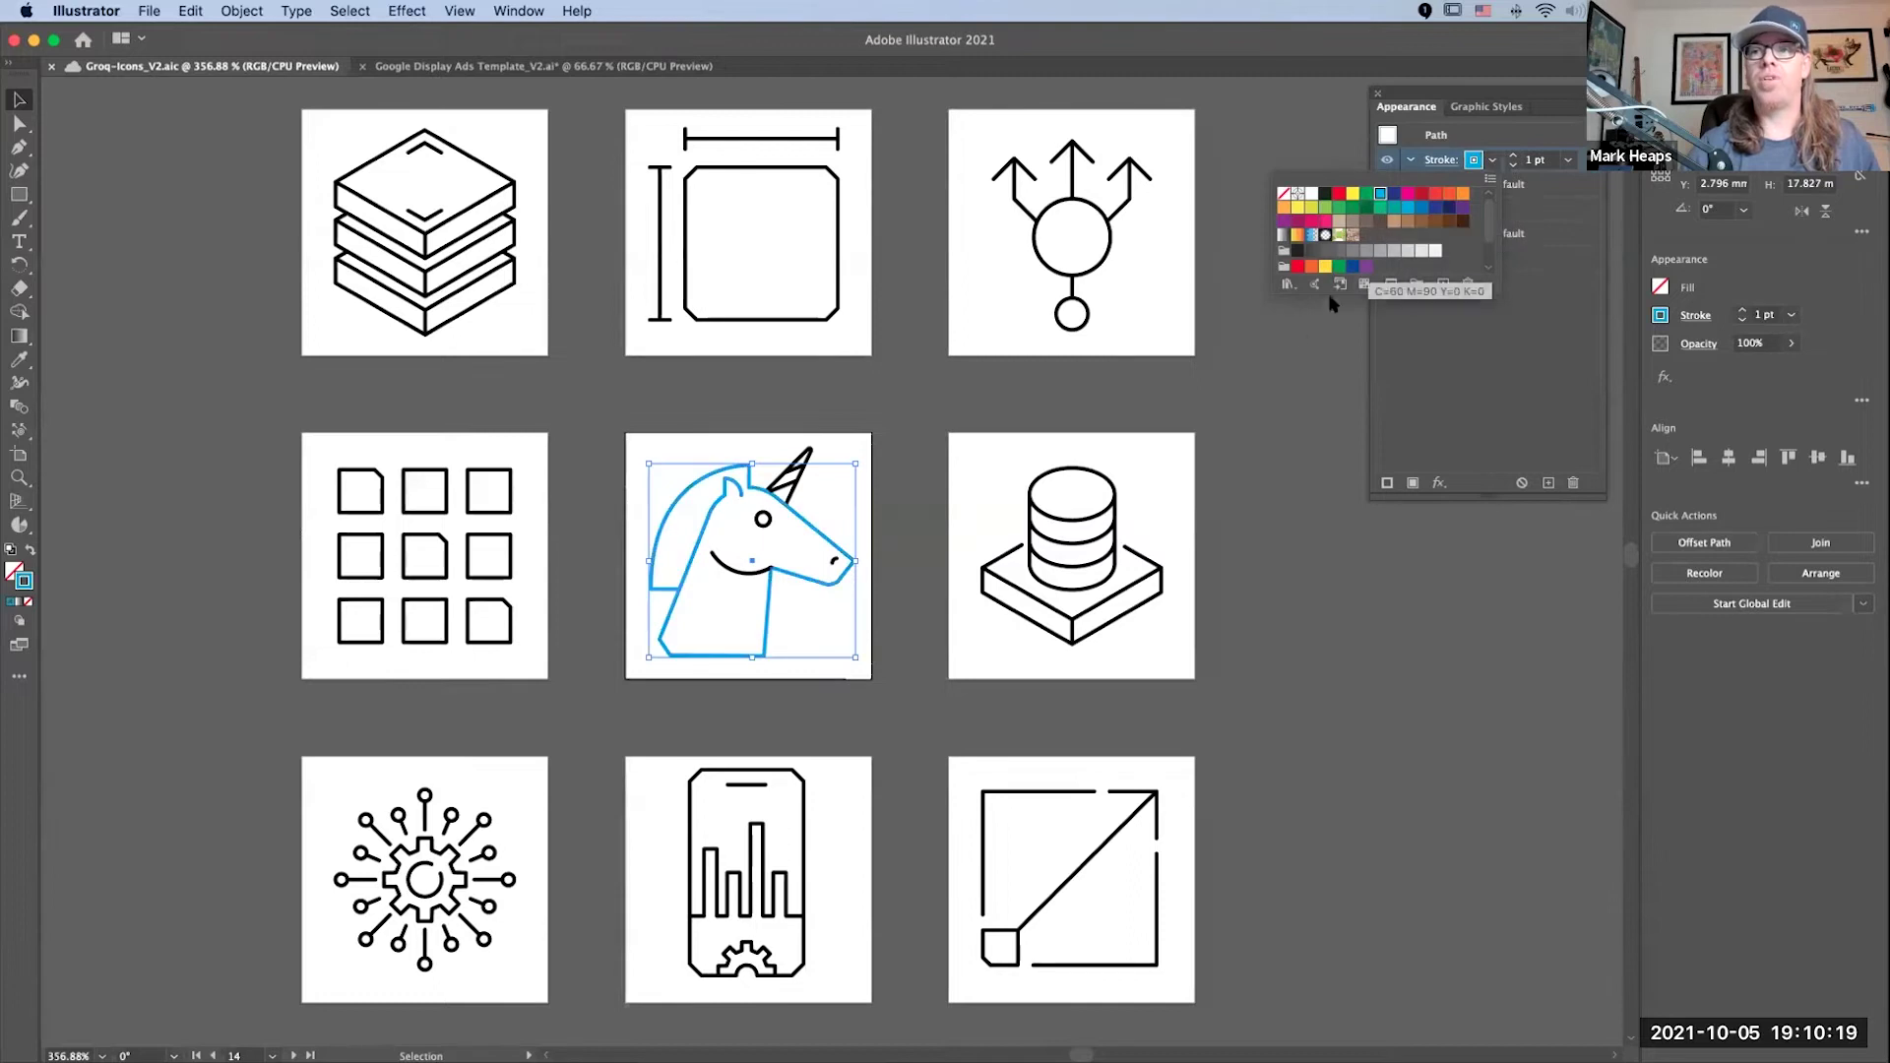
pyautogui.click(1270, 381)
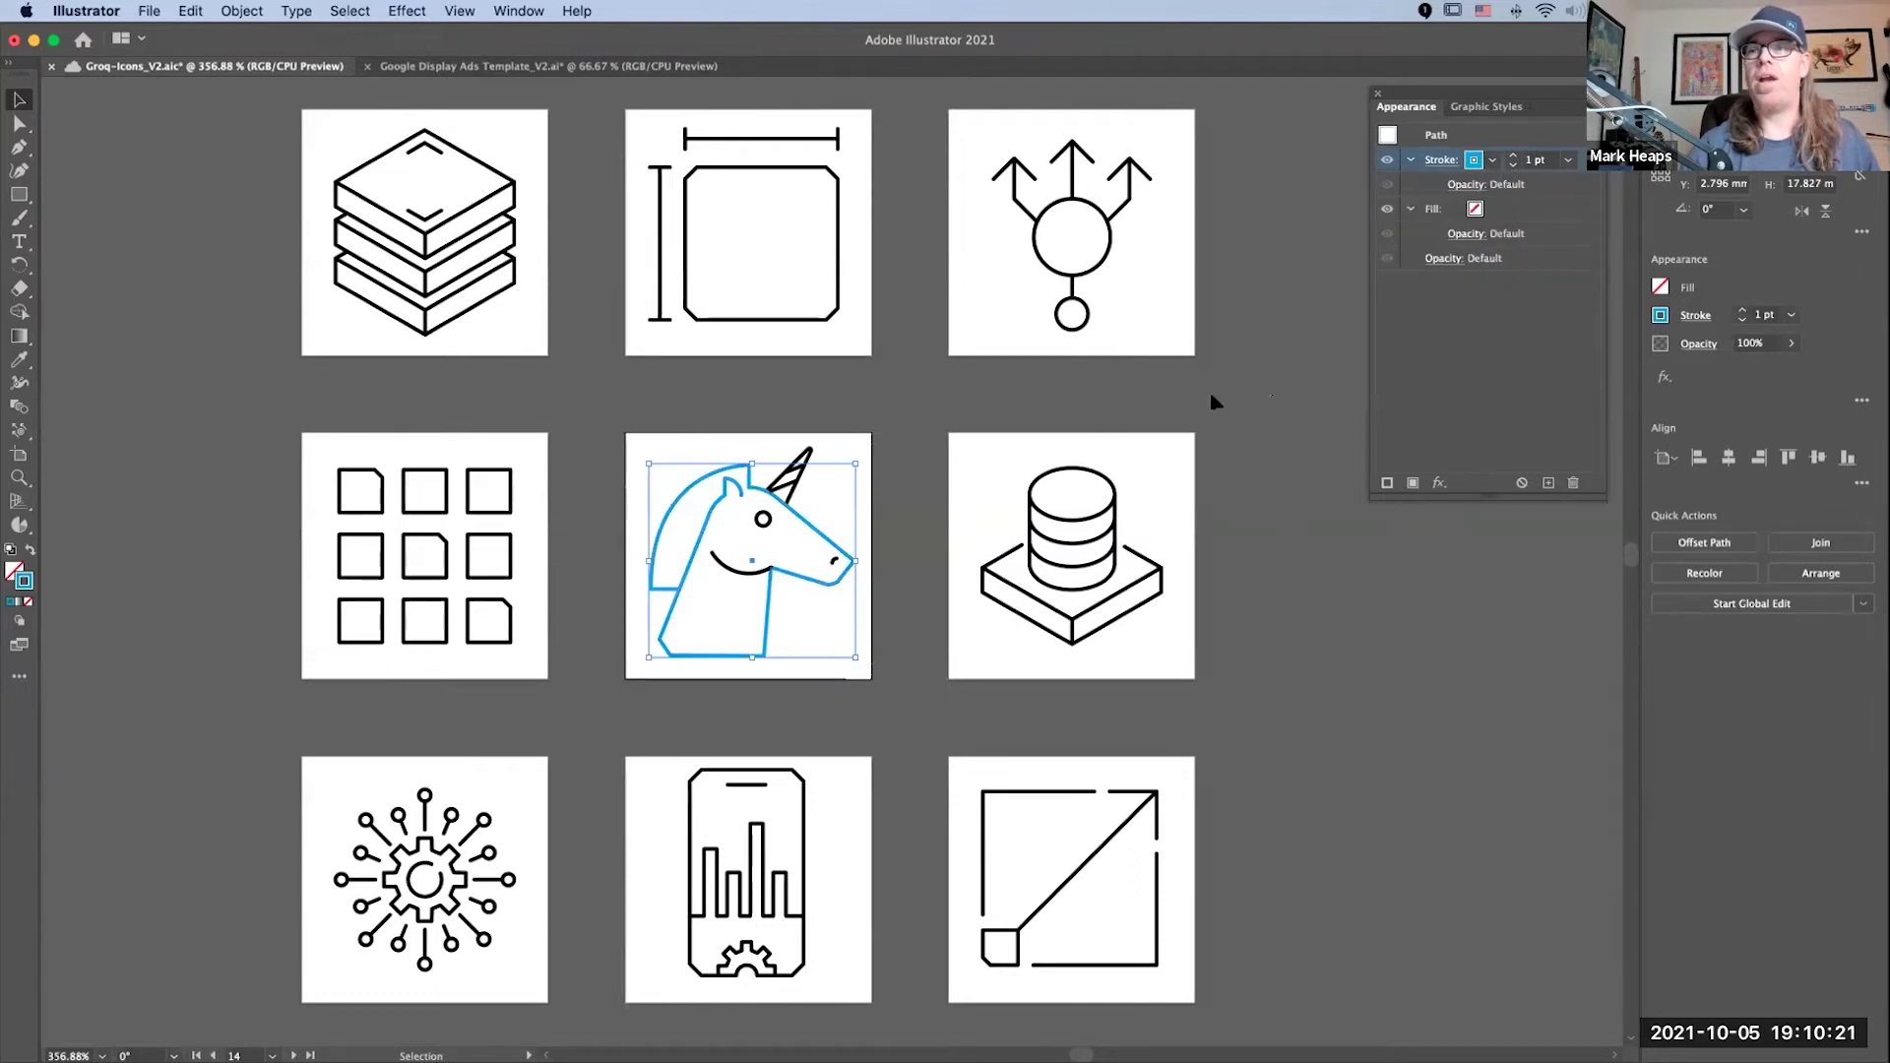
# Step: Recolor the outline of the unicorn's horn to red and deselect it
pyautogui.click(799, 476)
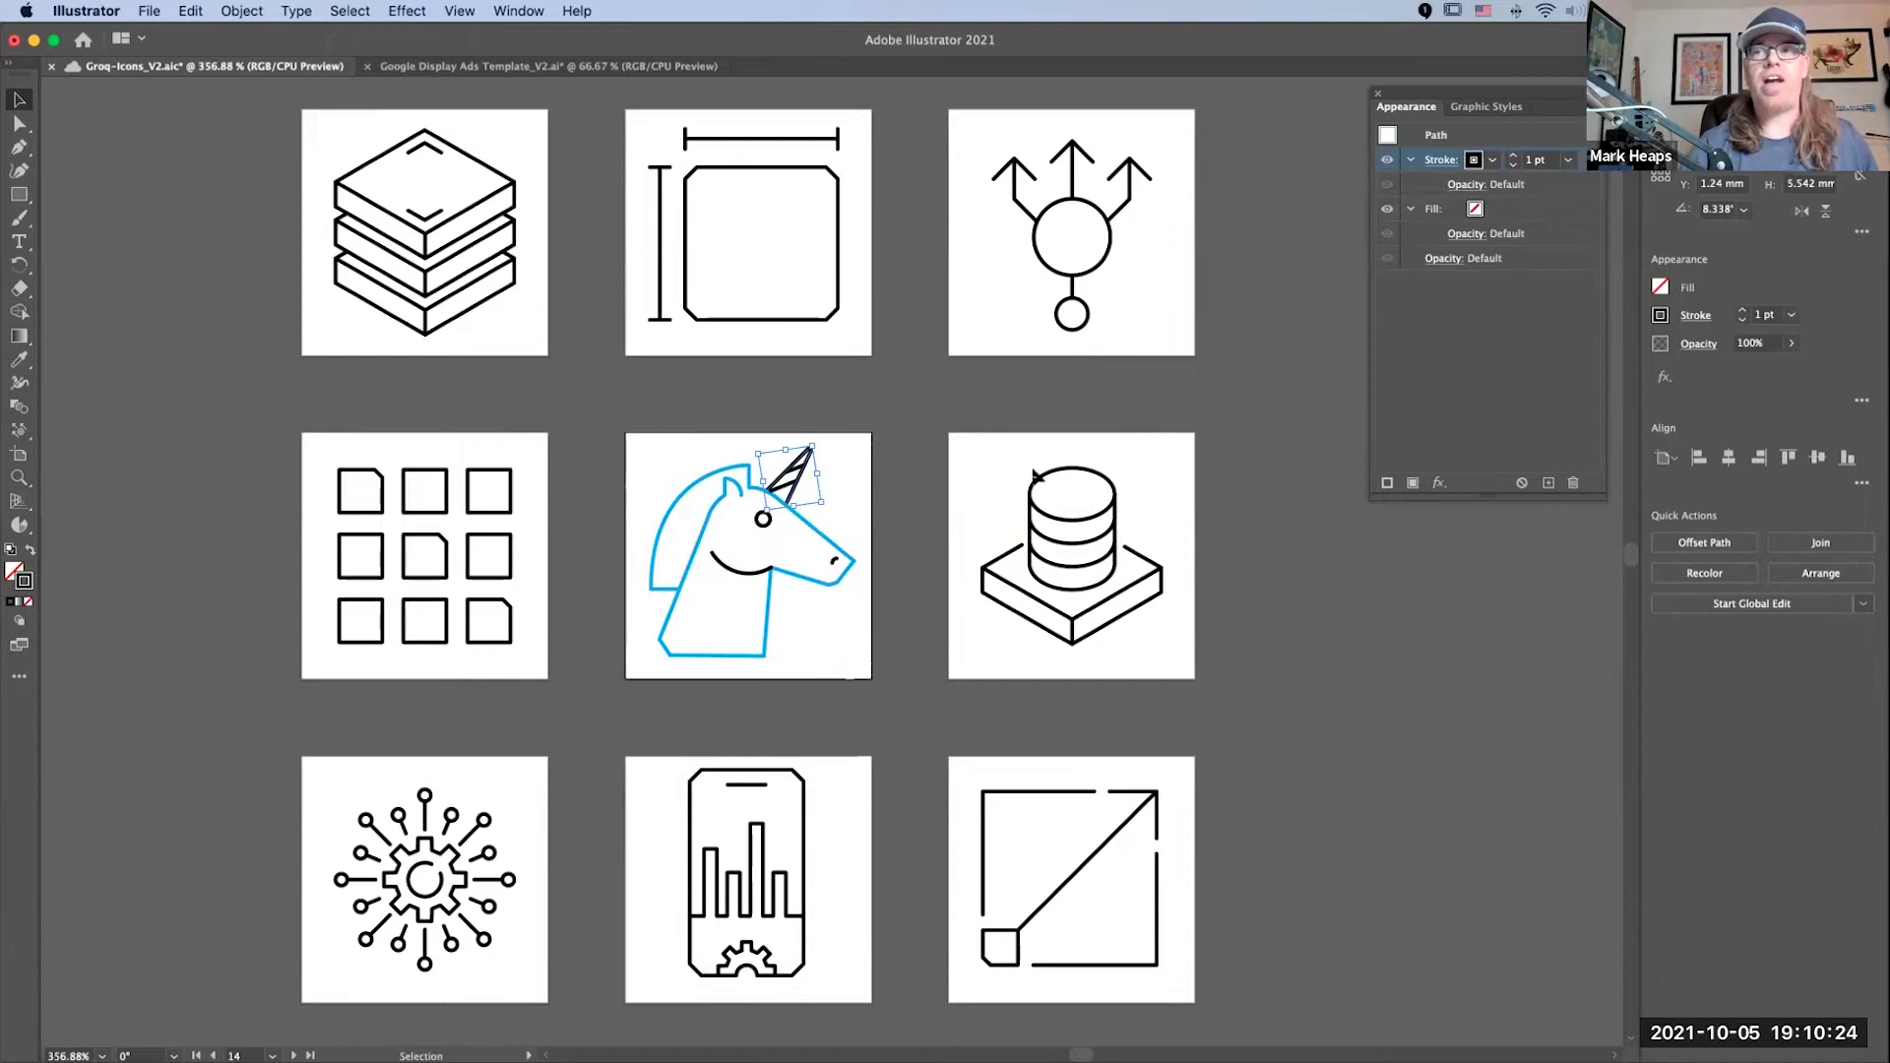
pyautogui.click(1492, 160)
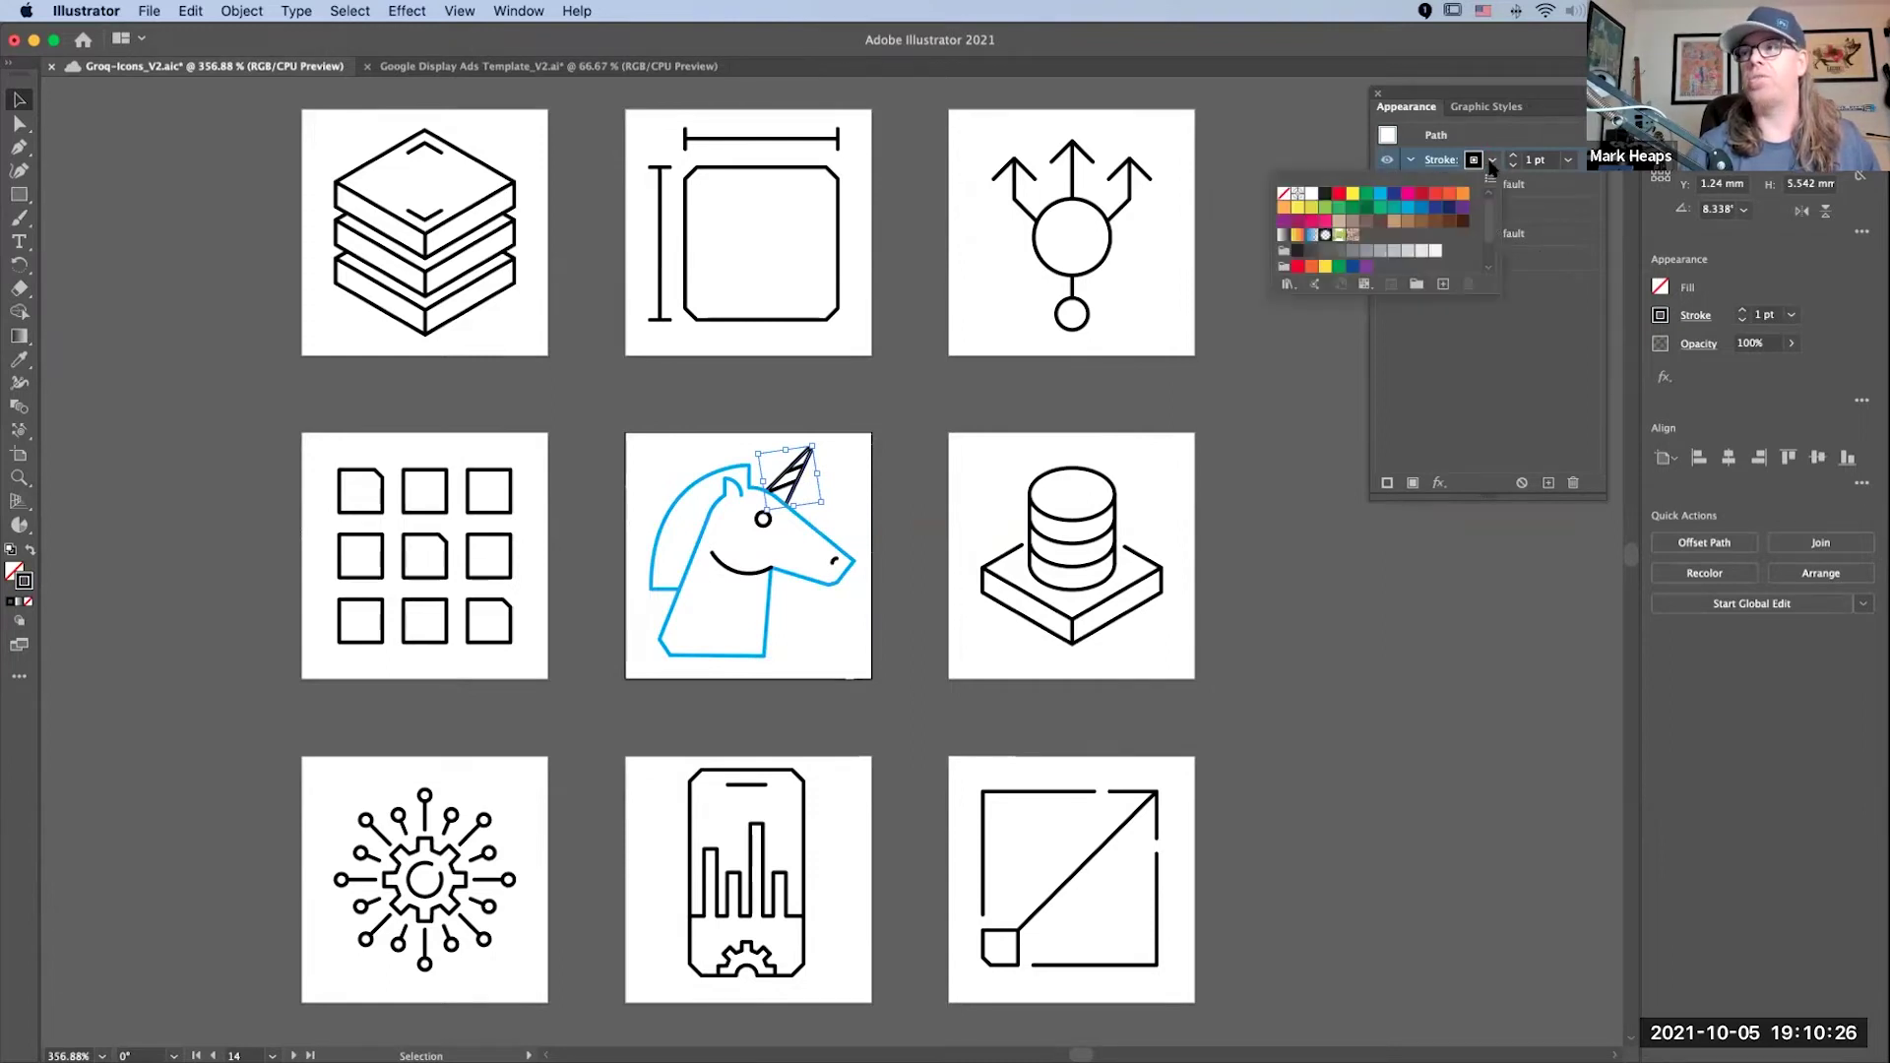
pyautogui.click(1365, 214)
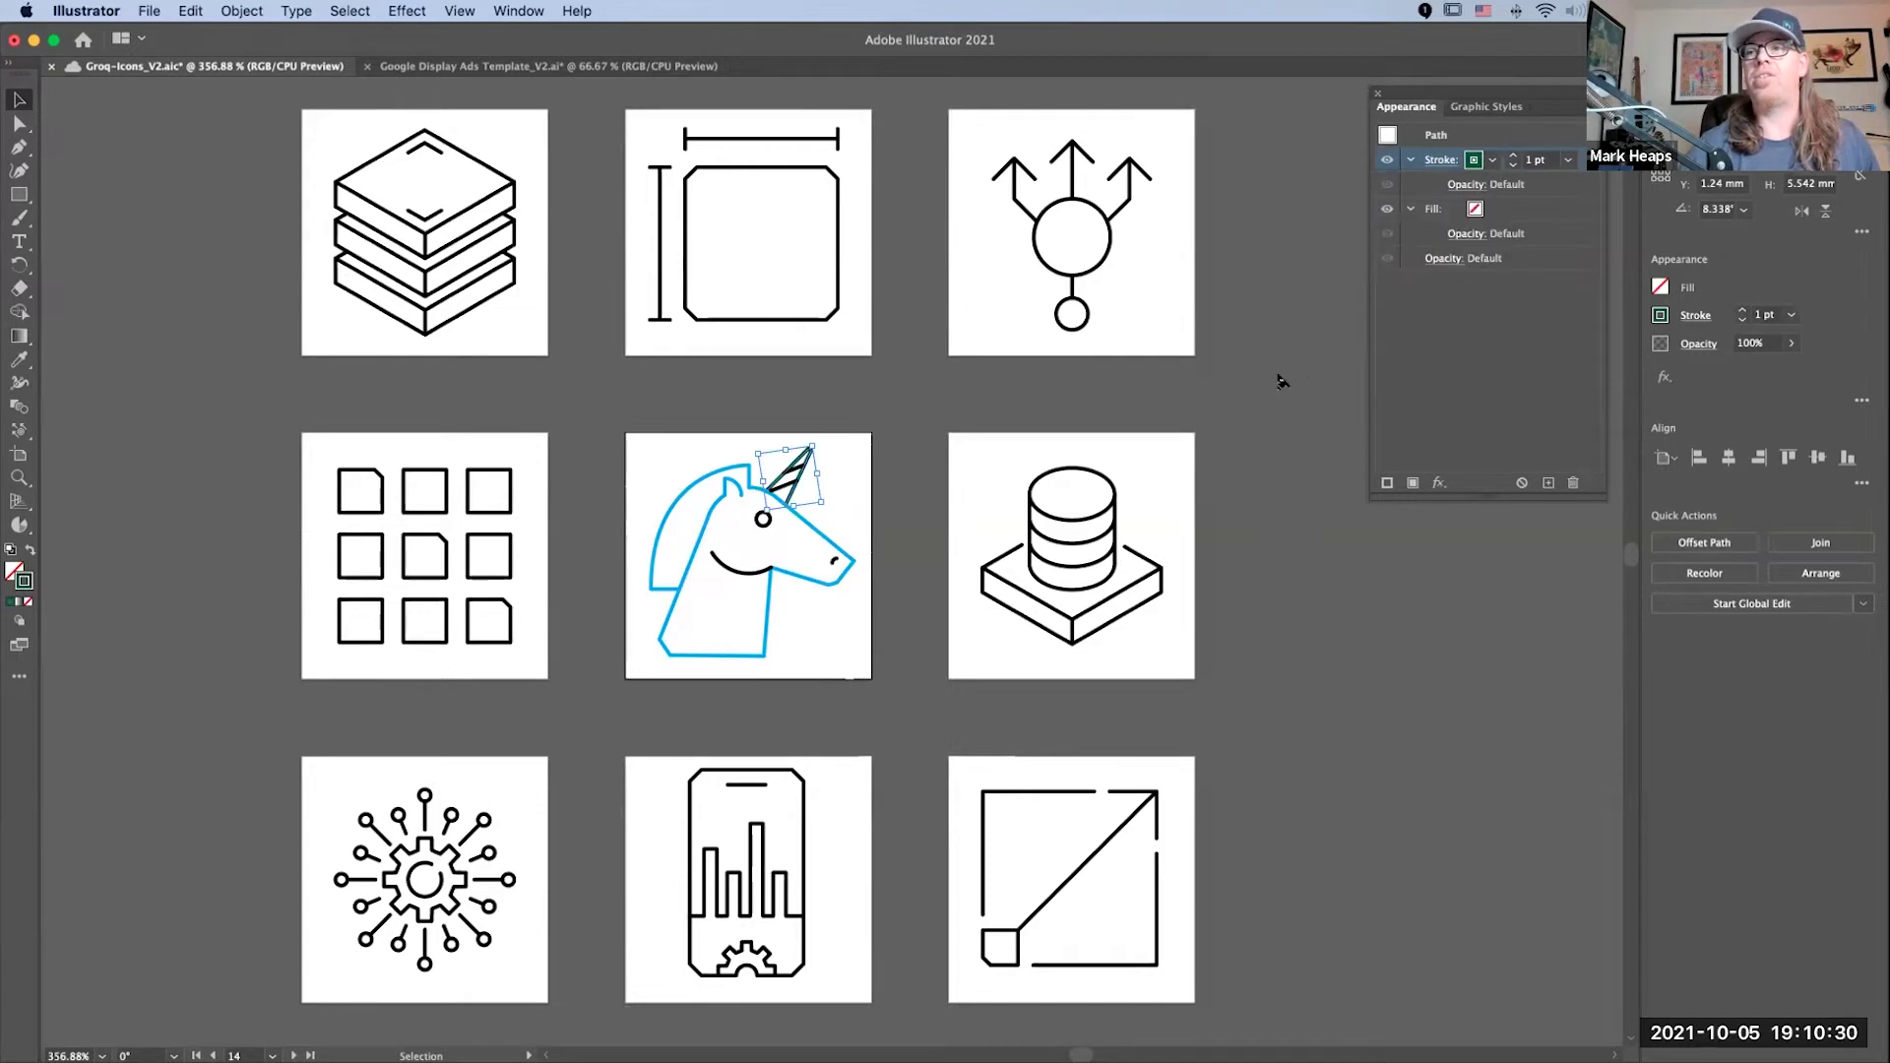
pyautogui.click(1493, 159)
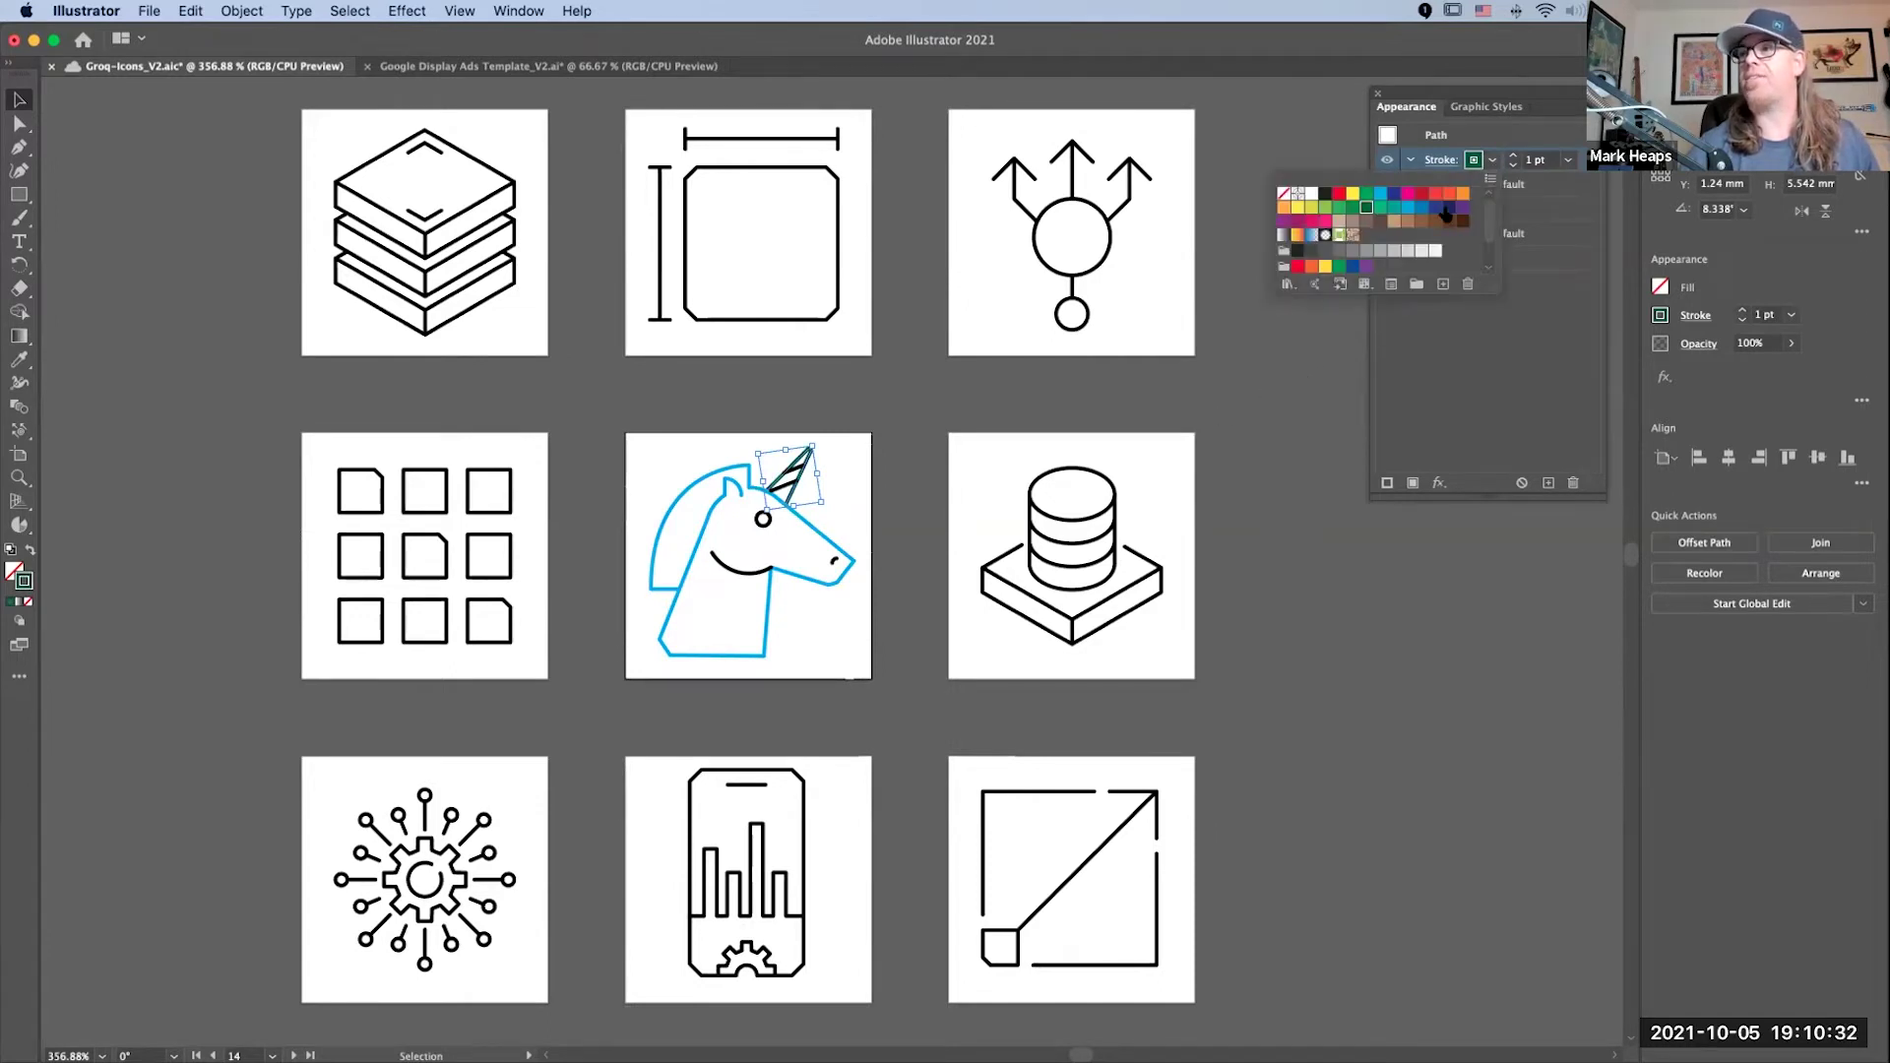
pyautogui.click(1298, 208)
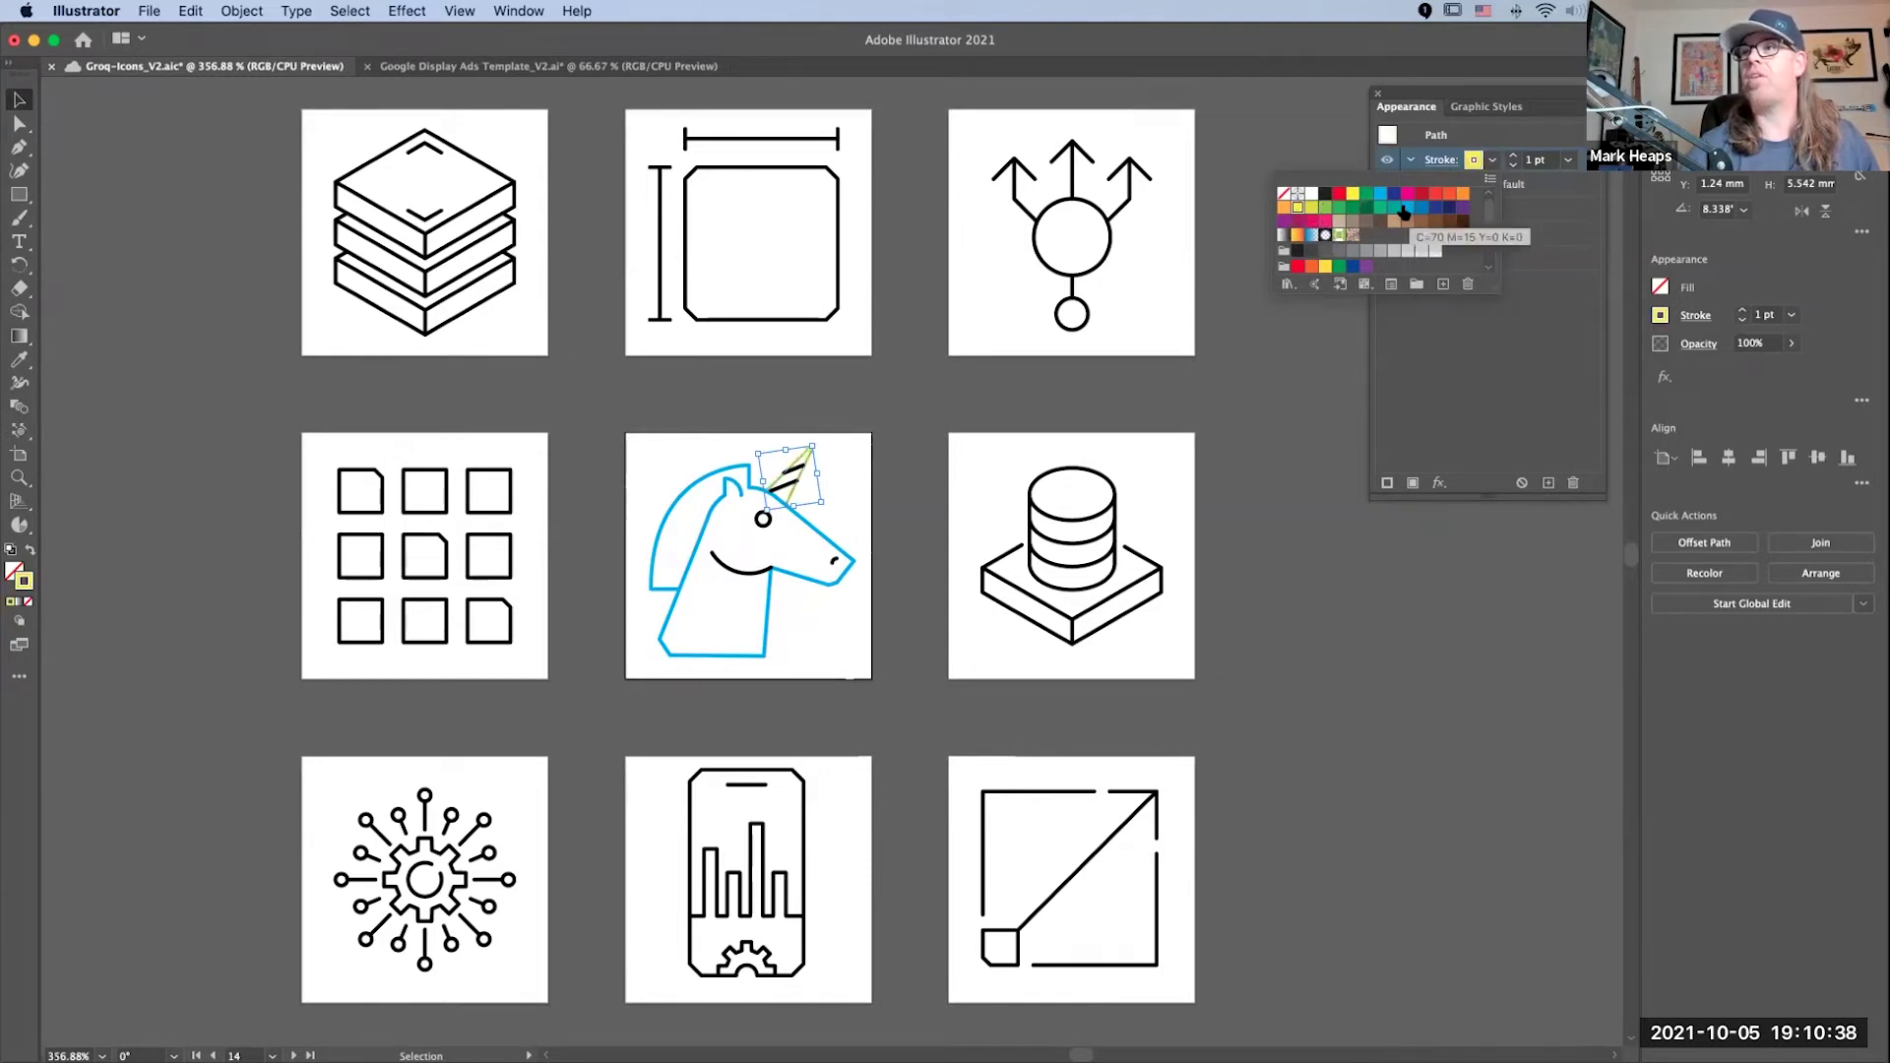
pyautogui.click(1340, 202)
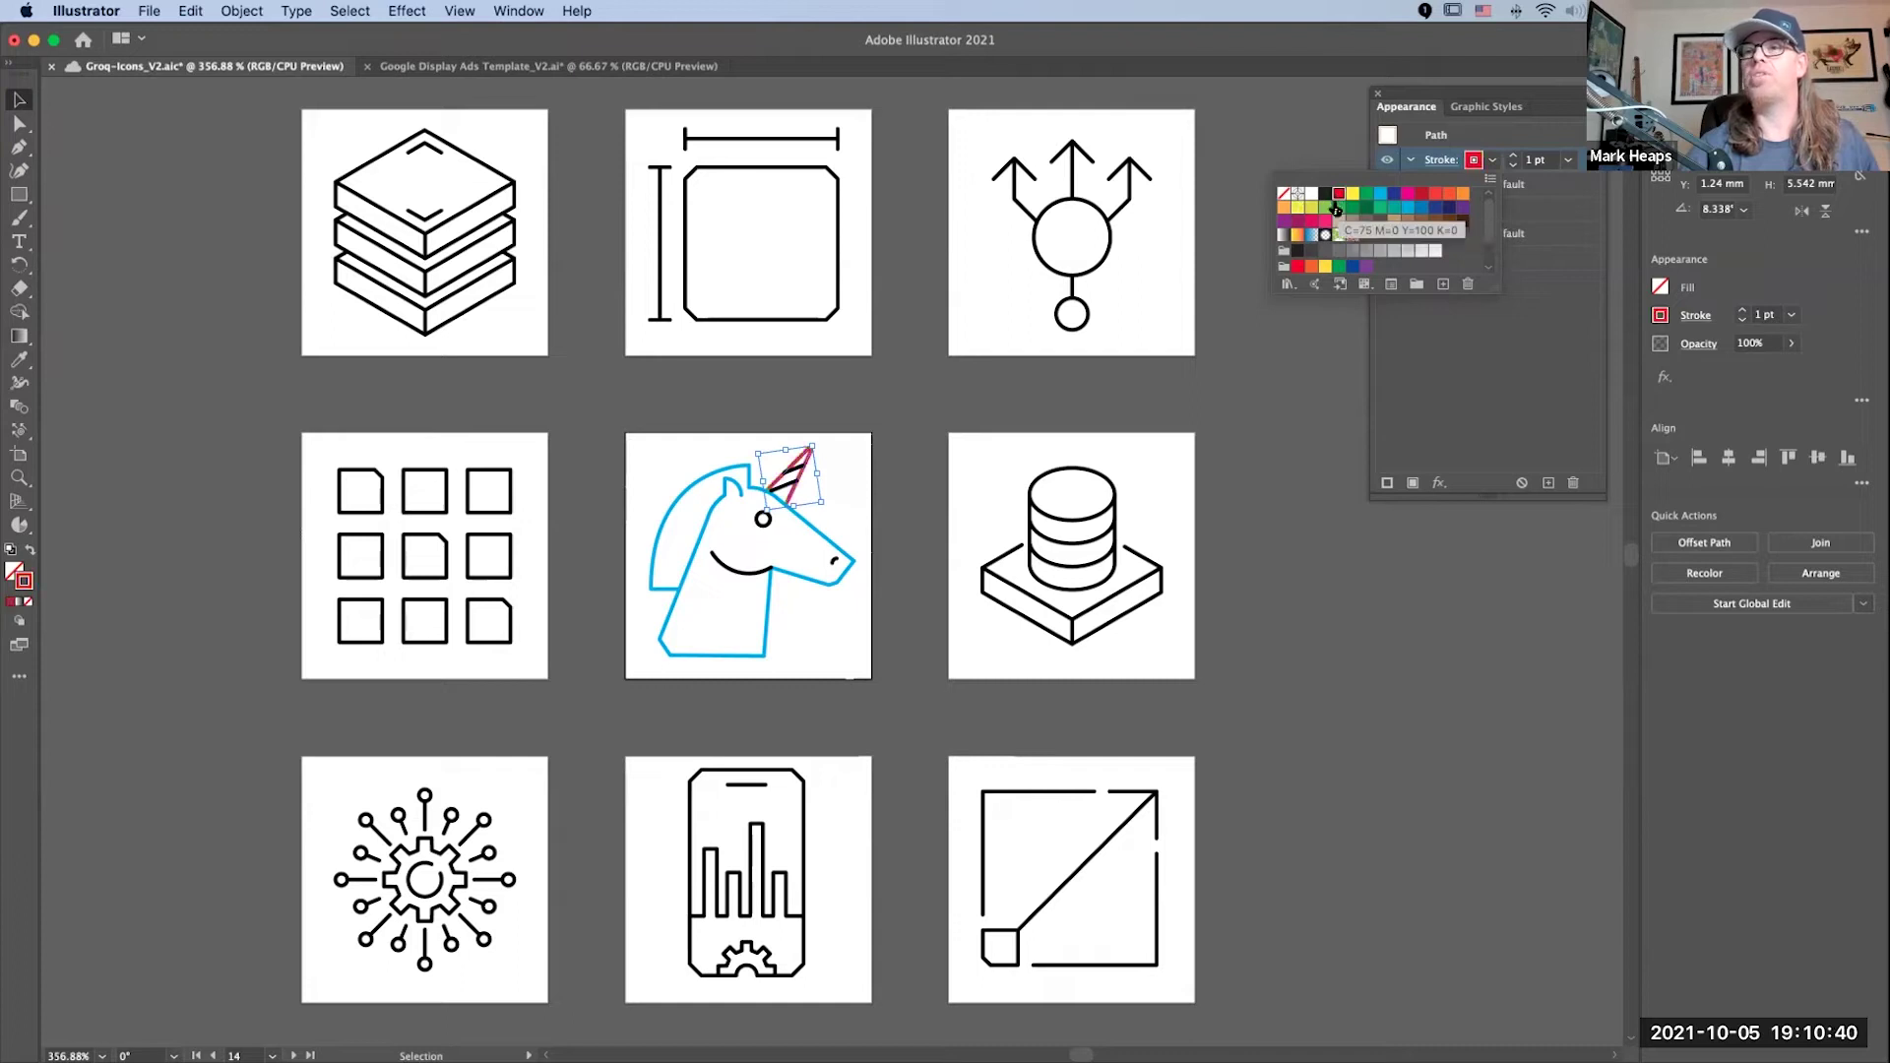
pyautogui.click(1260, 401)
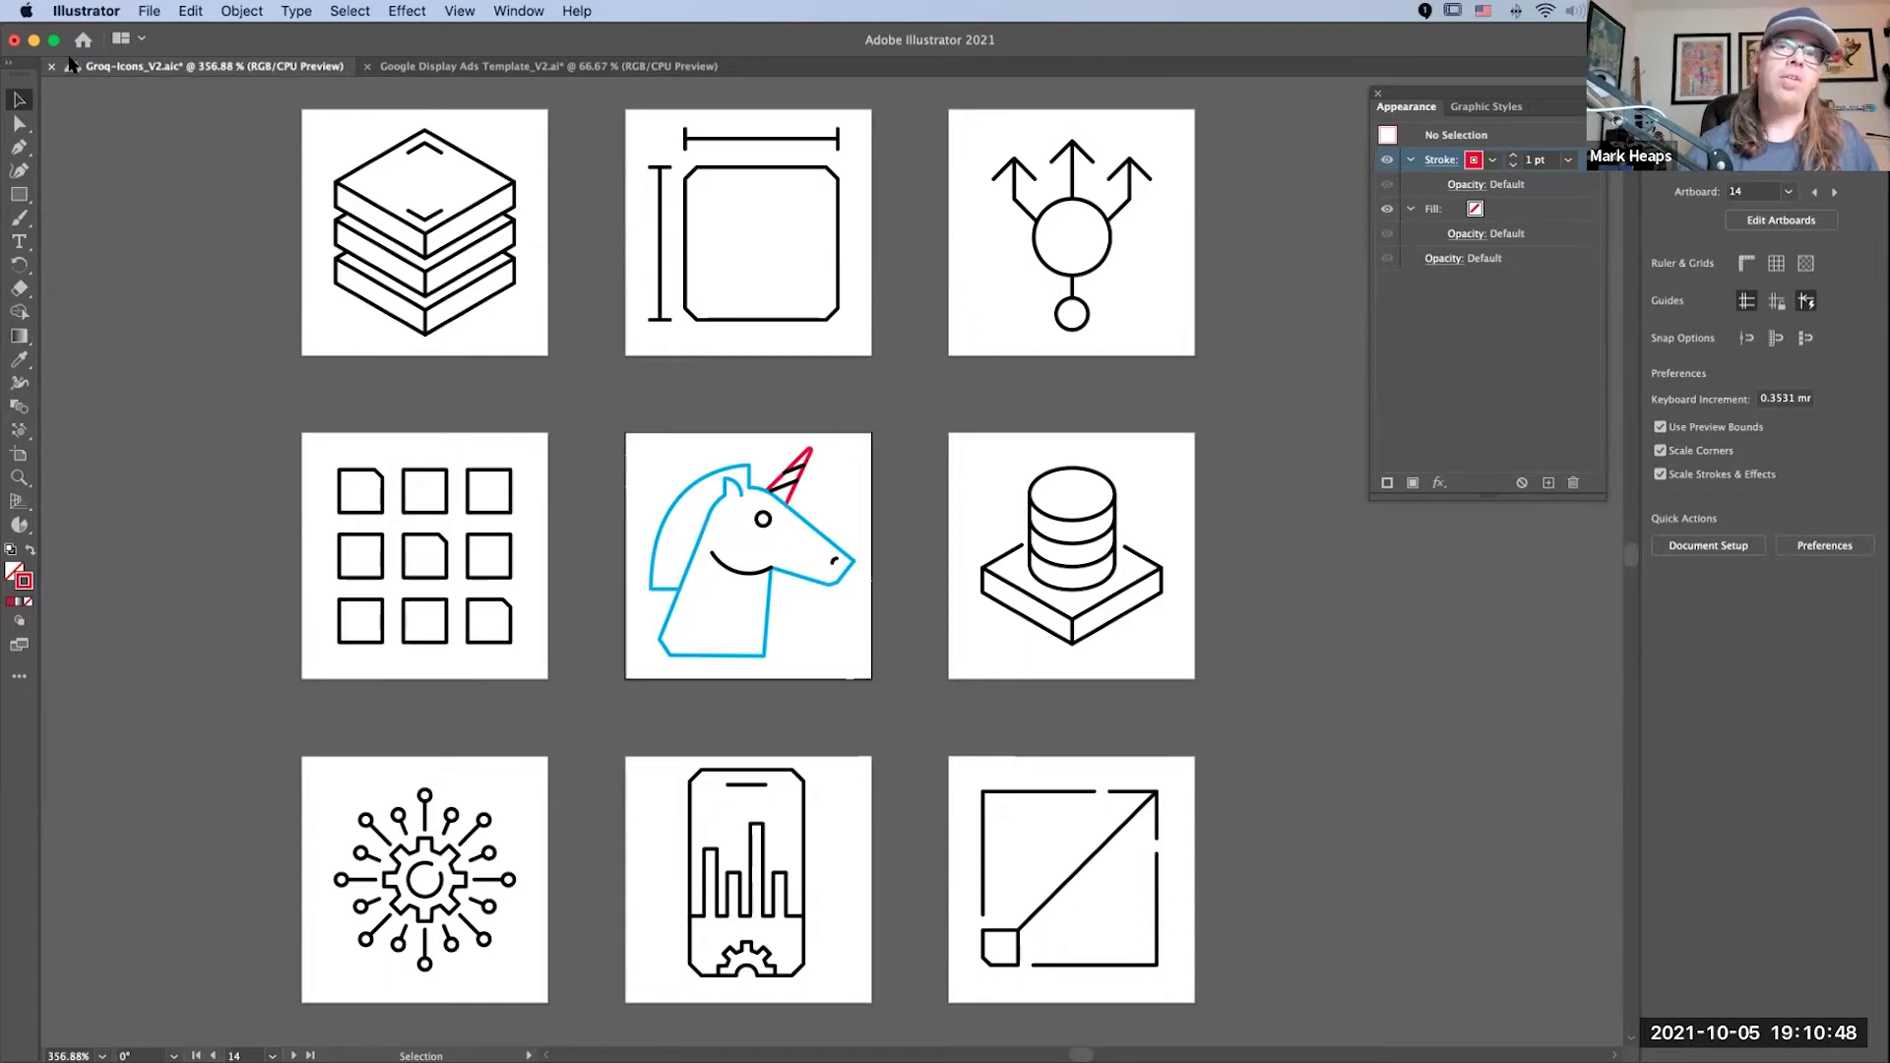
# Step: View the Save As choice between cloud documents and the computer, and dismiss it without saving
pyautogui.click(149, 12)
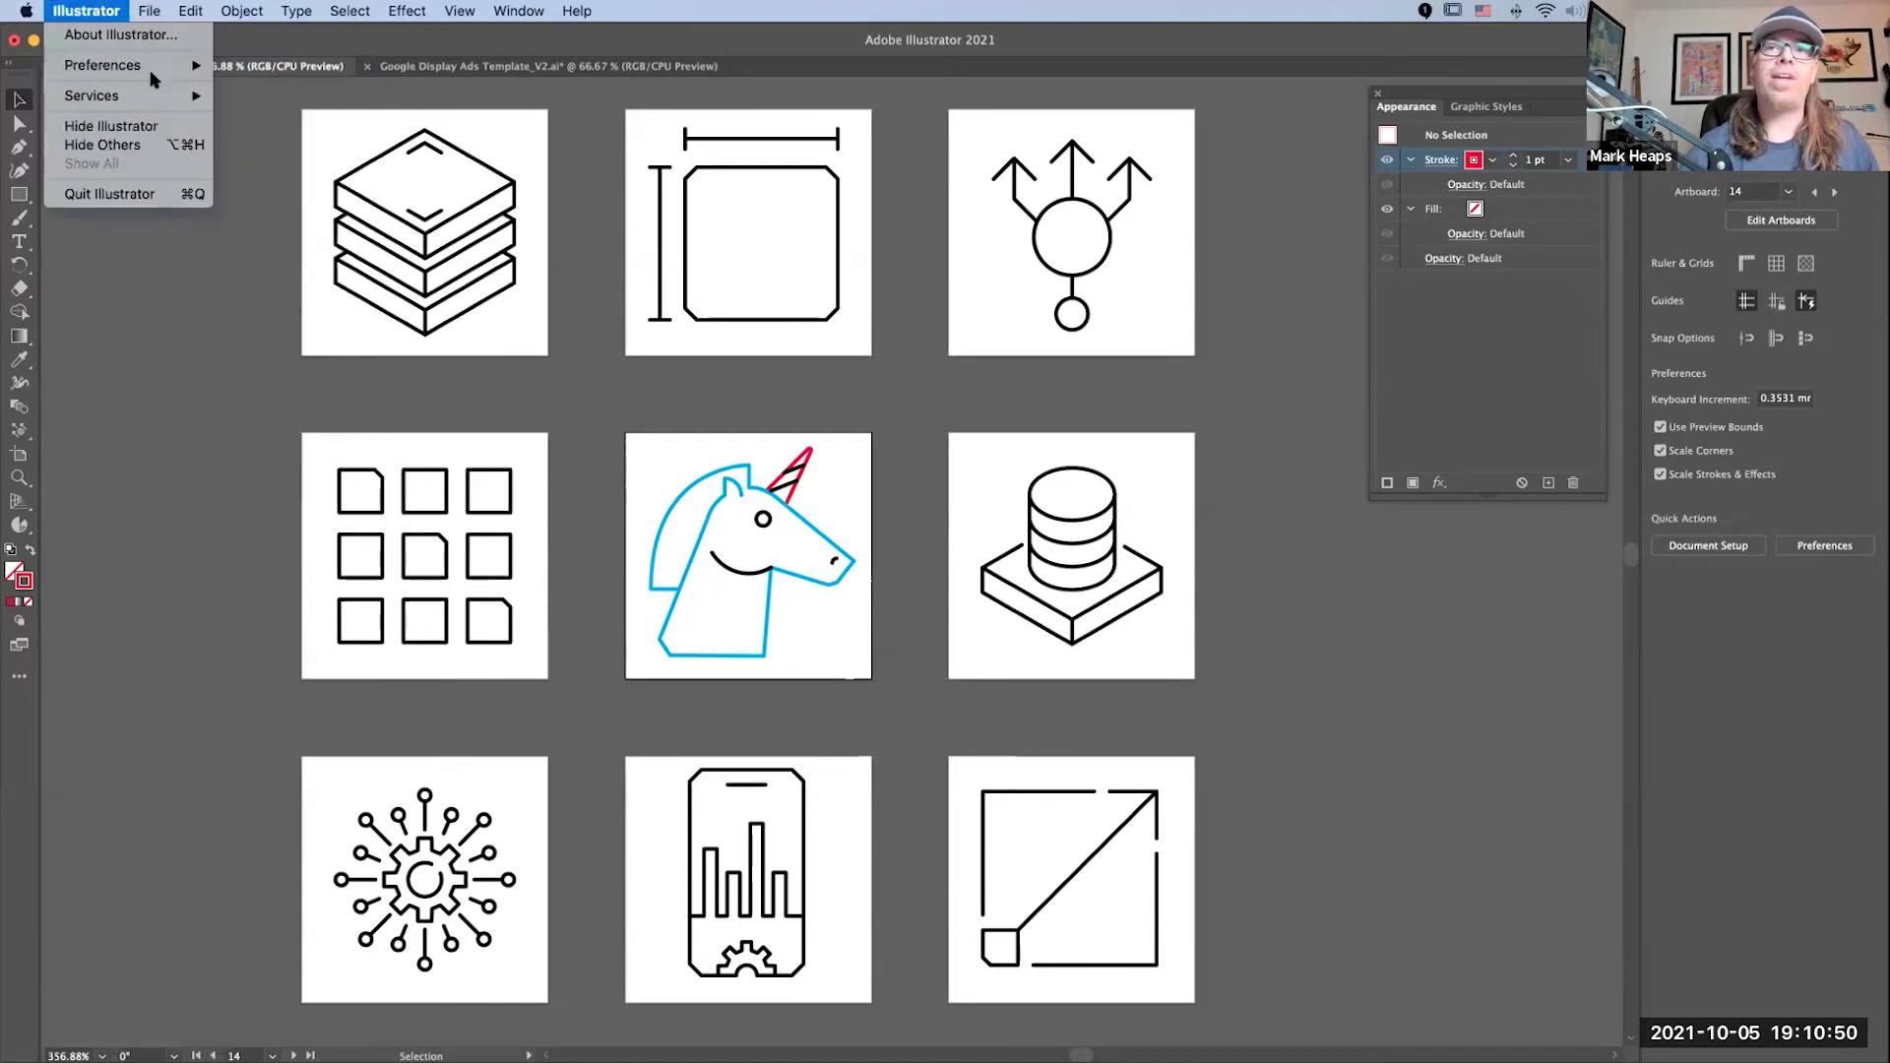
pyautogui.moveTo(155, 18)
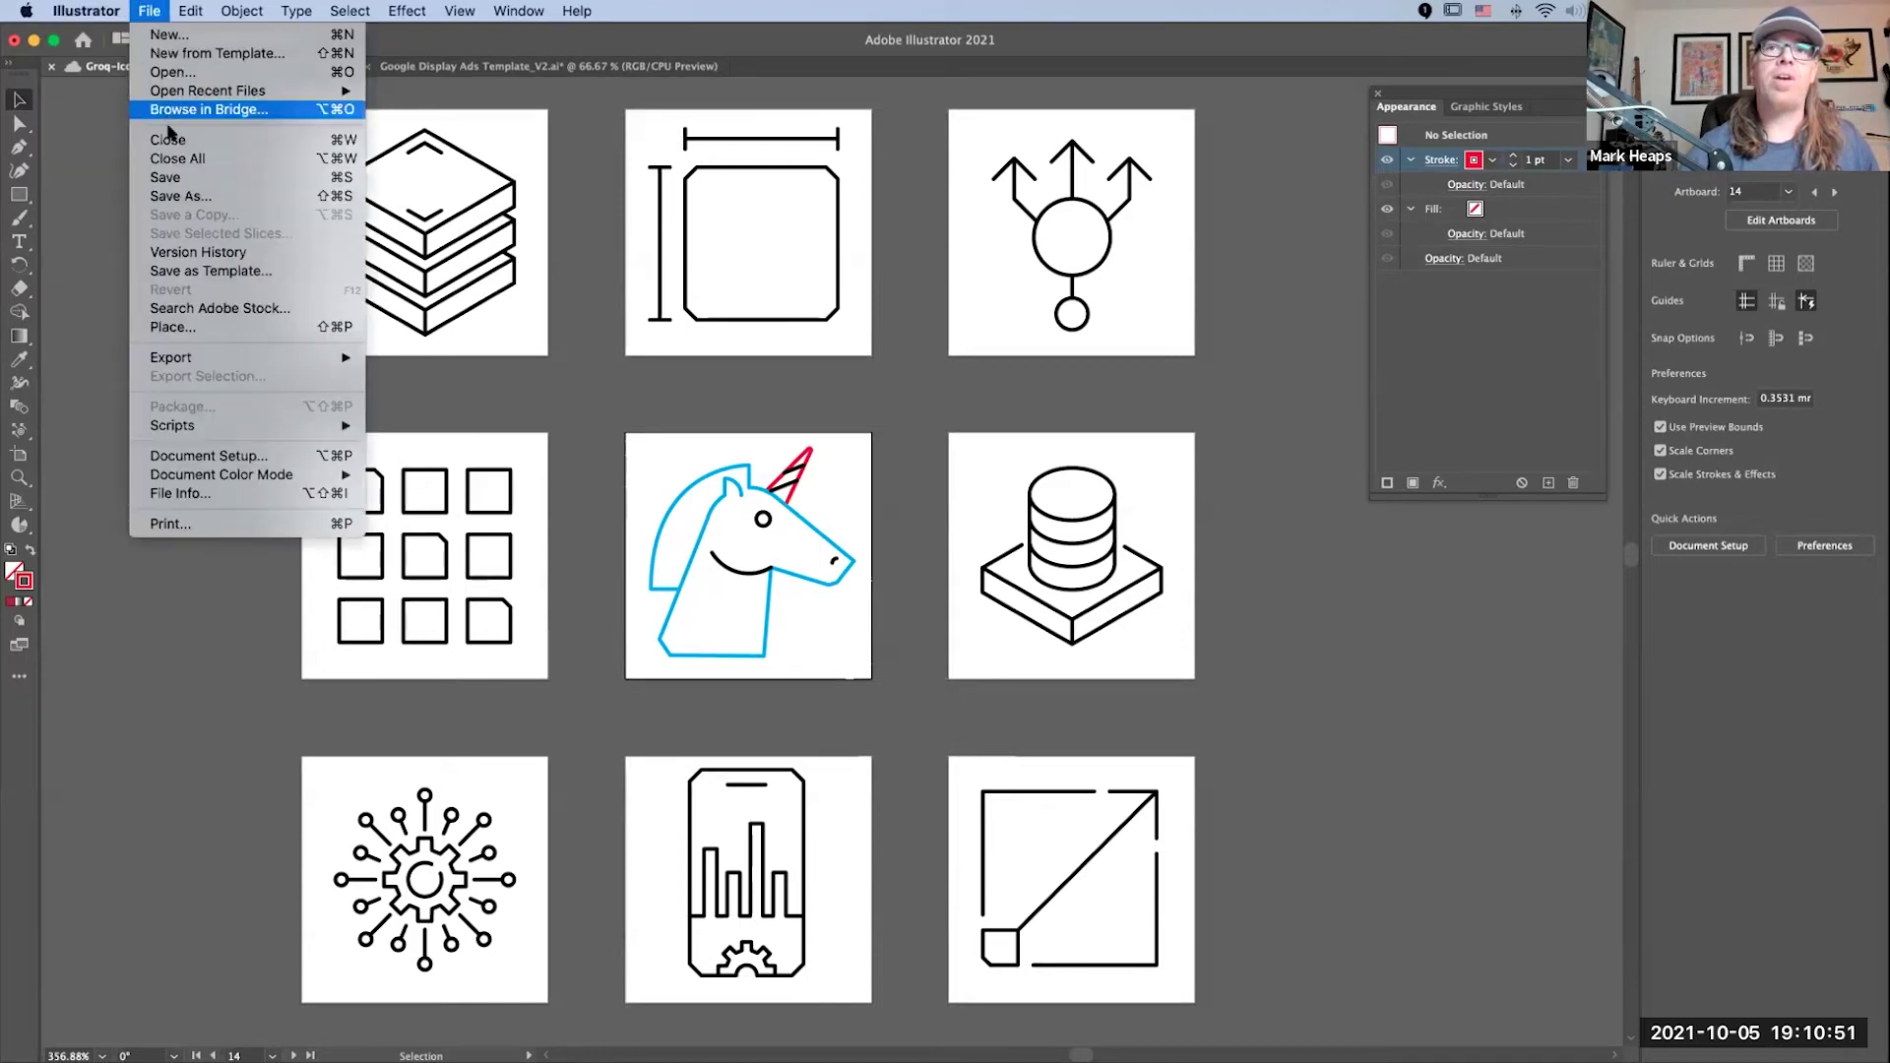
pyautogui.click(181, 190)
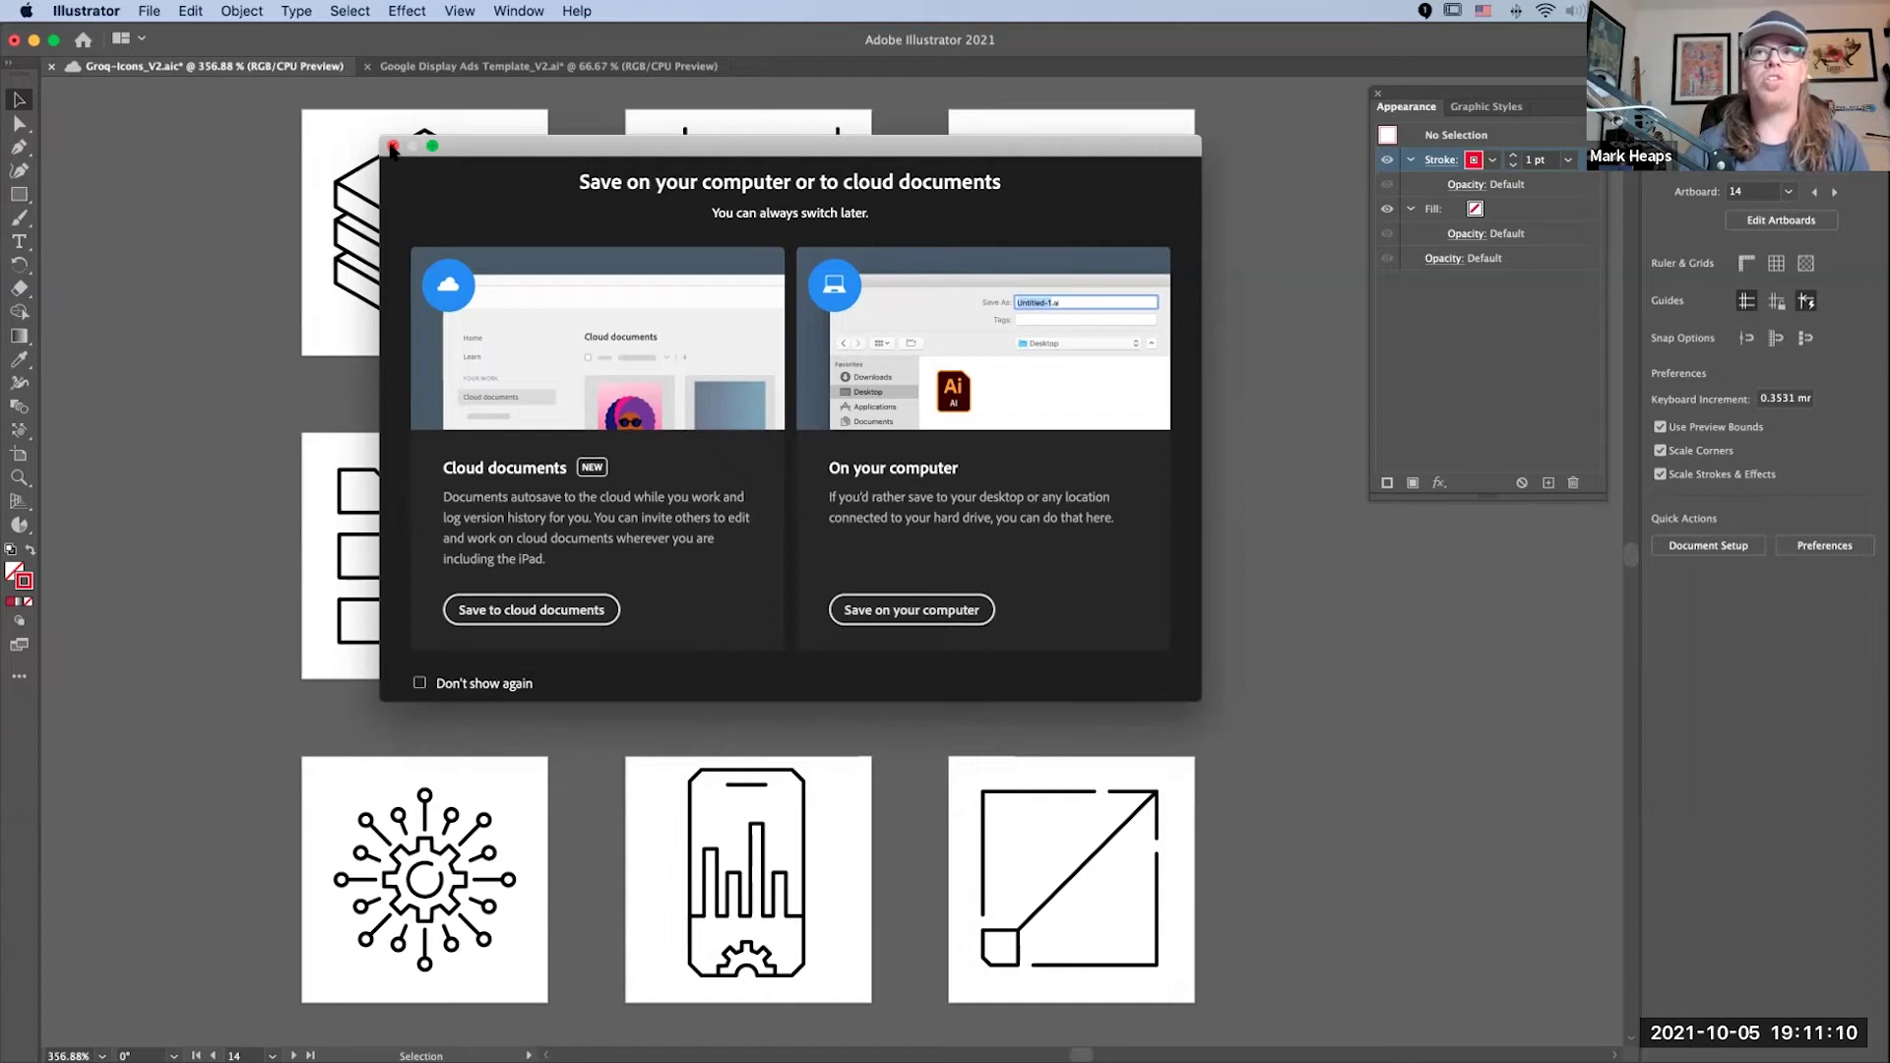
pyautogui.click(392, 147)
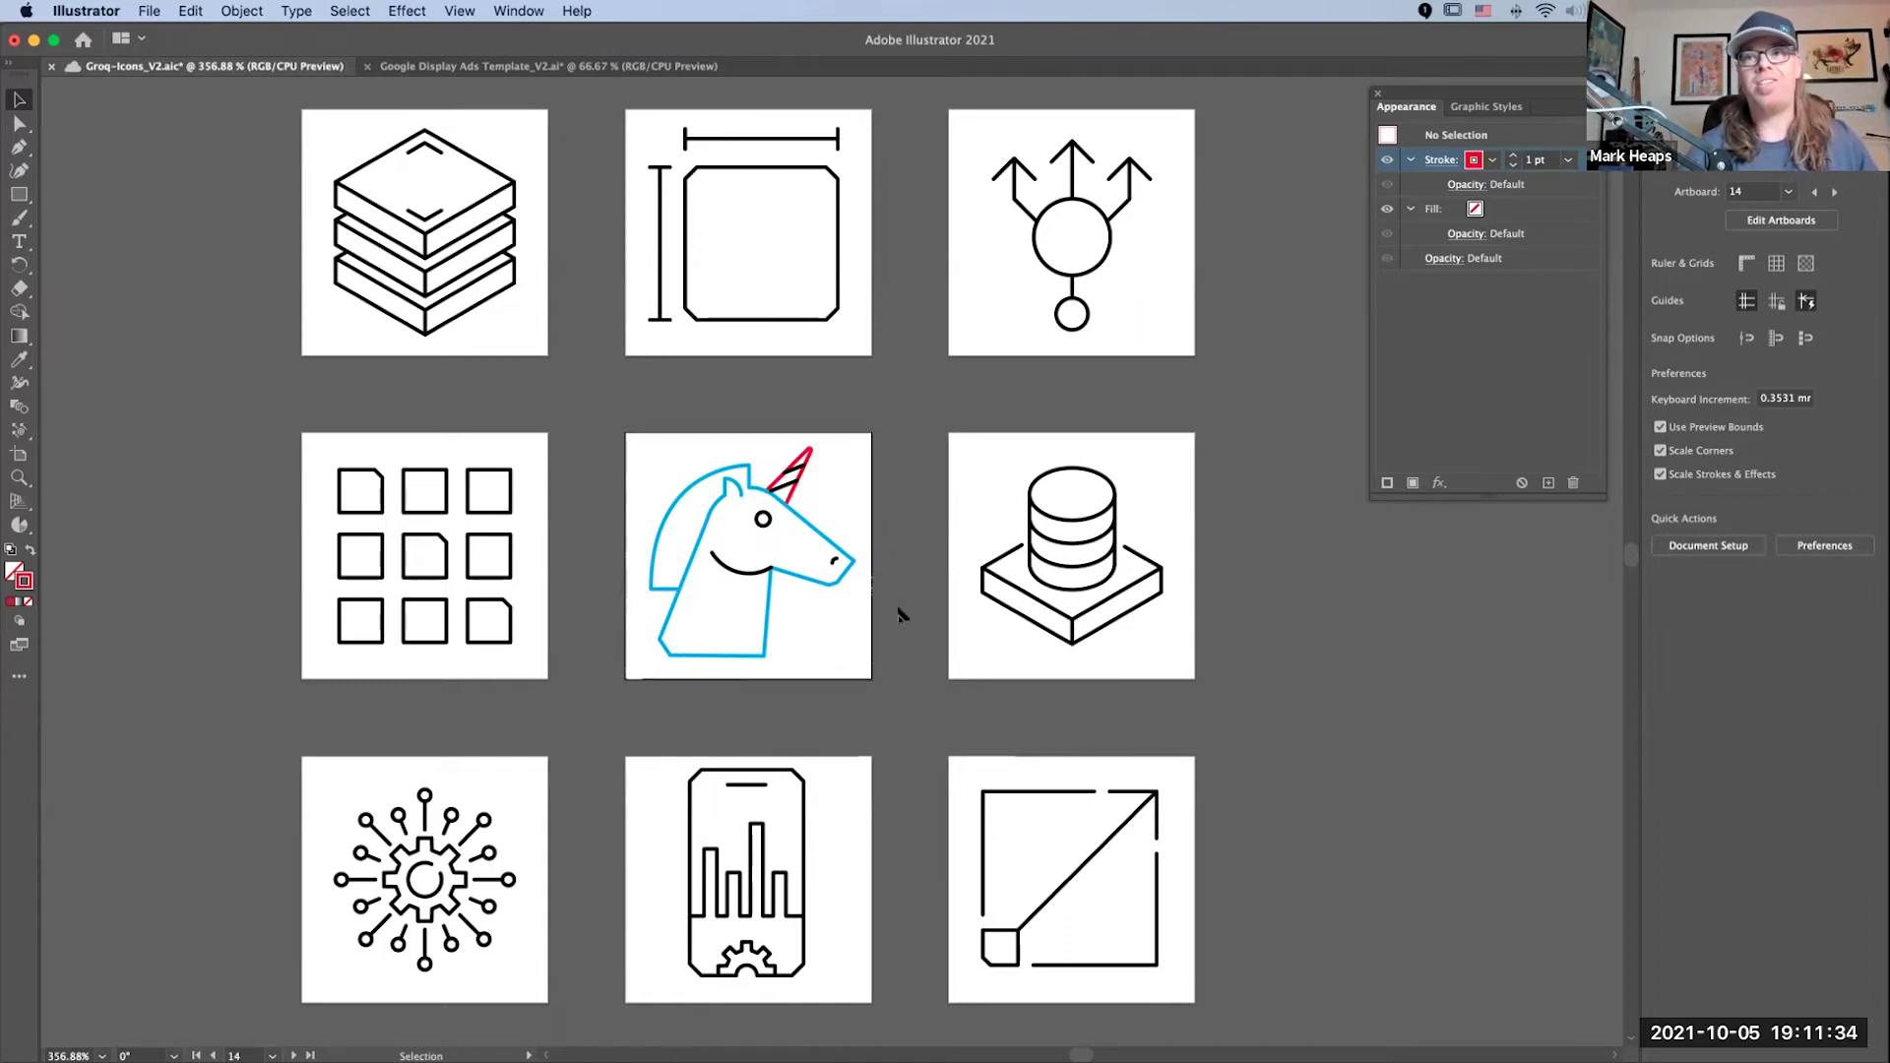
# Step: Recolor the strokes of all nine squares in the grid icon to green and deselect them
pyautogui.moveTo(245, 463); pyautogui.dragTo(516, 648)
pyautogui.moveTo(511, 745); pyautogui.dragTo(495, 745)
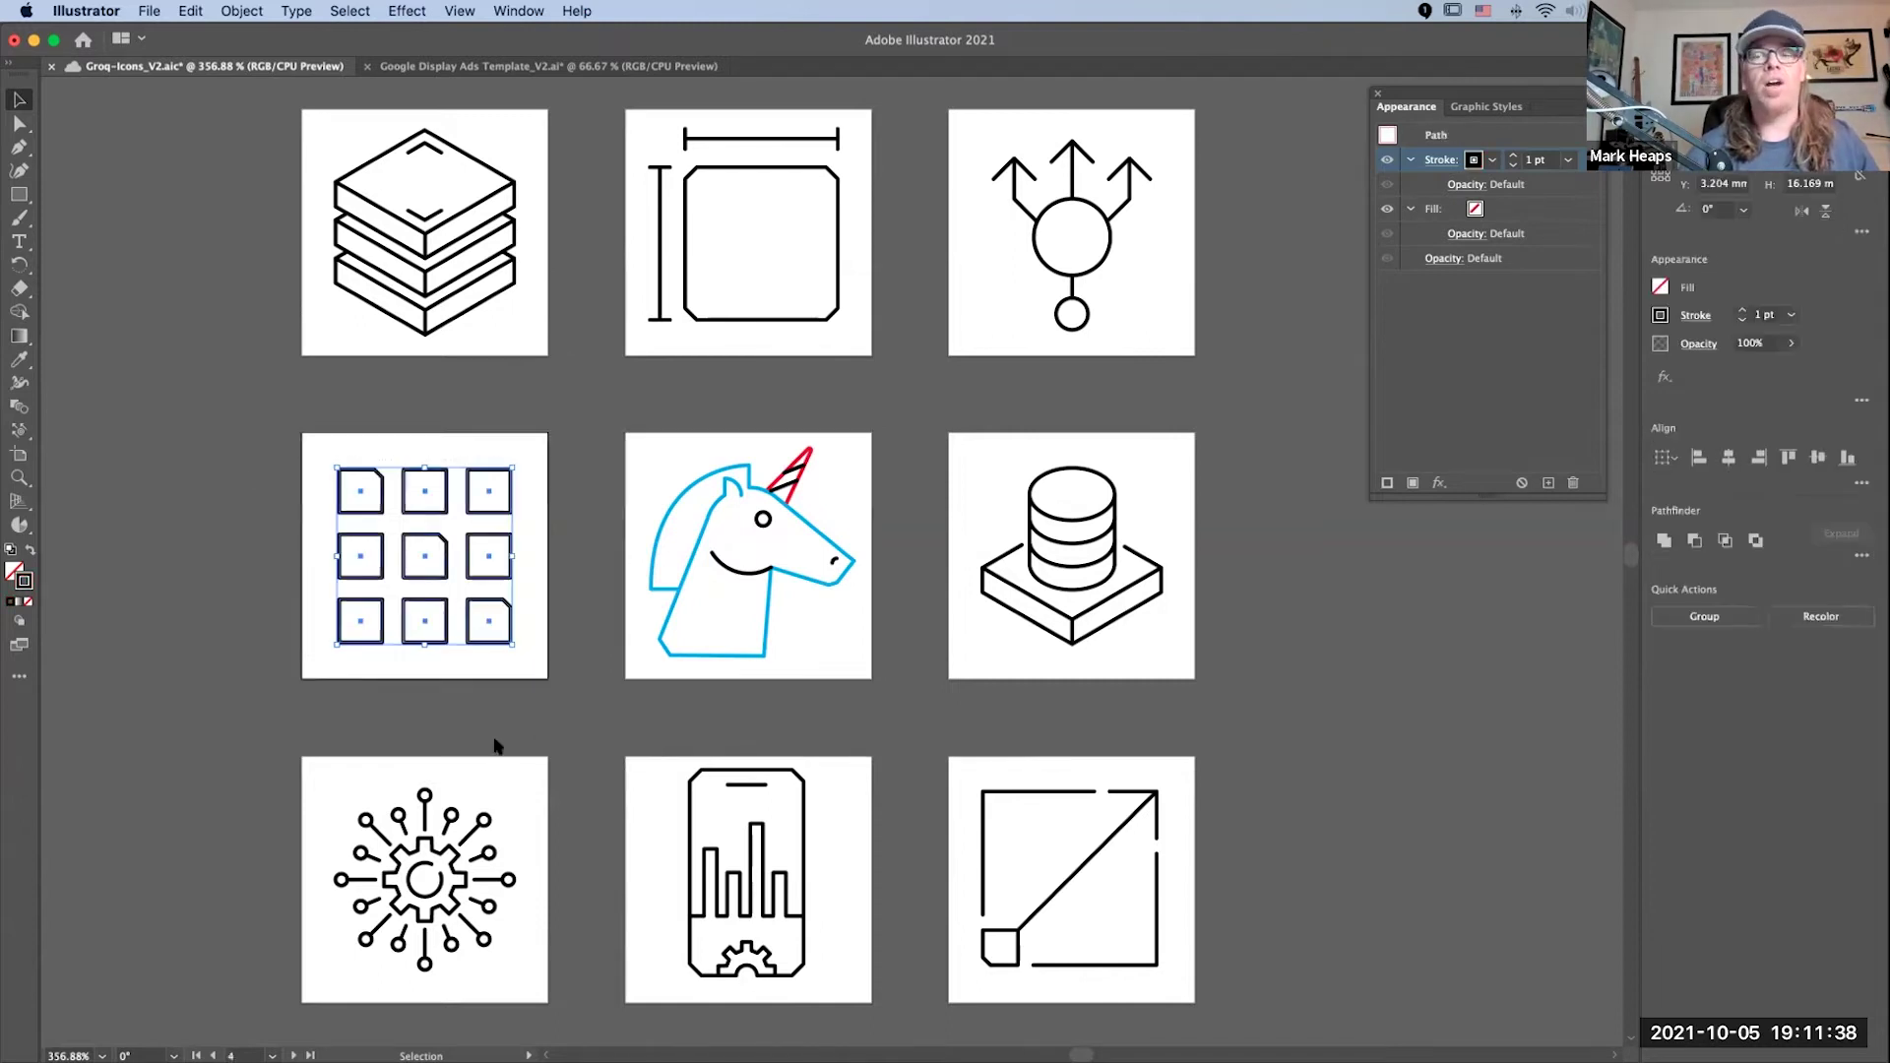
pyautogui.click(1491, 161)
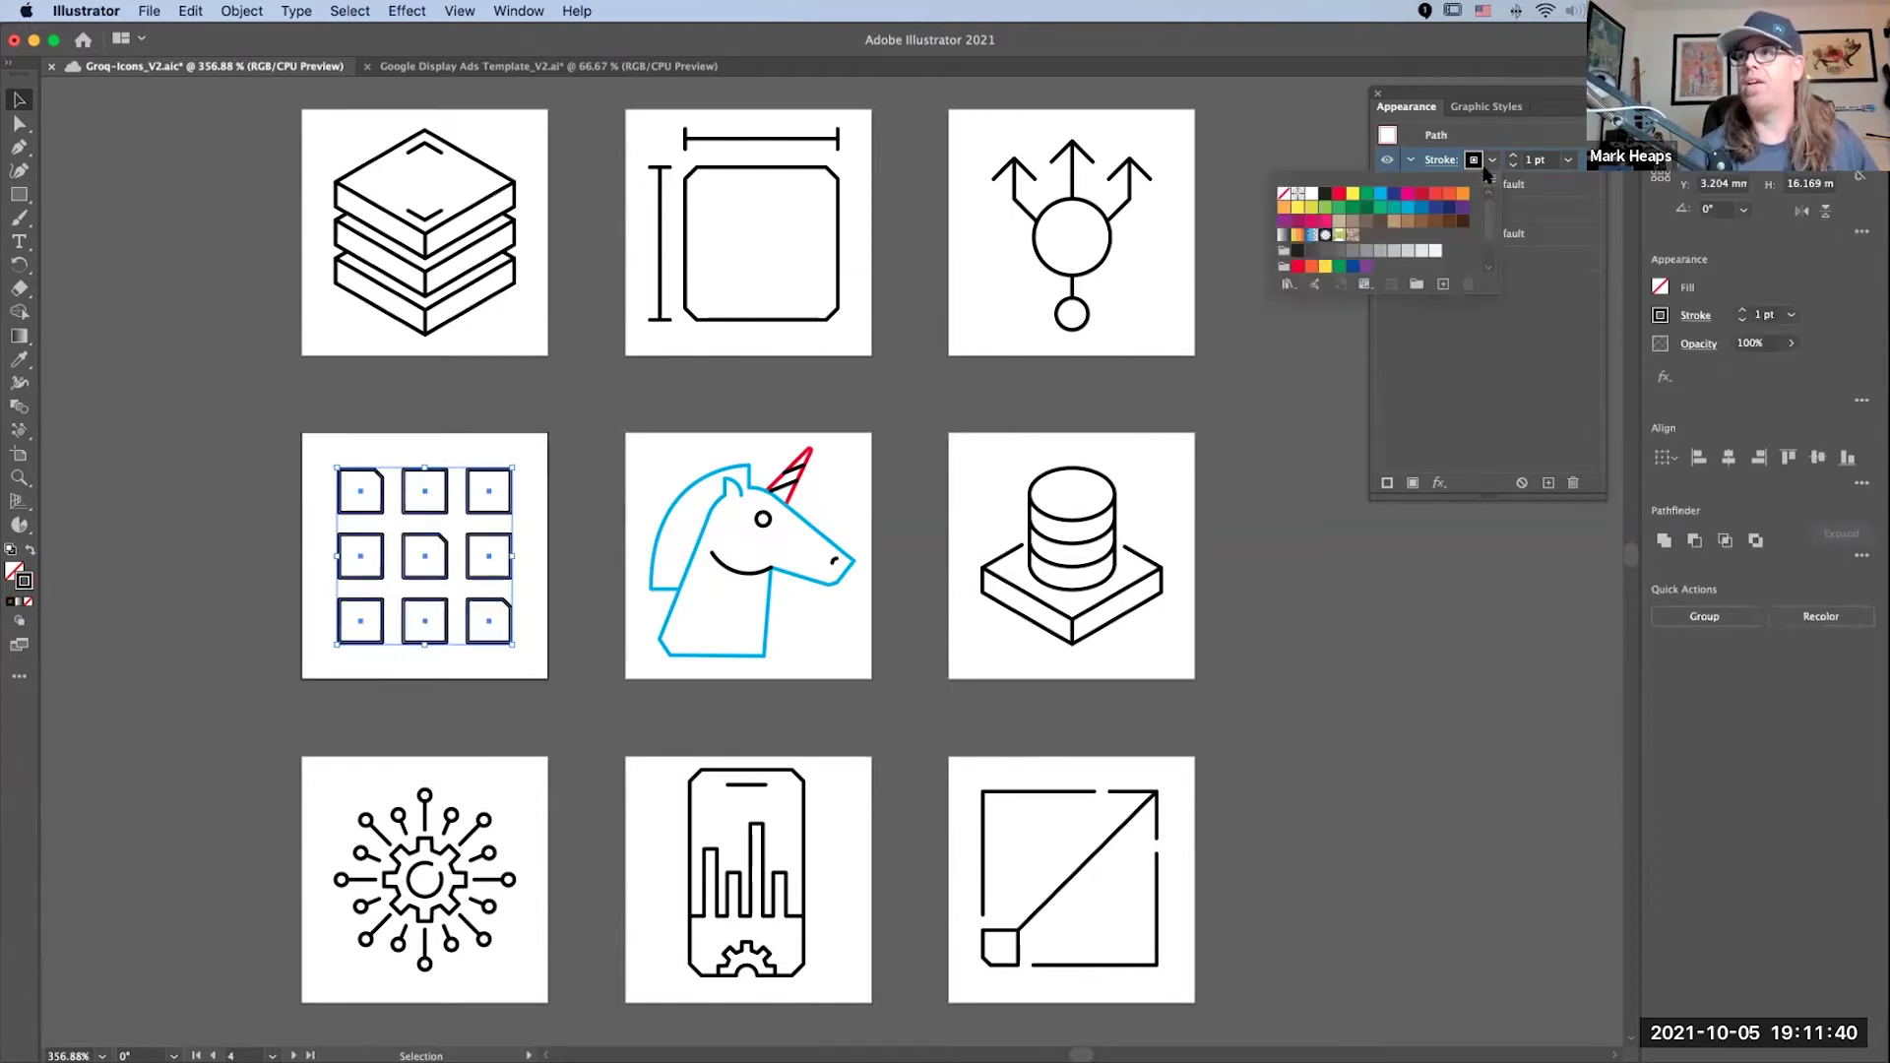
pyautogui.click(1340, 210)
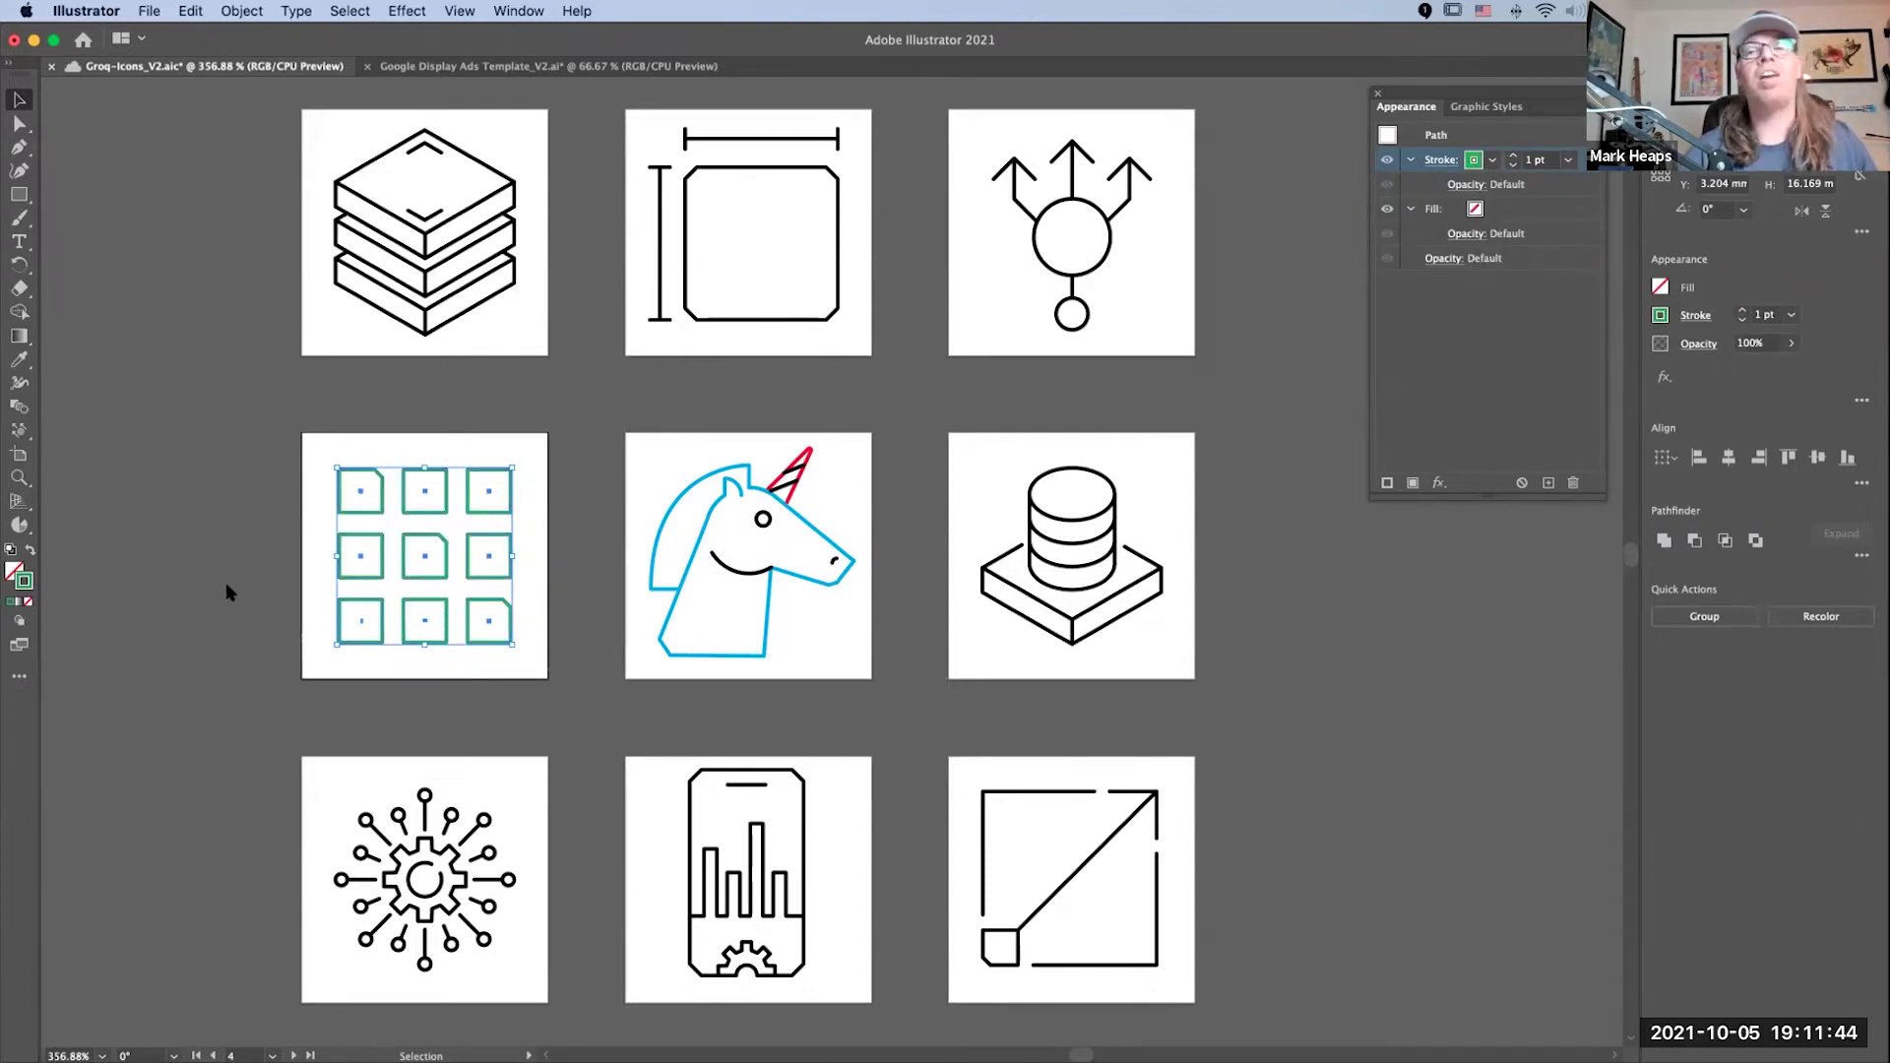
pyautogui.click(272, 606)
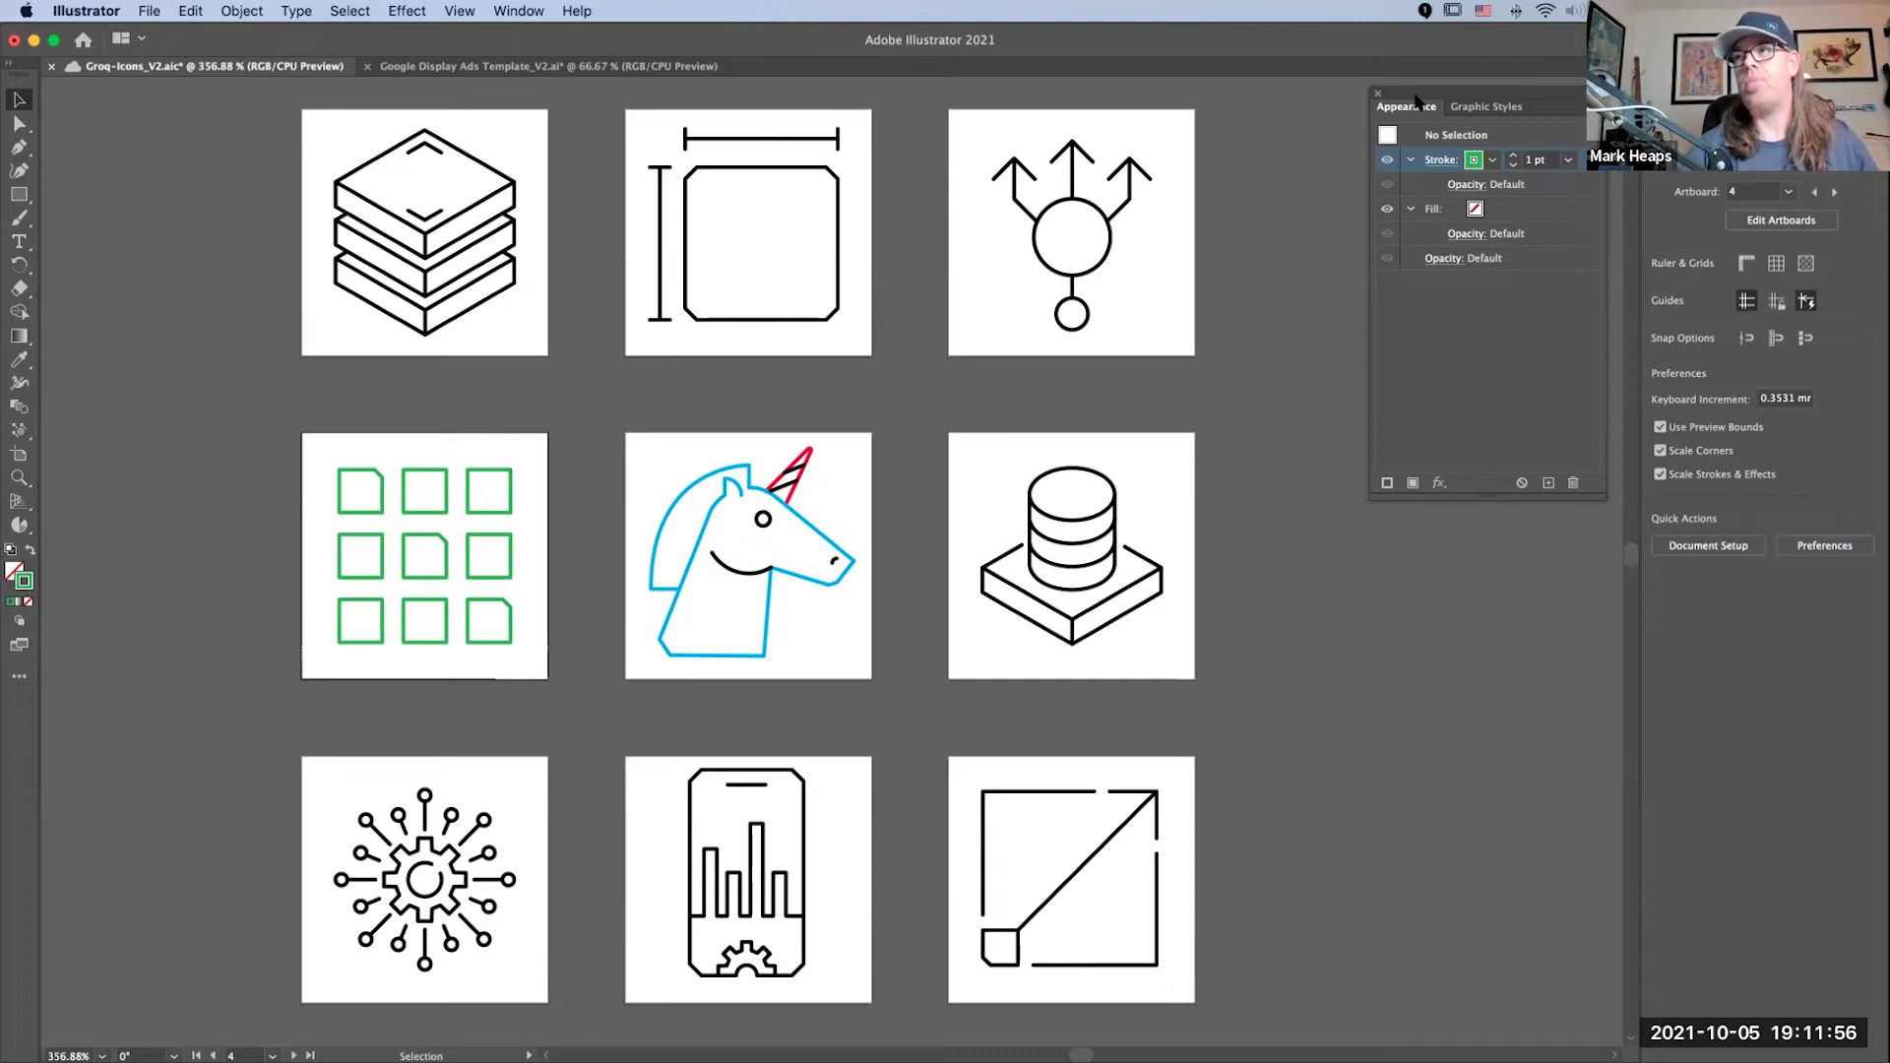
pyautogui.moveTo(1454, 95); pyautogui.dragTo(1460, 95)
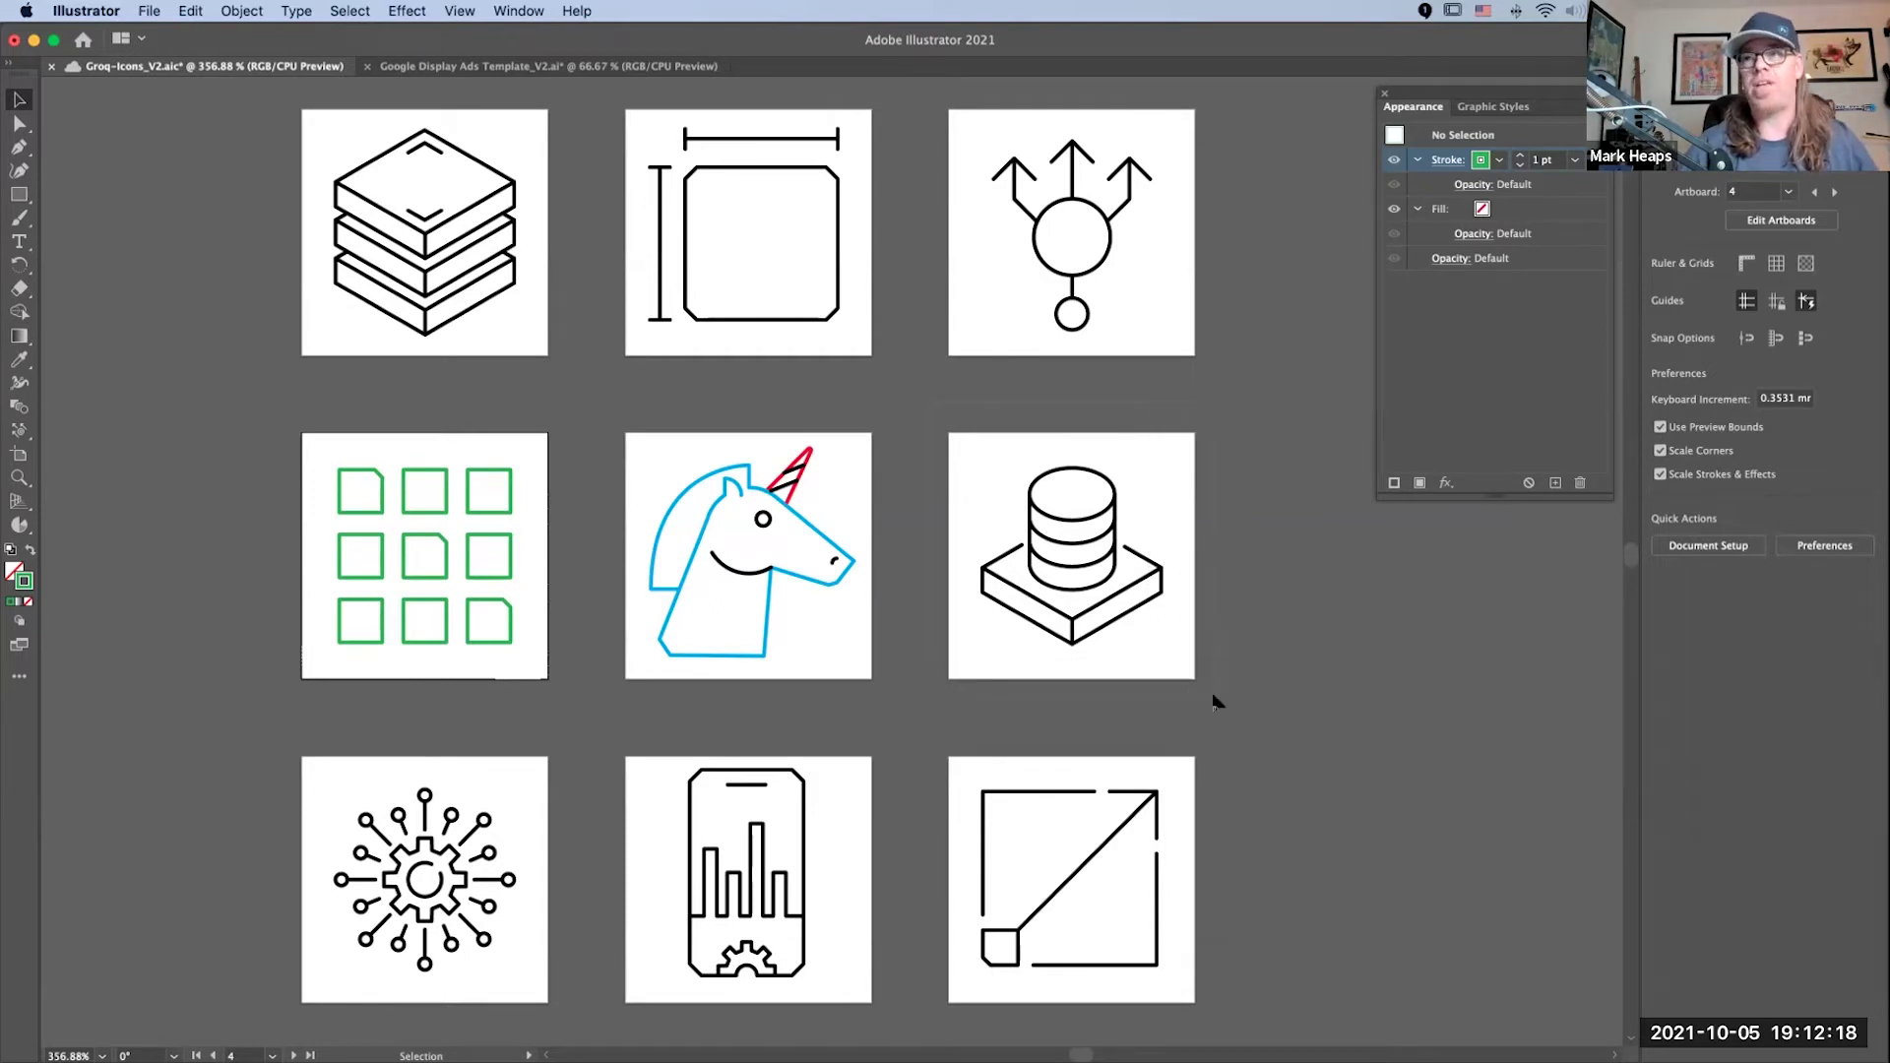
pyautogui.moveTo(929, 402); pyautogui.dragTo(1242, 723)
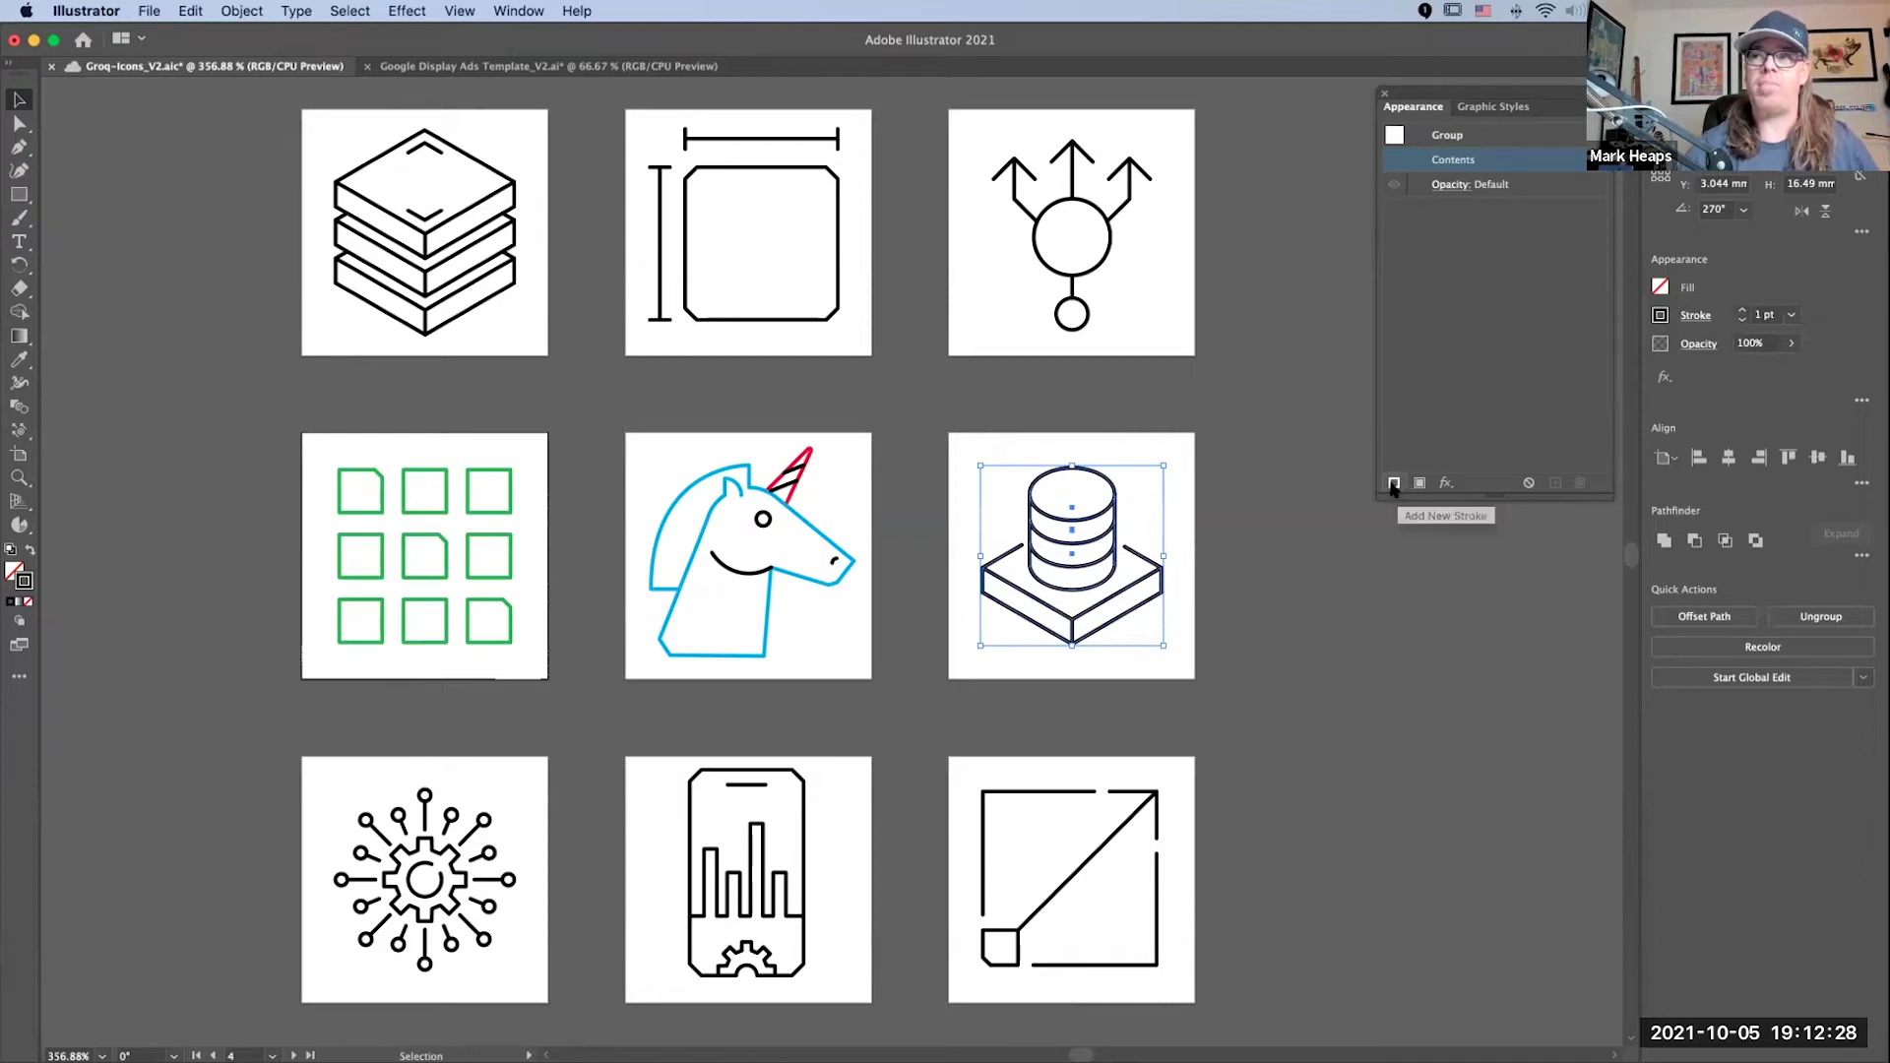
pyautogui.click(1307, 458)
pyautogui.click(1110, 489)
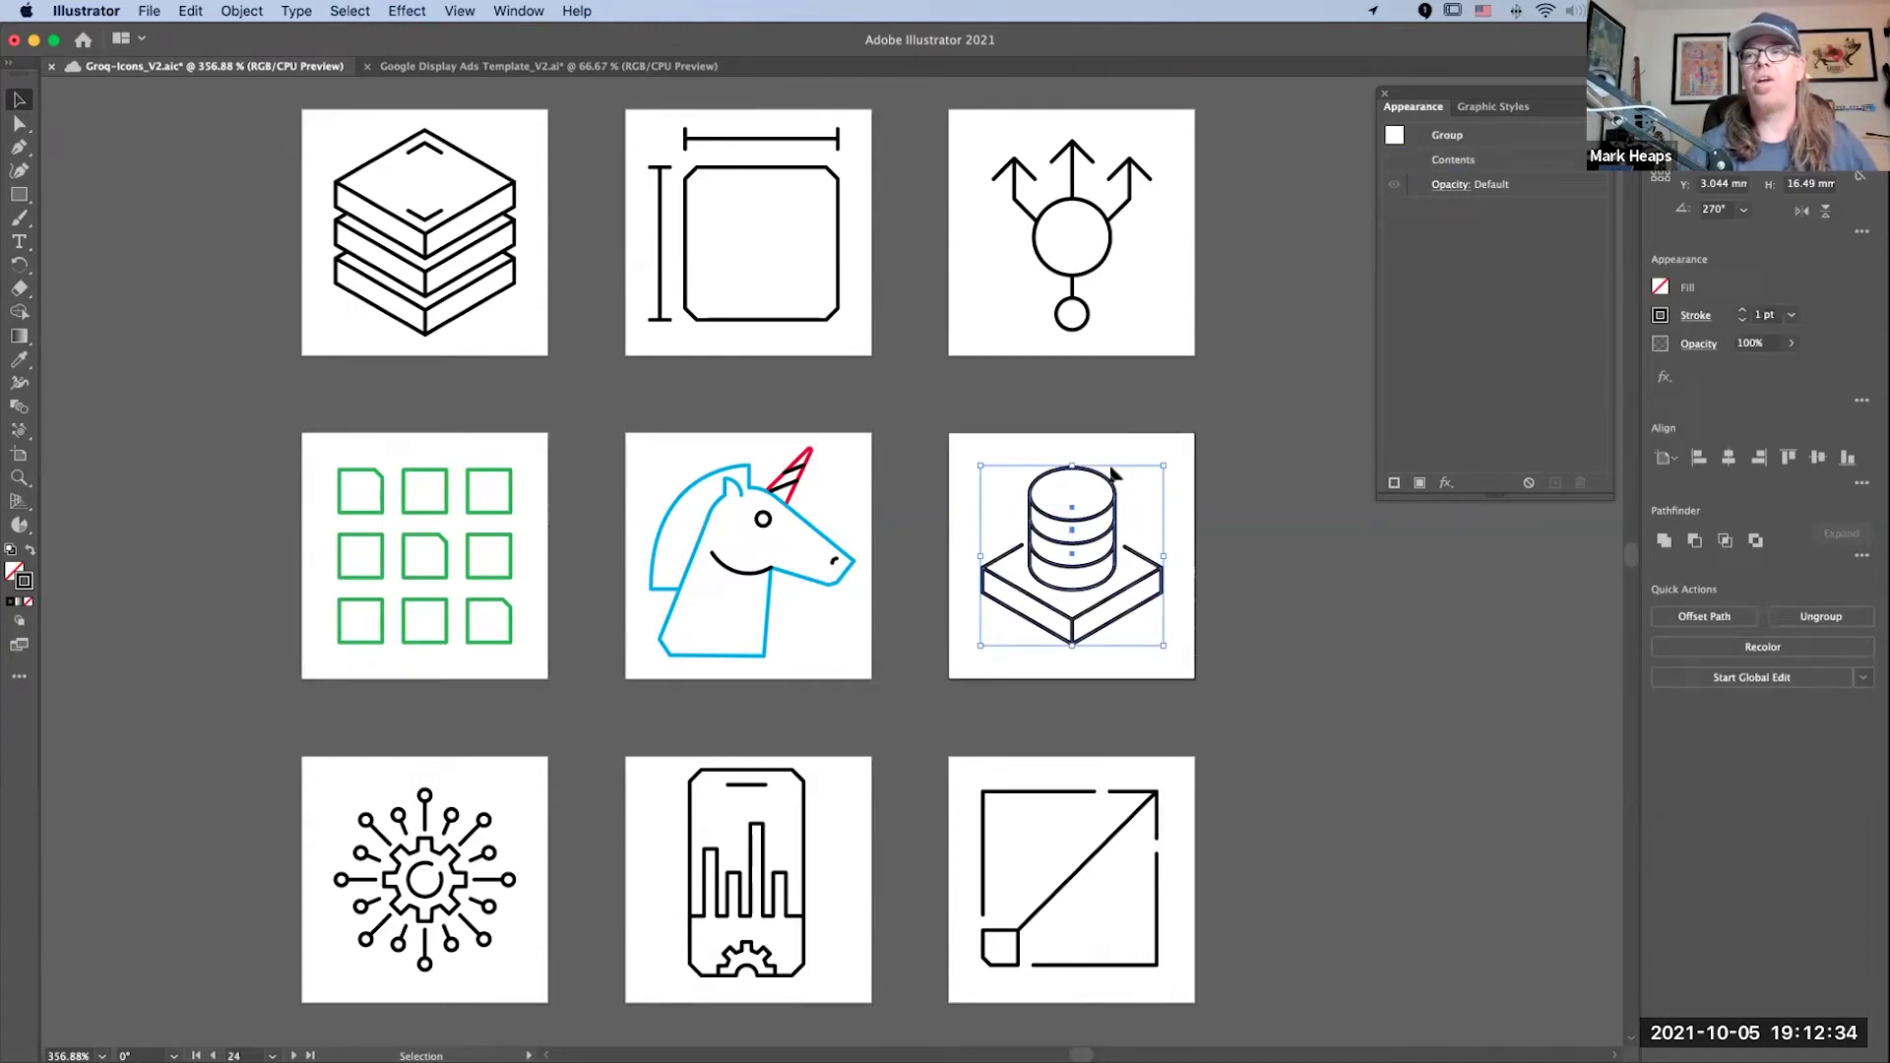
pyautogui.doubleClick(1107, 483)
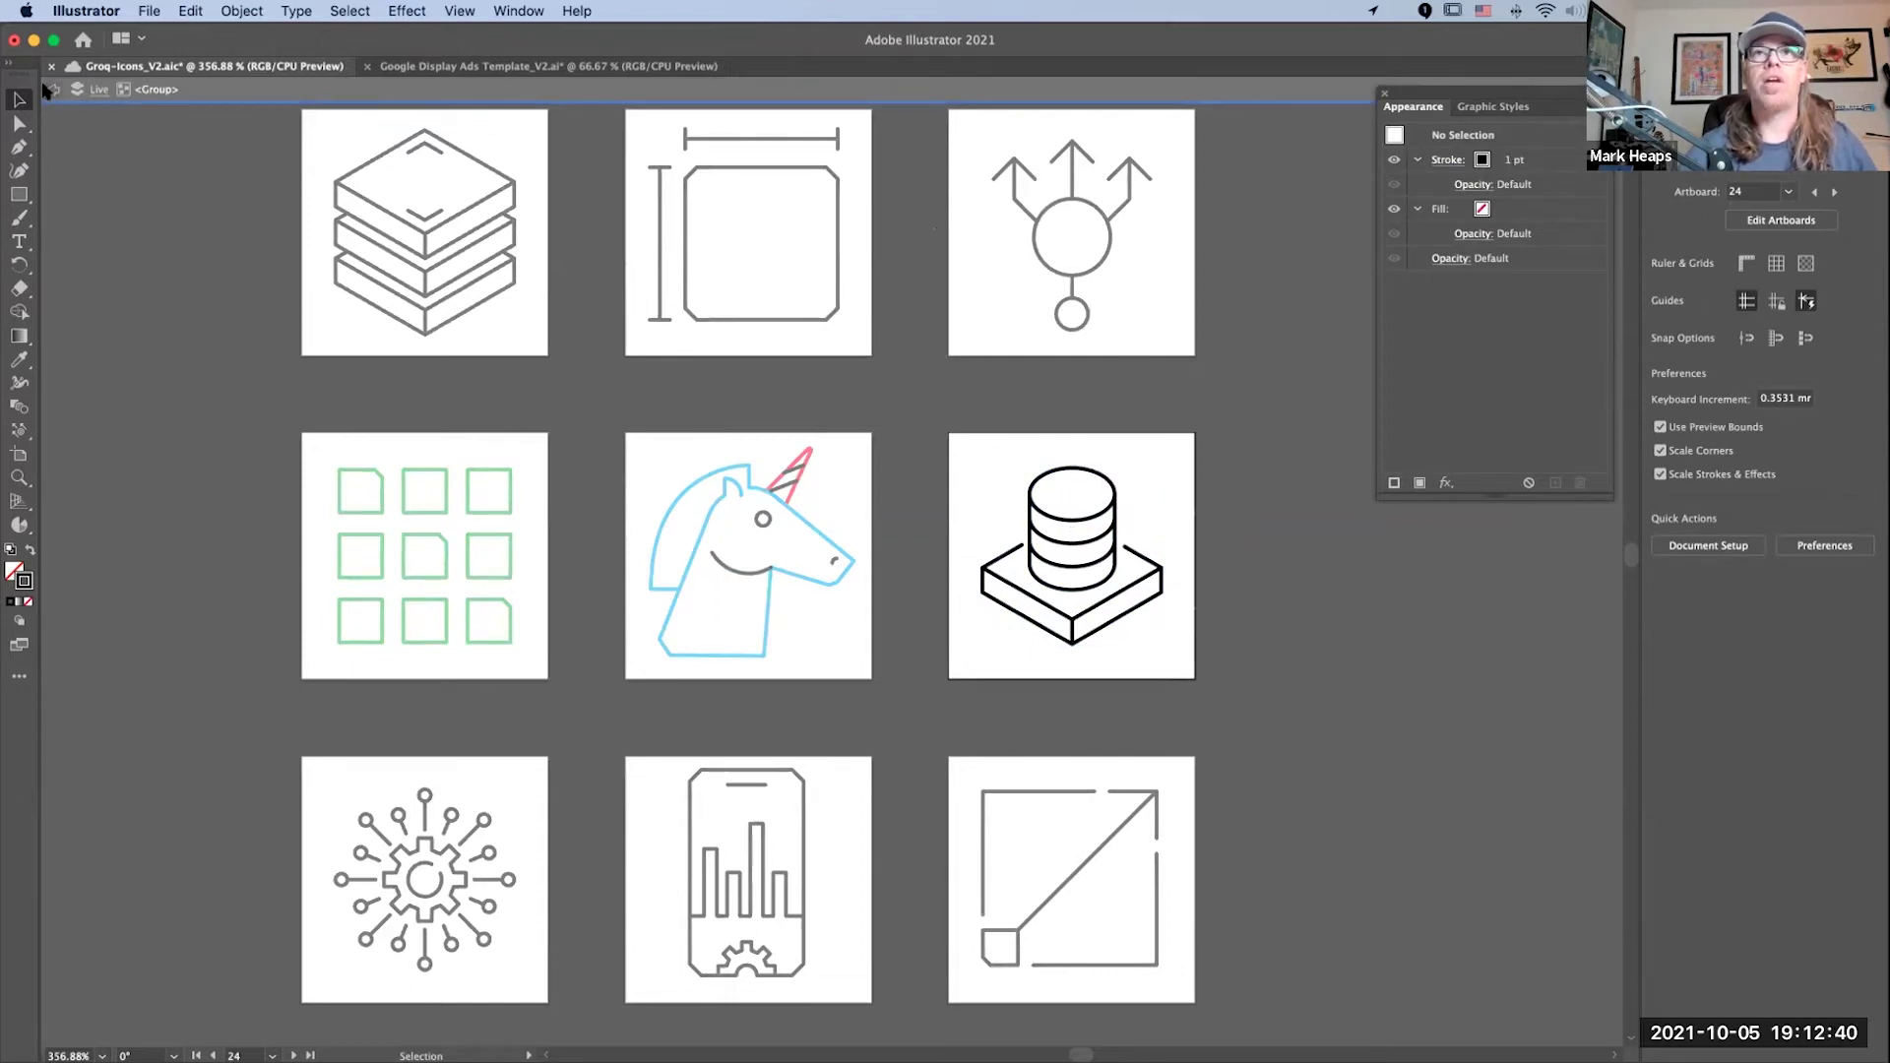
pyautogui.click(53, 90)
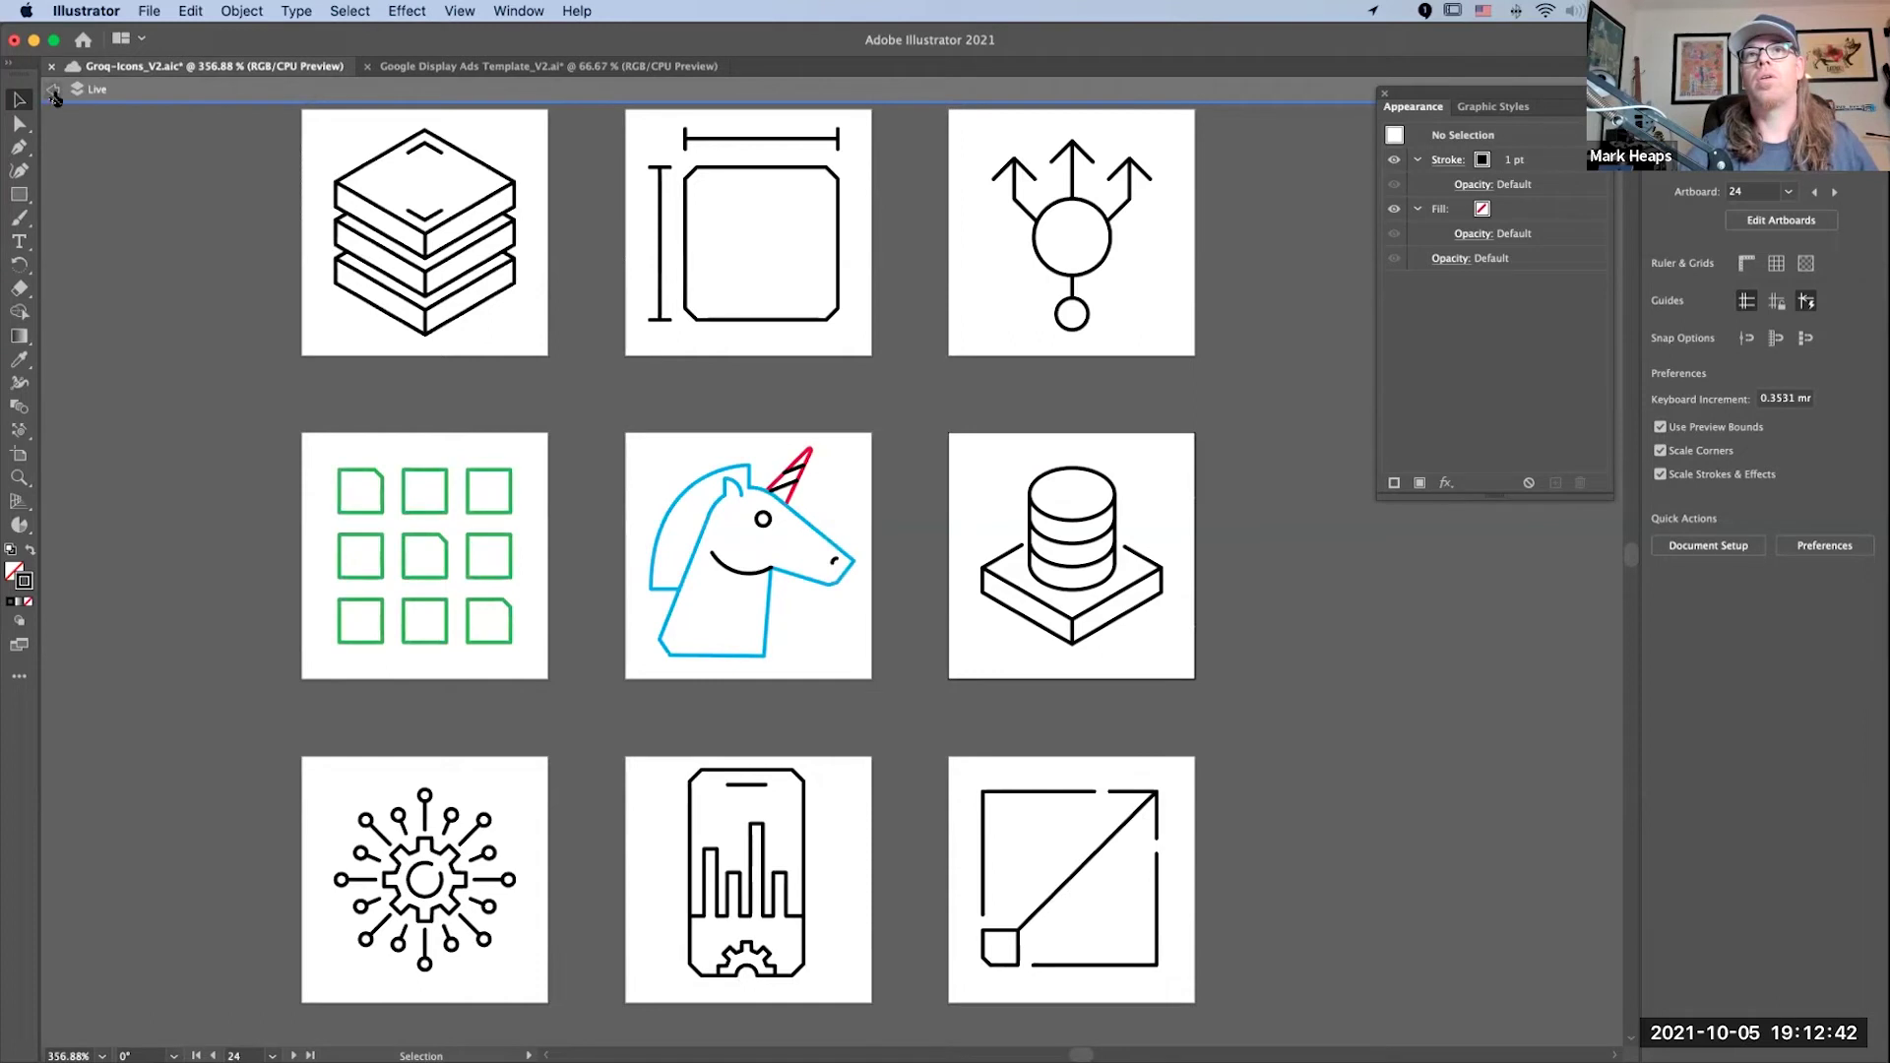
# Step: Add a new green stroke to the group of the cylinder-on-platform icon and deselect it
pyautogui.click(1090, 576)
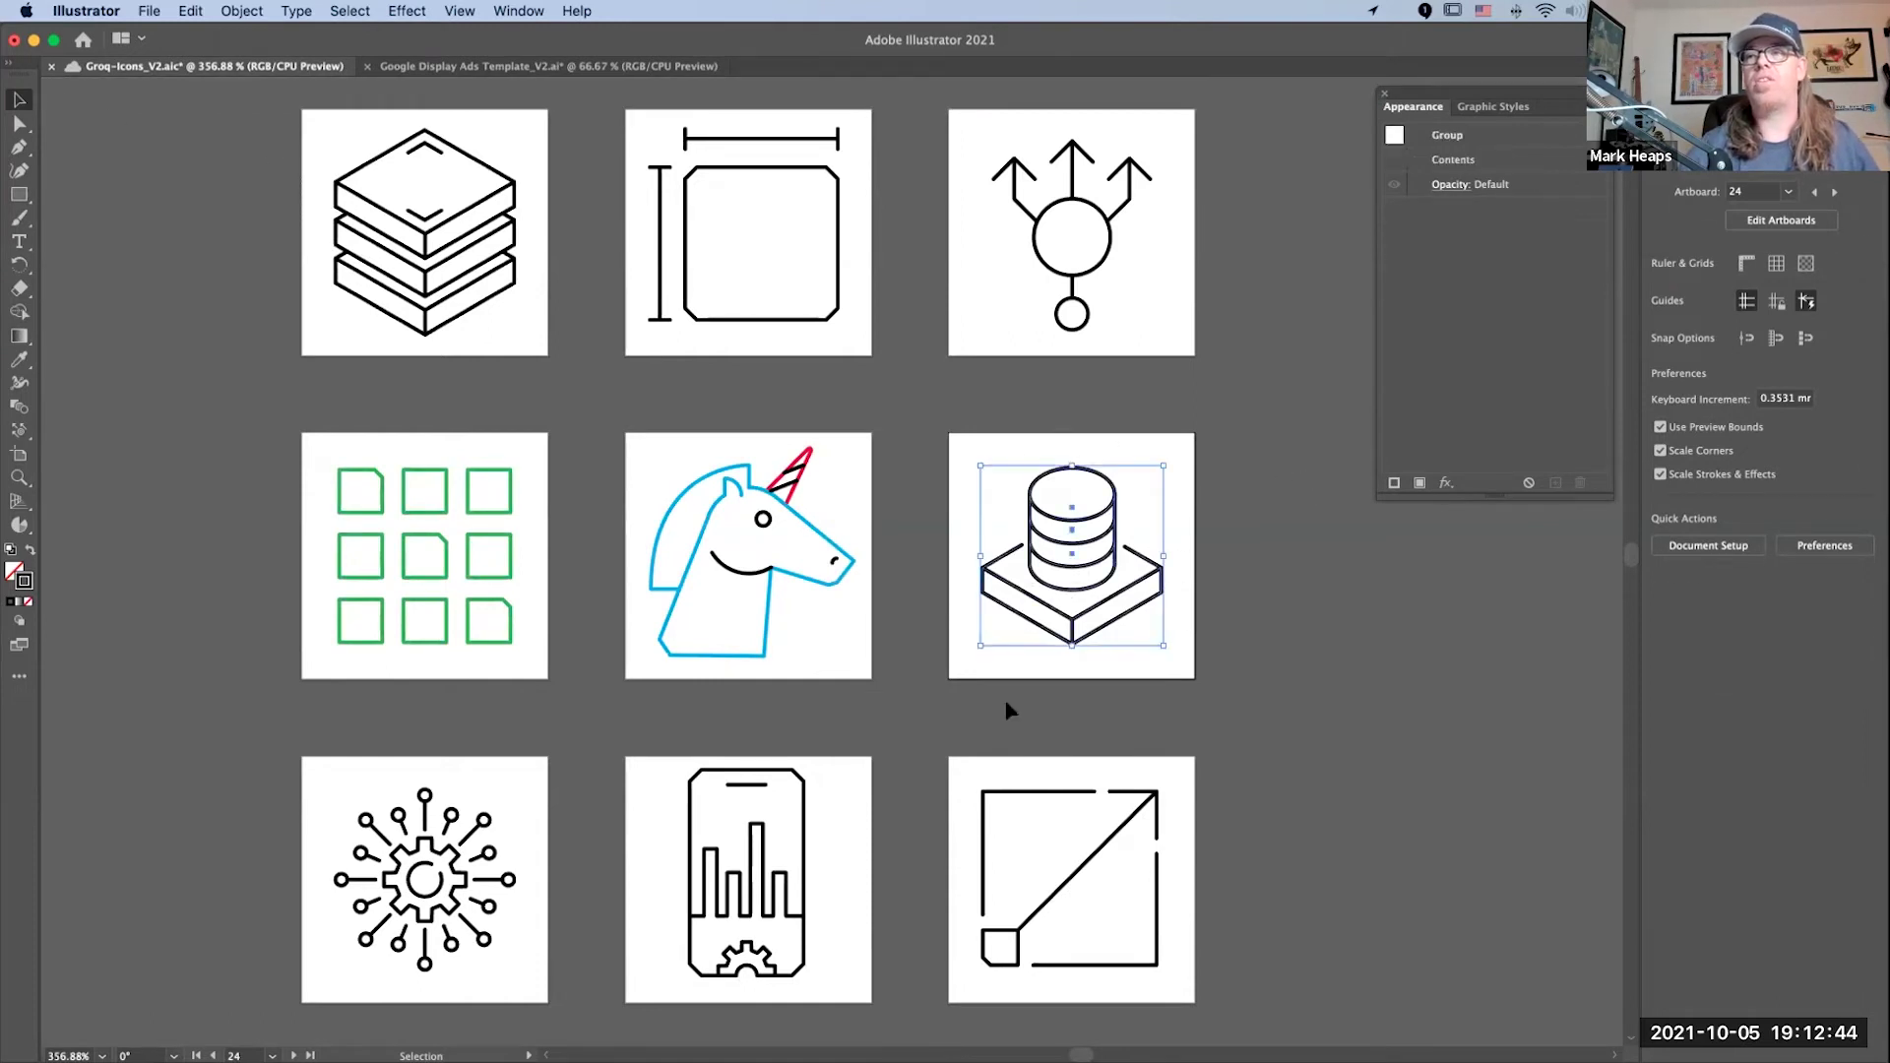
pyautogui.click(1393, 482)
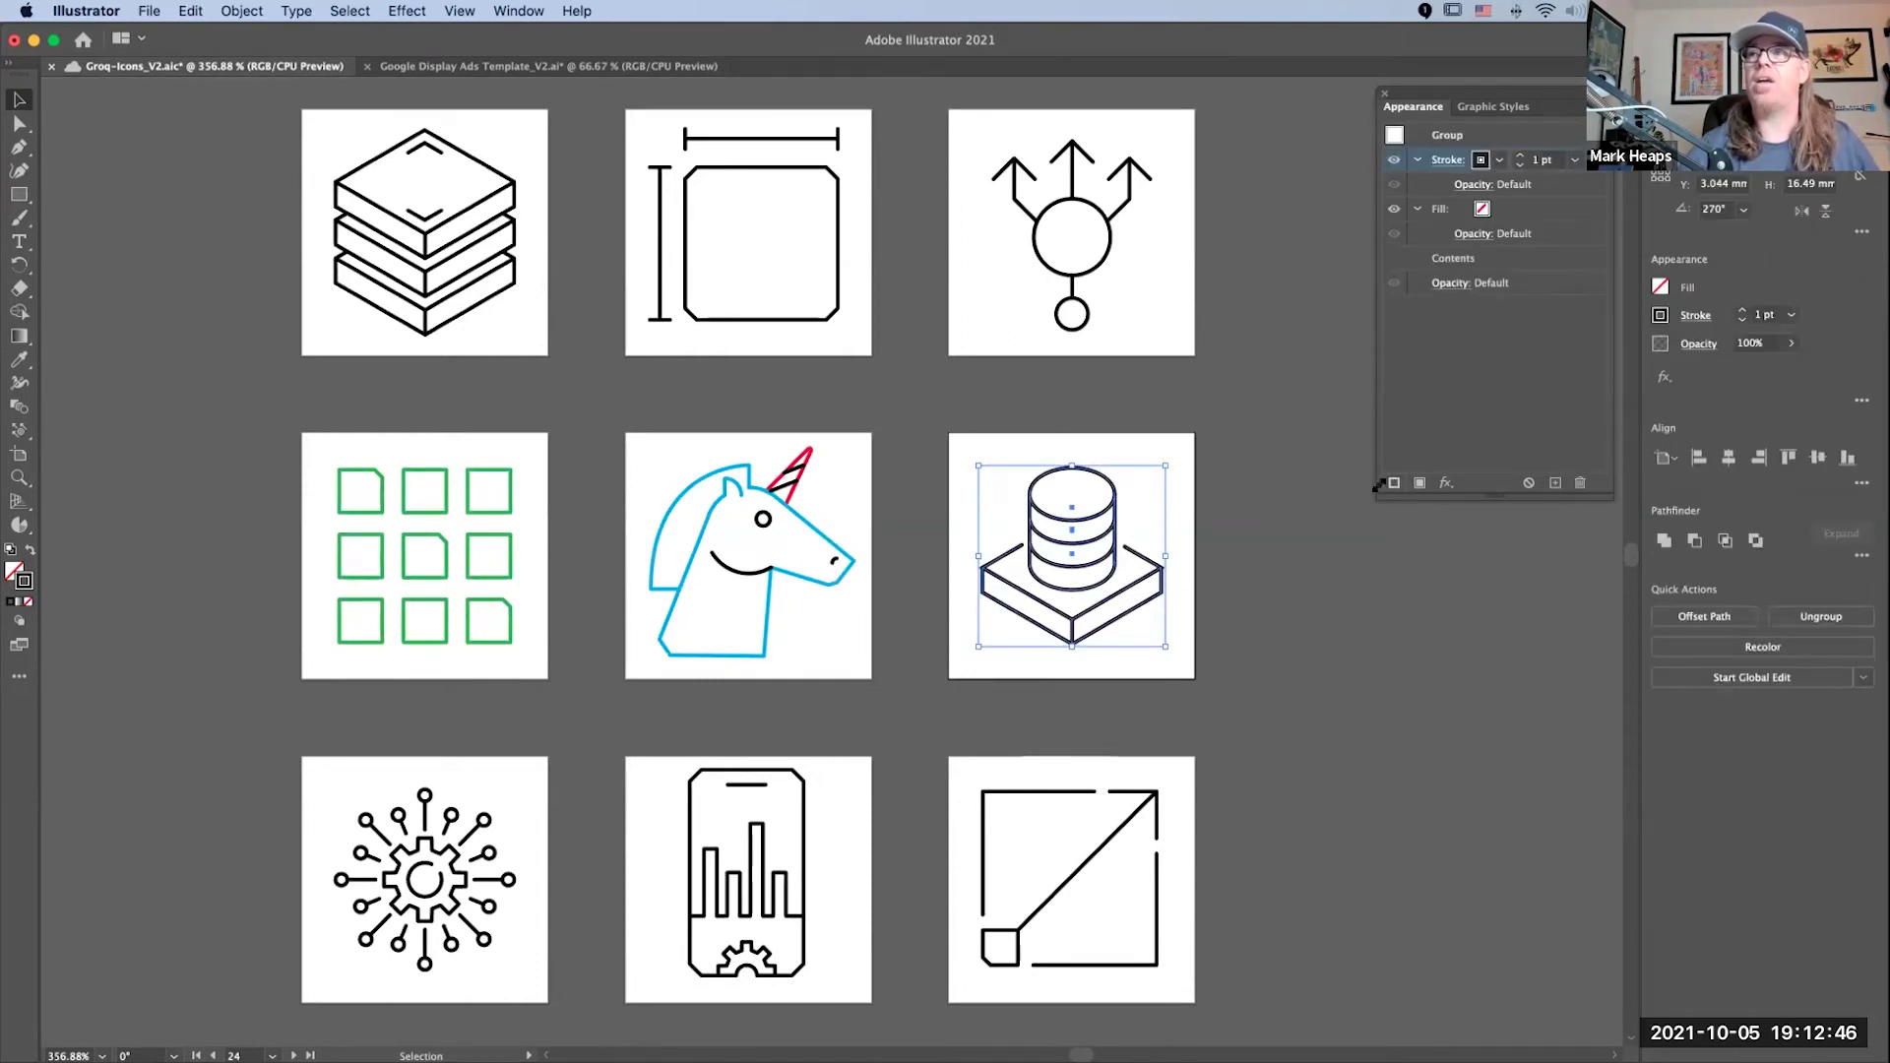
pyautogui.click(1499, 160)
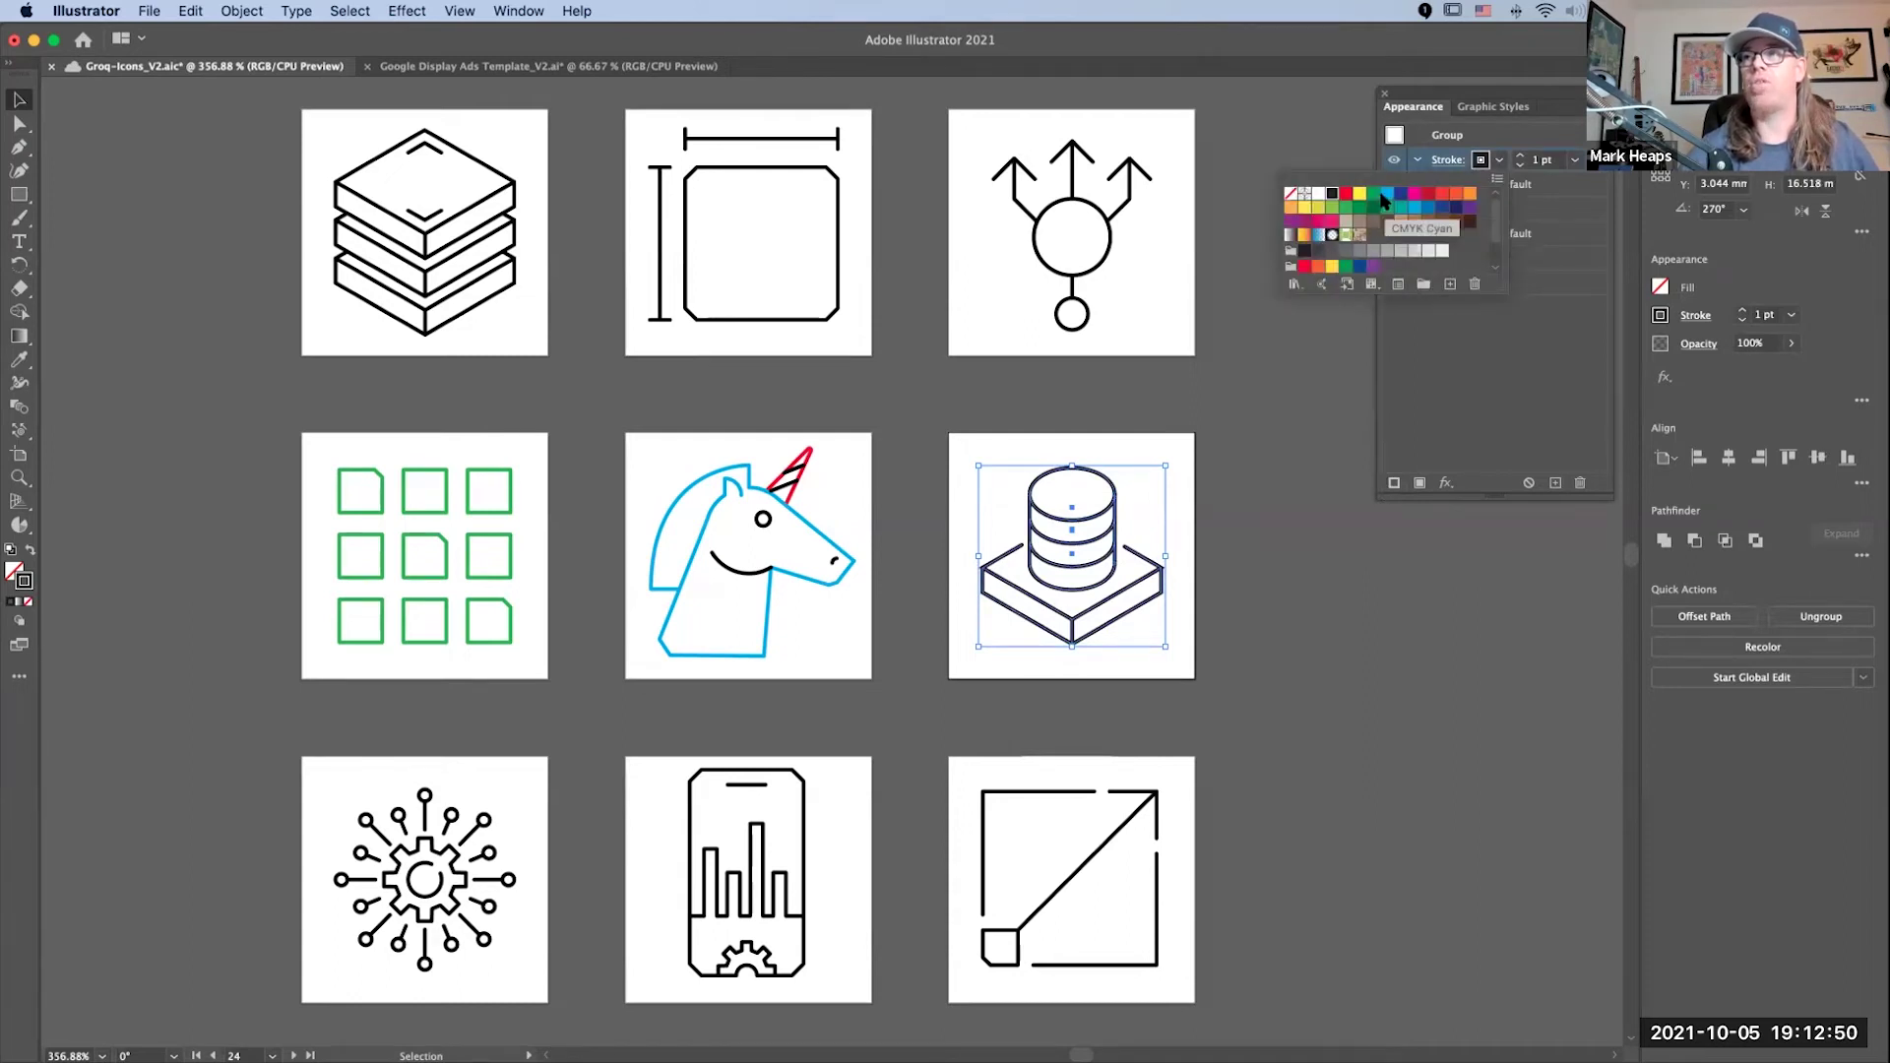
pyautogui.click(1375, 197)
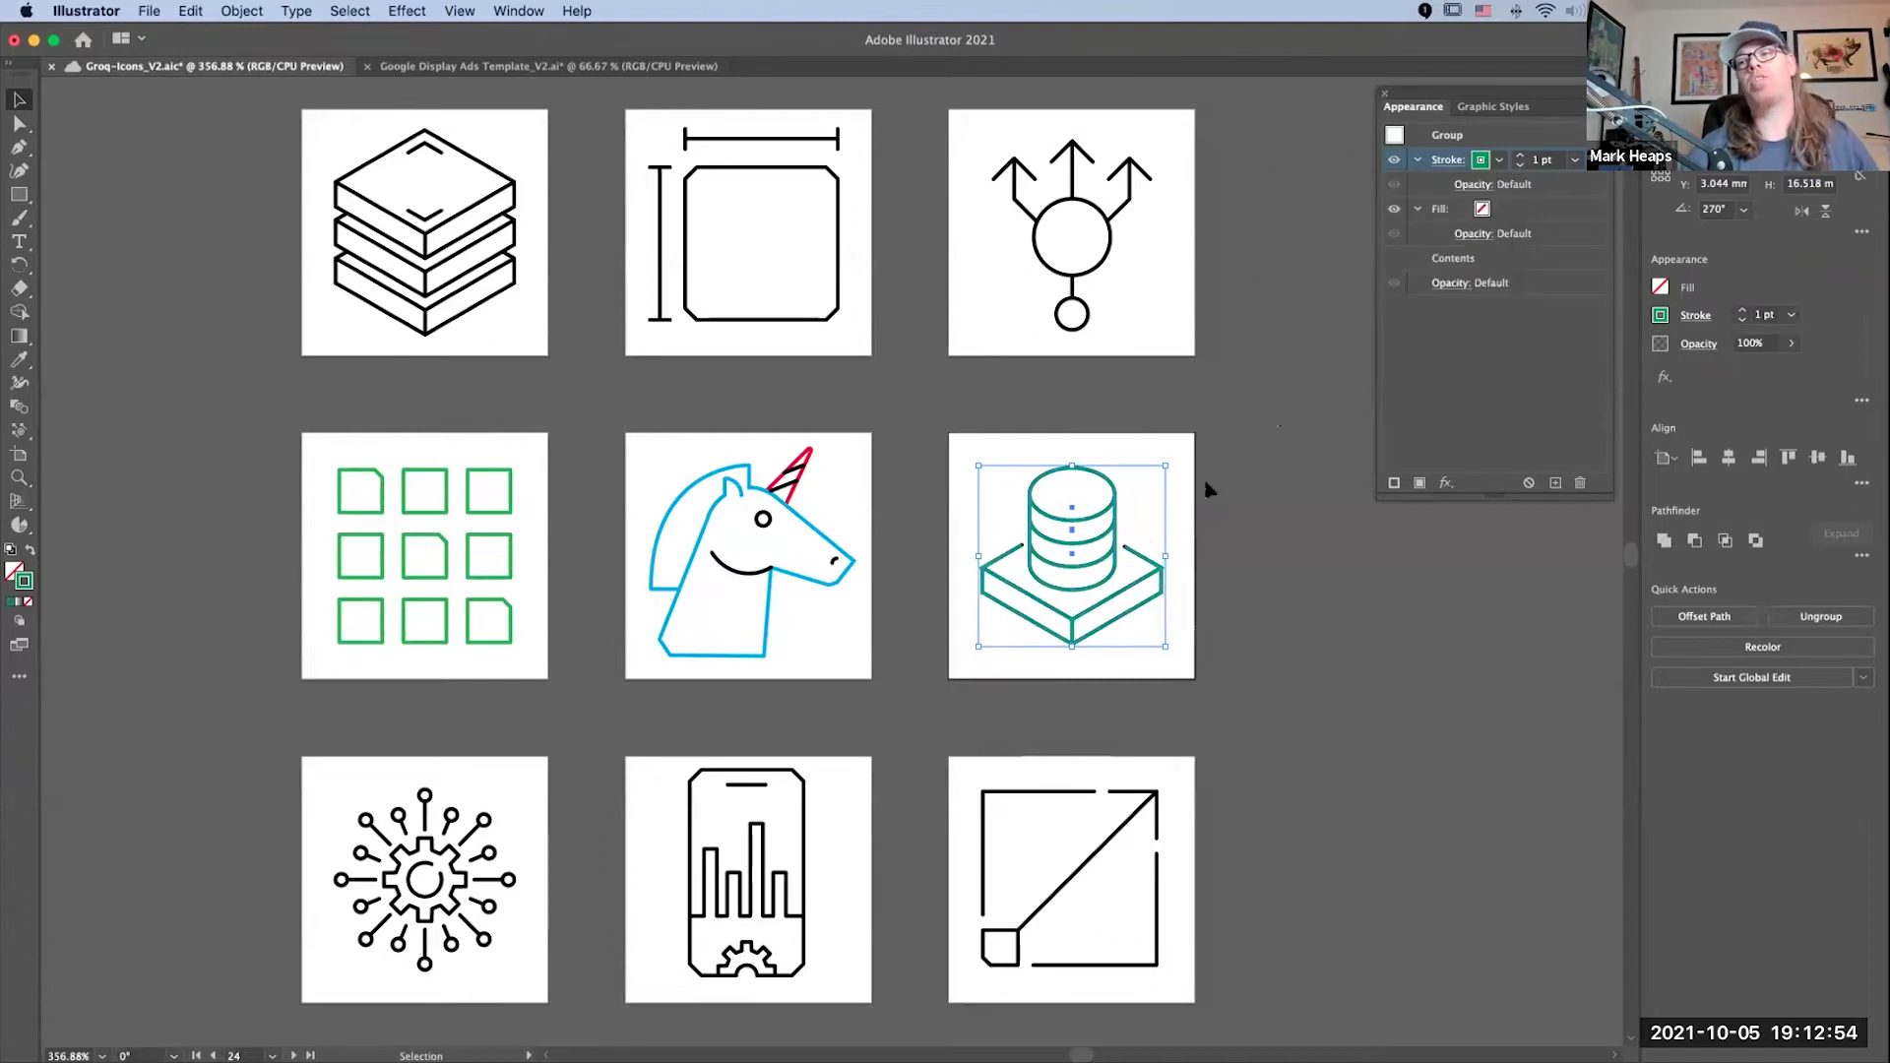
pyautogui.click(1236, 475)
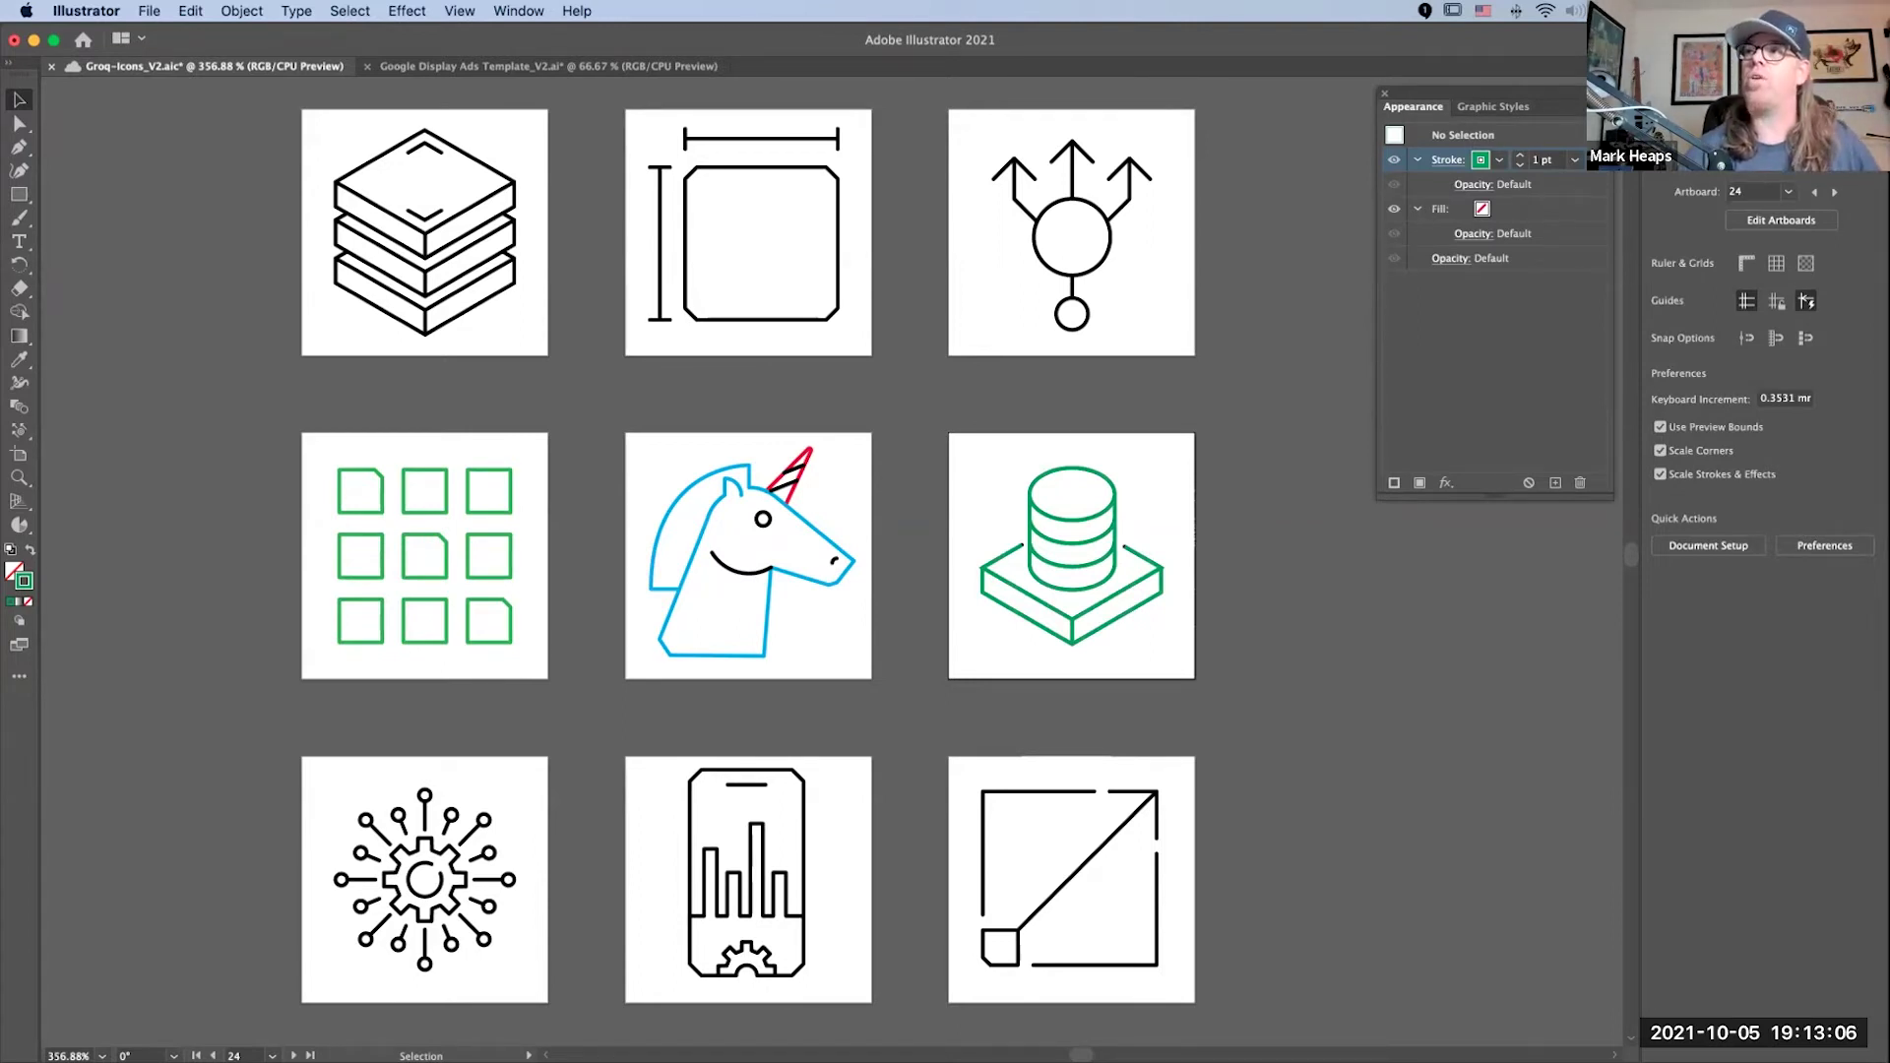
# Step: Check which artwork is on the existing layer by selecting everything, deselect it, and add a new layer to the icon document
pyautogui.press('F7')
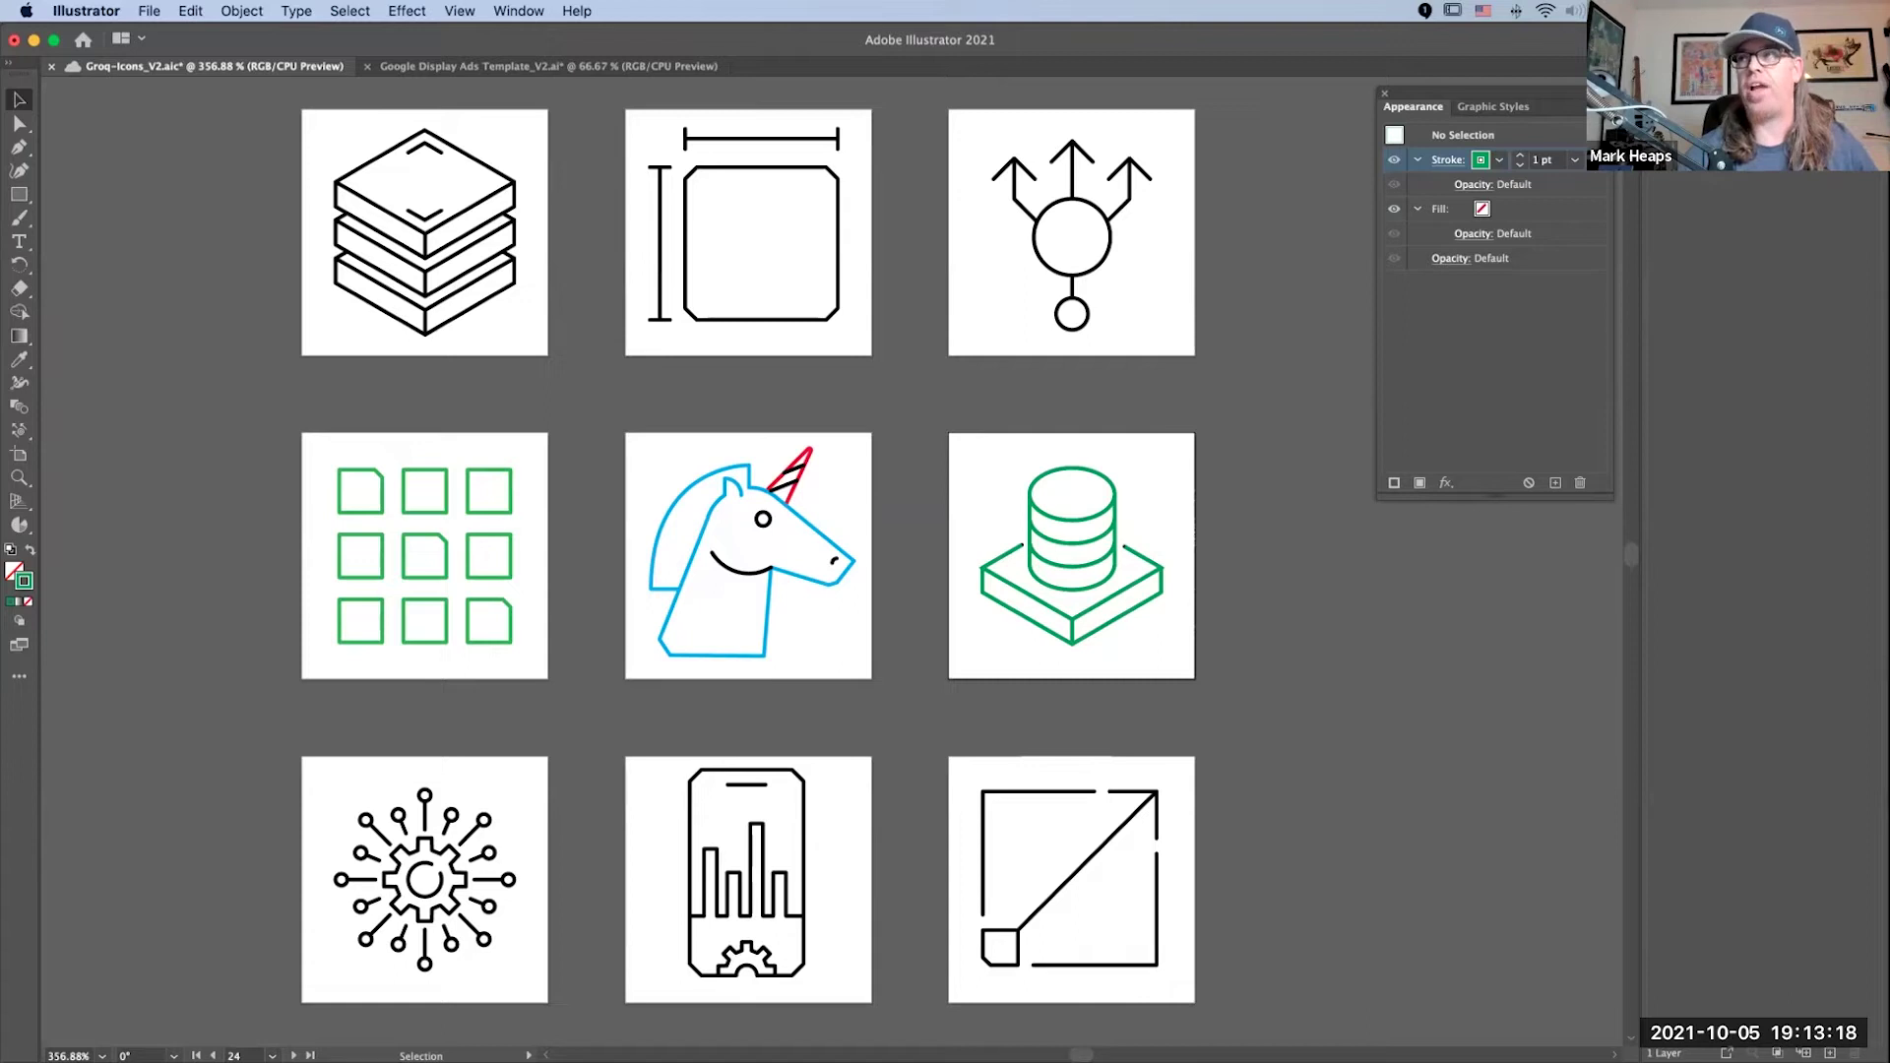
pyautogui.press('super+a')
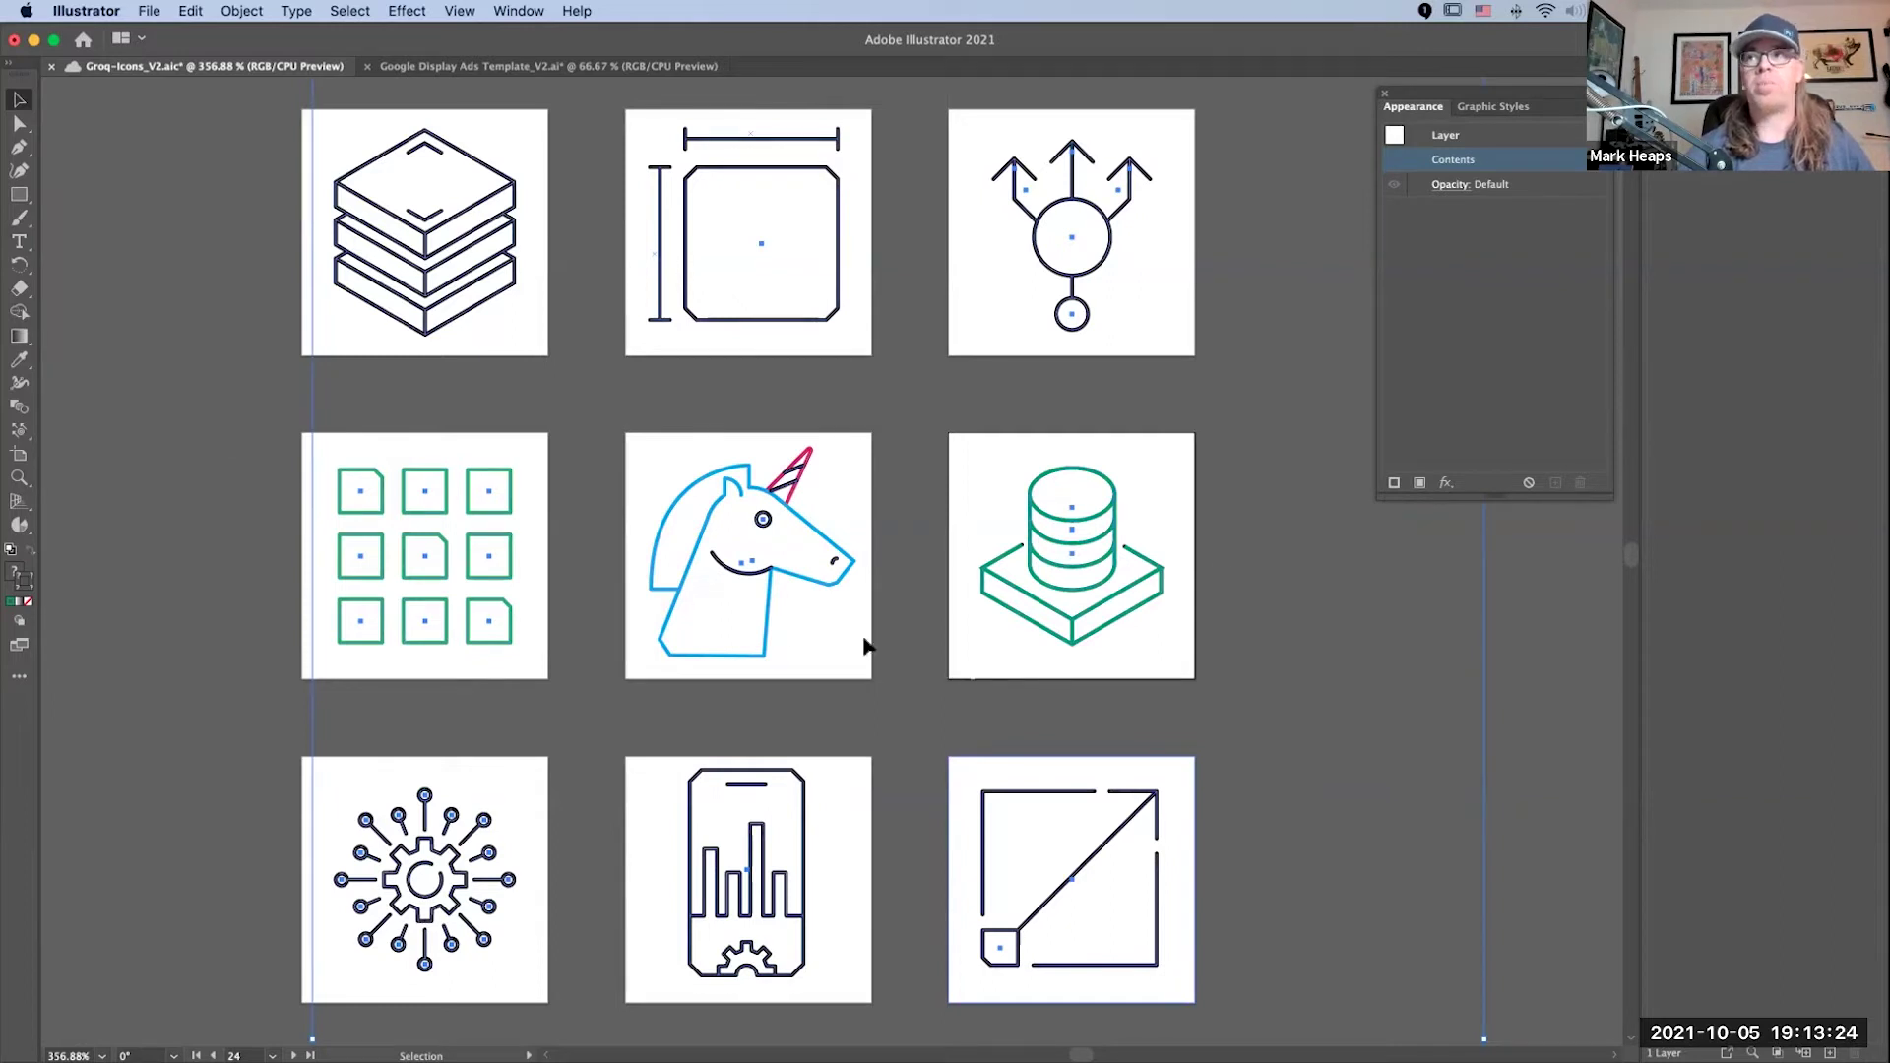
pyautogui.click(1525, 645)
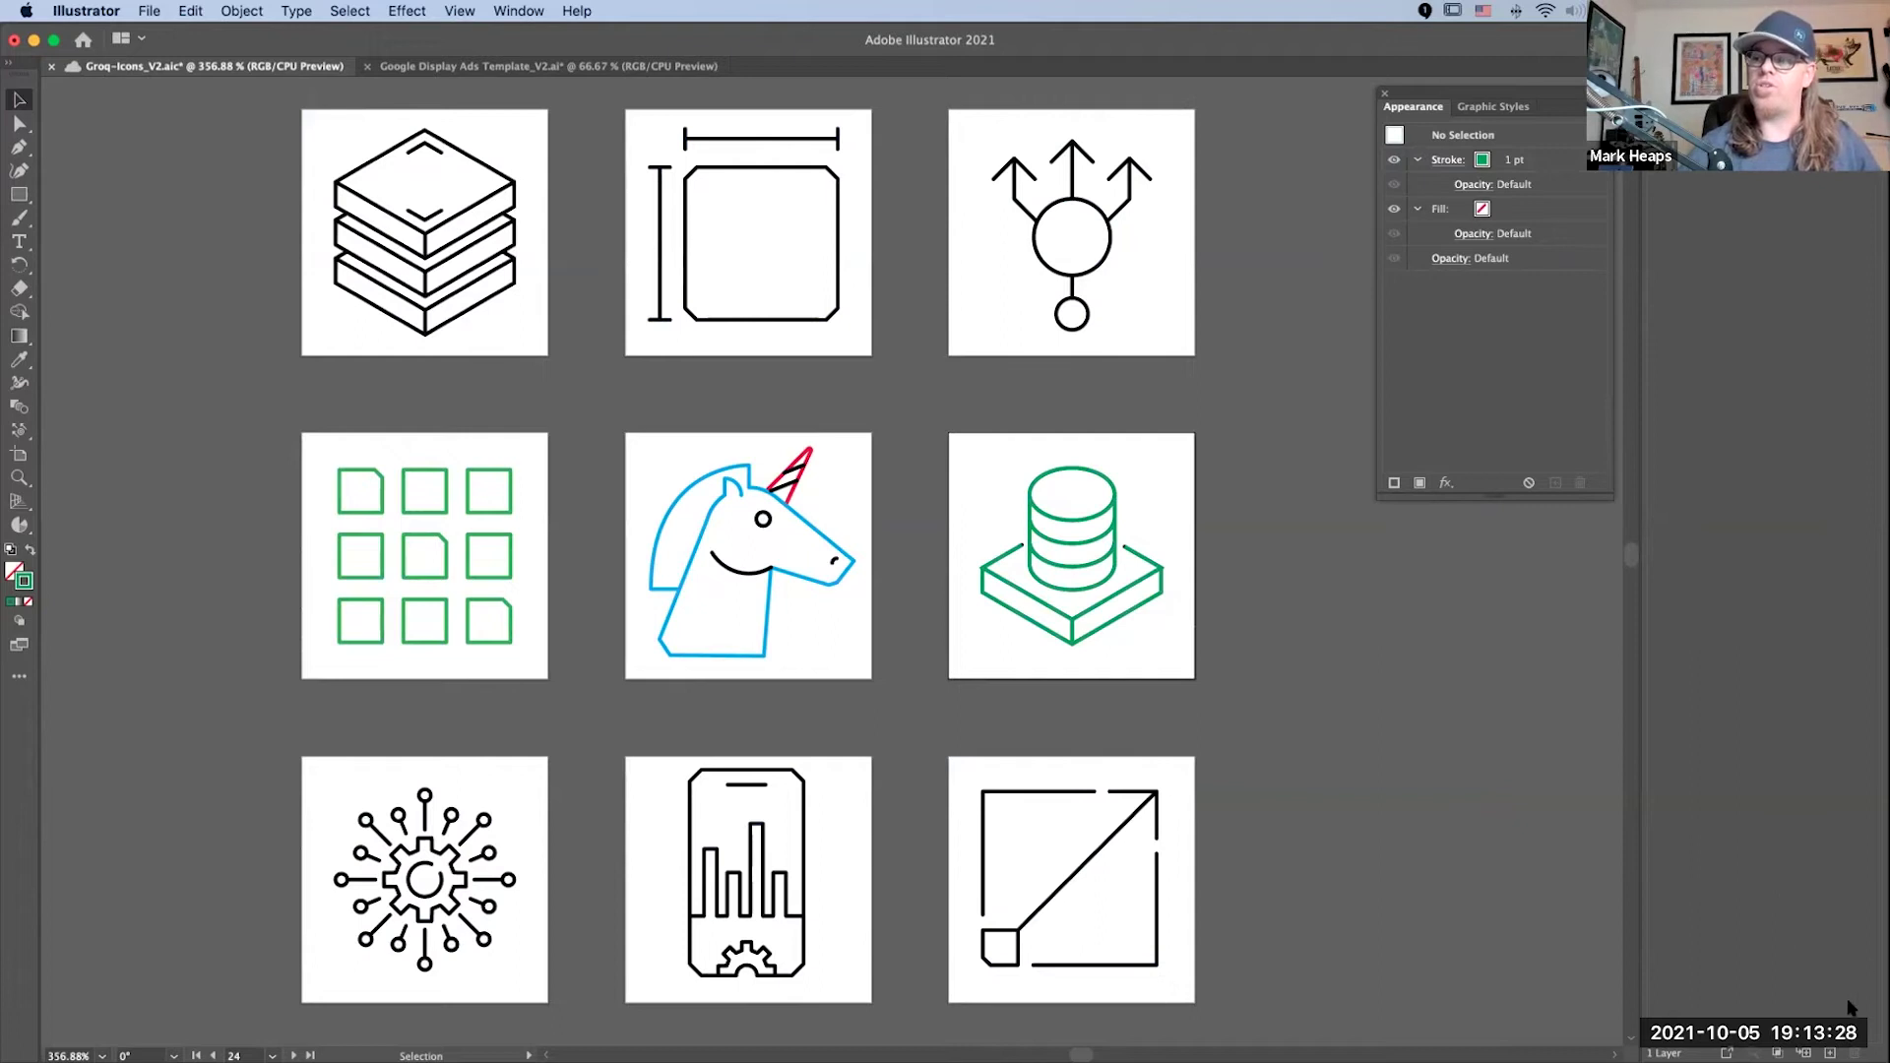
pyautogui.click(1830, 1053)
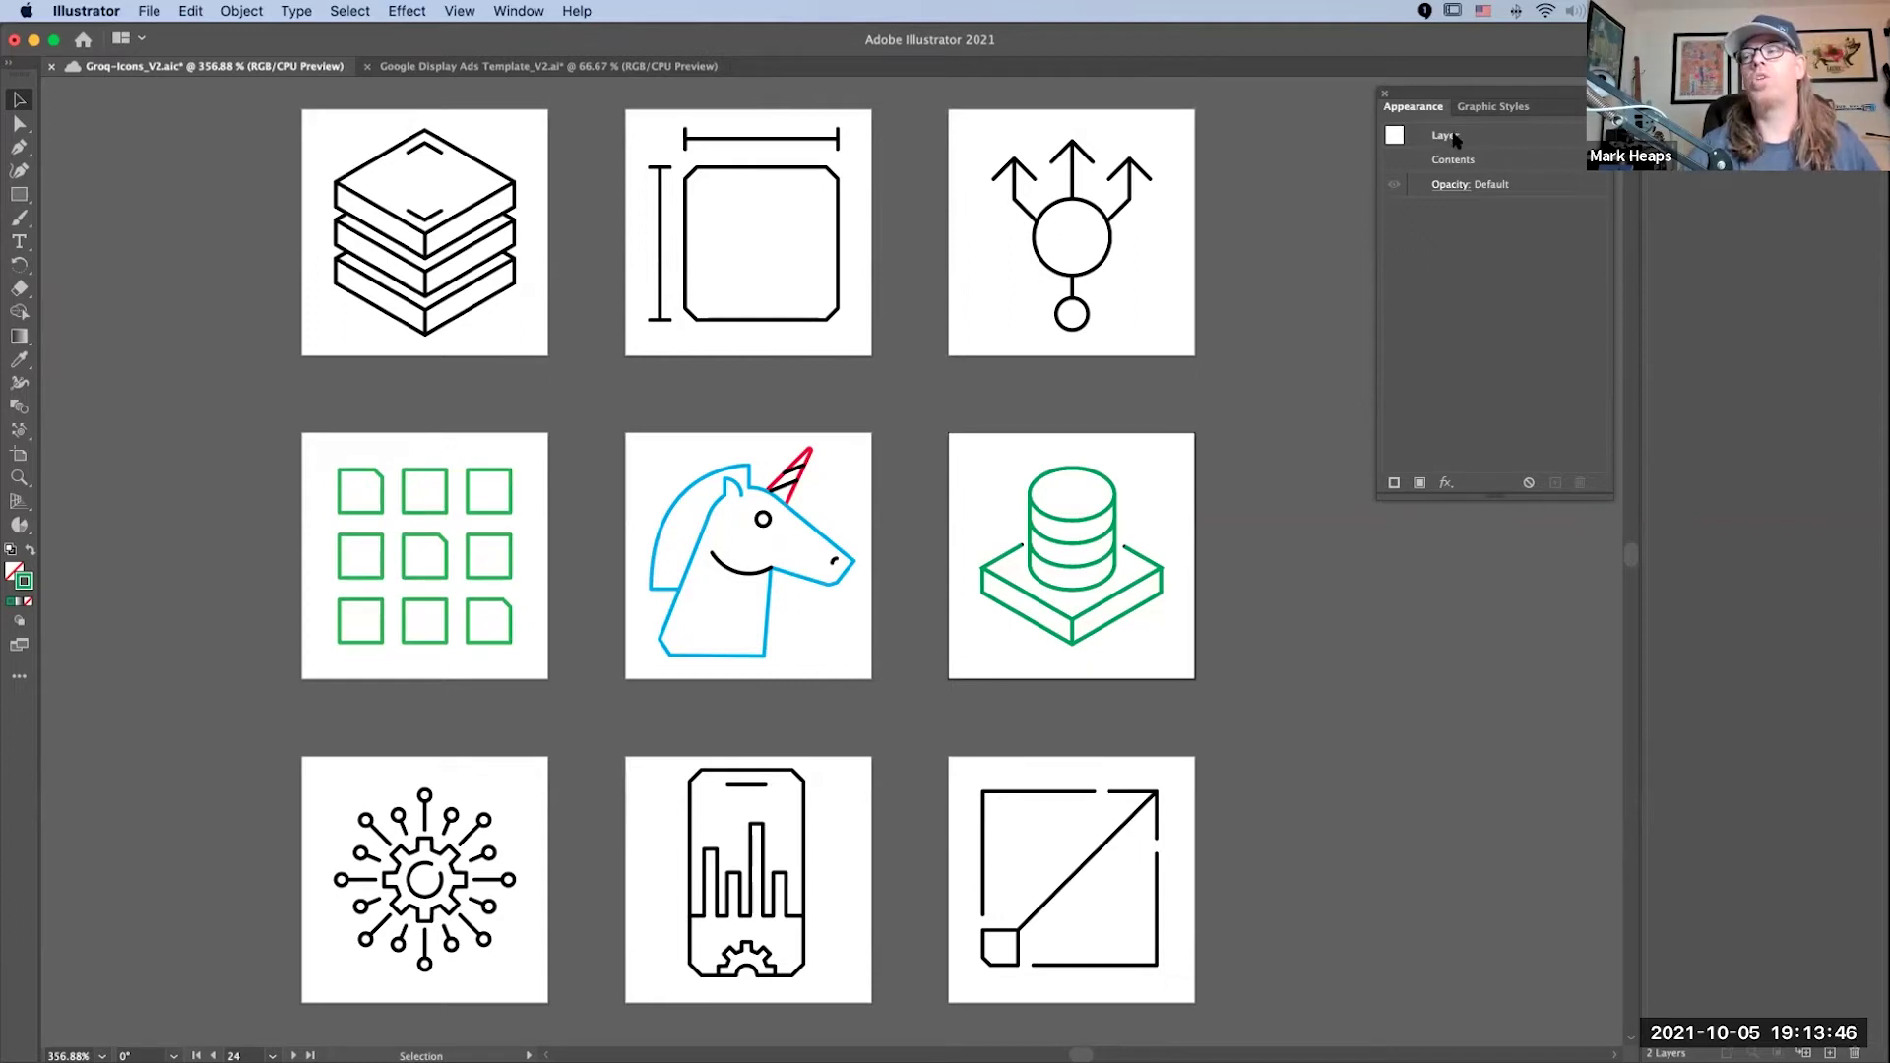
# Step: Give the new layer itself an orange-red stroke of 1.5 pt, save the document and deselect
pyautogui.click(1394, 482)
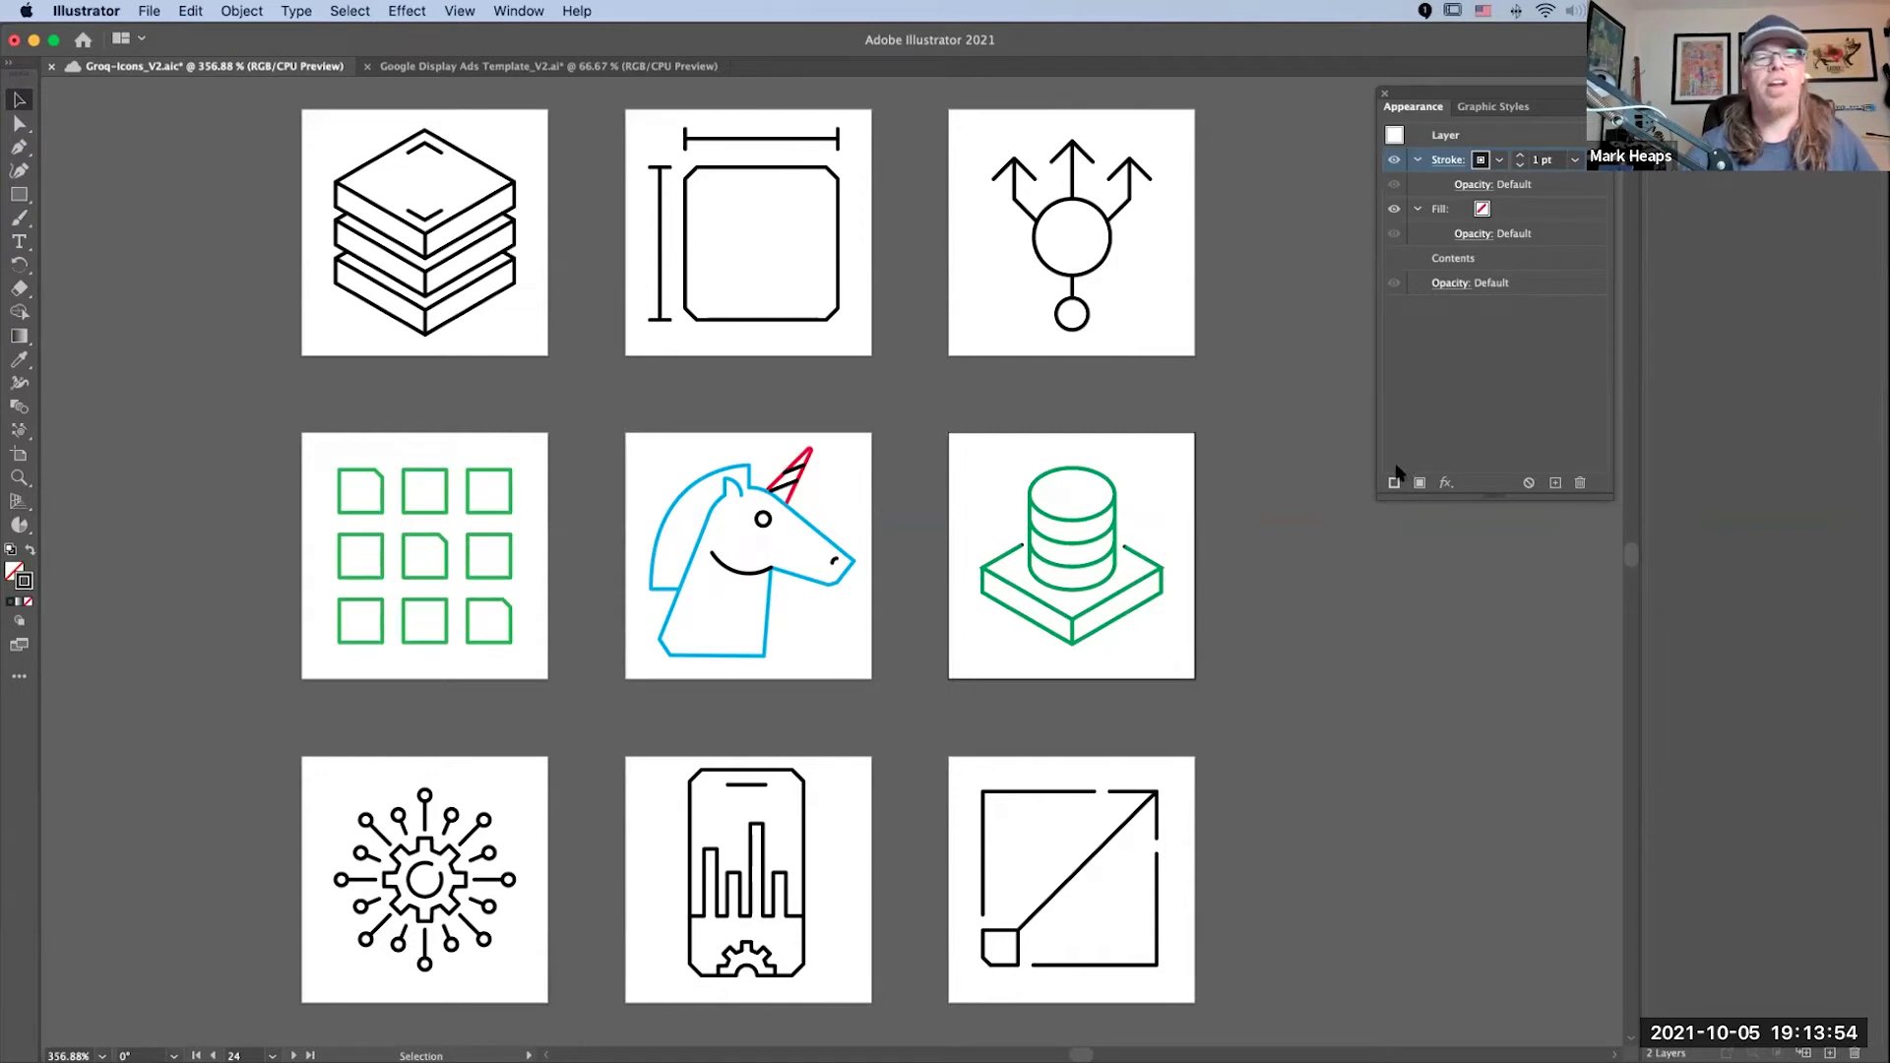
pyautogui.click(1498, 164)
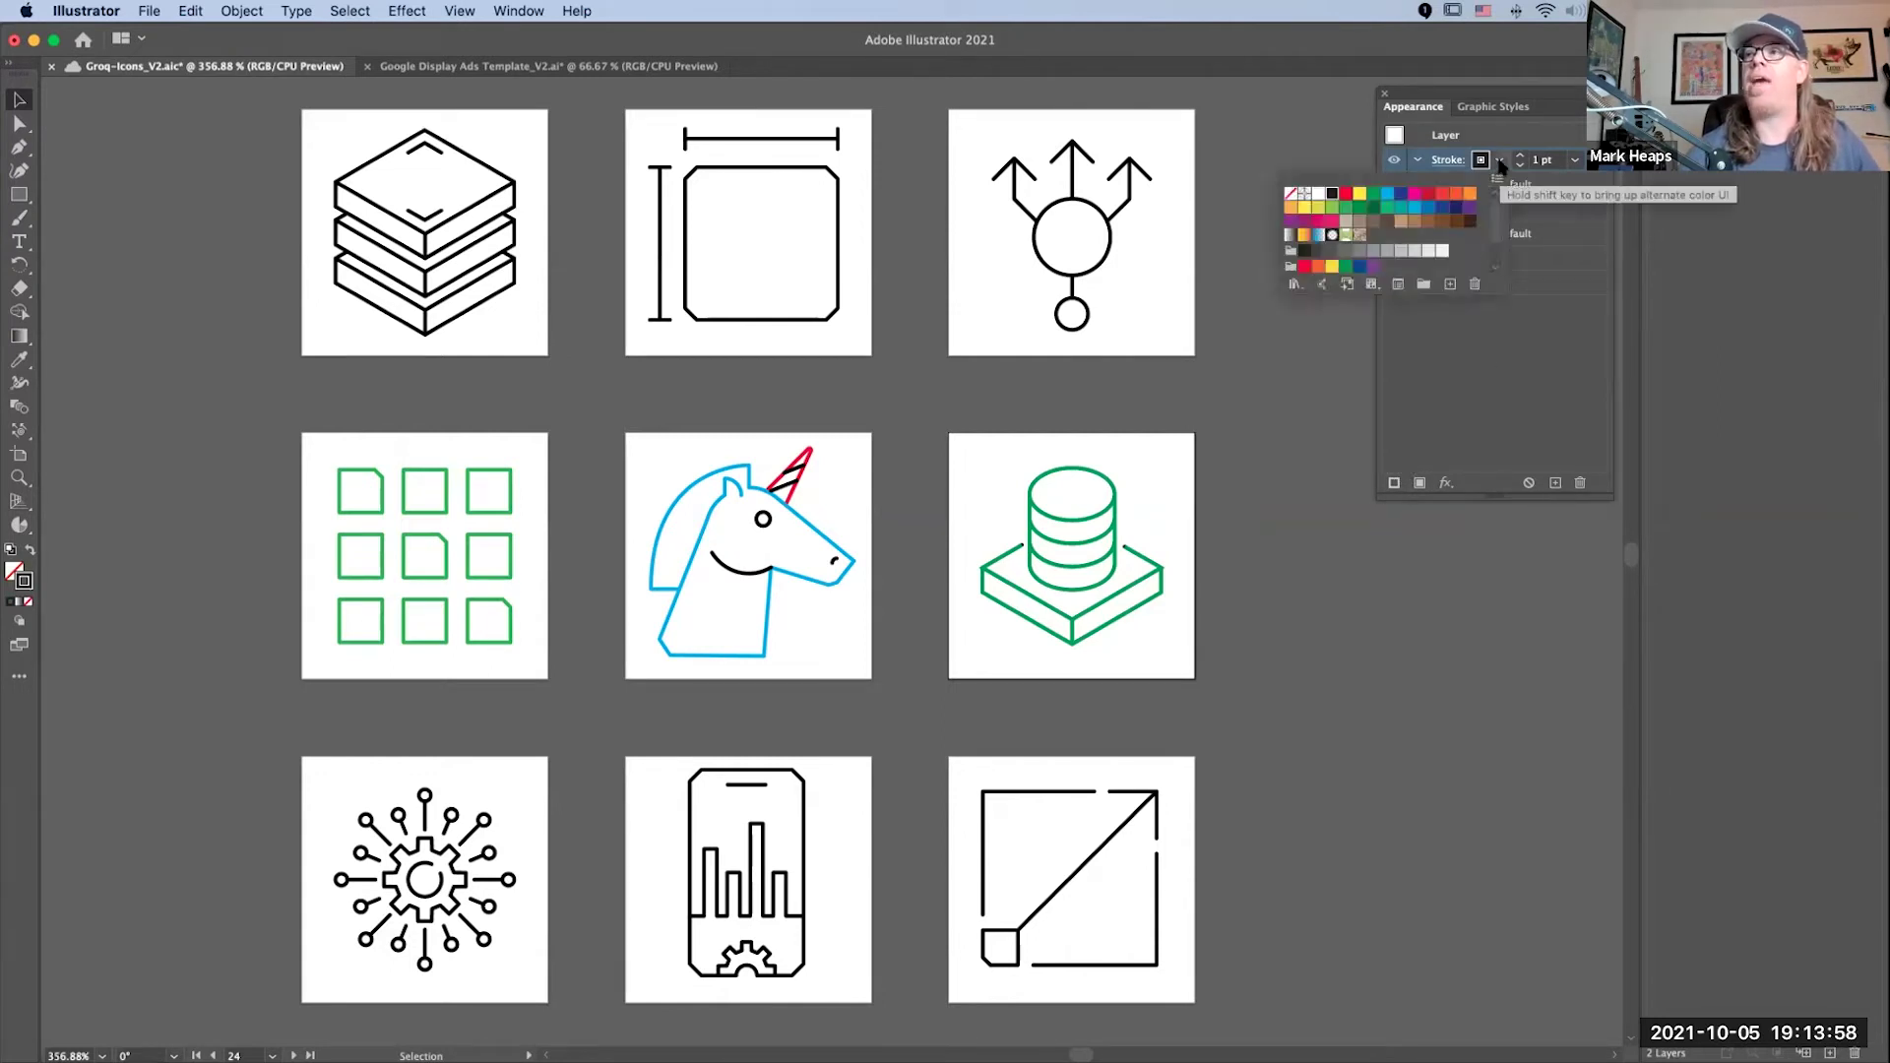
pyautogui.click(1455, 194)
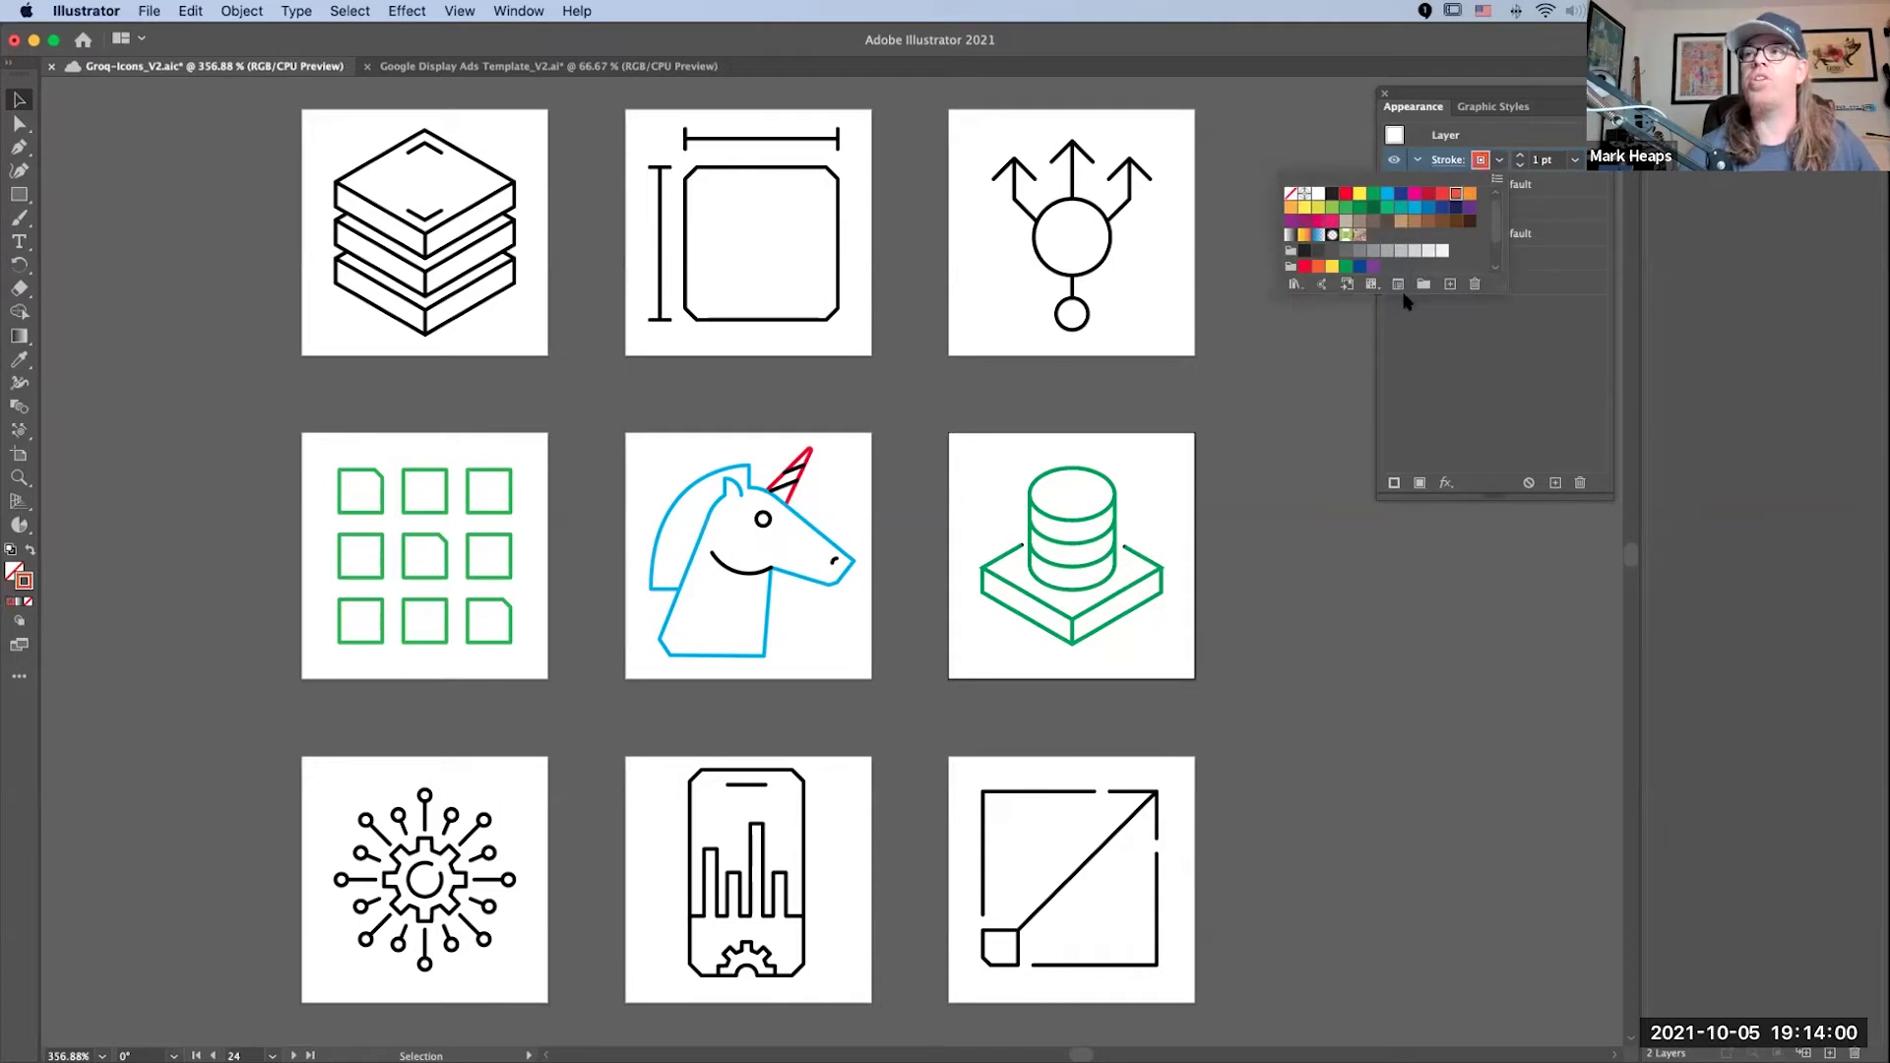
pyautogui.click(1544, 313)
pyautogui.click(1560, 162)
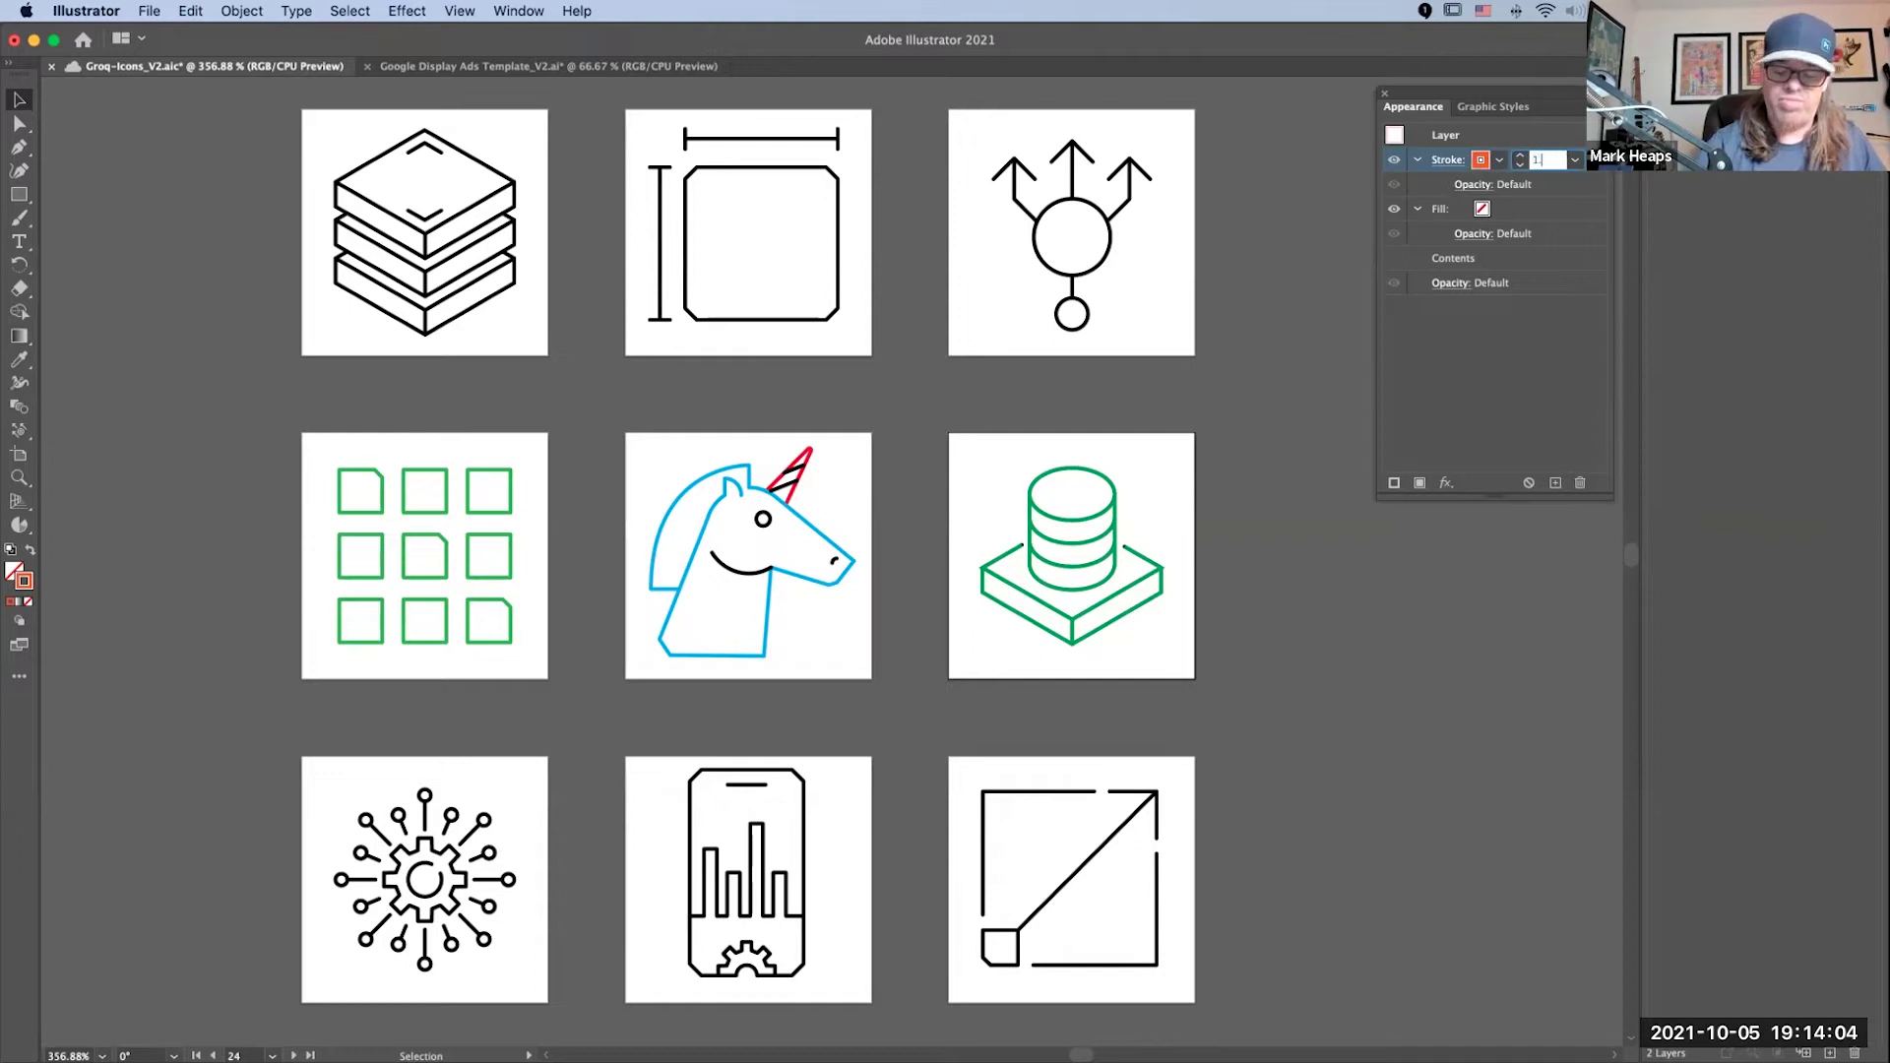
pyautogui.press('super+s')
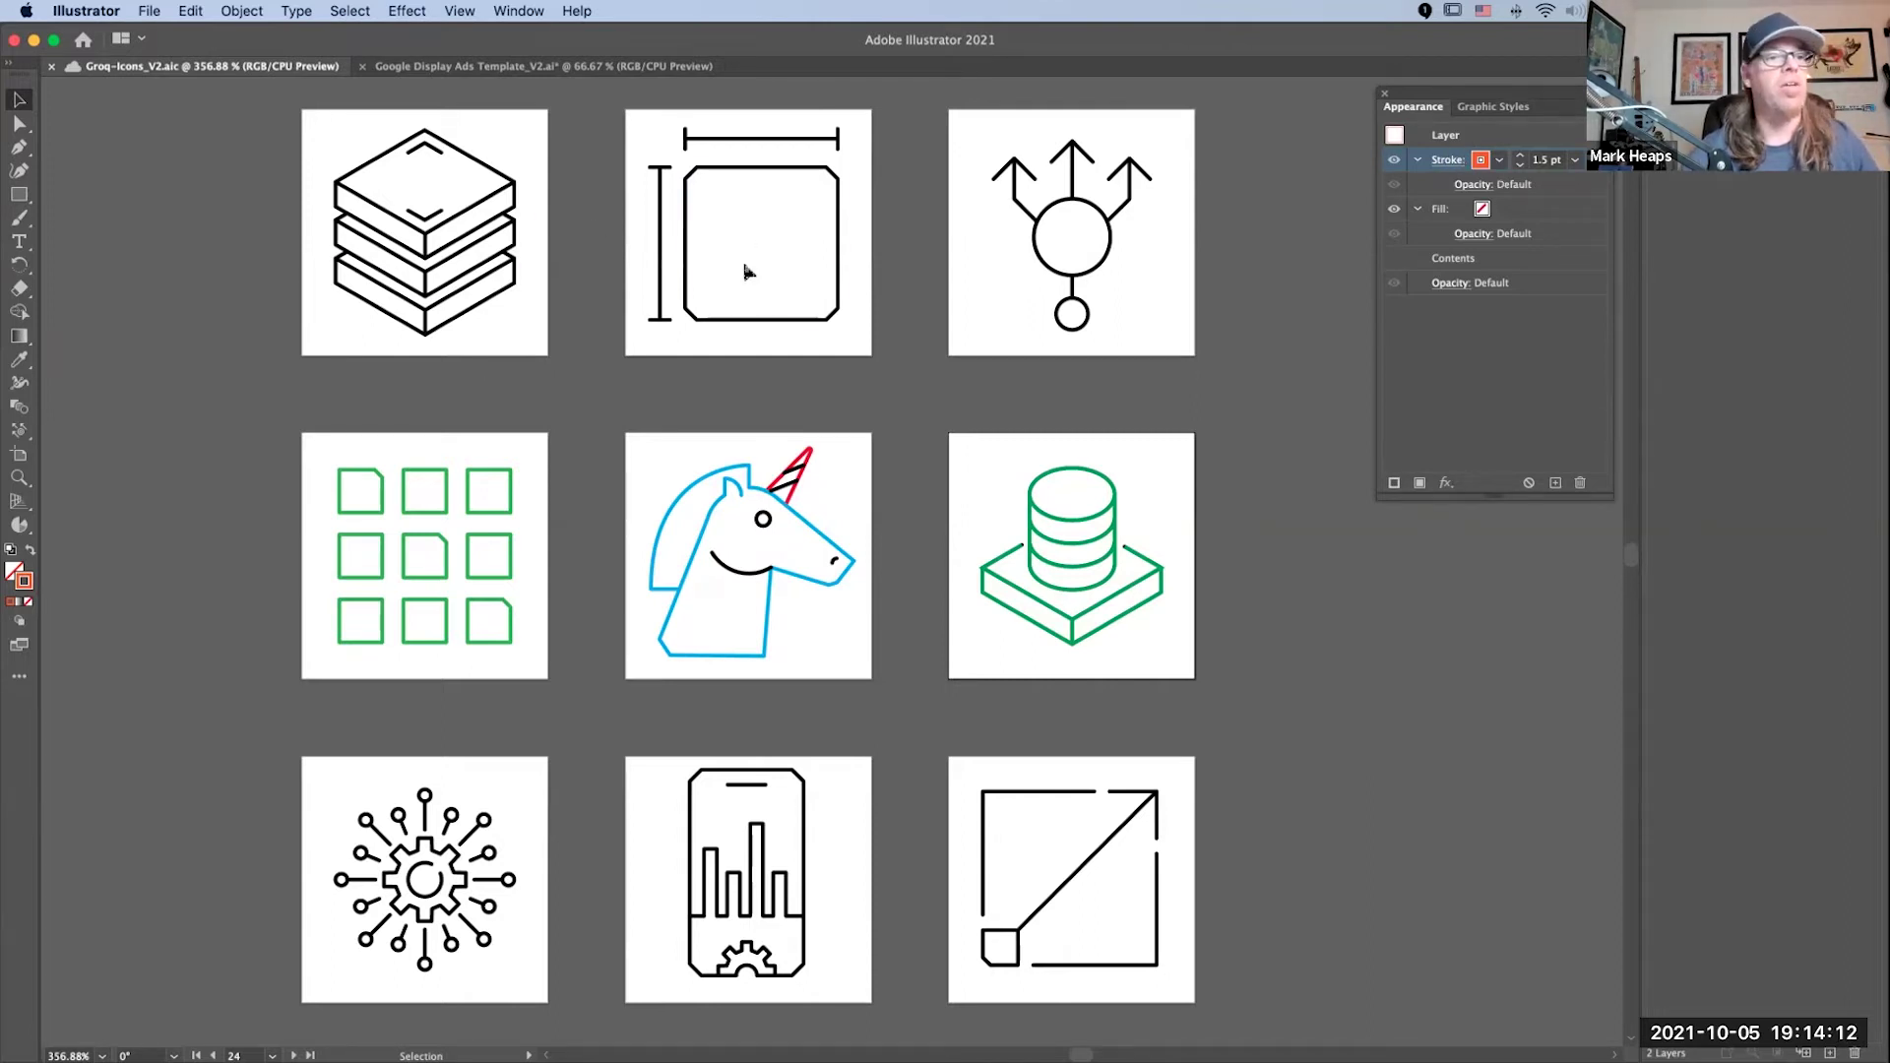
pyautogui.click(1307, 409)
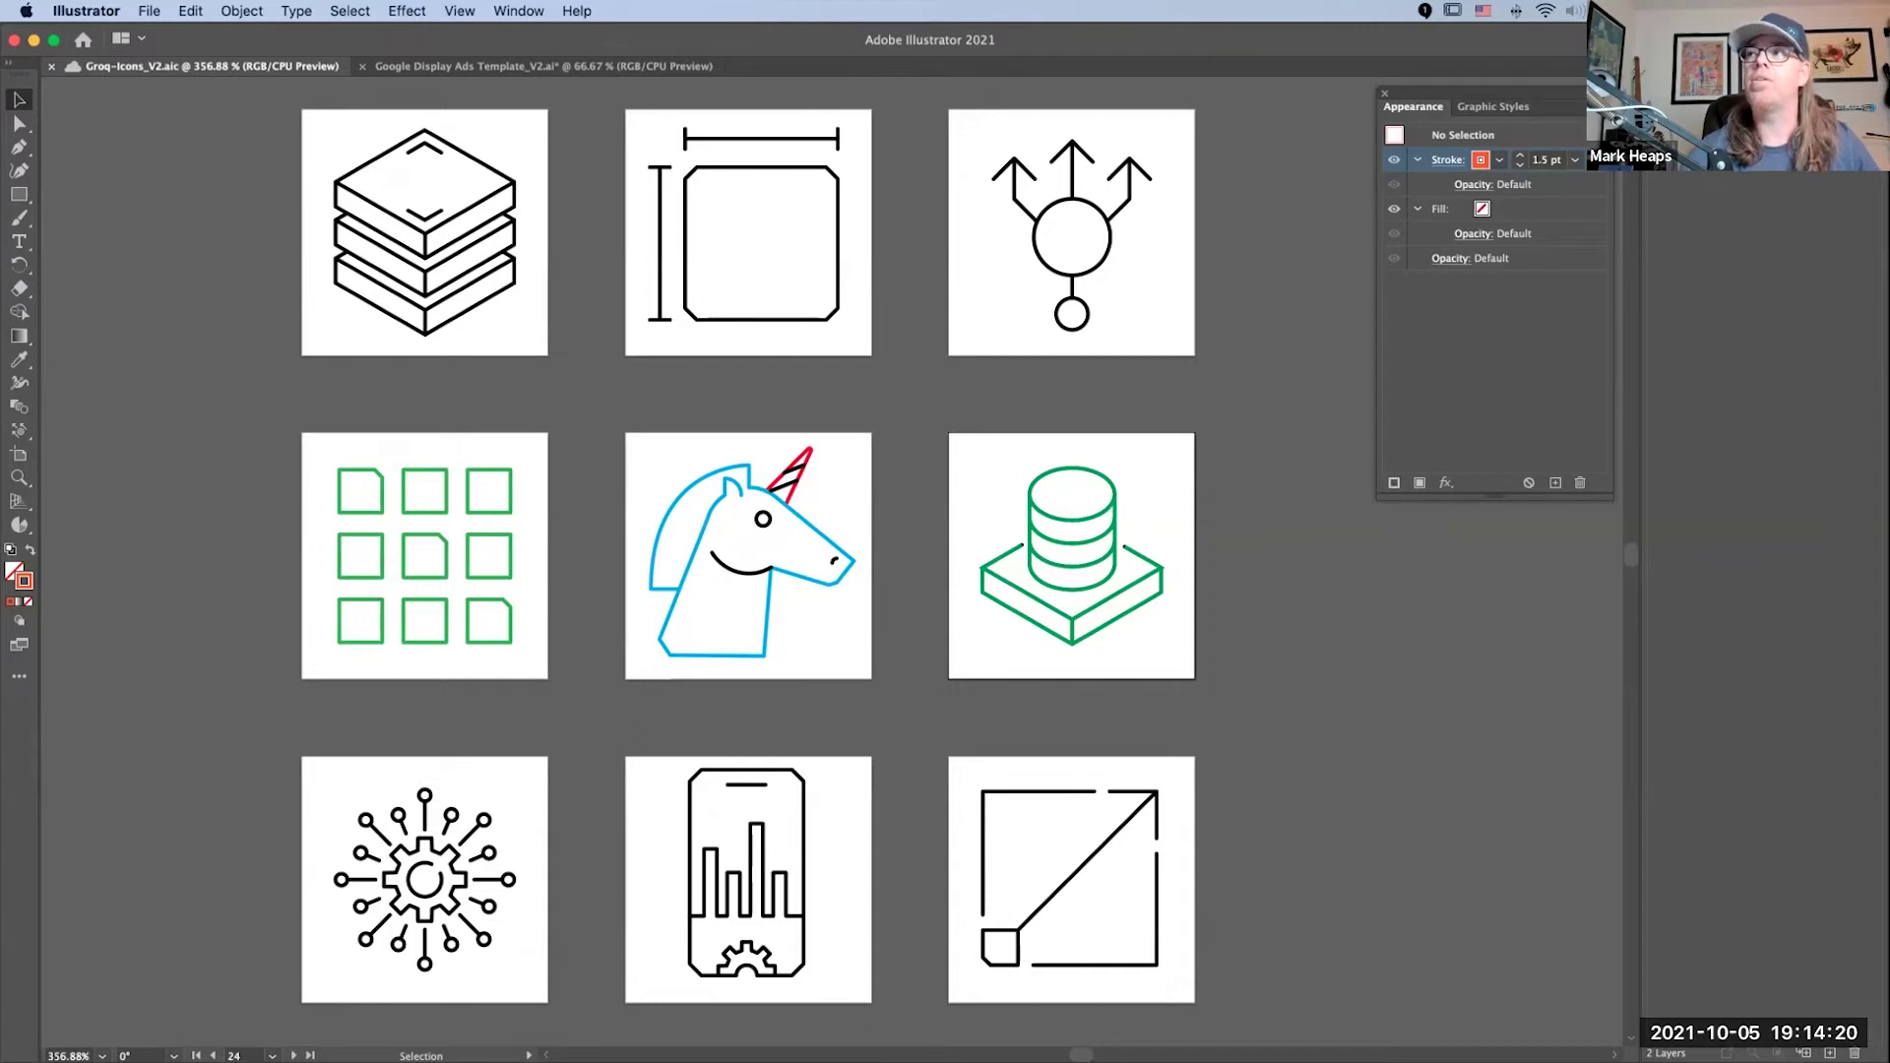
# Step: Try moving all the icon artwork onto the orange-stroked layer, undo the move and deselect
pyautogui.press('super+a')
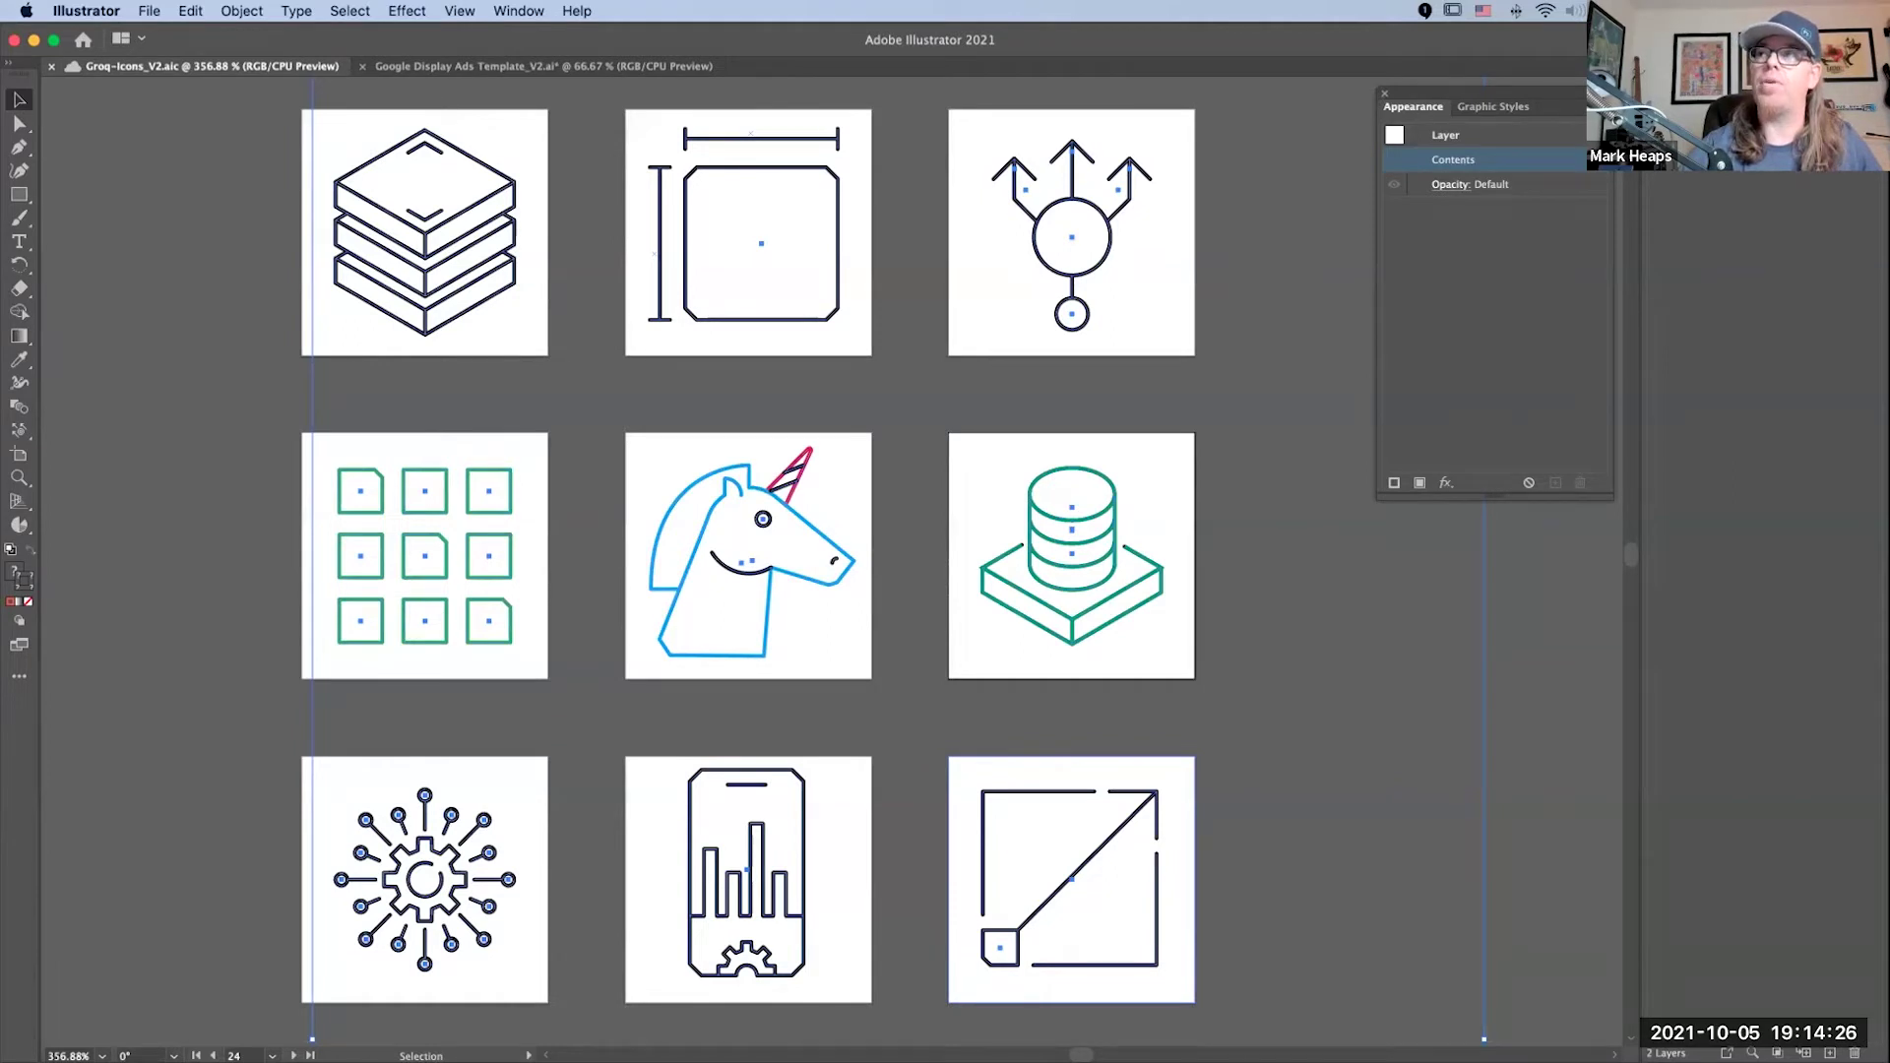
pyautogui.click(1847, 192)
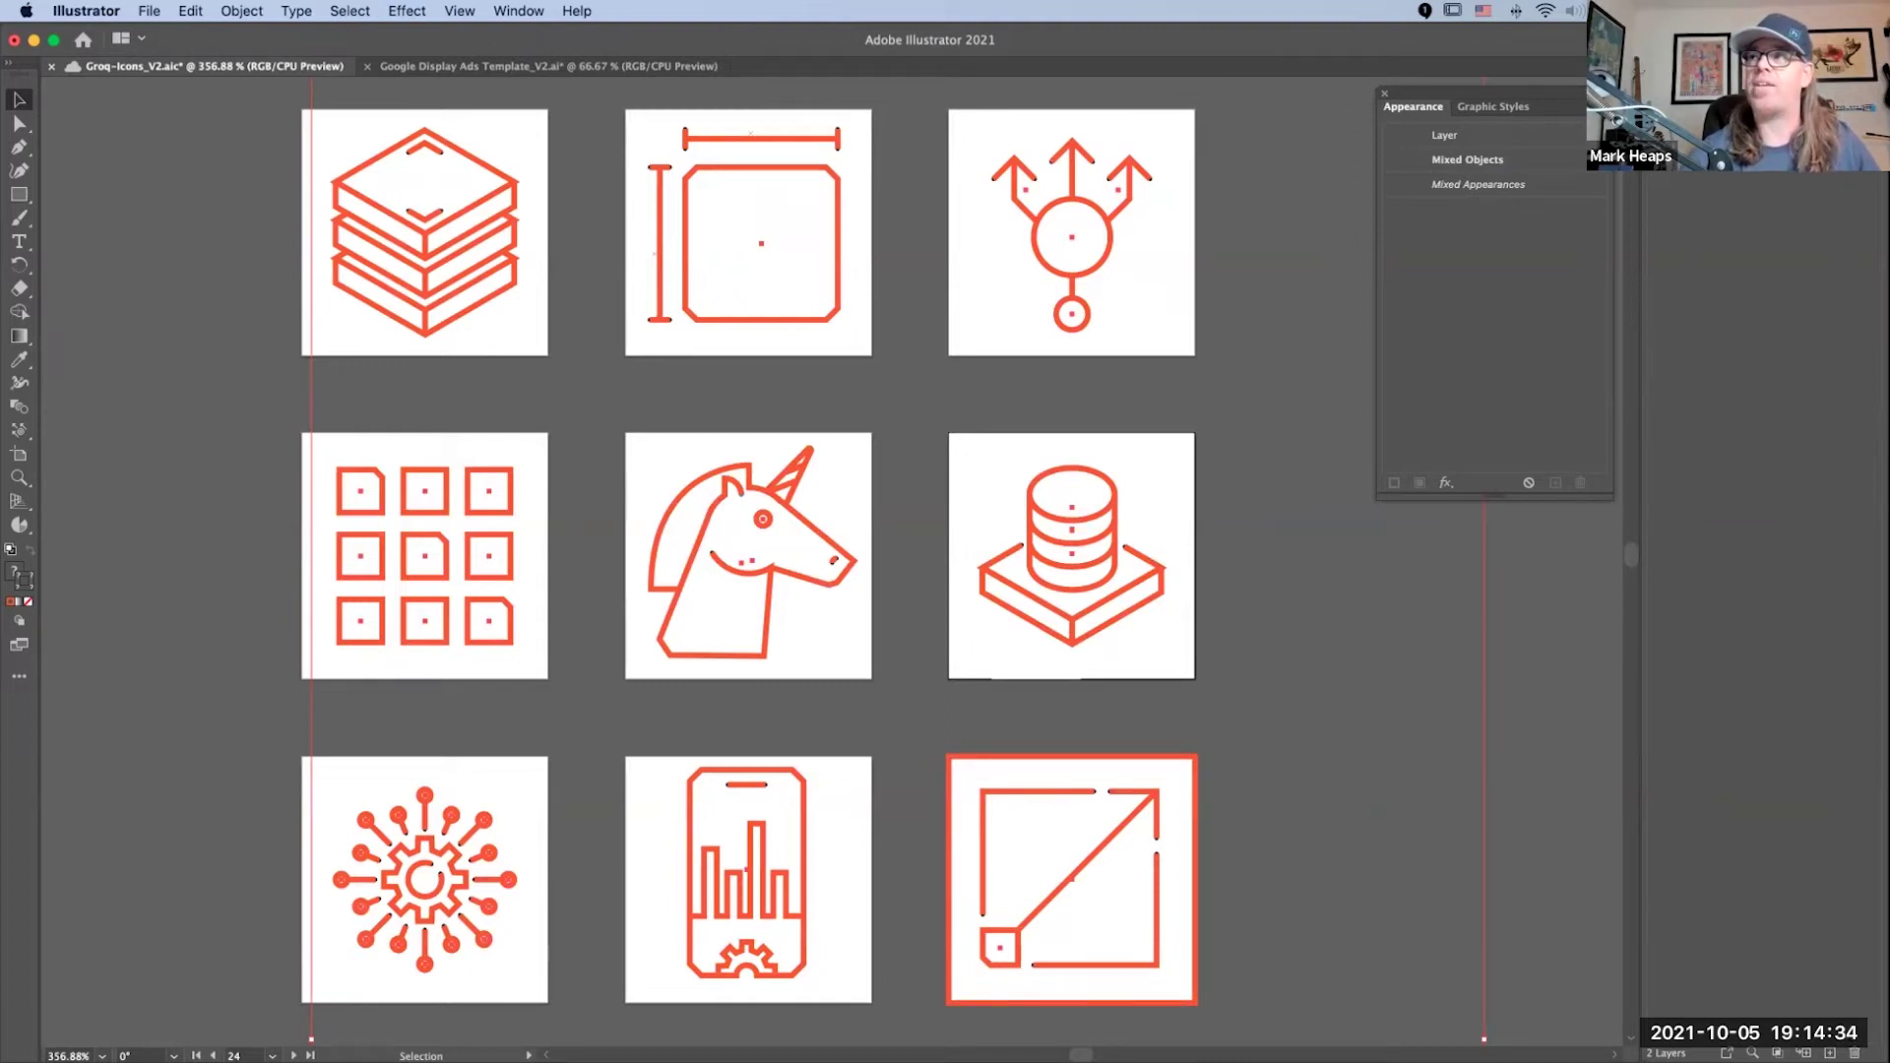
pyautogui.press('super+z')
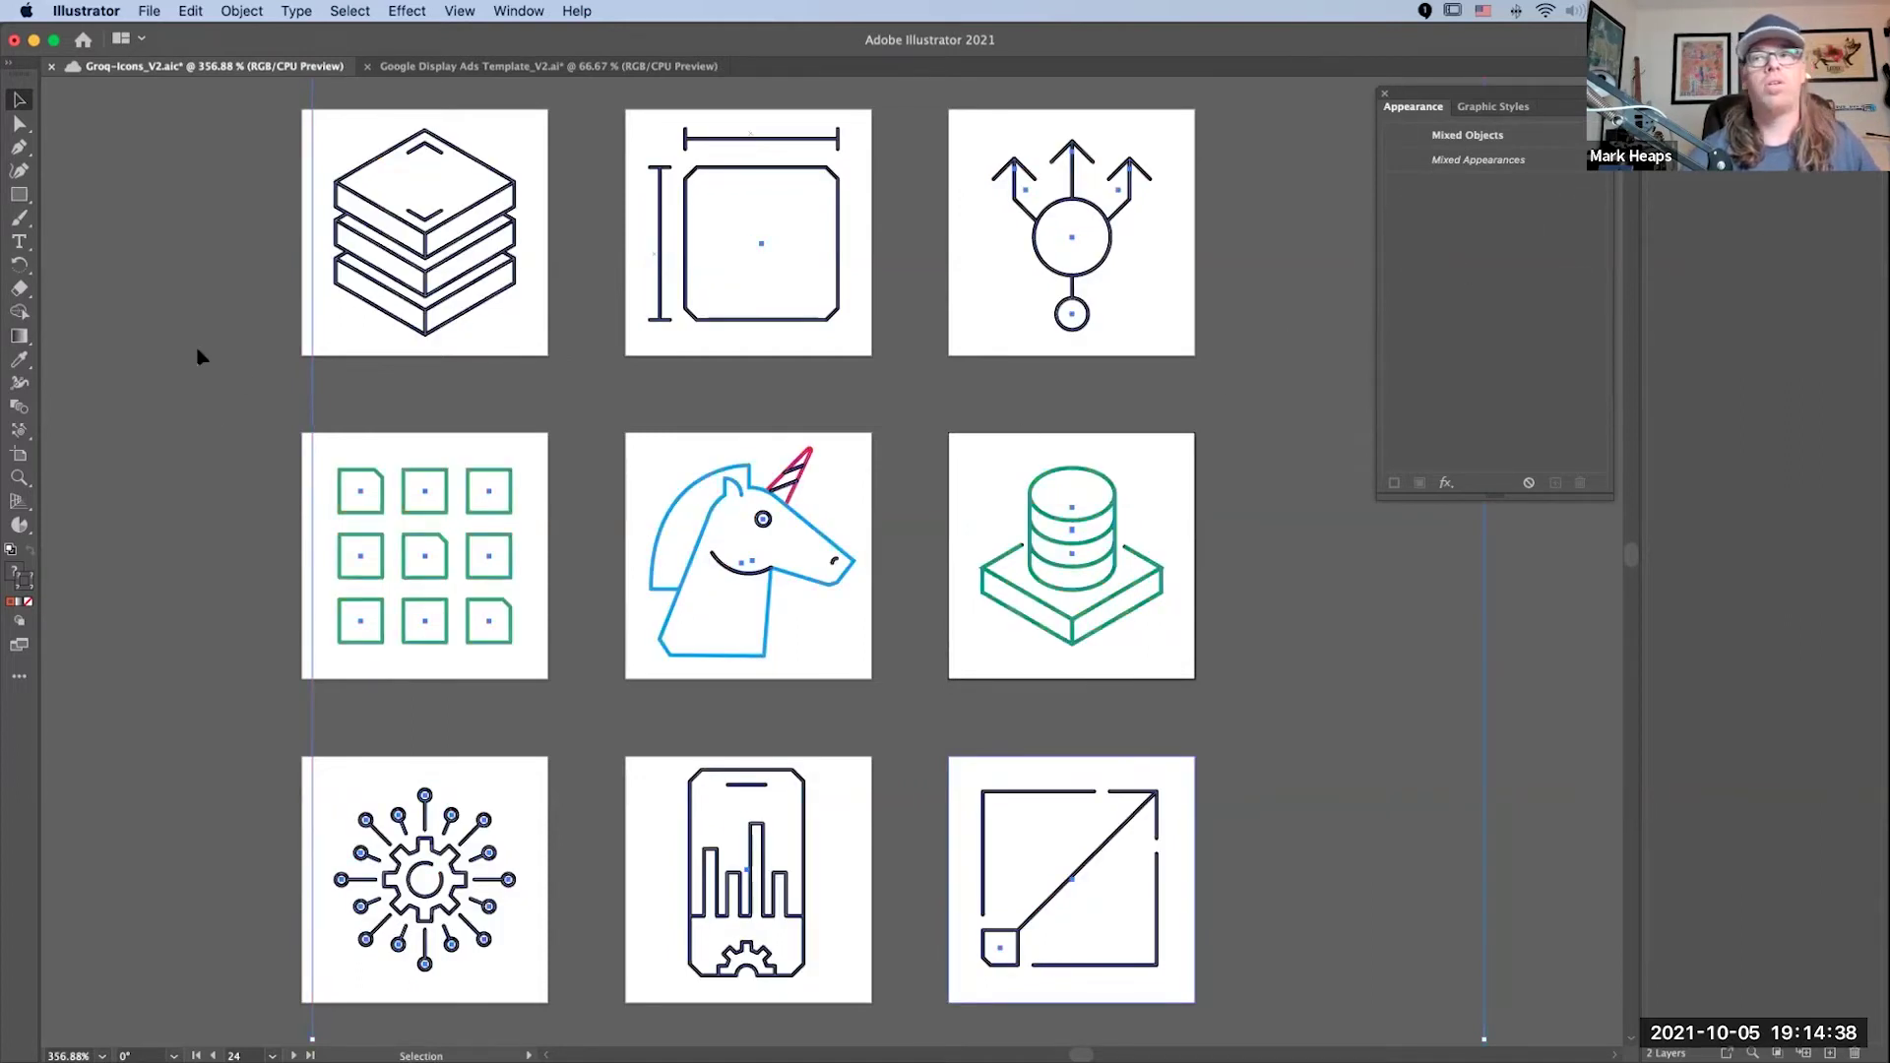
pyautogui.click(192, 630)
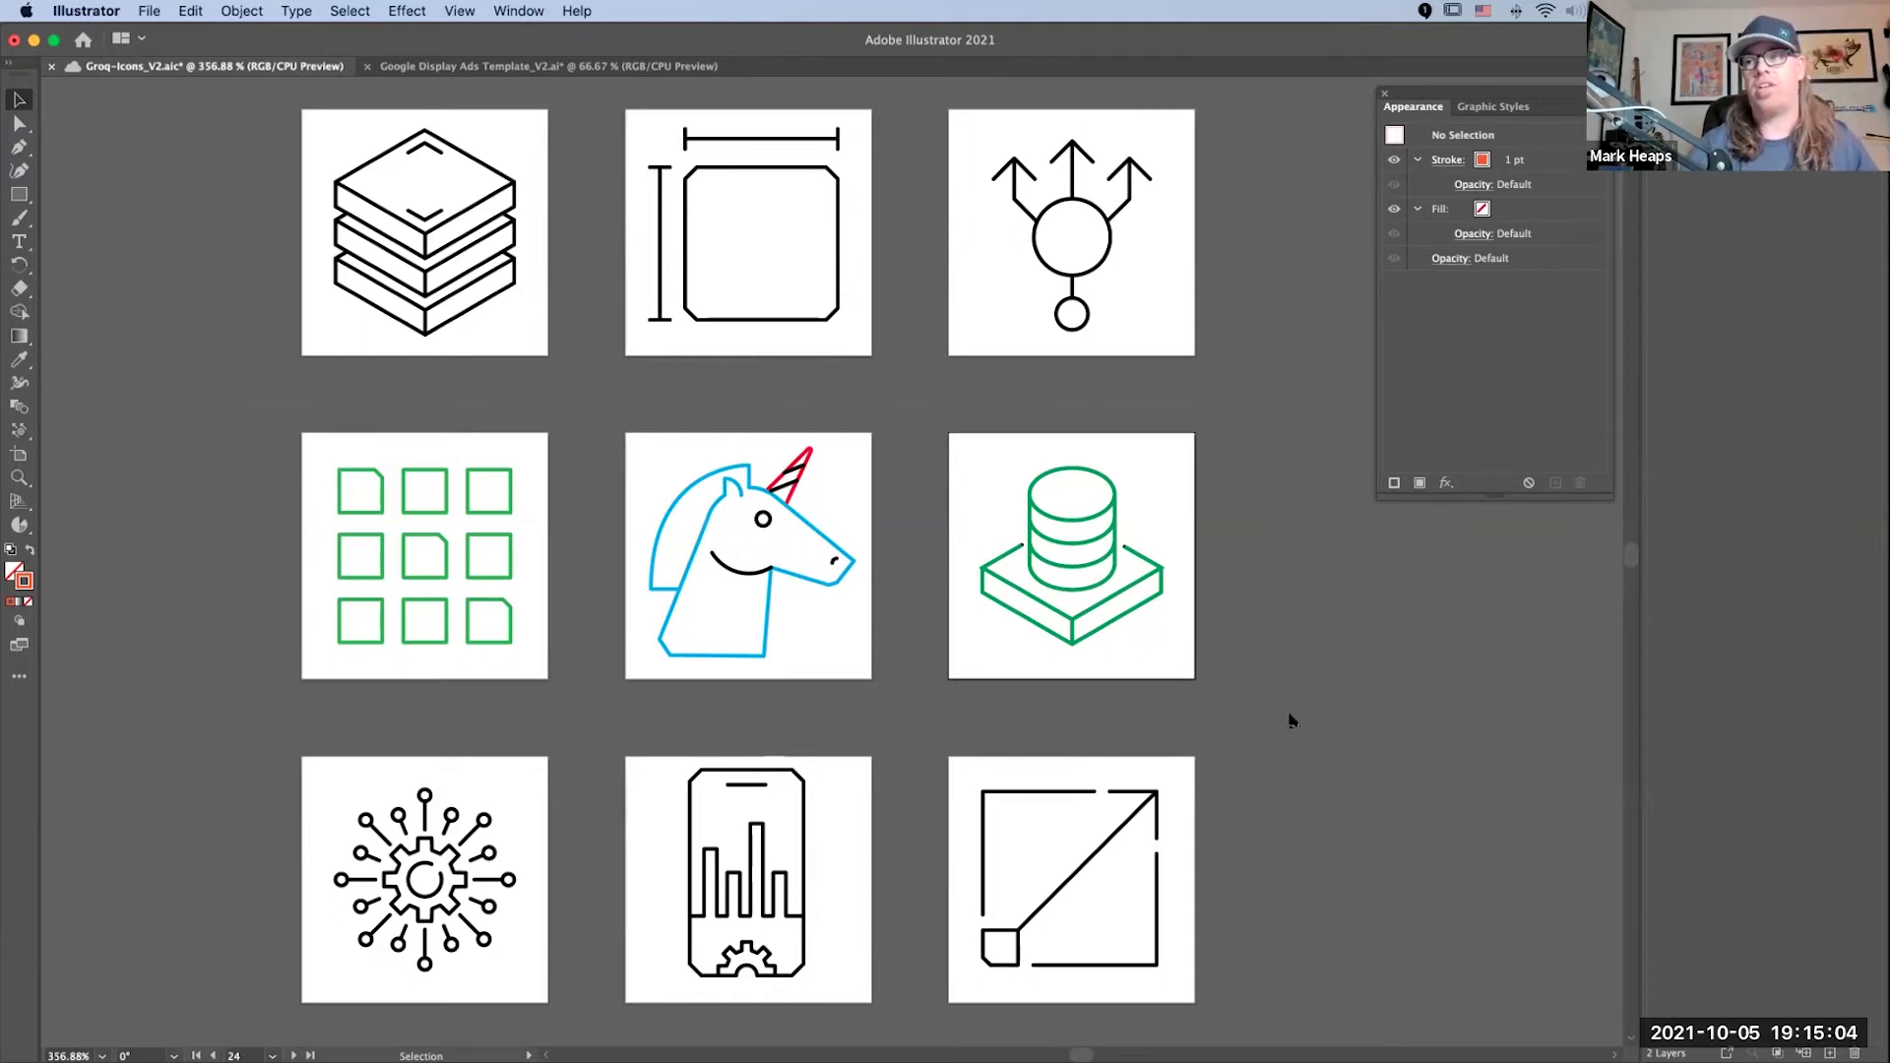
# Step: Try moving only the grid, unicorn and cylinder icons onto the orange-stroked layer, undo the move and deselect them
pyautogui.press('super+a')
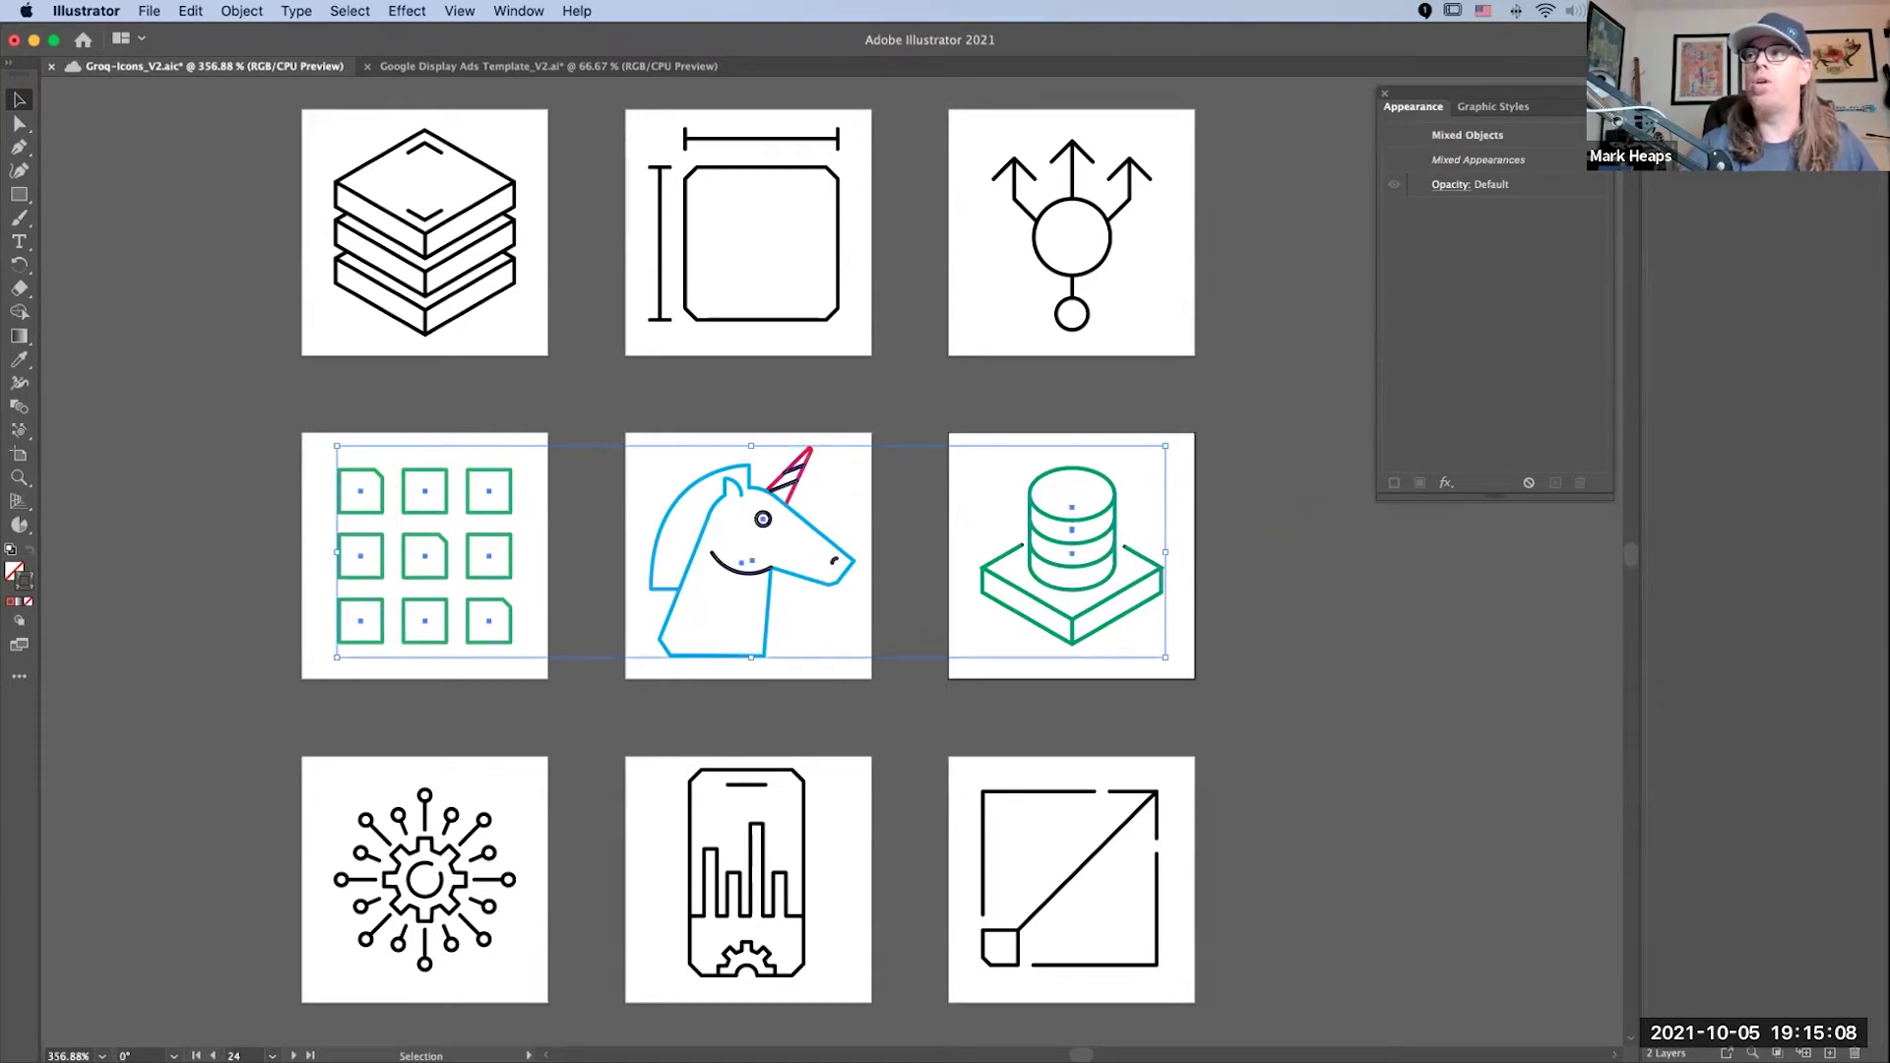
pyautogui.click(219, 673)
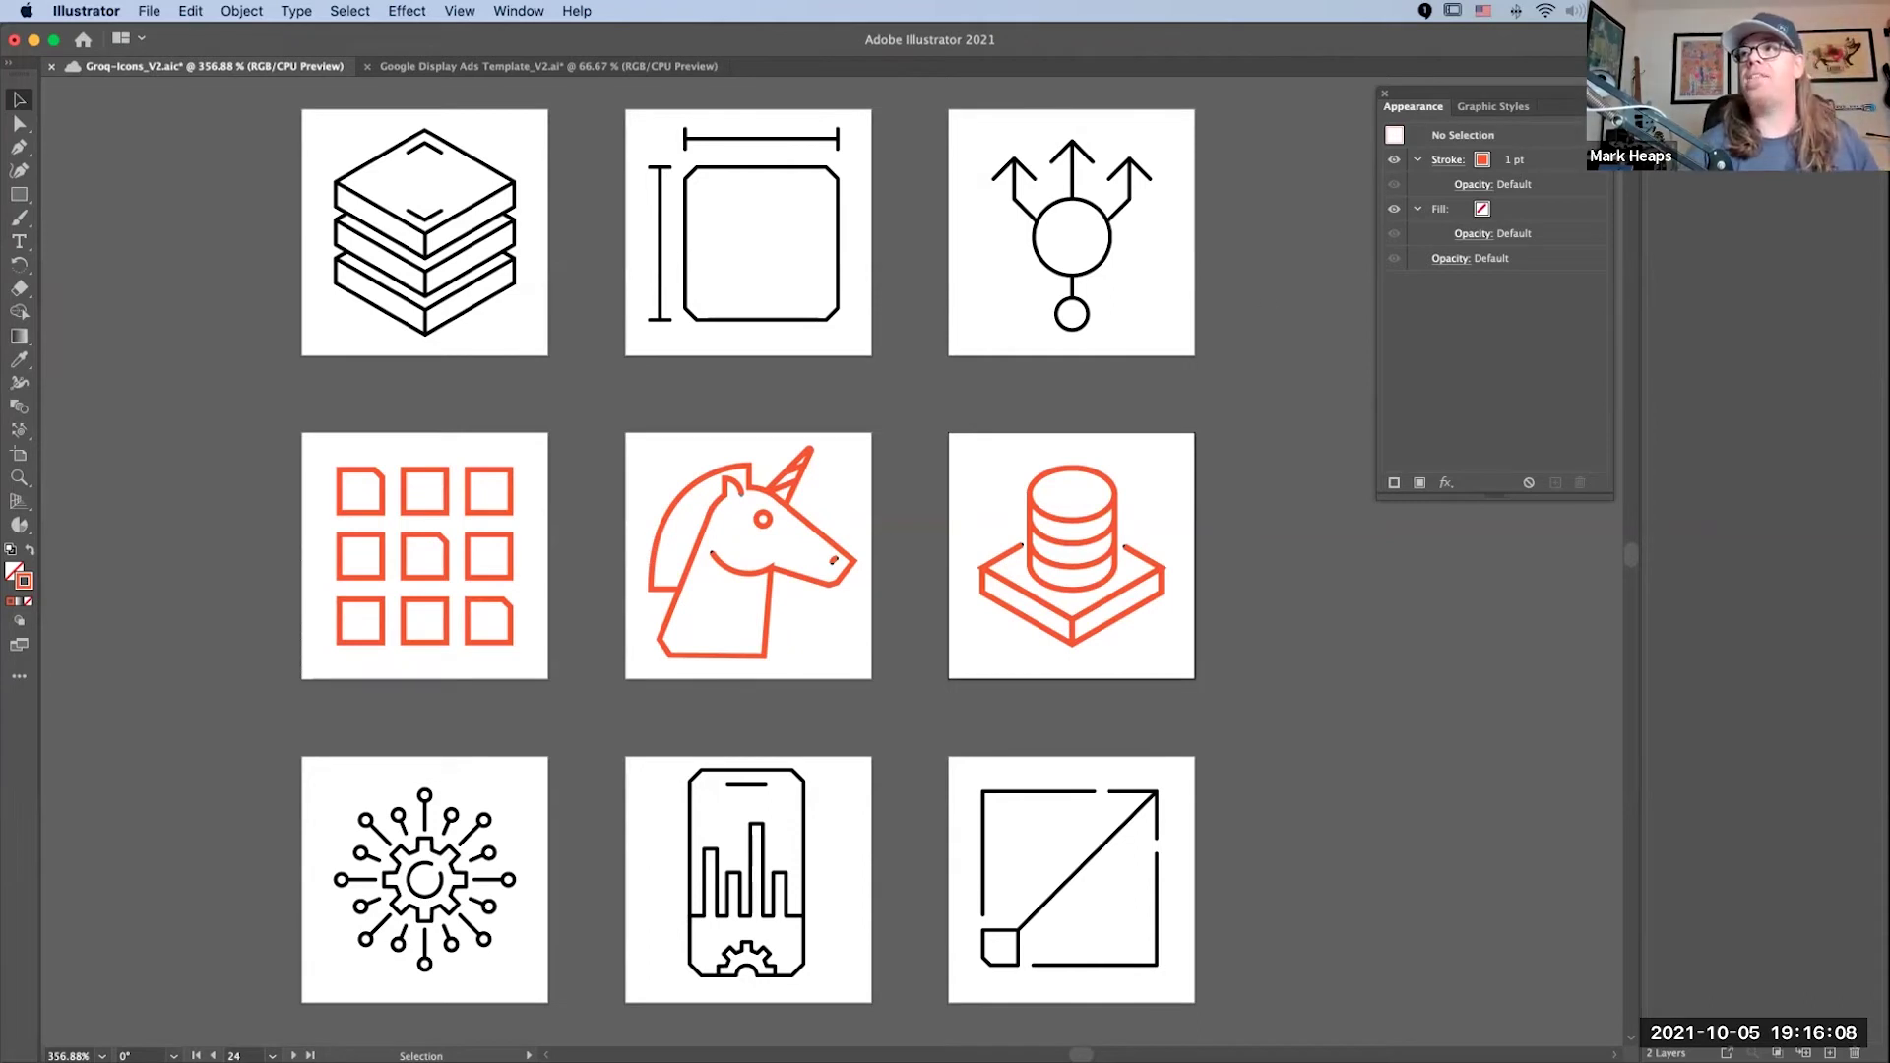
pyautogui.click(1852, 111)
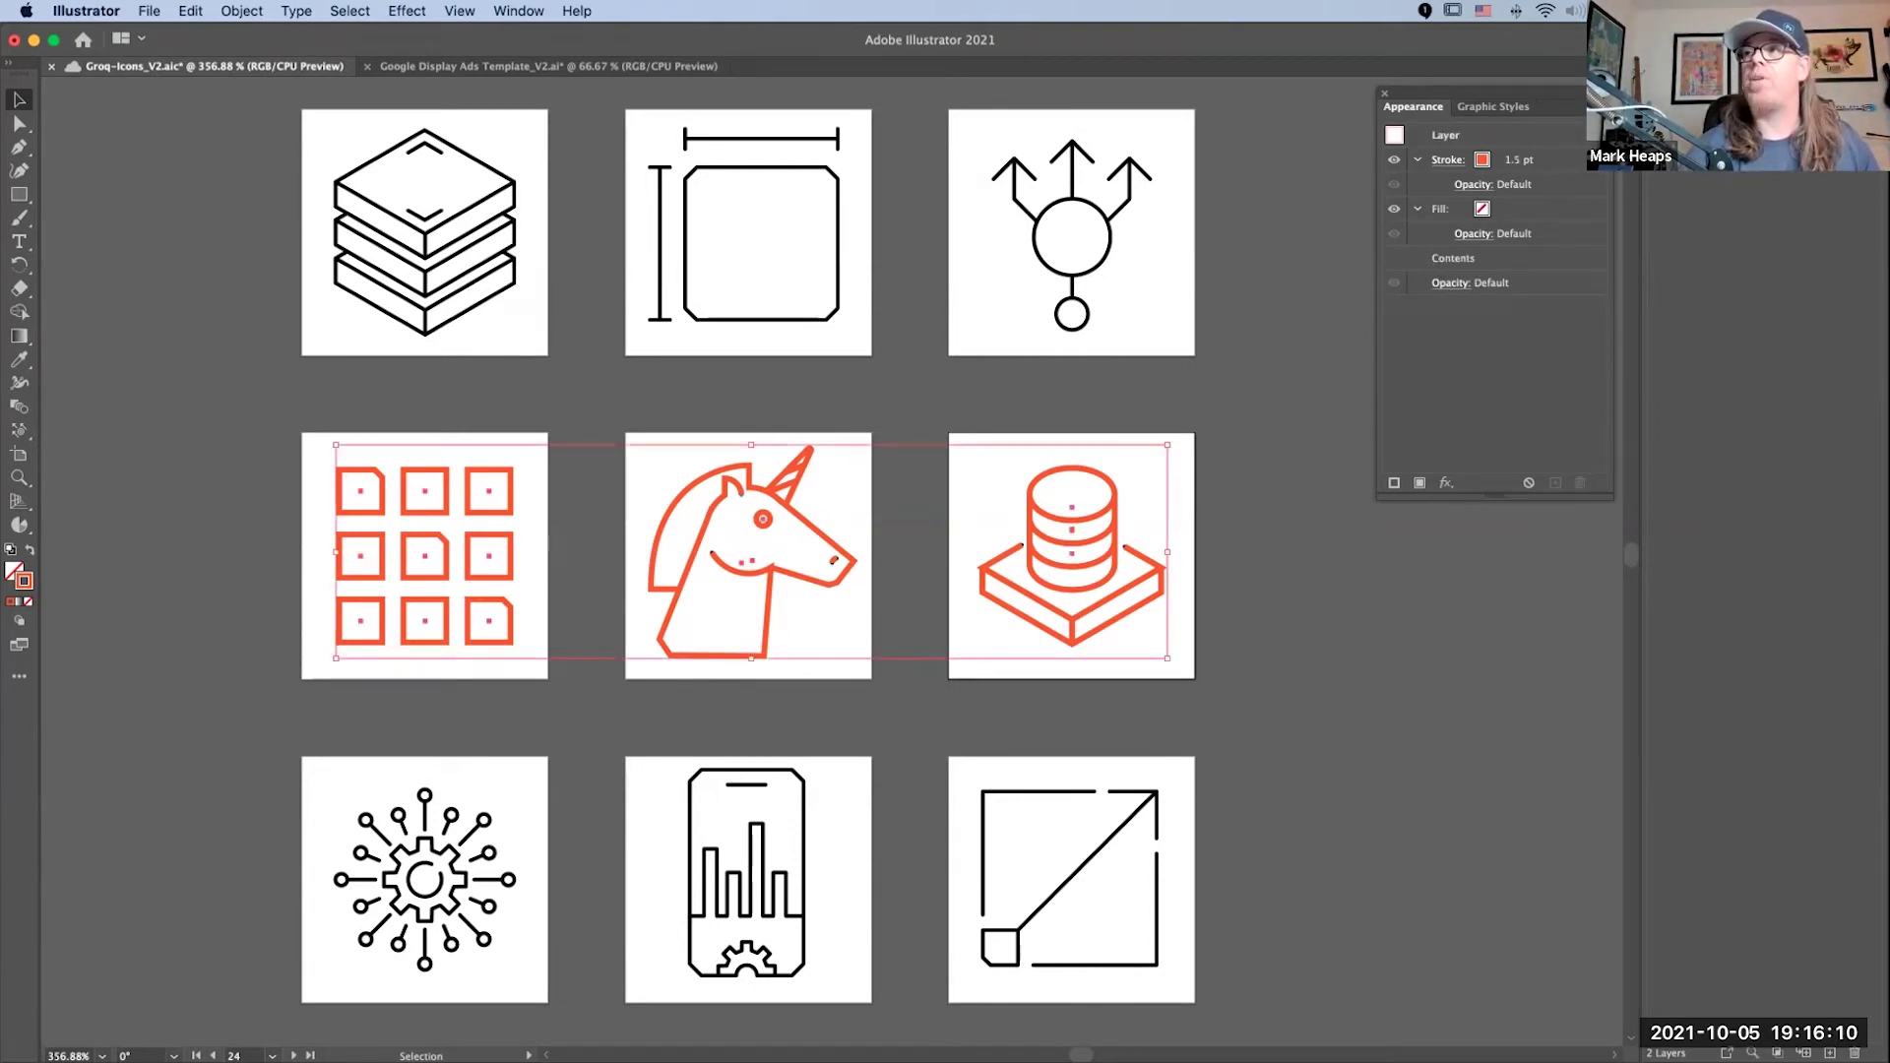
pyautogui.press('super+z')
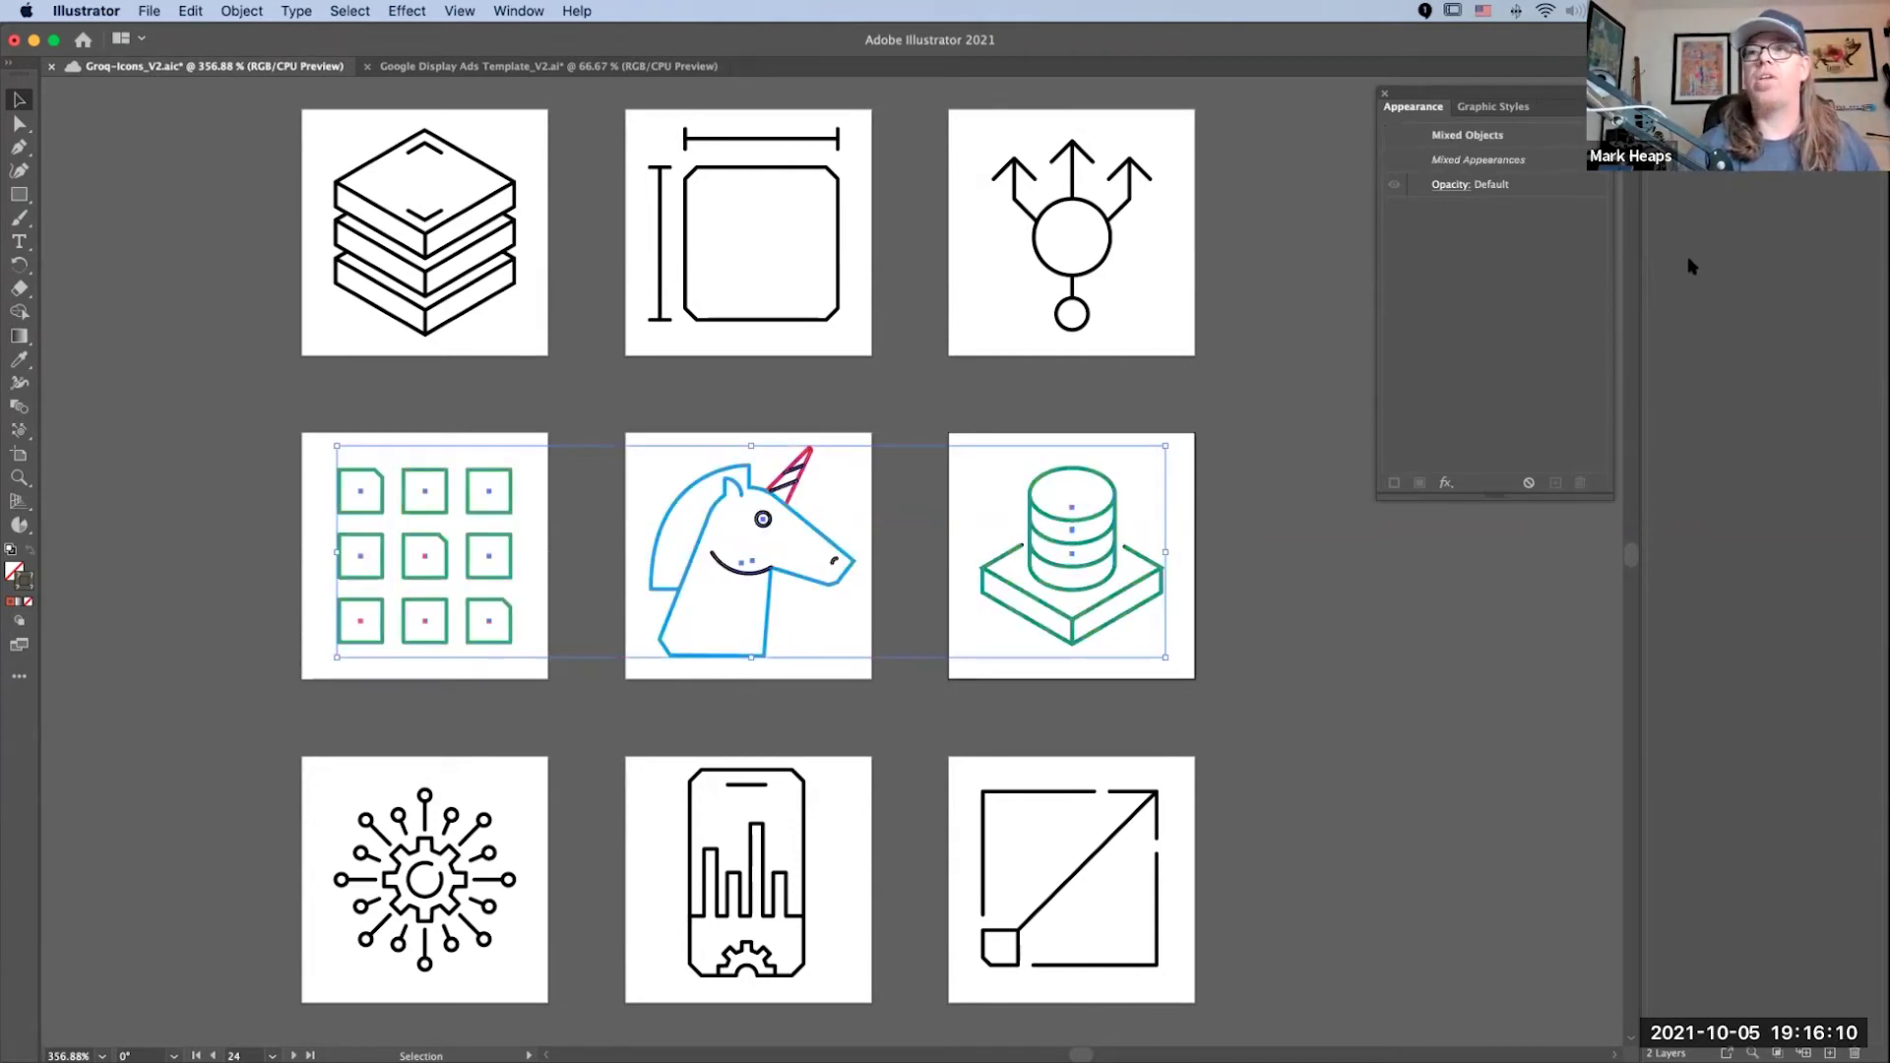
pyautogui.click(1307, 463)
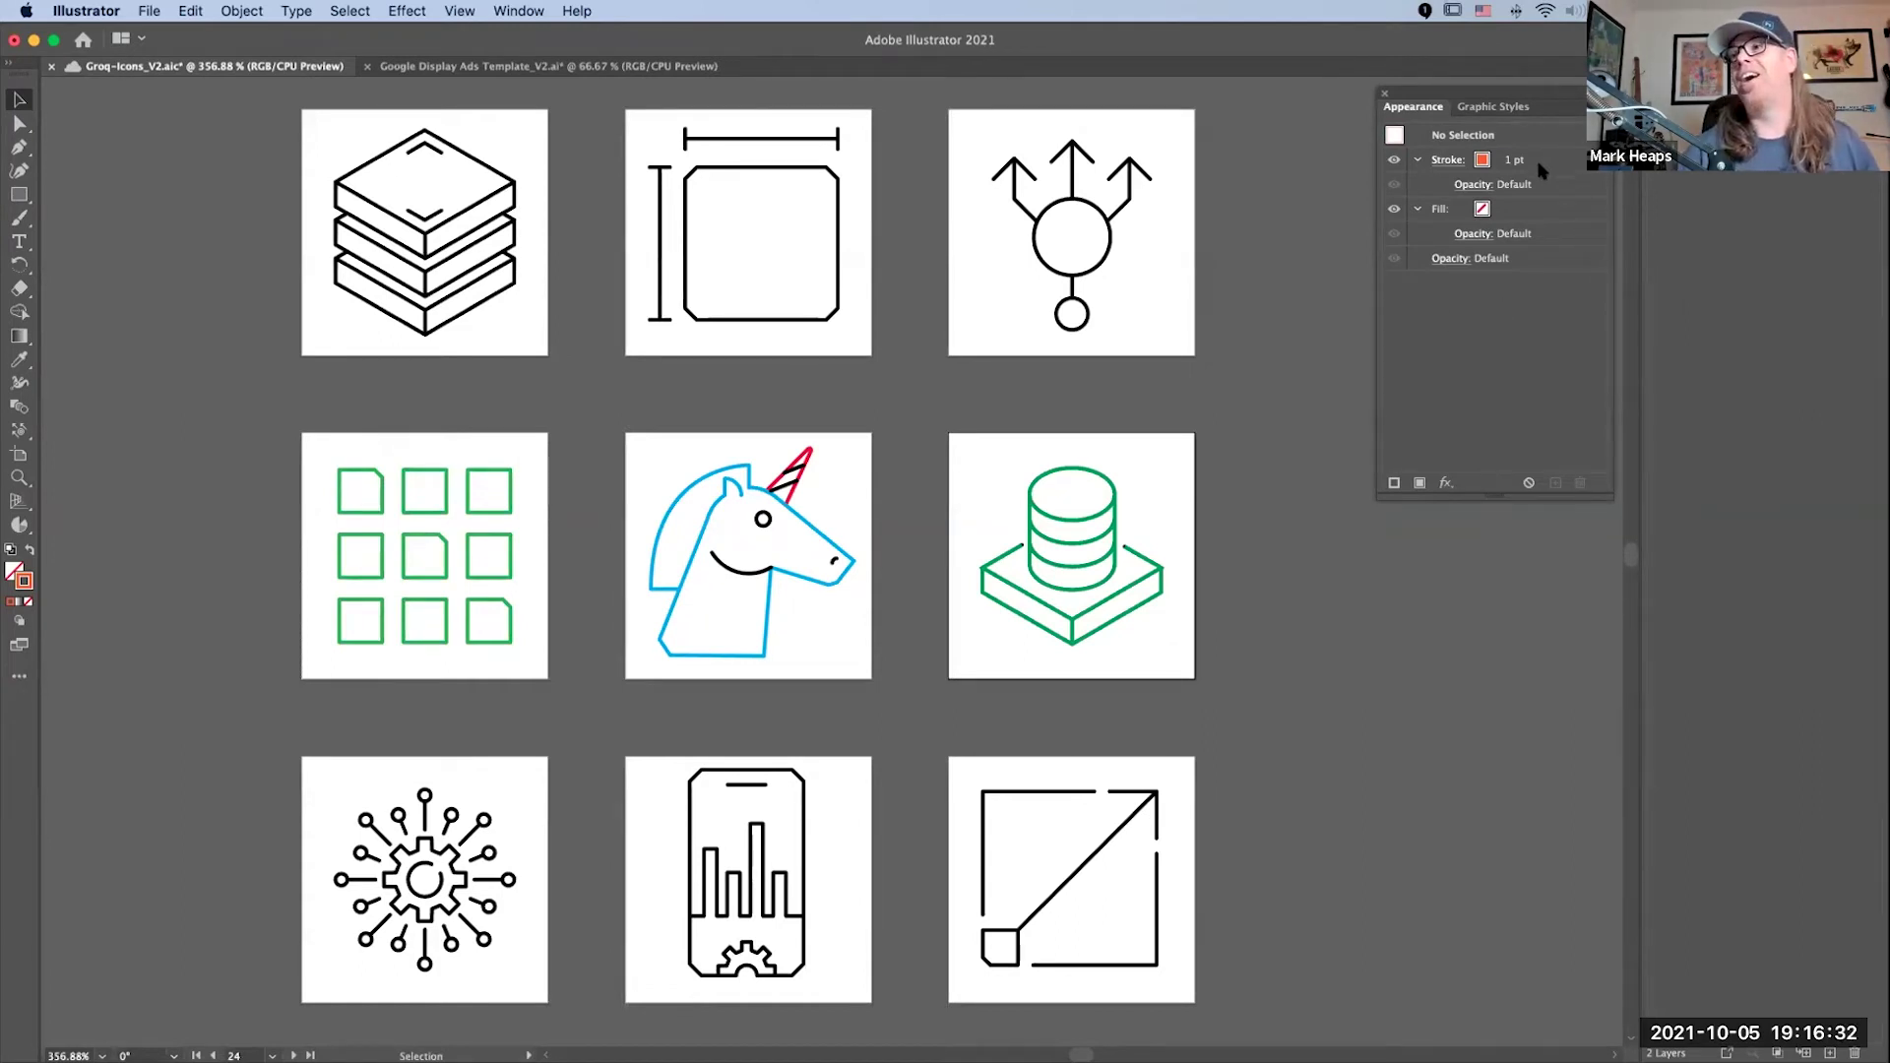
pyautogui.moveTo(1551, 93); pyautogui.dragTo(1541, 88)
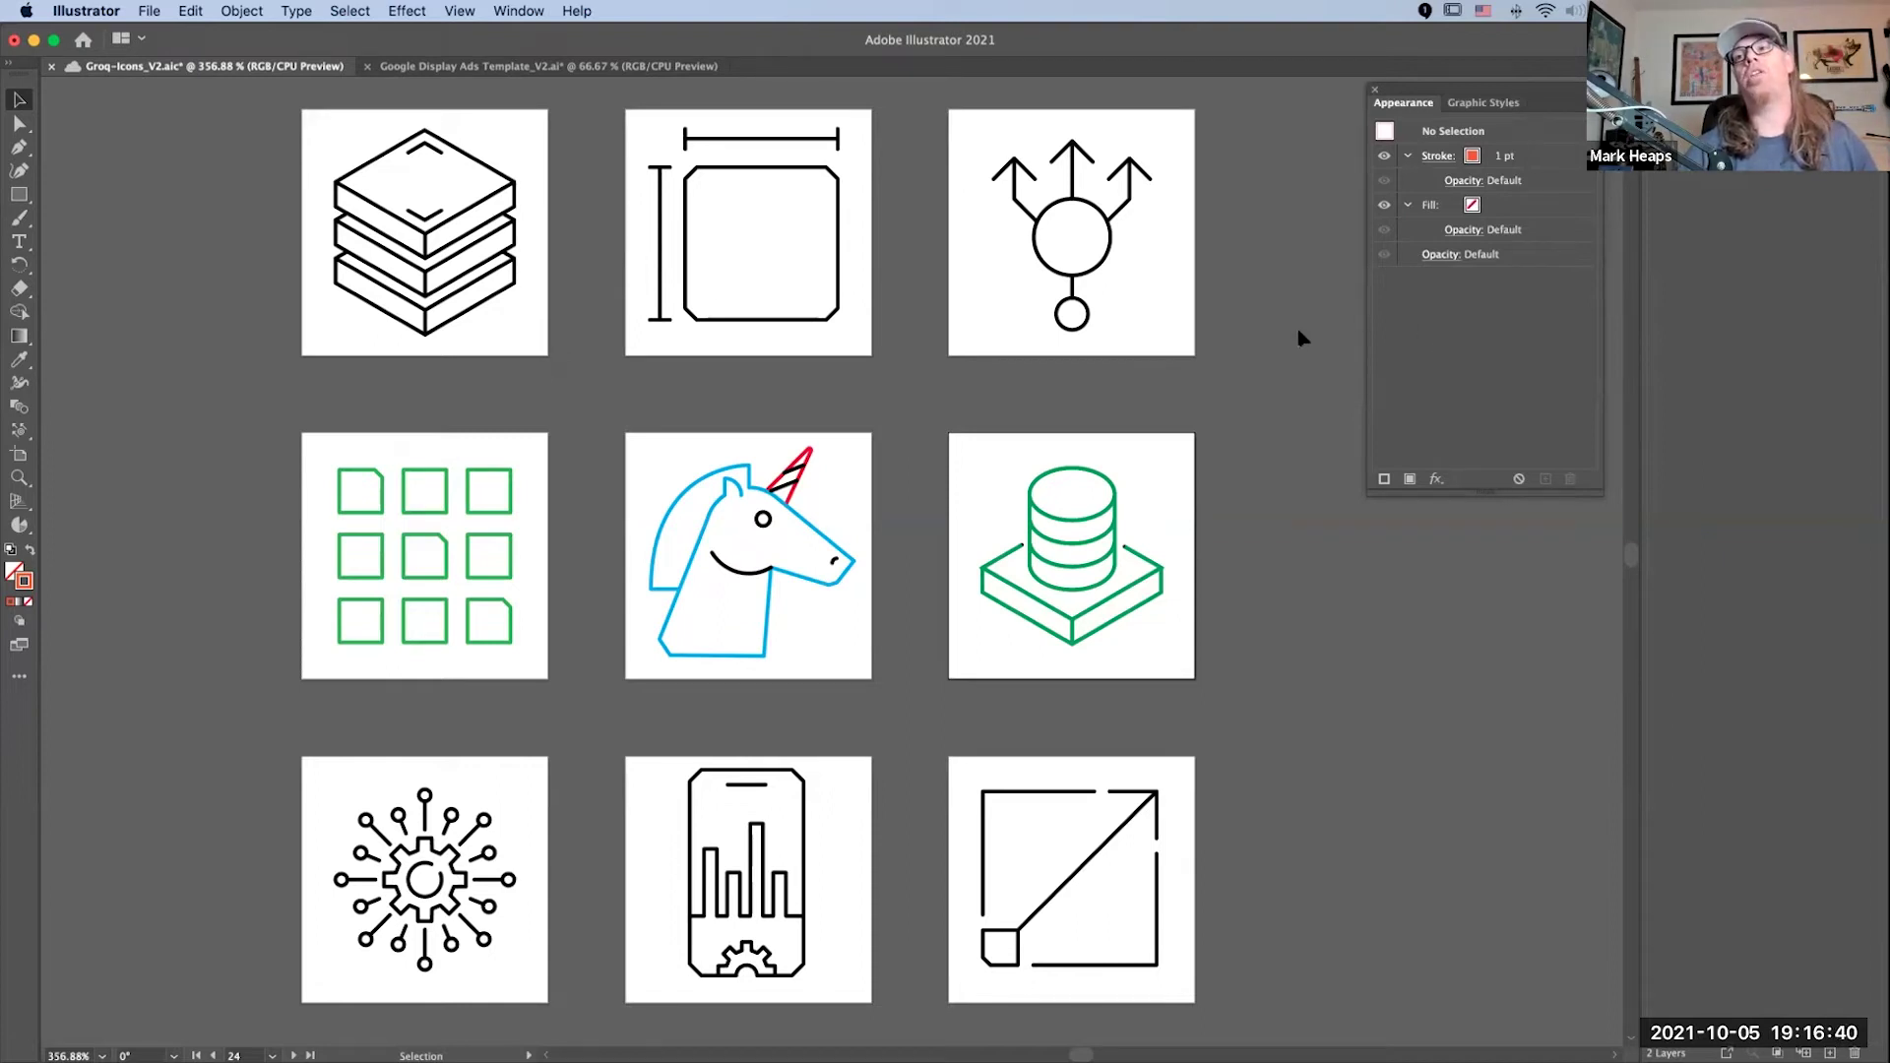
pyautogui.press('a')
pyautogui.press('v')
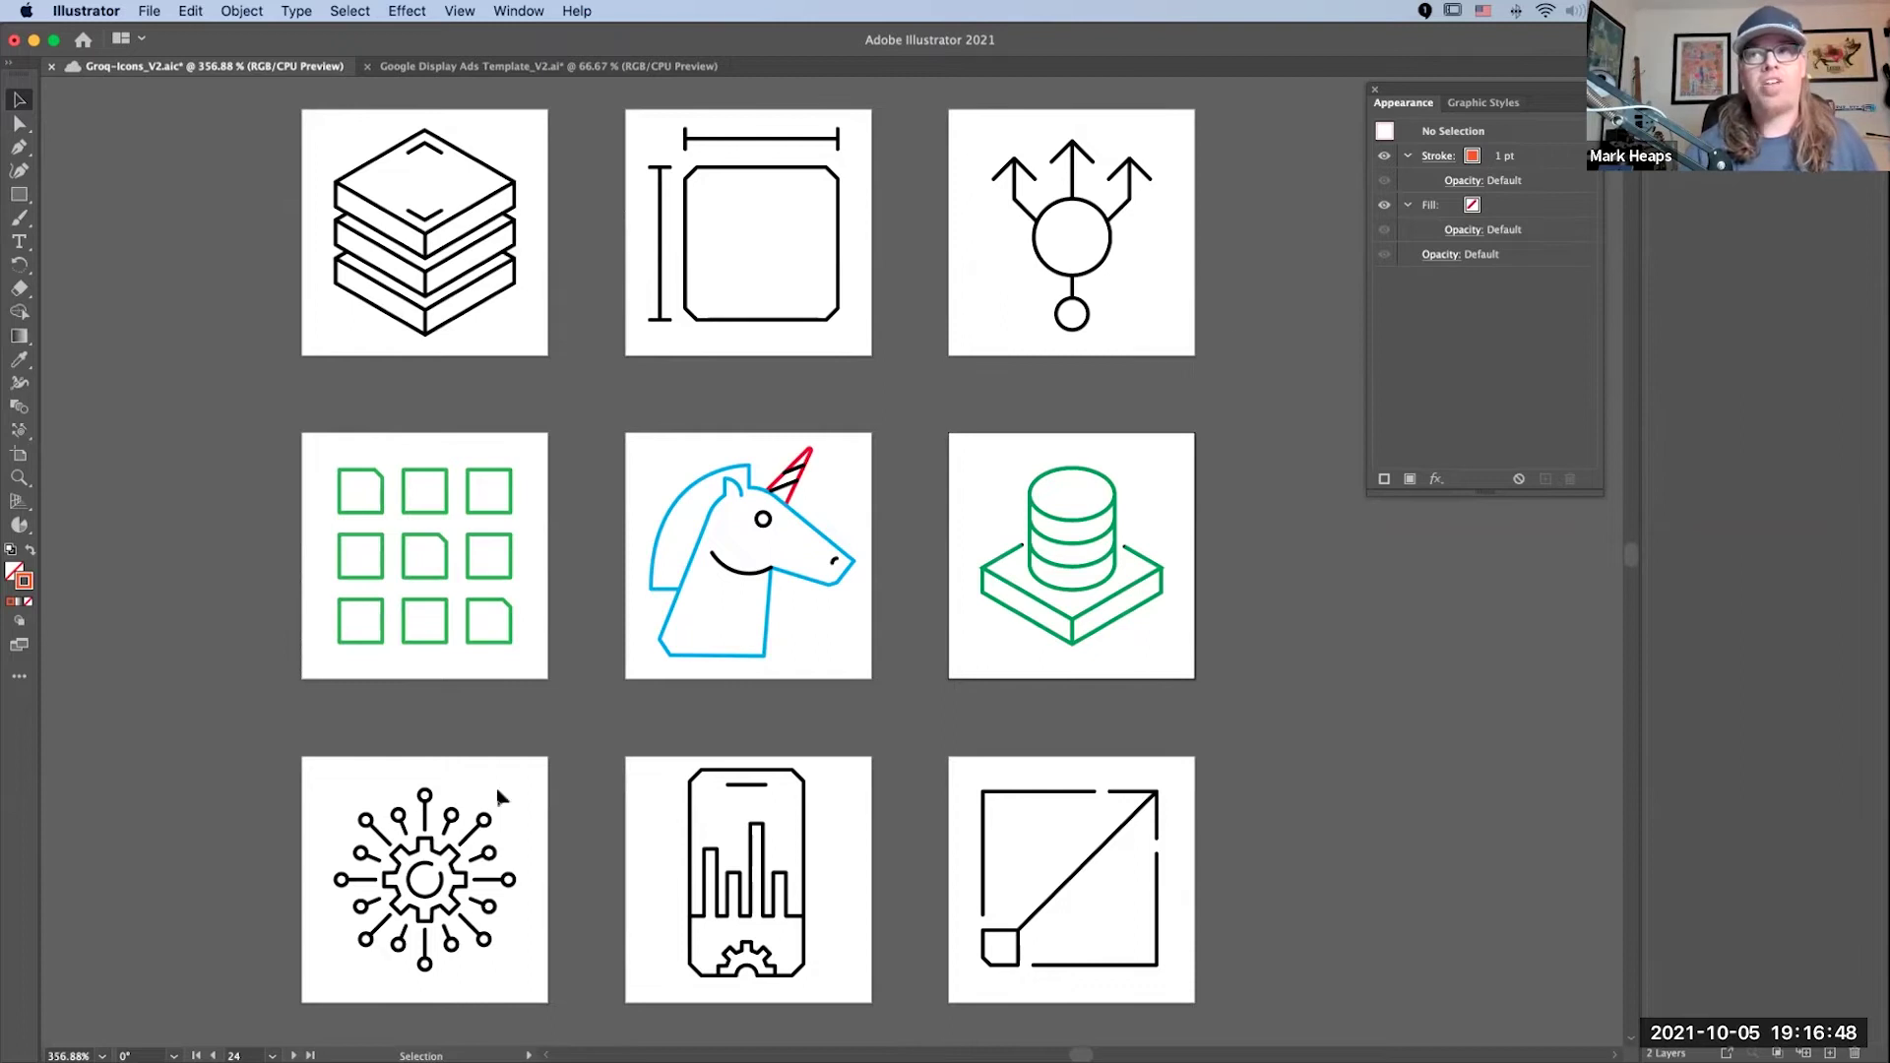
pyautogui.press('super')
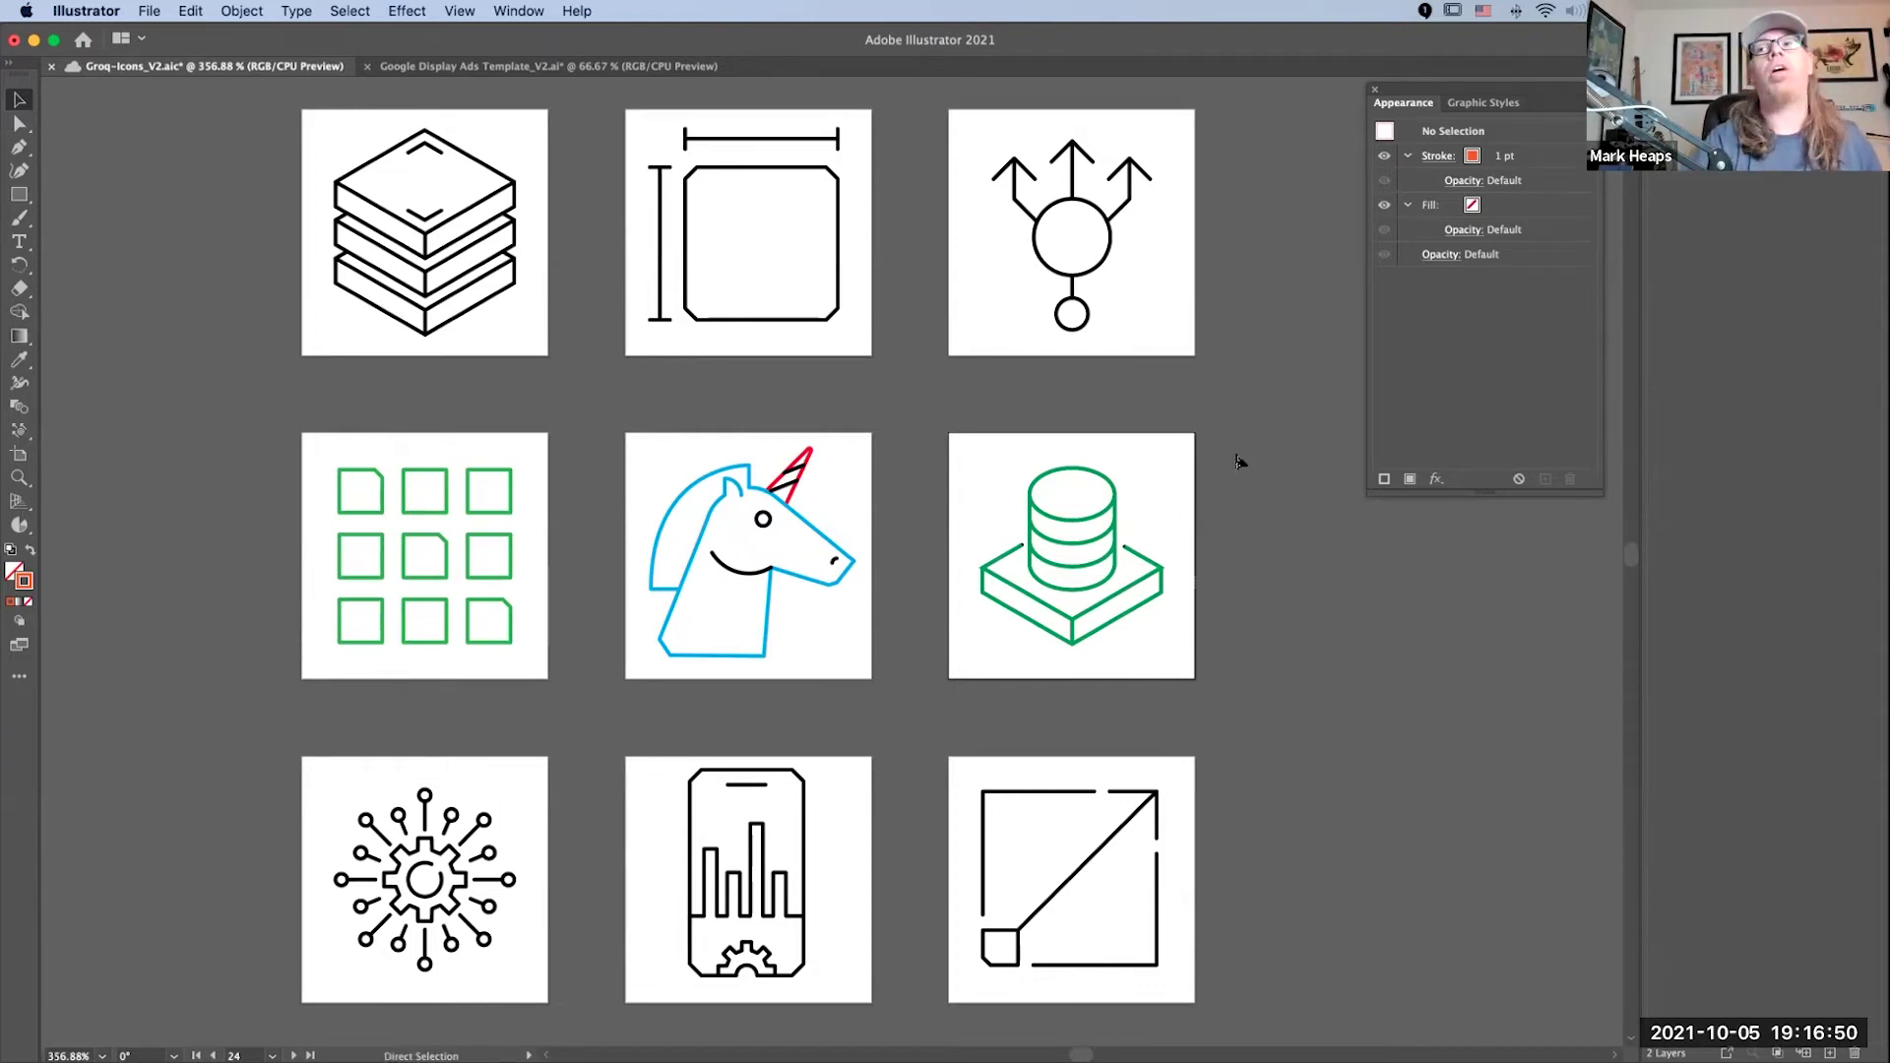
pyautogui.press('super+minus')
pyautogui.press('super+minus')
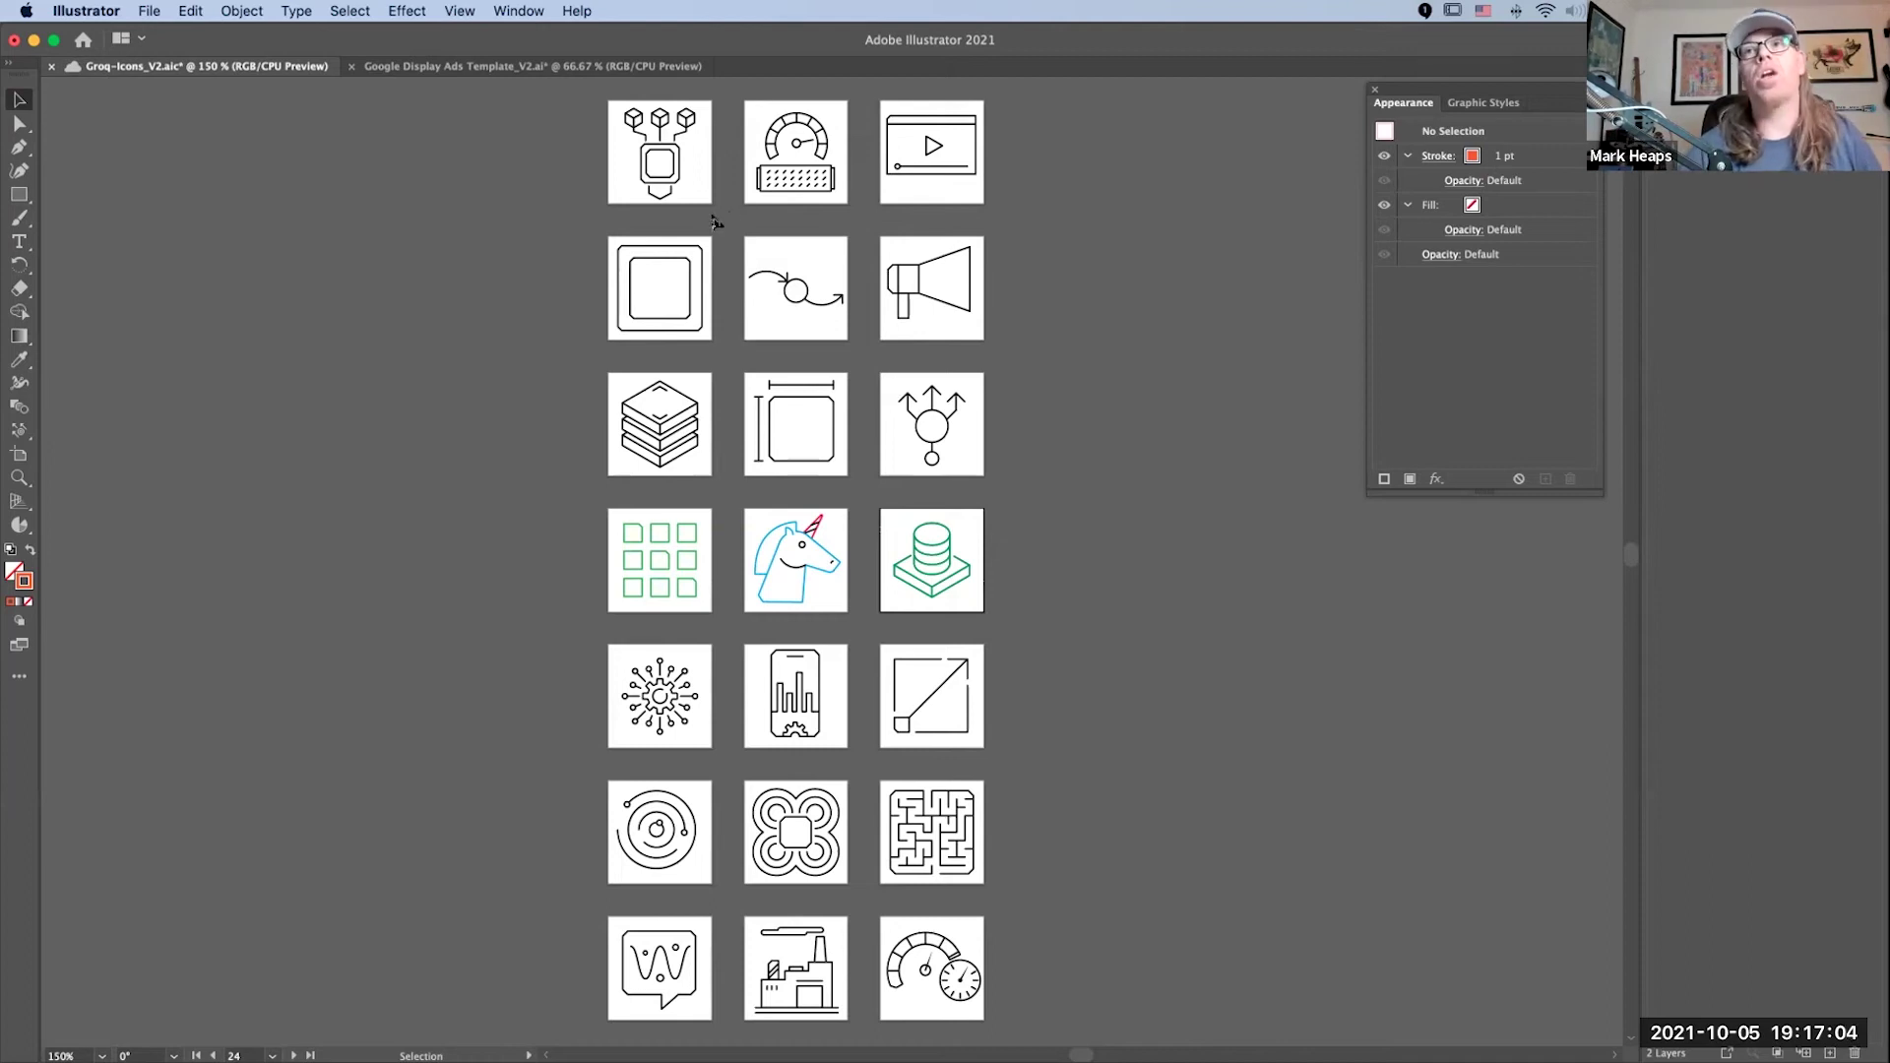
# Step: Start a new document and set its width and height to 3 in each
pyautogui.click(149, 11)
pyautogui.click(504, 228)
pyautogui.press('super+n')
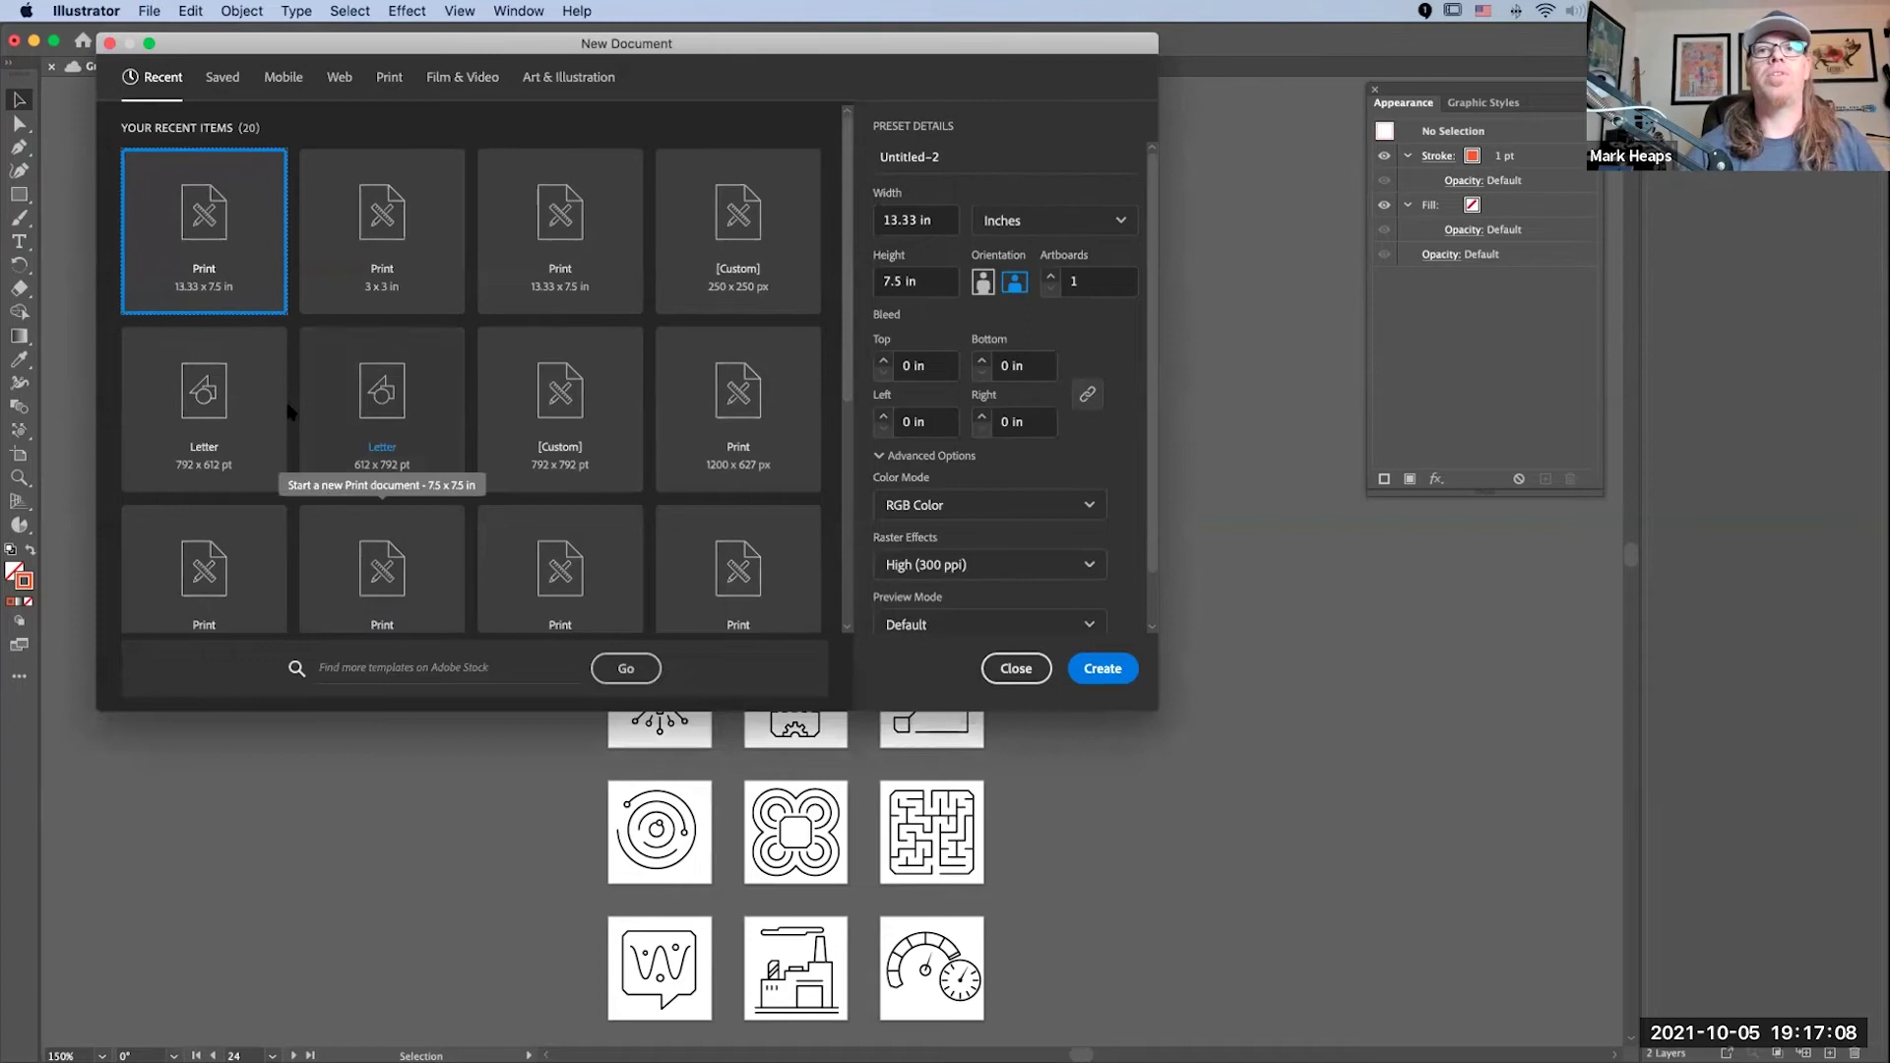
pyautogui.click(940, 222)
pyautogui.write('3')
pyautogui.press('Tab')
pyautogui.press('Tab')
pyautogui.write('3')
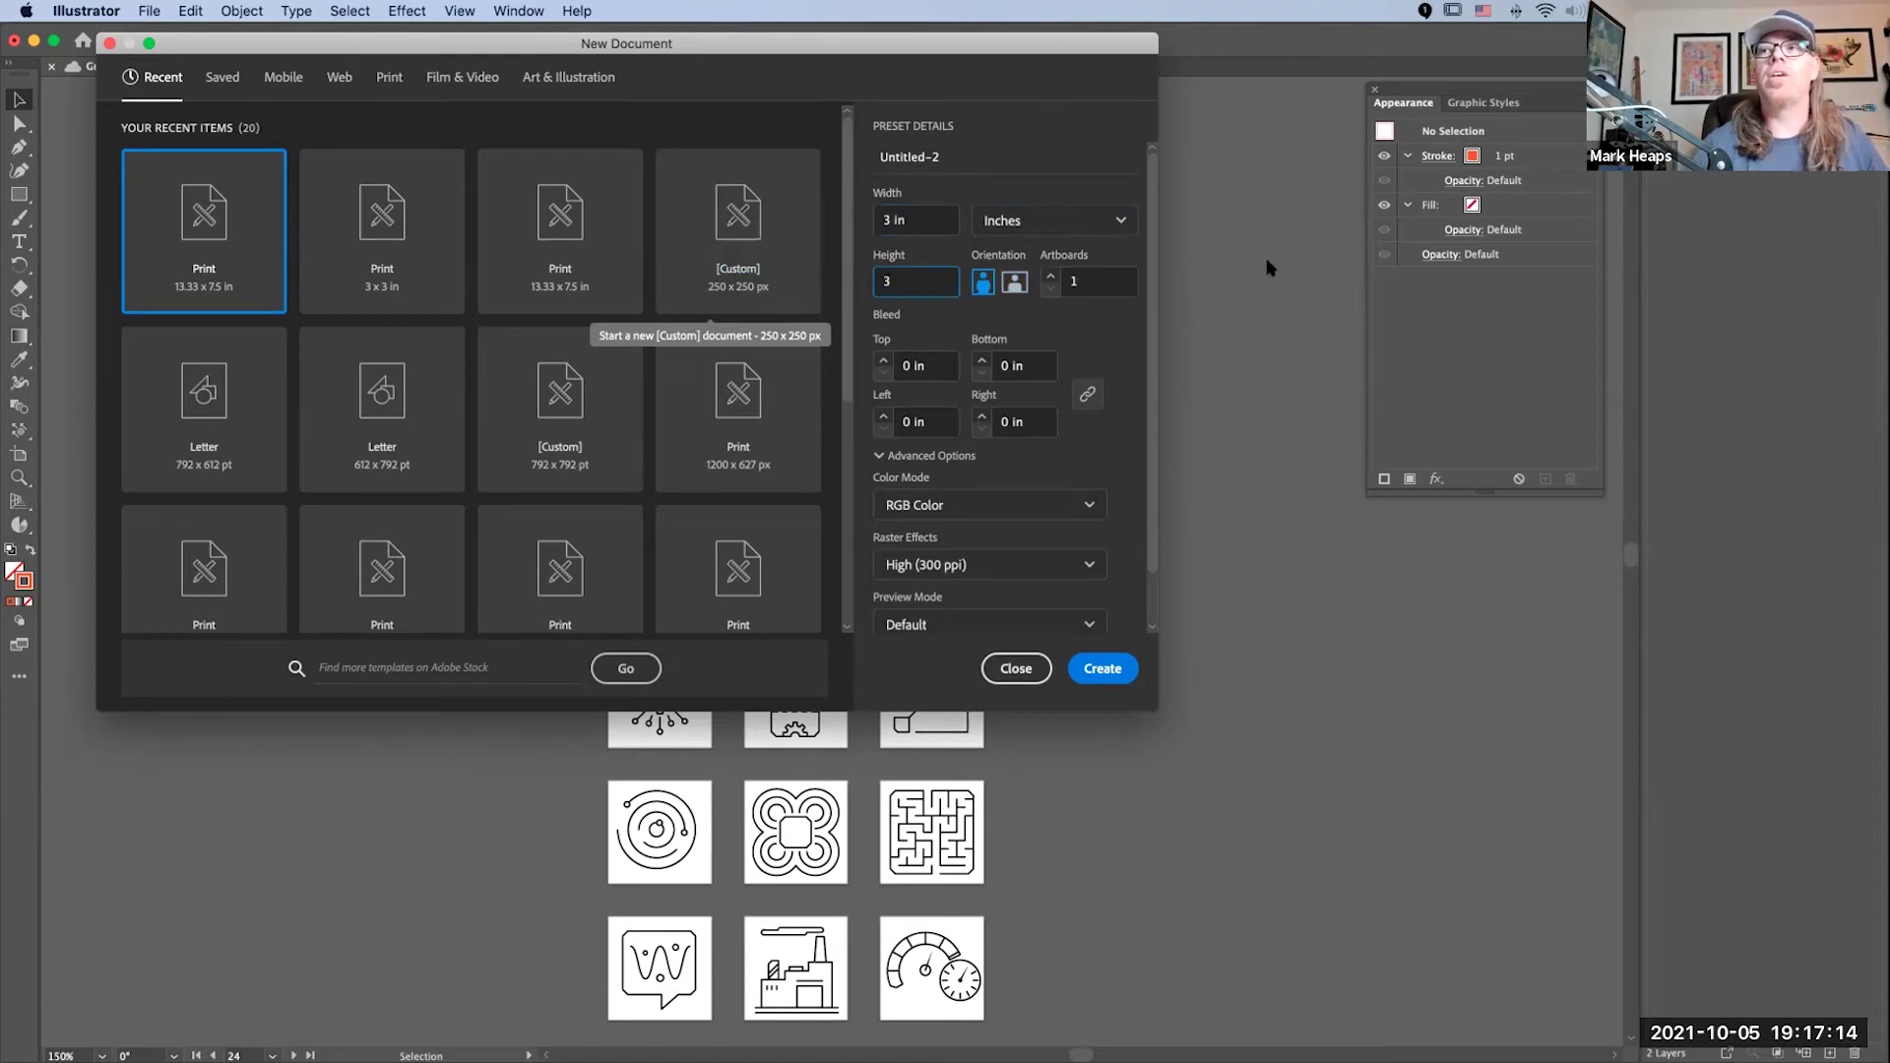
# Step: Give the new document 9 artboards, create it, fit them all in view, and close the document again
pyautogui.click(1070, 289)
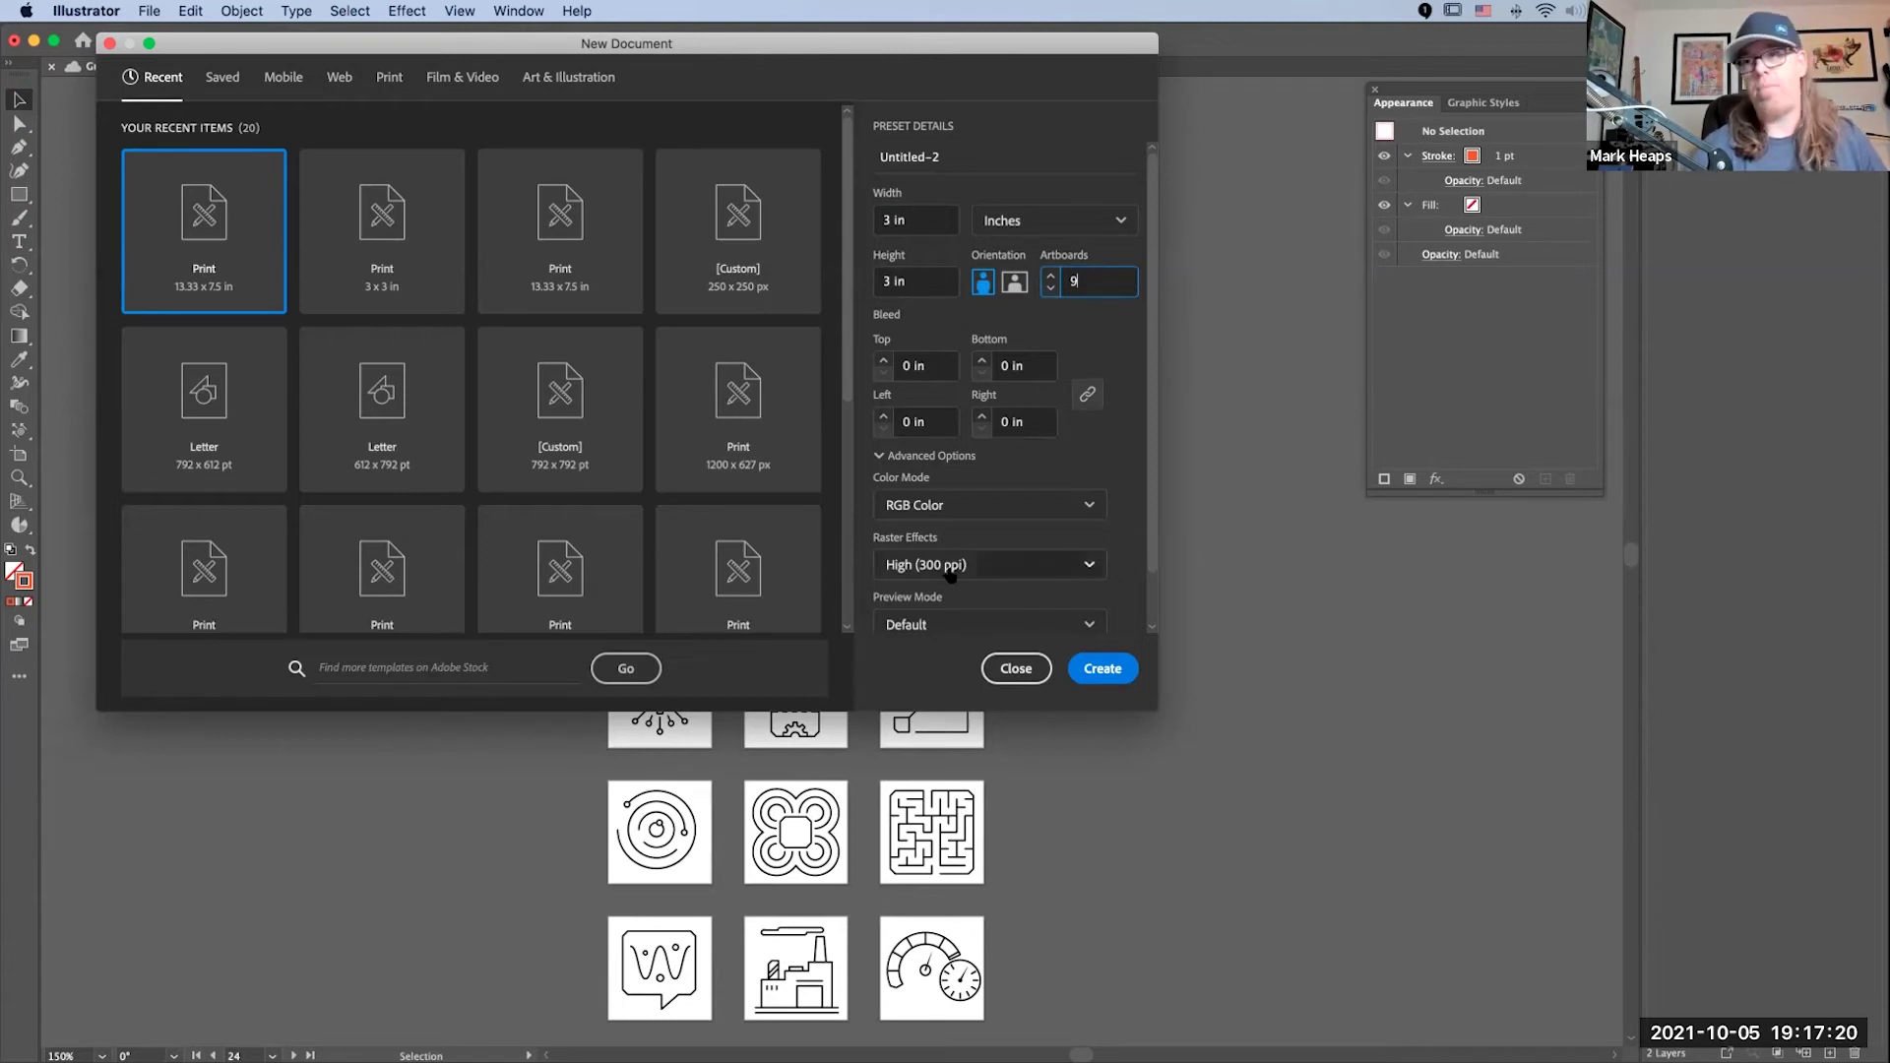
pyautogui.click(1104, 669)
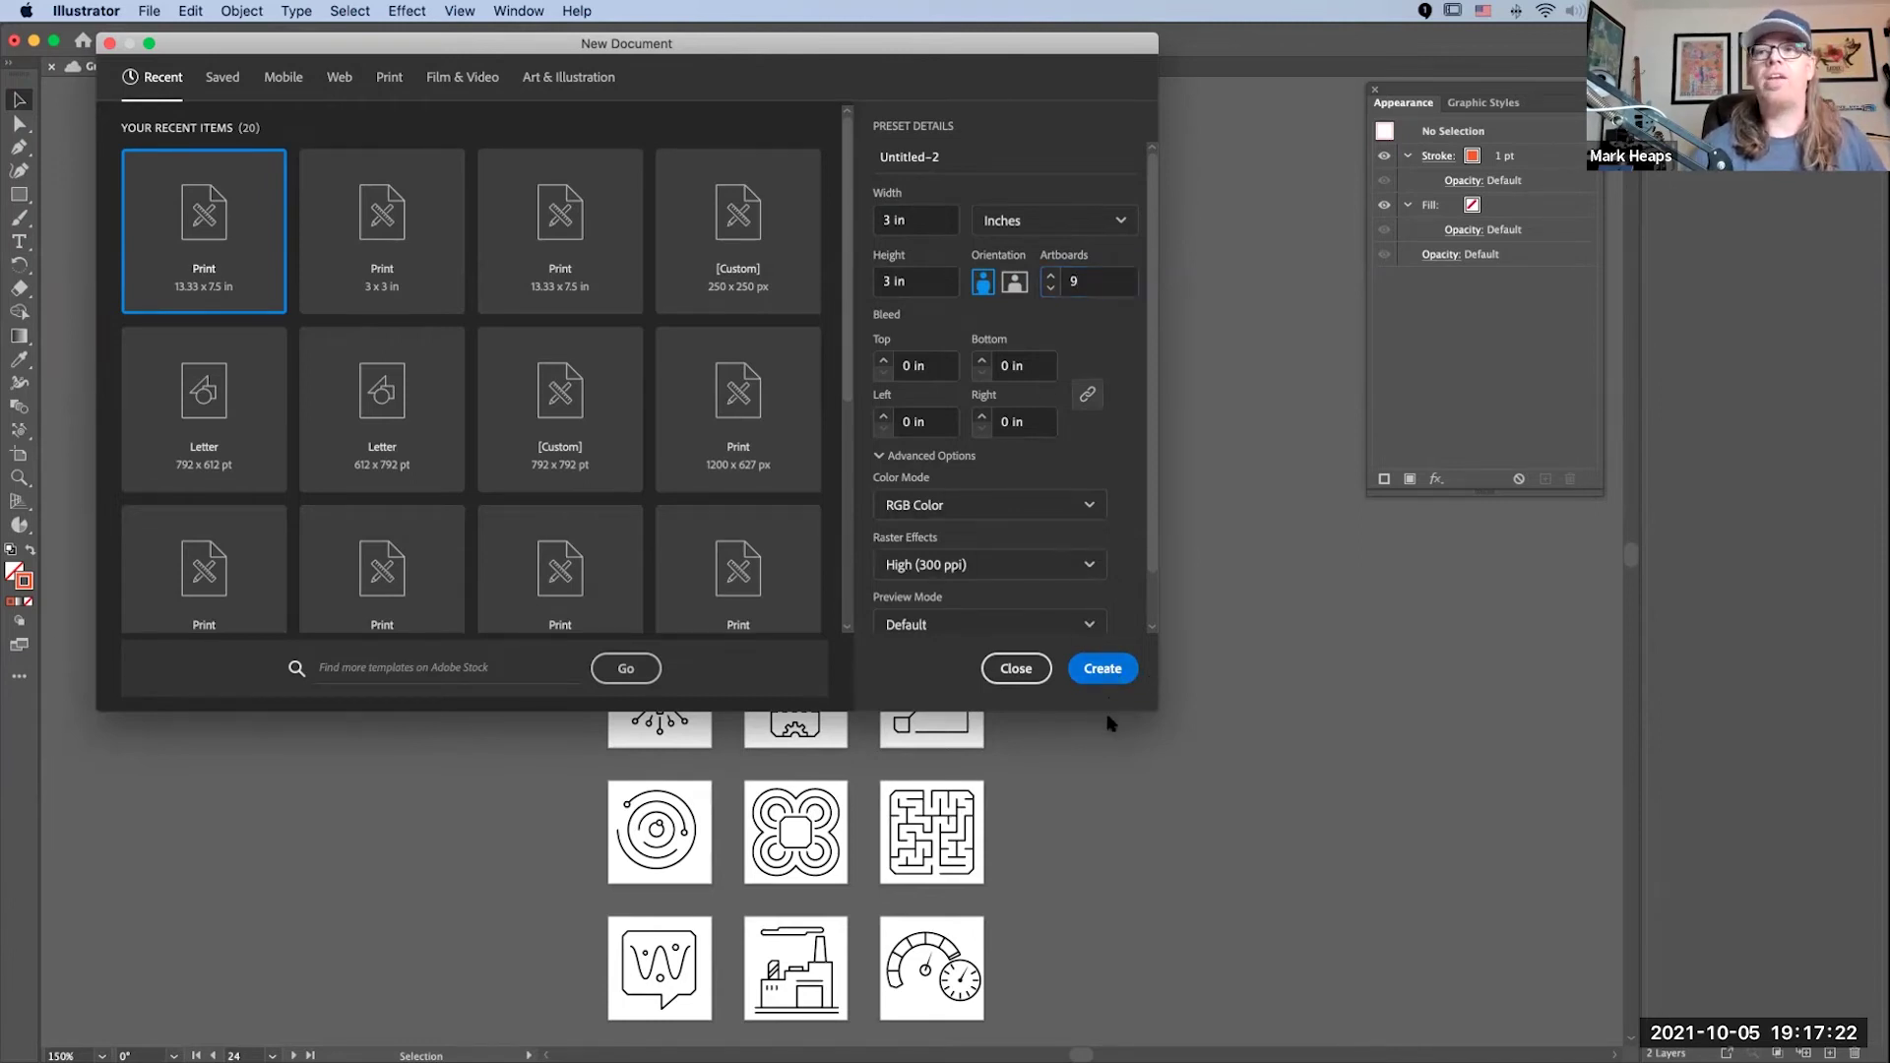
pyautogui.press('super+alt+0')
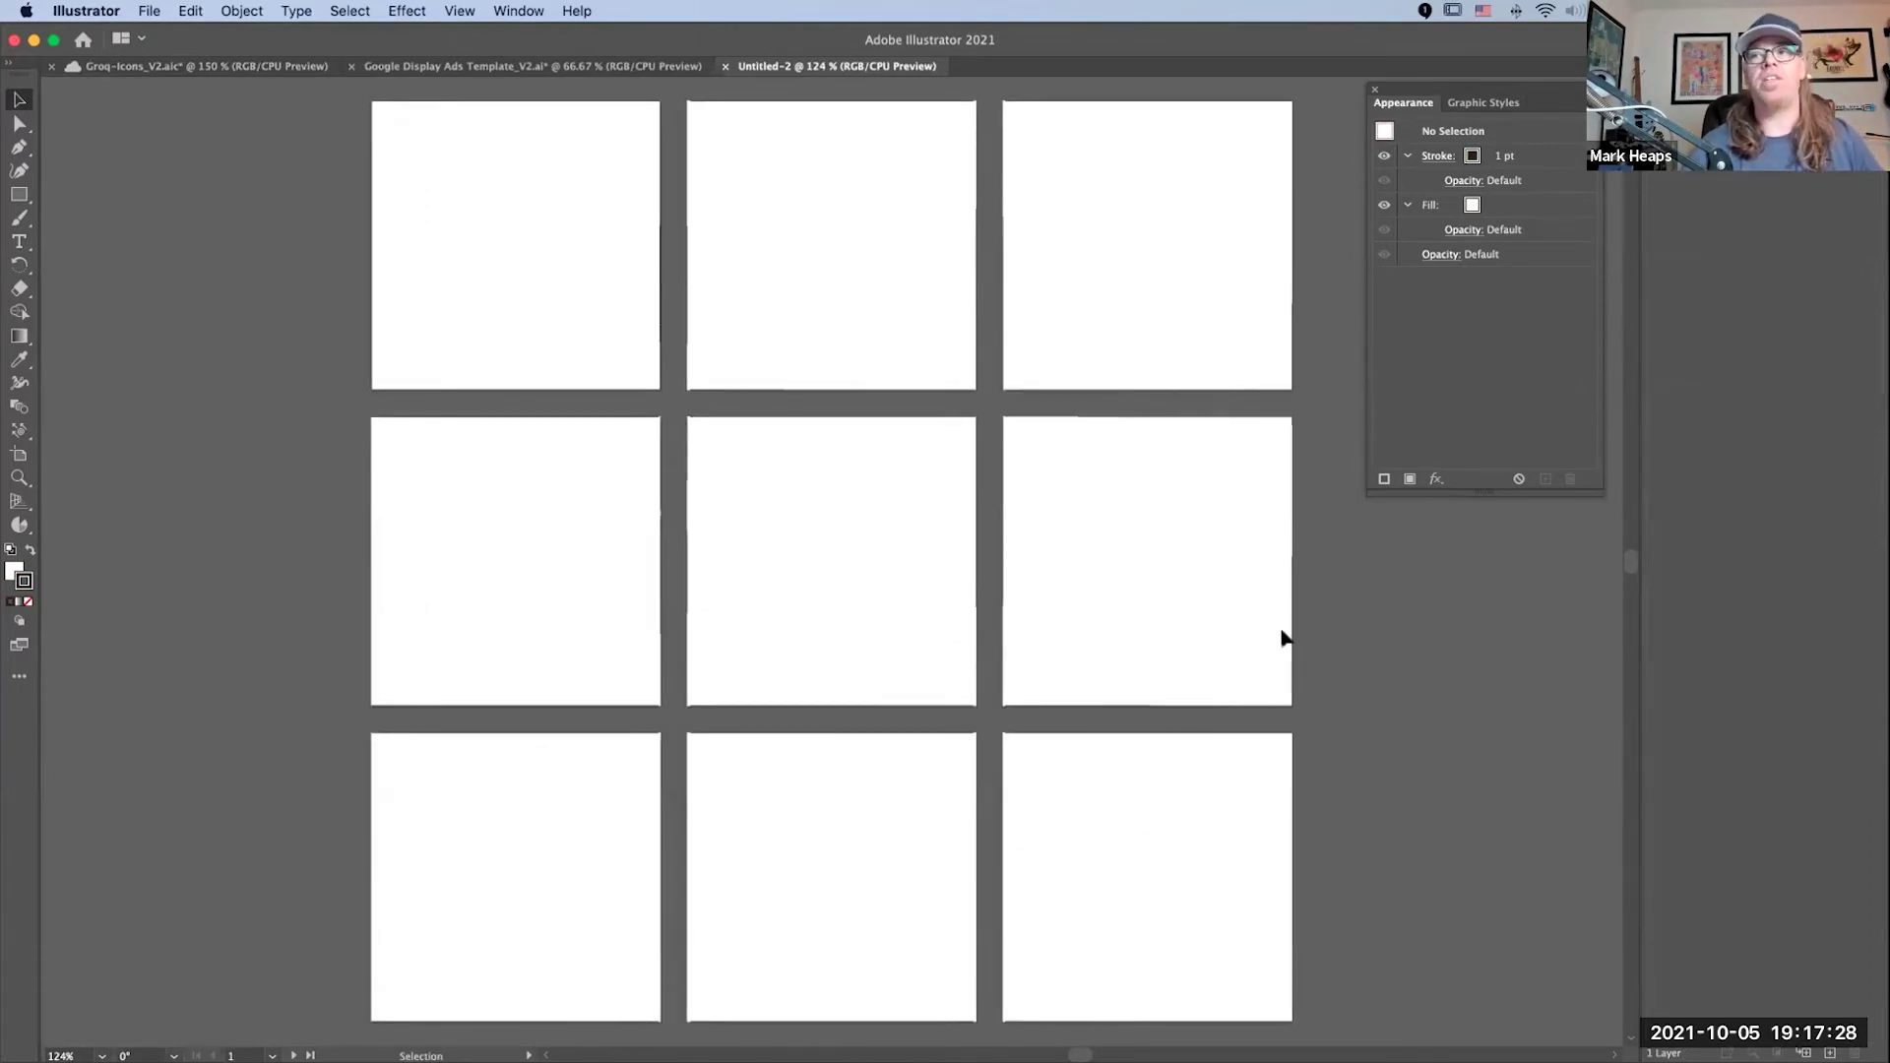
pyautogui.press('a')
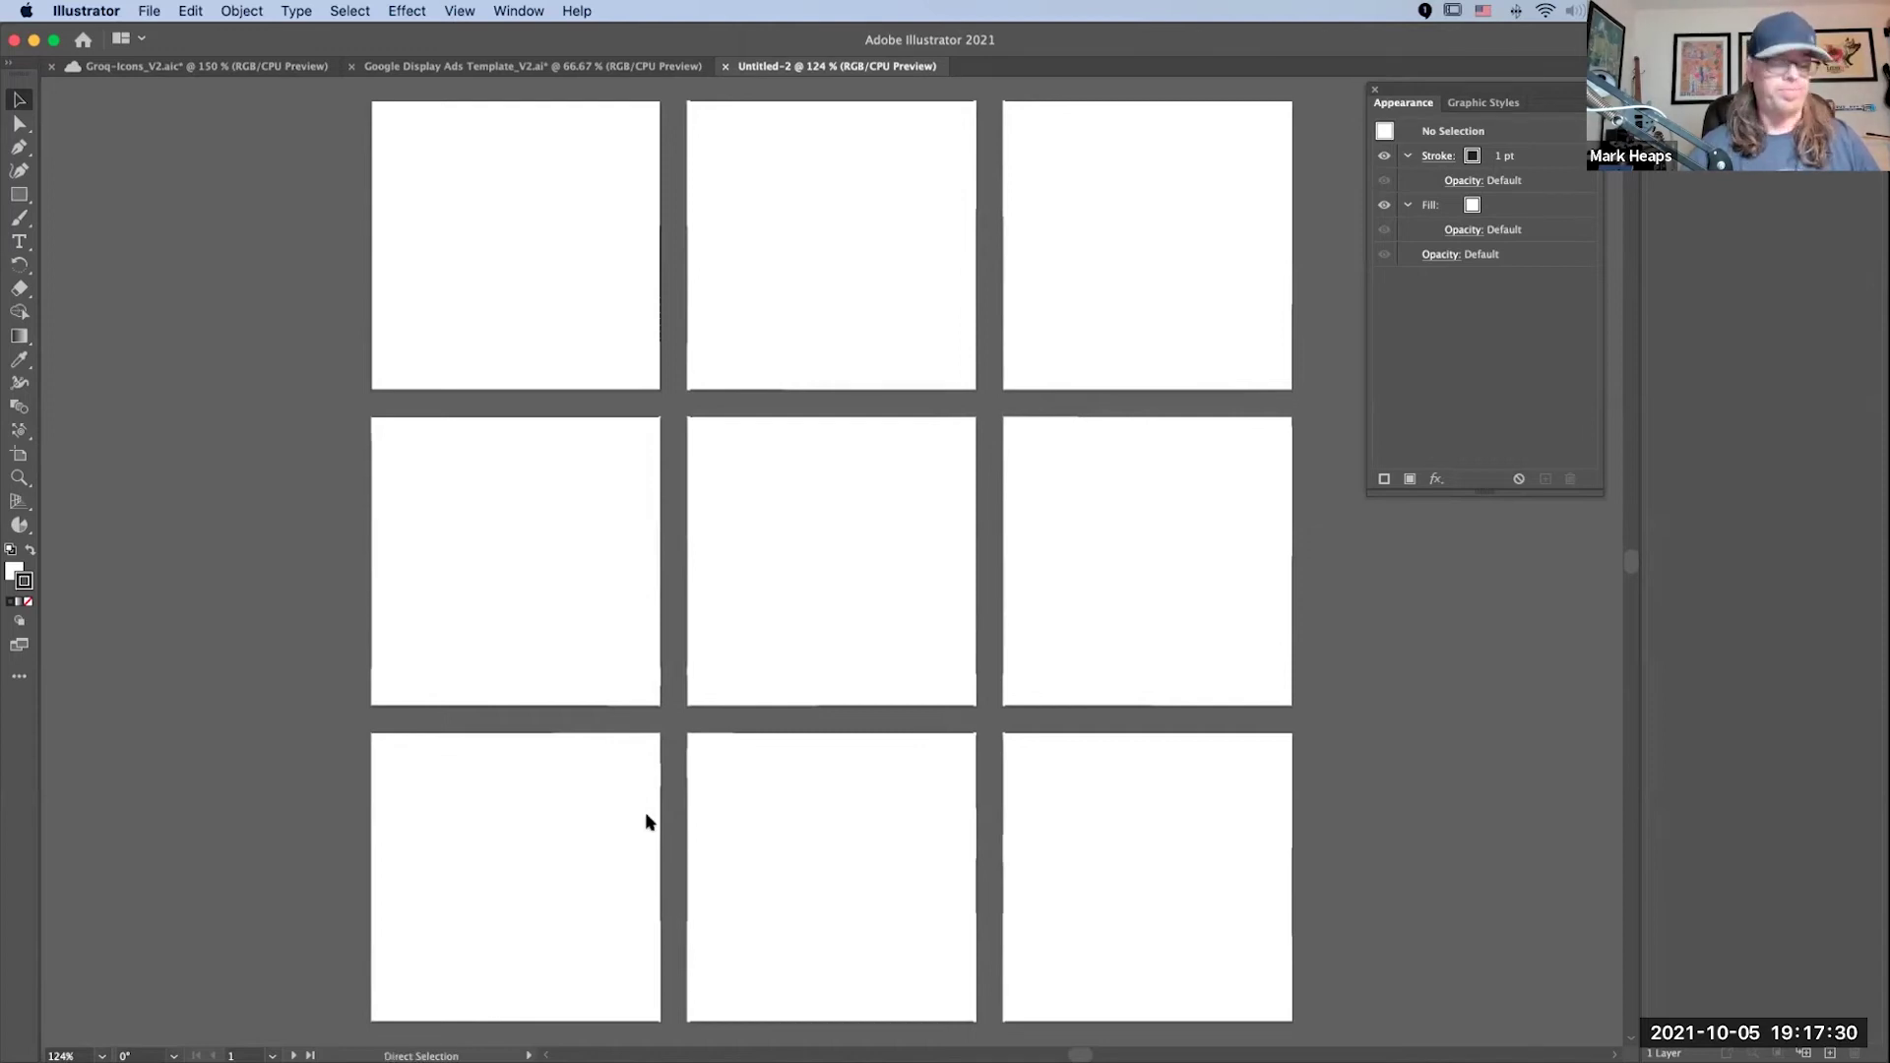
pyautogui.press('super+w')
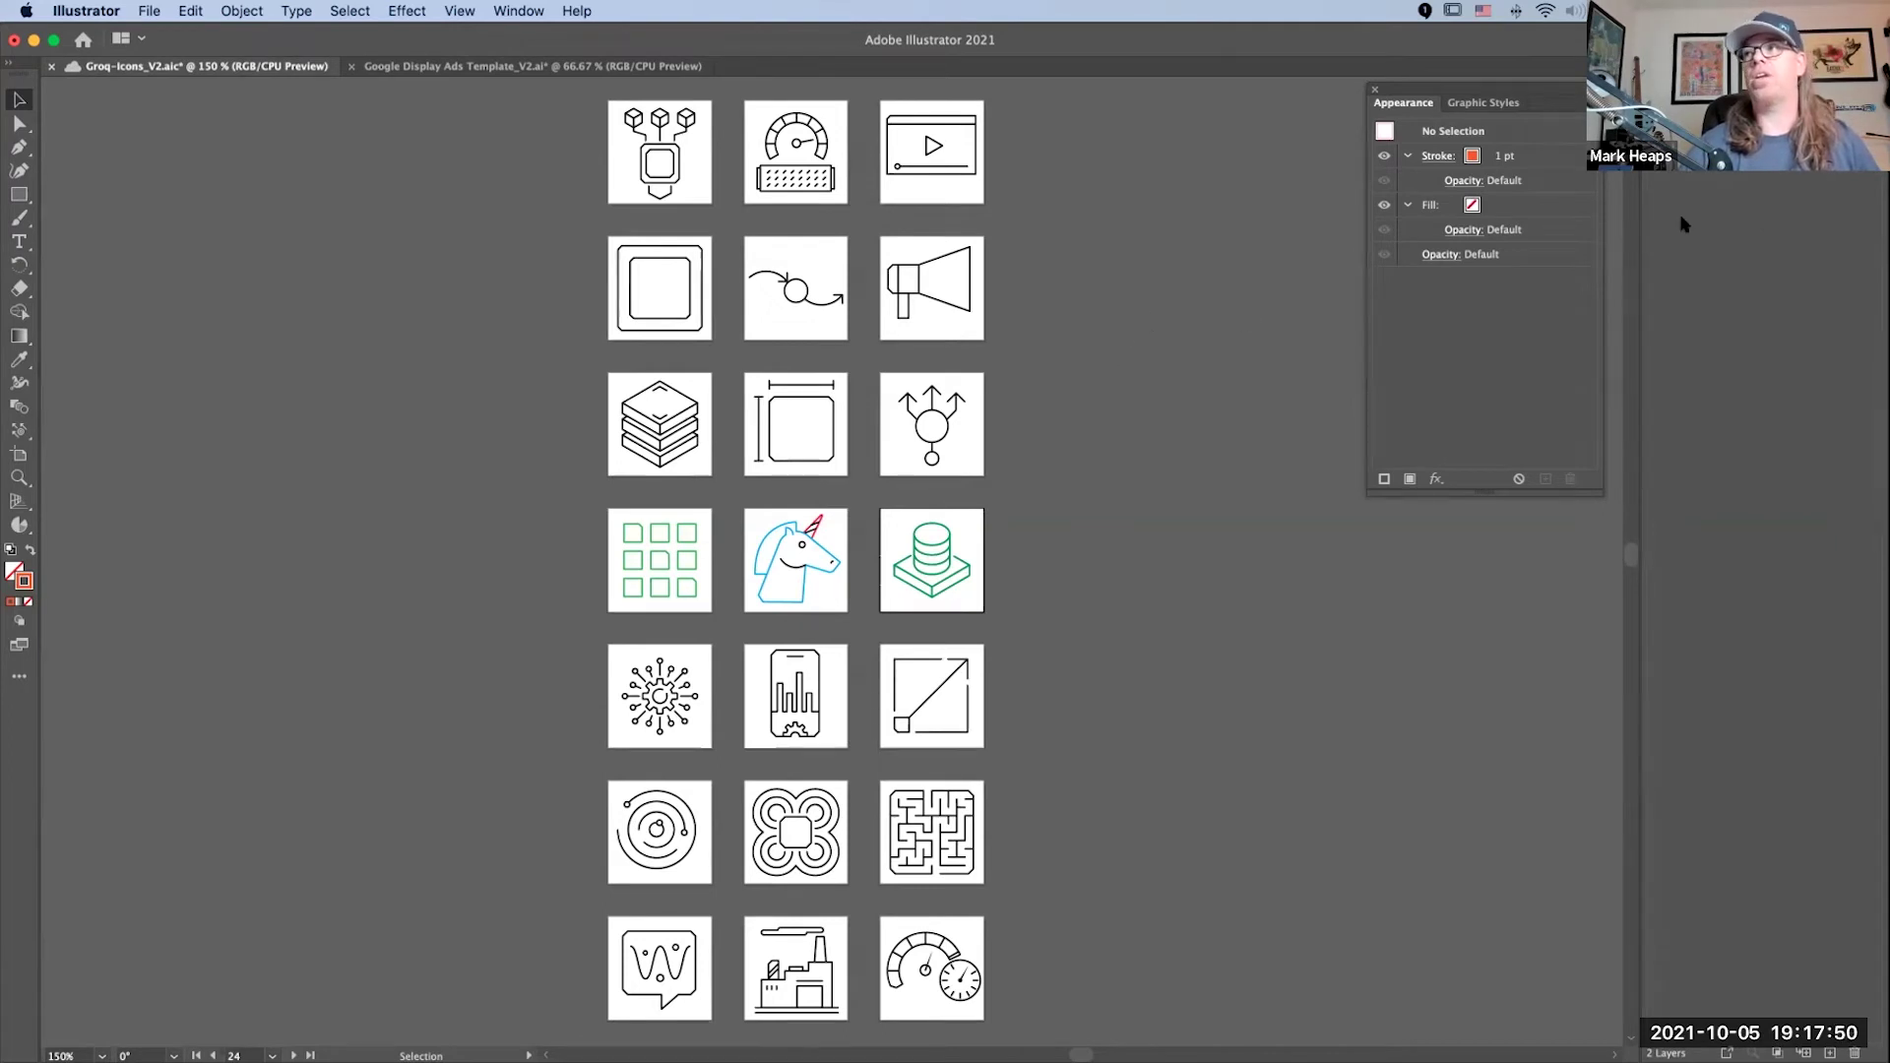
# Step: Move all the icon artwork onto the orange-stroked layer and deselect it
pyautogui.press('super+a')
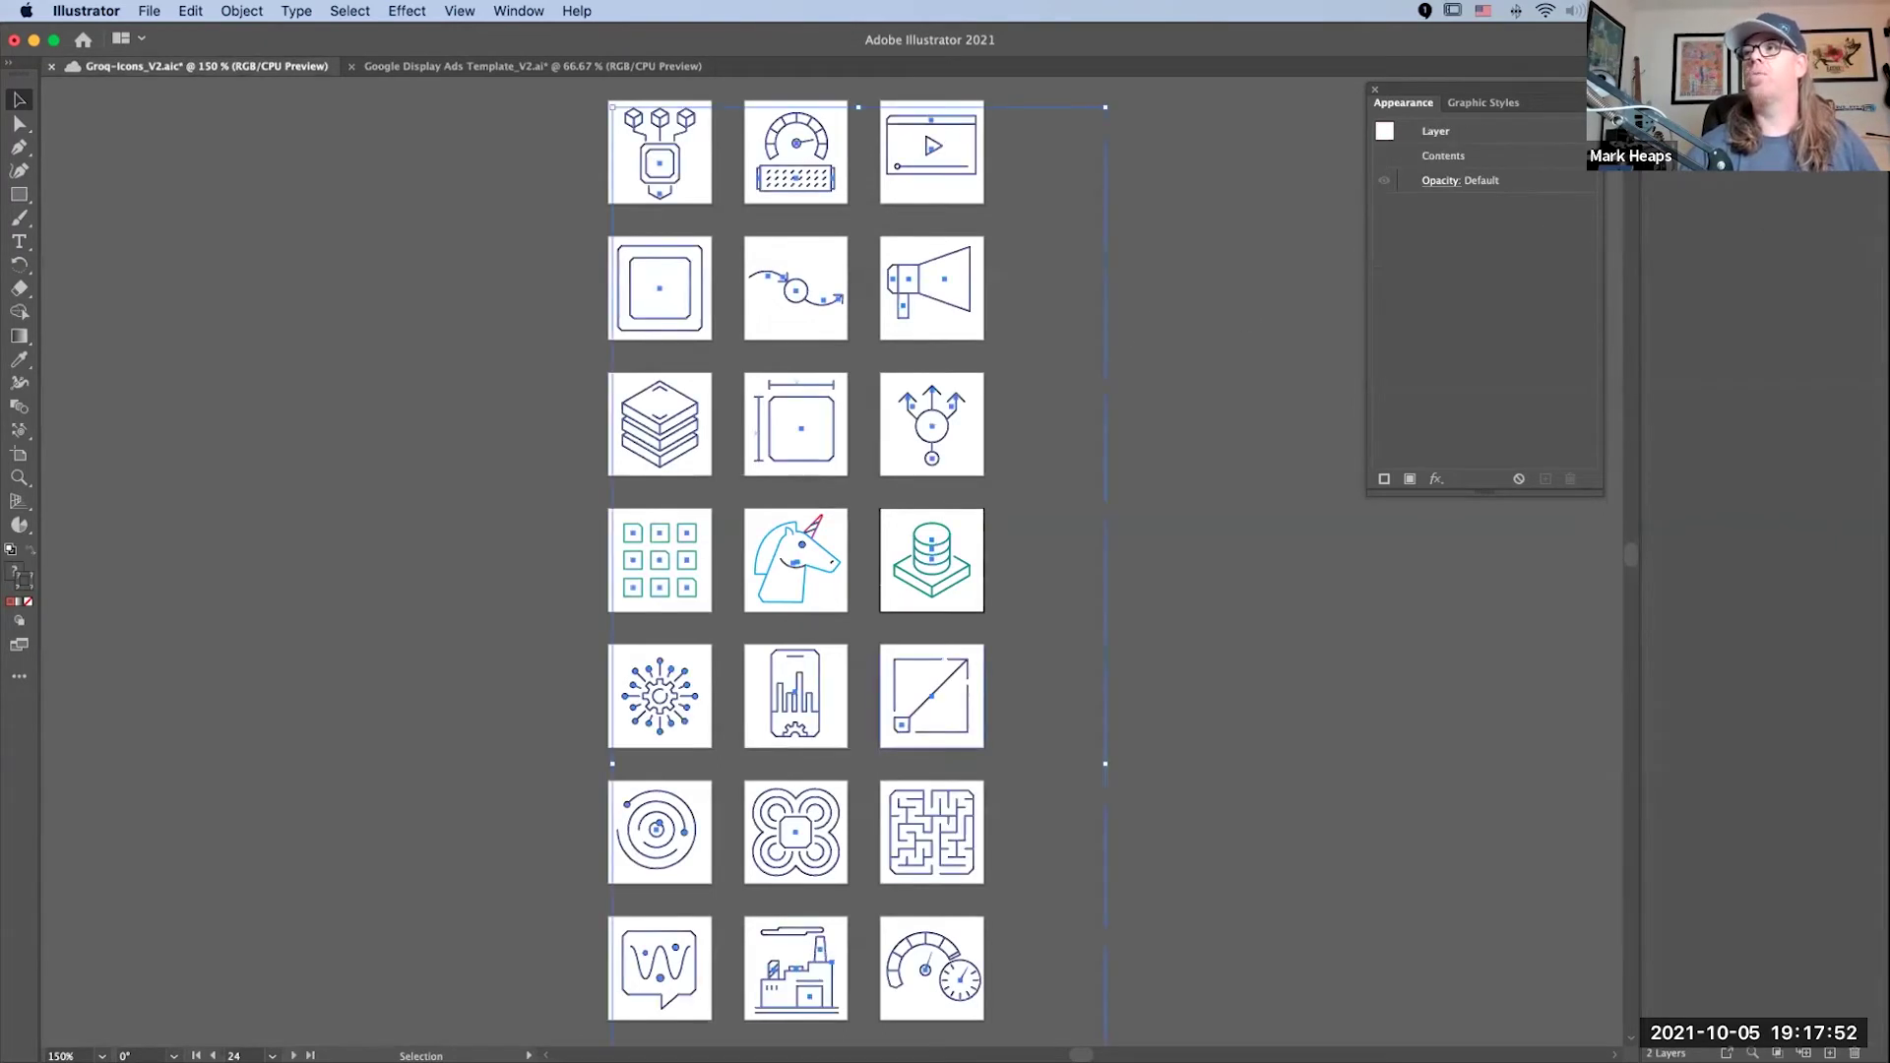
pyautogui.press('super+shift+a')
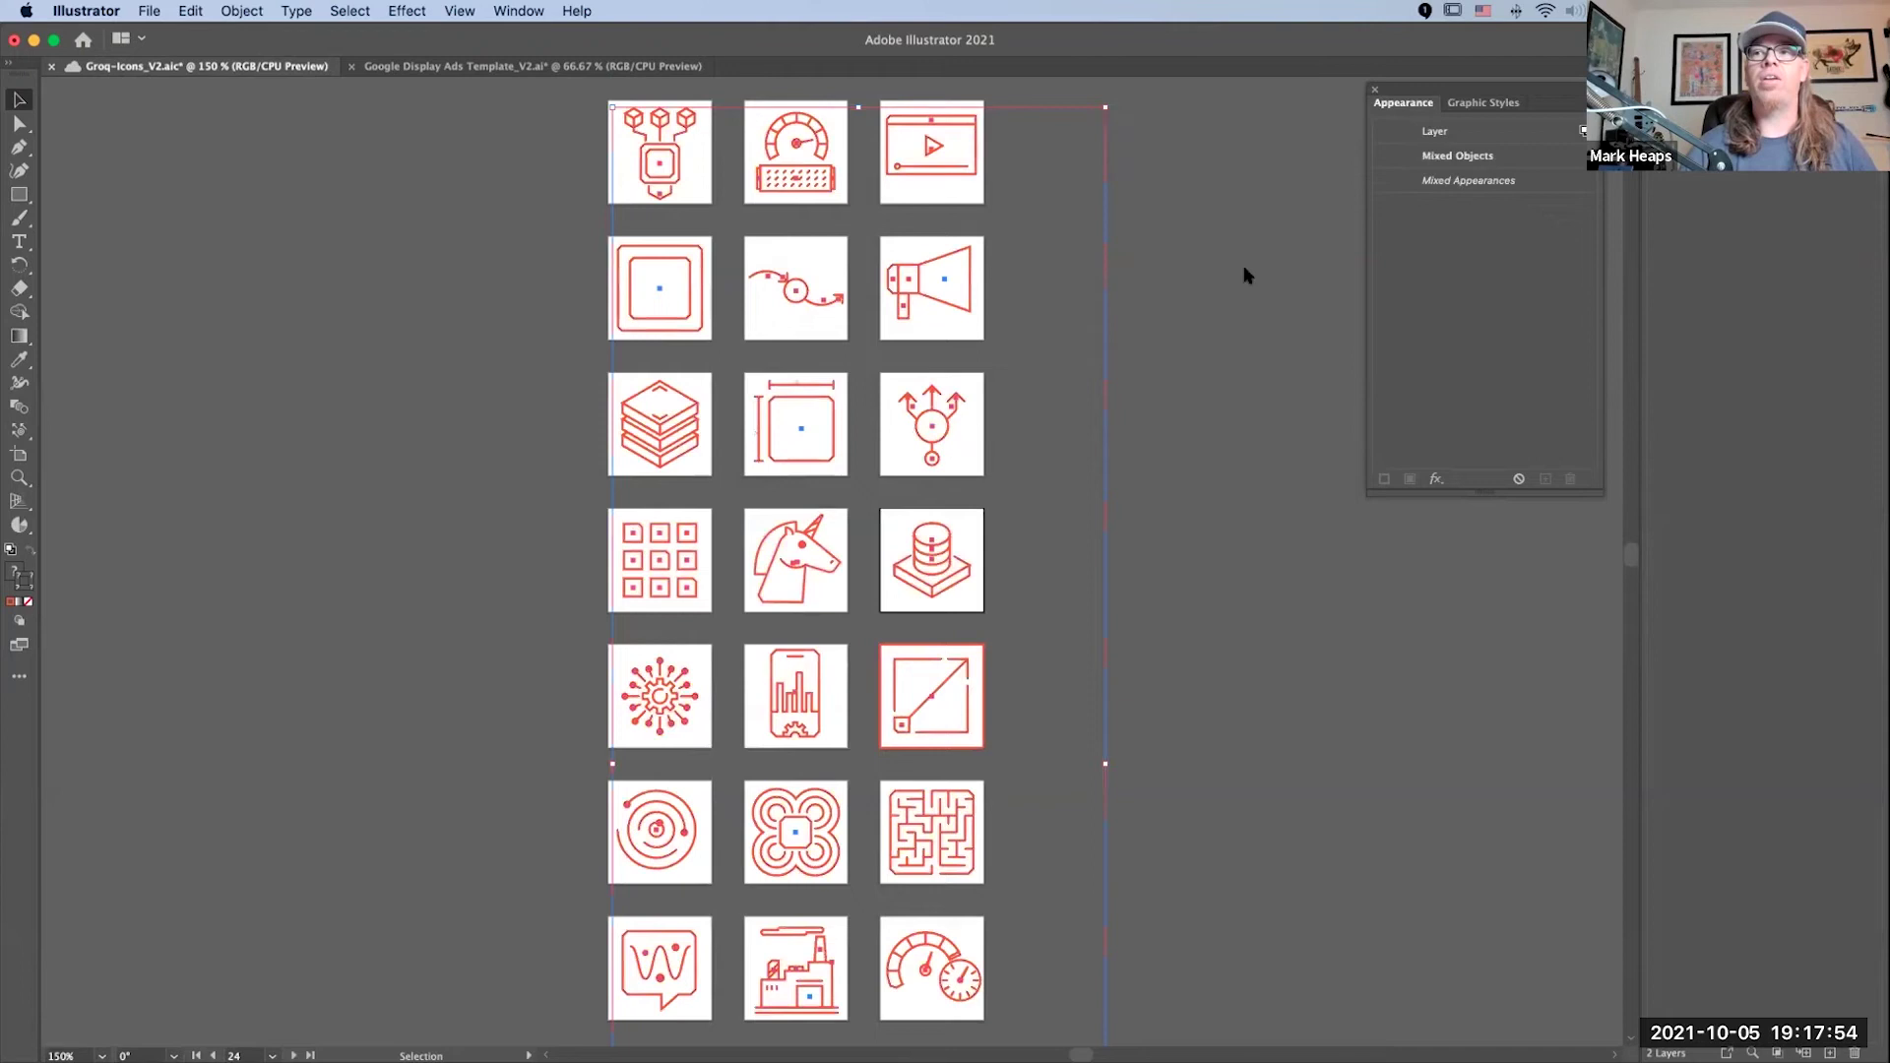
pyautogui.click(158, 11)
pyautogui.moveTo(267, 358)
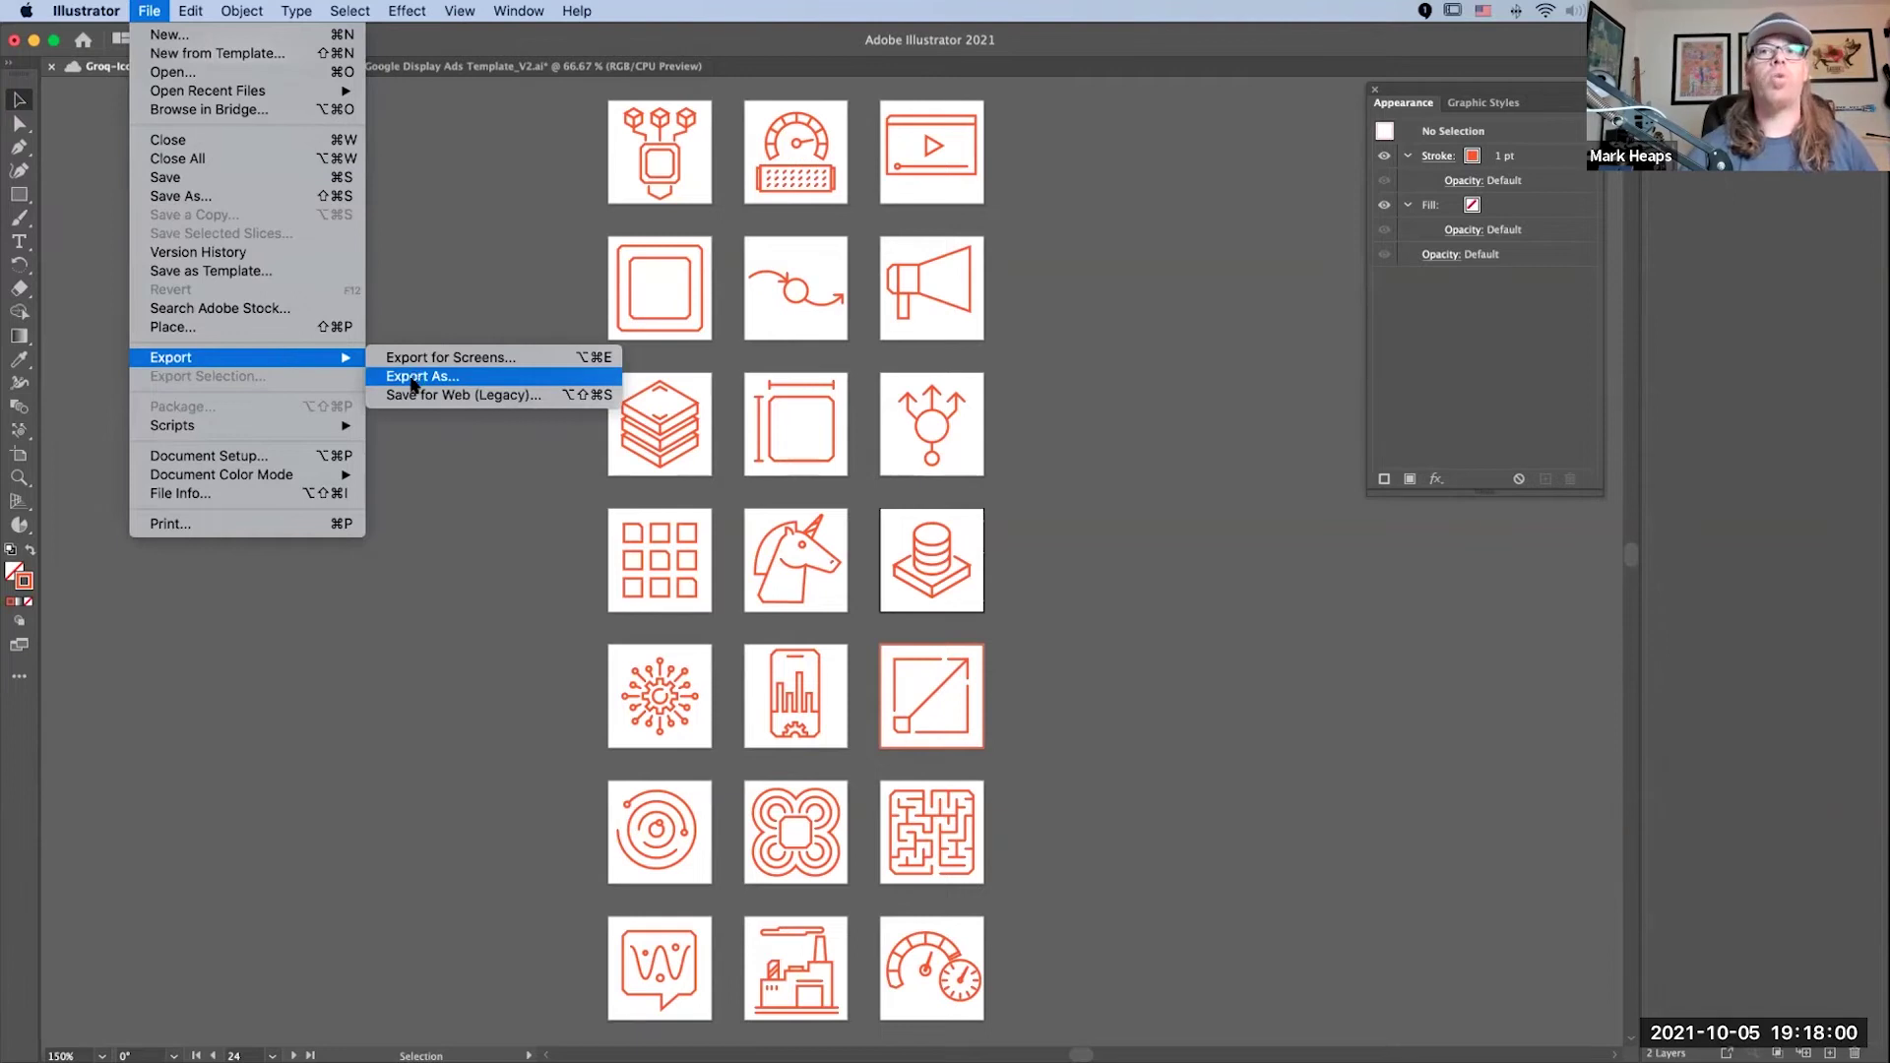
pyautogui.click(282, 492)
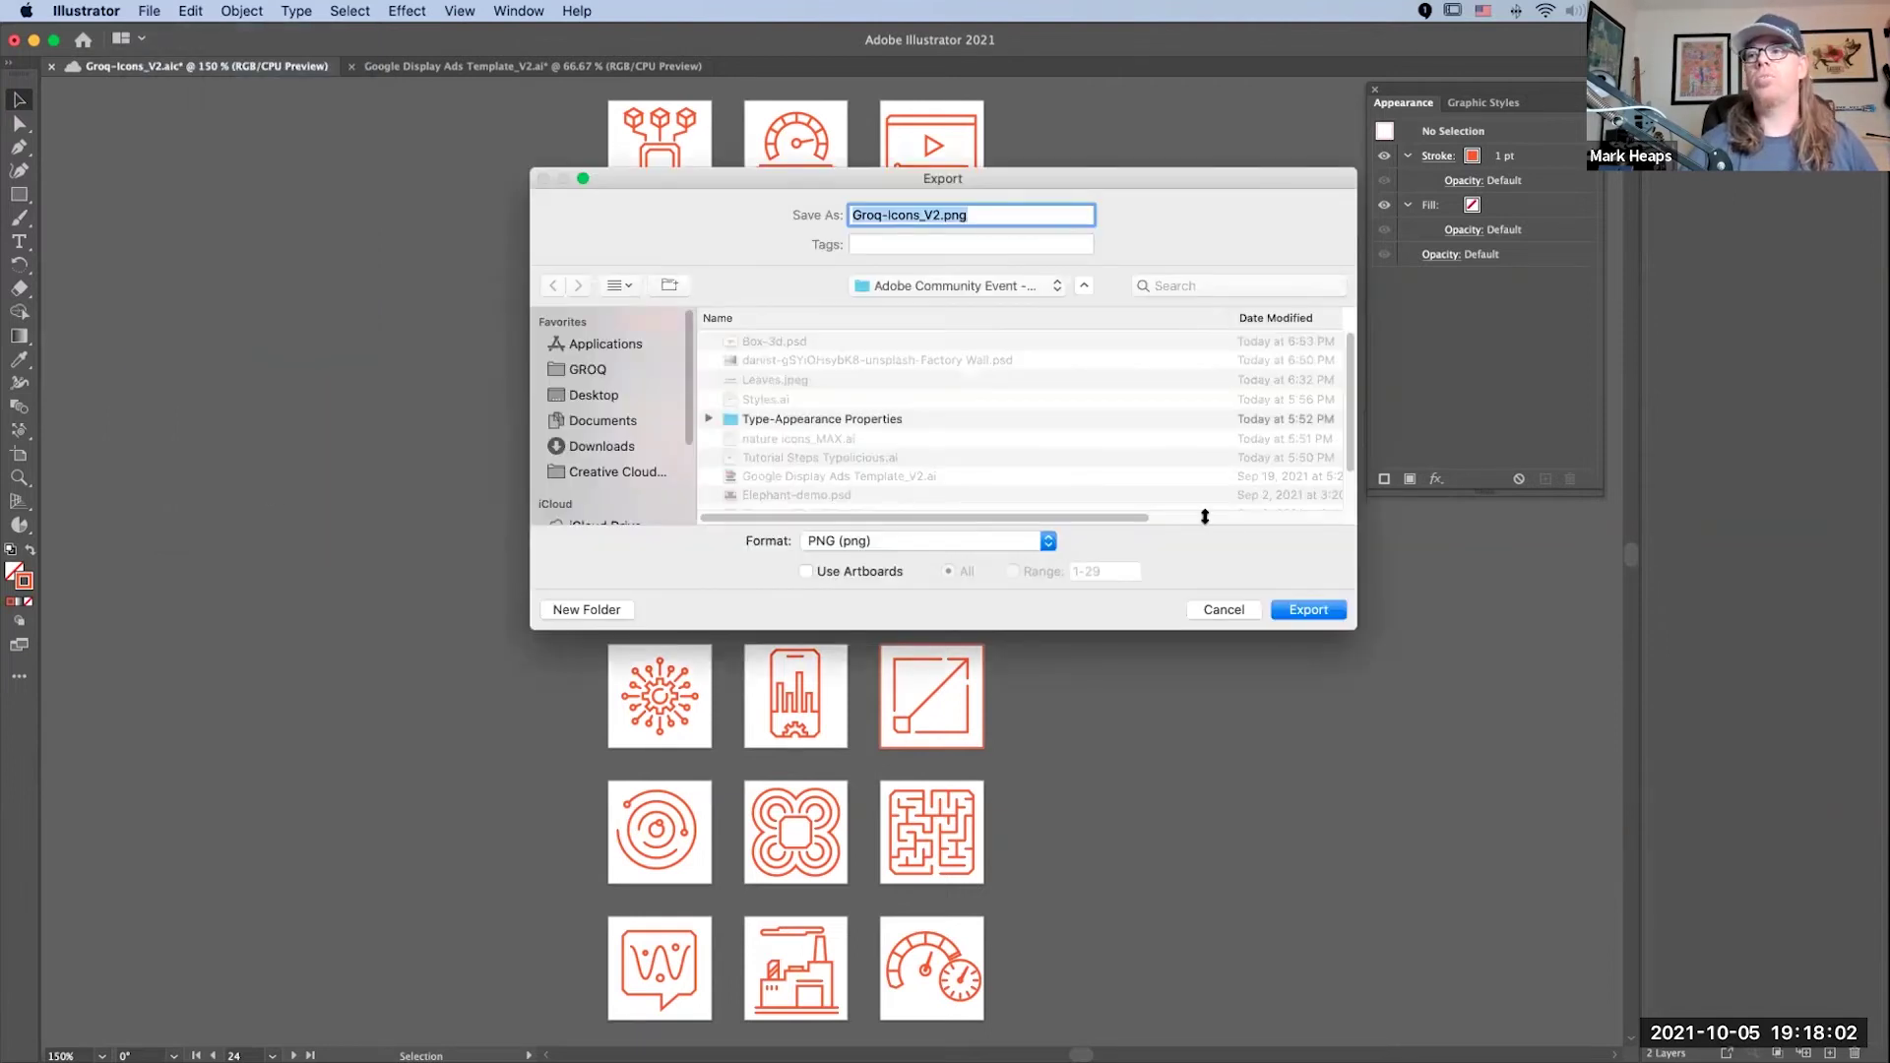
pyautogui.click(1210, 612)
# Step: Show the export assets in an enlarged view beside the icons and review the document's list of artboard names
pyautogui.click(519, 11)
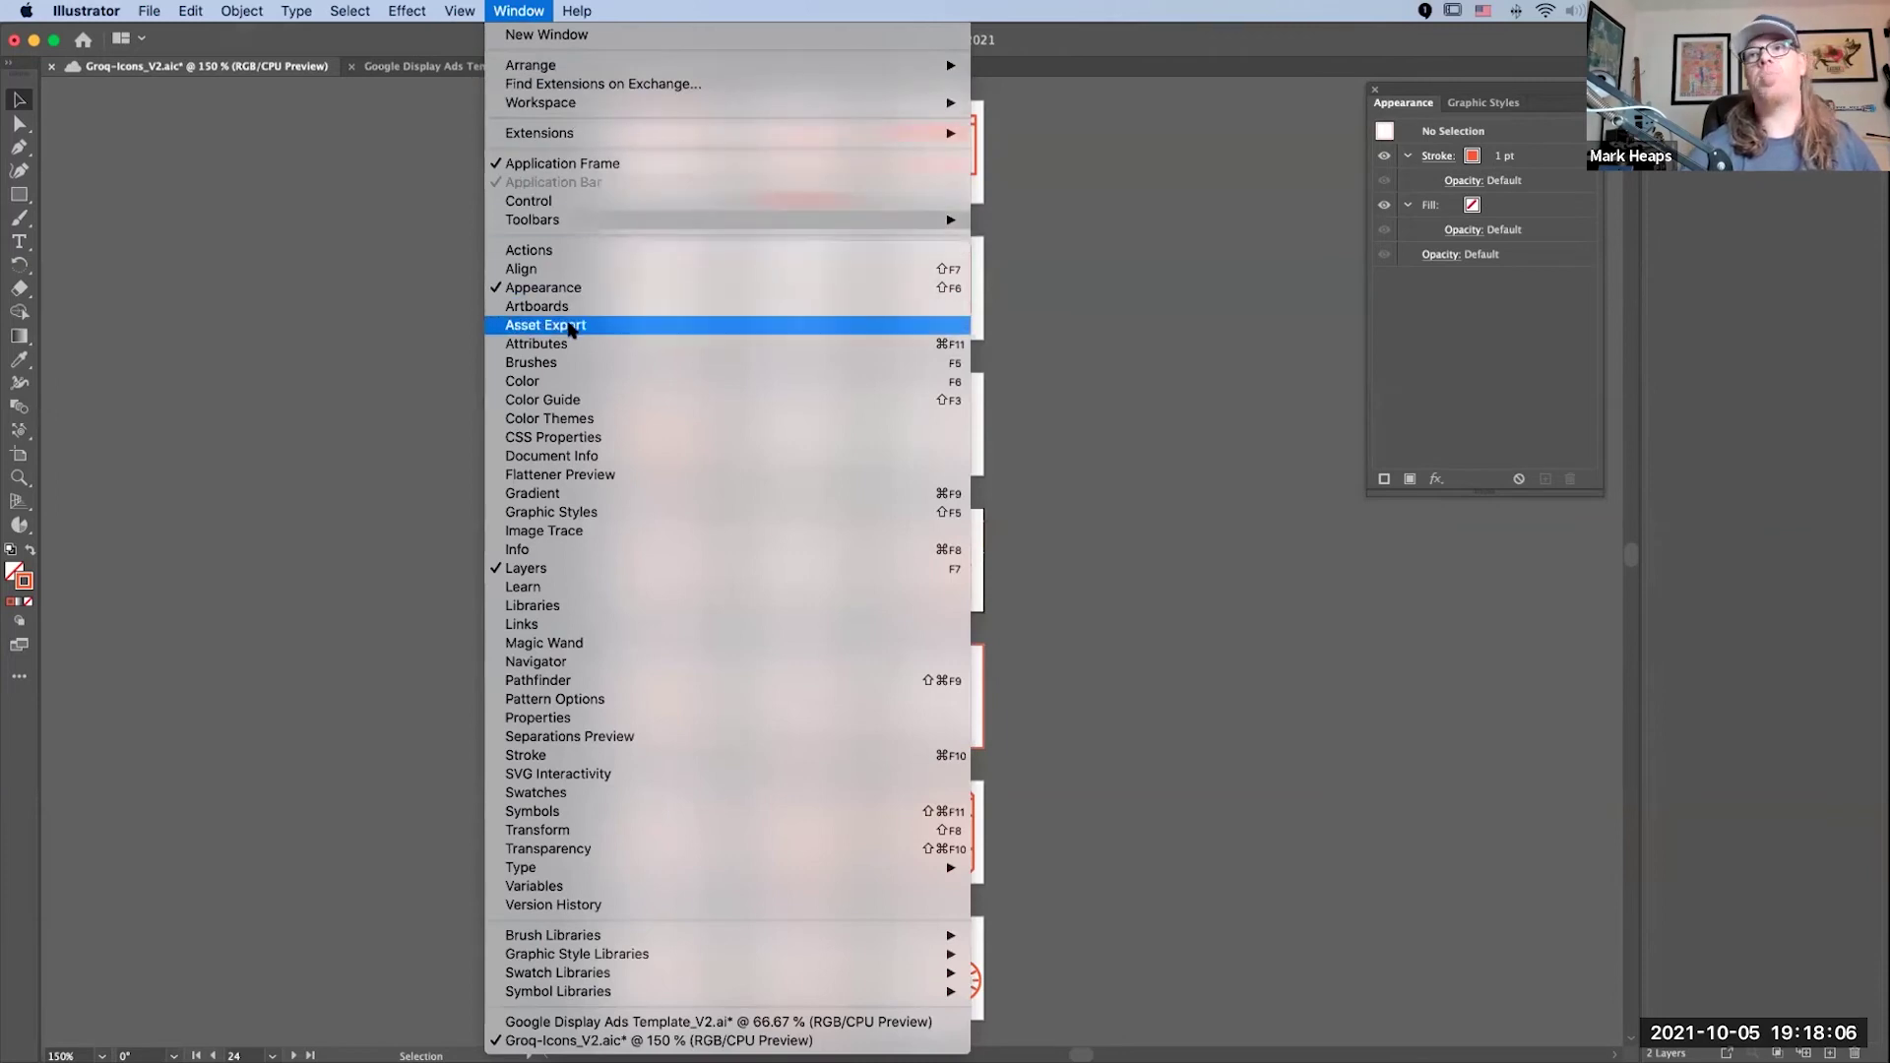
pyautogui.click(570, 325)
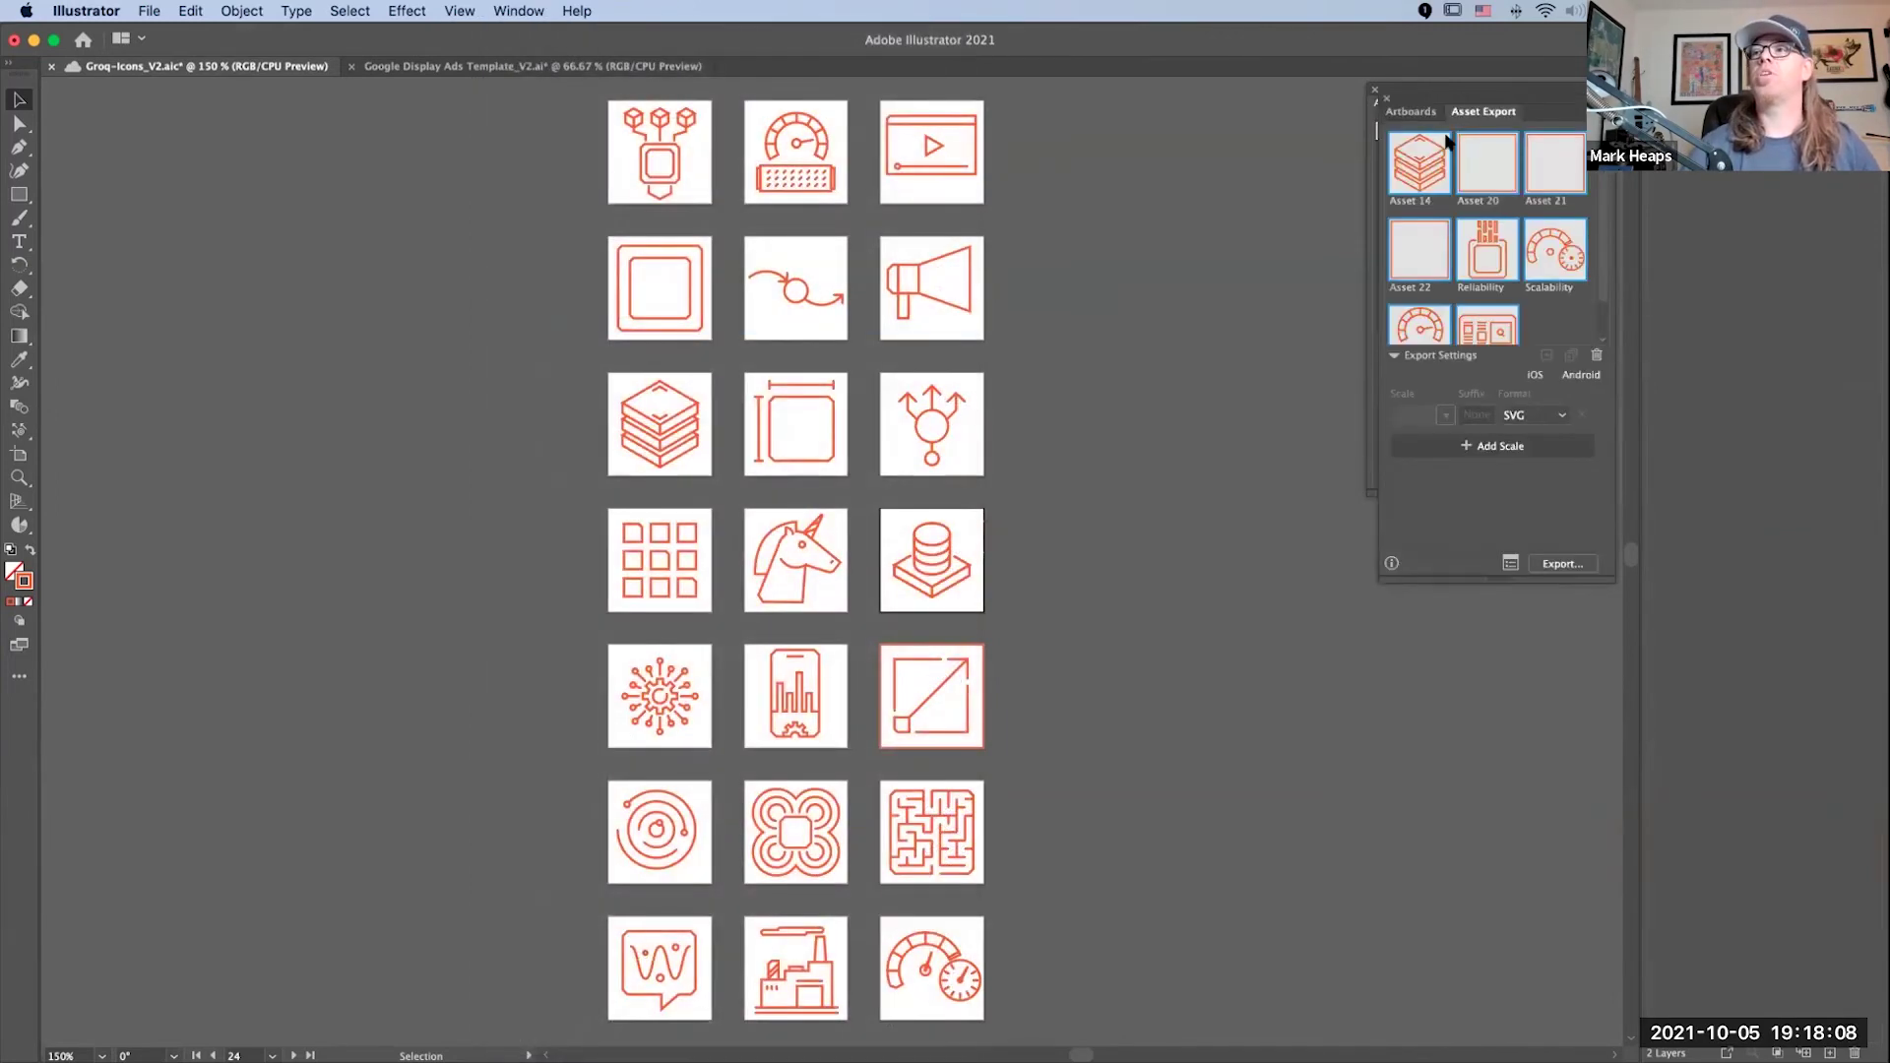
pyautogui.moveTo(1522, 106); pyautogui.dragTo(1173, 119)
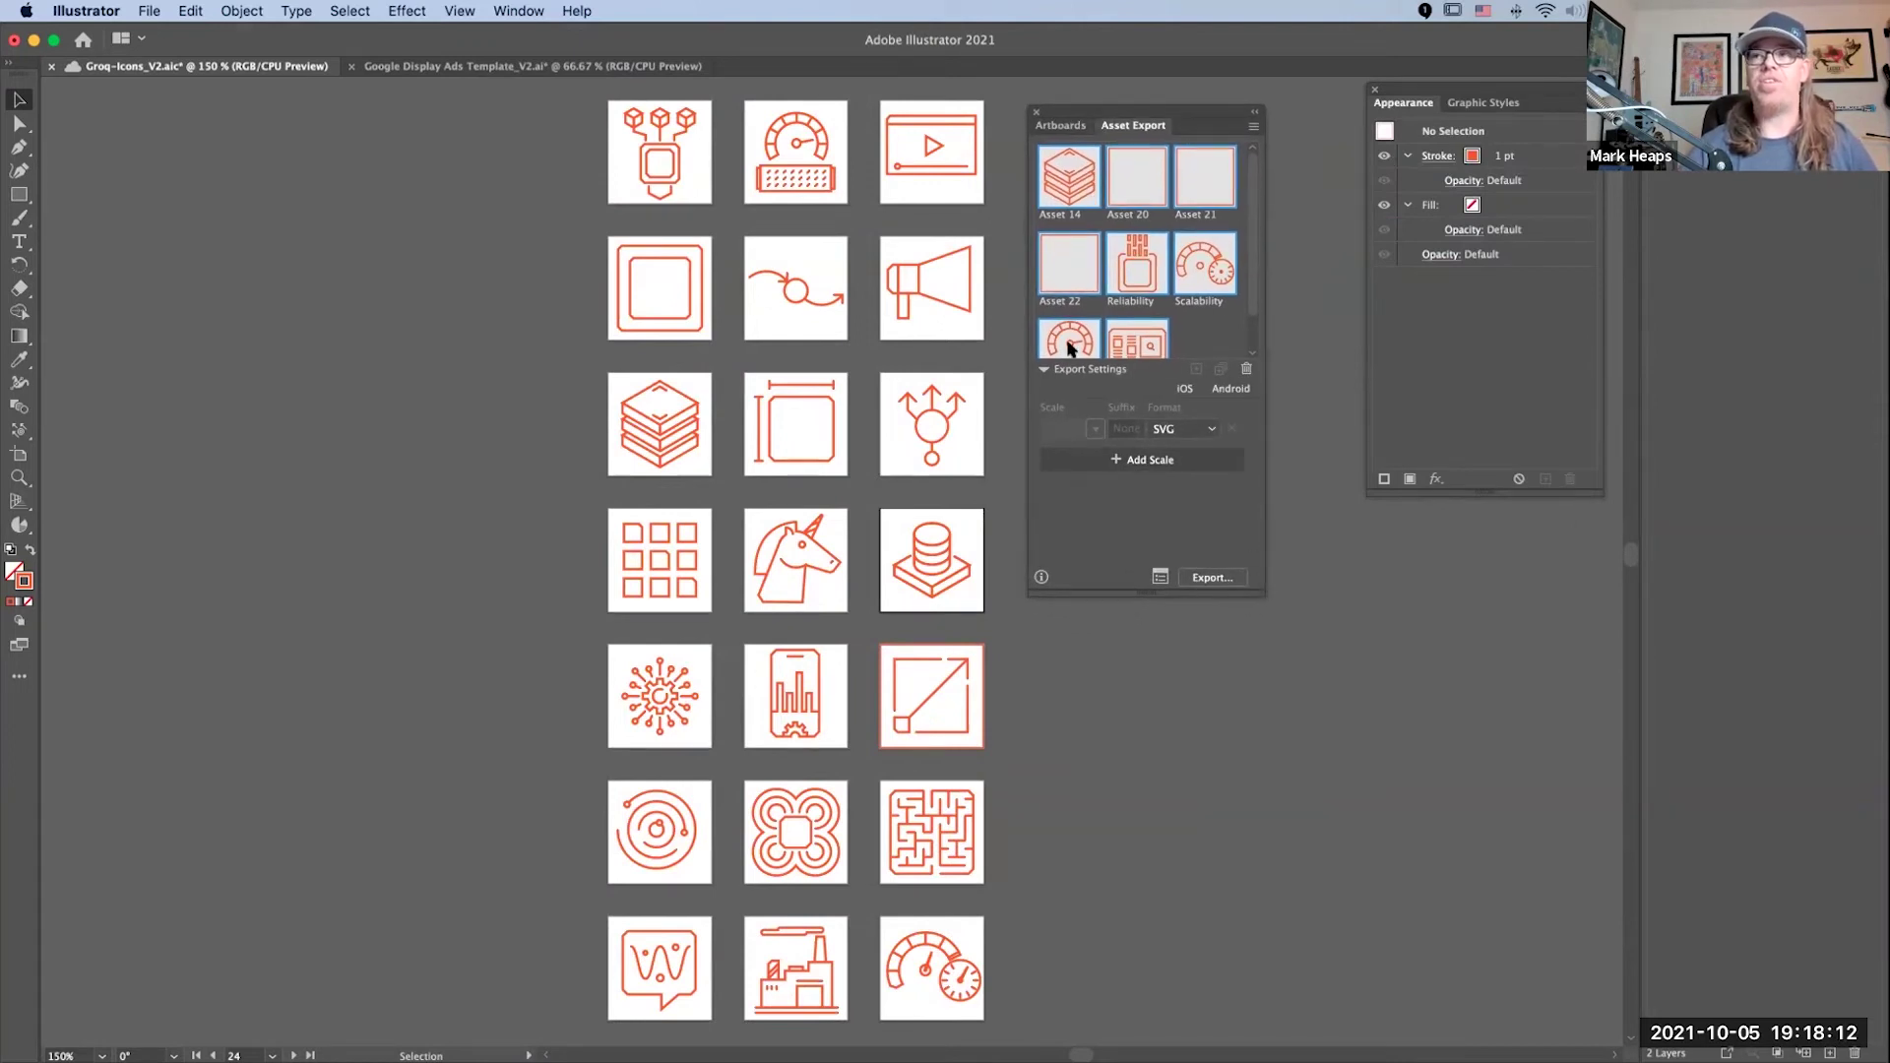
pyautogui.moveTo(1144, 592); pyautogui.dragTo(1145, 644)
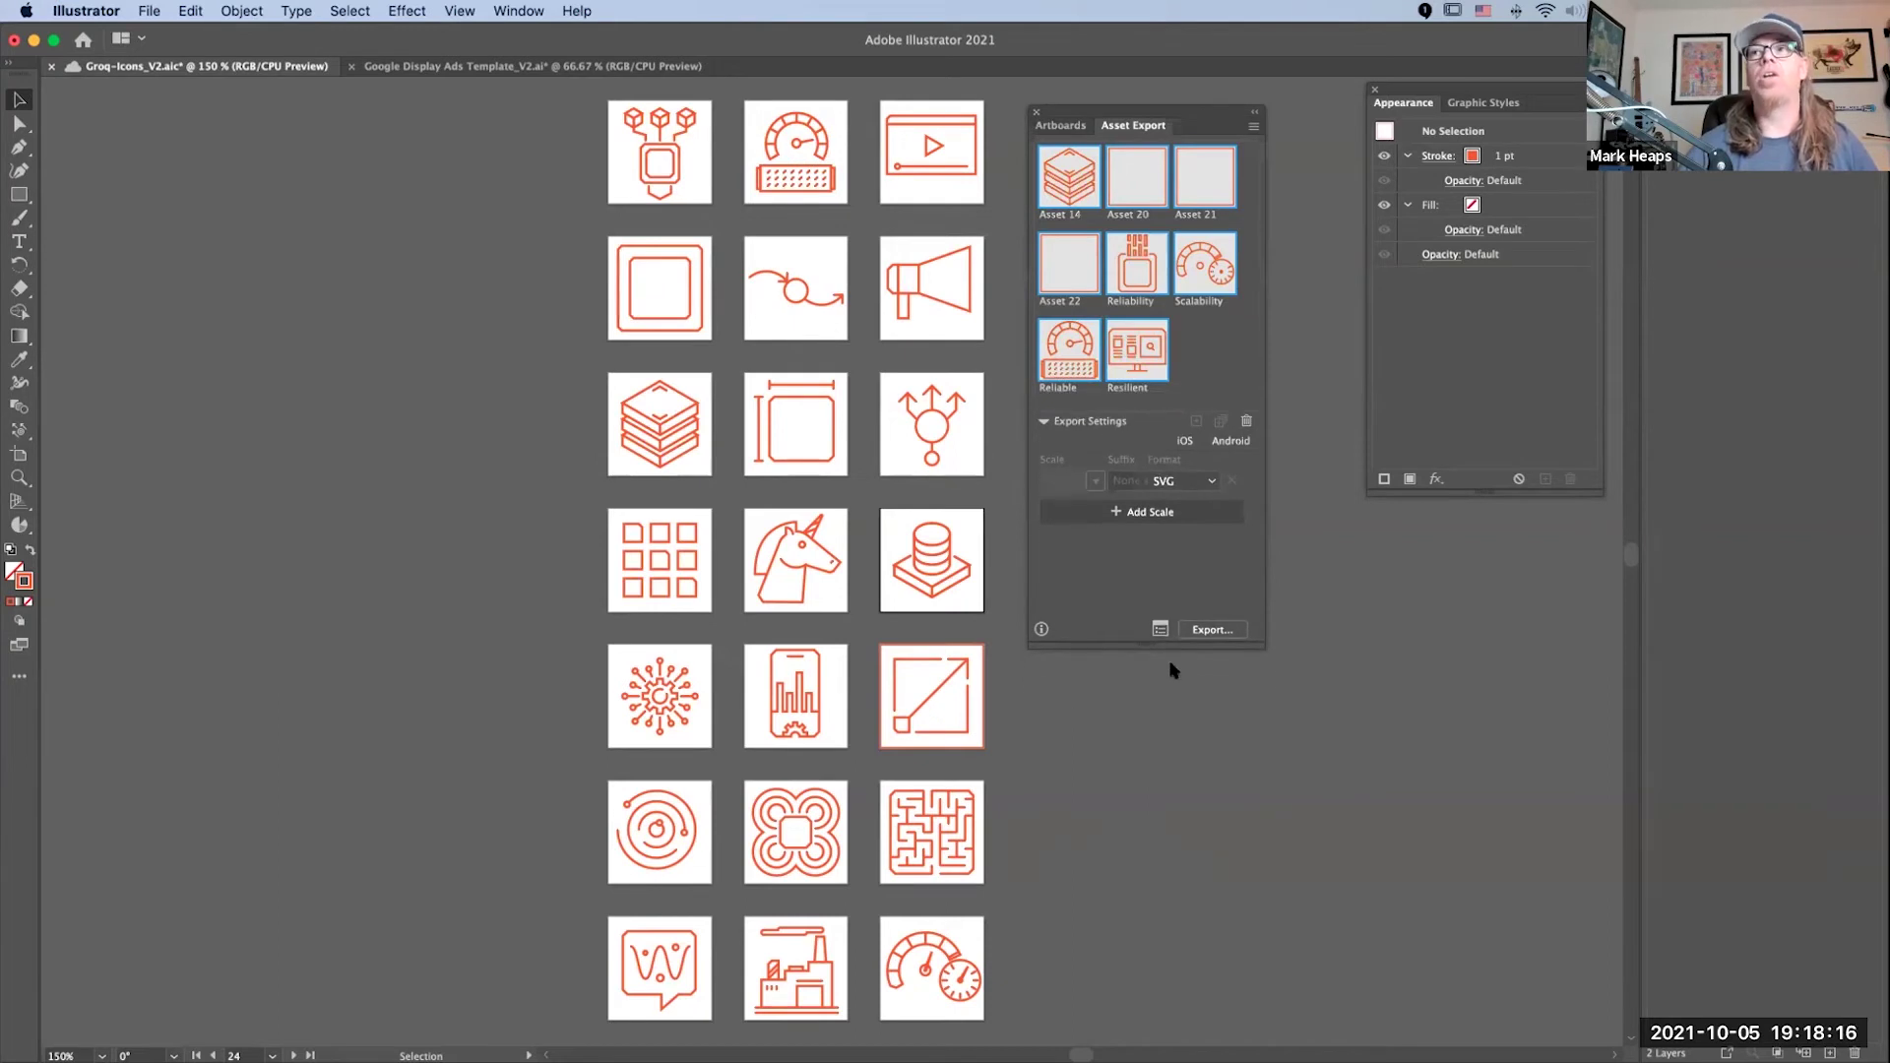
pyautogui.click(1058, 128)
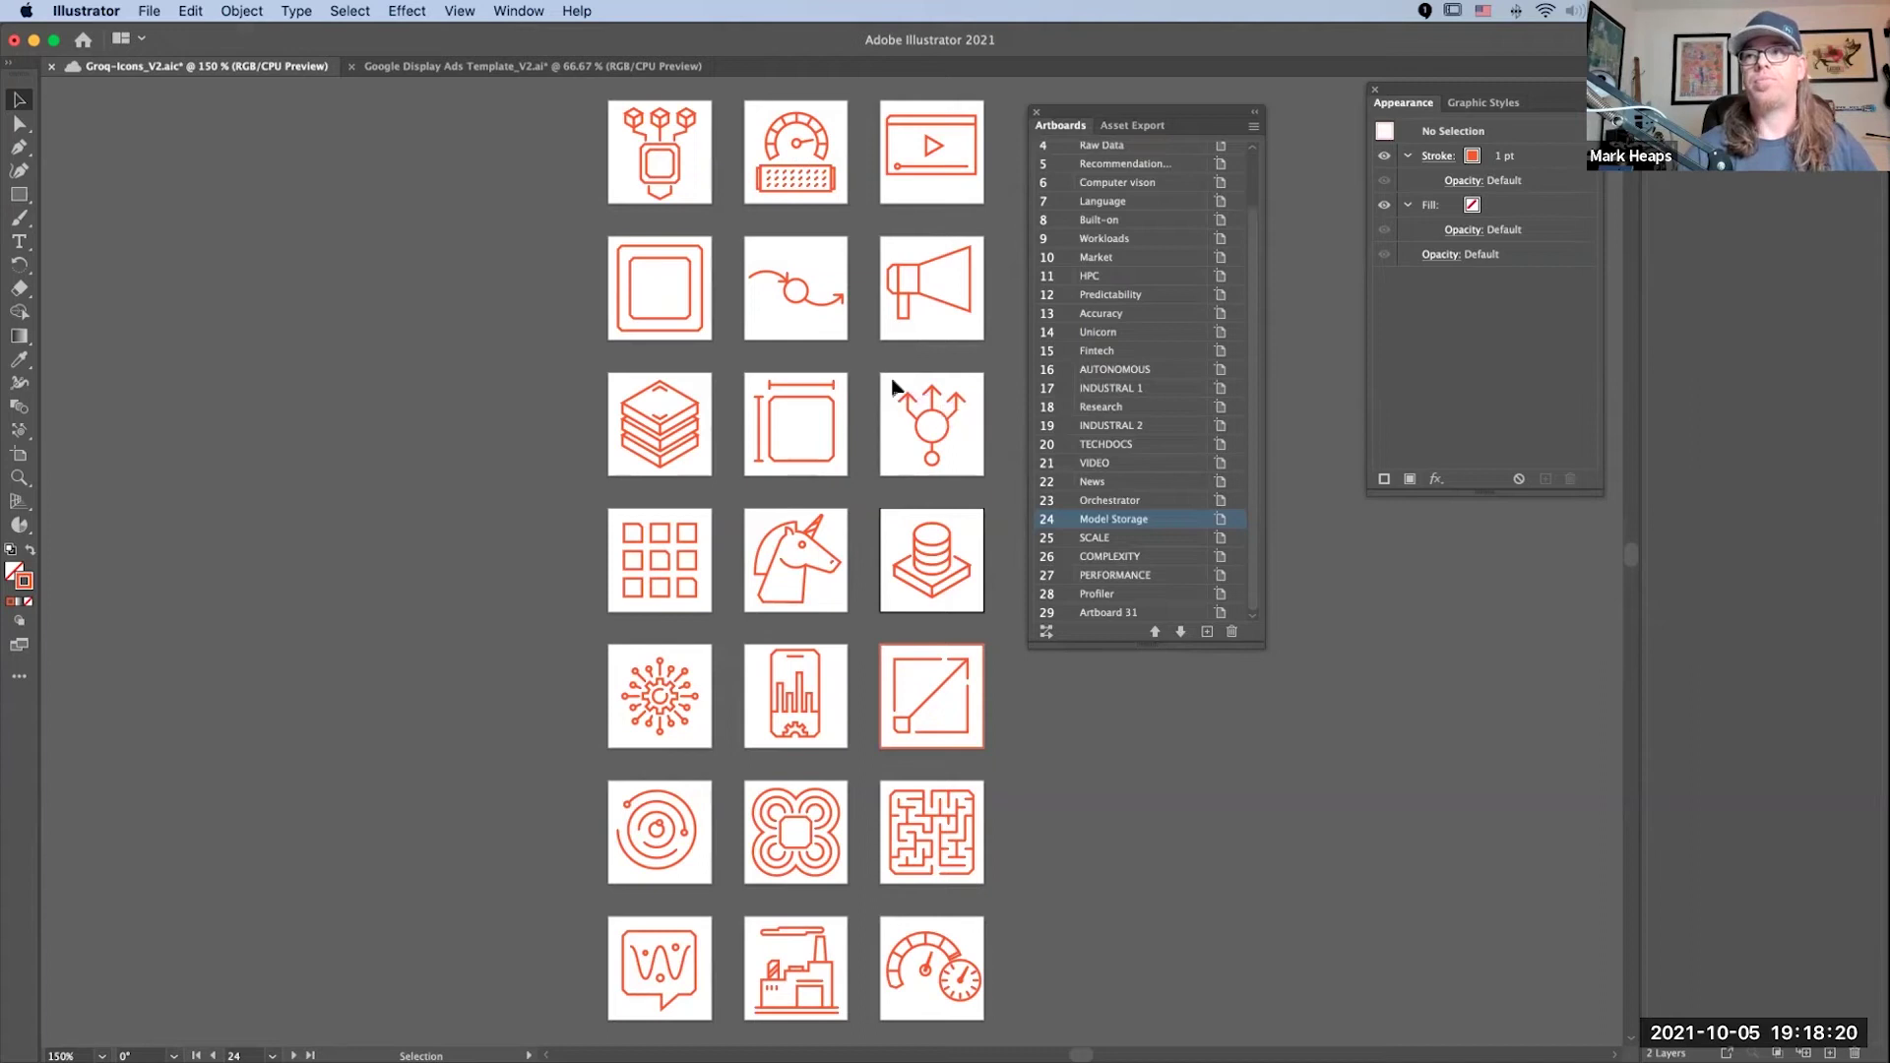
pyautogui.scroll(3, 1246, 197)
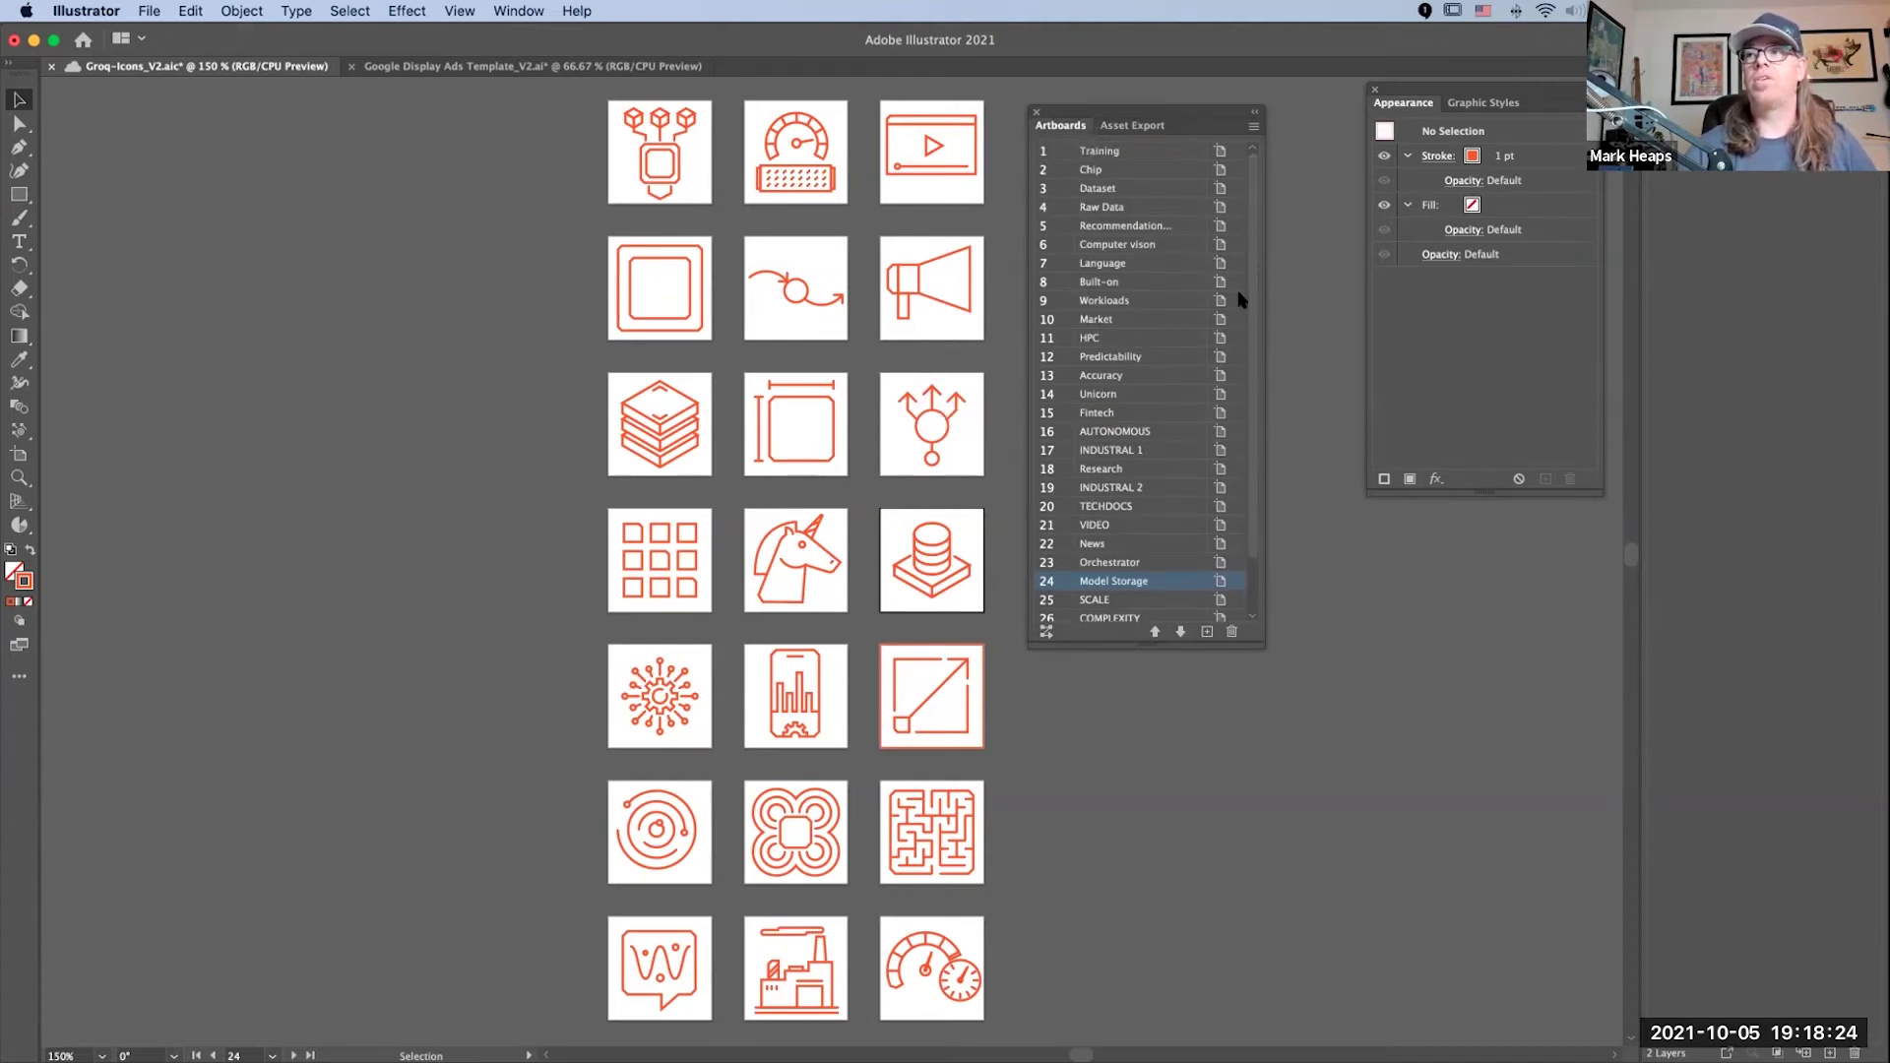
pyautogui.scroll(-3, 1248, 295)
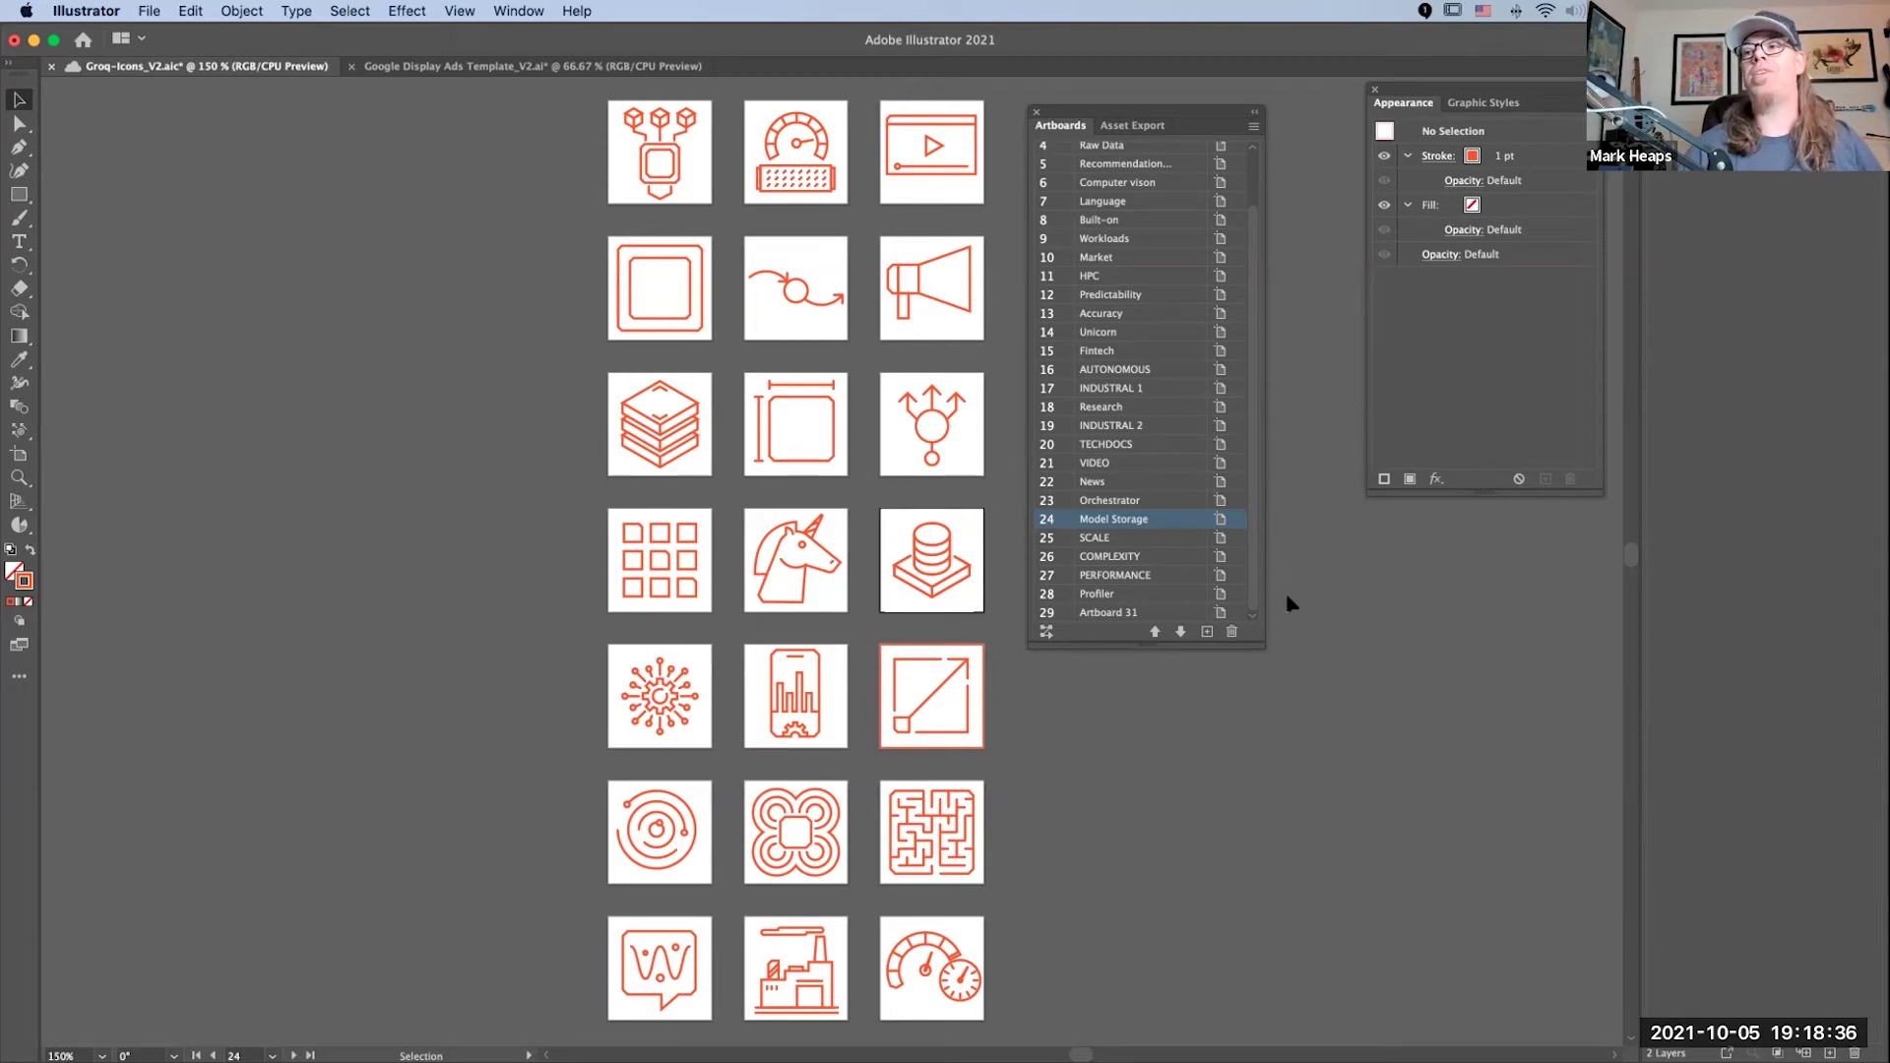
pyautogui.scroll(3, 1252, 591)
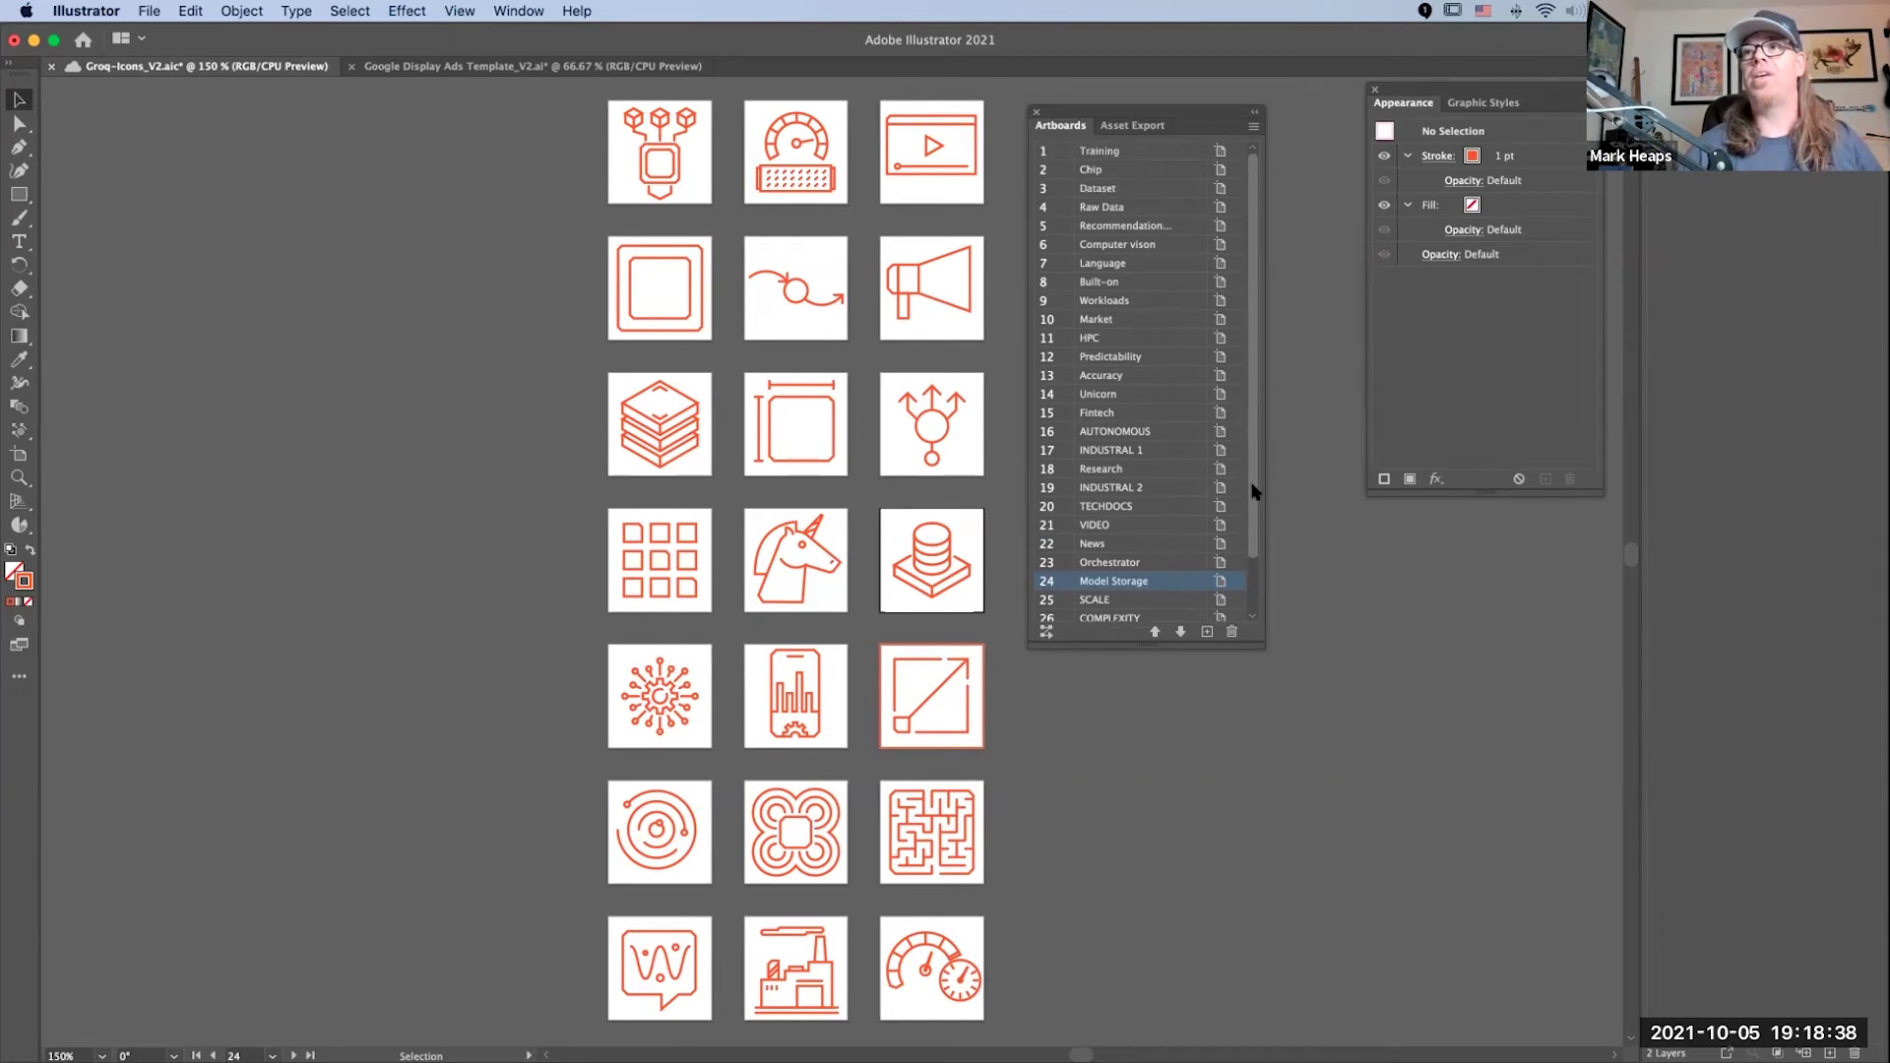
pyautogui.scroll(-3, 1248, 600)
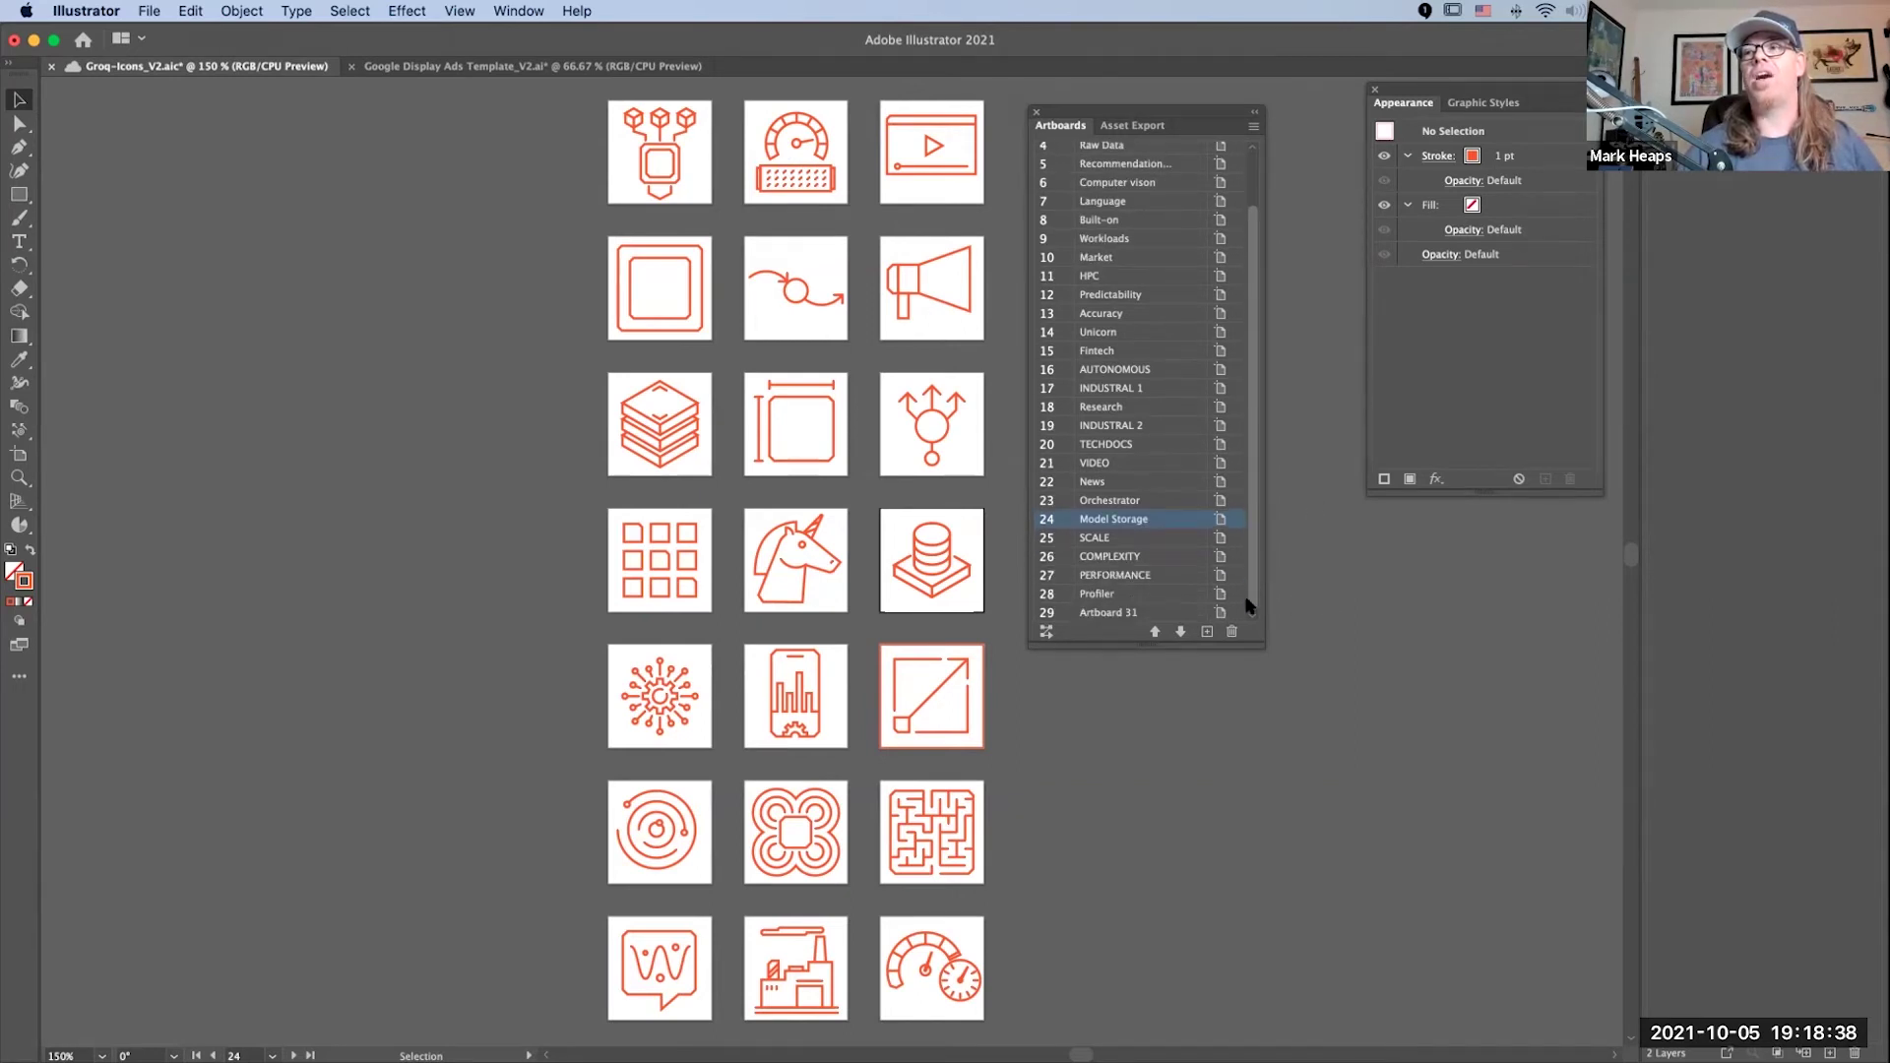
# Step: Open Export for Screens on the artboards and select all of them for export
pyautogui.click(1132, 128)
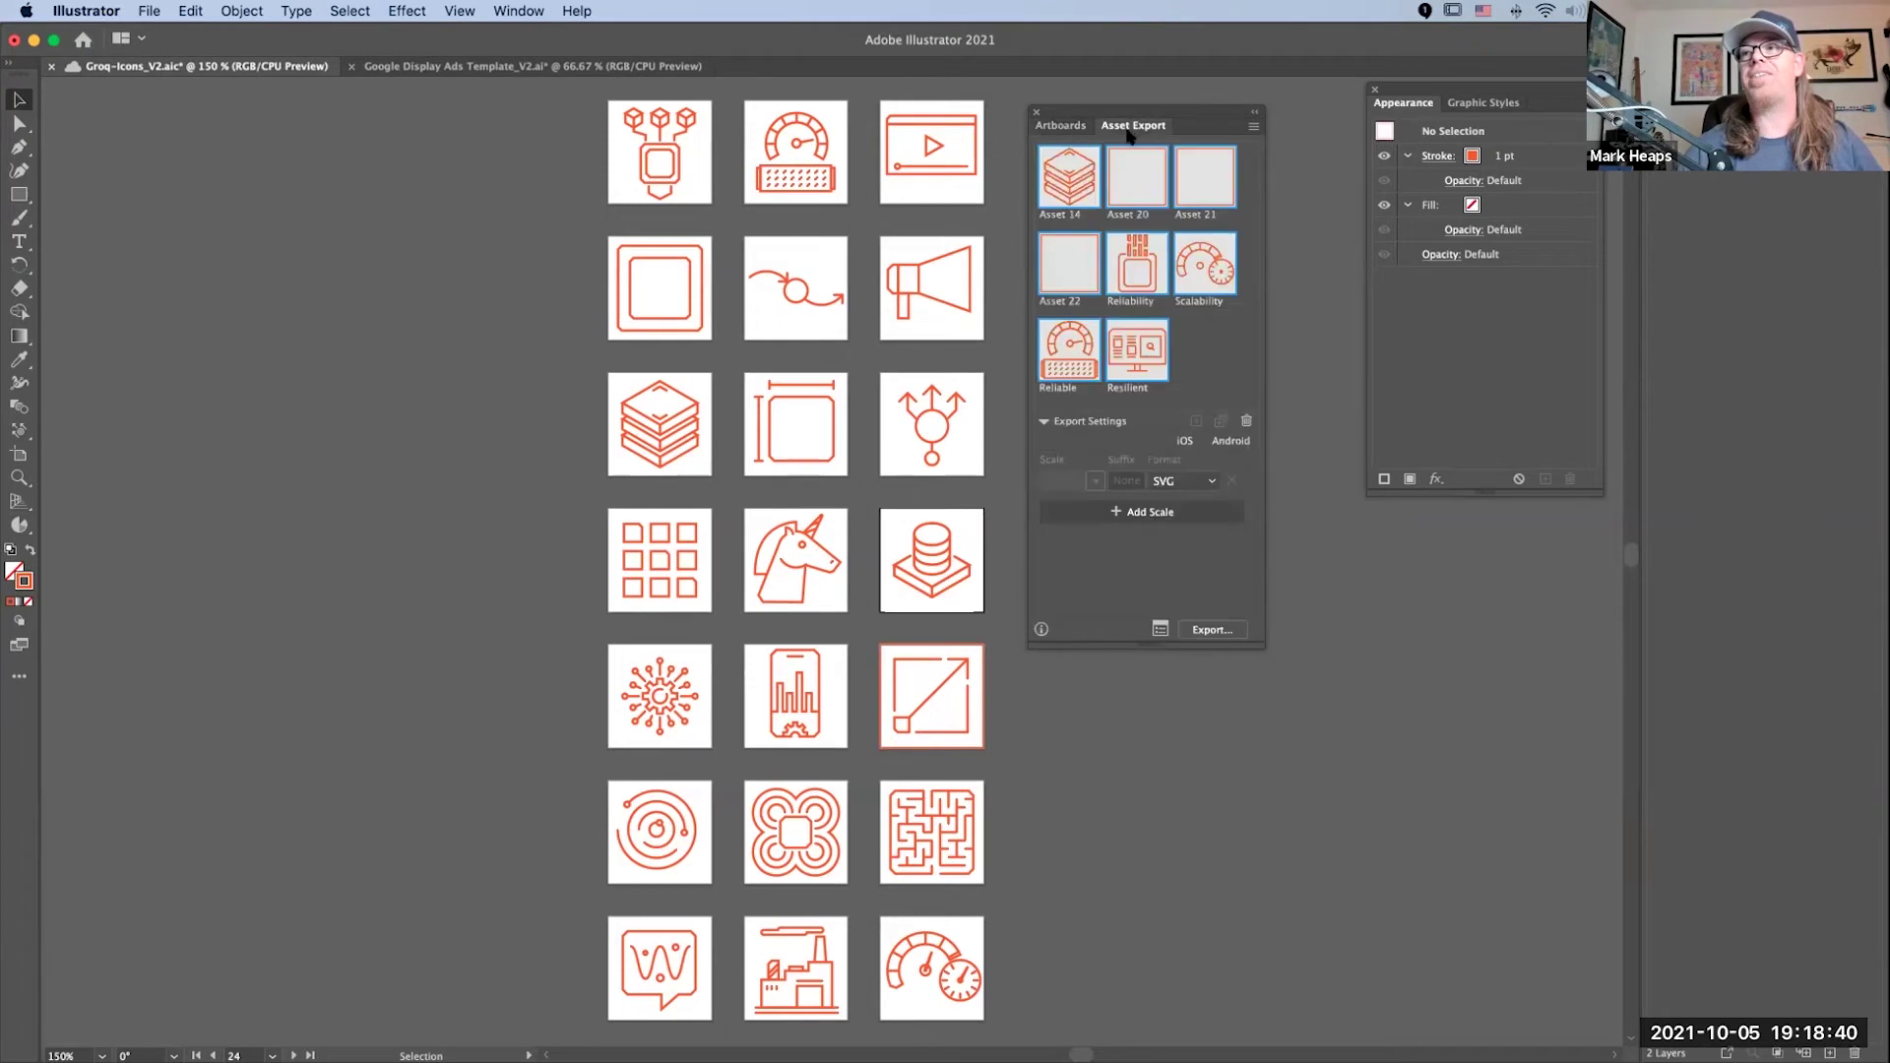
pyautogui.click(1162, 632)
pyautogui.moveTo(718, 130); pyautogui.dragTo(1147, 234)
pyautogui.click(891, 271)
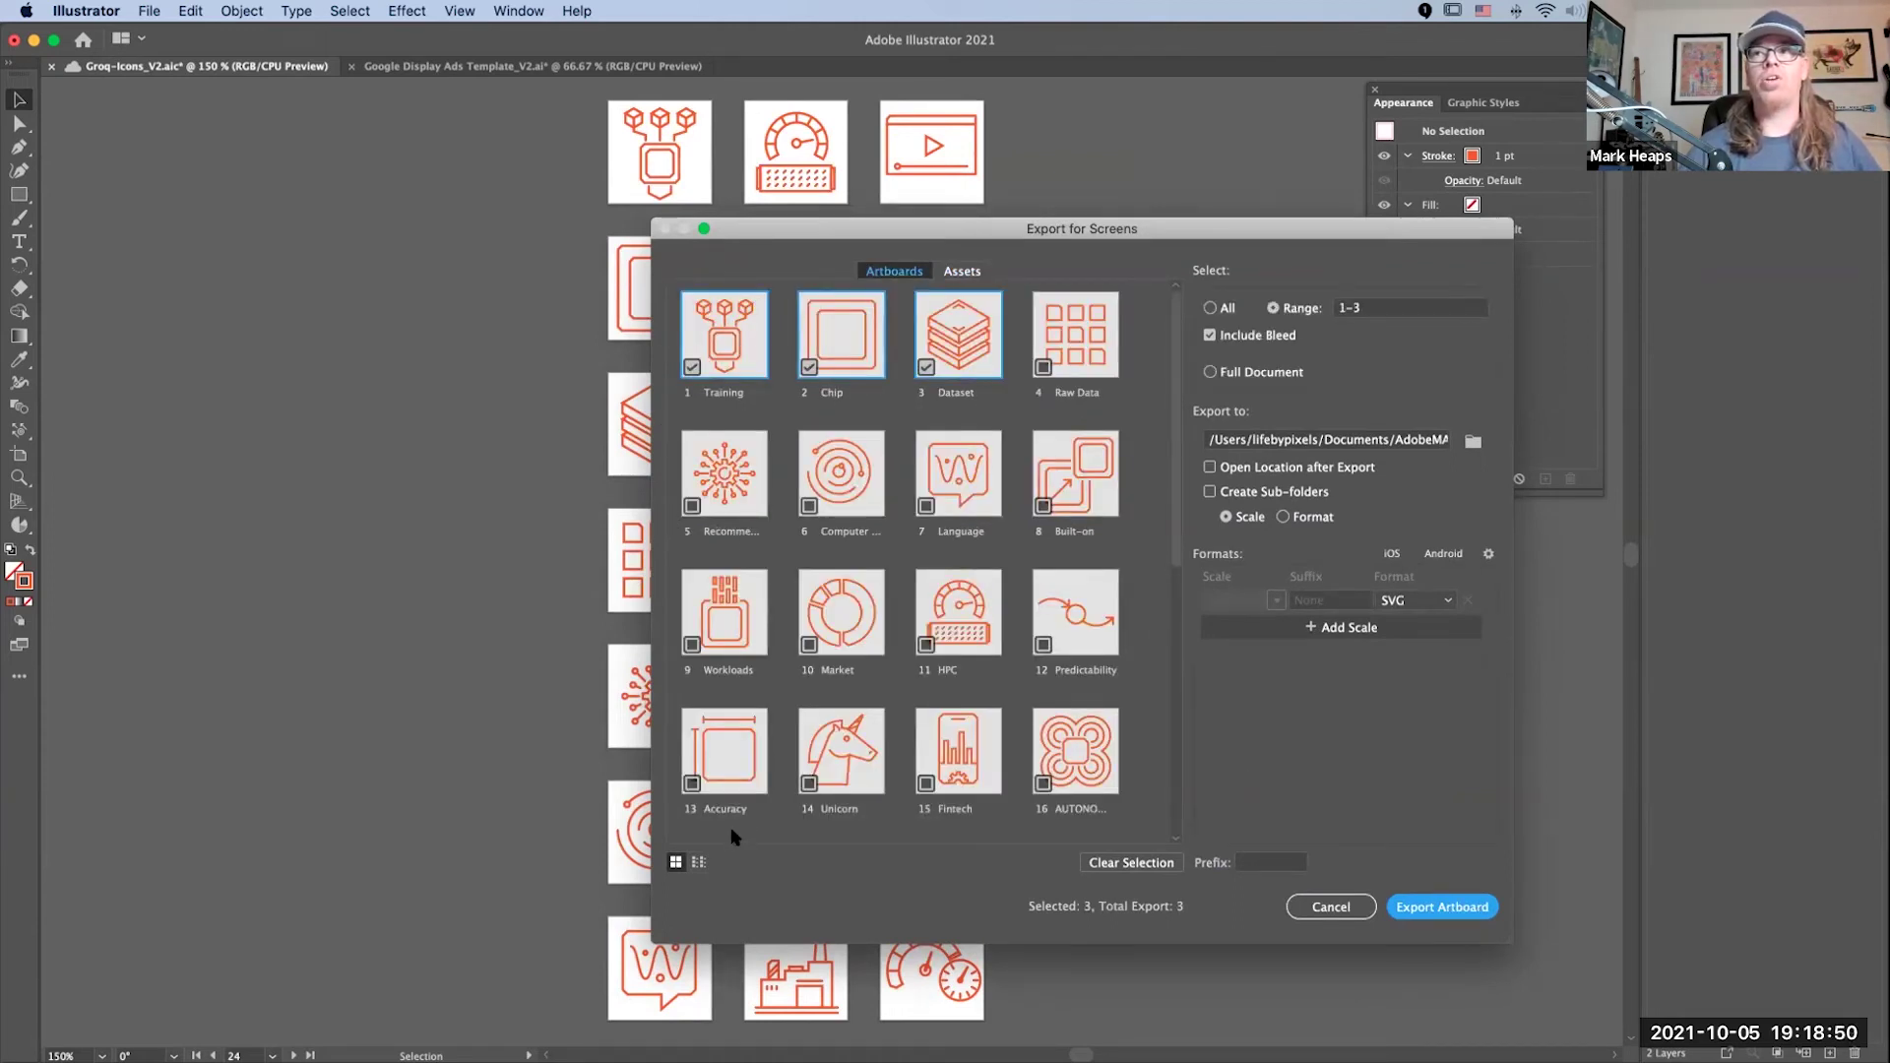
pyautogui.click(1211, 309)
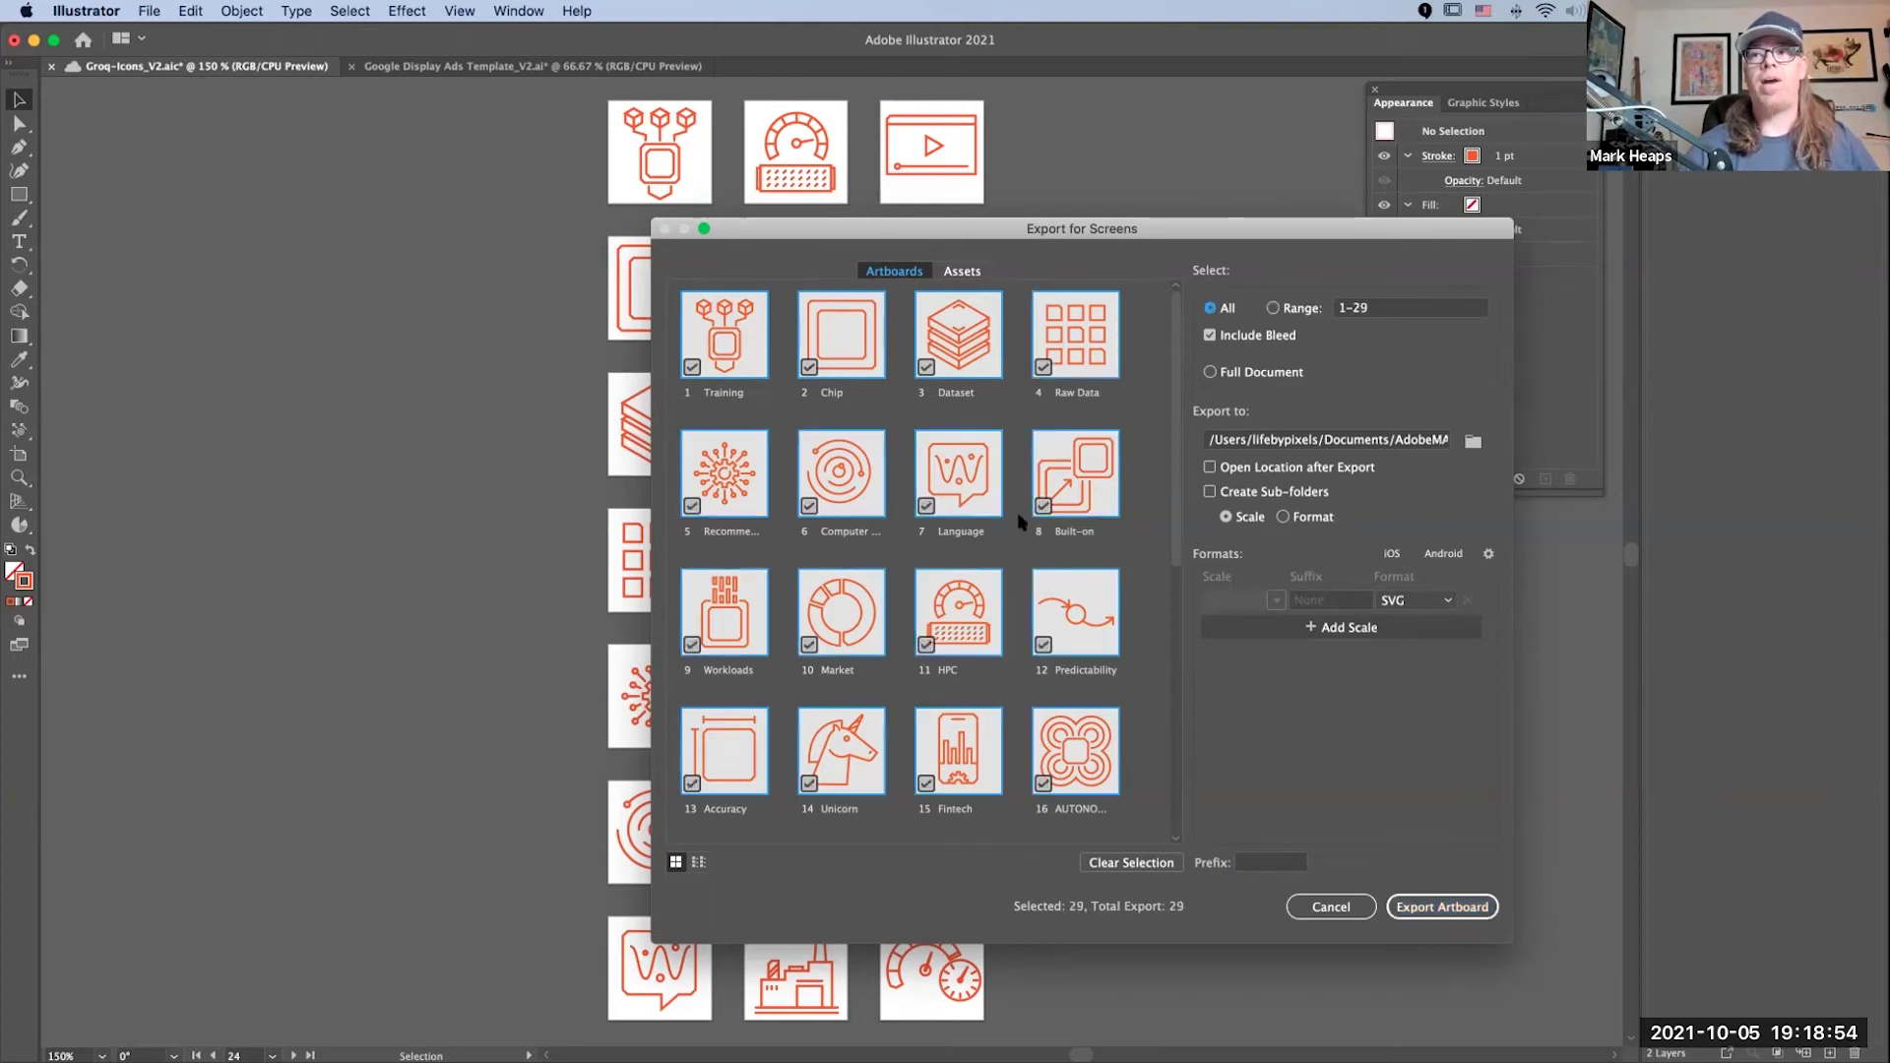
# Step: Try limiting the export to artboards 5-9, and return the selection to all artboards
pyautogui.click(1388, 307)
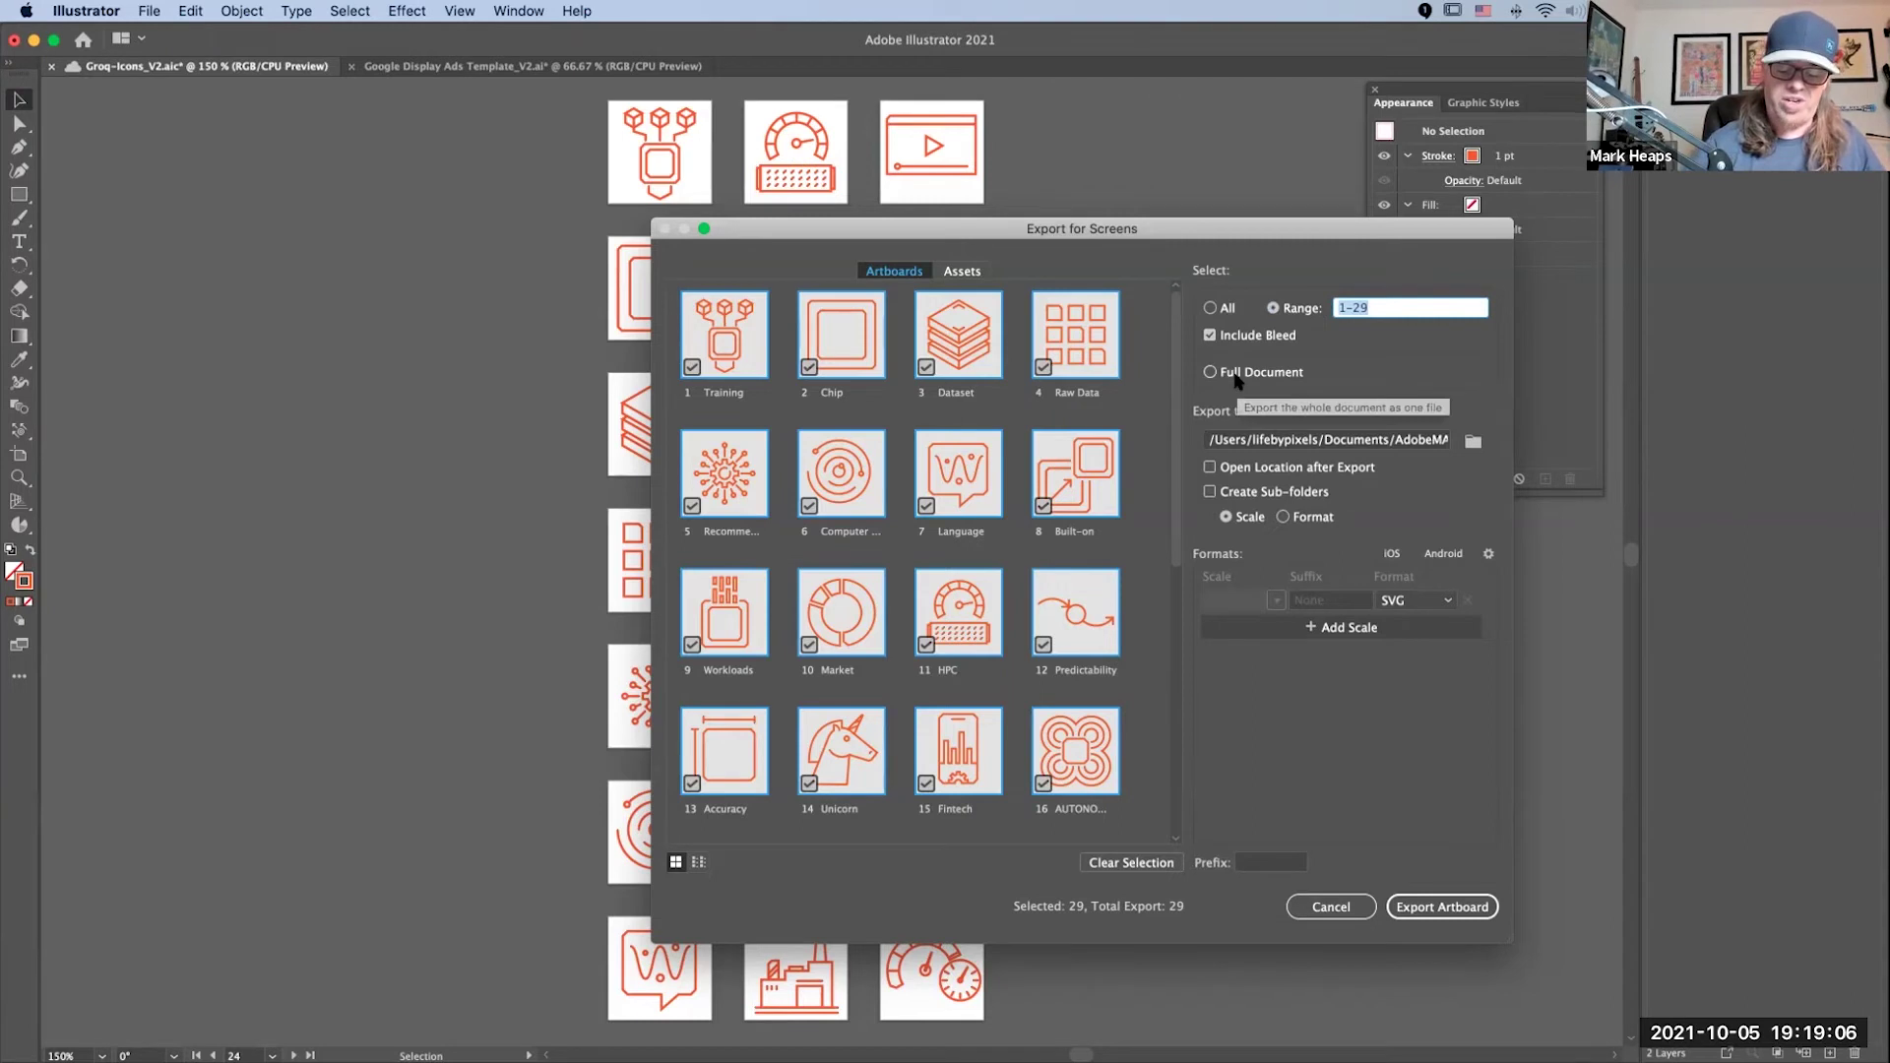
pyautogui.write('5-9')
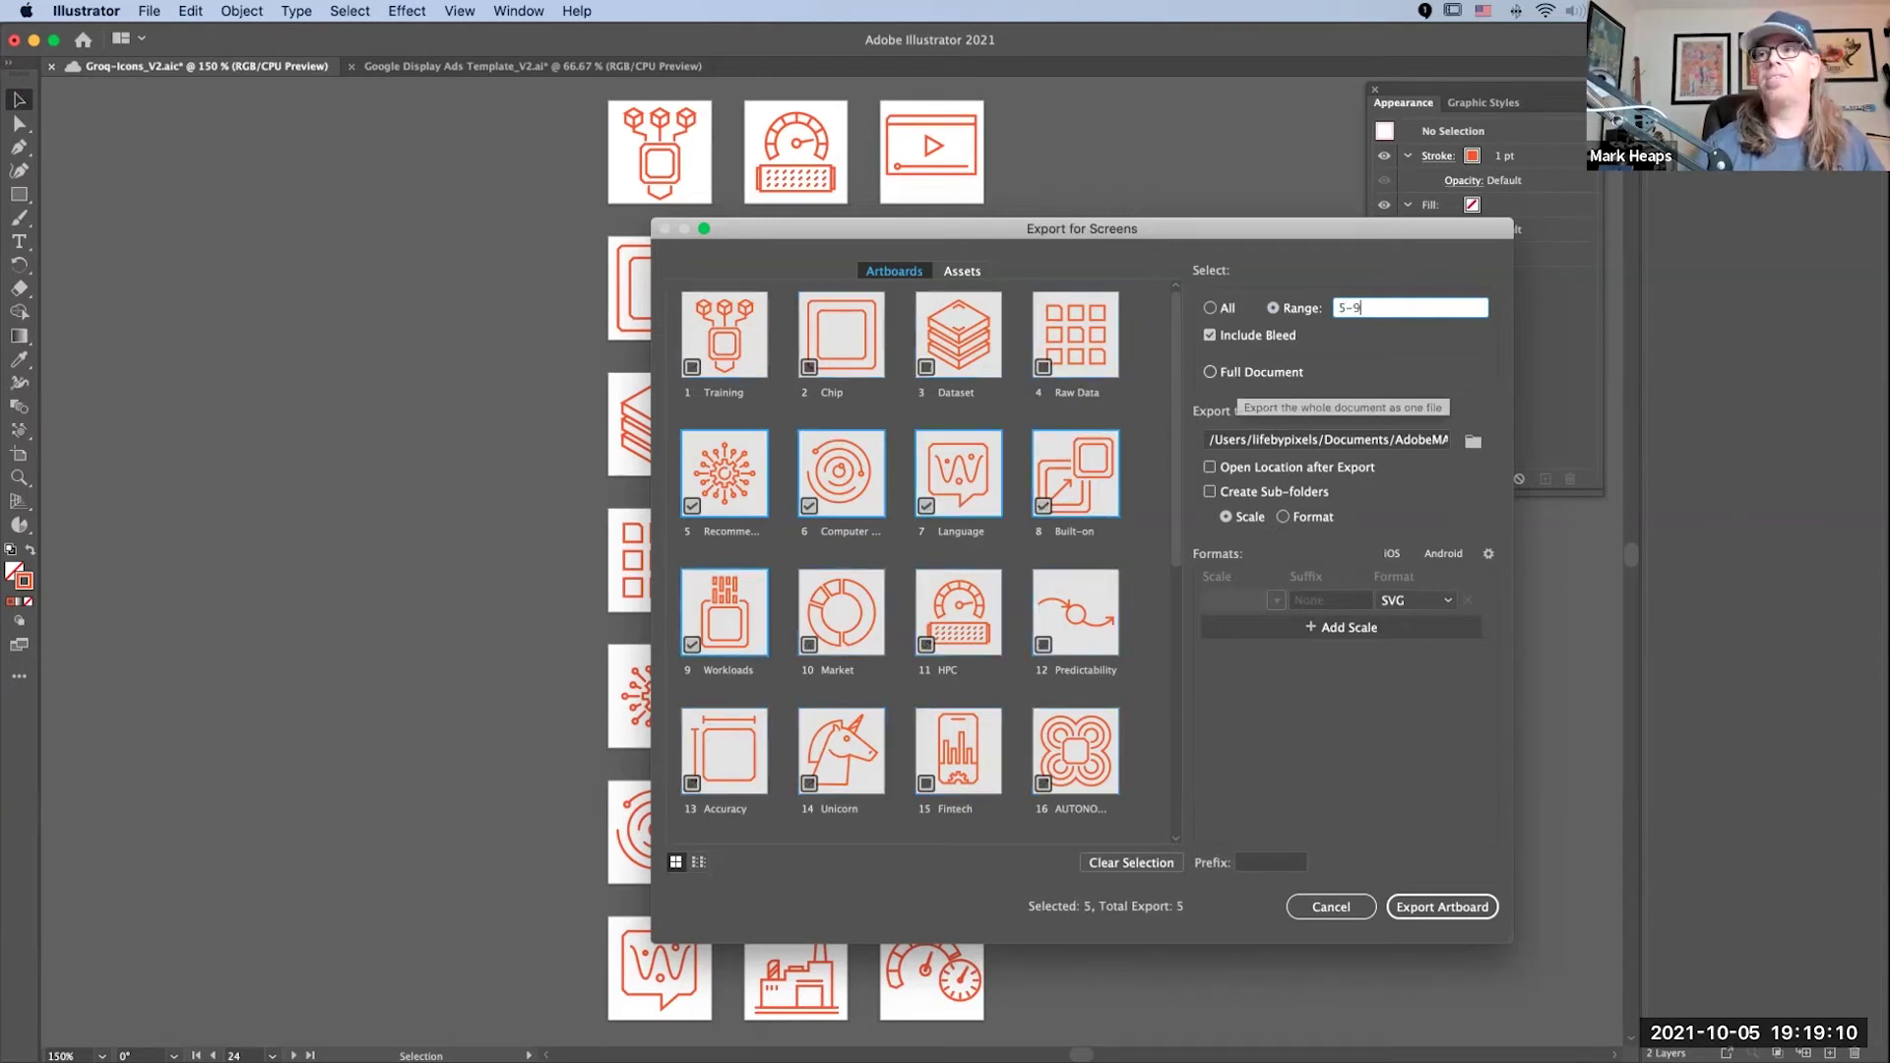
pyautogui.press('Tab')
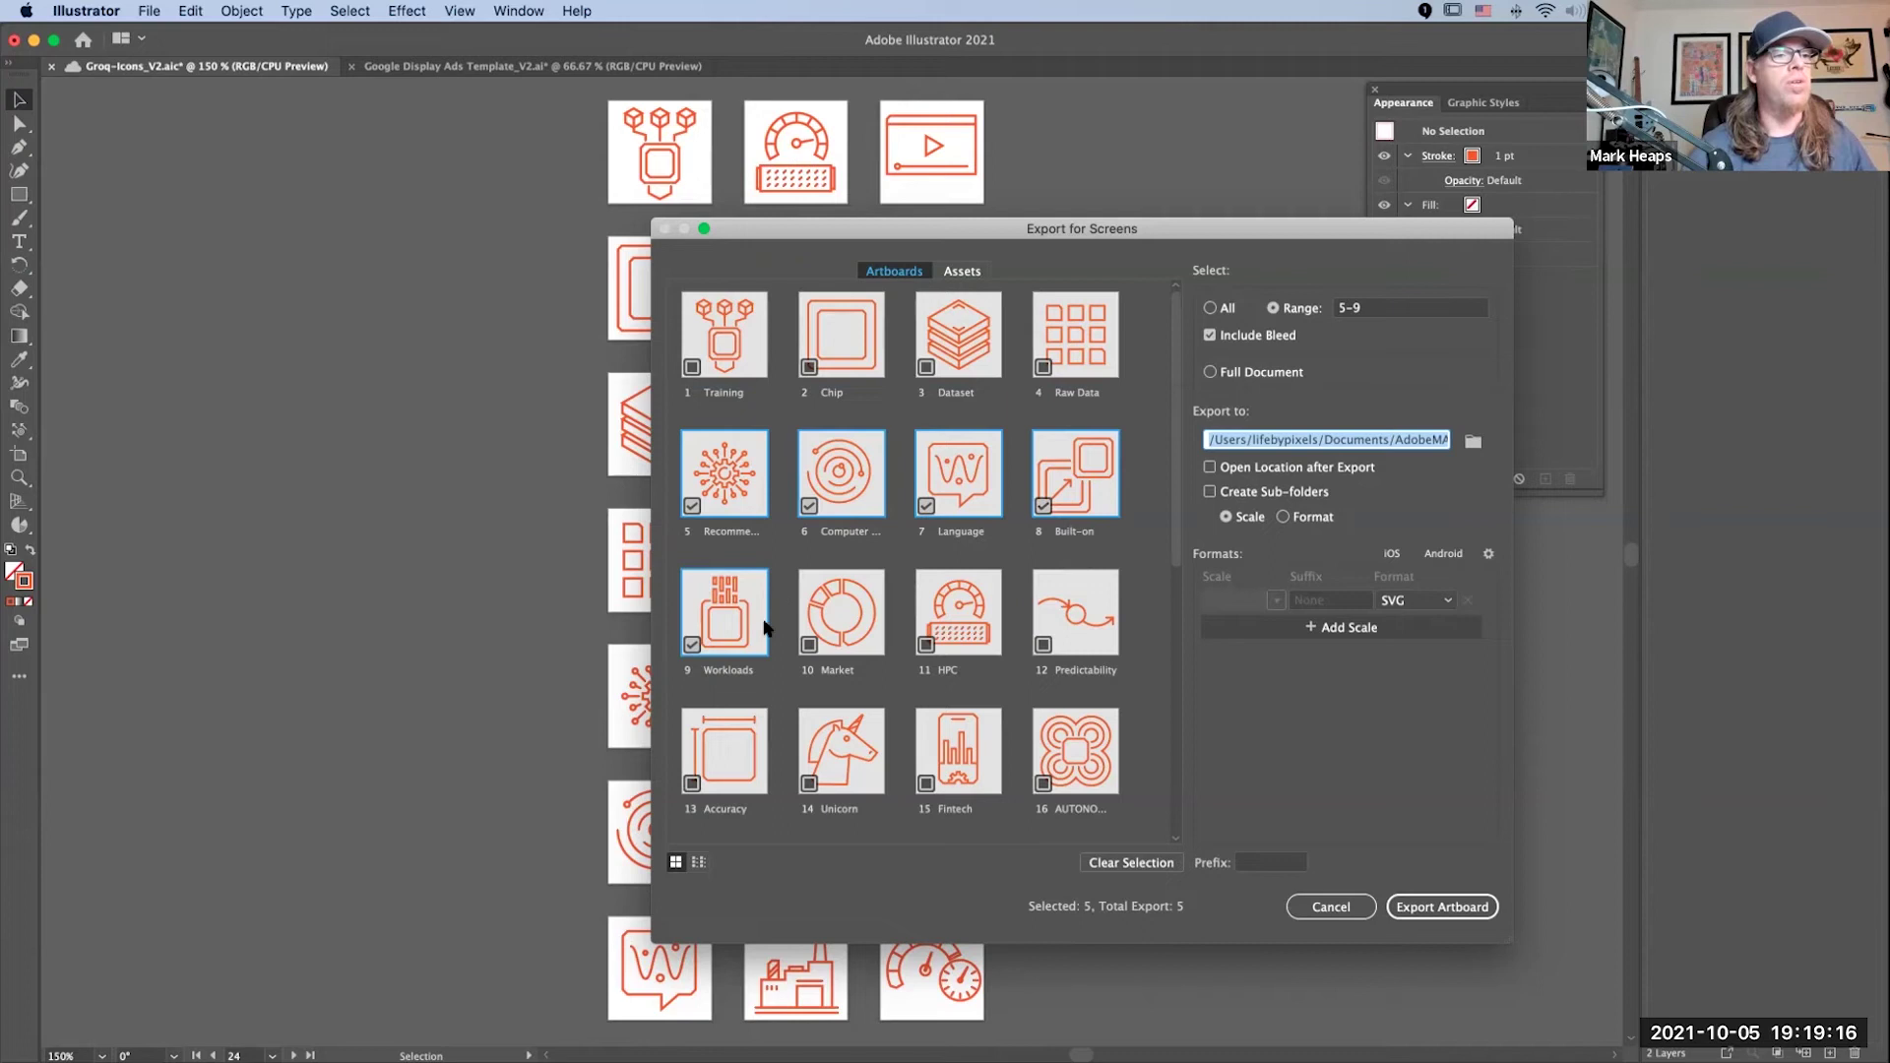
pyautogui.click(1213, 313)
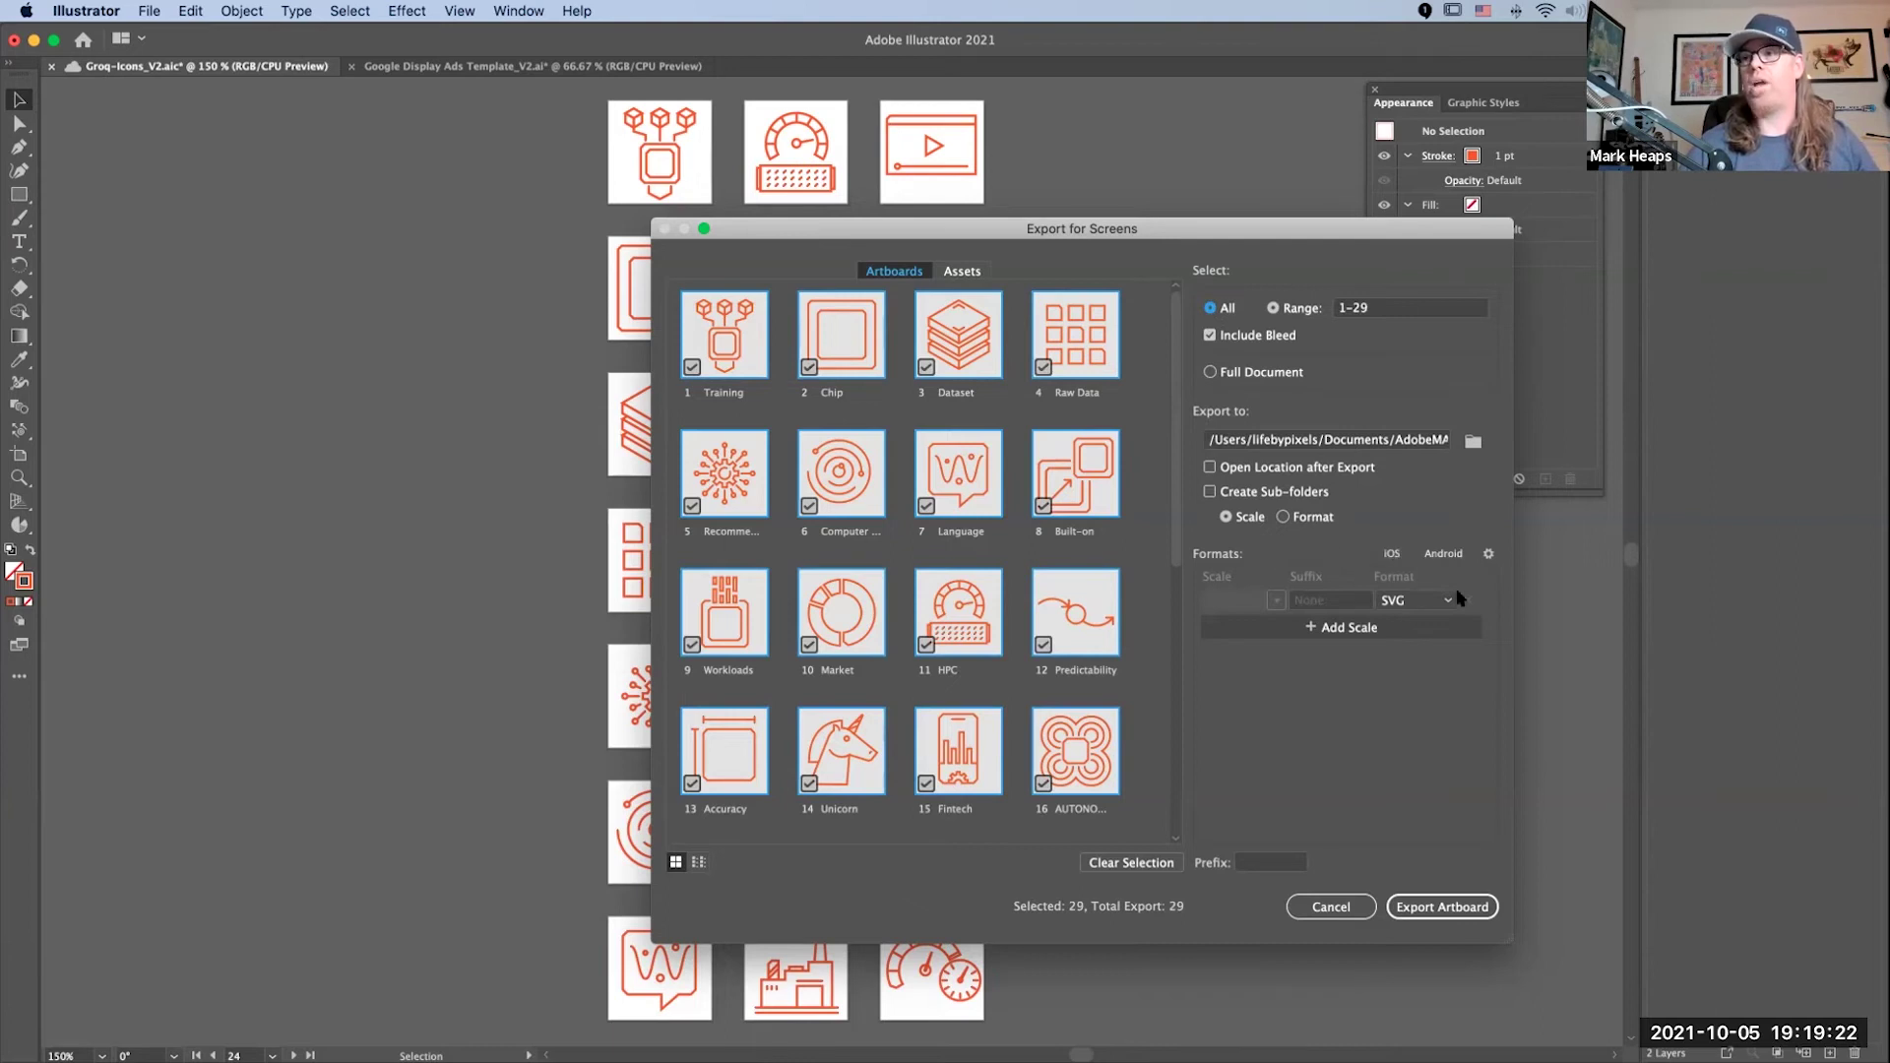
# Step: Create a folder named Export inside the Adobe Community Event folder and choose it as the export destination
pyautogui.click(1472, 443)
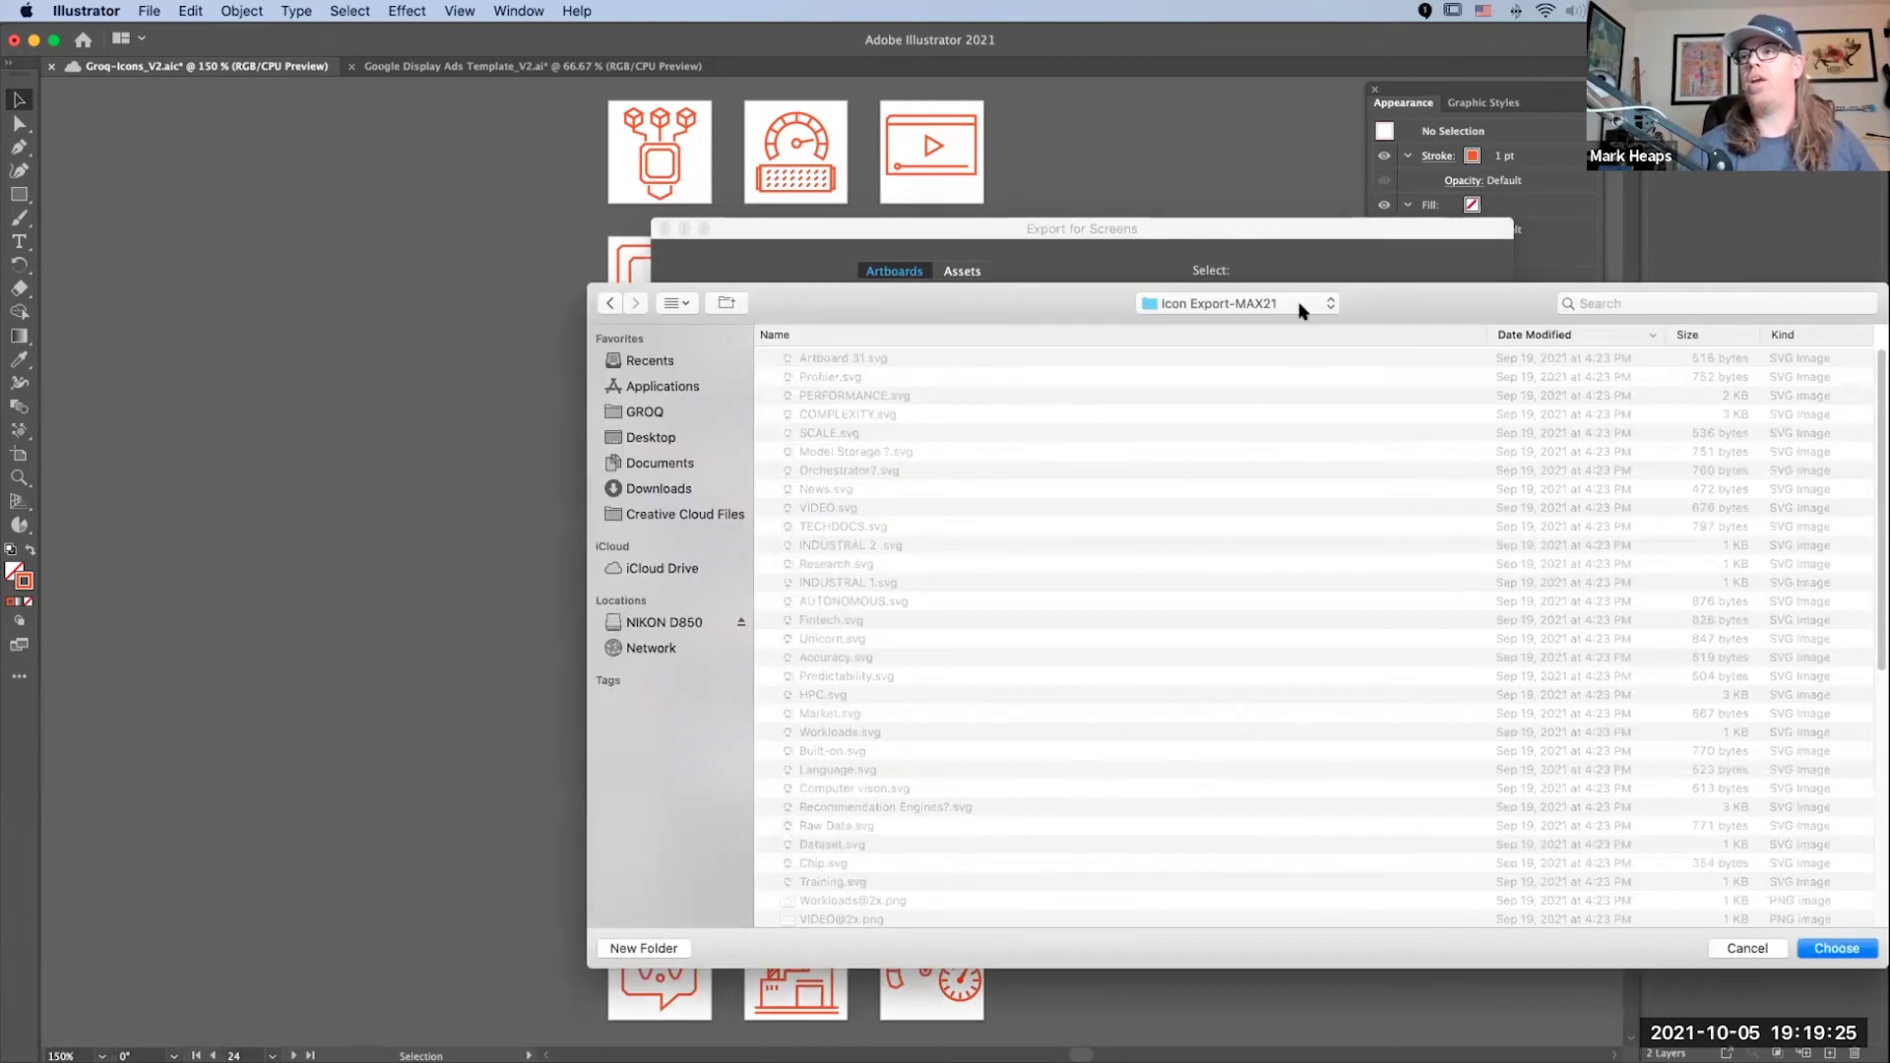
pyautogui.click(1301, 305)
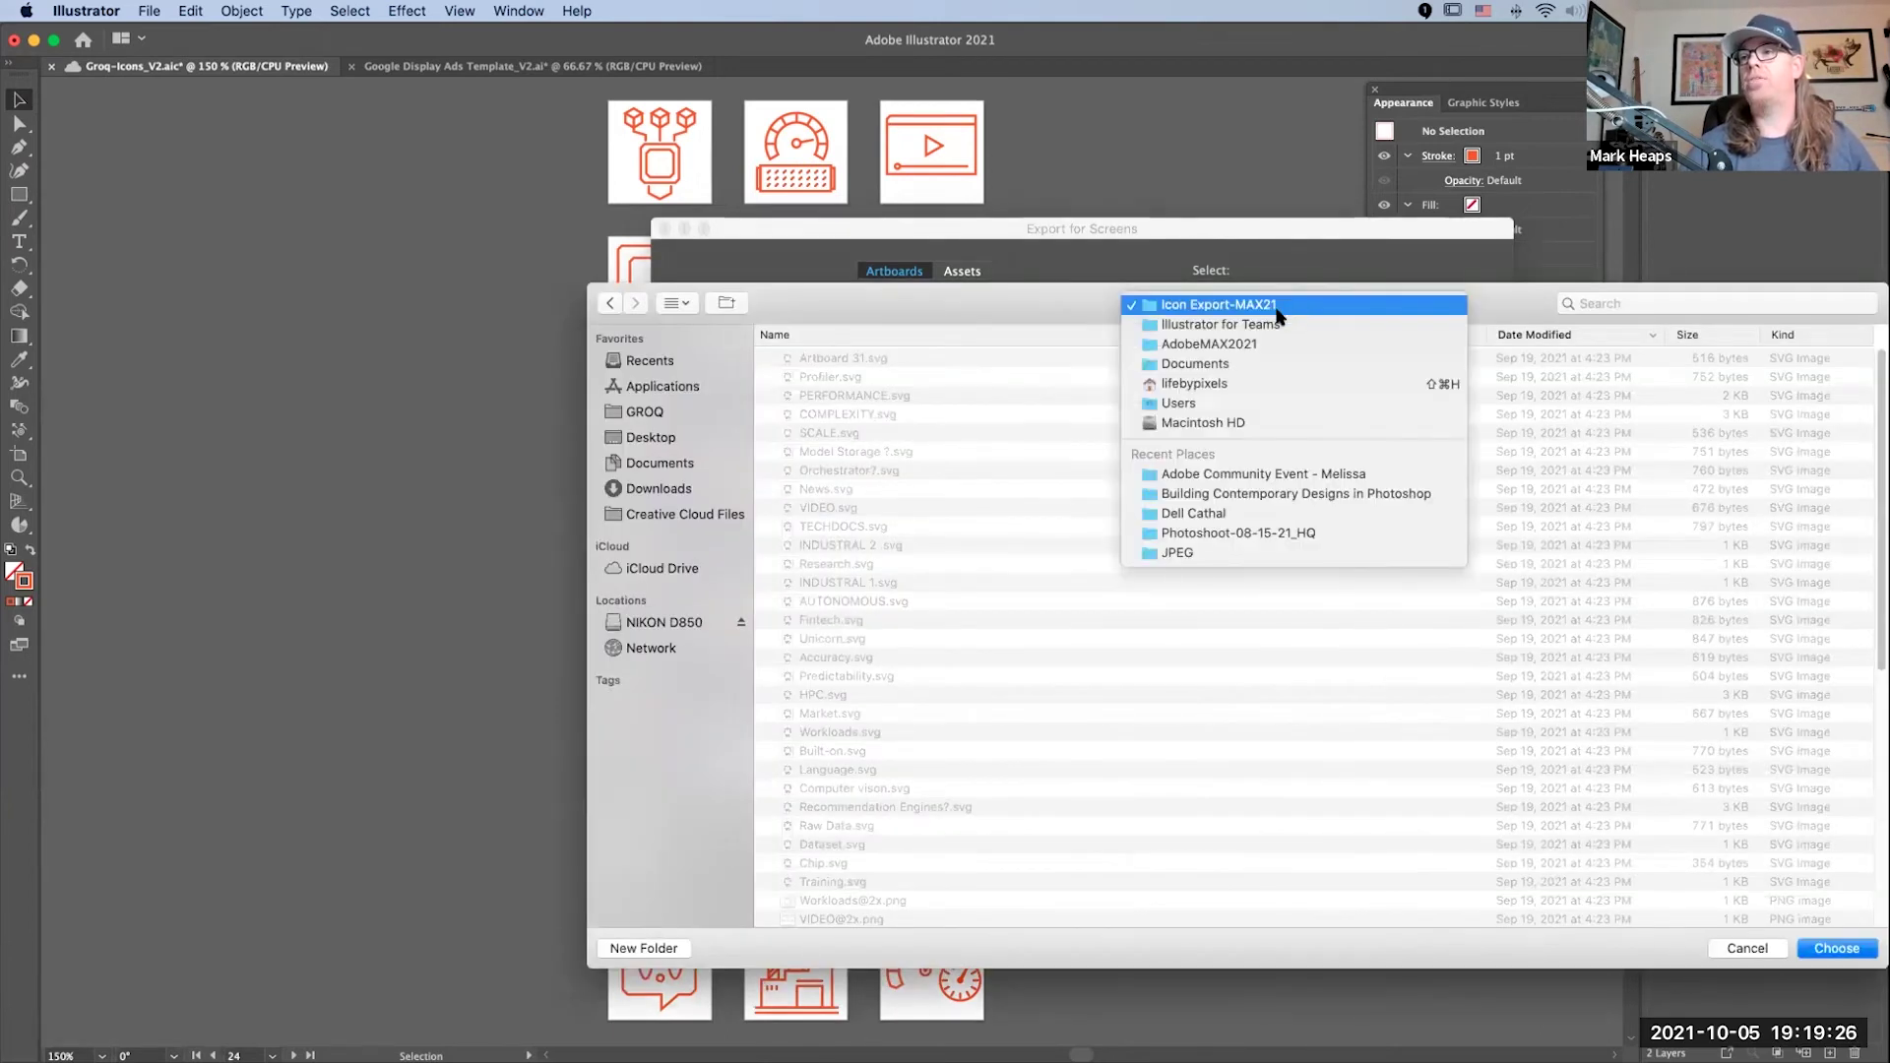
pyautogui.click(1274, 474)
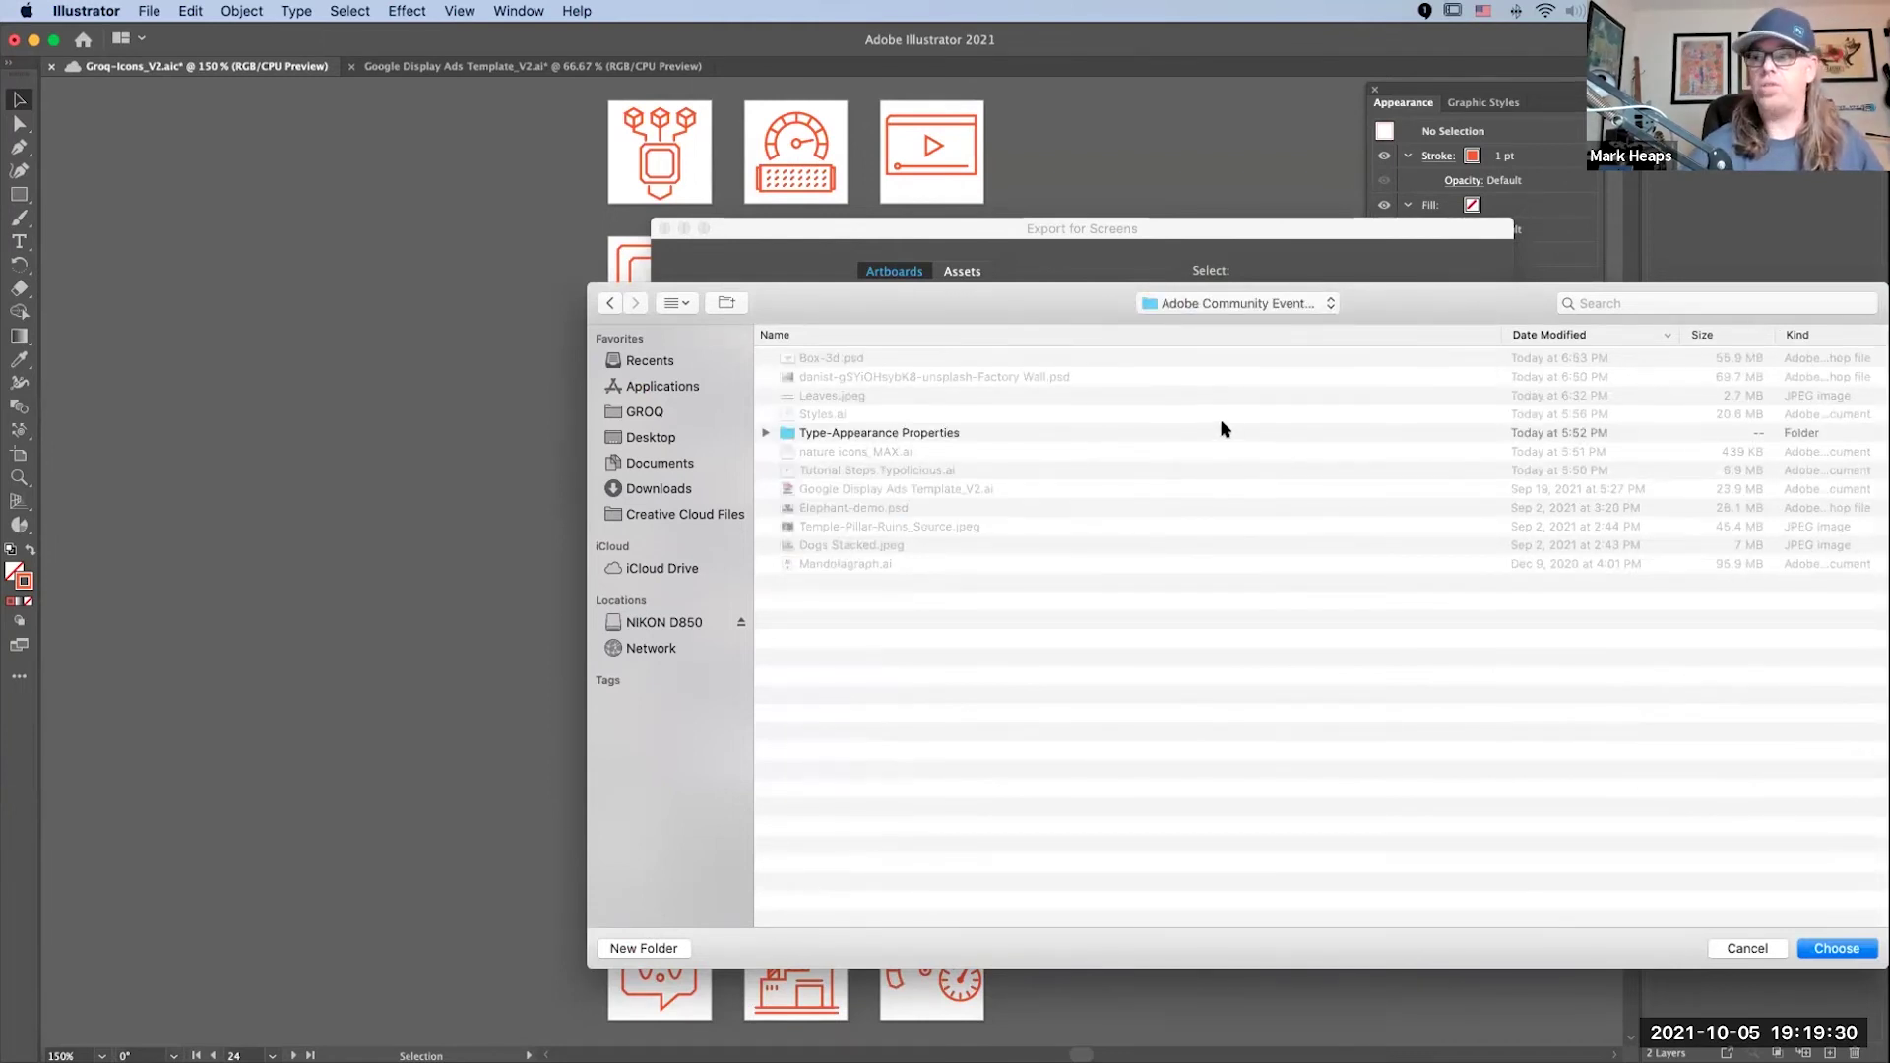
pyautogui.press('super+shift+n')
pyautogui.write('Export')
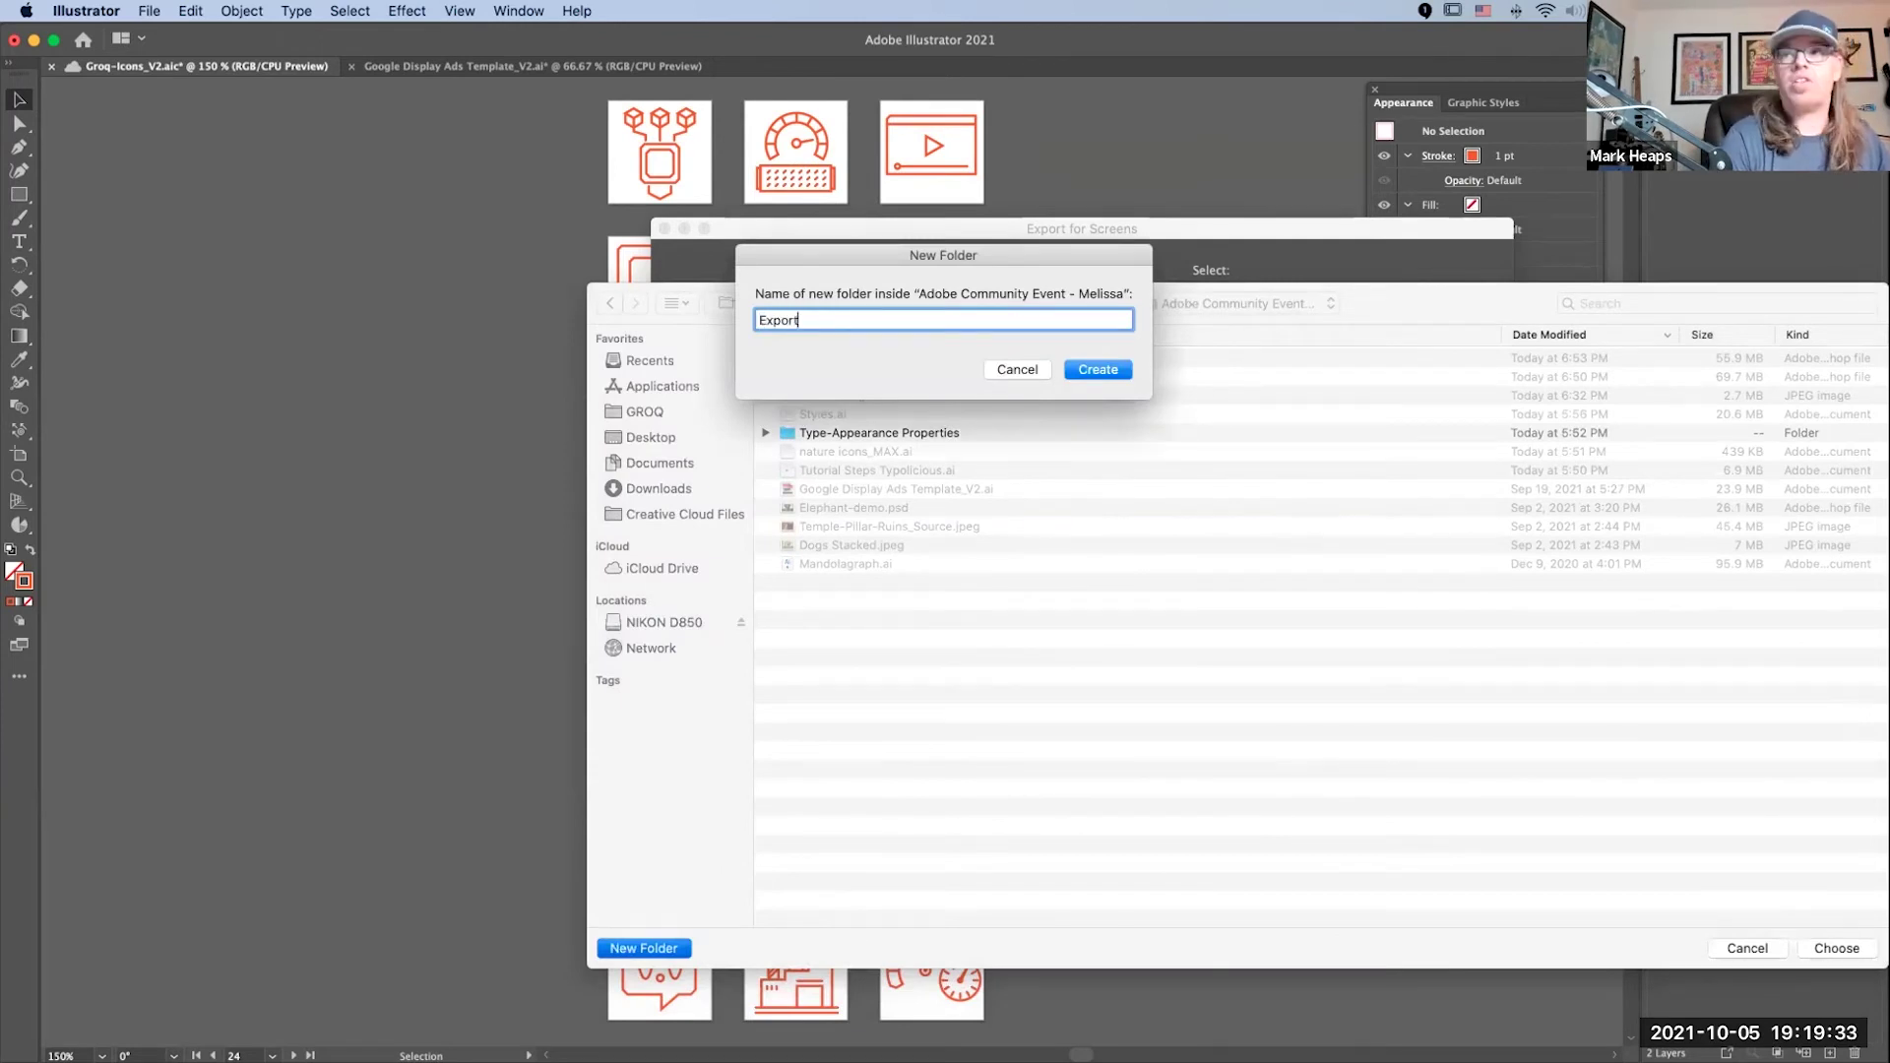
pyautogui.press('Return')
pyautogui.click(1834, 948)
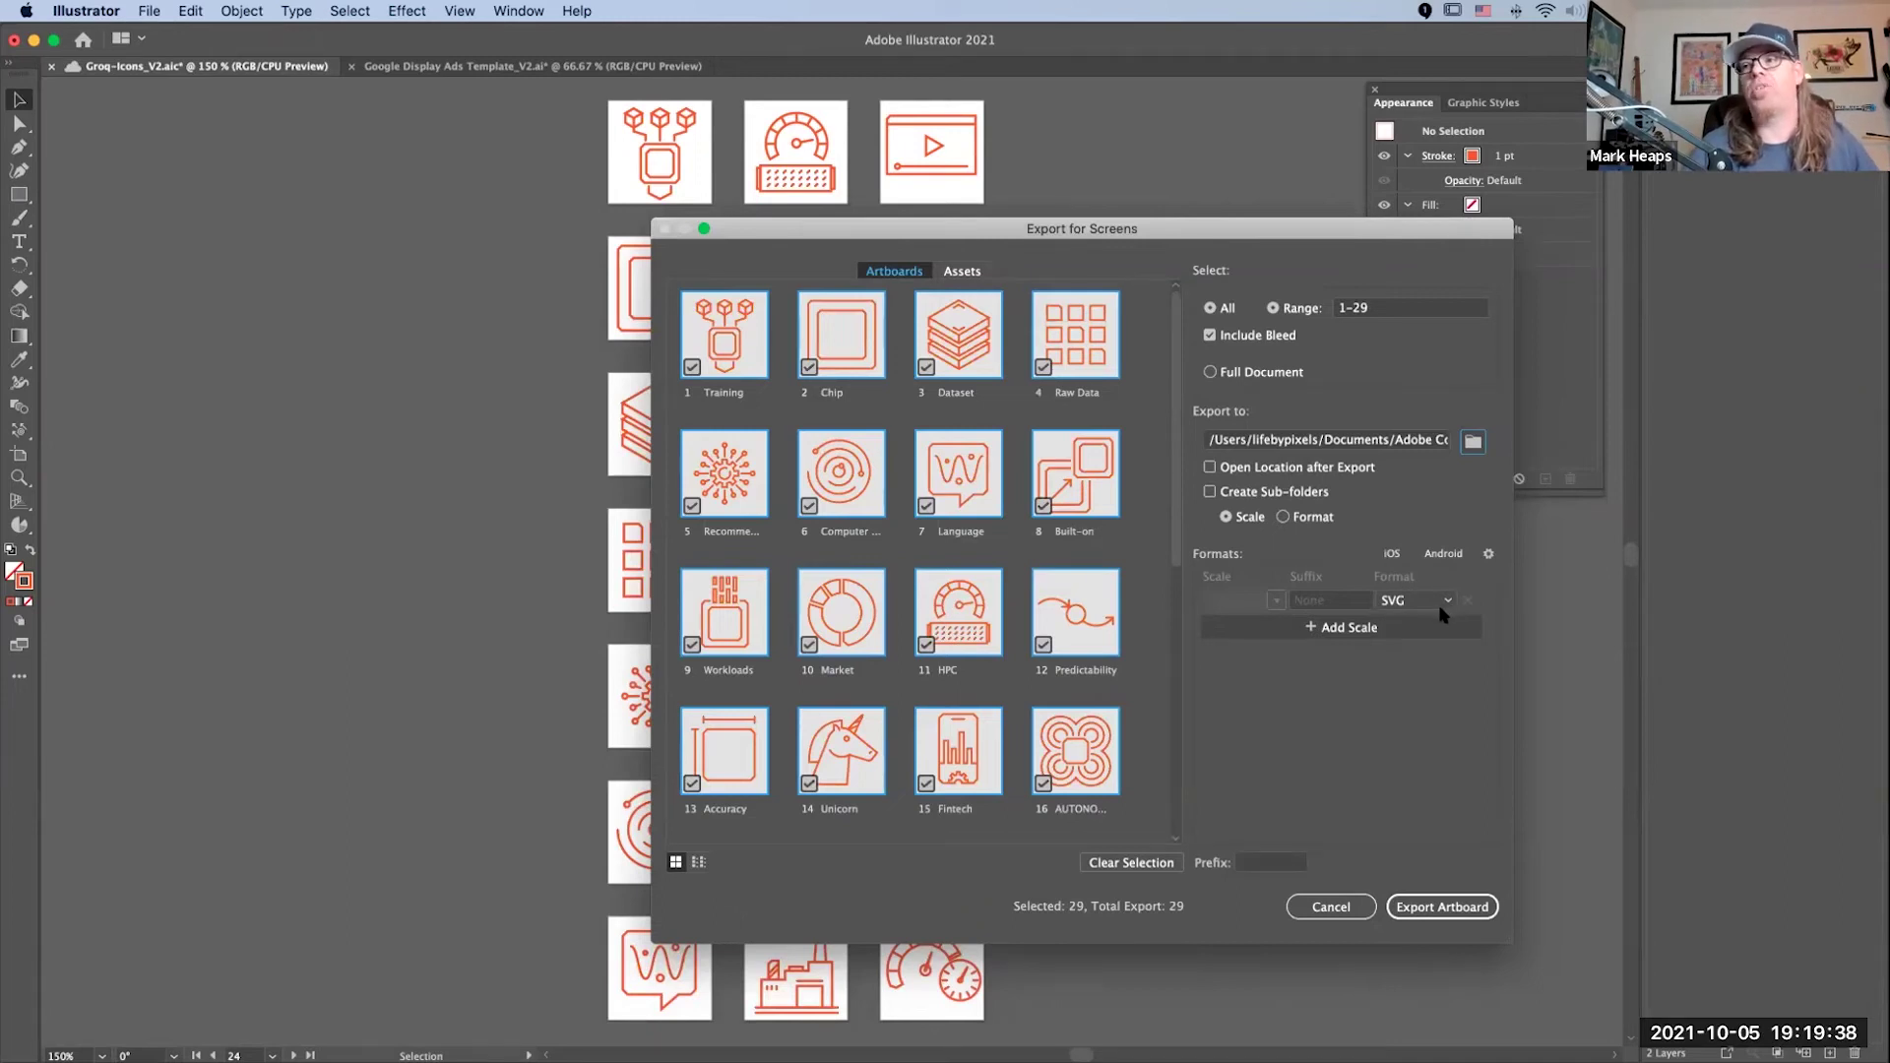
pyautogui.click(1389, 635)
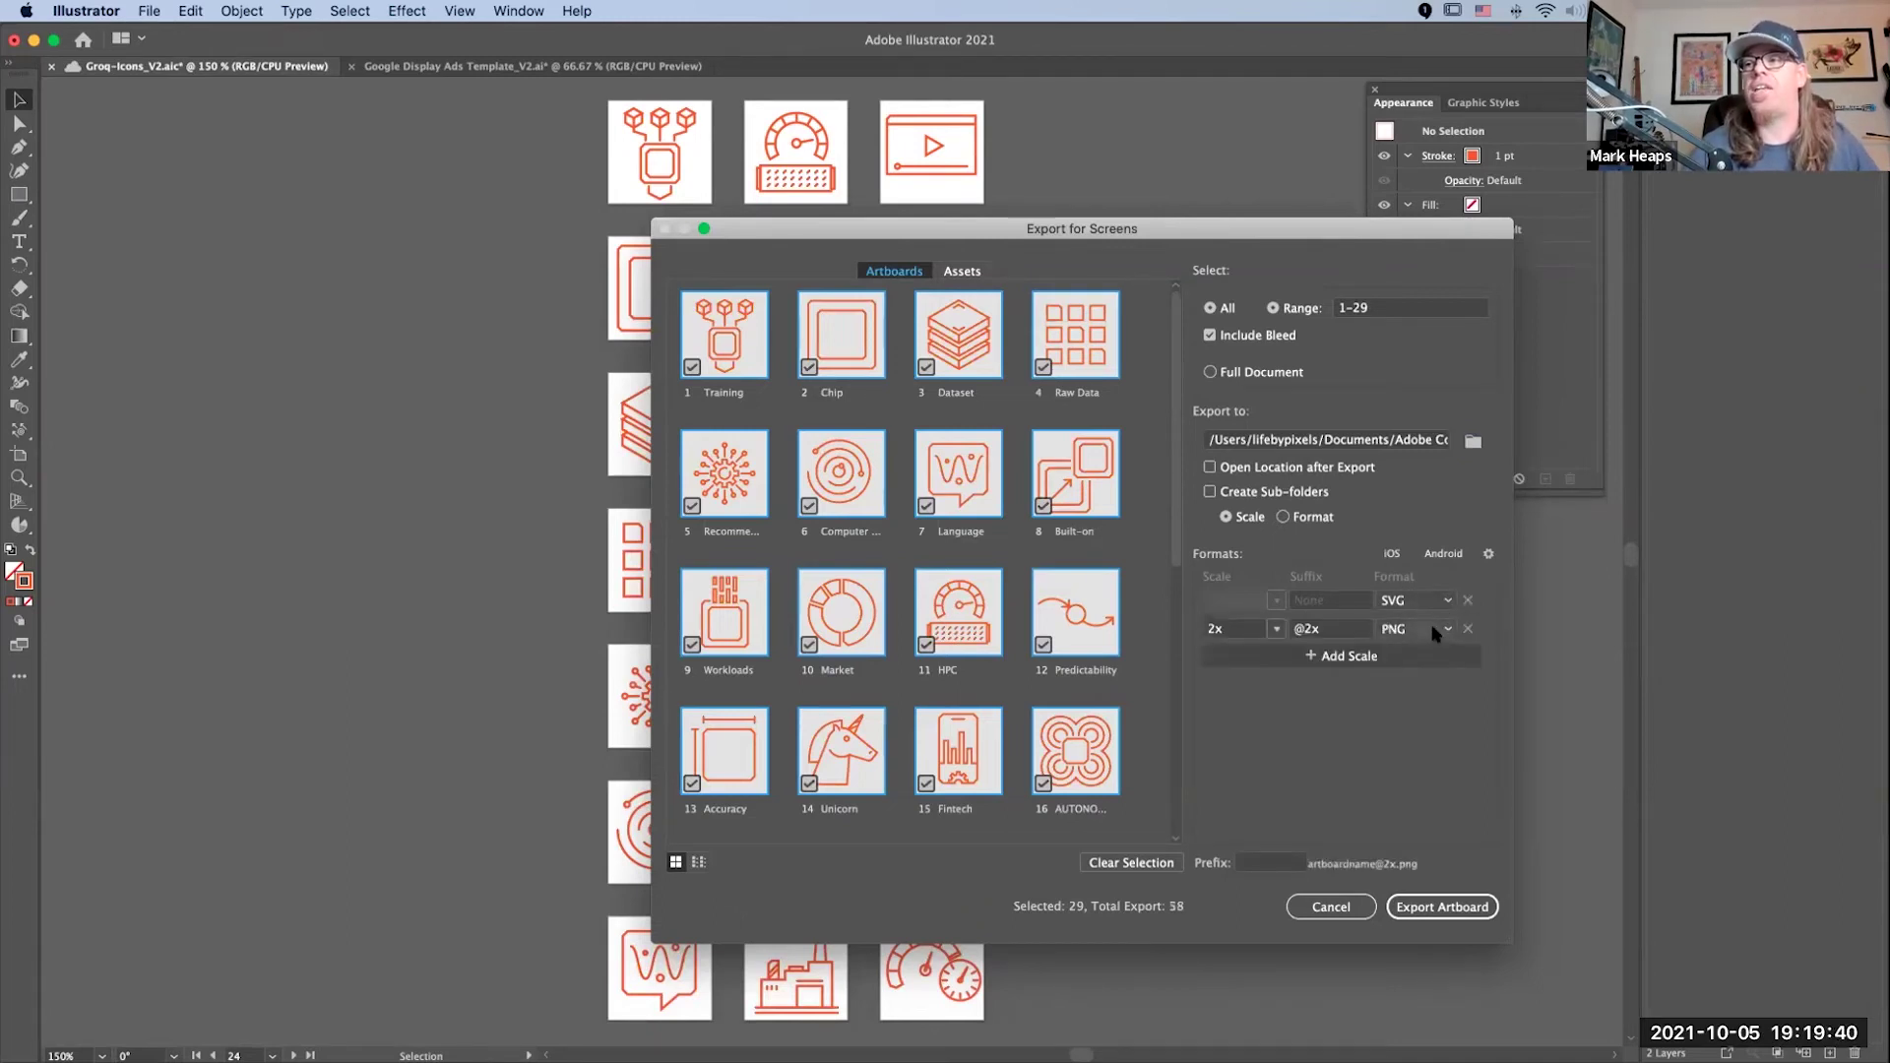
pyautogui.click(1433, 630)
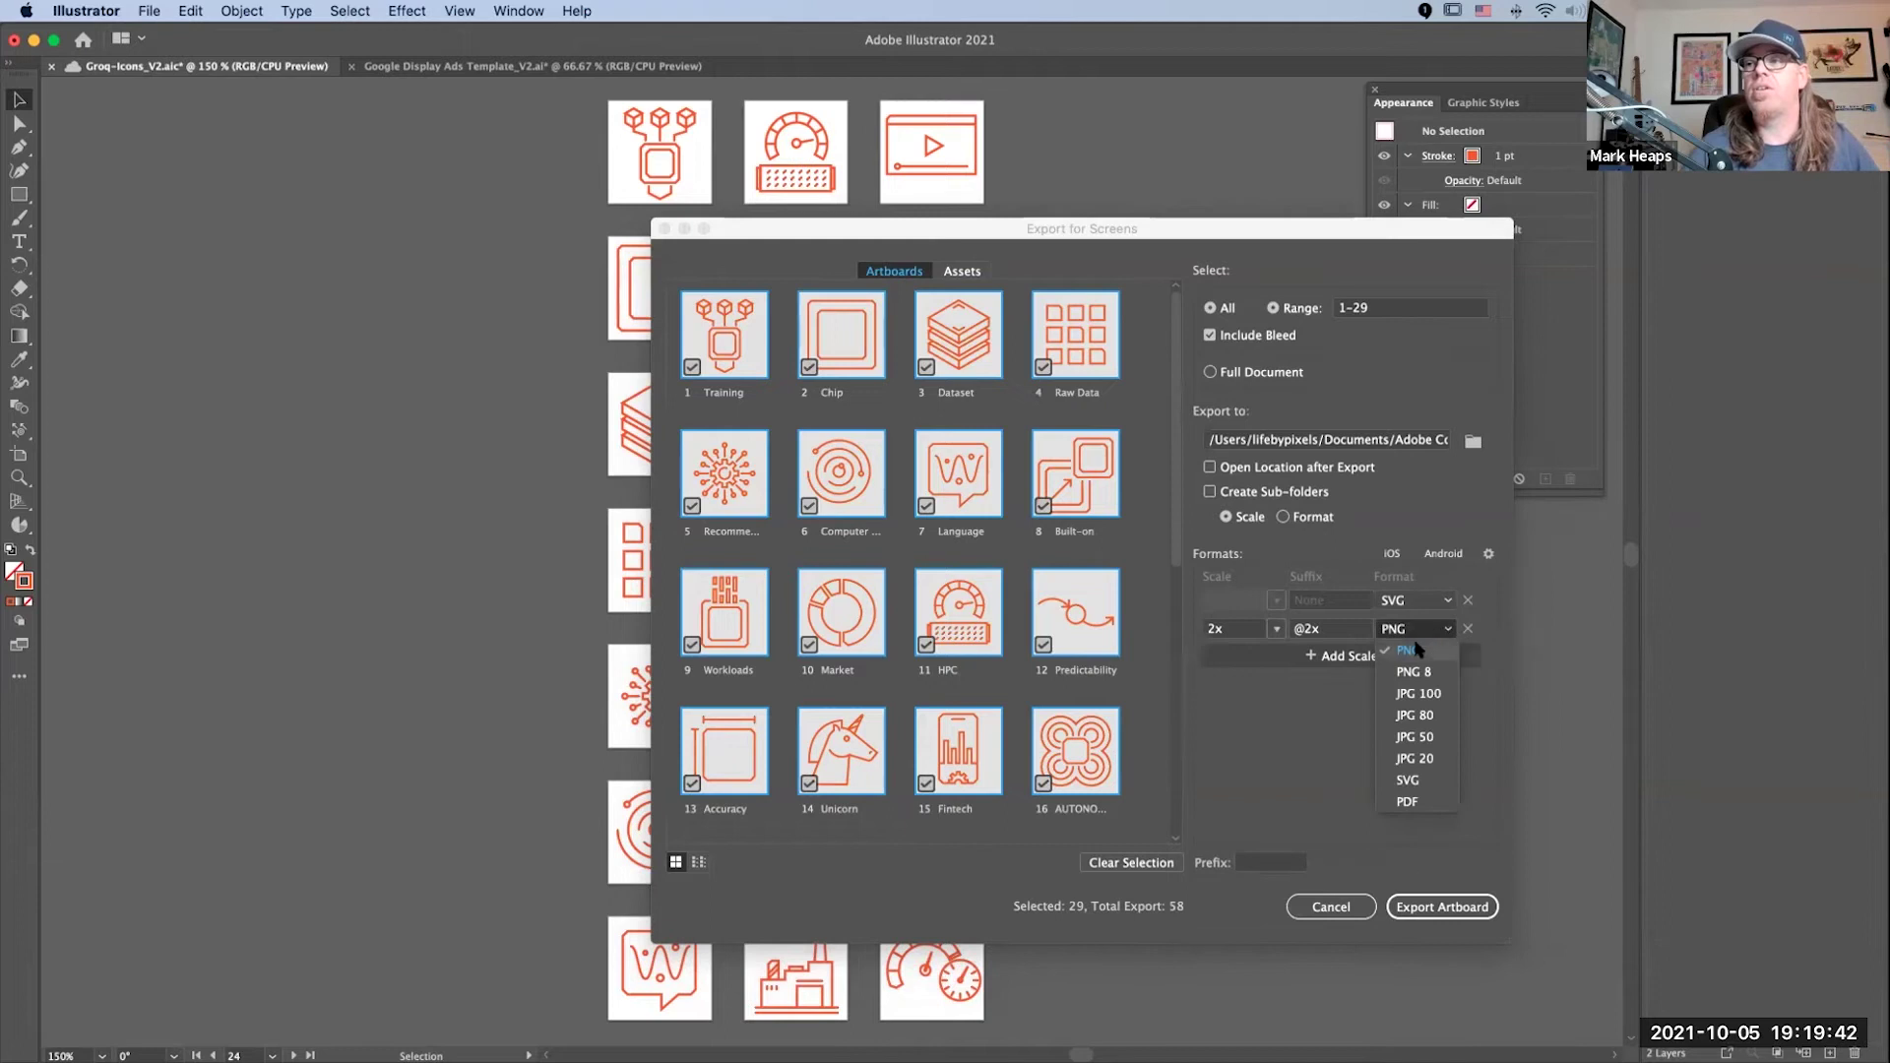
pyautogui.click(1407, 653)
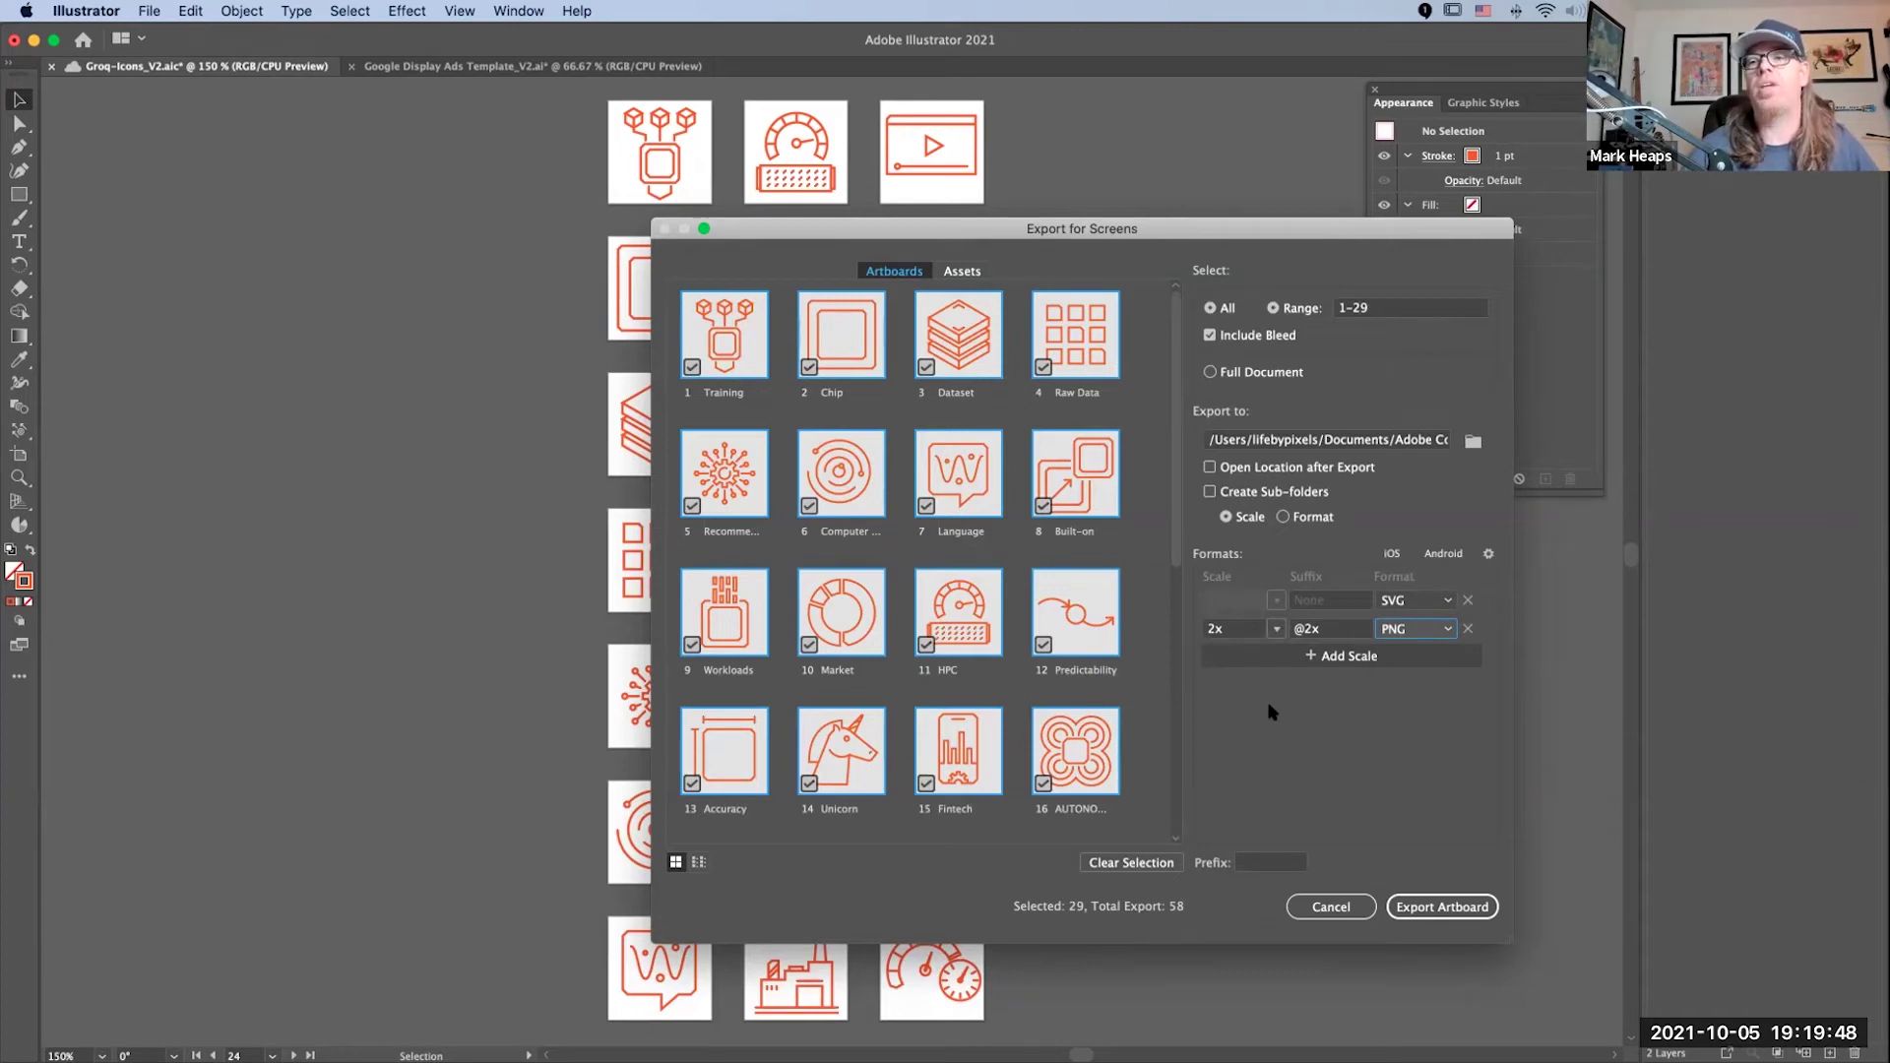
# Step: Export all artboards with the configured SVG and PNG formats, and open the Export folder in Finder
pyautogui.click(1422, 909)
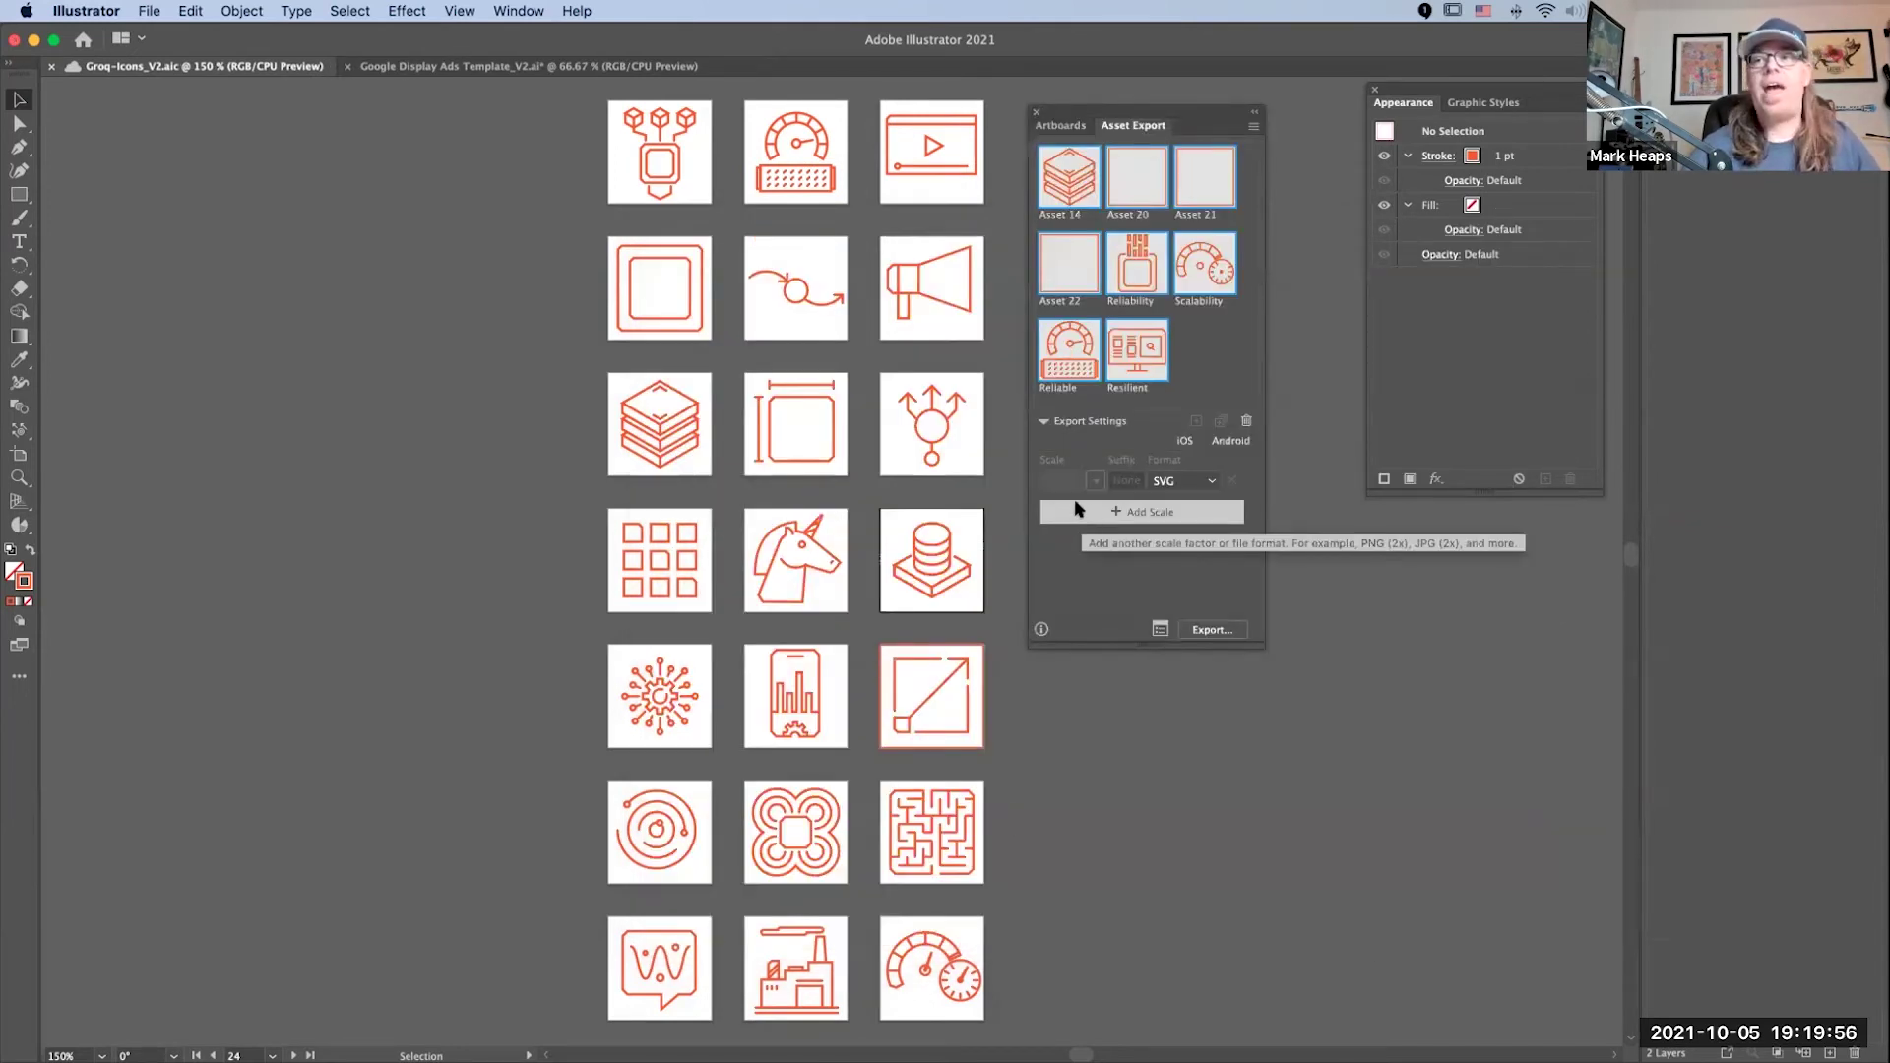
pyautogui.press('a')
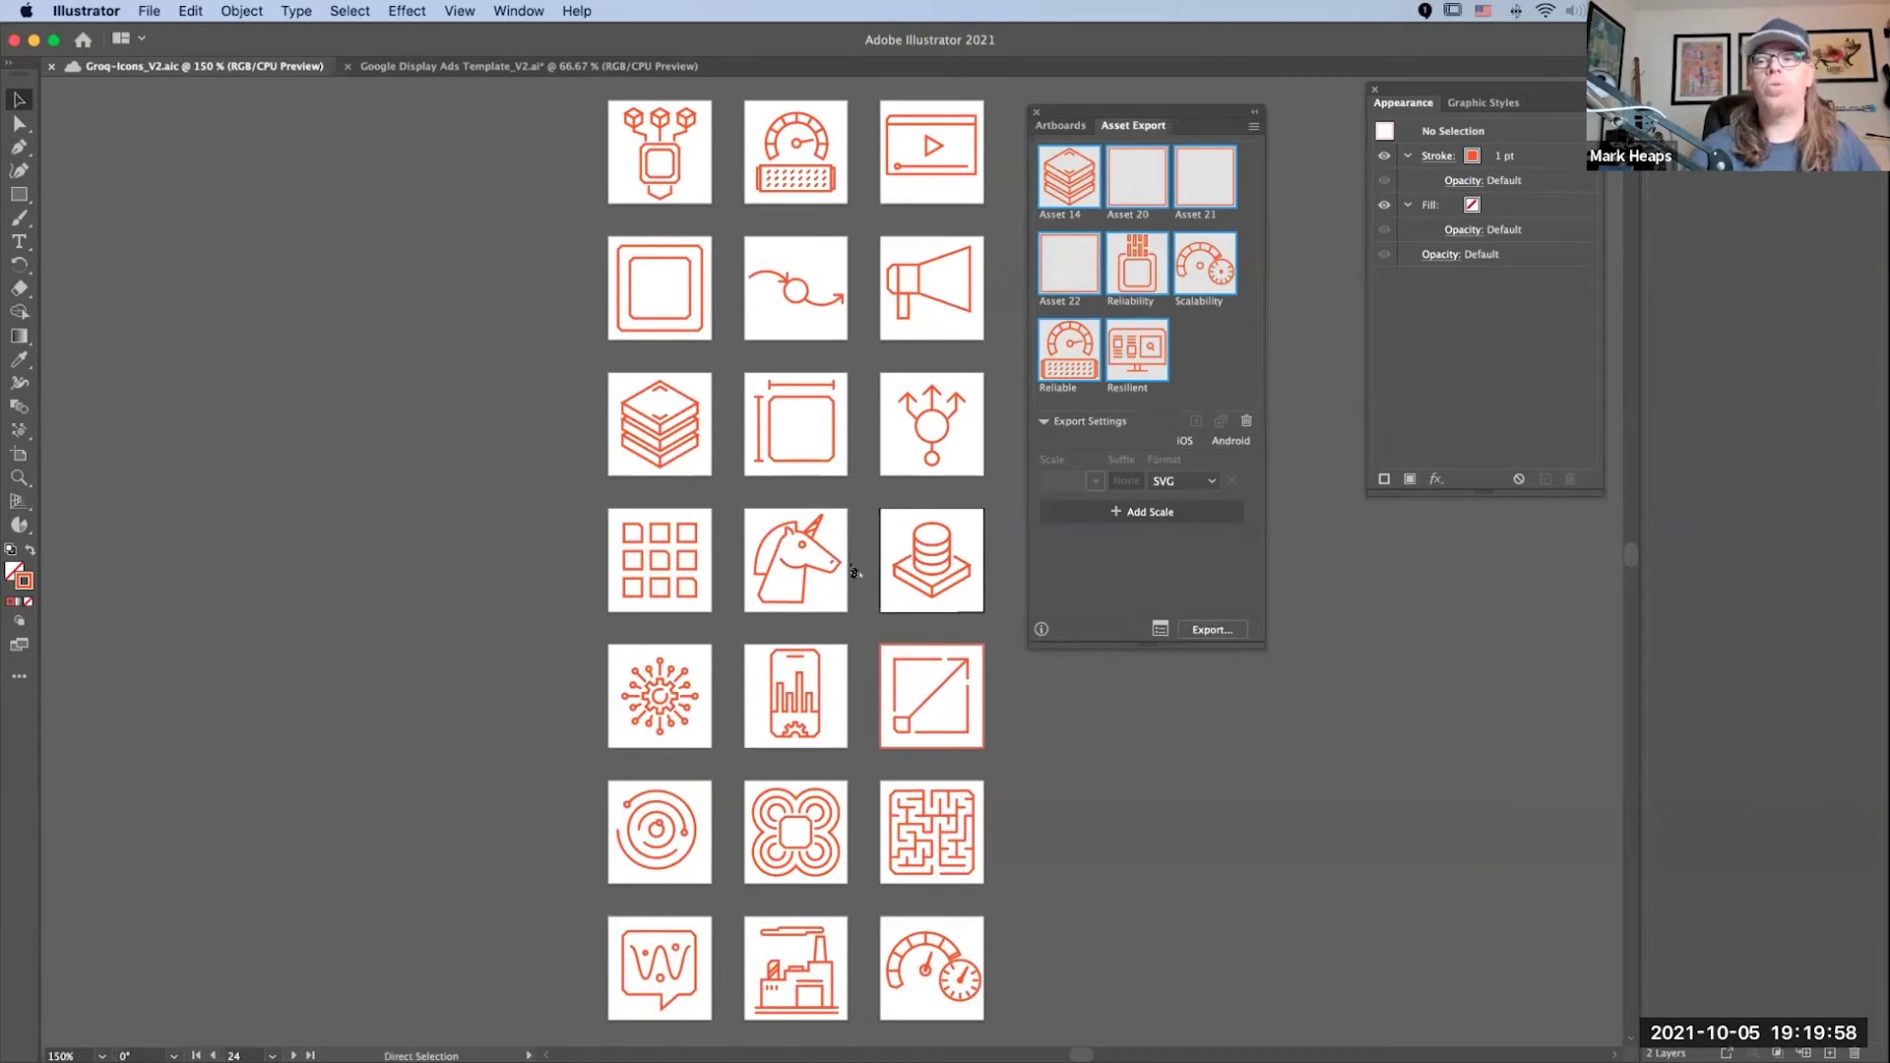
pyautogui.press('super+Tab')
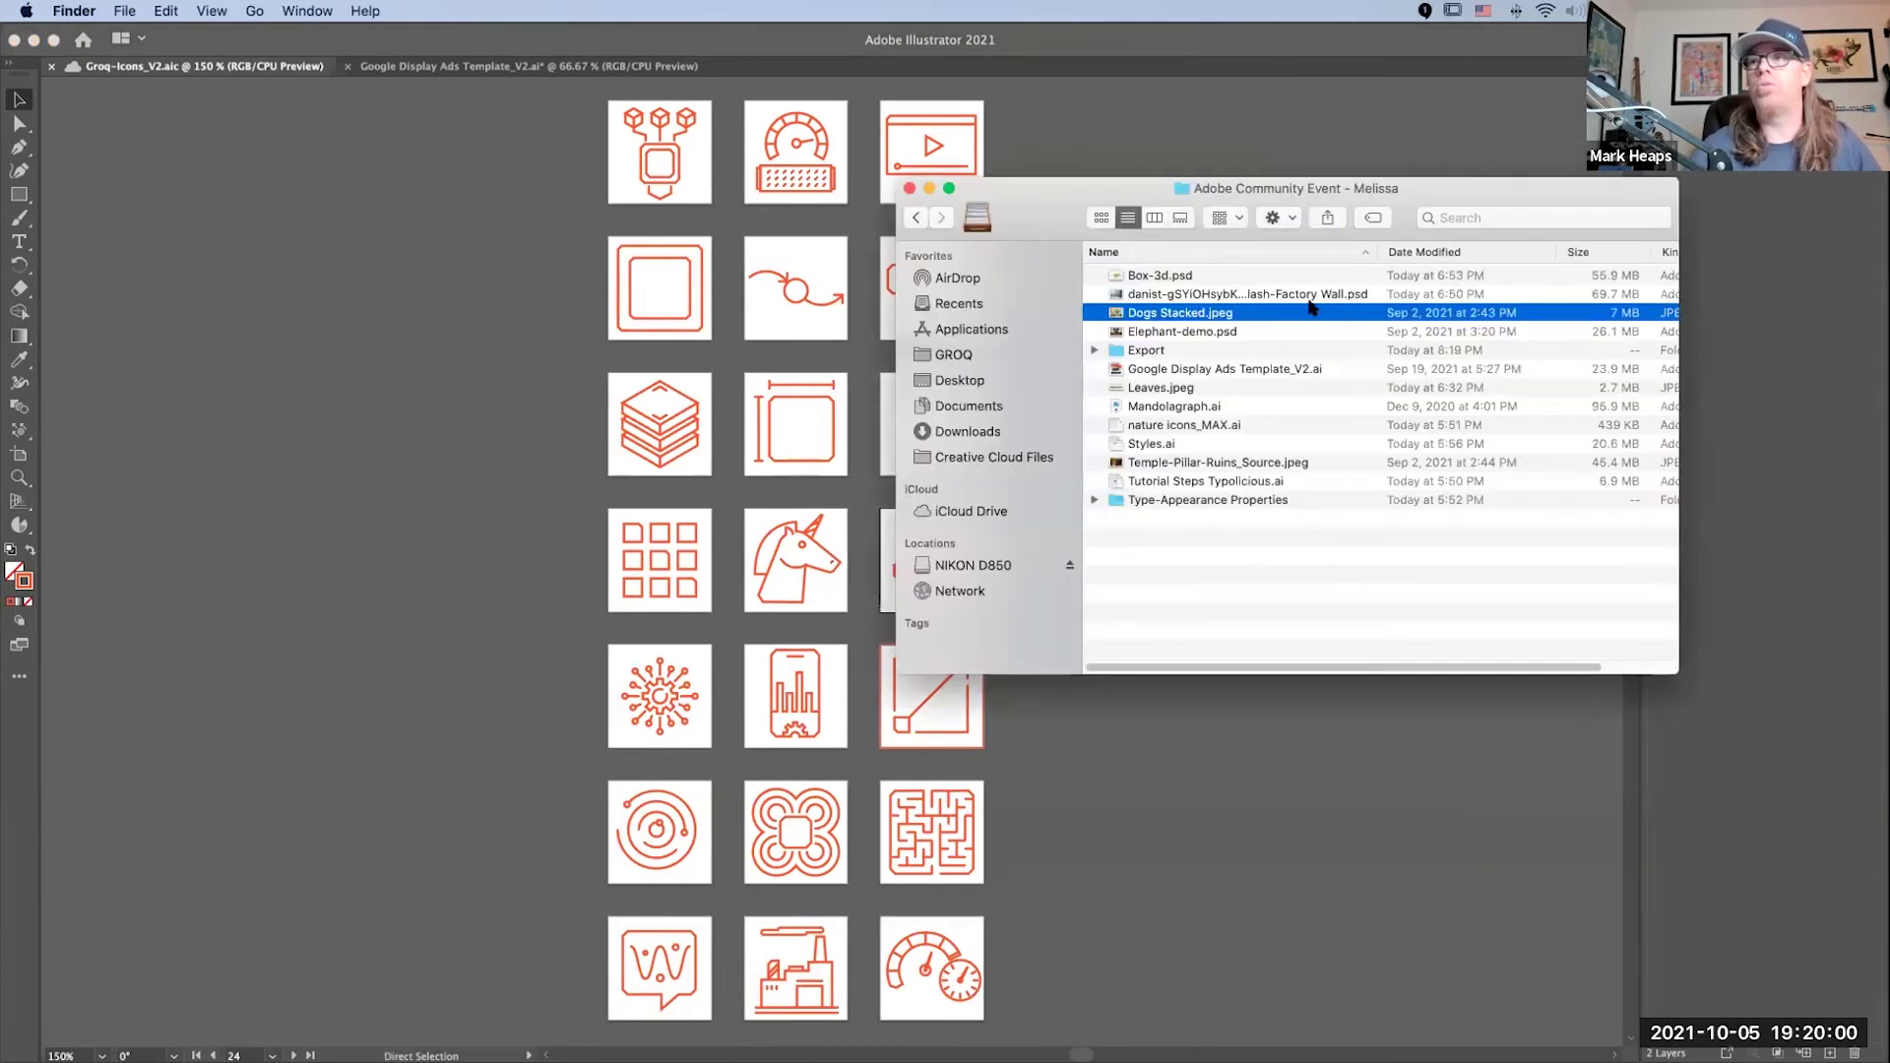
pyautogui.click(1179, 580)
pyautogui.click(1117, 352)
pyautogui.press('super+Down')
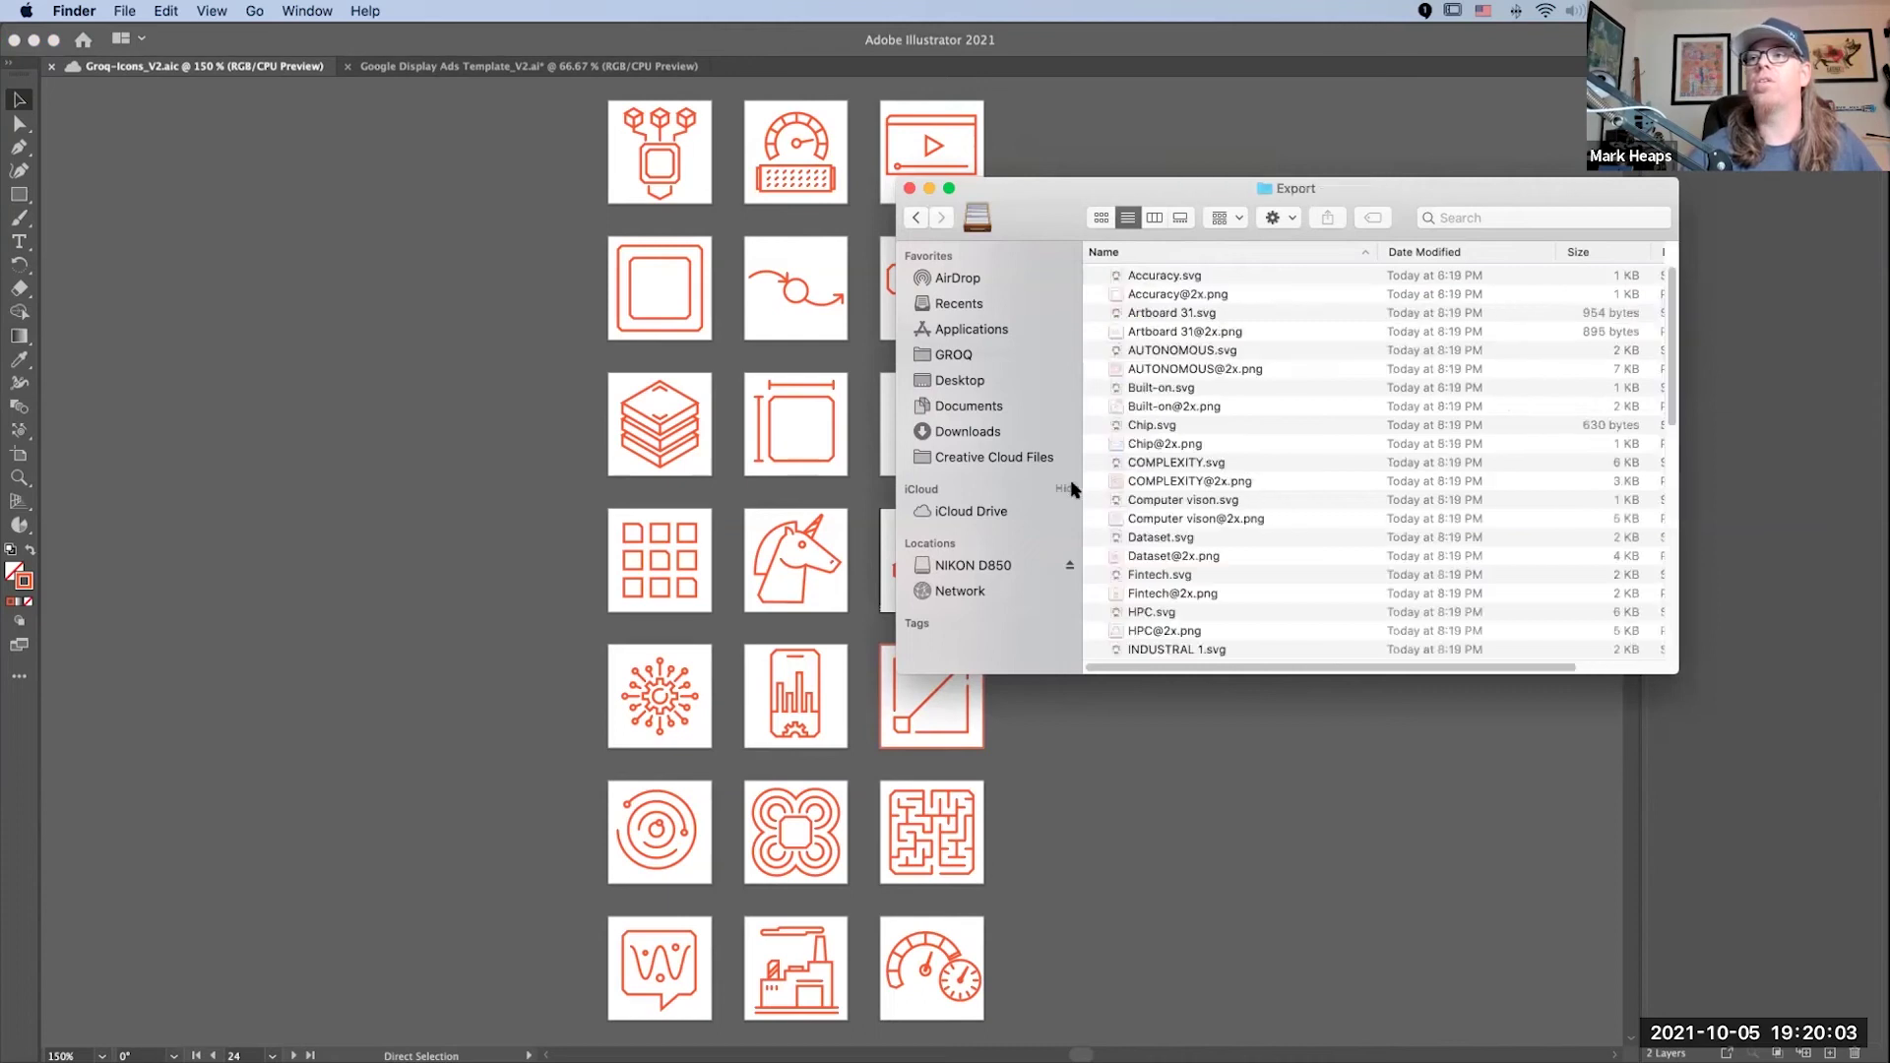
pyautogui.click(1176, 276)
pyautogui.press('space')
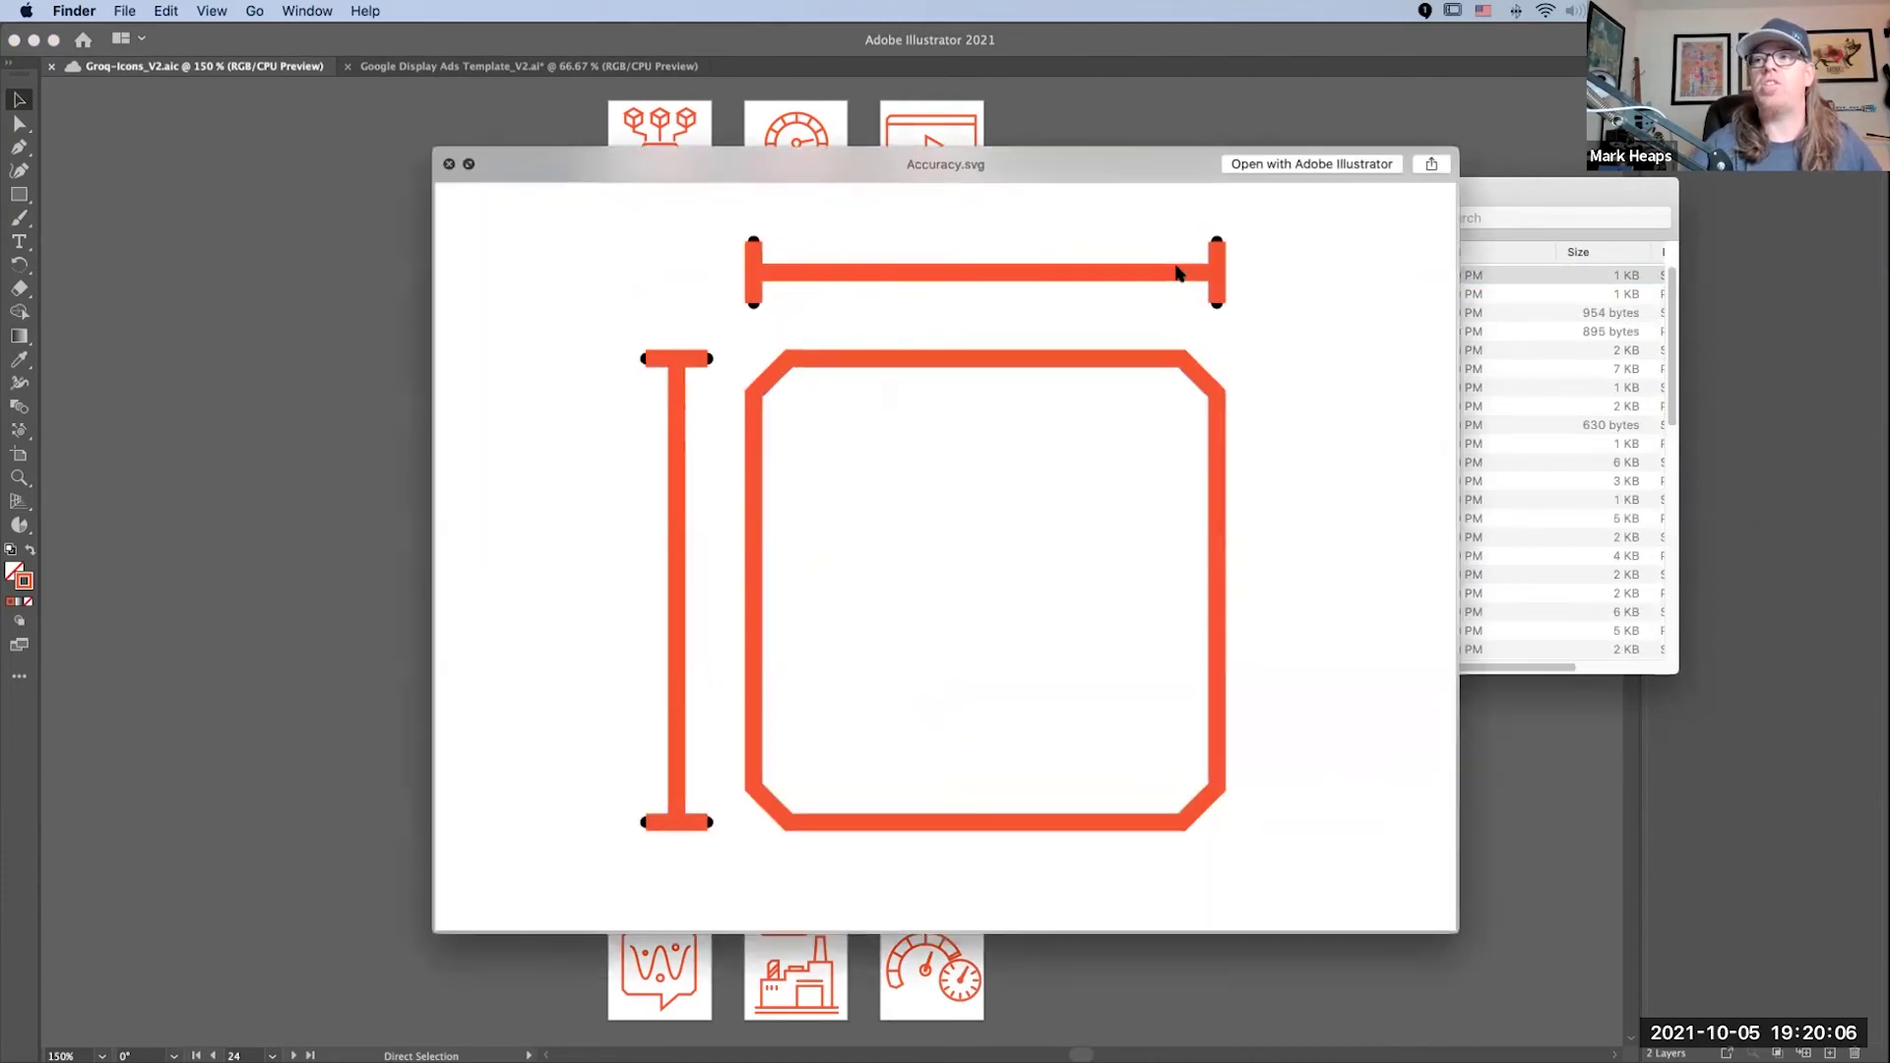
pyautogui.press('Down')
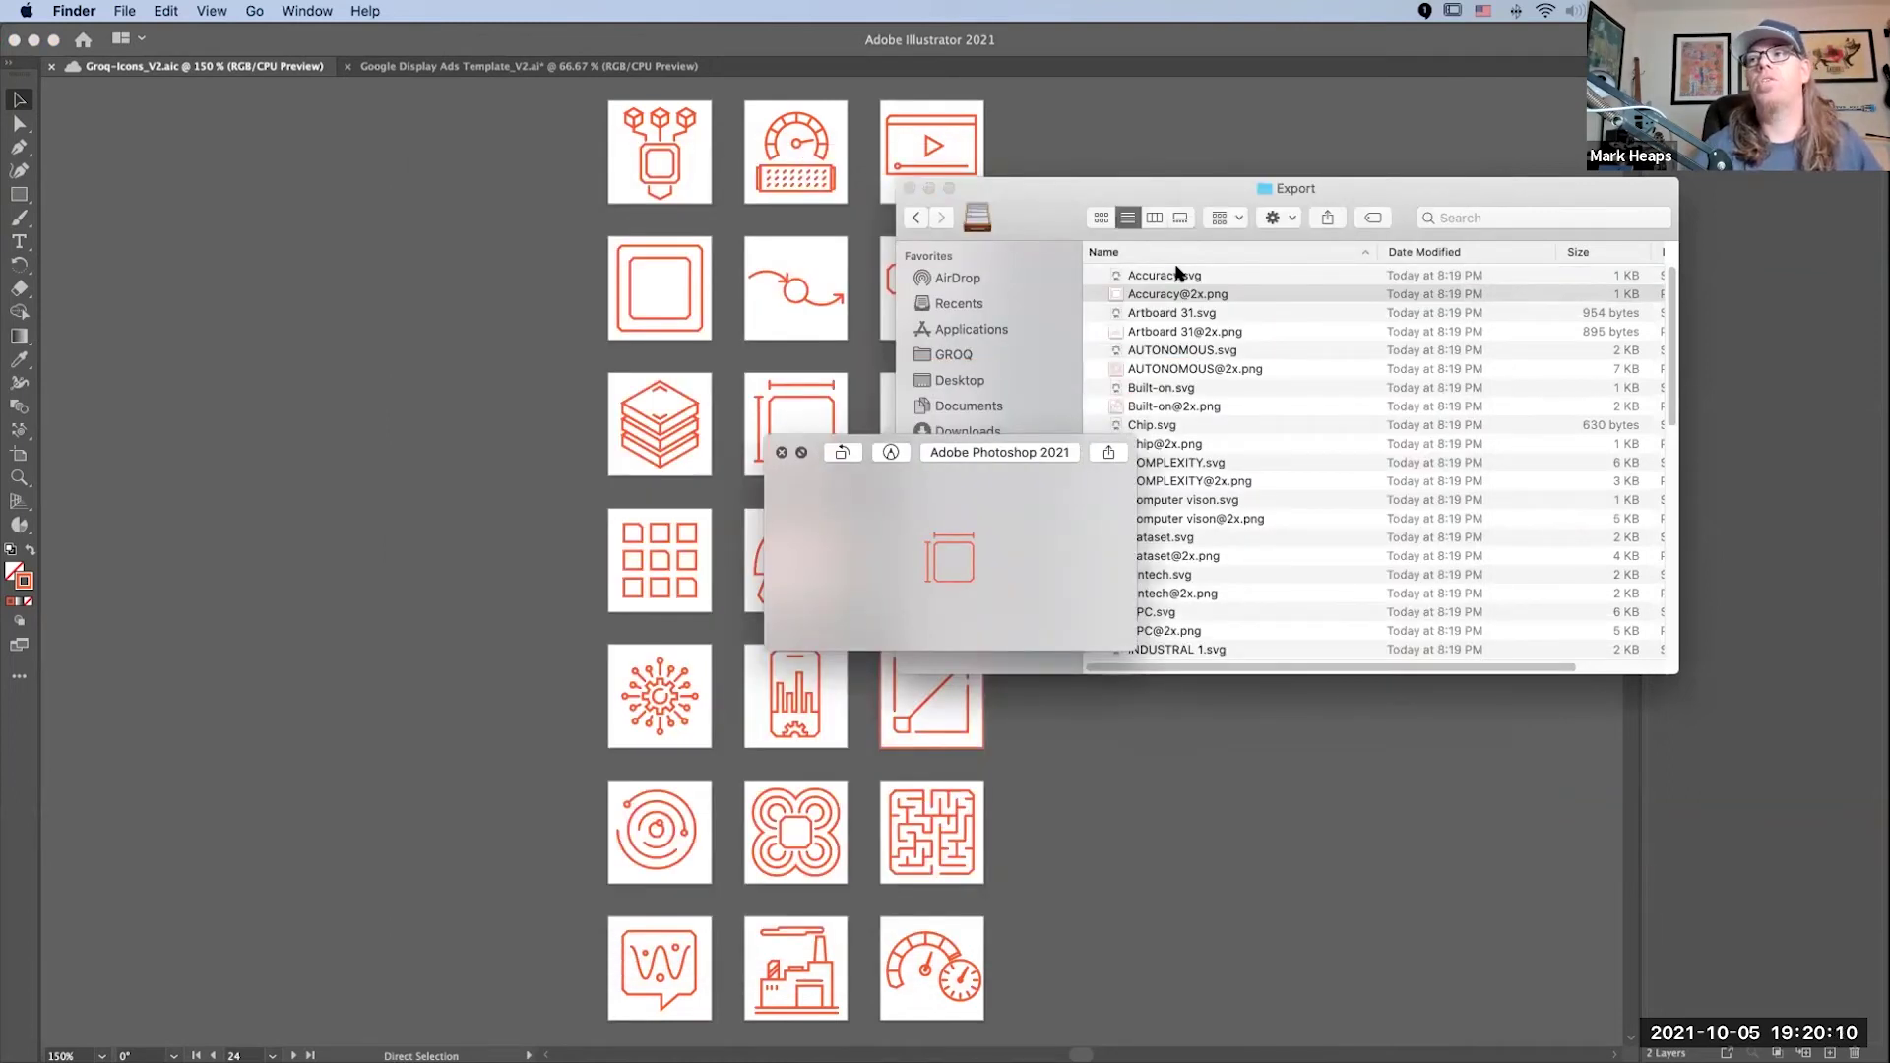
pyautogui.press('space')
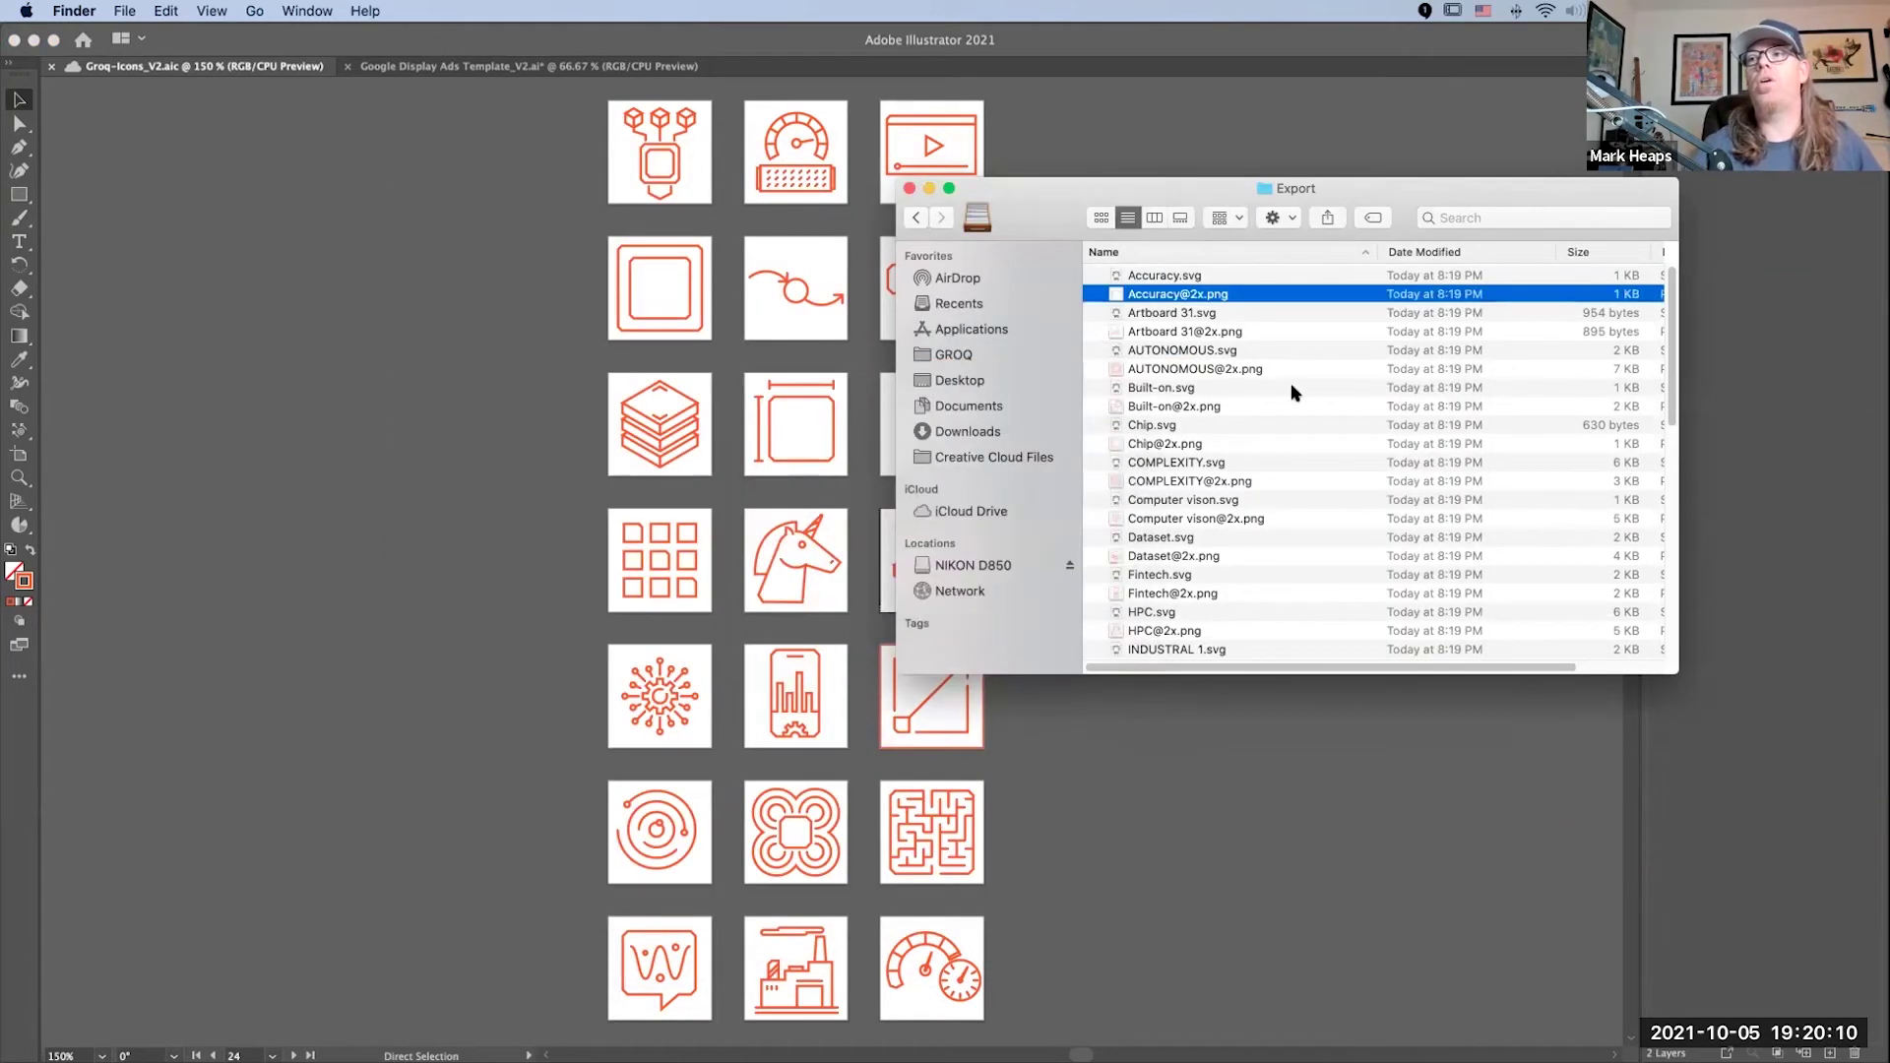
pyautogui.click(1219, 157)
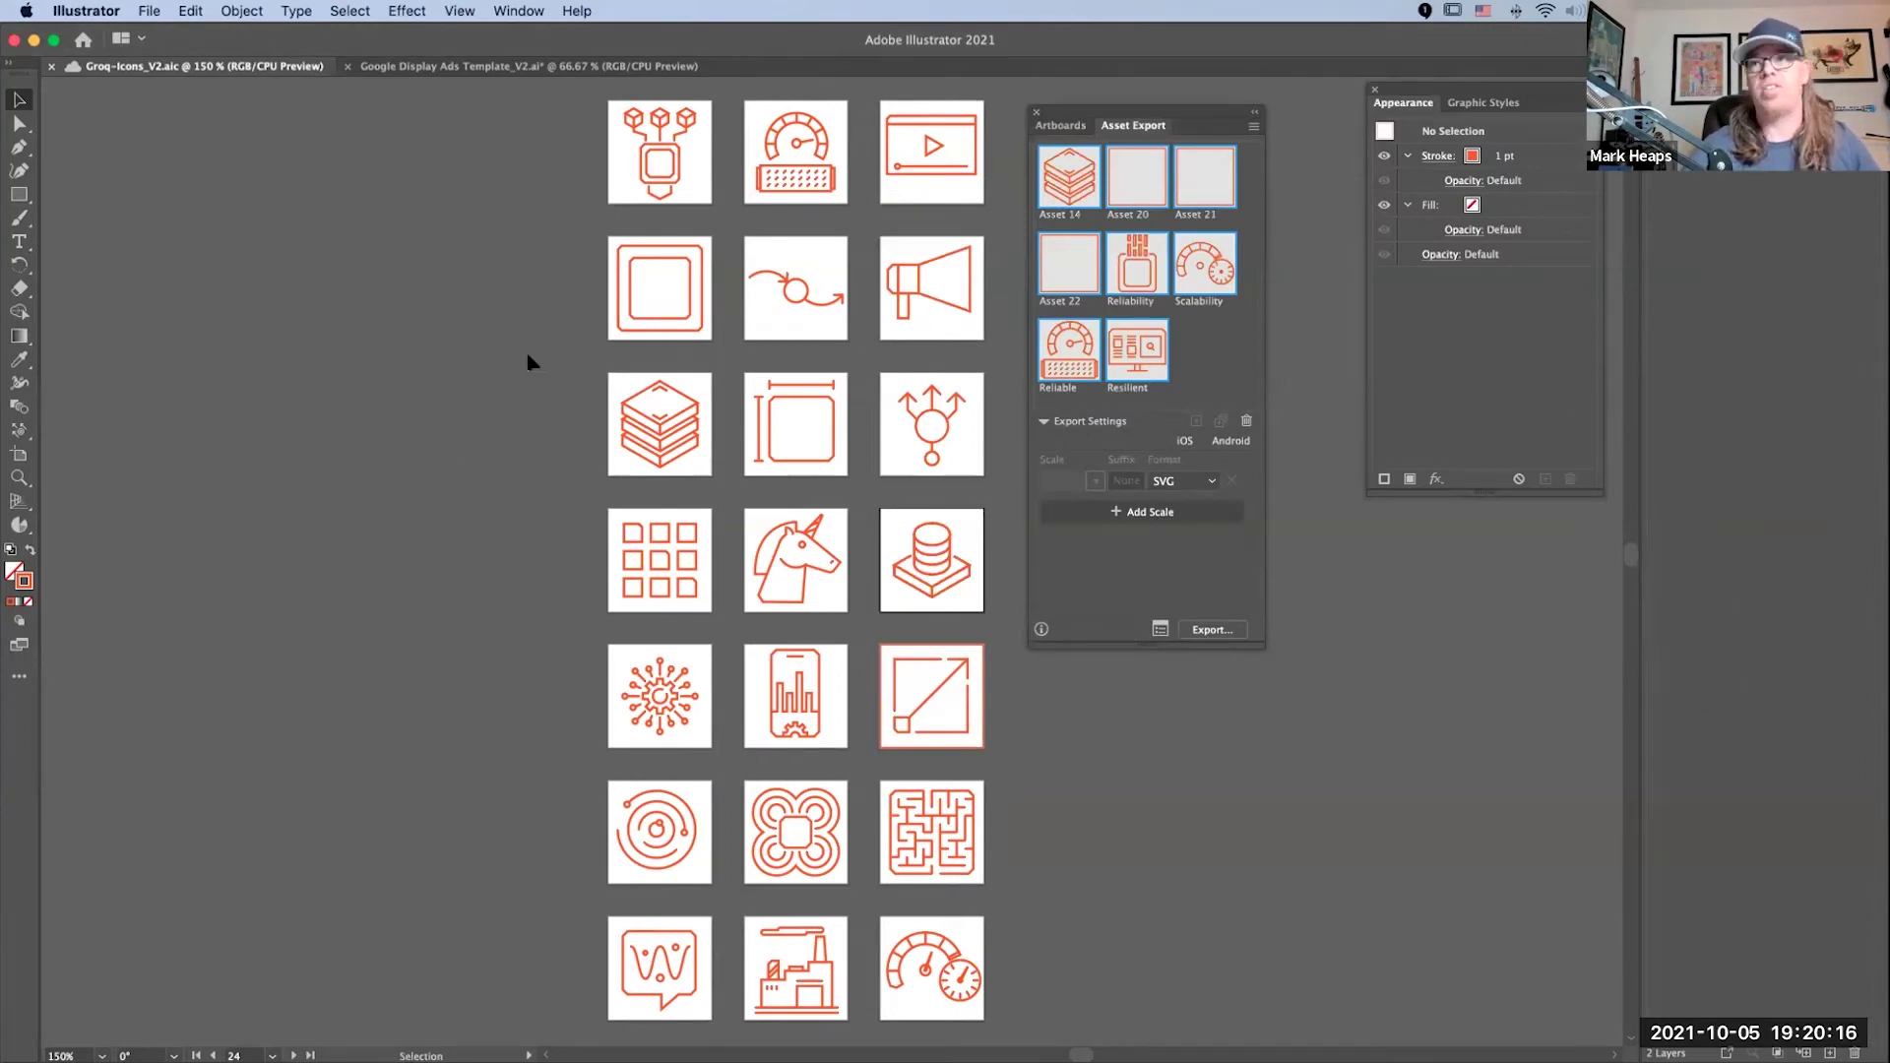
# Step: Select all the icons and move them out of the layer carrying the orange stroke, and deselect them
pyautogui.press('super+a')
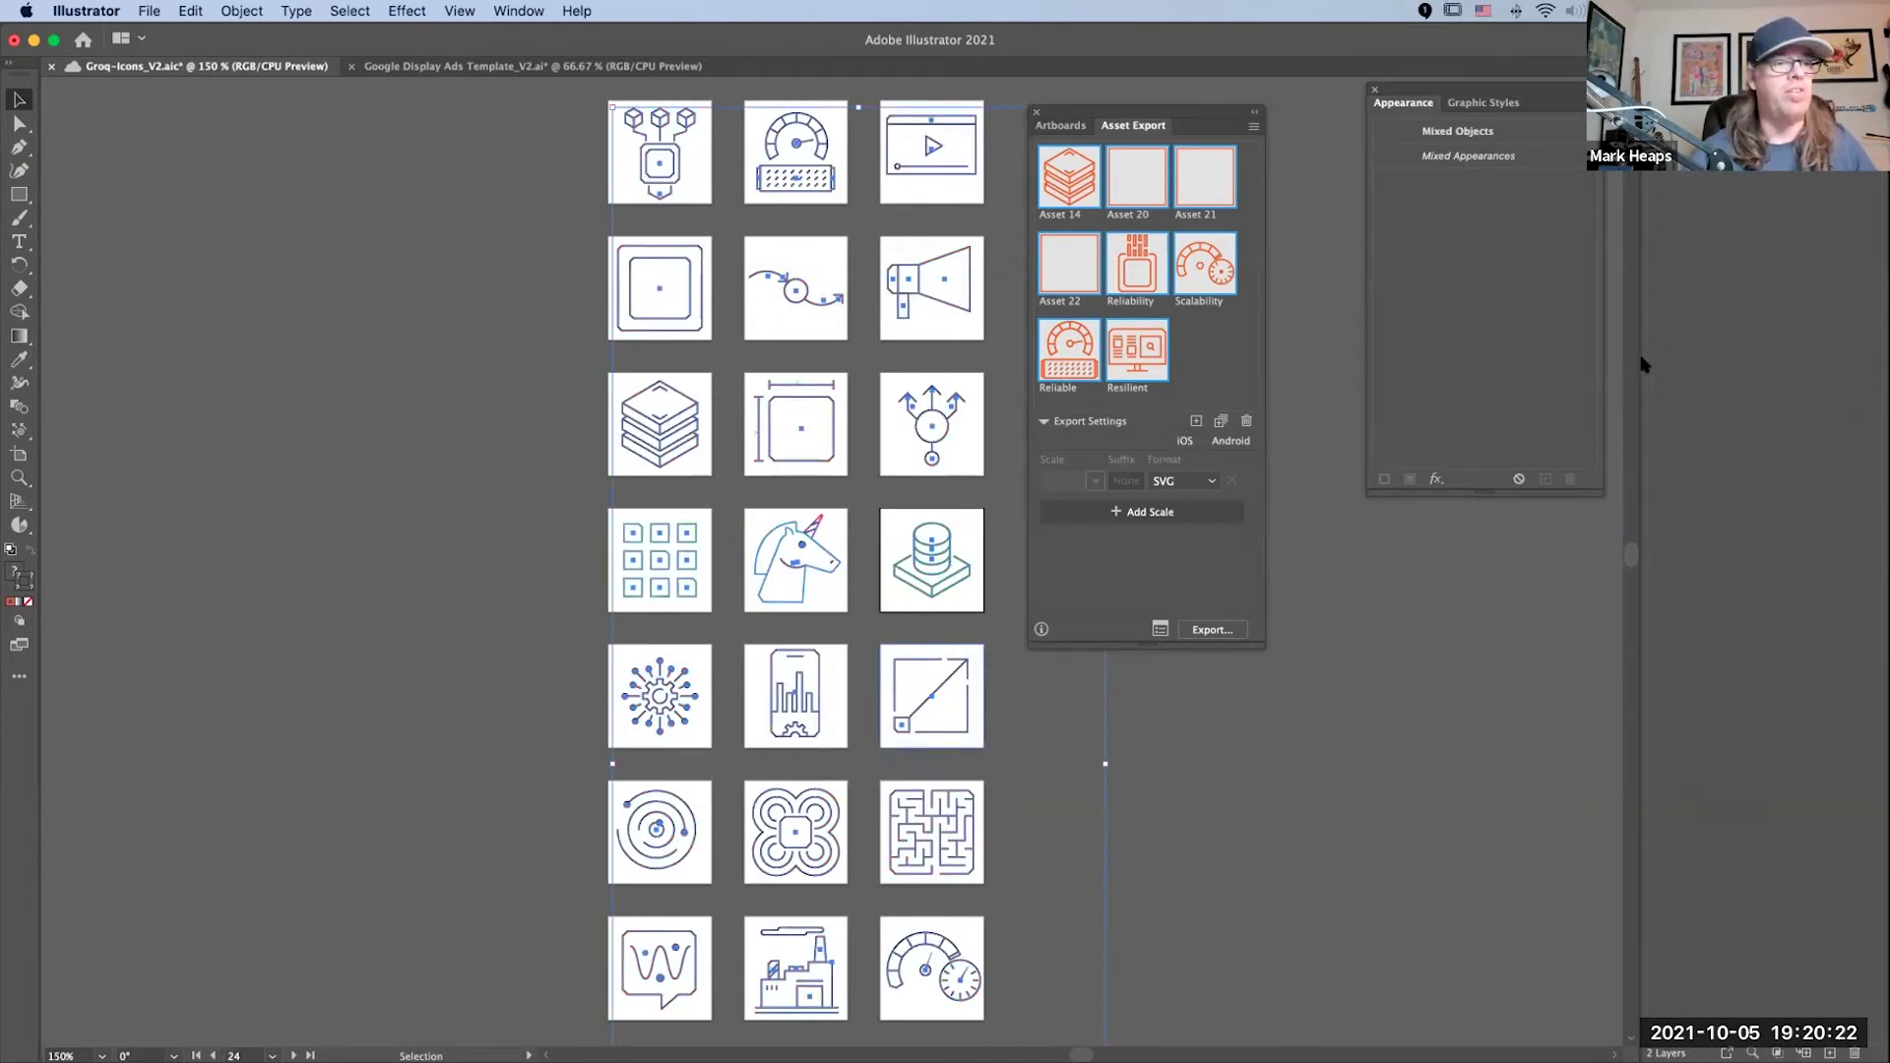
pyautogui.click(476, 405)
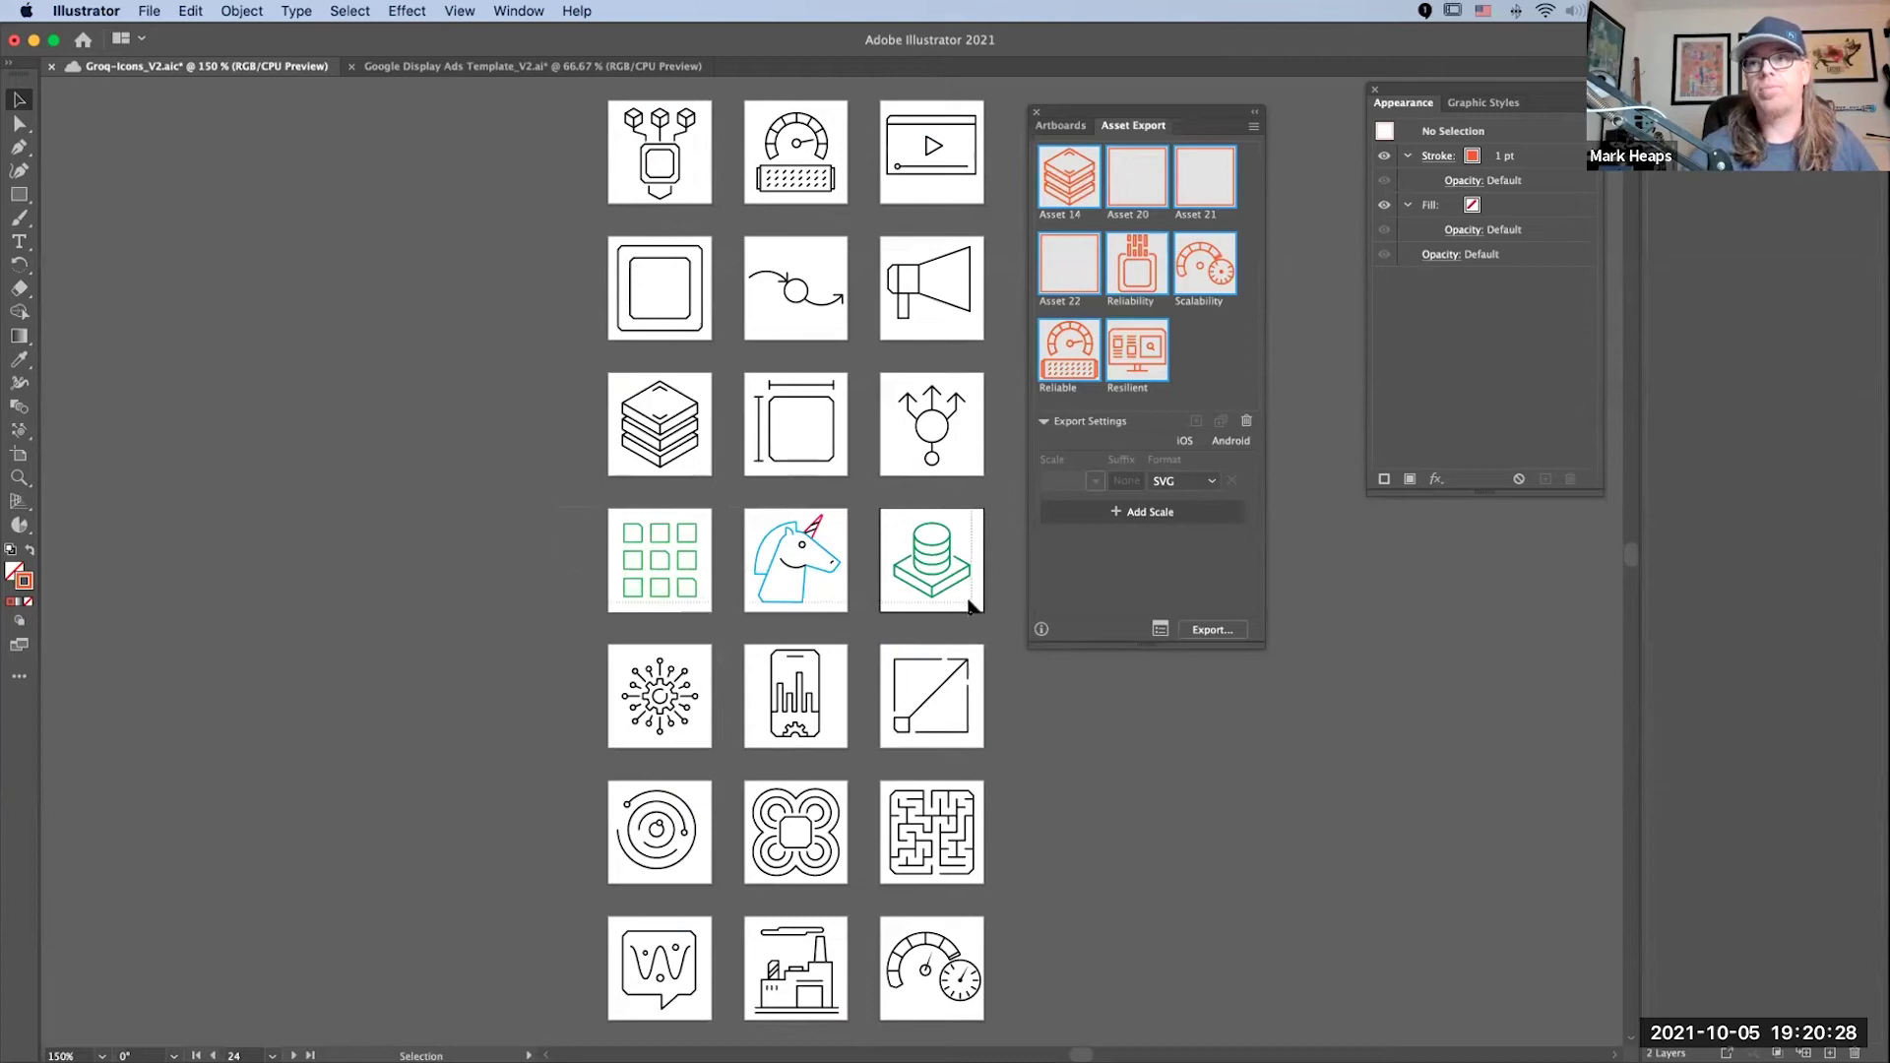
pyautogui.moveTo(961, 604); pyautogui.dragTo(391, 581)
pyautogui.click(404, 591)
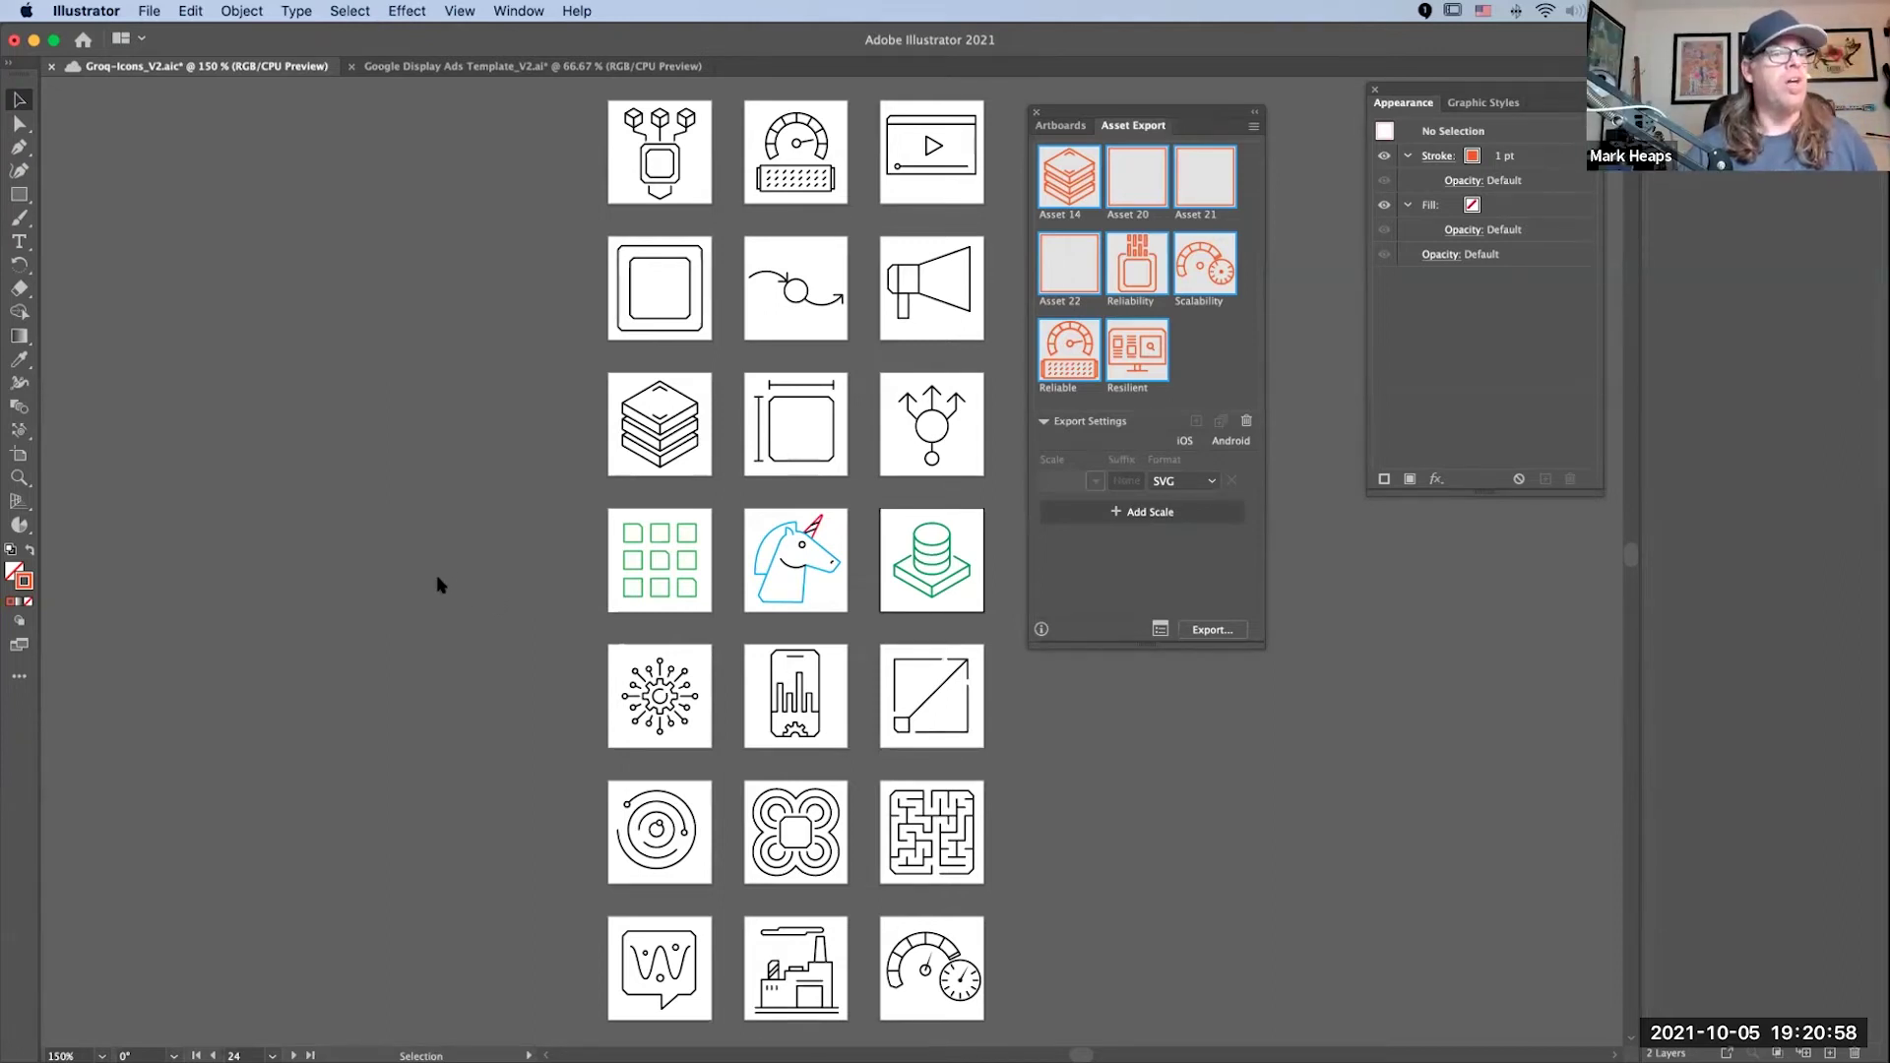
# Step: Move the fourth and fifth rows of icons onto the orange-stroke layer, and briefly hide and show the other layer
pyautogui.moveTo(528, 498); pyautogui.dragTo(989, 746)
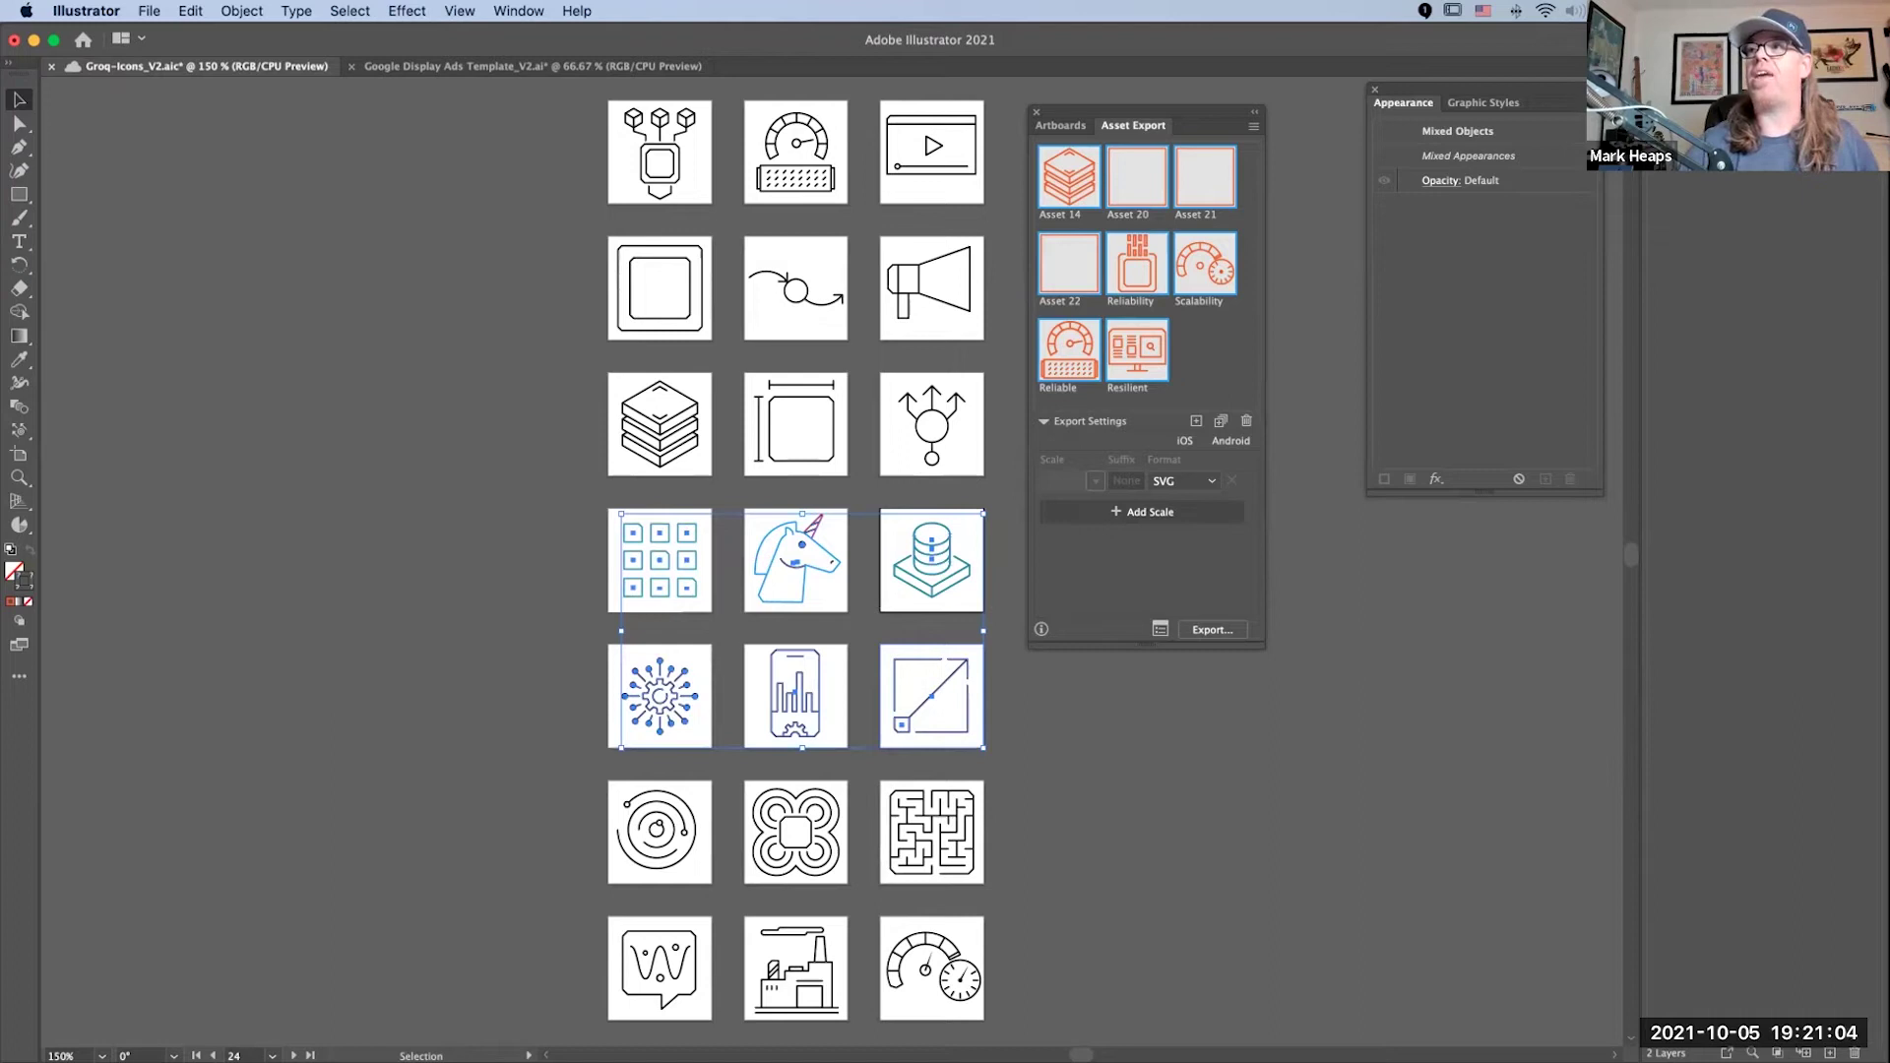
pyautogui.moveTo(1866, 135); pyautogui.dragTo(1866, 112)
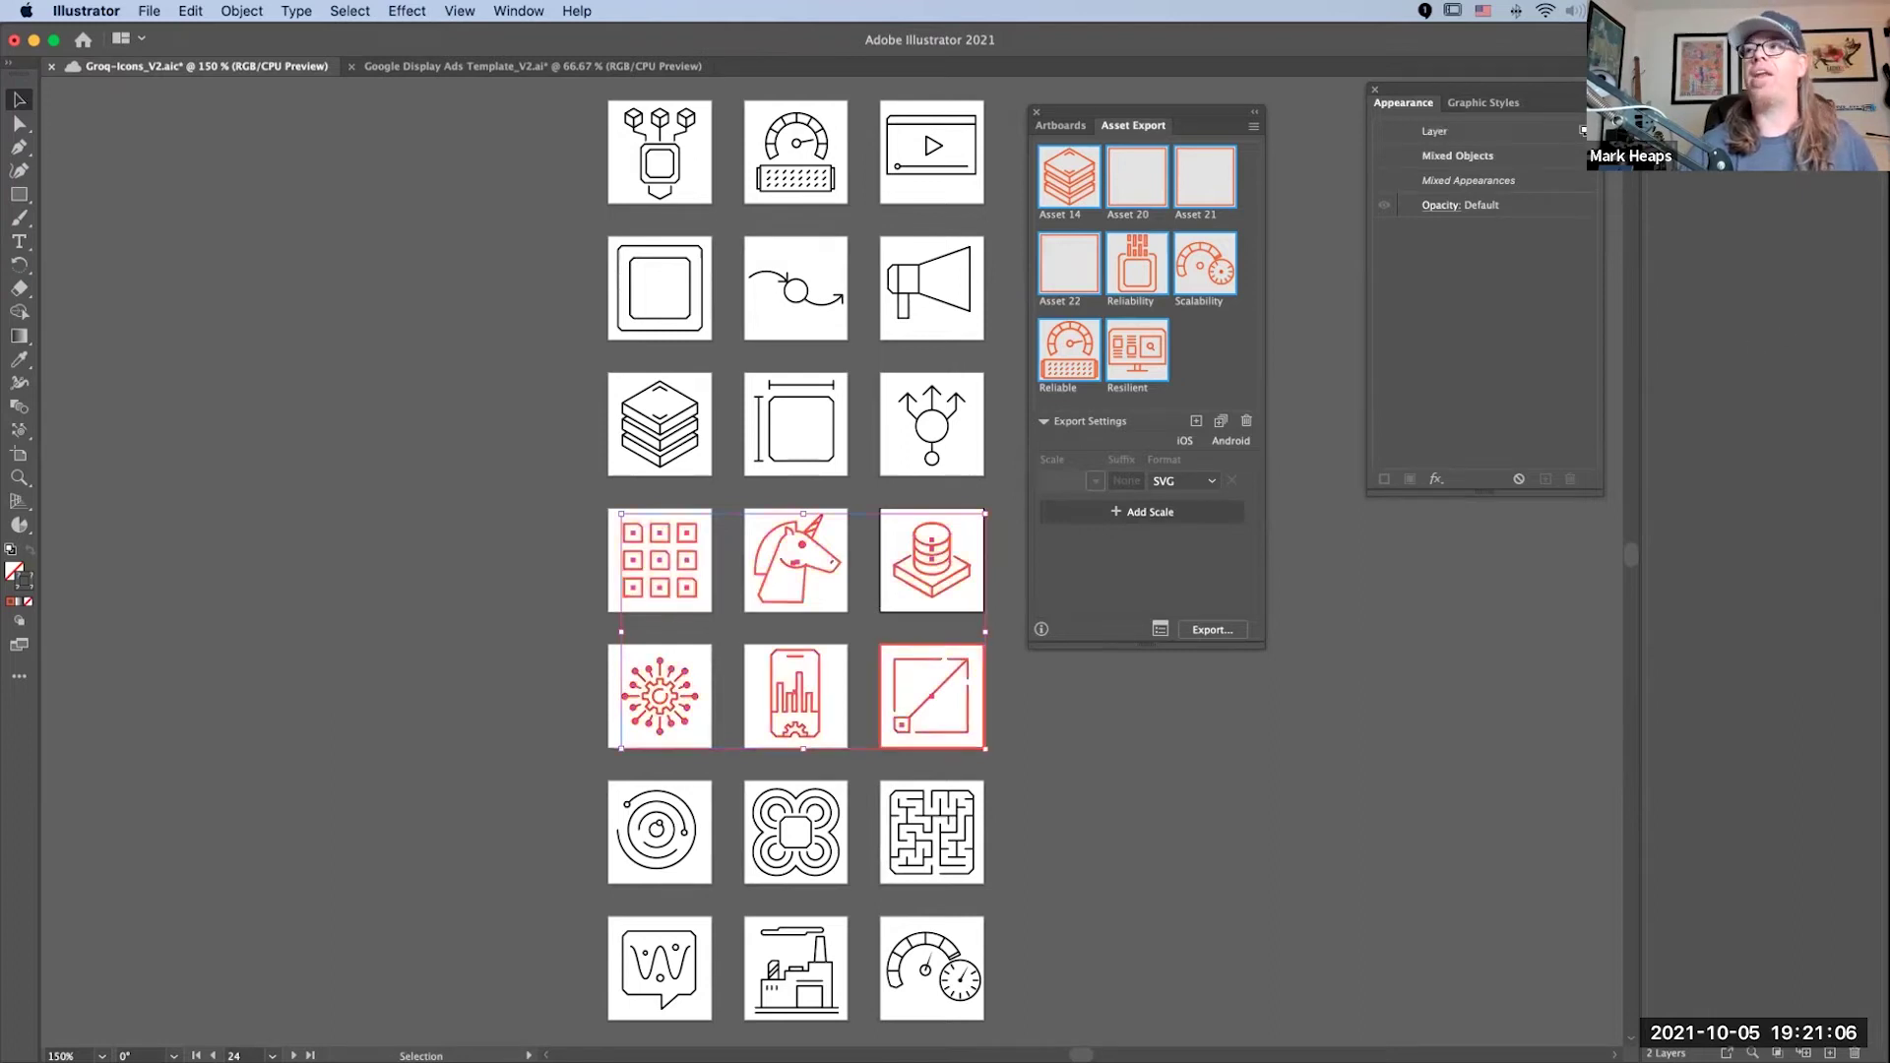
pyautogui.click(1653, 134)
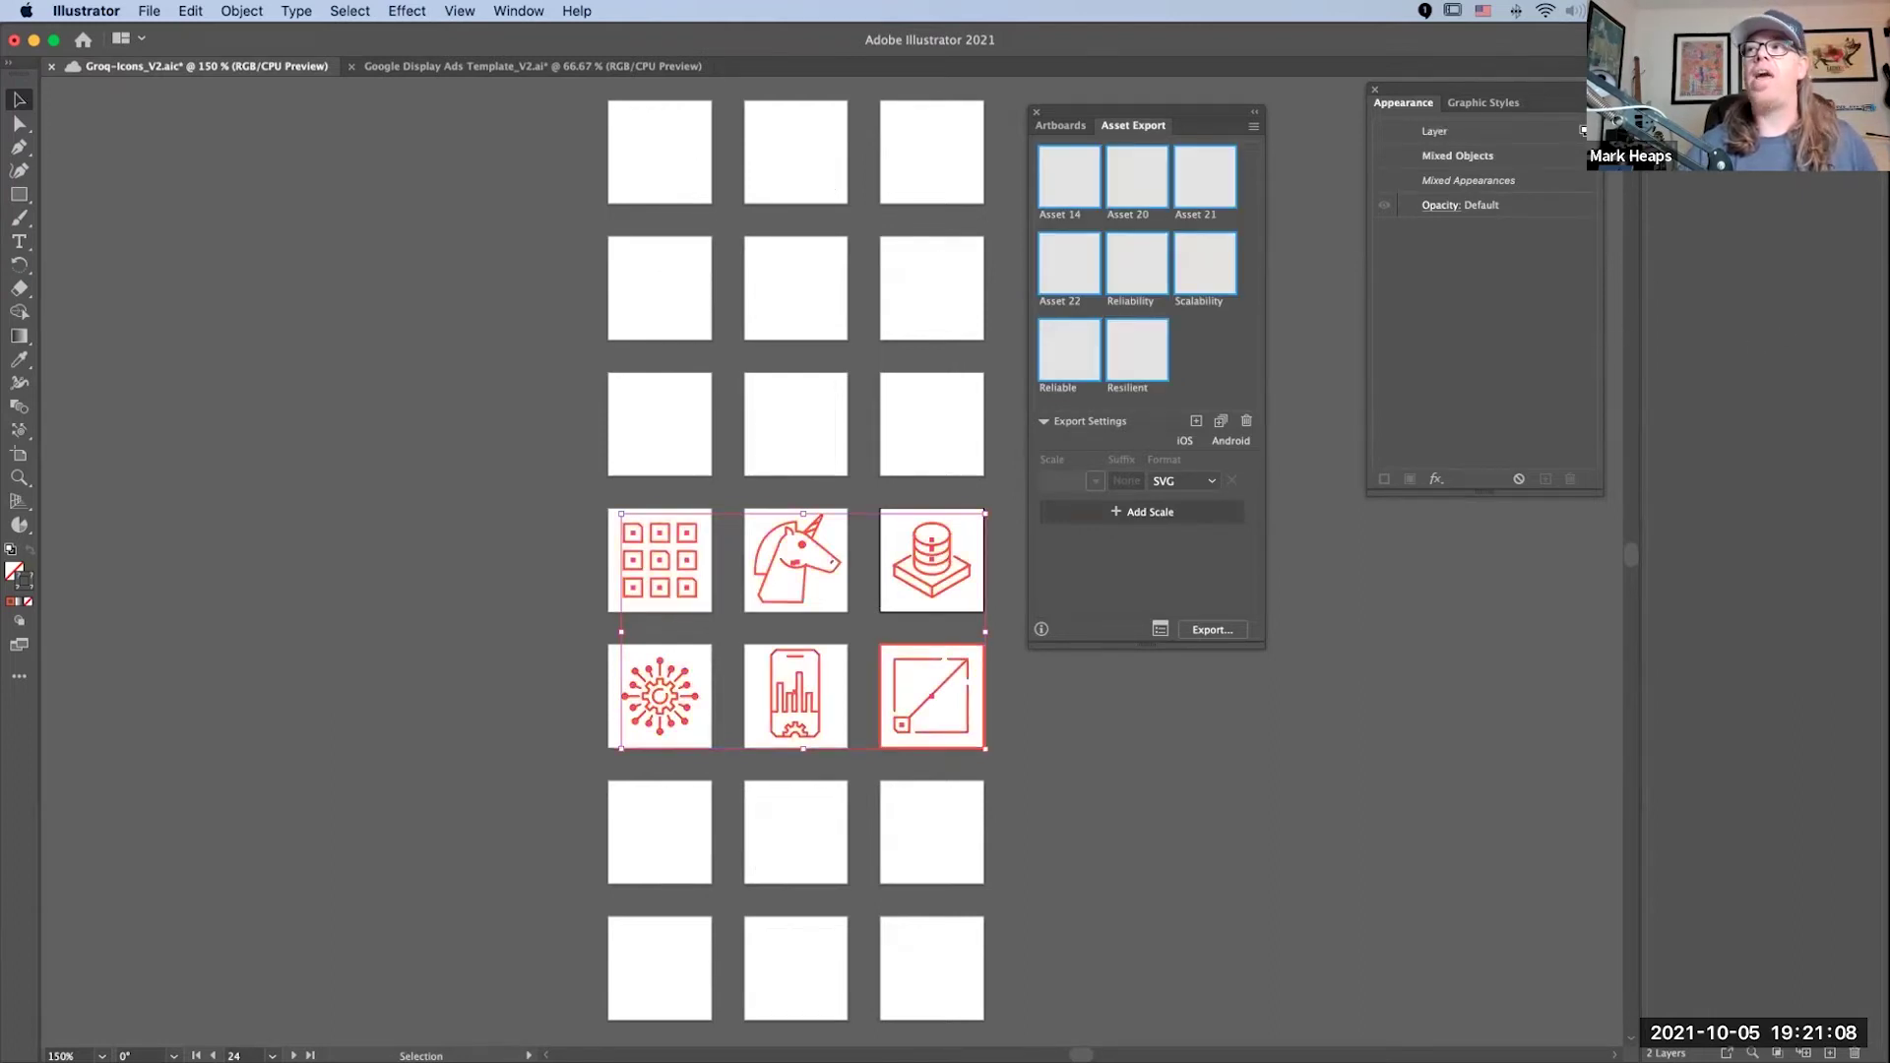
pyautogui.click(1654, 135)
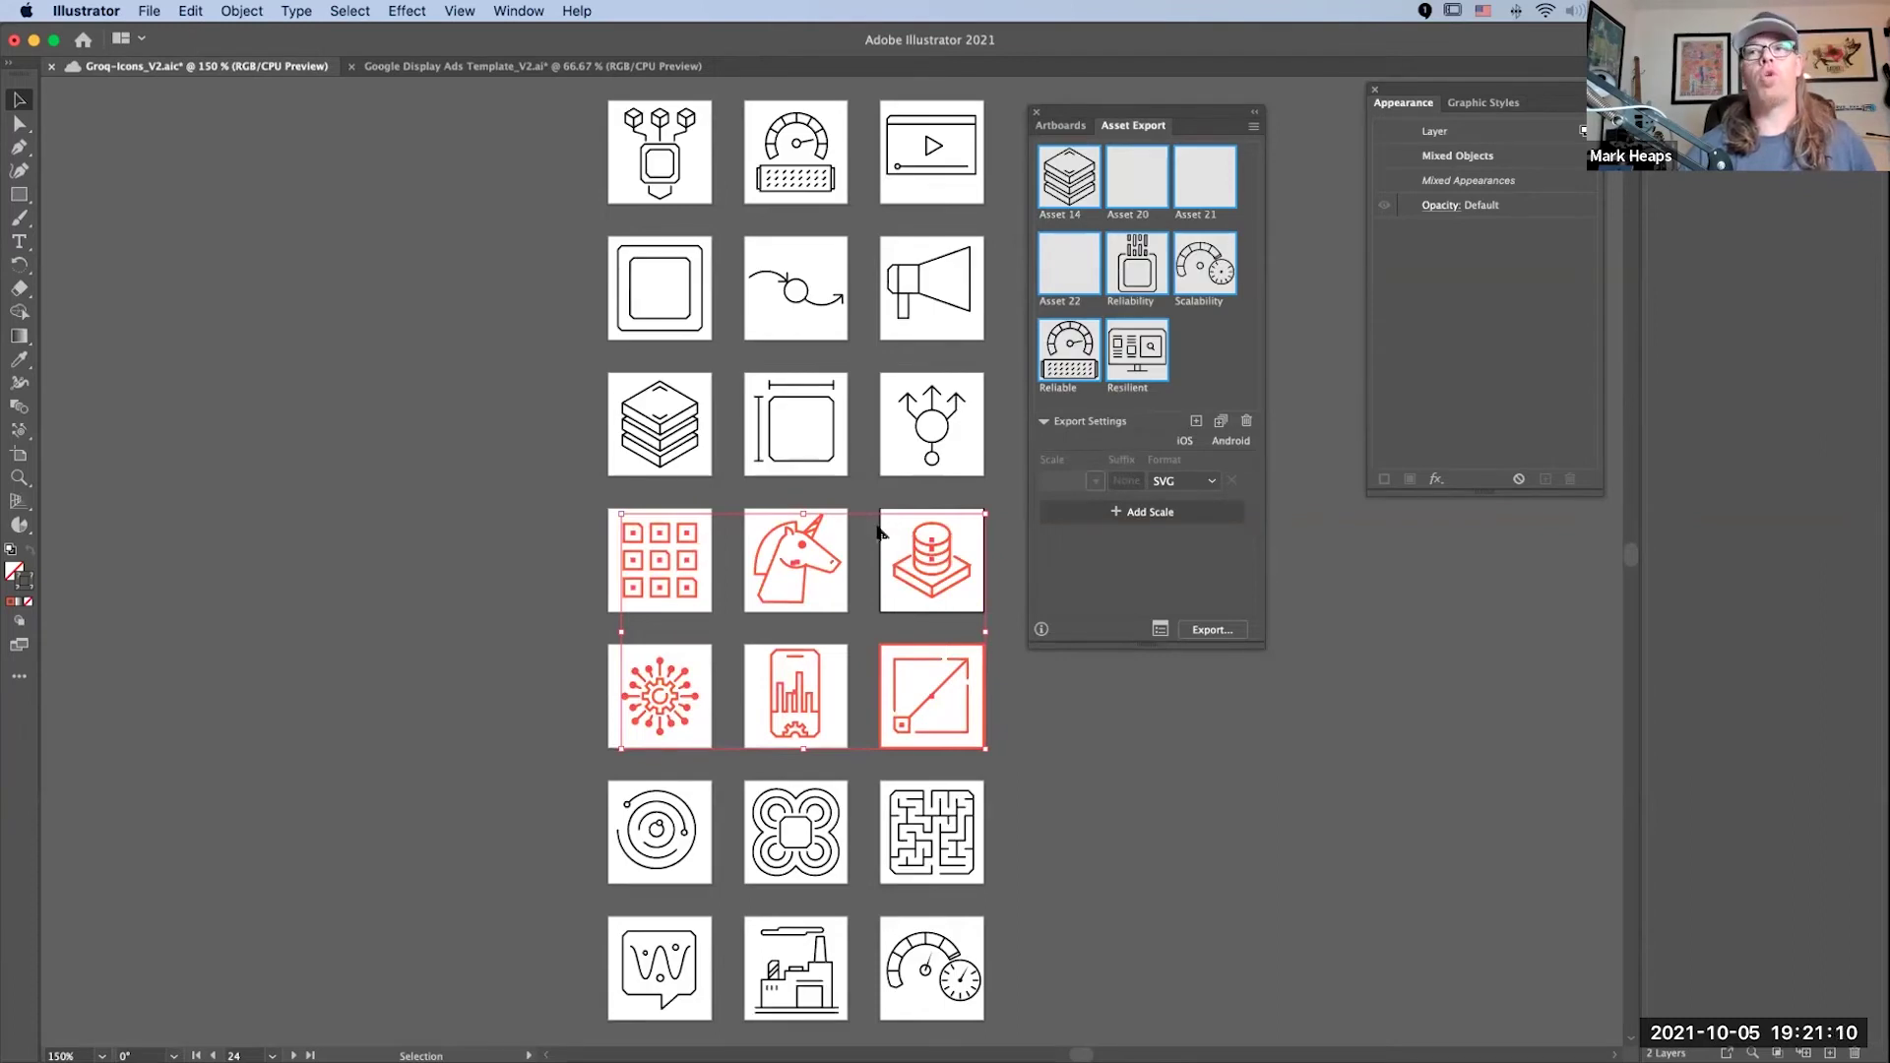
pyautogui.click(427, 522)
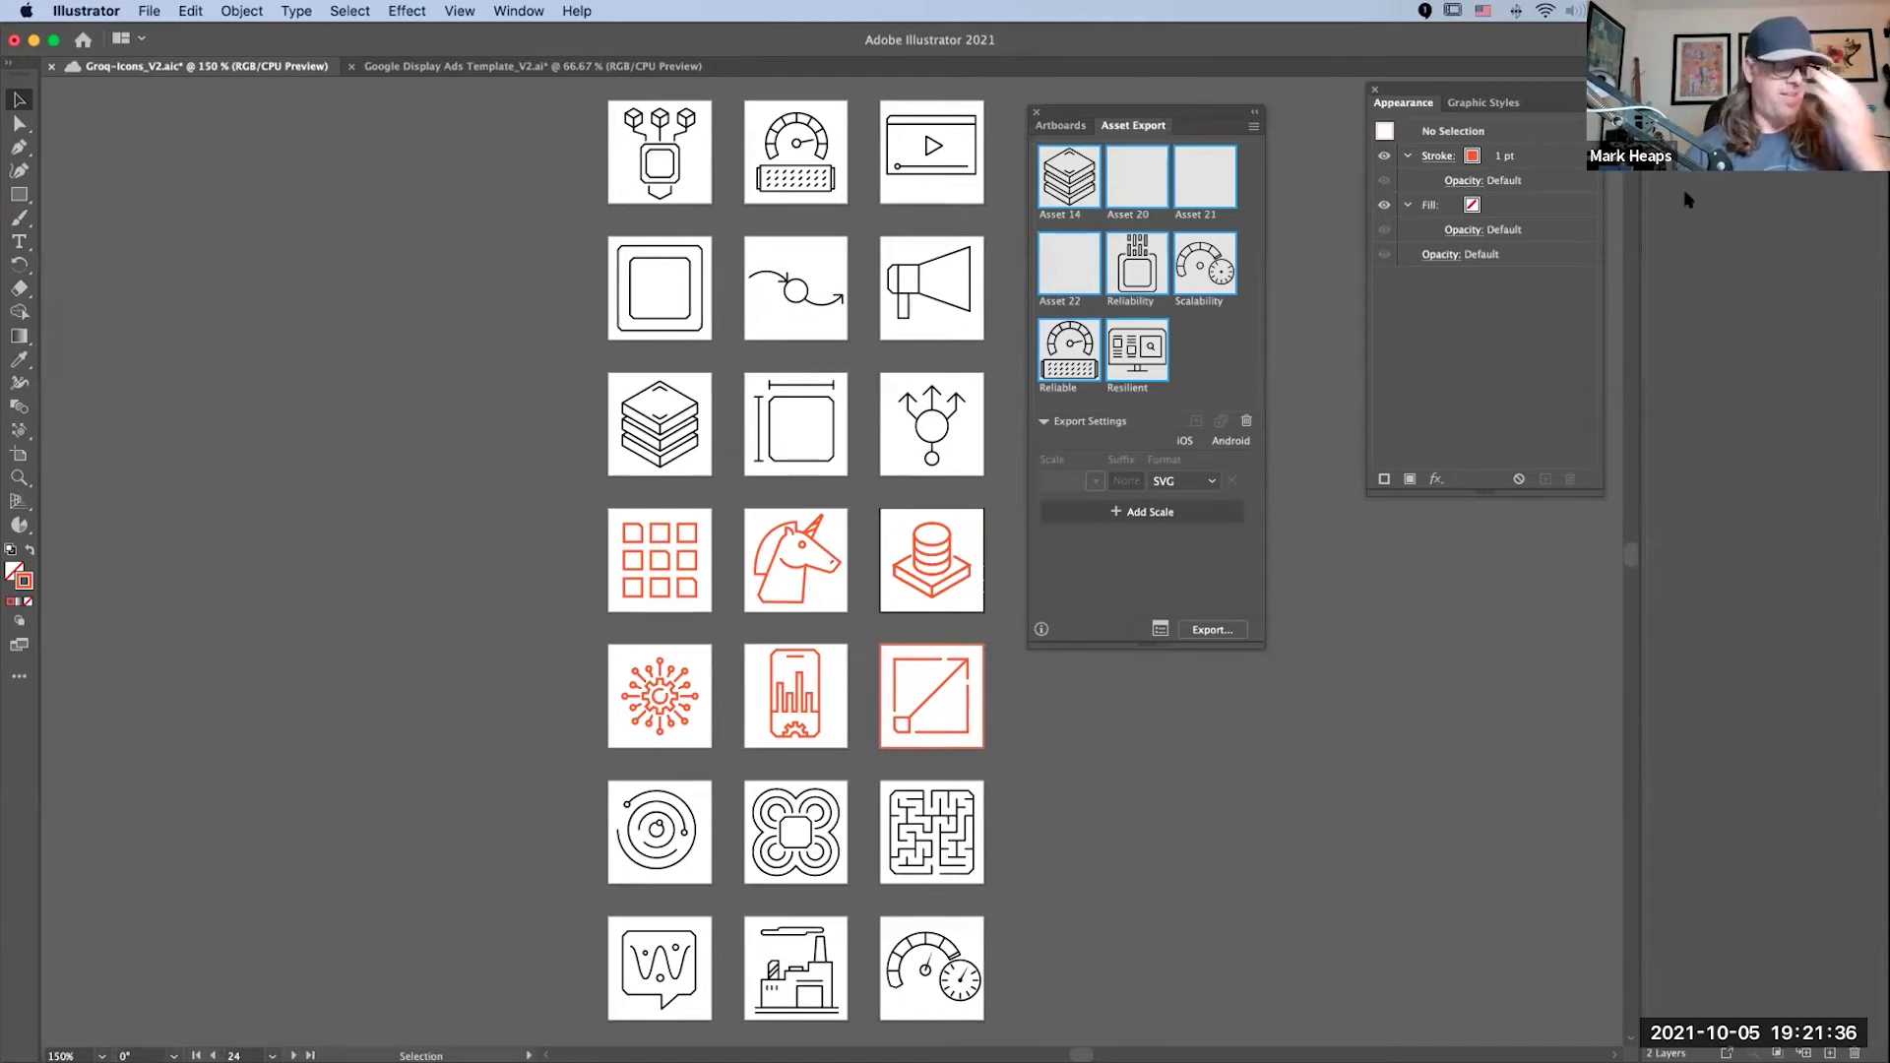
# Step: Close the Asset Export panel, and set the unicorn head outline's own stroke color to red
pyautogui.press('super+space')
pyautogui.press('super+space')
pyautogui.moveTo(884, 659); pyautogui.dragTo(1044, 779)
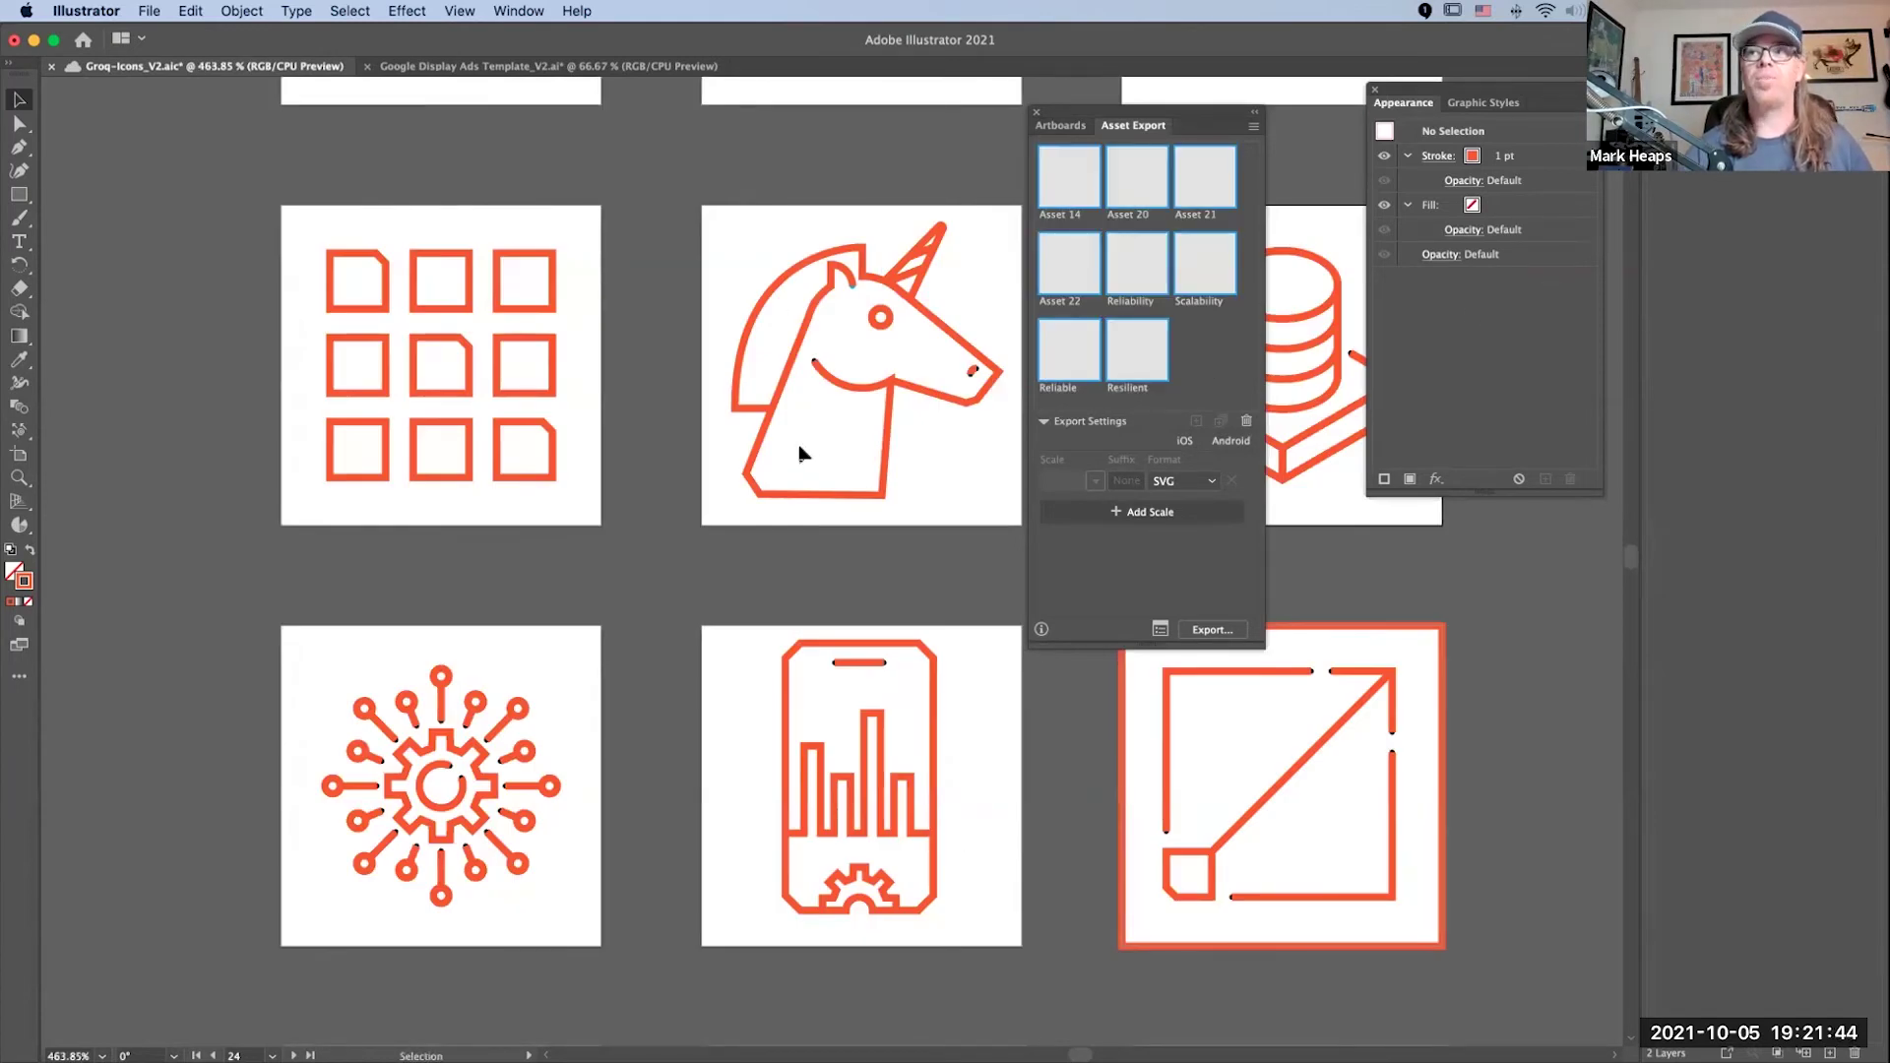
pyautogui.click(1033, 112)
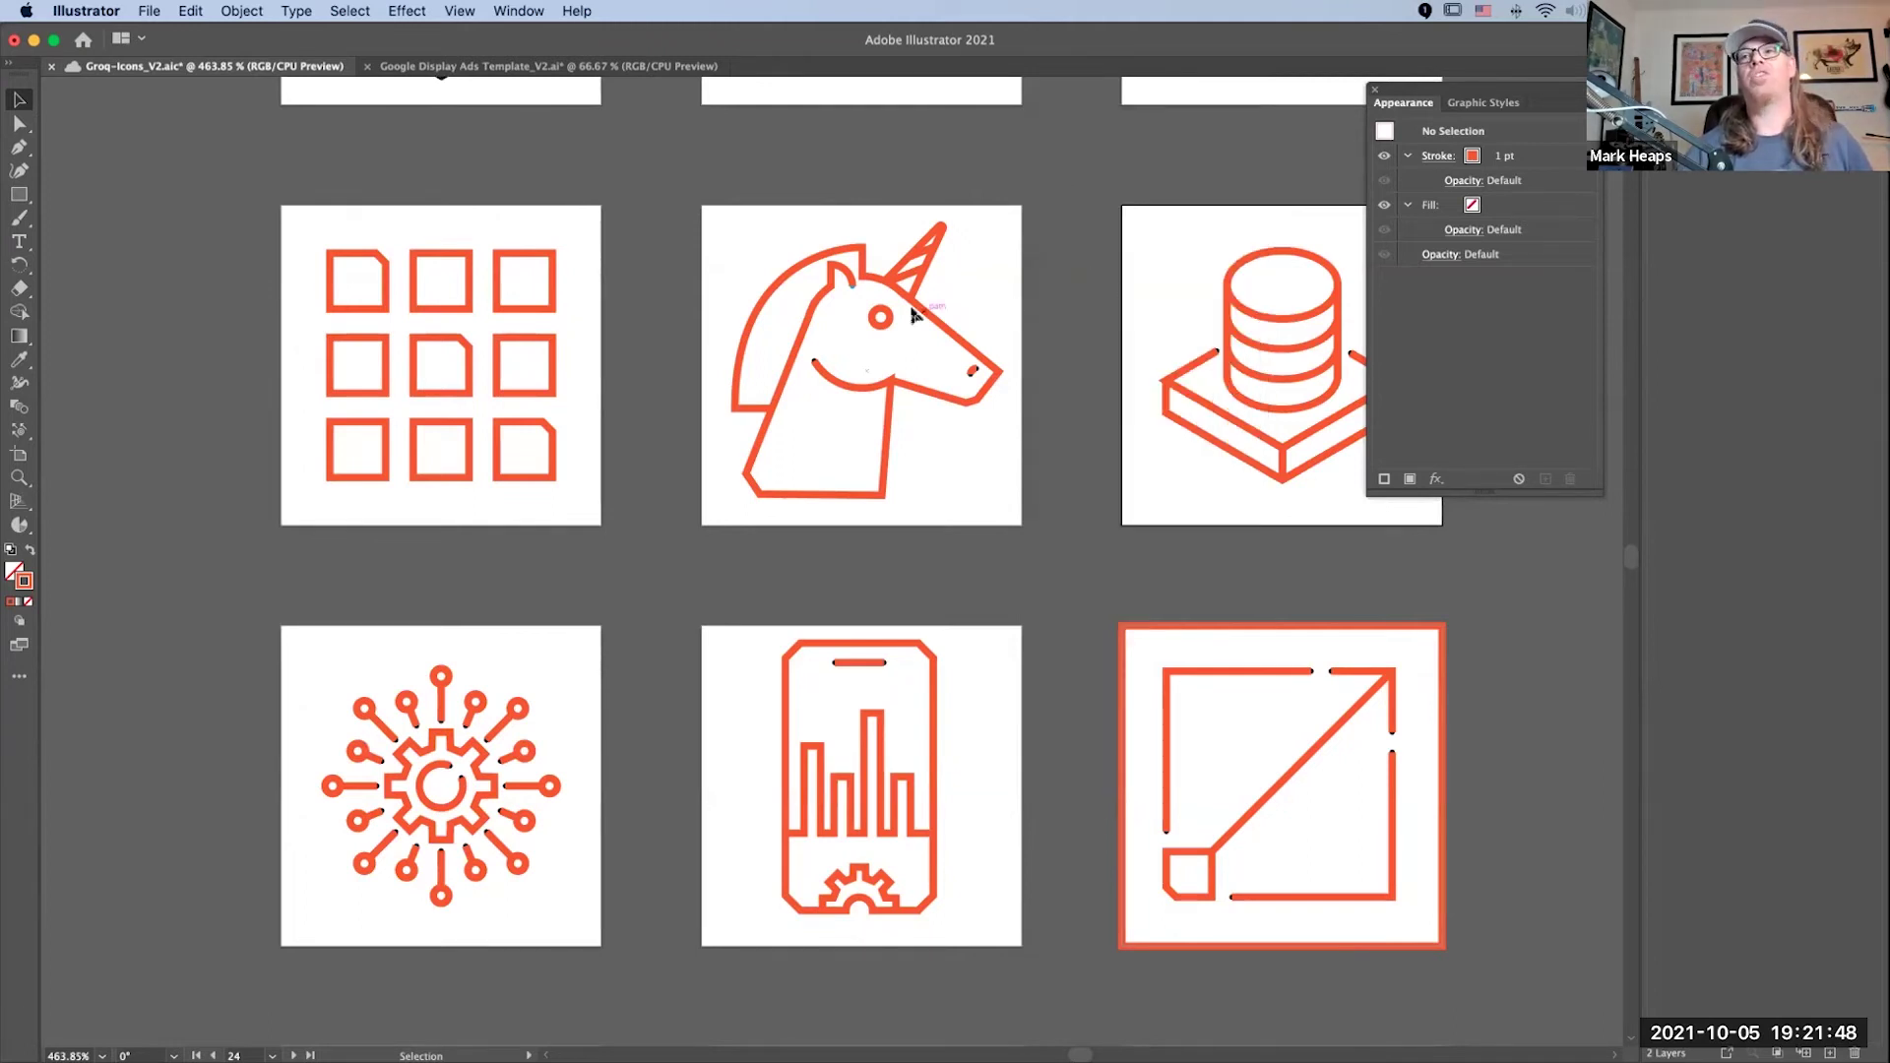
pyautogui.click(889, 438)
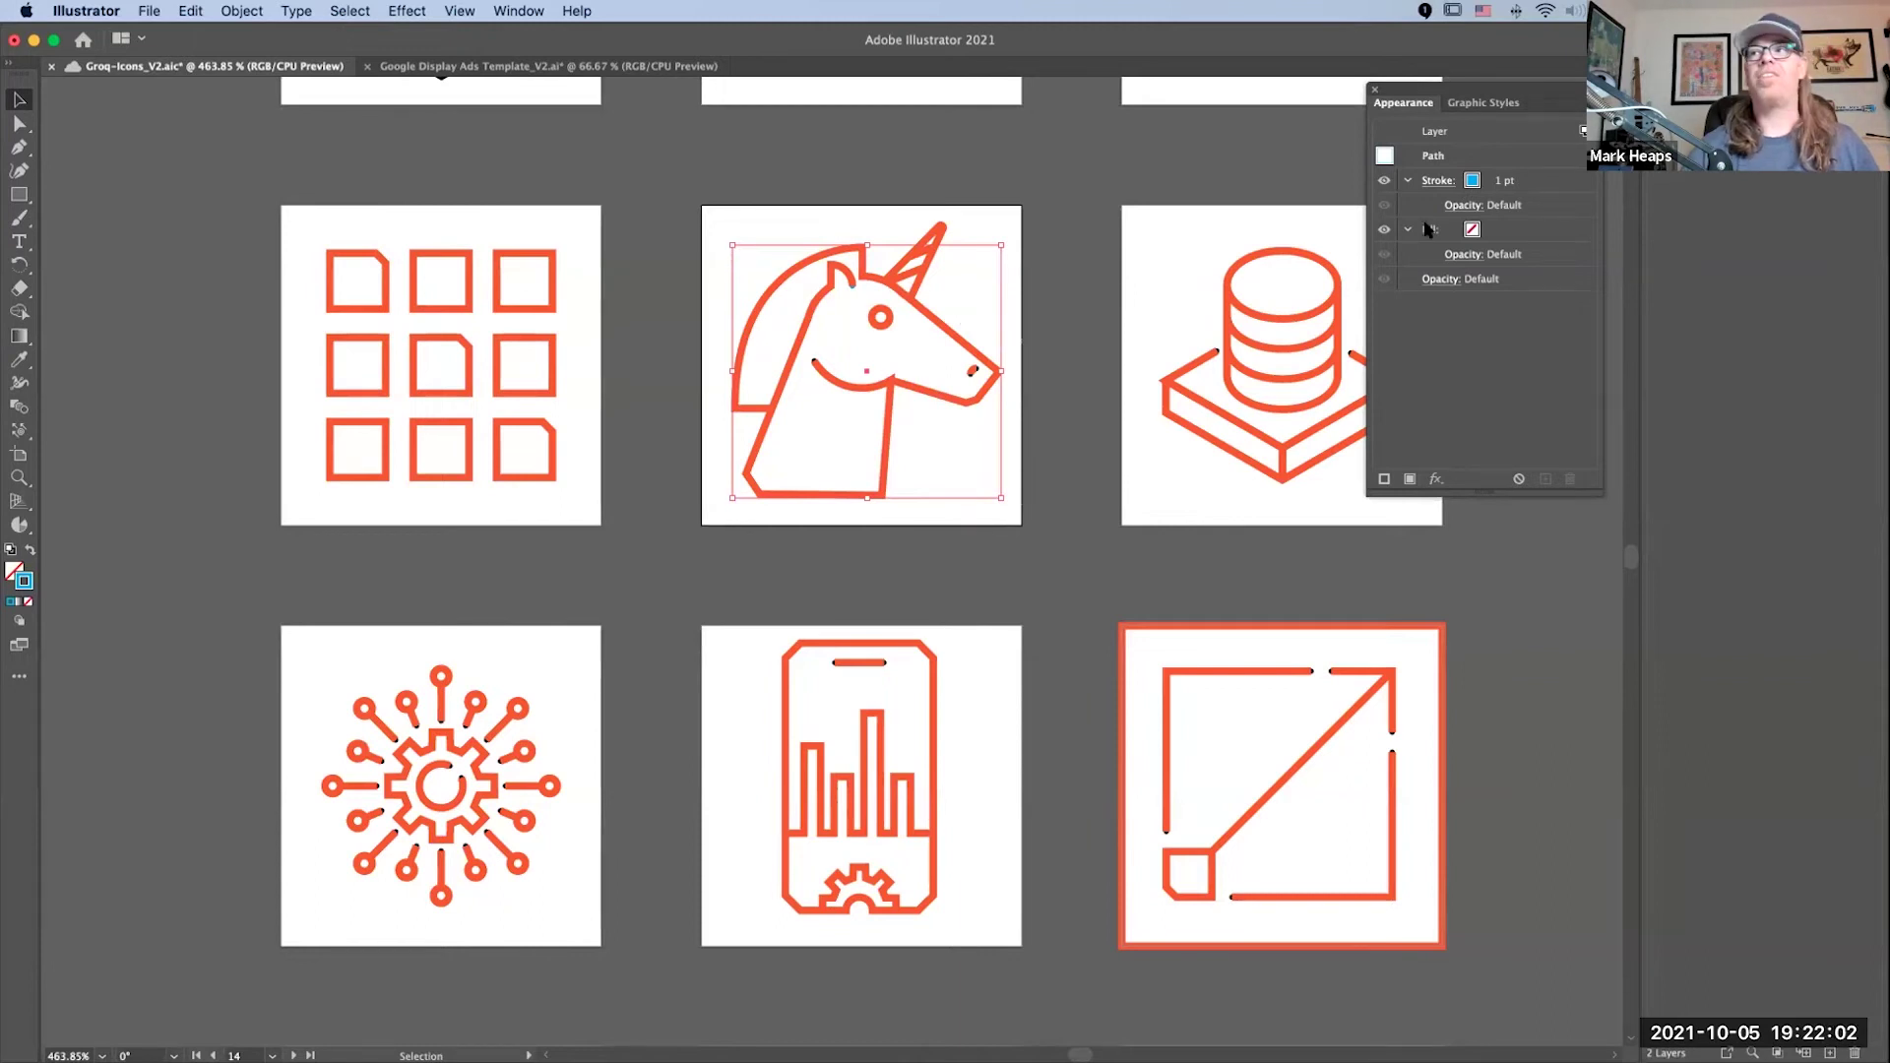
pyautogui.click(1471, 181)
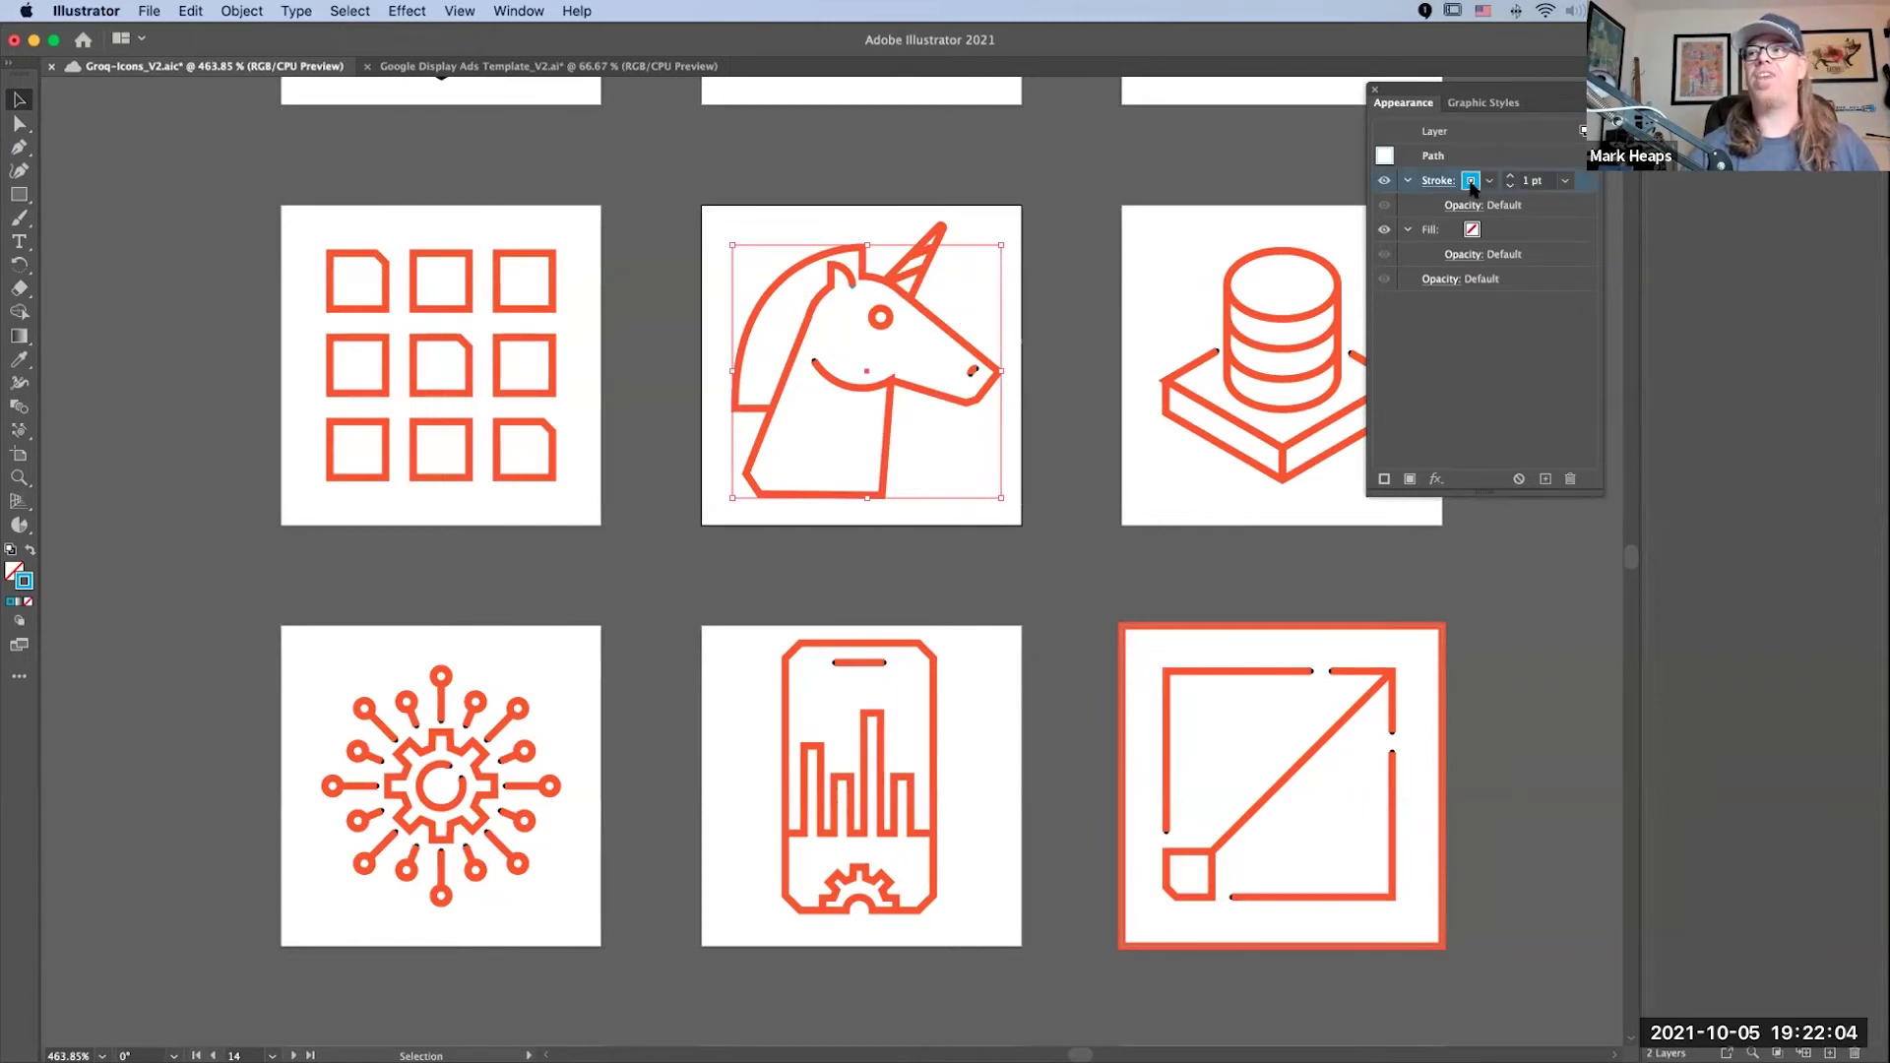
pyautogui.click(1486, 183)
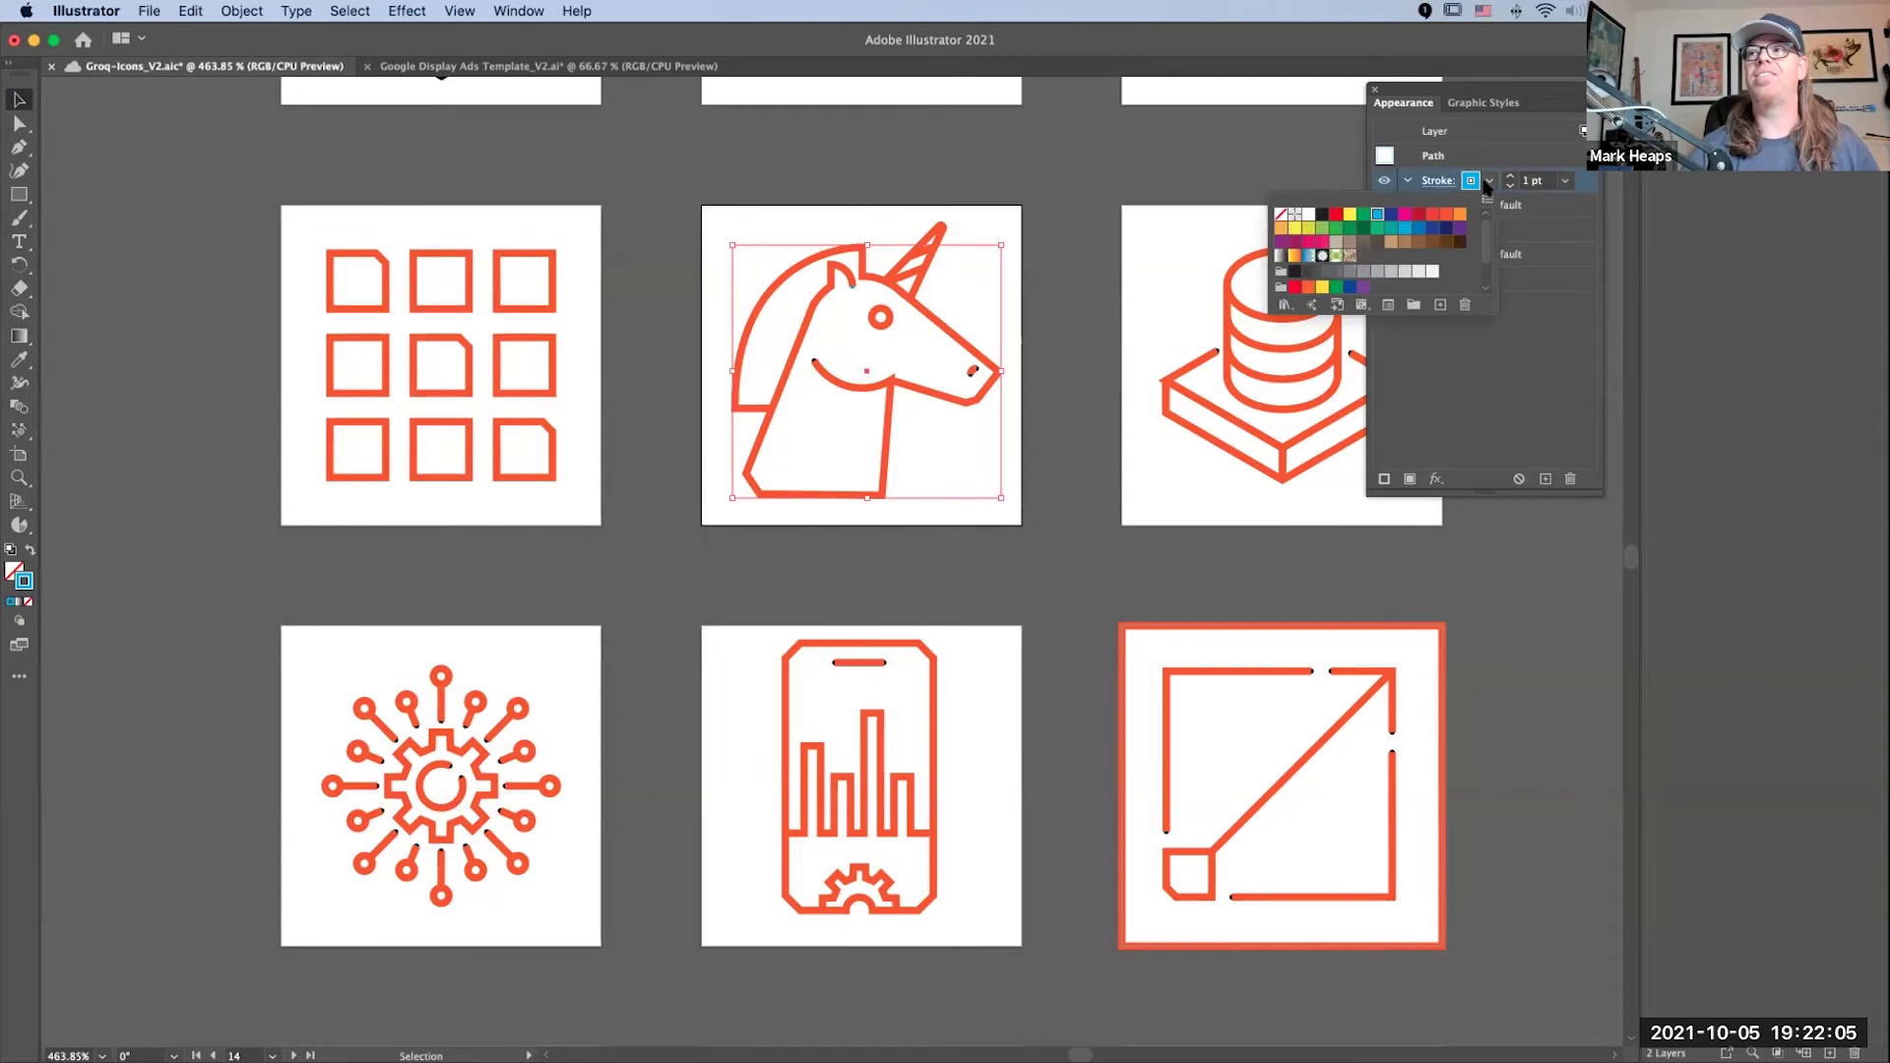
pyautogui.click(1337, 217)
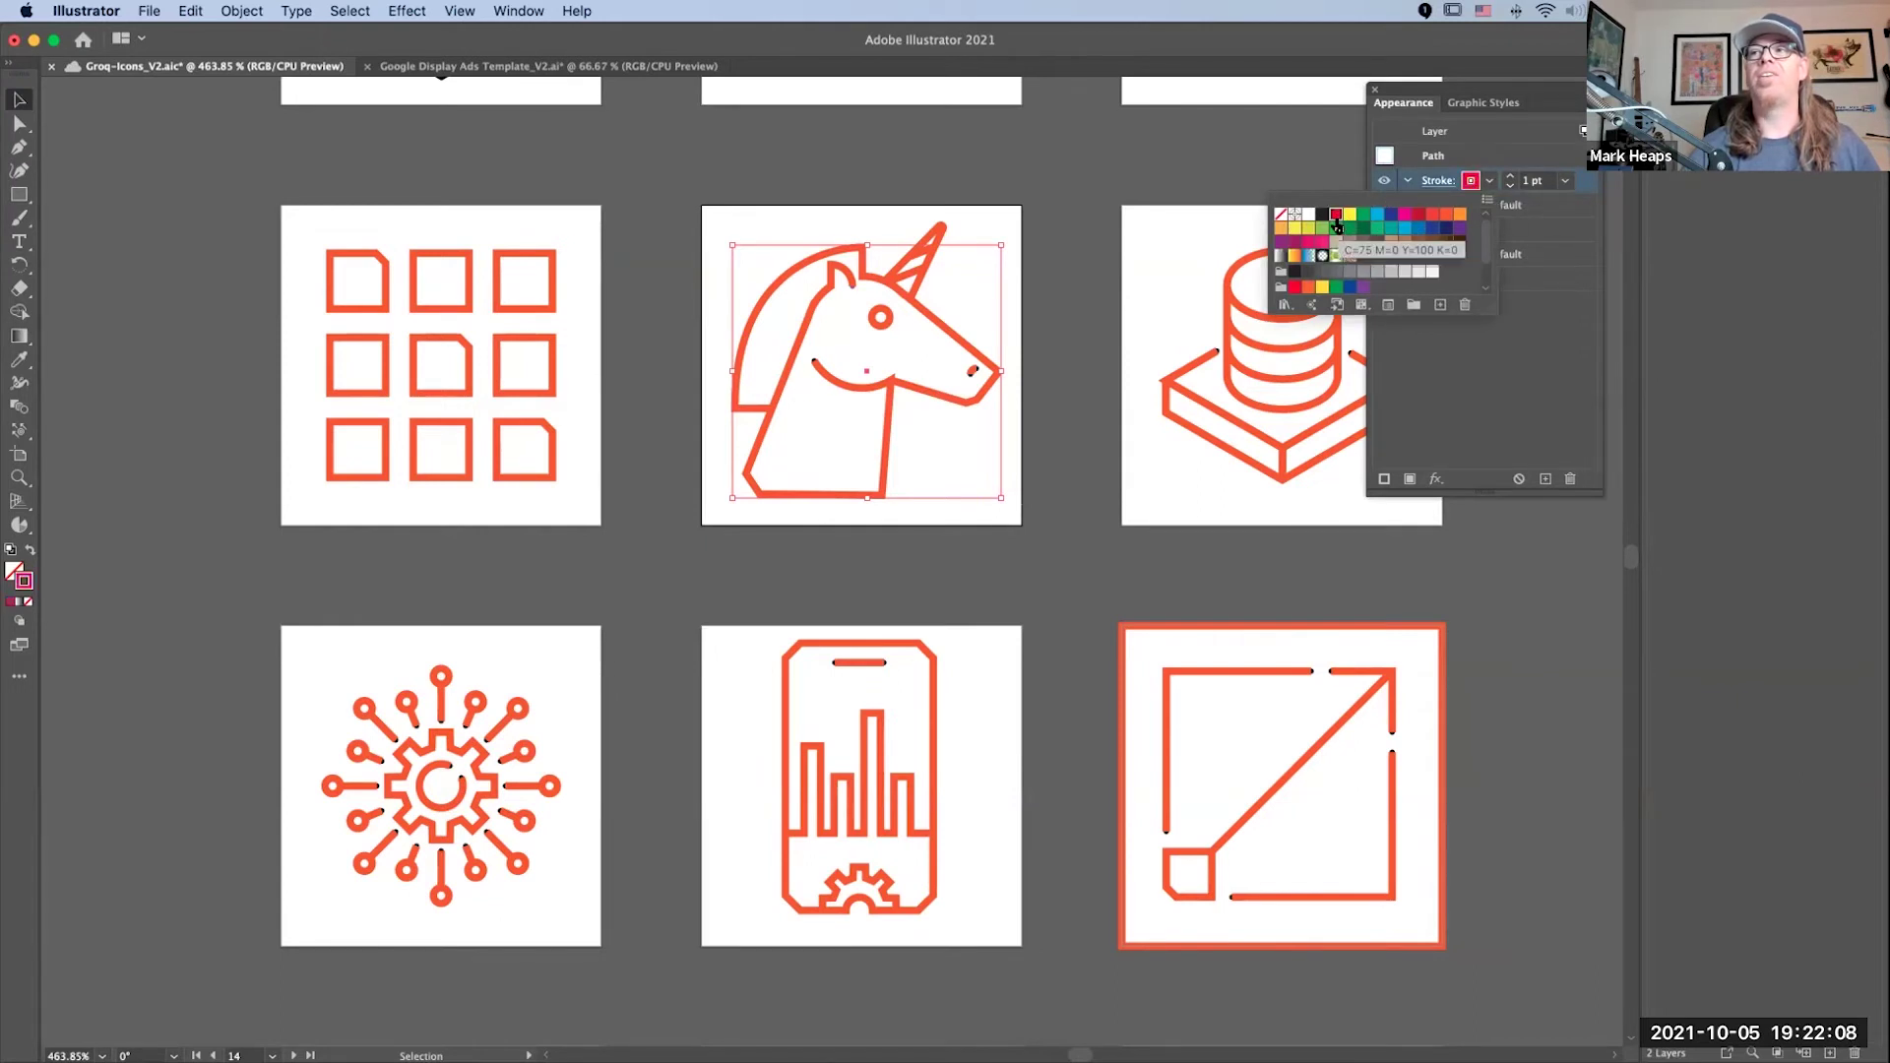
pyautogui.click(869, 280)
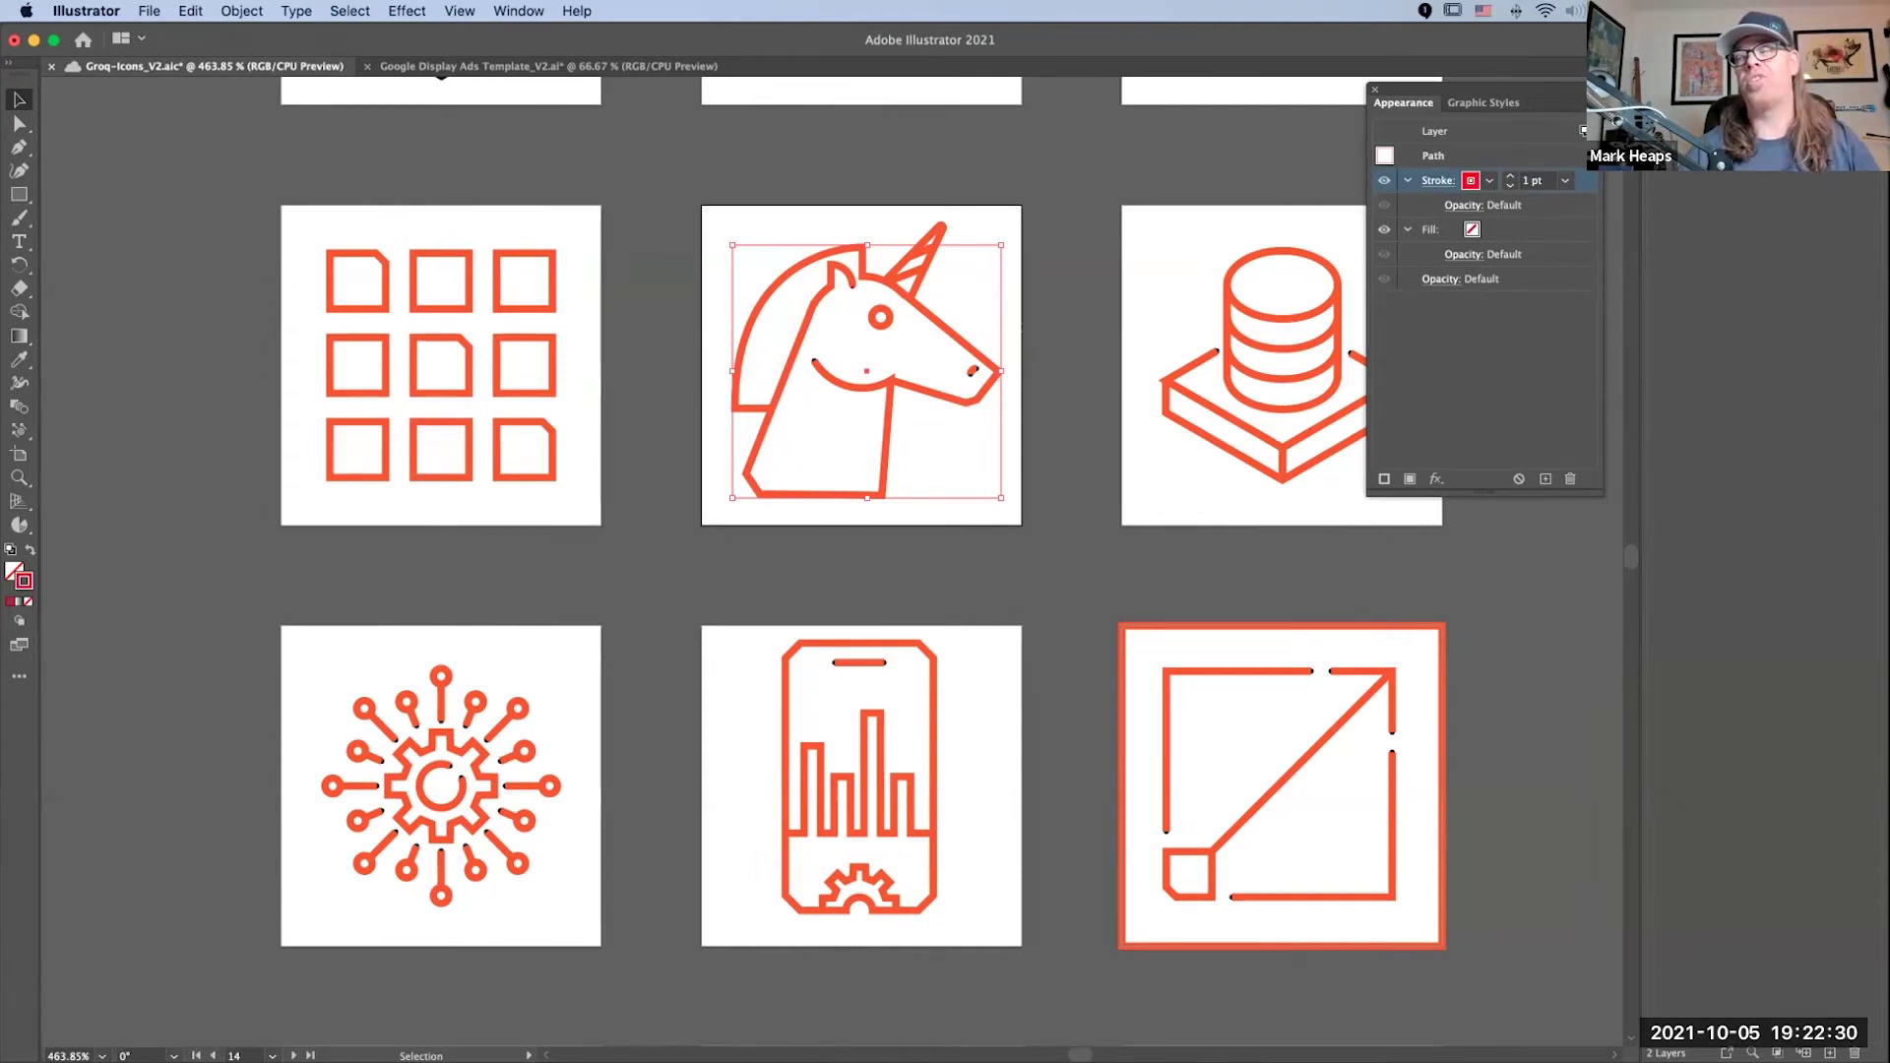
# Step: Try shifting the unicorn head outline slightly downward, undo the move, and deselect it
pyautogui.moveTo(915, 310); pyautogui.dragTo(915, 318)
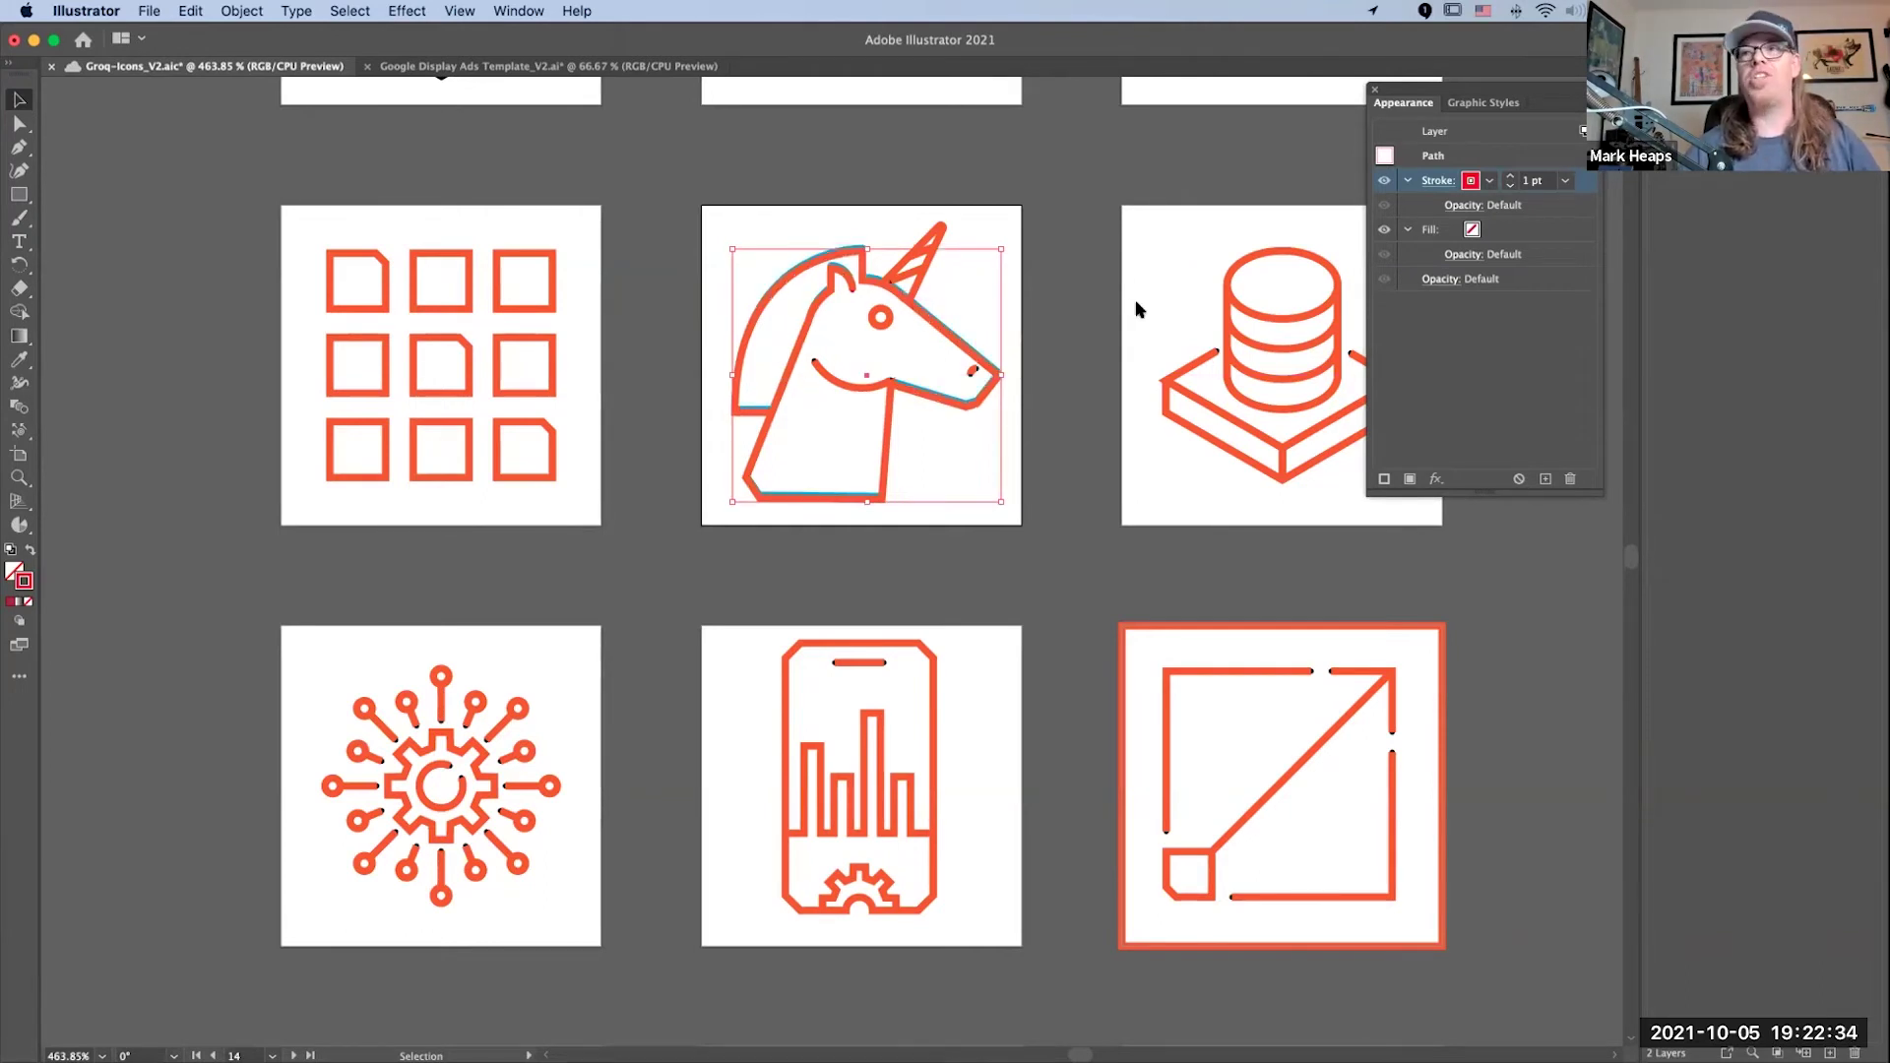
pyautogui.press('super+z')
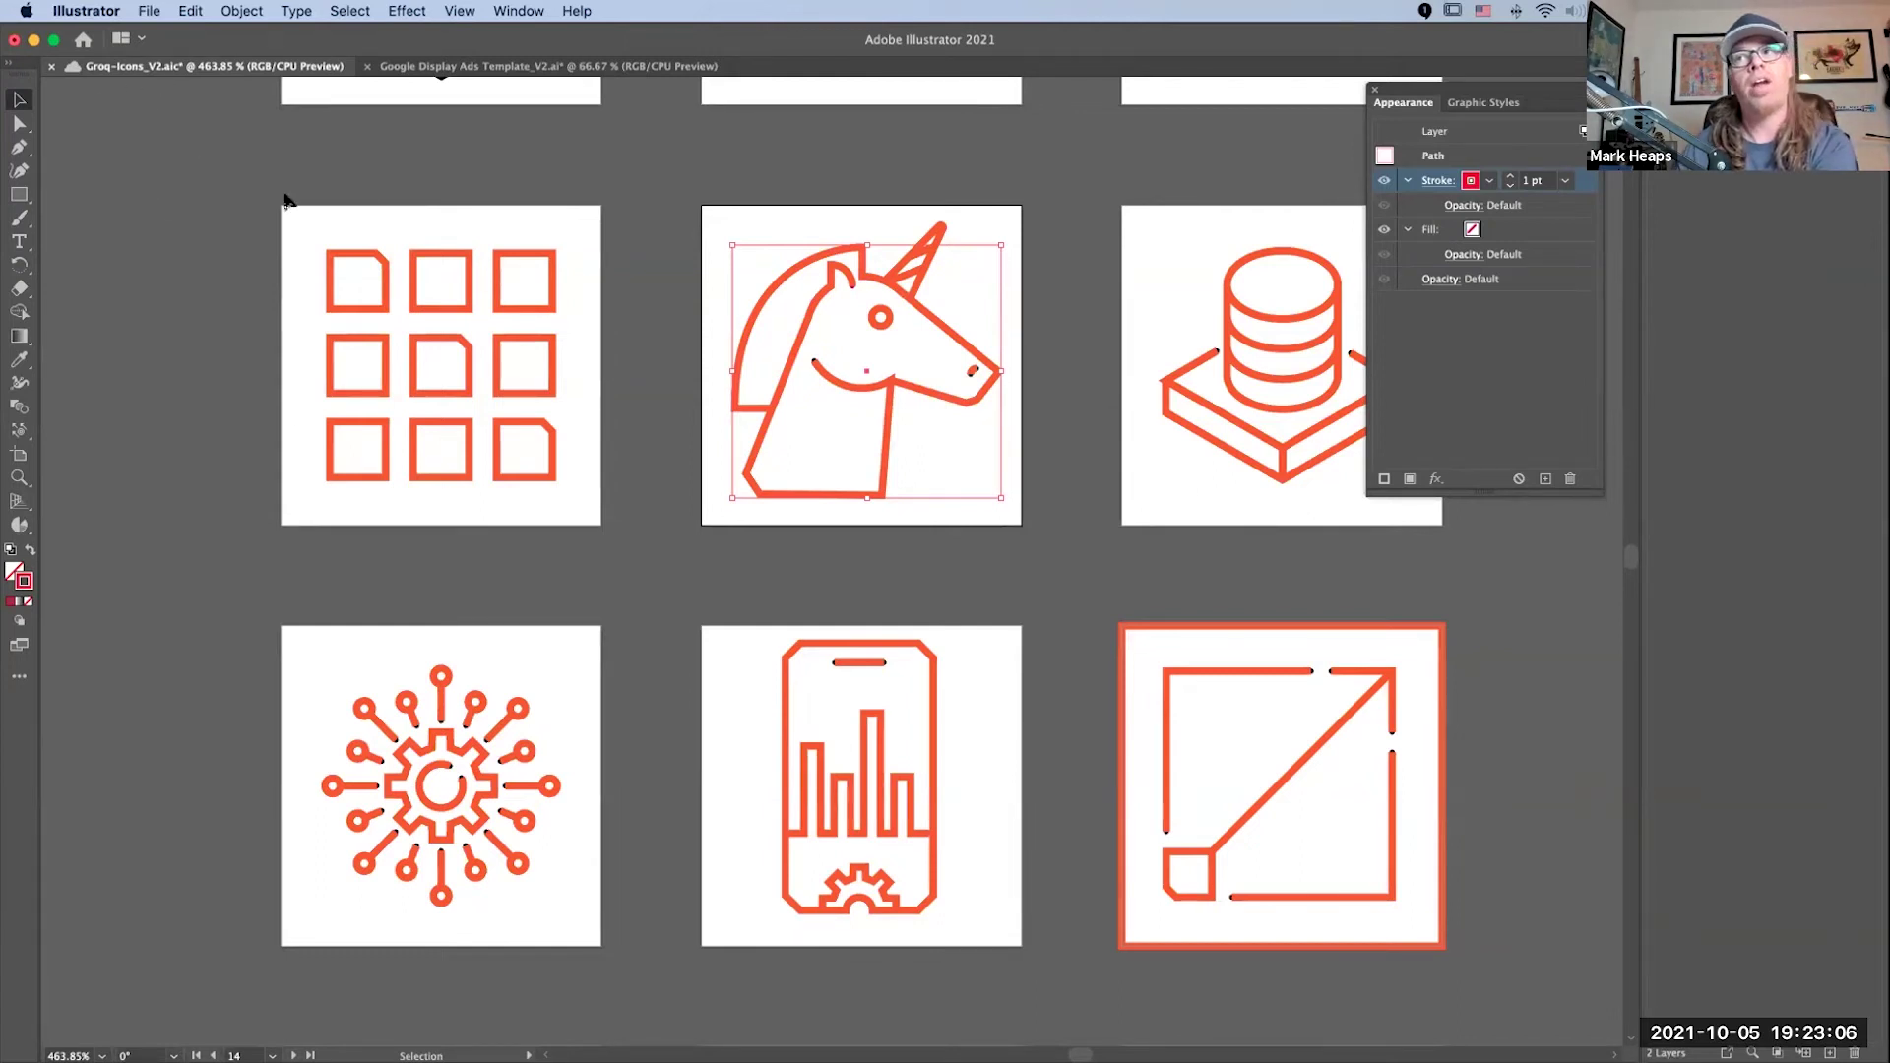
pyautogui.click(233, 411)
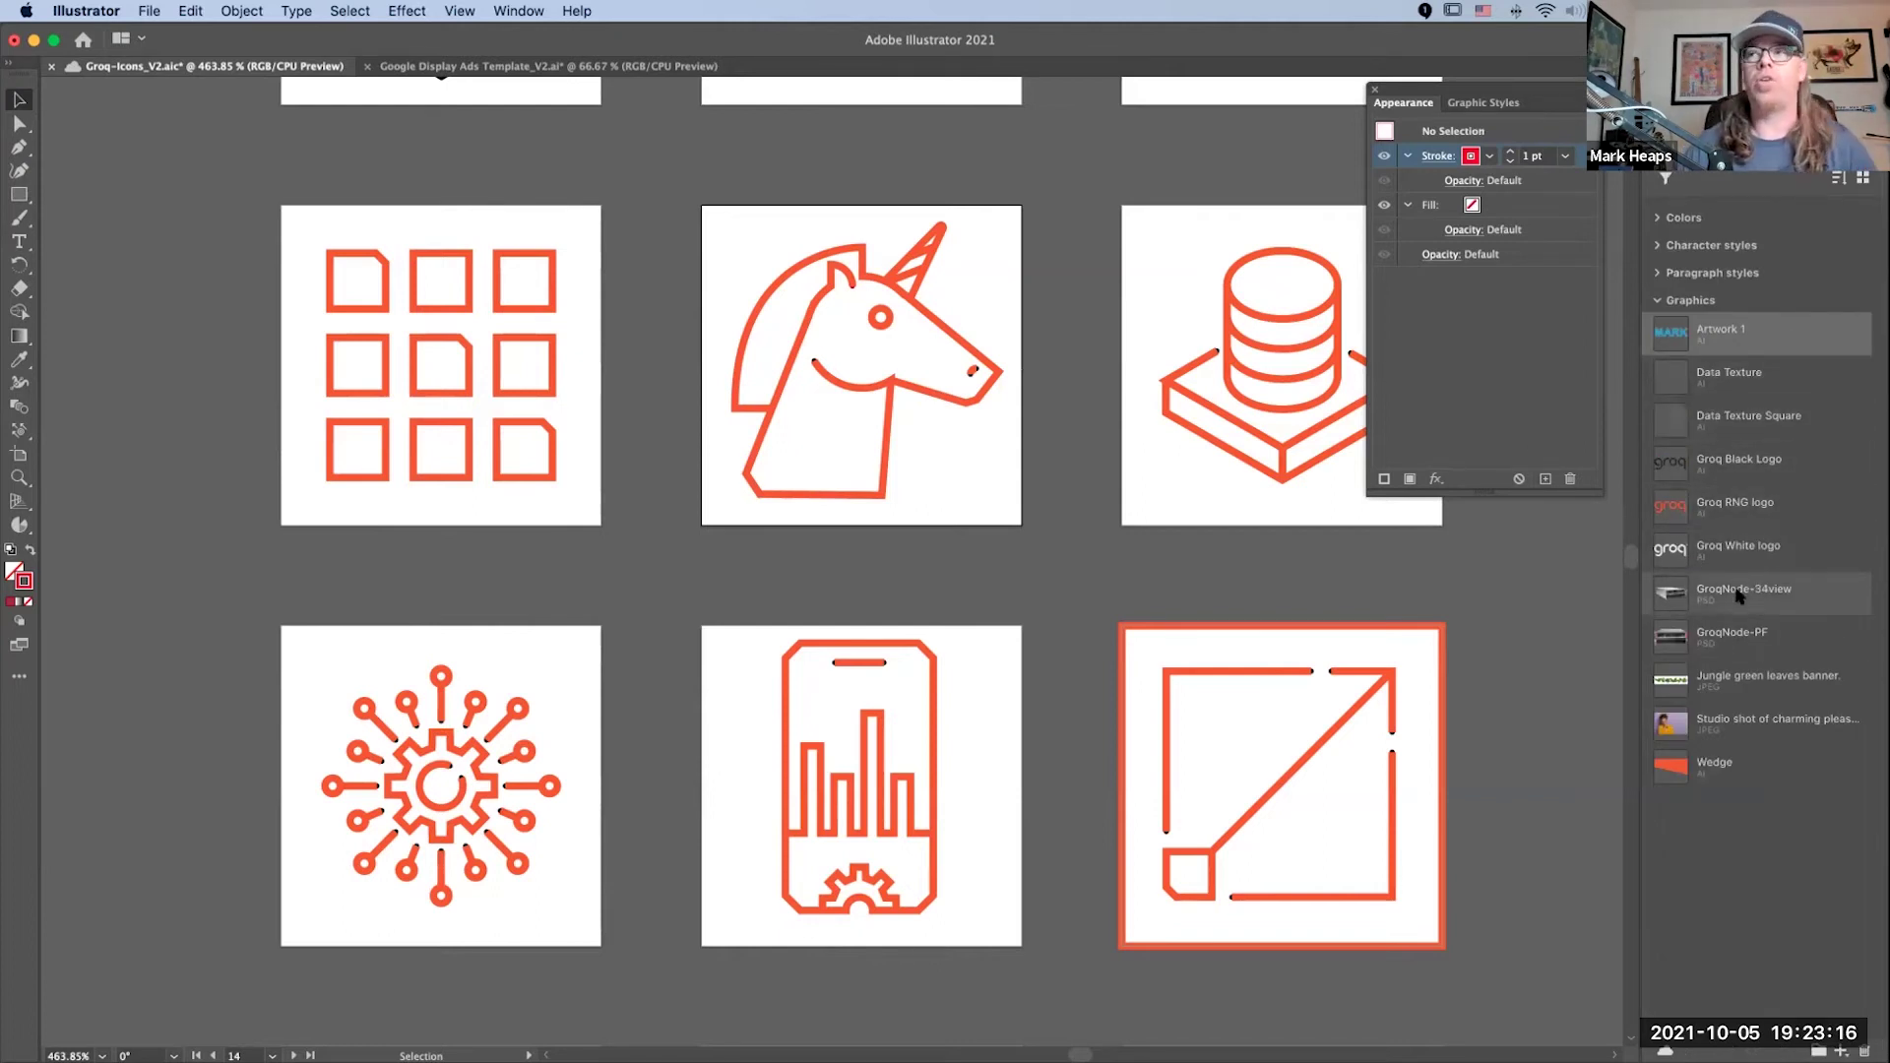
# Step: Switch to the Google Display Ads Template_V2.ai document and examine its ad artboards and the GroqNode-34view library graphic
pyautogui.moveTo(1724, 600)
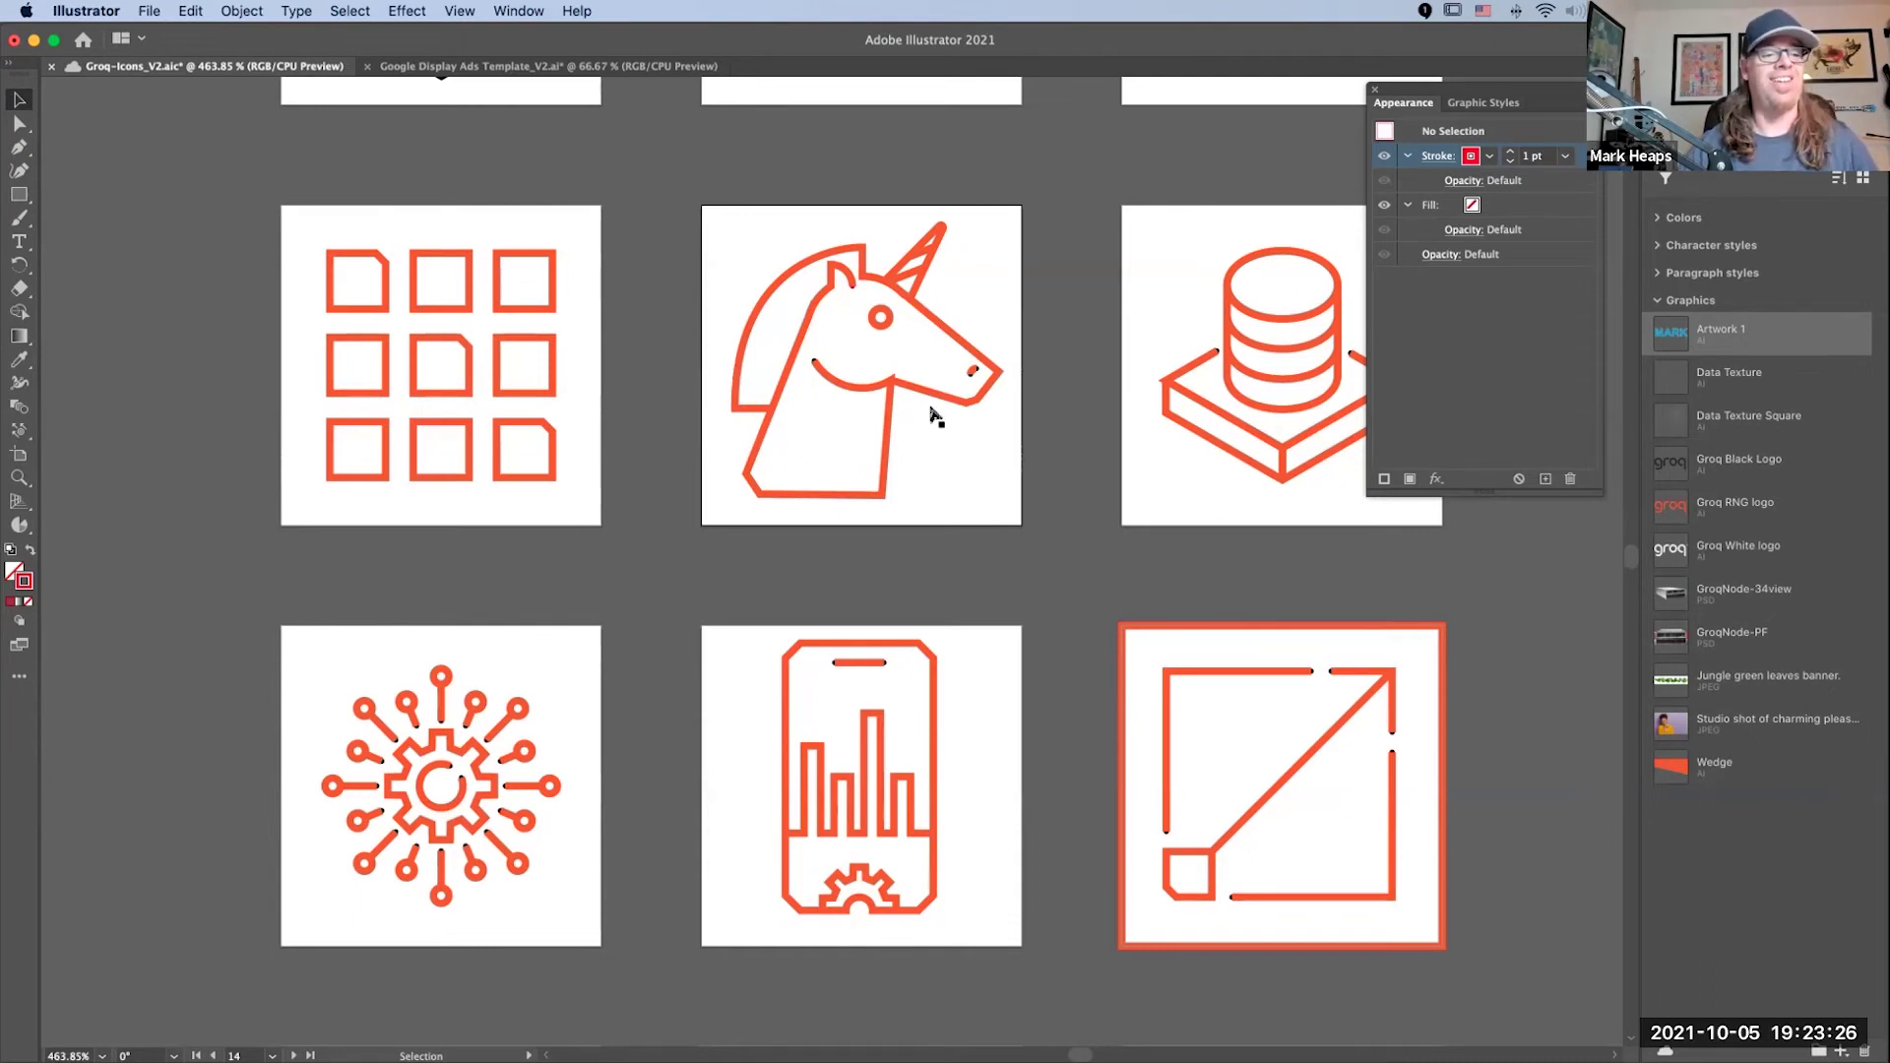
pyautogui.press('a')
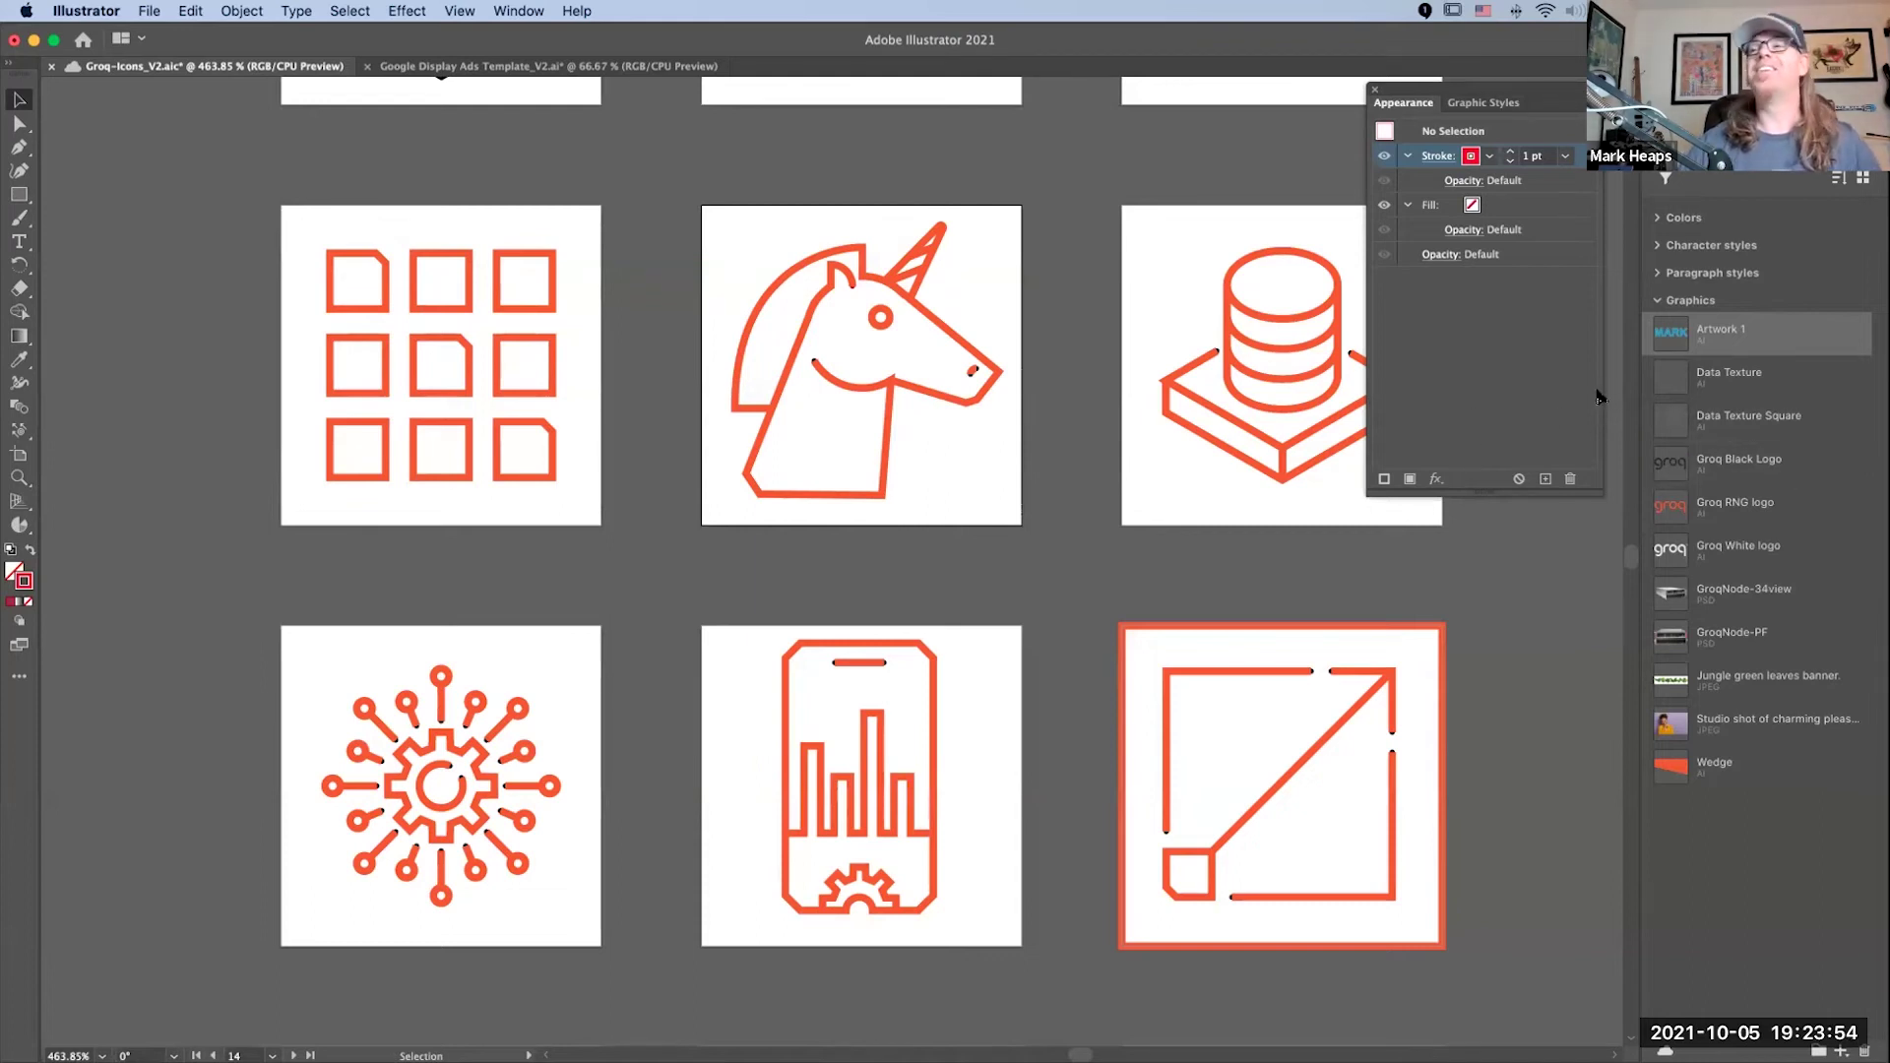
pyautogui.click(499, 67)
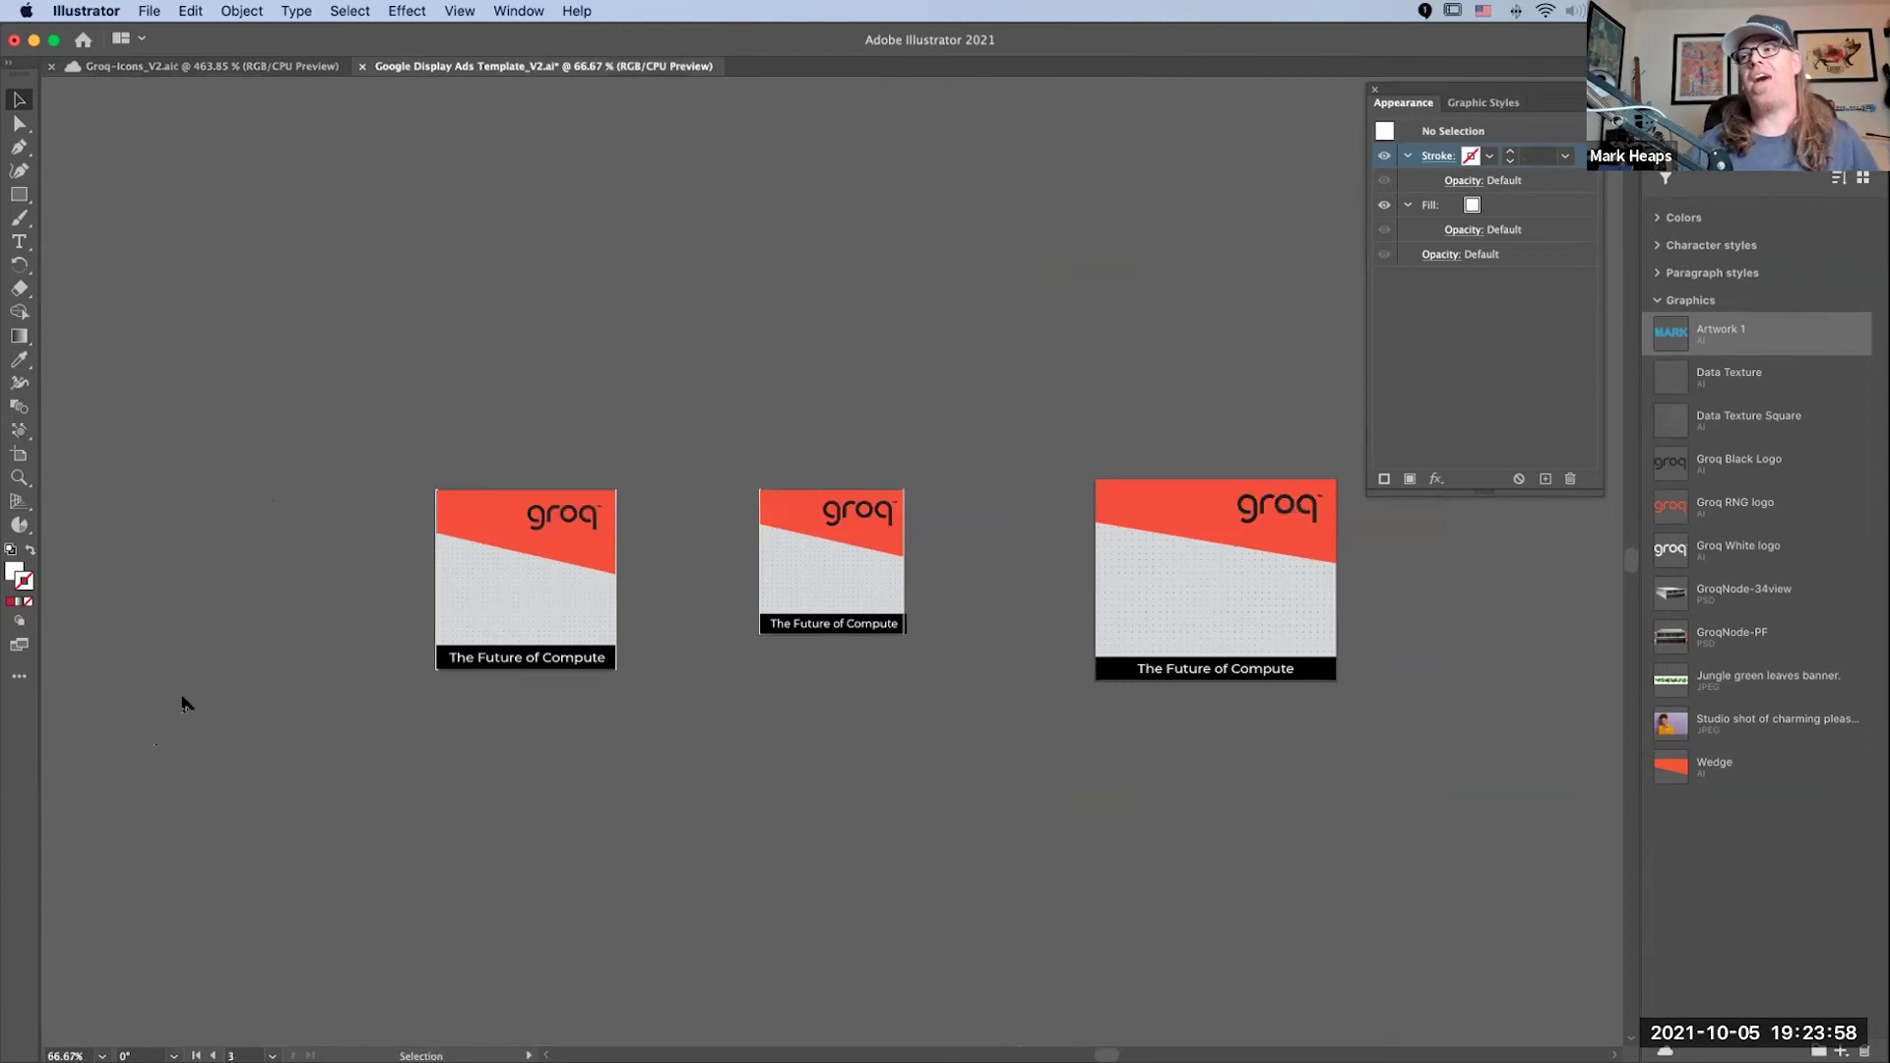
pyautogui.moveTo(949, 708); pyautogui.dragTo(730, 657)
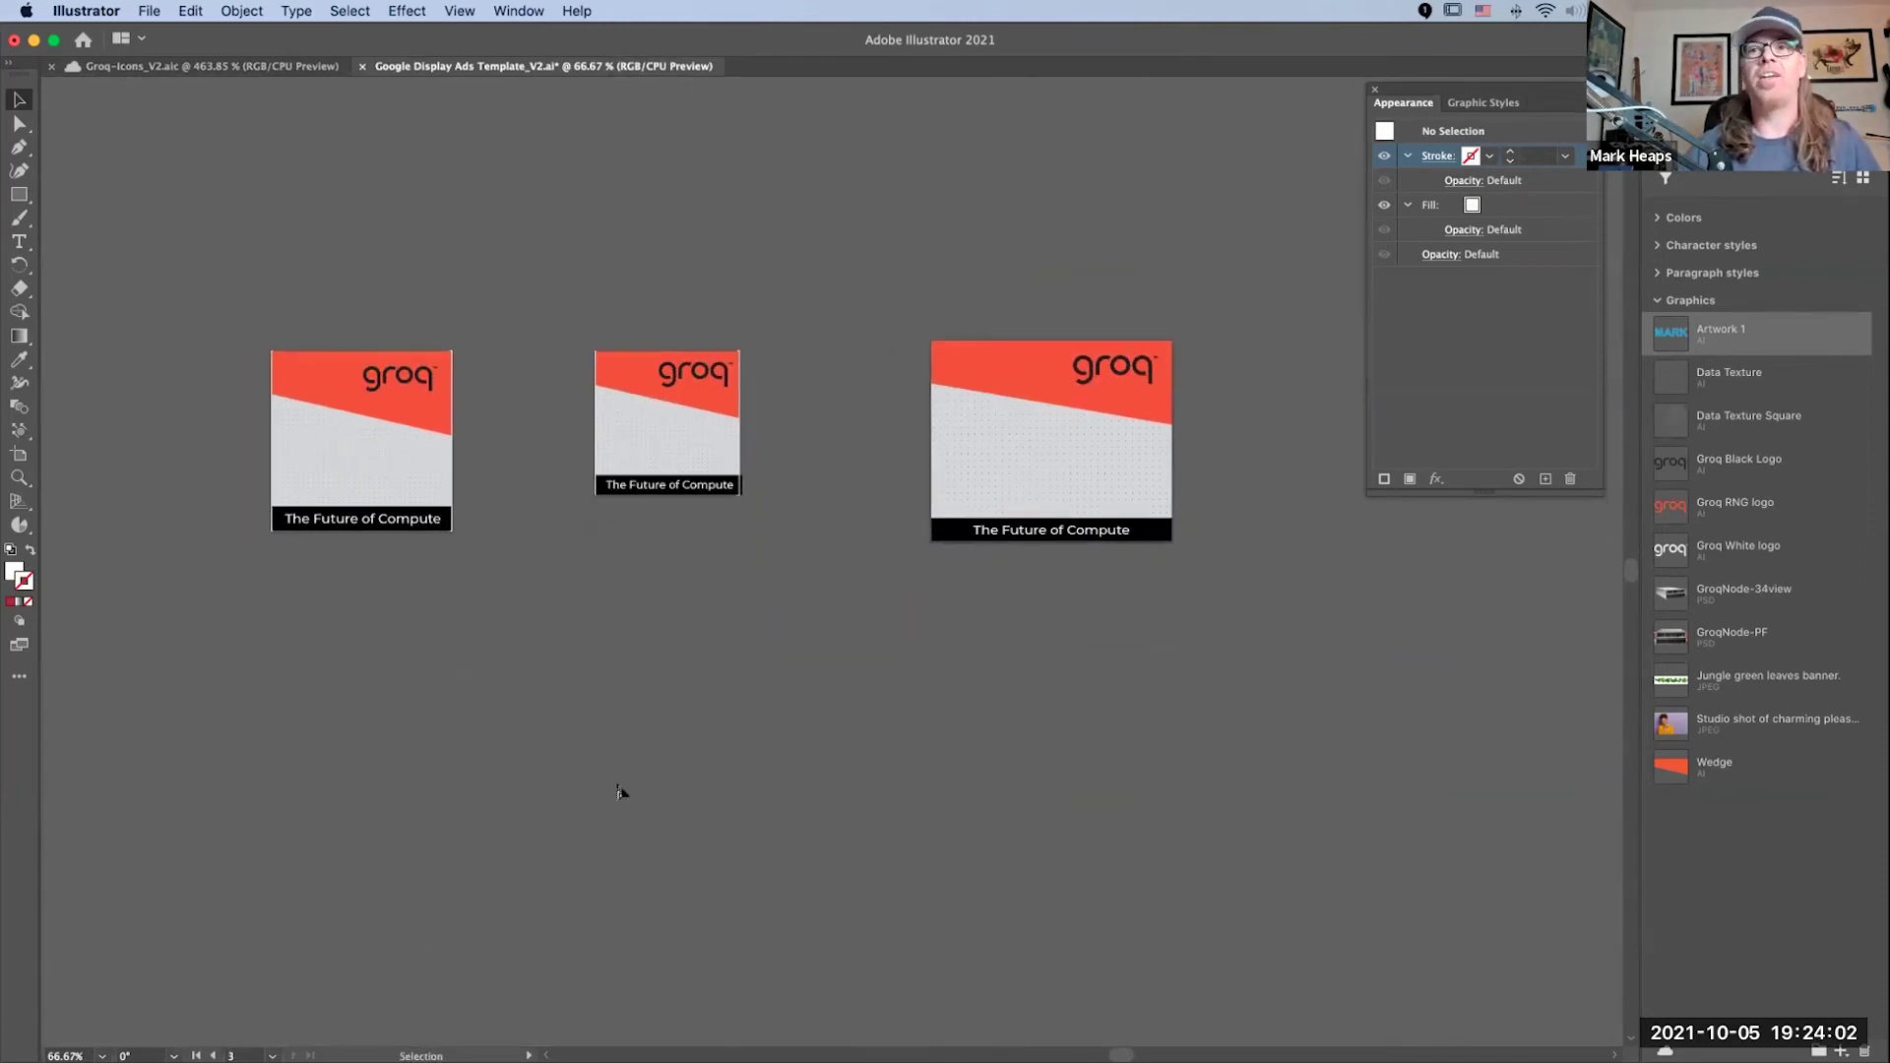
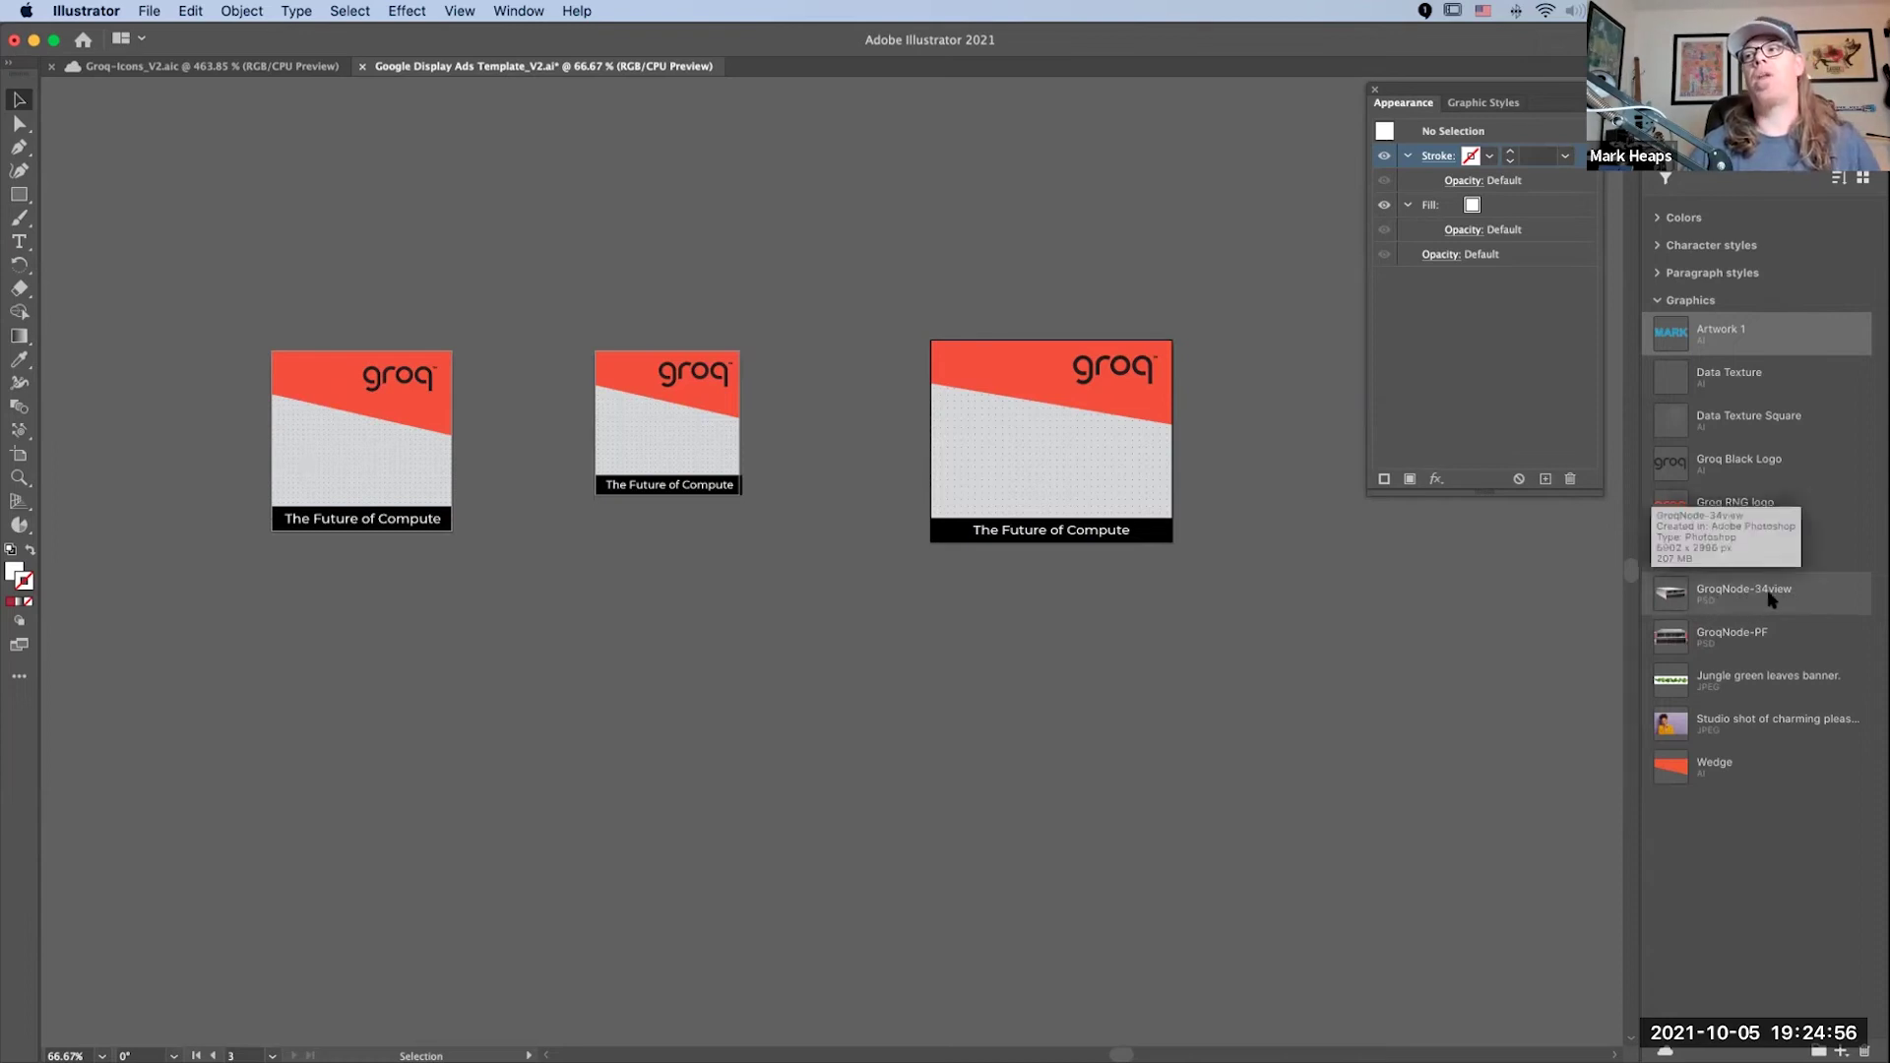
pyautogui.press('a')
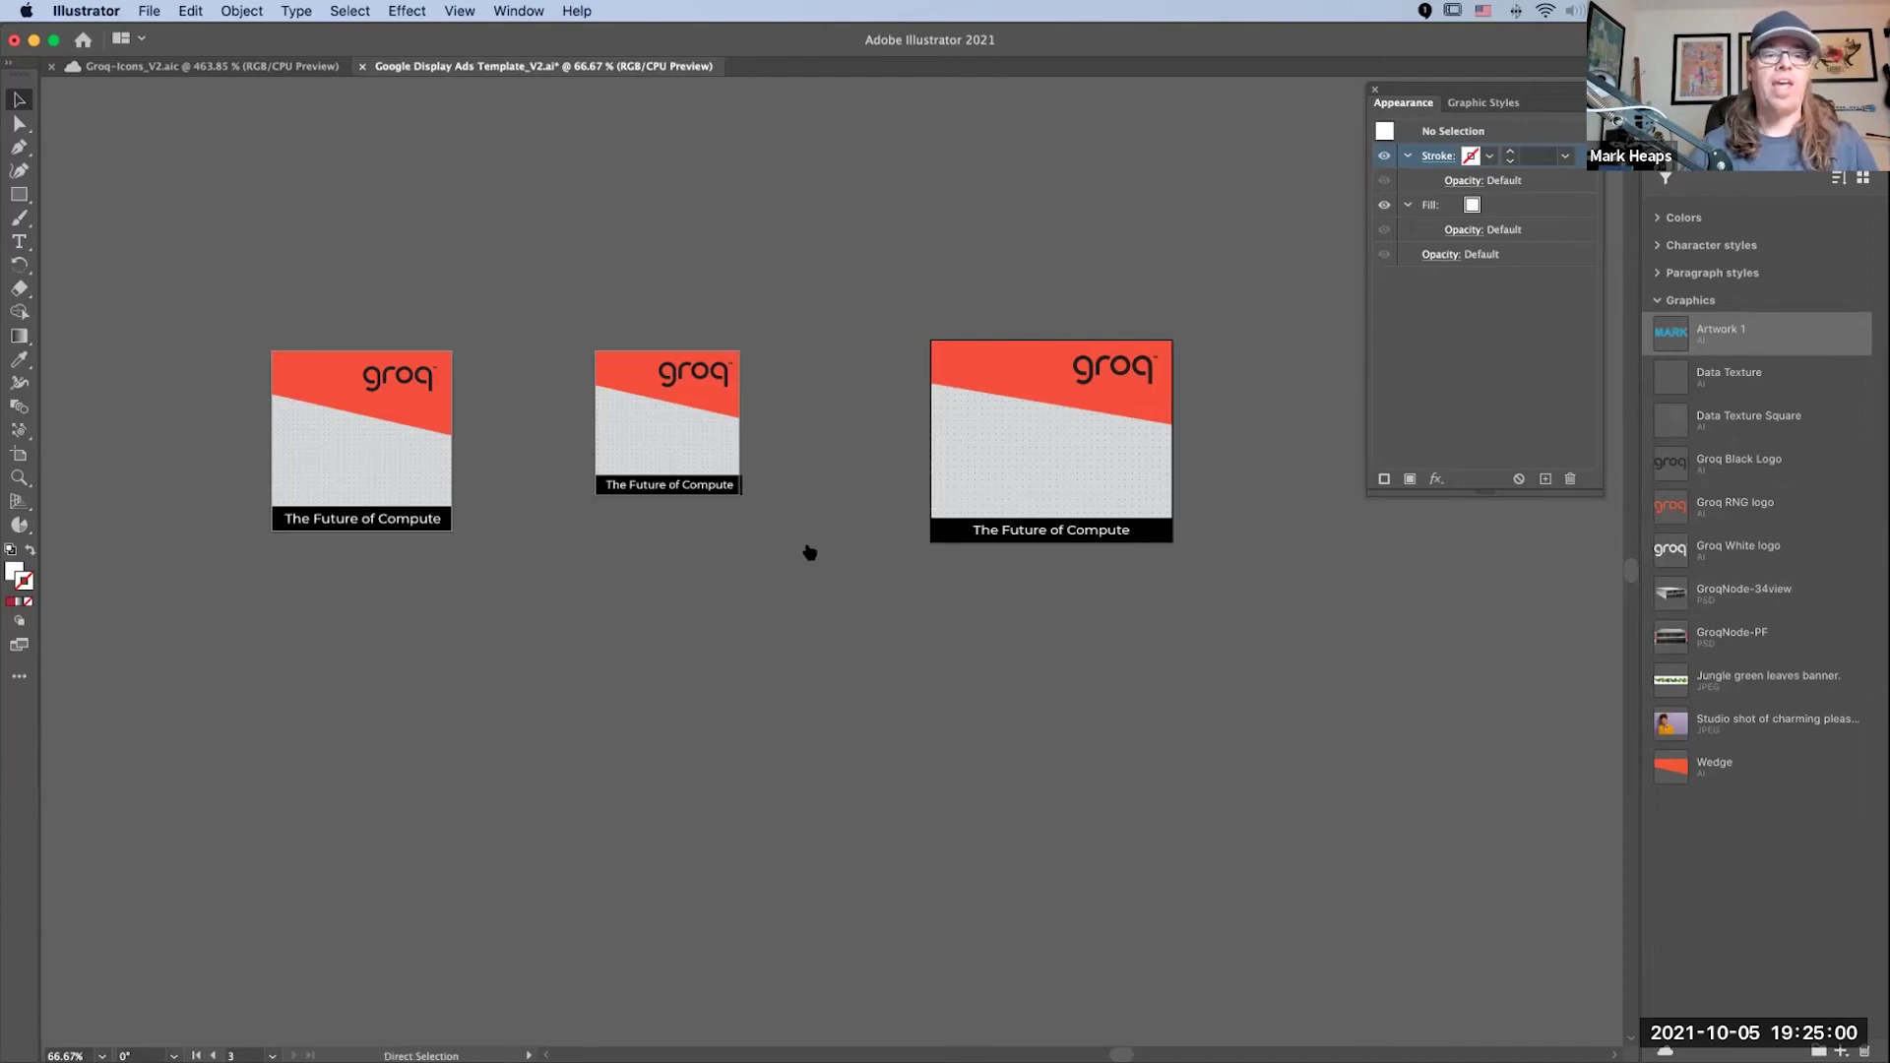
# Step: Switch to Photoshop, bring up the _DVH9314-1.psb document, and select the _DVH9314 smart object layer
pyautogui.press('super+Tab')
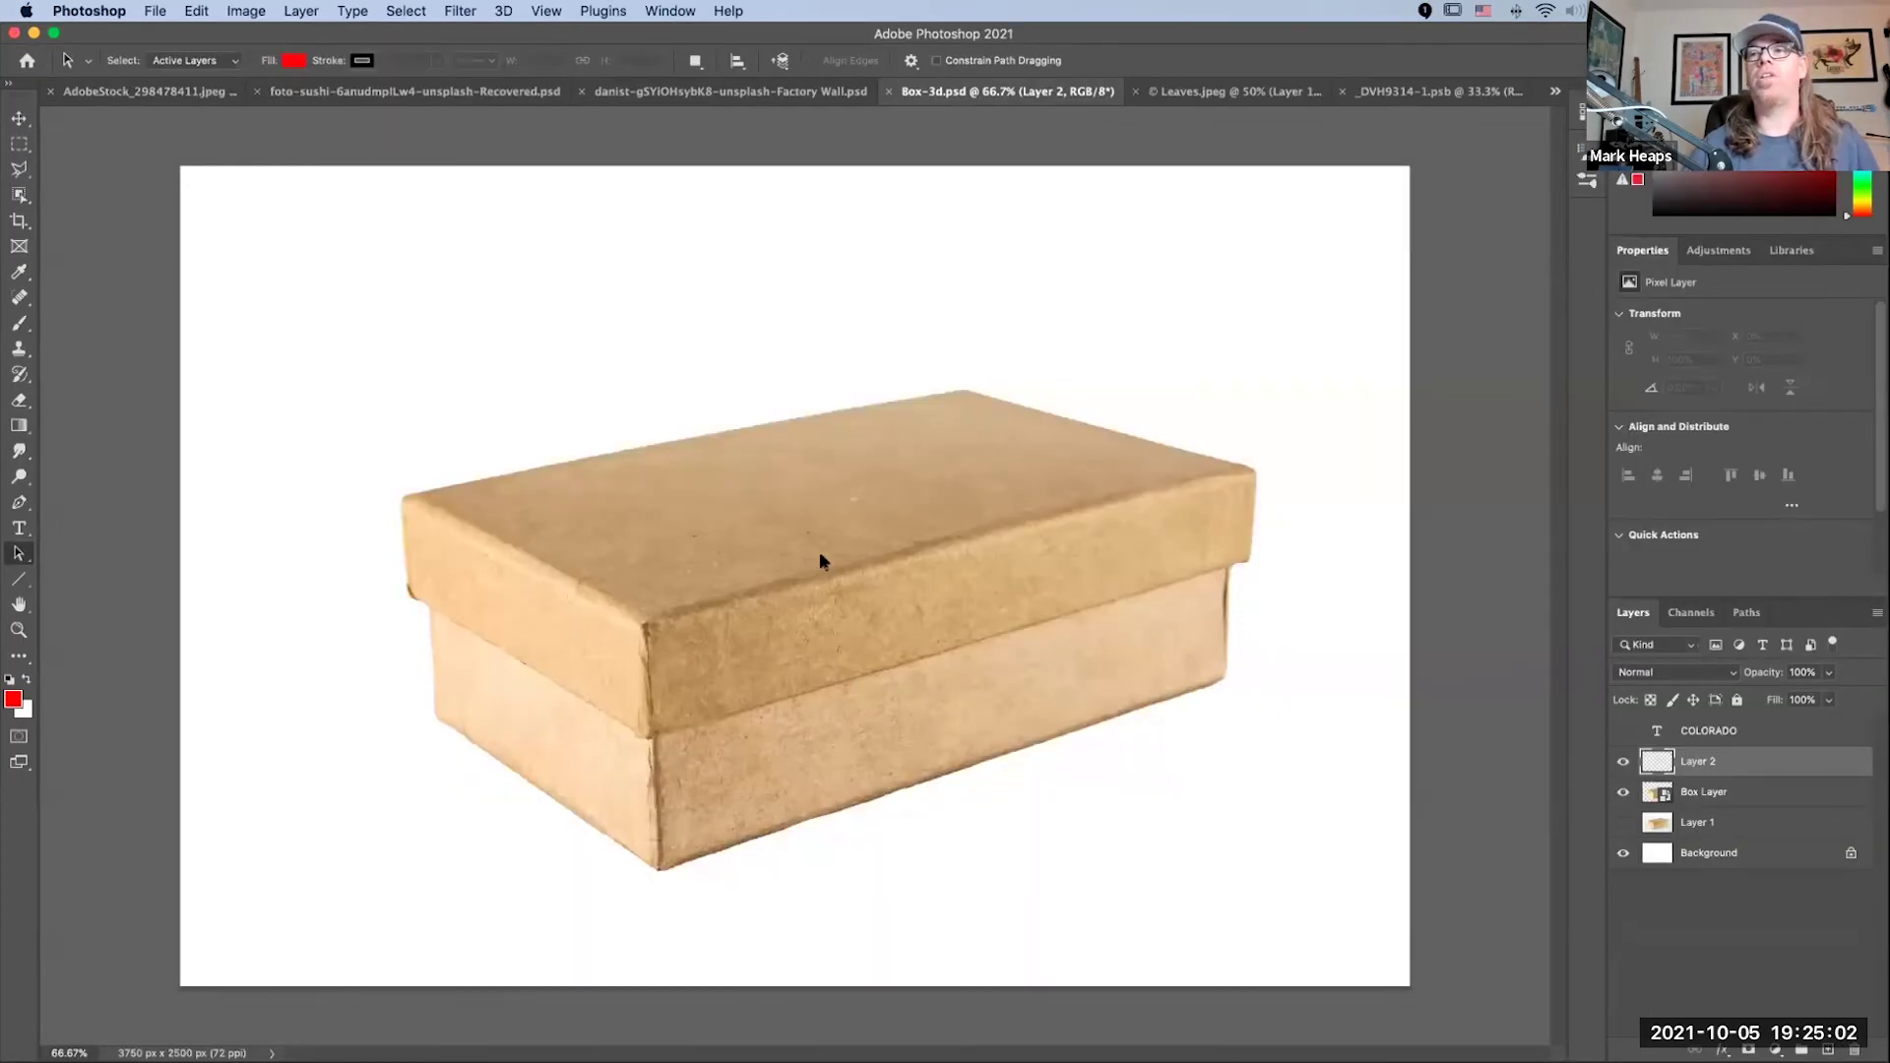
pyautogui.hotkey('ctrl', 'Tab')
pyautogui.hotkey('ctrl', 'Tab')
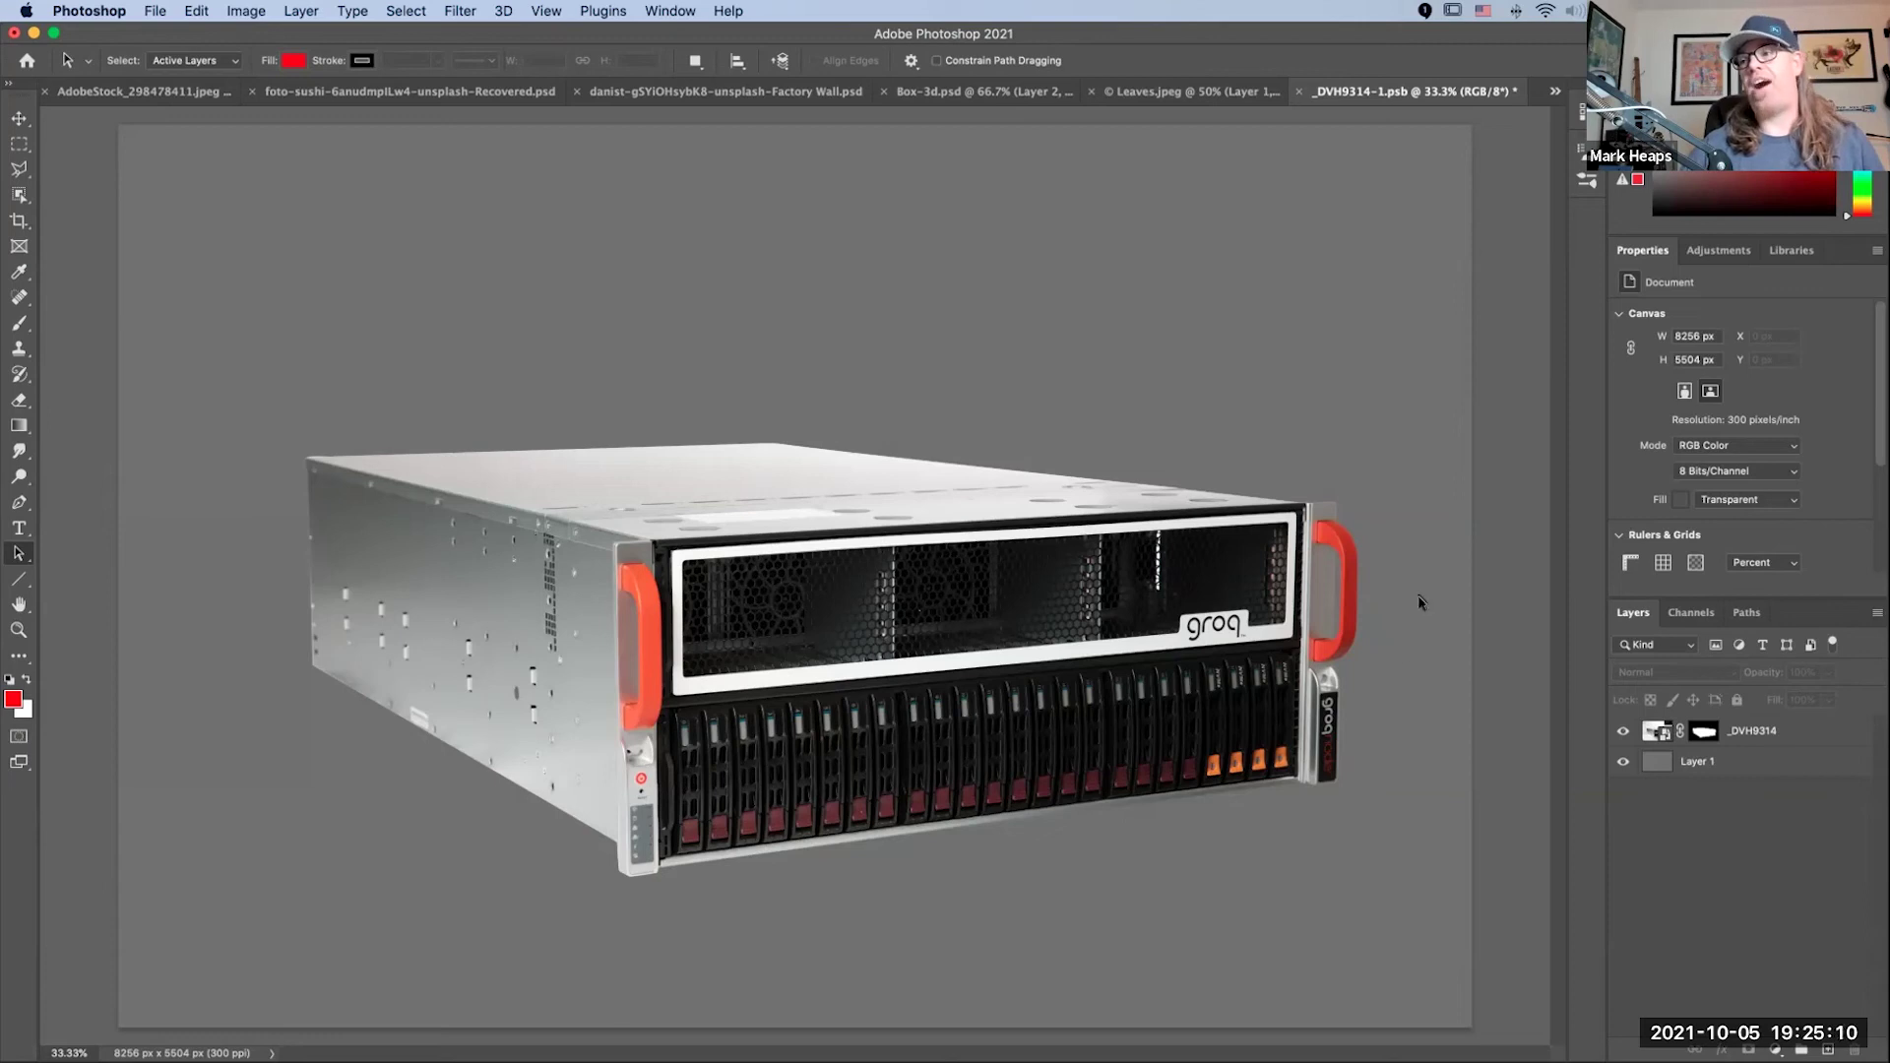
pyautogui.click(1663, 734)
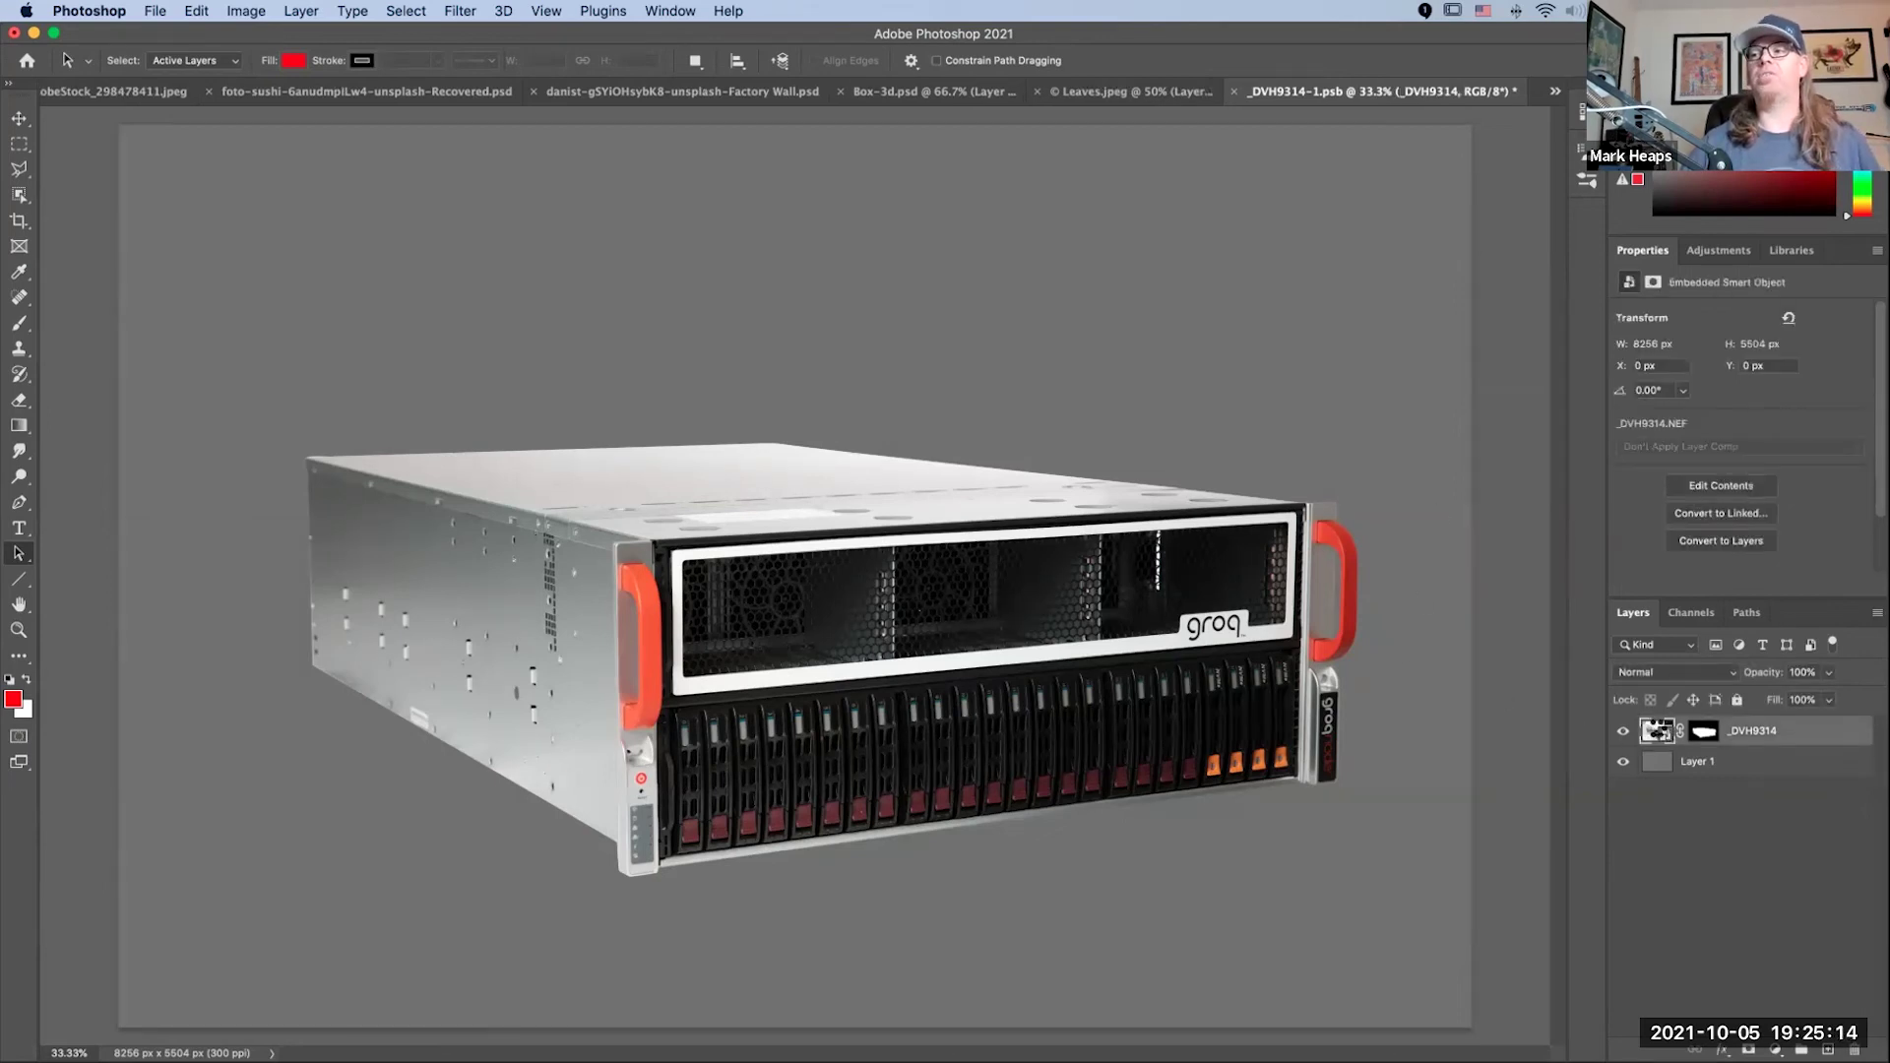
# Step: Examine the _DVH9314 smart object's raw source in Camera Raw, and toggle its layer mask off and on to compare the cutout
pyautogui.doubleClick(1660, 730)
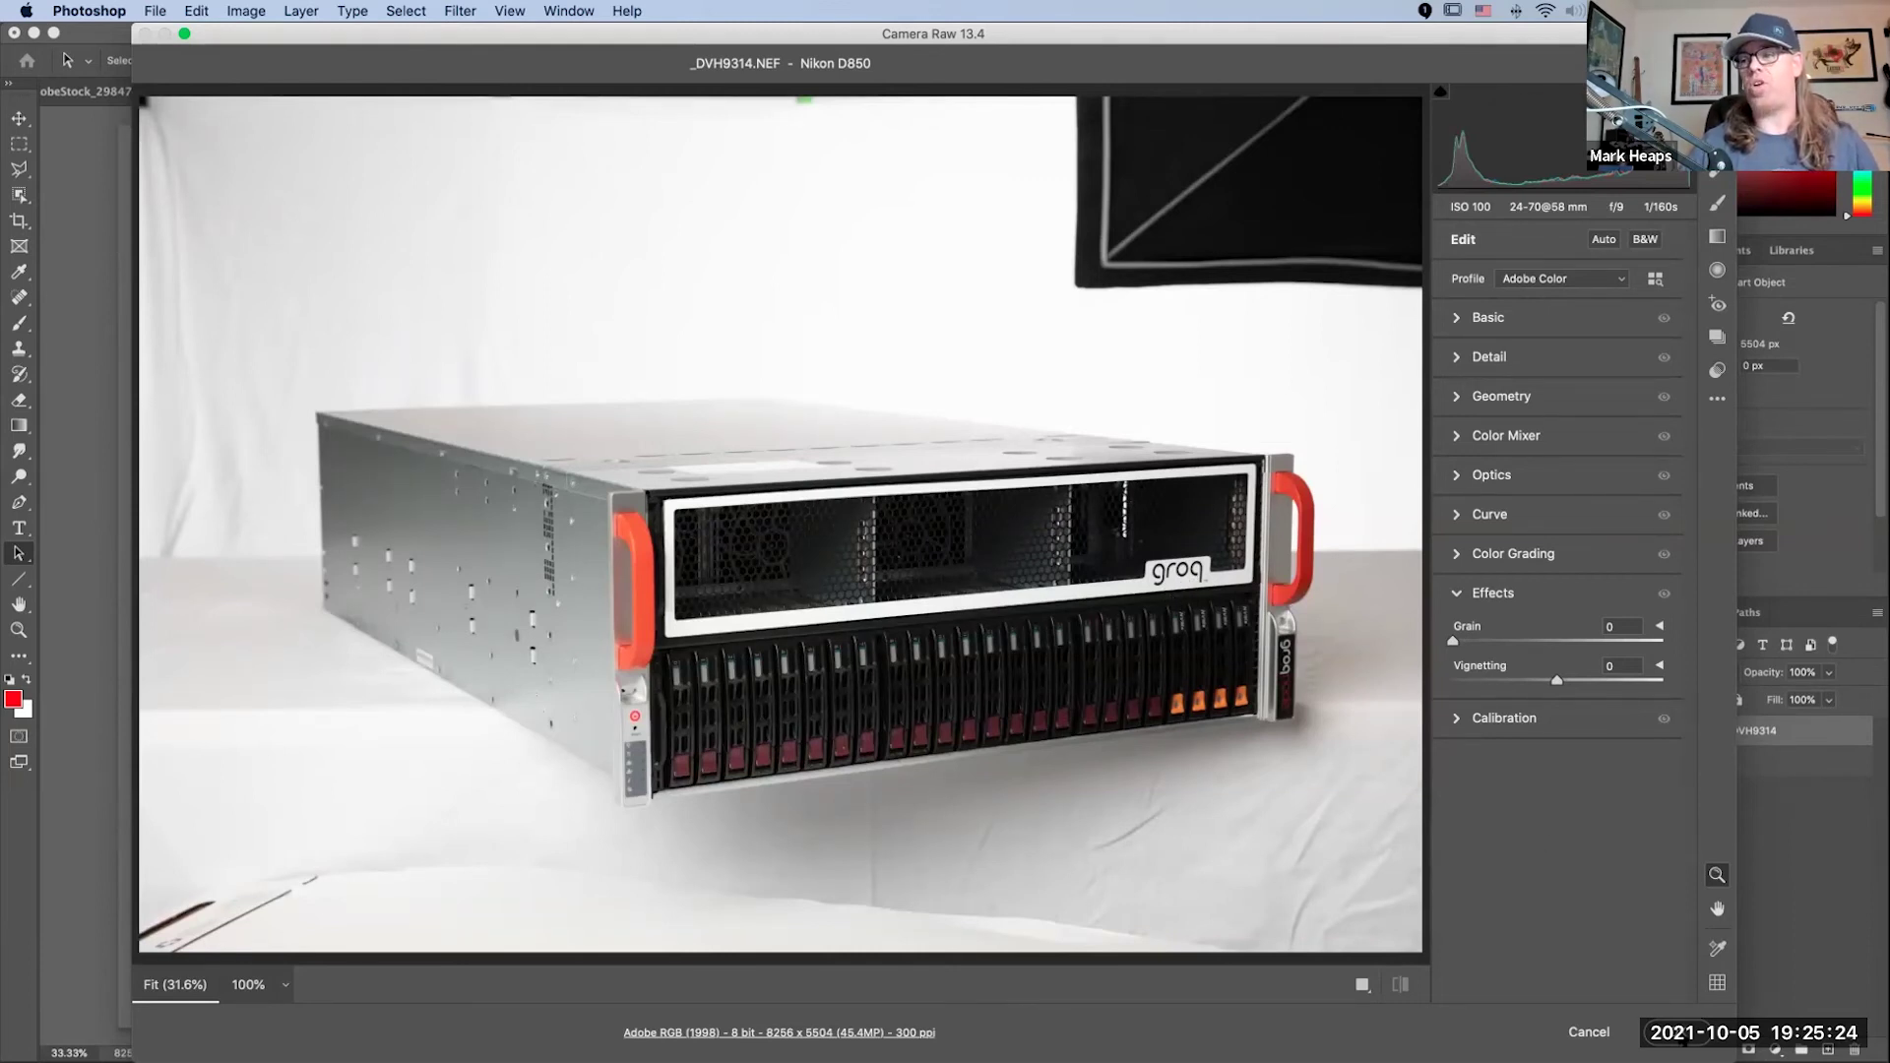
pyautogui.click(1675, 1031)
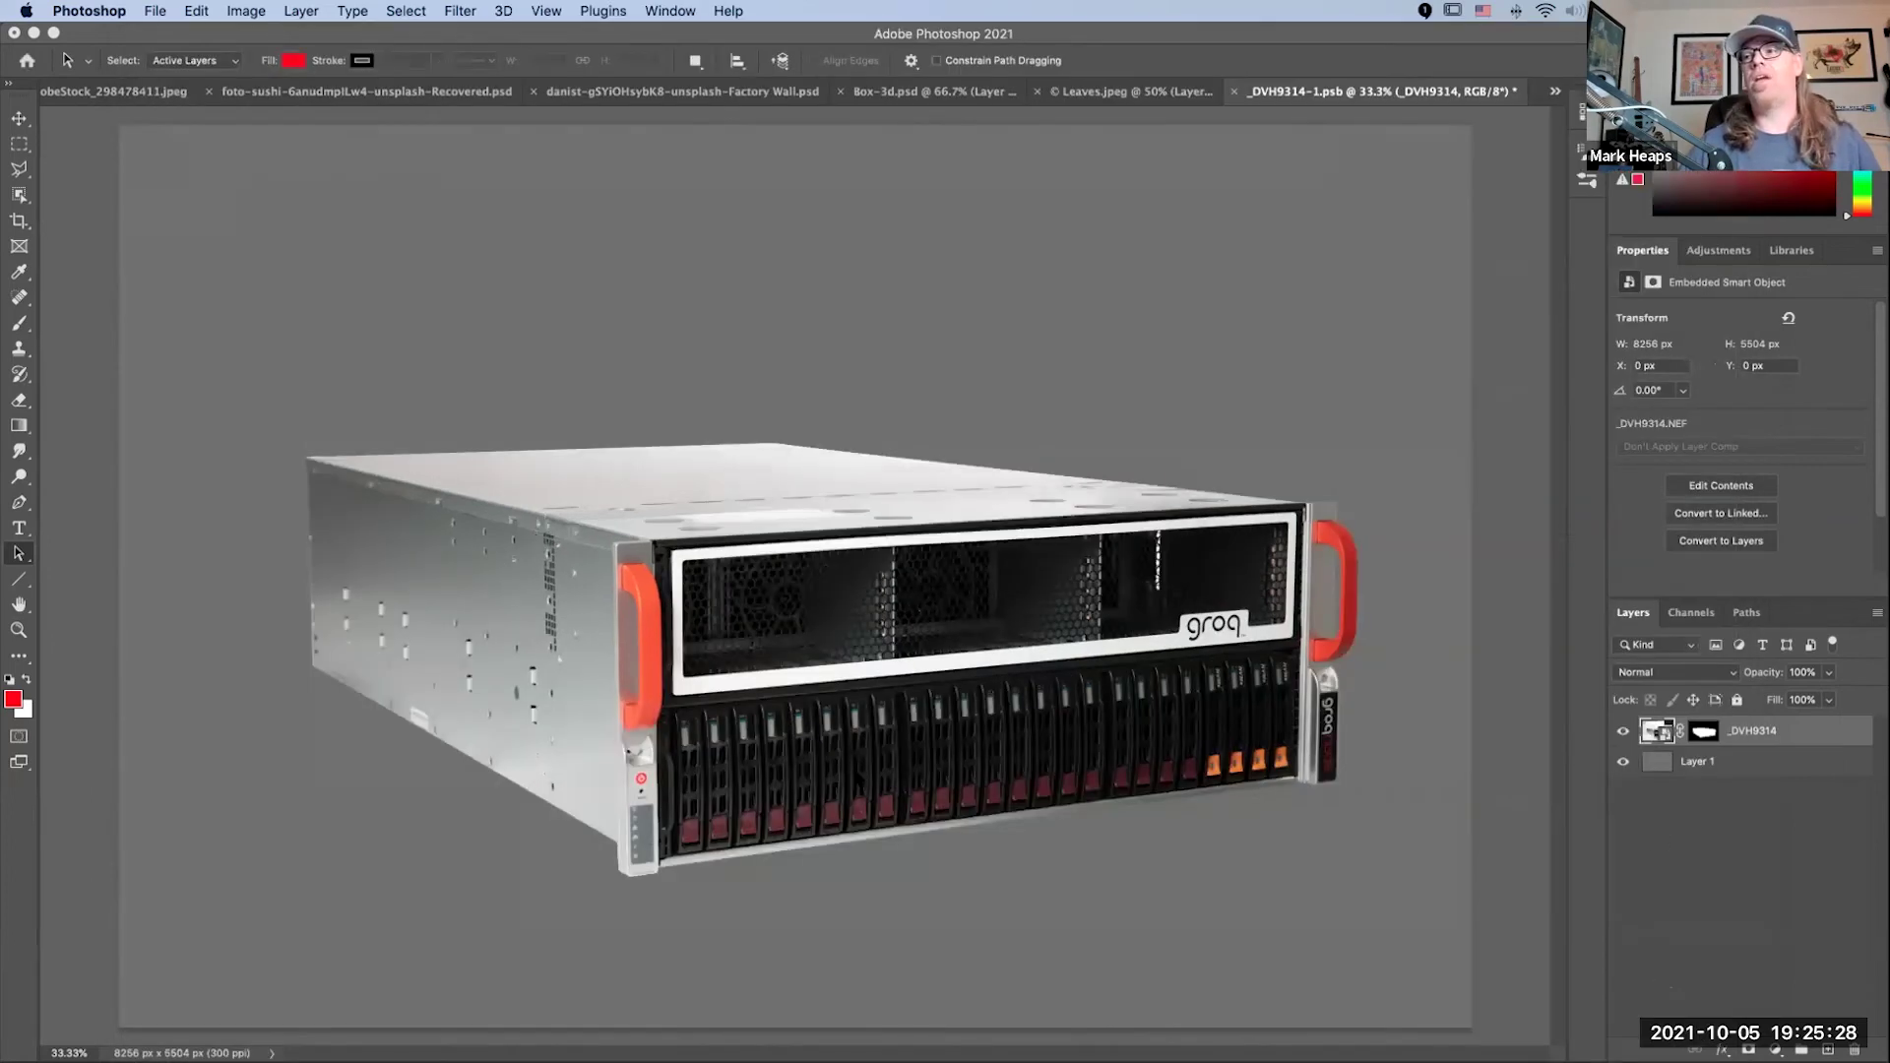
pyautogui.keyDown('shift'); pyautogui.click(1703, 731); pyautogui.keyUp('shift')
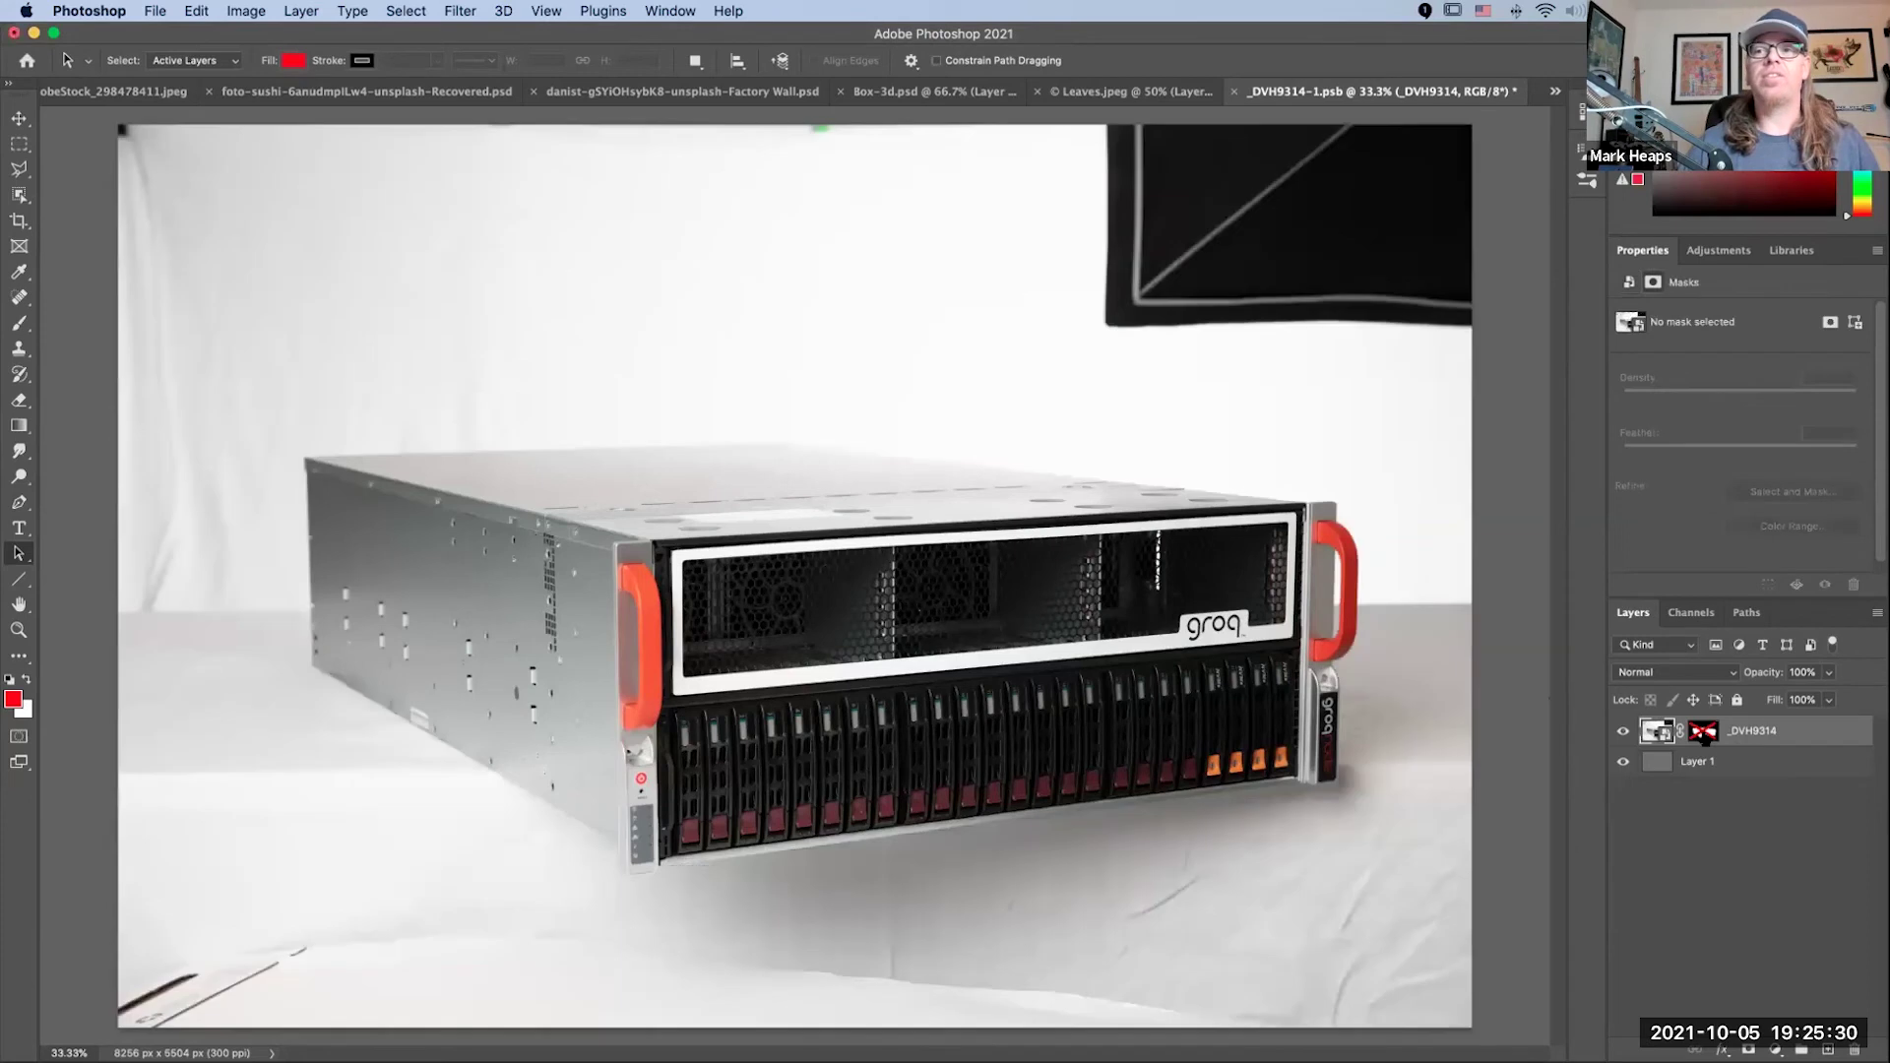
pyautogui.keyDown('shift'); pyautogui.click(1702, 732); pyautogui.keyUp('shift')
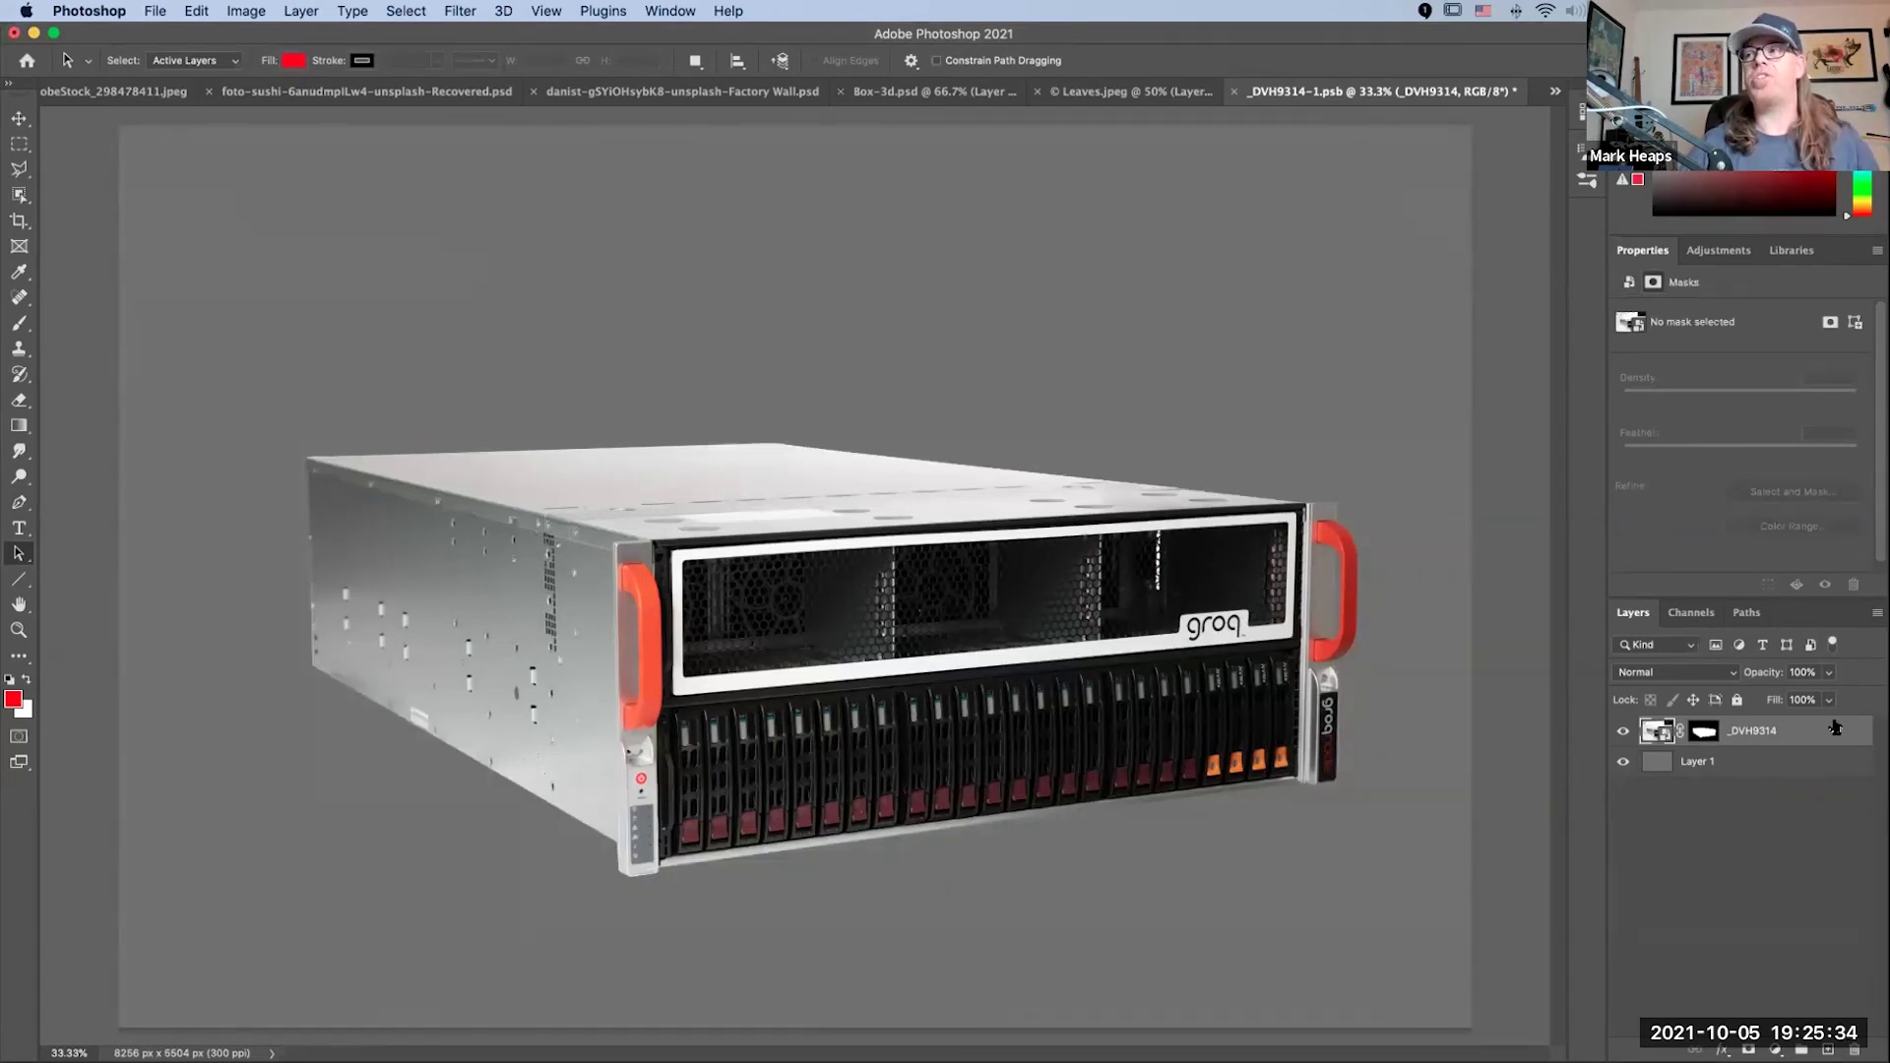
# Step: Try to add the _DVH9314 smart object layer directly to the ADOBE MAX2021 library
pyautogui.click(1788, 250)
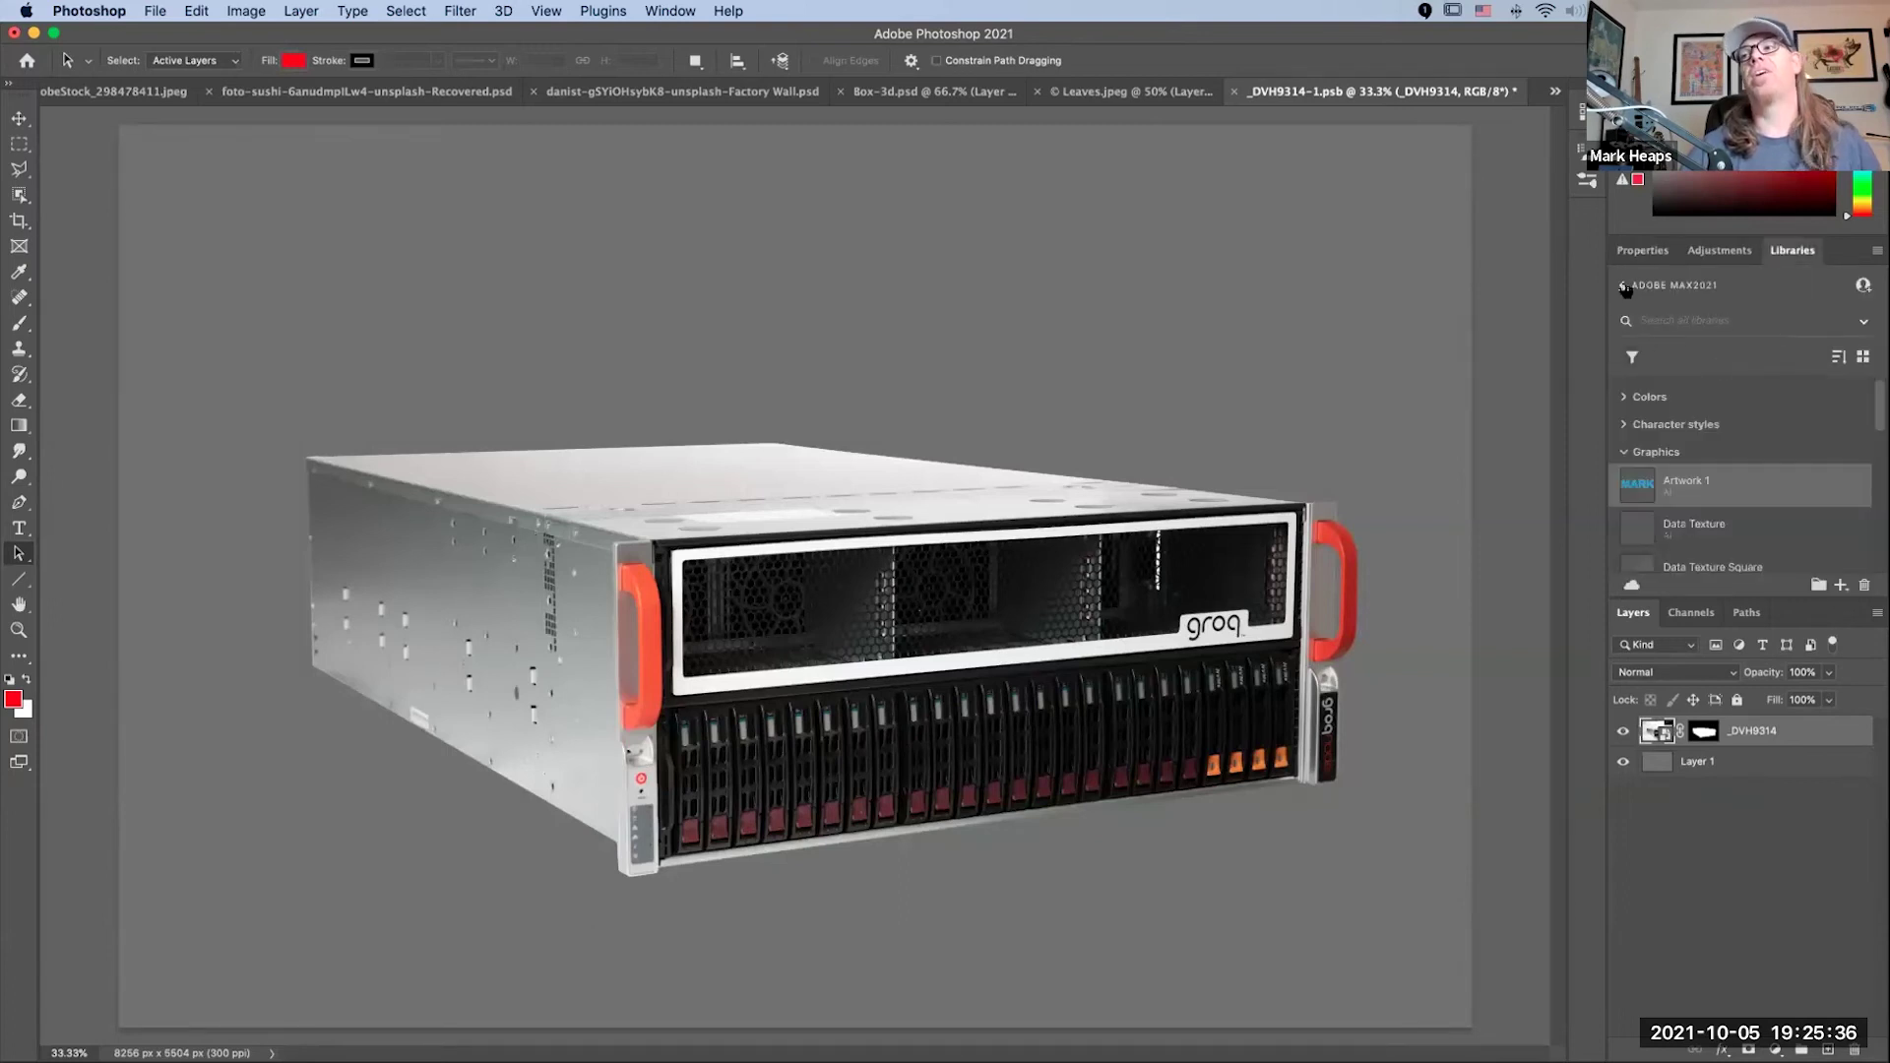
pyautogui.moveTo(1657, 733); pyautogui.dragTo(1717, 522)
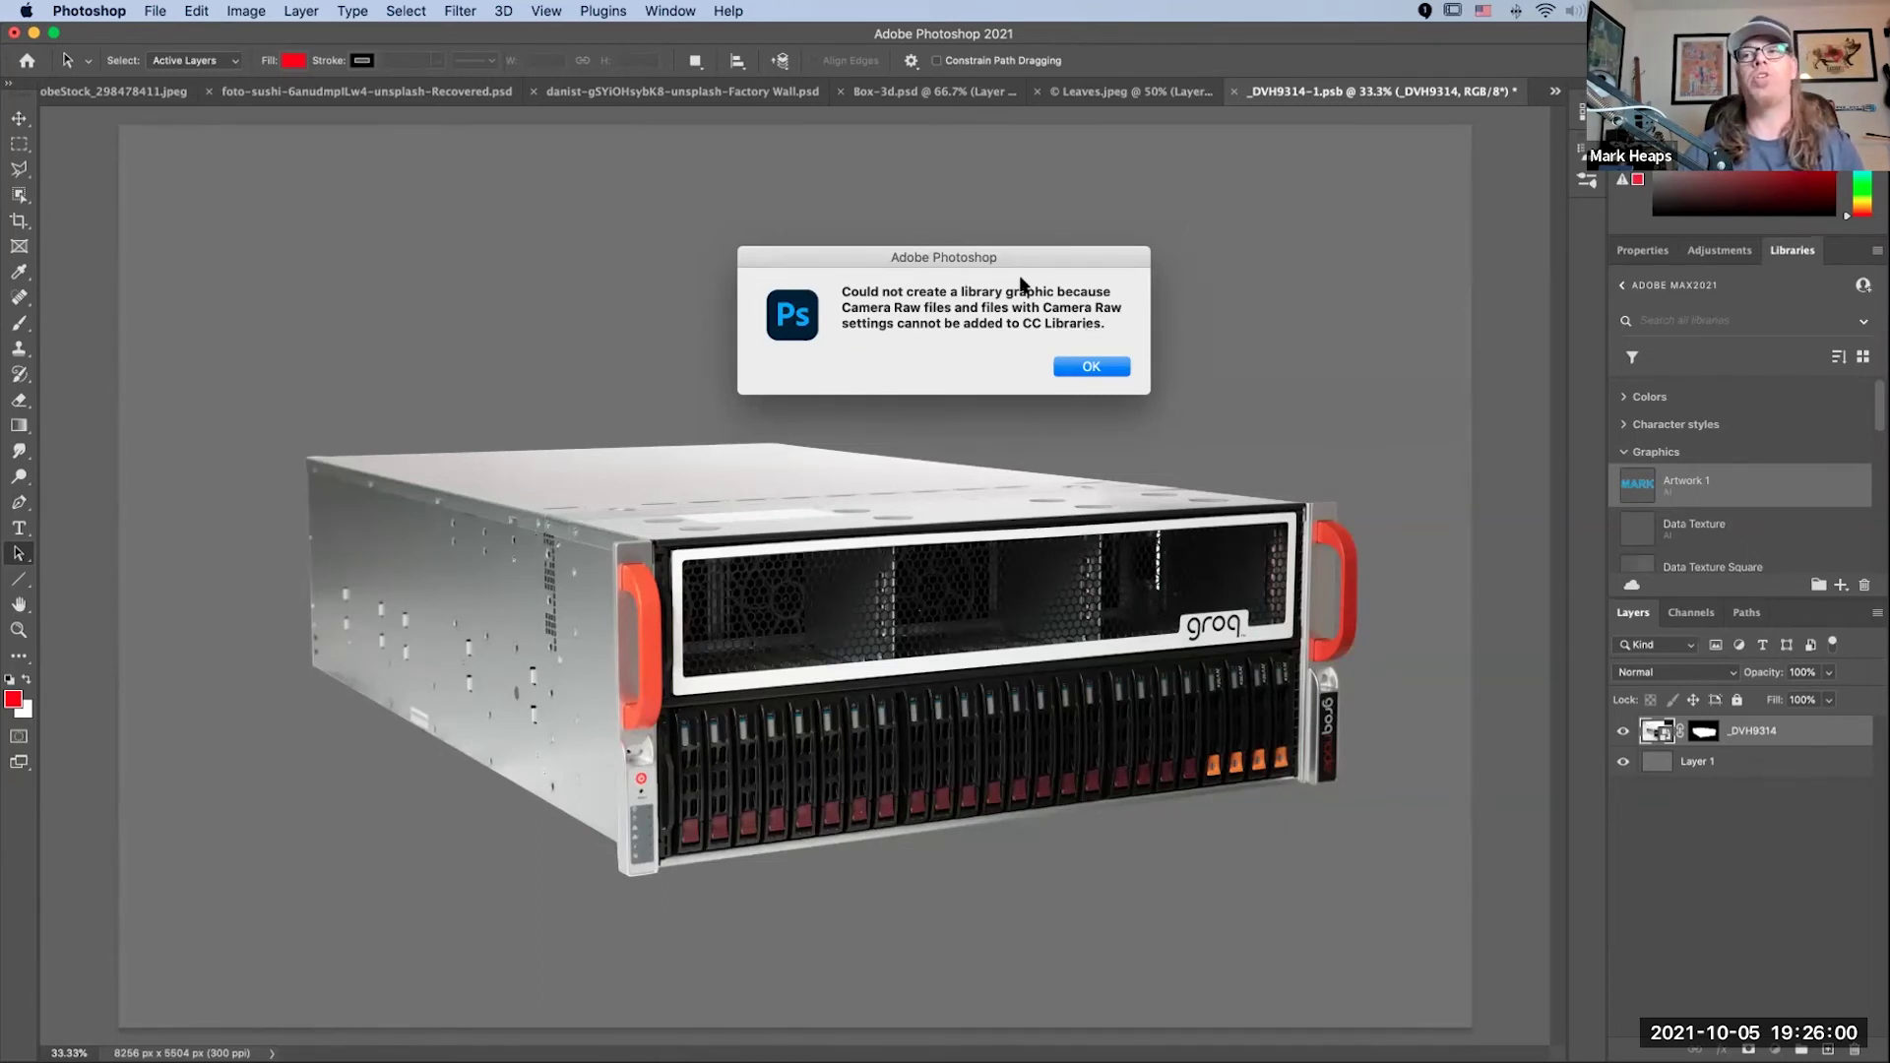
pyautogui.click(1071, 367)
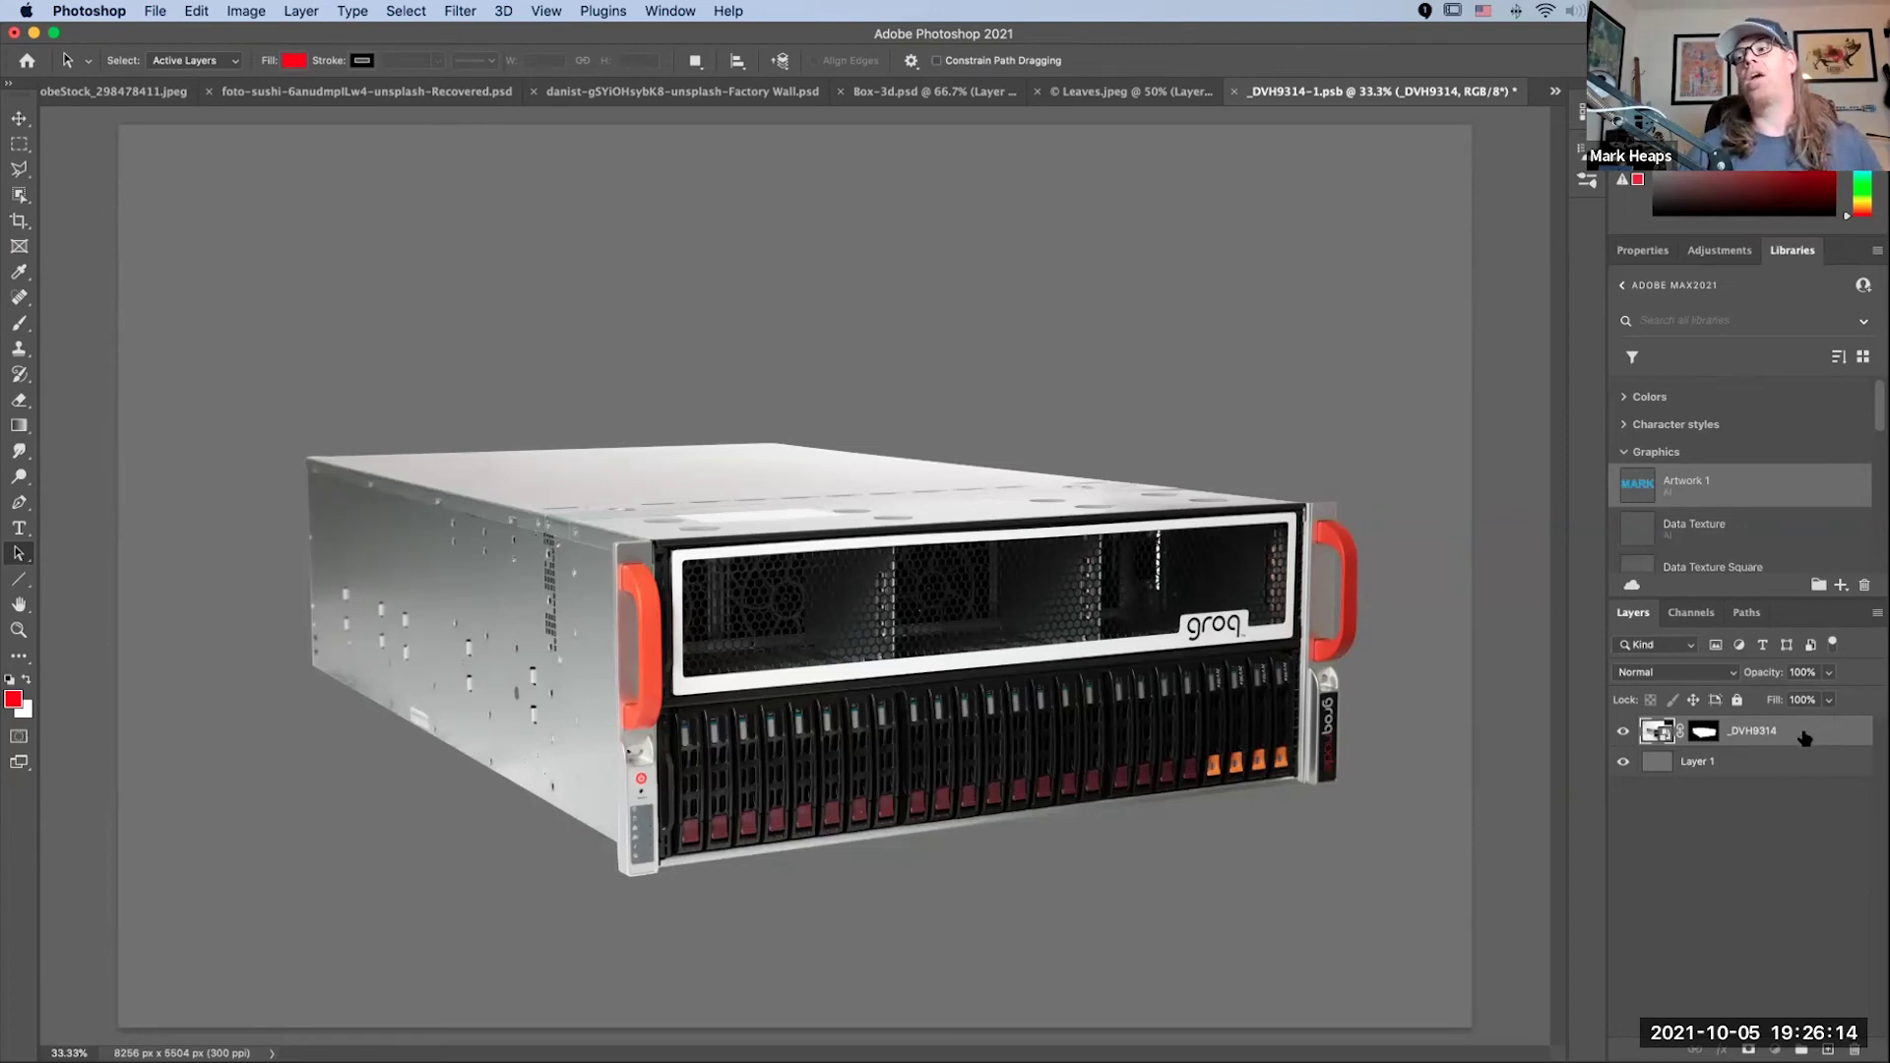
# Step: Hide the gray Layer 1, and add it together with the _DVH9314 layer to the ADOBE MAX2021 library as a graphic
pyautogui.click(1621, 764)
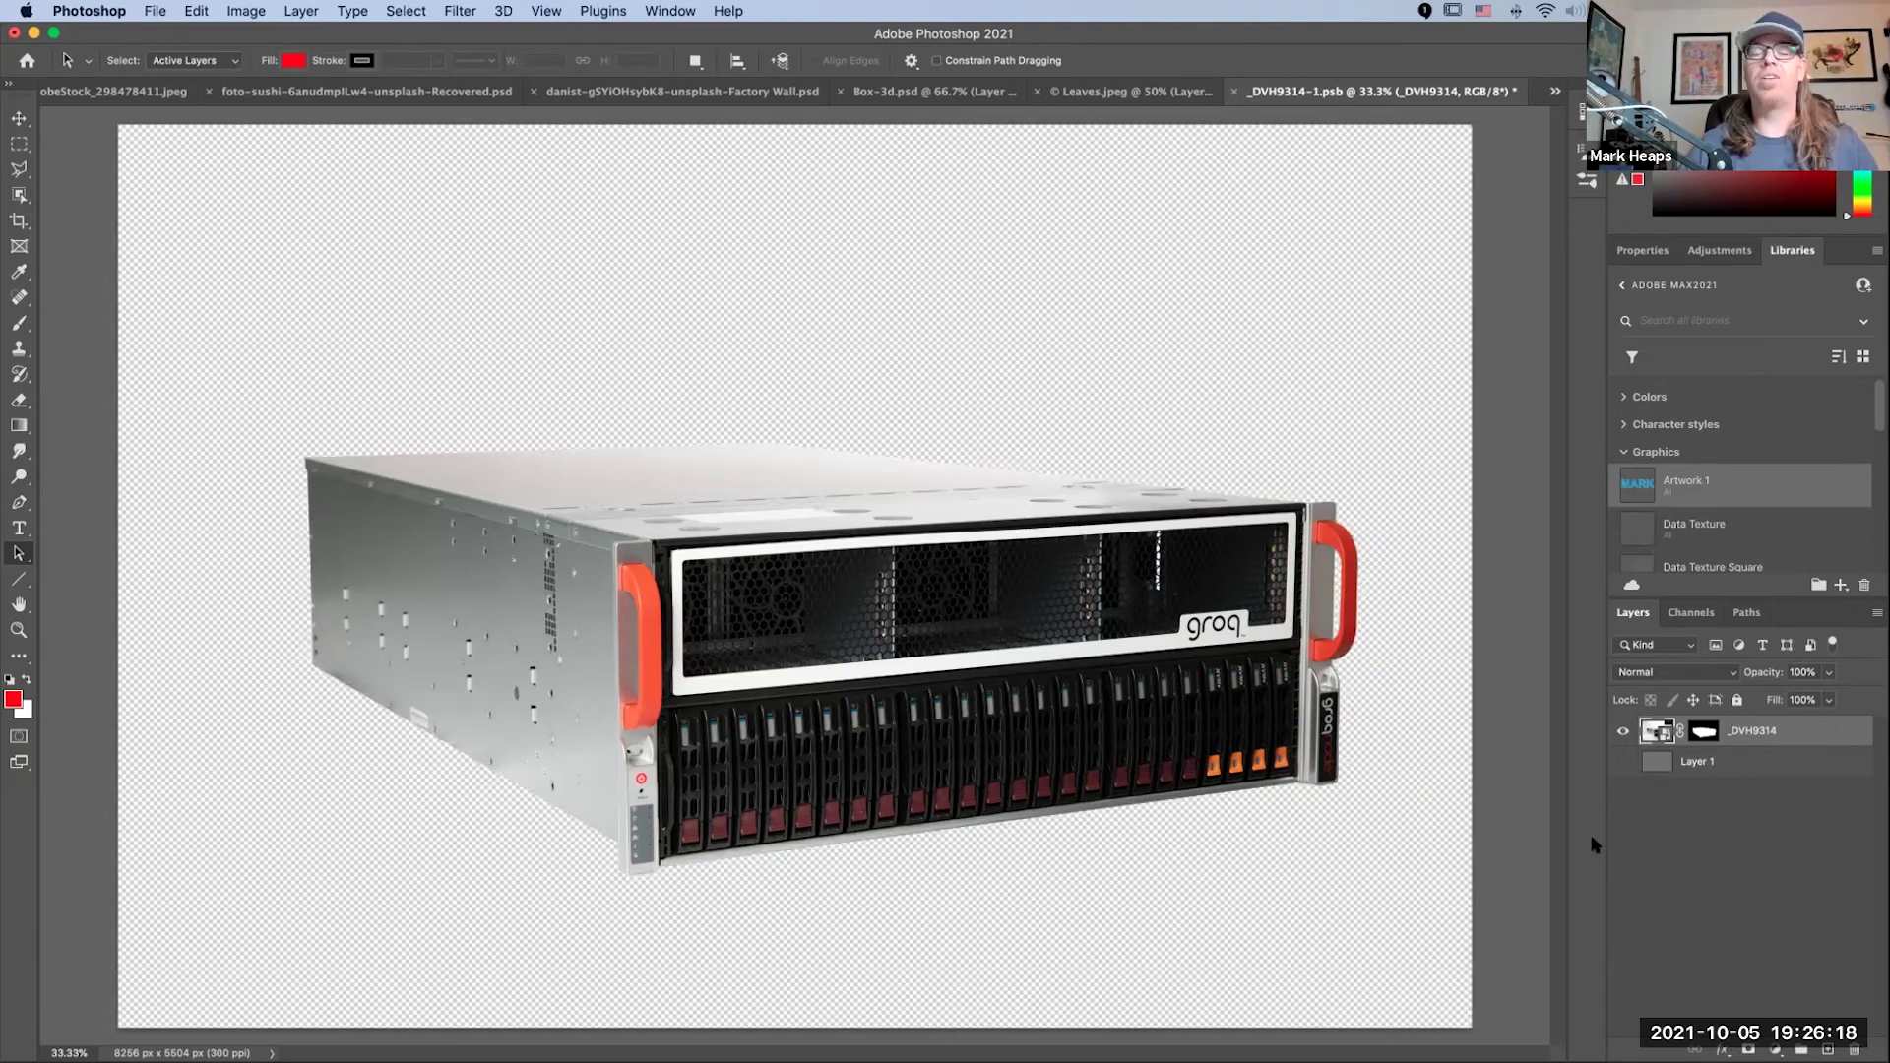
pyautogui.keyDown('shift'); pyautogui.click(1811, 765); pyautogui.keyUp('shift')
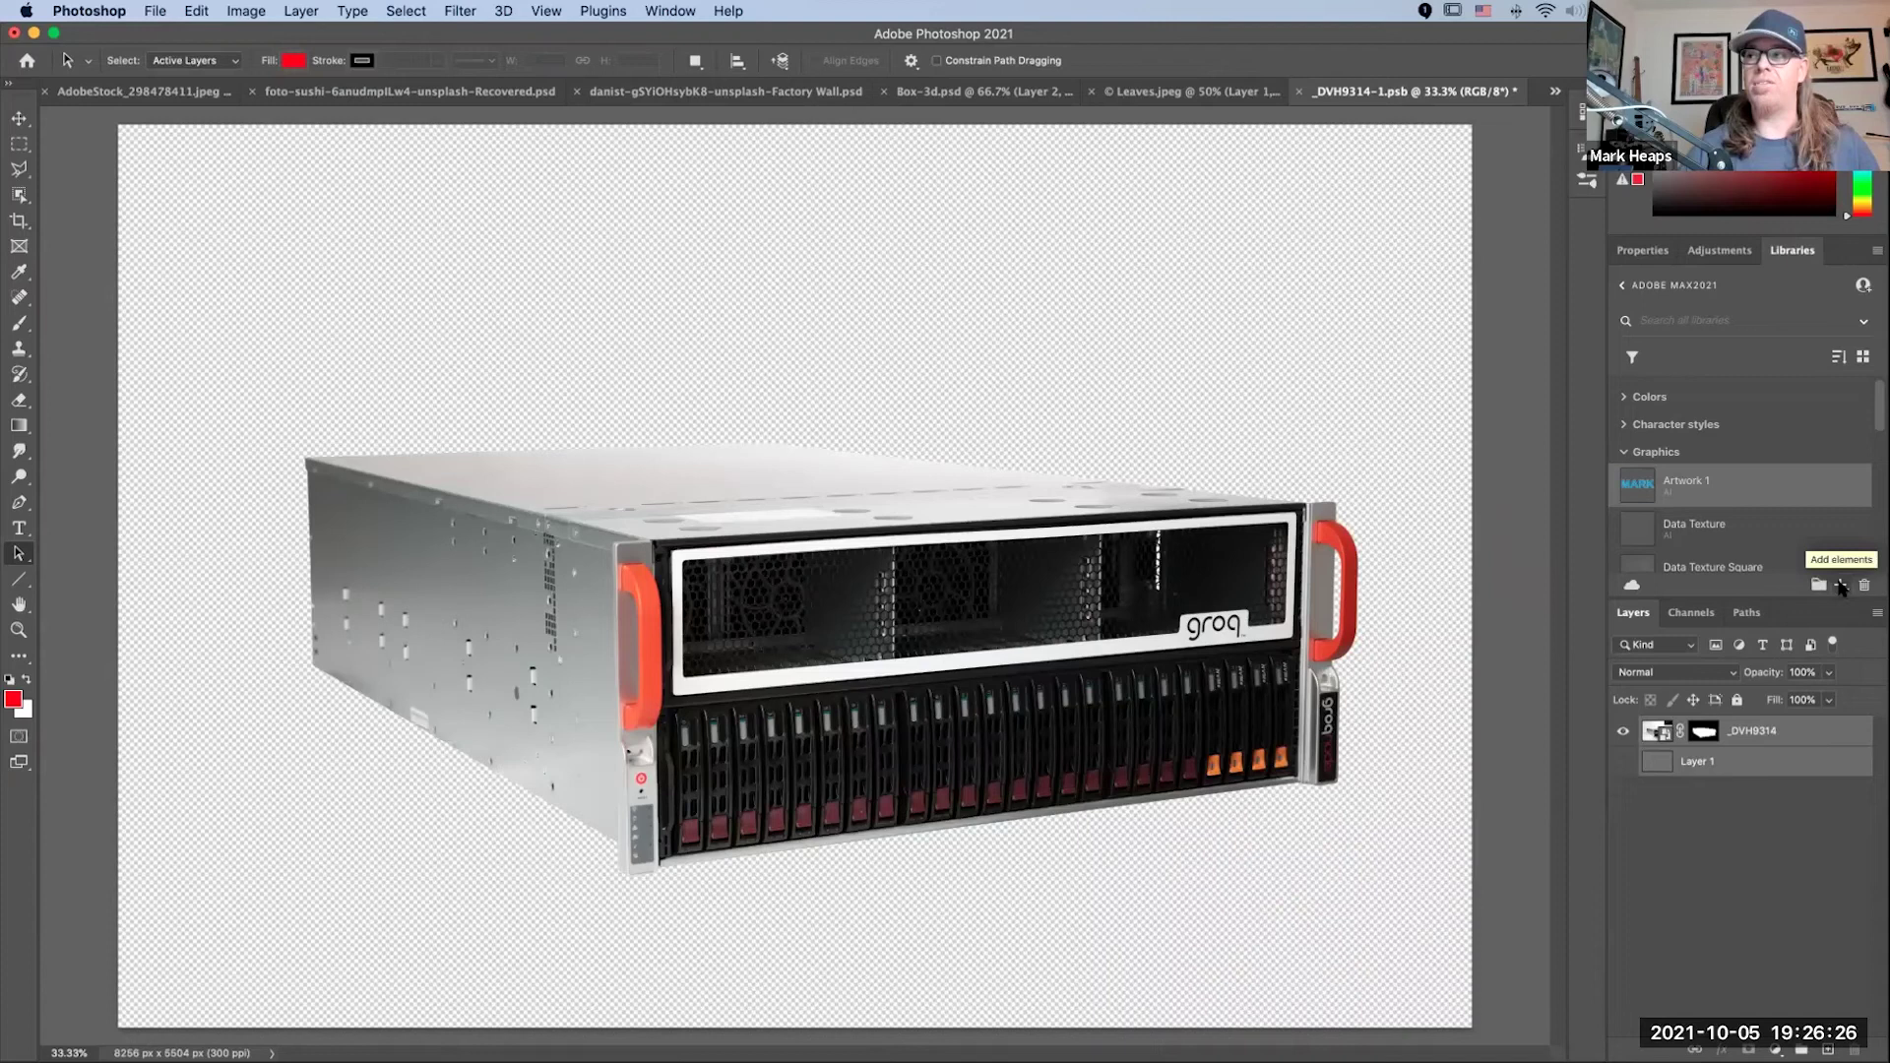
pyautogui.click(1839, 586)
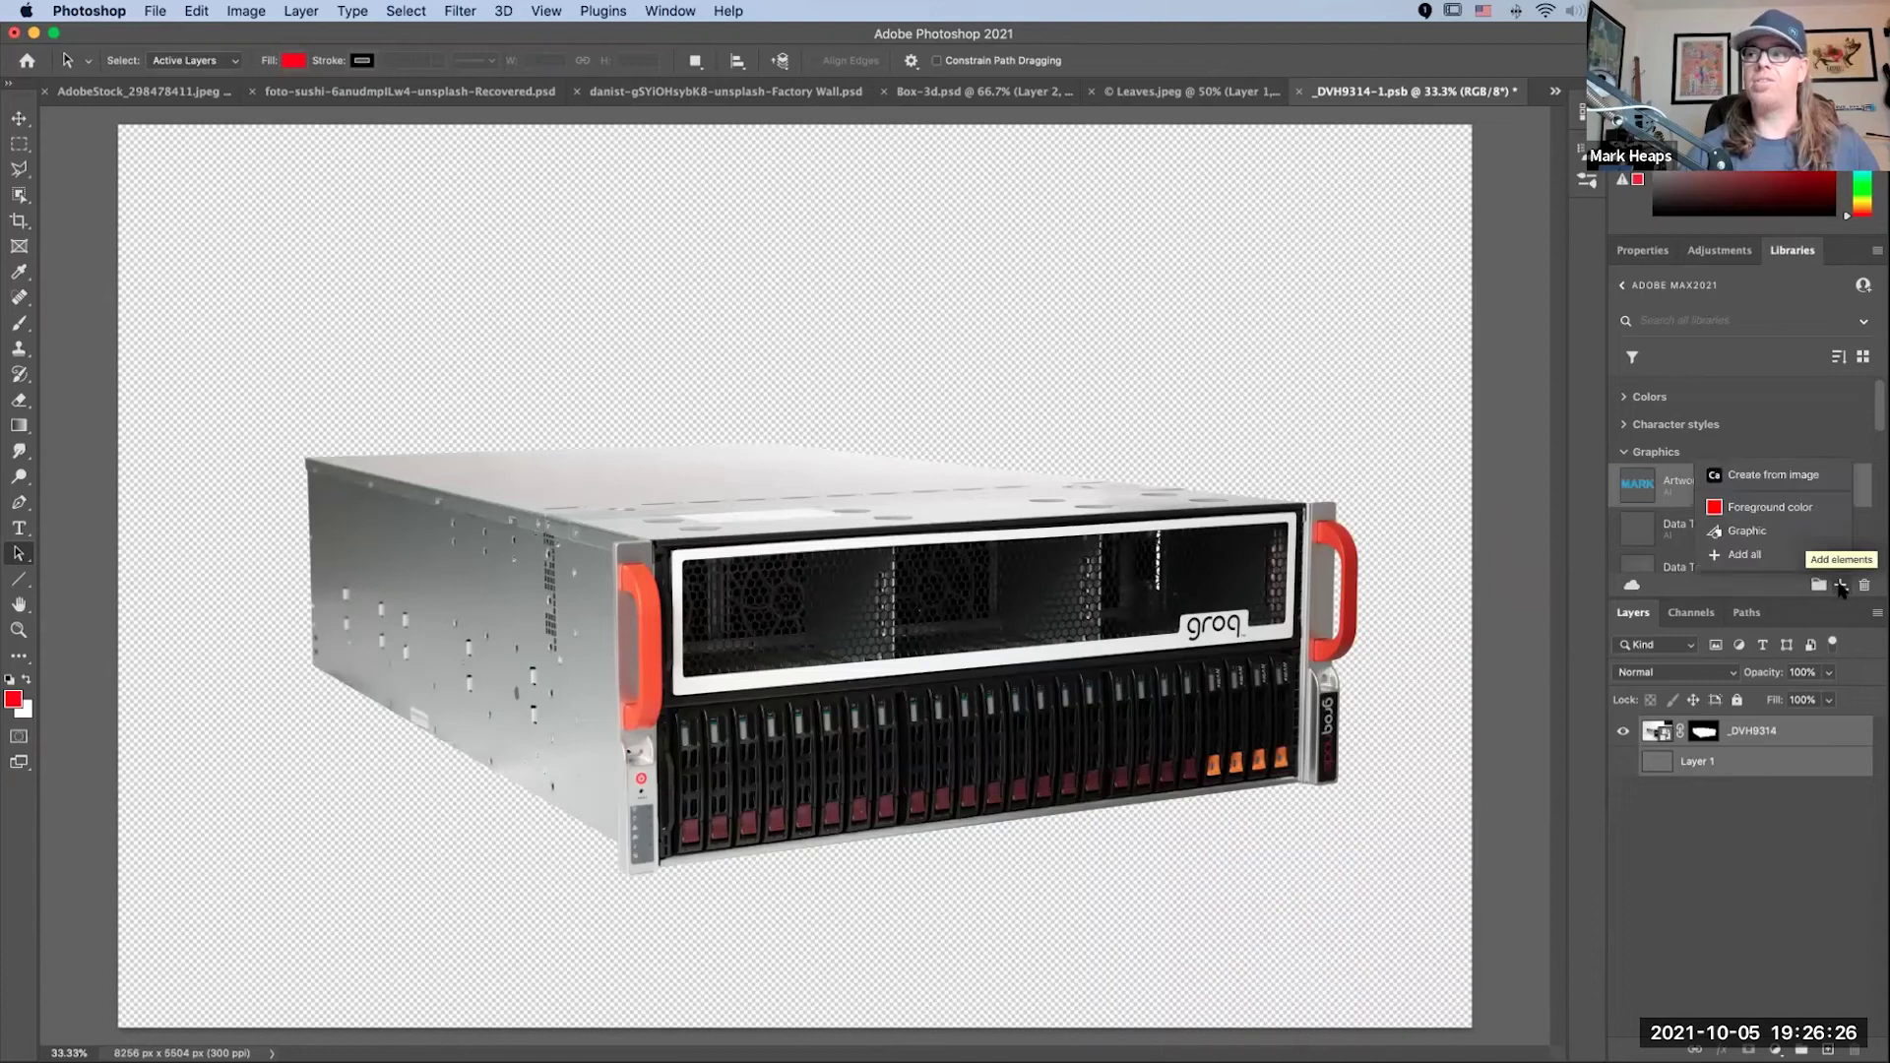
pyautogui.click(1770, 534)
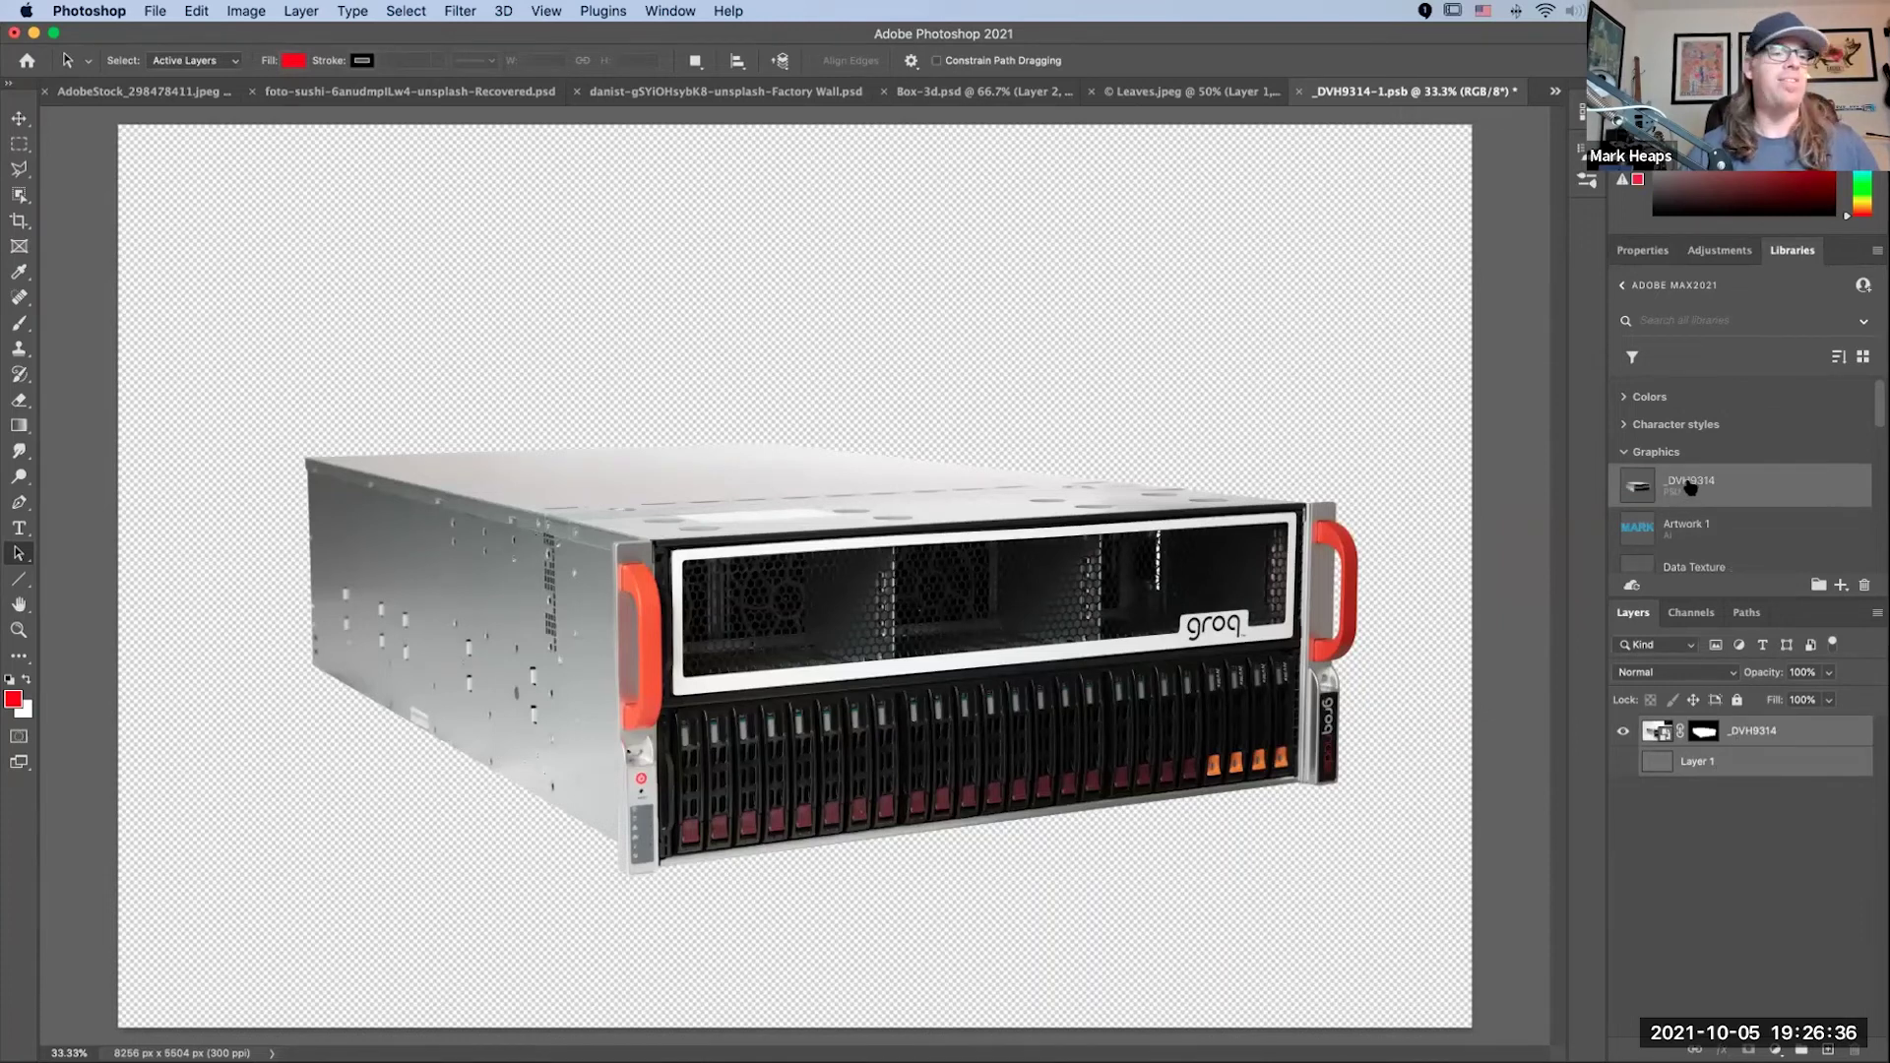
# Step: Rename the new _DVH9314 library graphic as GroqNode-ISO
pyautogui.moveTo(1691, 486)
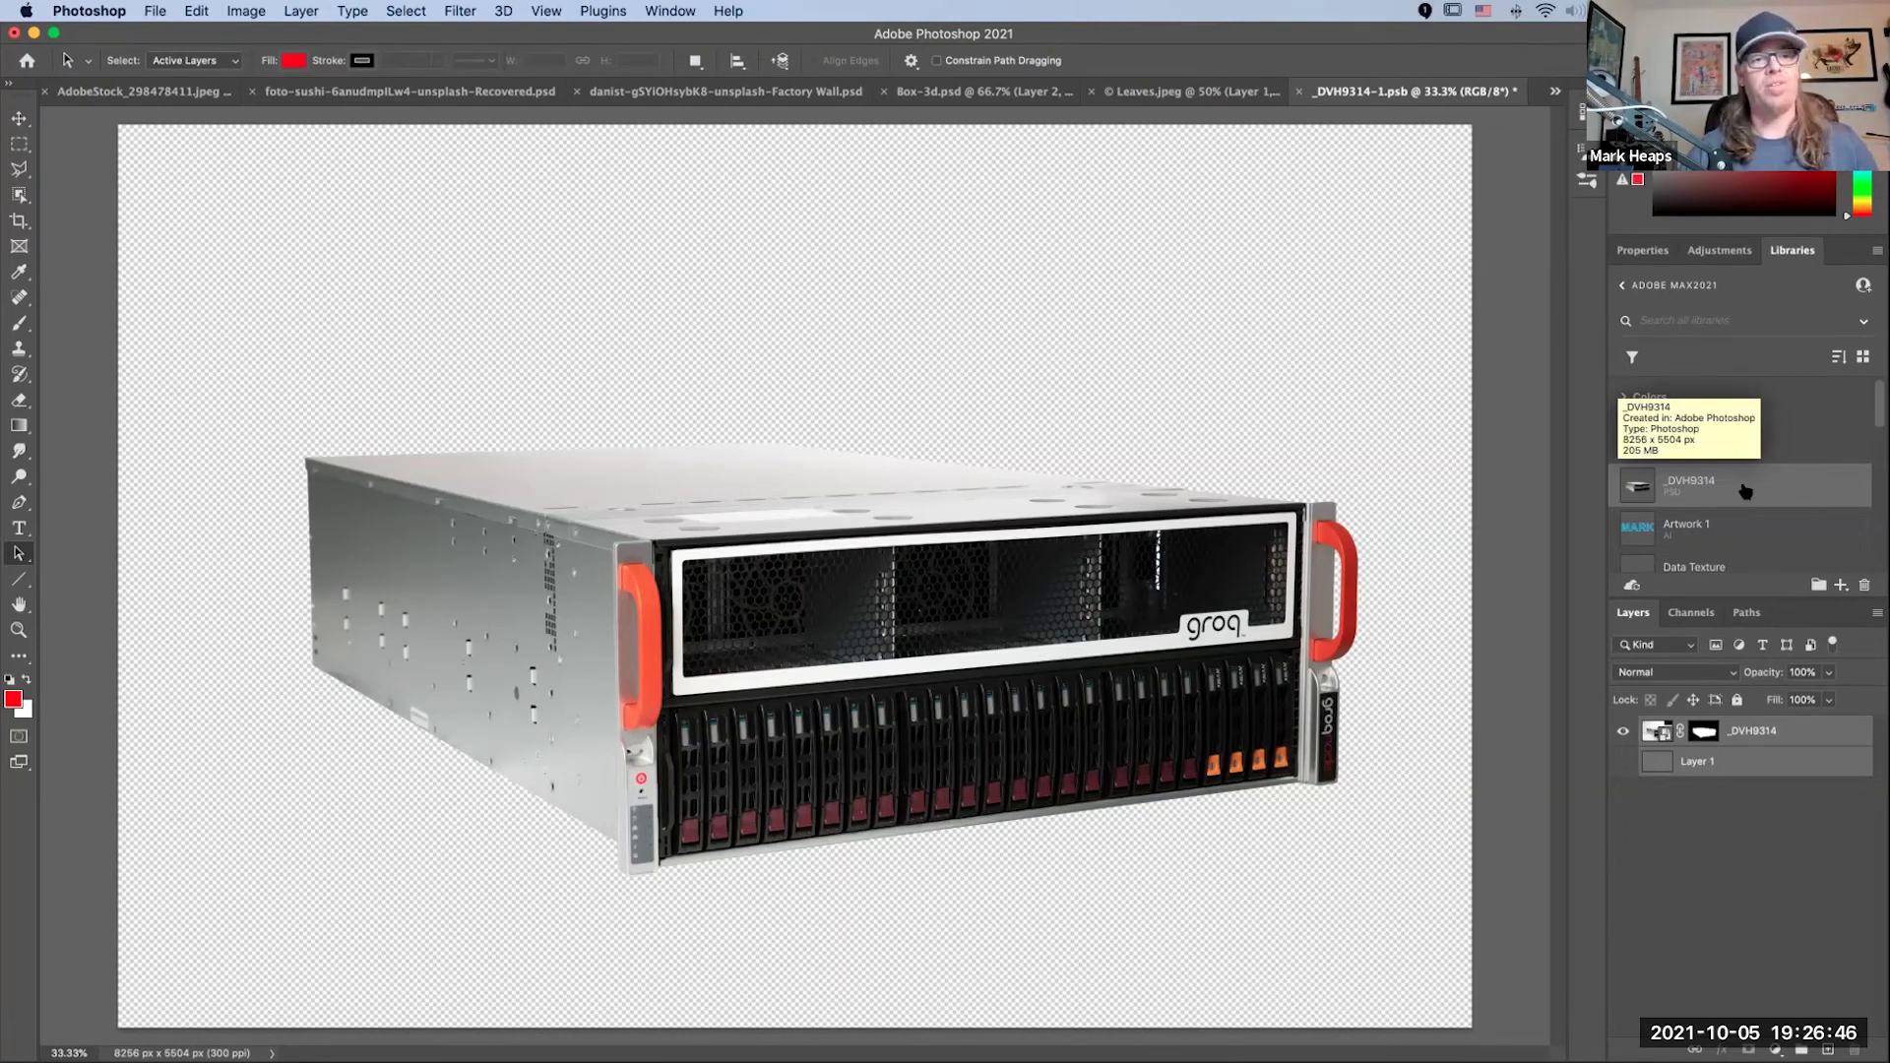
pyautogui.doubleClick(1686, 482)
pyautogui.write('GroqNode-')
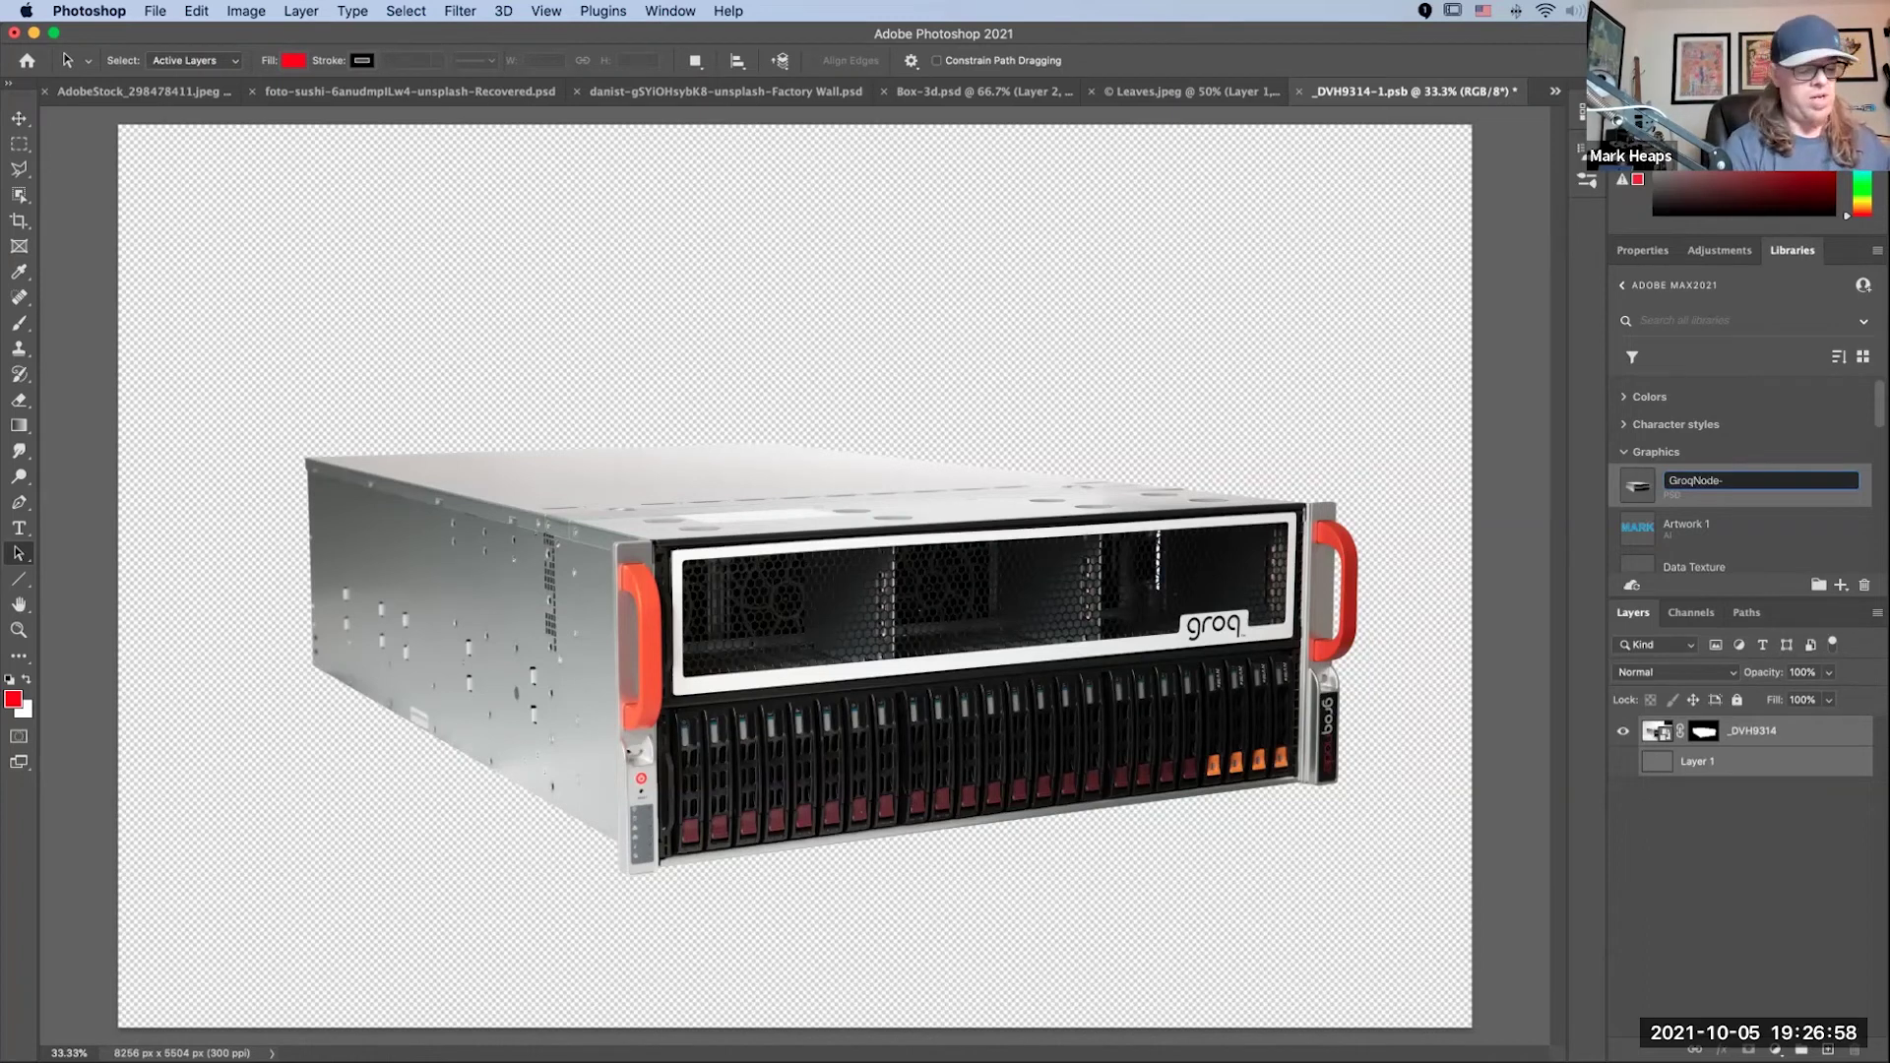
pyautogui.write('ISO')
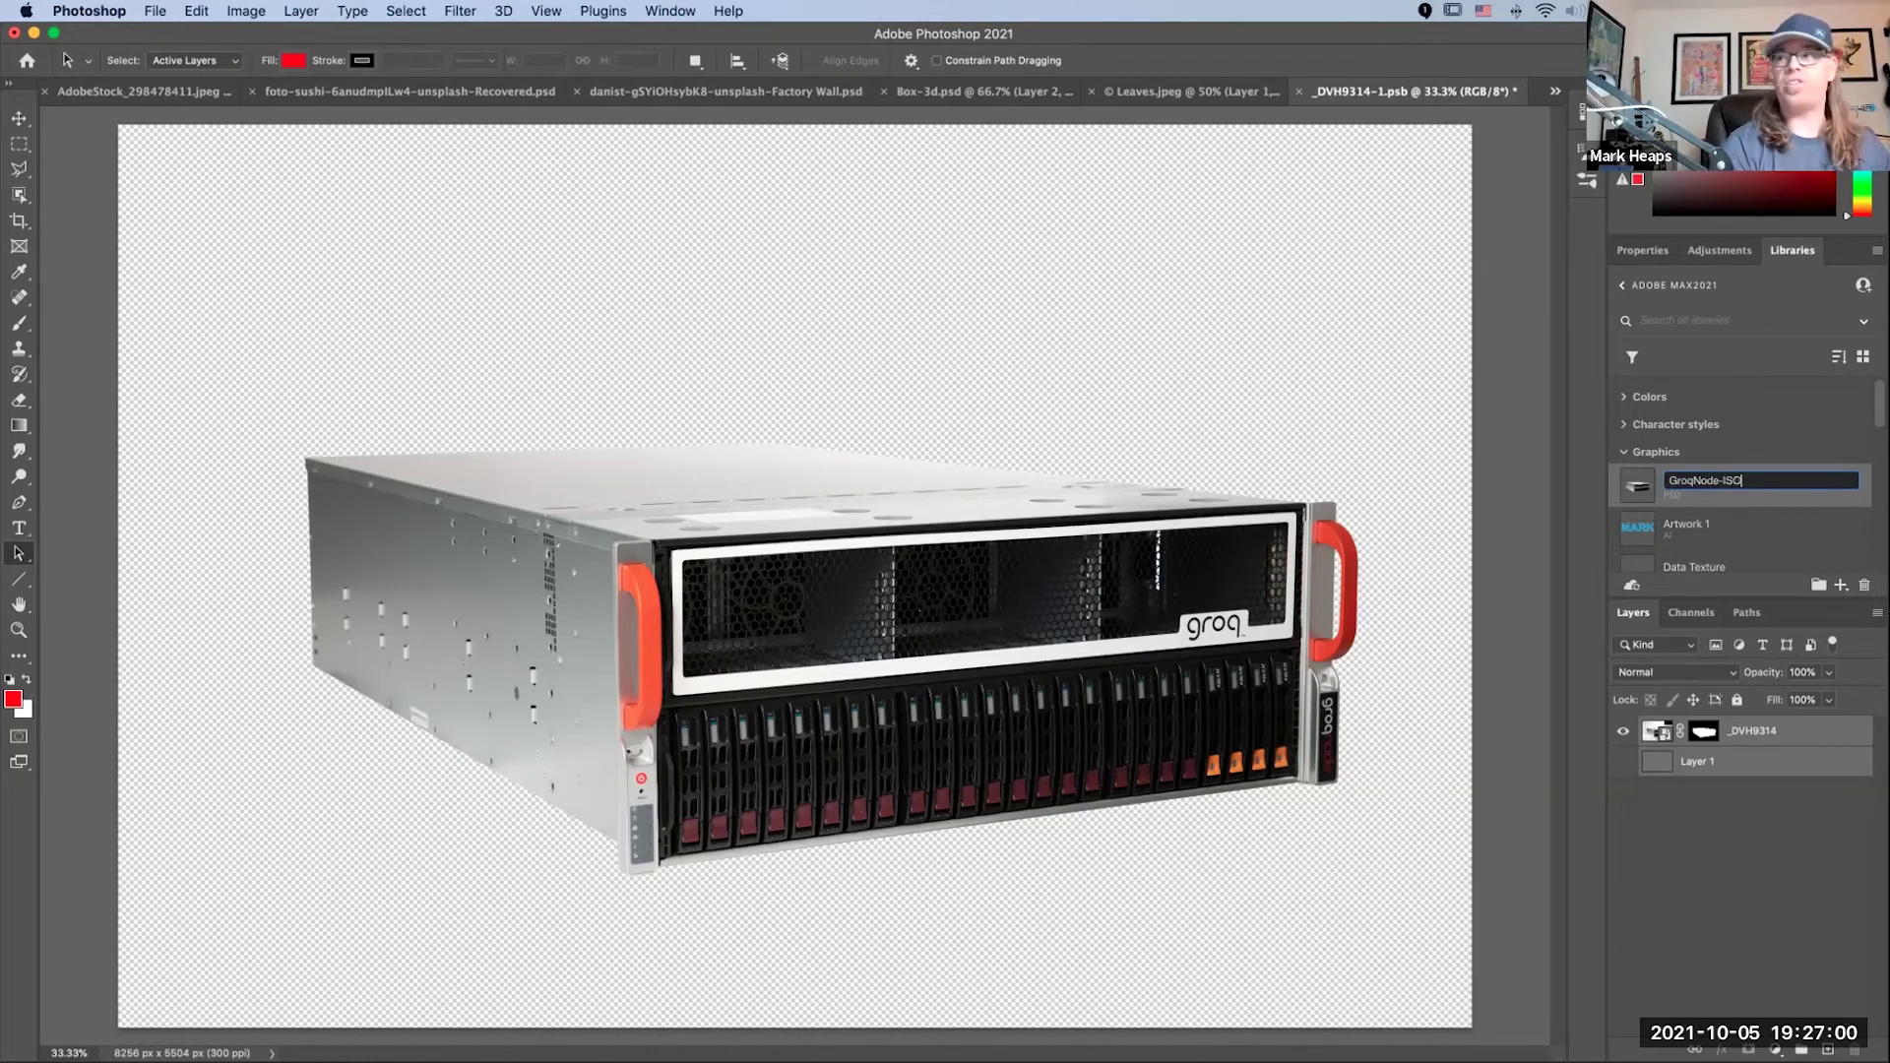
pyautogui.press('Return')
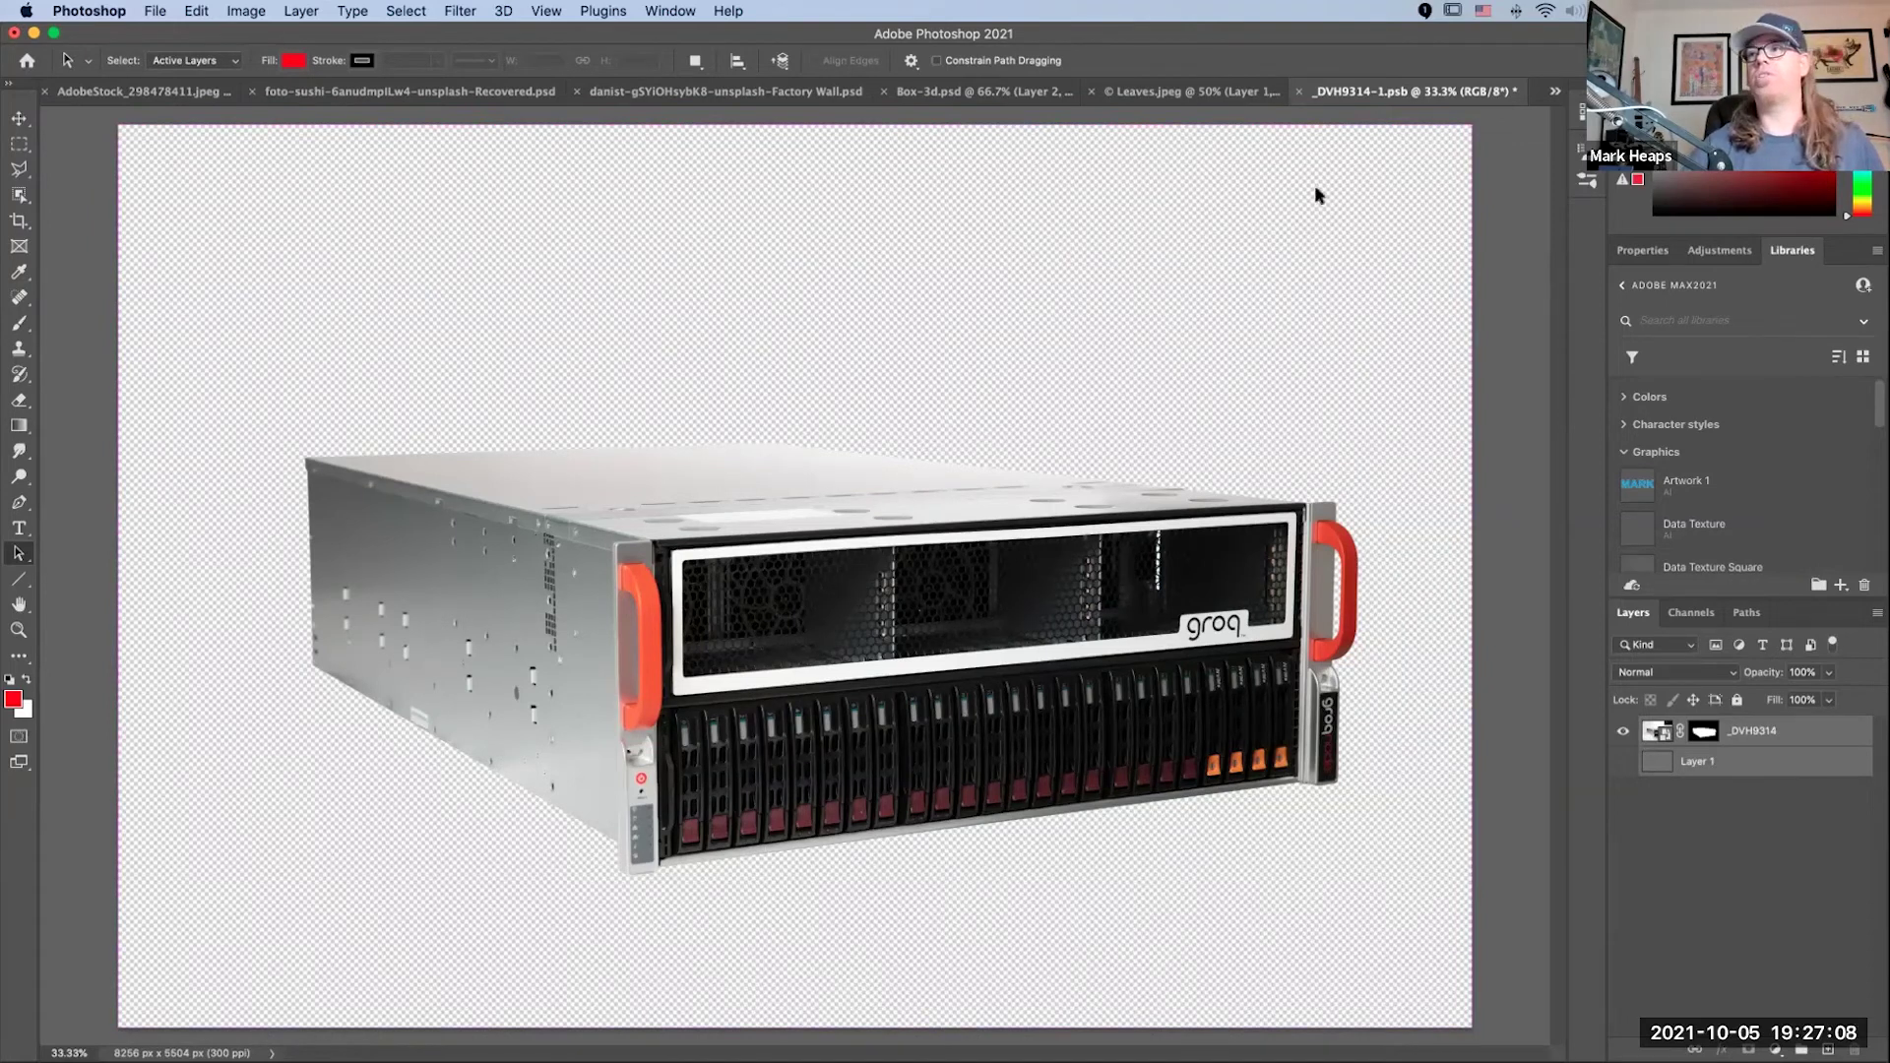
# Step: Close _DVH9314-1.psb without saving and switch to the Google Display Ads Template_V2.ai document in Illustrator
pyautogui.click(1299, 91)
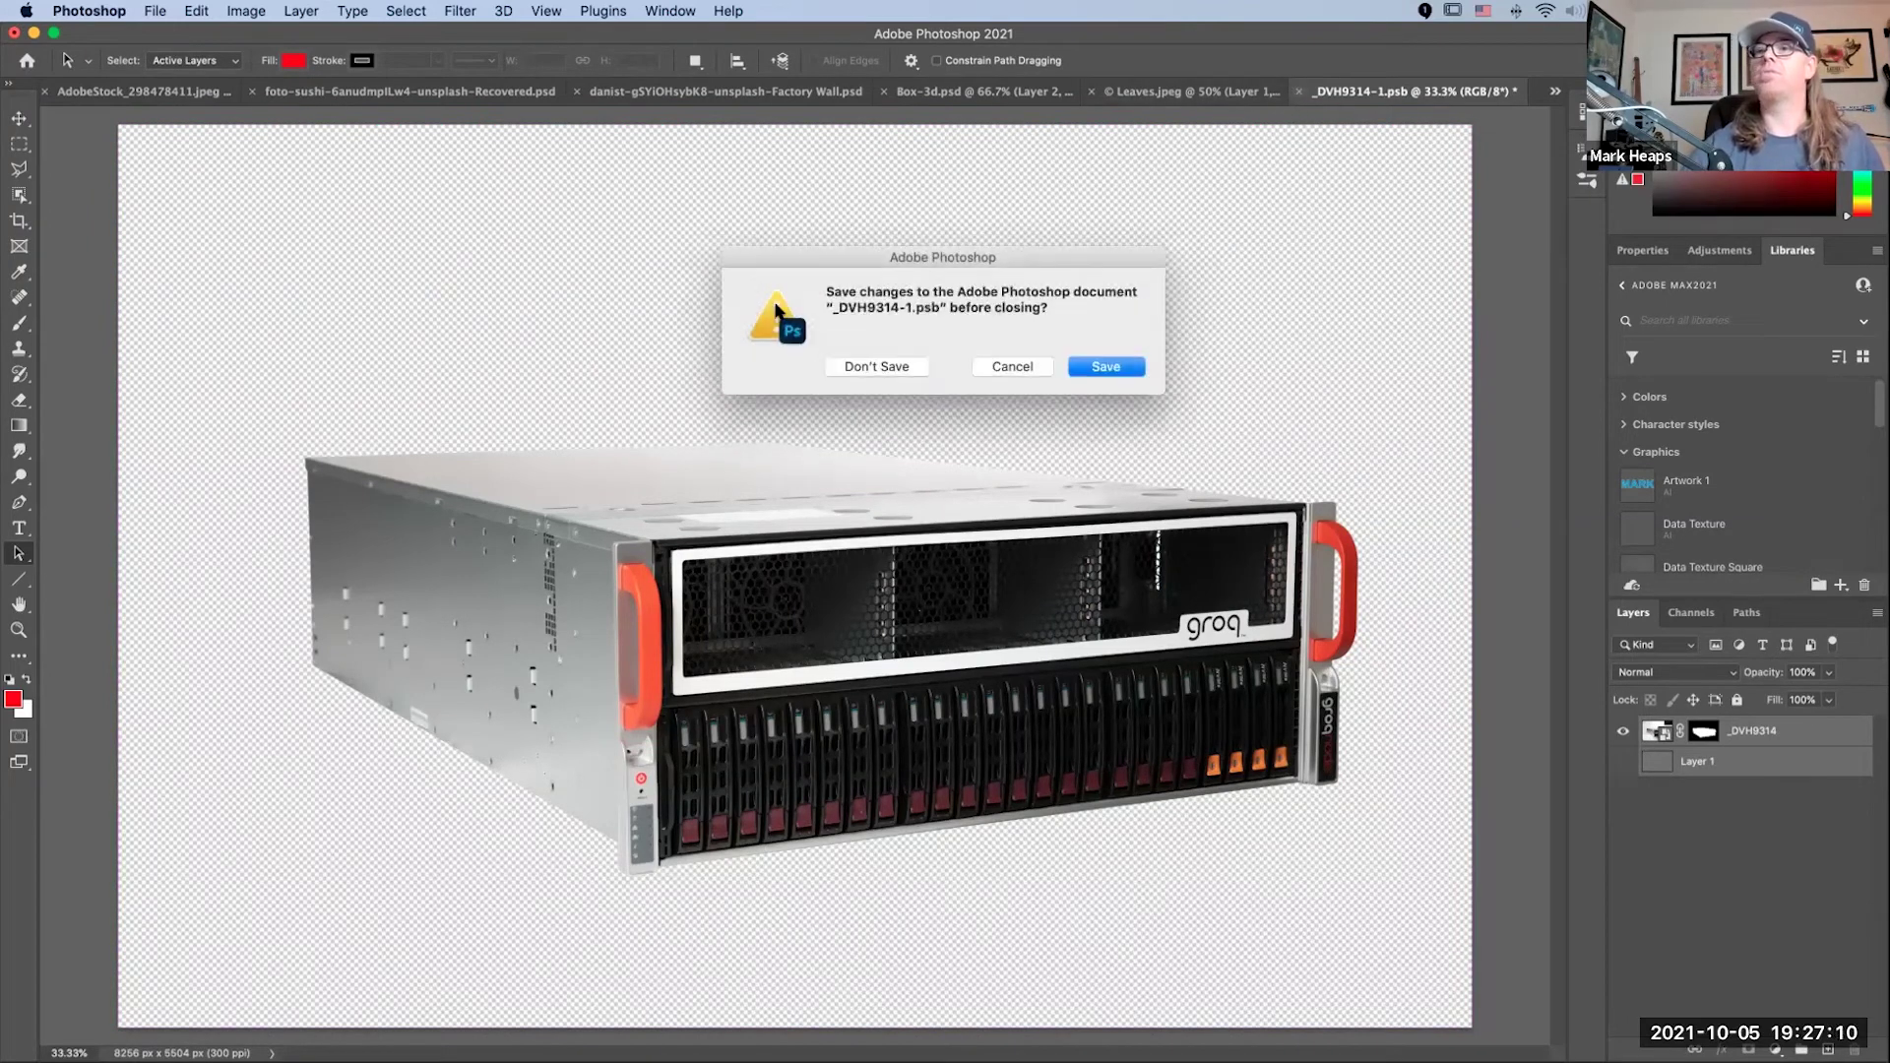
pyautogui.click(876, 366)
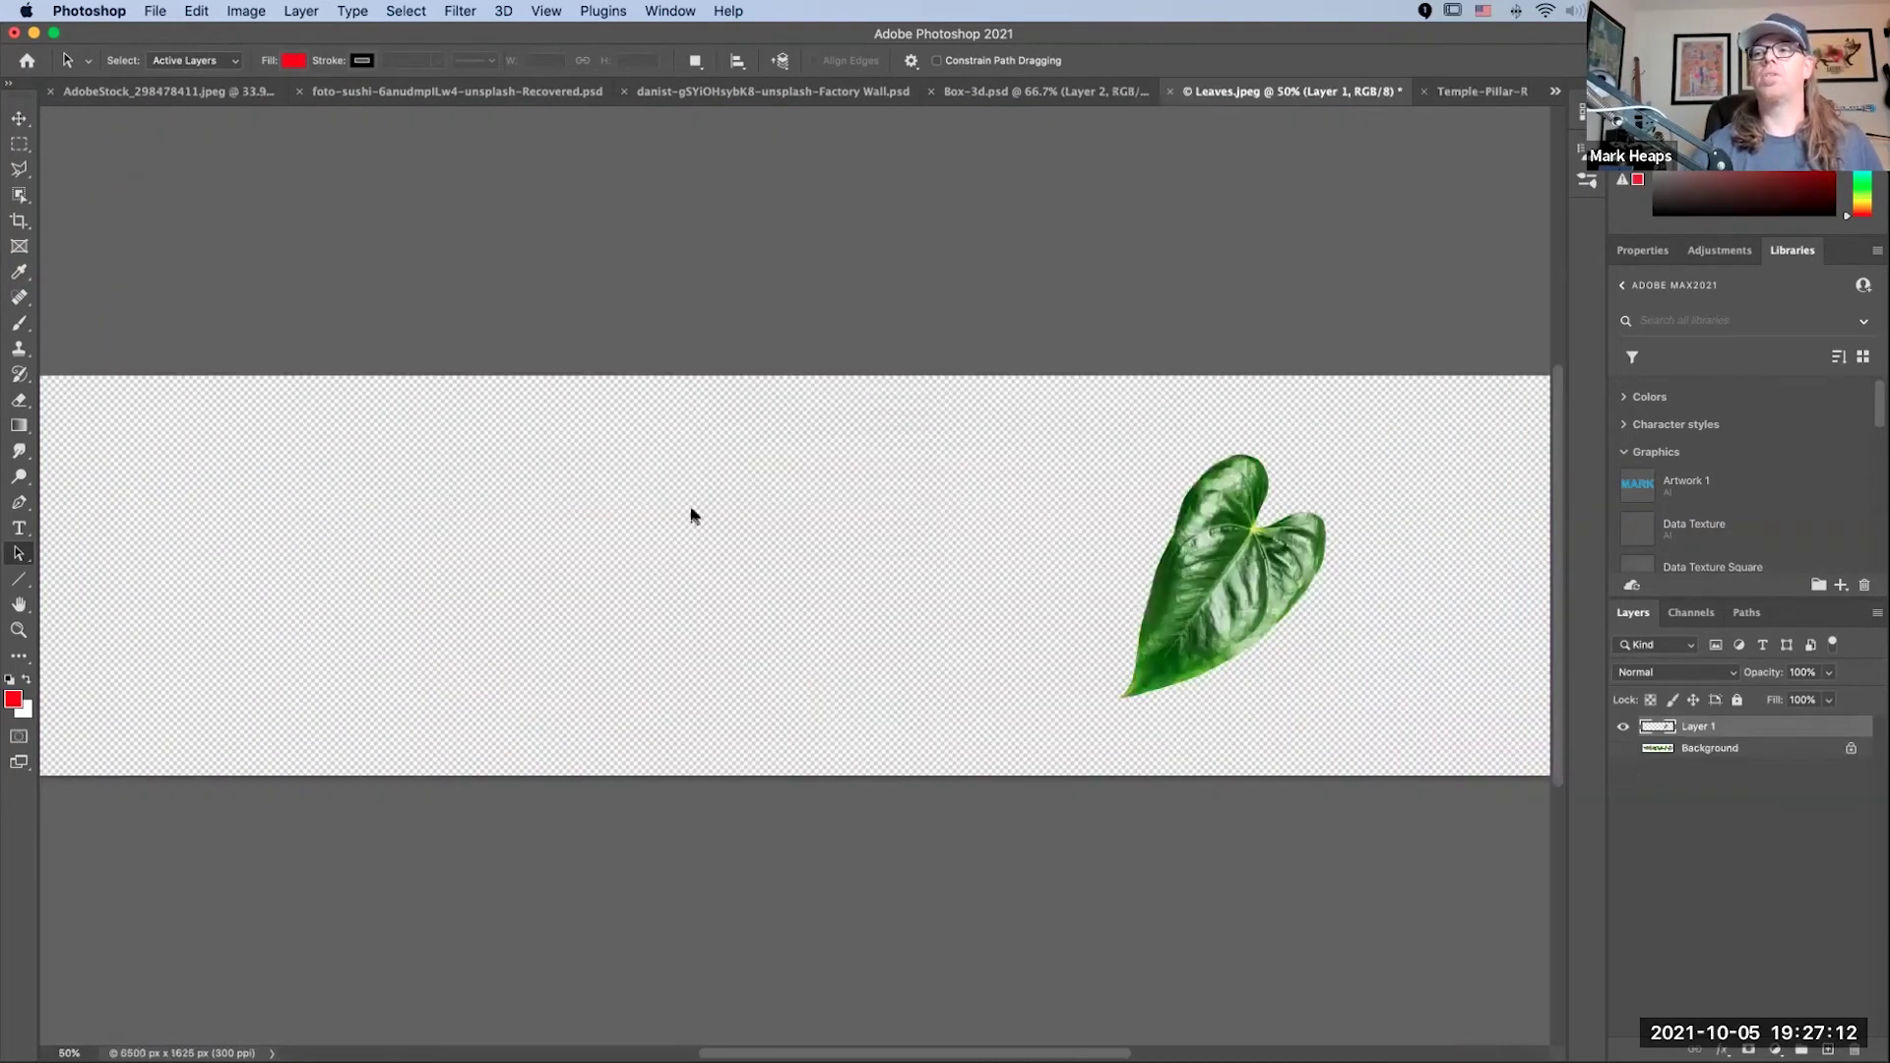
pyautogui.press('super+Tab')
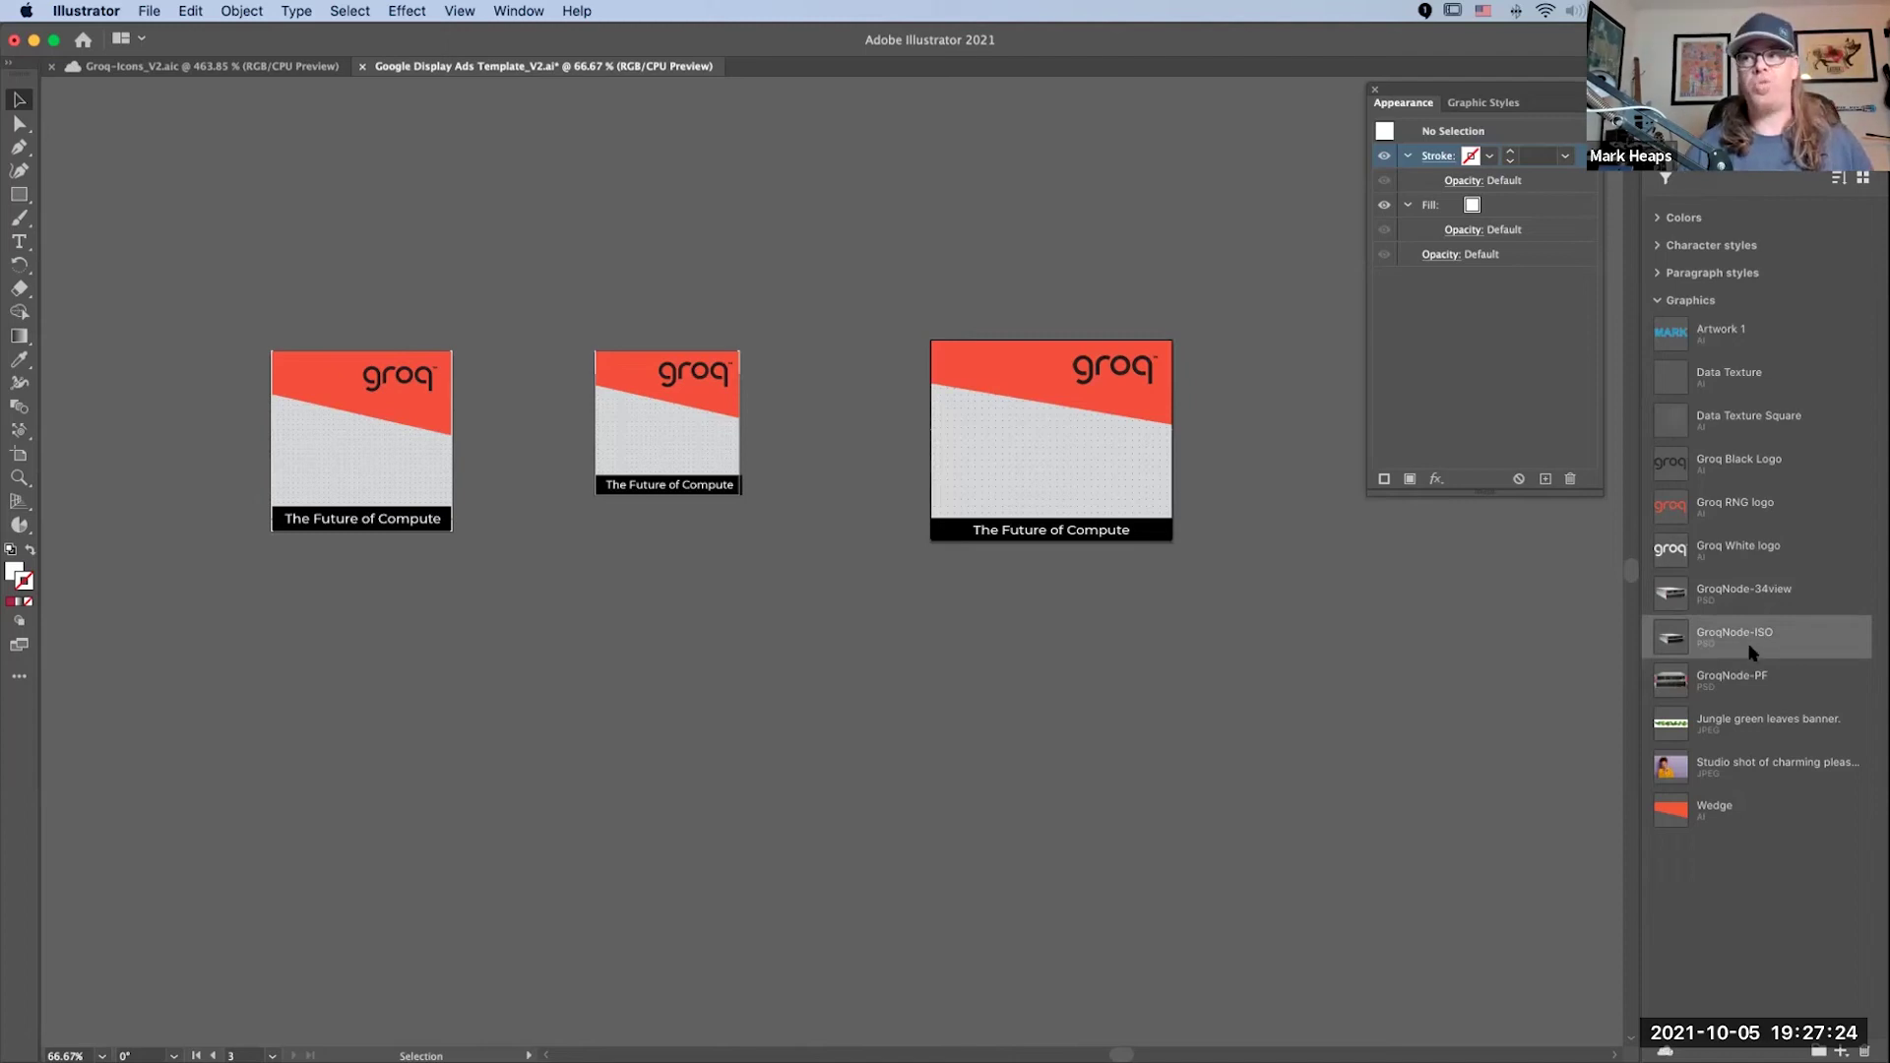
# Step: Place the GroqNode-ISO library graphic on the first ad artboard, positioning the server above the tagline bar
pyautogui.moveTo(1769, 647)
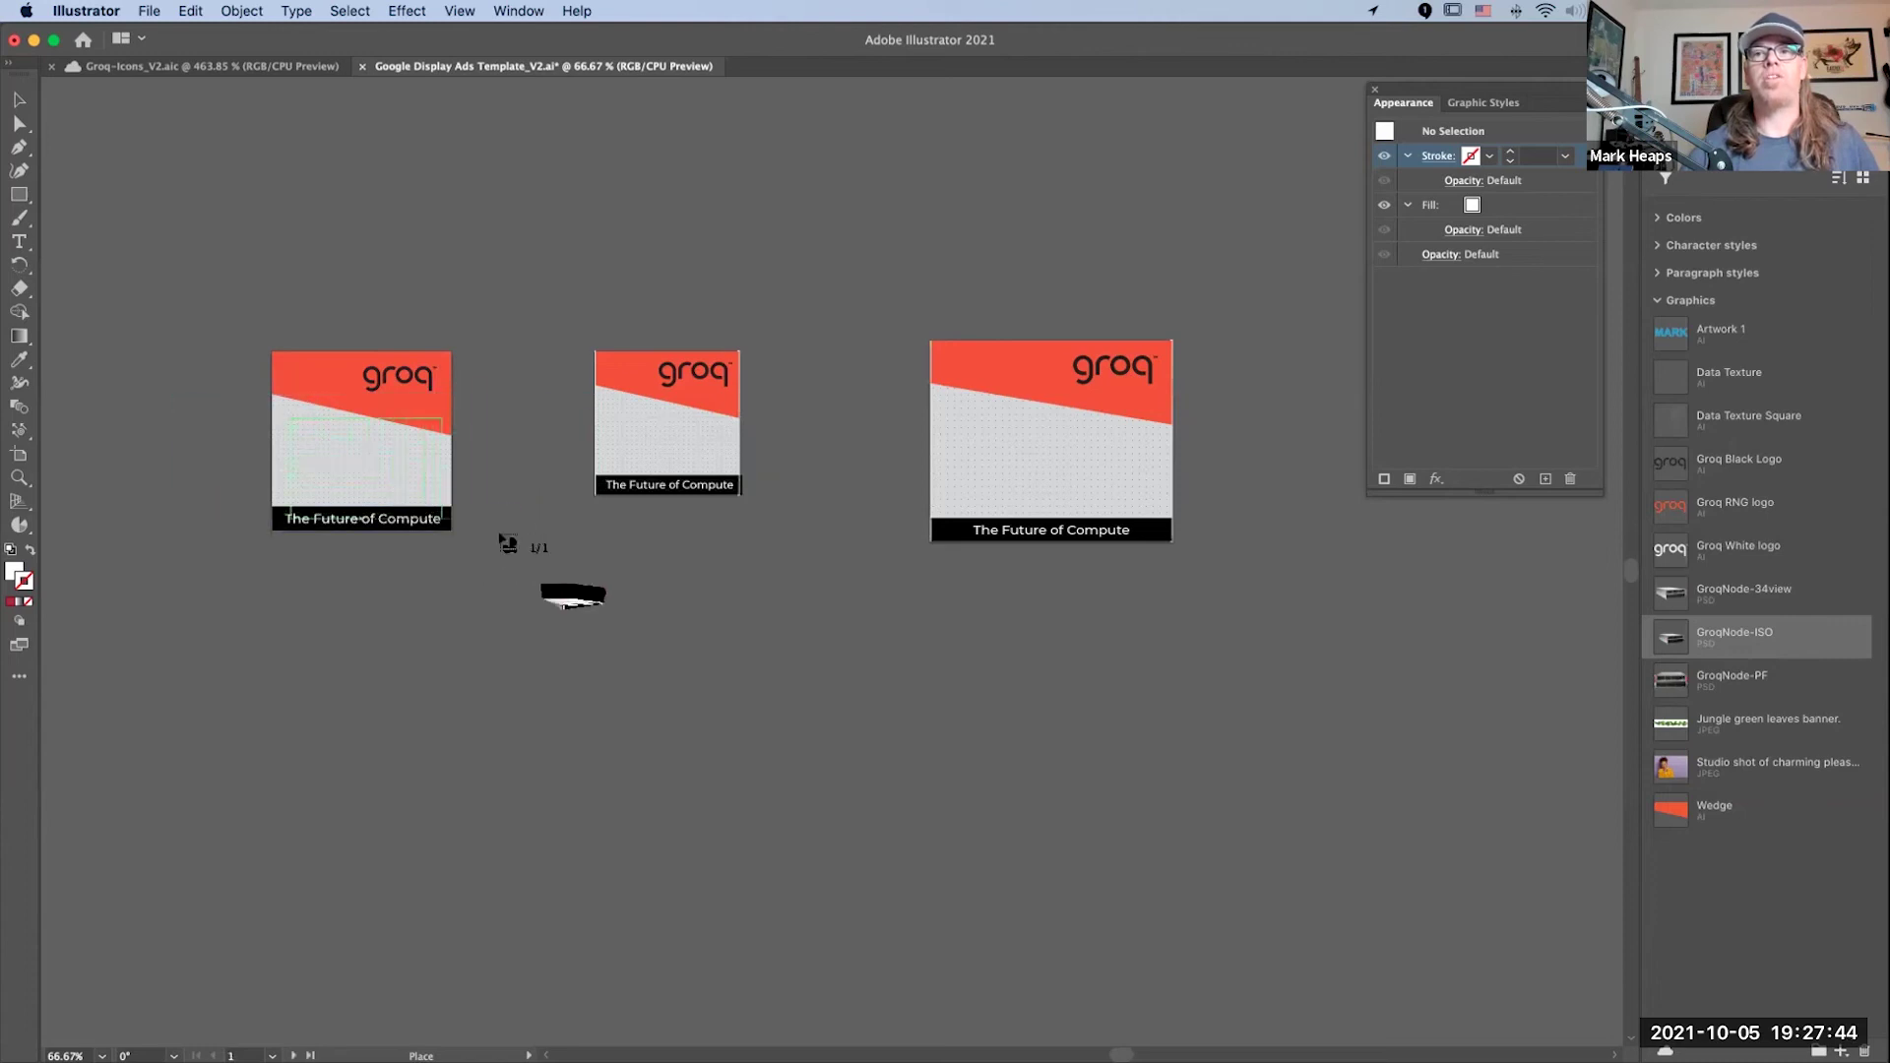
pyautogui.click(540, 599)
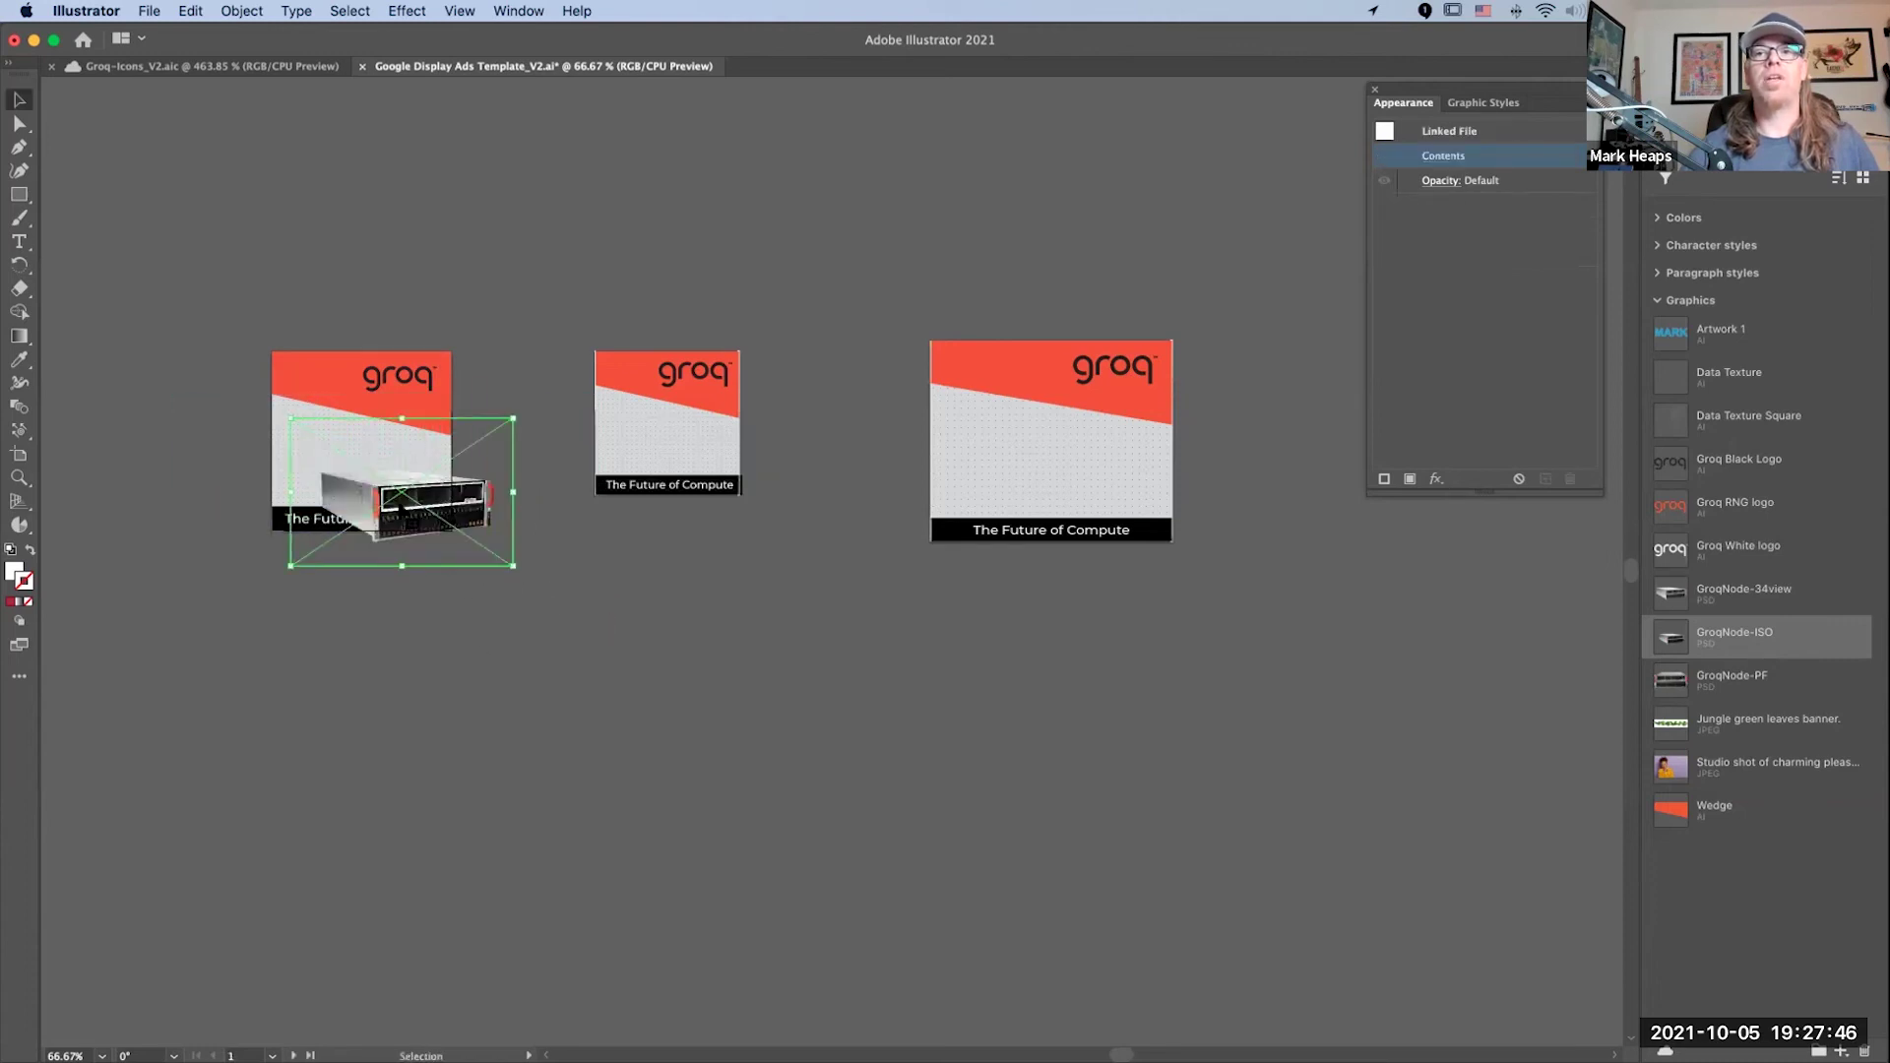
pyautogui.moveTo(366, 667); pyautogui.dragTo(275, 649)
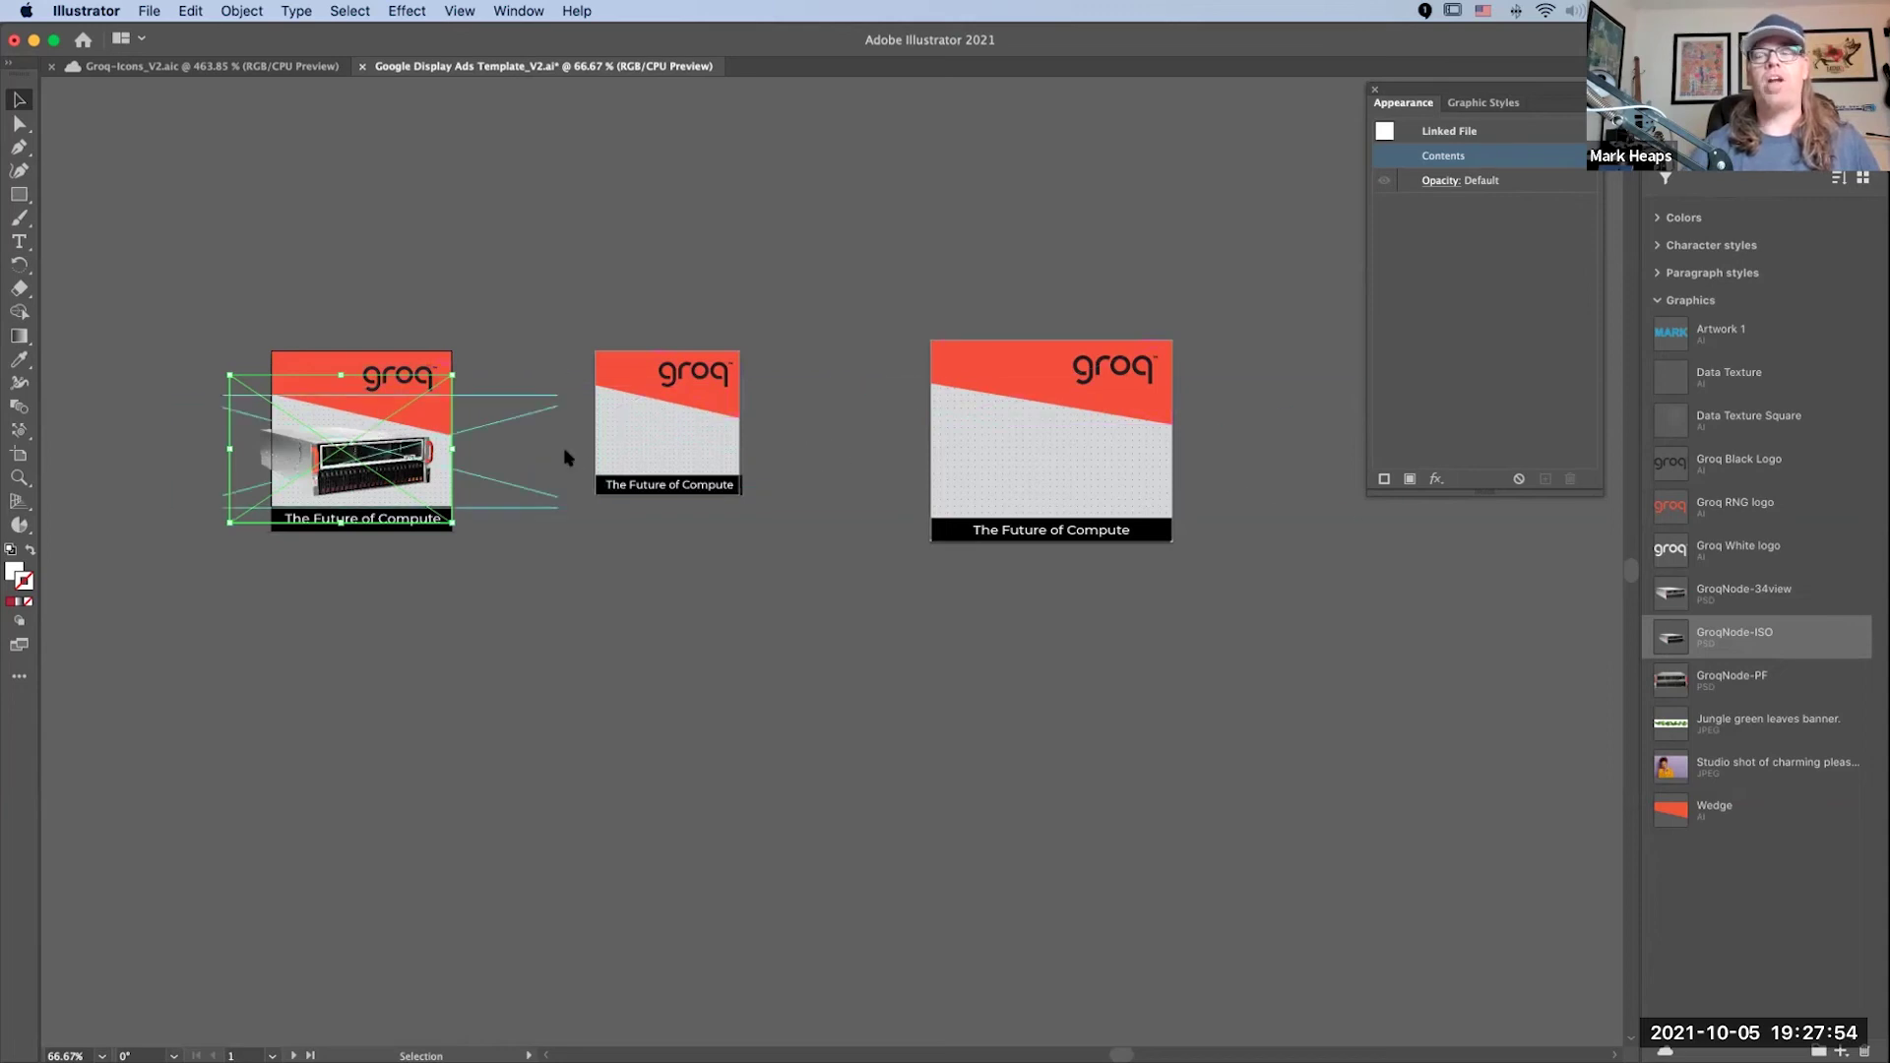
# Step: Cut the placed GroqNode-ISO image from the first ad and paste it on all artboards
pyautogui.press('F7')
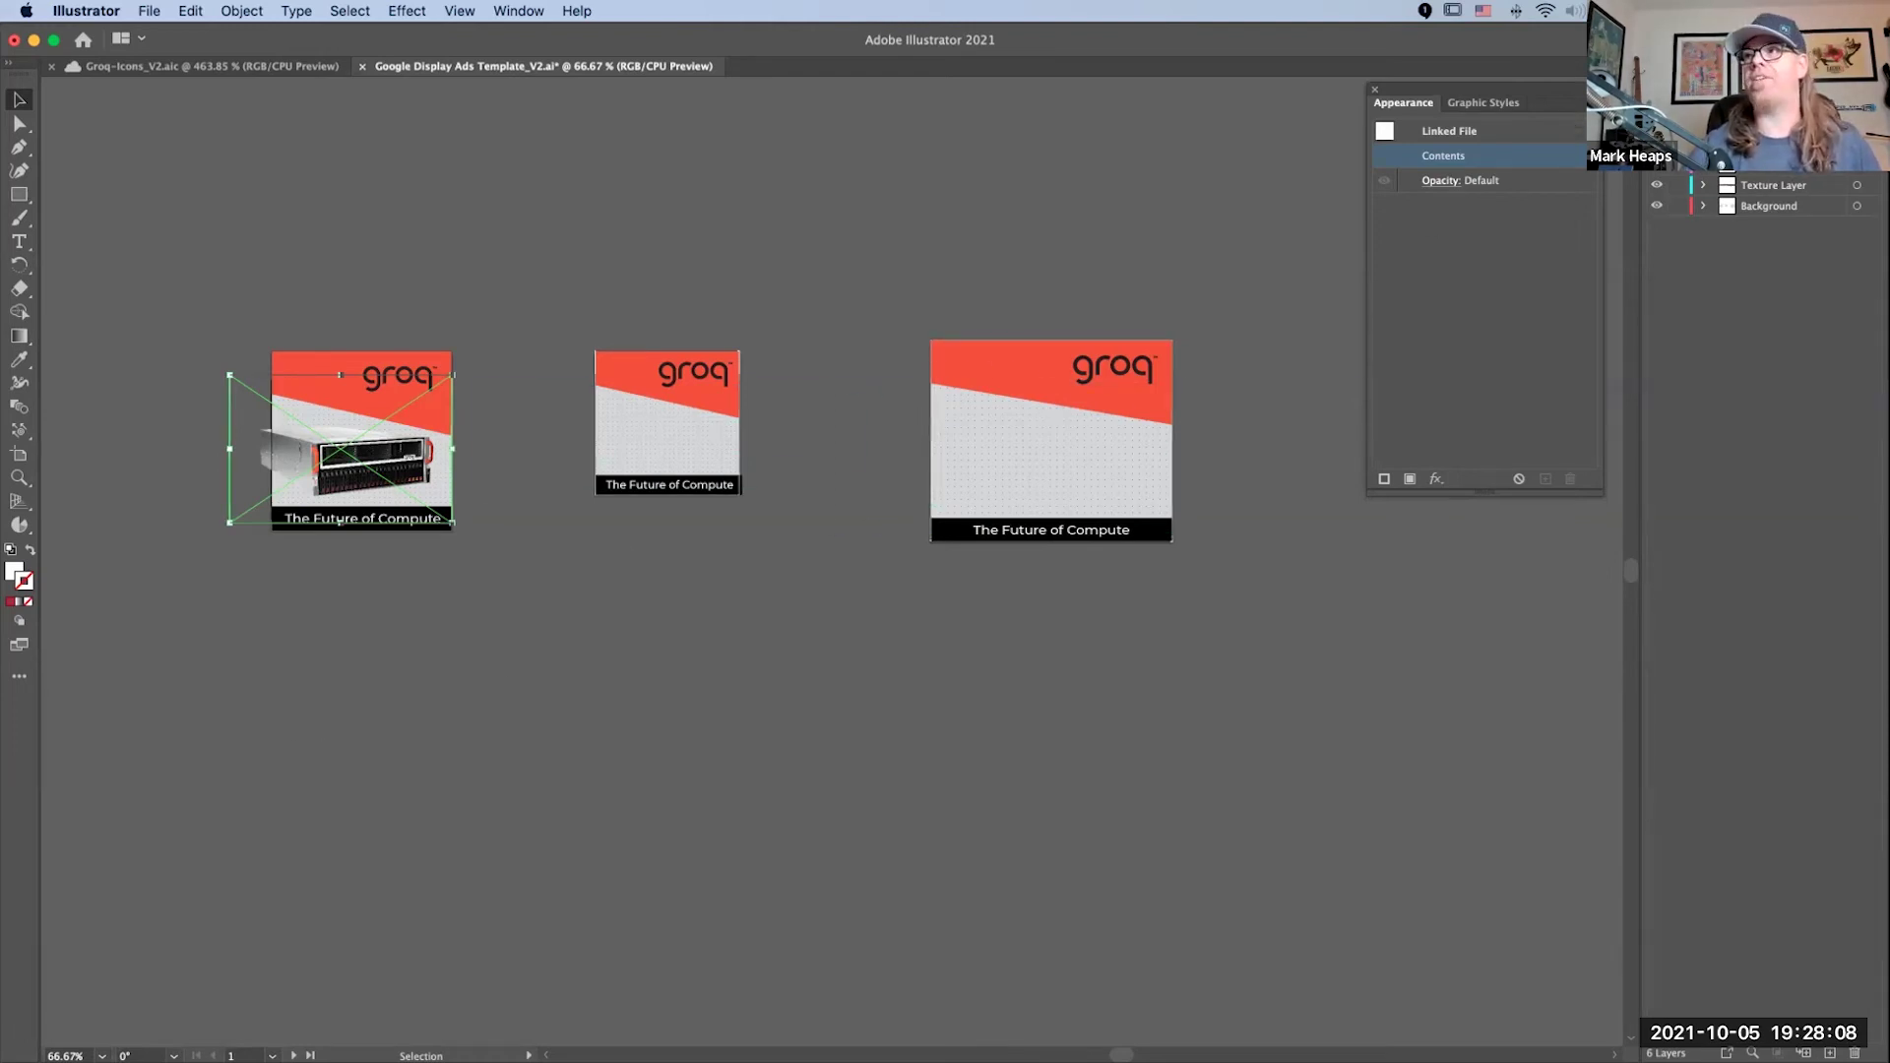
pyautogui.click(1770, 87)
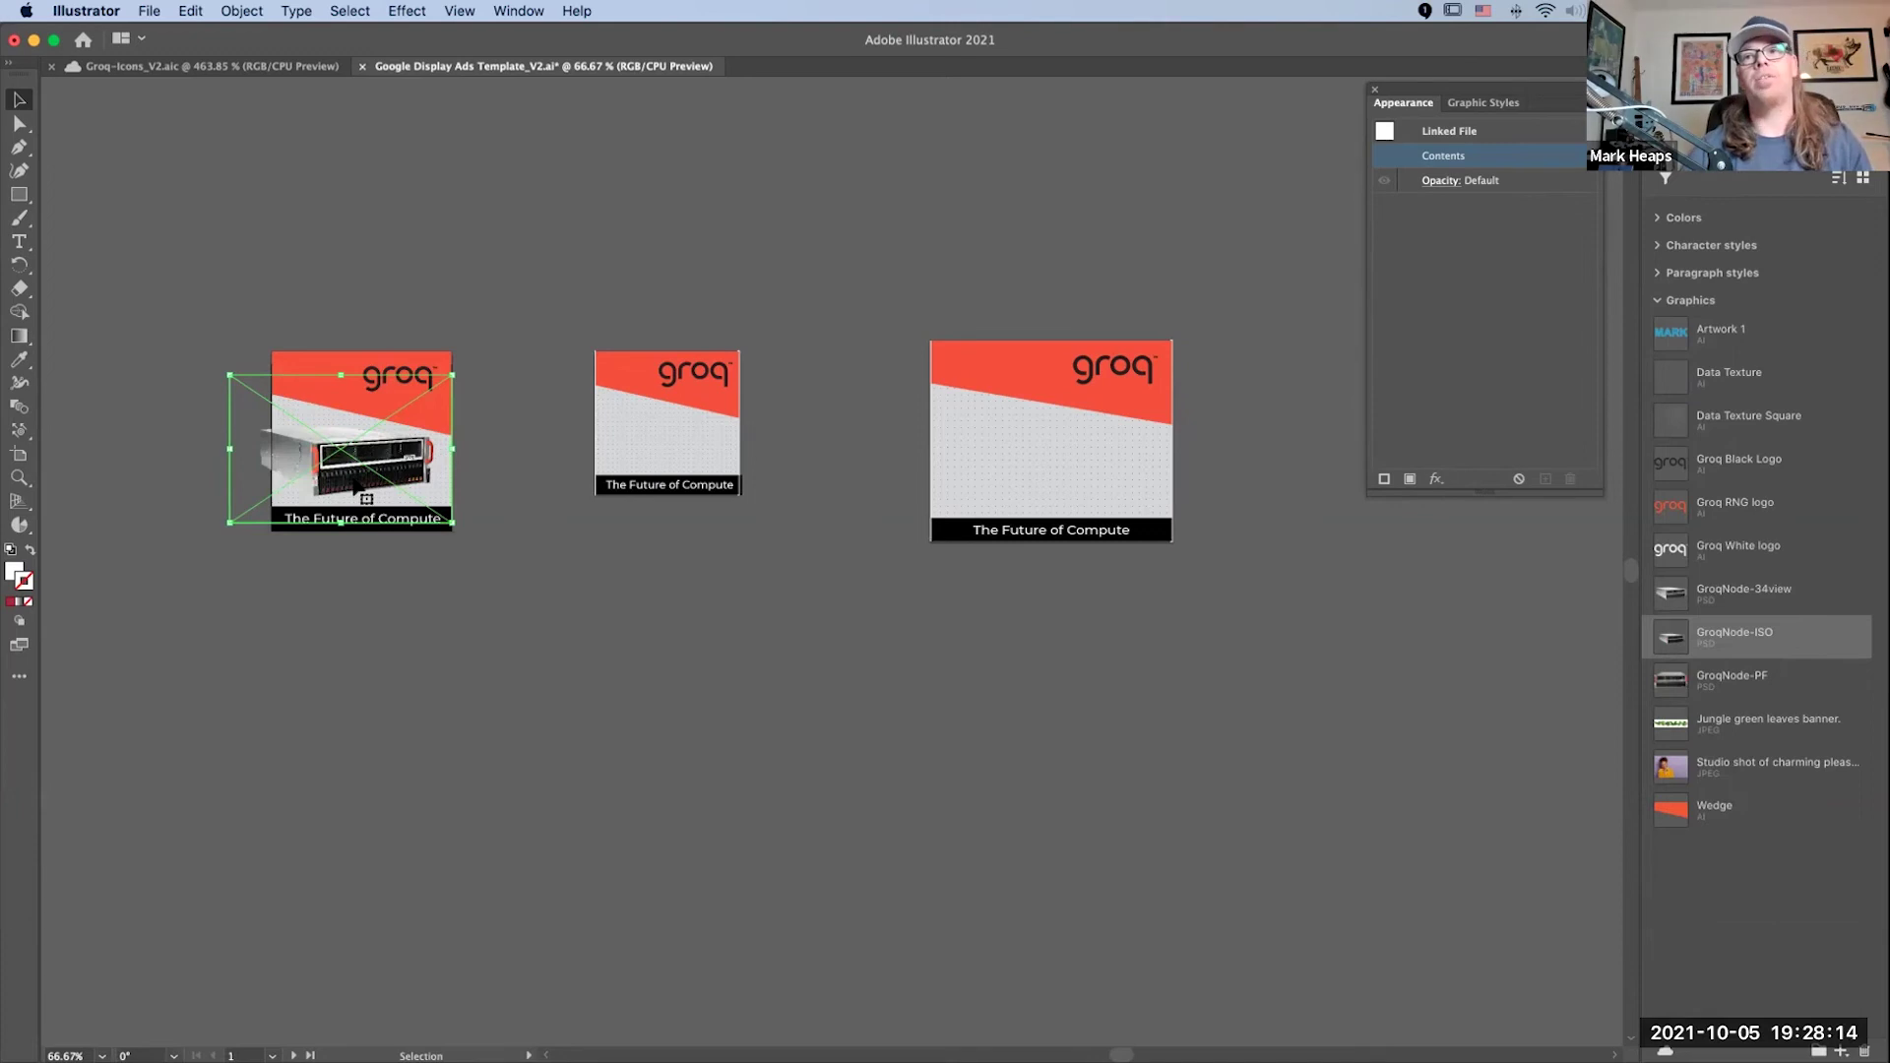
pyautogui.press('Delete')
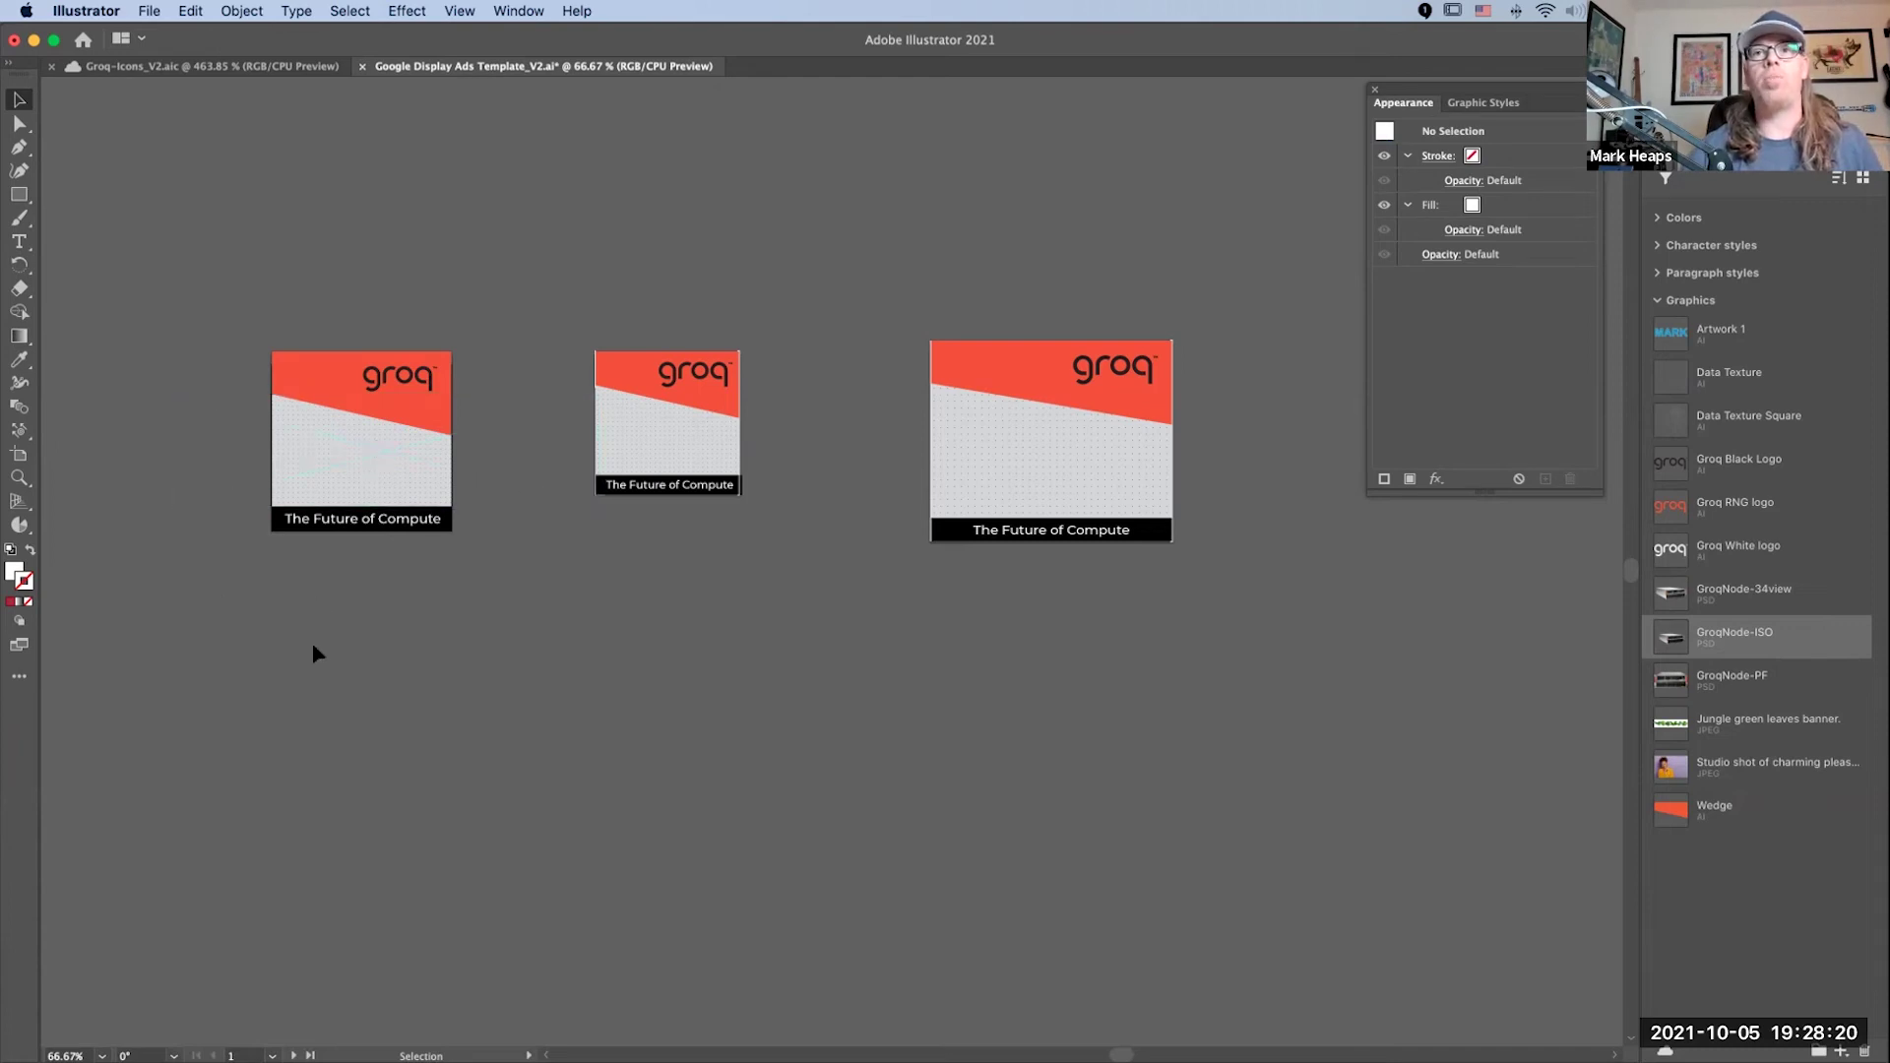
pyautogui.click(190, 12)
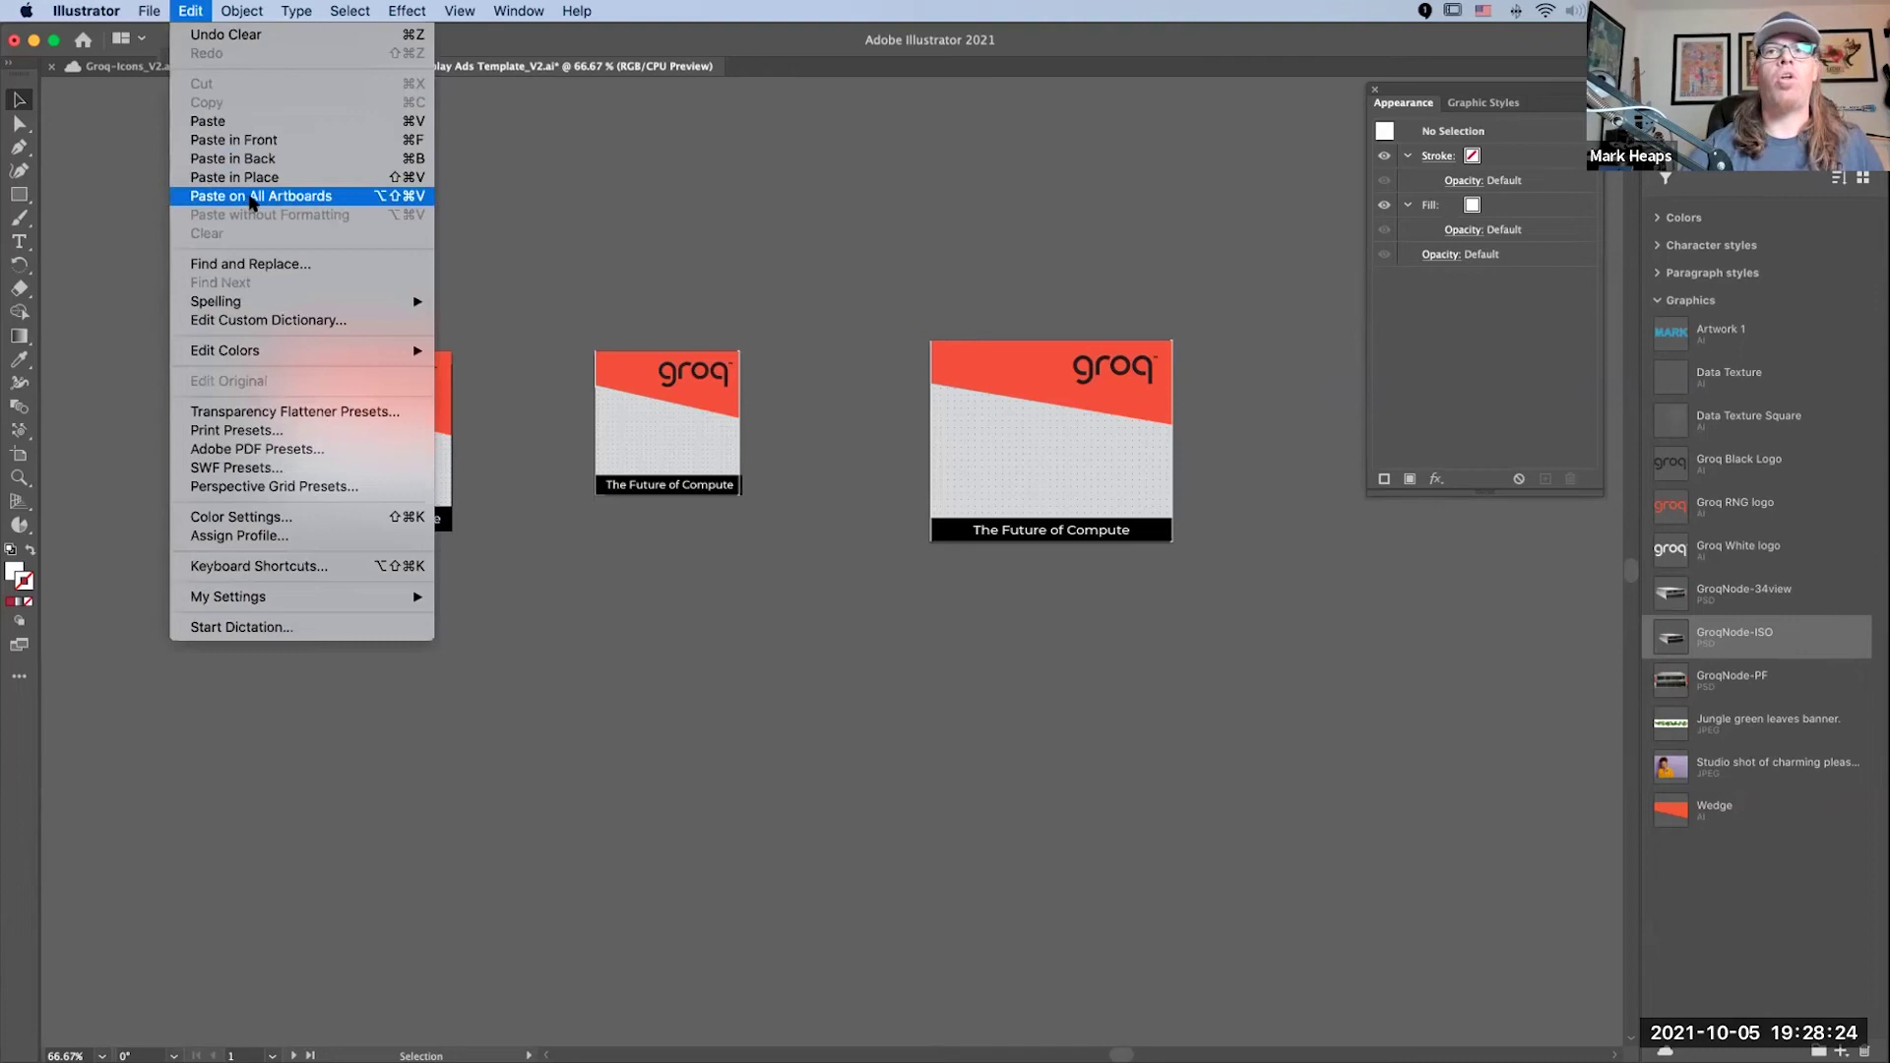
pyautogui.click(253, 197)
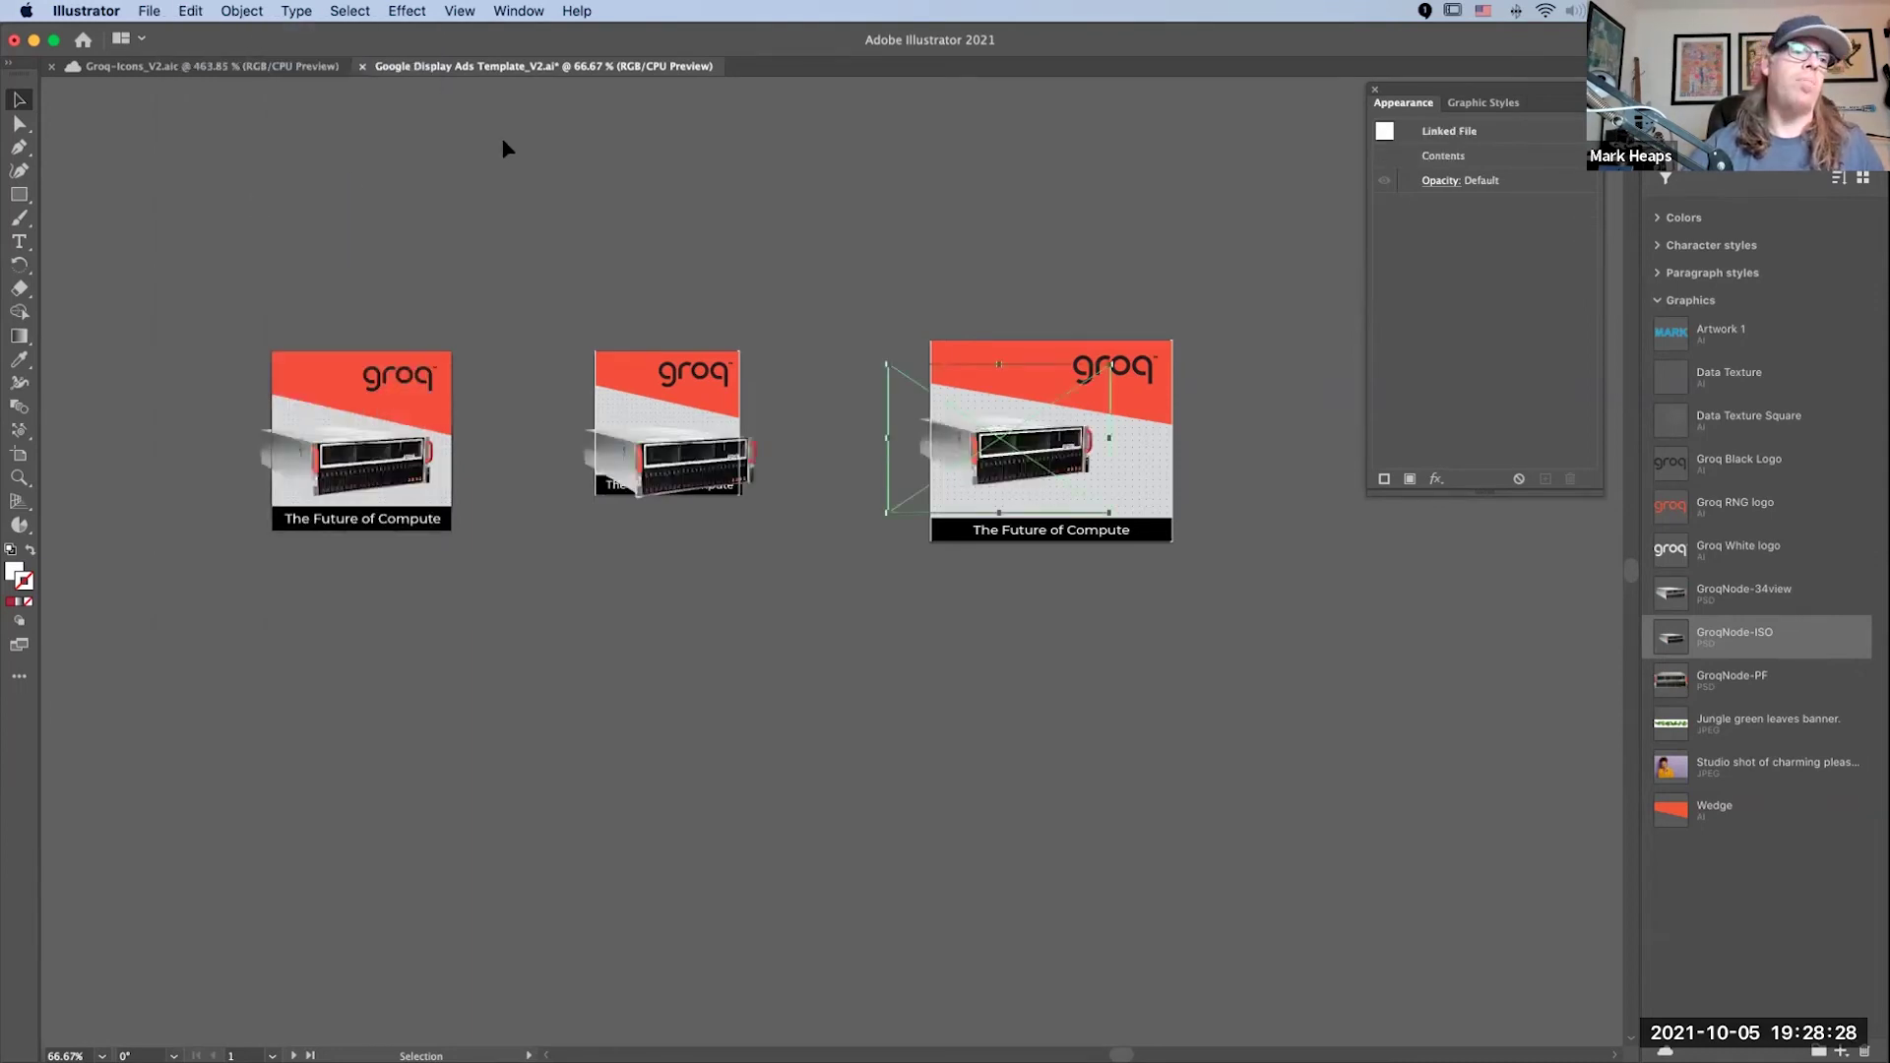
# Step: Scale down the server image on the smallest ad artboard and move it up above the tagline bar
pyautogui.click(771, 367)
pyautogui.click(709, 454)
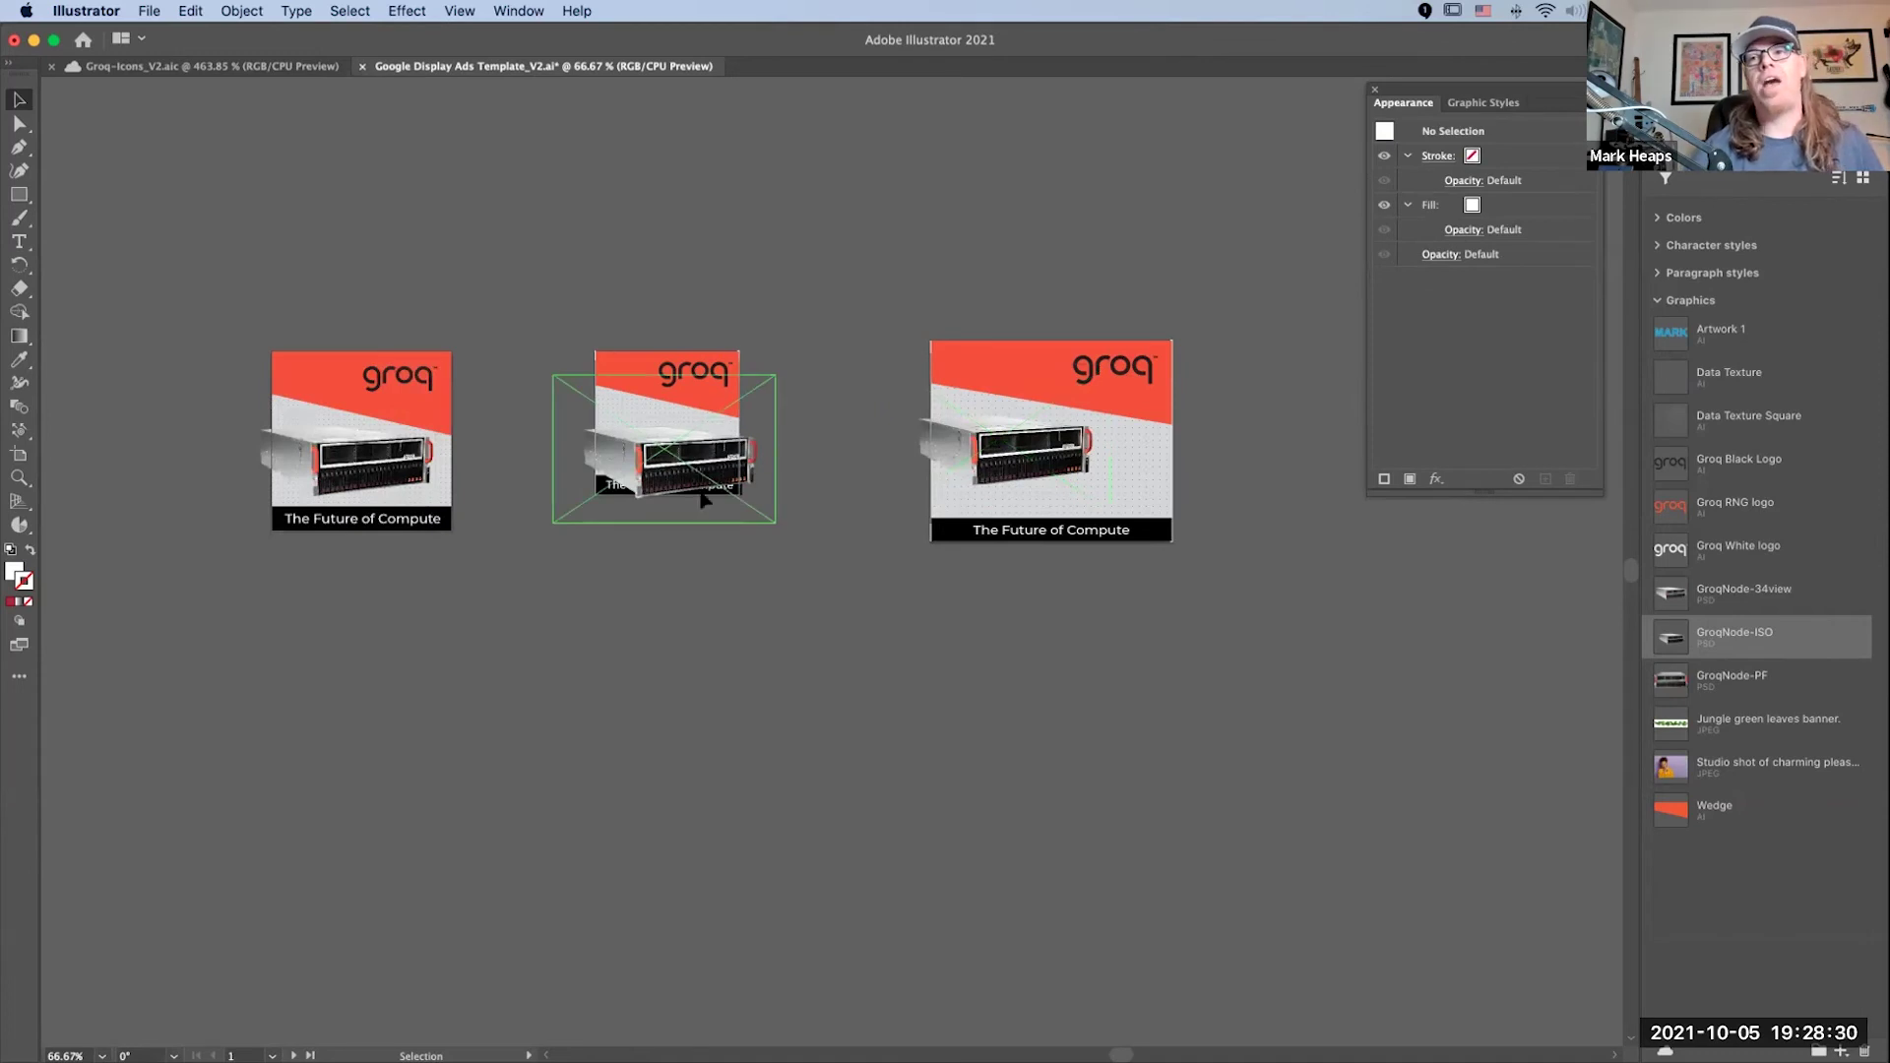
pyautogui.moveTo(769, 522); pyautogui.dragTo(750, 505)
pyautogui.moveTo(667, 445); pyautogui.dragTo(668, 428)
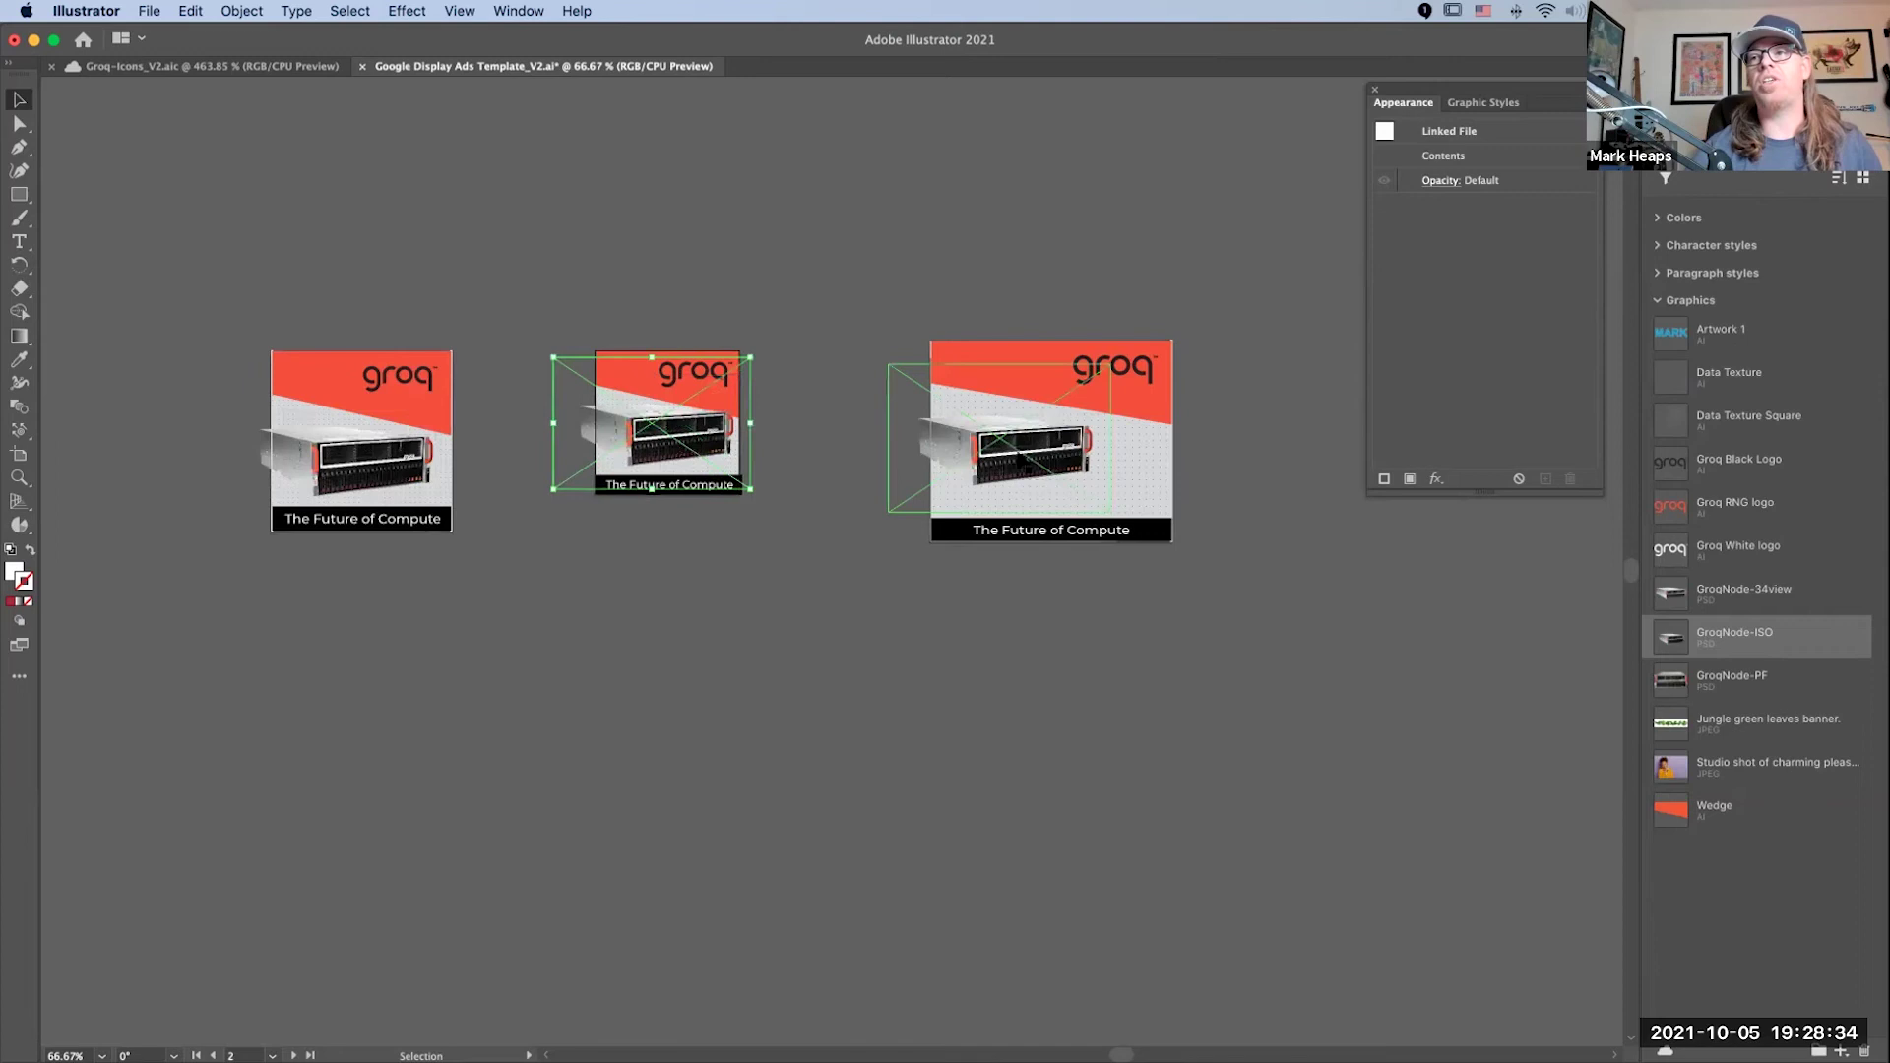
# Step: Enlarge the server image on the widest ad artboard, shift it slightly up above the tagline bar, and deselect it
pyautogui.click(1072, 495)
pyautogui.moveTo(1109, 511); pyautogui.dragTo(1158, 543)
pyautogui.moveTo(1041, 464); pyautogui.dragTo(1036, 446)
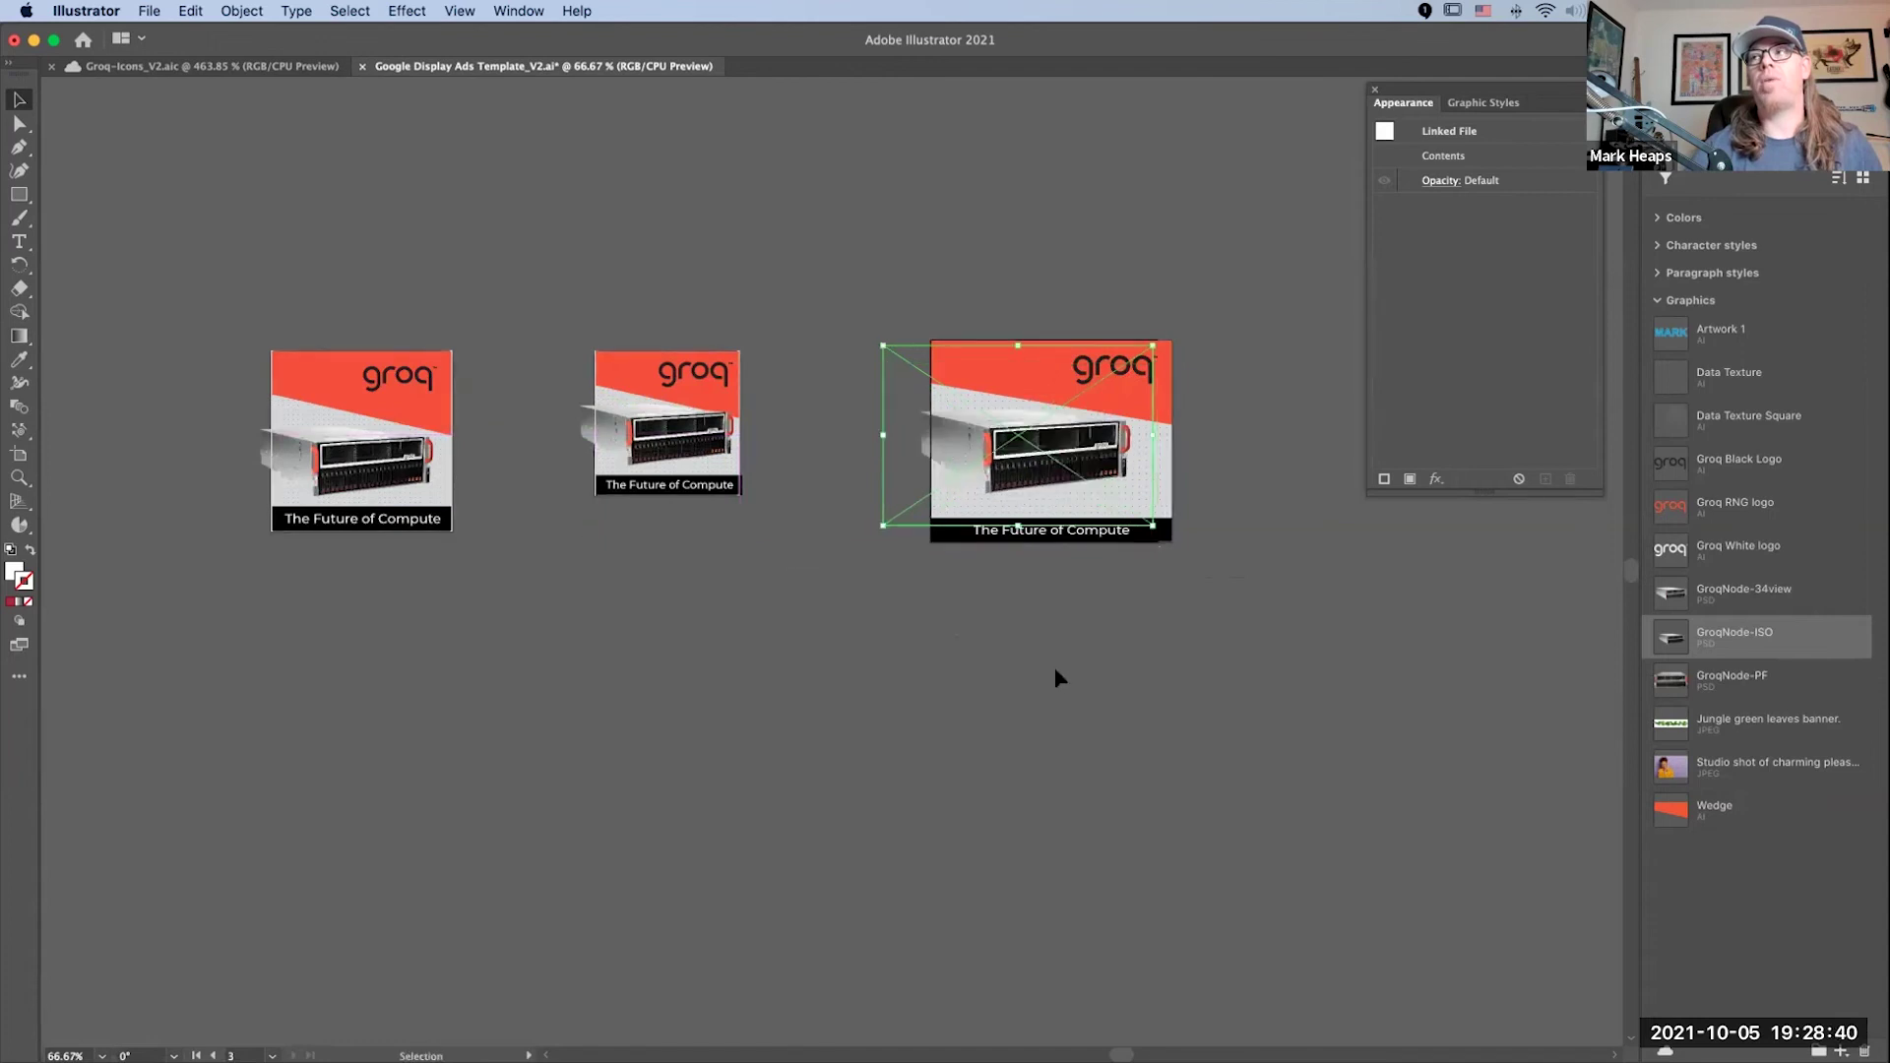
pyautogui.click(1093, 778)
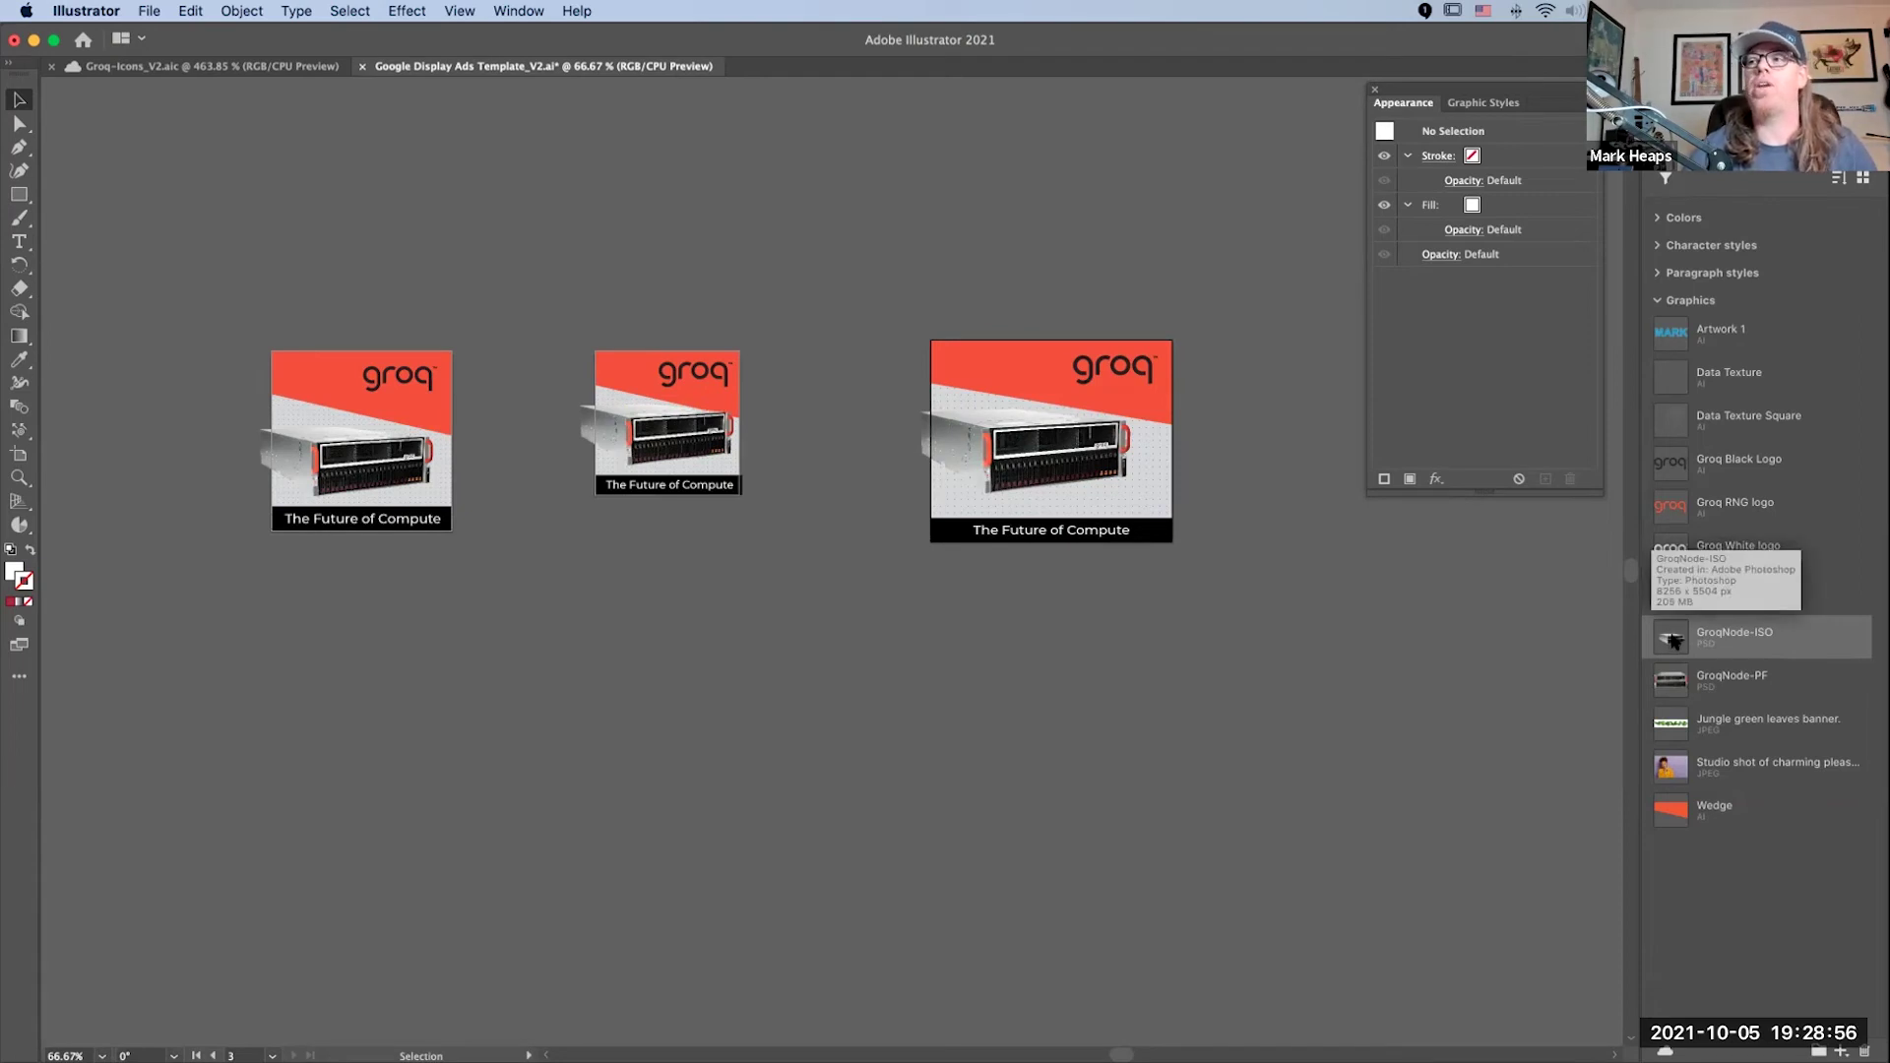
# Step: Switch to Photoshop and apply Camera Raw's Auto adjustment to the _DVH9314 smart object inside GroqNode-ISO.psd
pyautogui.press('super+Tab')
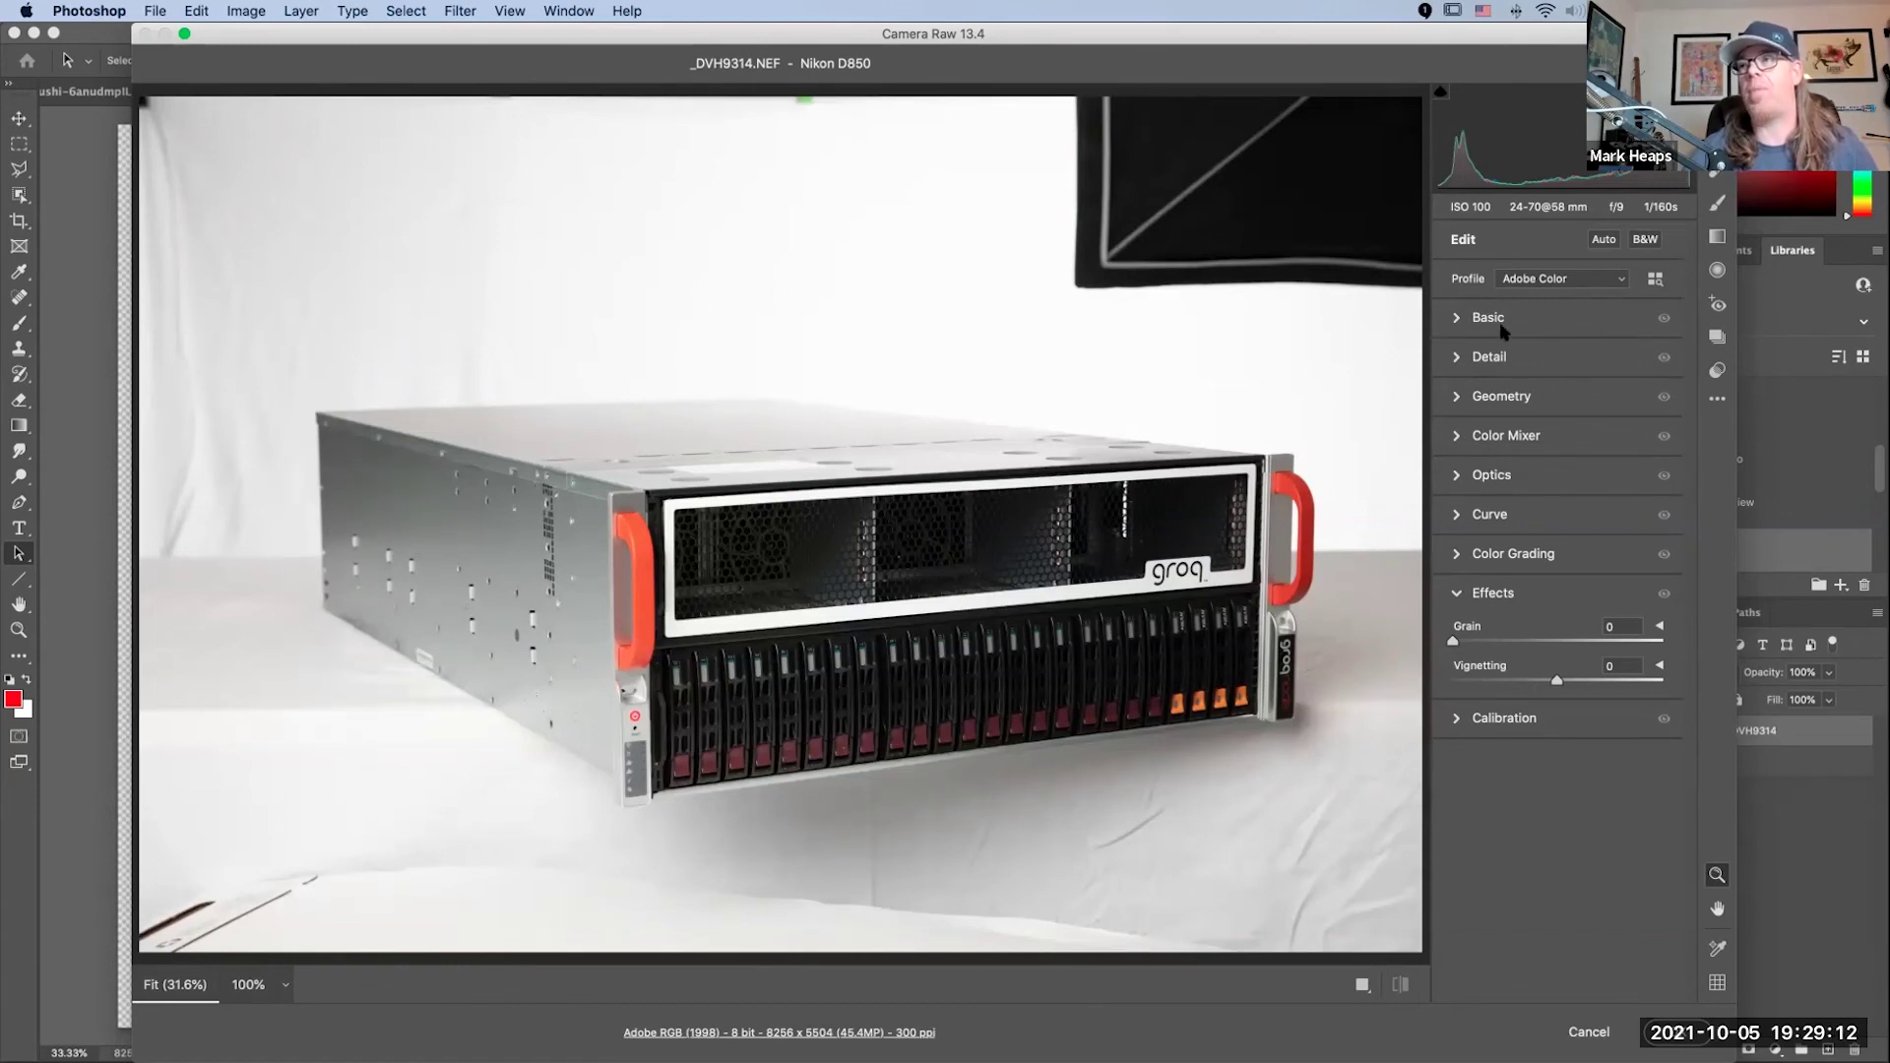
pyautogui.click(1454, 319)
pyautogui.click(1455, 321)
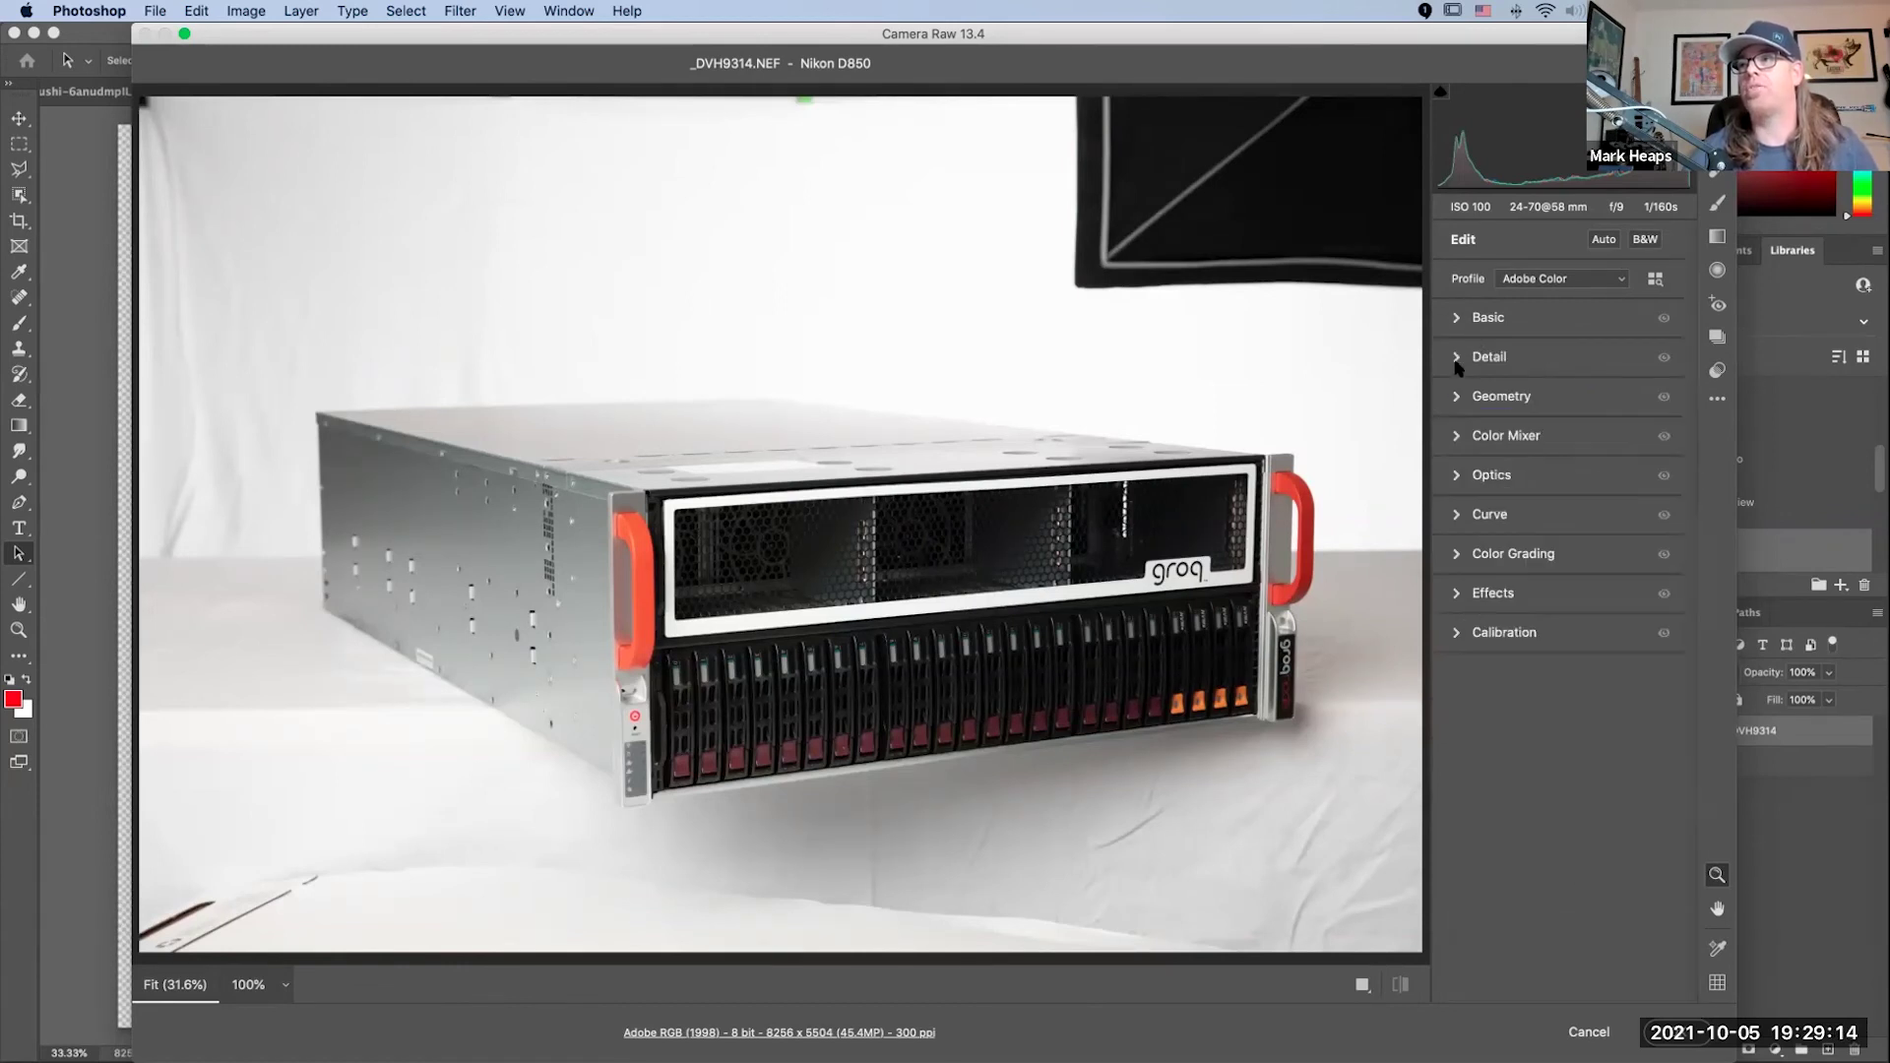
pyautogui.click(1459, 360)
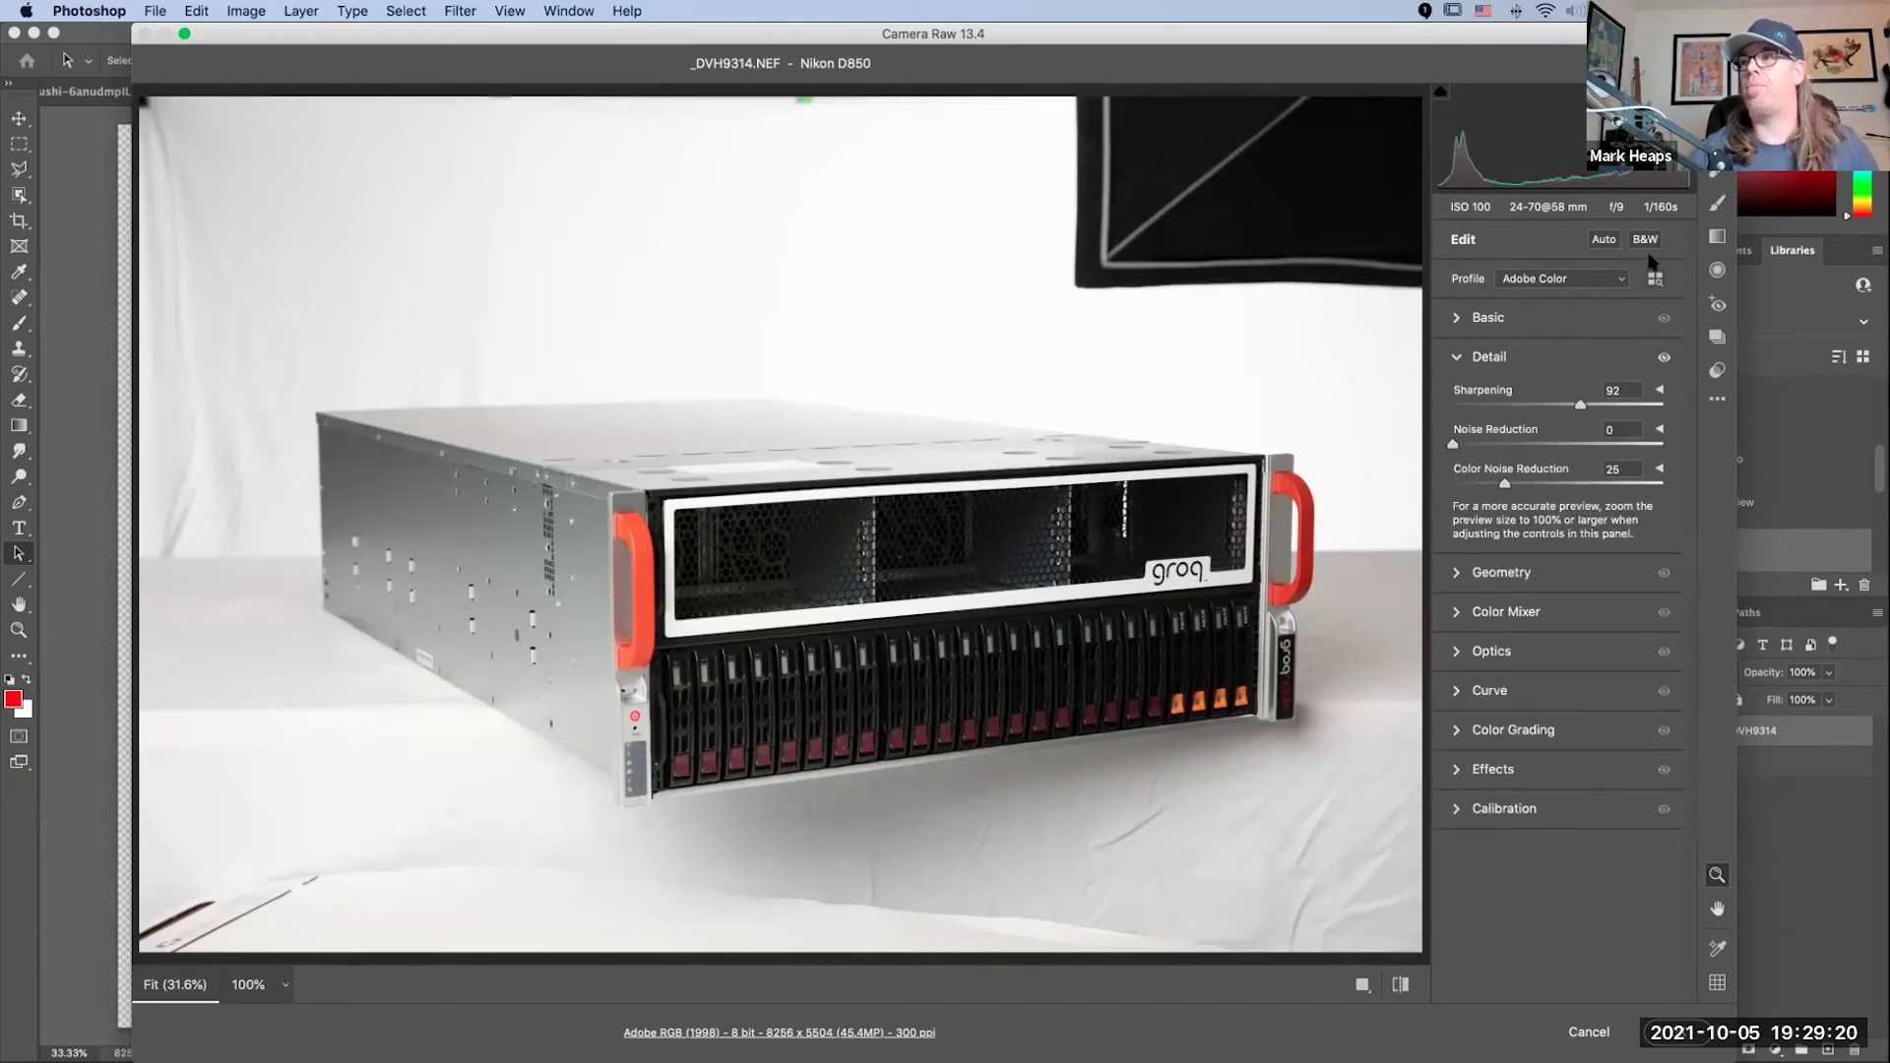
pyautogui.click(1603, 243)
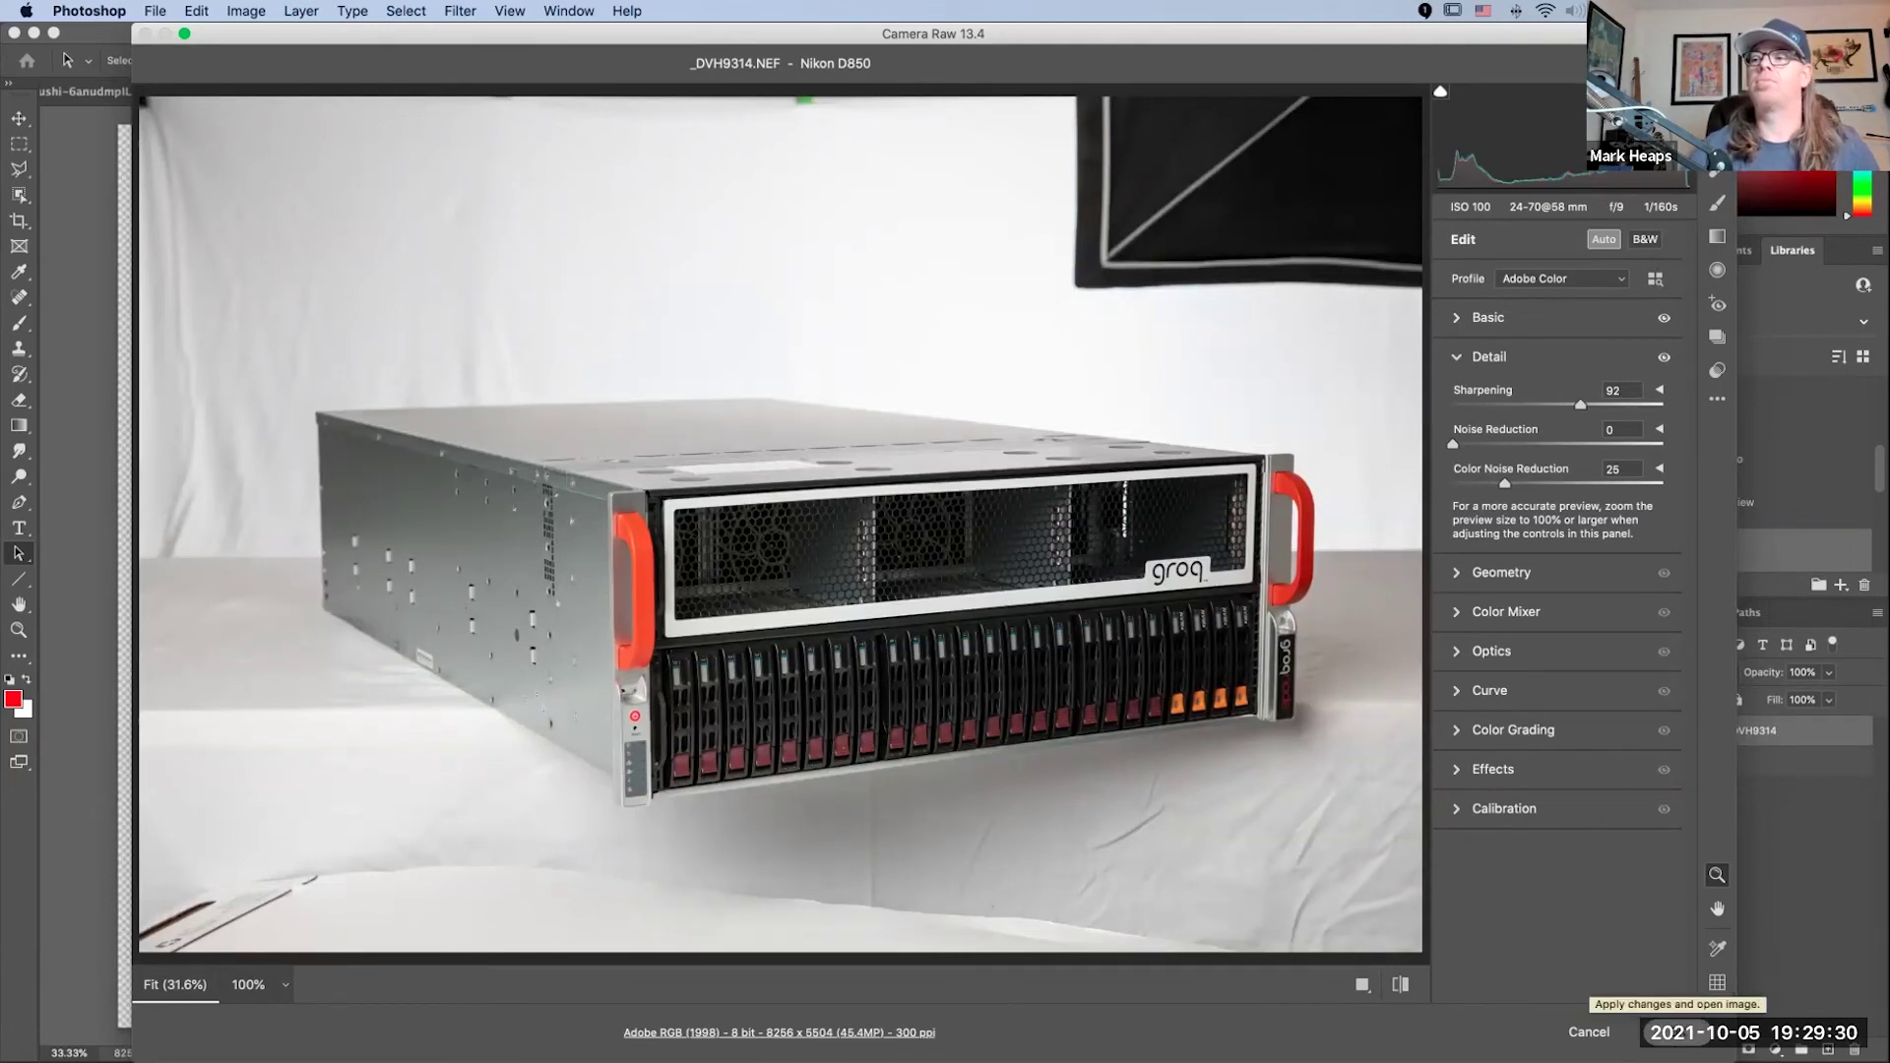
pyautogui.click(1678, 1031)
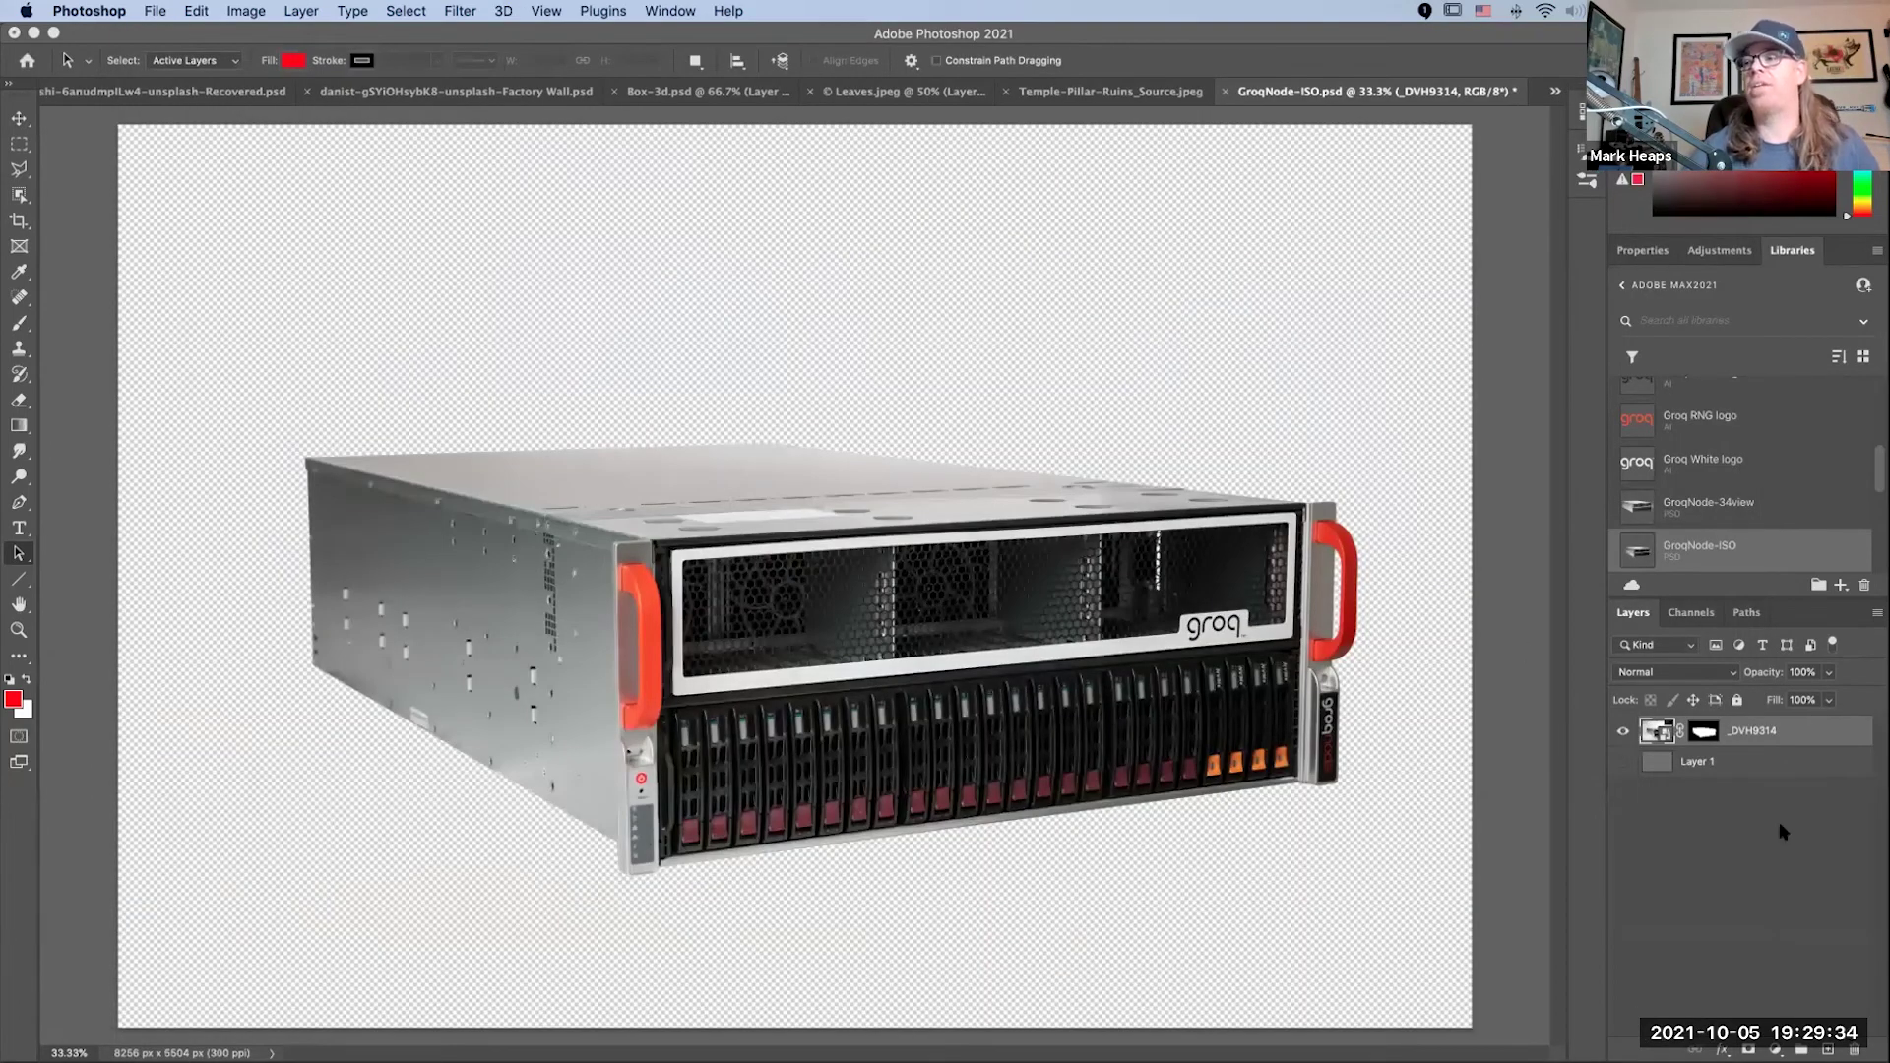
# Step: Add a red-to-white Gradient Map adjustment layer above _DVH9314, then save and close GroqNode-ISO.psd
pyautogui.click(1775, 1049)
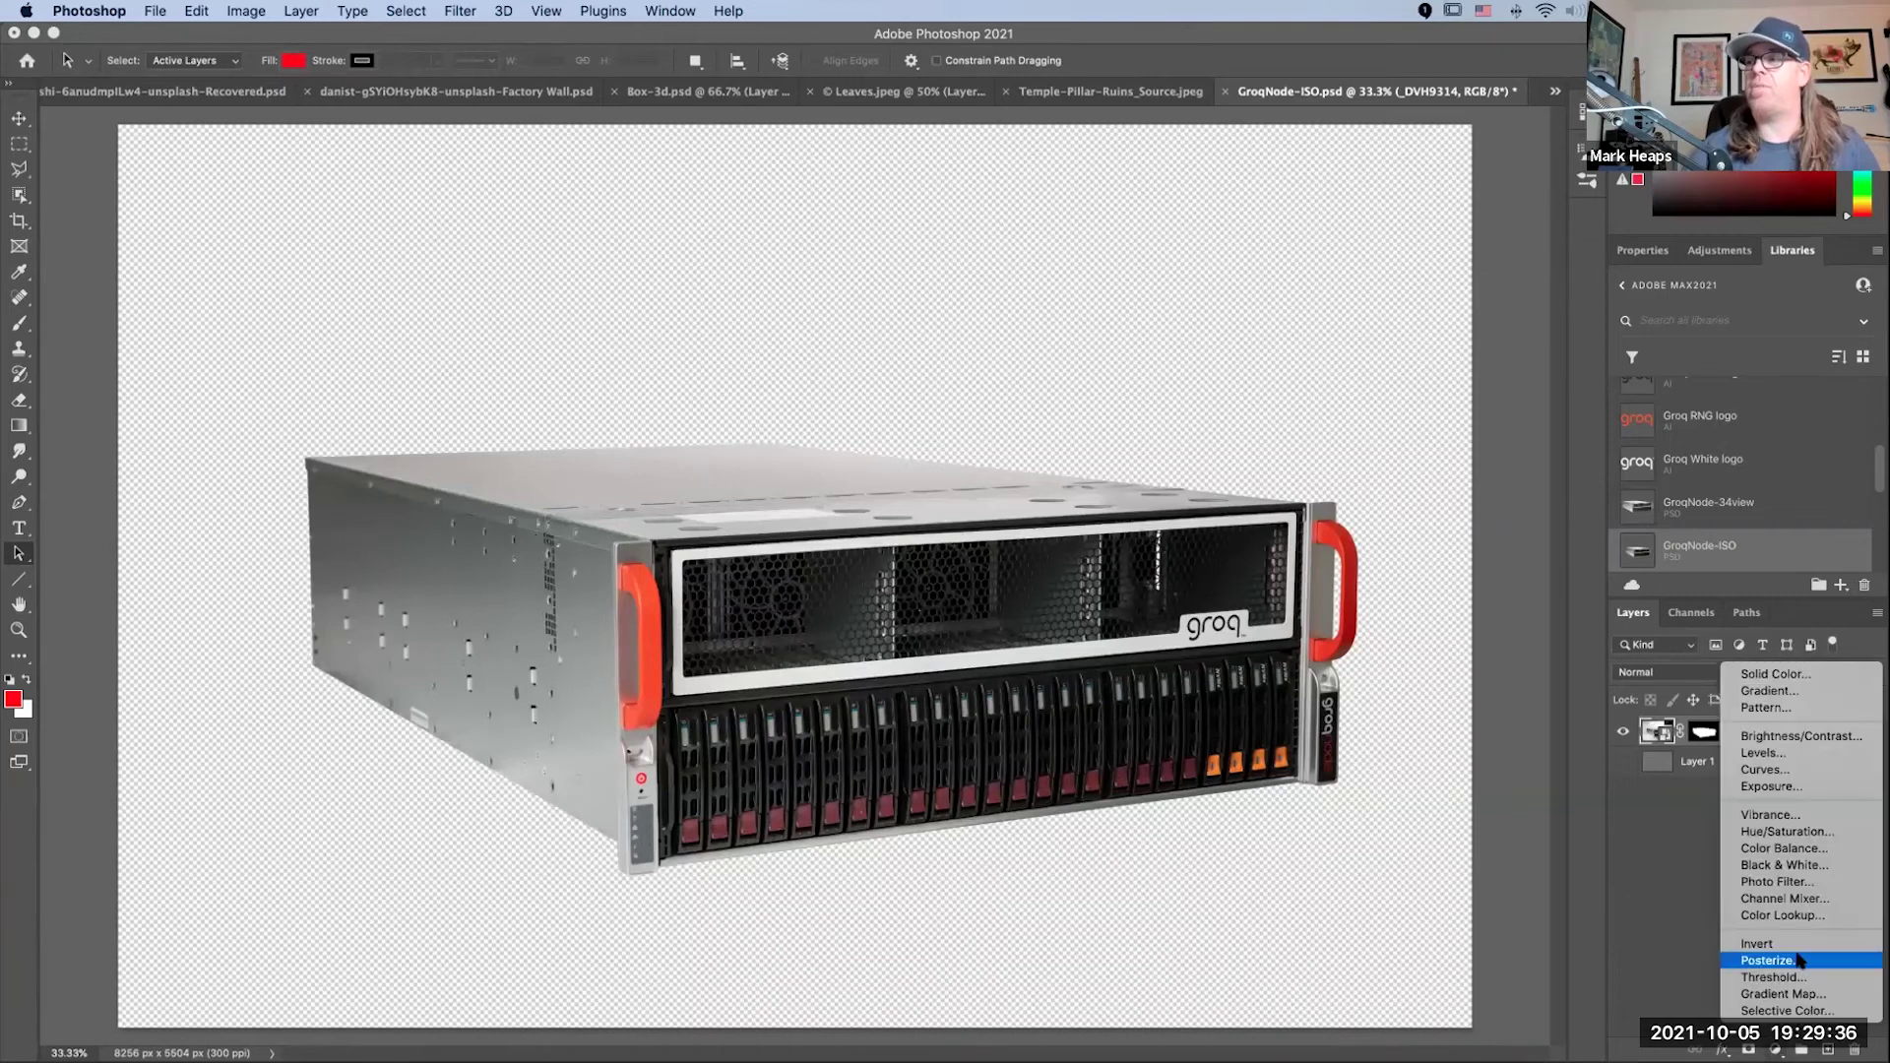
pyautogui.click(1781, 993)
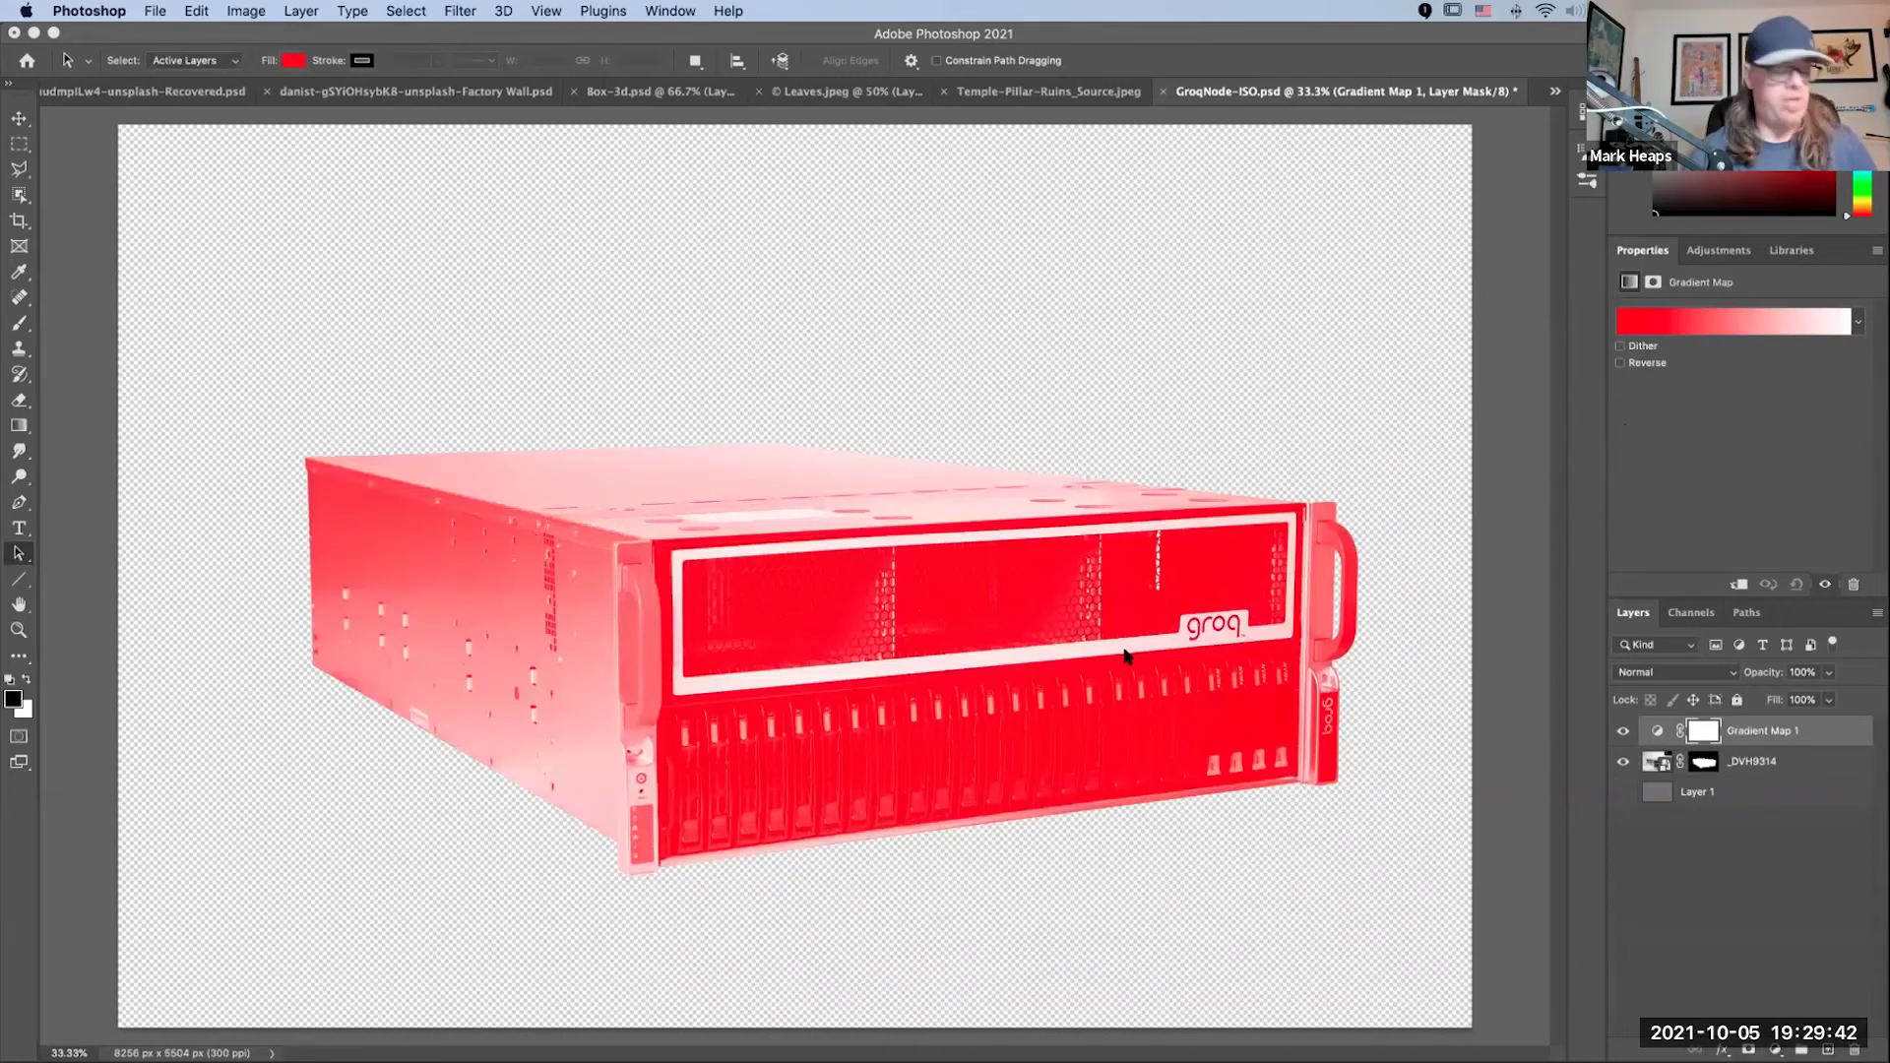
pyautogui.press('super+s')
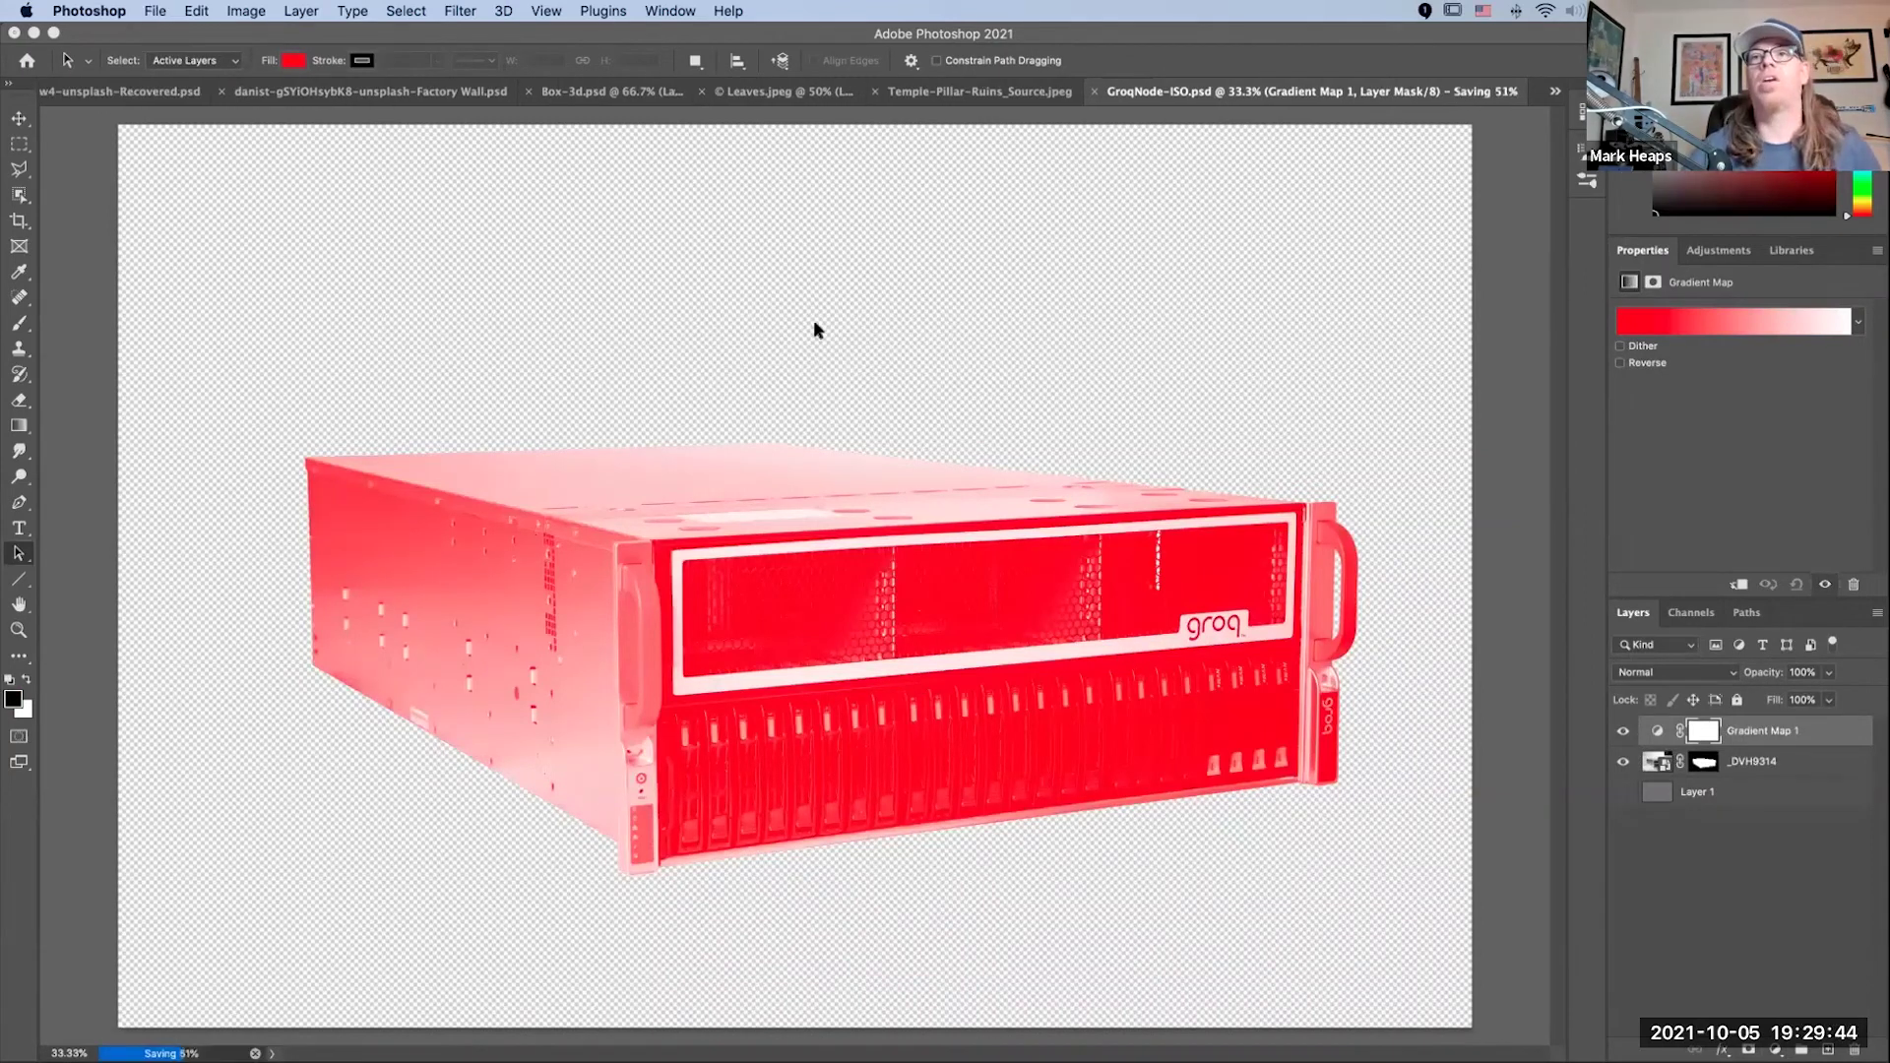
pyautogui.press('super+w')
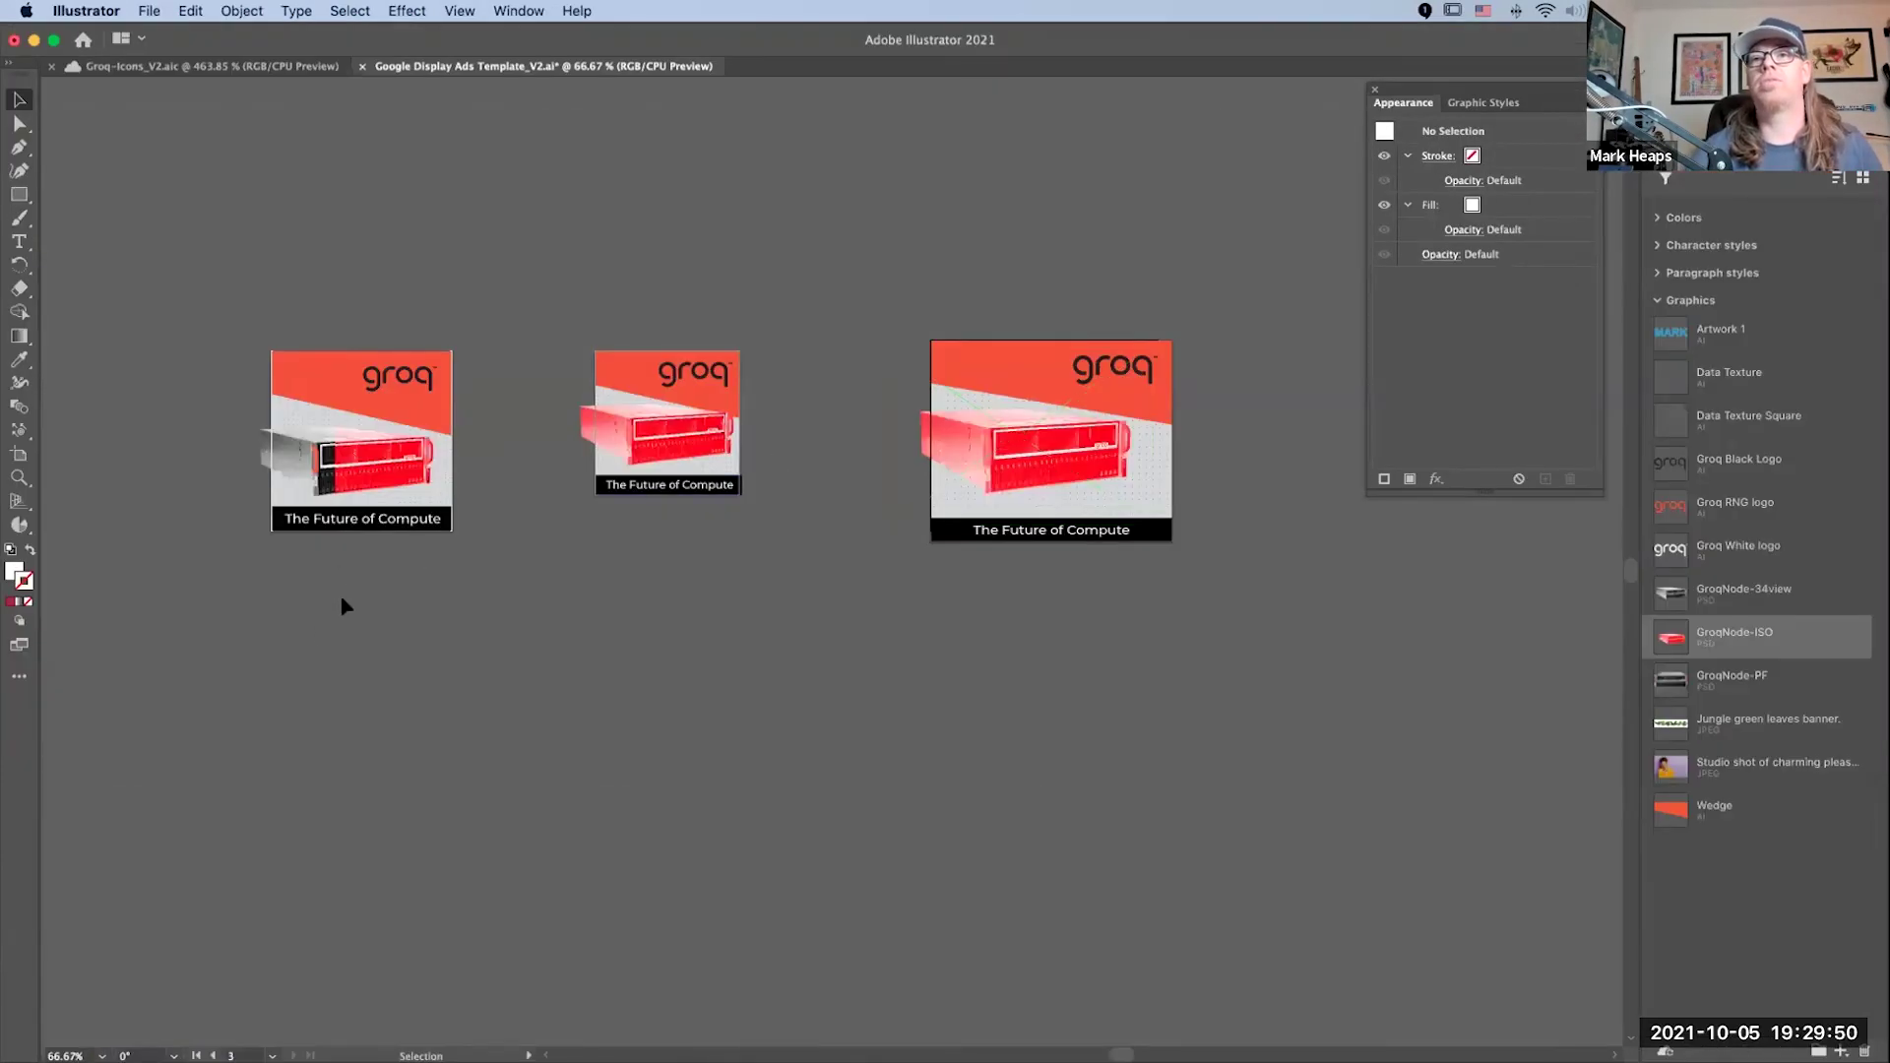
# Step: In Illustrator's library, collapse the Graphics group and expand the Character styles and Paragraph styles groups
pyautogui.press('super+equal')
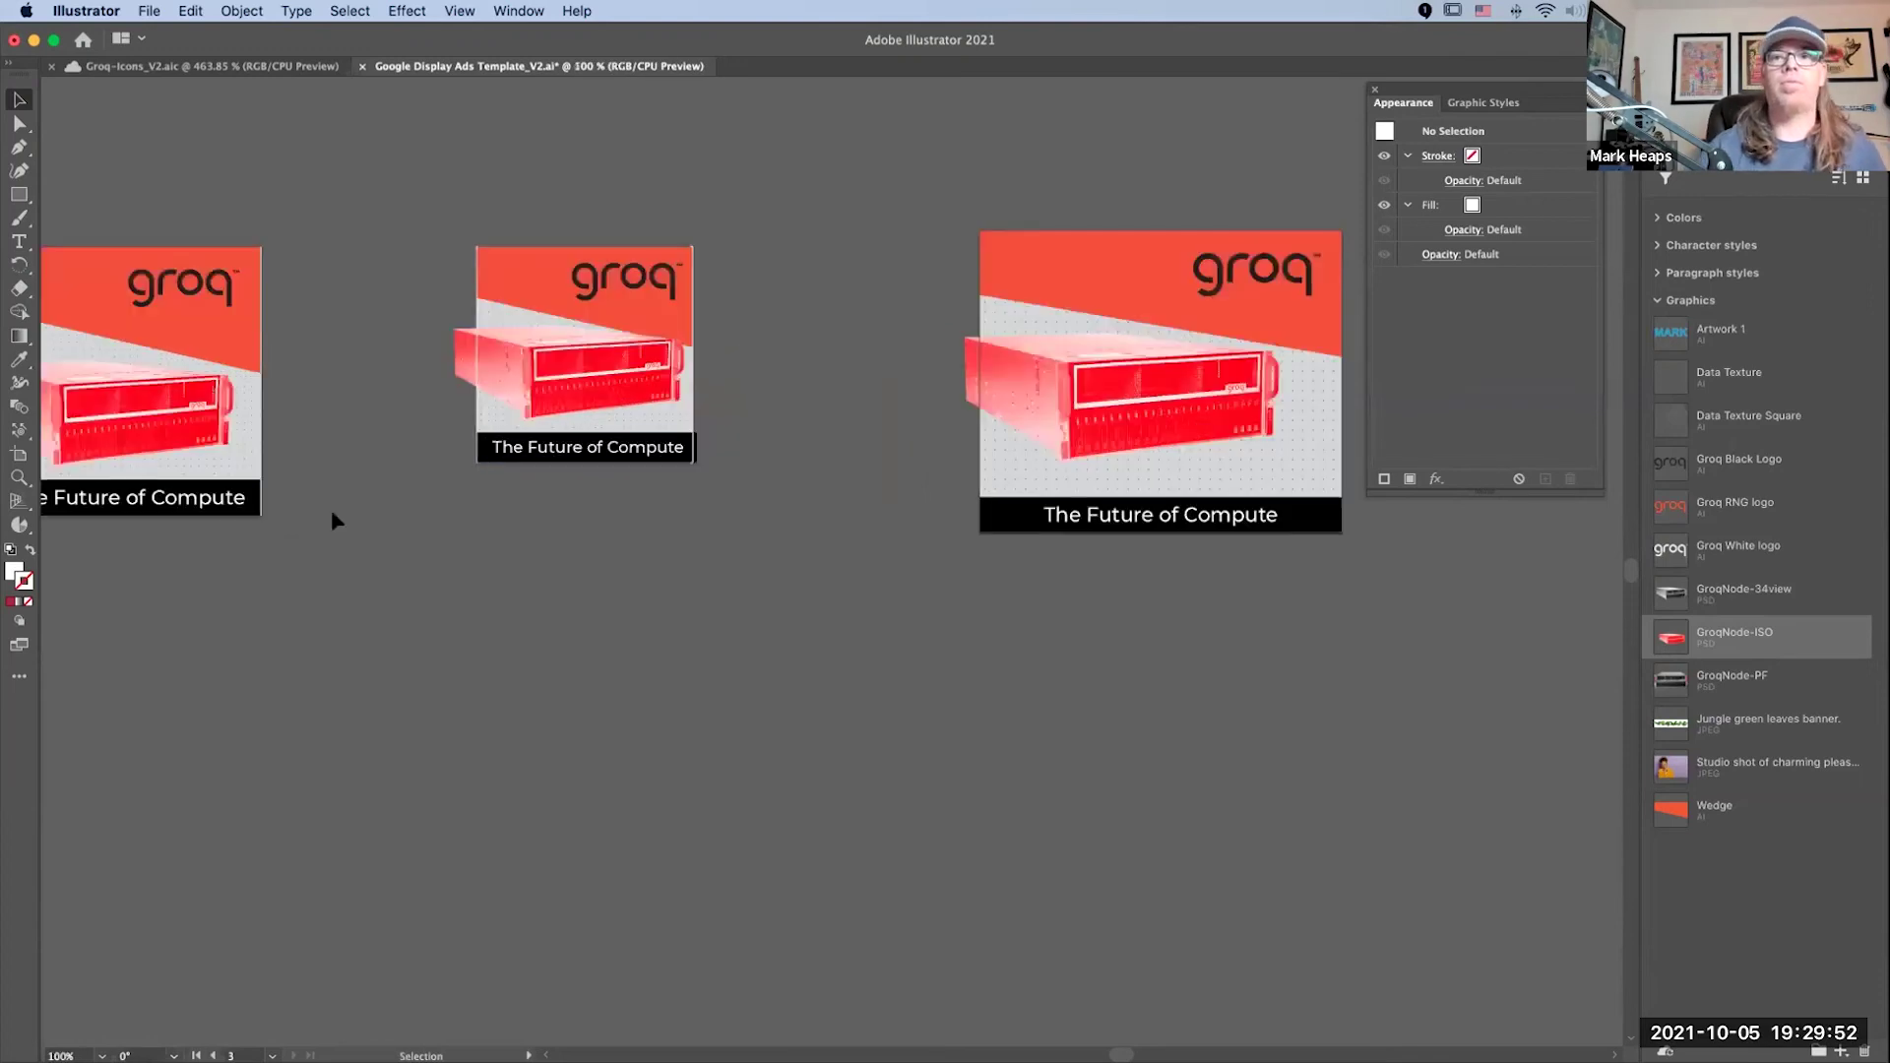
pyautogui.moveTo(535, 536); pyautogui.dragTo(663, 771)
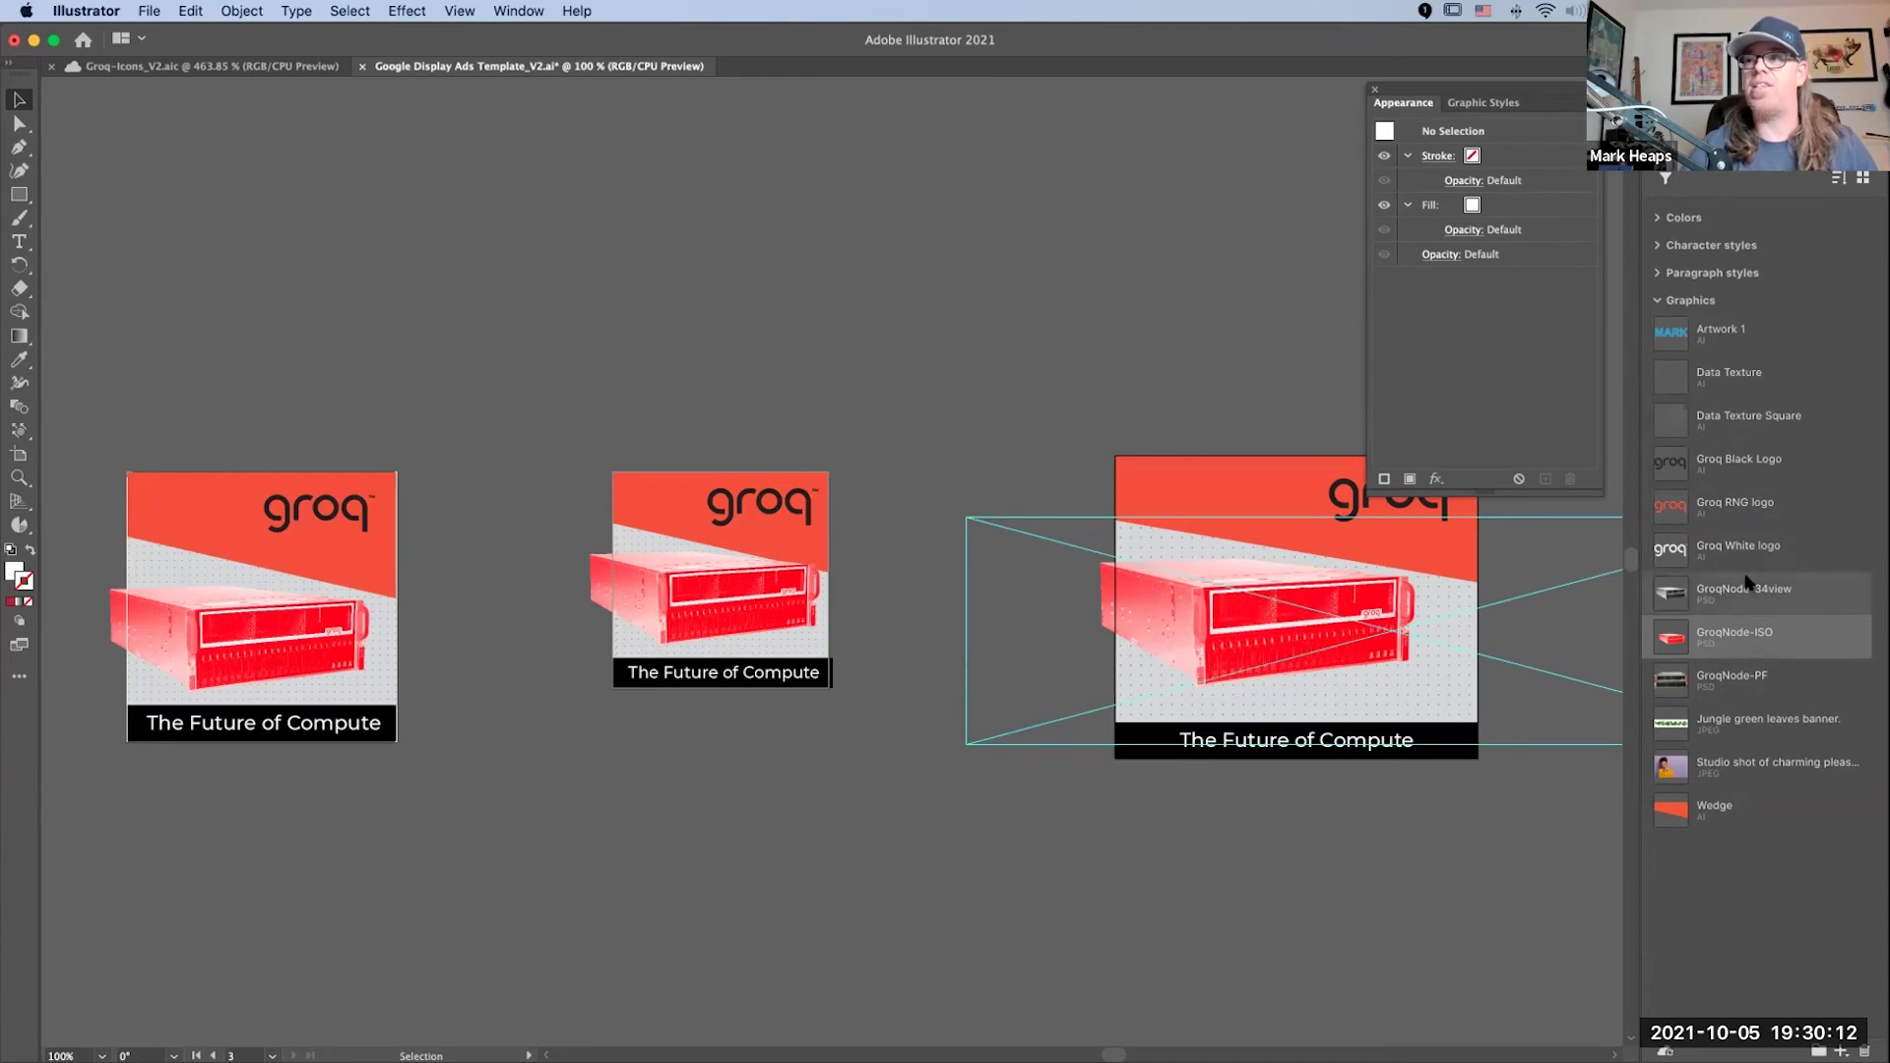
pyautogui.click(1664, 302)
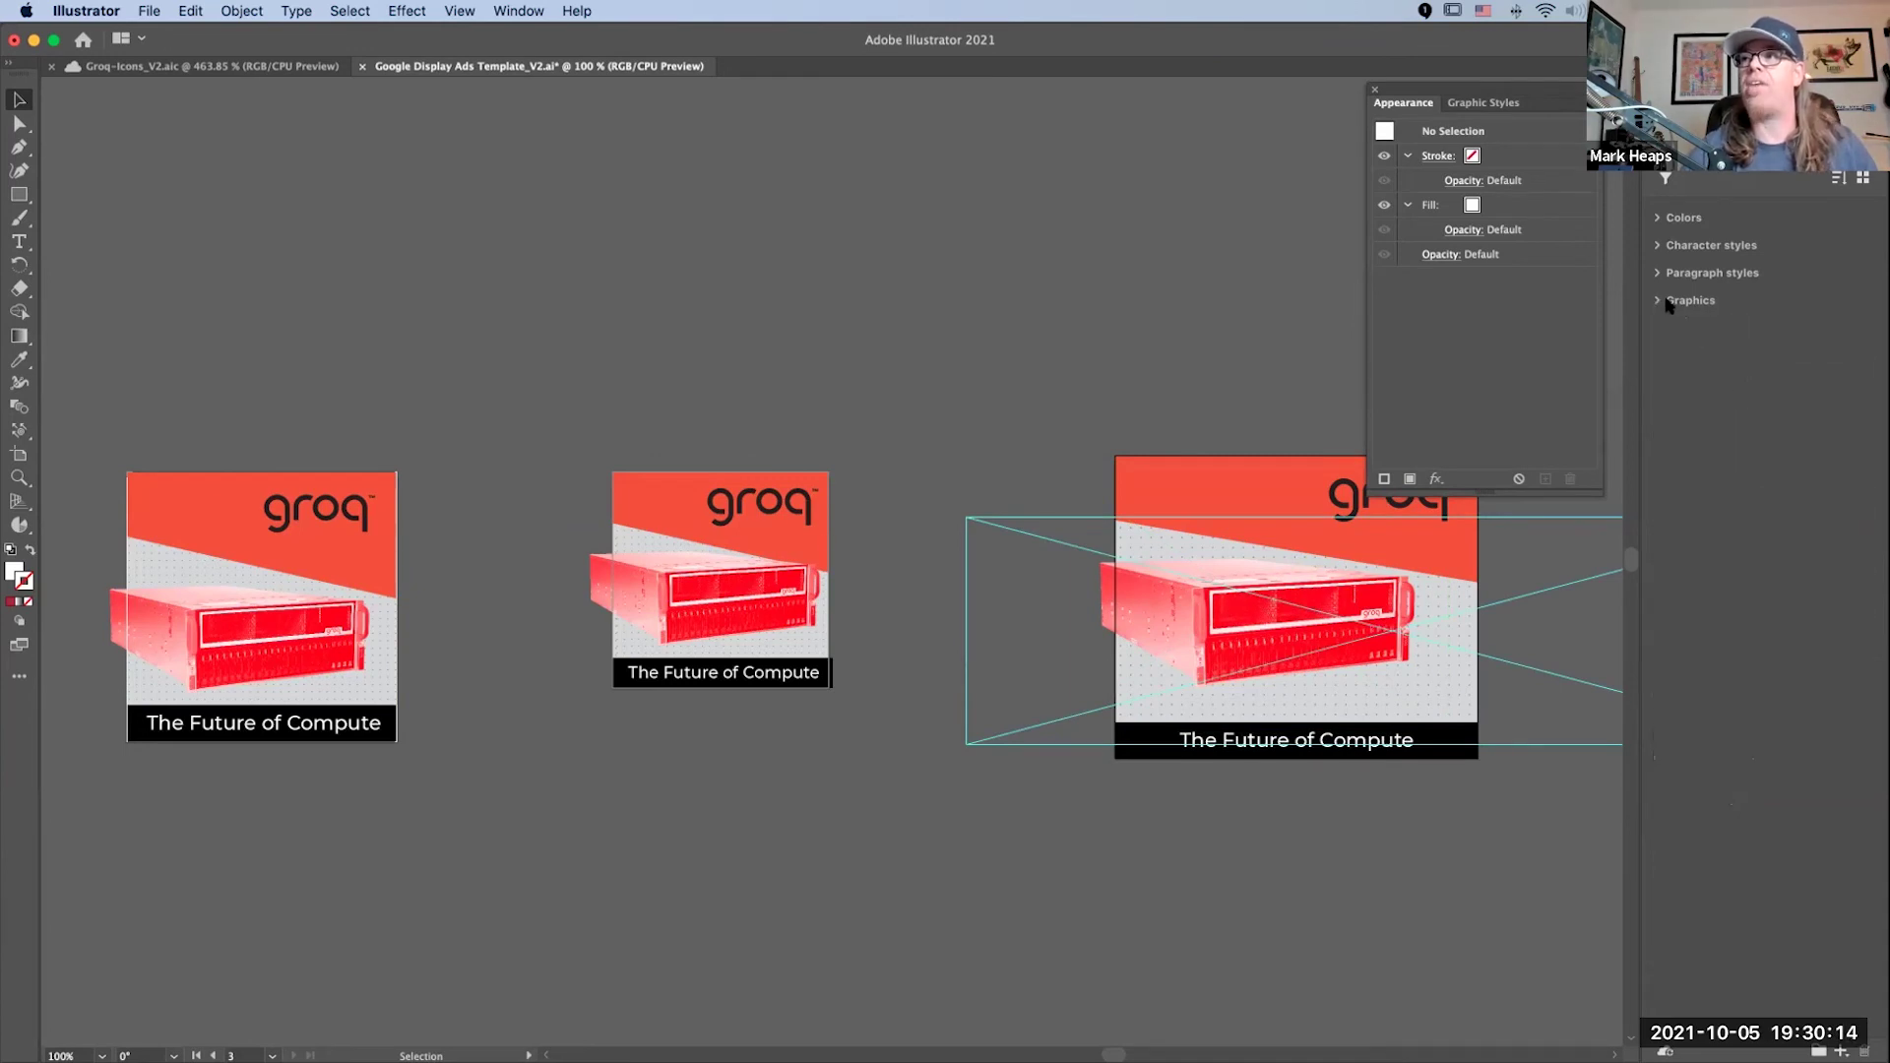
pyautogui.click(1660, 247)
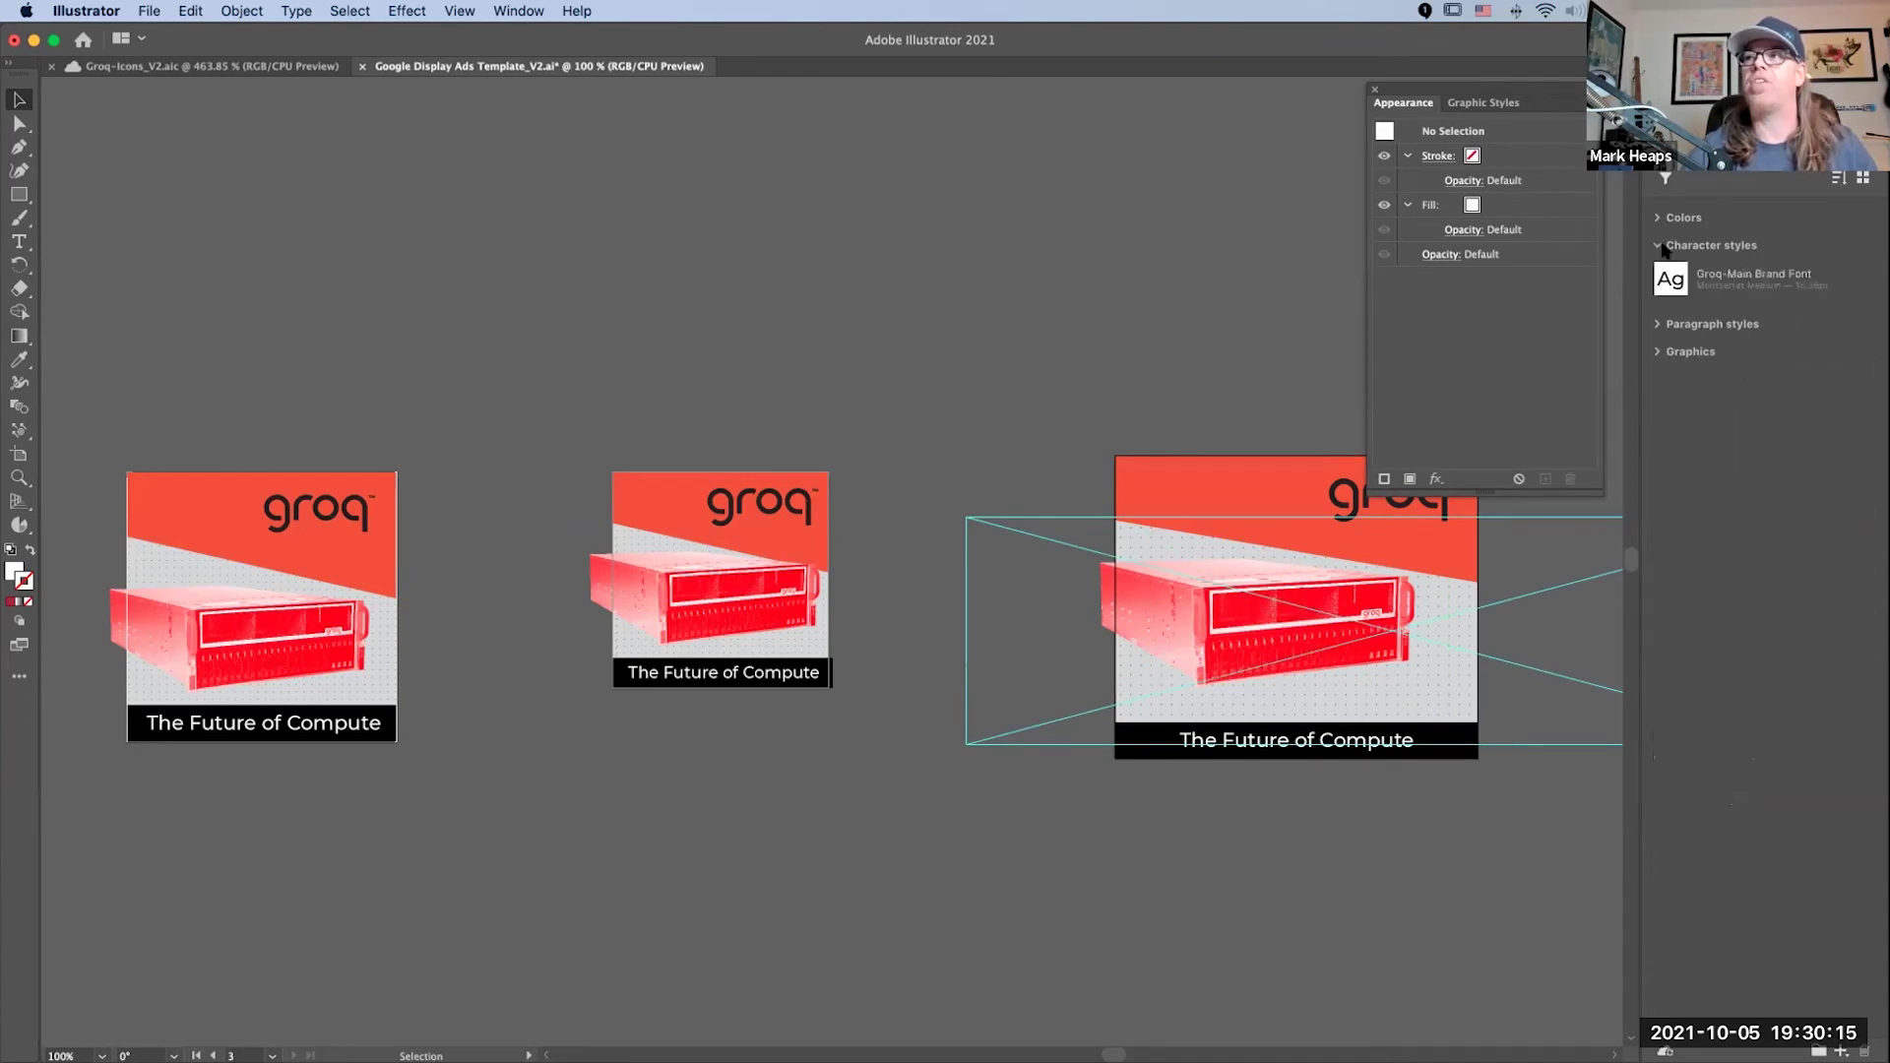
pyautogui.click(1659, 323)
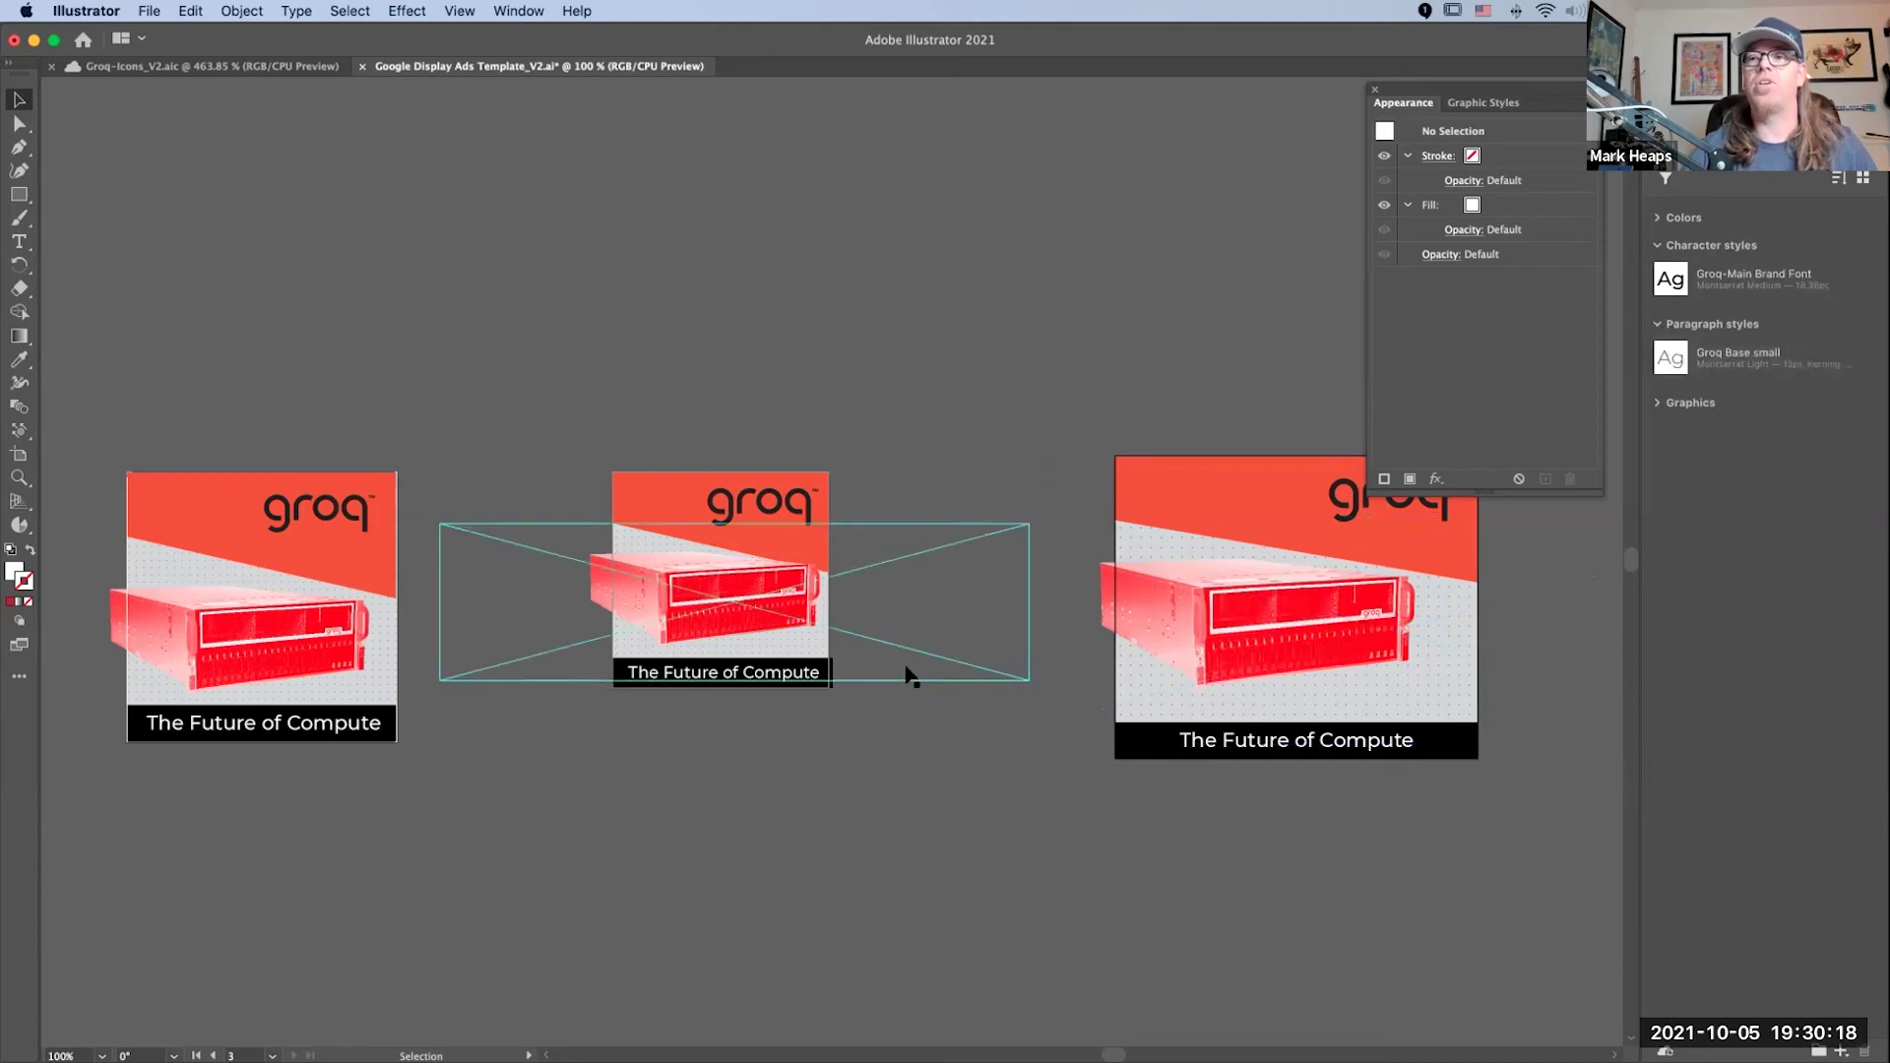
# Step: Create a point text reading "USER GROUP", enlarge it greatly, and place it below the middle ad artboard
pyautogui.press('t')
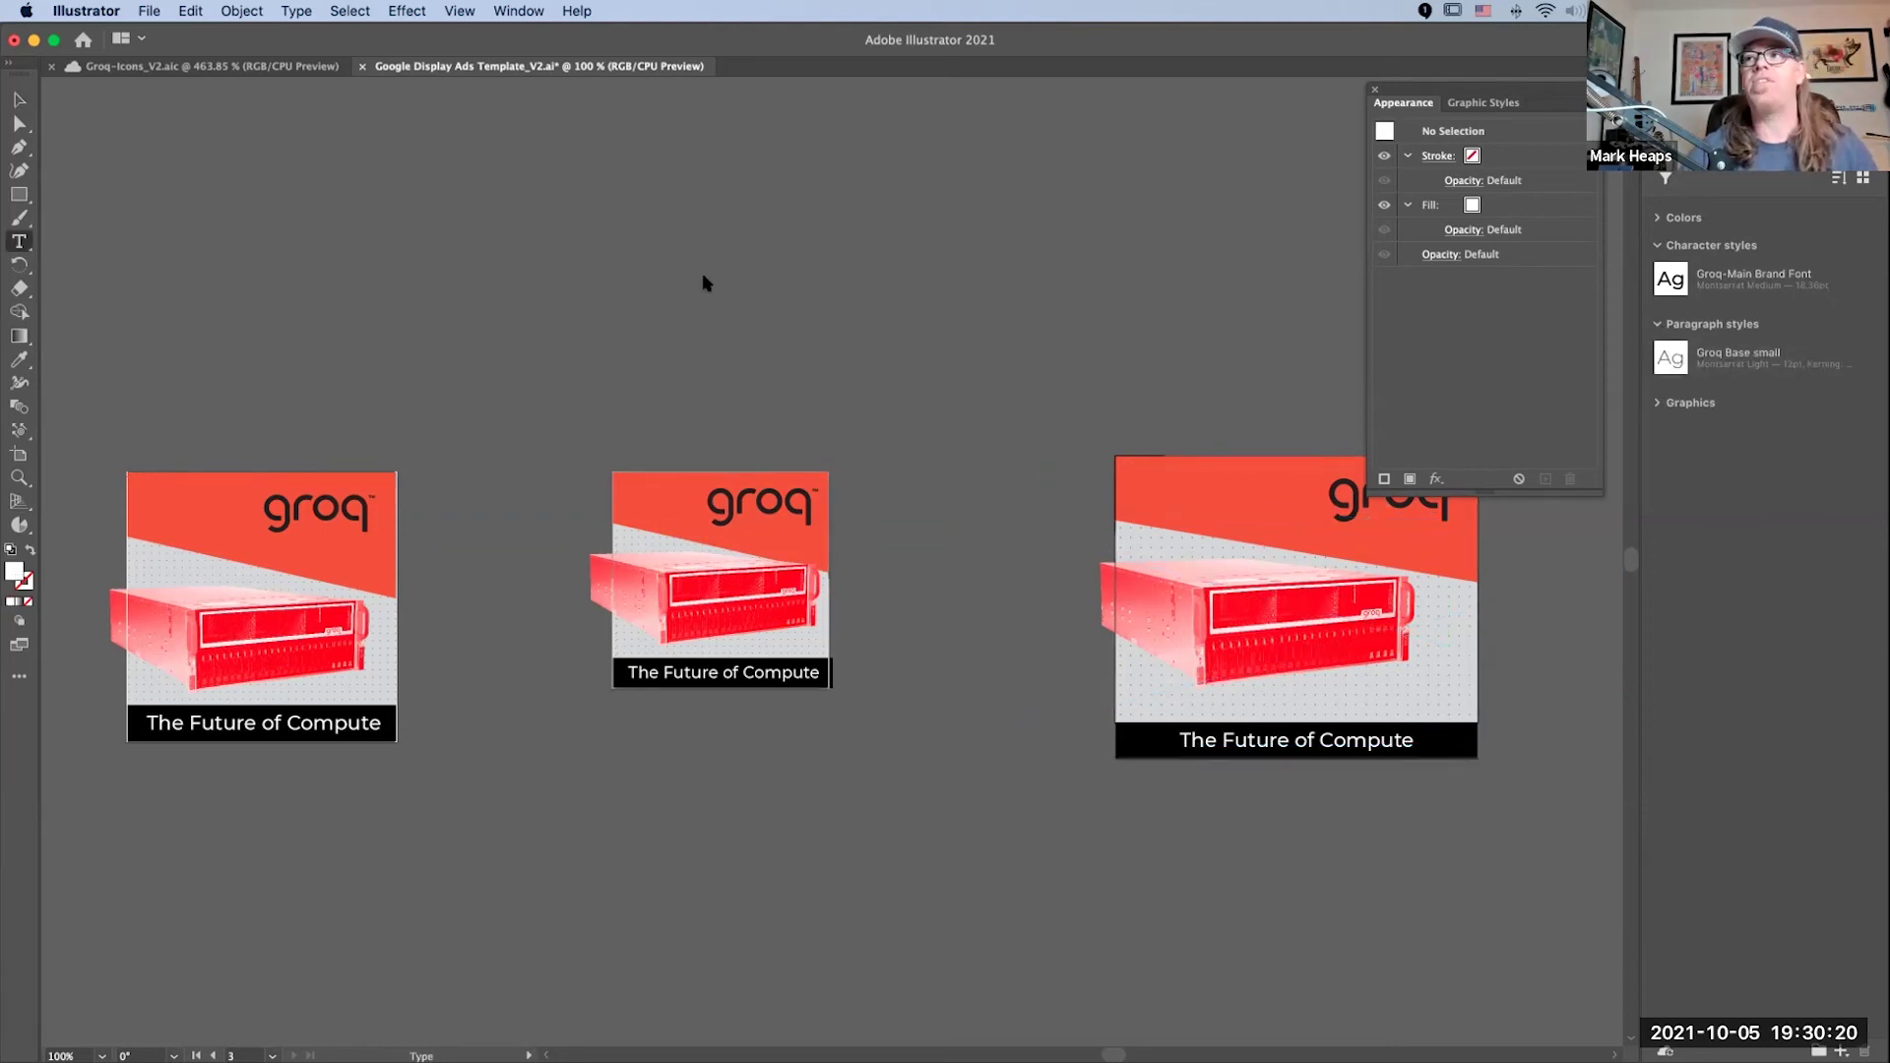
pyautogui.click(705, 280)
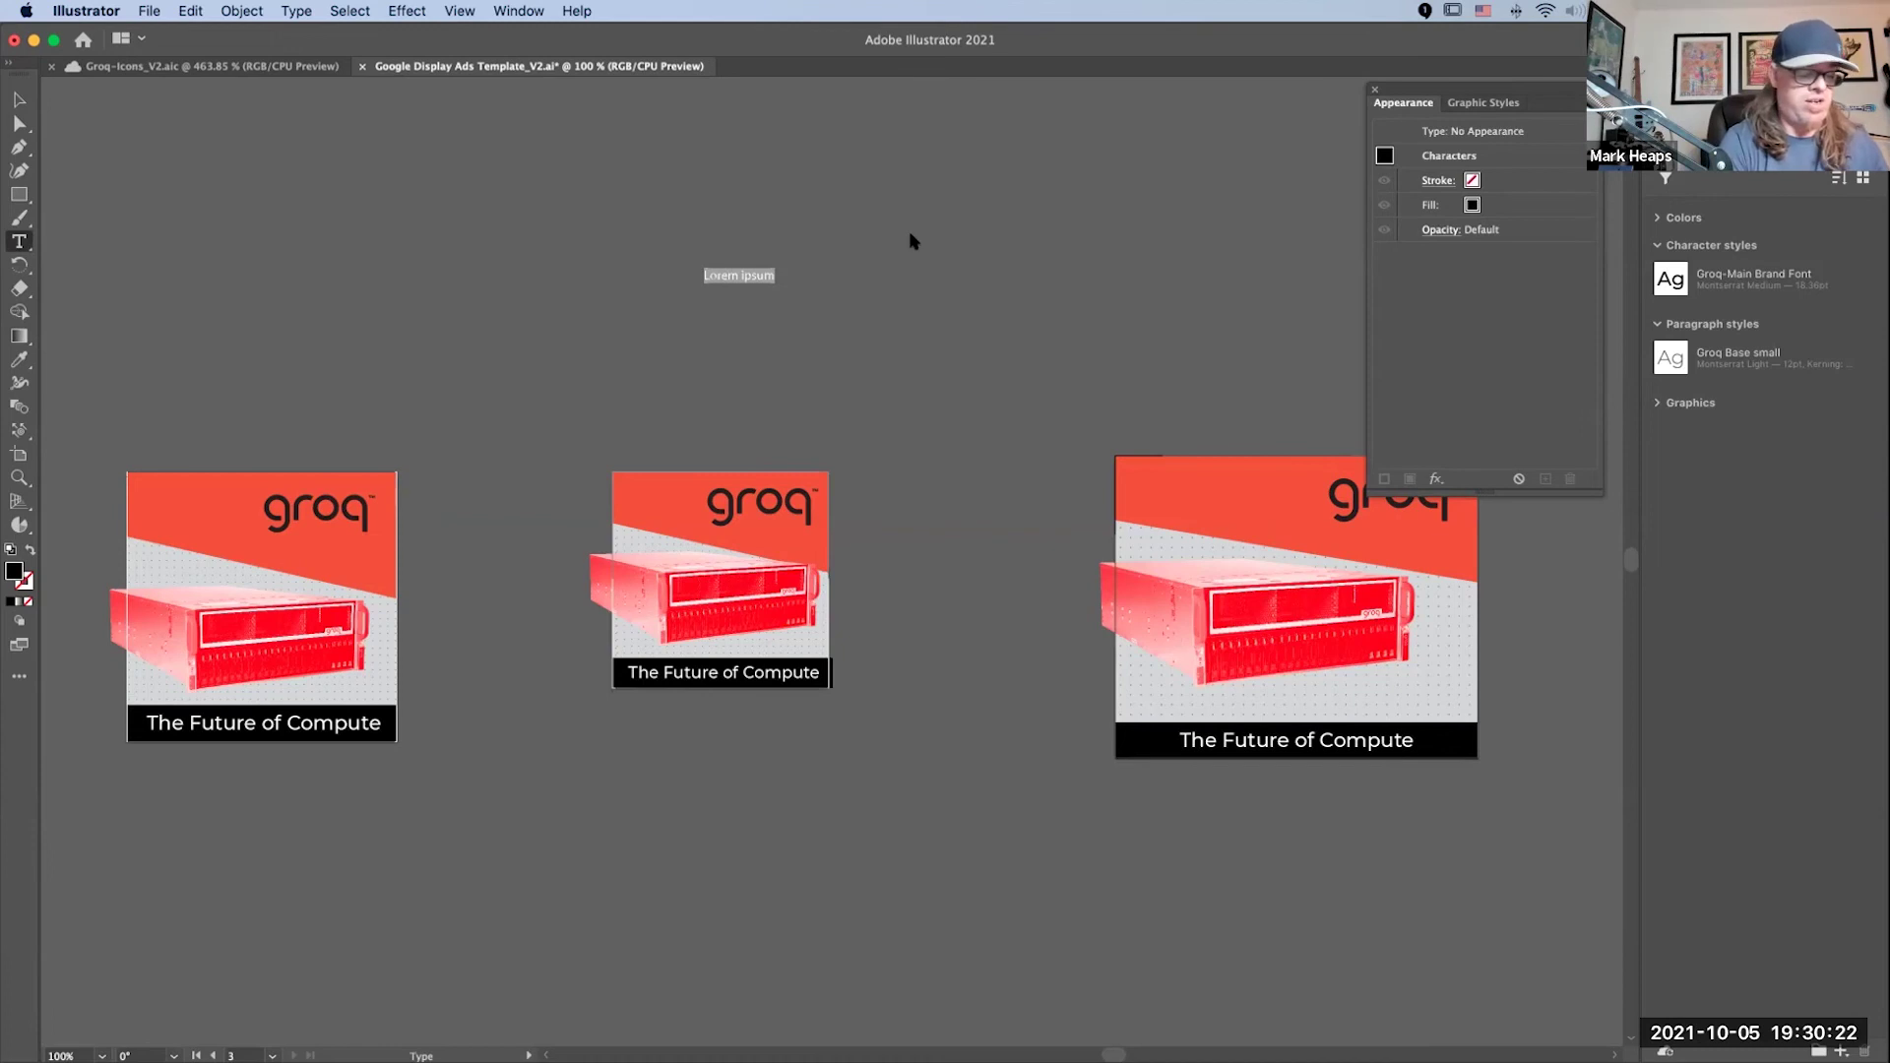
pyautogui.write('USER GROUP')
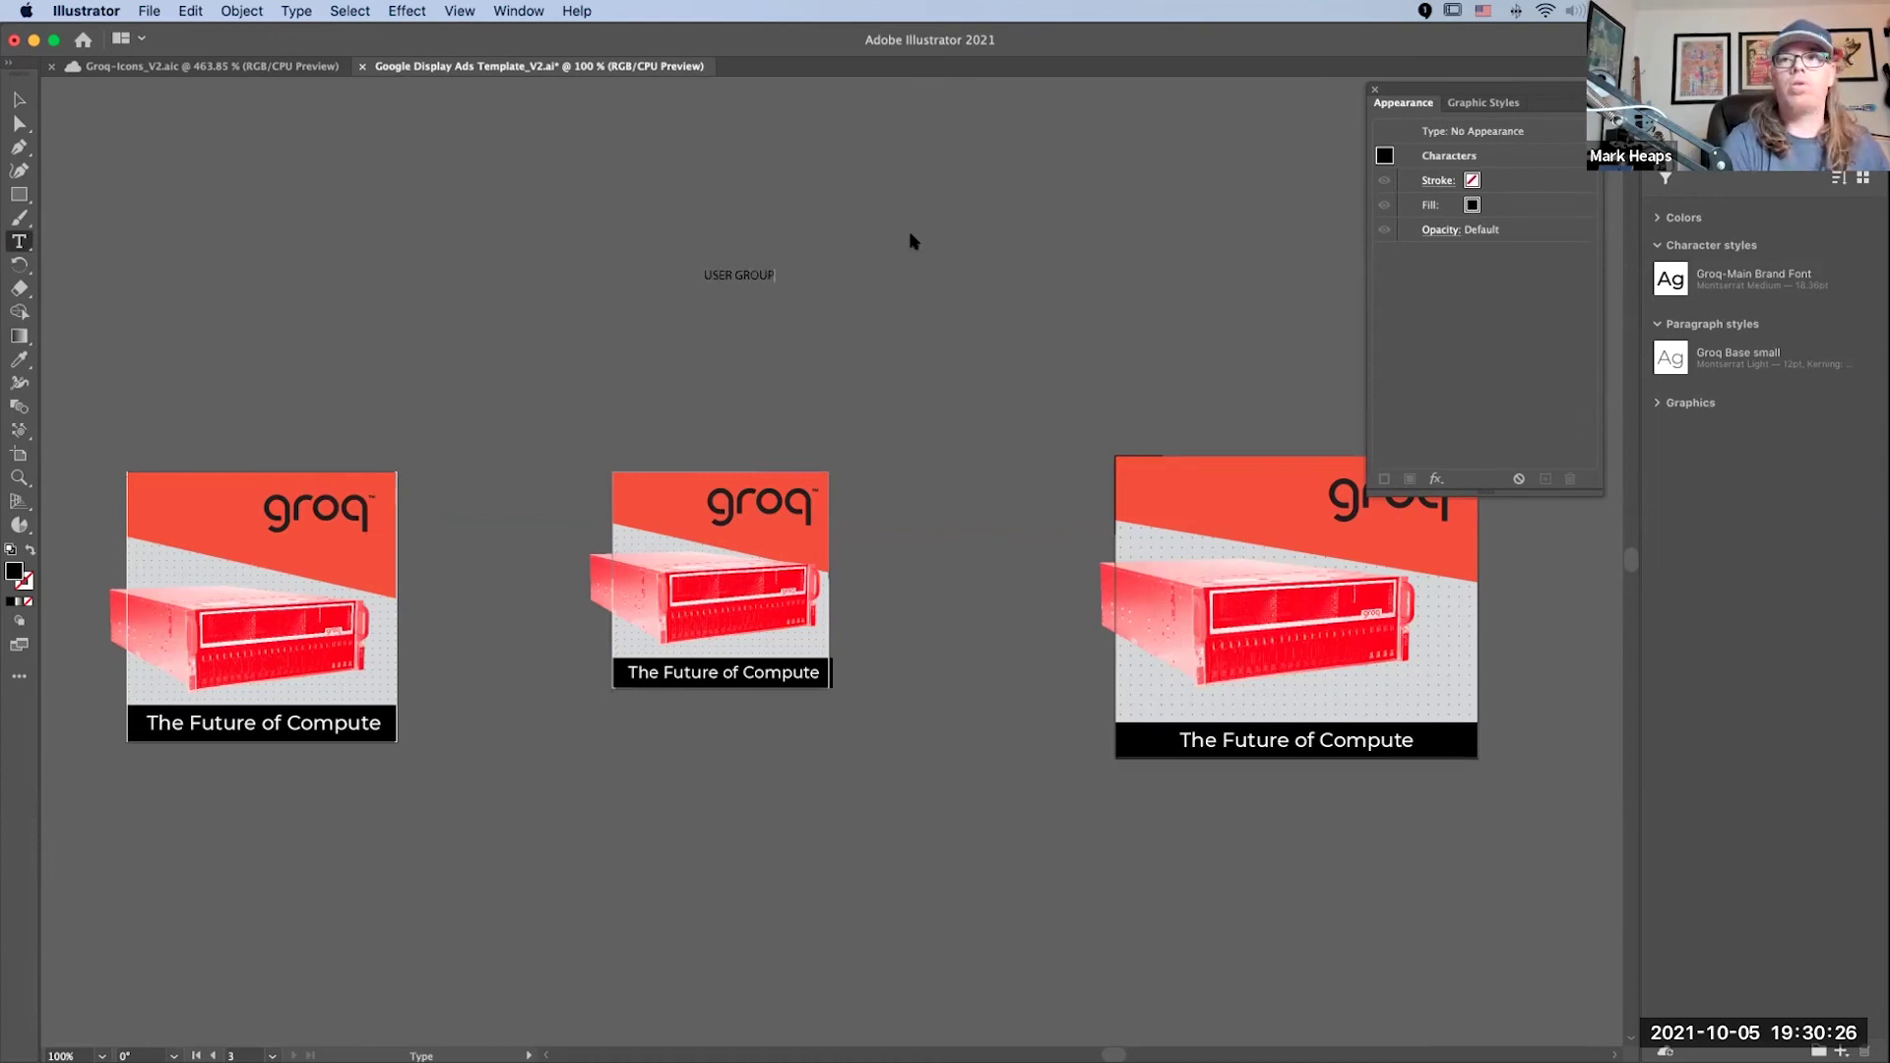
pyautogui.click(19, 99)
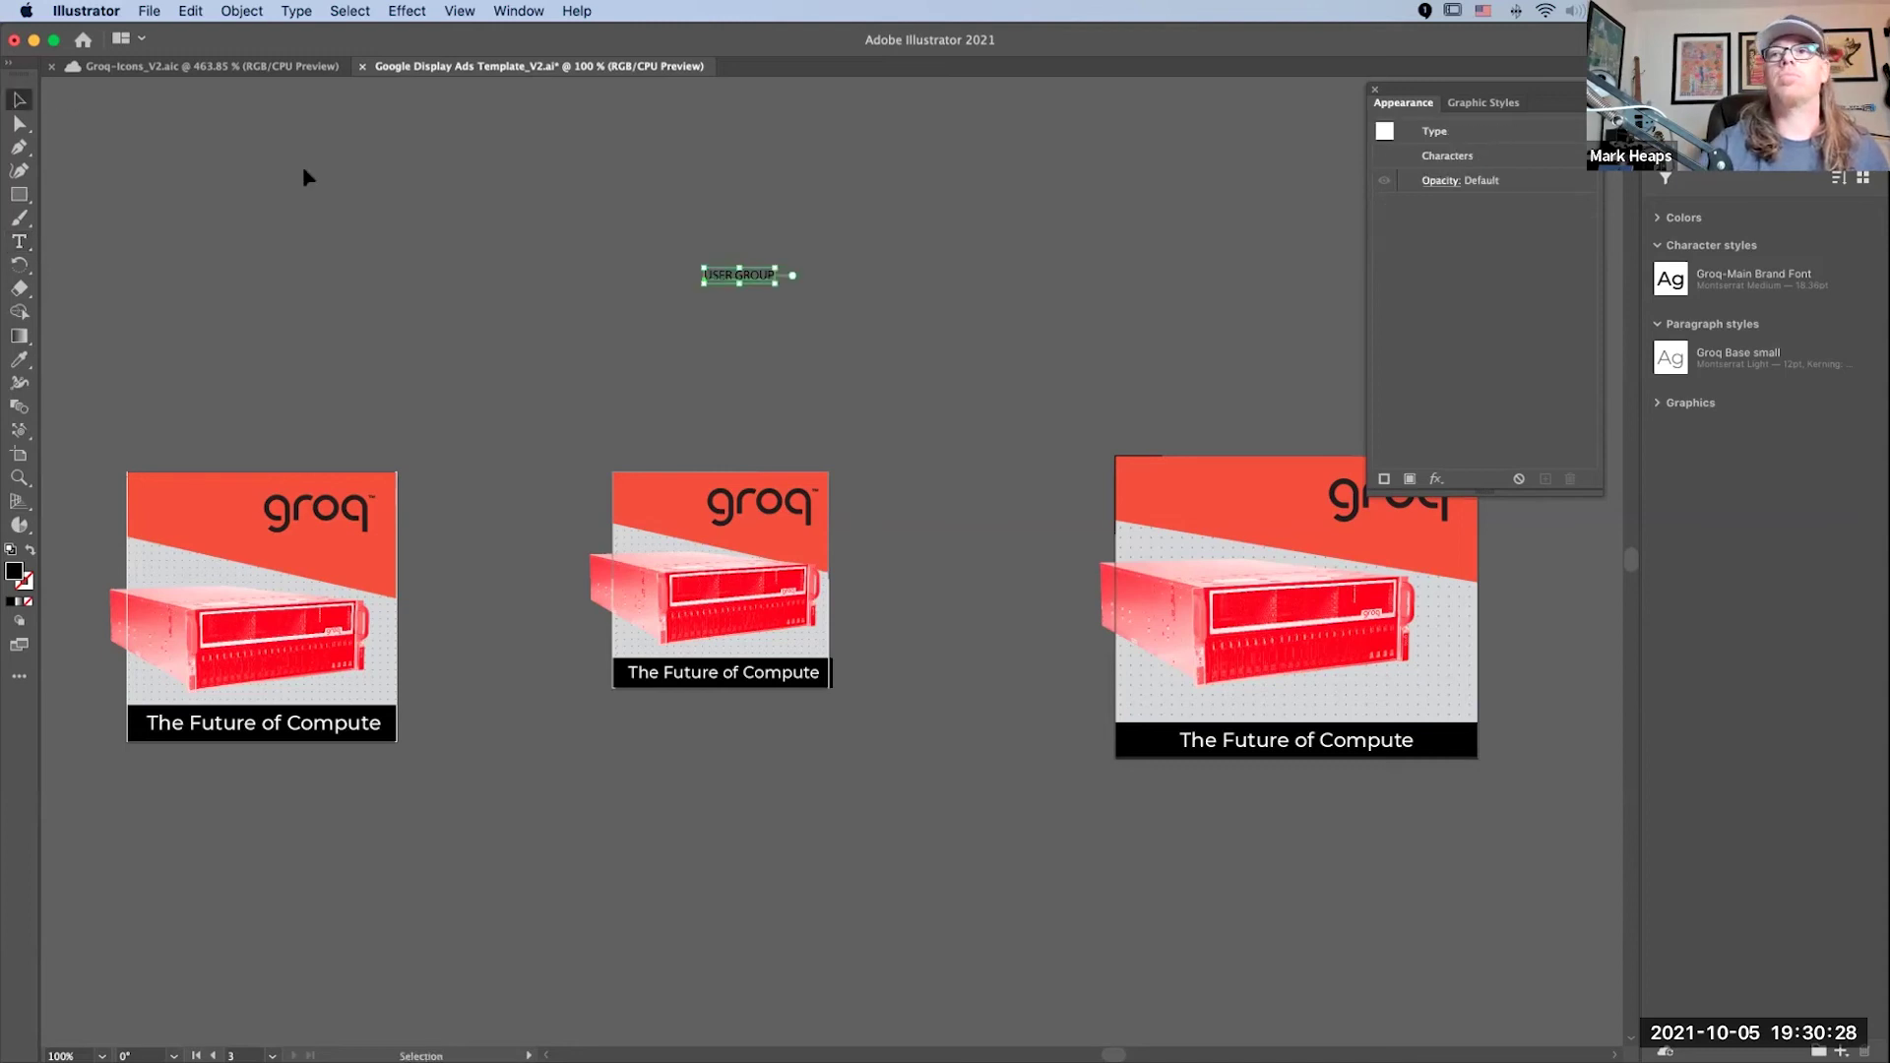
pyautogui.moveTo(776, 280); pyautogui.dragTo(1198, 372)
pyautogui.moveTo(1004, 356); pyautogui.dragTo(797, 784)
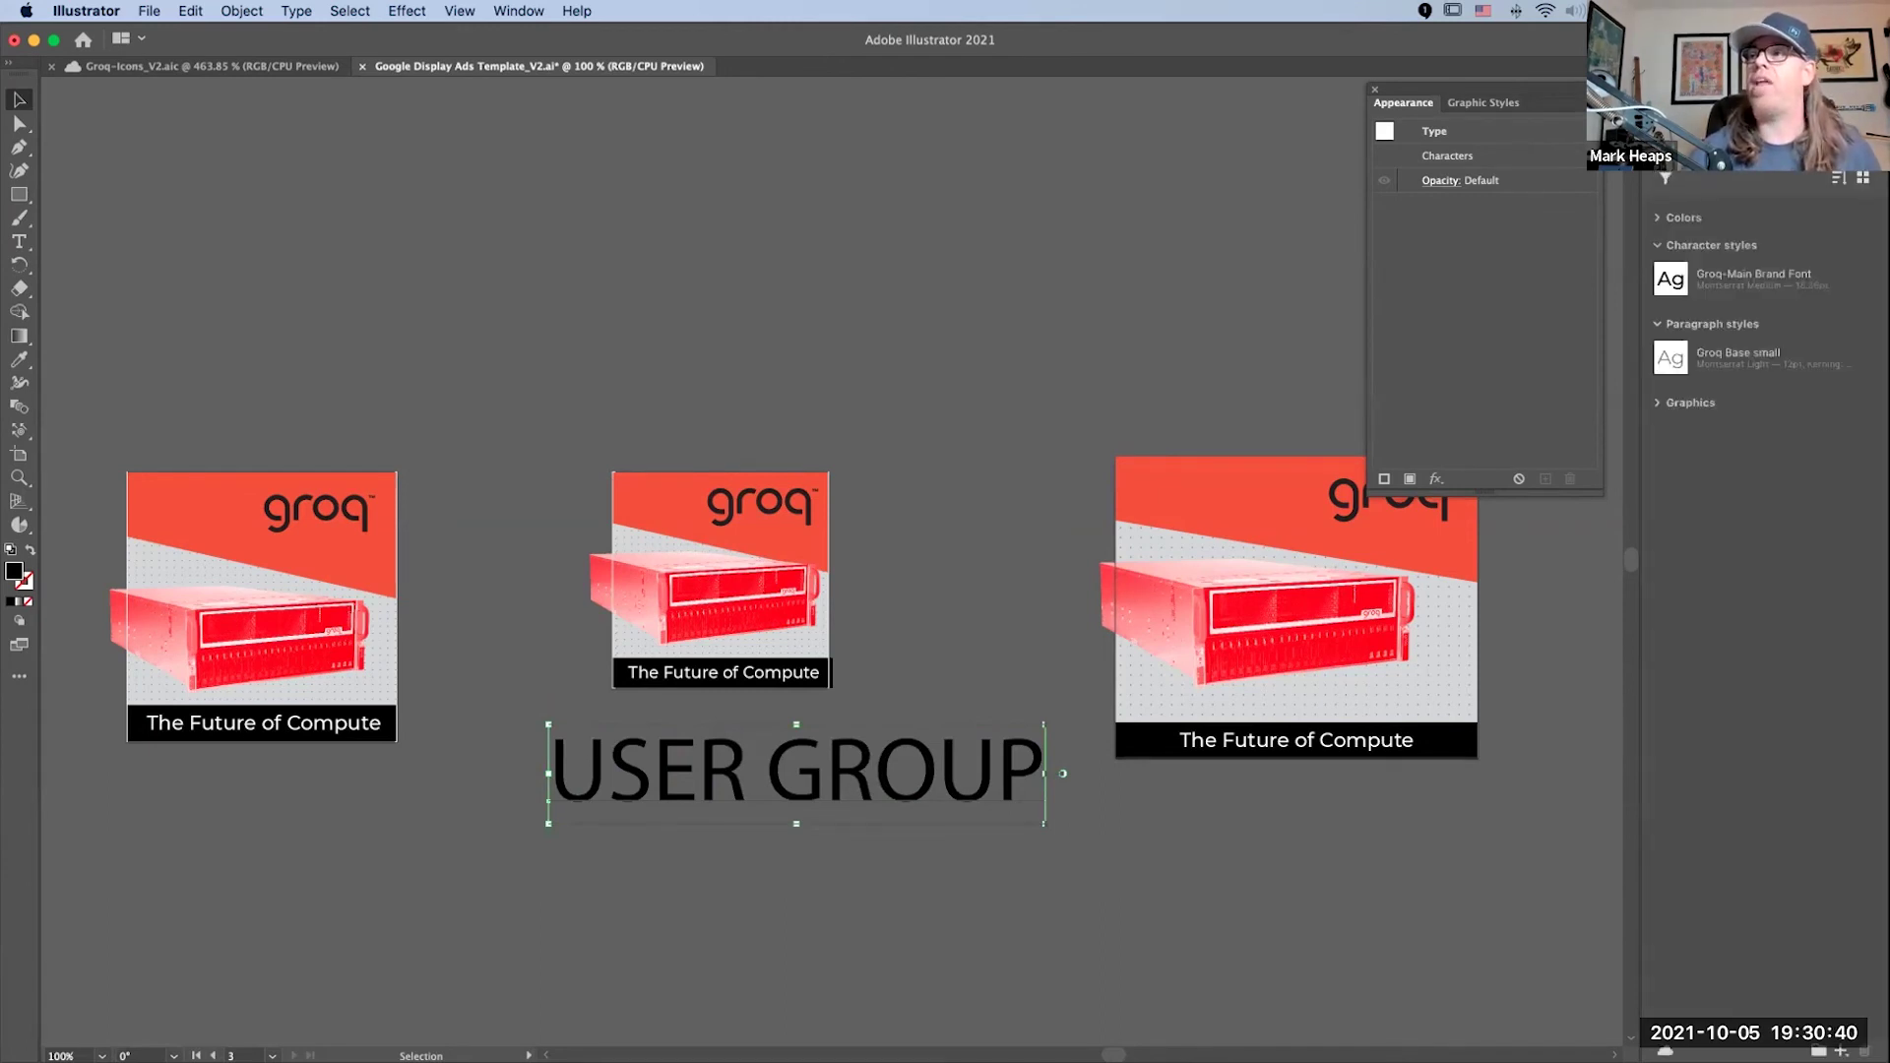
# Step: Apply the library's Groq-Main Brand Font character style to USER GROUP using the incoming library style, and move the text directly under the middle ad
pyautogui.click(1767, 285)
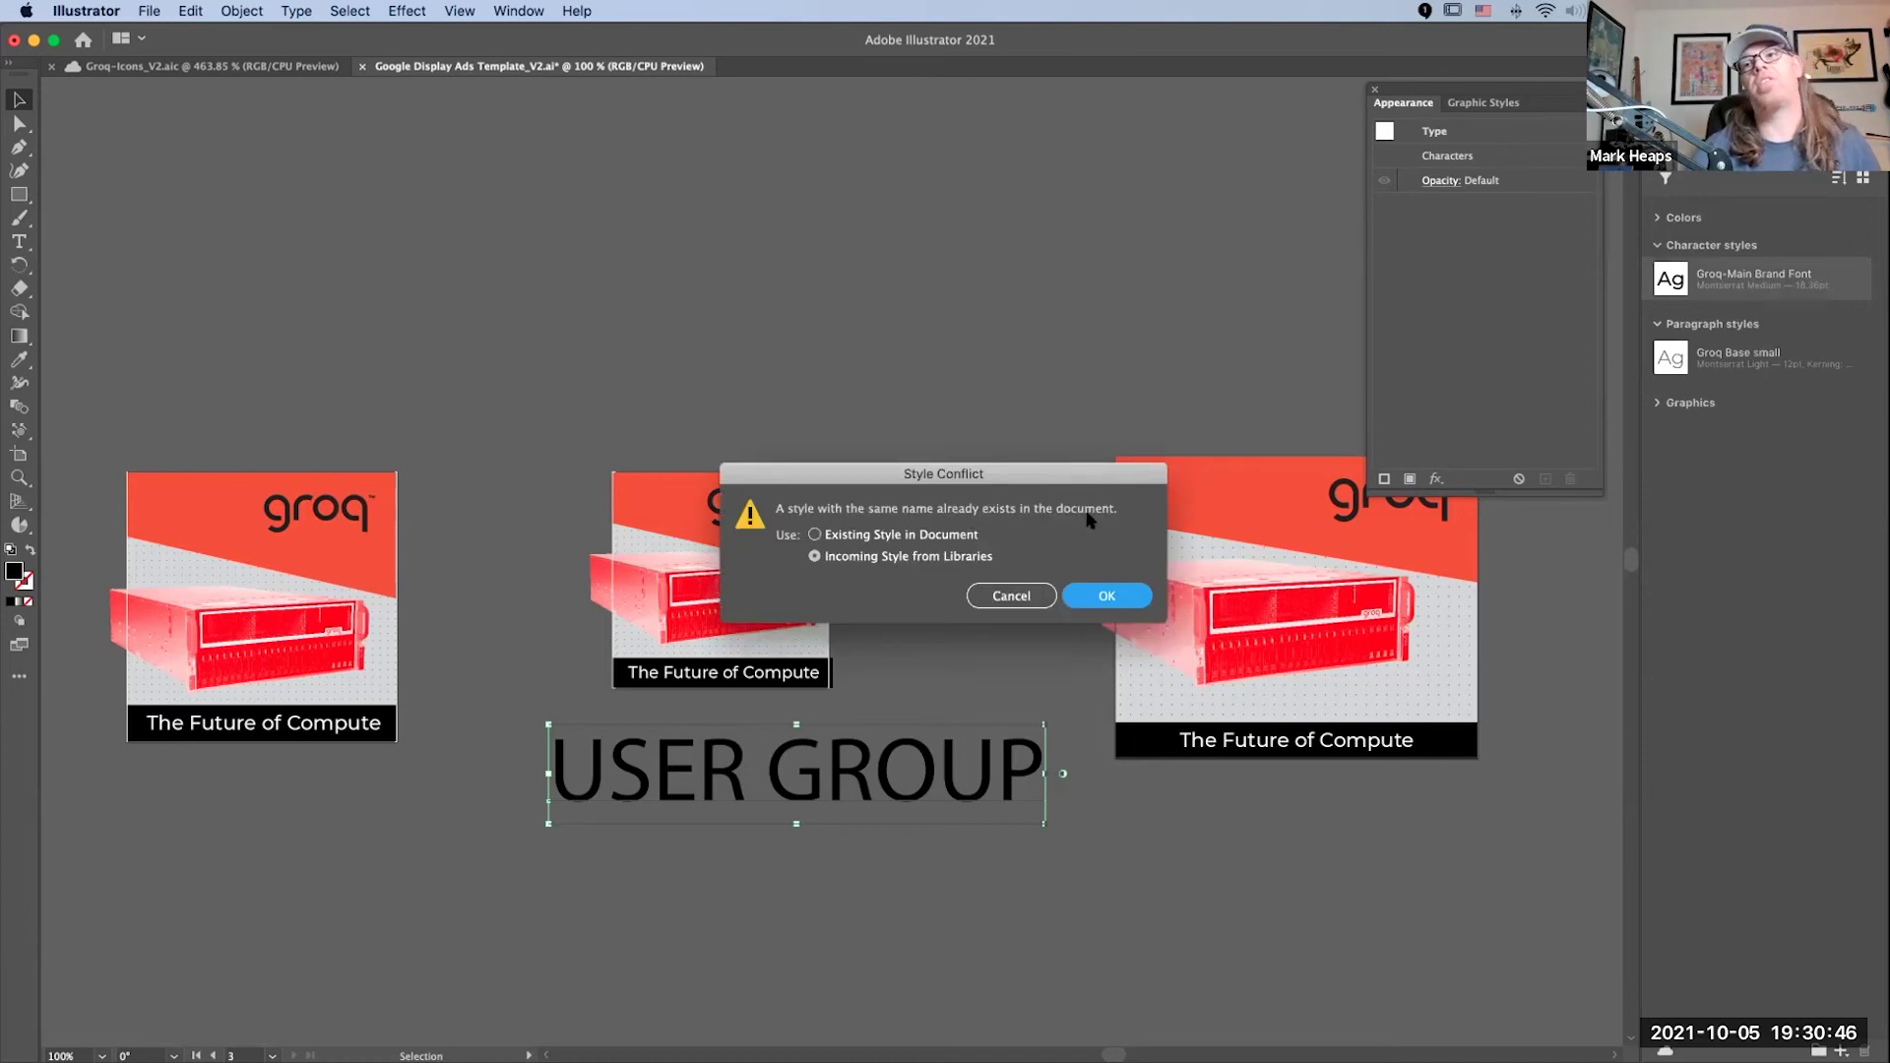
pyautogui.click(1106, 596)
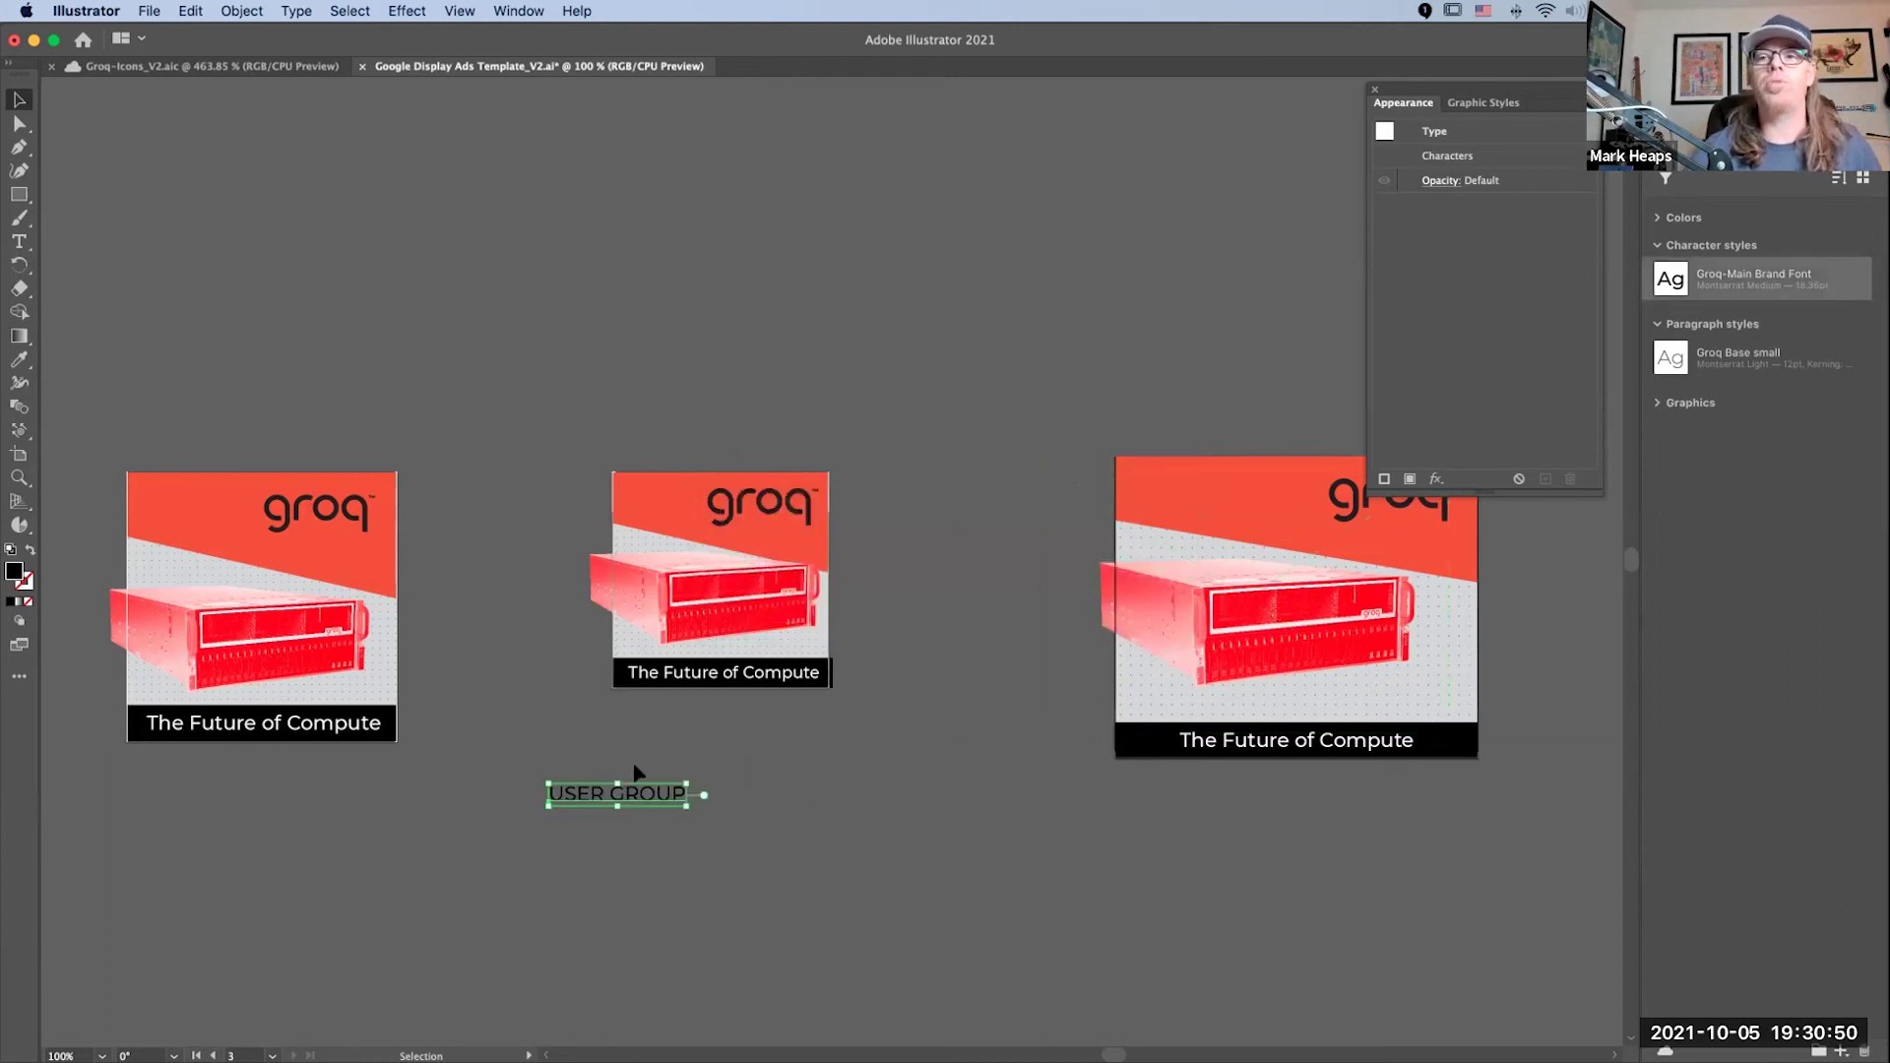
pyautogui.moveTo(588, 805); pyautogui.dragTo(677, 709)
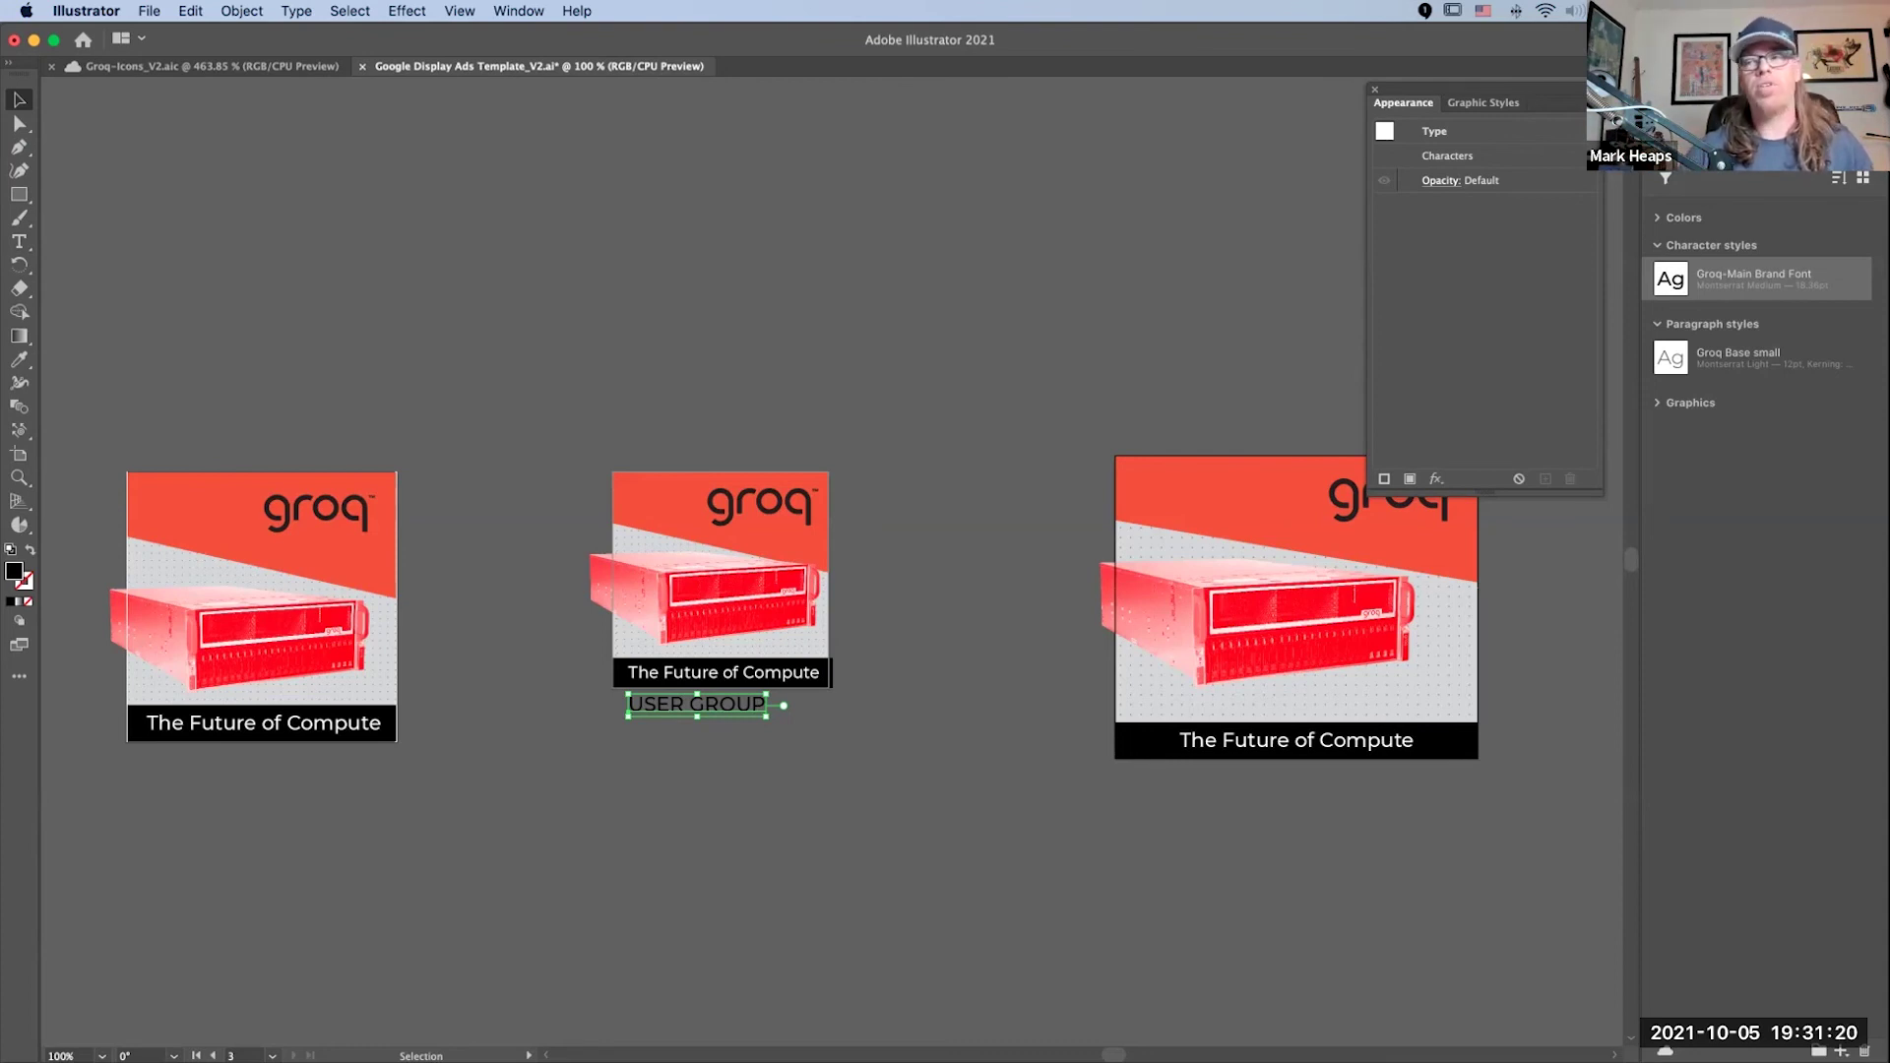
pyautogui.click(925, 470)
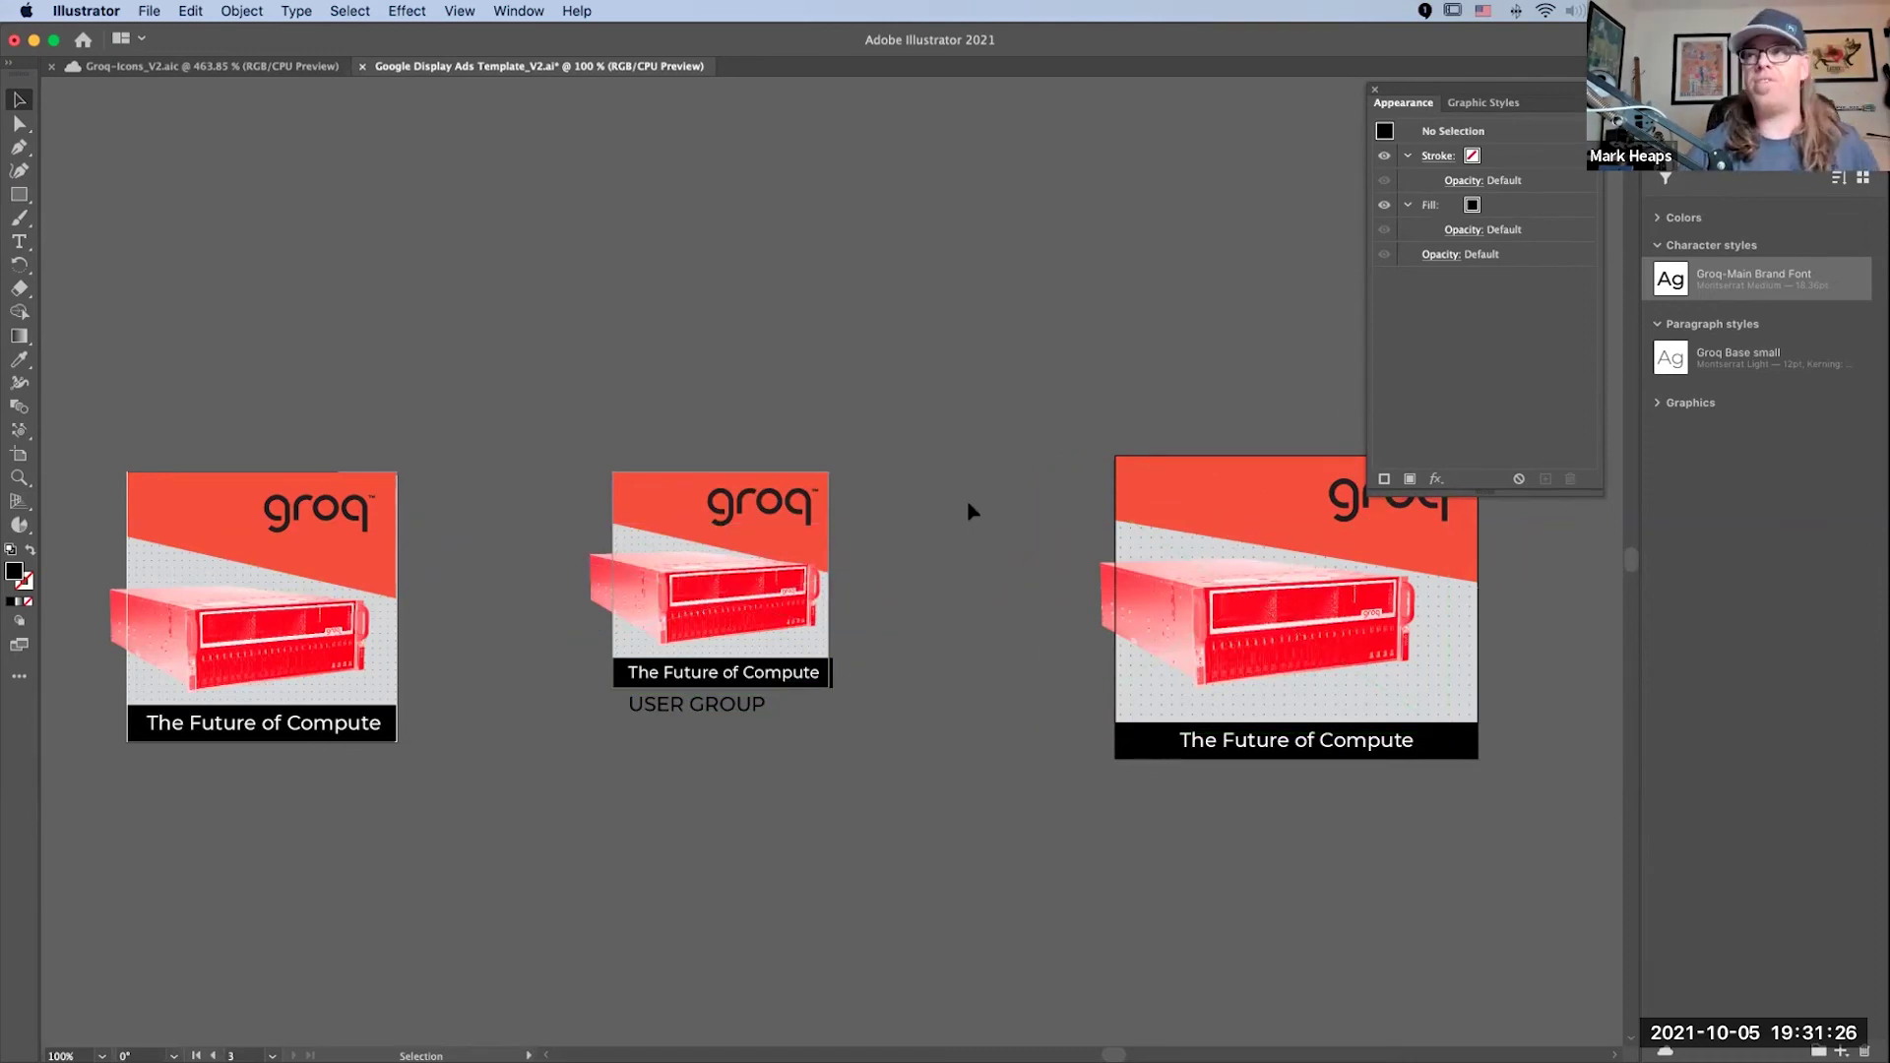
pyautogui.press('space')
pyautogui.moveTo(802, 385); pyautogui.dragTo(857, 355)
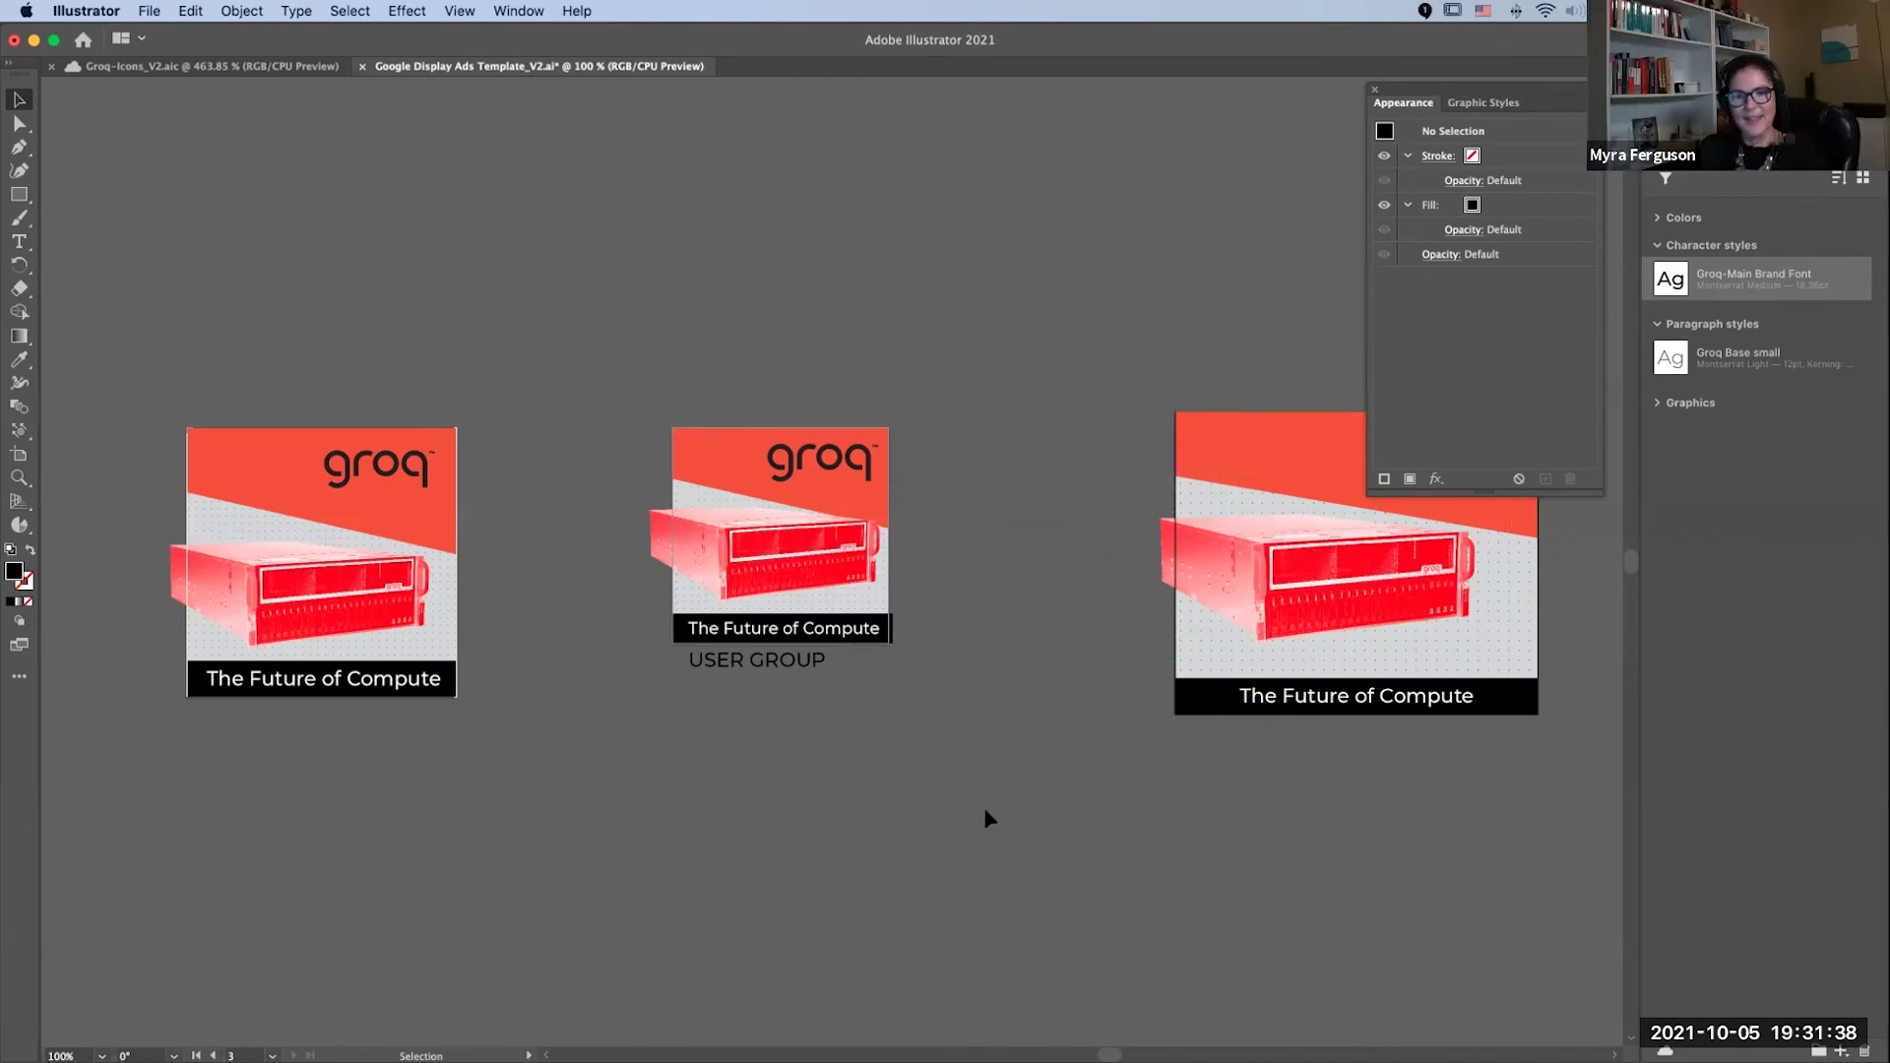
pyautogui.press('a')
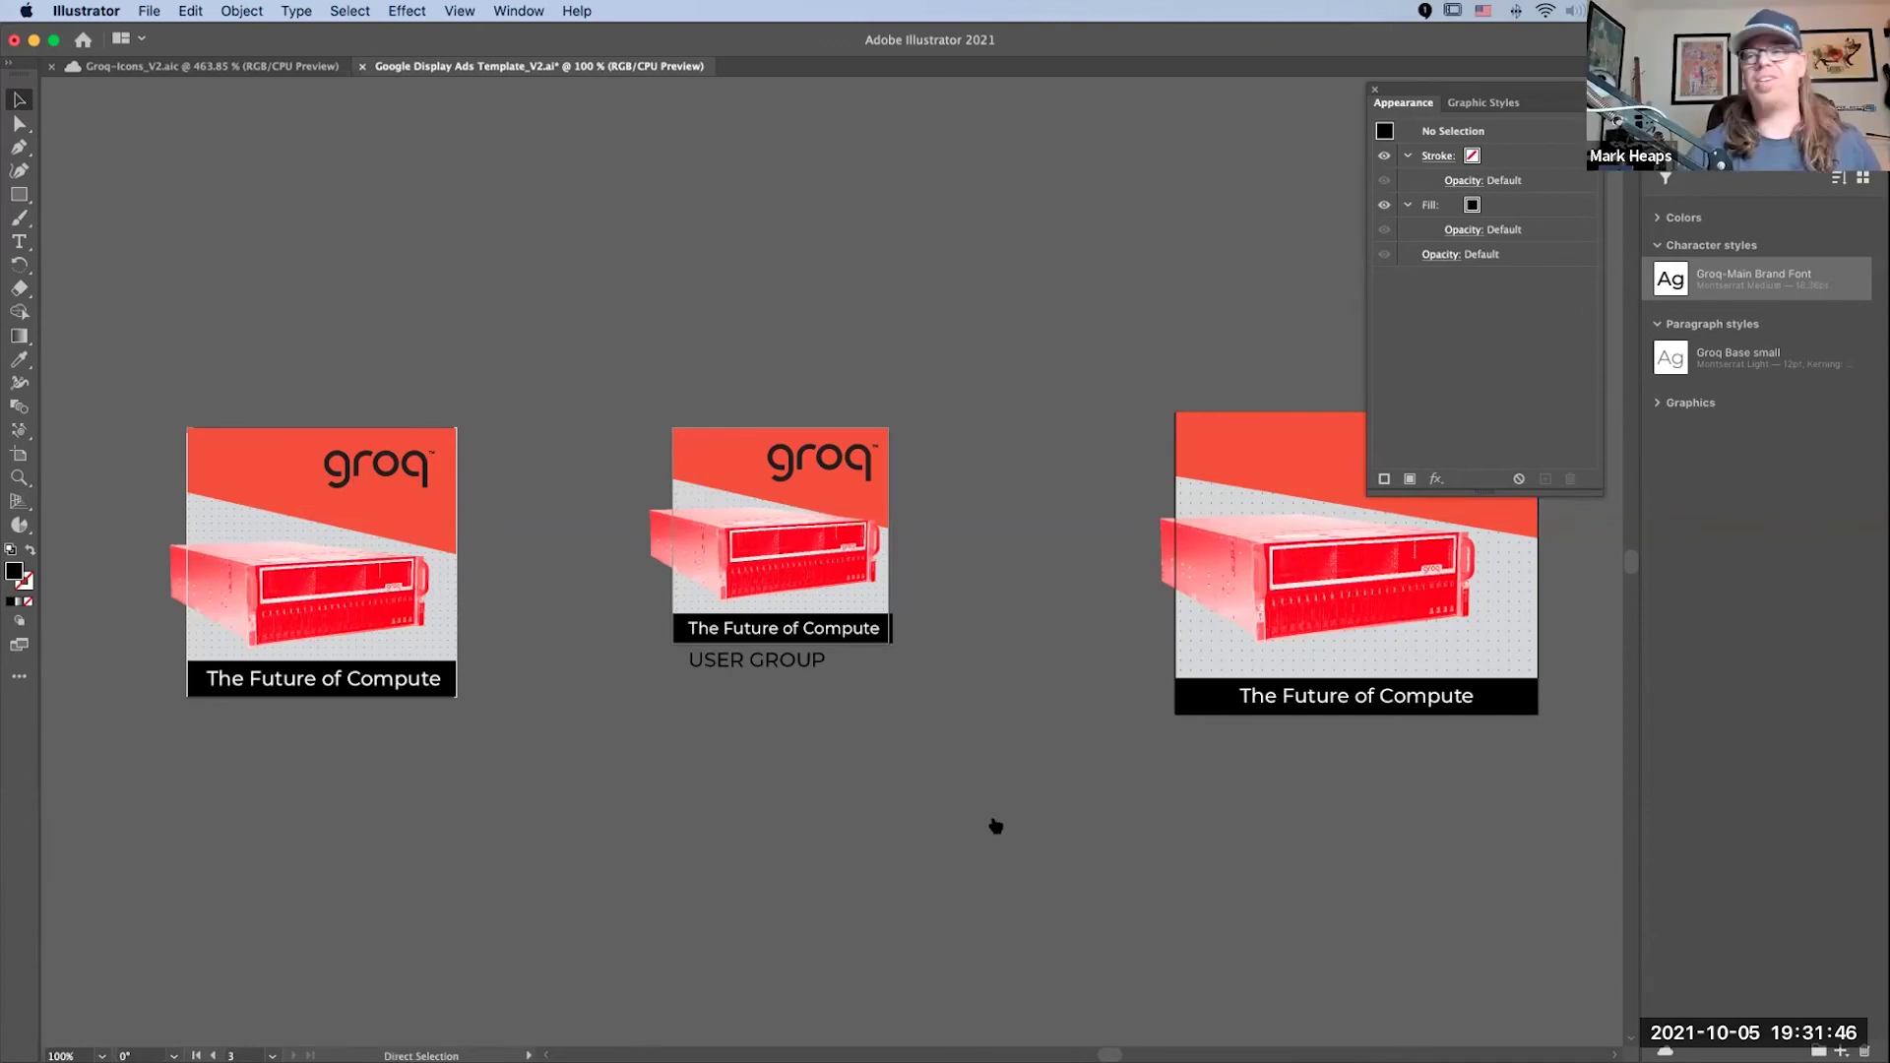
# Step: Switch to Photoshop, select the Box Layer smart object in Box-3d.psd, and view its source contents before closing them
pyautogui.press('super+Tab')
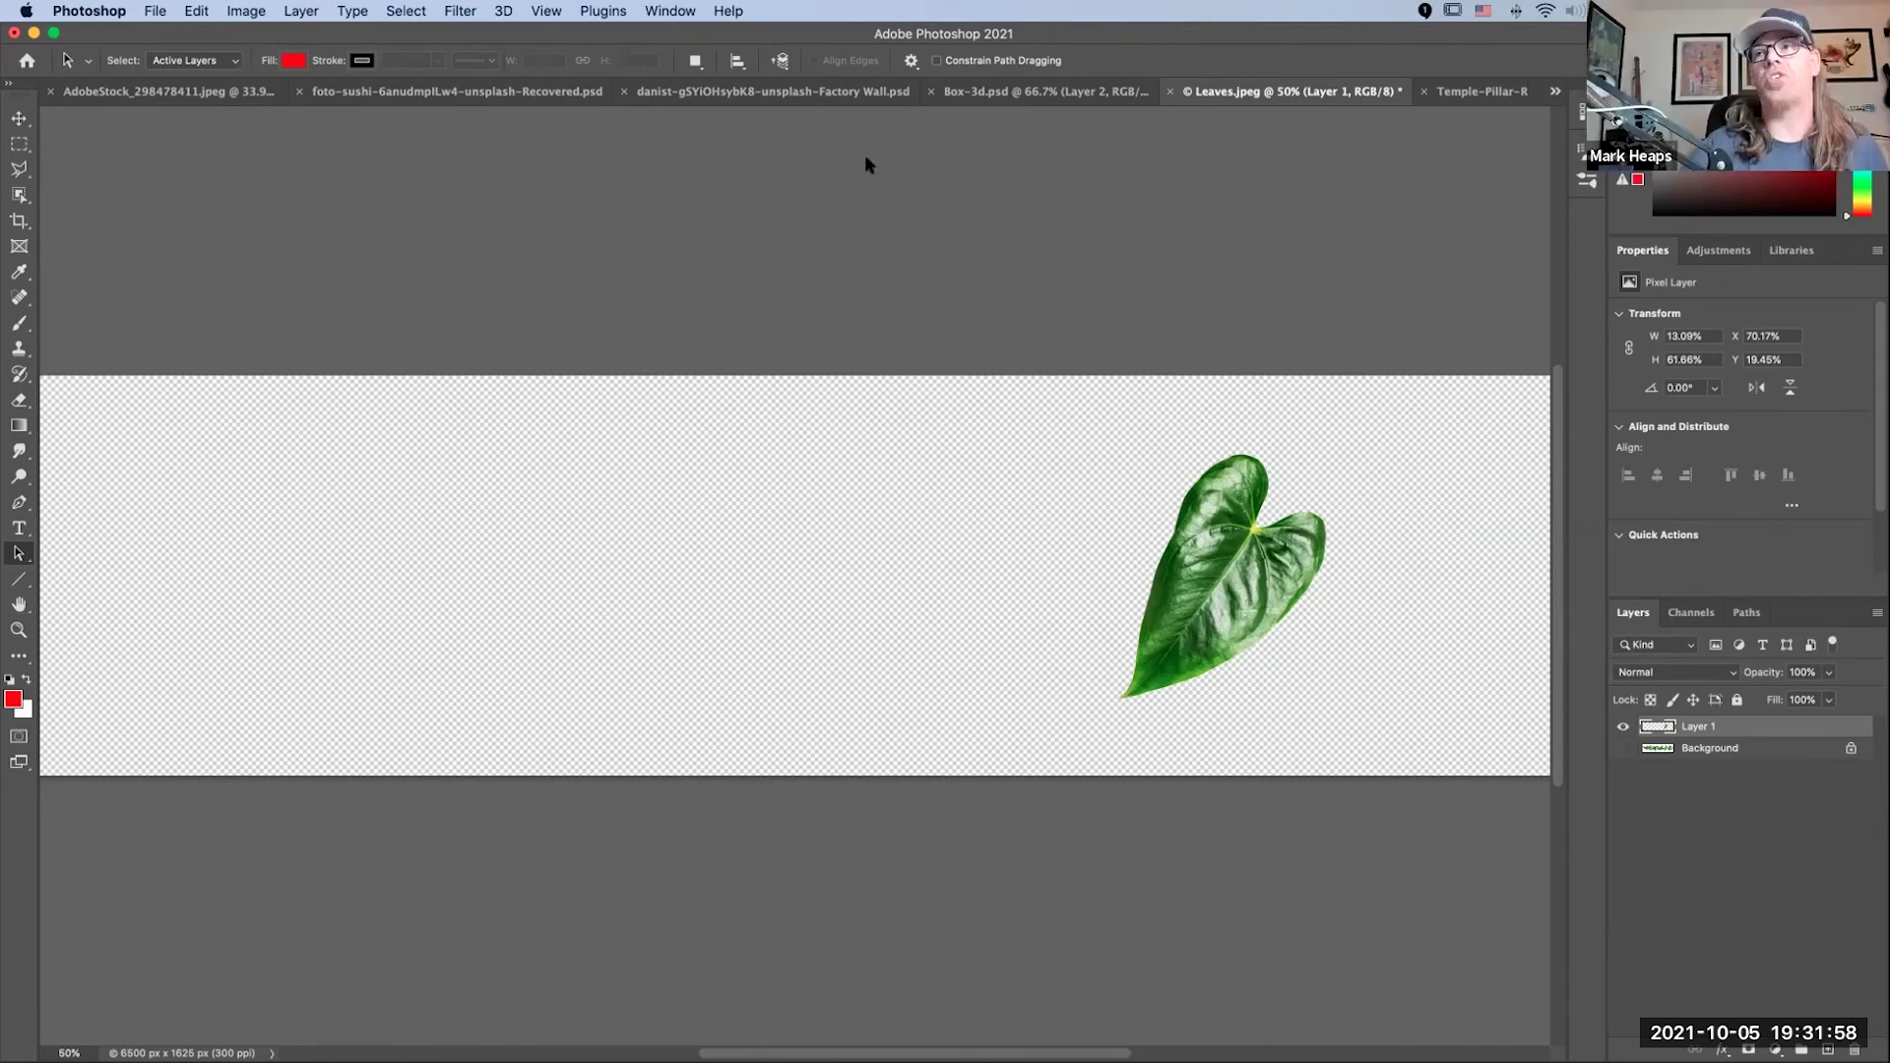
pyautogui.click(989, 93)
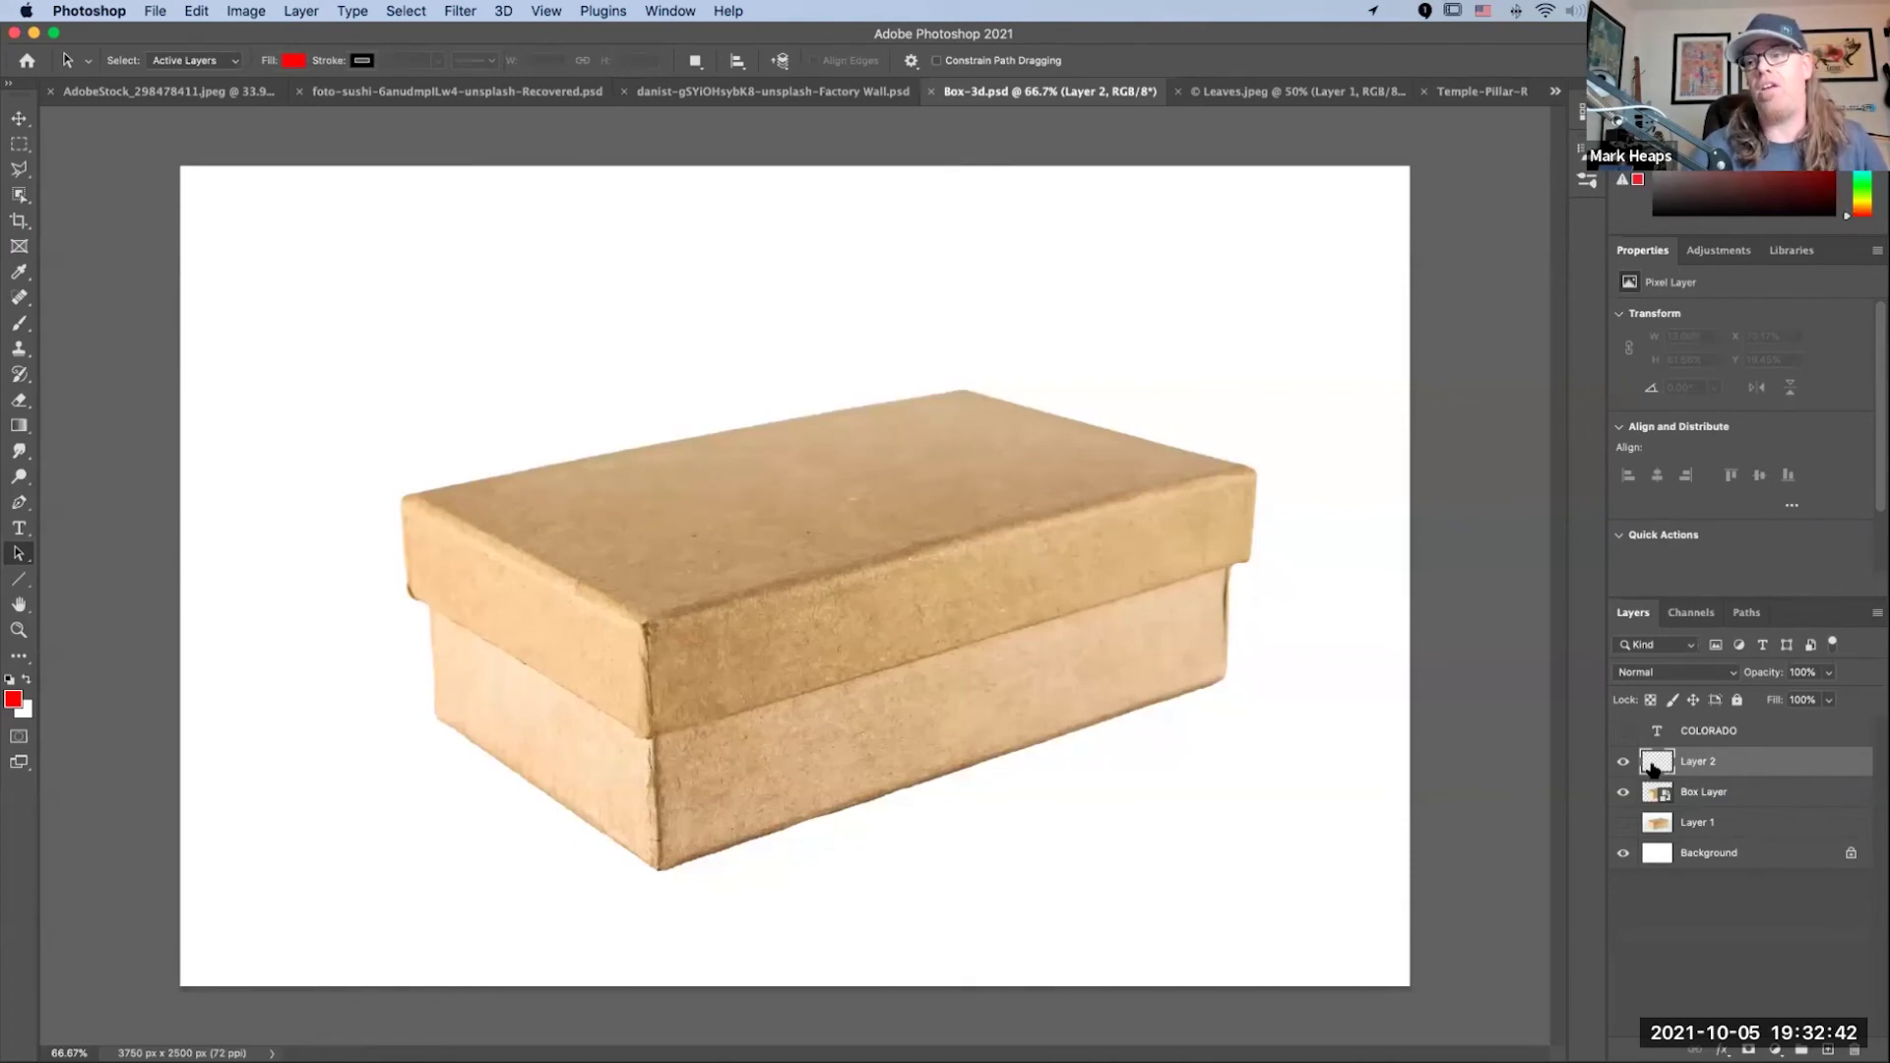
pyautogui.click(1744, 799)
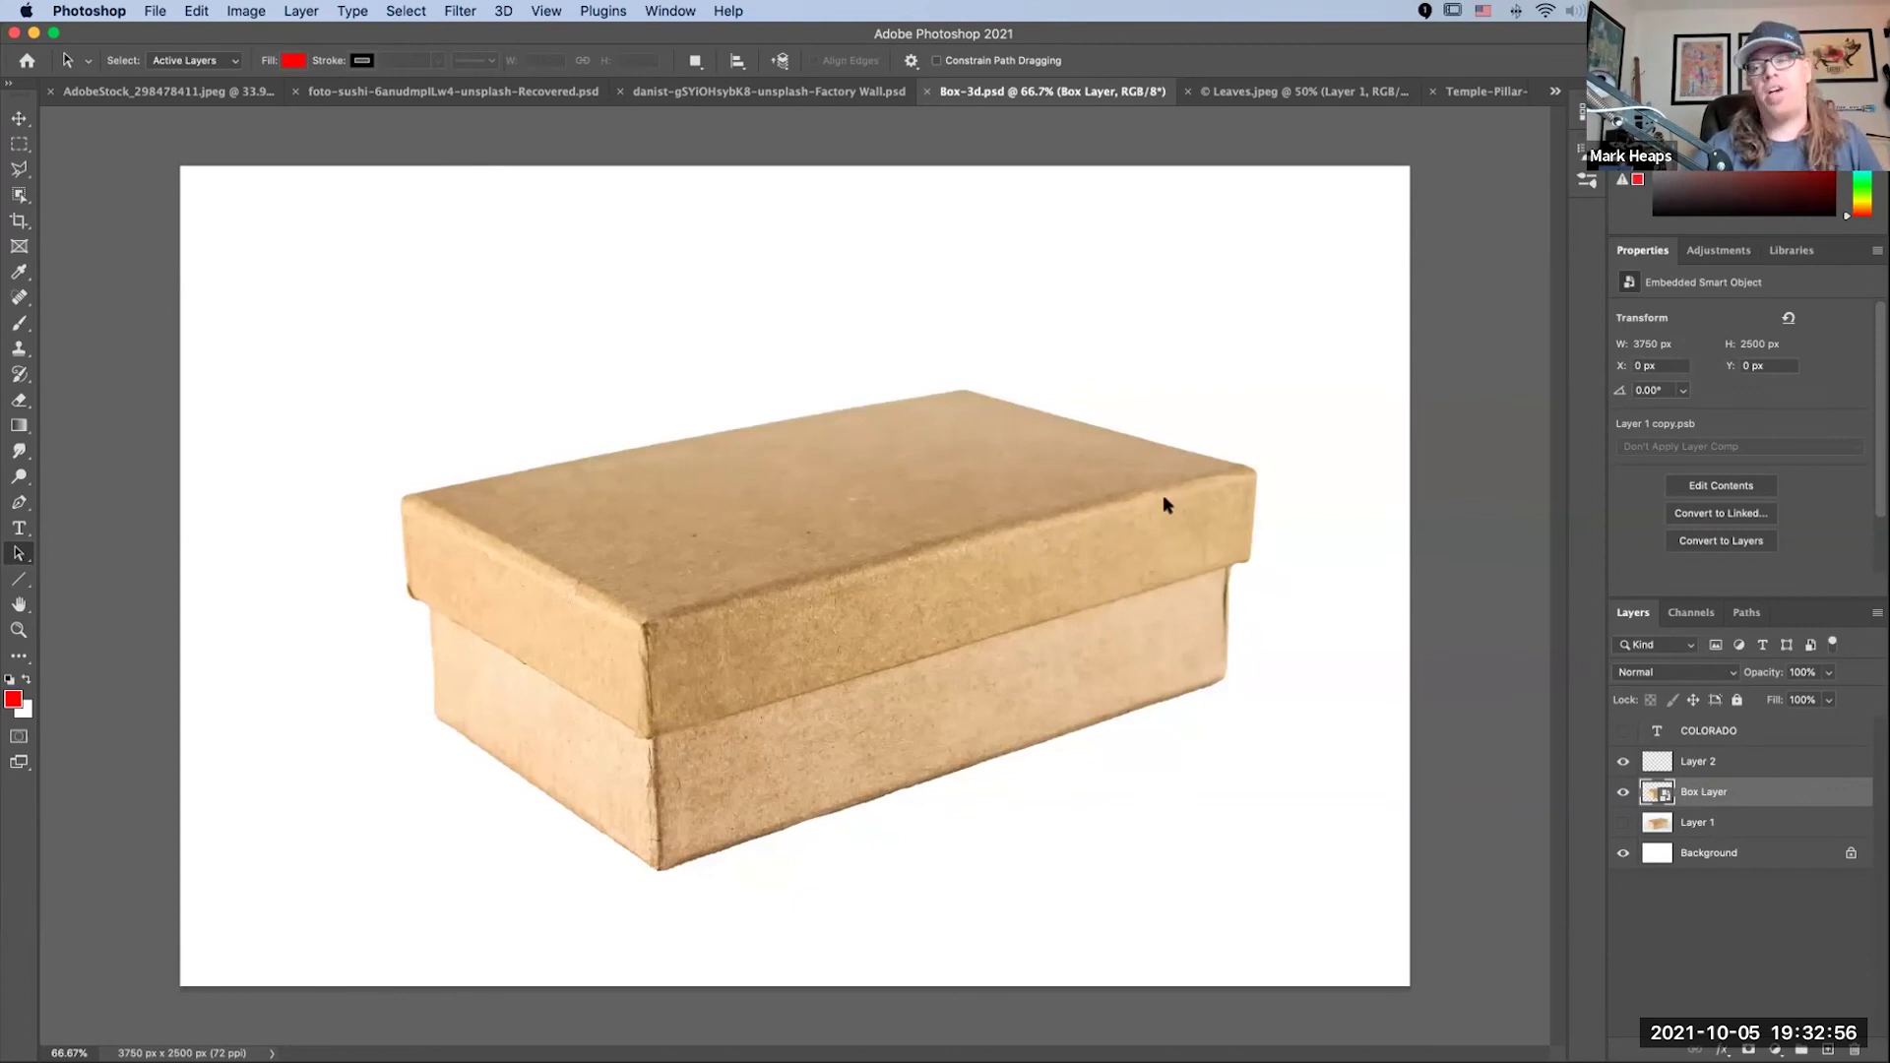
pyautogui.doubleClick(1669, 800)
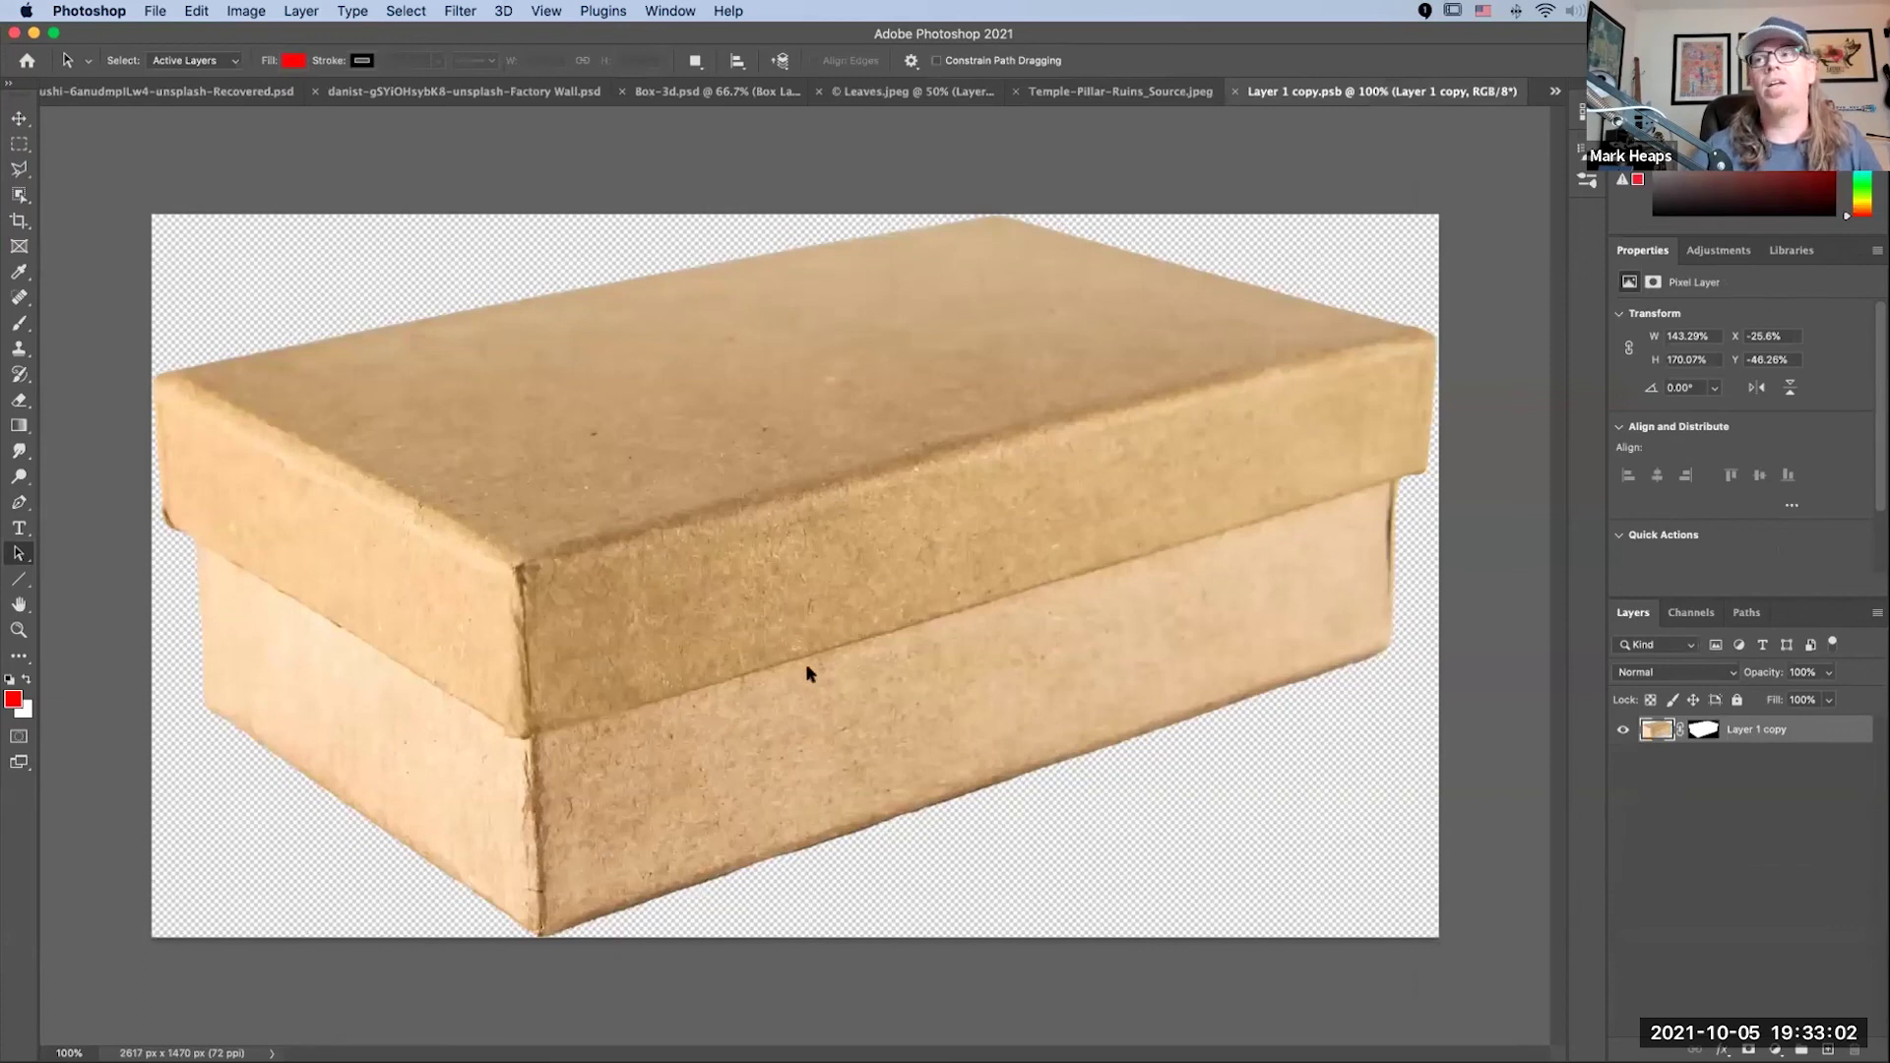
pyautogui.press('super+w')
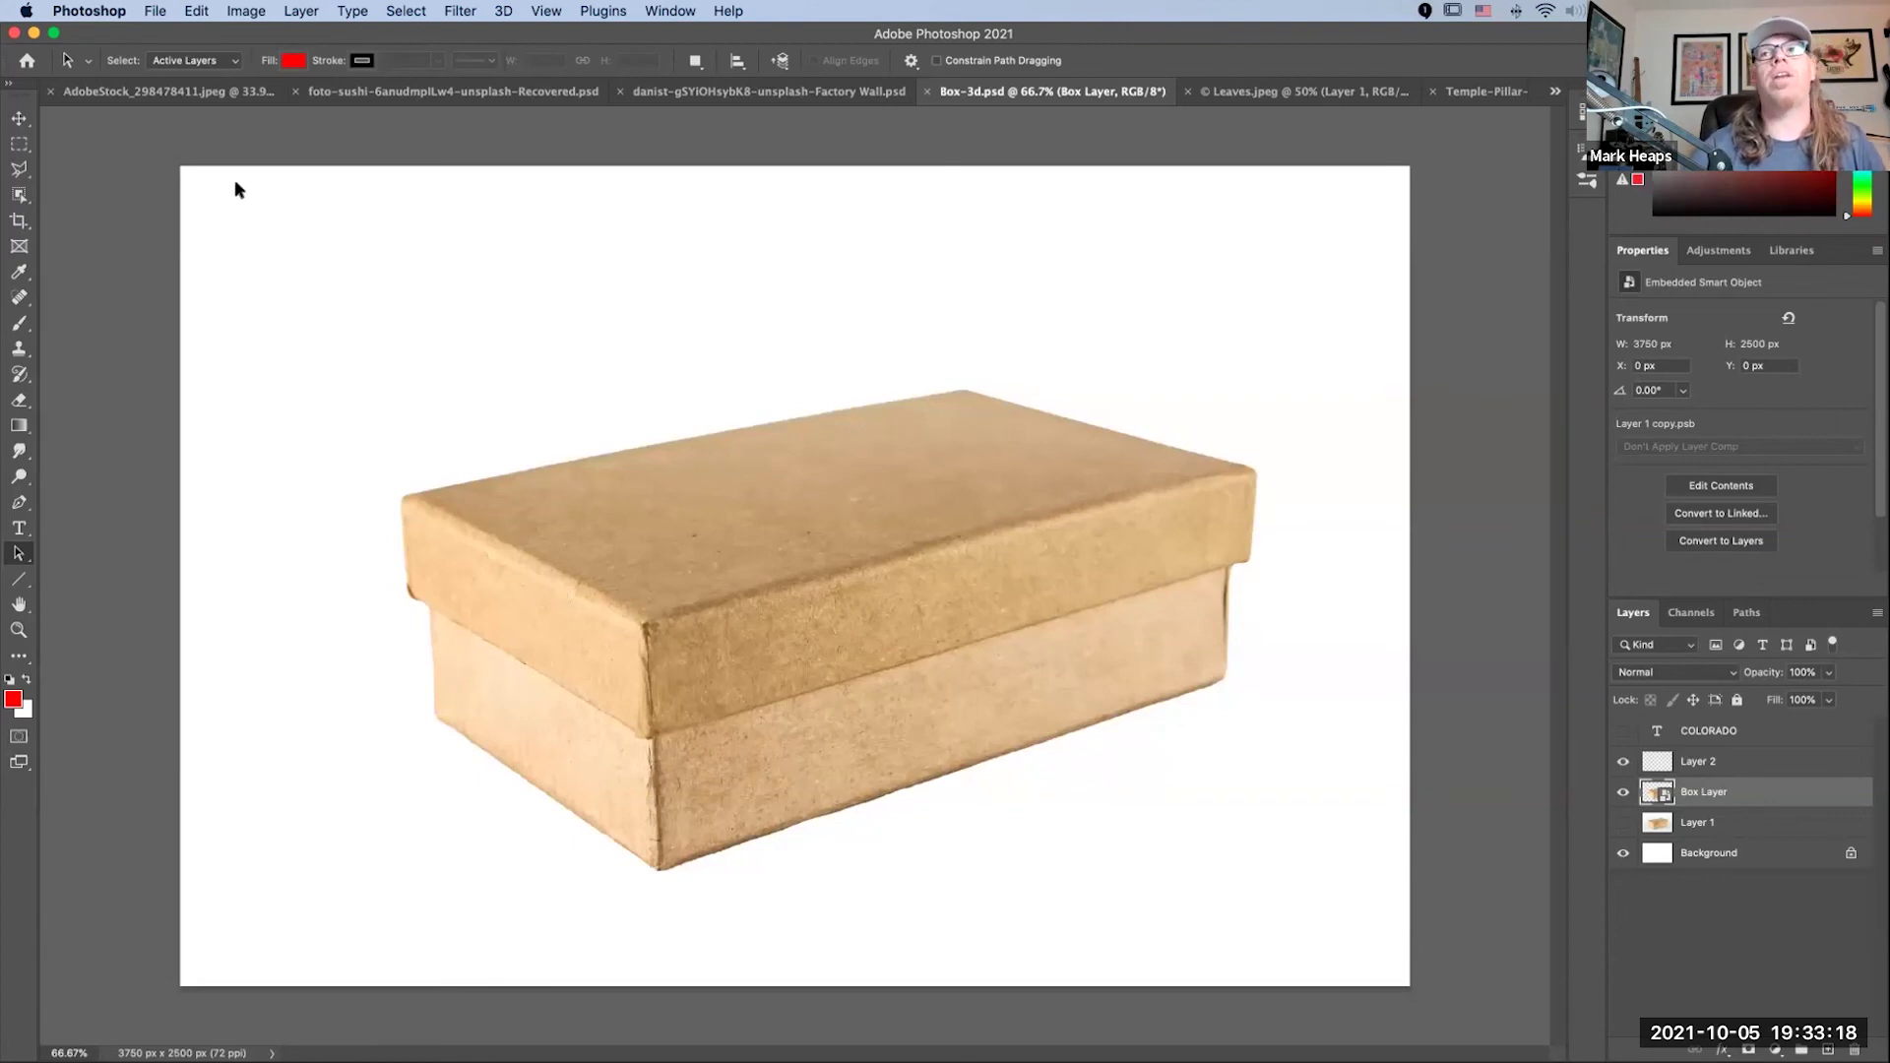
# Step: Start Perspective Warp on Box Layer and fit a layout plane to the four corners of the box's long front side
pyautogui.click(195, 11)
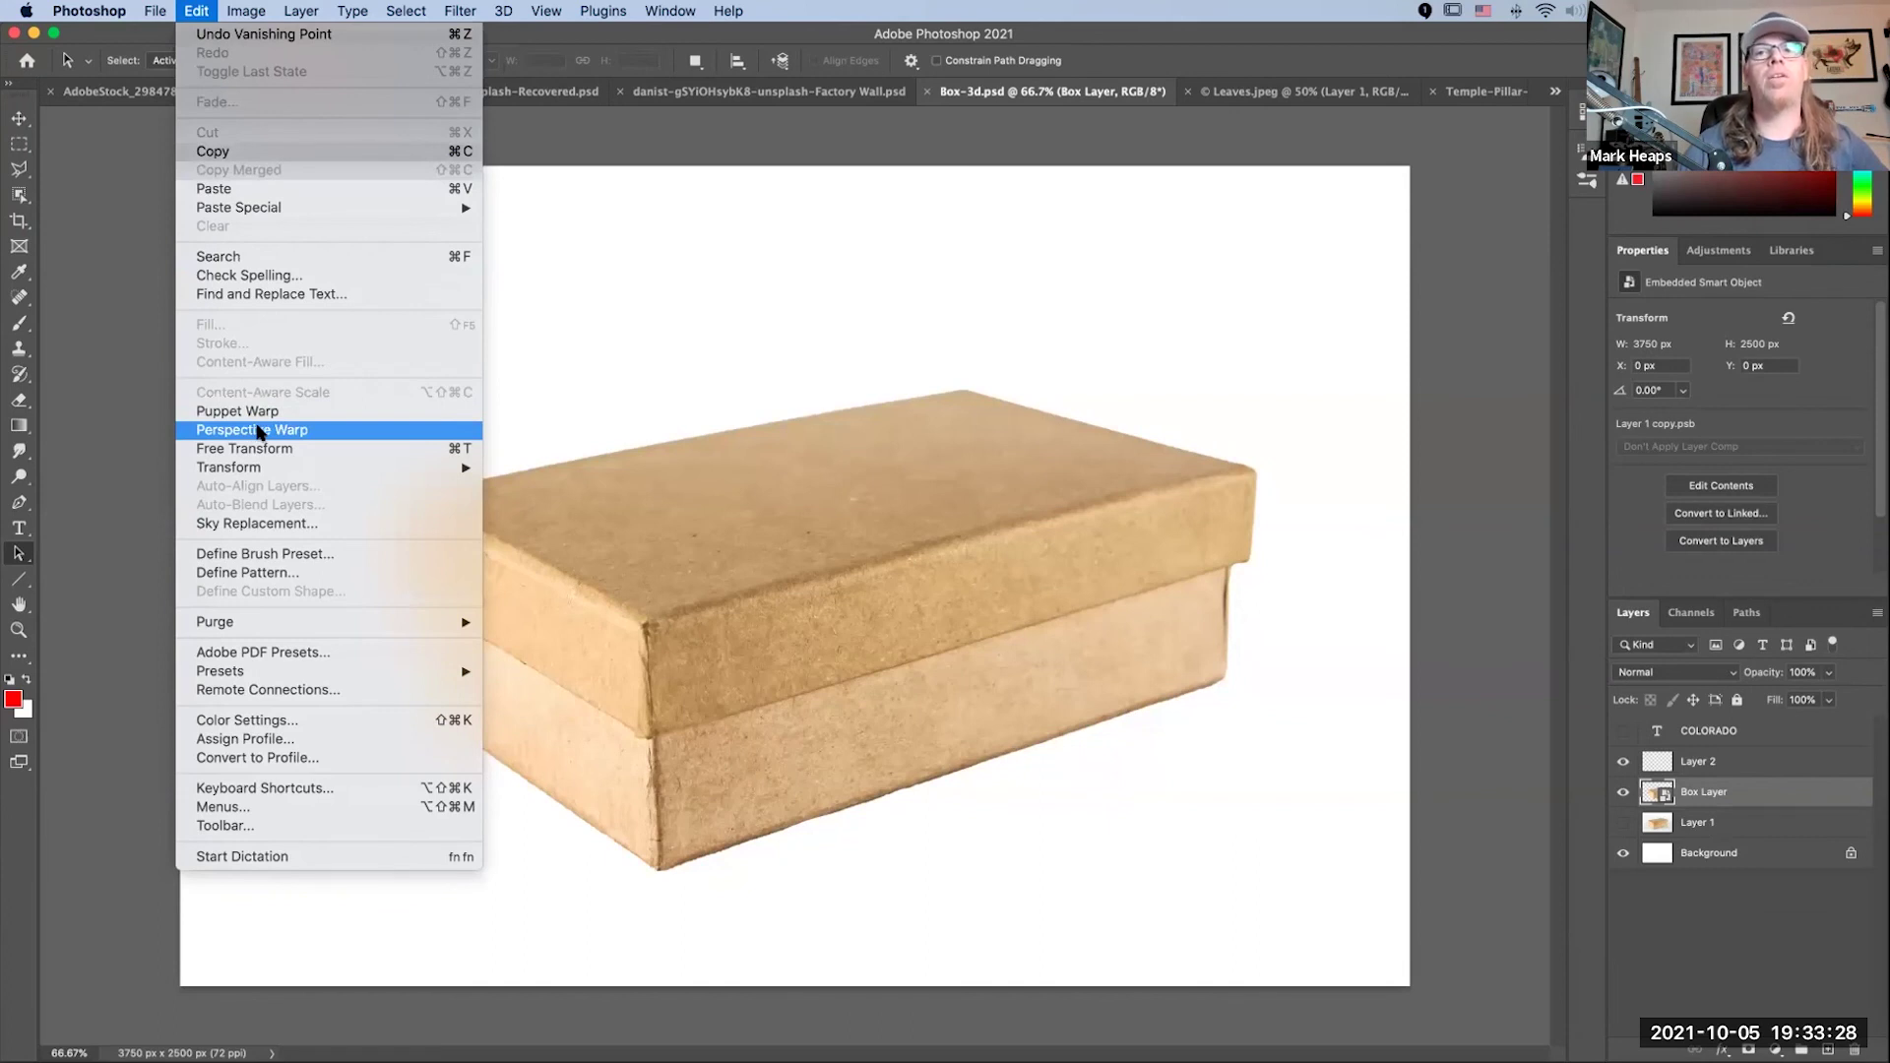
pyautogui.click(253, 430)
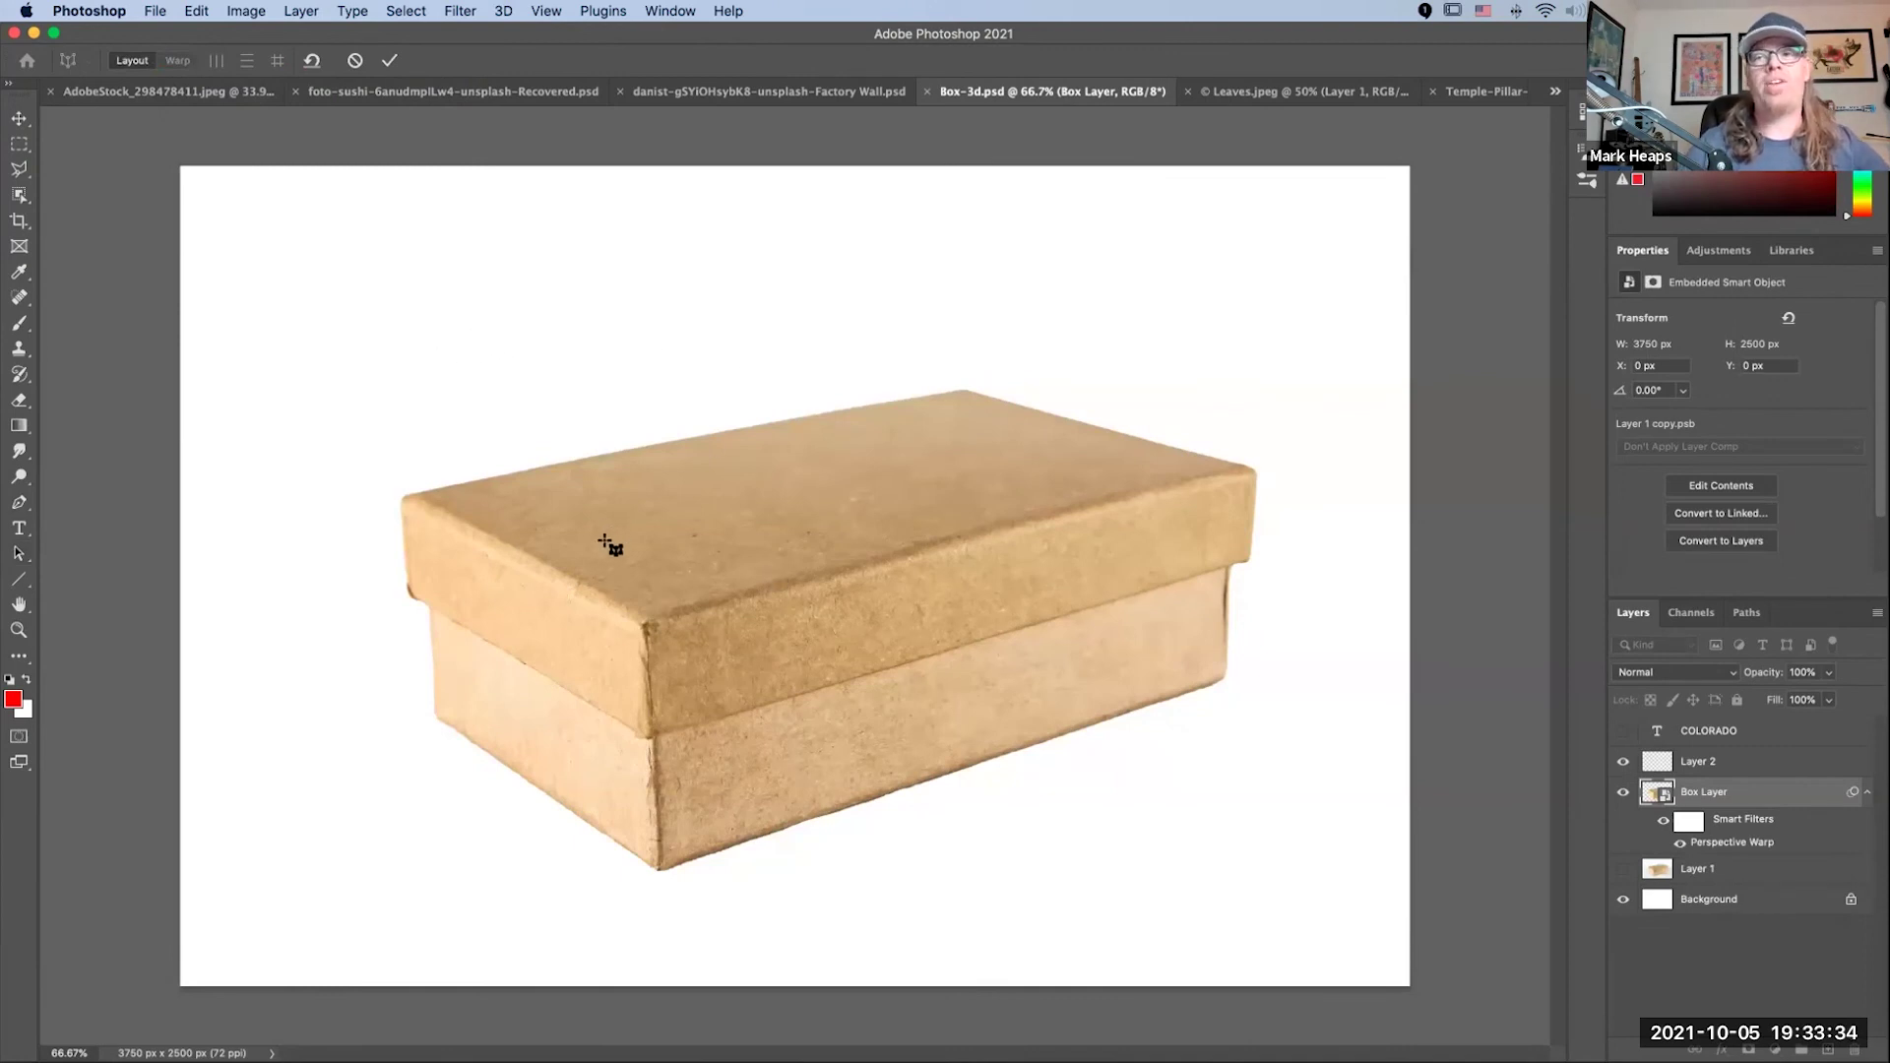
pyautogui.click(647, 618)
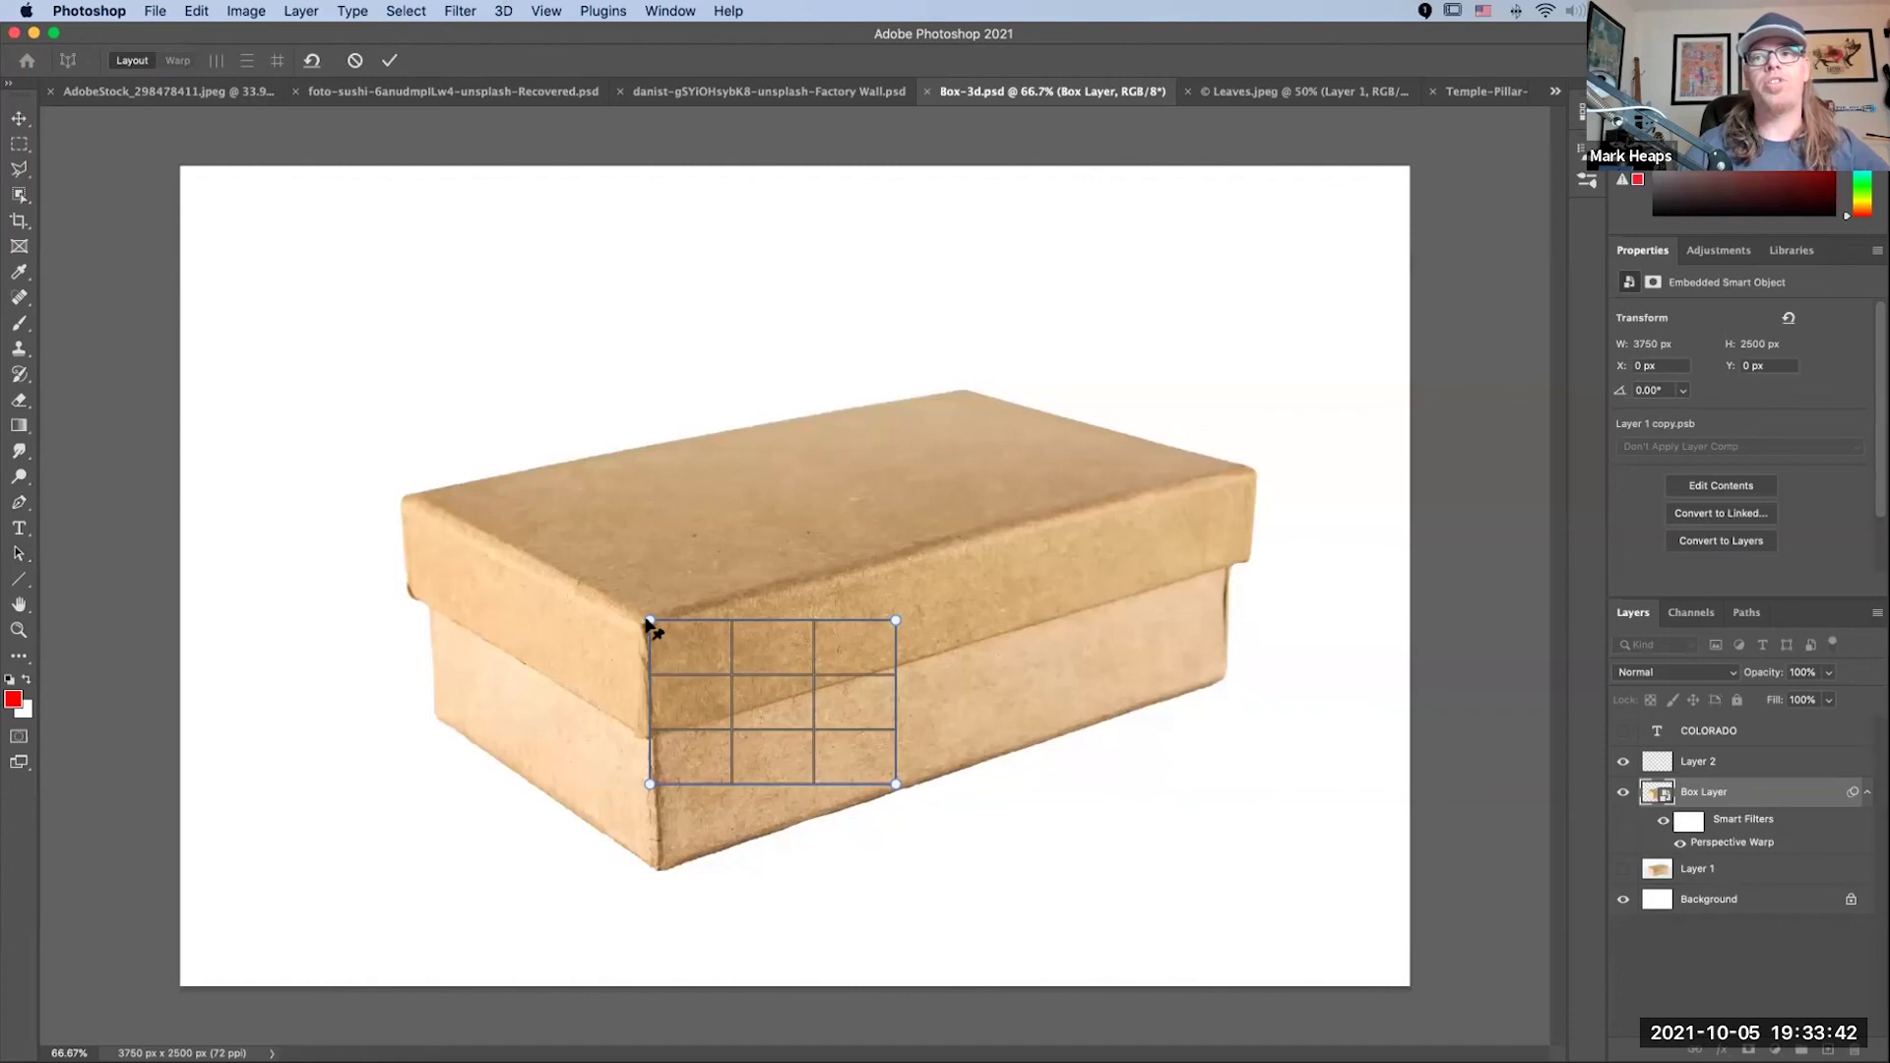
pyautogui.moveTo(650, 622); pyautogui.dragTo(643, 627)
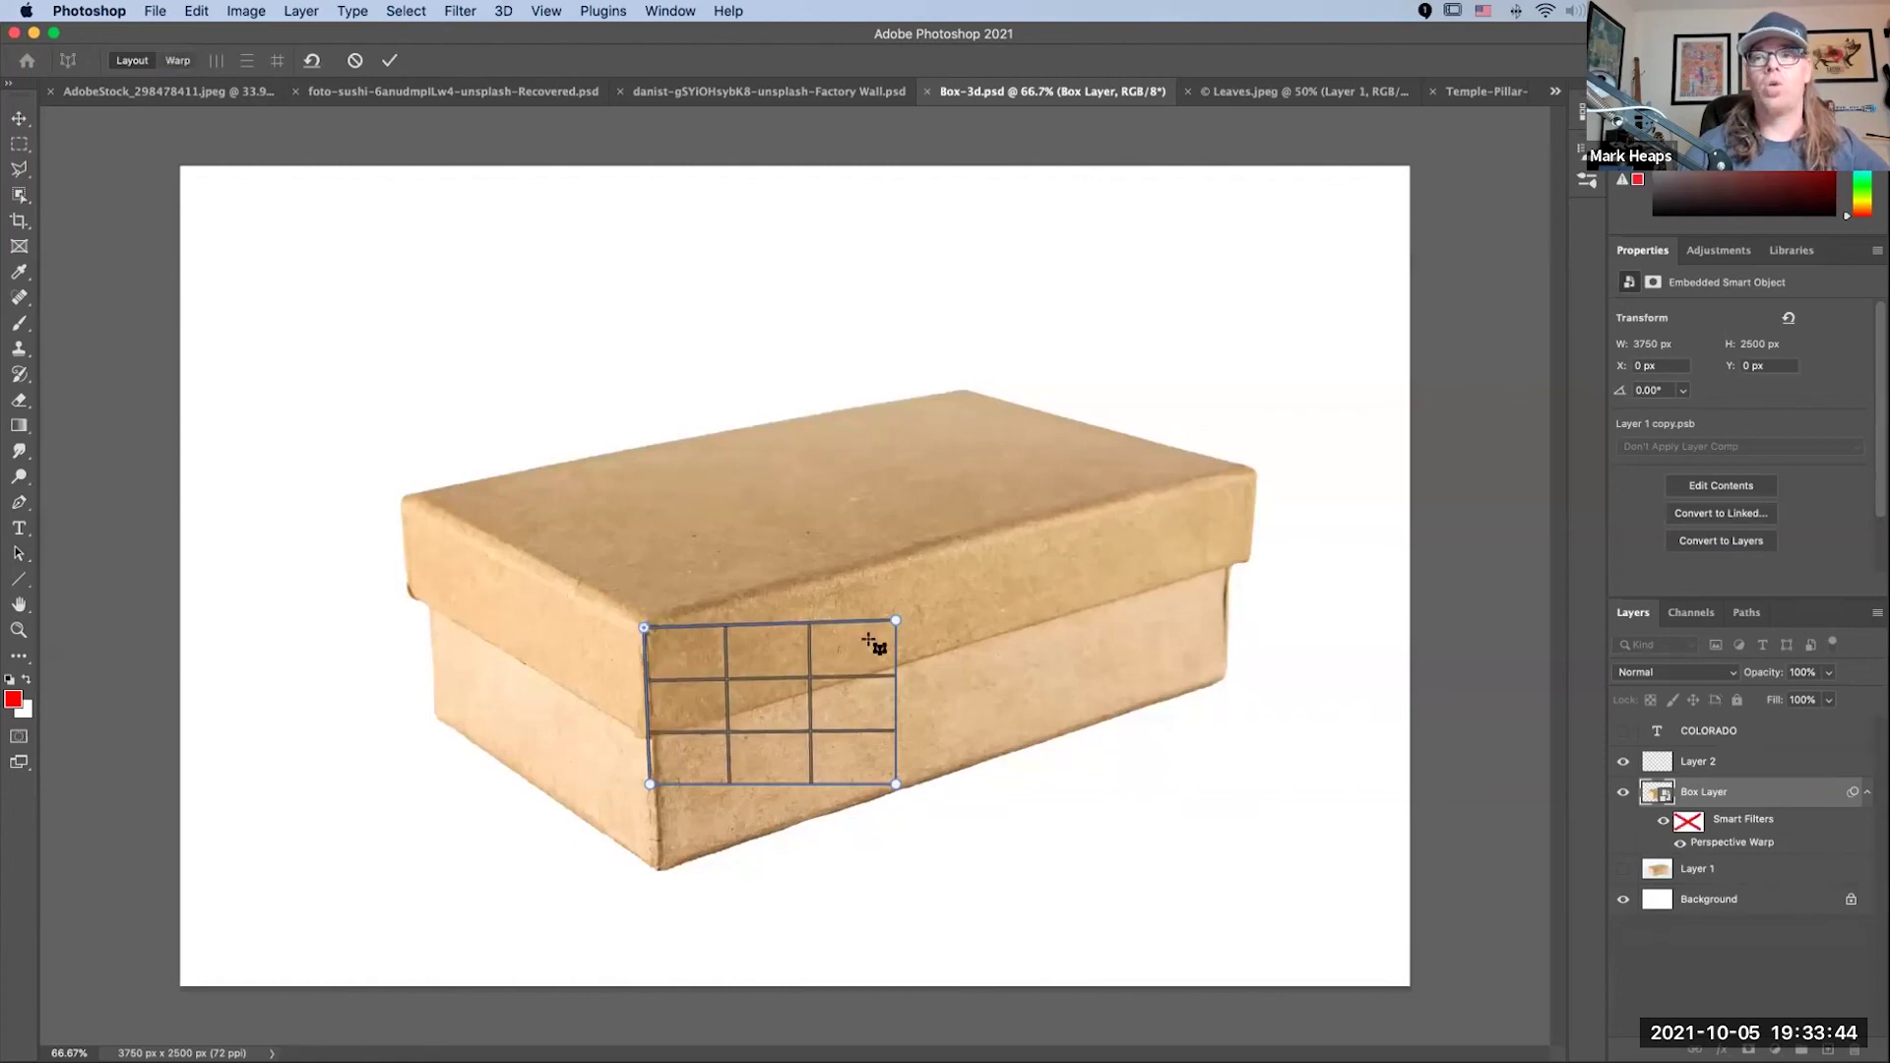
pyautogui.moveTo(896, 620); pyautogui.dragTo(1272, 468)
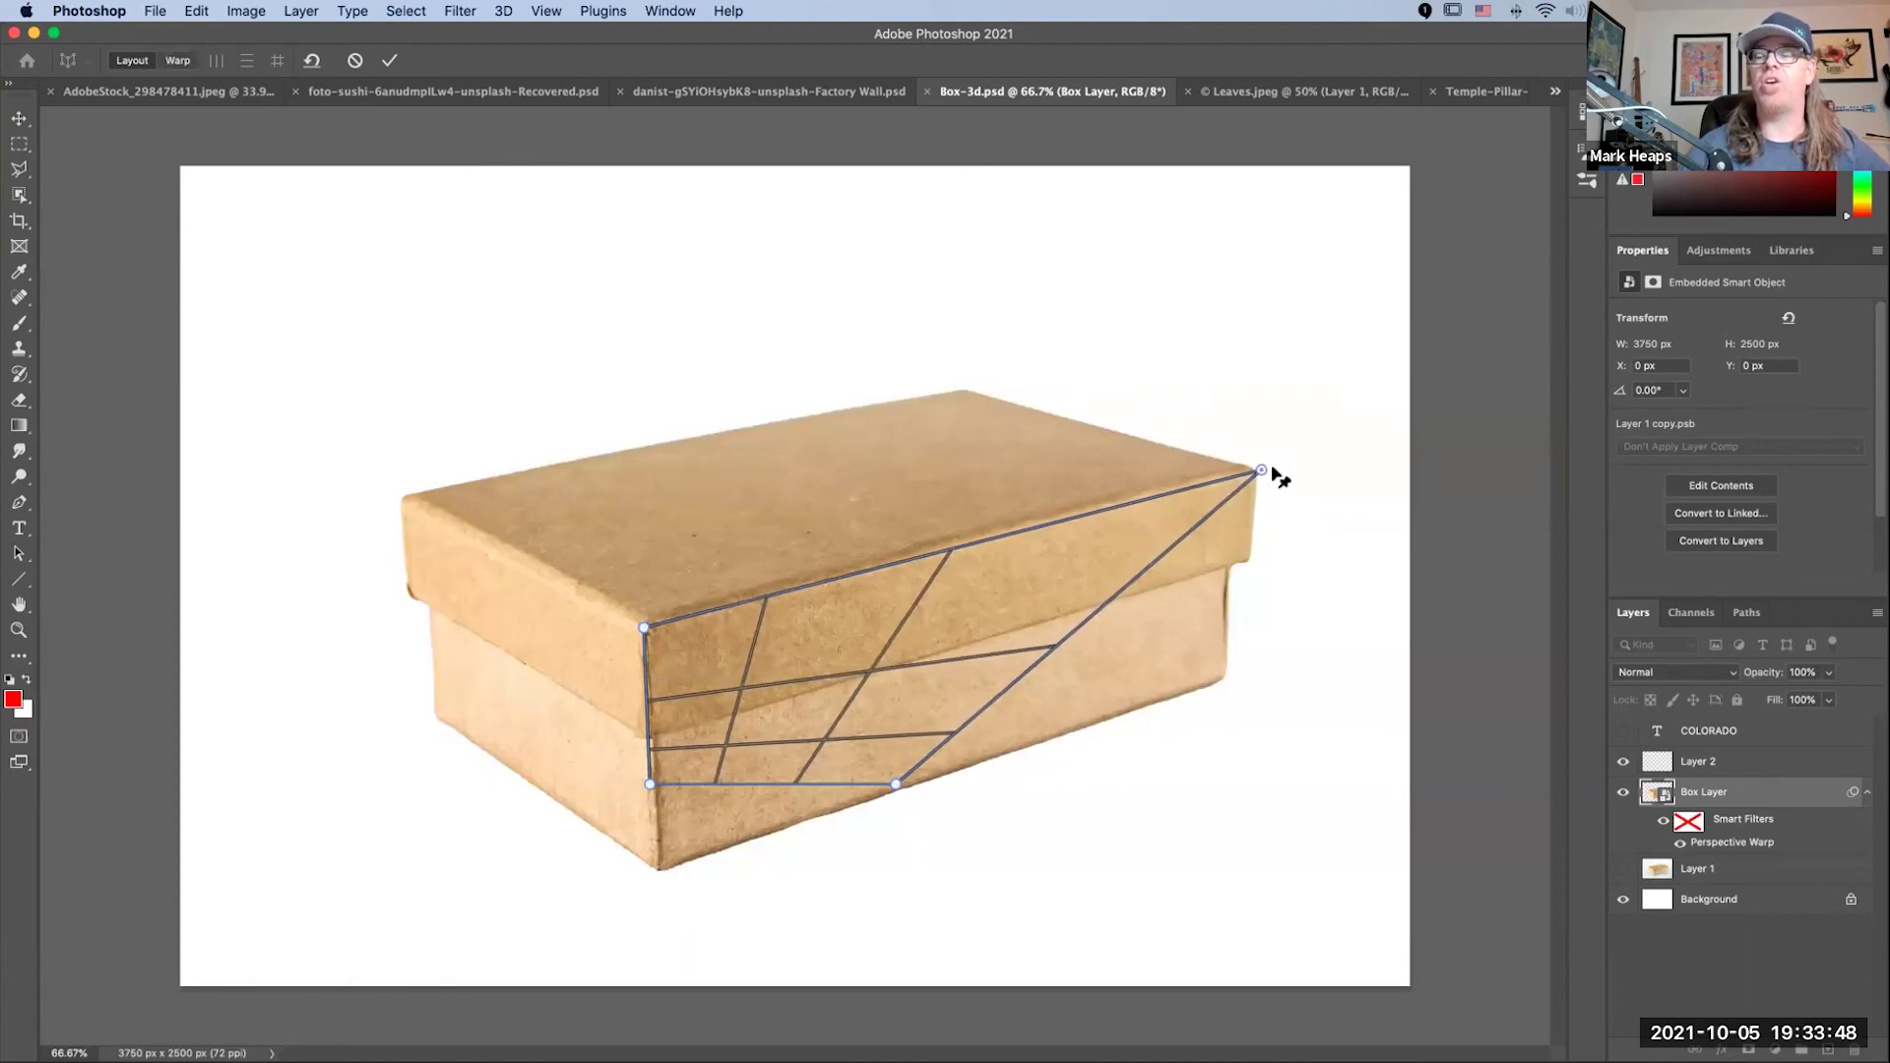
pyautogui.moveTo(896, 784); pyautogui.dragTo(1241, 678)
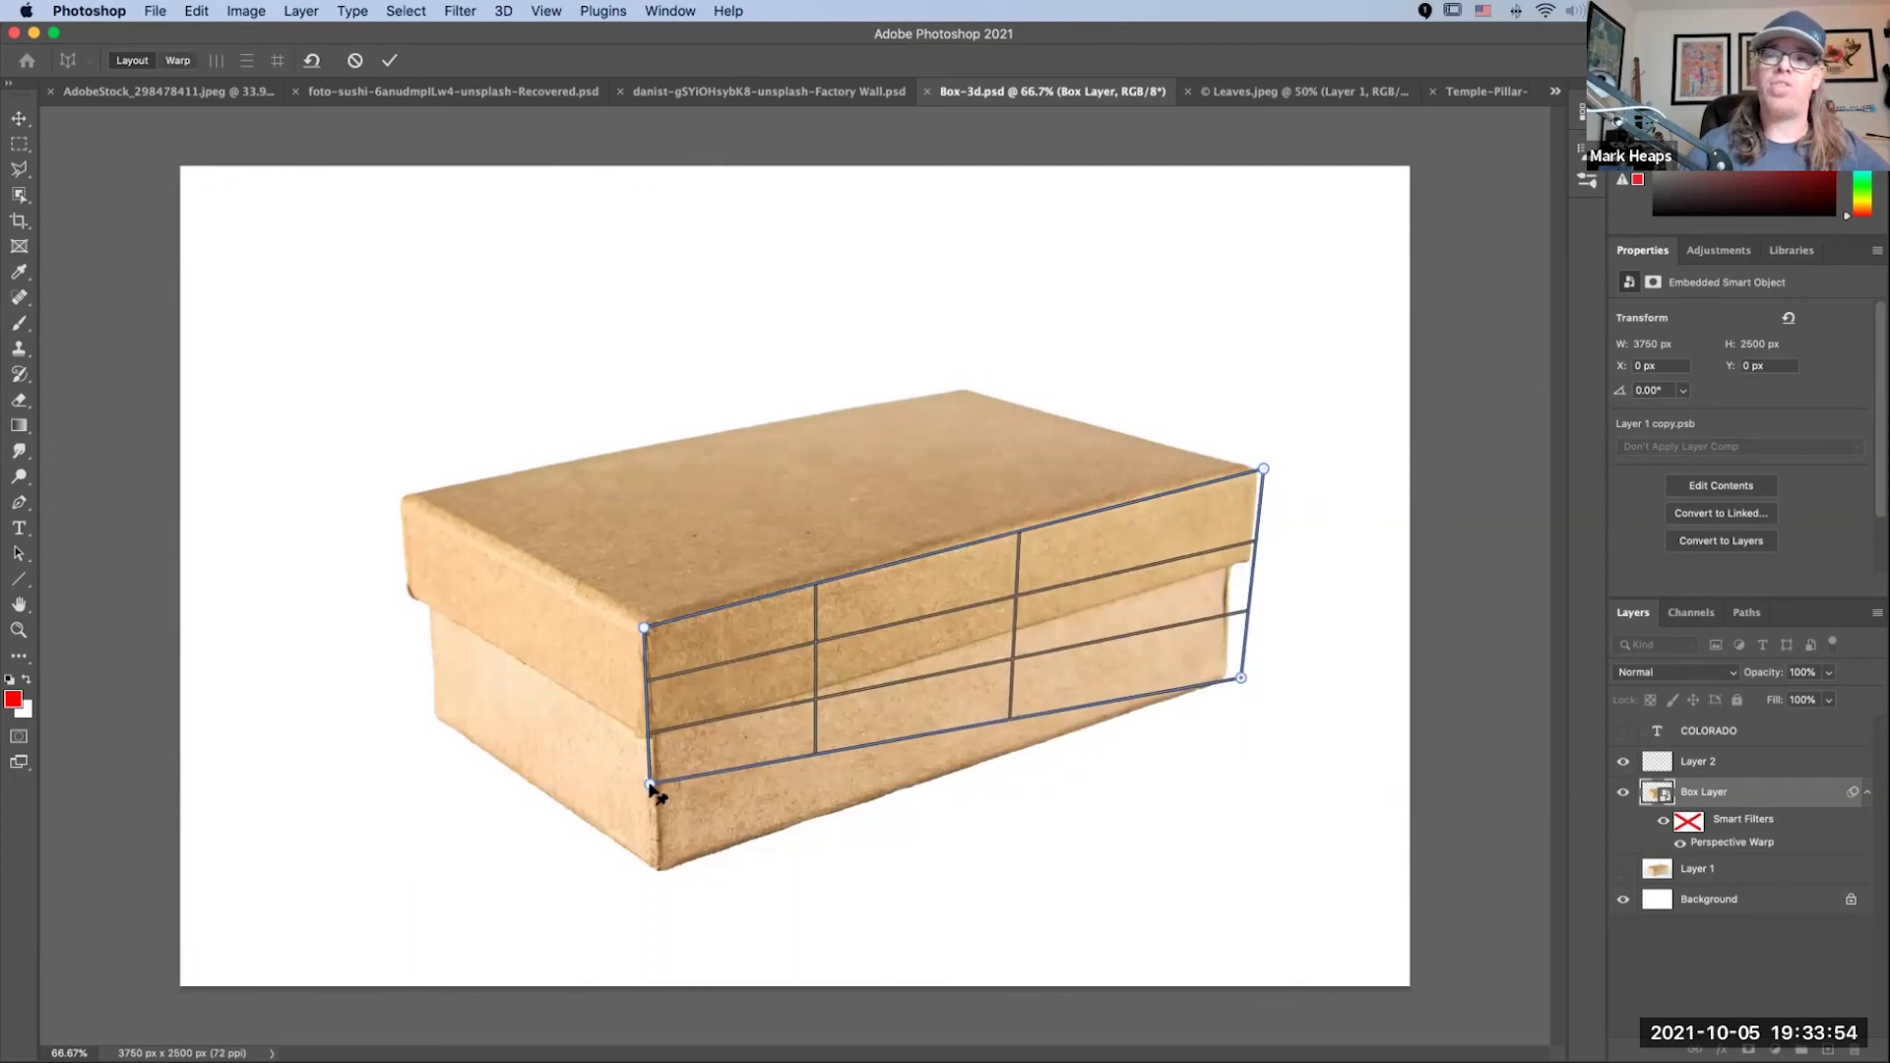
pyautogui.moveTo(650, 784); pyautogui.dragTo(655, 872)
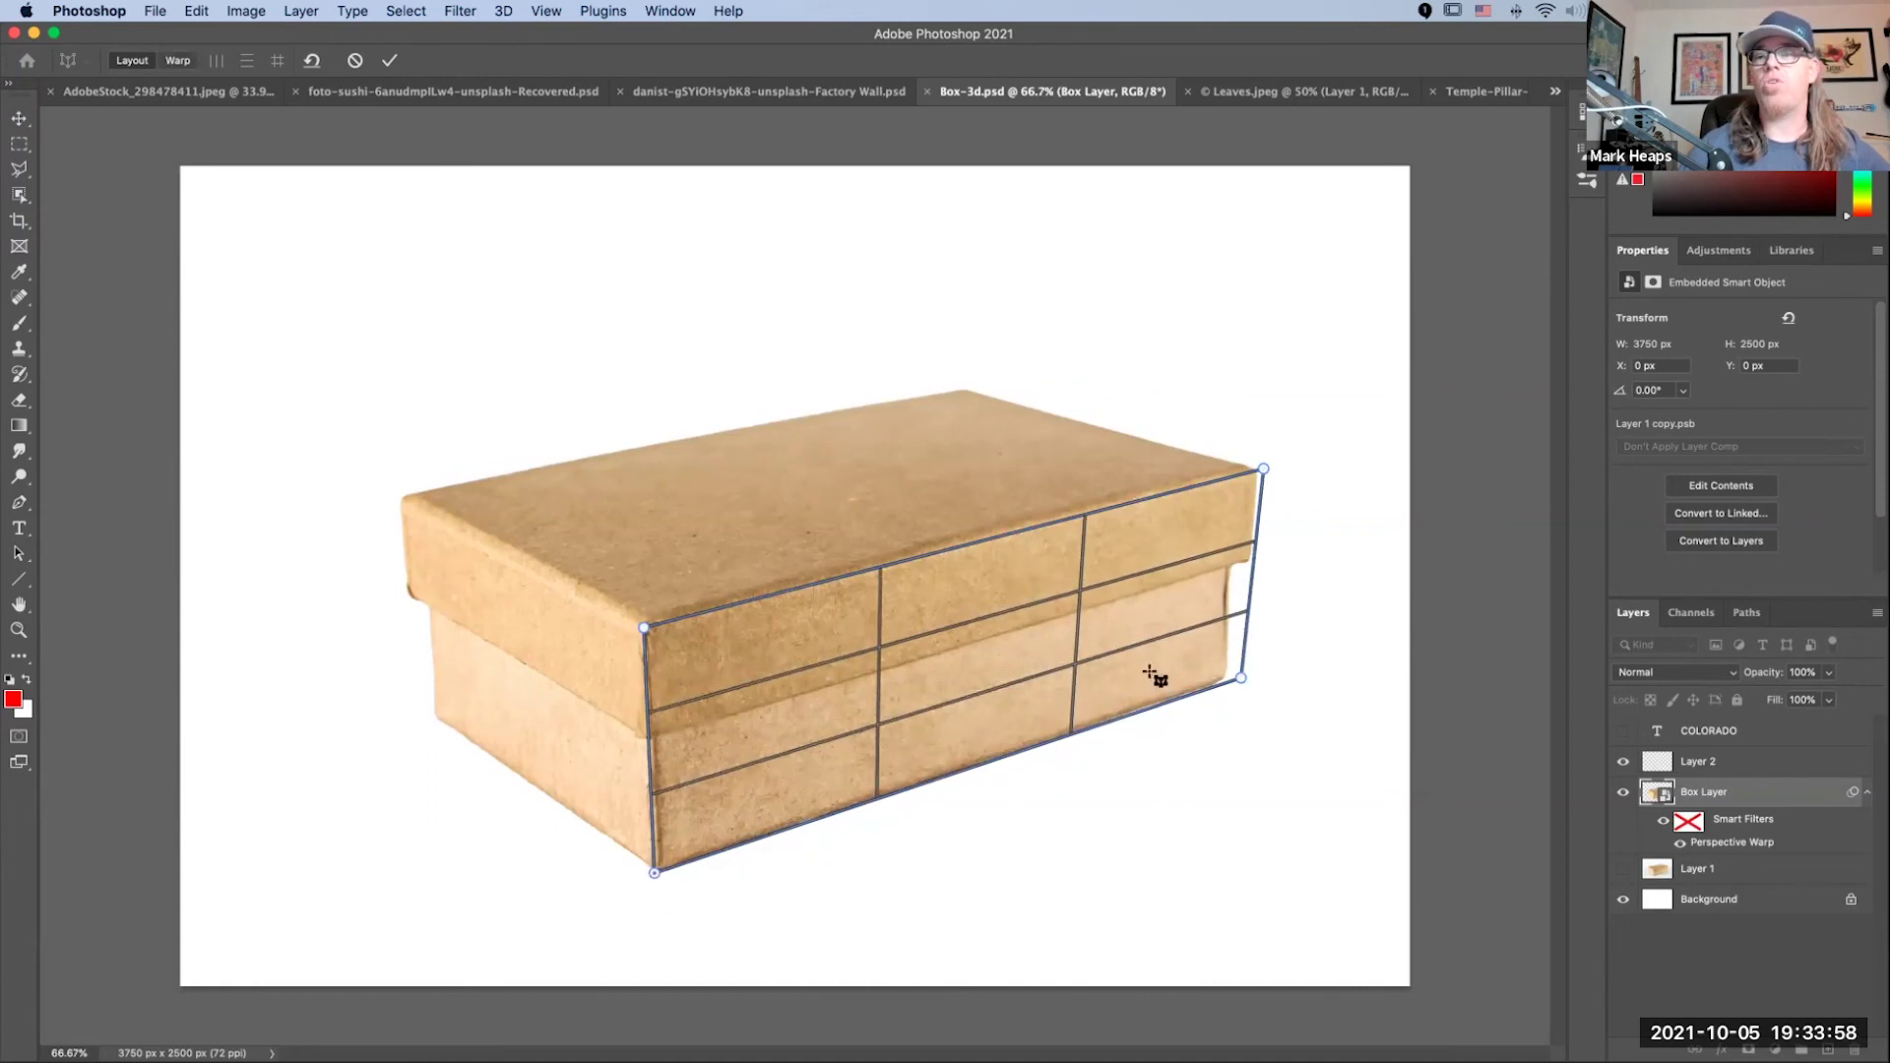
pyautogui.moveTo(1241, 678); pyautogui.dragTo(1242, 673)
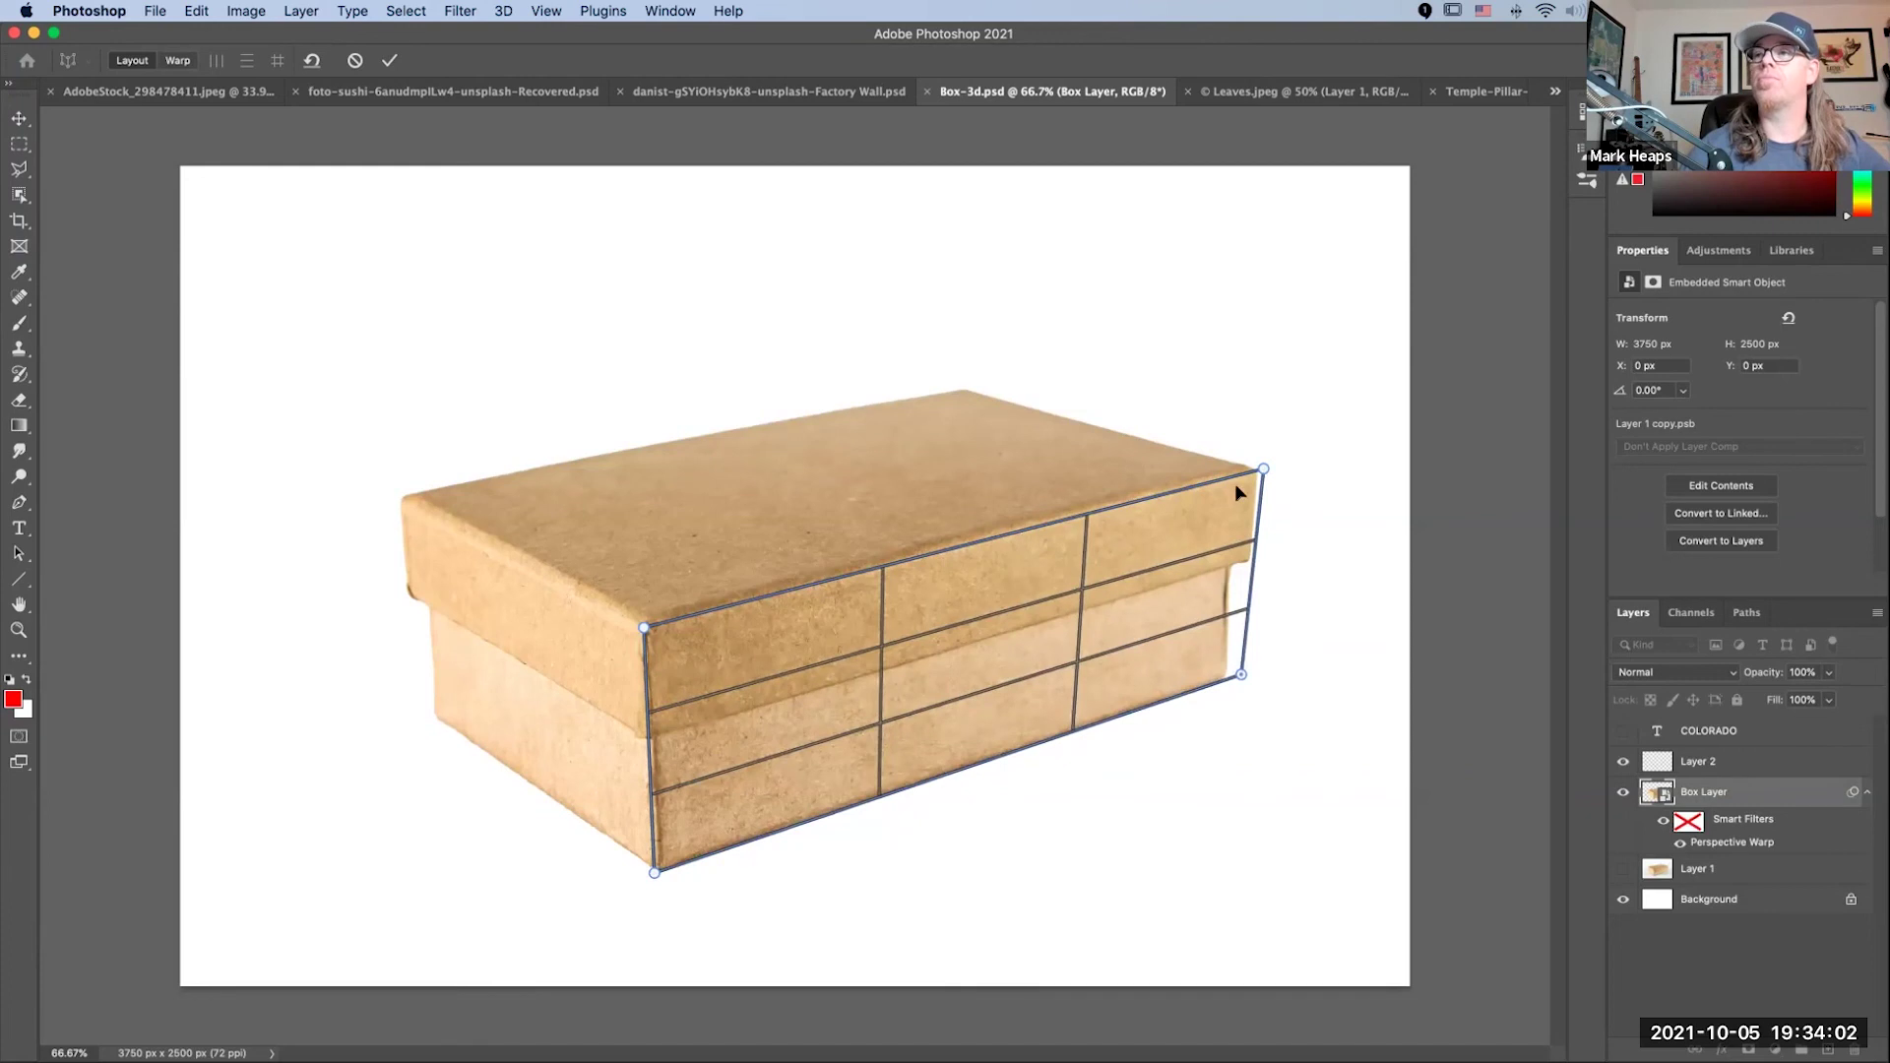
pyautogui.moveTo(1267, 467); pyautogui.dragTo(1254, 471)
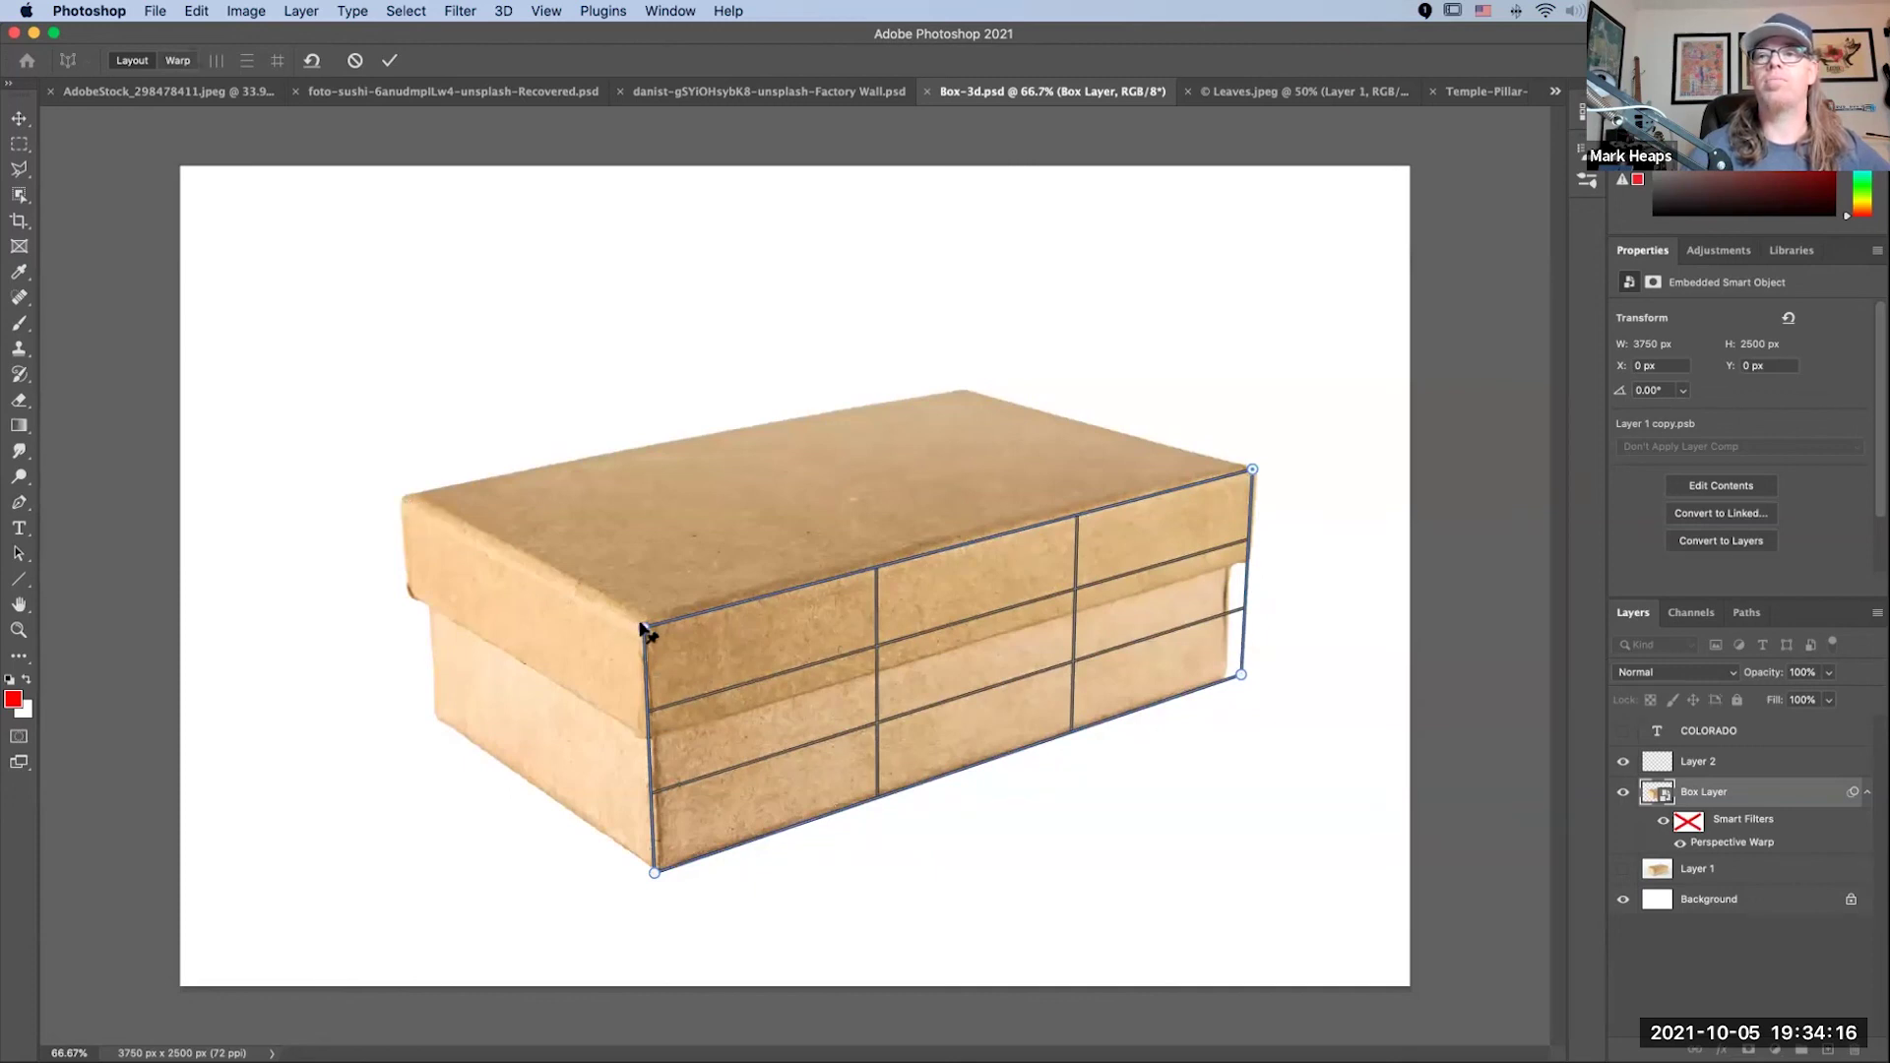
pyautogui.moveTo(644, 695); pyautogui.dragTo(577, 686)
pyautogui.press('super+z')
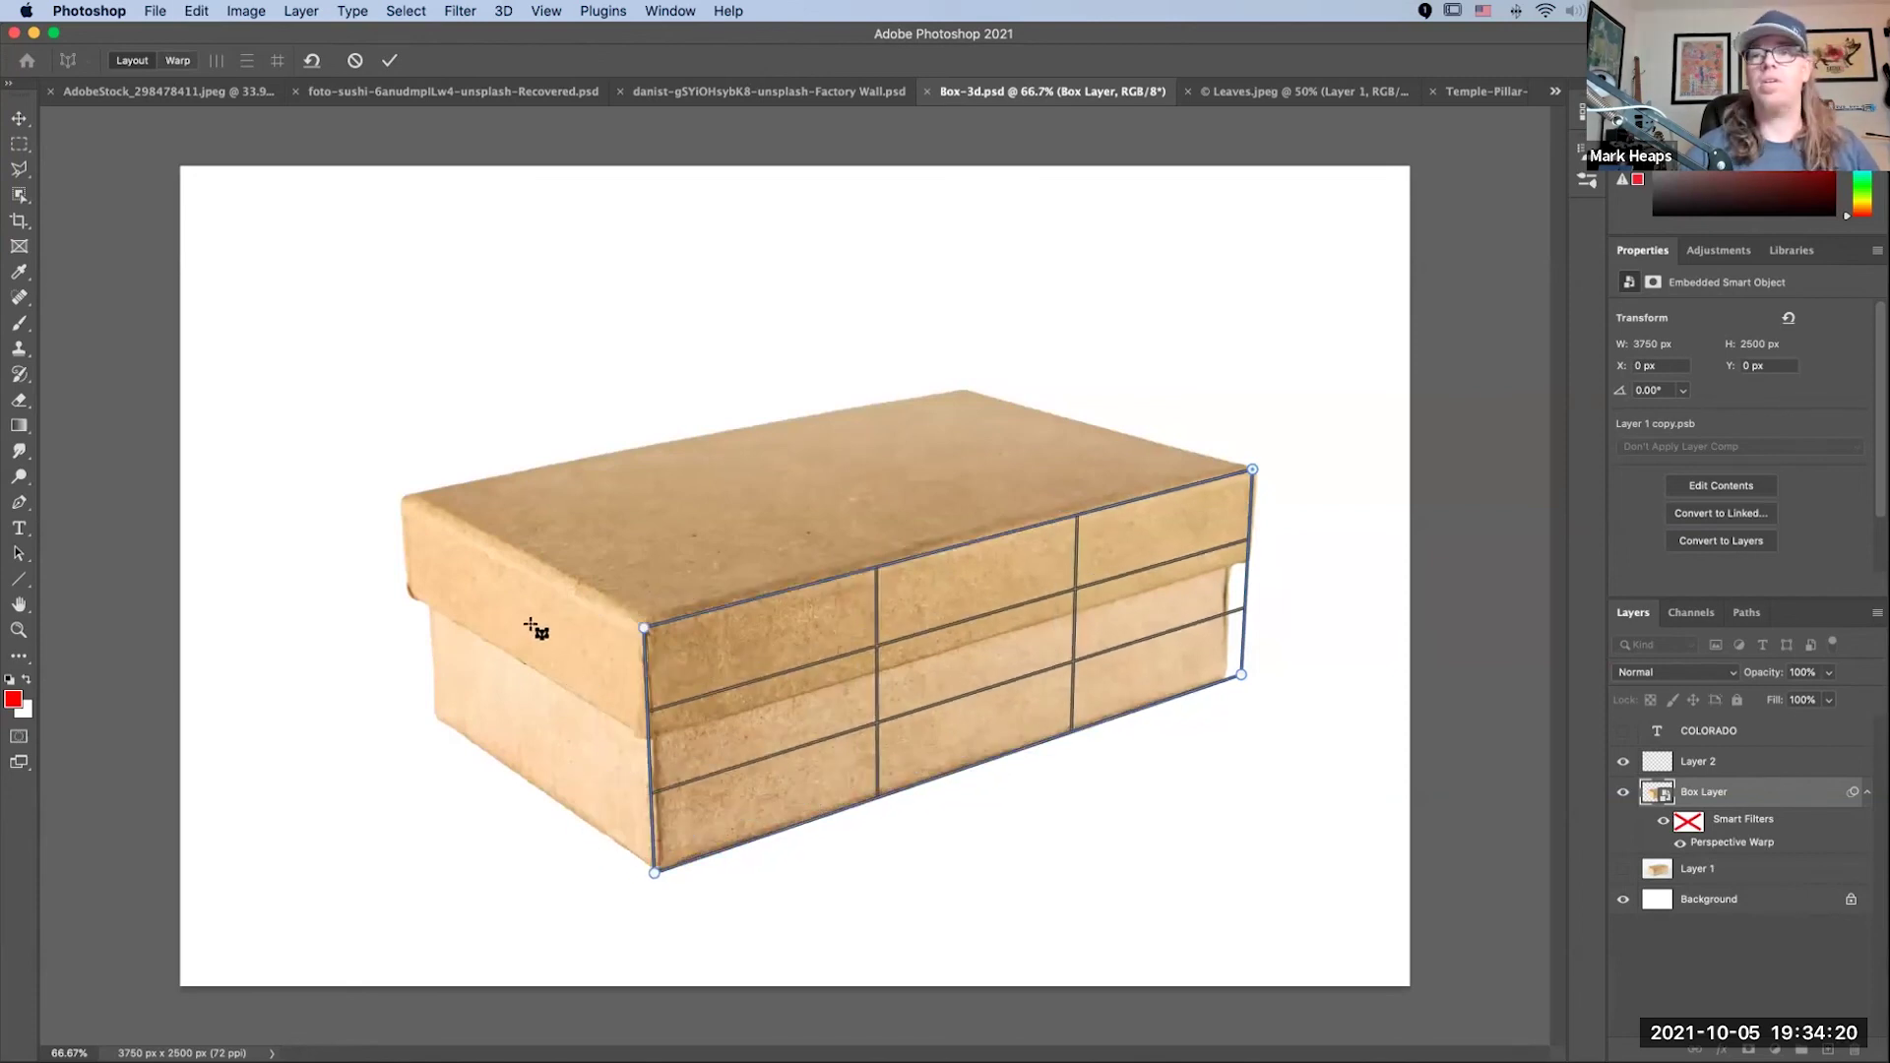
# Step: Add a Perspective Warp layout plane over the box's short side and fit its outer corners to that side
pyautogui.moveTo(408, 500); pyautogui.dragTo(626, 868)
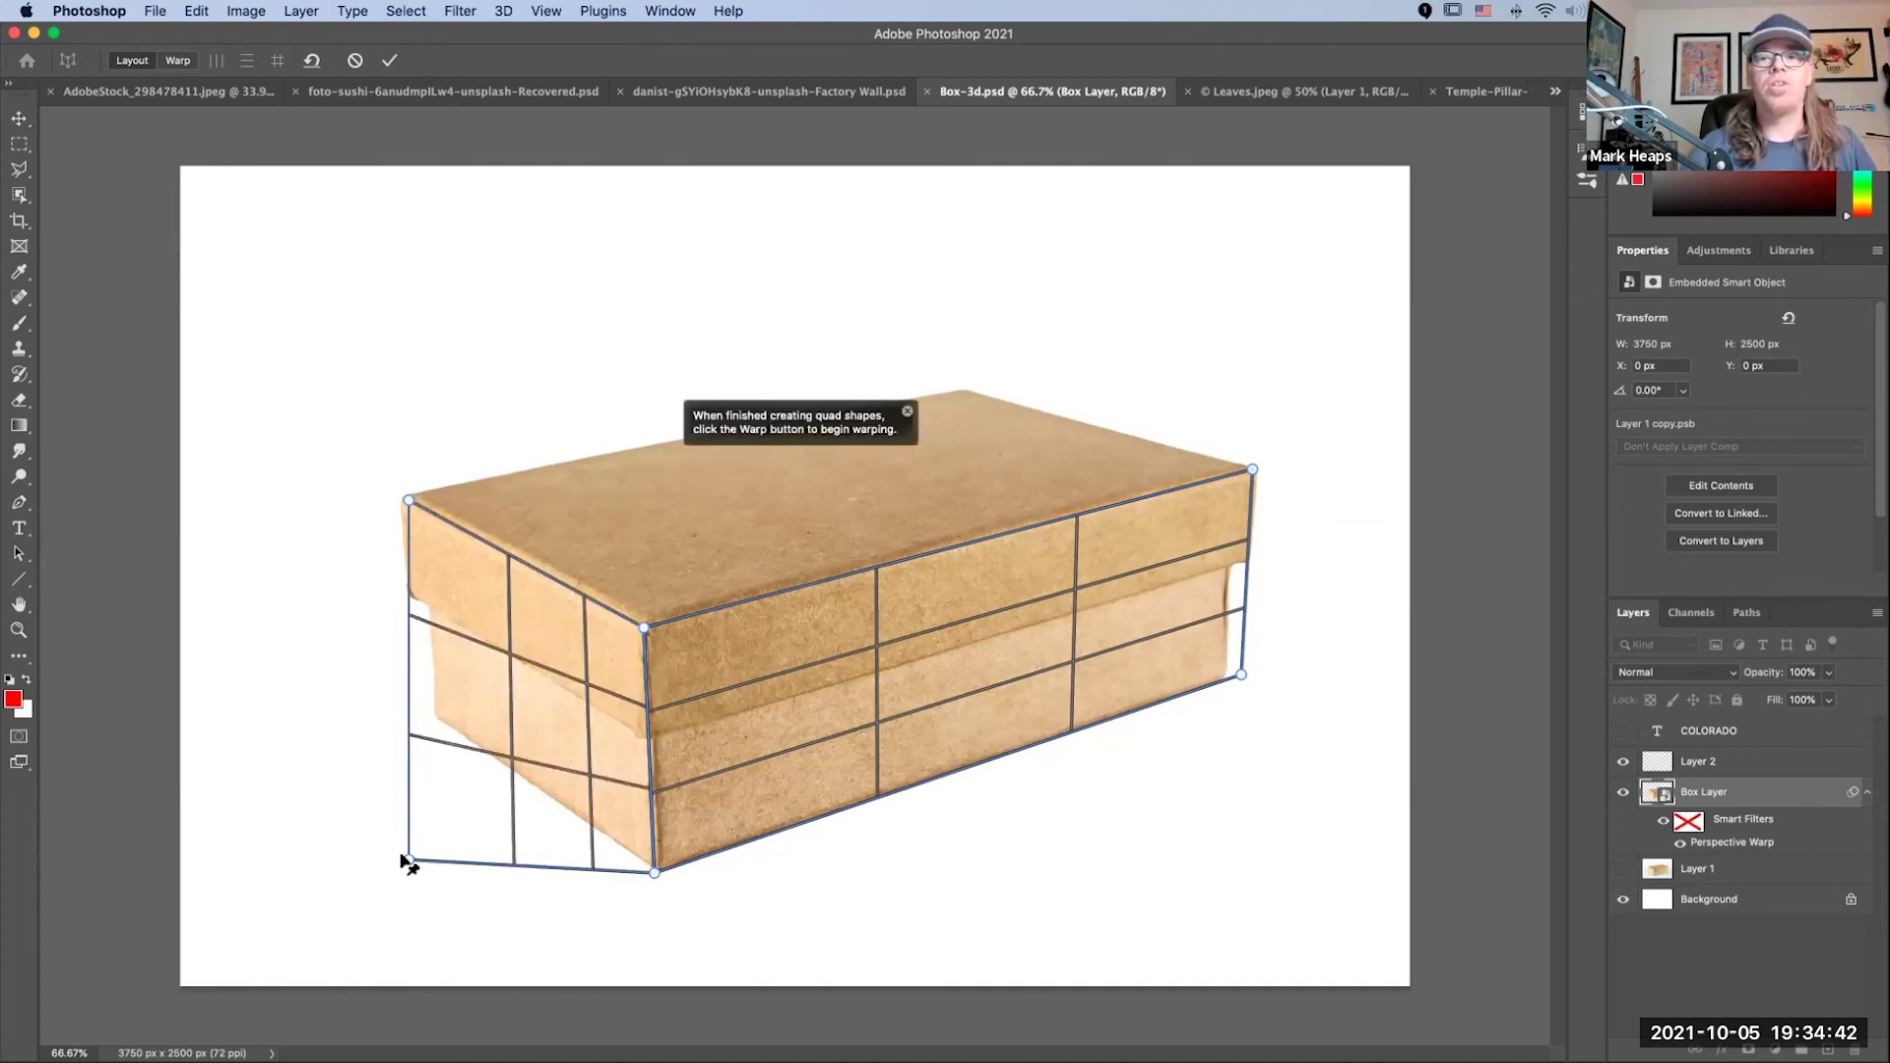
pyautogui.moveTo(408, 861); pyautogui.dragTo(421, 709)
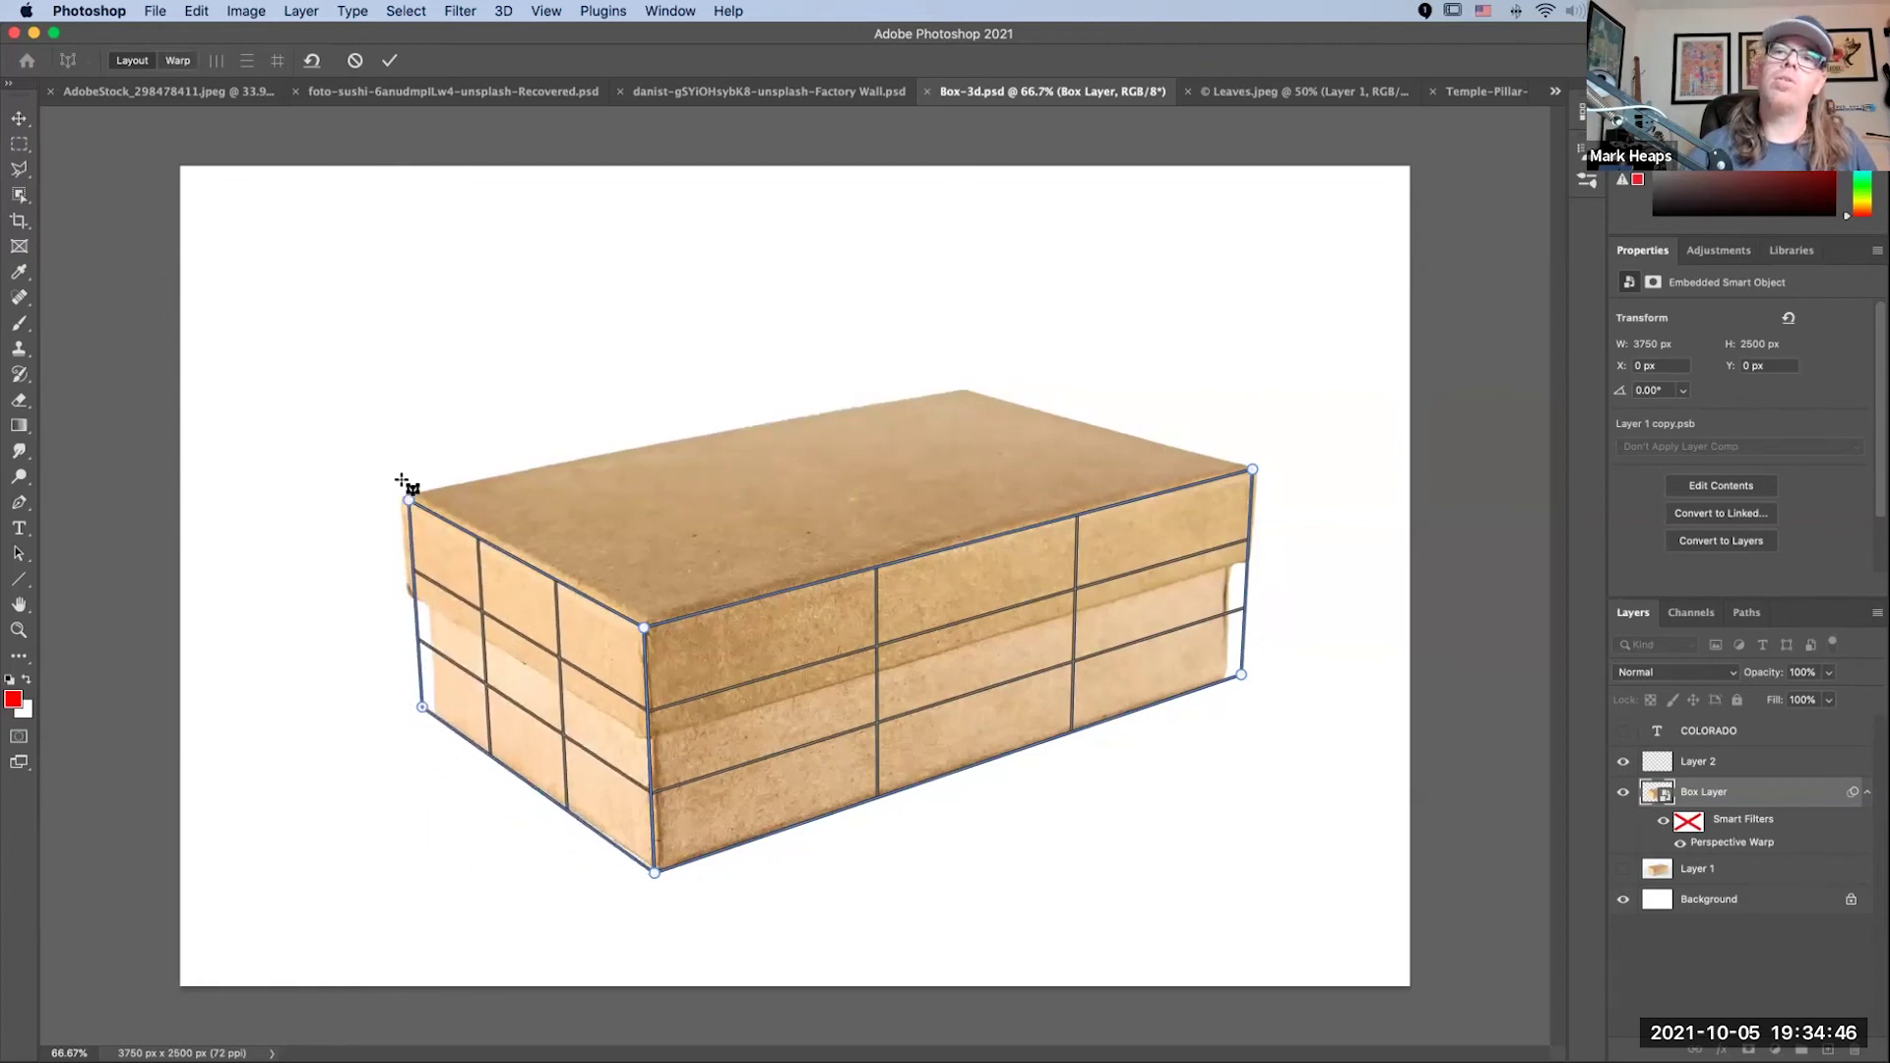
pyautogui.moveTo(409, 500); pyautogui.dragTo(402, 493)
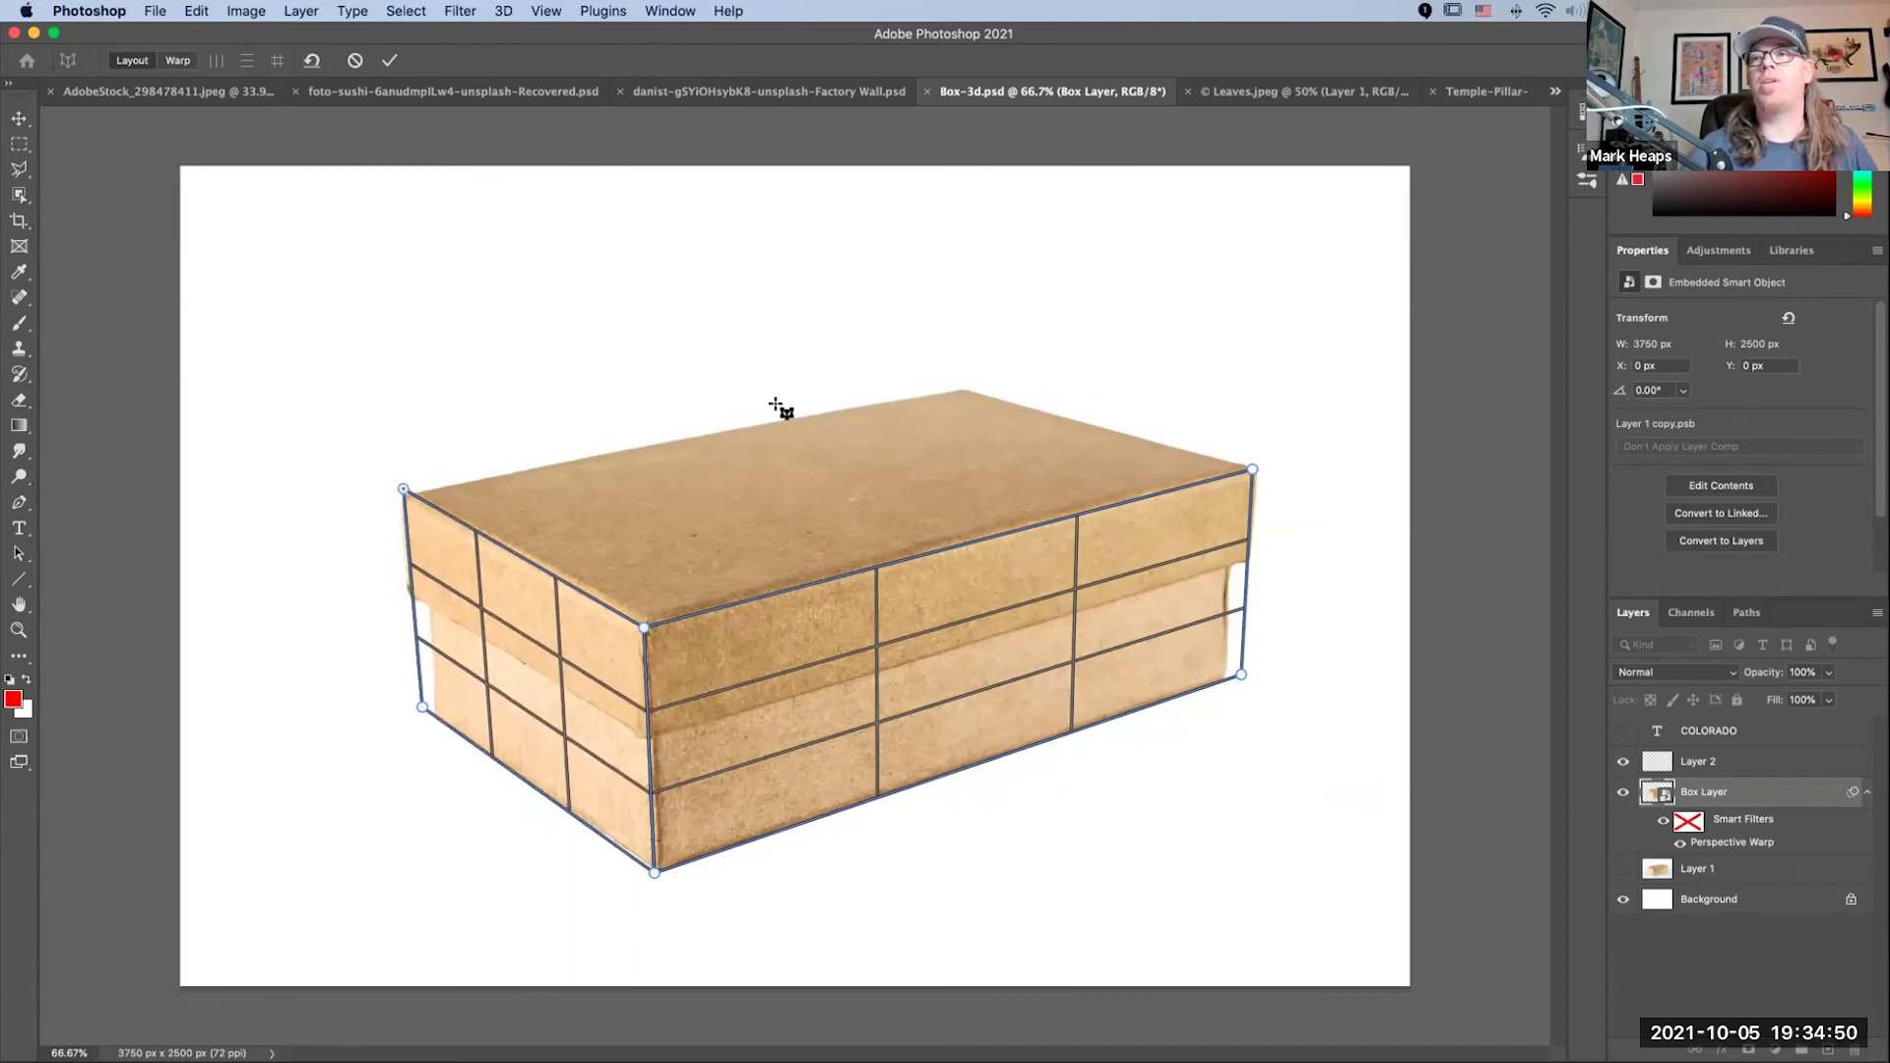
# Step: Add a layout plane over the box lid's top, joined to both side planes, and fit its corners to the lid
pyautogui.moveTo(967, 390); pyautogui.dragTo(867, 468)
pyautogui.moveTo(739, 506); pyautogui.dragTo(566, 596)
pyautogui.moveTo(586, 591); pyautogui.dragTo(682, 592)
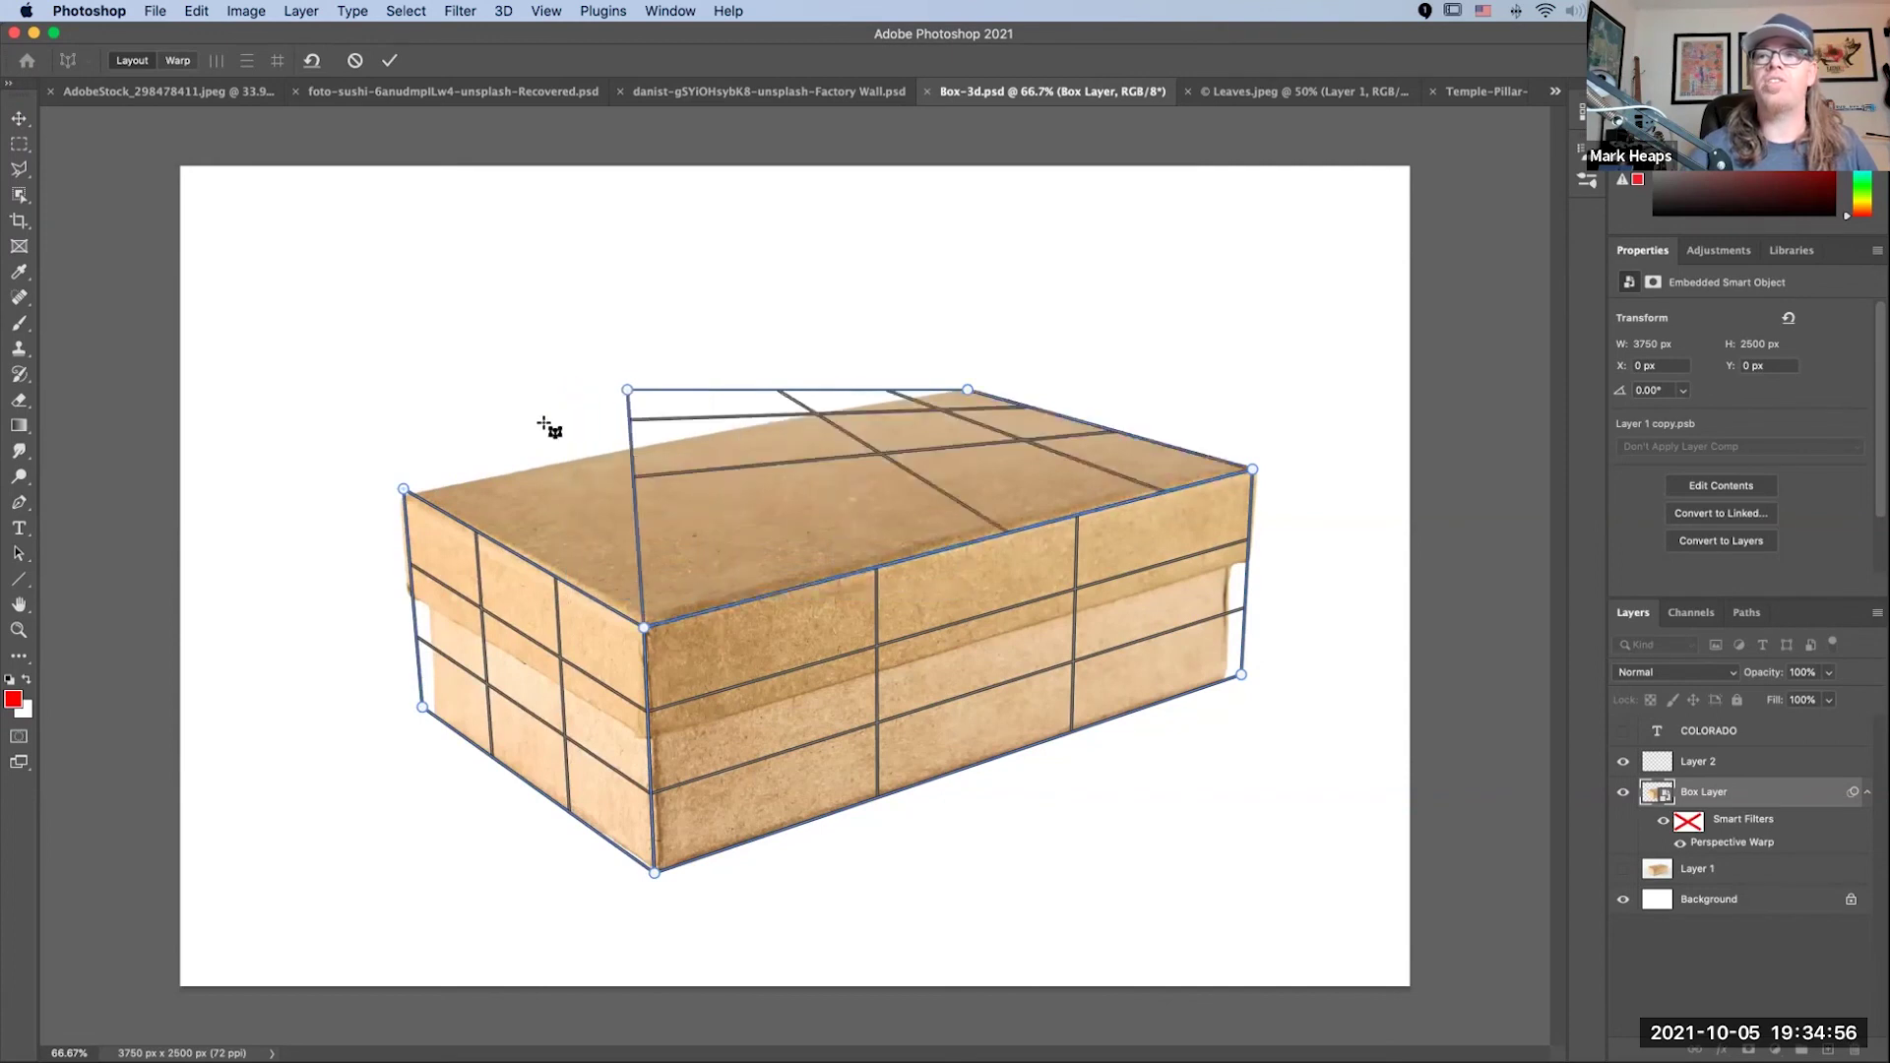
pyautogui.moveTo(626, 391); pyautogui.dragTo(406, 492)
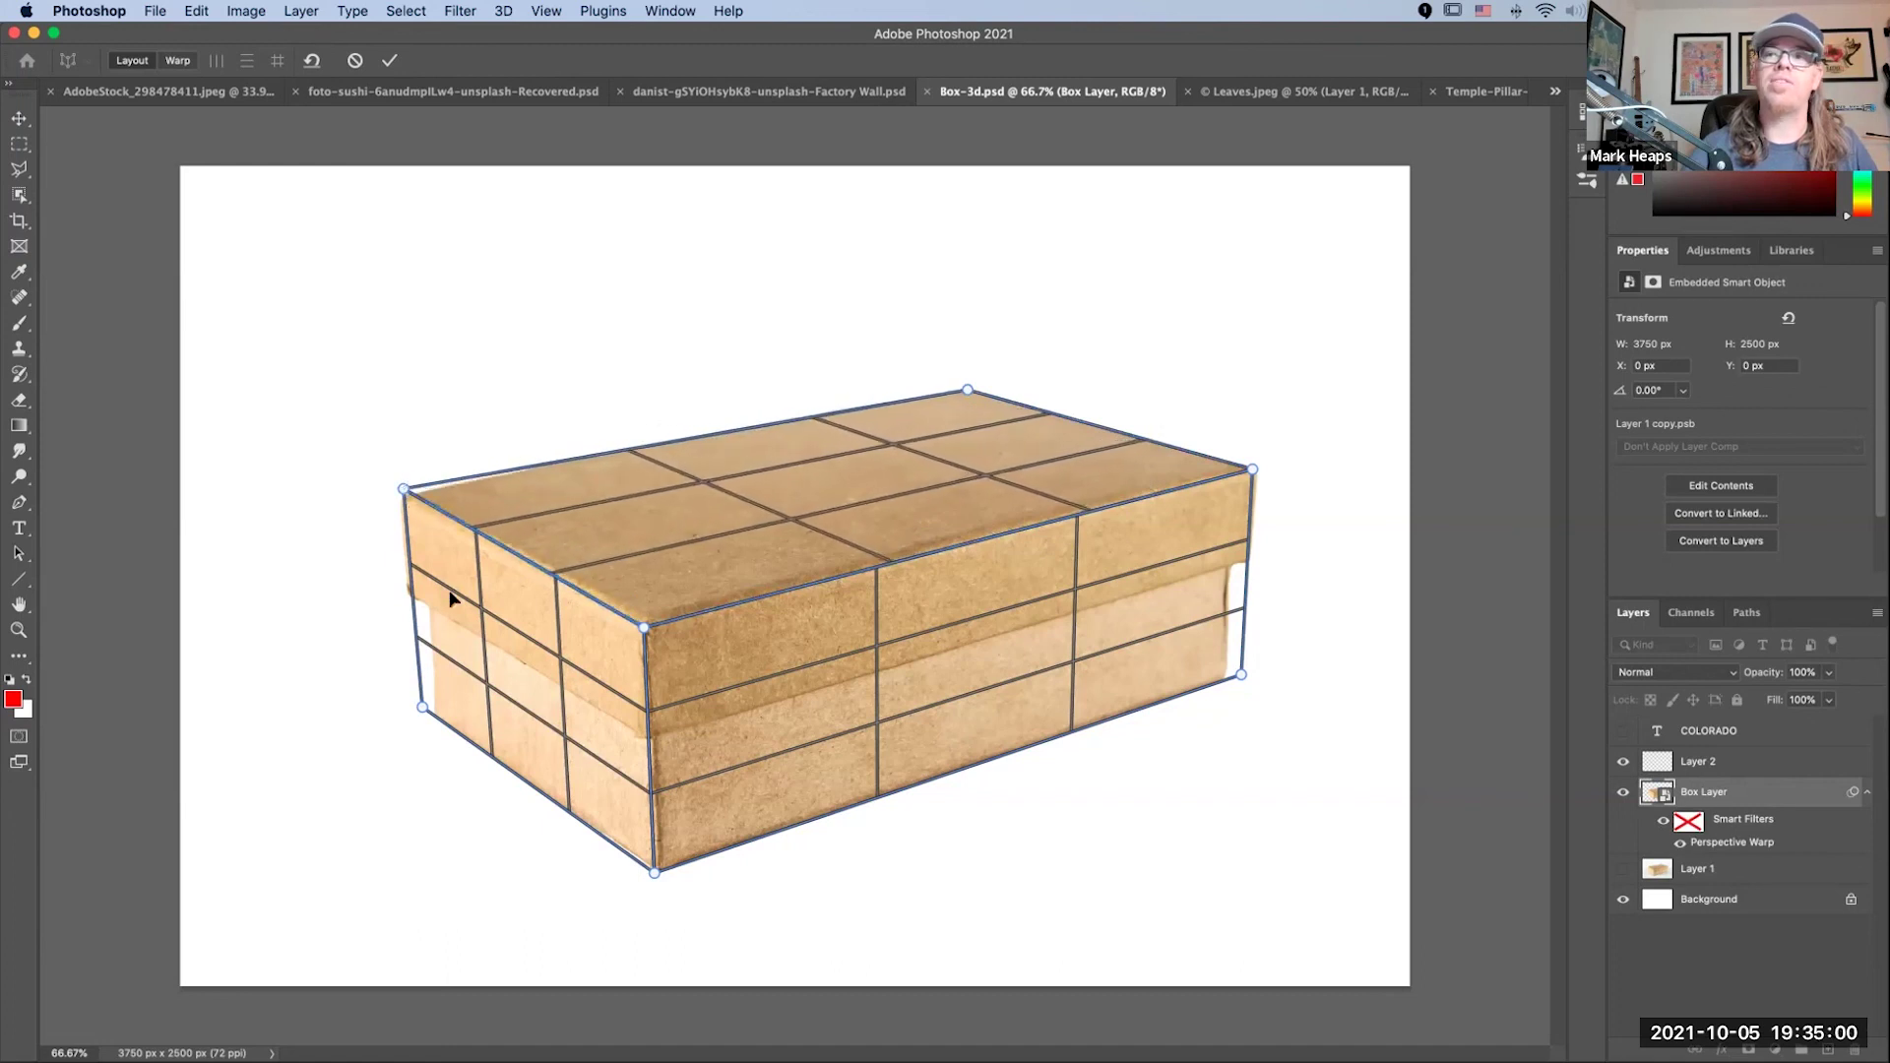
pyautogui.moveTo(399, 490); pyautogui.dragTo(398, 497)
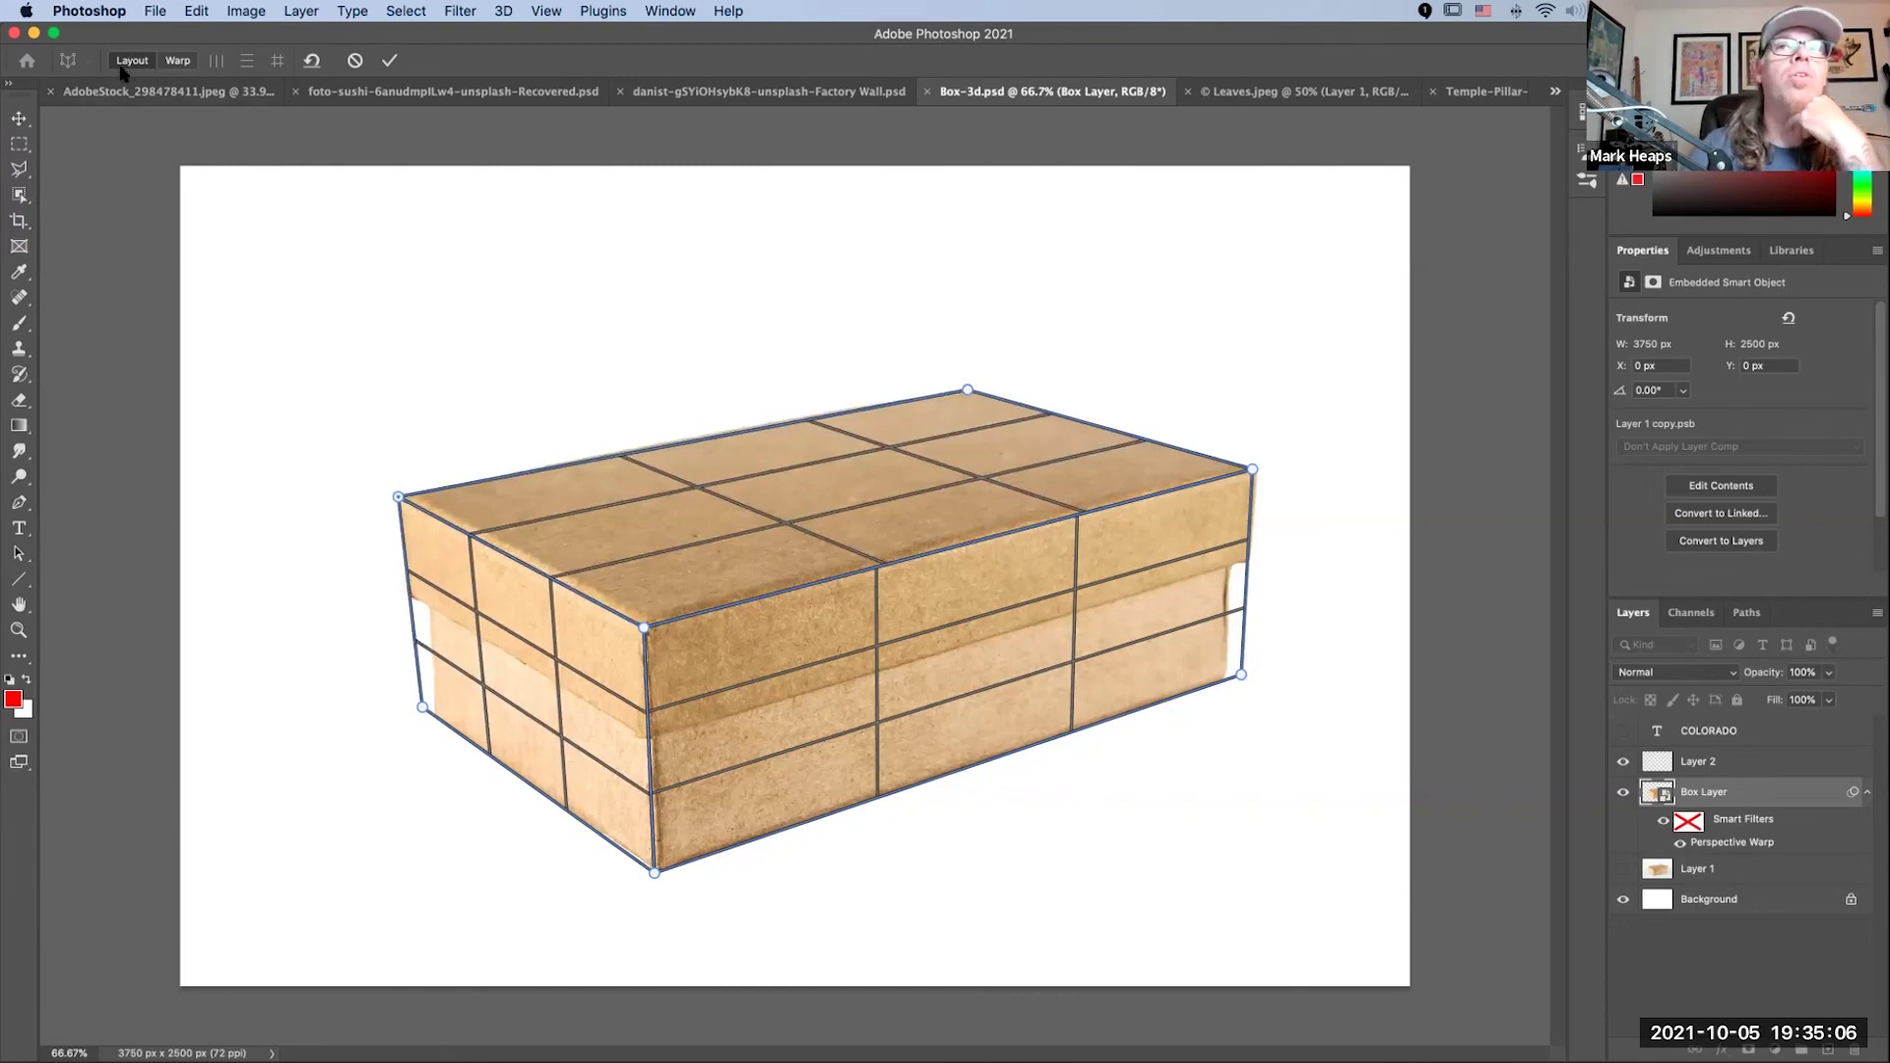
# Step: Warp the box to a flatter viewing angle by raising its front corner edge and adjusting the outer corners, and apply the Perspective Warp
pyautogui.click(178, 62)
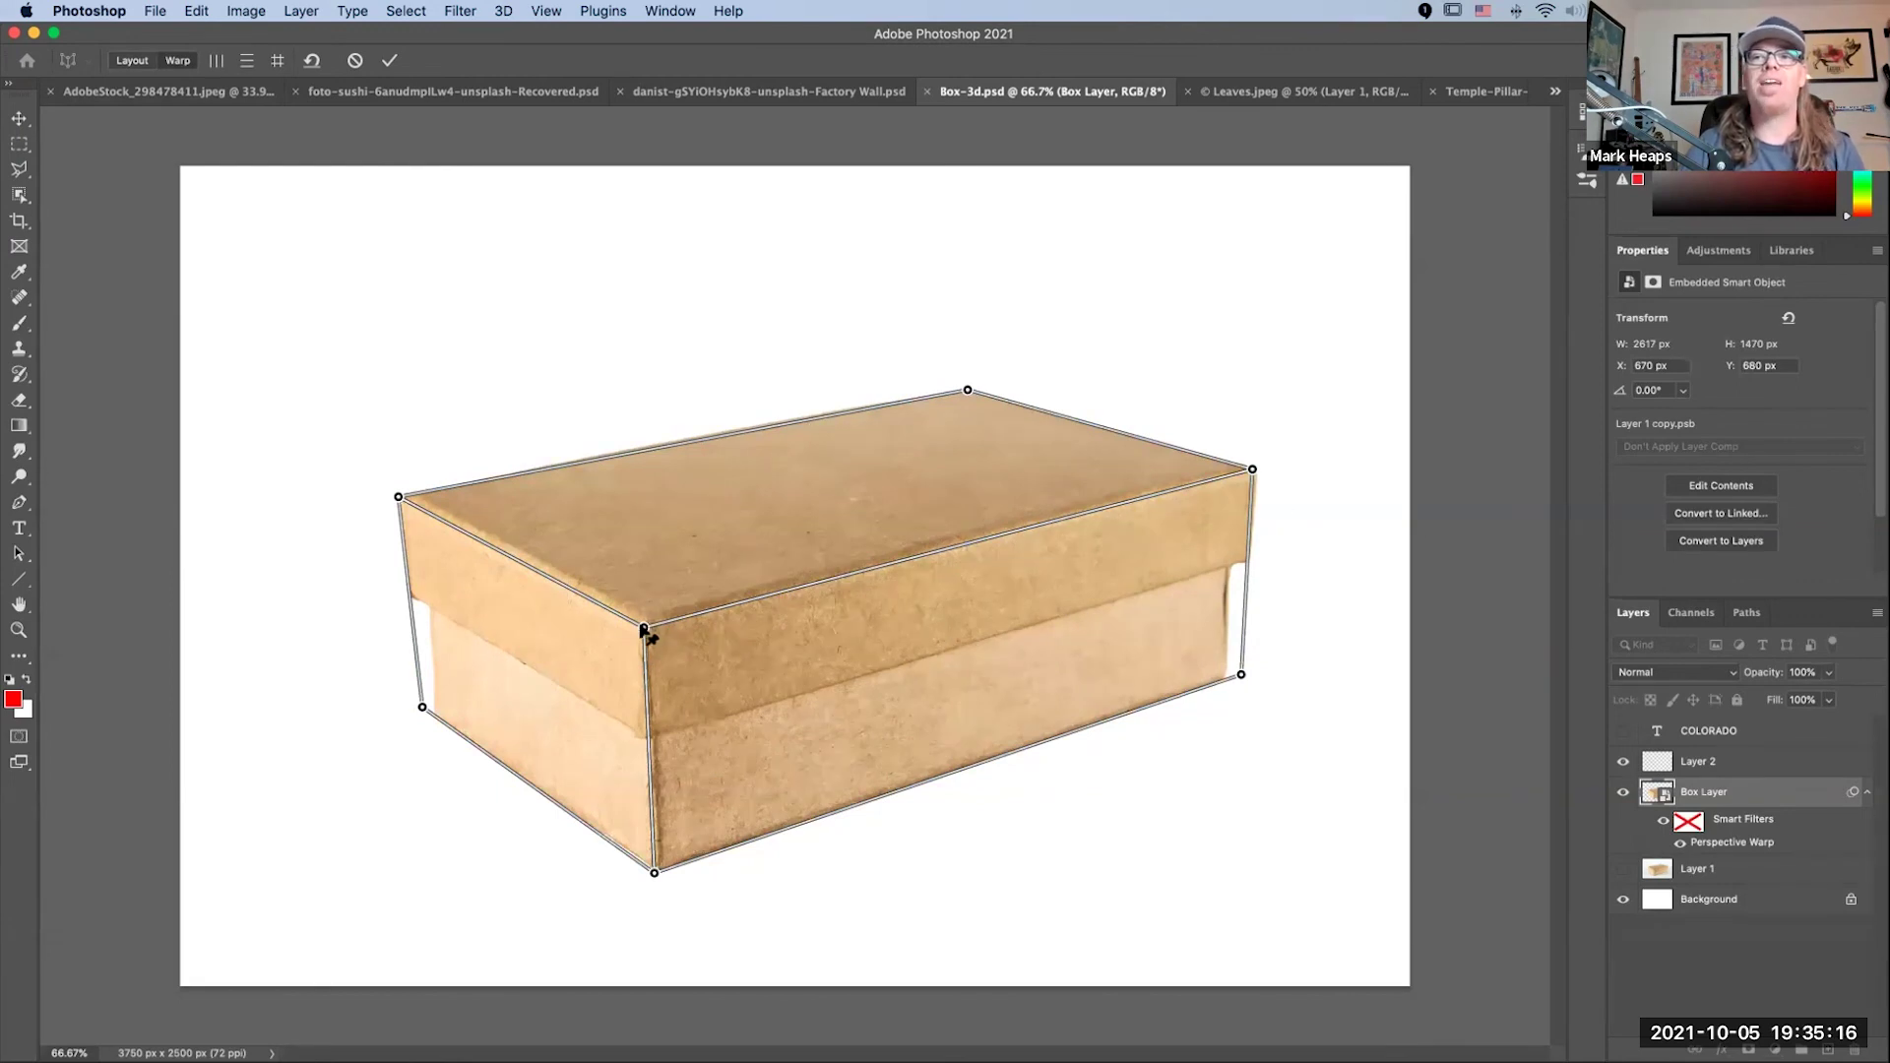
pyautogui.moveTo(643, 627); pyautogui.dragTo(646, 583)
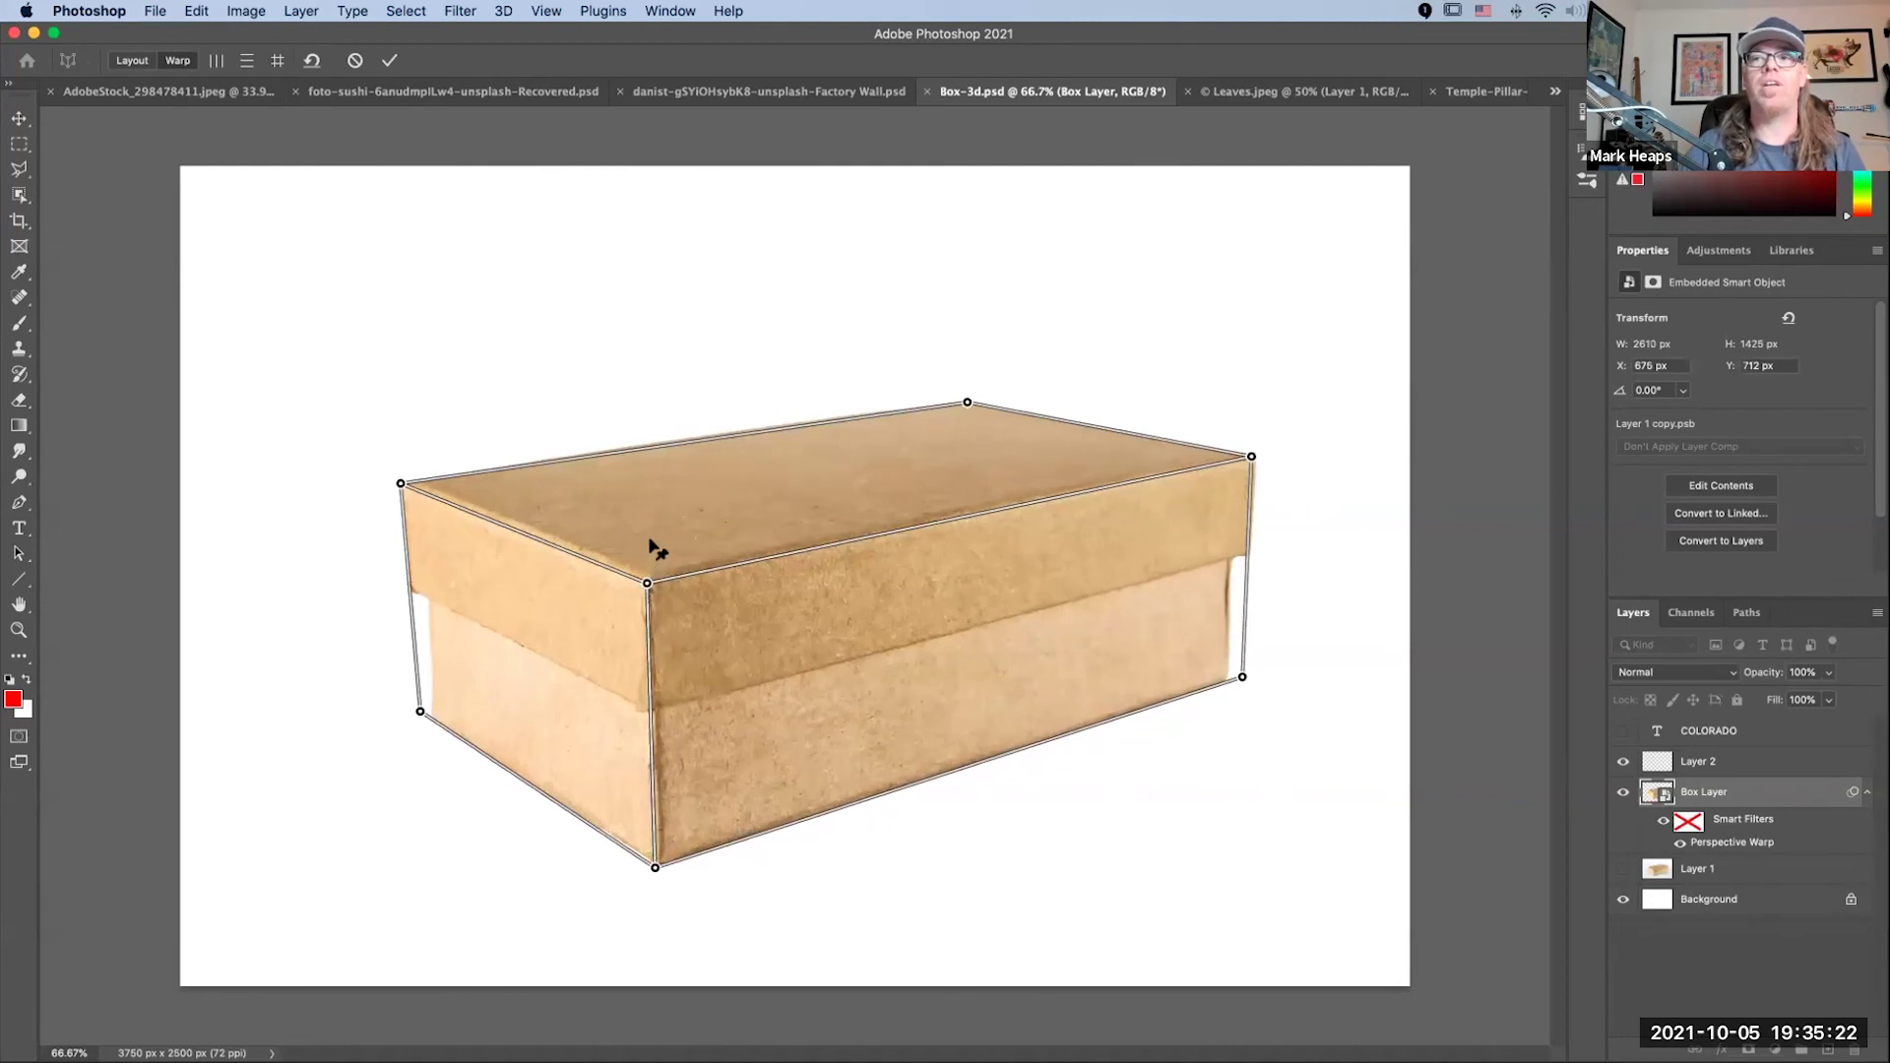
pyautogui.click(653, 596)
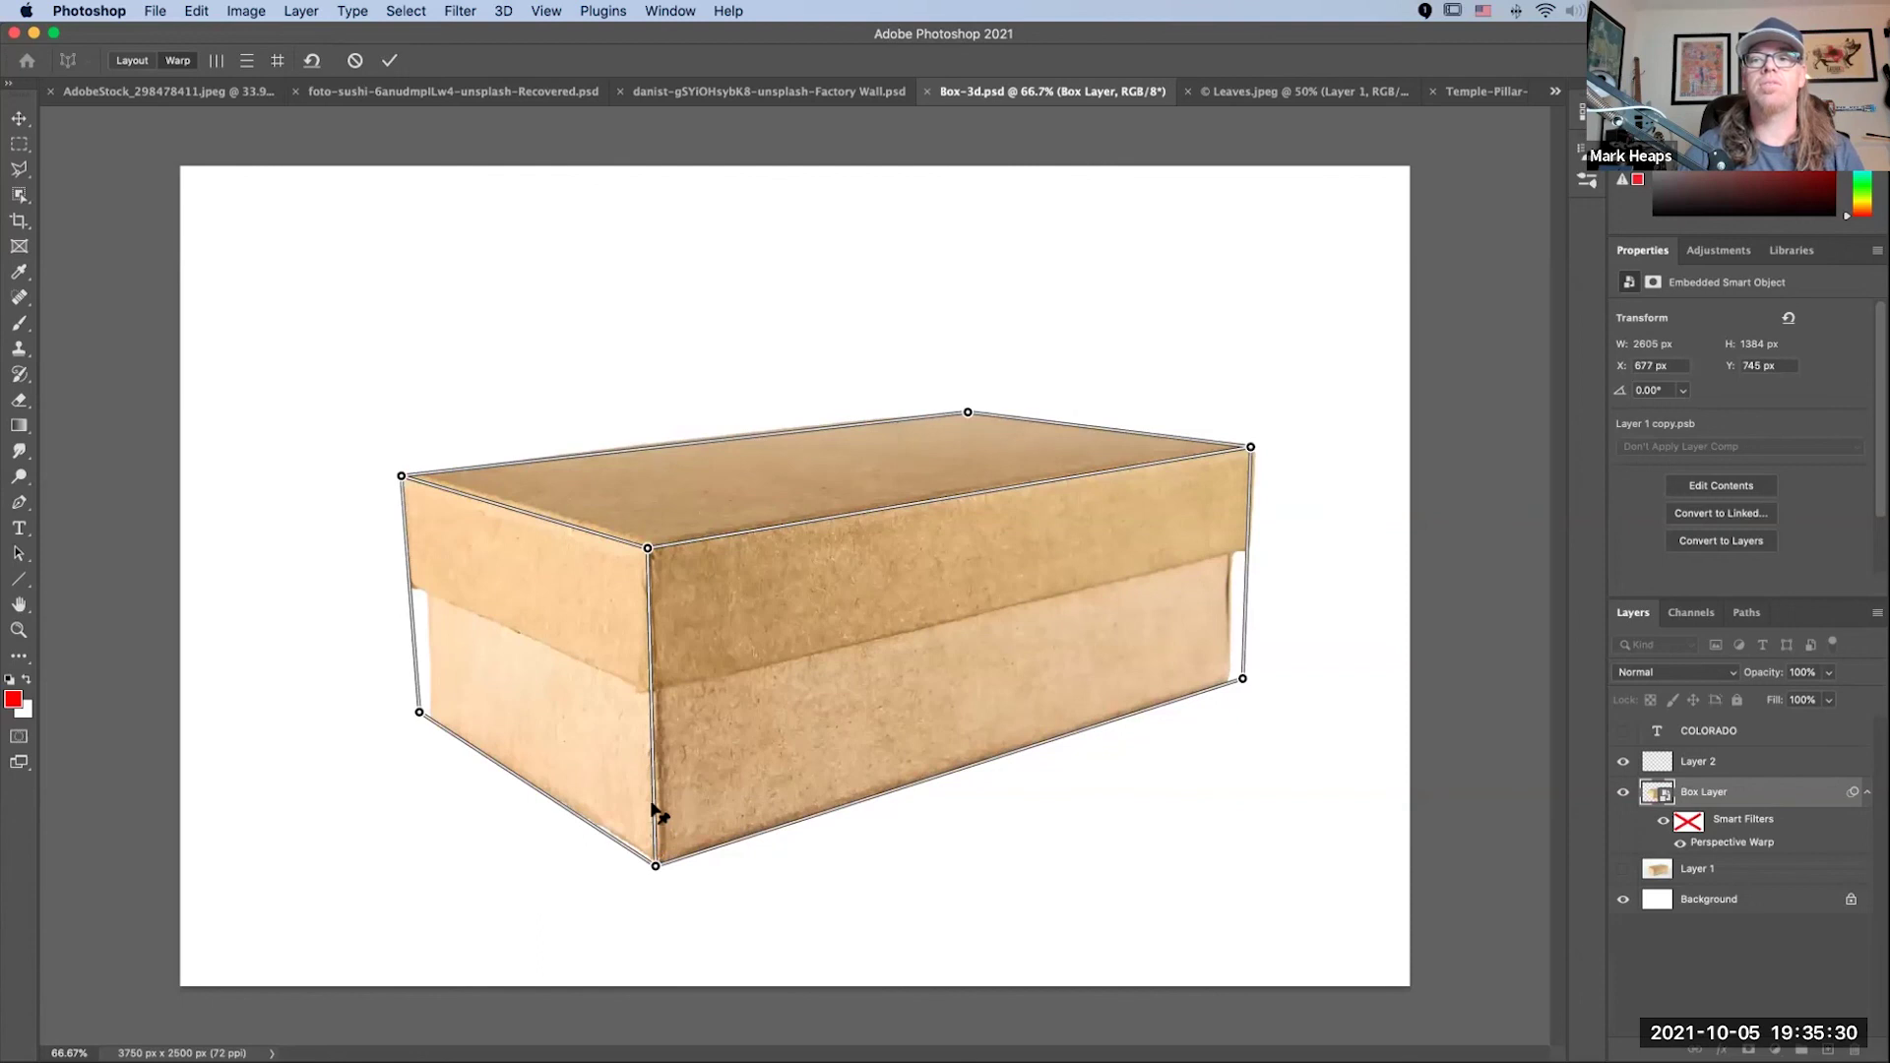
pyautogui.moveTo(654, 809); pyautogui.dragTo(655, 813)
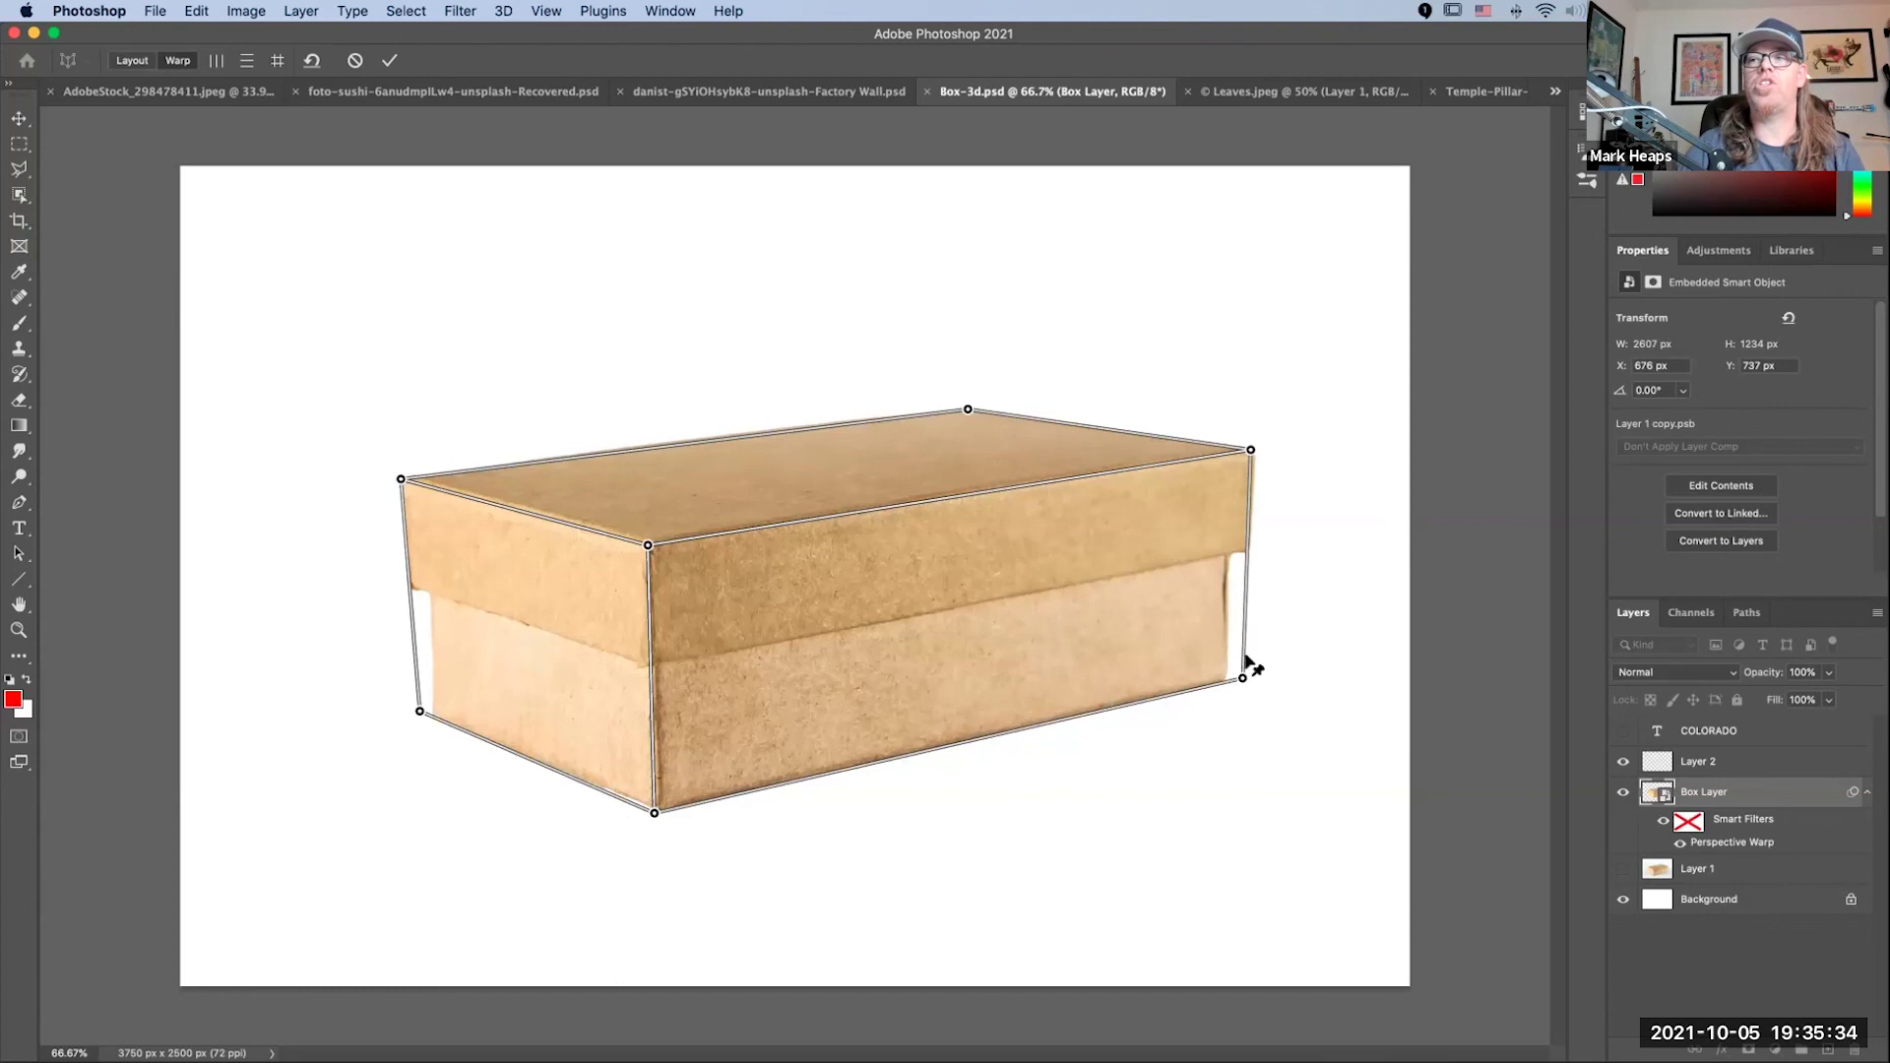
pyautogui.moveTo(1242, 678); pyautogui.dragTo(1248, 663)
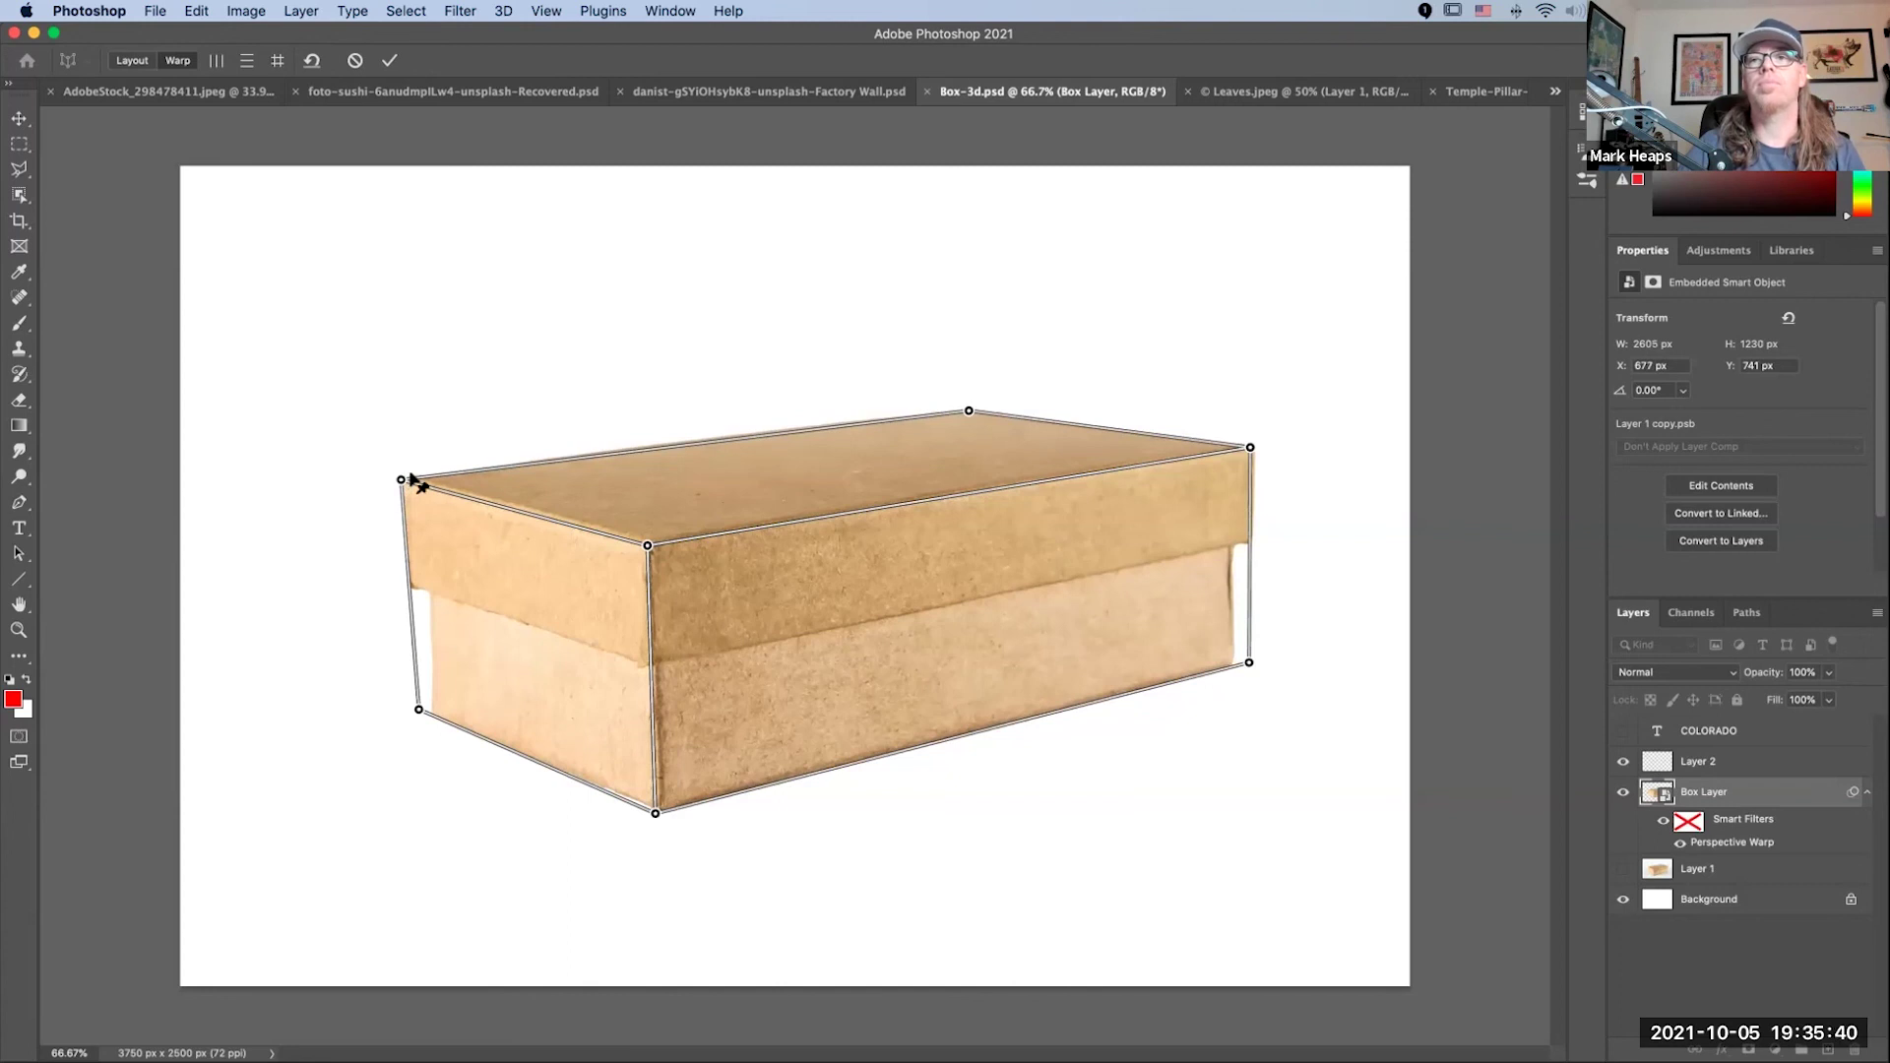
pyautogui.moveTo(411, 476); pyautogui.dragTo(413, 480)
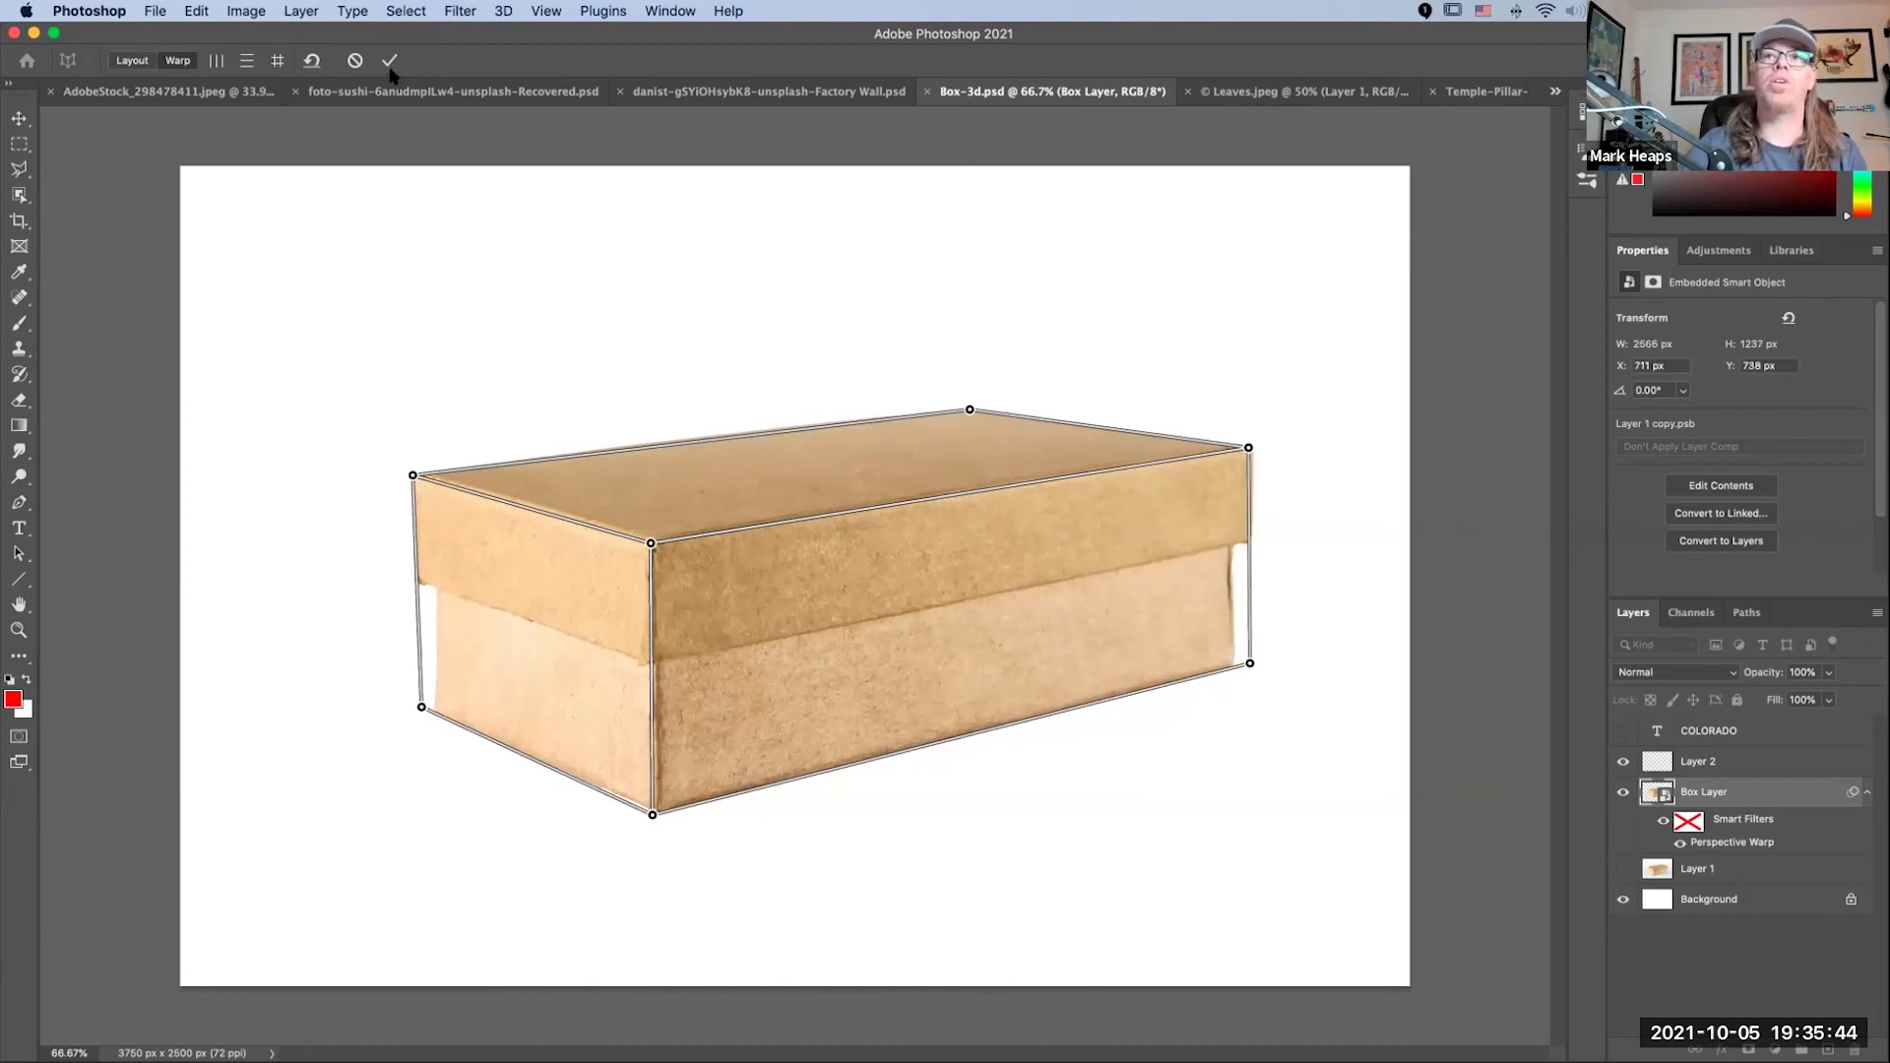
pyautogui.click(390, 61)
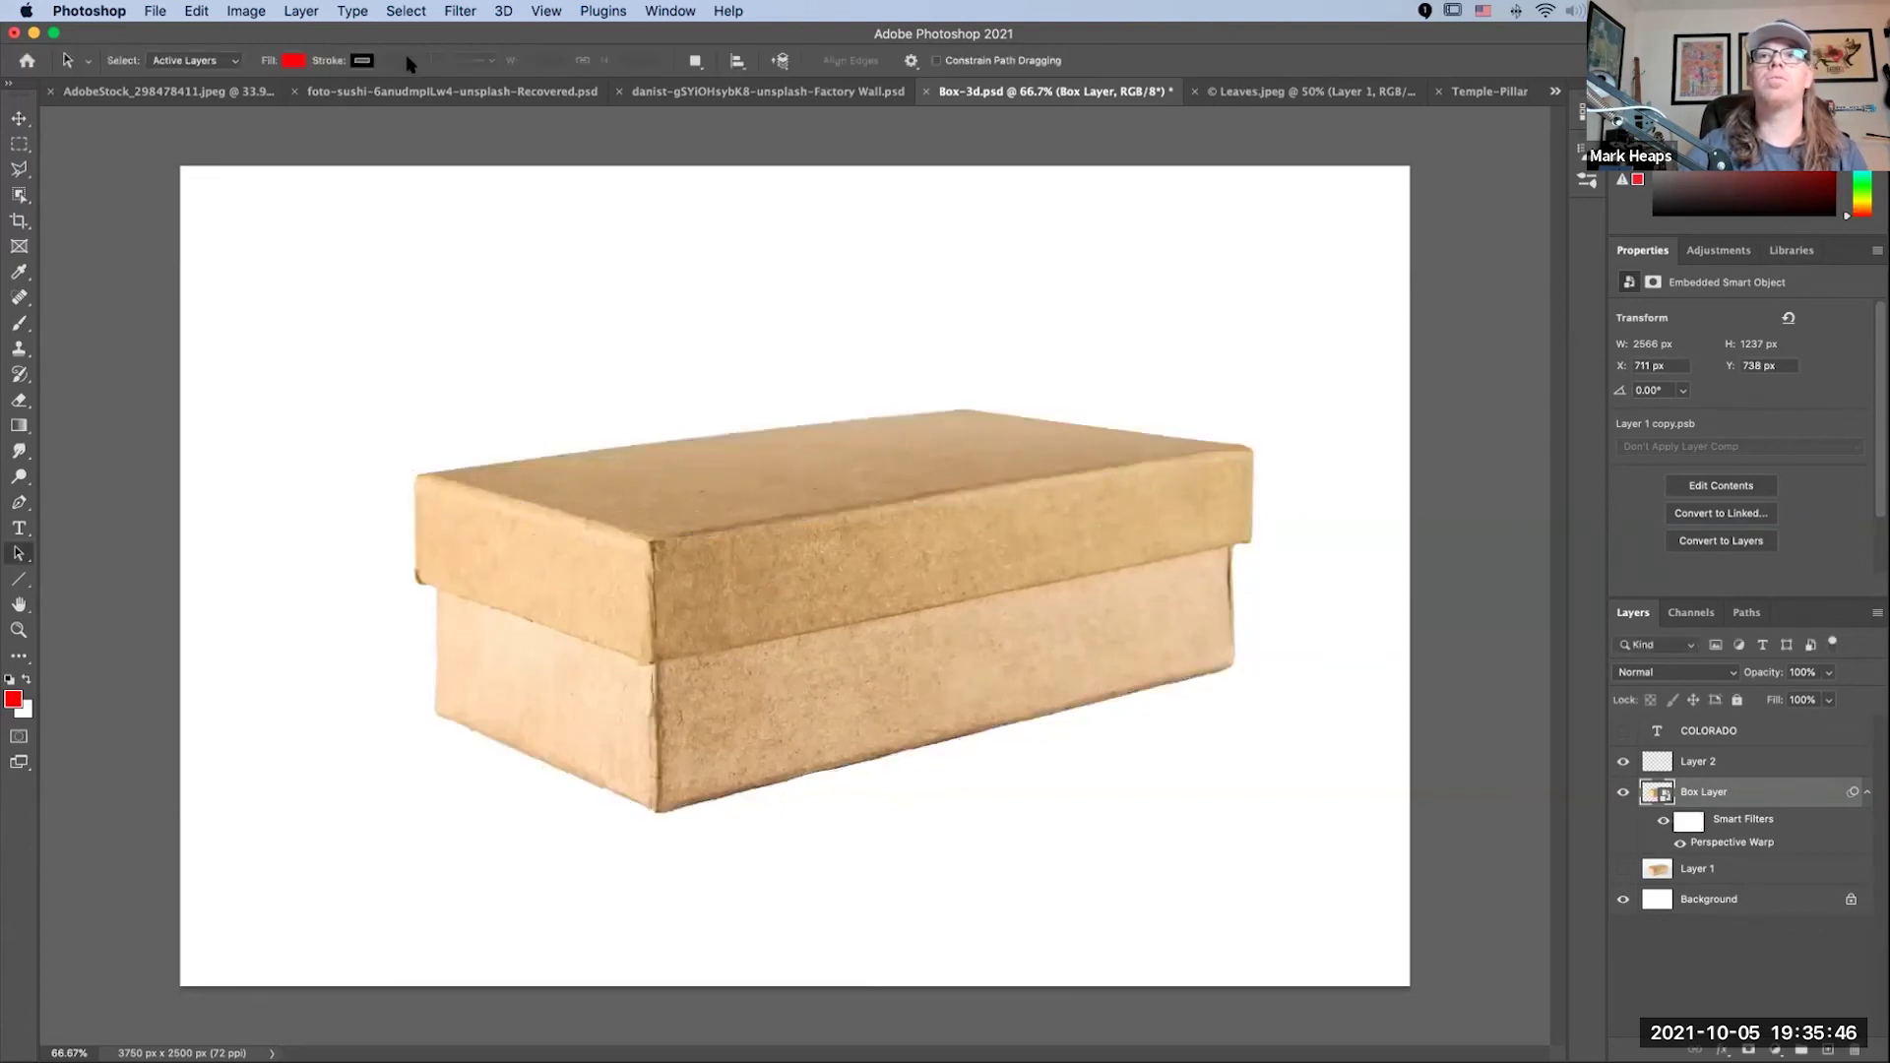
# Step: Compare the box with and without its Perspective Warp by toggling Box Layer's smart filters, leaving them visible
pyautogui.click(1666, 821)
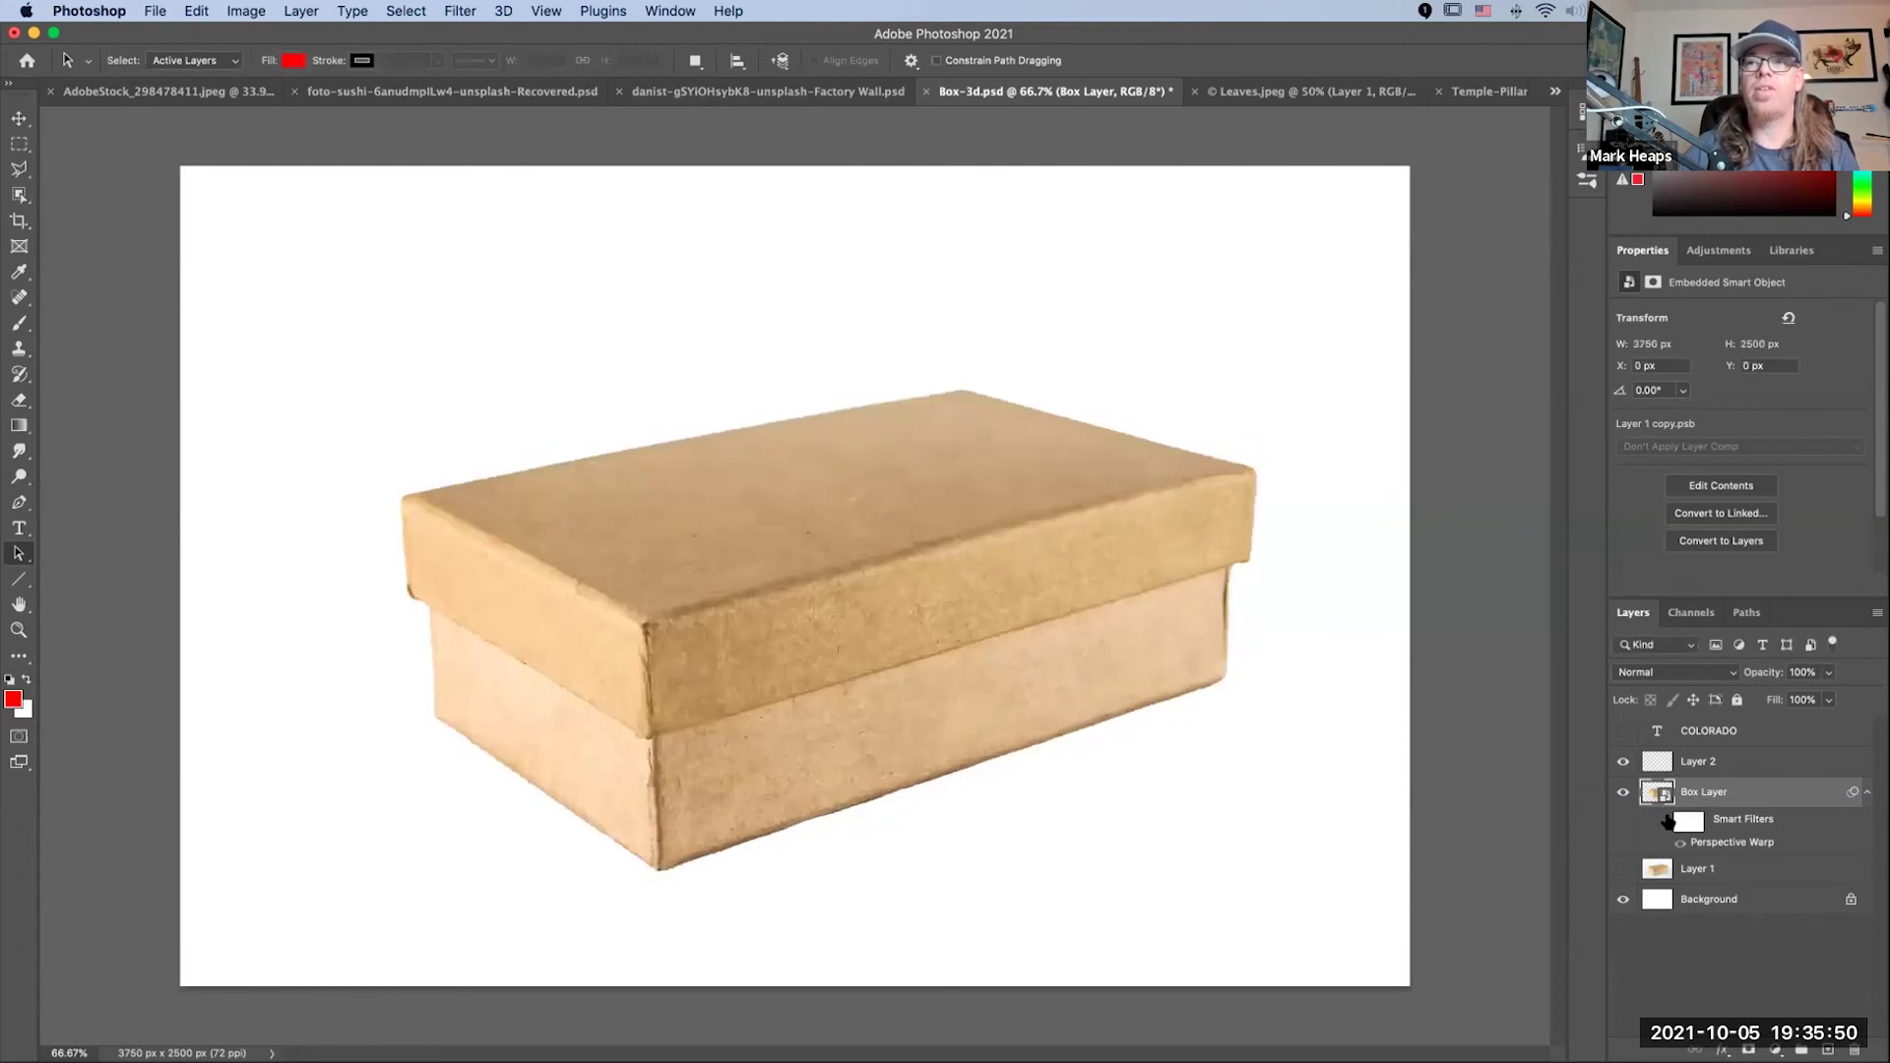
pyautogui.click(1664, 821)
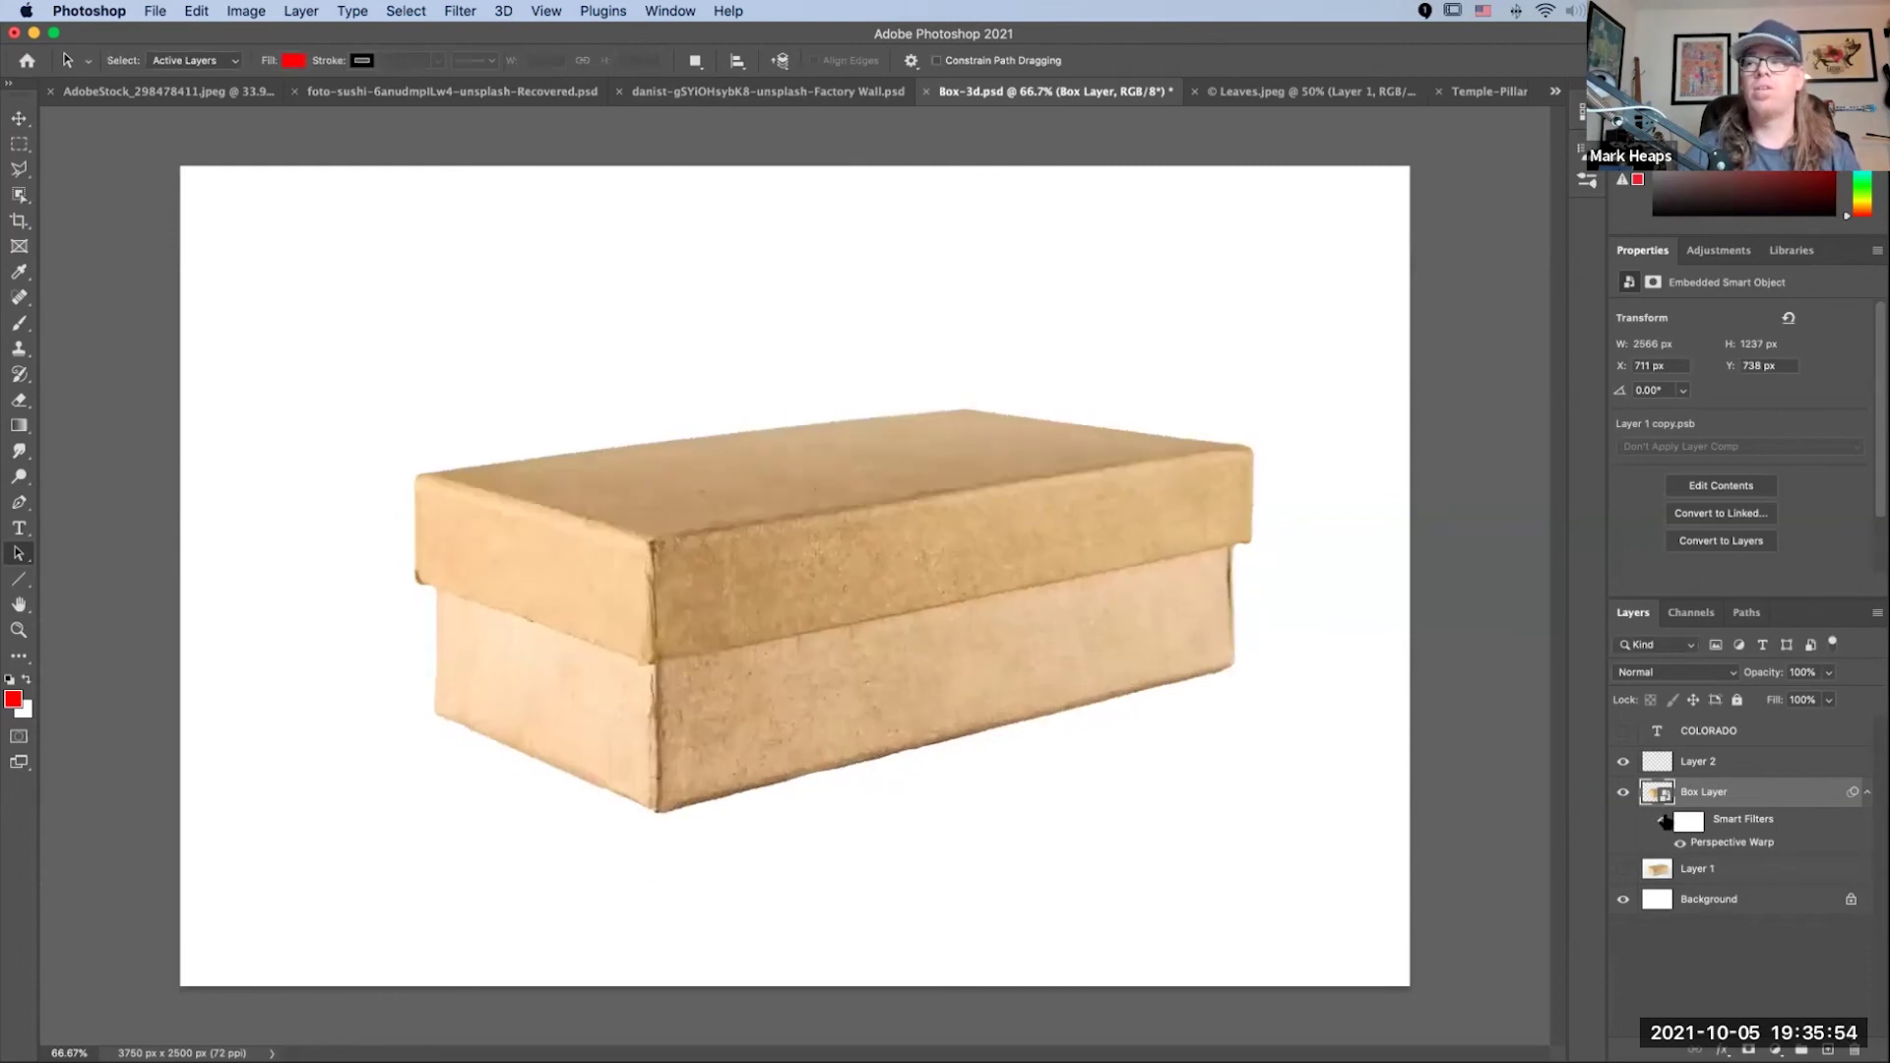
pyautogui.click(1663, 821)
pyautogui.click(1663, 821)
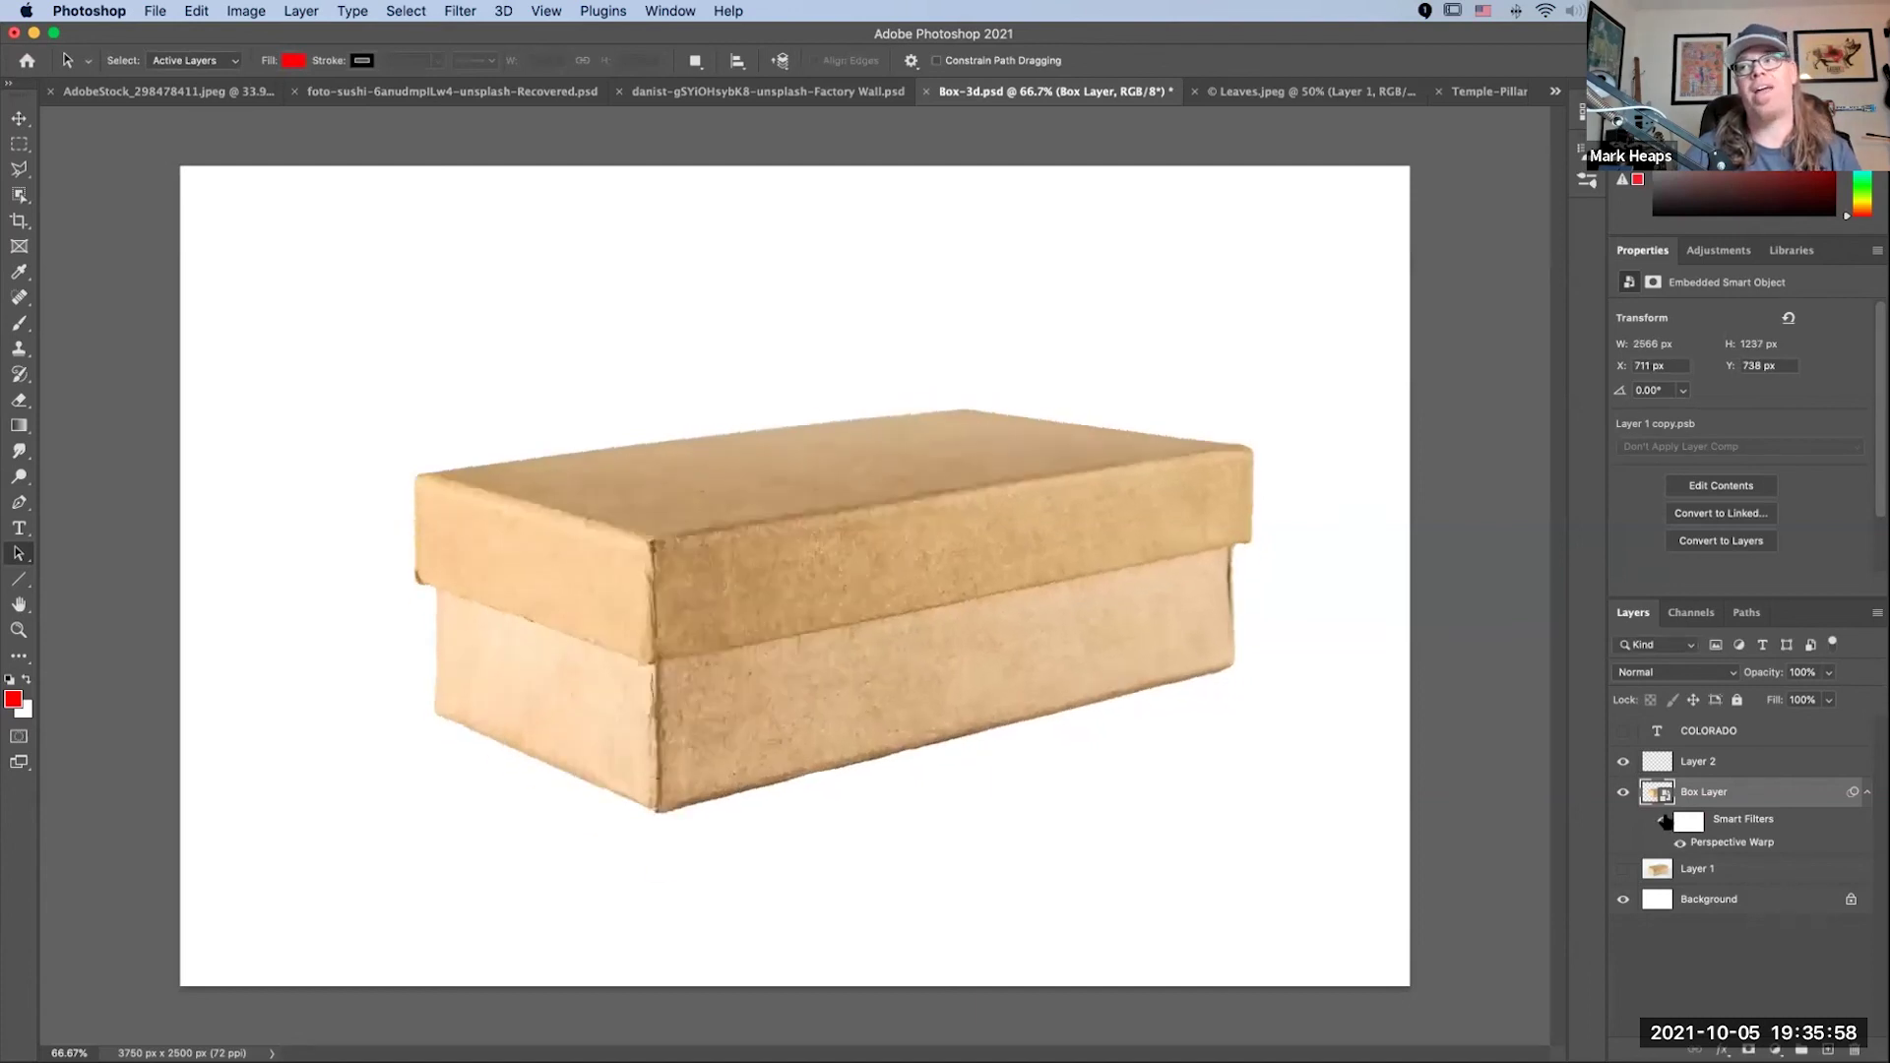
pyautogui.click(1663, 821)
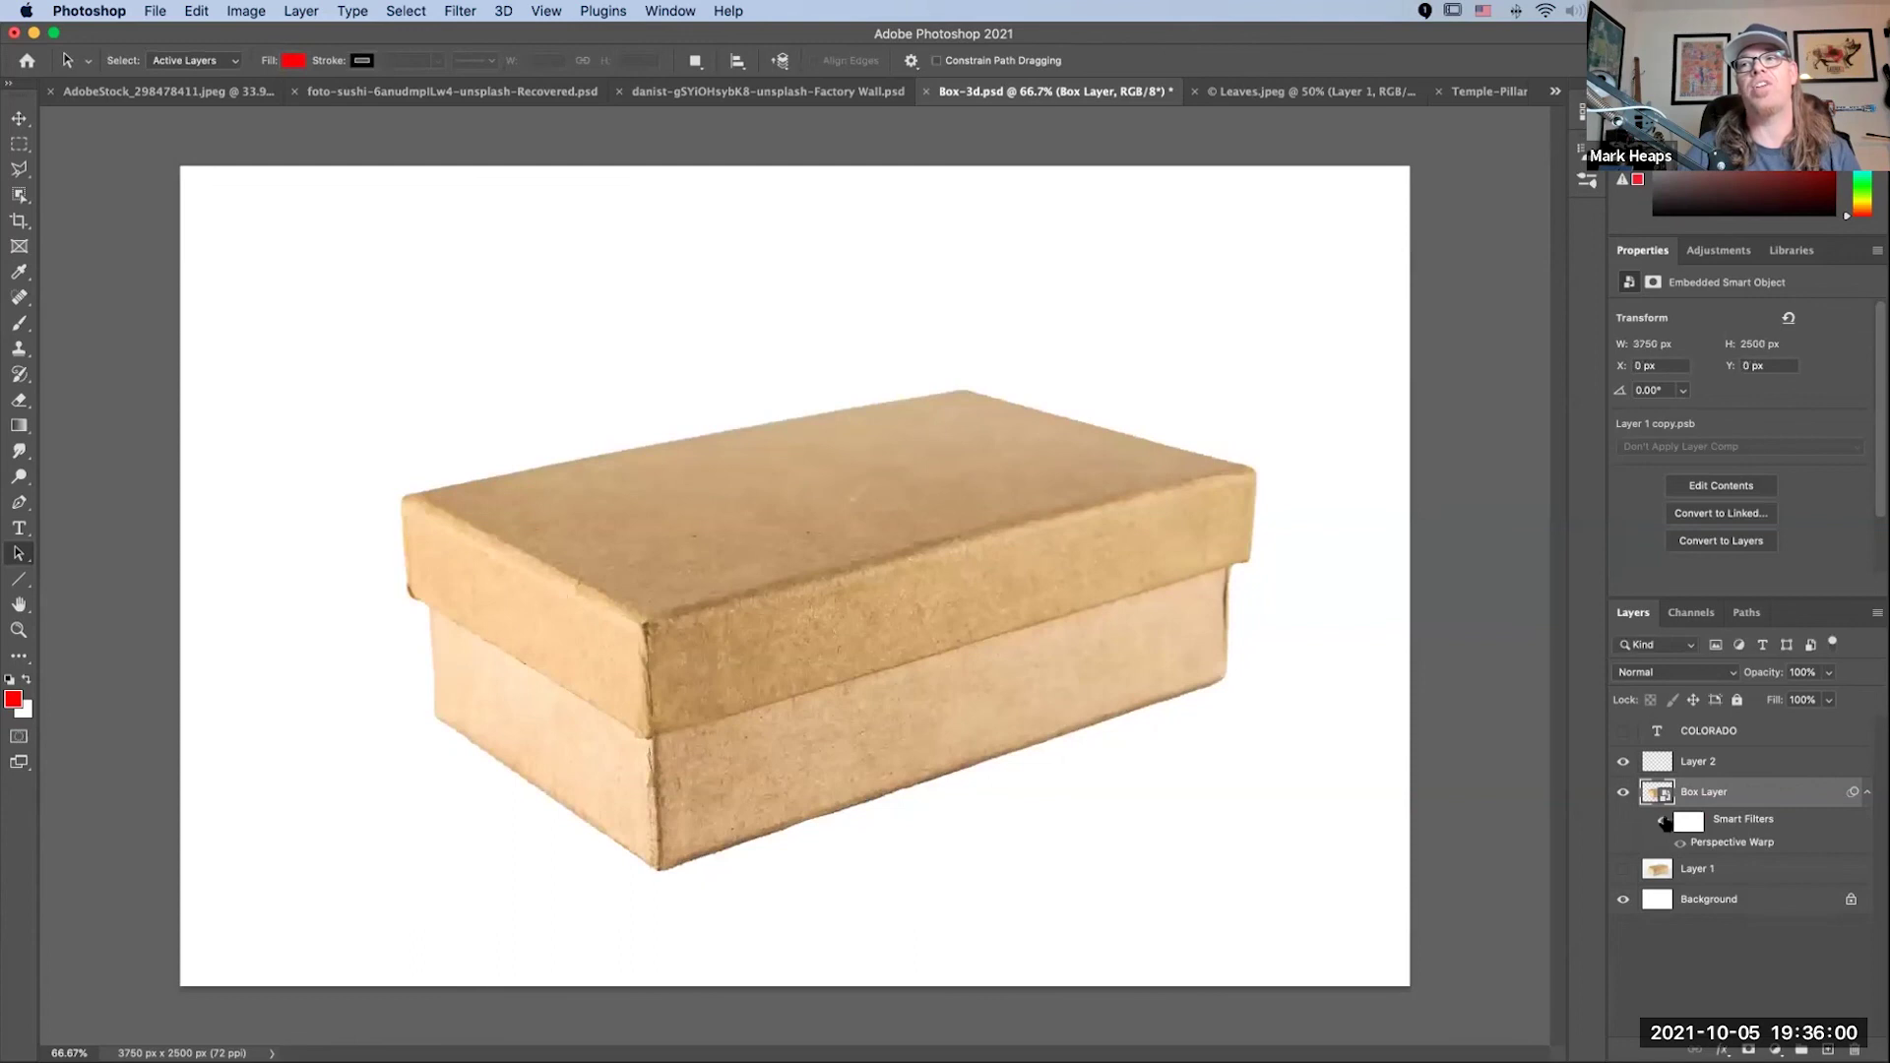
pyautogui.click(1663, 822)
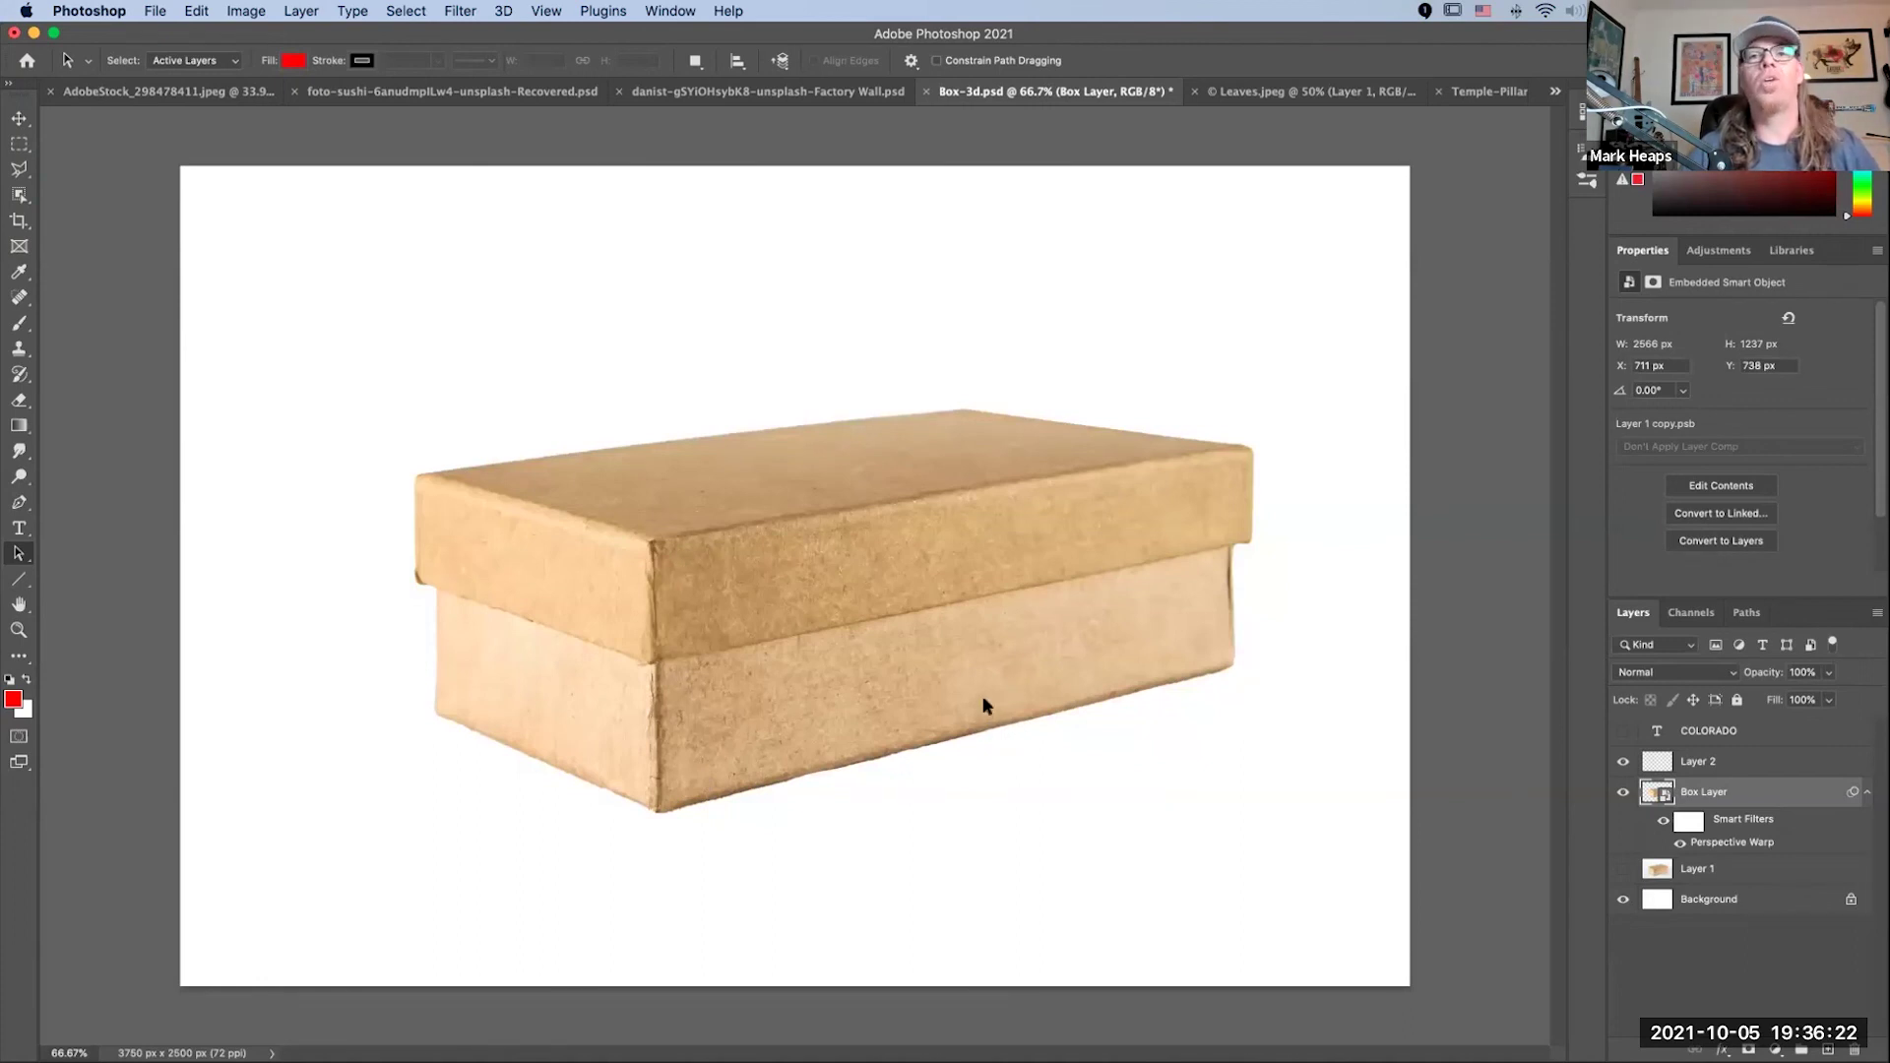
# Step: Show the COLORADO text layer and move the text over the top of the box lid
pyautogui.click(1623, 731)
pyautogui.click(1733, 730)
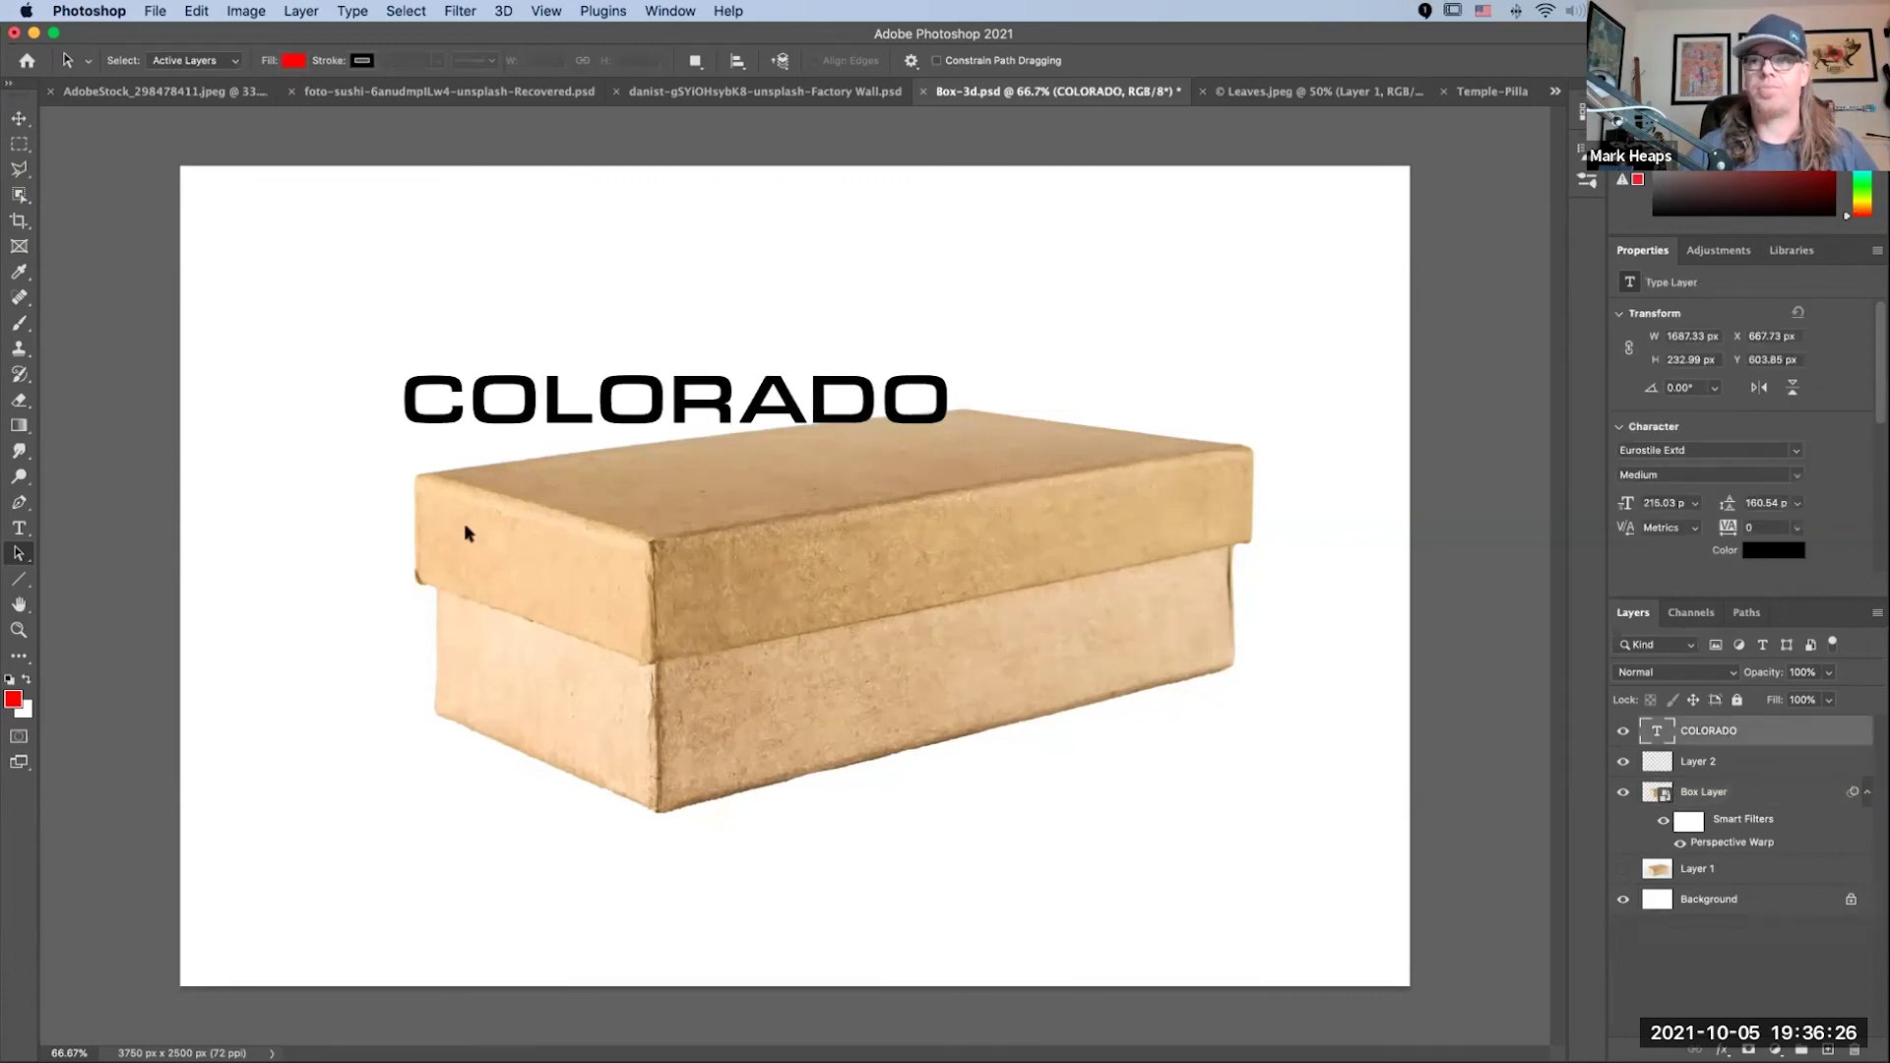
pyautogui.press('v')
pyautogui.moveTo(685, 425); pyautogui.dragTo(890, 486)
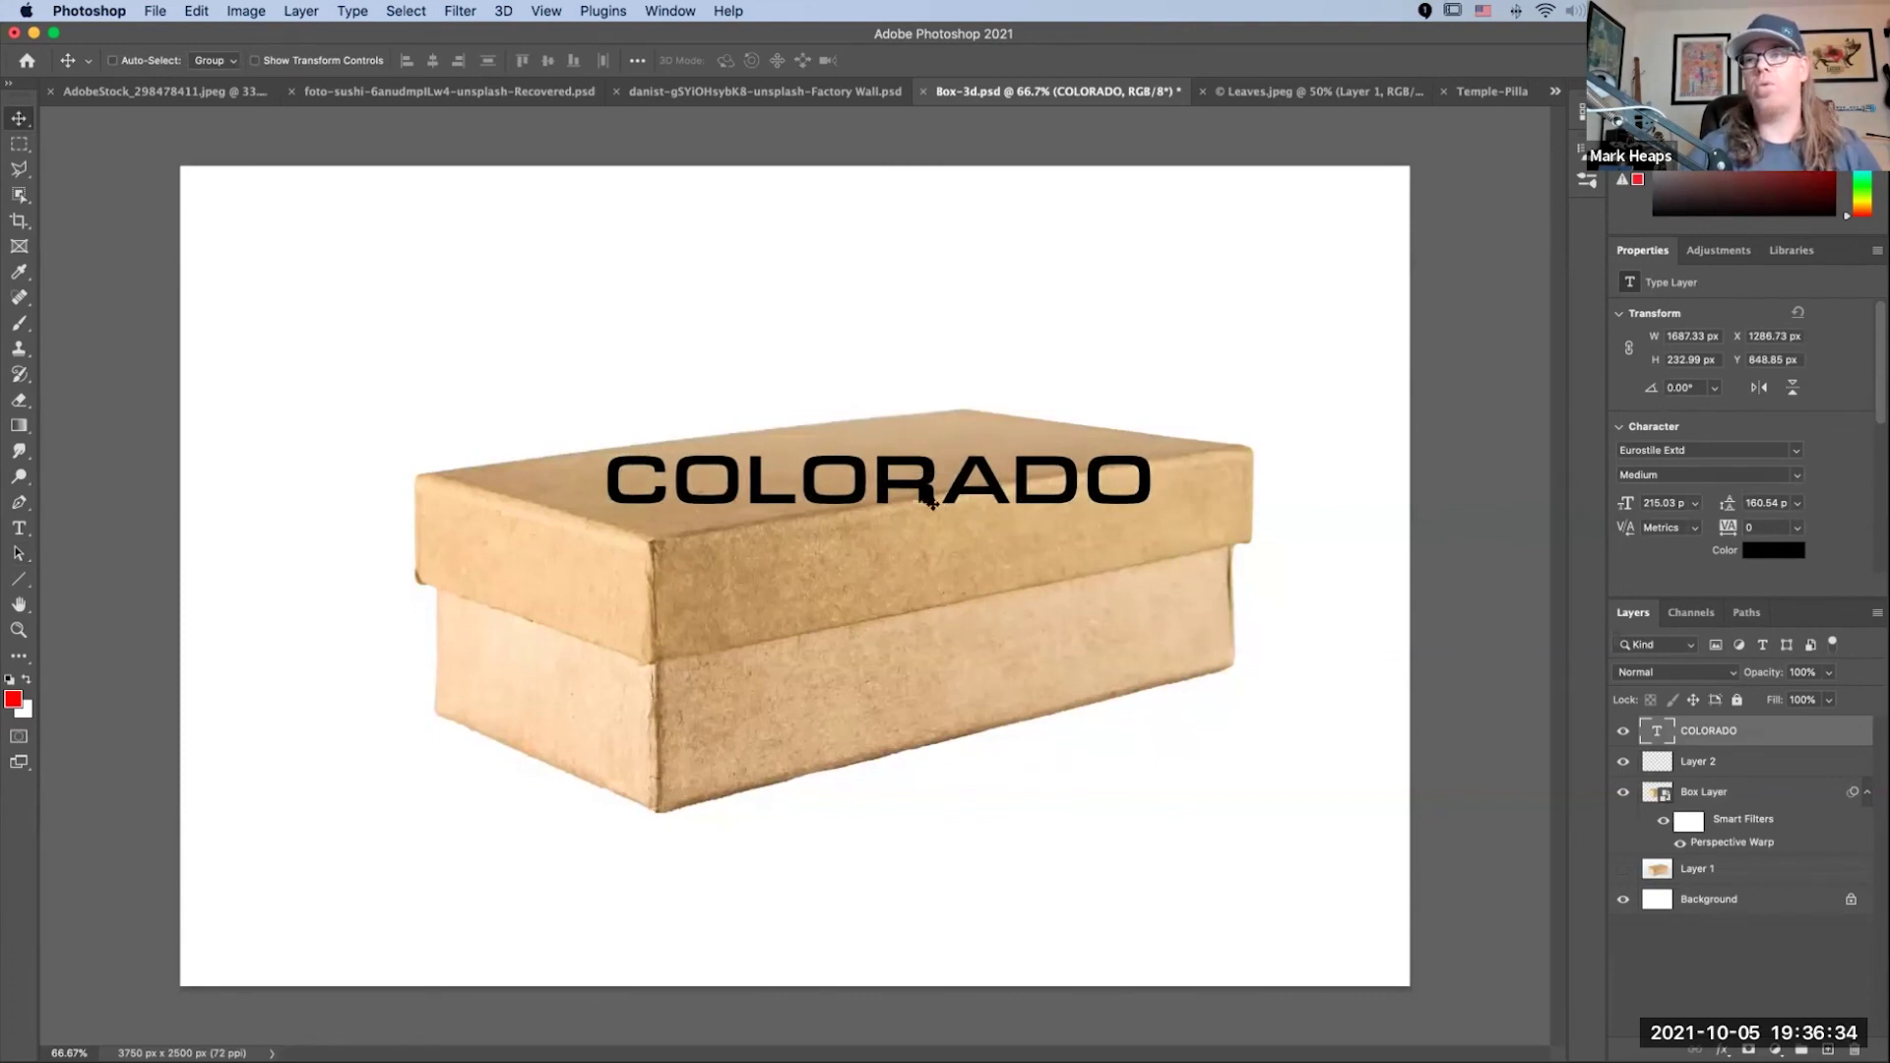
pyautogui.moveTo(891, 502); pyautogui.dragTo(1232, 519)
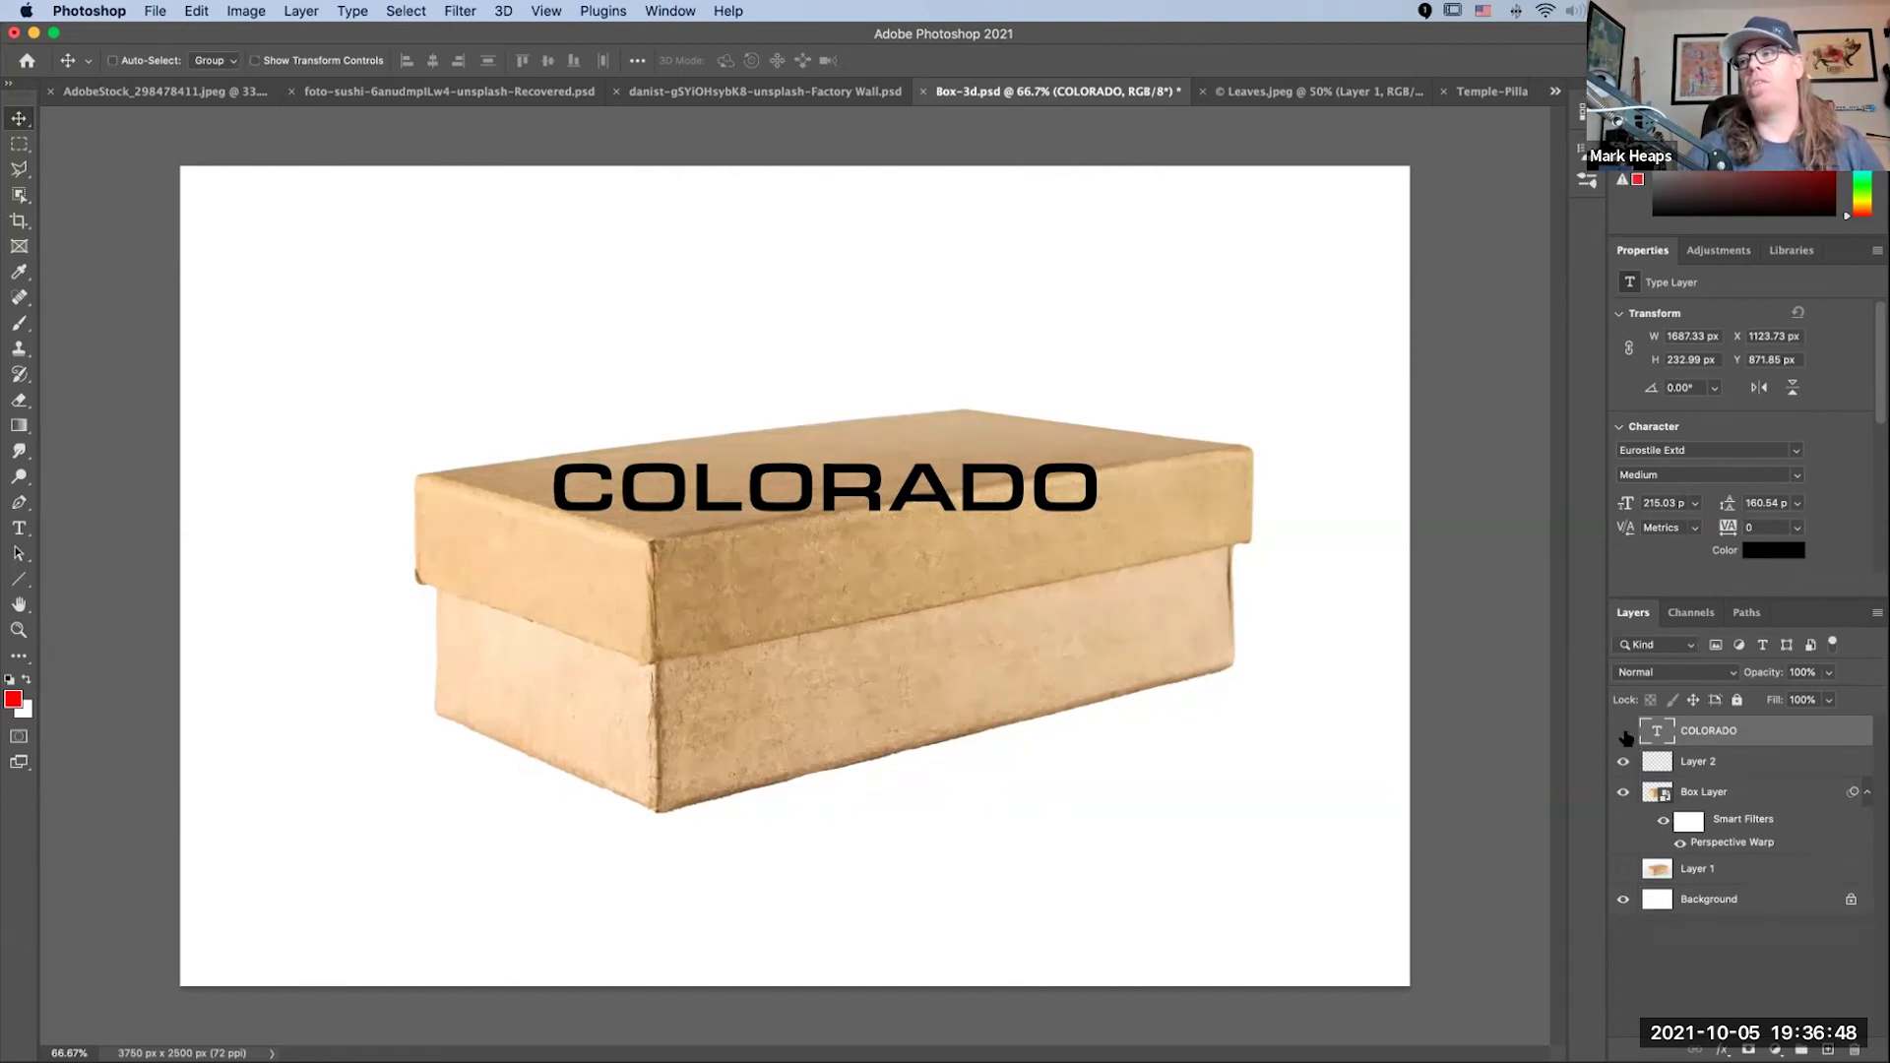
# Step: Load the COLORADO lettering as a selection with Layer 2 active and try to copy it
pyautogui.click(1625, 737)
pyautogui.click(1634, 766)
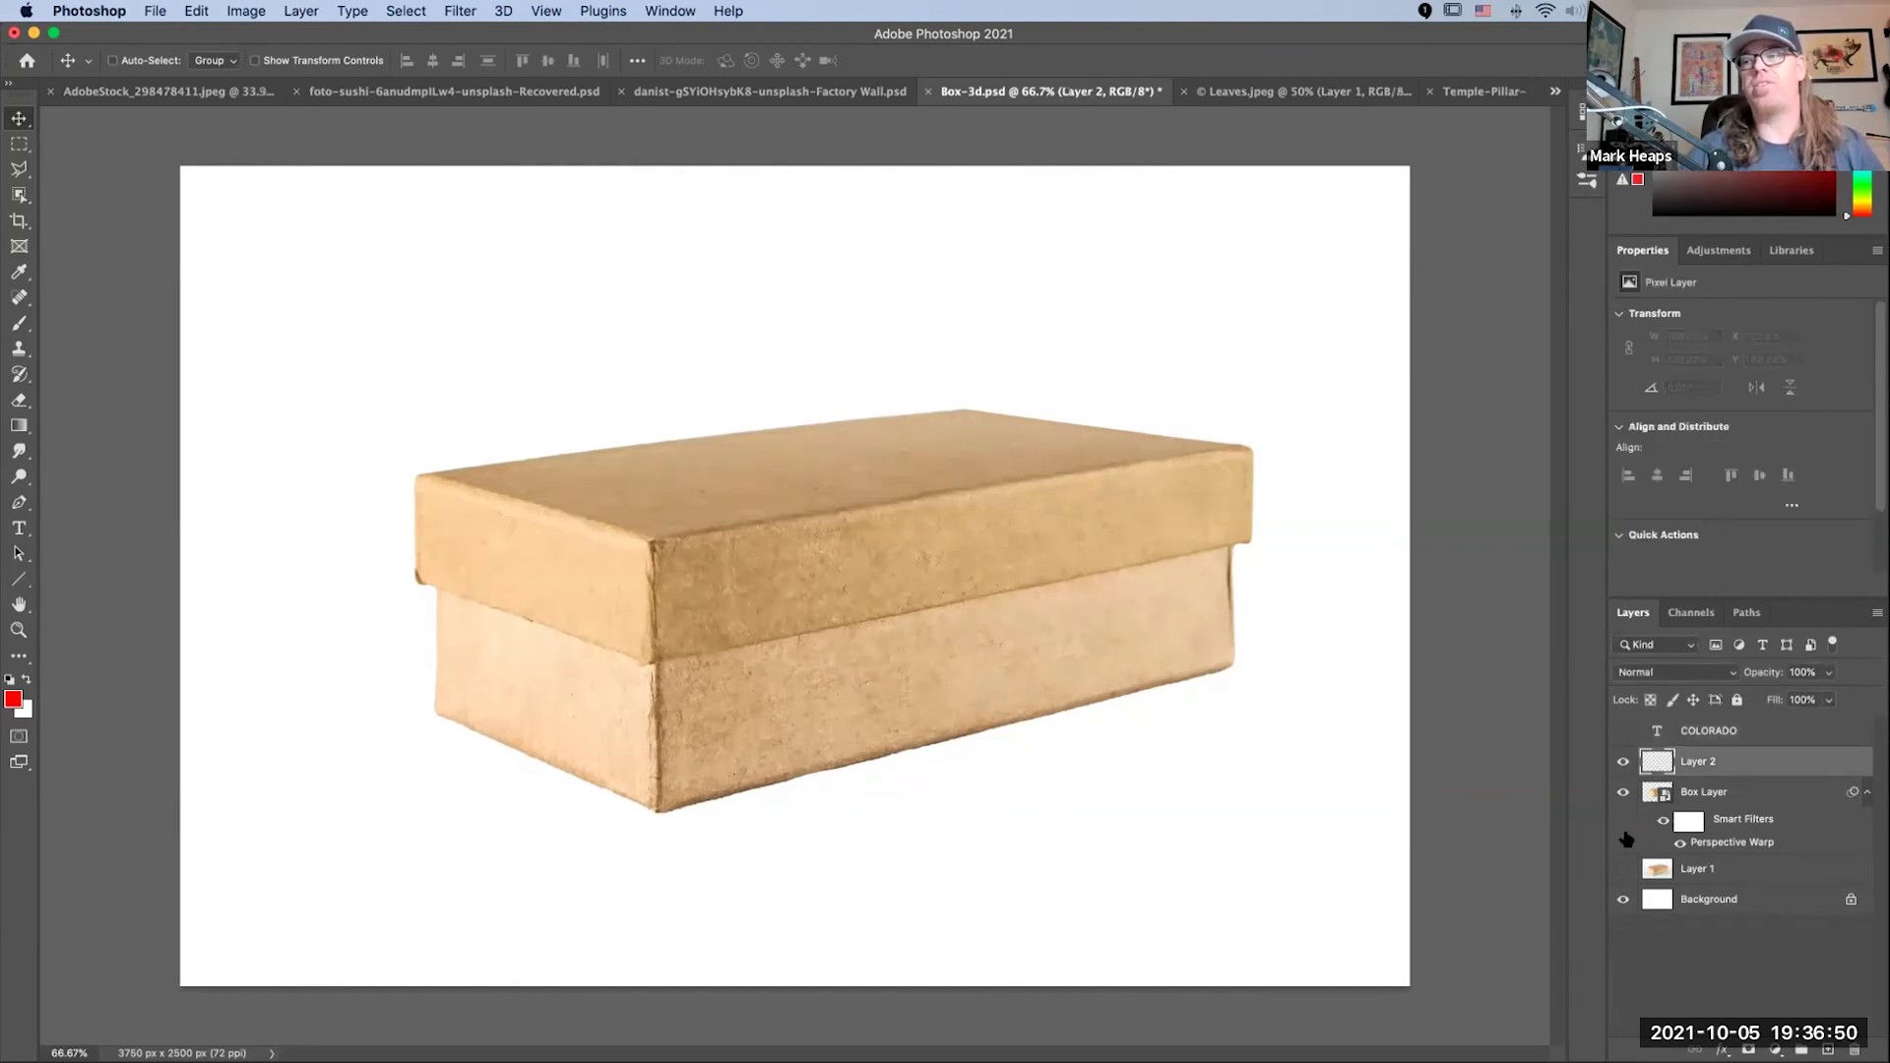
pyautogui.click(1623, 731)
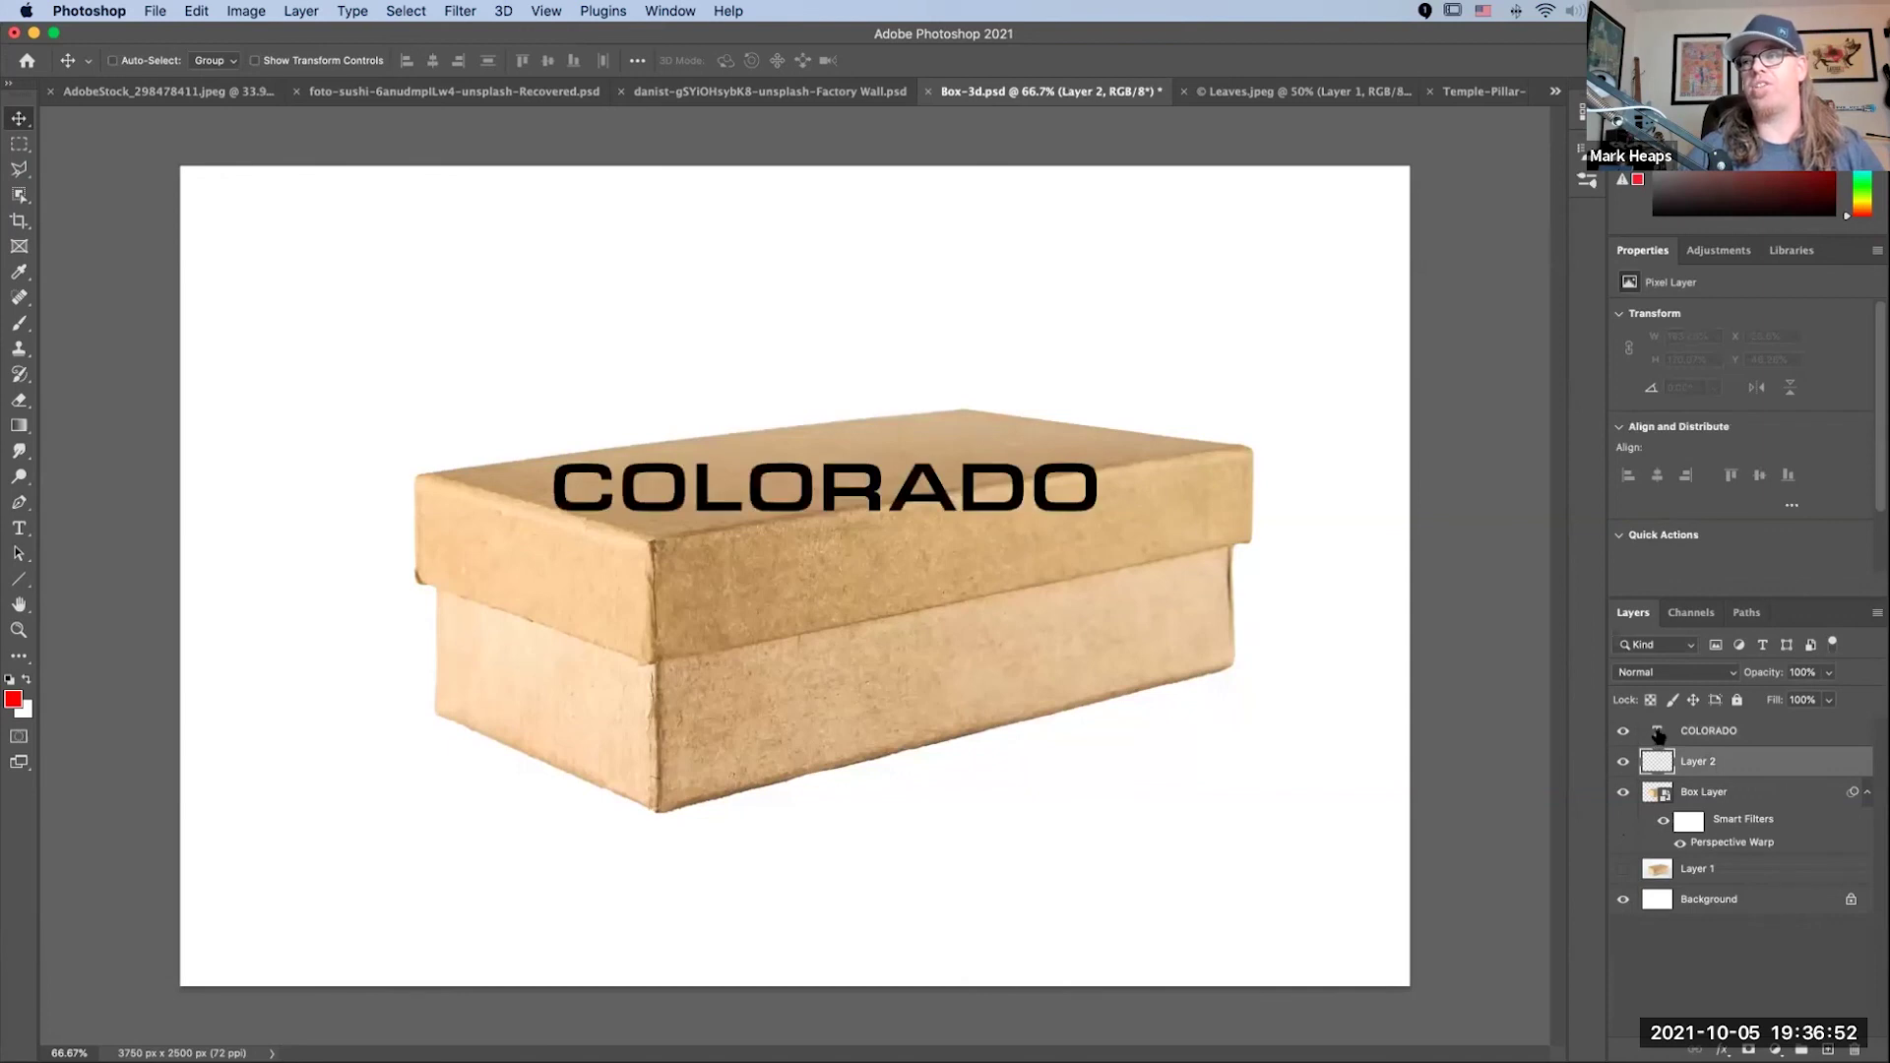
pyautogui.press('super')
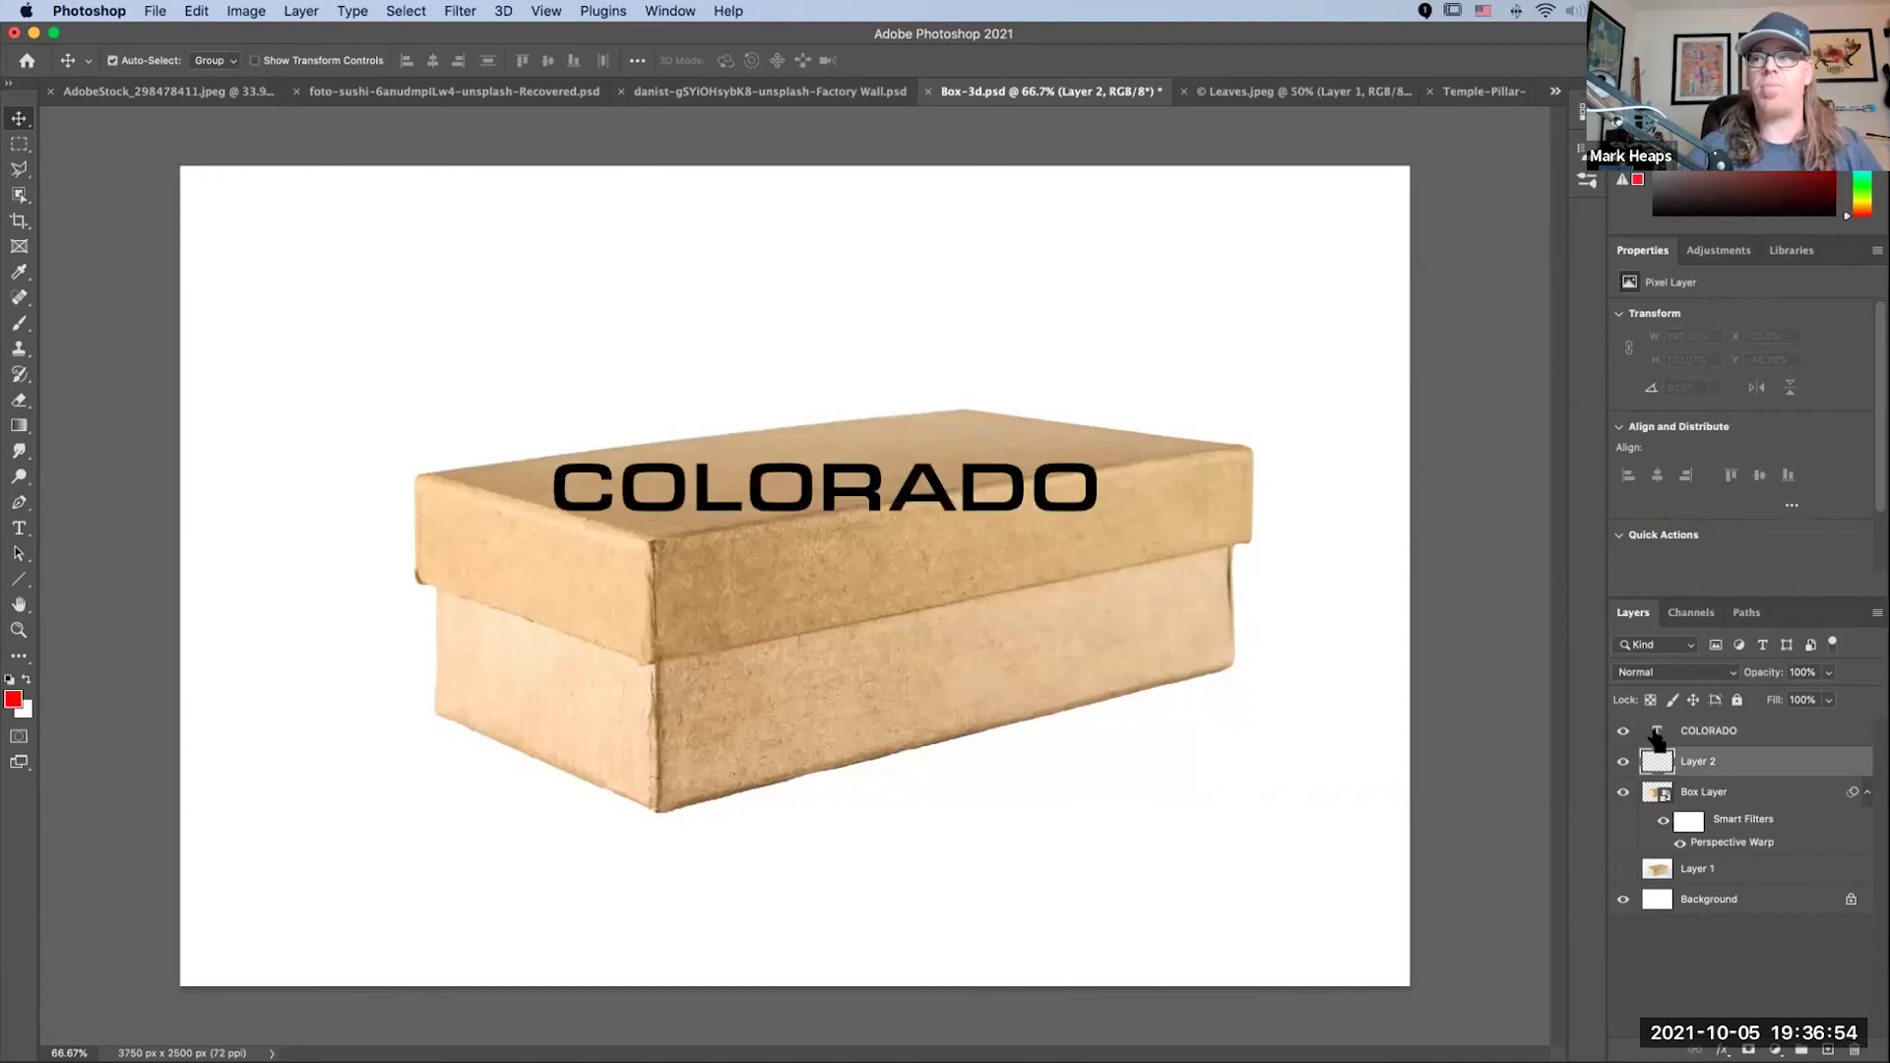
pyautogui.keyDown('super'); pyautogui.click(1657, 734); pyautogui.keyUp('super')
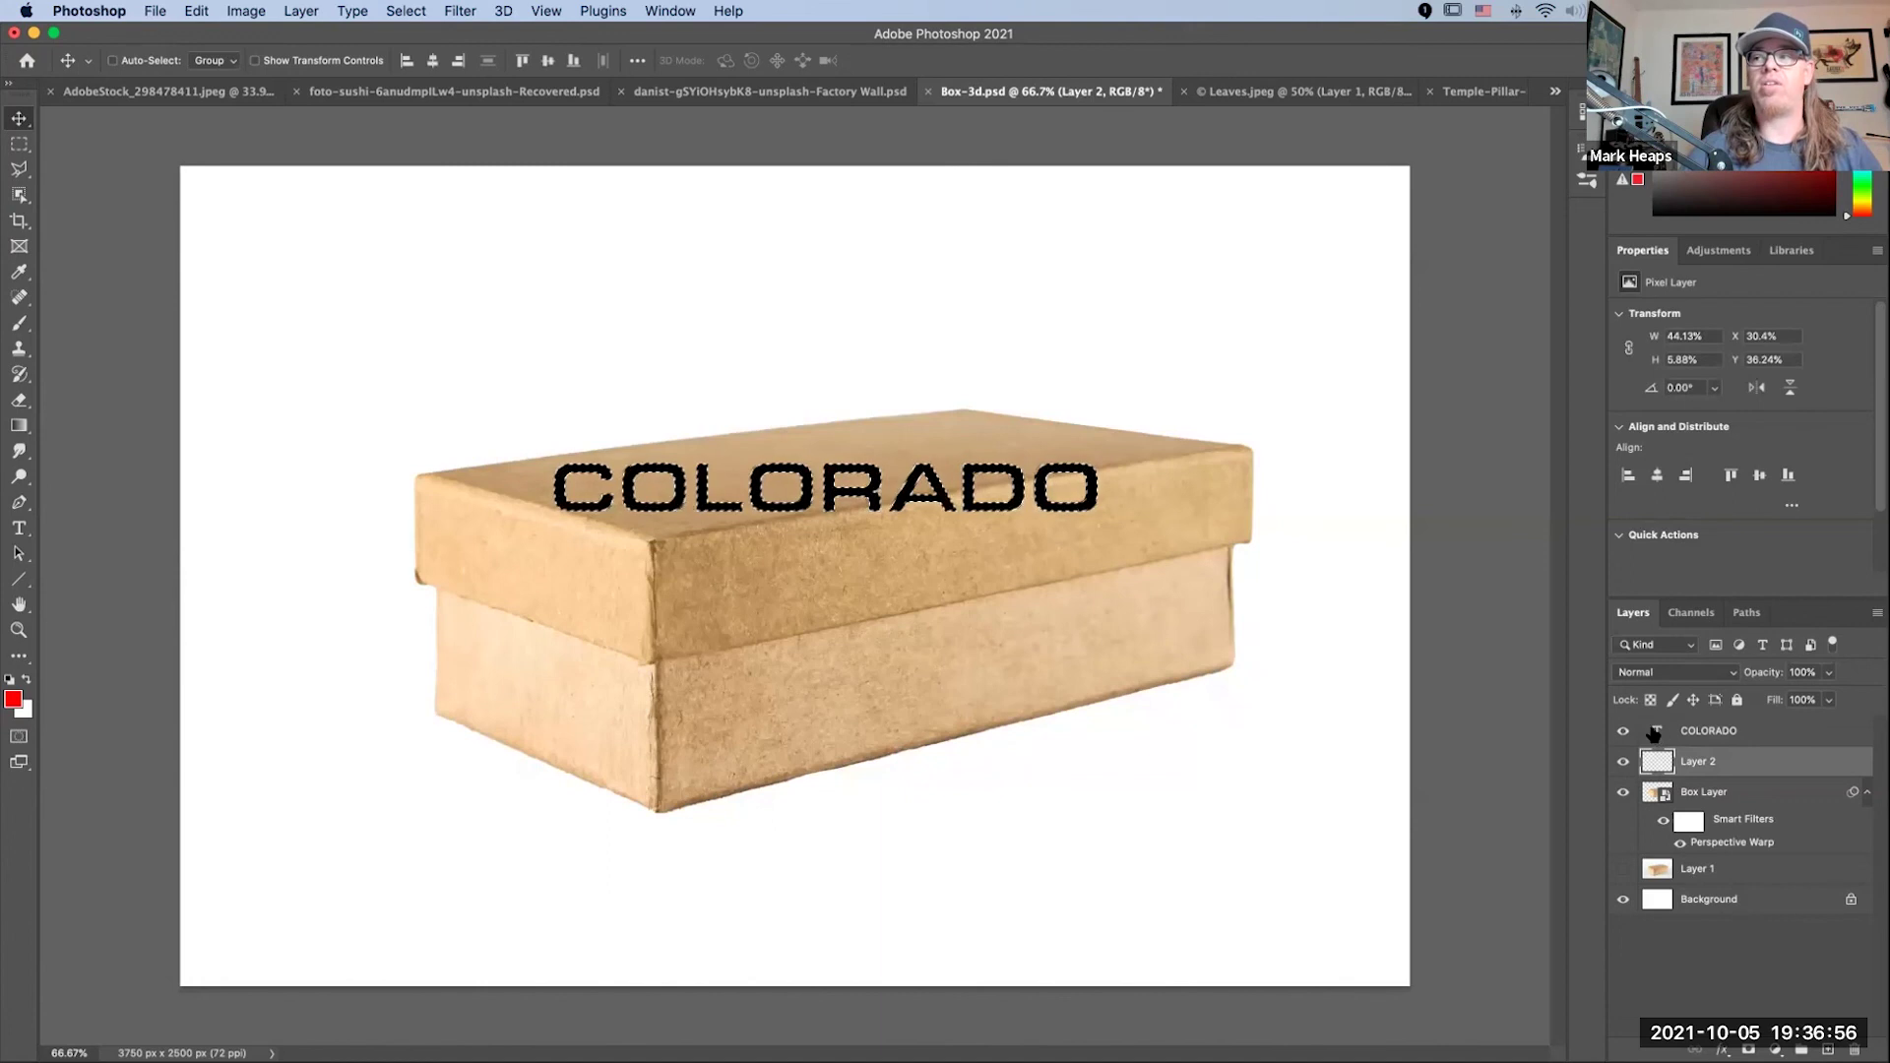
pyautogui.press('super+c')
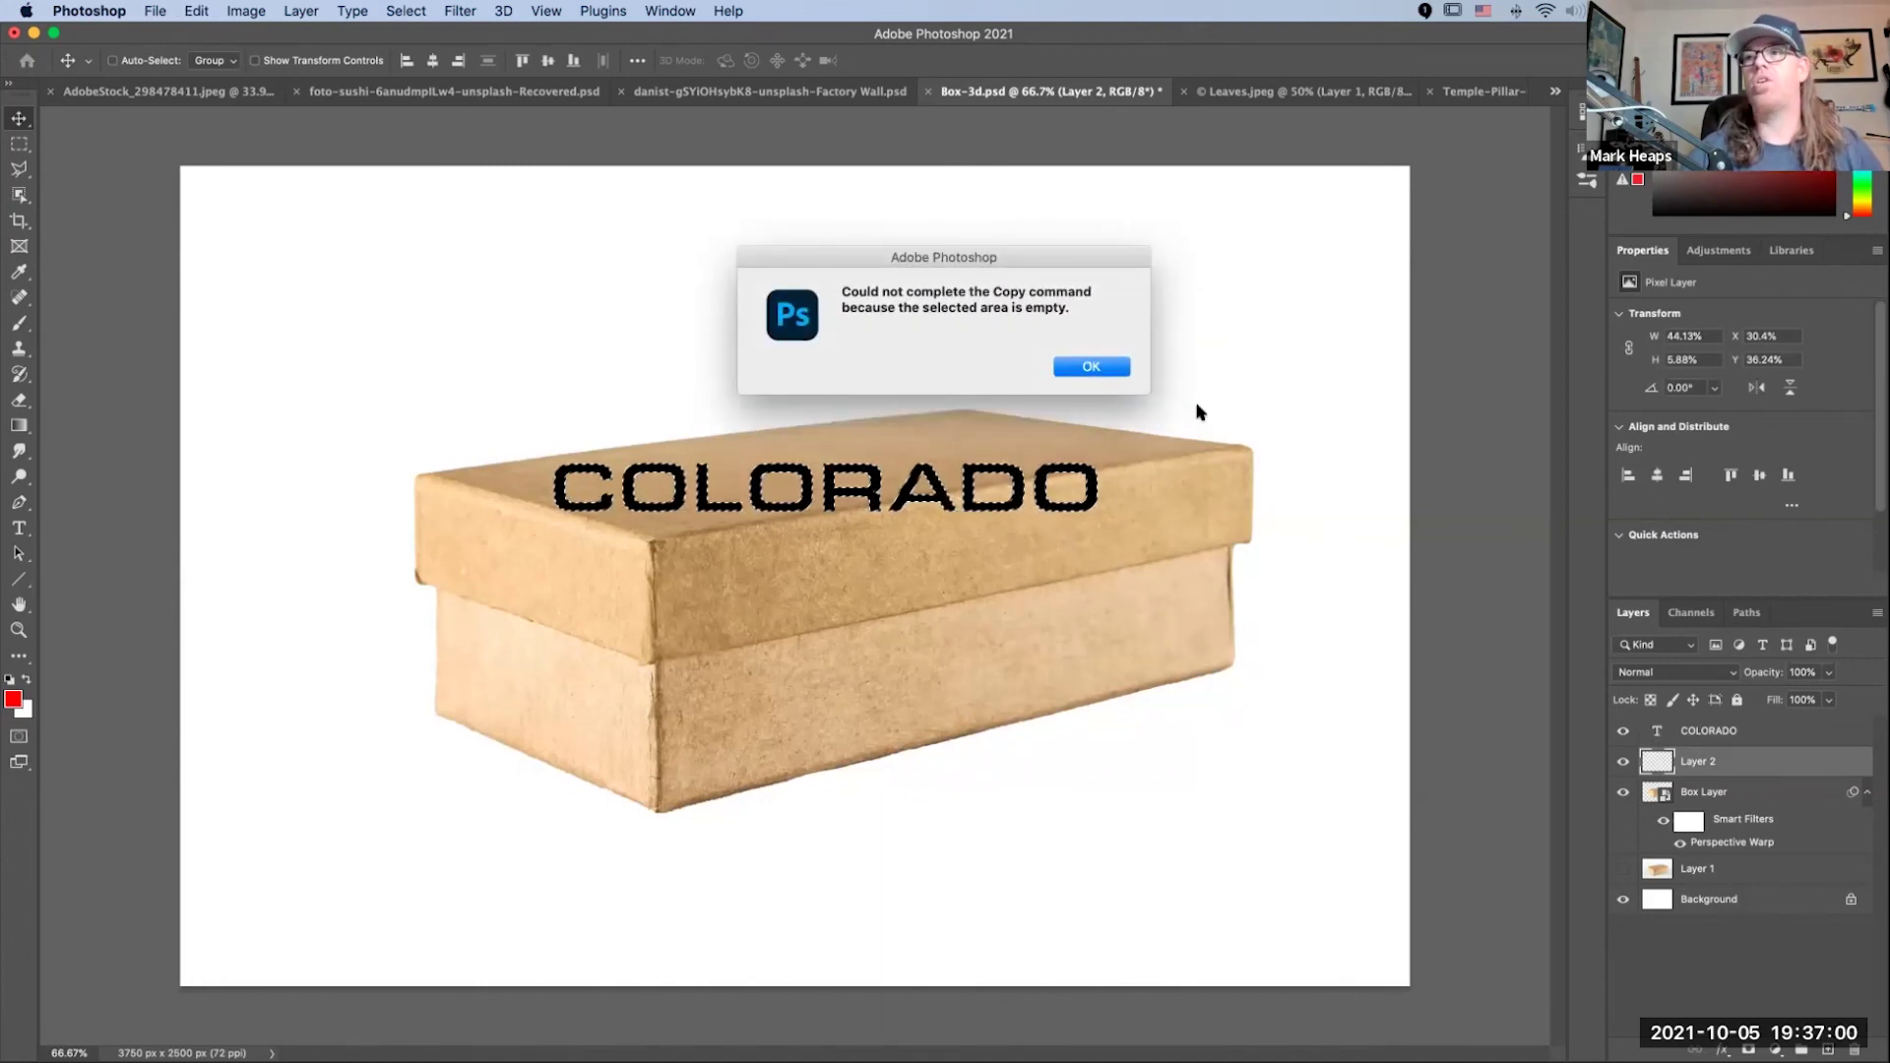
pyautogui.click(1099, 377)
# Step: Make the COLORADO text layer active, hide it, and clear the lettering selection
pyautogui.click(1712, 733)
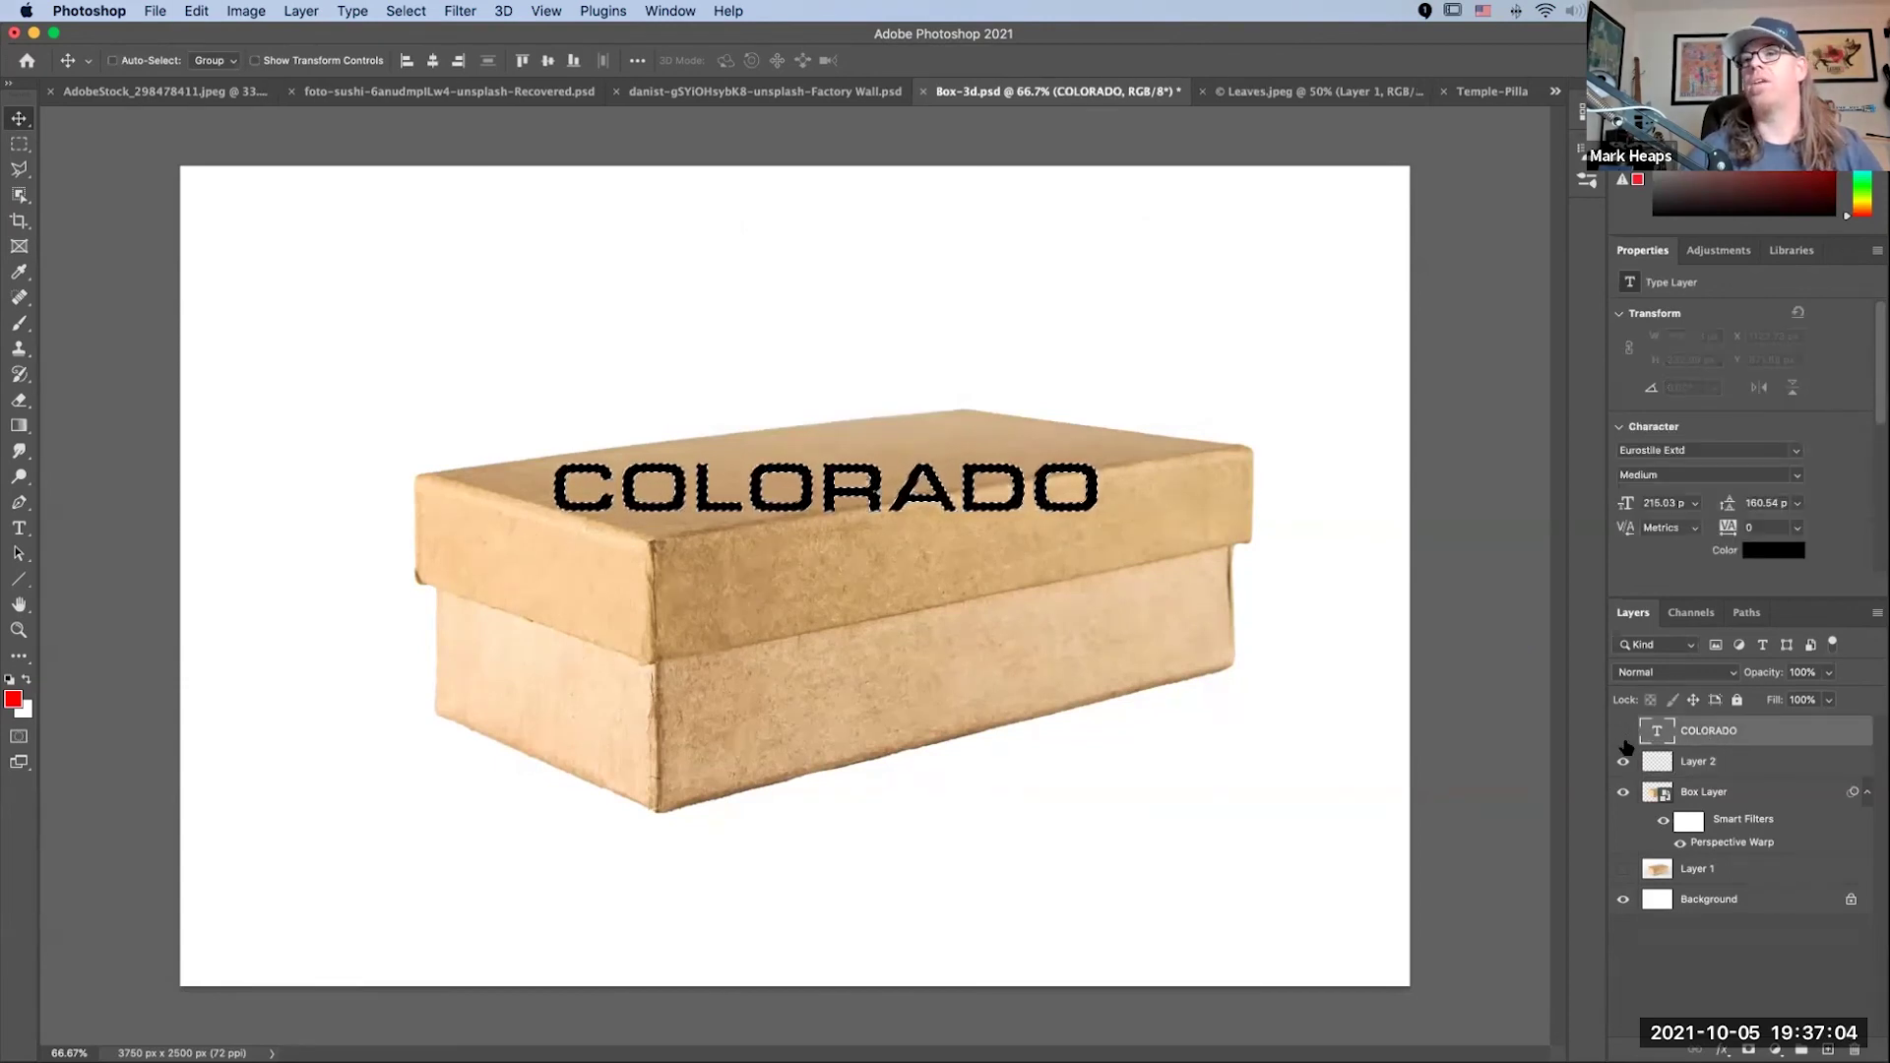
pyautogui.click(1623, 730)
pyautogui.press('super+d')
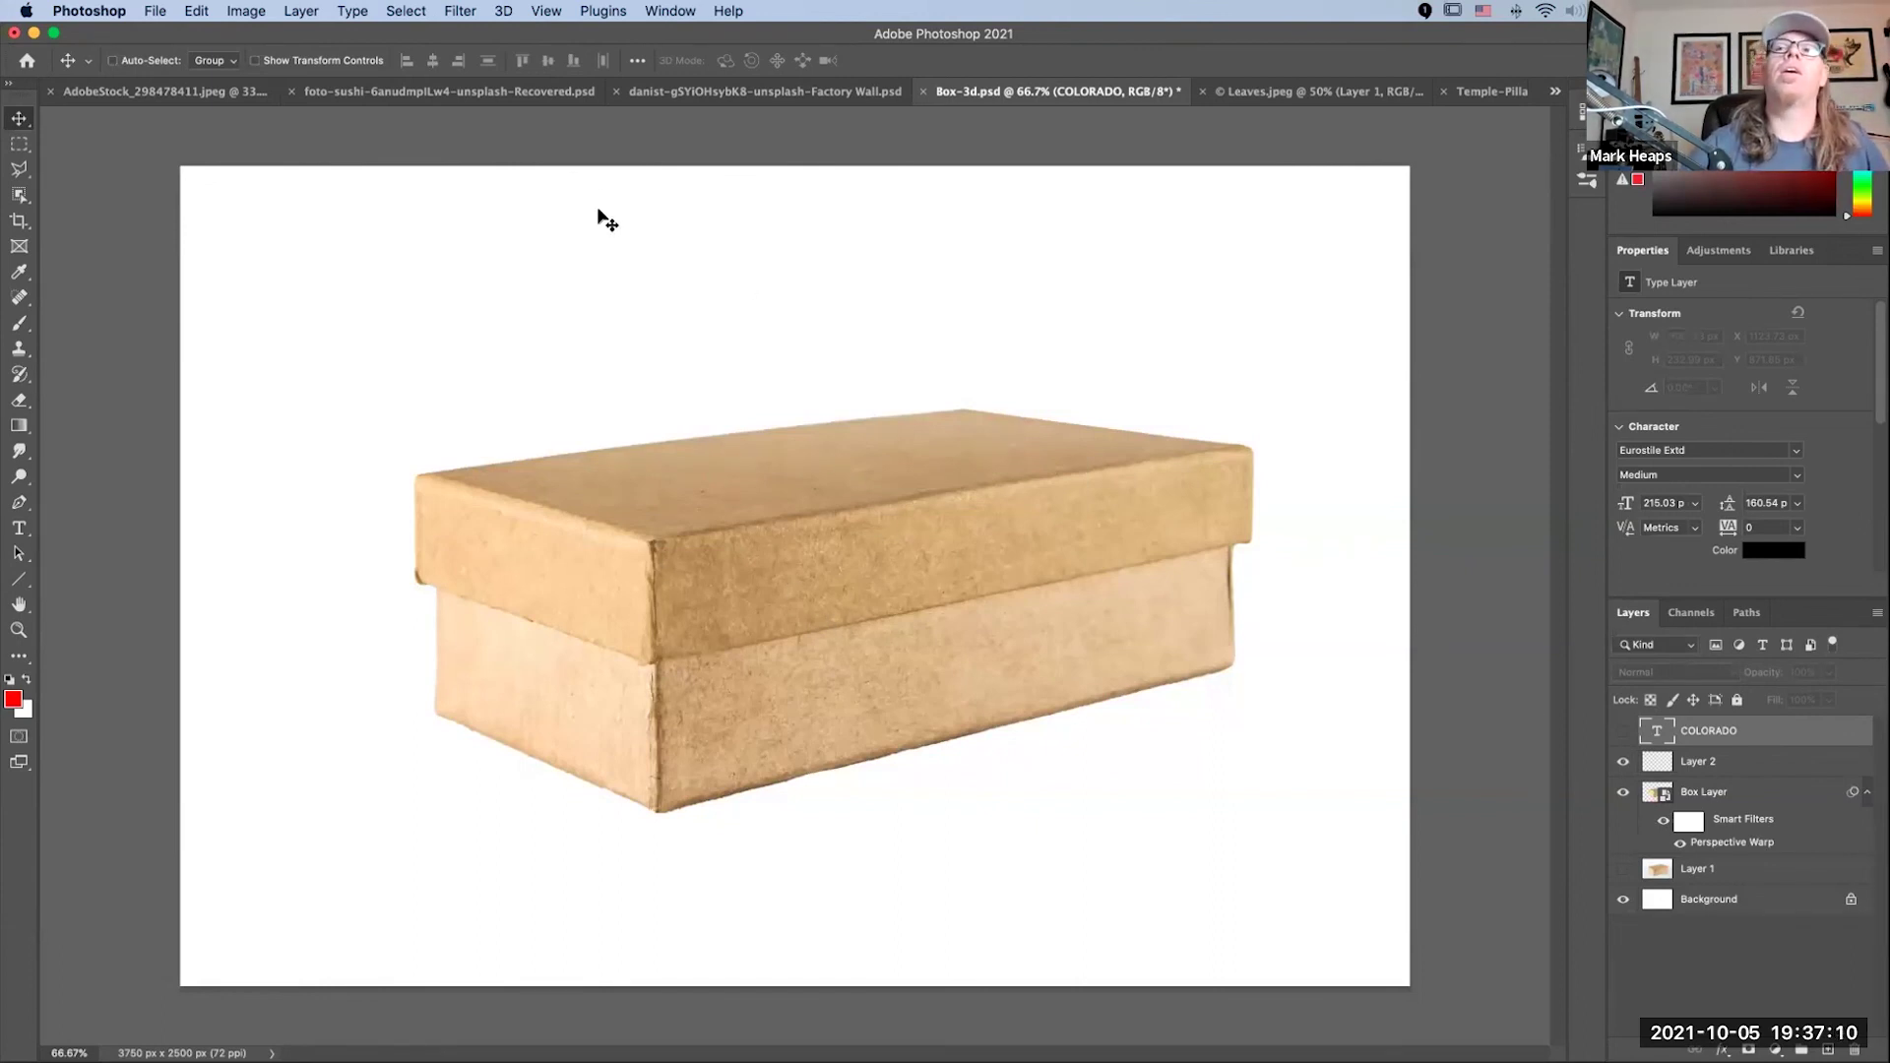
# Step: Create a new empty layer above the COLORADO layer and open the Vanishing Point filter on it
pyautogui.click(460, 13)
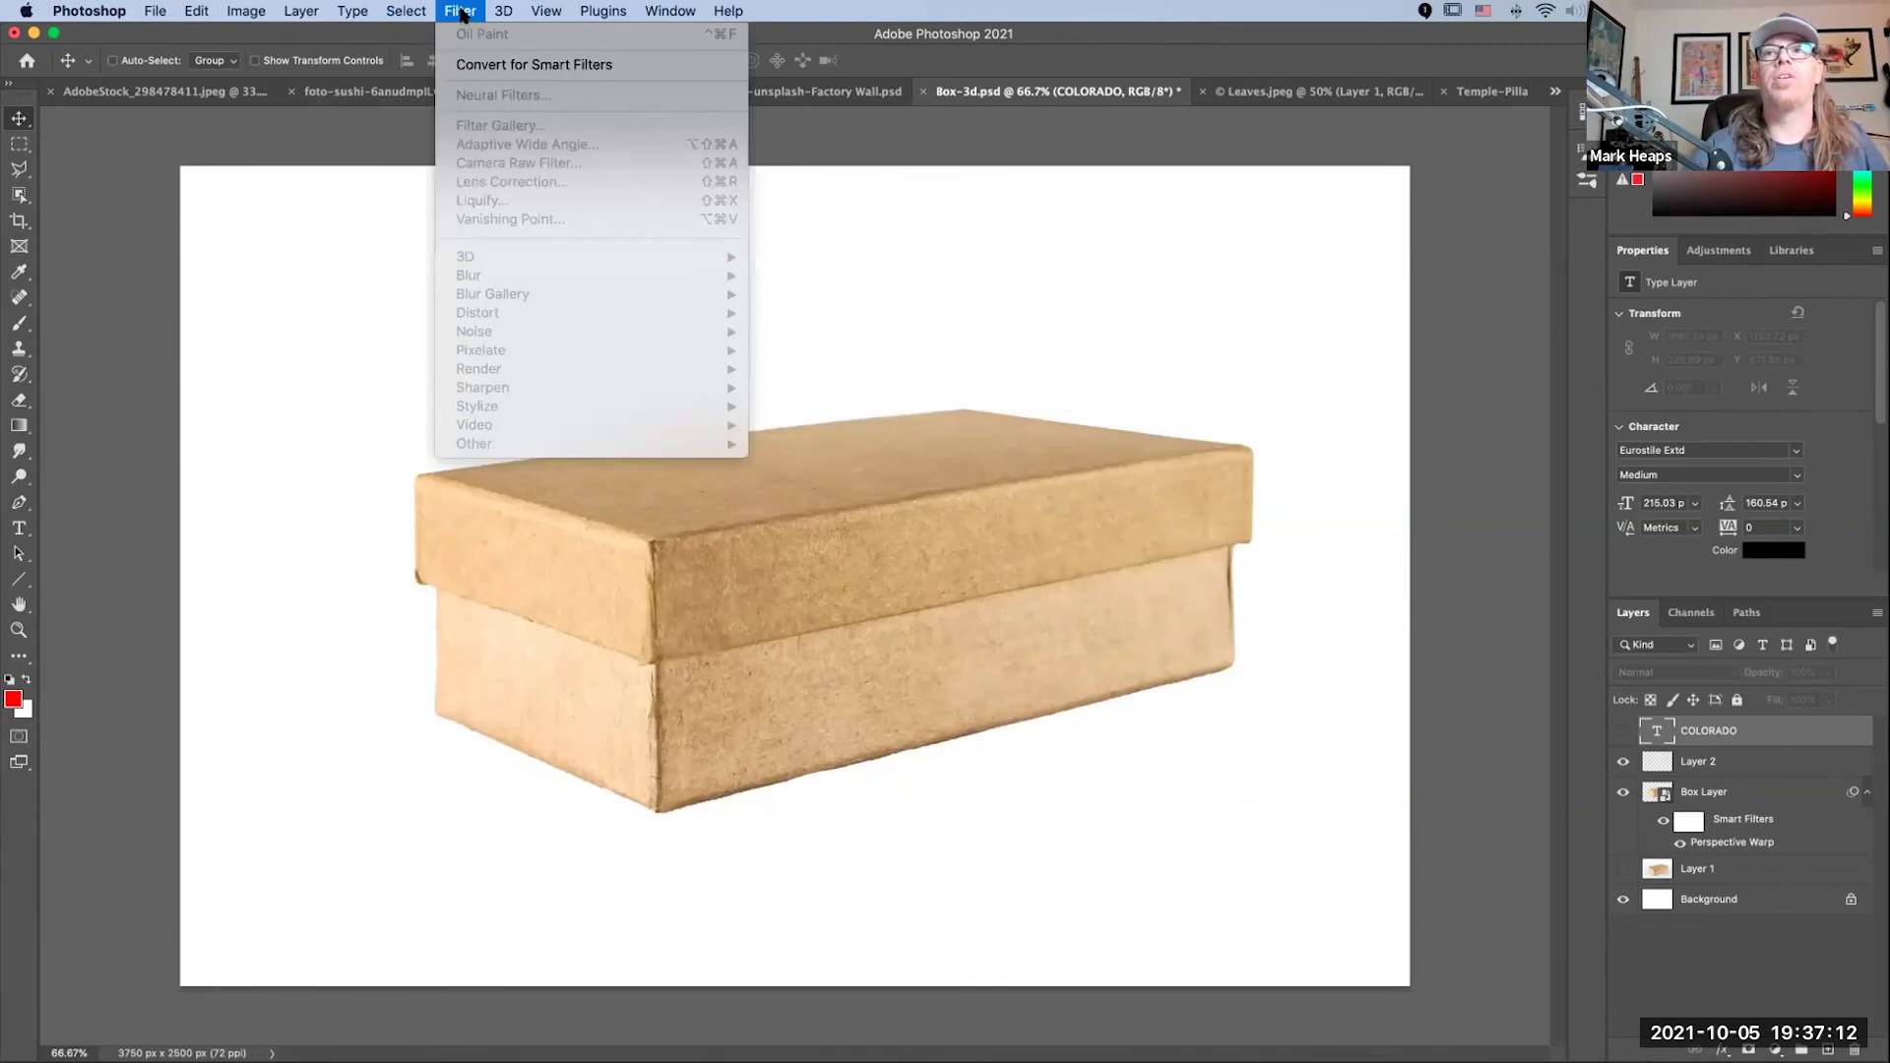
pyautogui.click(460, 14)
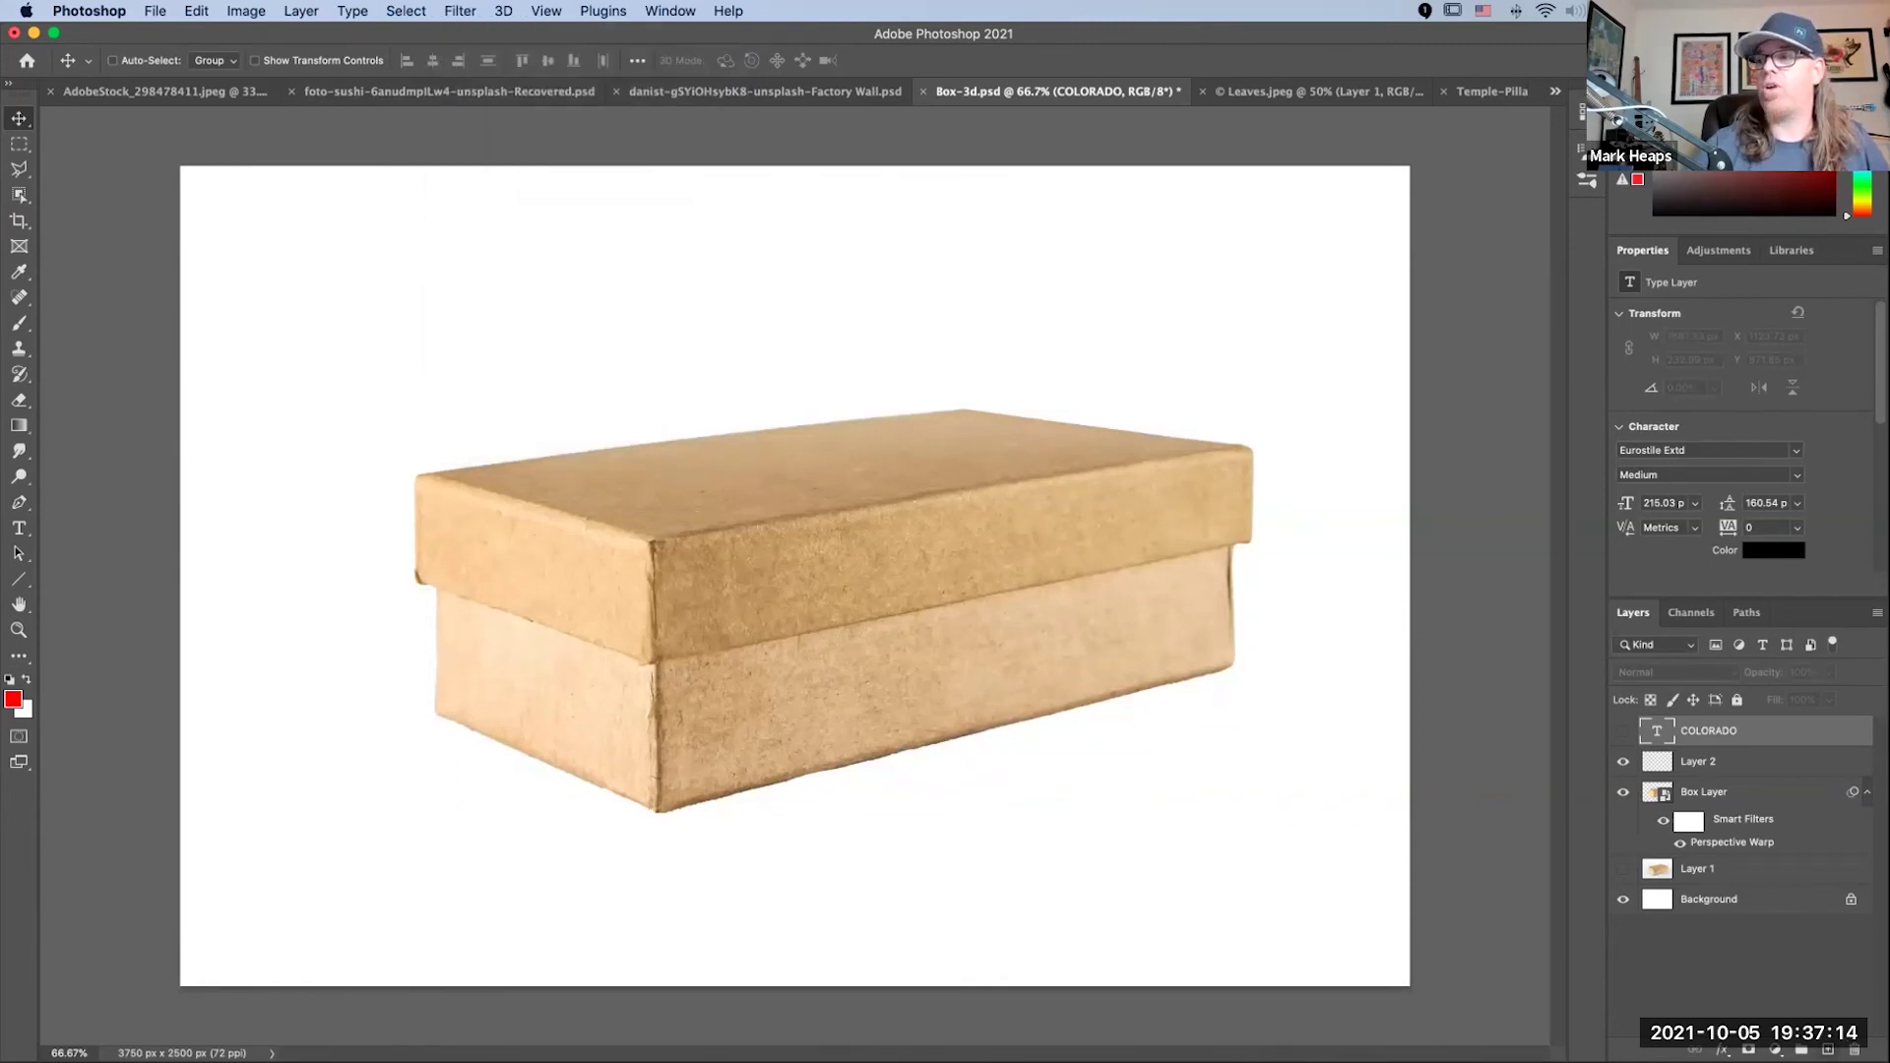
pyautogui.click(1827, 1049)
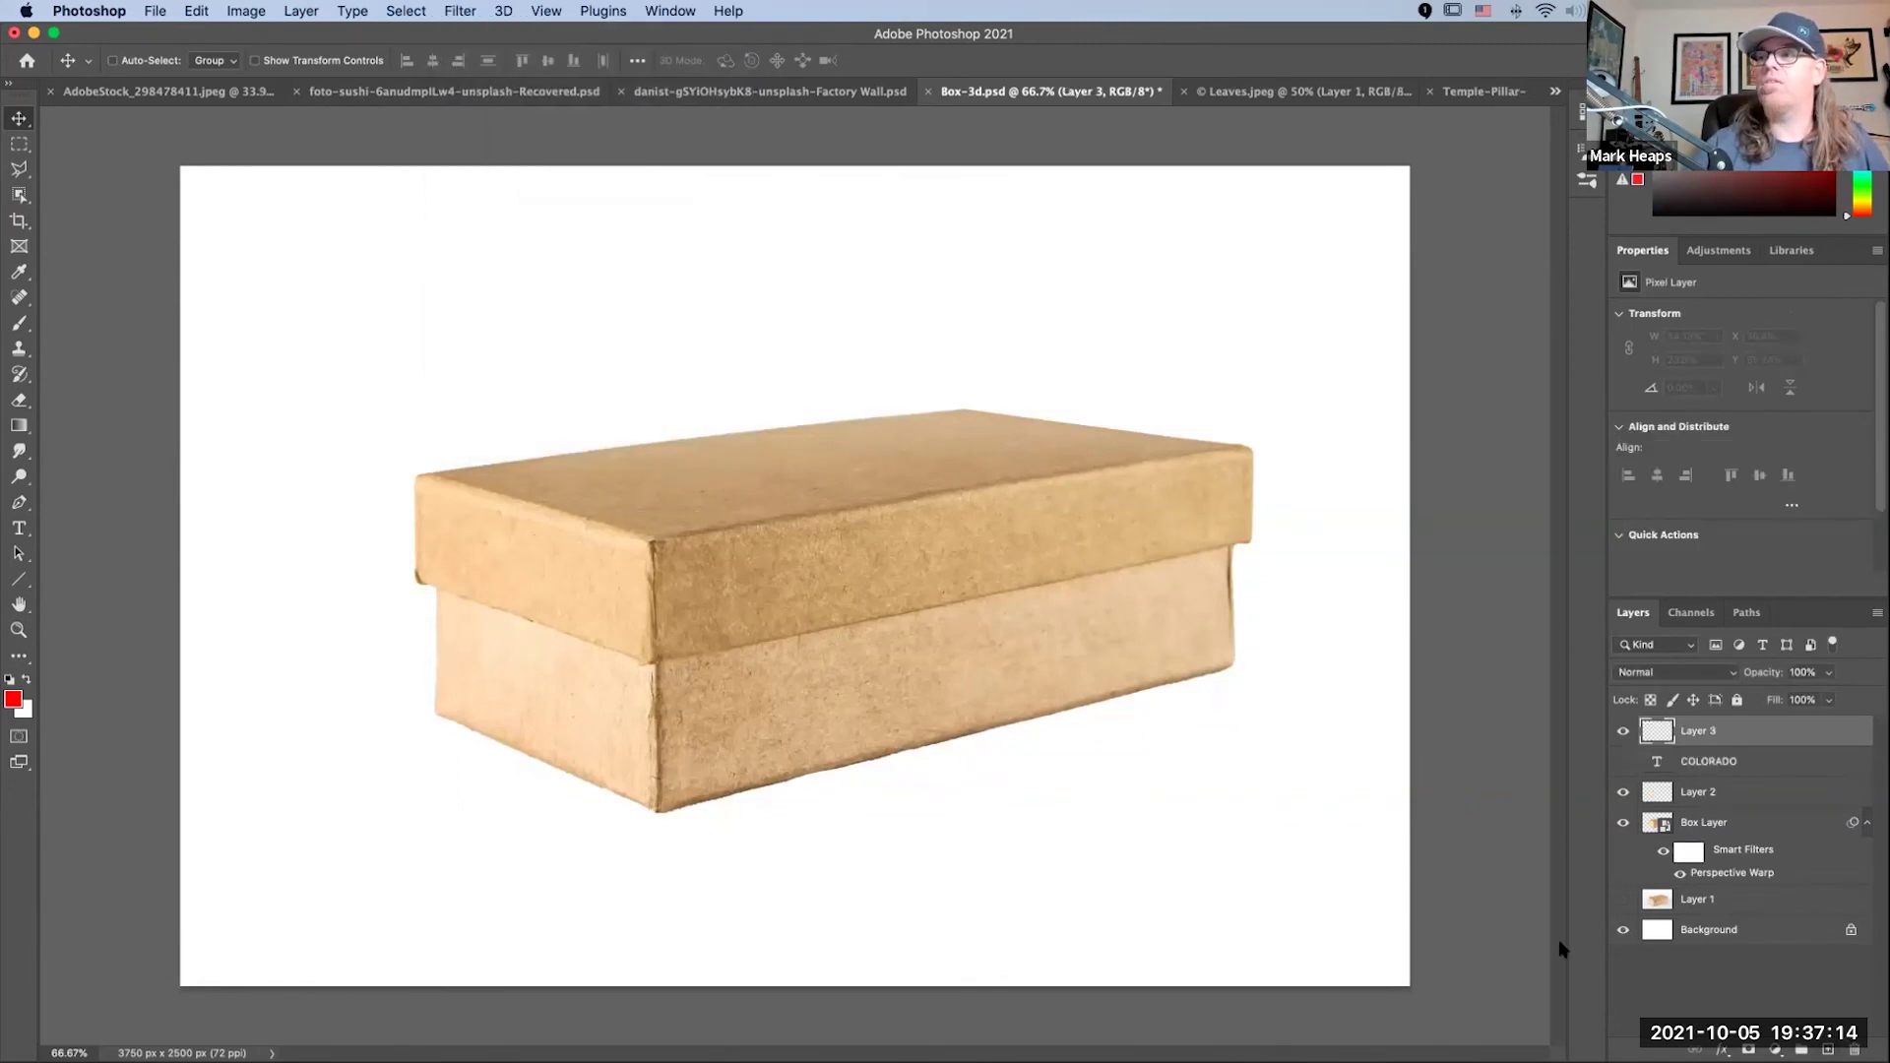
pyautogui.click(462, 14)
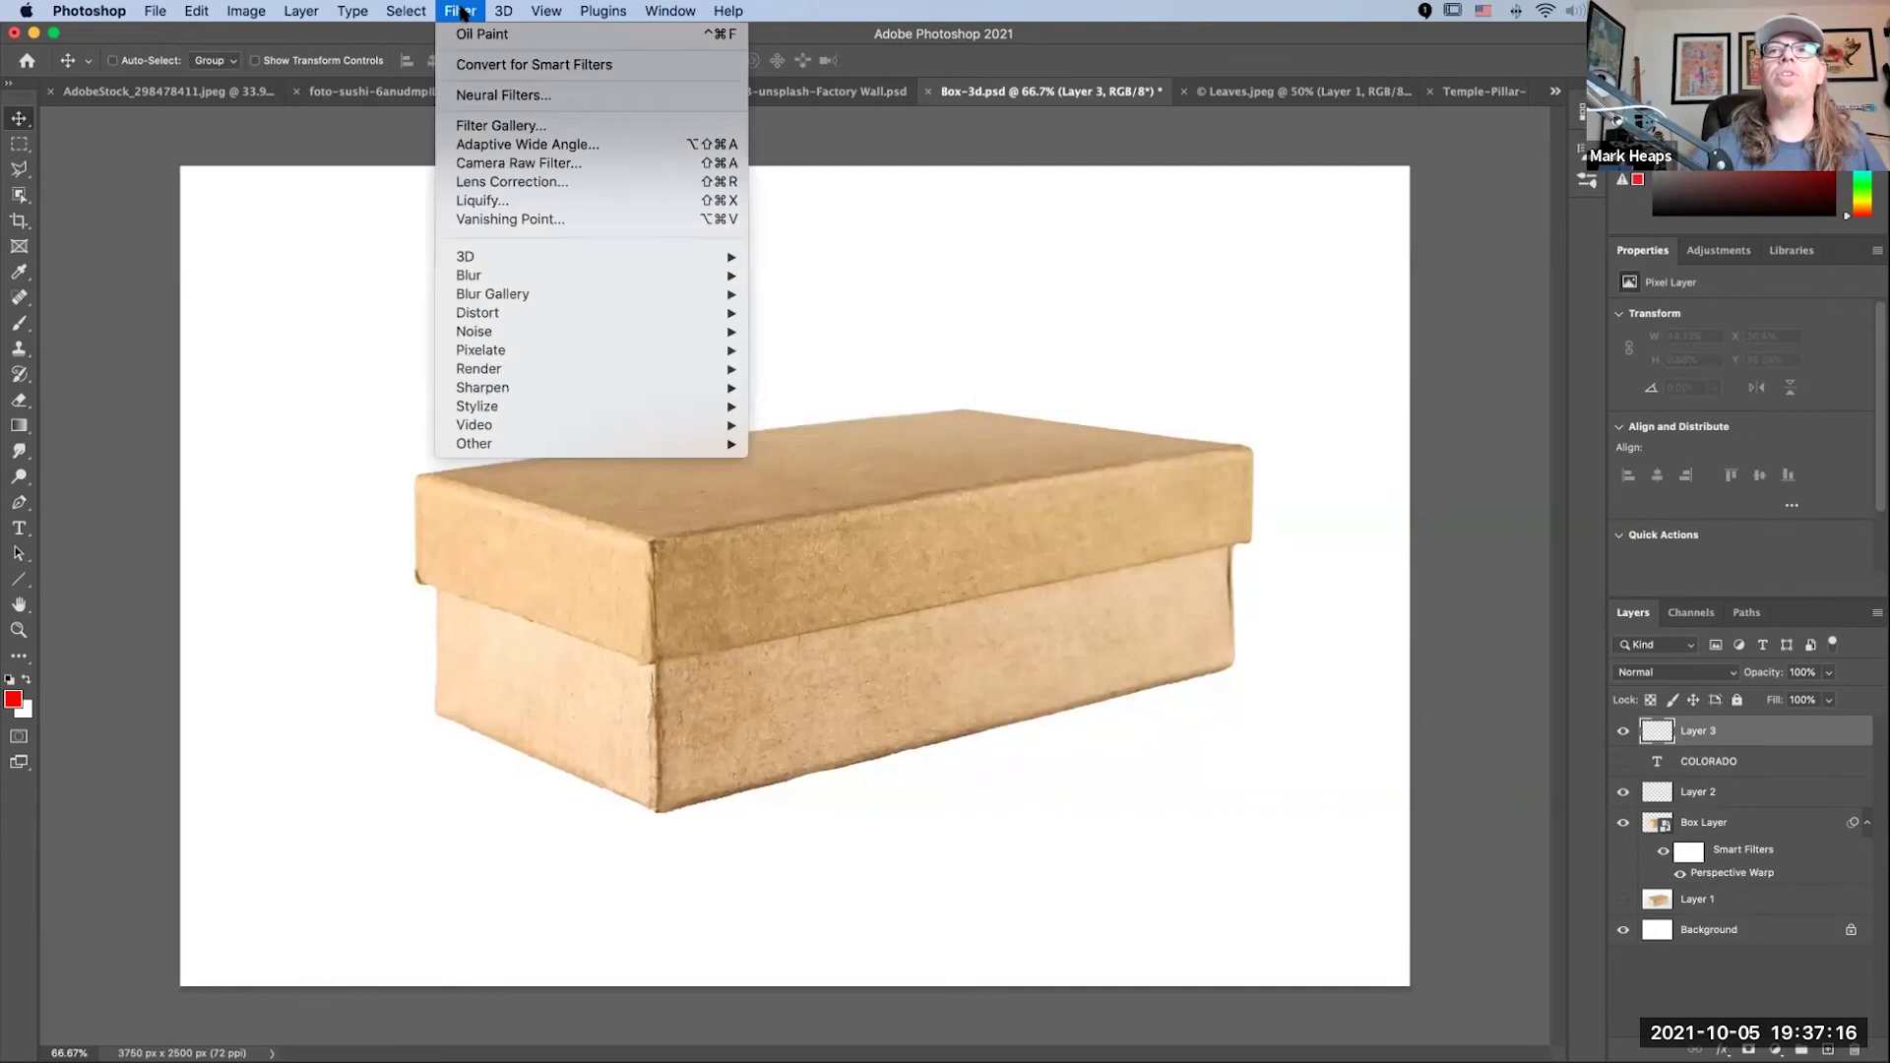
pyautogui.click(552, 220)
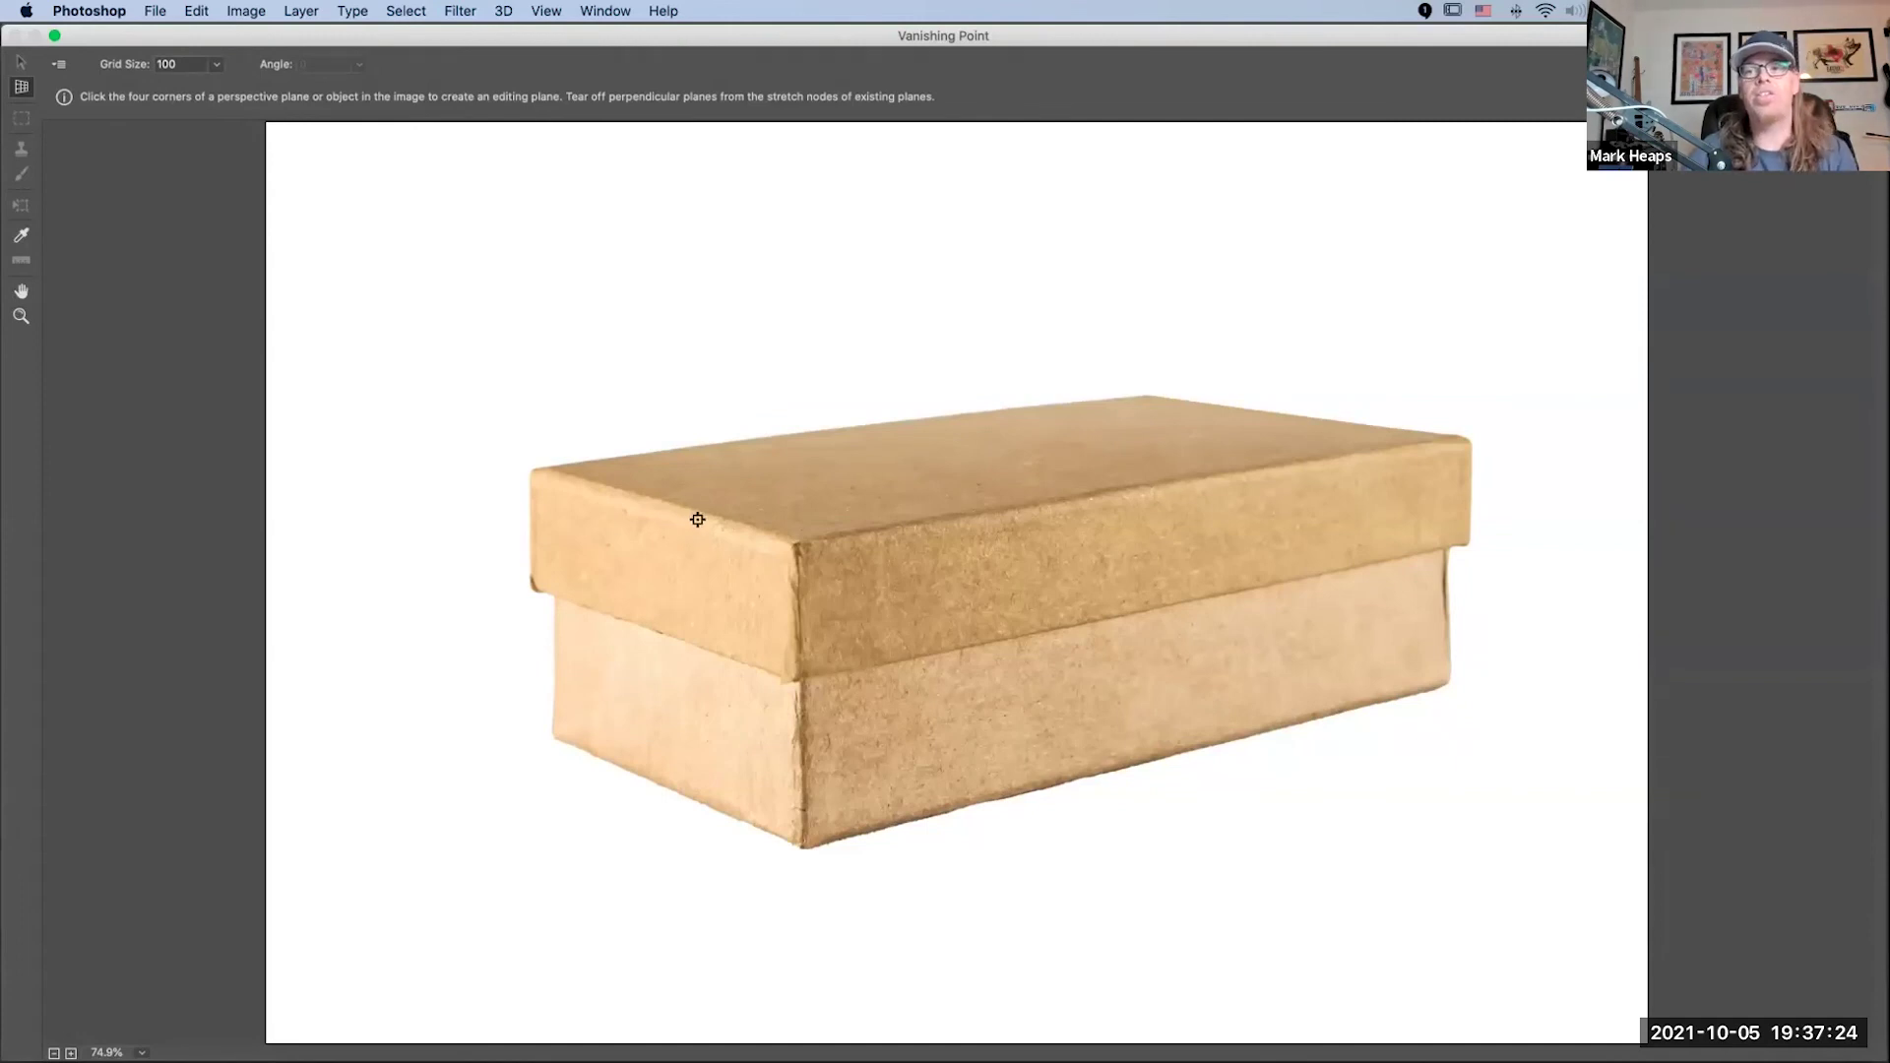
# Step: Define a perspective plane over the box's long front side, covering the lid edge and the base down to the bottom edge
pyautogui.click(798, 541)
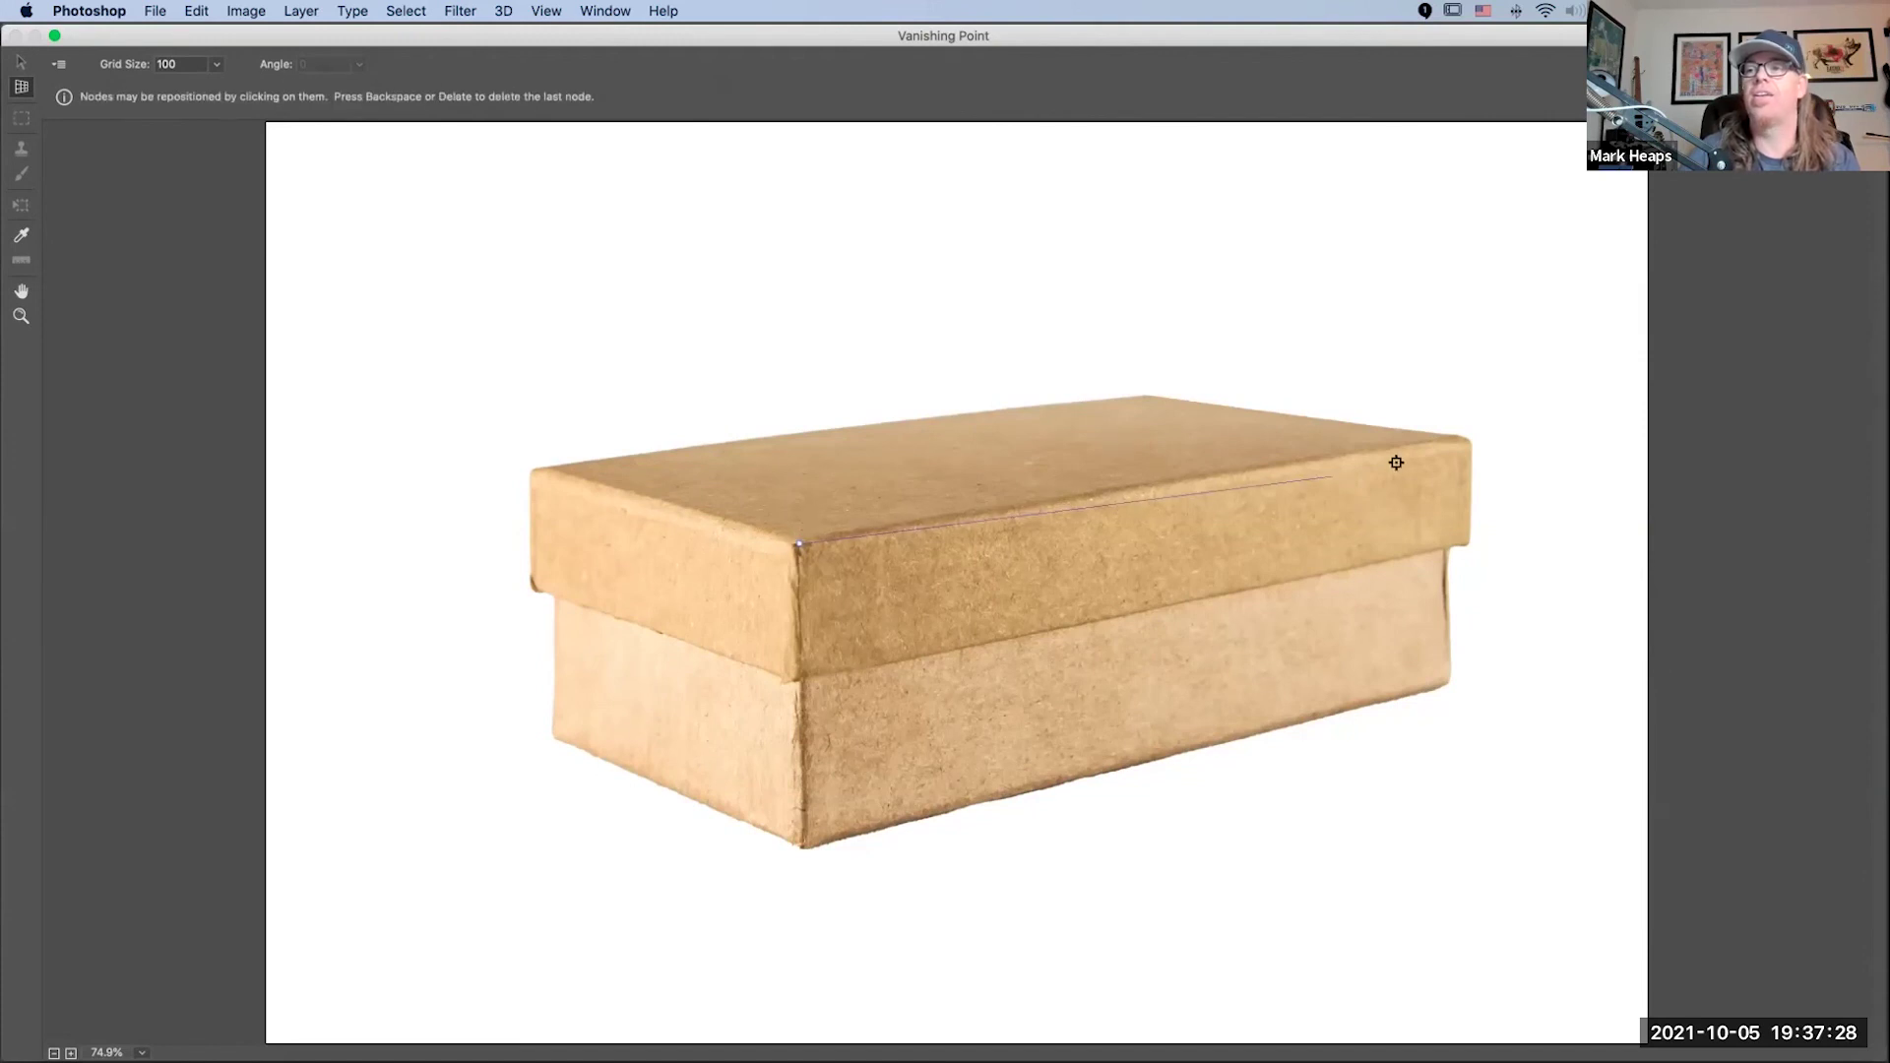
pyautogui.click(1468, 435)
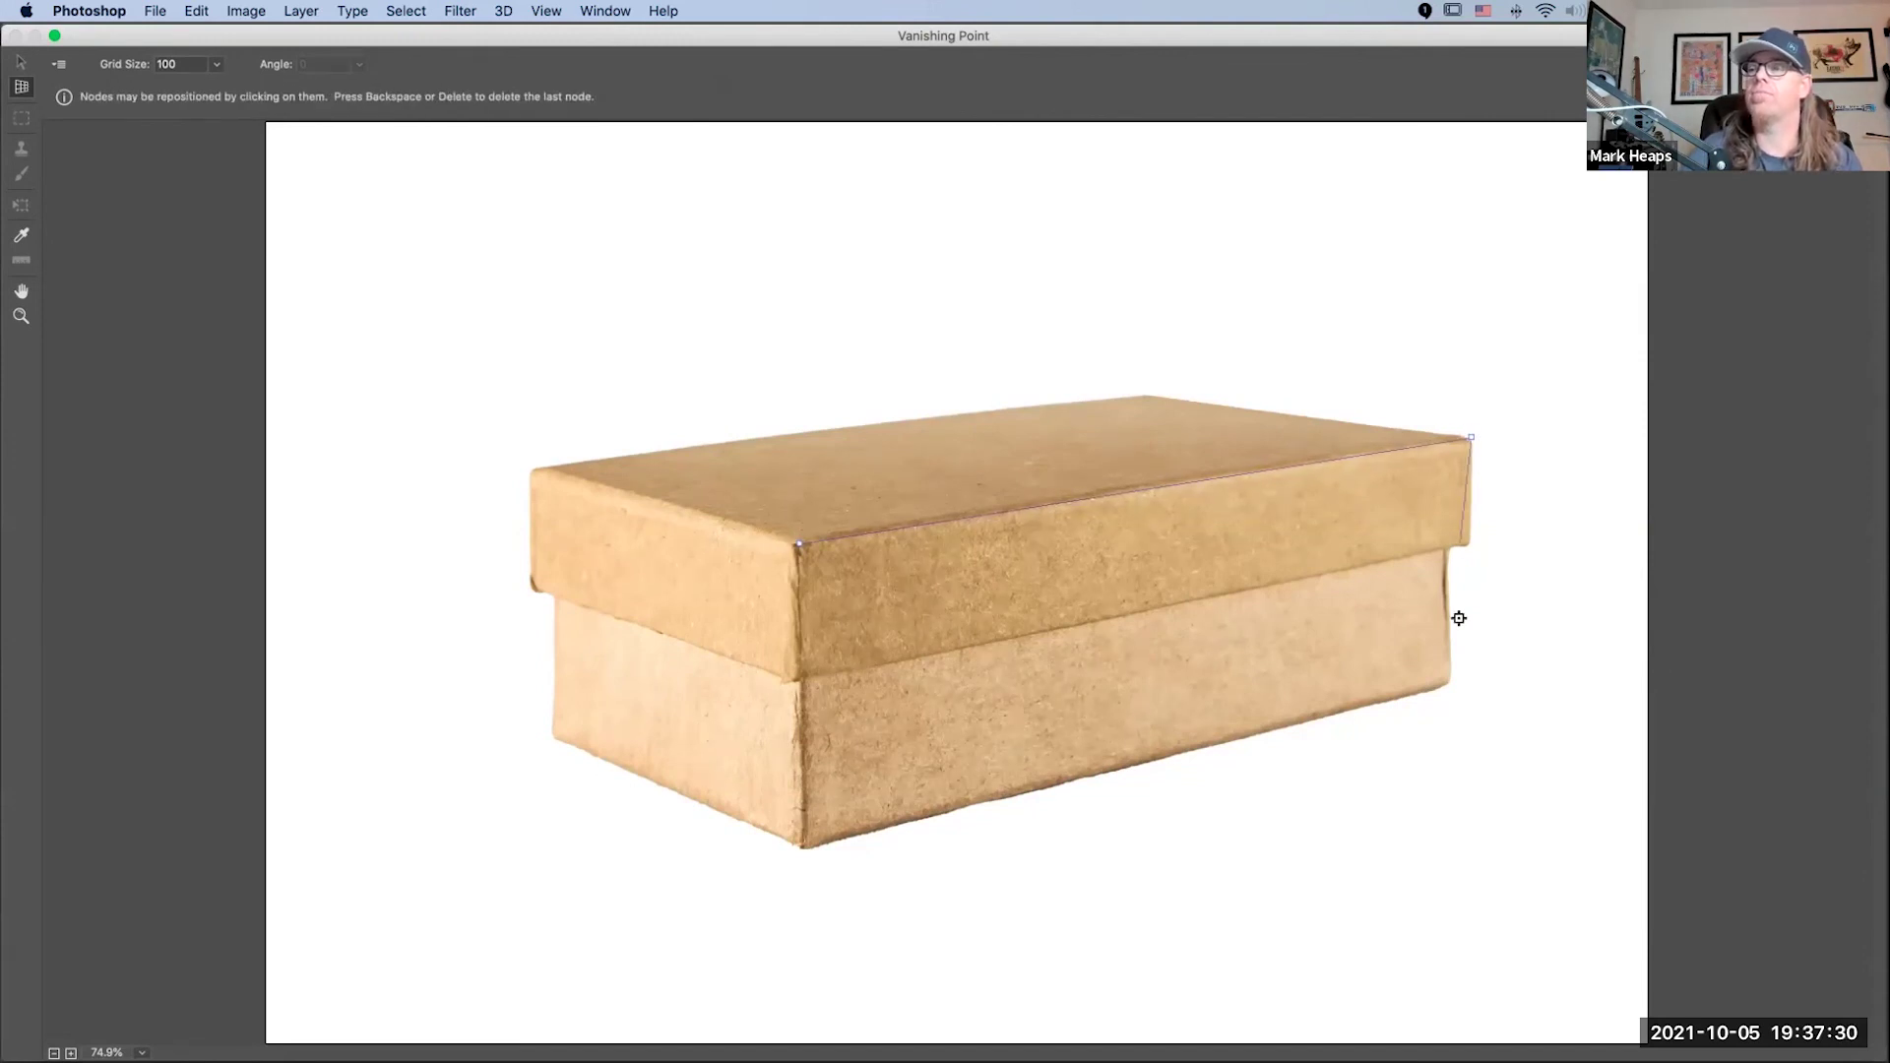
pyautogui.click(1463, 684)
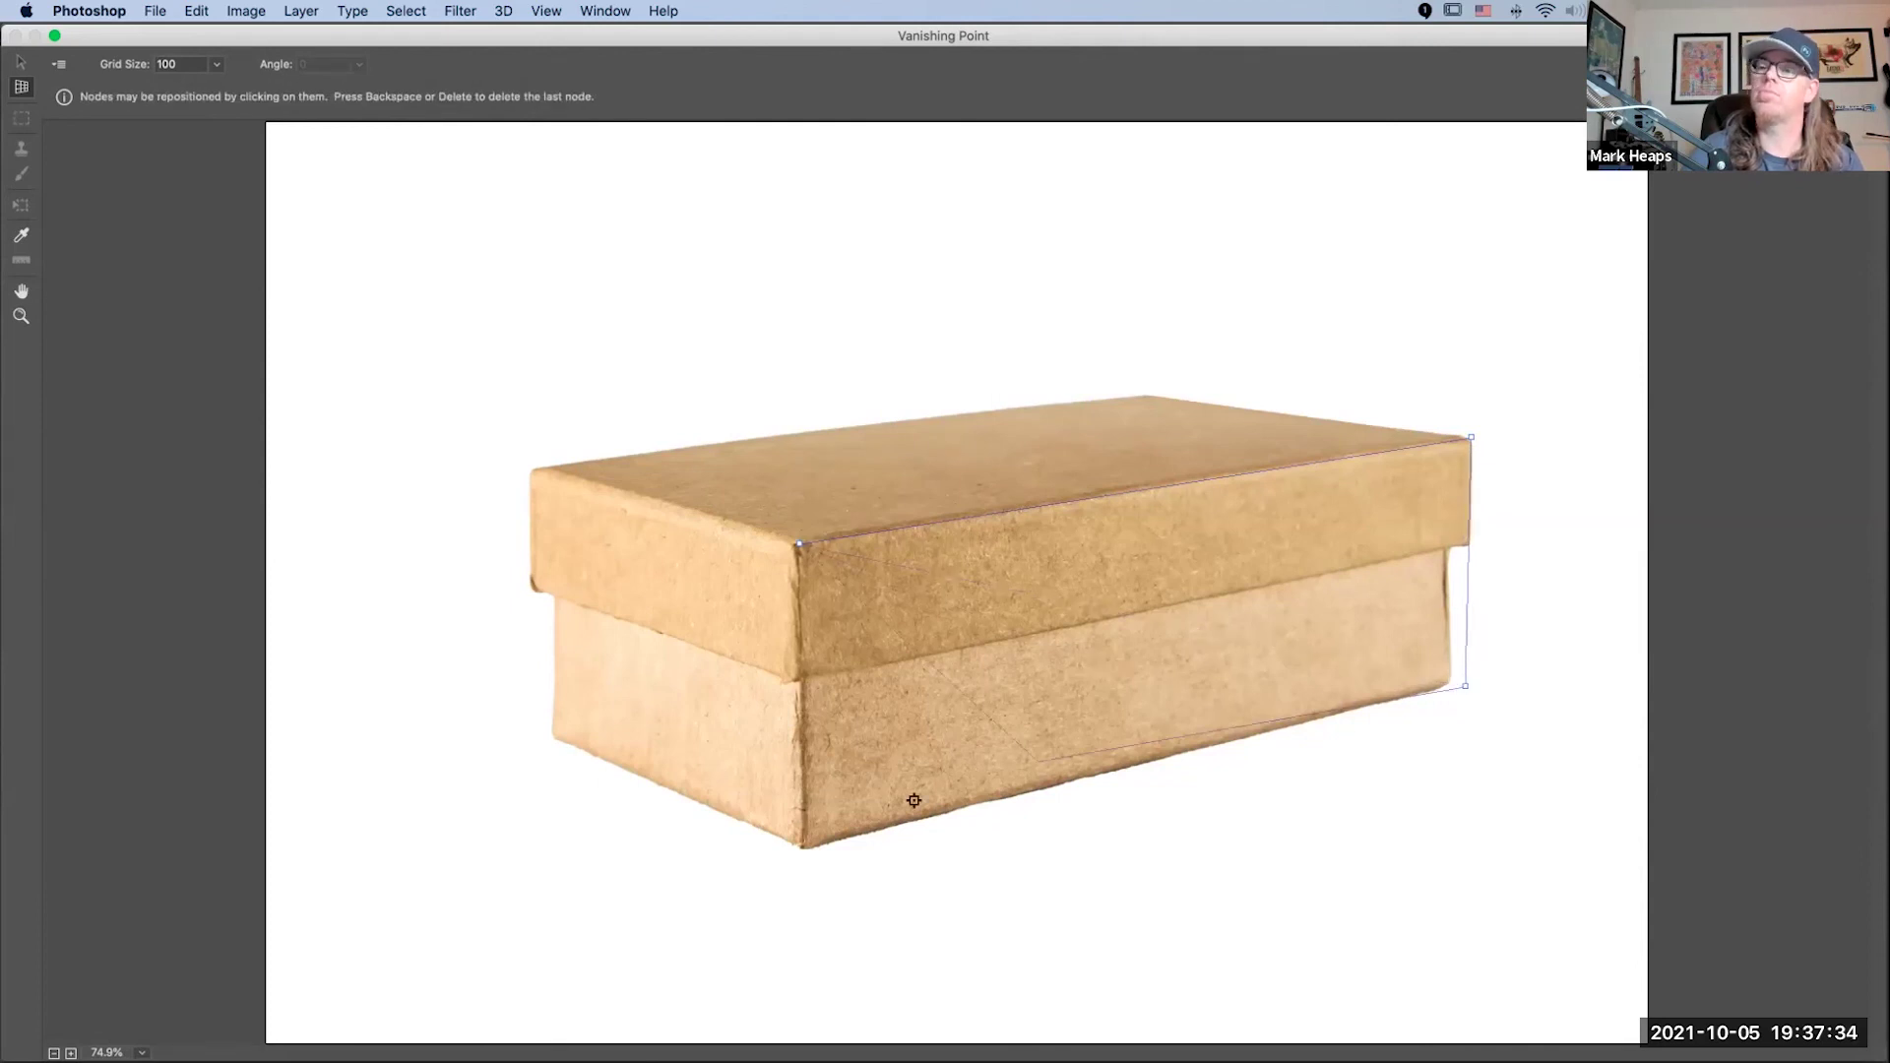
pyautogui.click(799, 845)
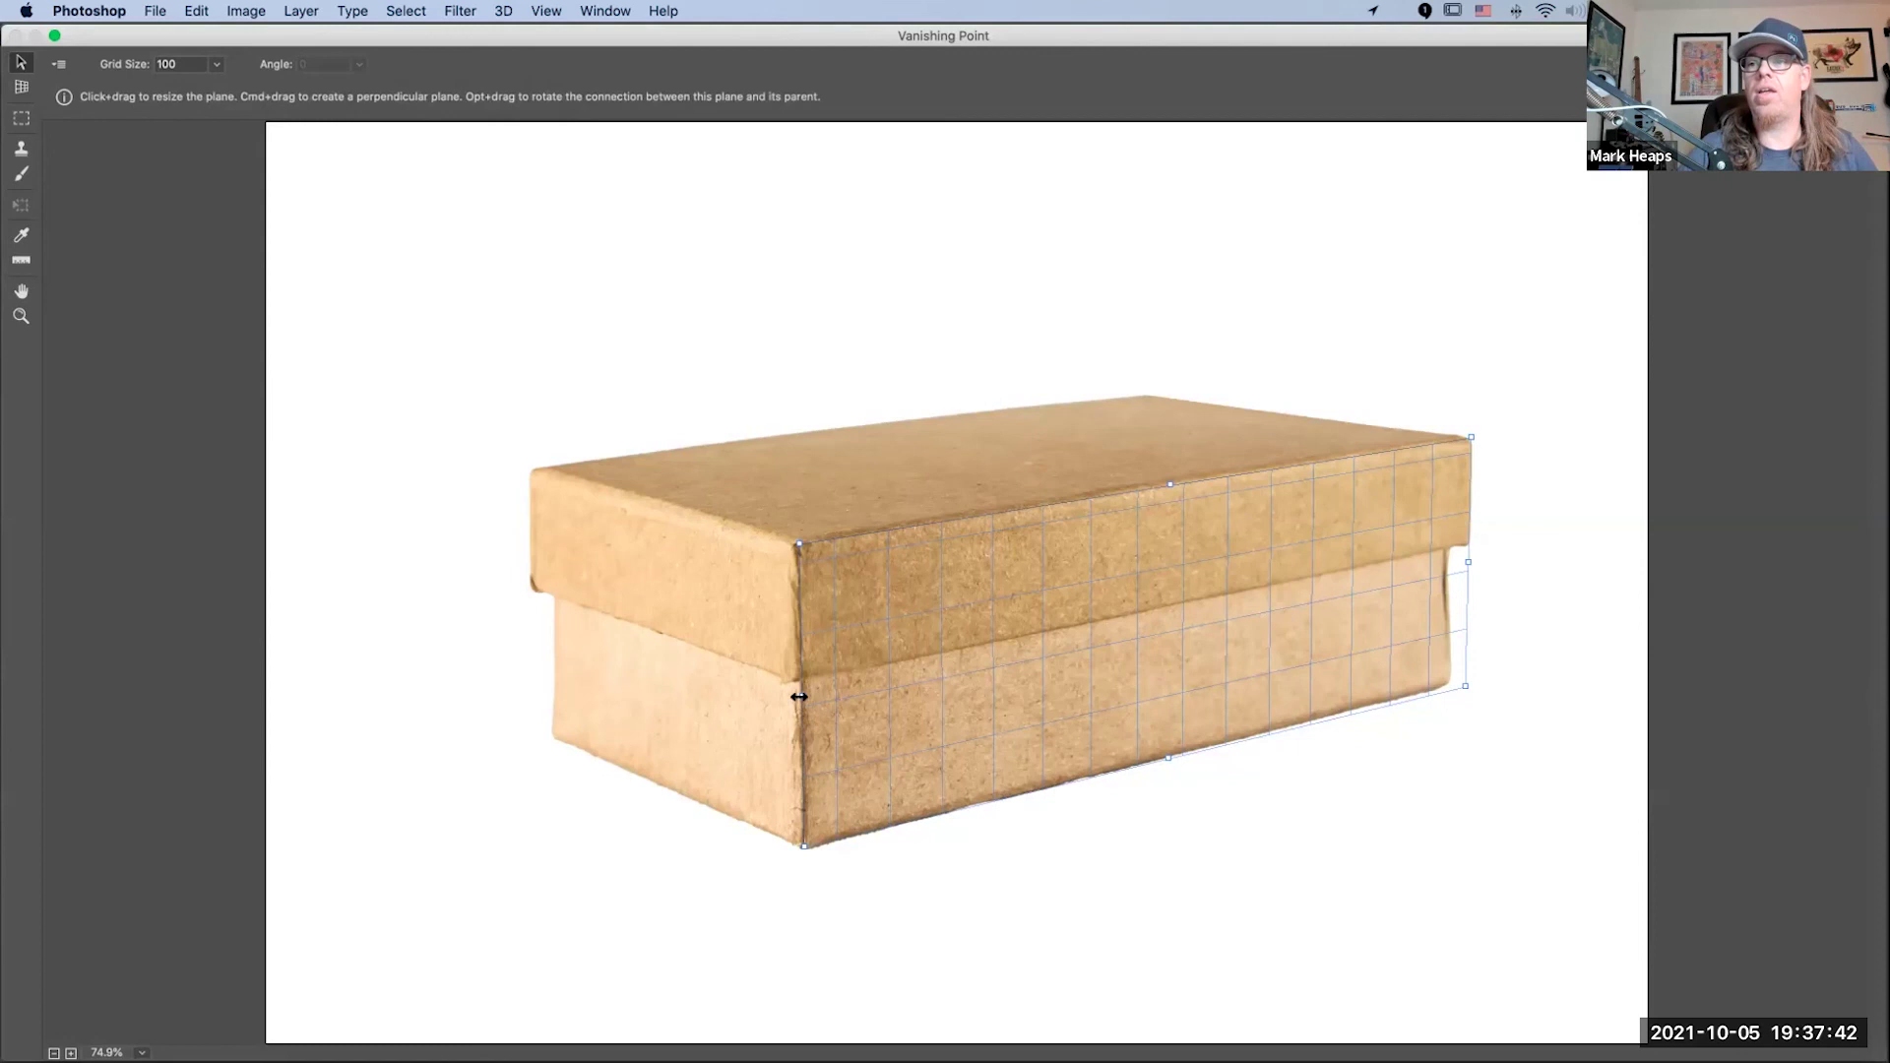
# Step: Tear off perpendicular planes over the box's short side and lid top, fitting the side plane's outer corners to the box
pyautogui.moveTo(798, 695); pyautogui.dragTo(513, 674)
pyautogui.moveTo(532, 493); pyautogui.dragTo(530, 468)
pyautogui.moveTo(538, 768); pyautogui.dragTo(547, 738)
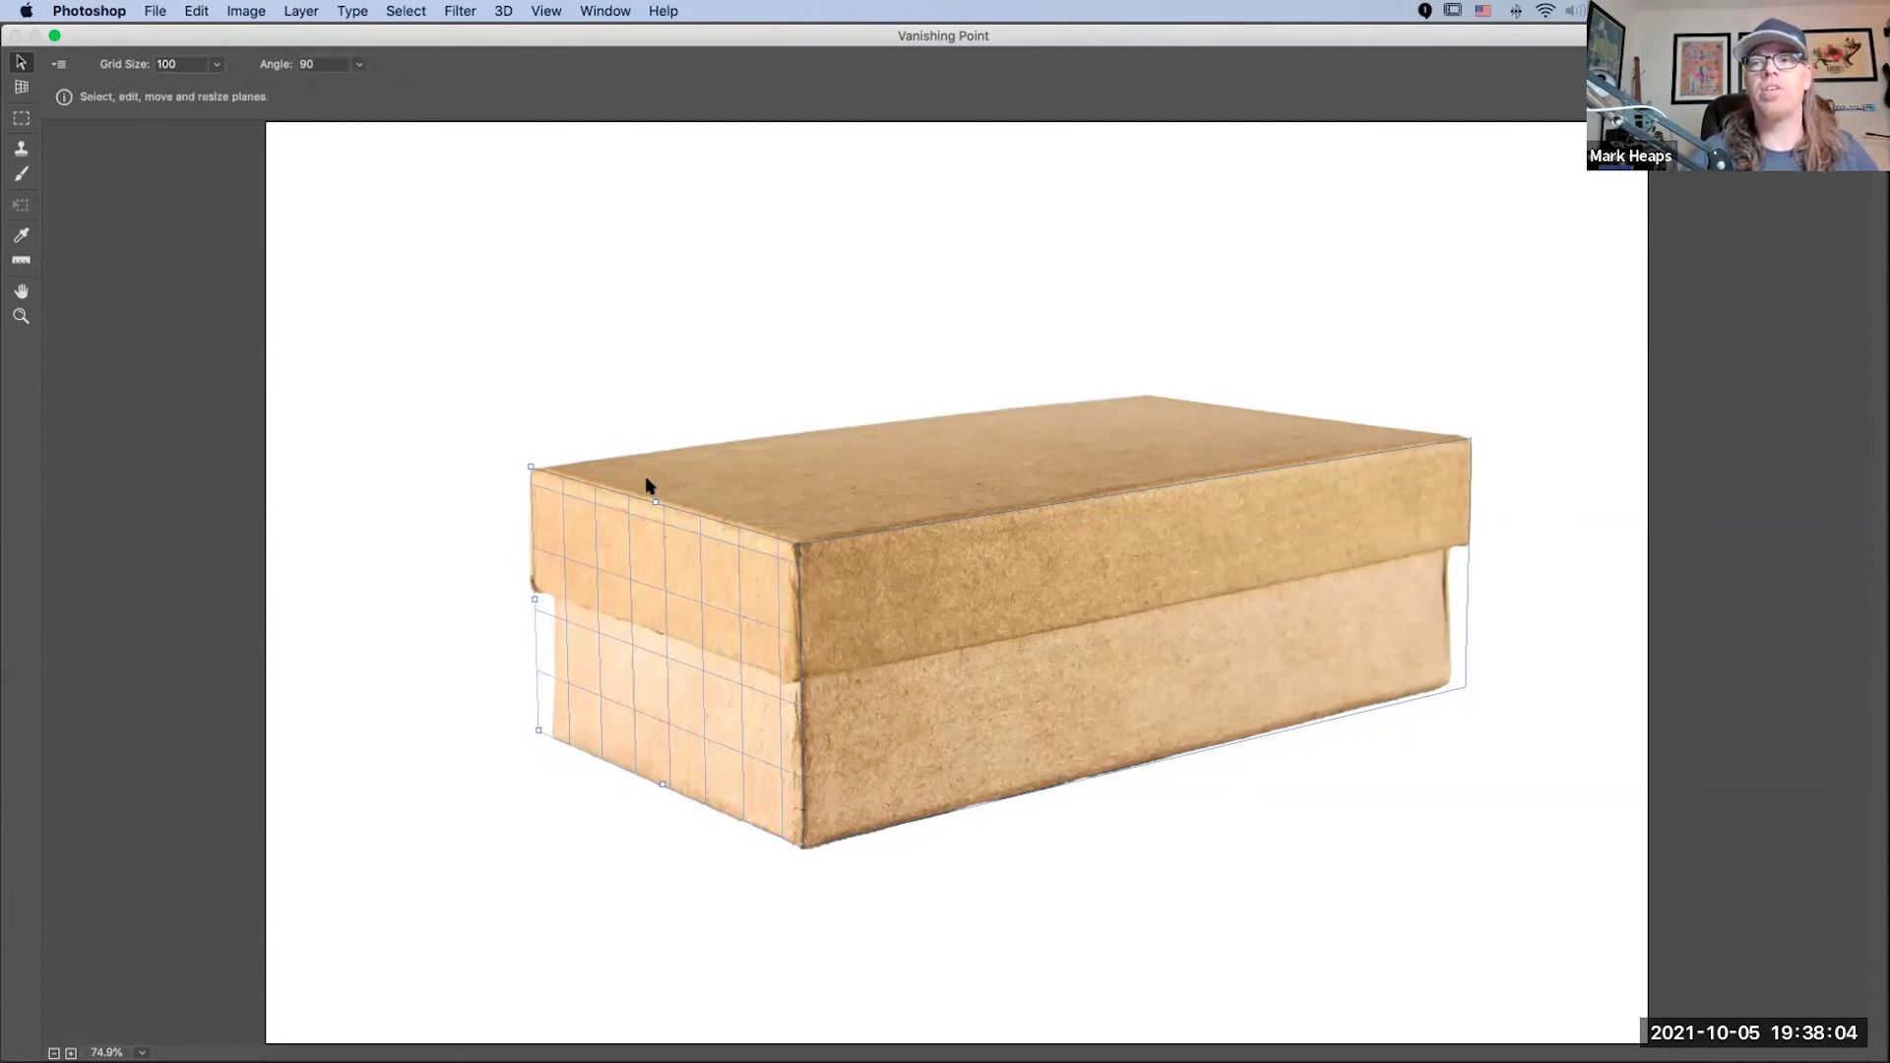
pyautogui.moveTo(653, 500); pyautogui.dragTo(802, 481)
pyautogui.moveTo(938, 443); pyautogui.dragTo(1293, 403)
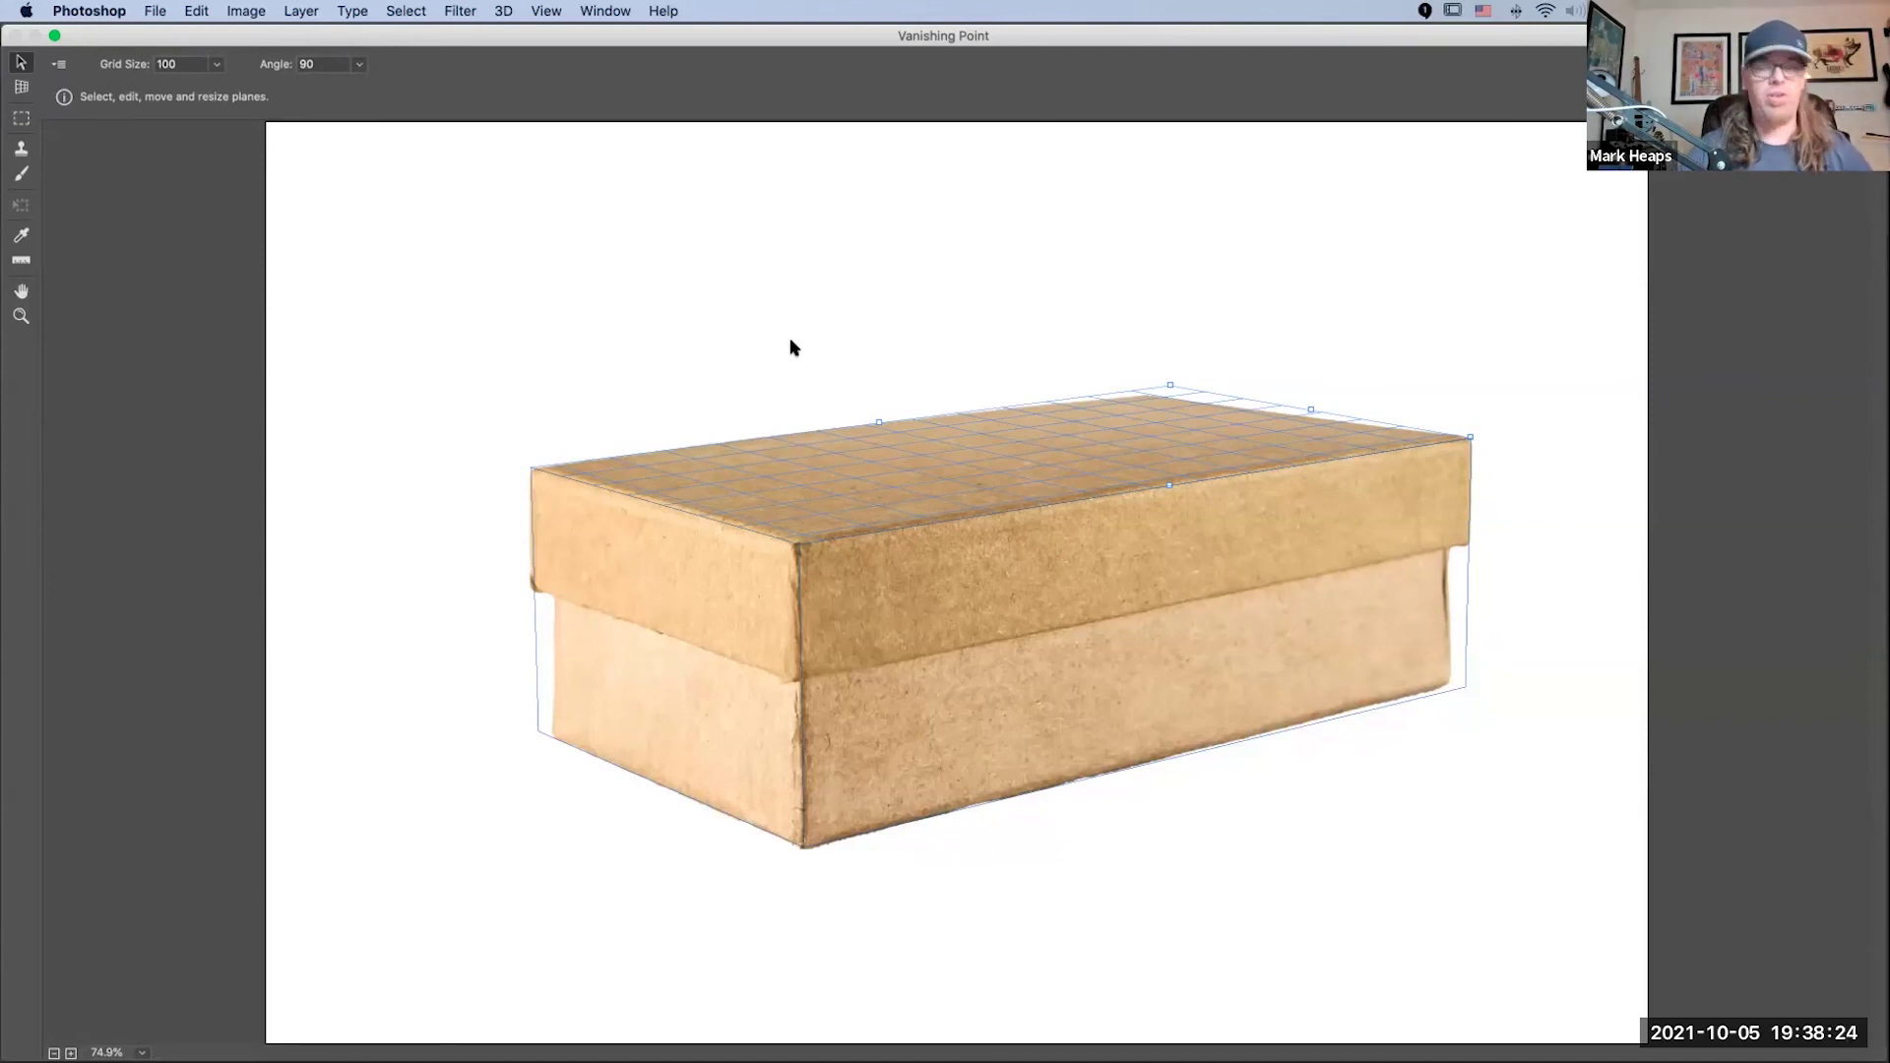
# Step: Paste the COLORADO lettering so it wraps from the box's short side onto the lid, apply the filter, and toggle Layer 3's visibility to compare
pyautogui.press('super+v')
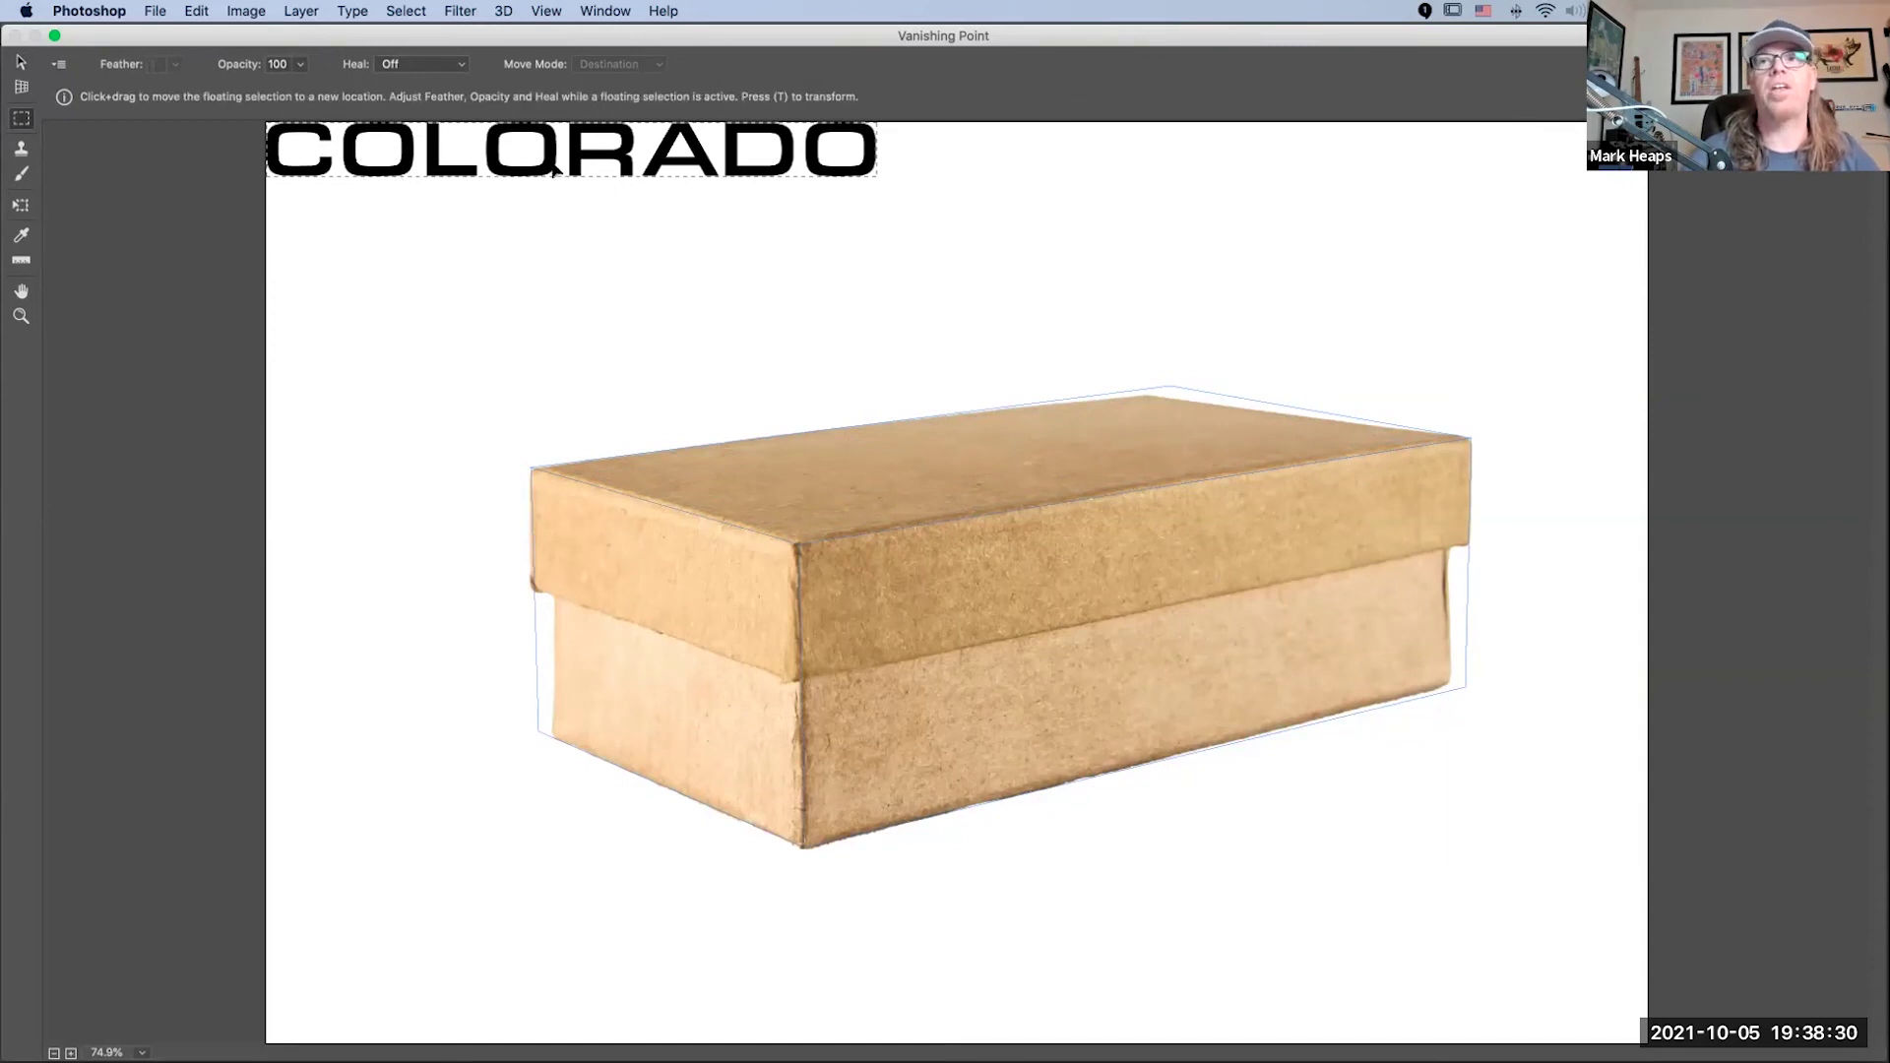
pyautogui.moveTo(543, 173); pyautogui.dragTo(694, 479)
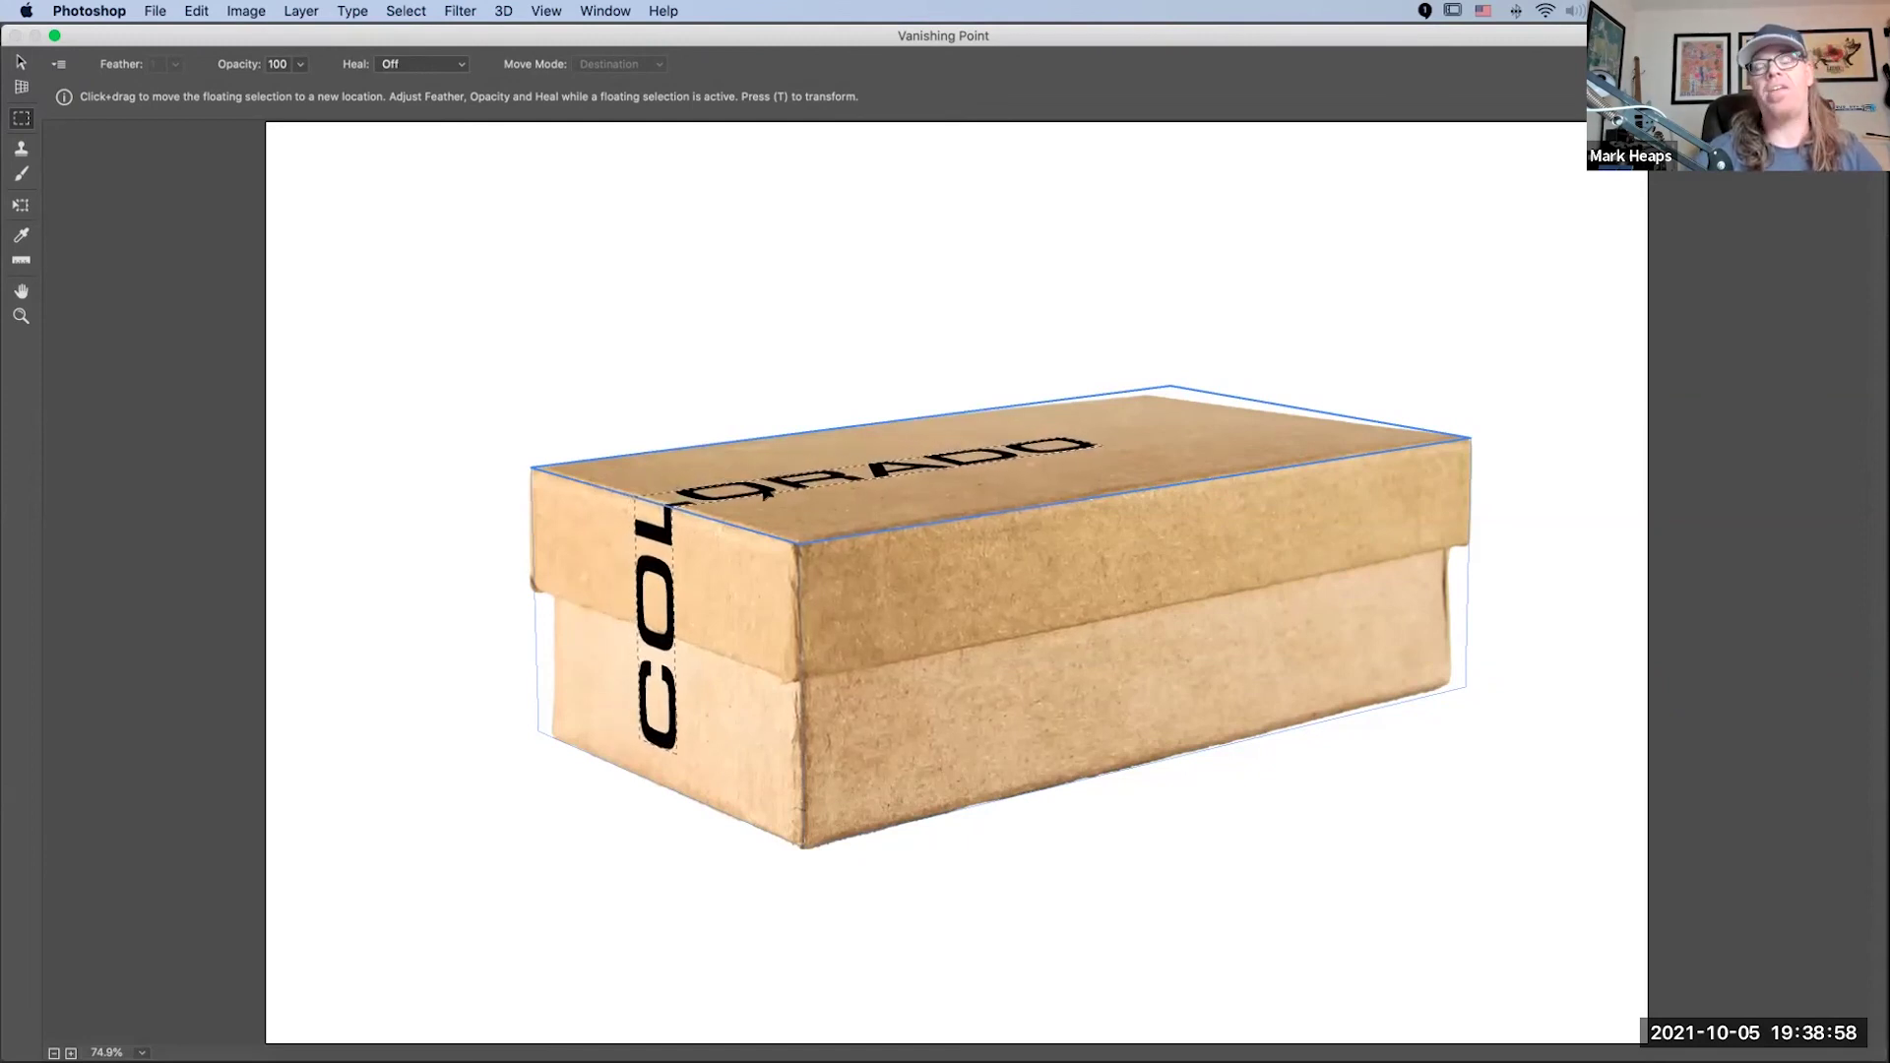
pyautogui.moveTo(774, 497); pyautogui.dragTo(803, 495)
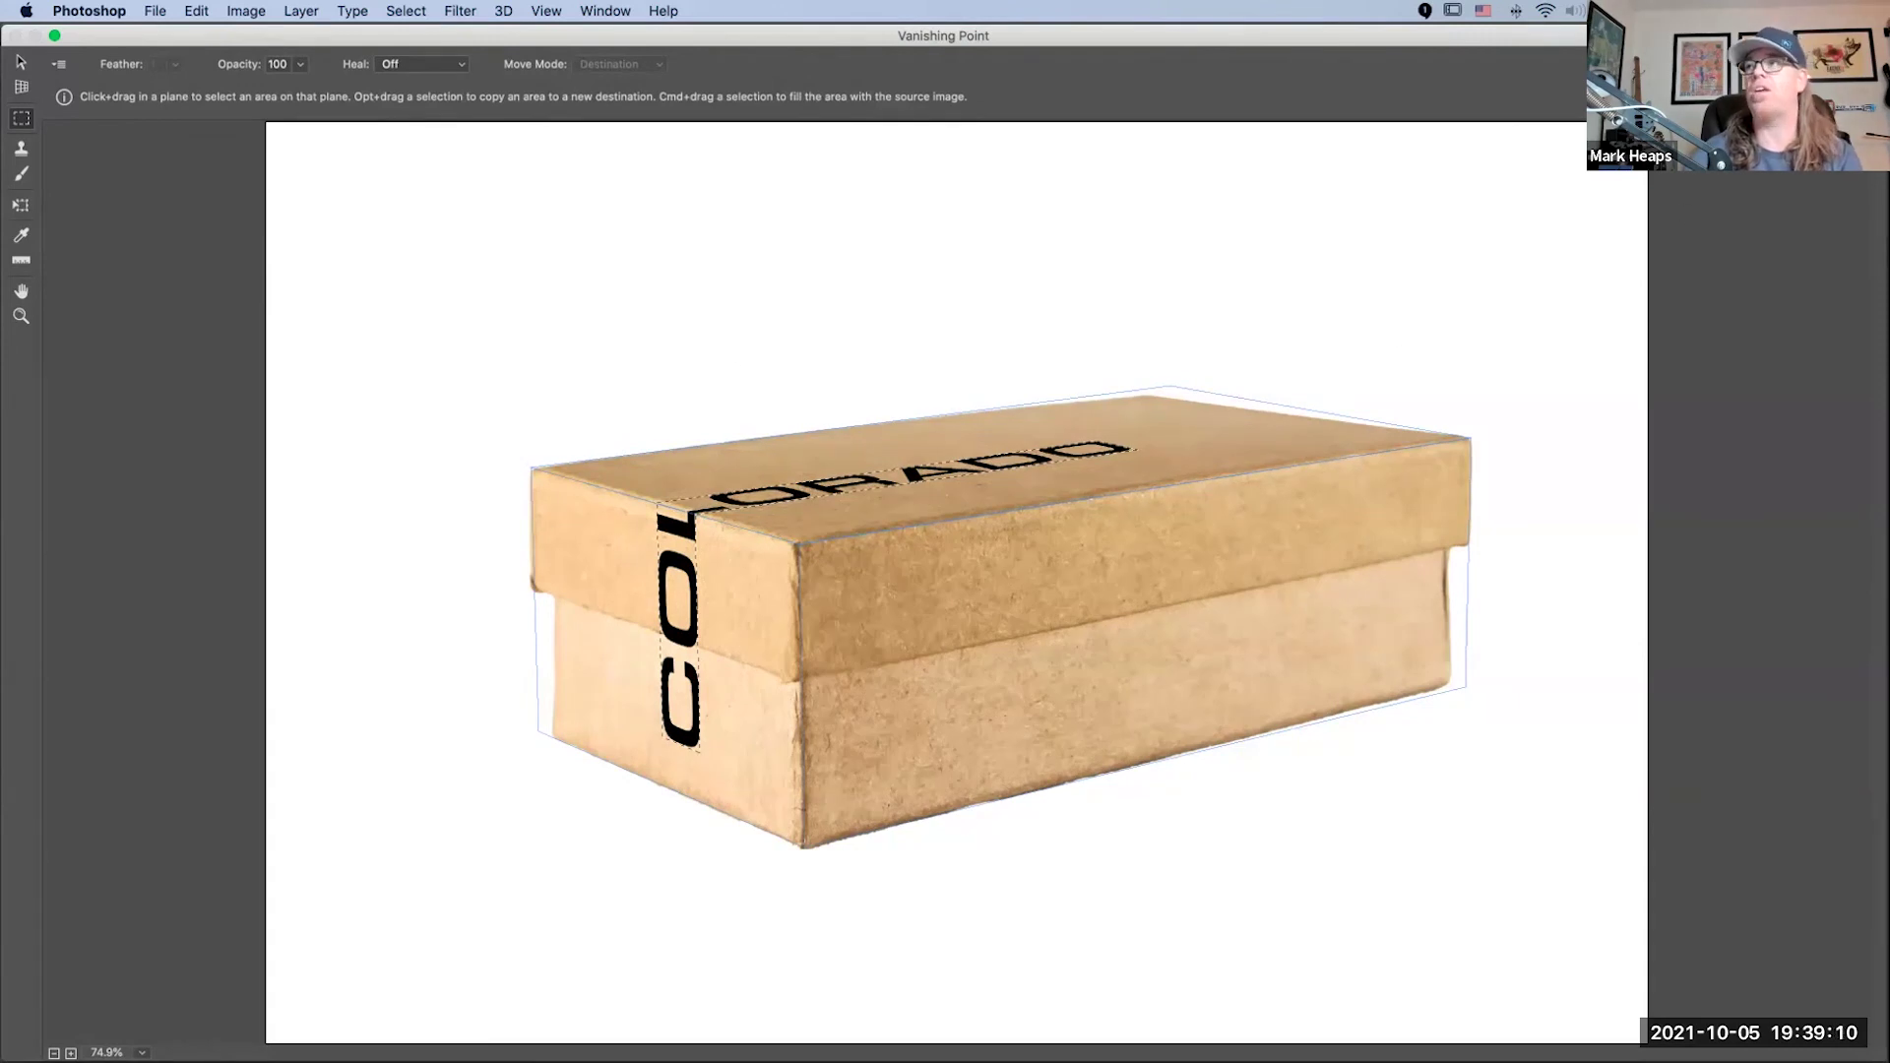
pyautogui.press('Return')
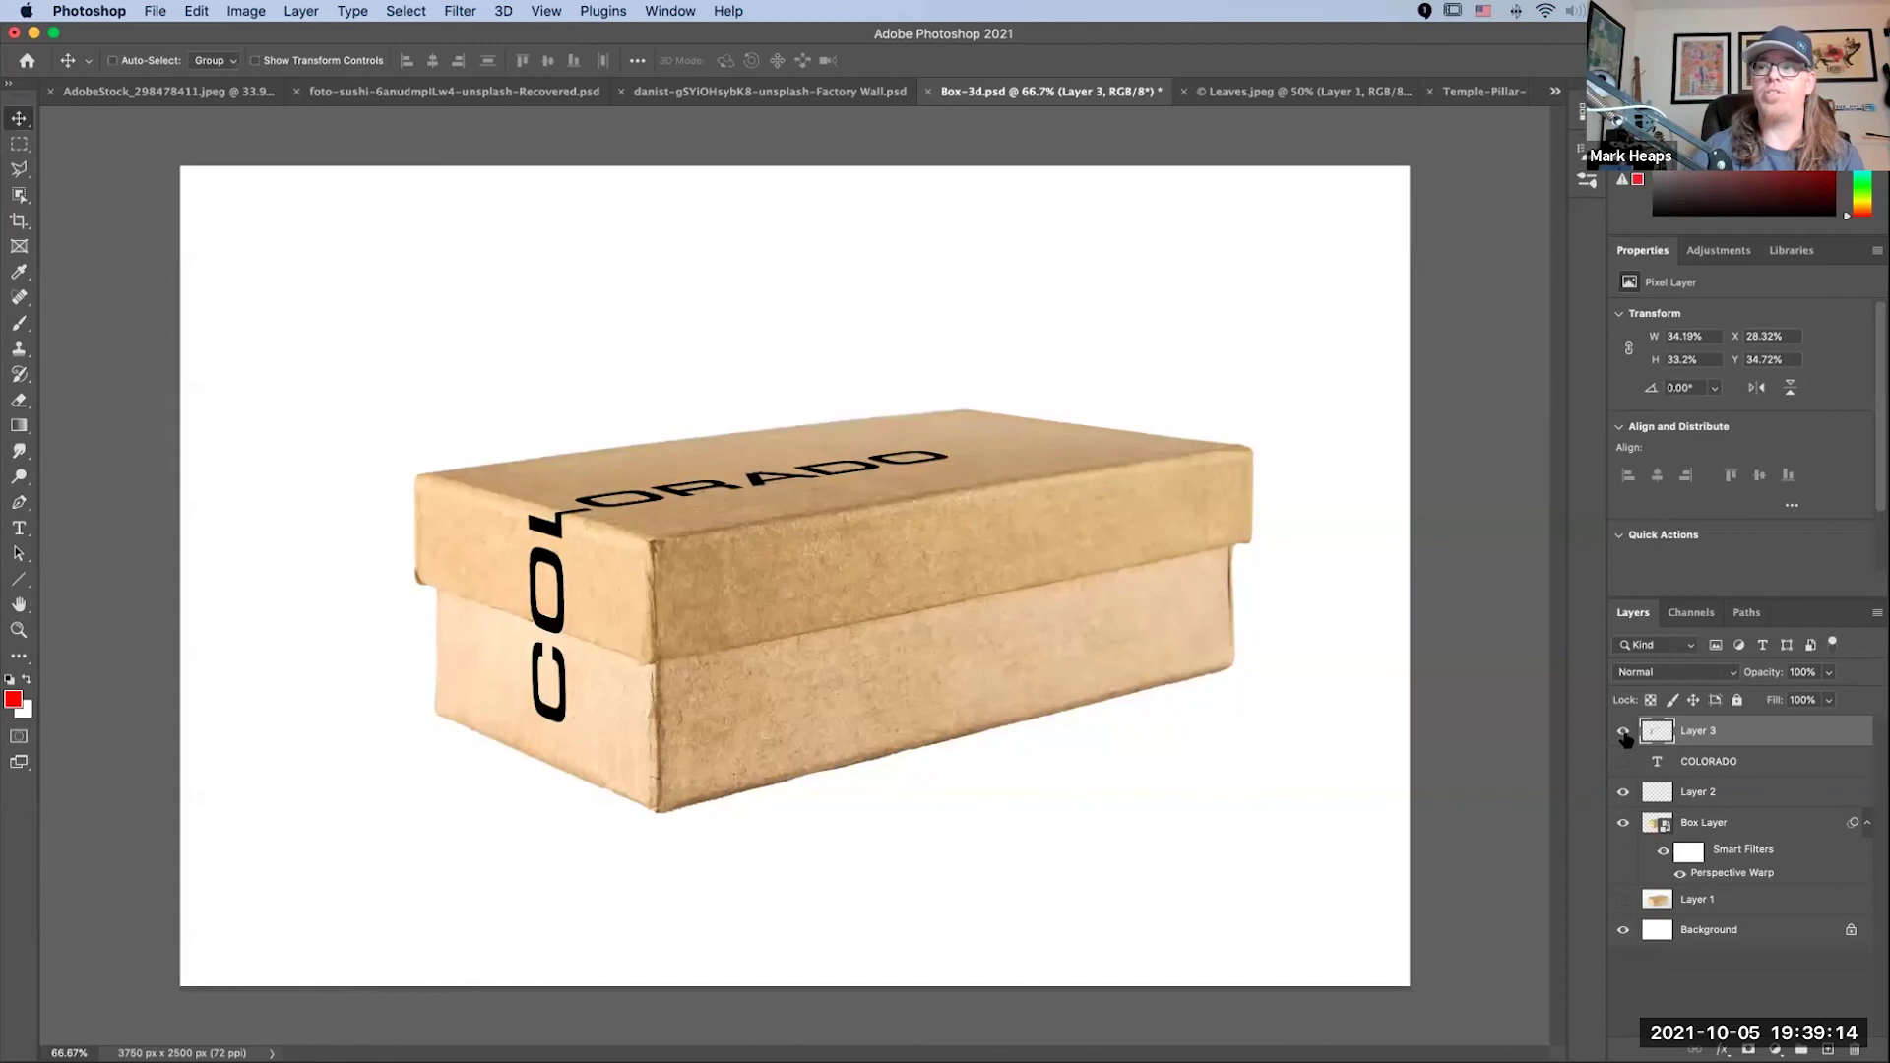
pyautogui.click(1623, 731)
pyautogui.click(1623, 731)
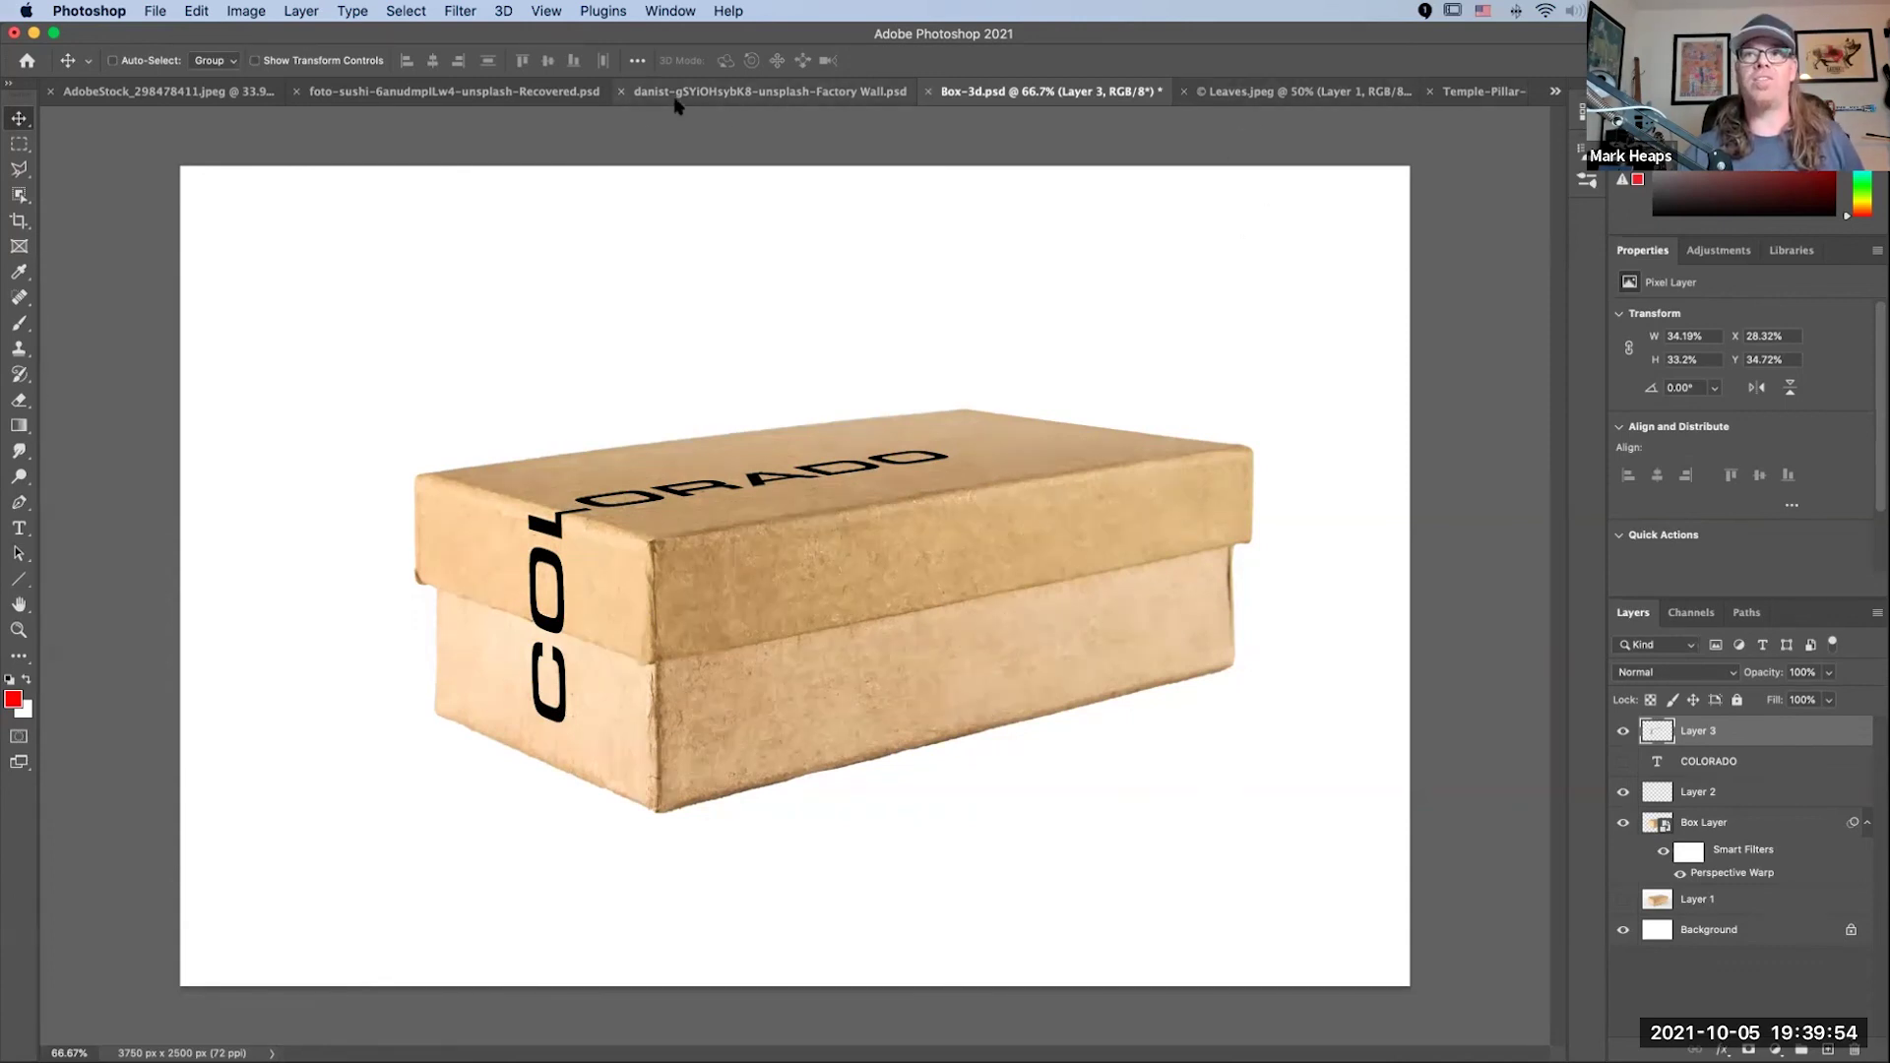
# Step: Switch to the Factory Wall document, add an empty layer above the URL text layer, and open the Vanishing Point filter on it
pyautogui.click(226, 95)
pyautogui.hotkey('ctrl', 'Tab')
pyautogui.hotkey('ctrl', 'Tab')
pyautogui.hotkey('ctrl', 'Tab')
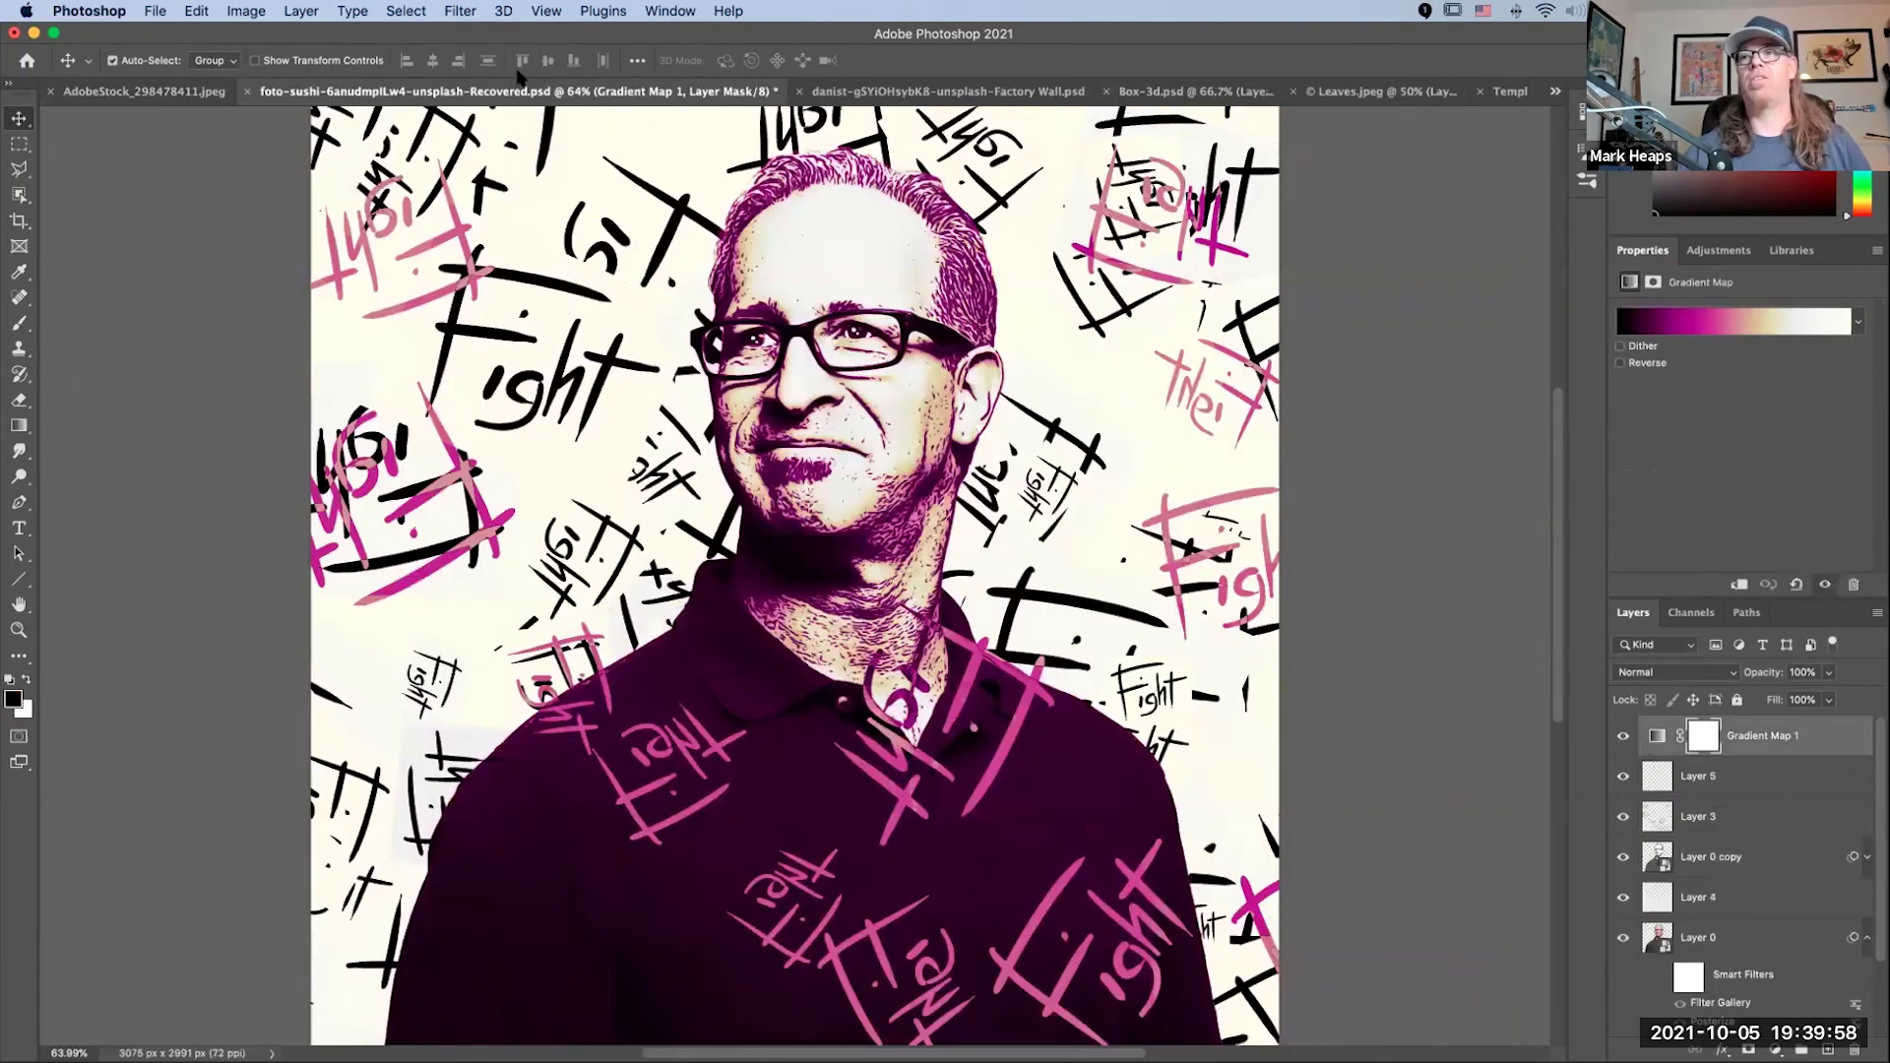
pyautogui.hotkey('ctrl', 'shift', 'Tab')
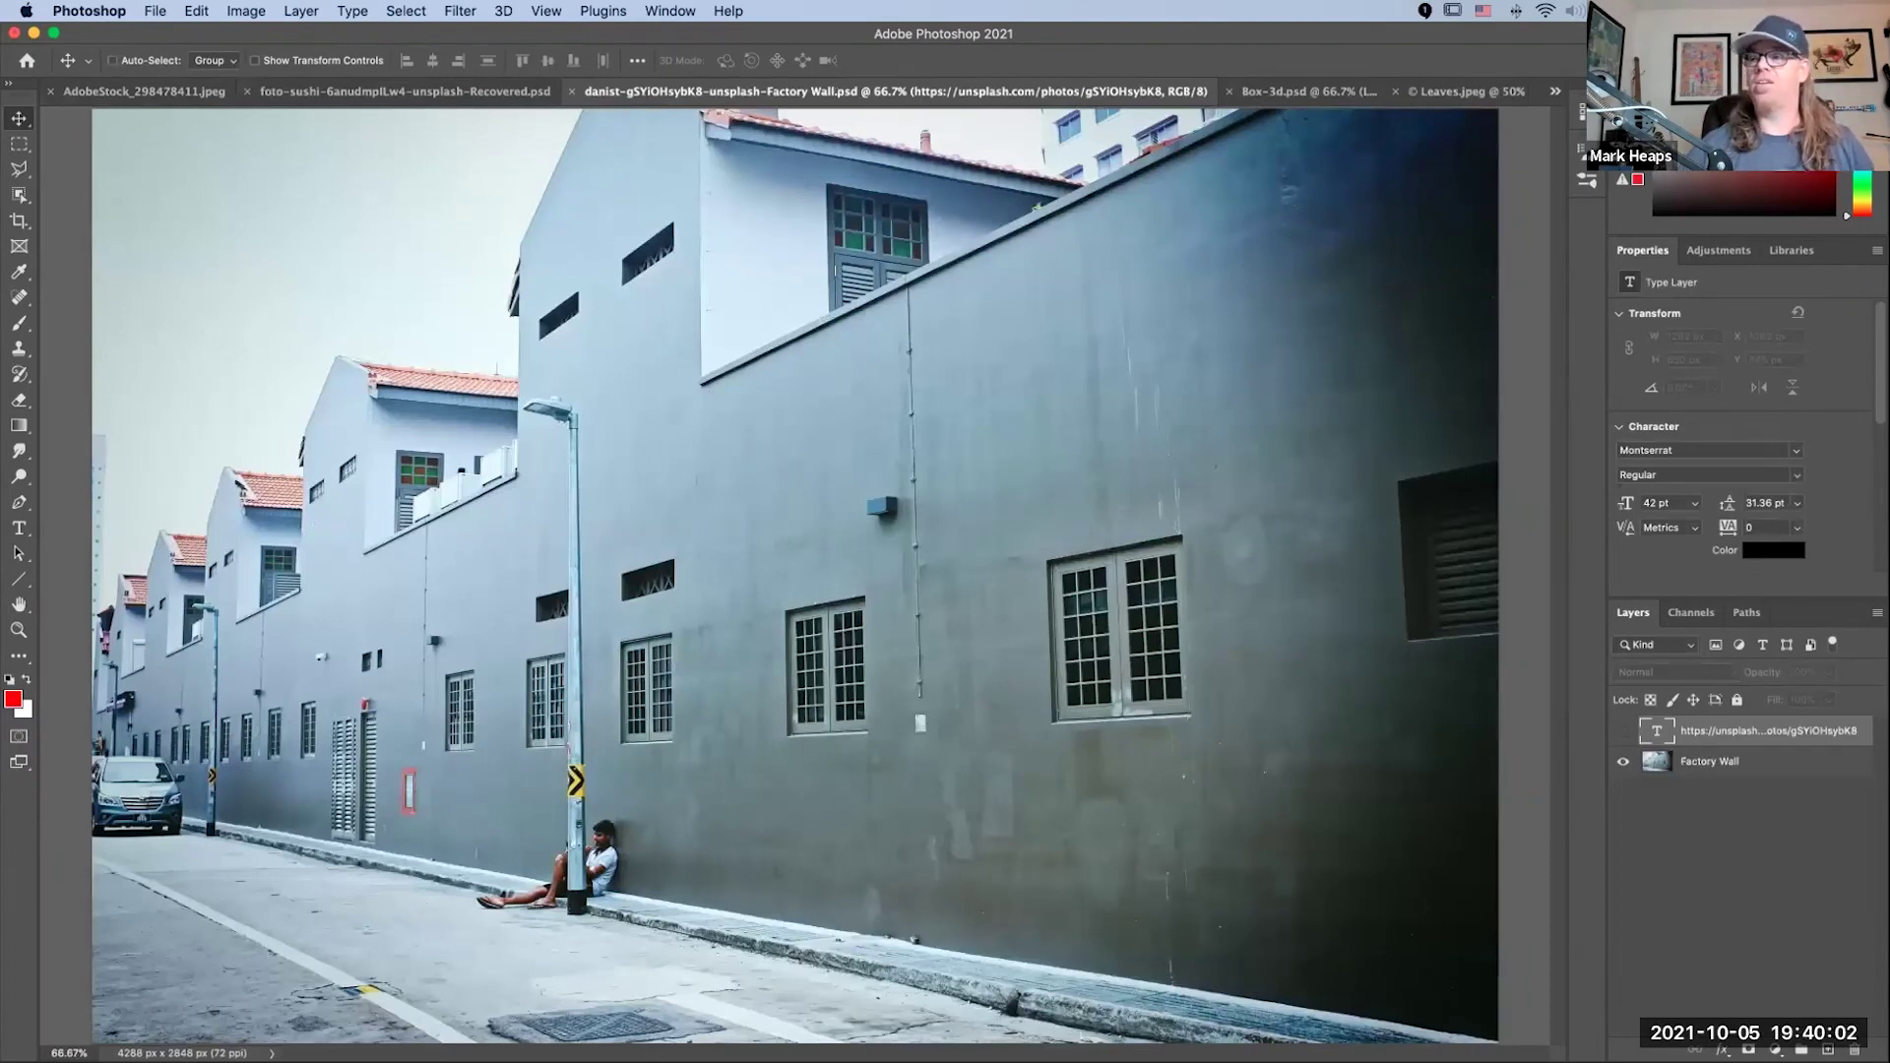
pyautogui.click(1827, 1049)
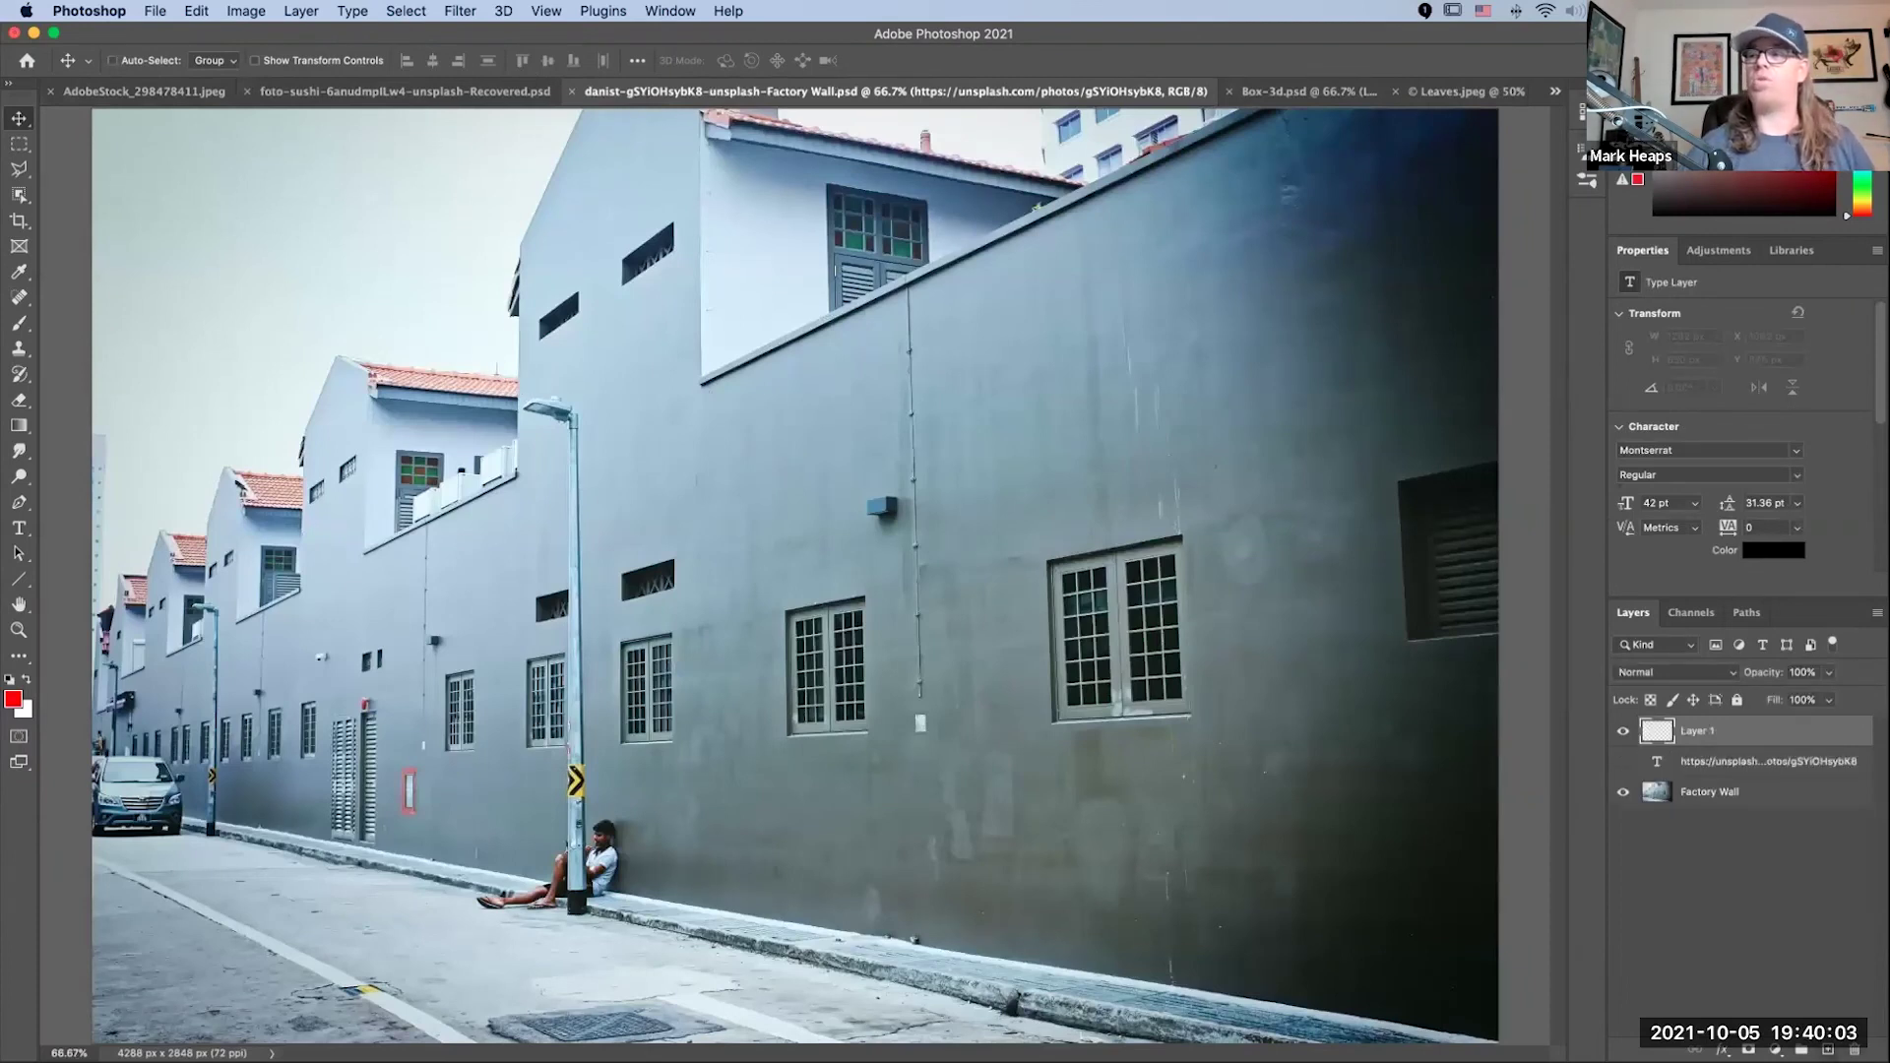
pyautogui.click(460, 11)
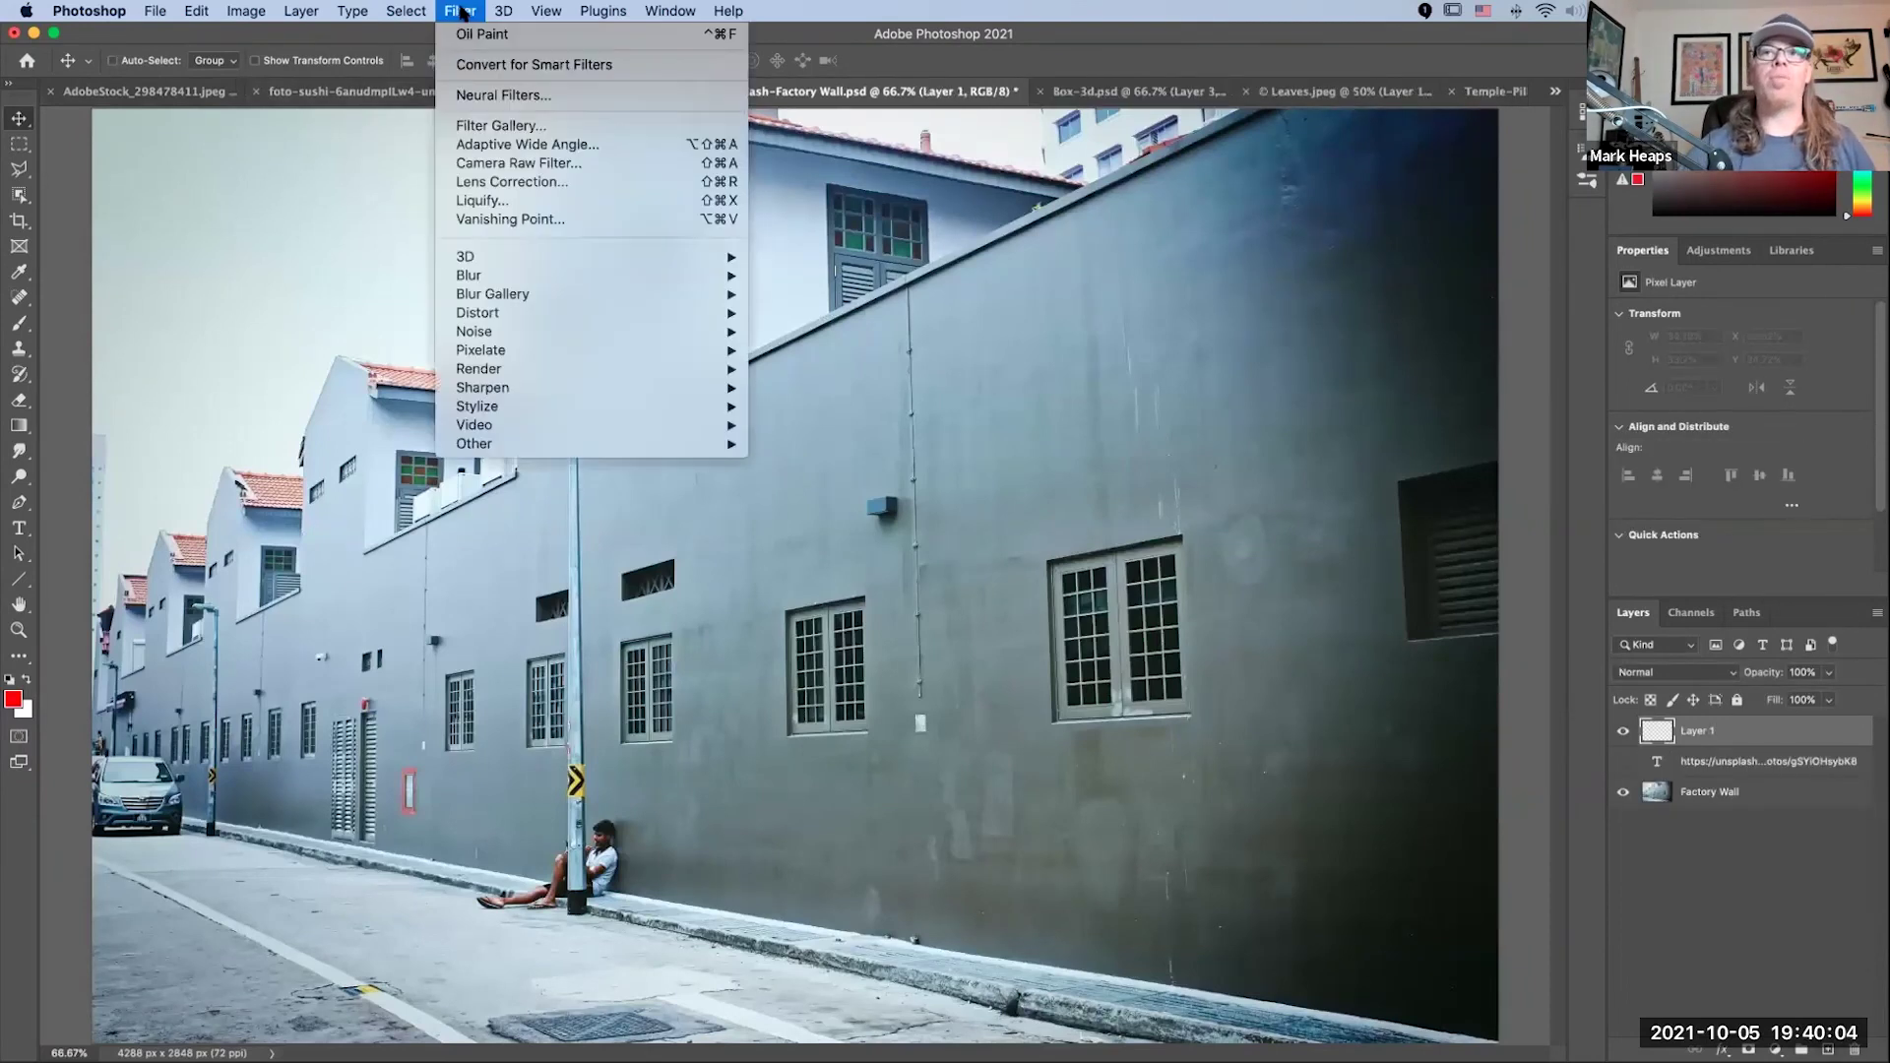
pyautogui.click(531, 219)
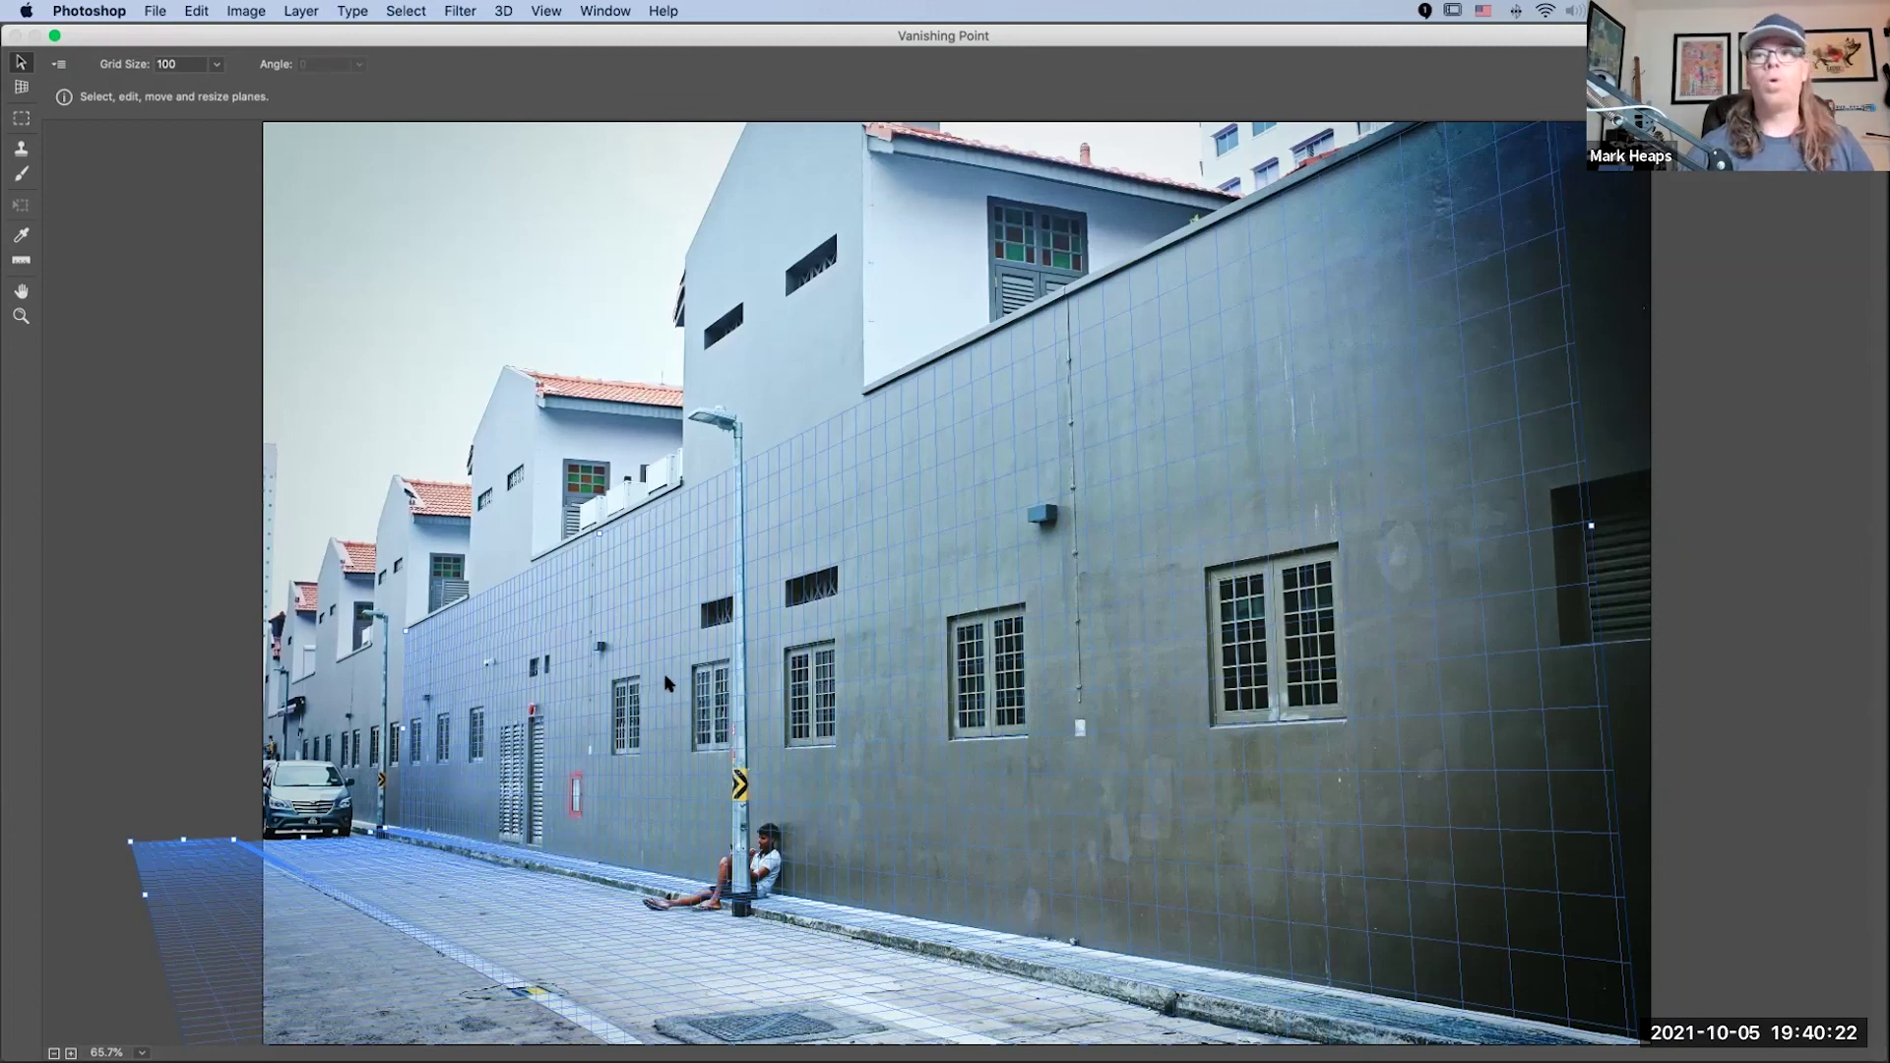
# Step: Paste the COLORADO lettering, place it in perspective on the wall above the small windows behind the lamp post, and apply the filter
pyautogui.press('super+v')
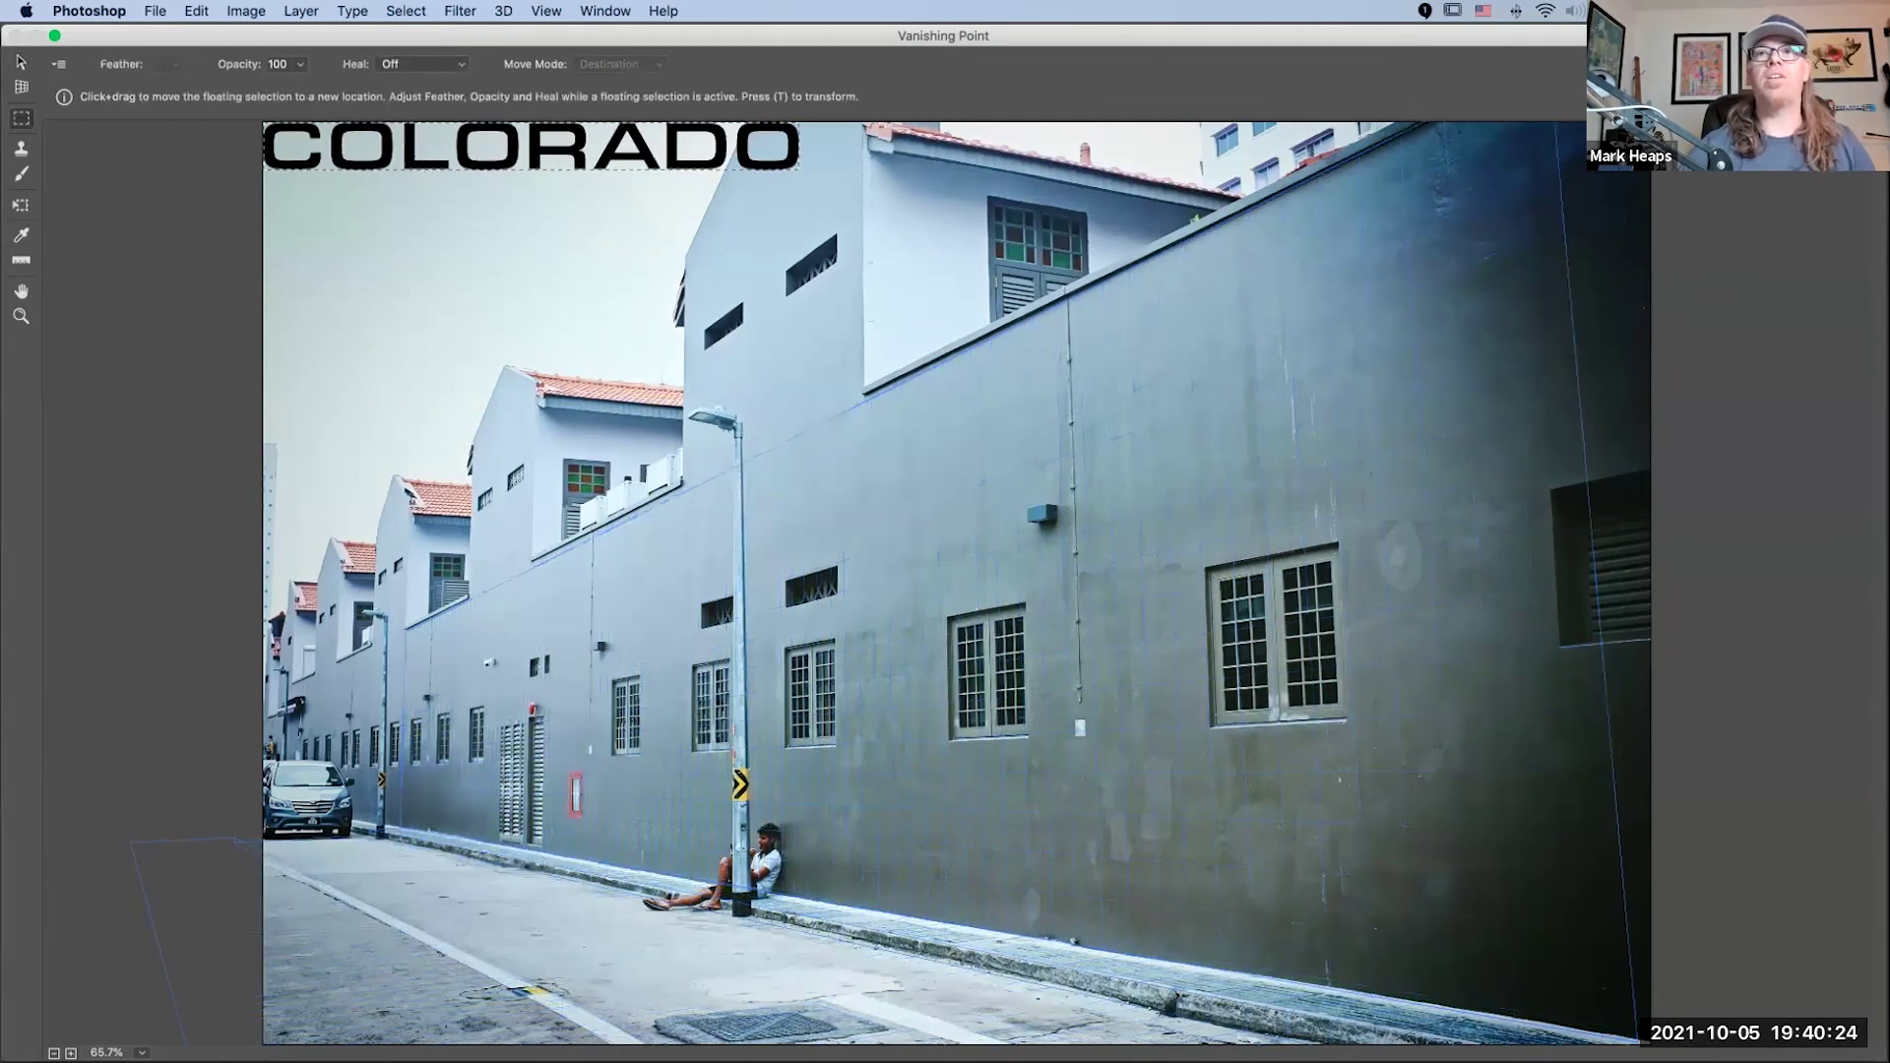
pyautogui.moveTo(408, 162); pyautogui.dragTo(689, 891)
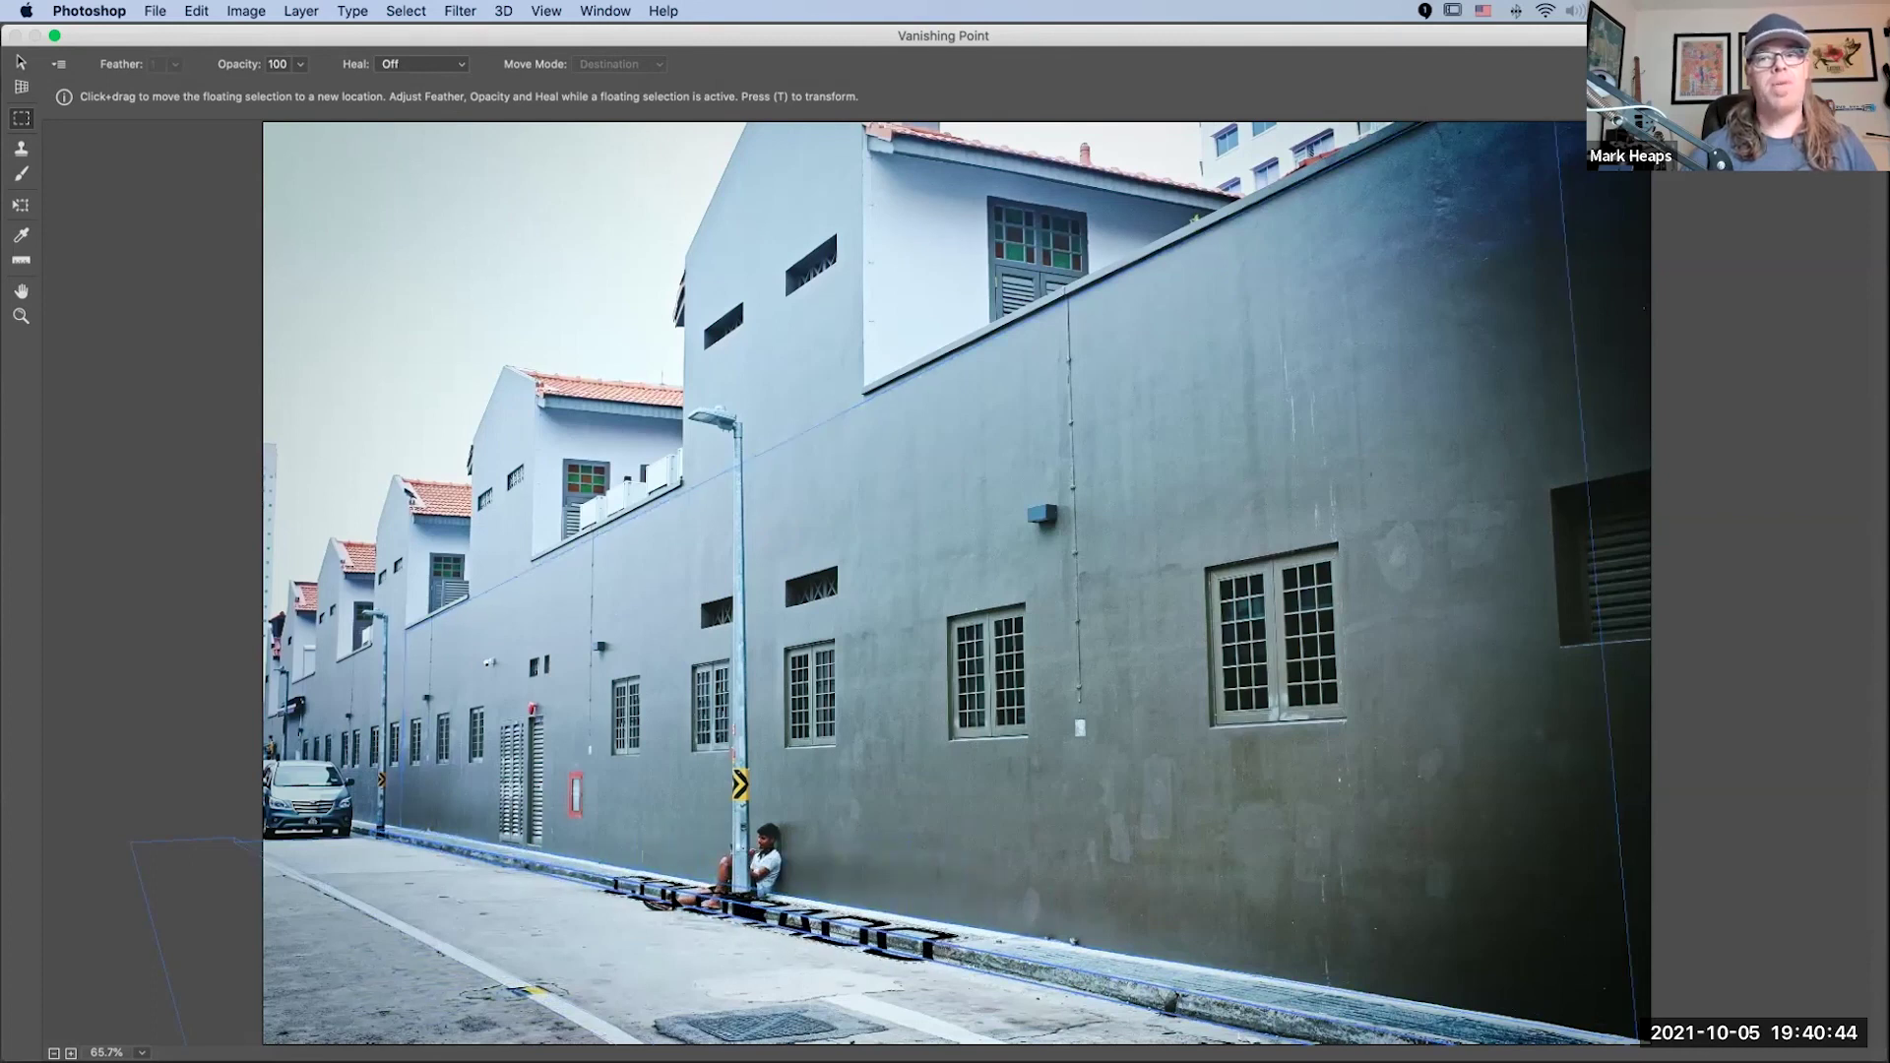
pyautogui.moveTo(694, 891); pyautogui.dragTo(630, 600)
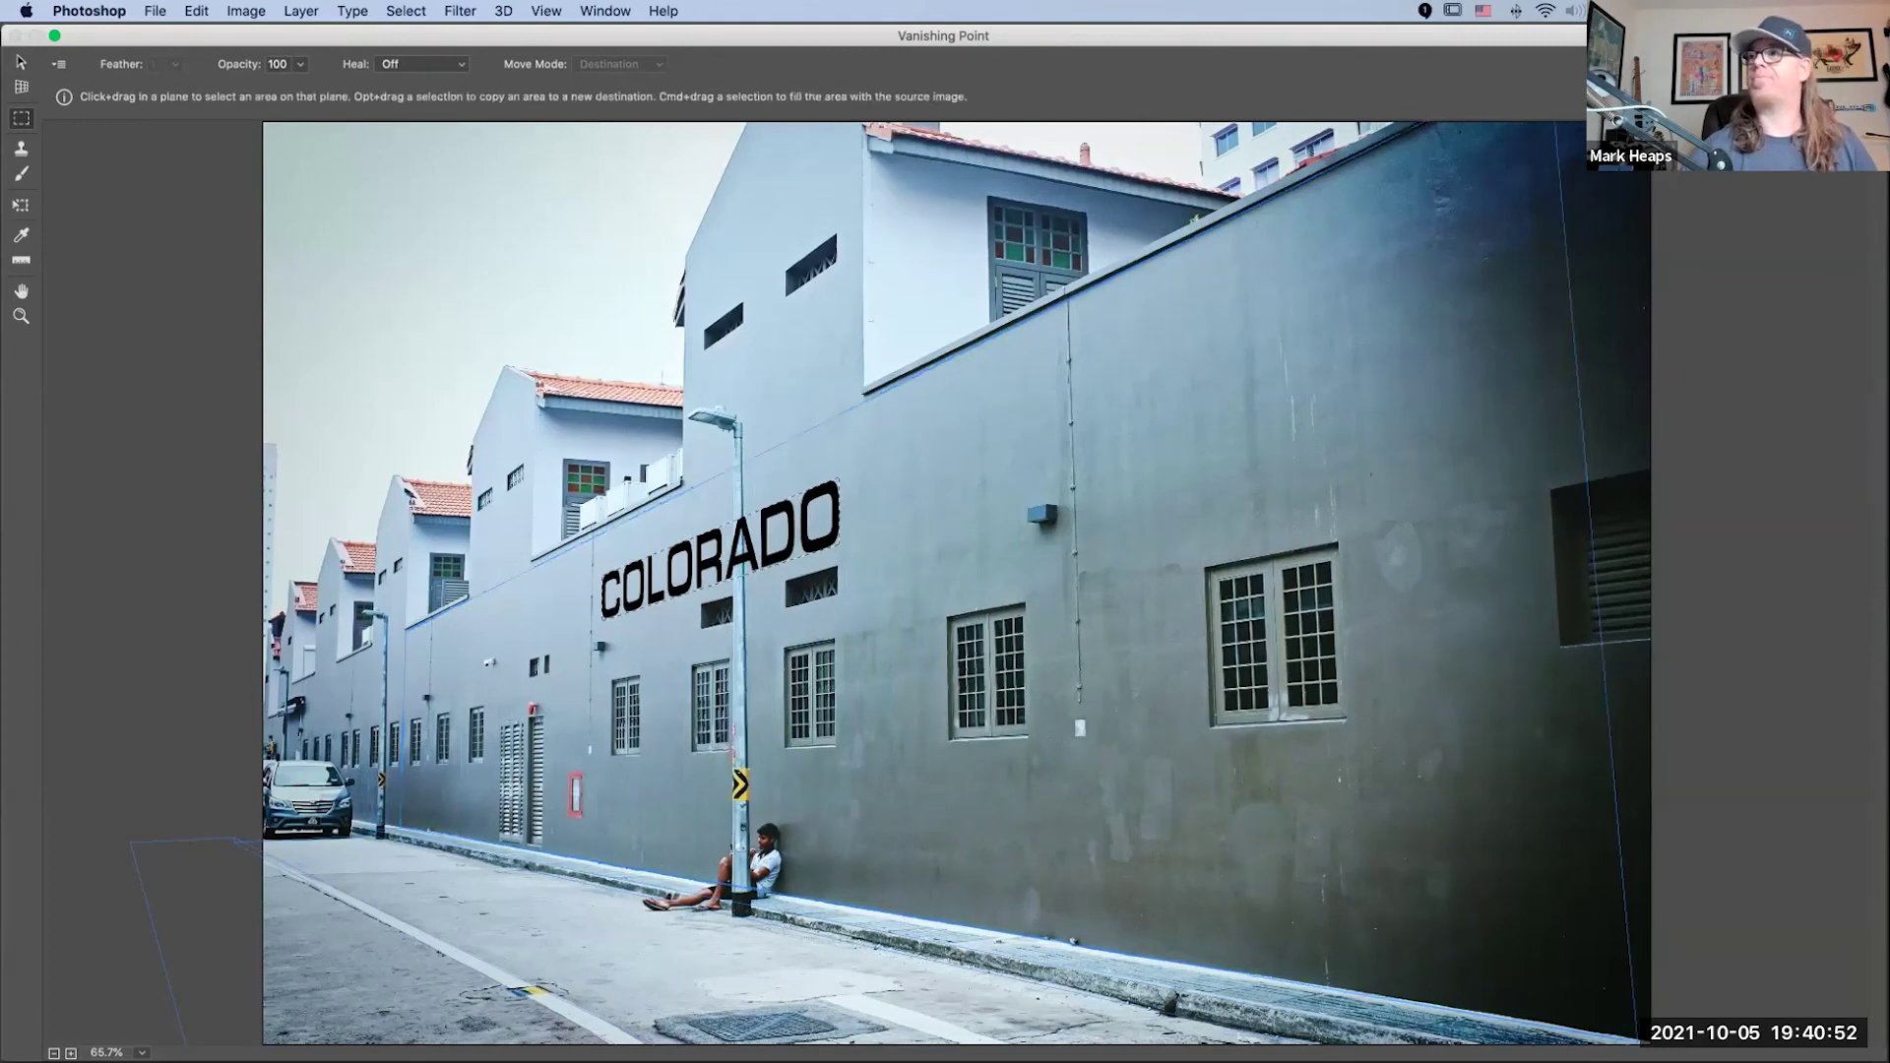
pyautogui.press('Return')
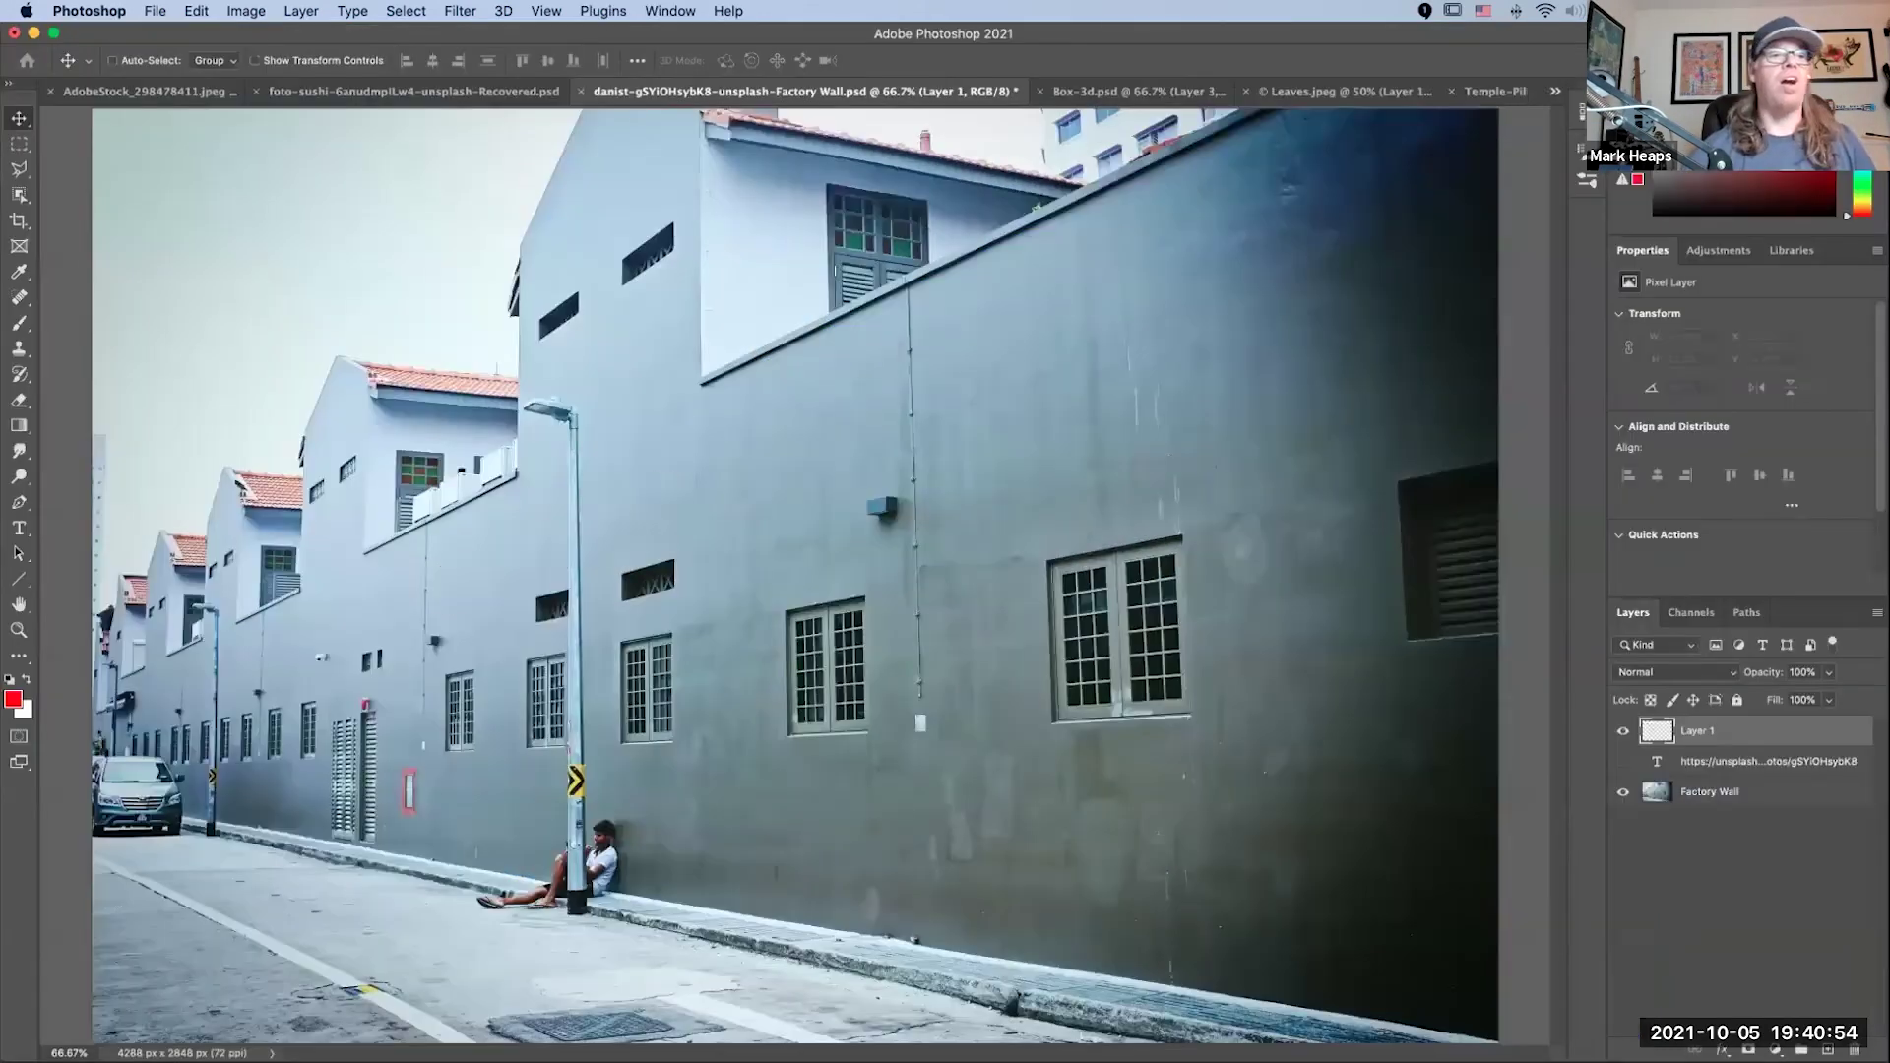